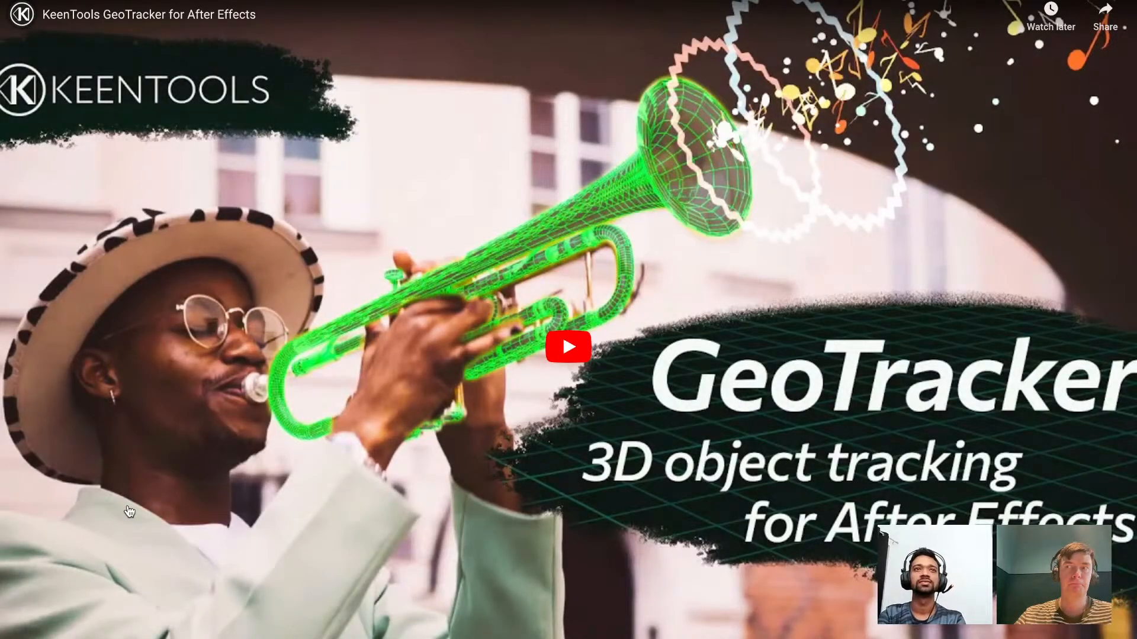
# Exit the full-screen slide video, switch to After Effects and start importing a footage file.
pyautogui.press('Escape')
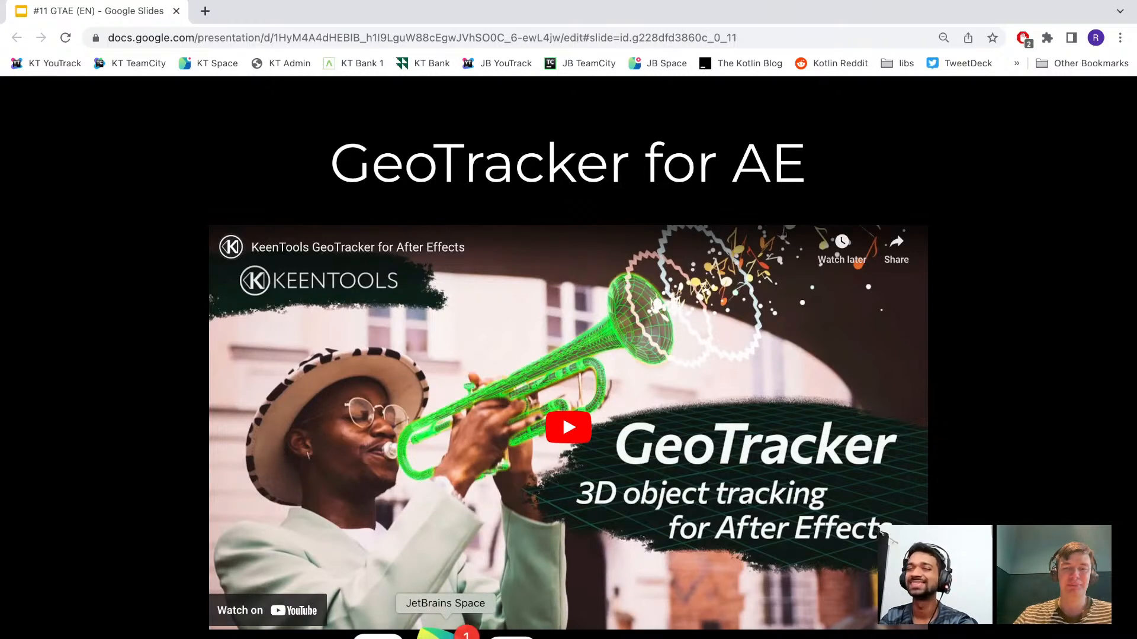
pyautogui.click(597, 634)
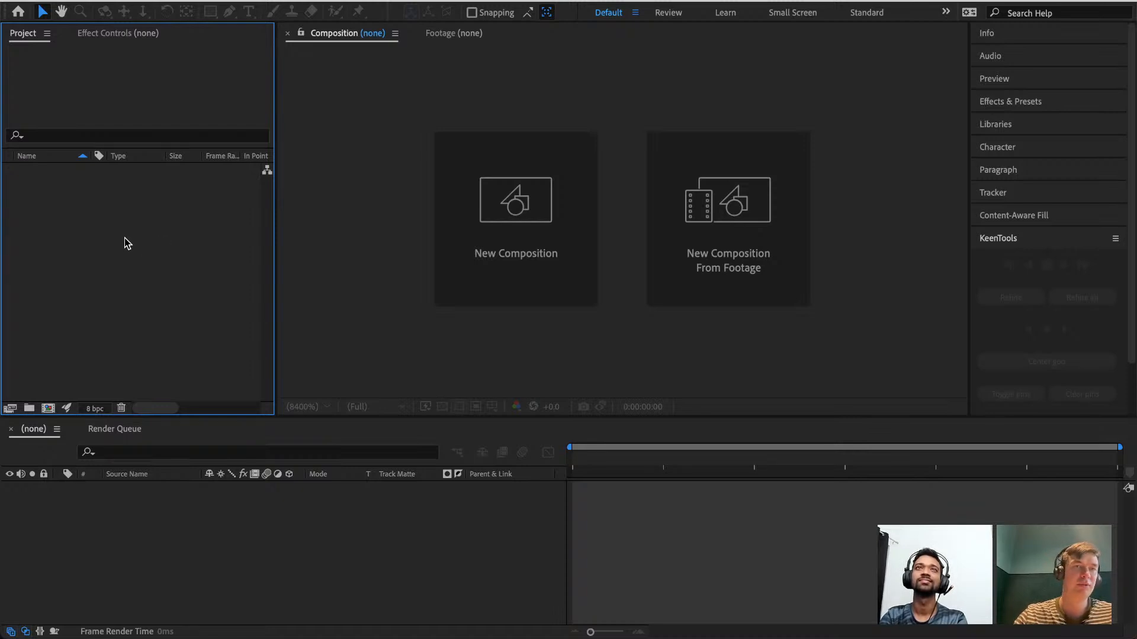
pyautogui.click(122, 1)
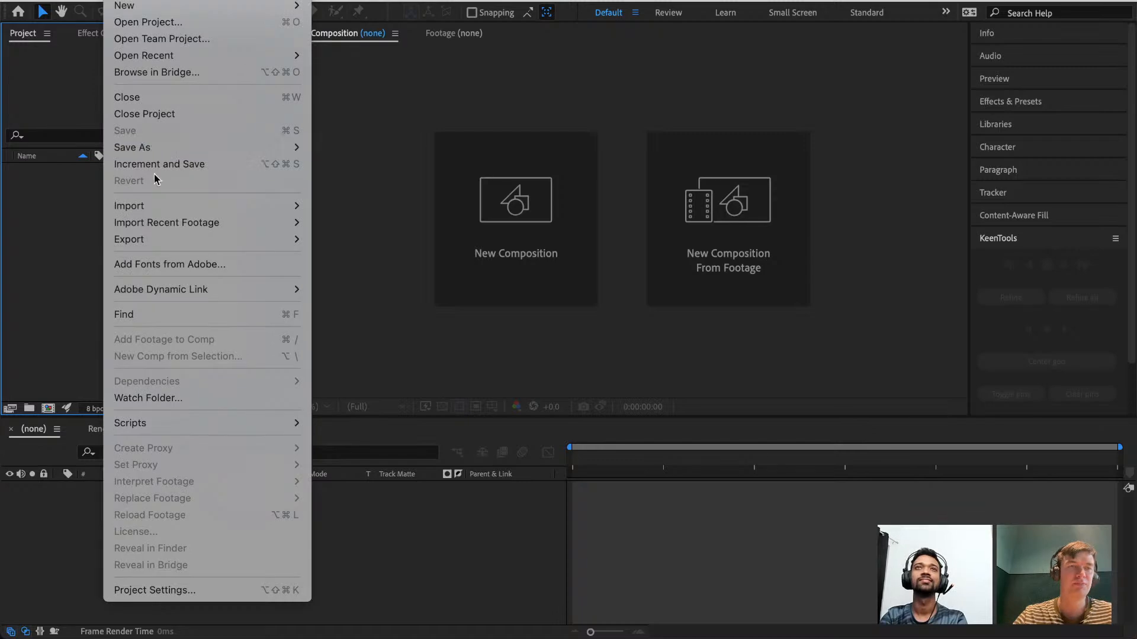
pyautogui.moveTo(161, 207)
pyautogui.click(344, 207)
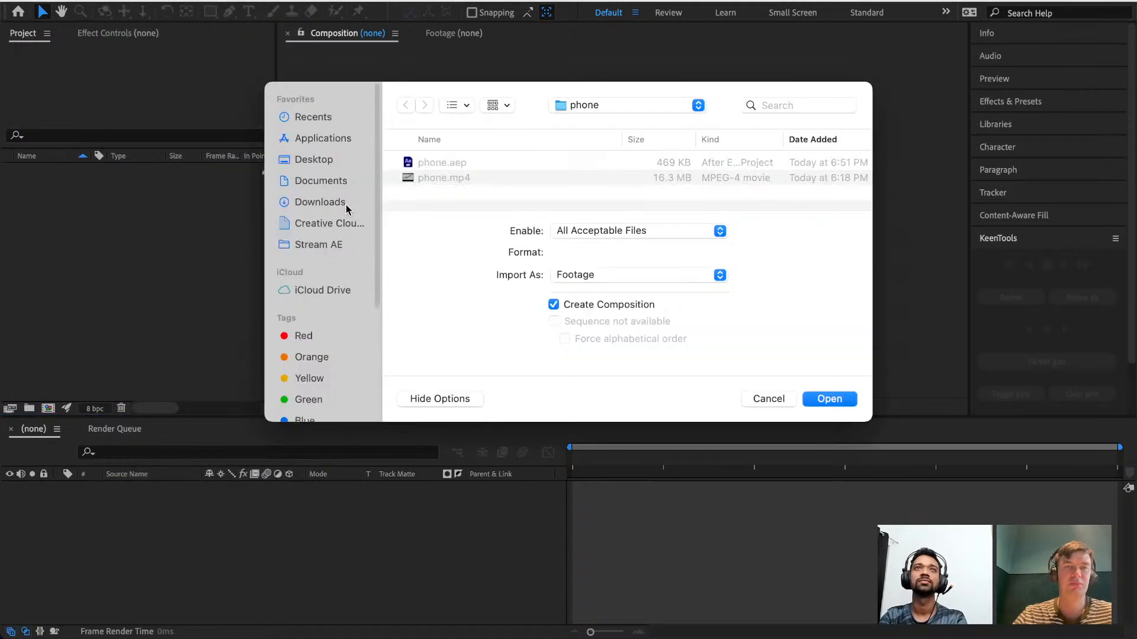
# Import the foxes JPEG sequence from the src folder of keentools-gt-foxes 2 with a new composition, and scrub through the footage.
pyautogui.press('super+Up')
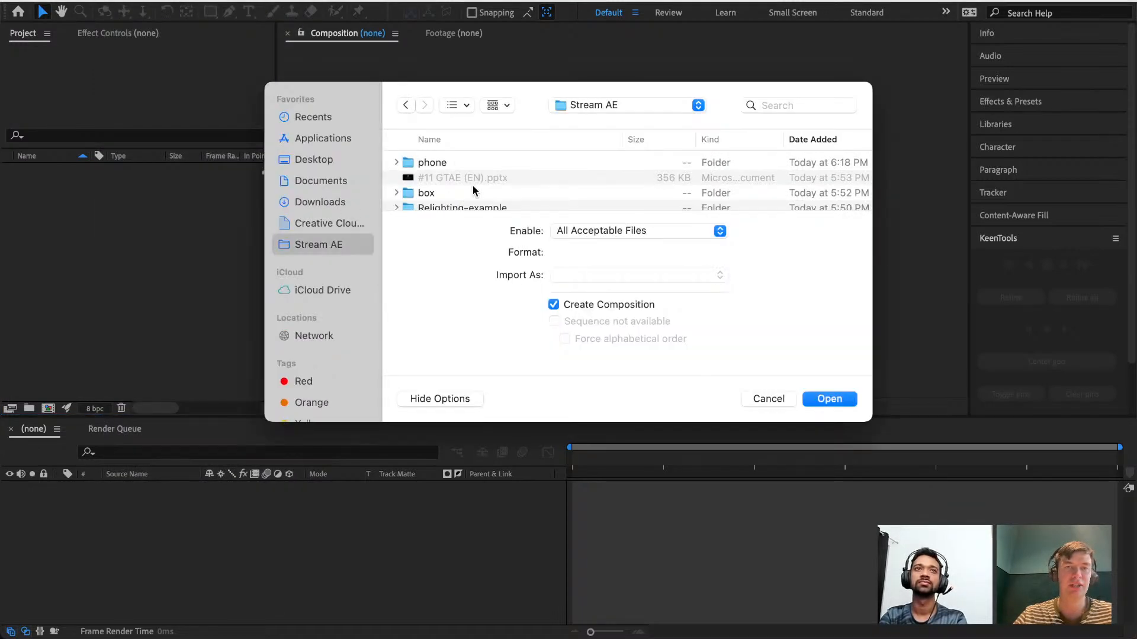
pyautogui.scroll(-3, 473, 186)
pyautogui.scroll(3, 472, 187)
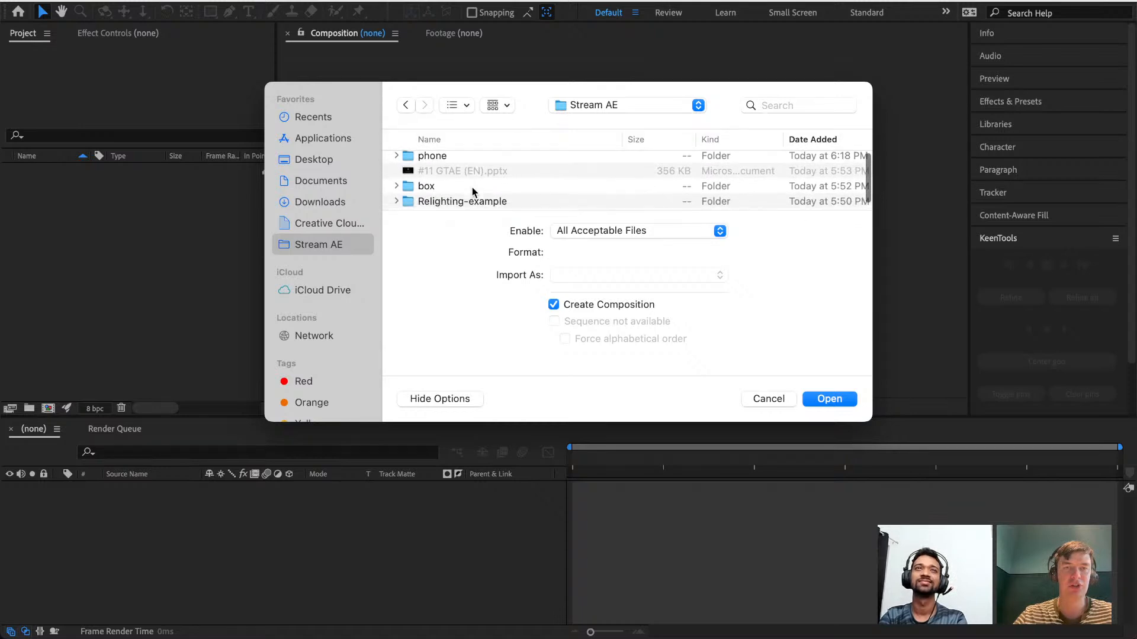
pyautogui.scroll(-3, 471, 187)
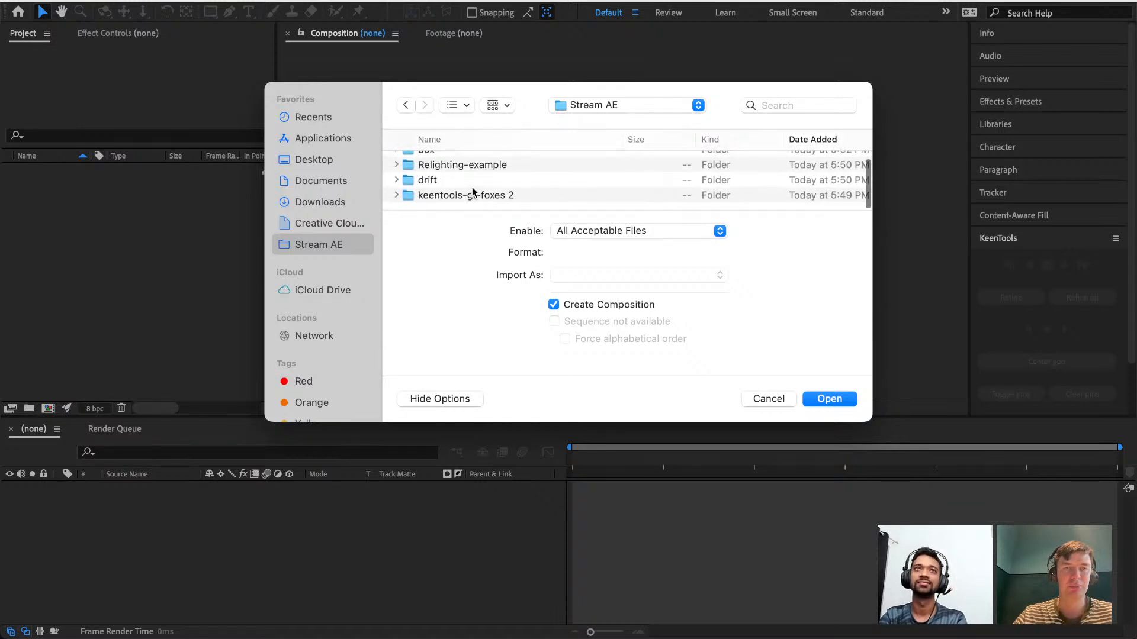
pyautogui.doubleClick(471, 188)
pyautogui.doubleClick(454, 163)
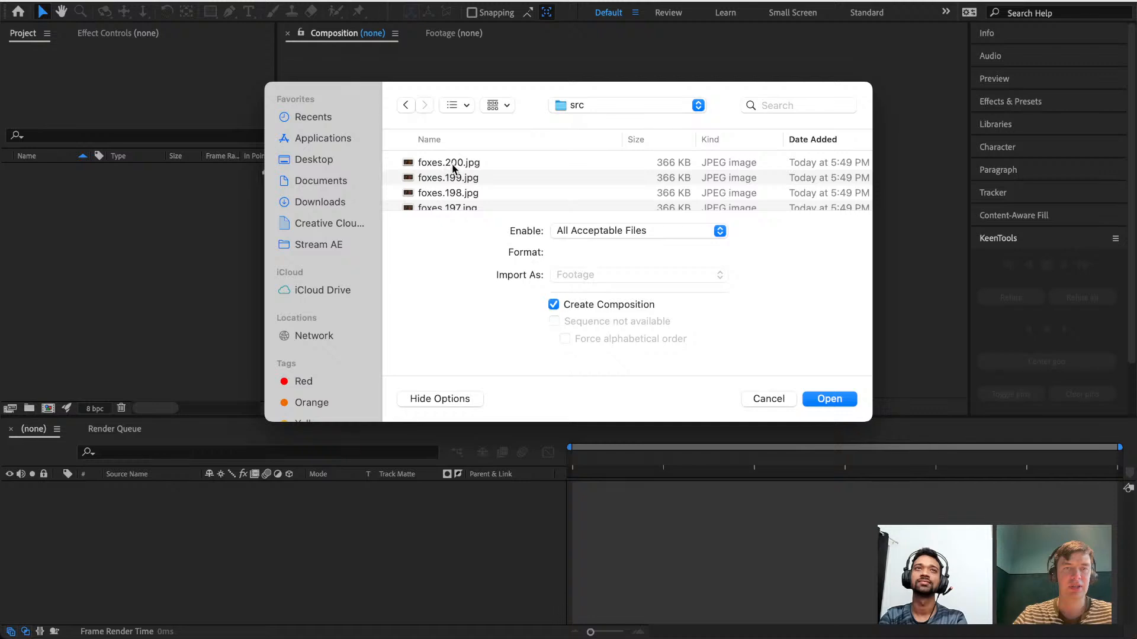
pyautogui.click(454, 162)
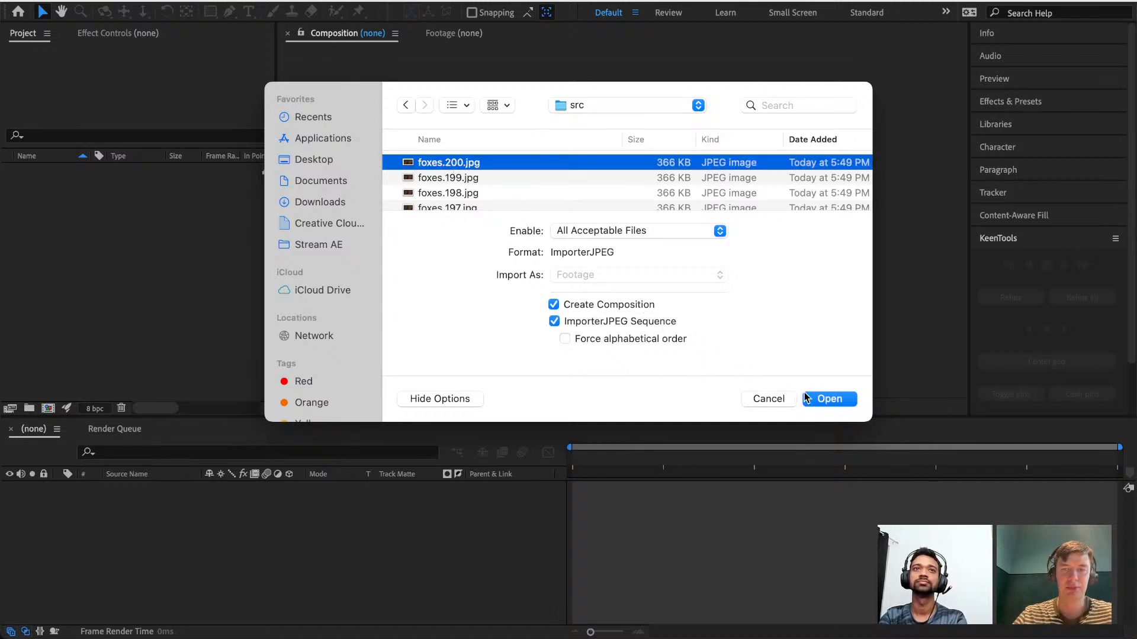
pyautogui.click(829, 401)
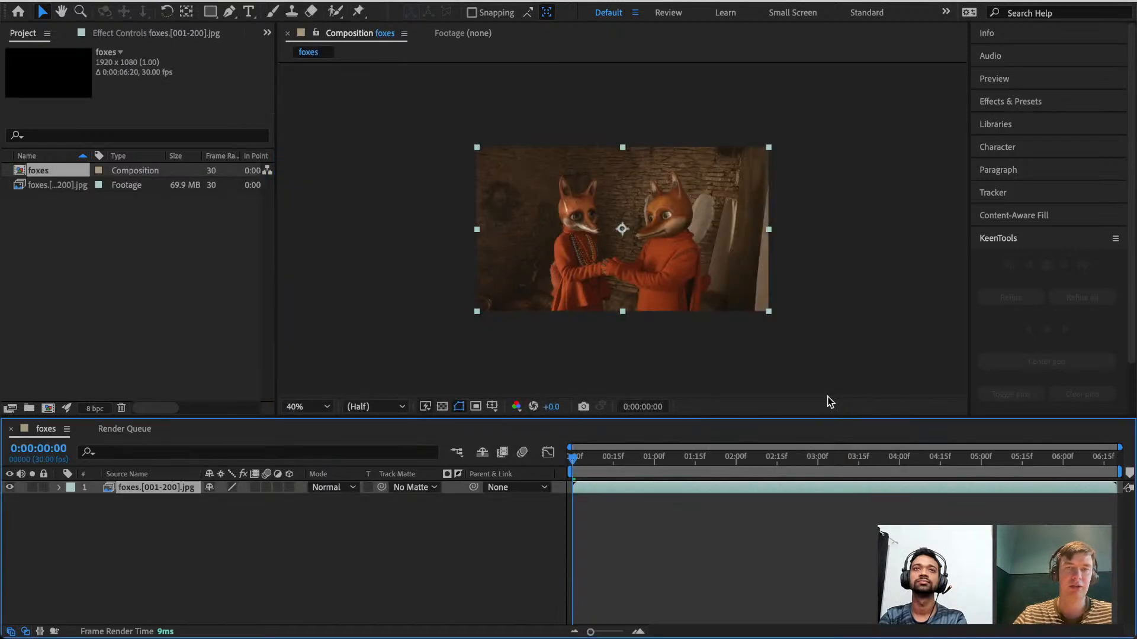
pyautogui.hotkey('shift', '/')
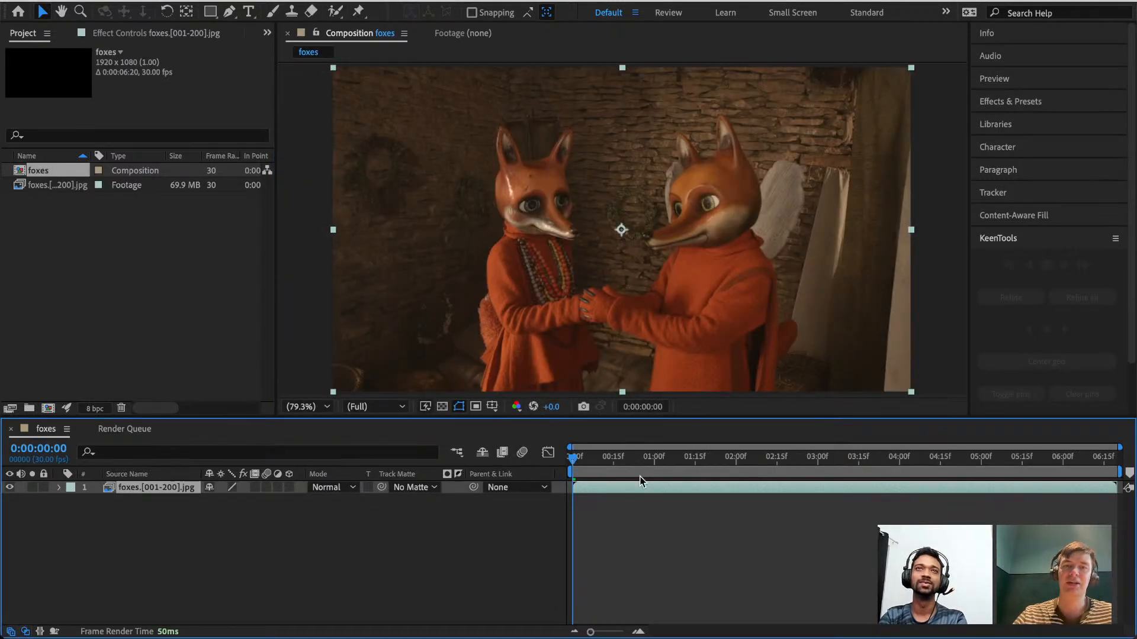
pyautogui.moveTo(579, 457); pyautogui.dragTo(565, 481)
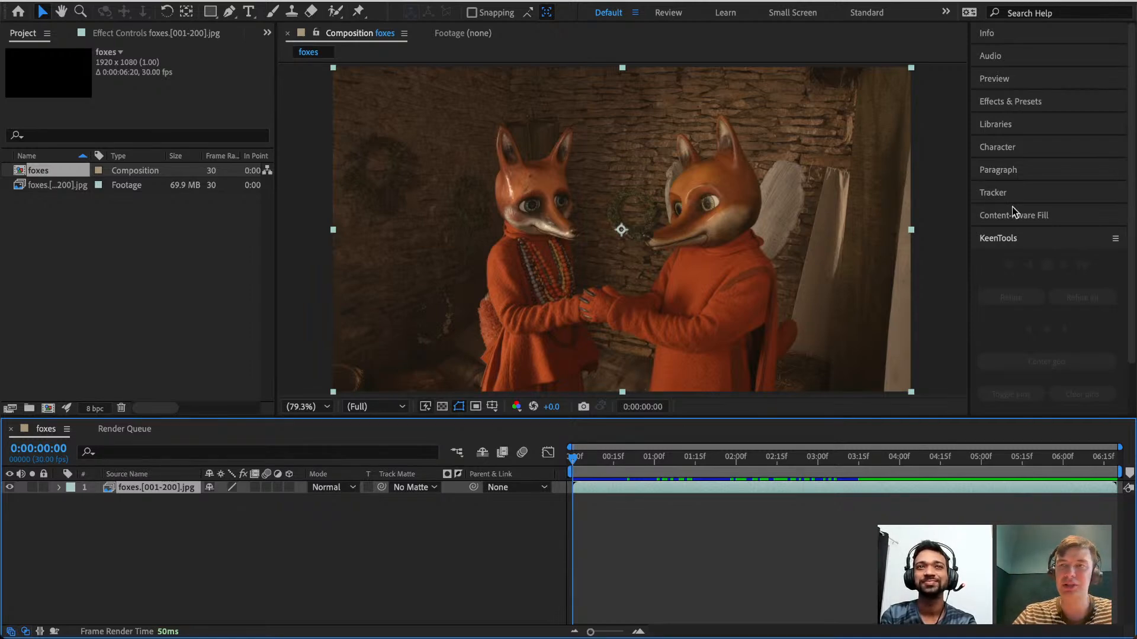
# Find the GeoTracker effect with the search term "geotr" and apply it to the foxes footage in the composition.
pyautogui.click(1017, 103)
pyautogui.click(1116, 122)
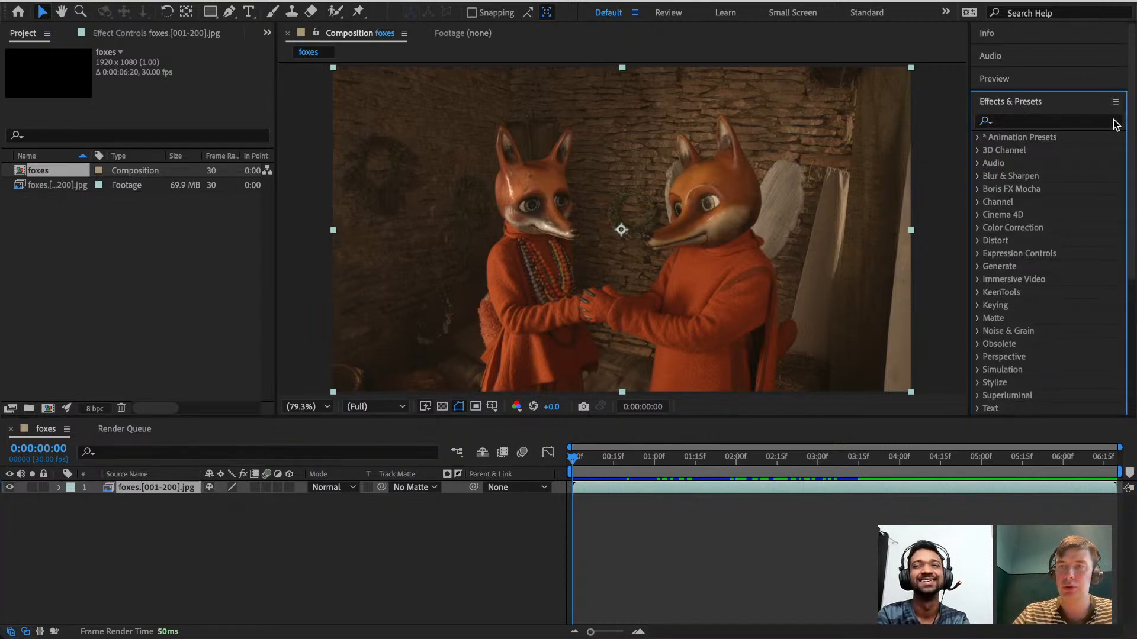
pyautogui.click(1045, 121)
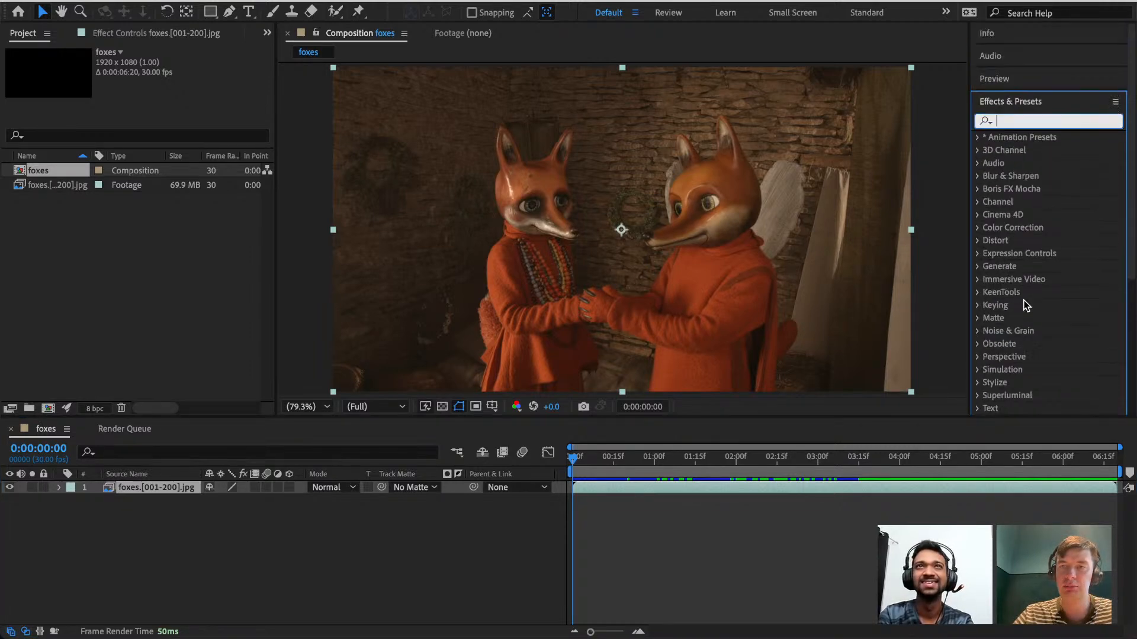
pyautogui.write('ge')
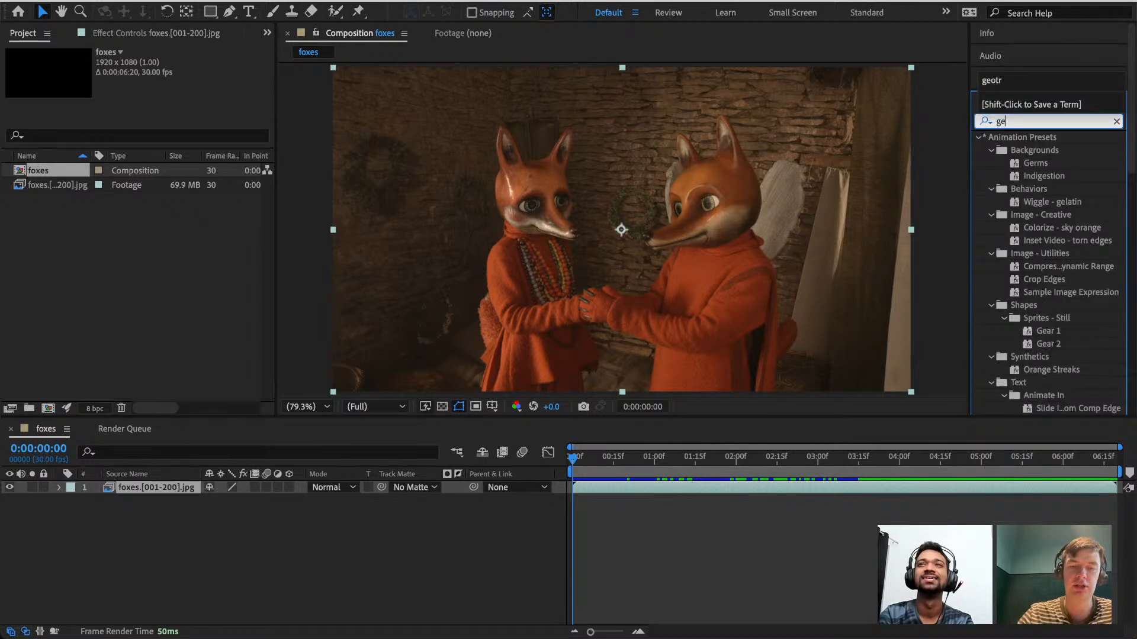
pyautogui.write('ott')
pyautogui.press('BackSpace')
pyautogui.press('BackSpace')
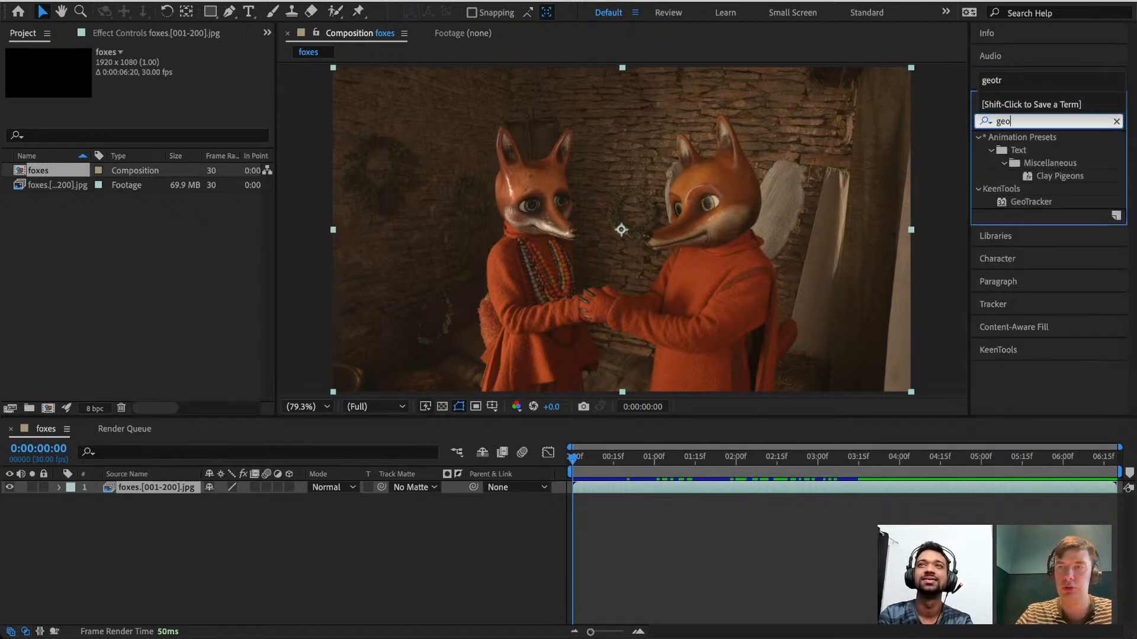
pyautogui.write('tr')
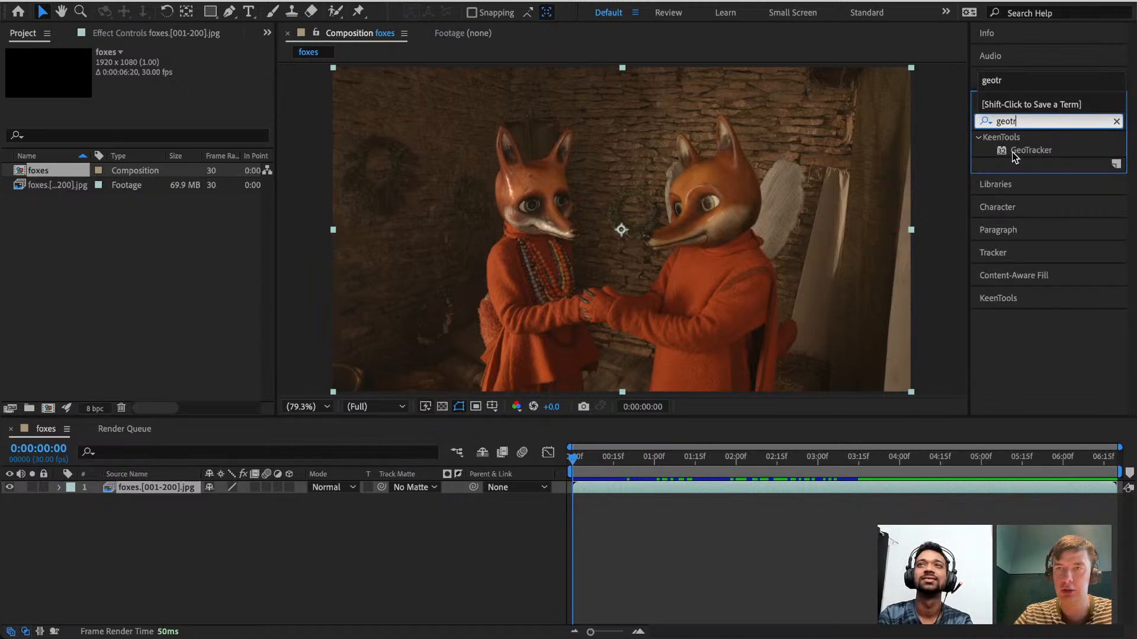
pyautogui.moveTo(1032, 152); pyautogui.dragTo(624, 187)
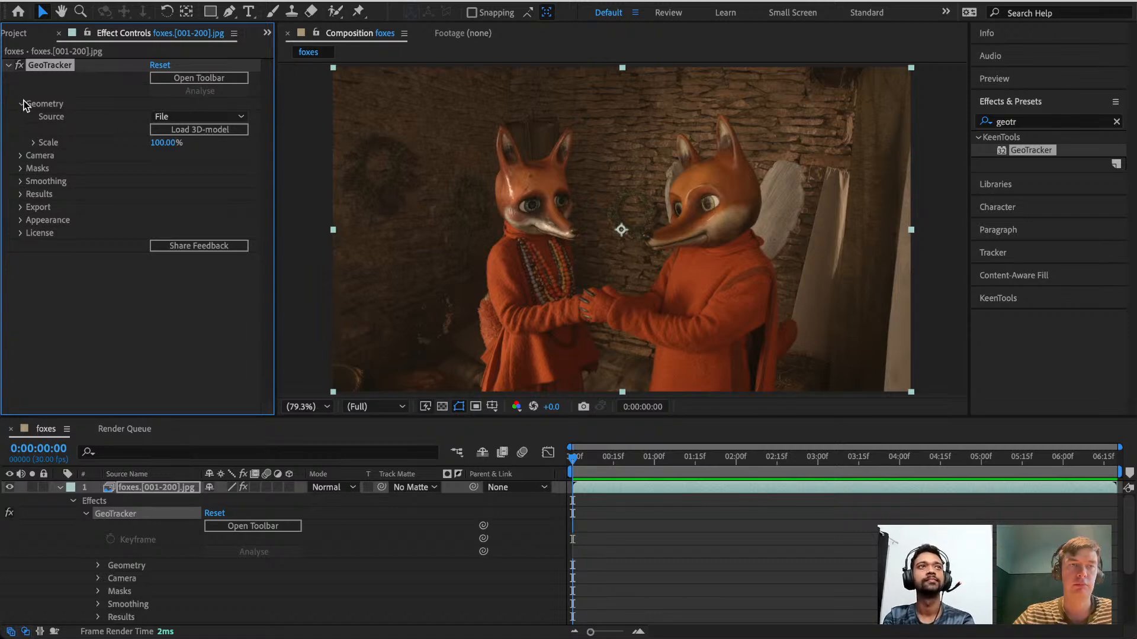
# Load fox-head-2.obj from the keentools-gt-foxes 2 folder as the GeoTracker geometry.
pyautogui.click(193, 129)
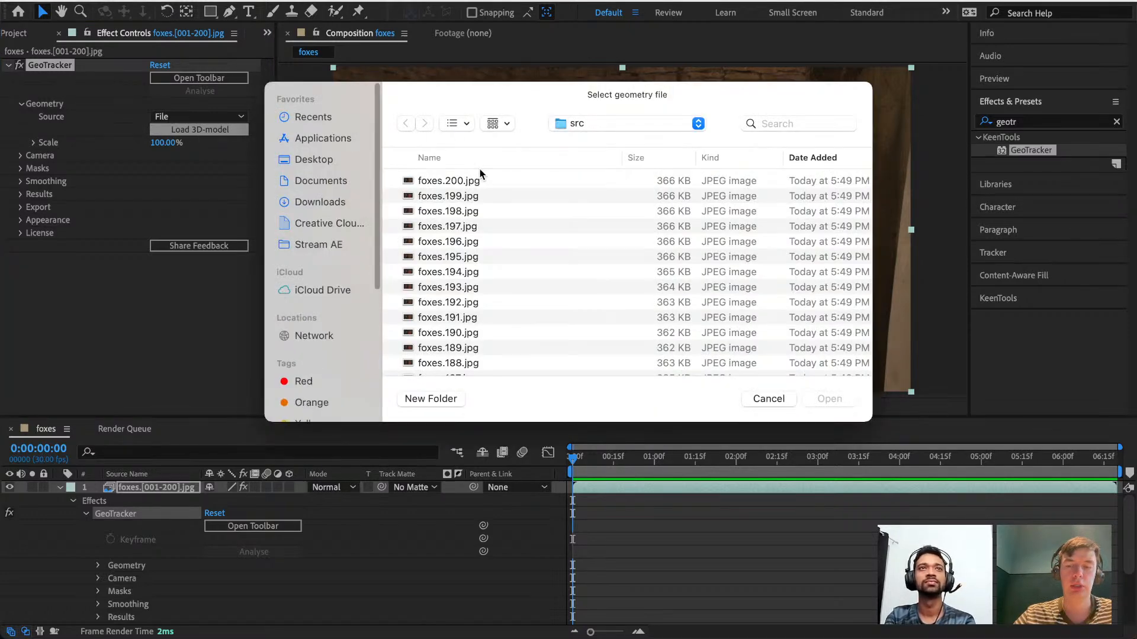
pyautogui.click(447, 211)
pyautogui.click(450, 196)
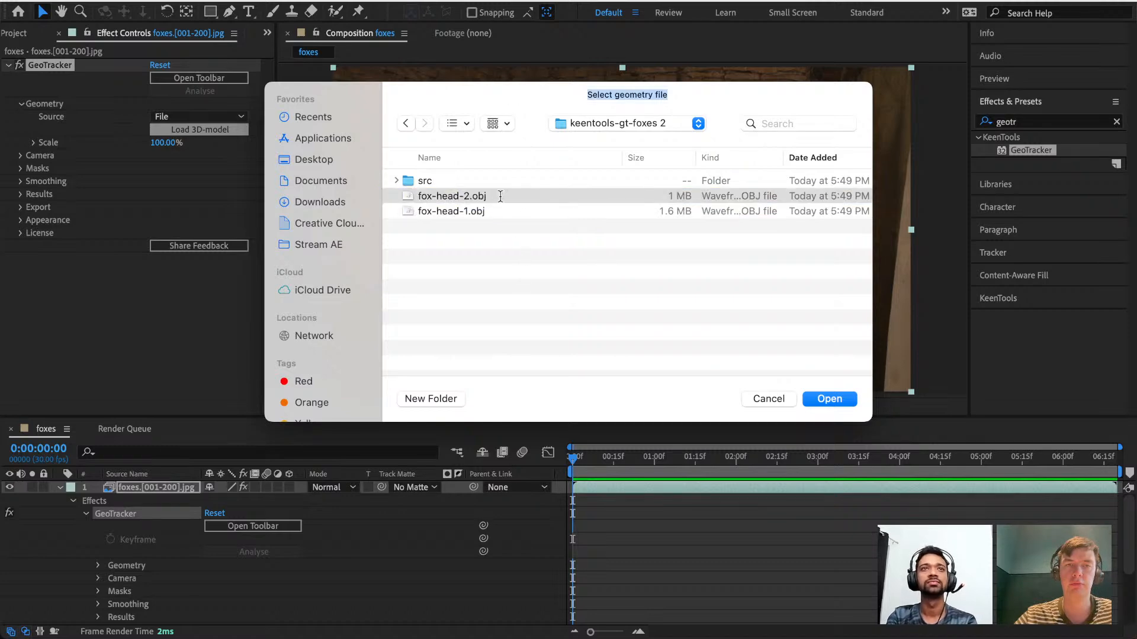
pyautogui.click(466, 214)
pyautogui.click(467, 197)
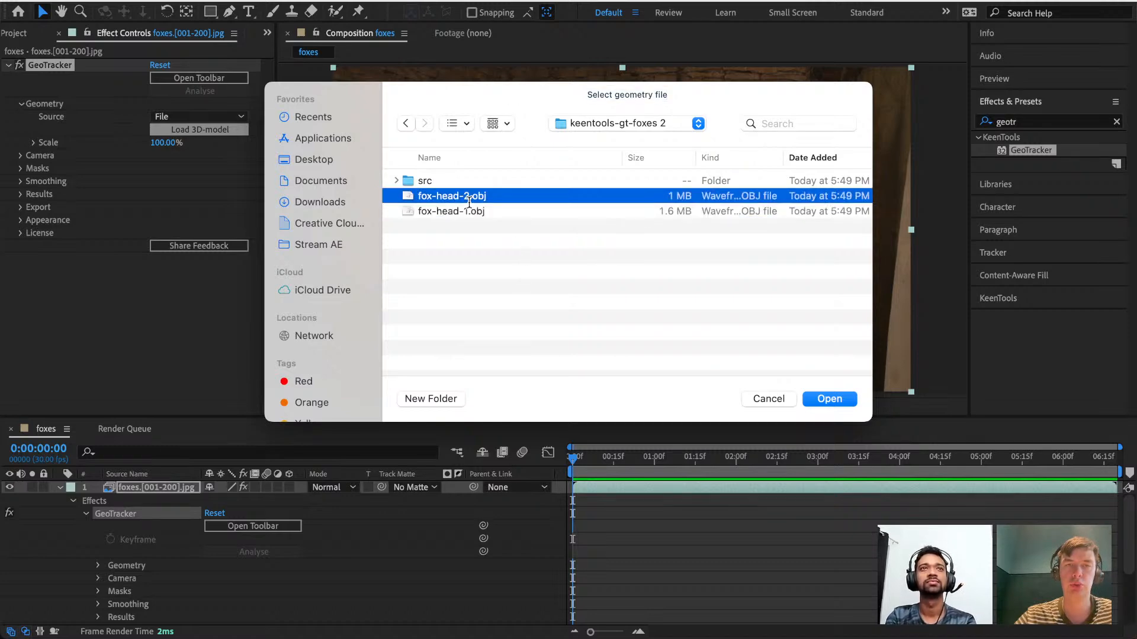
pyautogui.click(830, 398)
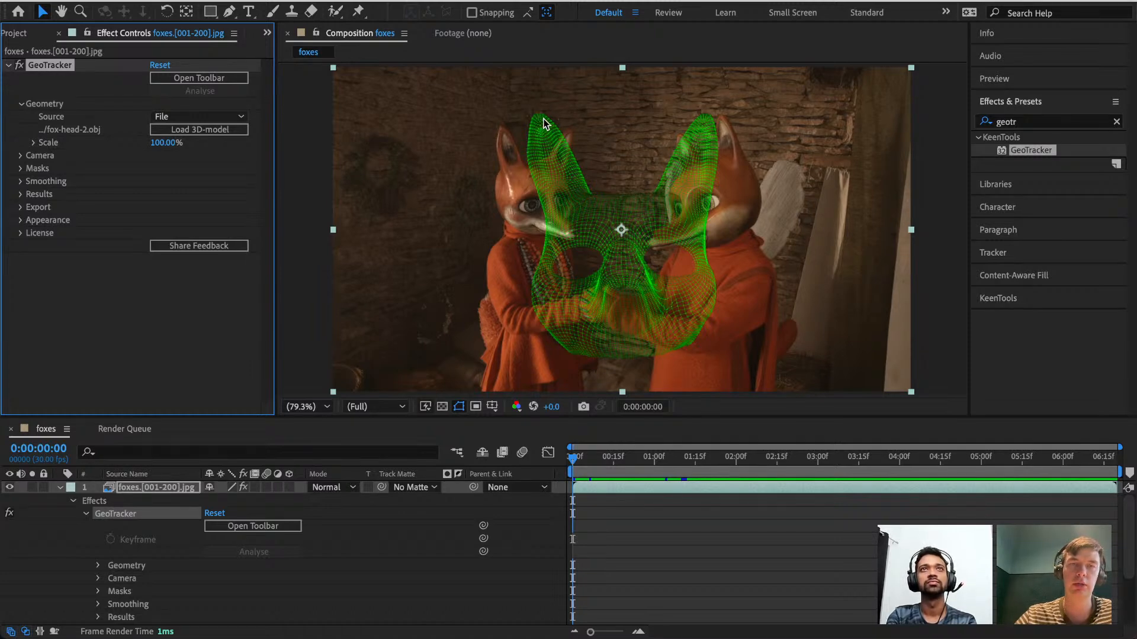
# Draw a closed four-point mask on the wall beside the smaller fox with the Pen tool, shift one vertex and deselect the mask.
pyautogui.click(272, 11)
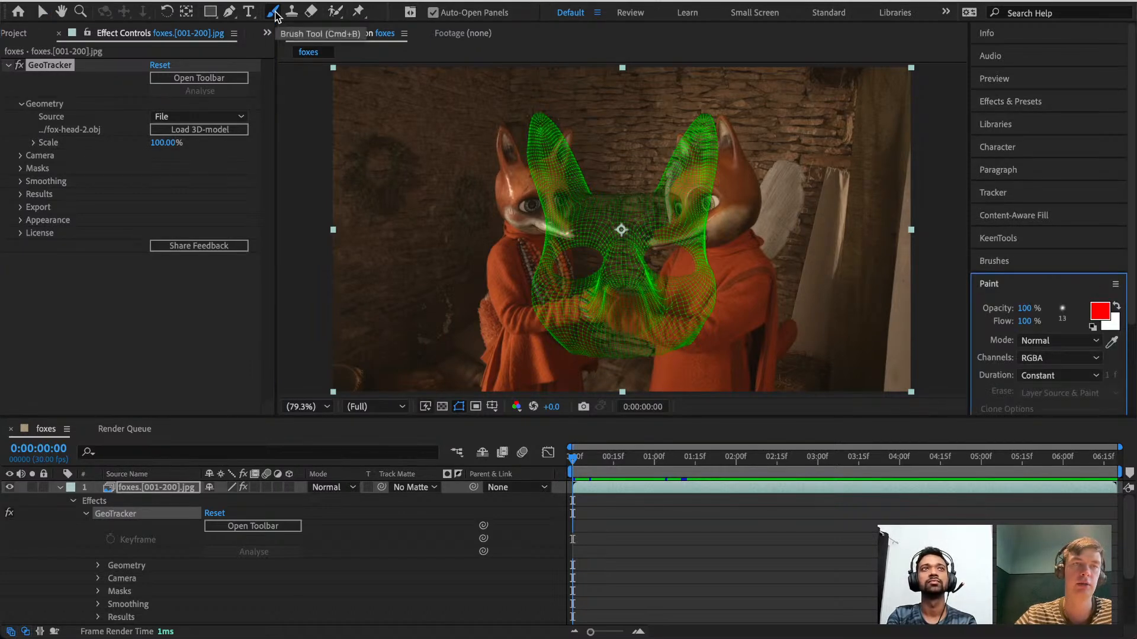
pyautogui.click(230, 12)
pyautogui.click(467, 150)
pyautogui.click(436, 203)
pyautogui.click(395, 136)
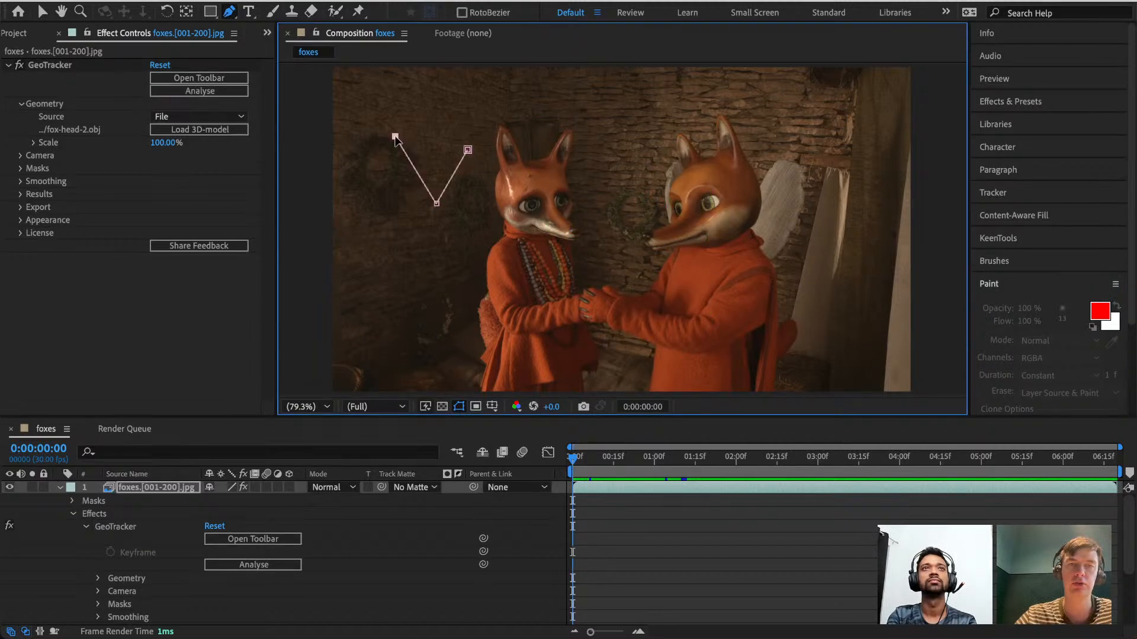
pyautogui.click(438, 133)
pyautogui.click(468, 151)
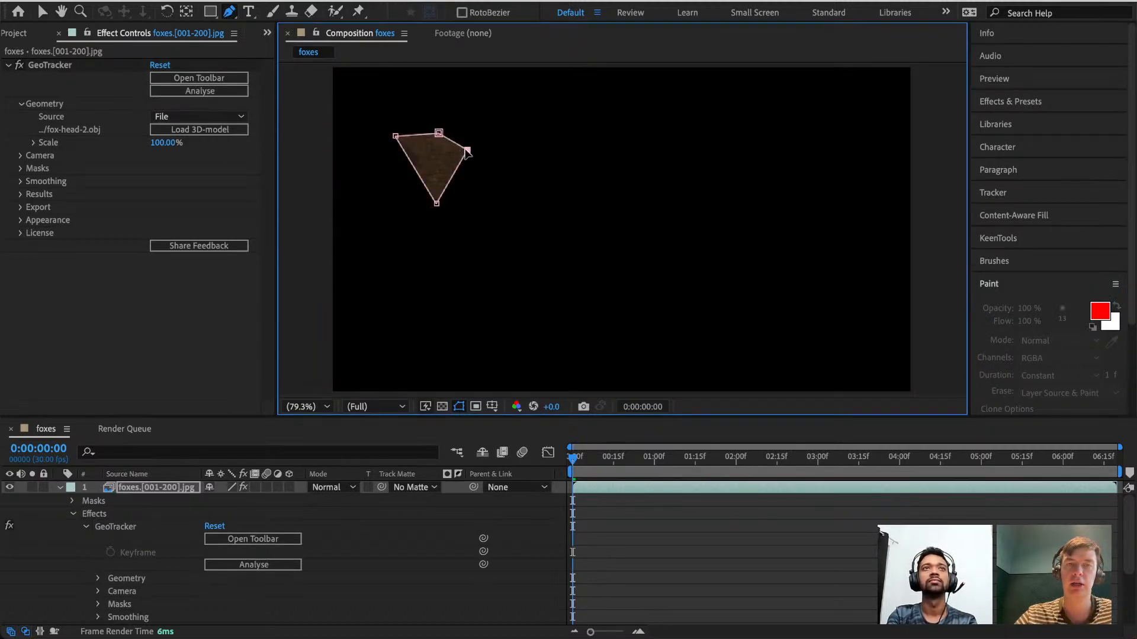
pyautogui.moveTo(468, 150)
pyautogui.mouseDown()
pyautogui.moveTo(507, 148)
pyautogui.moveTo(478, 160)
pyautogui.mouseUp()
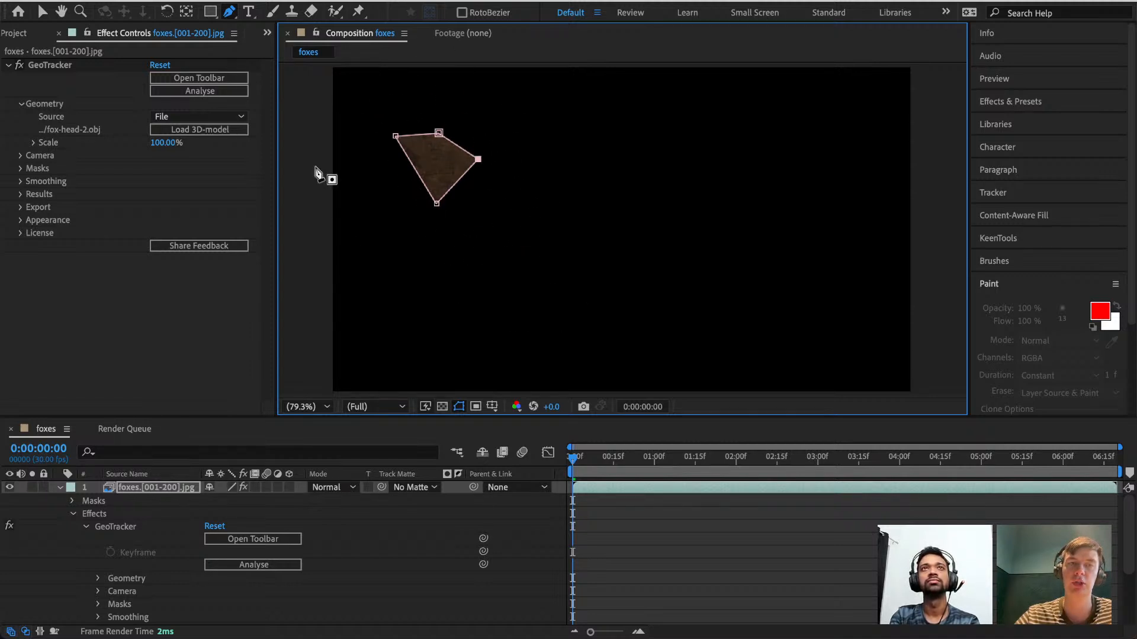
pyautogui.click(42, 11)
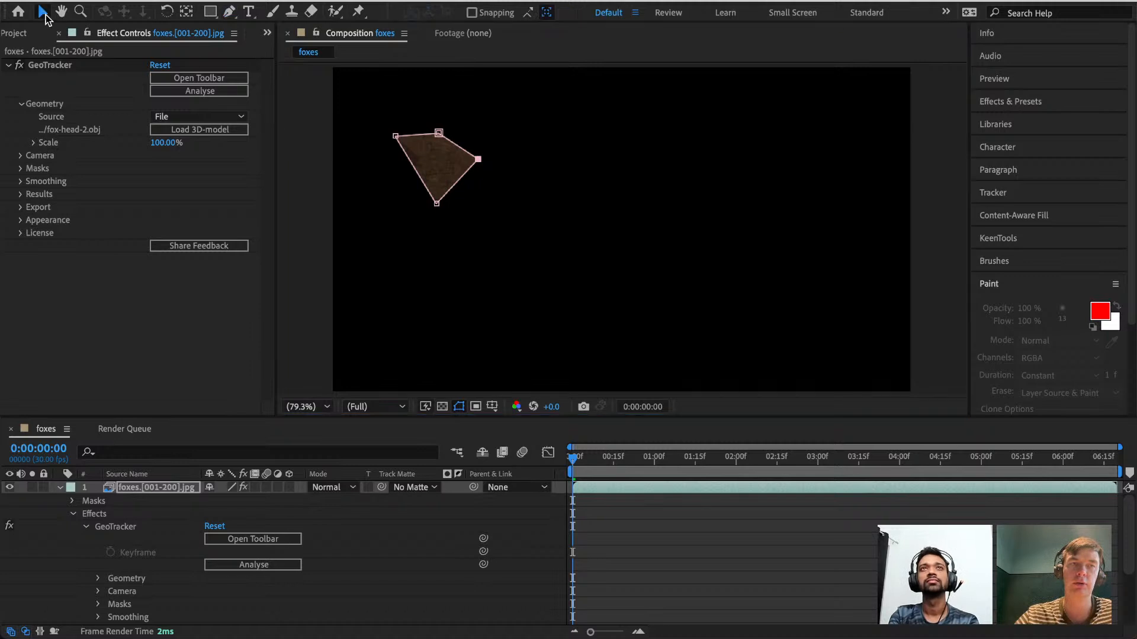
pyautogui.click(310, 131)
pyautogui.click(318, 292)
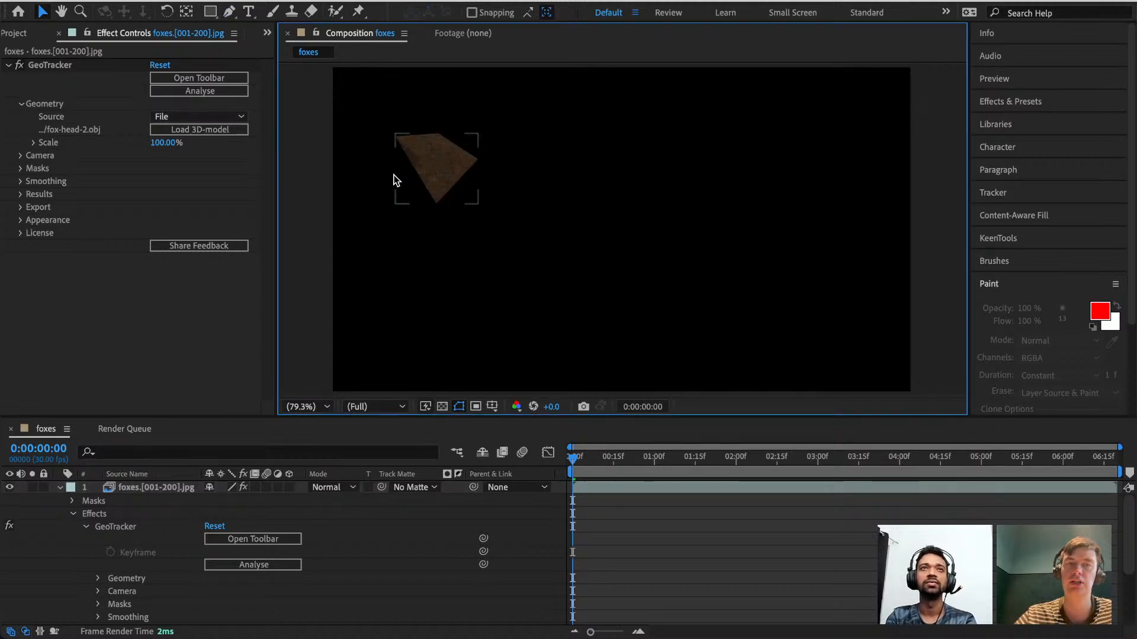
# Undo the whole mask drawing on the foxes layer.
pyautogui.press('super+z')
pyautogui.press('super+z')
pyautogui.press('super+z')
pyautogui.press('super+z')
pyautogui.press('super+z')
pyautogui.press('super+z')
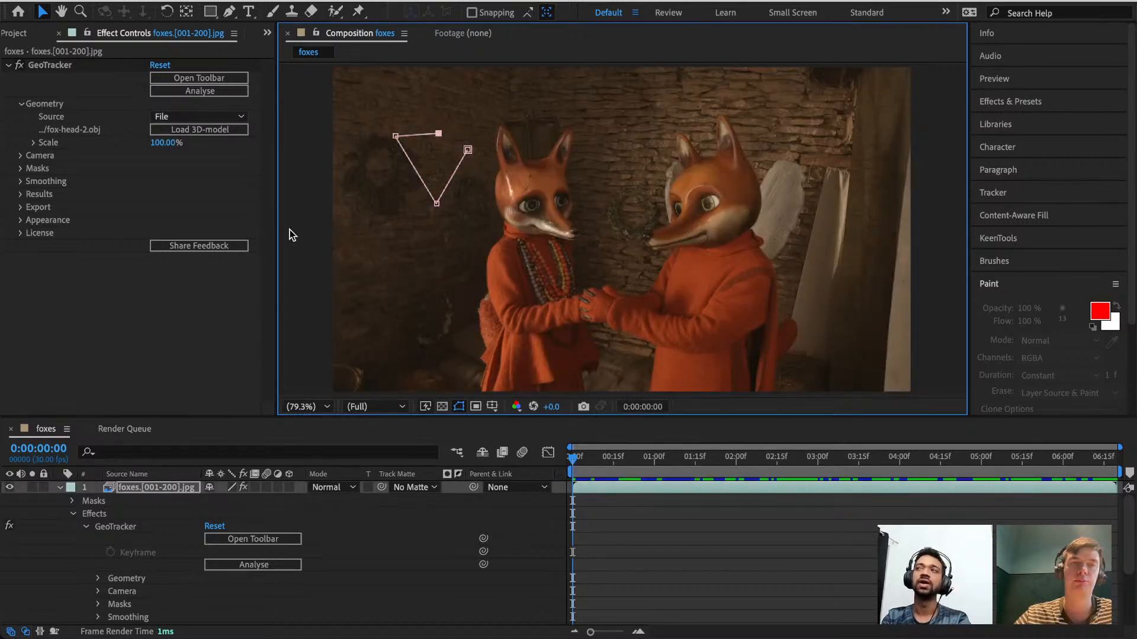
pyautogui.press('super+z')
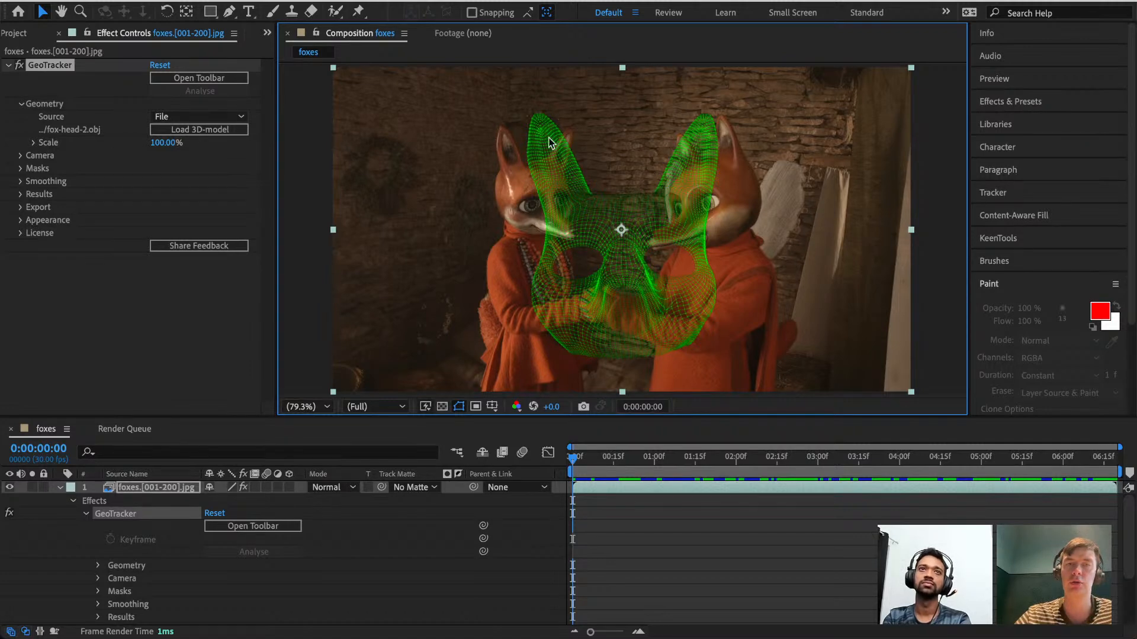
# Reselect the GeoTracker effect and pin the mesh's ears, snout and back of the head onto the smaller fox's head at frame 0.
pyautogui.click(300, 140)
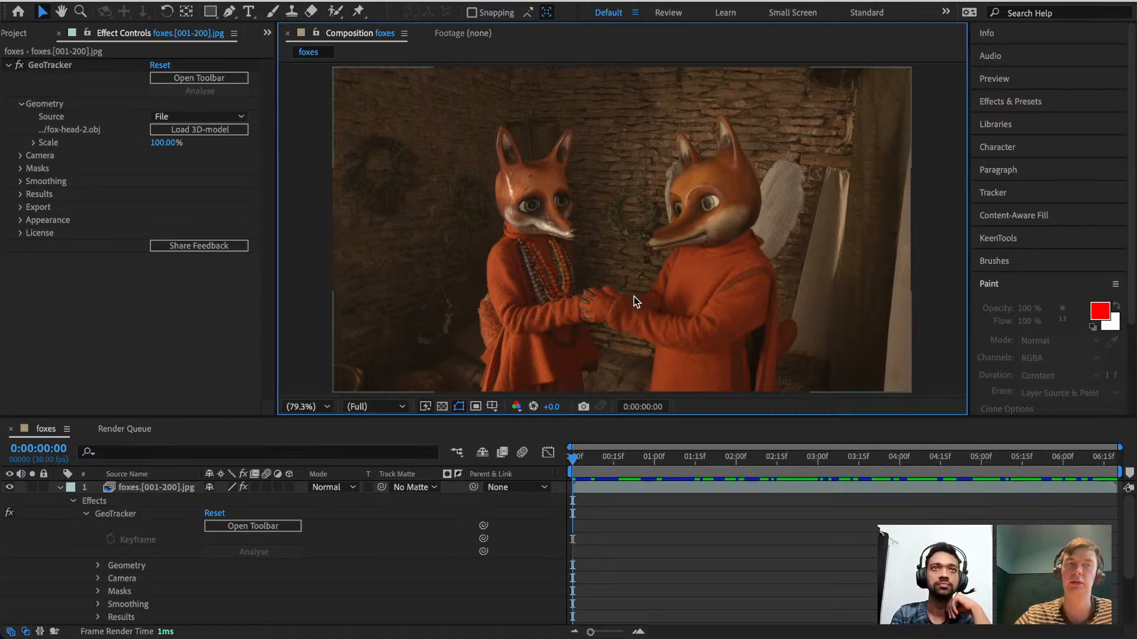
pyautogui.click(56, 65)
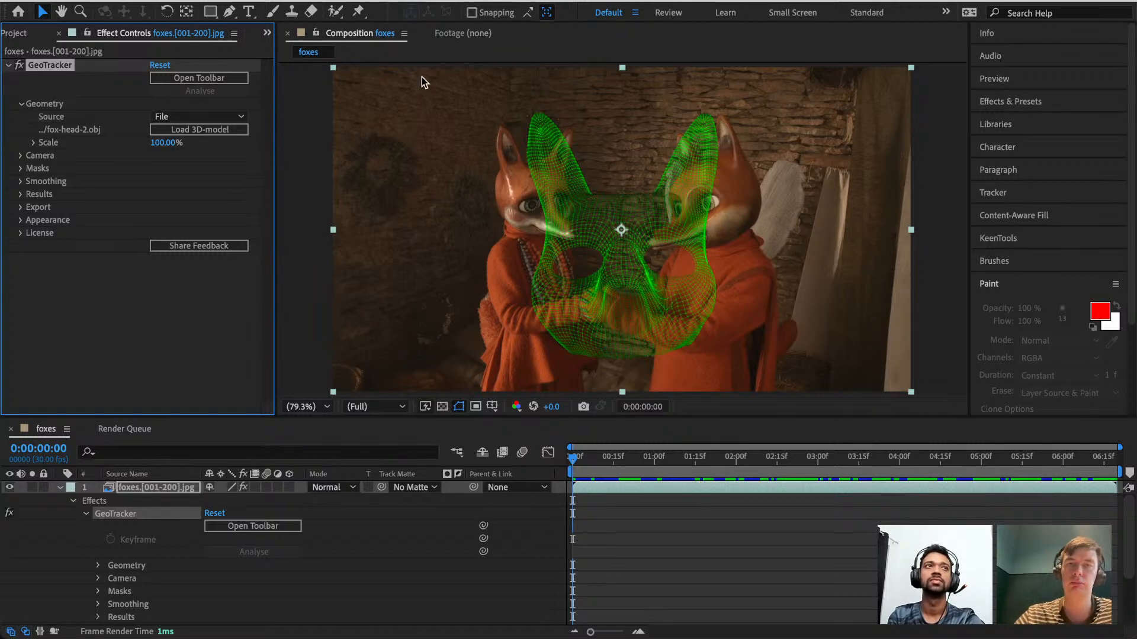
pyautogui.moveTo(540, 120); pyautogui.dragTo(504, 130)
pyautogui.moveTo(670, 131); pyautogui.dragTo(570, 134)
pyautogui.moveTo(523, 177); pyautogui.dragTo(577, 238)
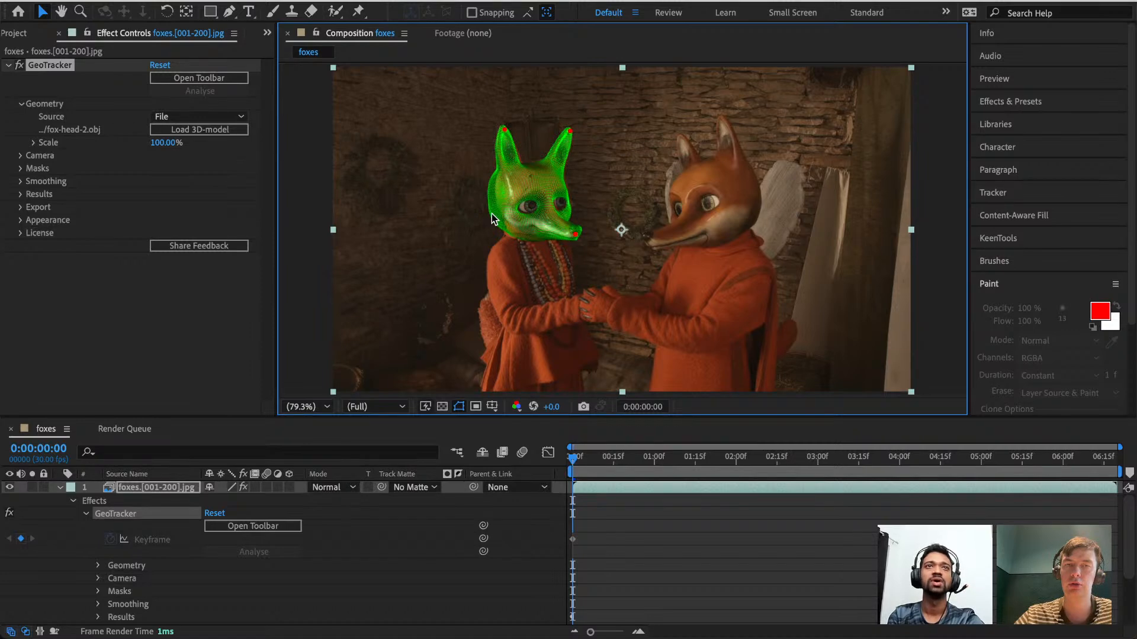
pyautogui.moveTo(491, 215); pyautogui.dragTo(502, 207)
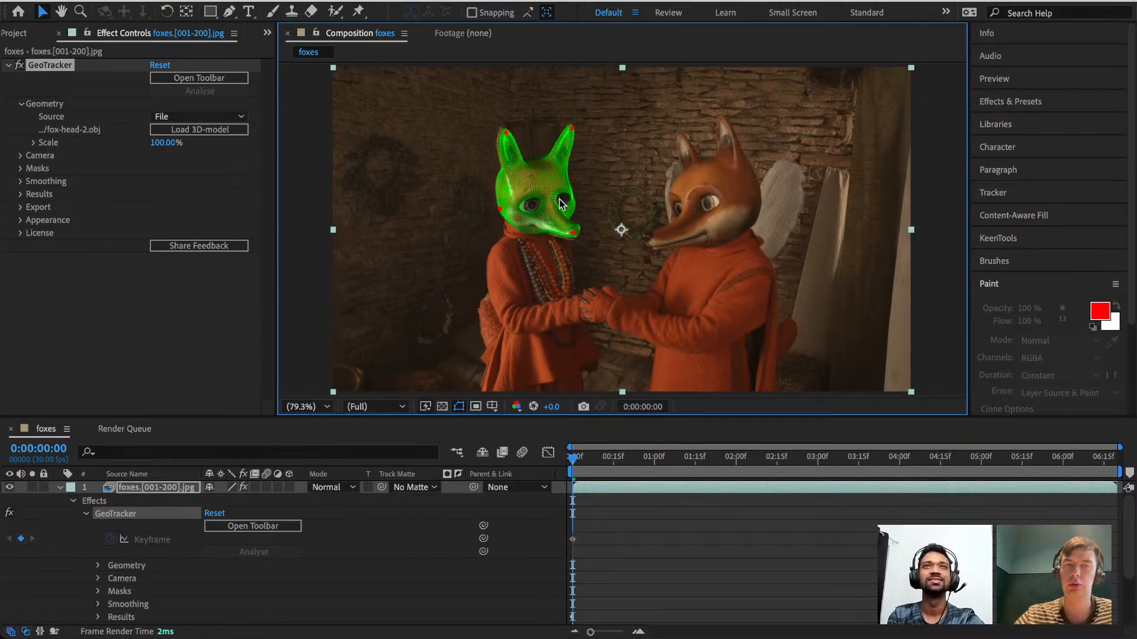
pyautogui.moveTo(507, 134); pyautogui.dragTo(504, 131)
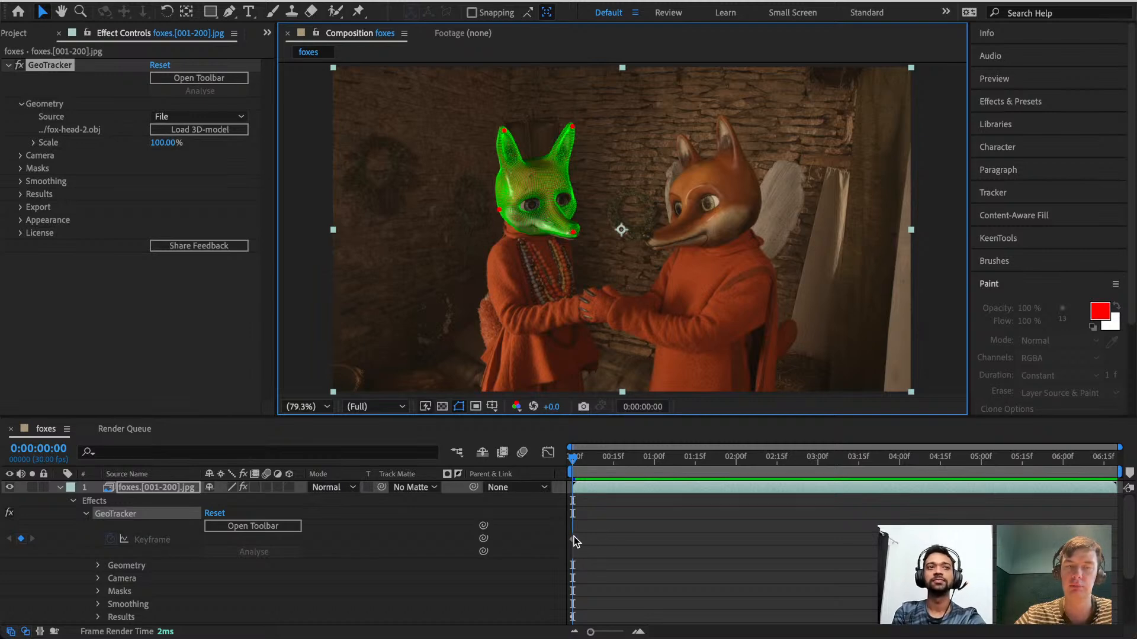
# Display the KeenTools toolbar controls and shift the snout pin onto the smaller fox's nose.
pyautogui.click(1016, 238)
pyautogui.scroll(-3, 1040, 240)
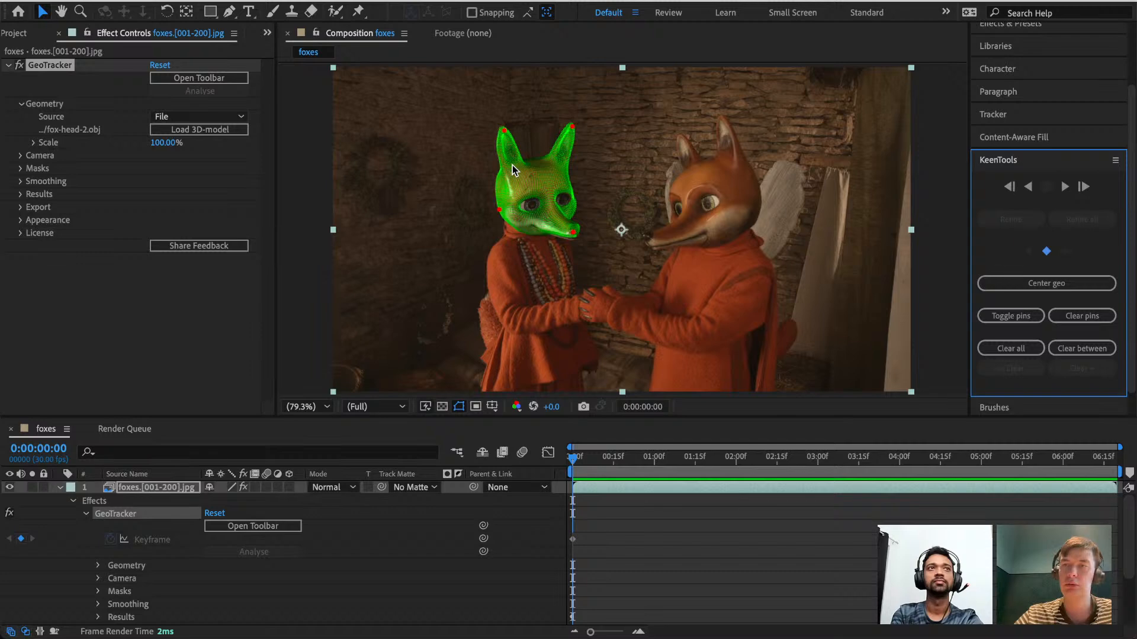
pyautogui.scroll(2, 513, 171)
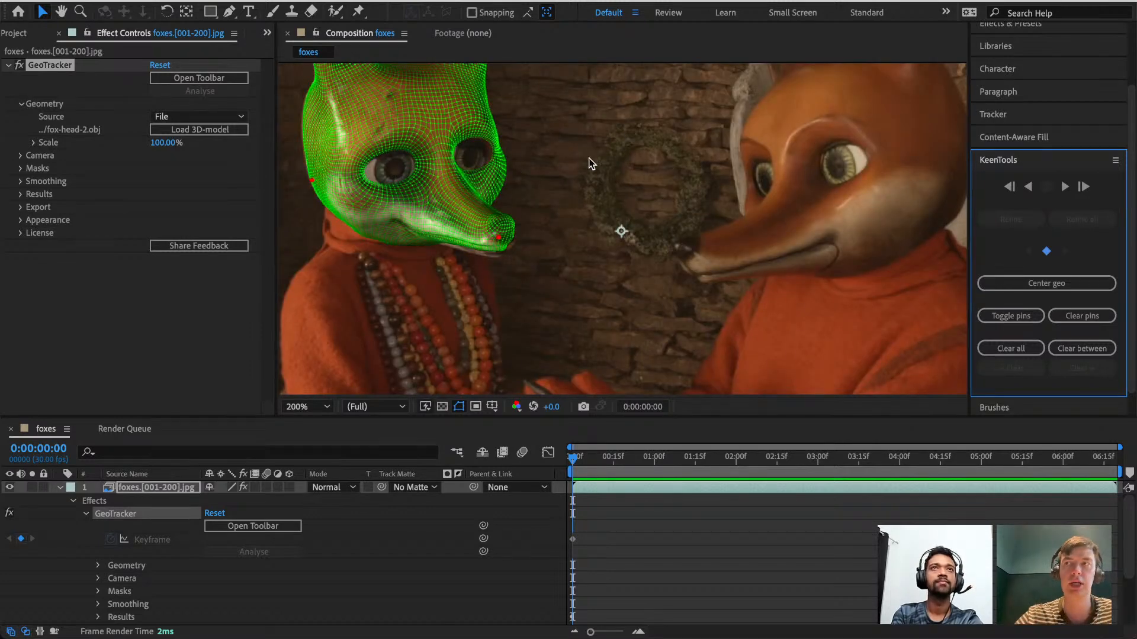
pyautogui.moveTo(569, 126); pyautogui.dragTo(725, 243)
pyautogui.press('v')
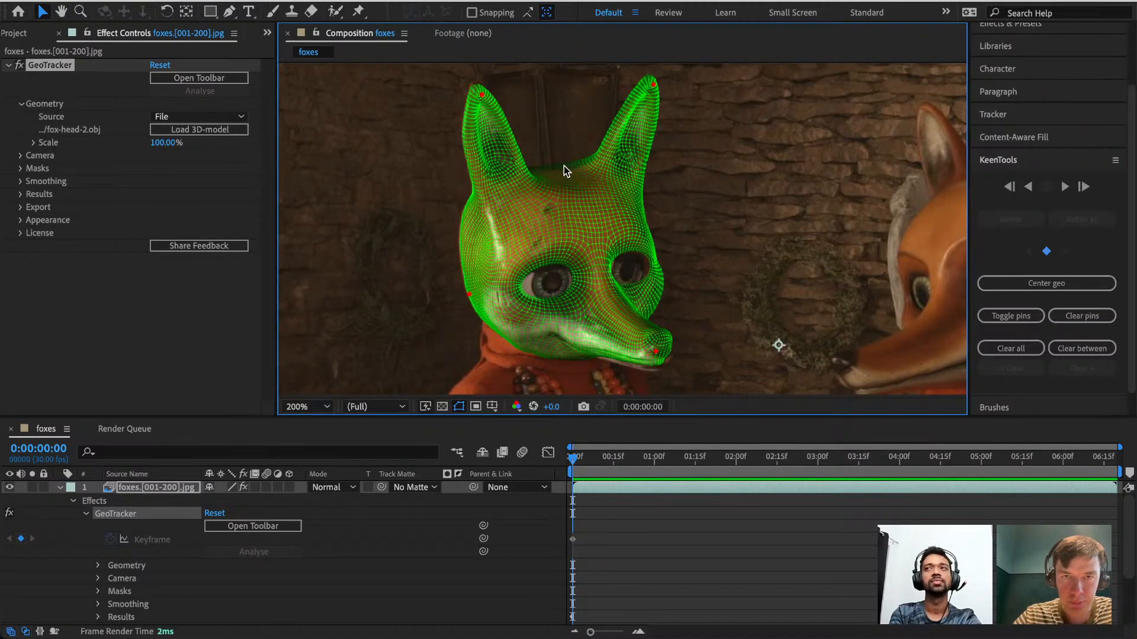
pyautogui.moveTo(658, 350); pyautogui.dragTo(662, 355)
# Set GeoTracker's wireframe opacity to 0.07 and nudge the snout pin to fit the nose.
pyautogui.click(21, 220)
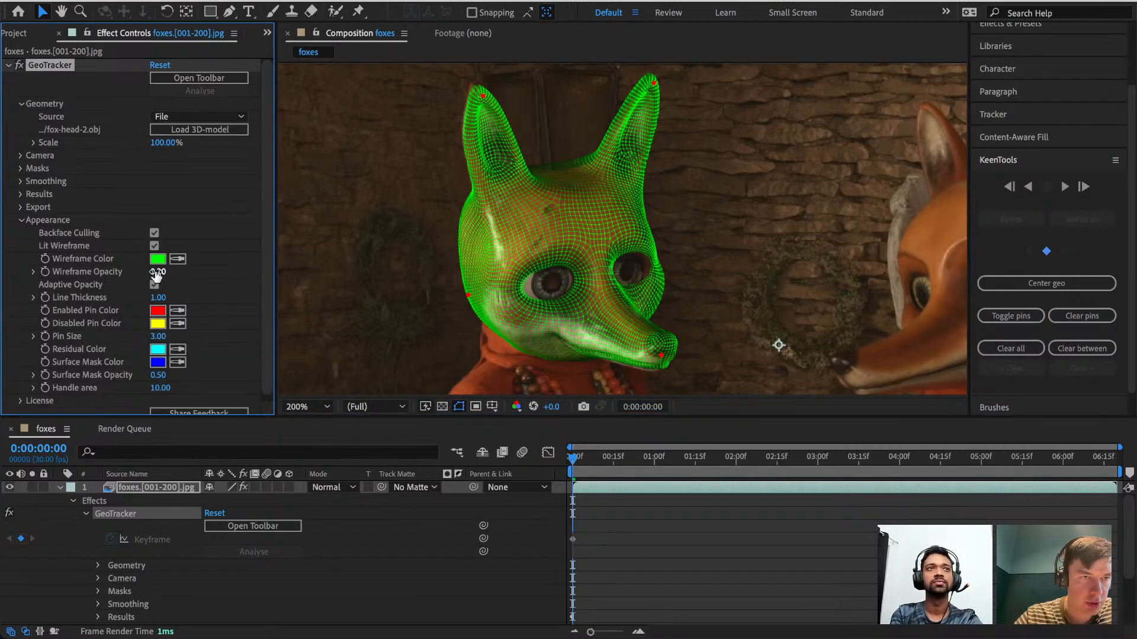
pyautogui.moveTo(155, 272); pyautogui.dragTo(147, 273)
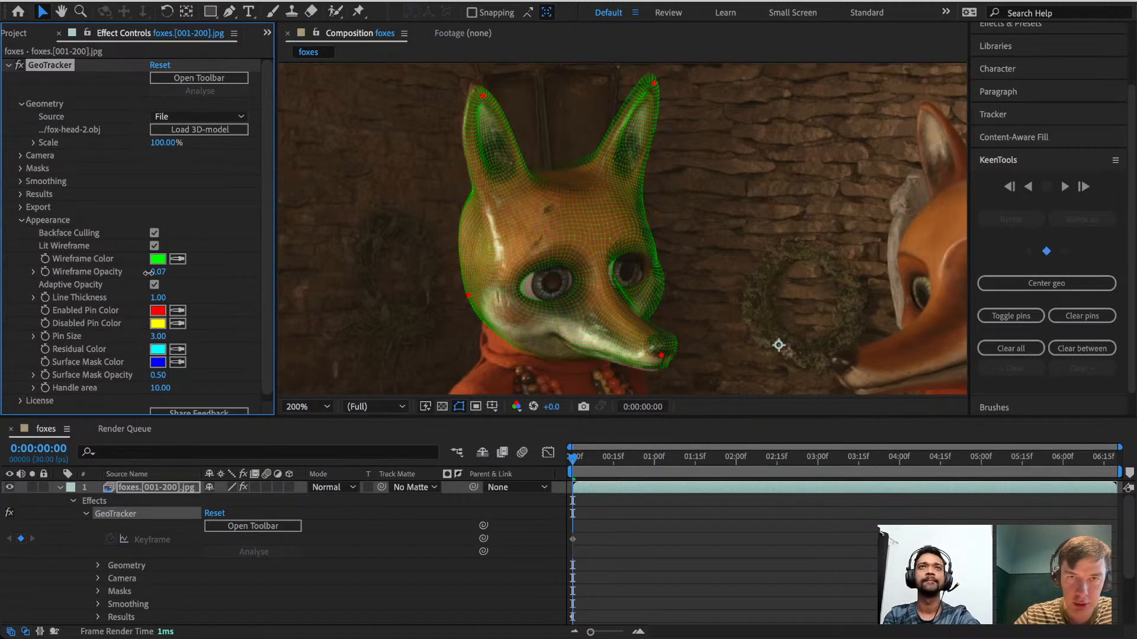
pyautogui.click(660, 358)
pyautogui.moveTo(658, 357); pyautogui.dragTo(657, 359)
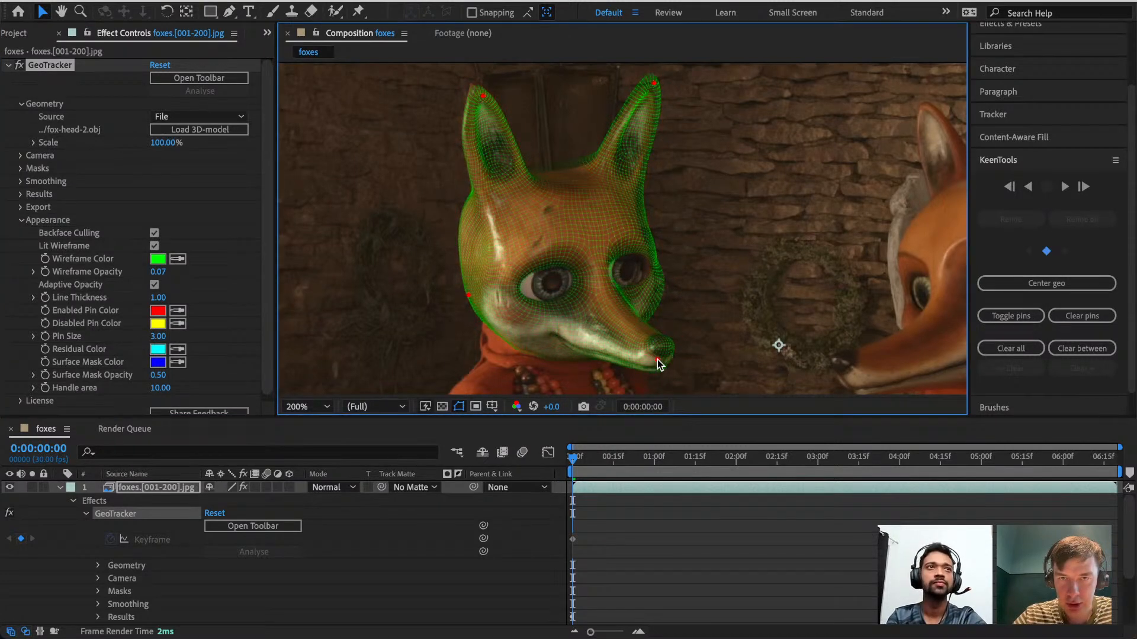
# Refine the ear and back-of-head pins and add a pin on the cheek below the far eye to fit the mesh.
pyautogui.moveTo(657, 89); pyautogui.dragTo(655, 94)
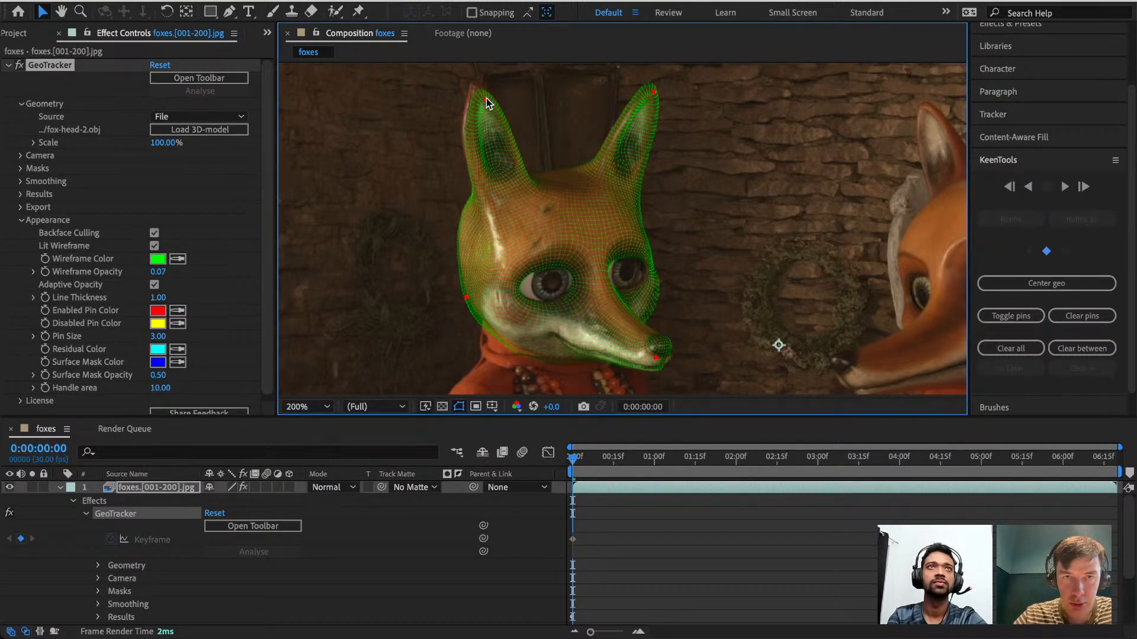
pyautogui.moveTo(485, 98); pyautogui.dragTo(483, 92)
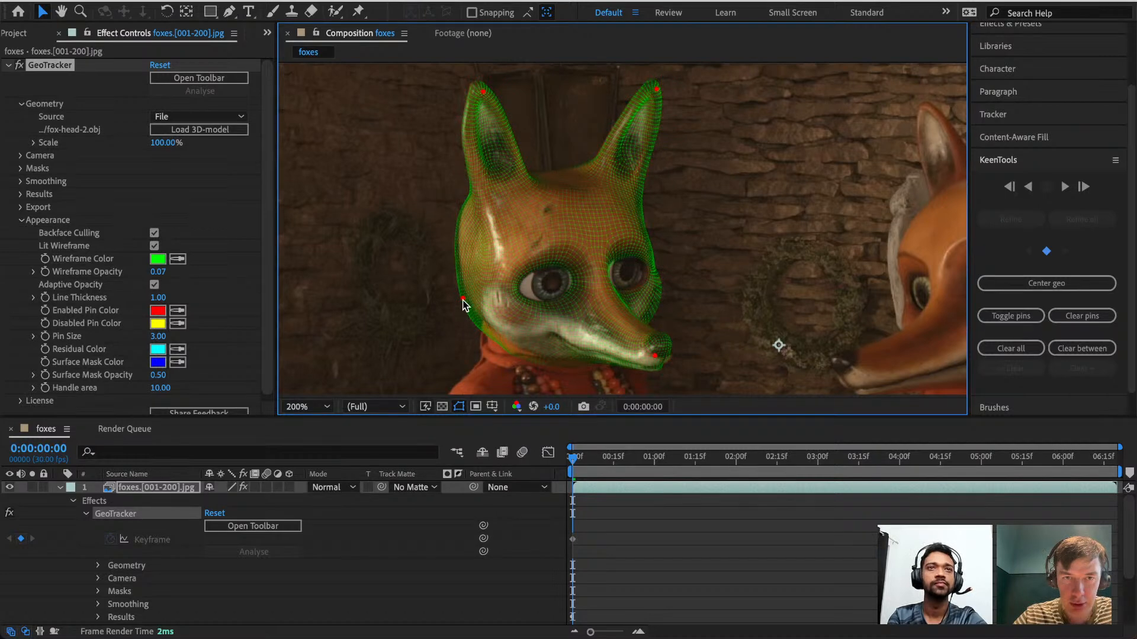
pyautogui.moveTo(463, 299); pyautogui.dragTo(468, 291)
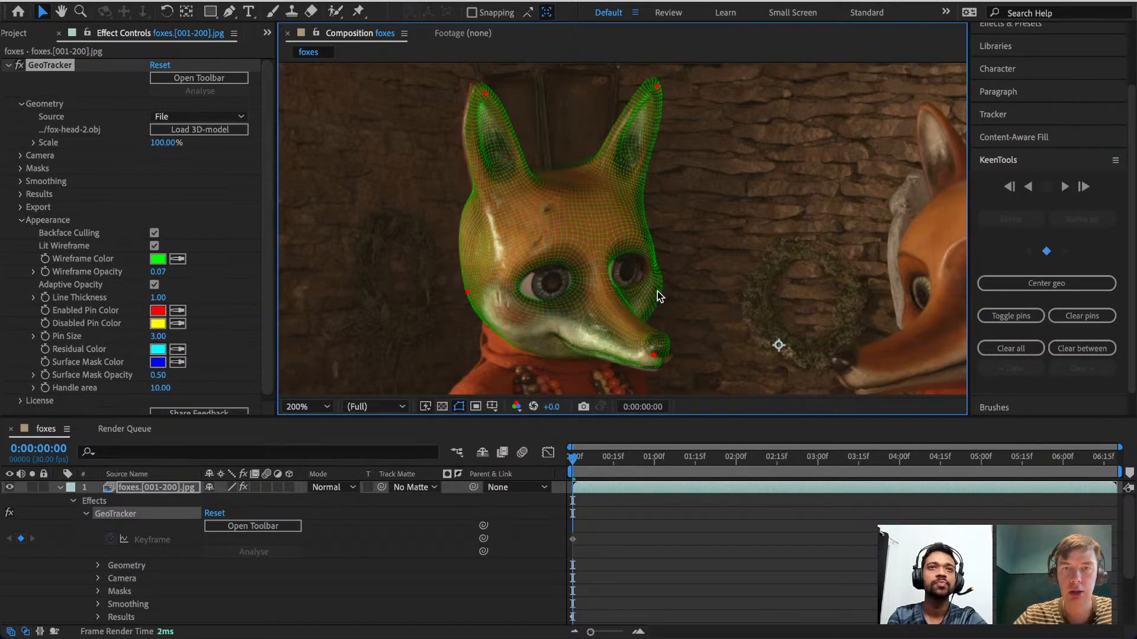
pyautogui.moveTo(657, 291); pyautogui.dragTo(650, 289)
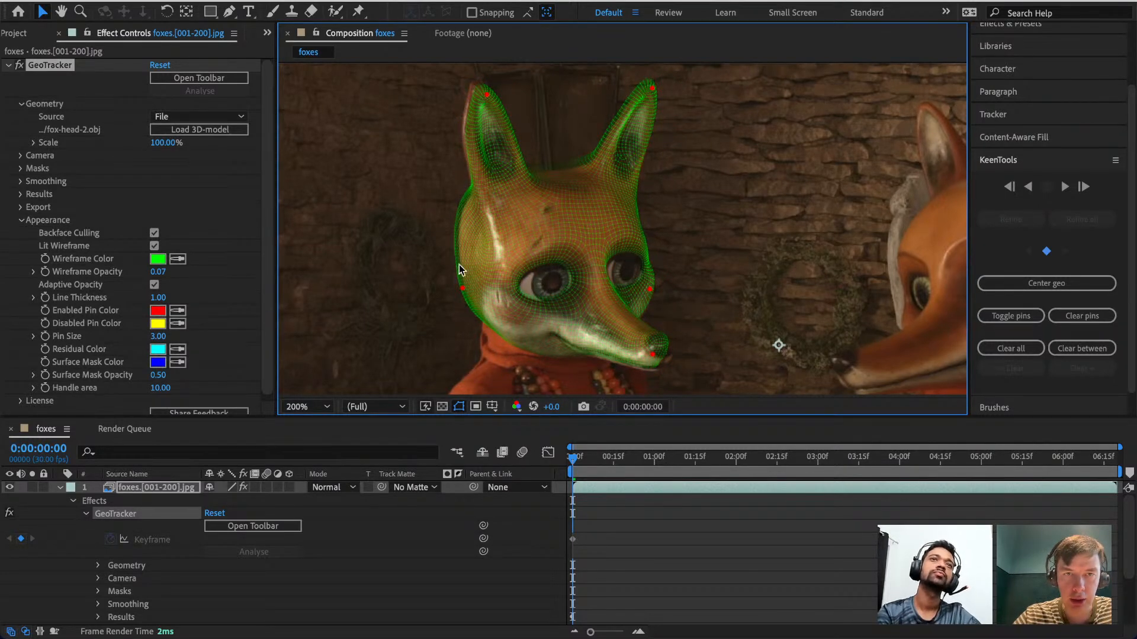
pyautogui.moveTo(462, 289); pyautogui.dragTo(471, 292)
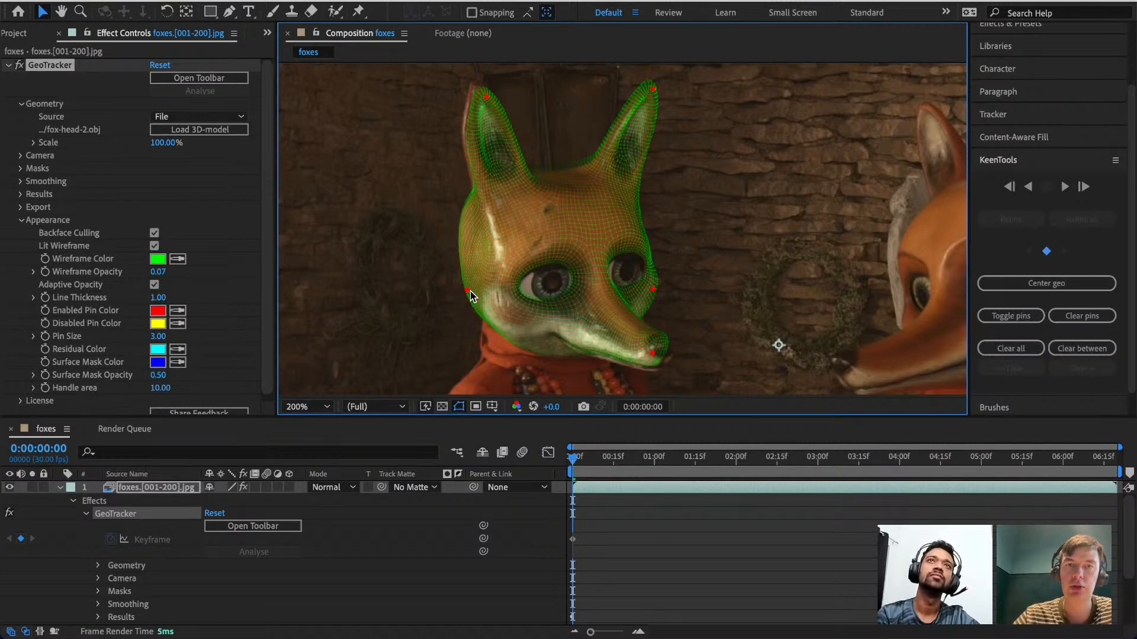
pyautogui.moveTo(486, 98); pyautogui.dragTo(482, 93)
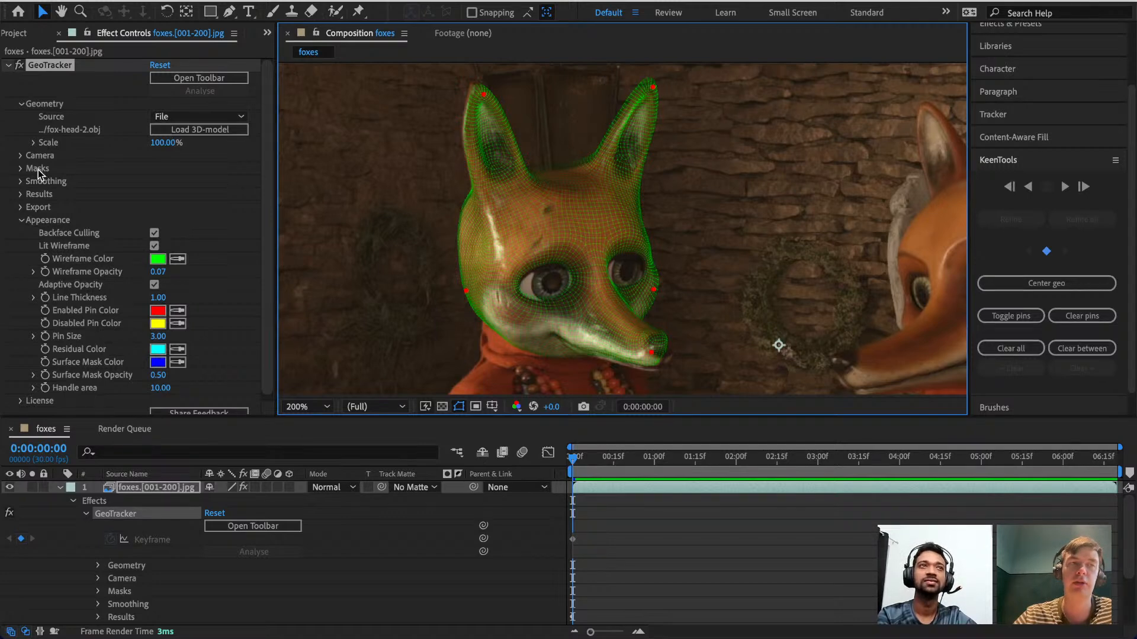
# Reveal GeoTracker's camera settings, collapse the foxes layer's properties and reselect the effect.
pyautogui.click(21, 221)
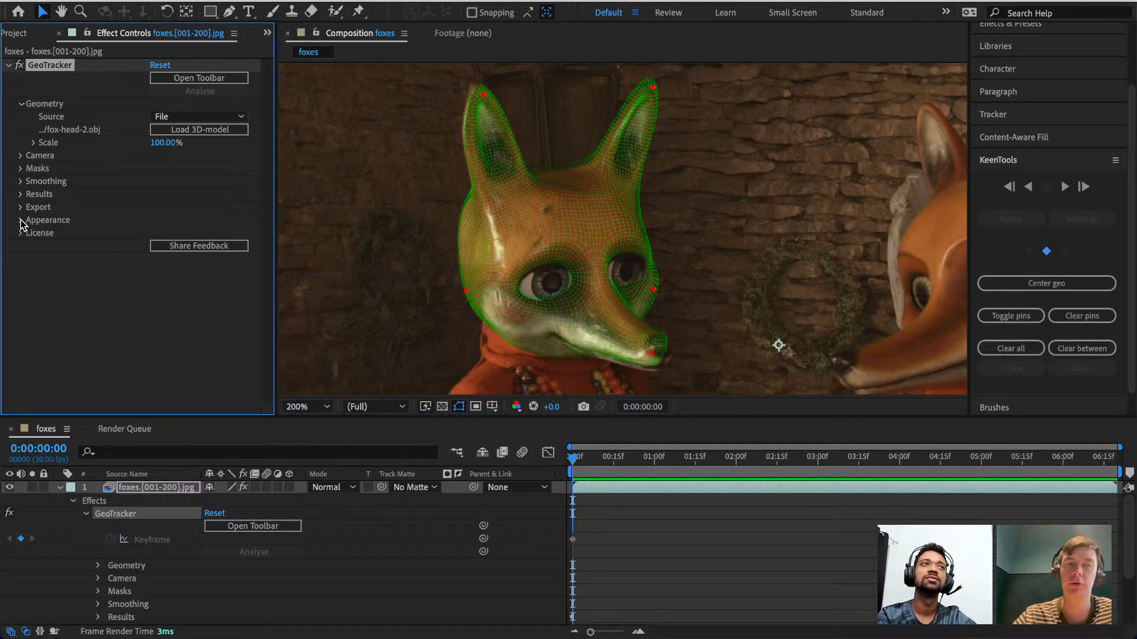
pyautogui.click(20, 156)
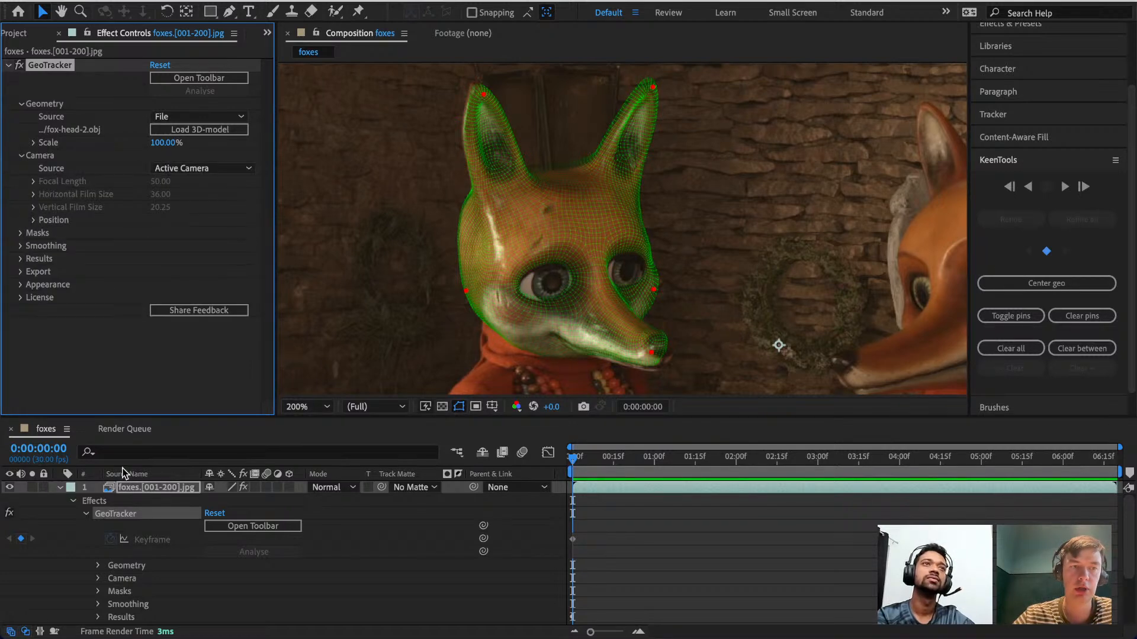
pyautogui.click(65, 491)
pyautogui.click(59, 489)
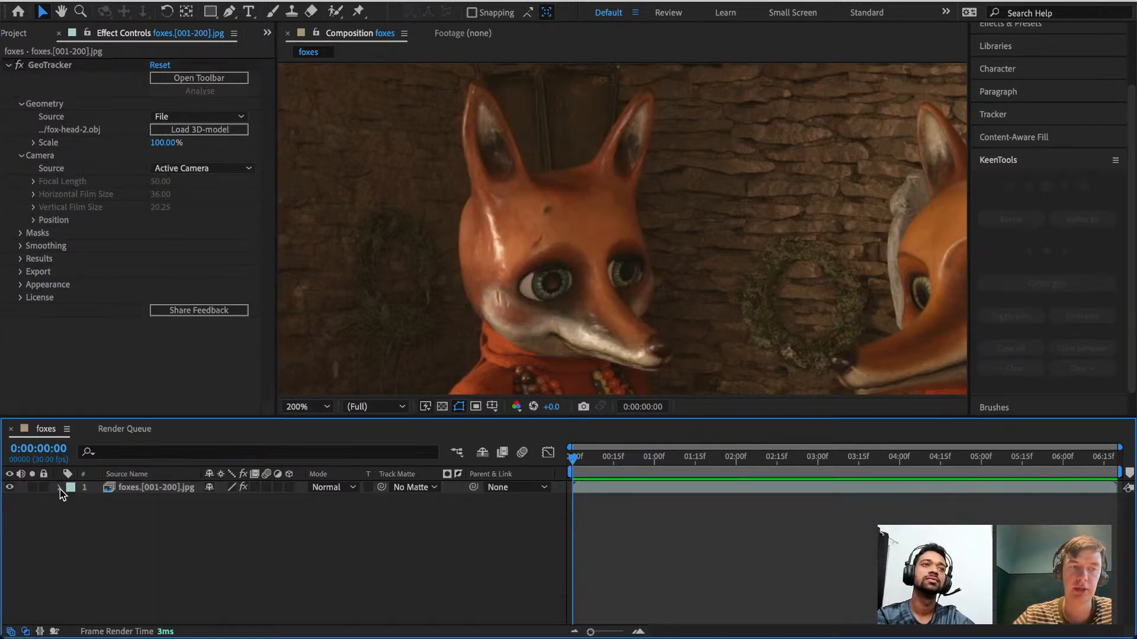
pyautogui.click(143, 492)
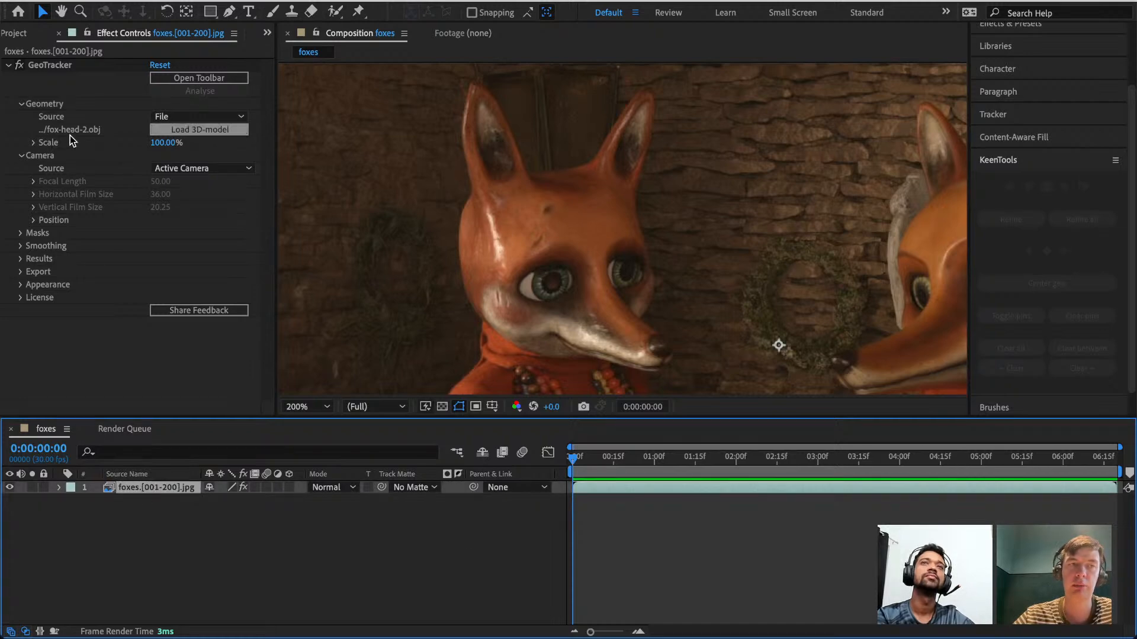
pyautogui.click(49, 155)
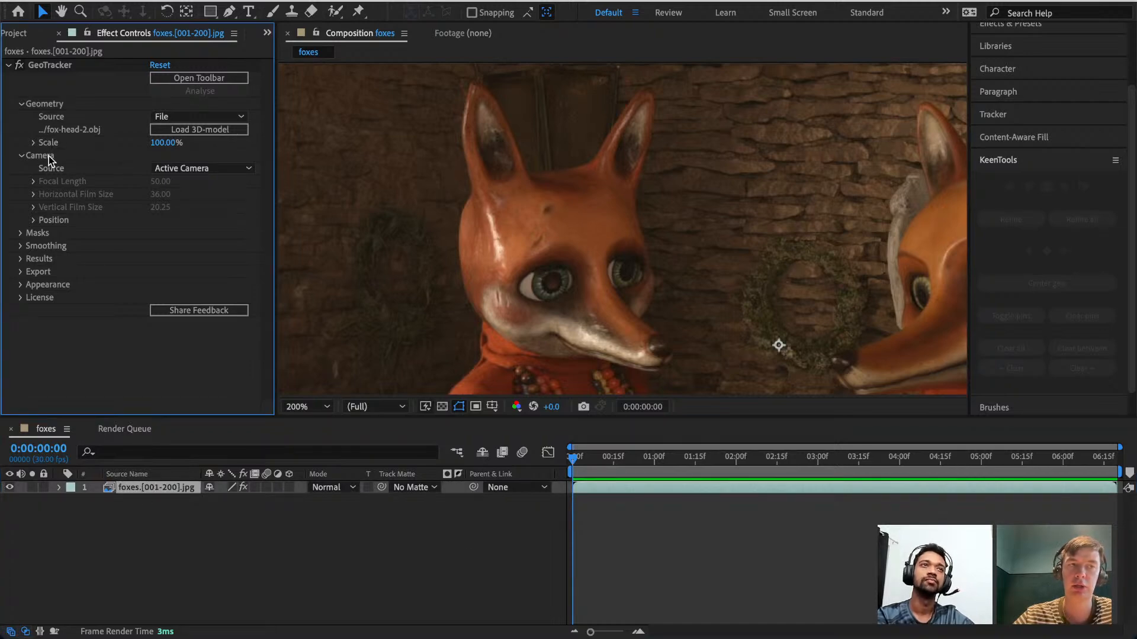
pyautogui.click(48, 65)
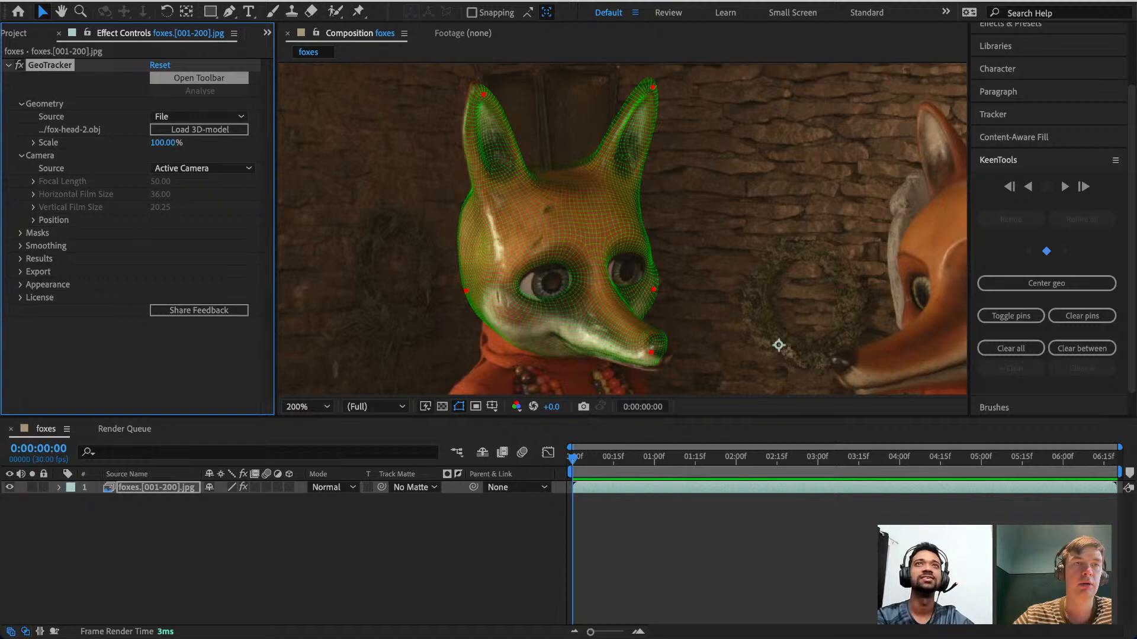
# Add a two-node camera named Camera 1 with the 50mm preset to the foxes composition.
pyautogui.click(198, 0)
pyautogui.click(224, 555)
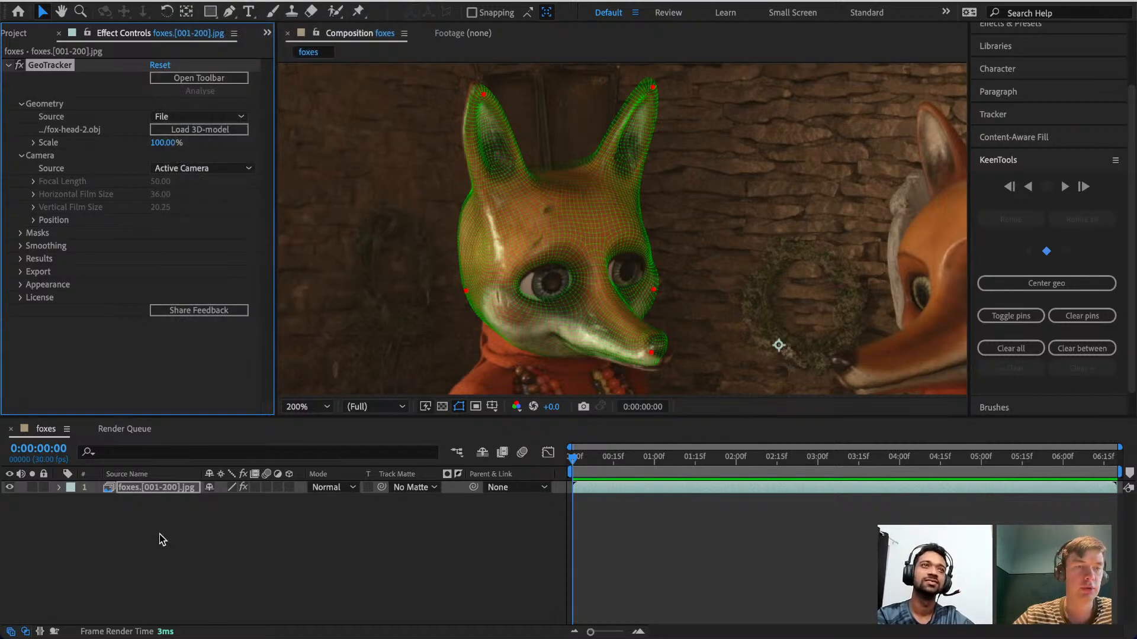
pyautogui.rightClick(166, 496)
pyautogui.moveTo(263, 503)
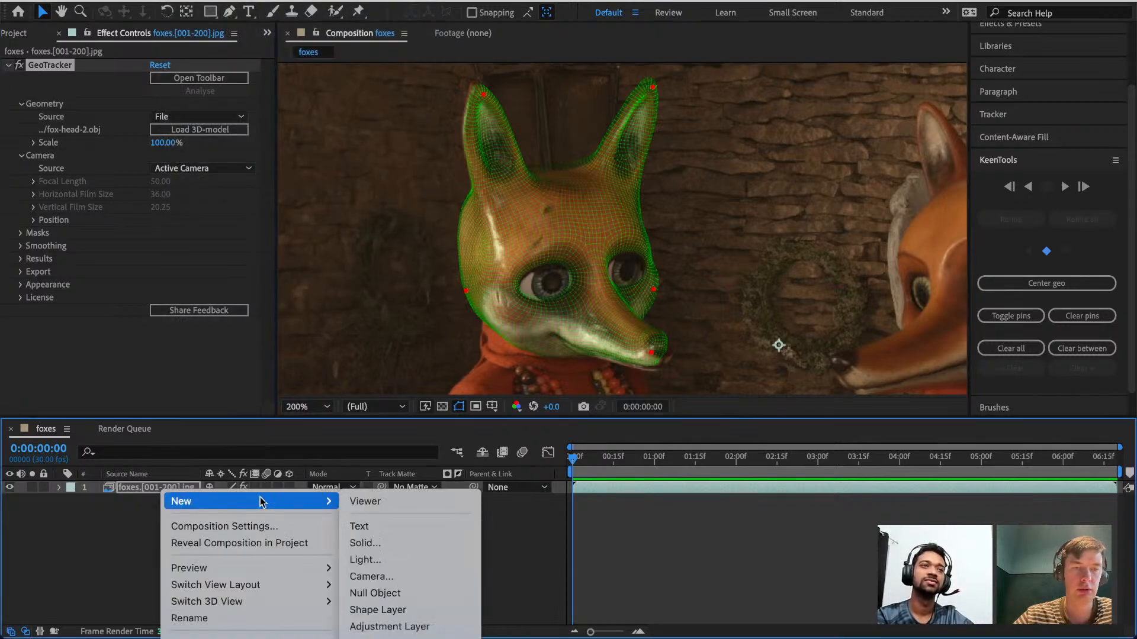
pyautogui.click(395, 577)
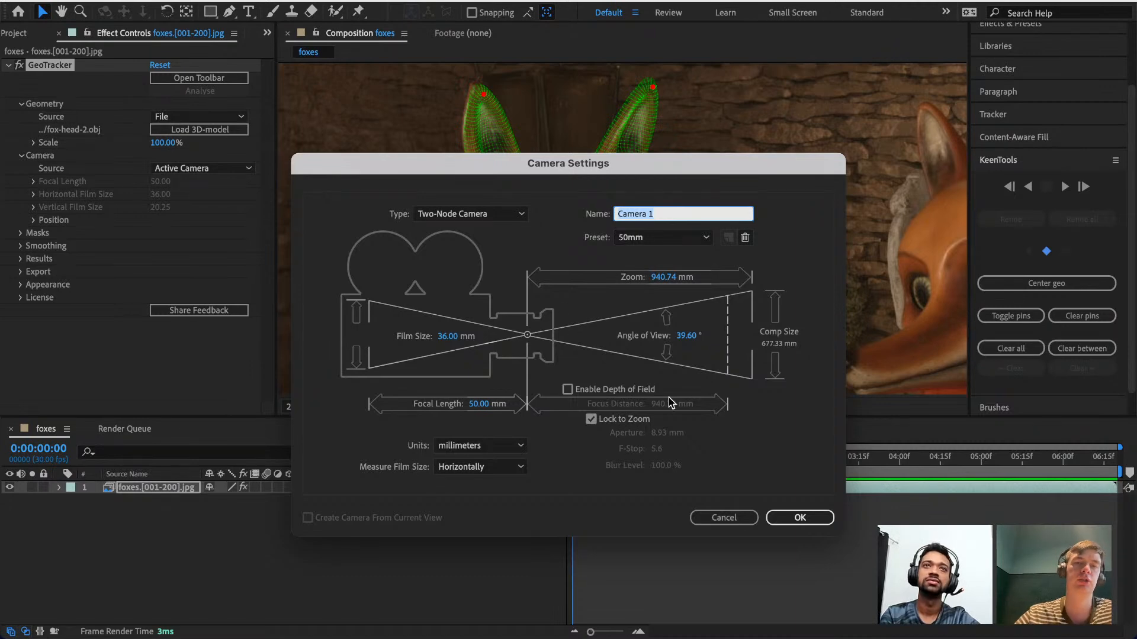
pyautogui.click(799, 517)
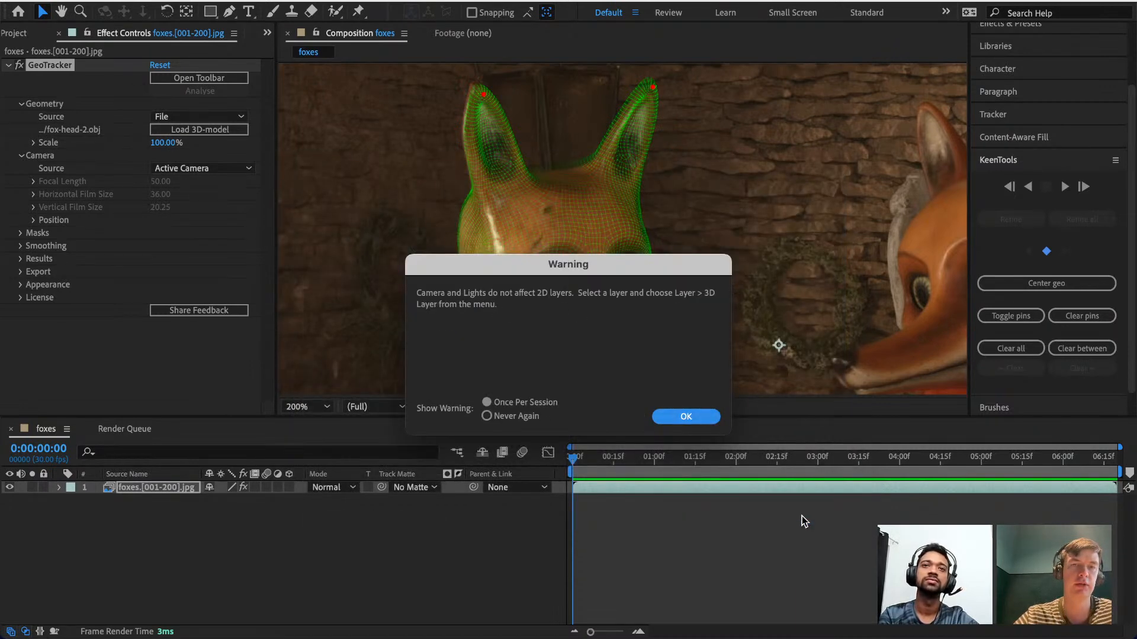
pyautogui.click(686, 418)
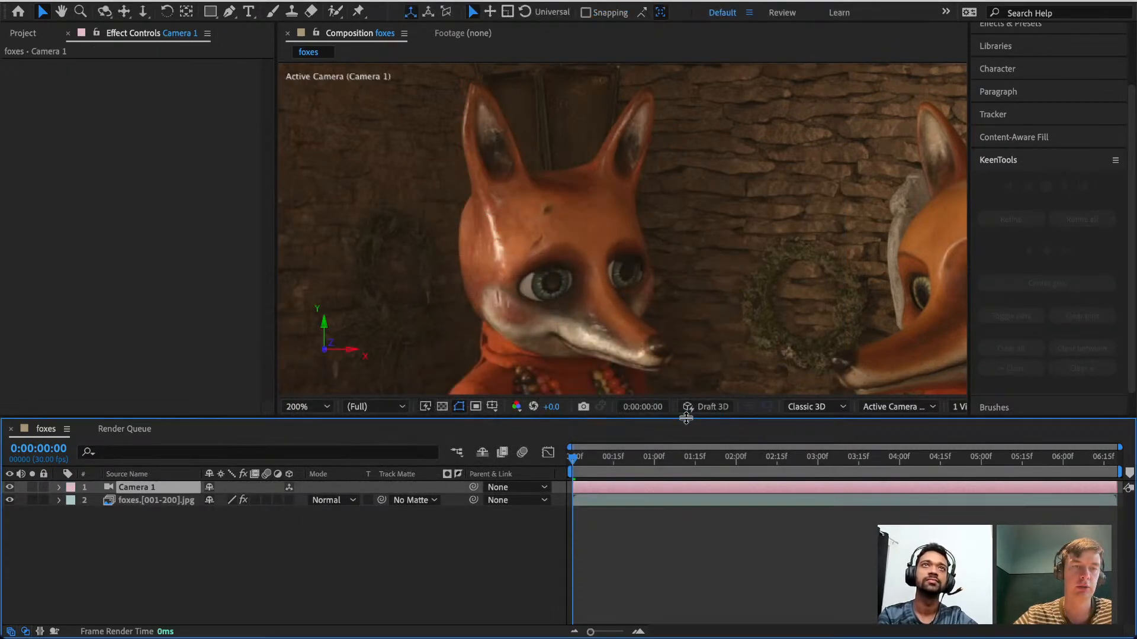
# Return to the foxes layer and reselect its GeoTracker effect to show the head mesh.
pyautogui.click(179, 502)
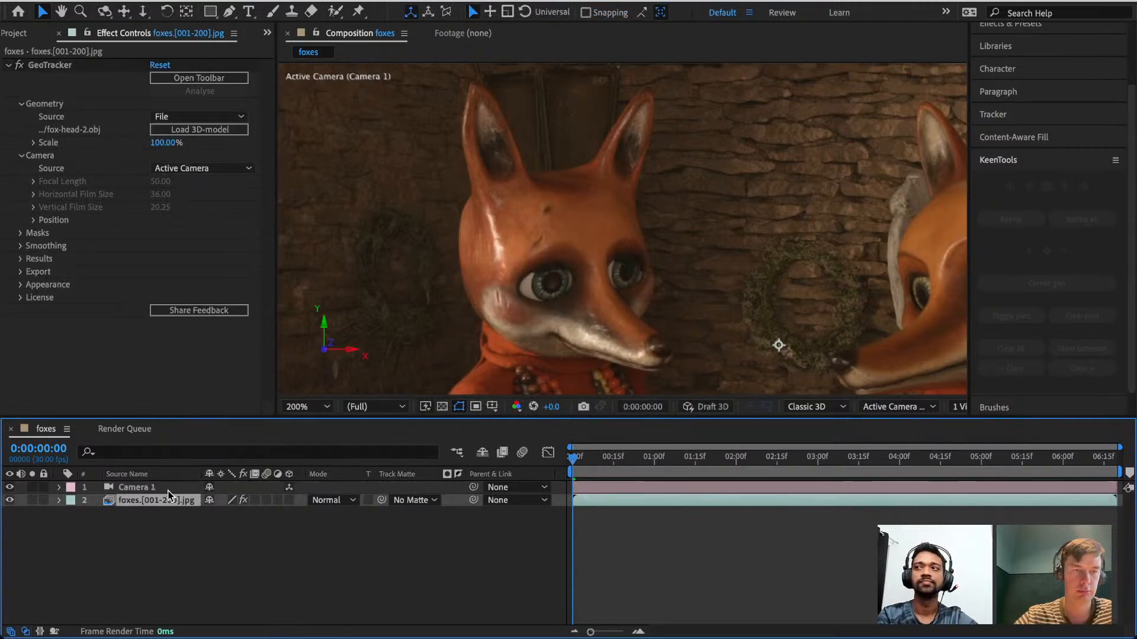
pyautogui.click(164, 487)
pyautogui.click(137, 500)
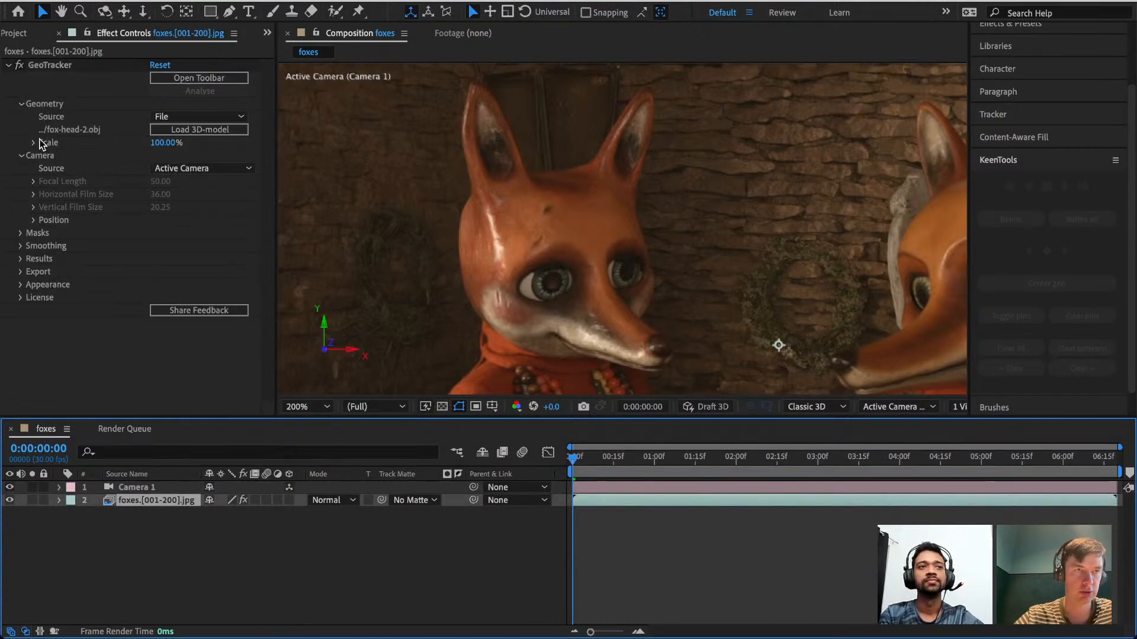
pyautogui.click(47, 116)
pyautogui.click(54, 65)
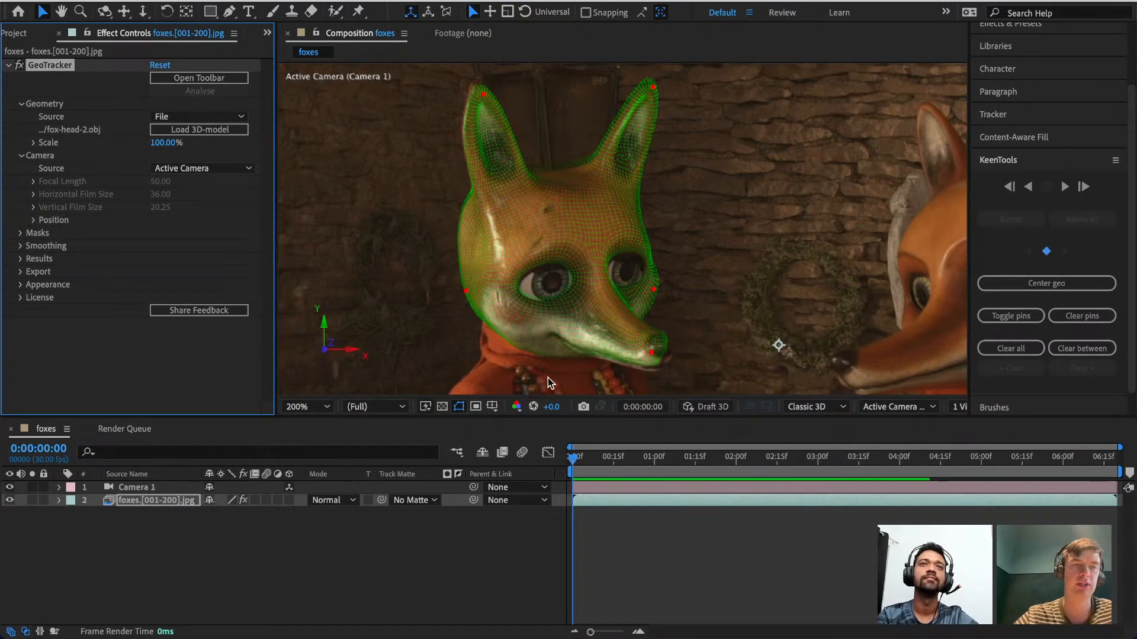
# Expand Camera 1's options, try changing its focus distance and undo the change.
pyautogui.click(59, 487)
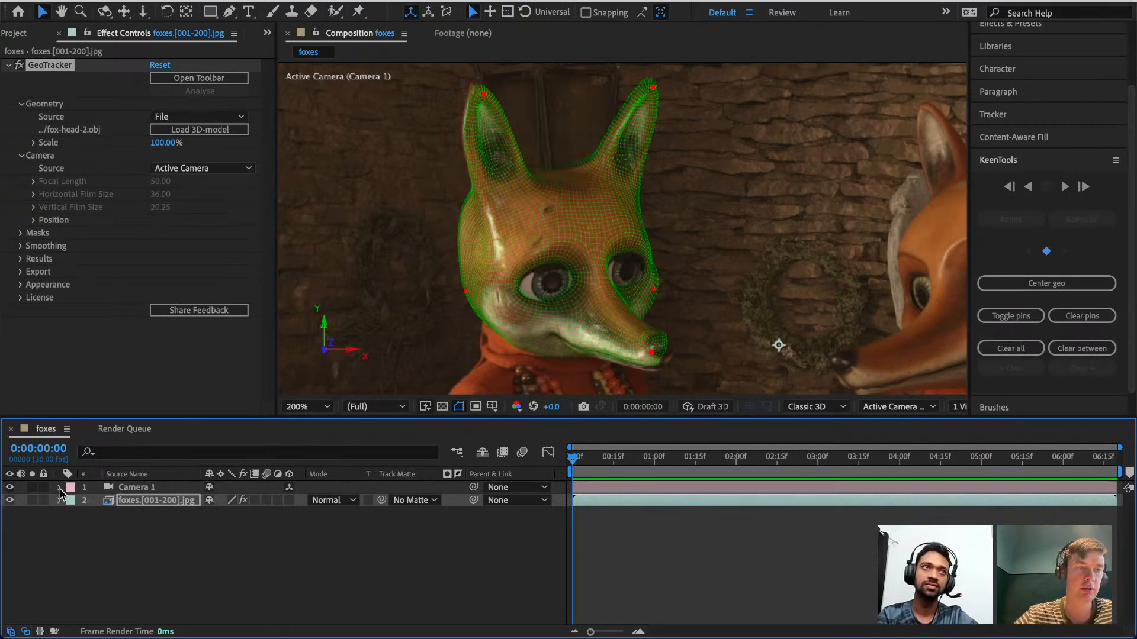
pyautogui.click(72, 513)
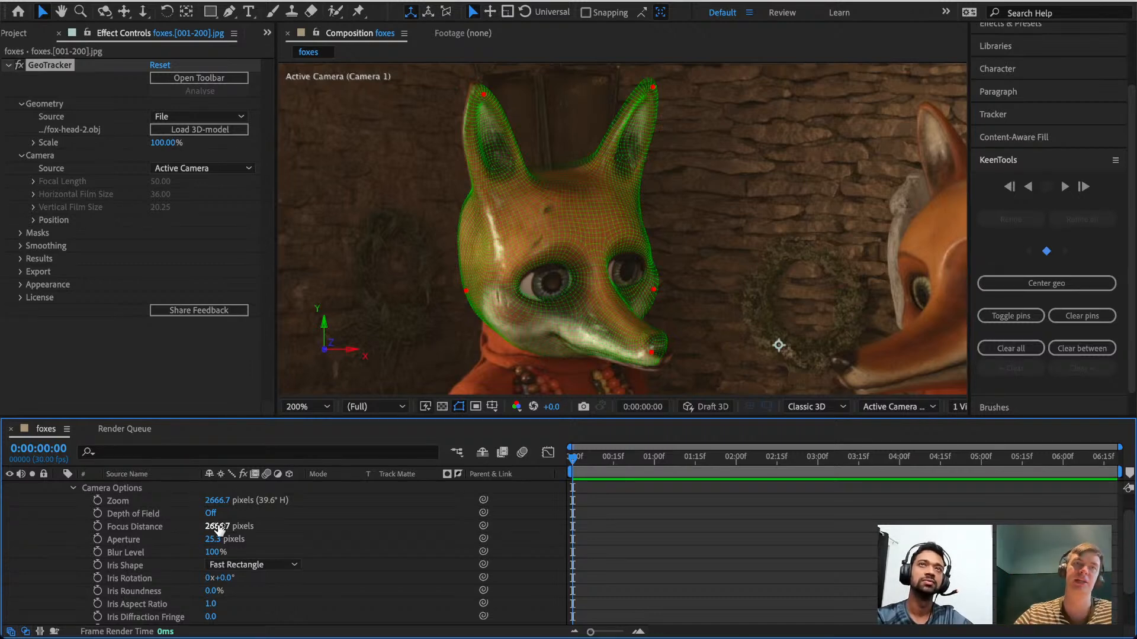
pyautogui.moveTo(219, 528); pyautogui.dragTo(231, 526)
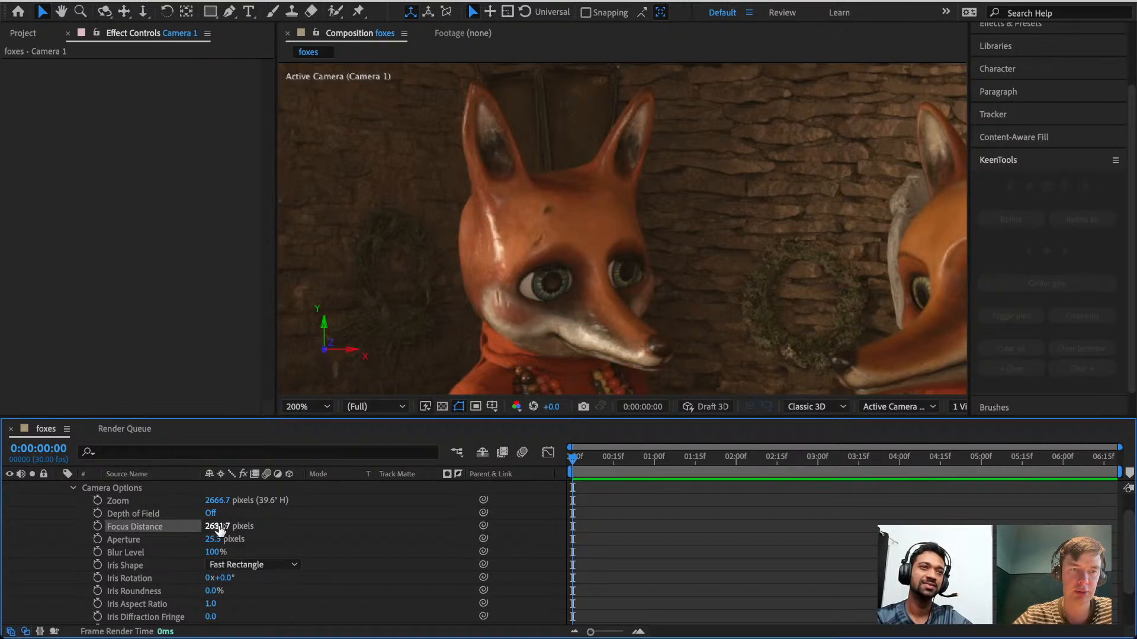
pyautogui.press('super+z')
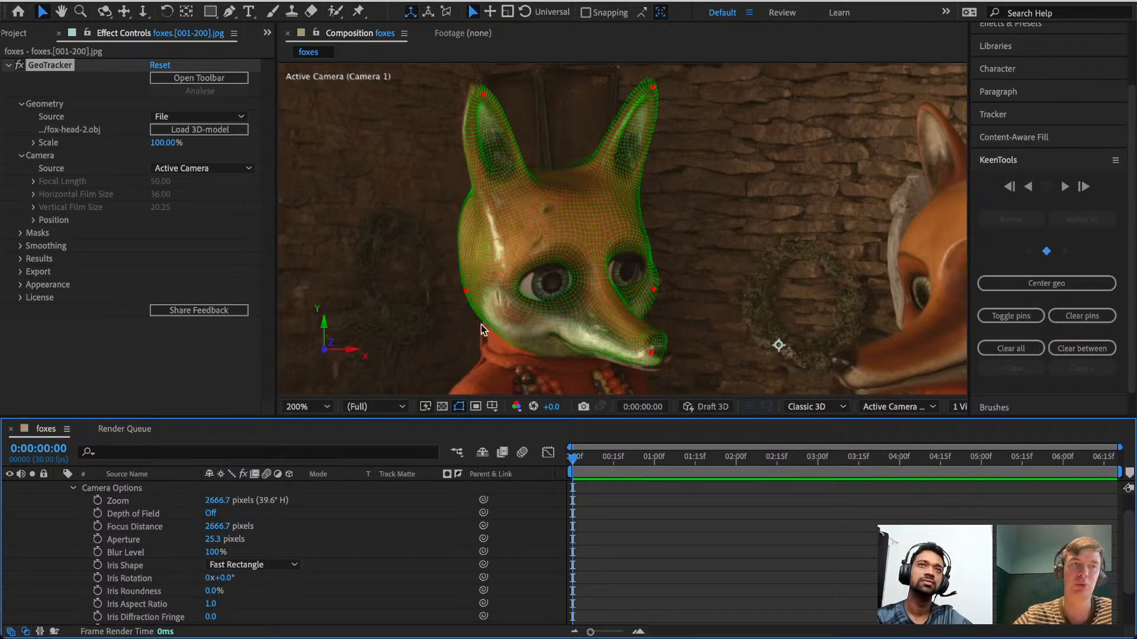
# Delete the Camera 1 layer from the foxes composition.
pyautogui.scroll(2, 121, 551)
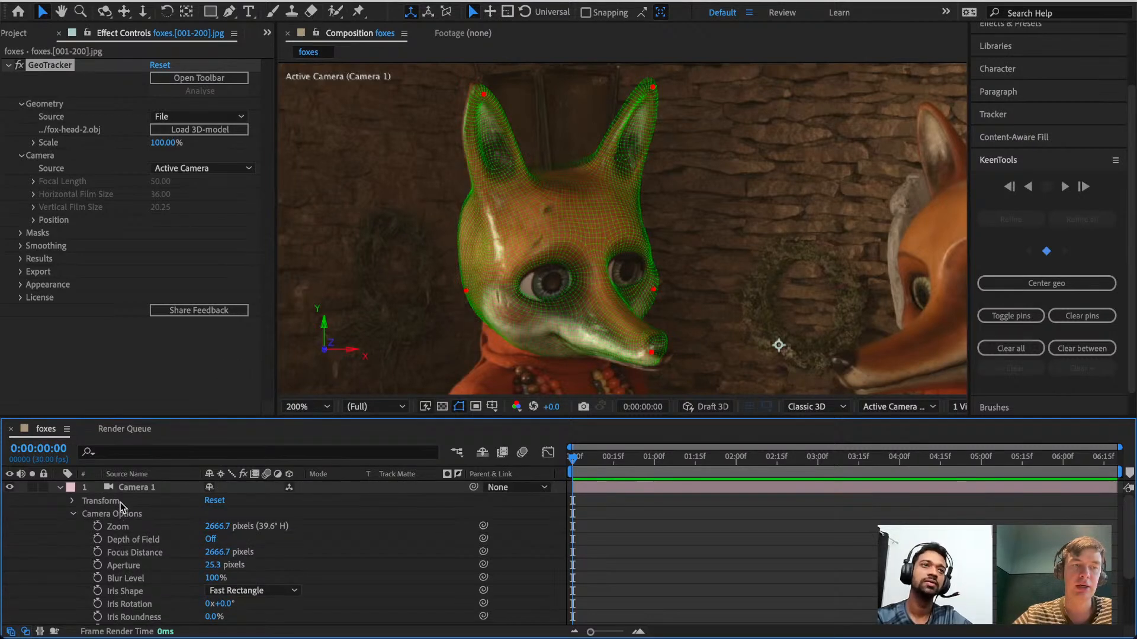
pyautogui.click(129, 487)
pyautogui.press('Delete')
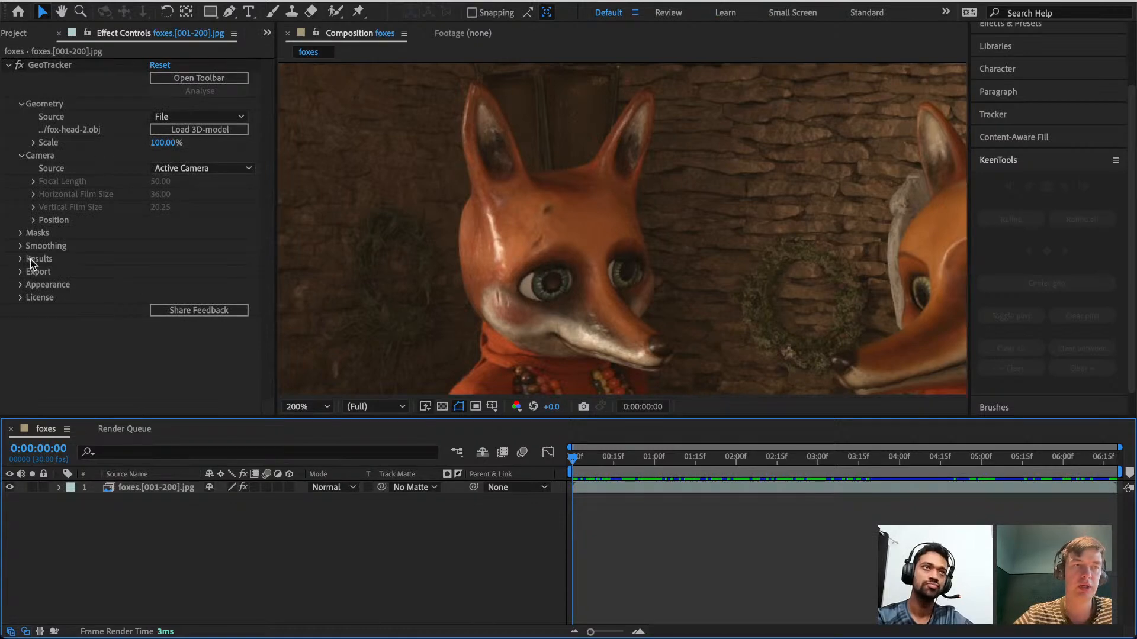
# Switch GeoTracker's camera source to Custom and set its focal length to 17.
pyautogui.click(180, 168)
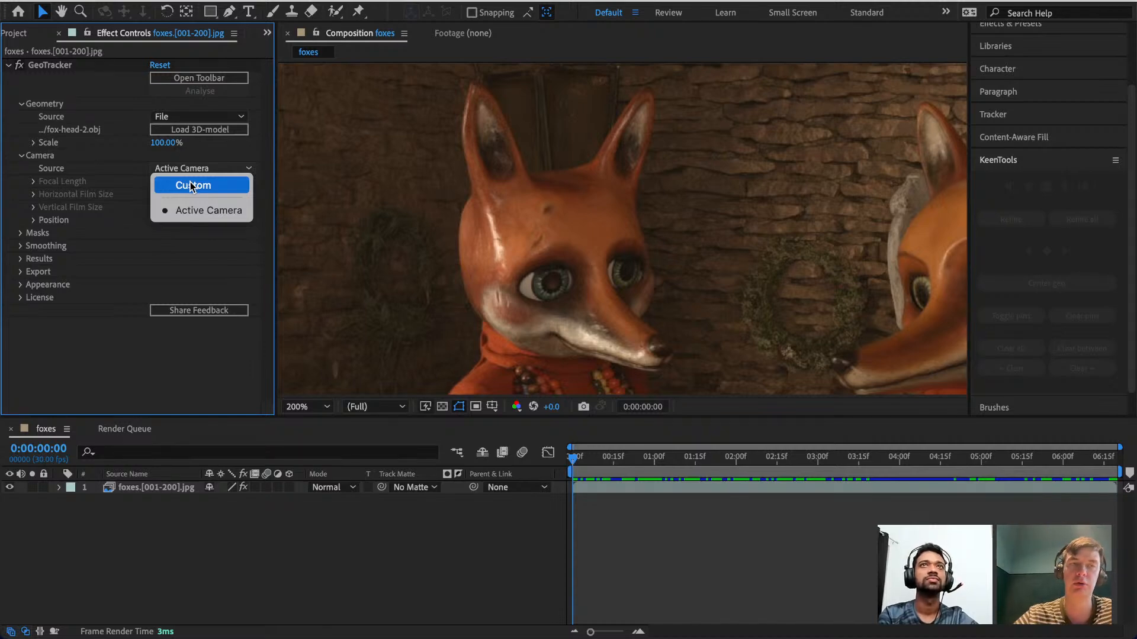
pyautogui.click(190, 184)
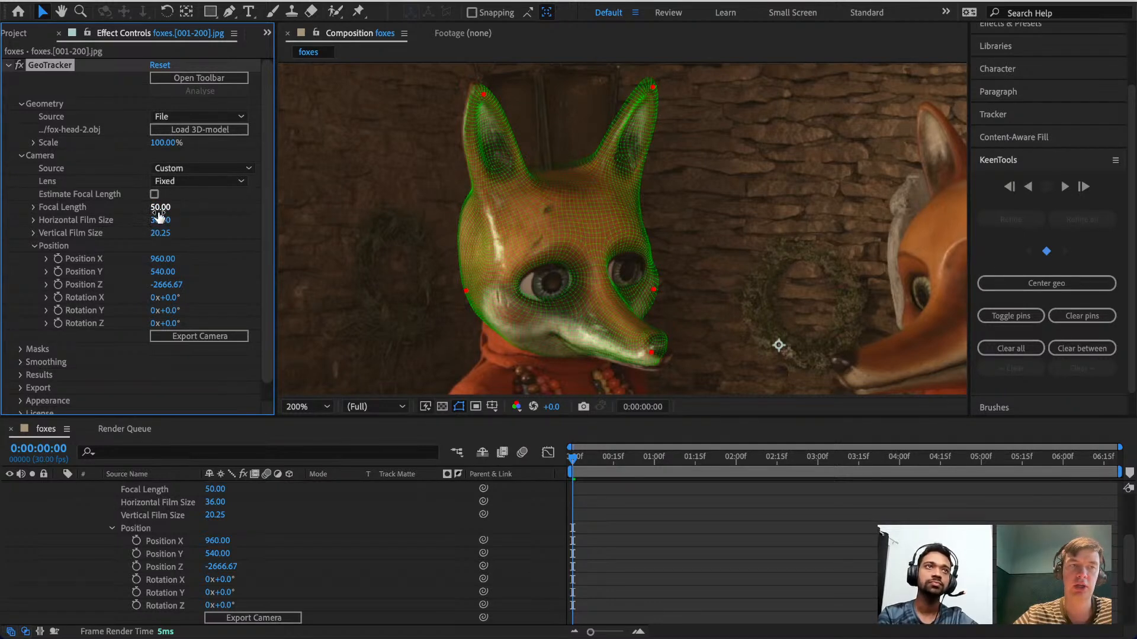
pyautogui.moveTo(162, 208); pyautogui.dragTo(133, 204)
# Refit the head mesh to the fox's head by moving the ear and cheek pins.
pyautogui.moveTo(475, 80); pyautogui.dragTo(484, 99)
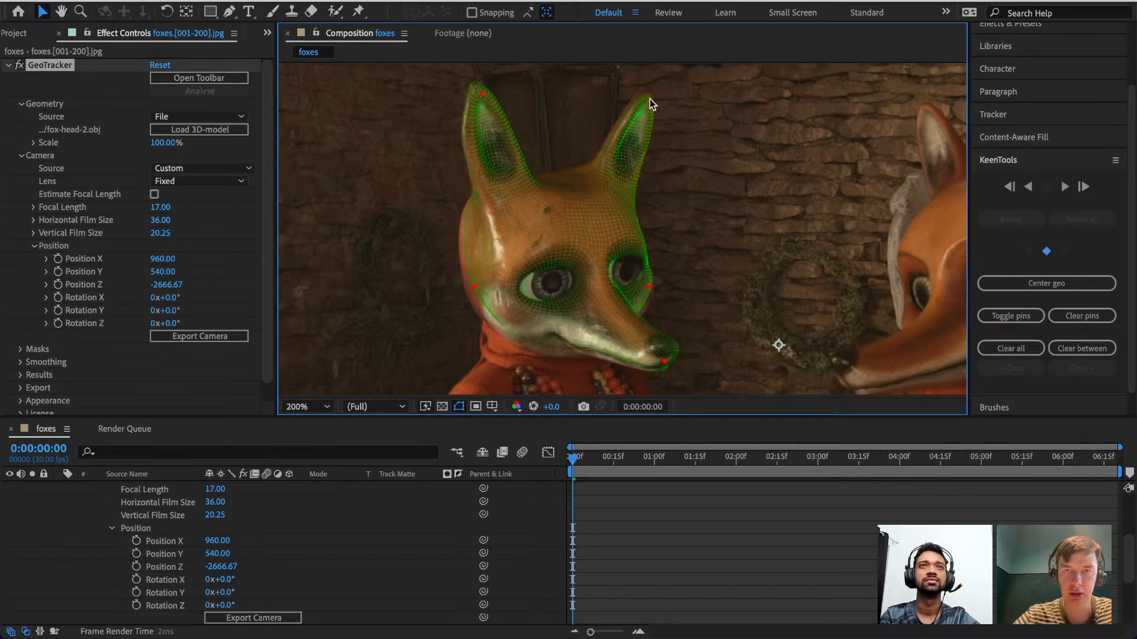
pyautogui.moveTo(649, 99); pyautogui.dragTo(652, 94)
pyautogui.moveTo(481, 289); pyautogui.dragTo(464, 302)
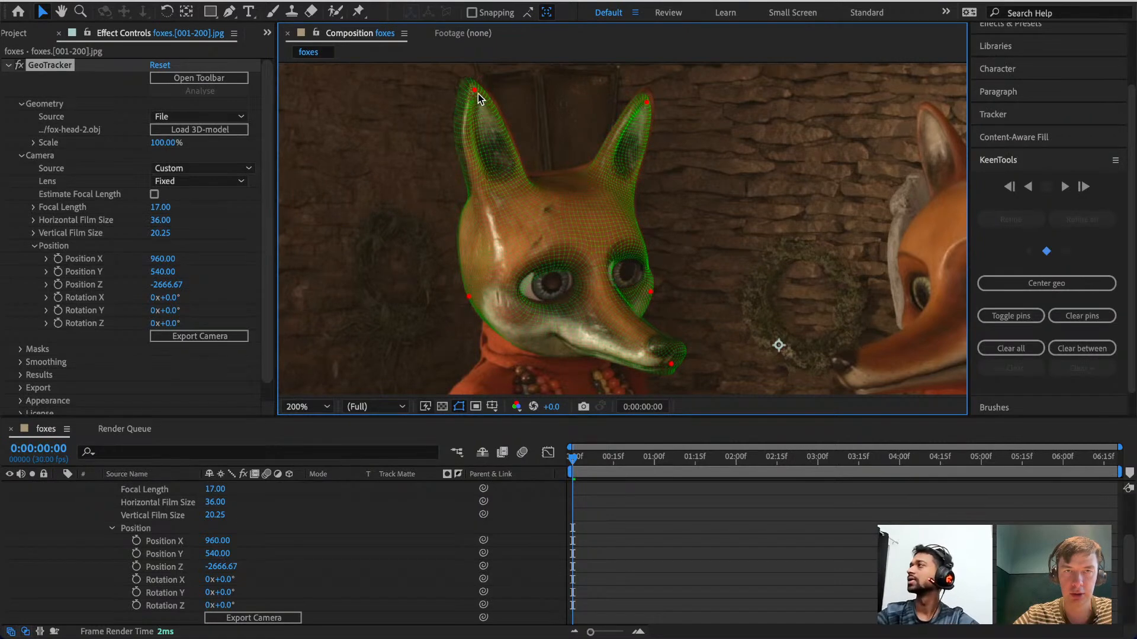
pyautogui.moveTo(478, 93); pyautogui.dragTo(487, 95)
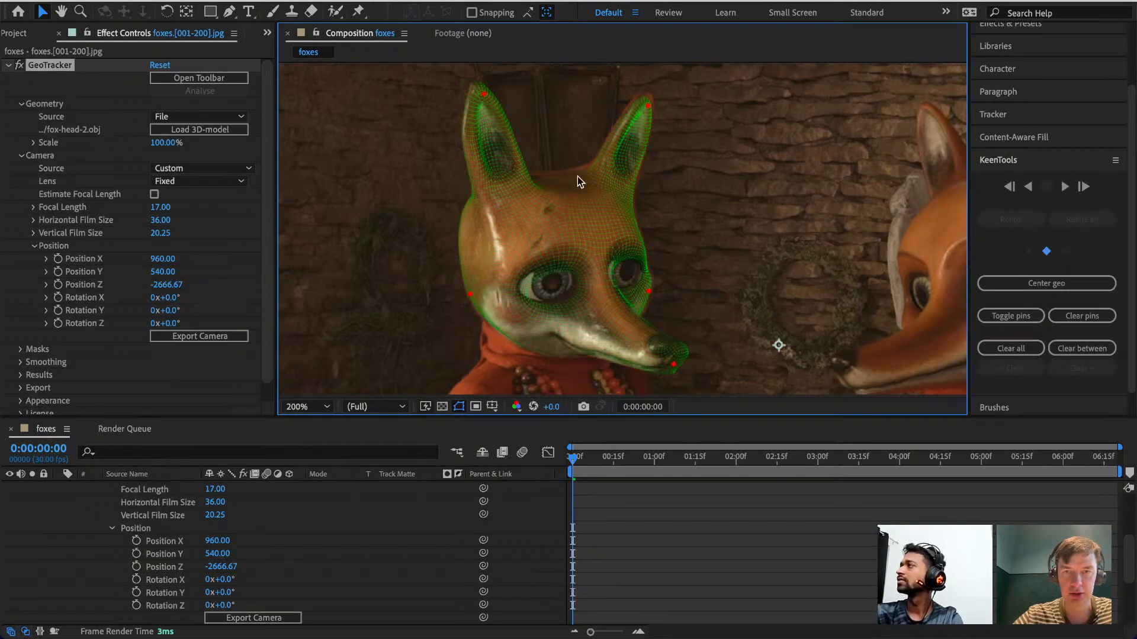
# Set GeoTracker's focal length to 24 and refit the mesh with the ear and nose pins plus a new pin atop the head.
pyautogui.click(160, 207)
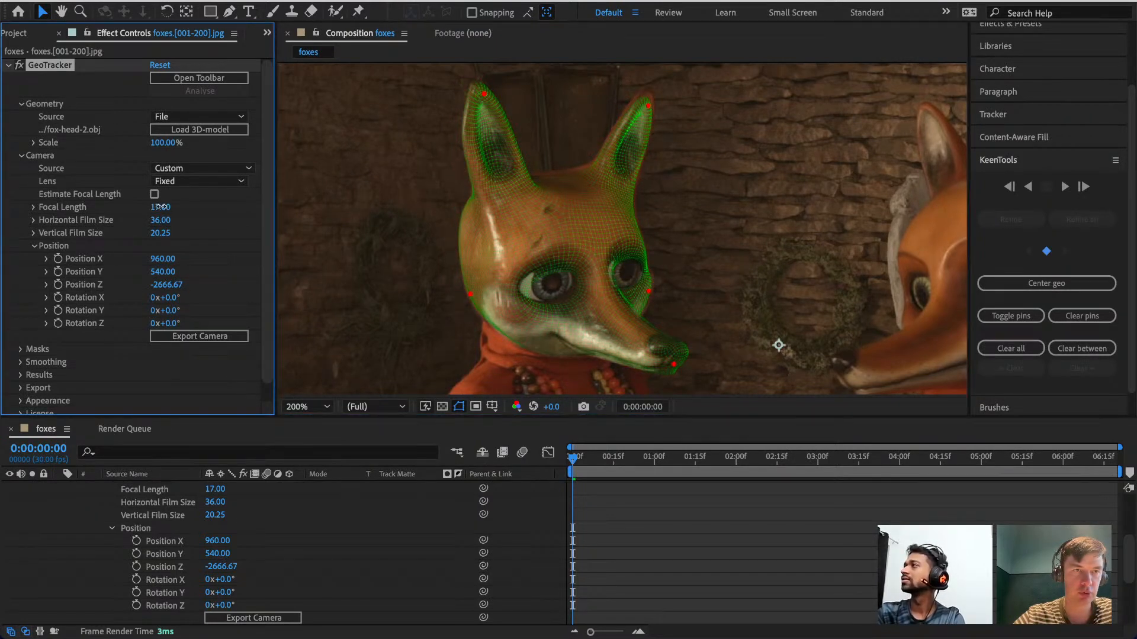
pyautogui.moveTo(160, 206); pyautogui.dragTo(162, 207)
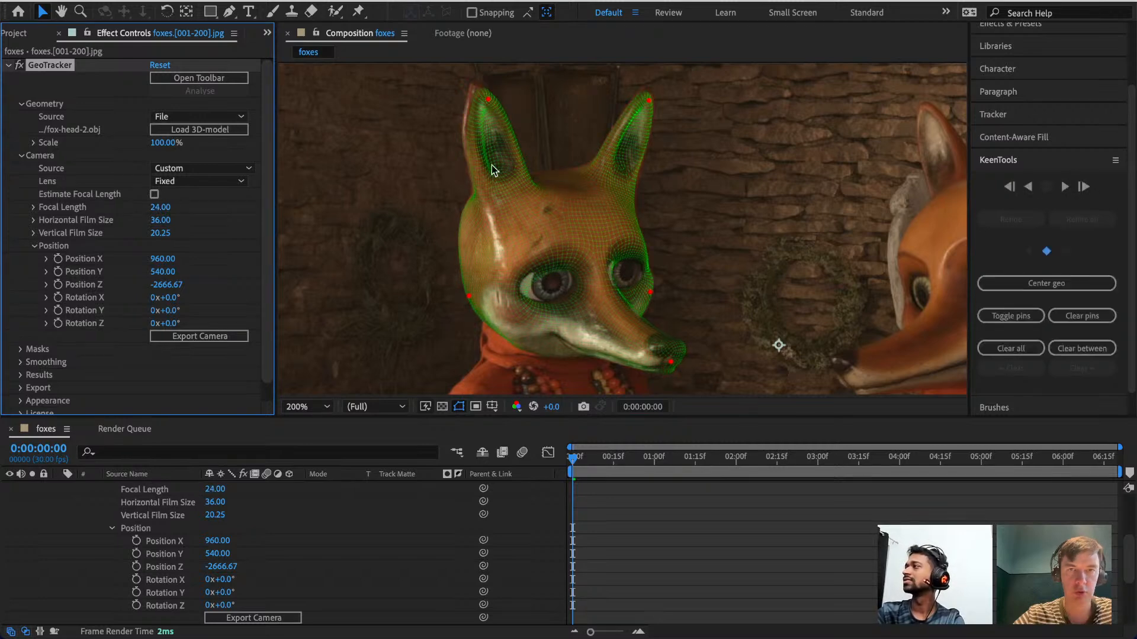
pyautogui.moveTo(487, 100); pyautogui.dragTo(482, 93)
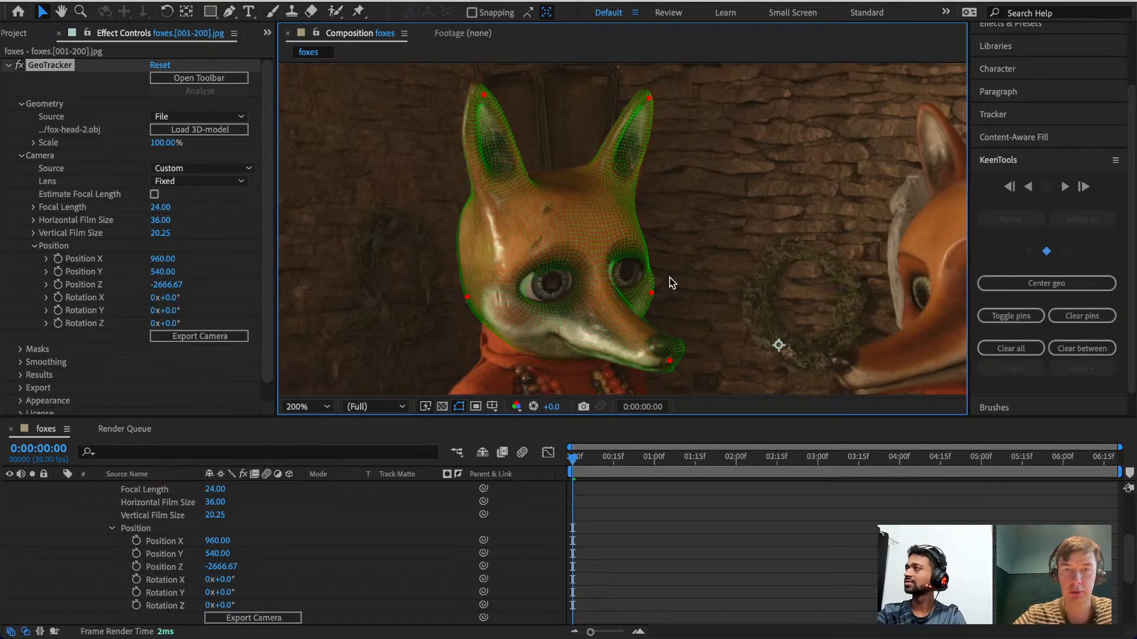
pyautogui.moveTo(669, 361); pyautogui.dragTo(659, 359)
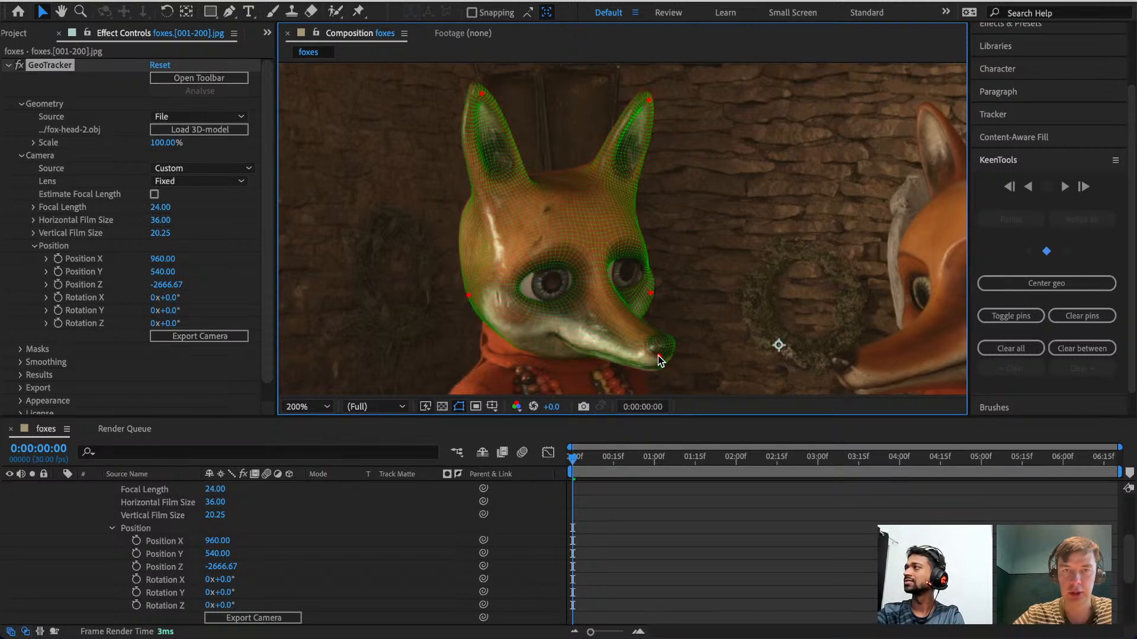
pyautogui.click(566, 172)
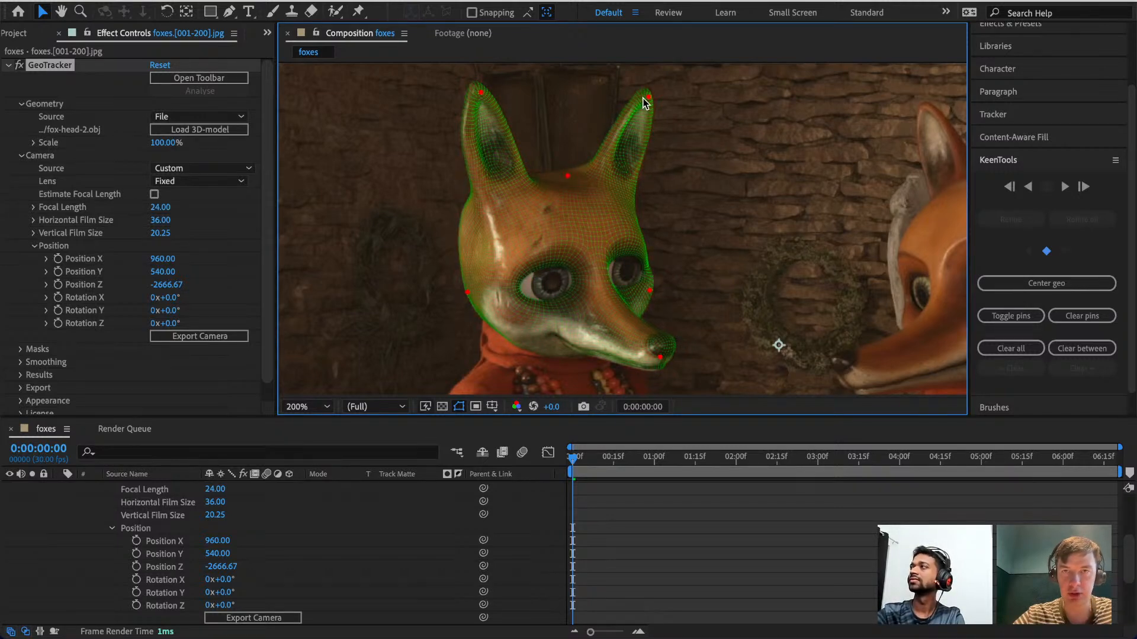
pyautogui.moveTo(648, 96); pyautogui.dragTo(649, 97)
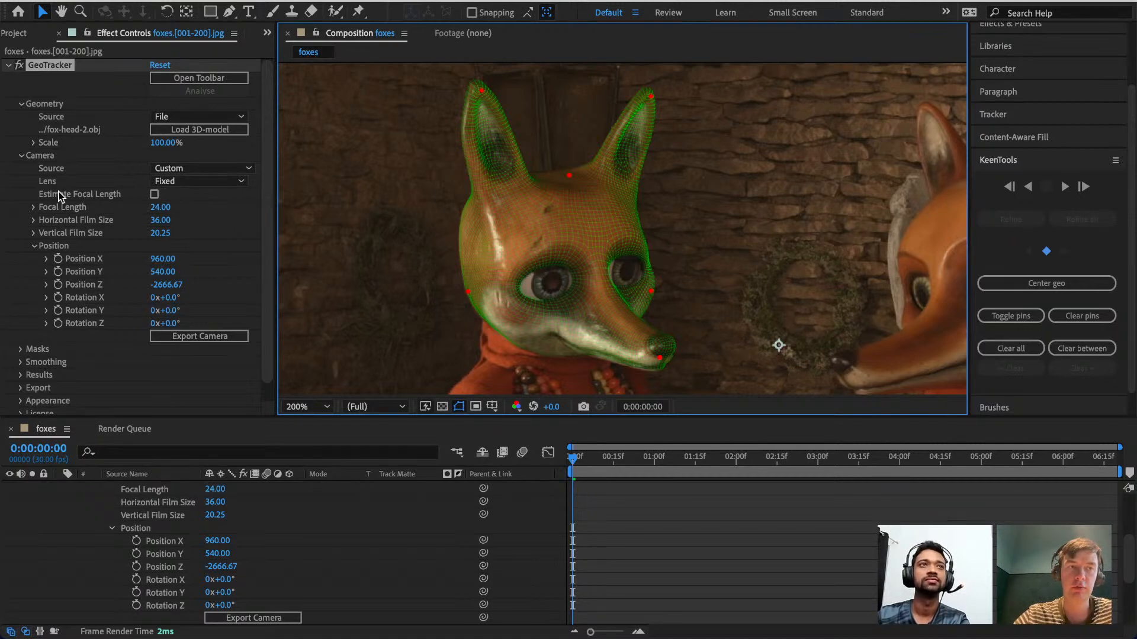
pyautogui.click(160, 233)
pyautogui.write('50')
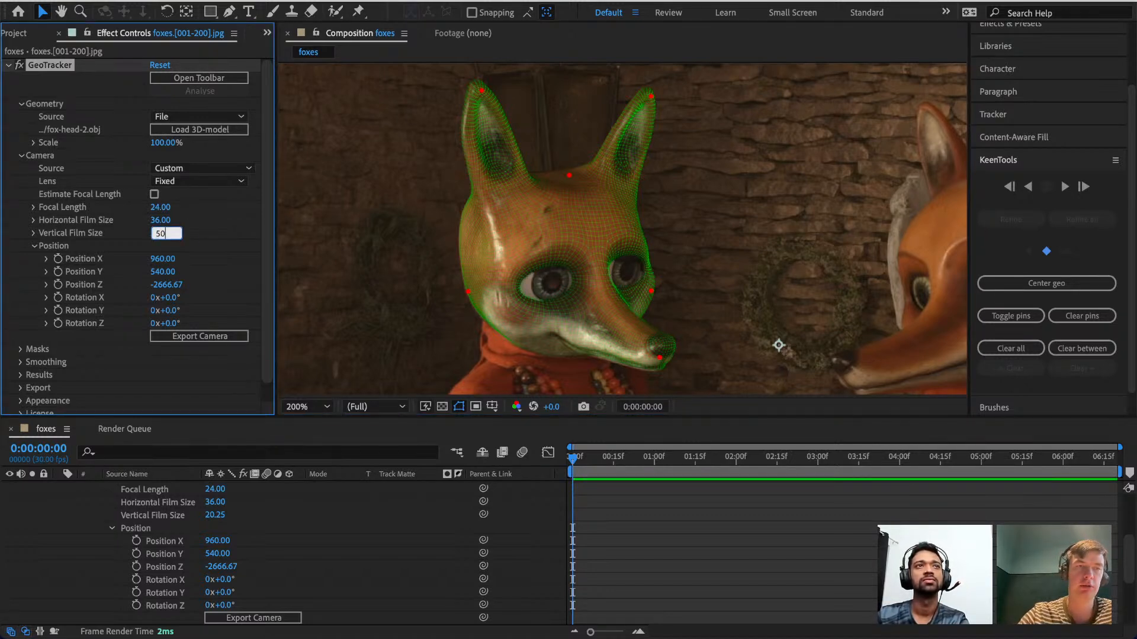
pyautogui.press('Return')
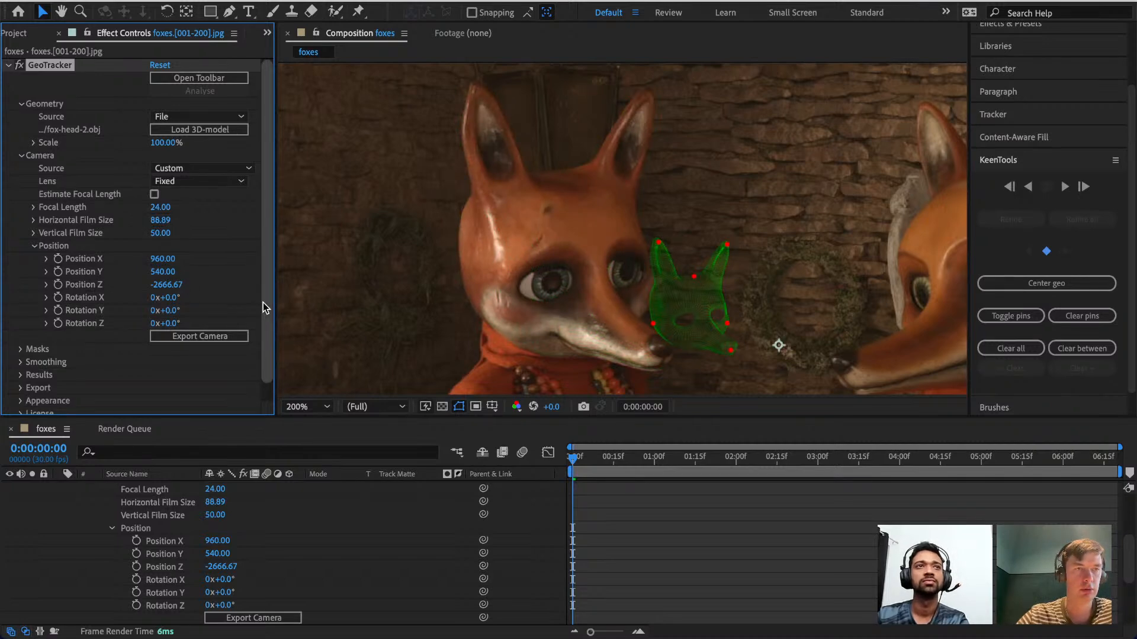
pyautogui.hotkey('ctrl', 'z')
# Set GeoTracker's focal length to 50 and realign the mesh using the ear and cheek pins.
pyautogui.click(158, 207)
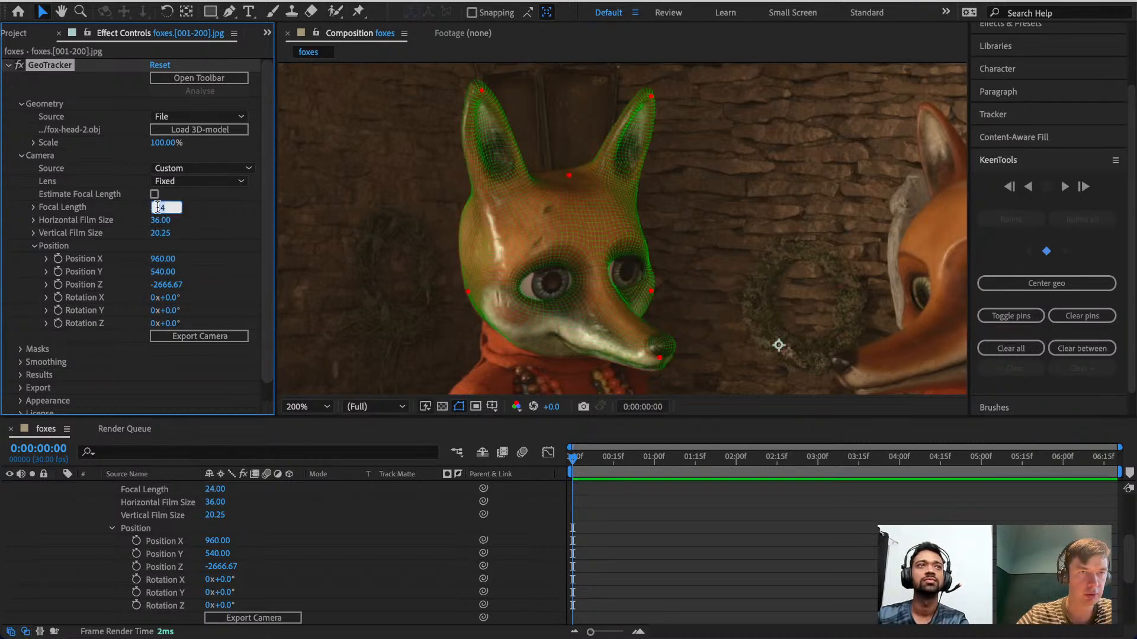
pyautogui.write('50')
pyautogui.press('Return')
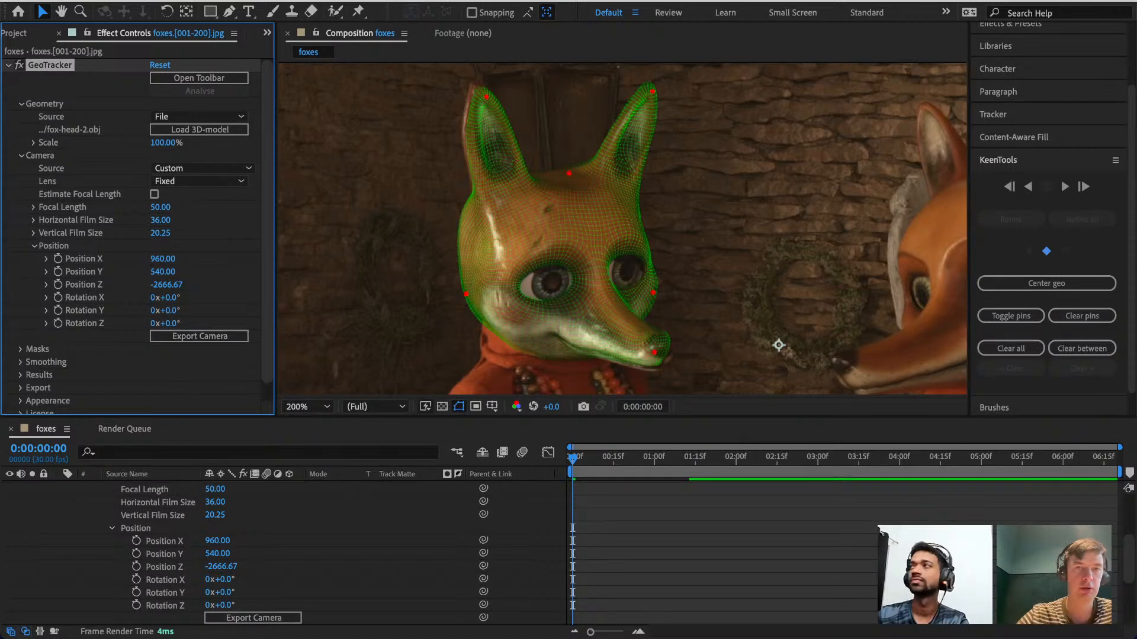
pyautogui.moveTo(486, 94); pyautogui.dragTo(480, 91)
pyautogui.moveTo(467, 300); pyautogui.dragTo(467, 293)
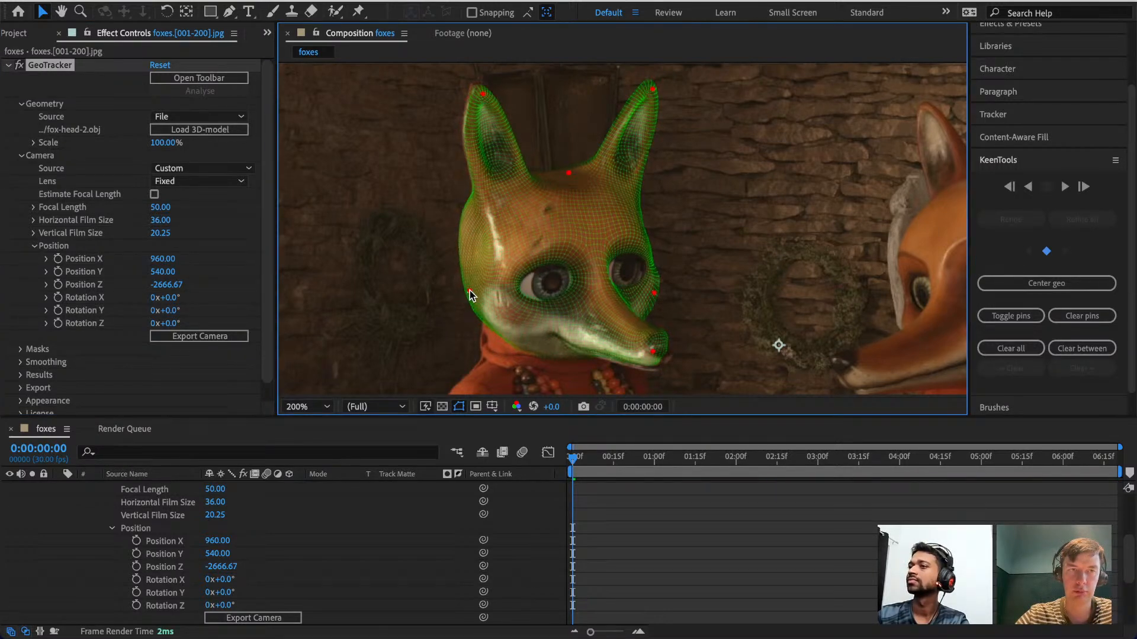
pyautogui.moveTo(655, 291); pyautogui.dragTo(651, 290)
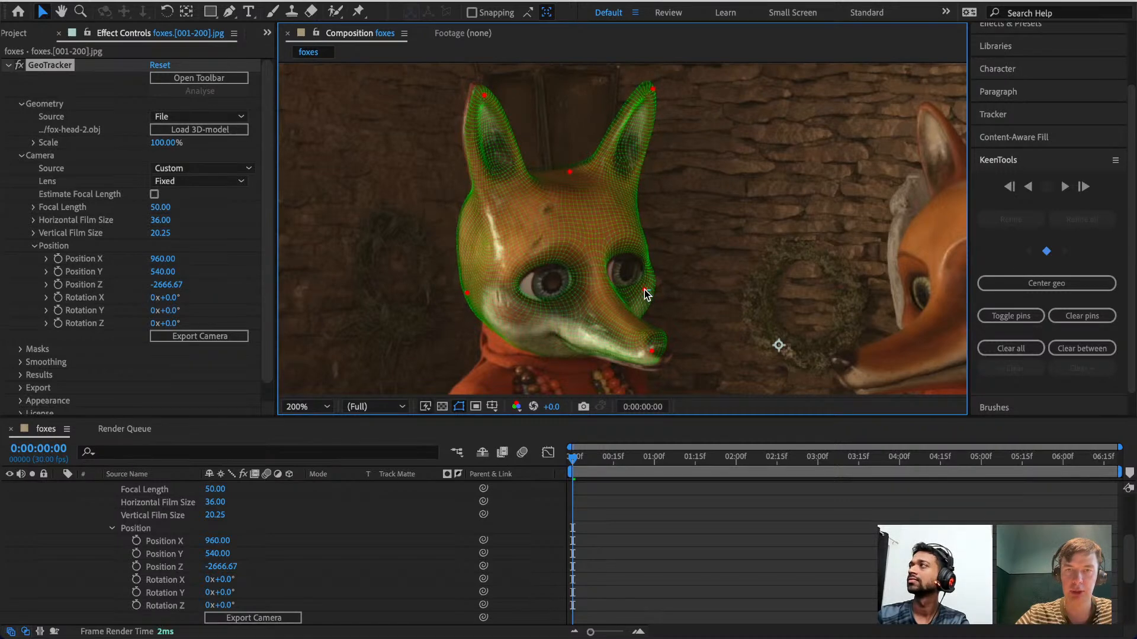
pyautogui.moveTo(464, 291); pyautogui.dragTo(466, 289)
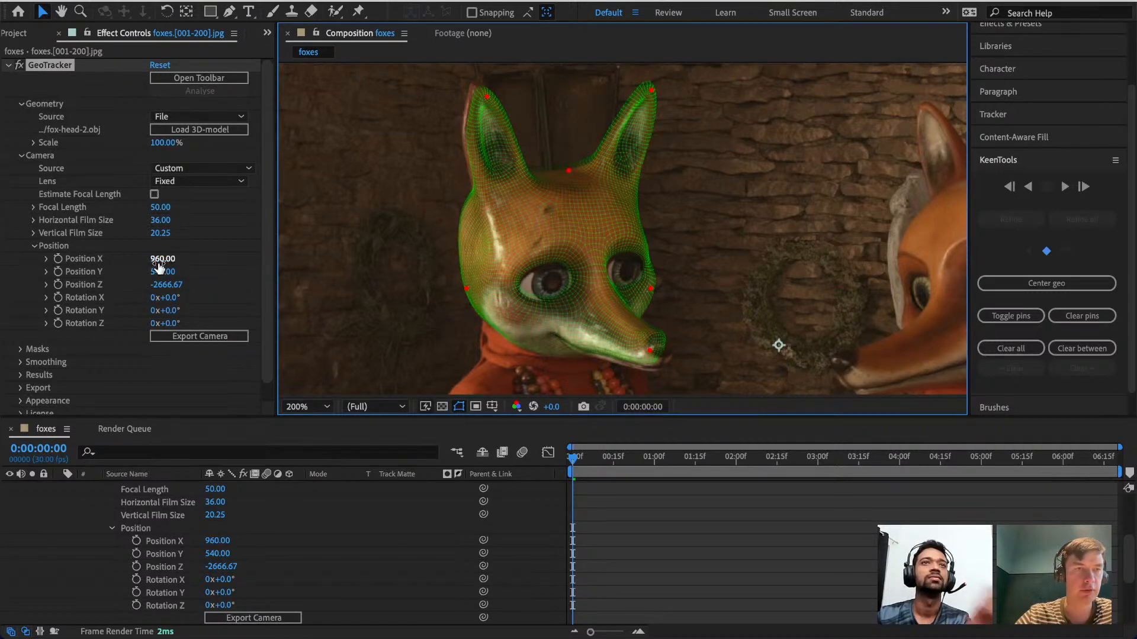
# Enable focal length estimation and refine the mesh fit with the ear, head-top and nose pins.
pyautogui.click(154, 195)
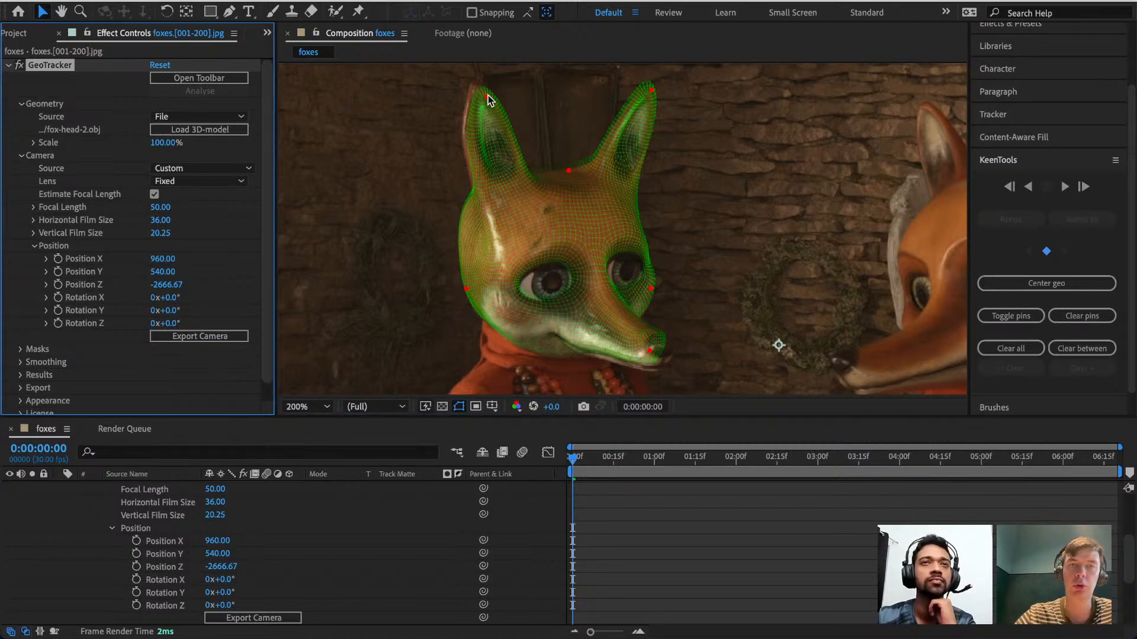
pyautogui.moveTo(488, 95); pyautogui.dragTo(482, 90)
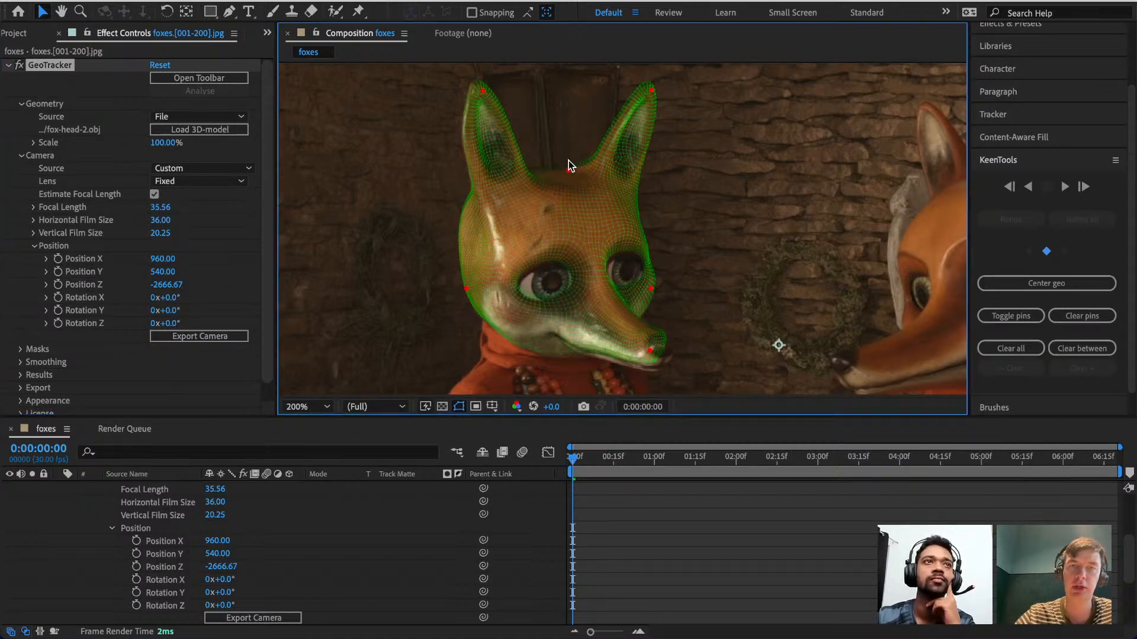
pyautogui.moveTo(570, 171); pyautogui.dragTo(571, 182)
pyautogui.moveTo(651, 91); pyautogui.dragTo(651, 94)
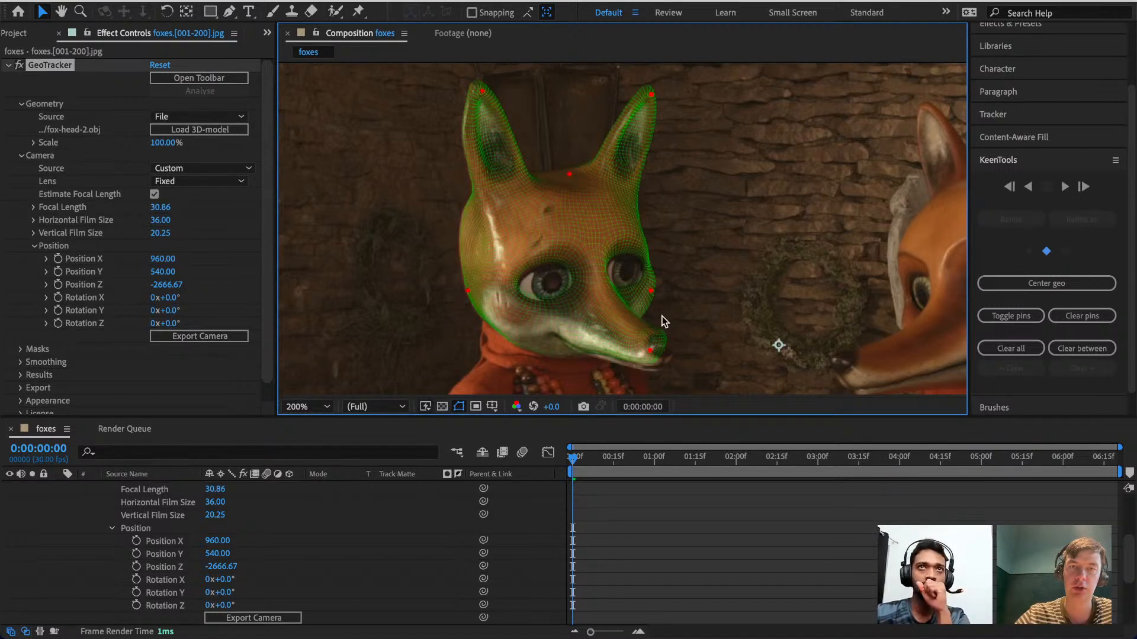
pyautogui.moveTo(651, 346); pyautogui.dragTo(661, 353)
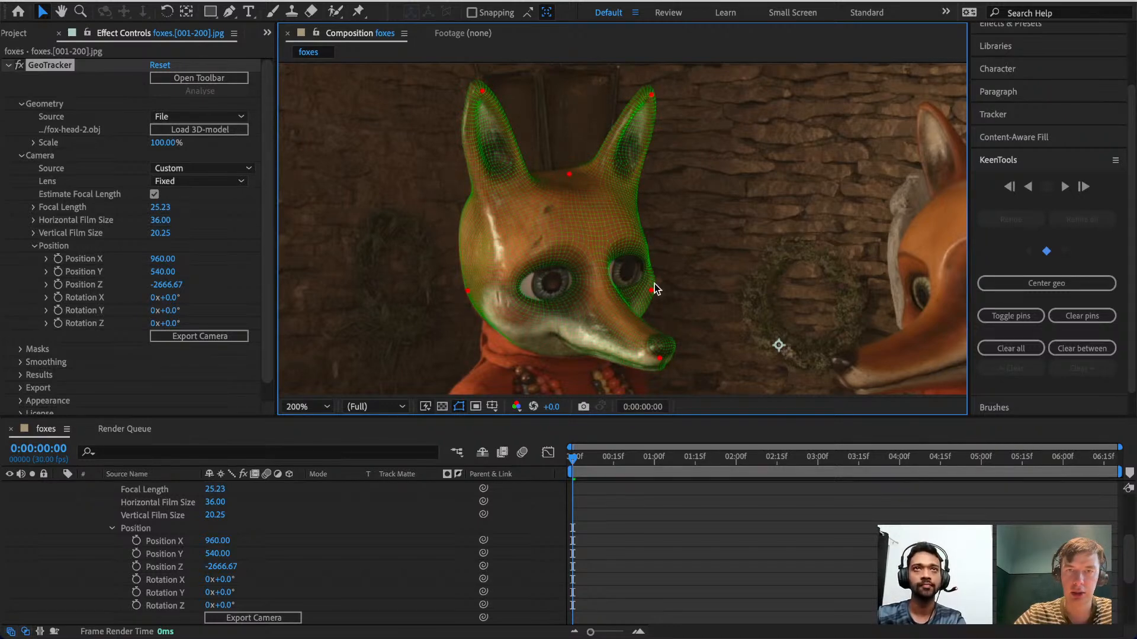
pyautogui.moveTo(658, 358); pyautogui.dragTo(658, 360)
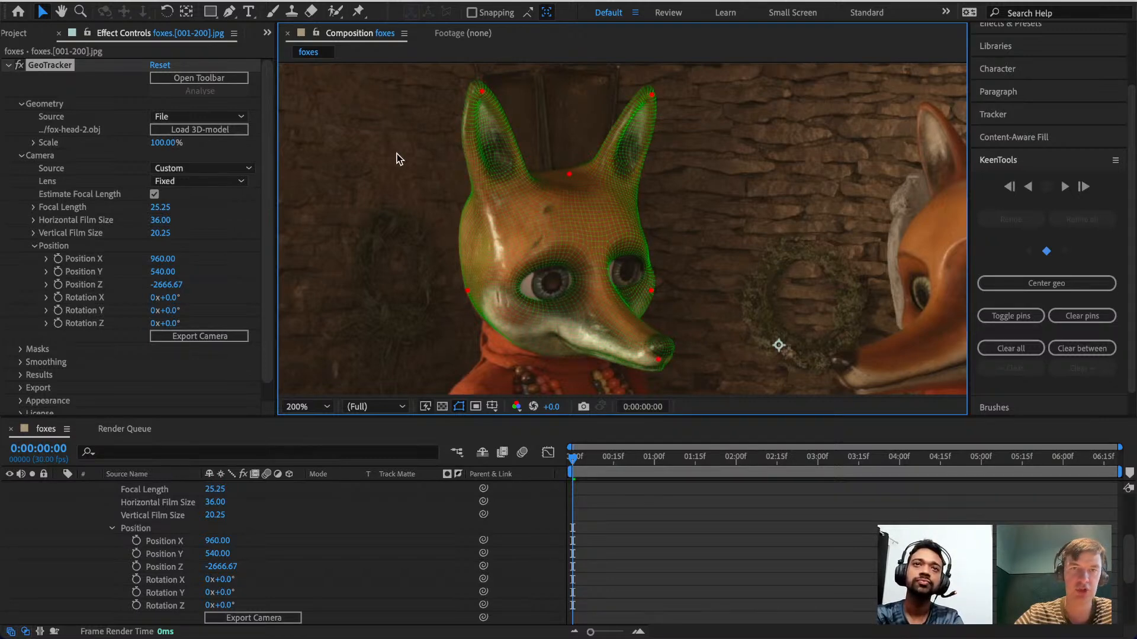
pyautogui.moveTo(569, 176); pyautogui.dragTo(569, 176)
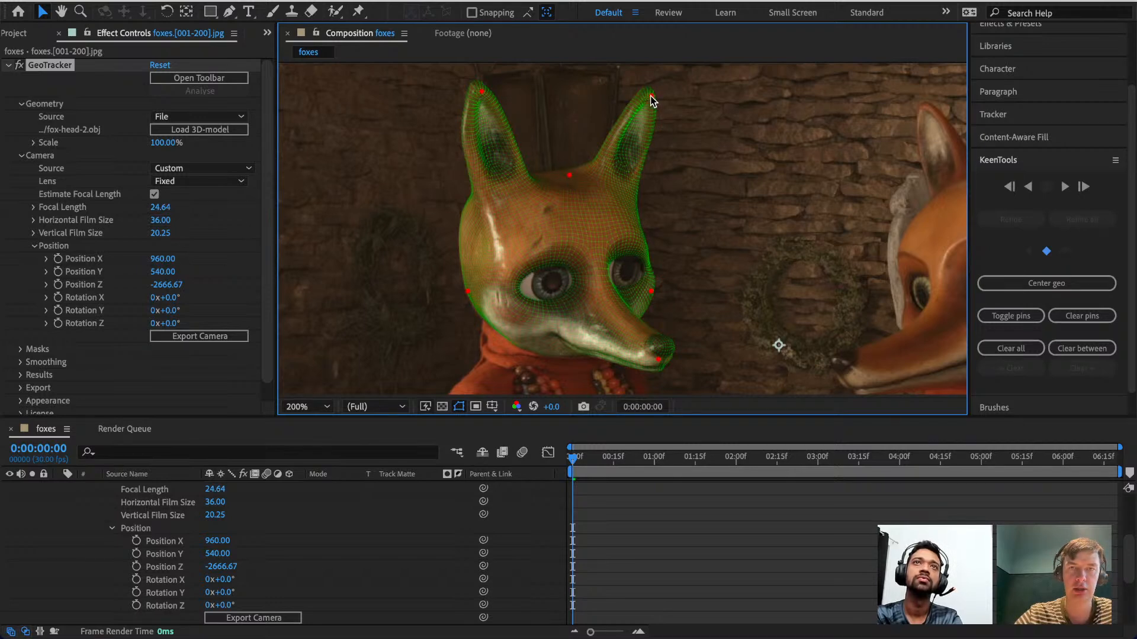
pyautogui.moveTo(651, 98); pyautogui.dragTo(649, 96)
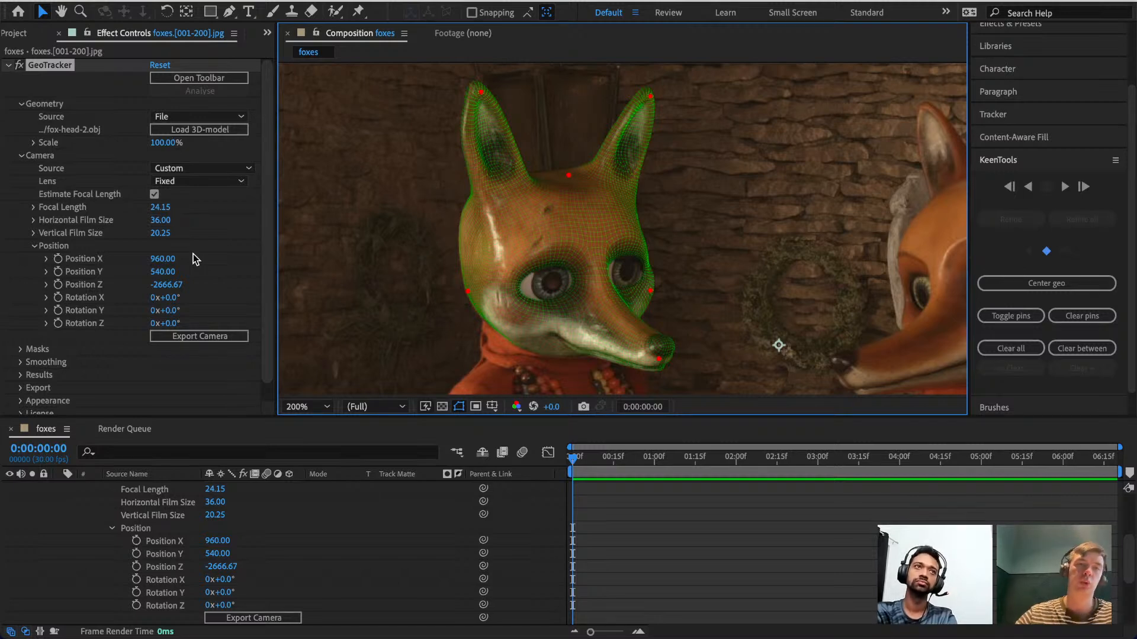
# Collapse GeoTracker's Geometry and Camera settings and track the fox's head forward to the end of the clip.
pyautogui.press(',')
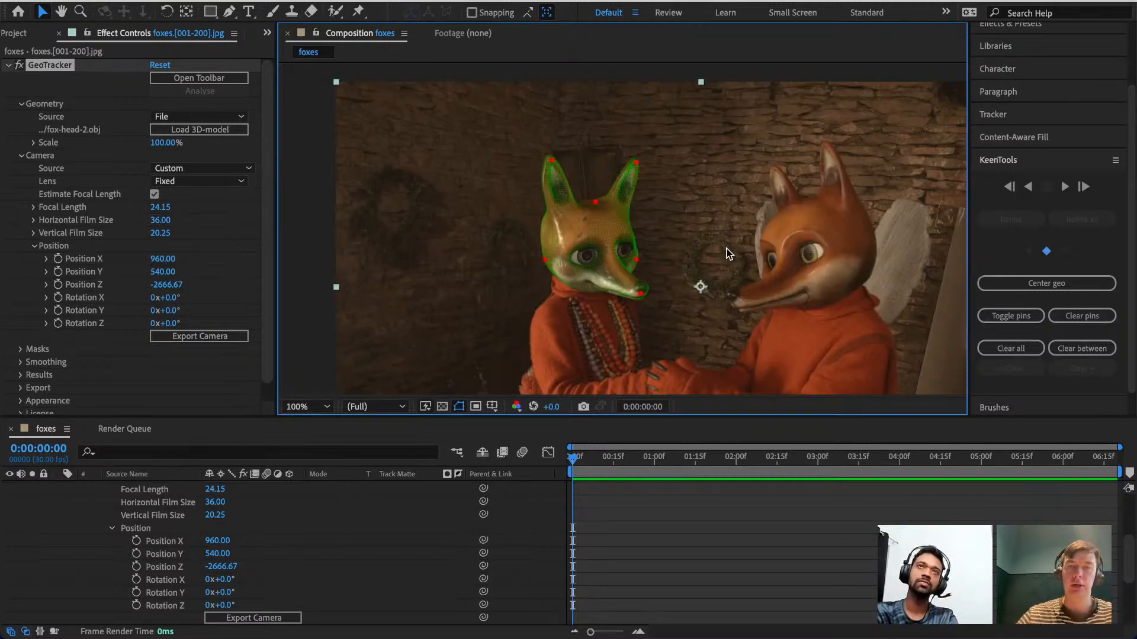
pyautogui.hotkey('shift', '/')
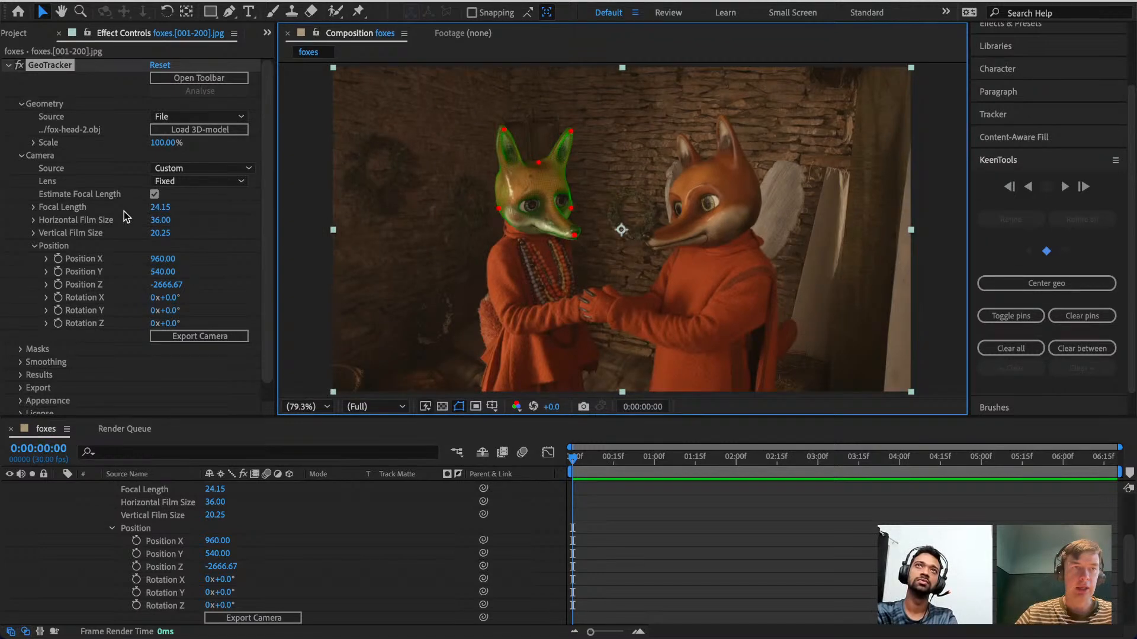
pyautogui.click(47, 104)
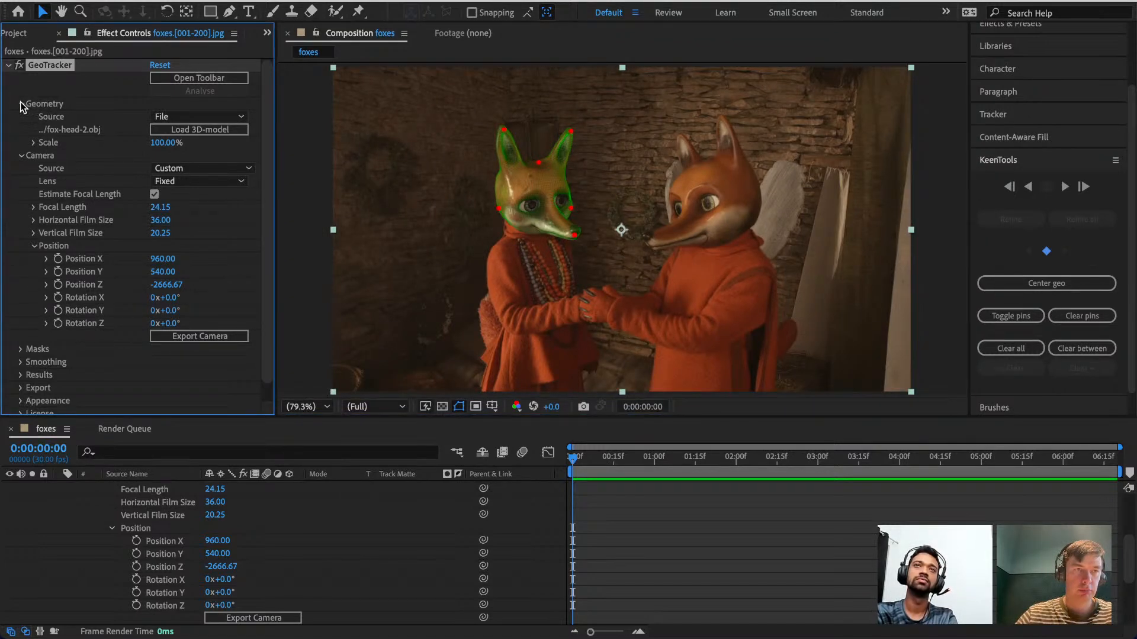
pyautogui.click(22, 104)
pyautogui.click(22, 118)
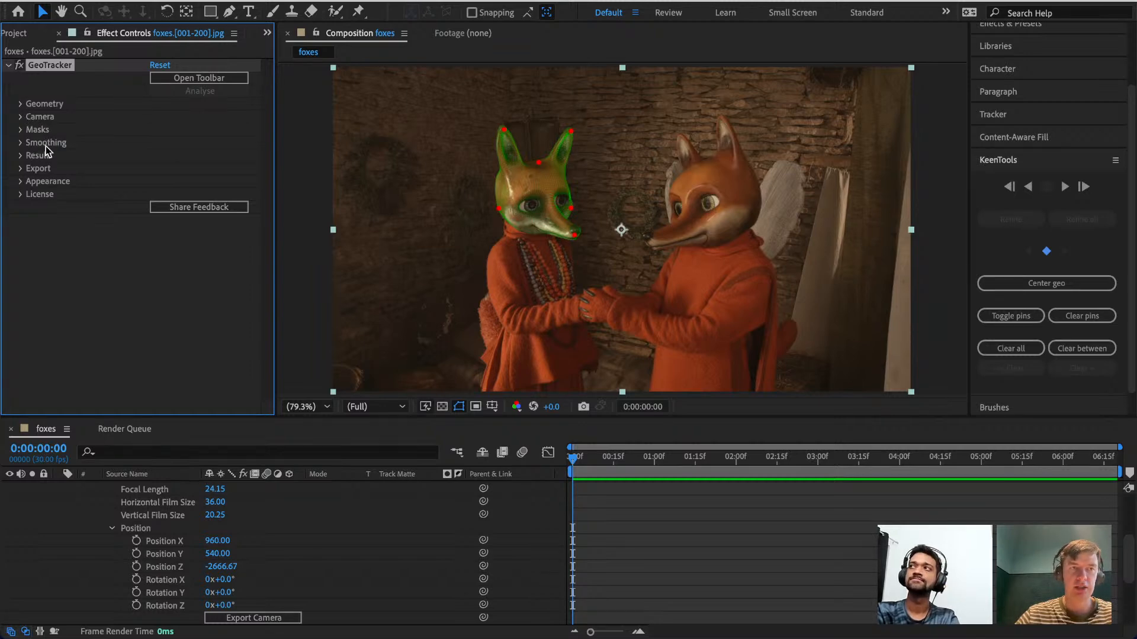
pyautogui.click(1065, 187)
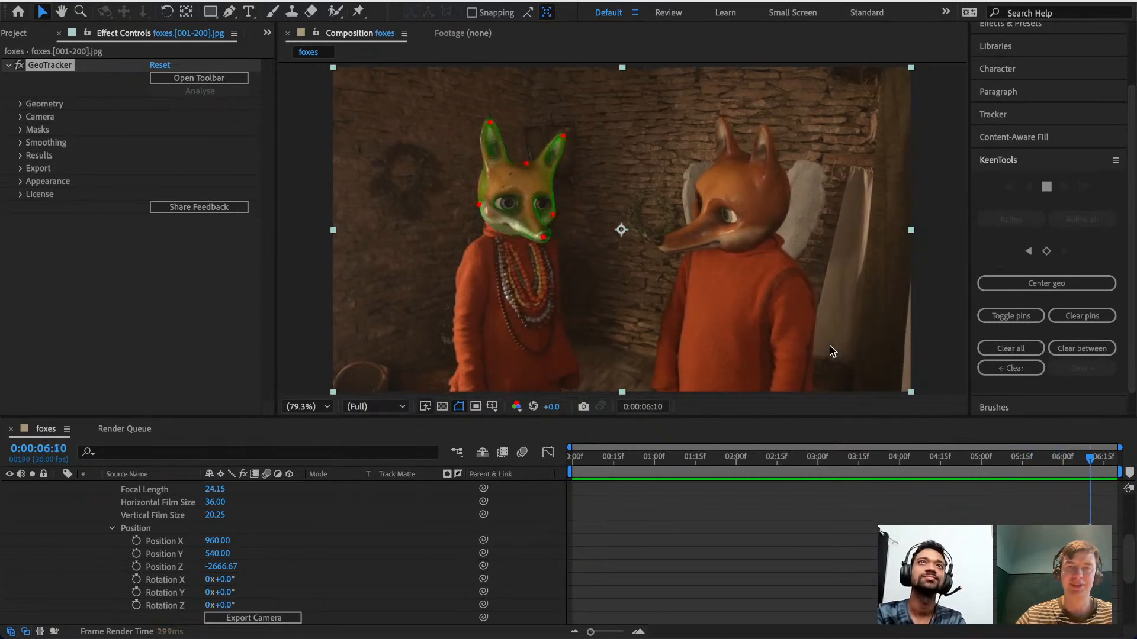
pyautogui.click(830, 346)
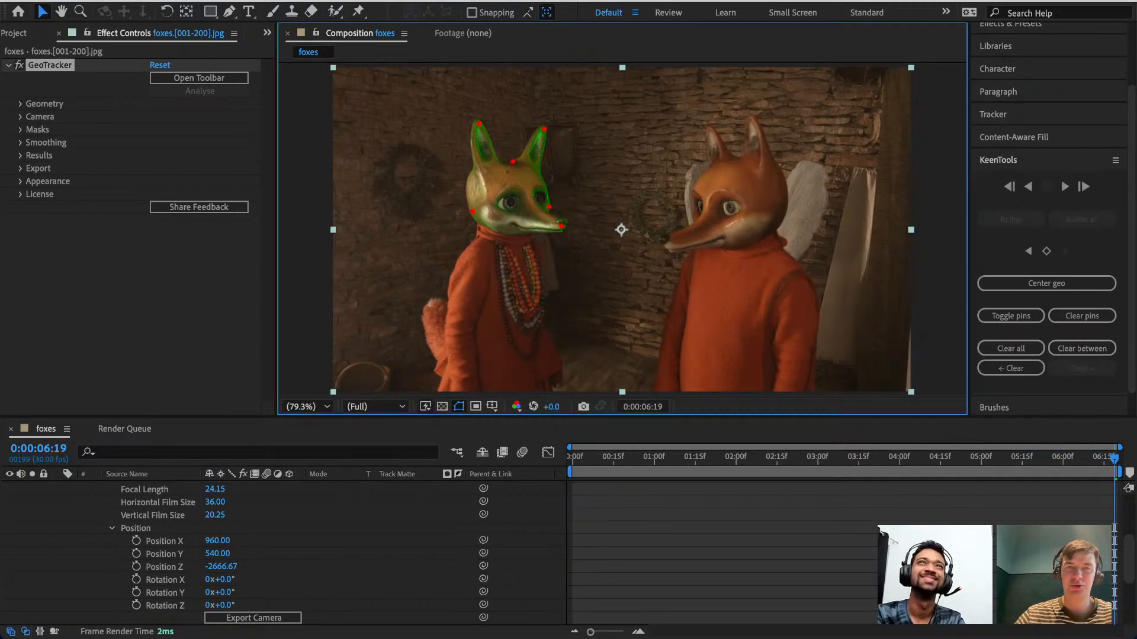
# Examine how closely the tracked mesh fits the fox's ears and face at frame 0:00:06:19.
pyautogui.scroll(2, 485, 171)
pyautogui.press('space')
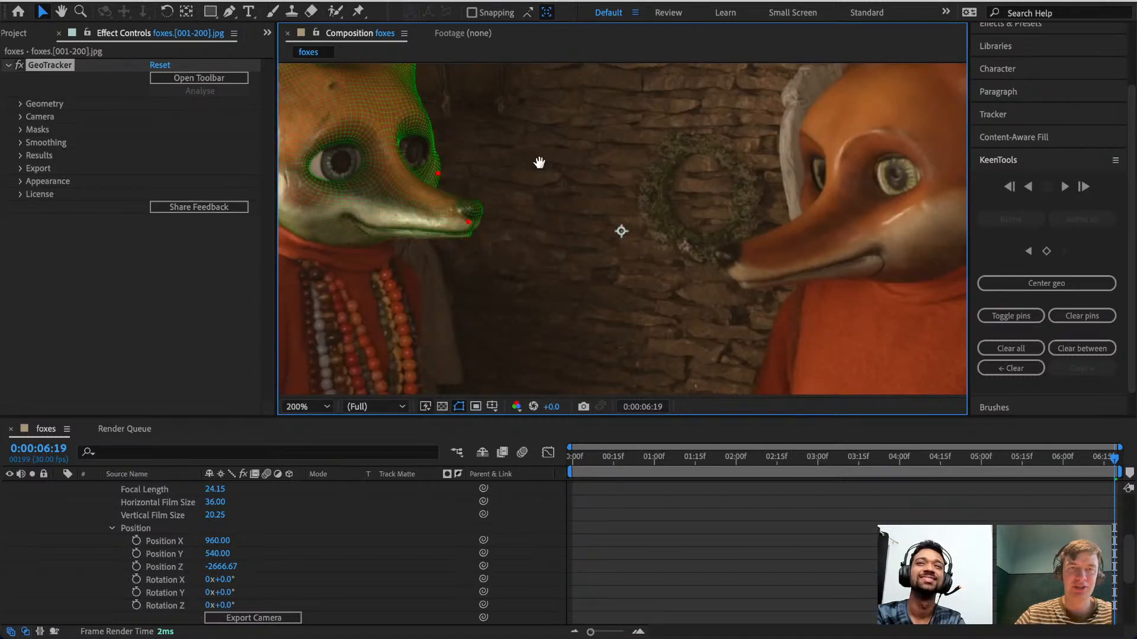
pyautogui.moveTo(540, 163); pyautogui.dragTo(780, 295)
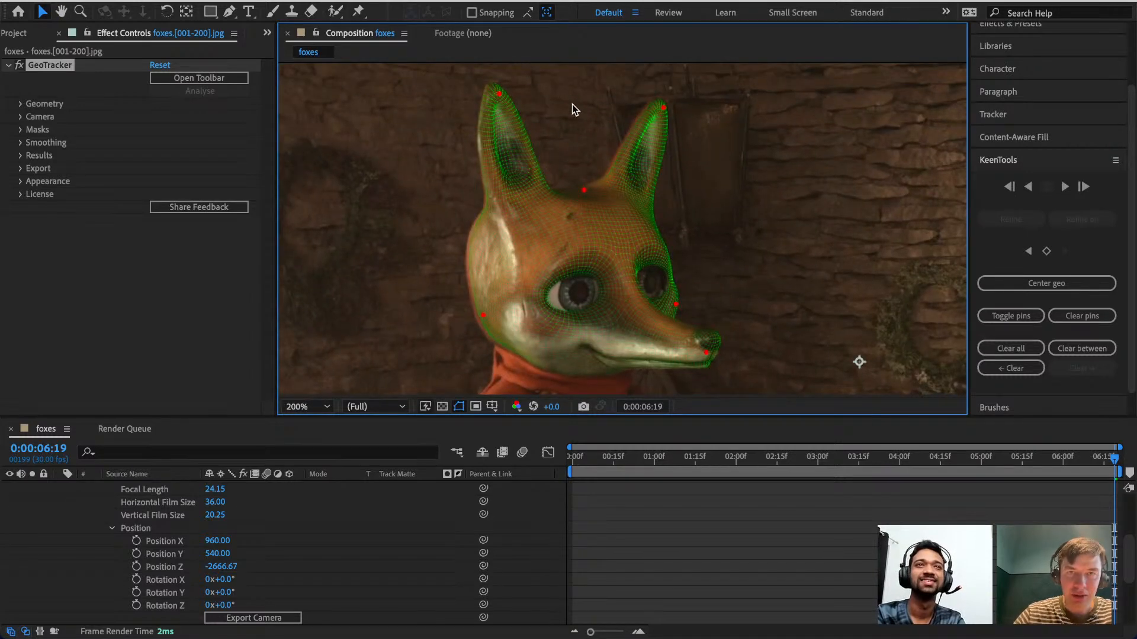
pyautogui.scroll(2, 641, 100)
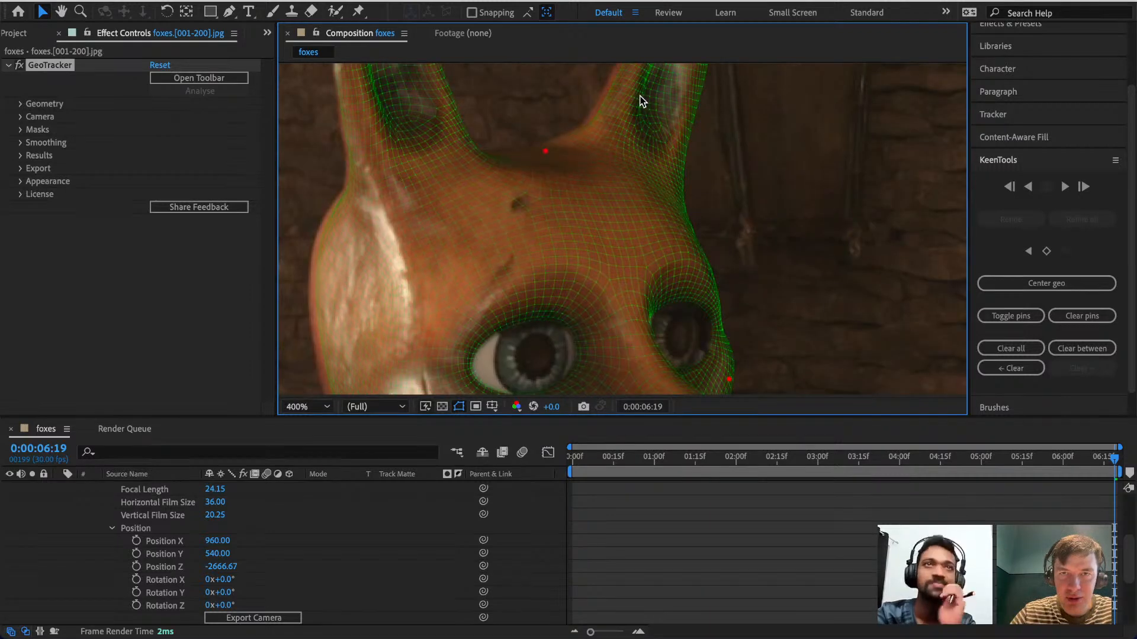
pyautogui.press('space')
pyautogui.moveTo(773, 116); pyautogui.dragTo(807, 299)
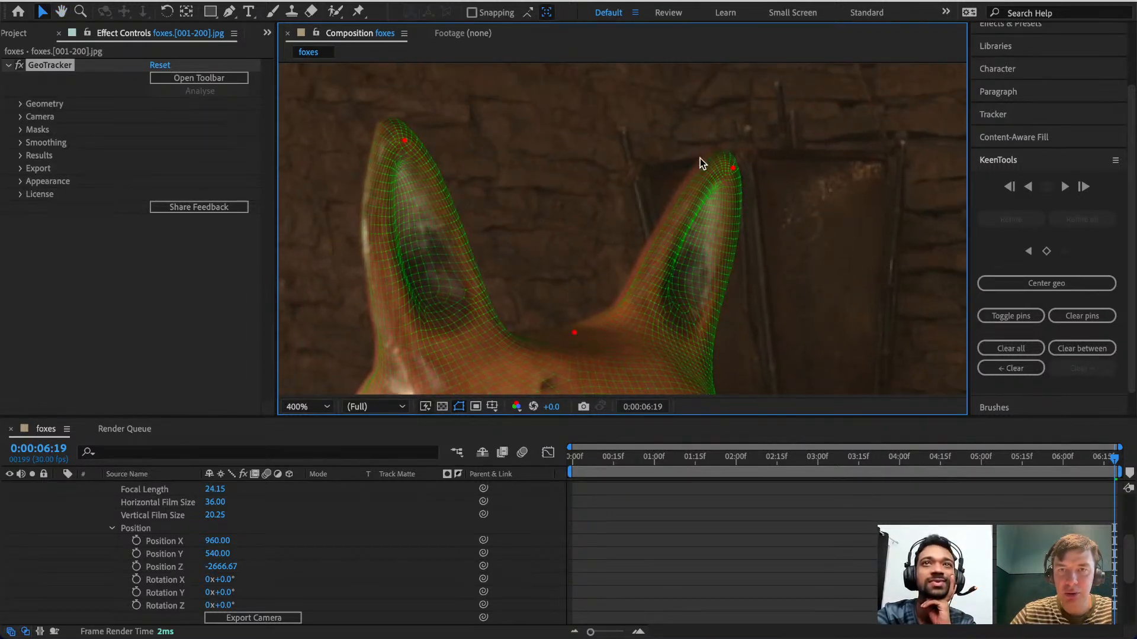
pyautogui.moveTo(815, 338); pyautogui.dragTo(848, 113)
pyautogui.scroll(-2, 830, 209)
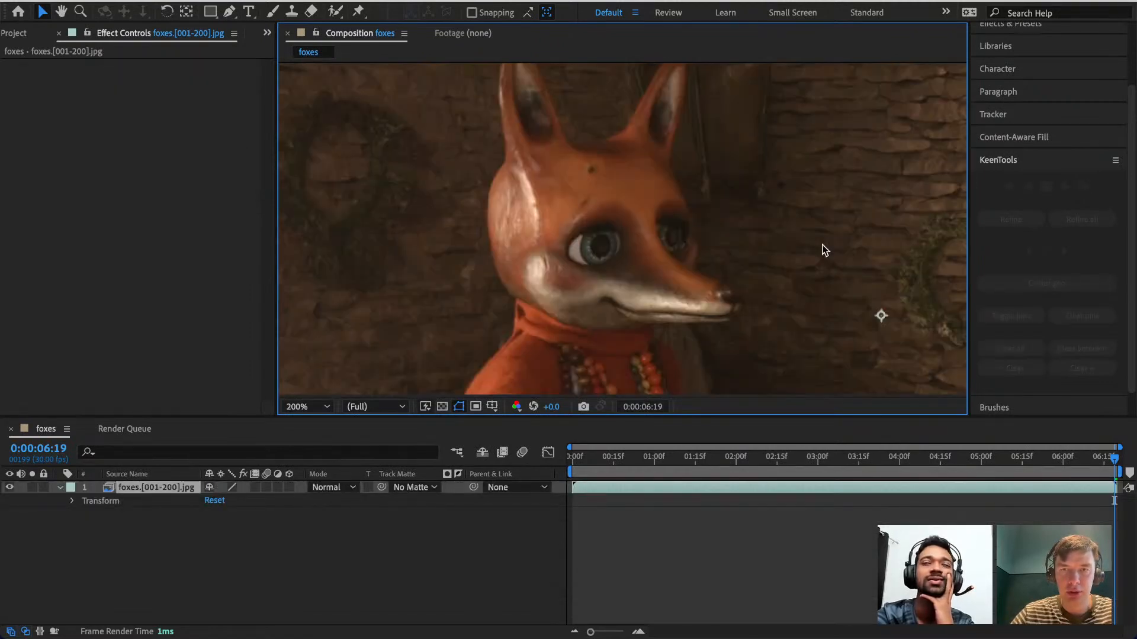
# Select the GeoTracker effect on the foxes footage layer and undo the layer's accidental position change.
pyautogui.click(142, 488)
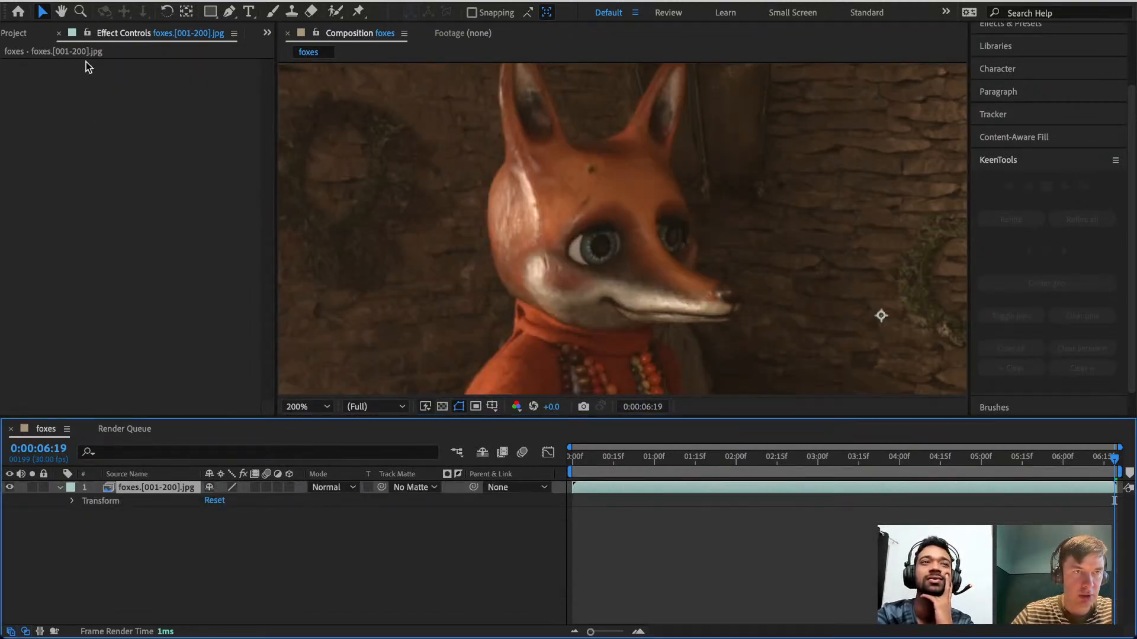
pyautogui.click(71, 504)
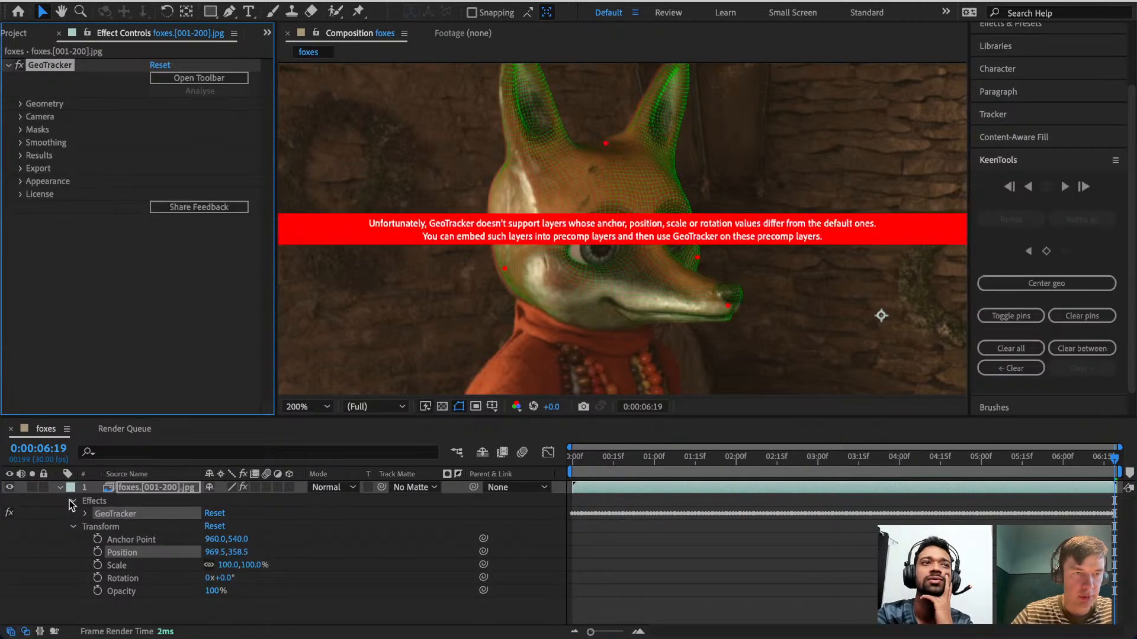
pyautogui.click(122, 520)
pyautogui.hotkey('ctrl', 'z')
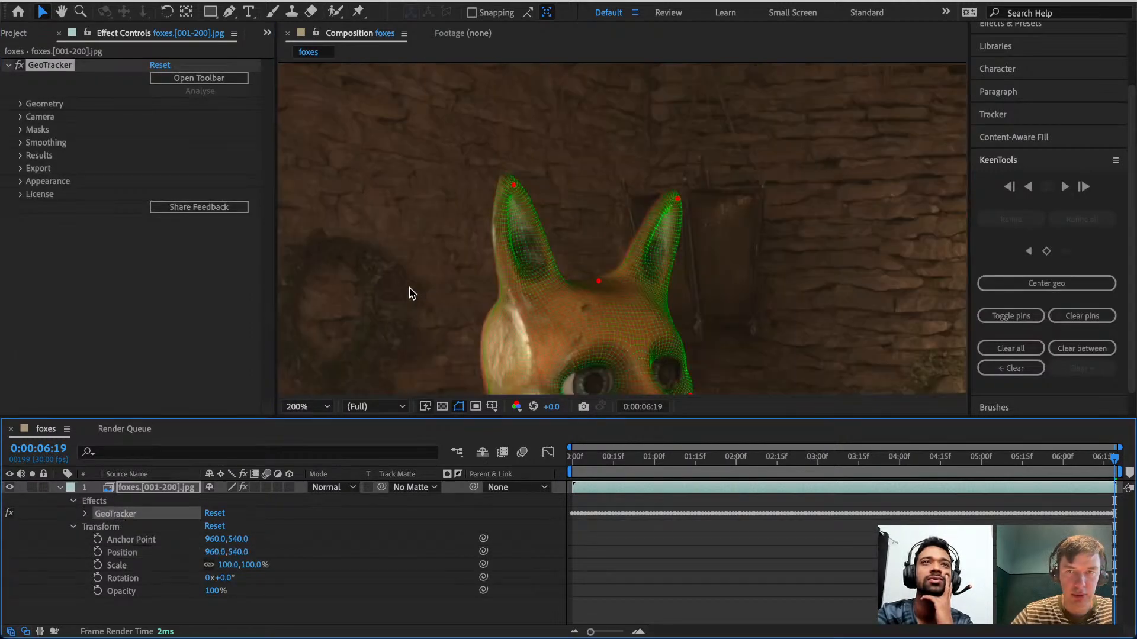
pyautogui.press(',')
pyautogui.moveTo(747, 221); pyautogui.dragTo(717, 169)
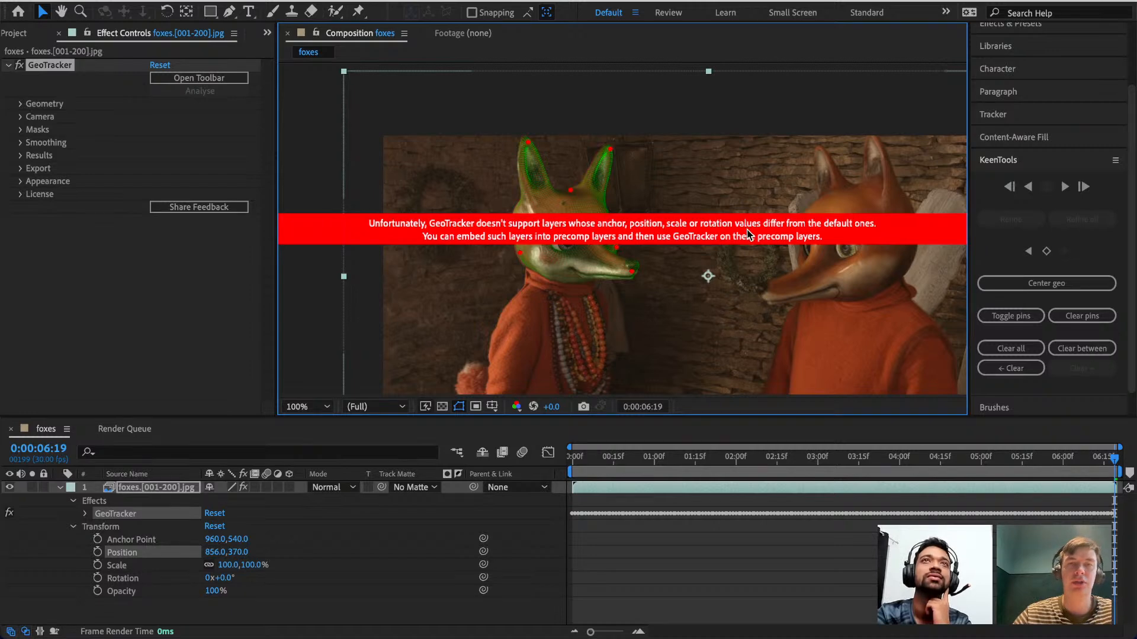
pyautogui.hotkey('ctrl', 'z')
pyautogui.press('.')
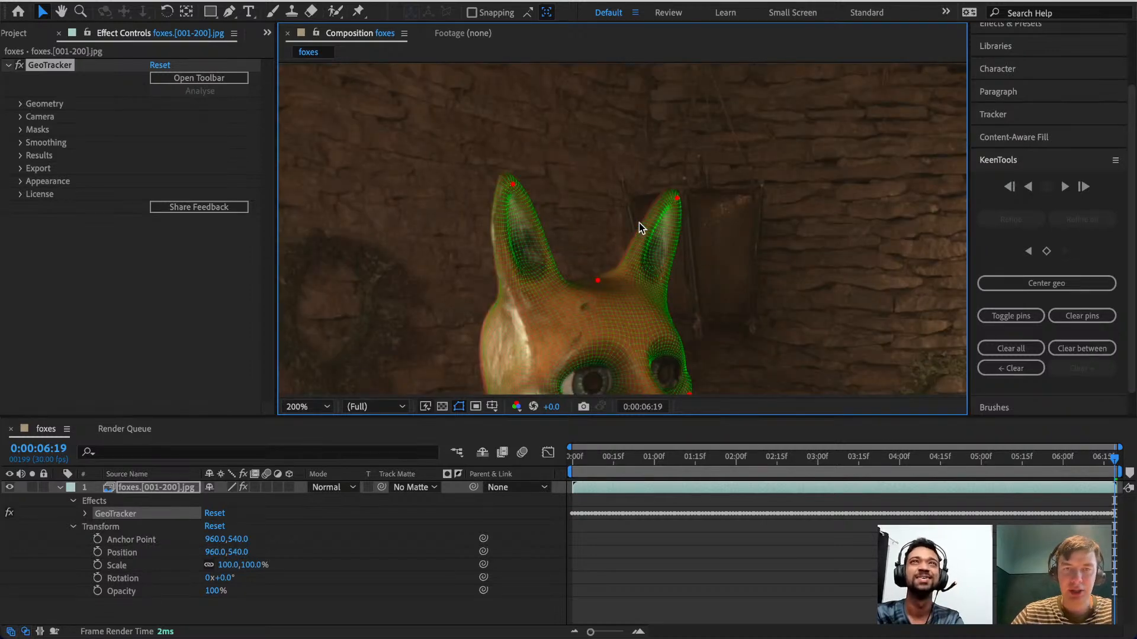
# Play back the tracked clip from 0:00:05:08 to review the mesh on the fox's head, allowing microphone access.
pyautogui.press('space')
pyautogui.moveTo(763, 281); pyautogui.dragTo(796, 142)
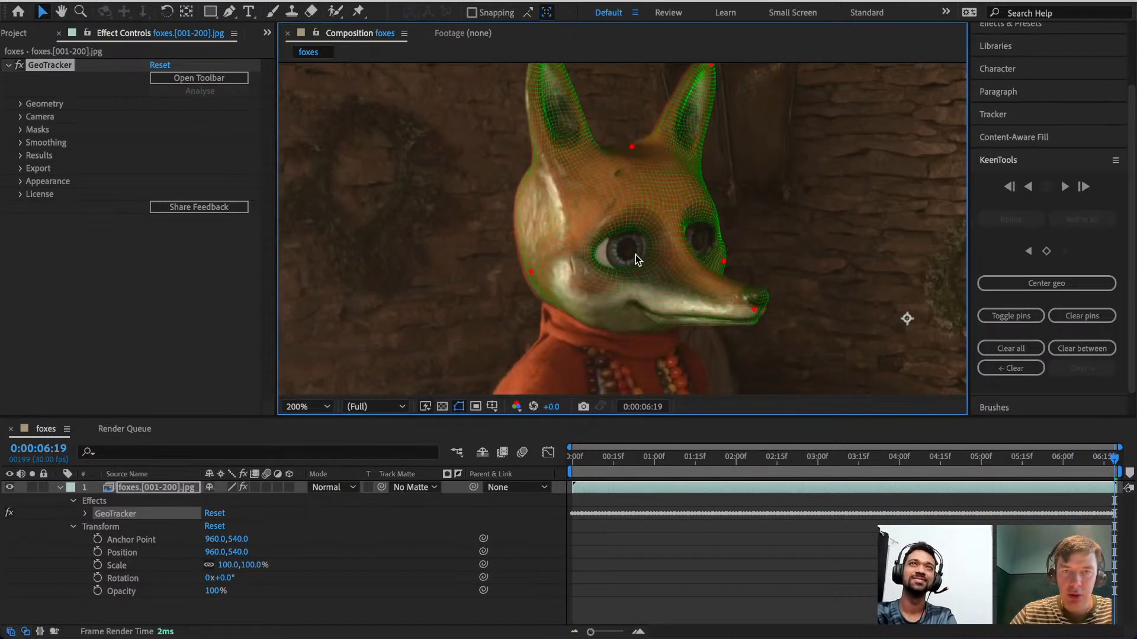
pyautogui.click(1003, 468)
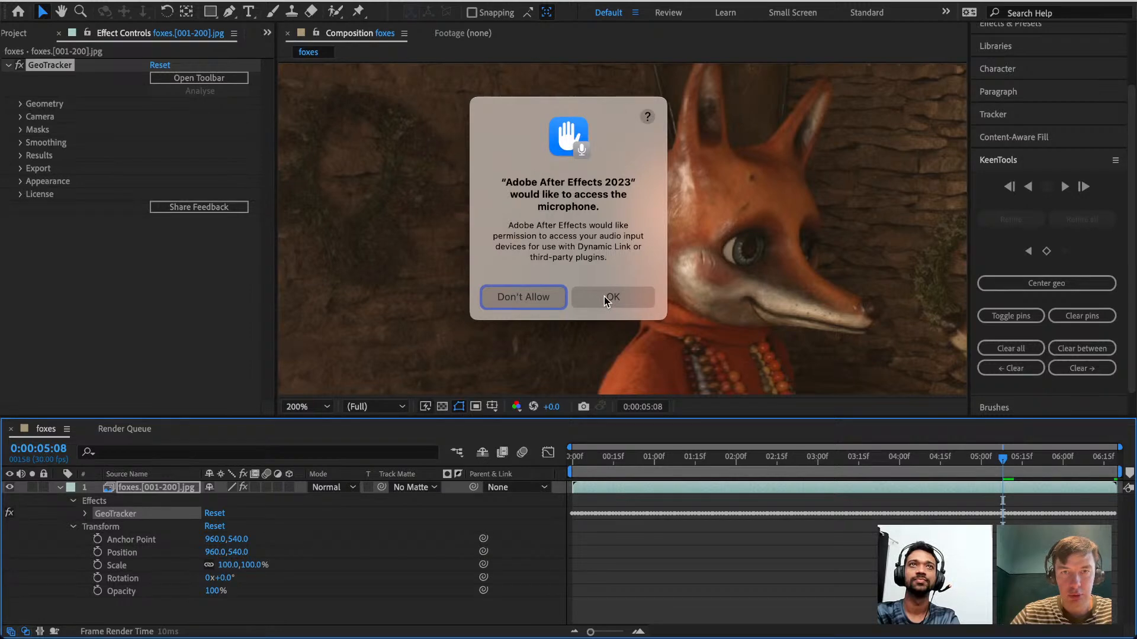
pyautogui.click(605, 299)
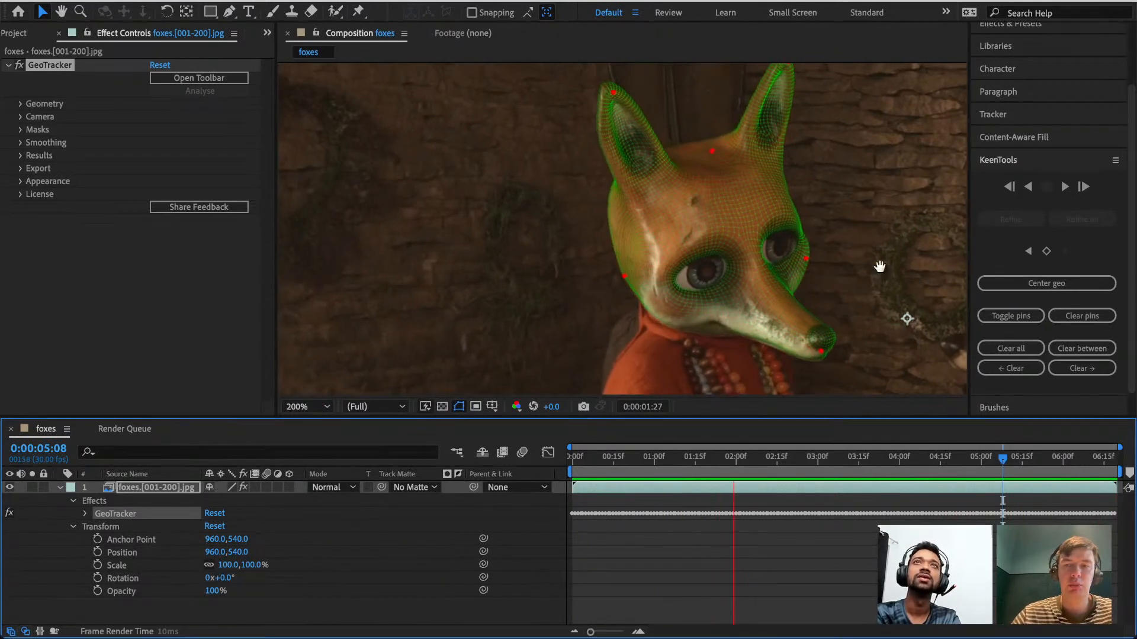
pyautogui.press('space')
pyautogui.press('h')
pyautogui.moveTo(883, 247); pyautogui.dragTo(811, 267)
pyautogui.press('v')
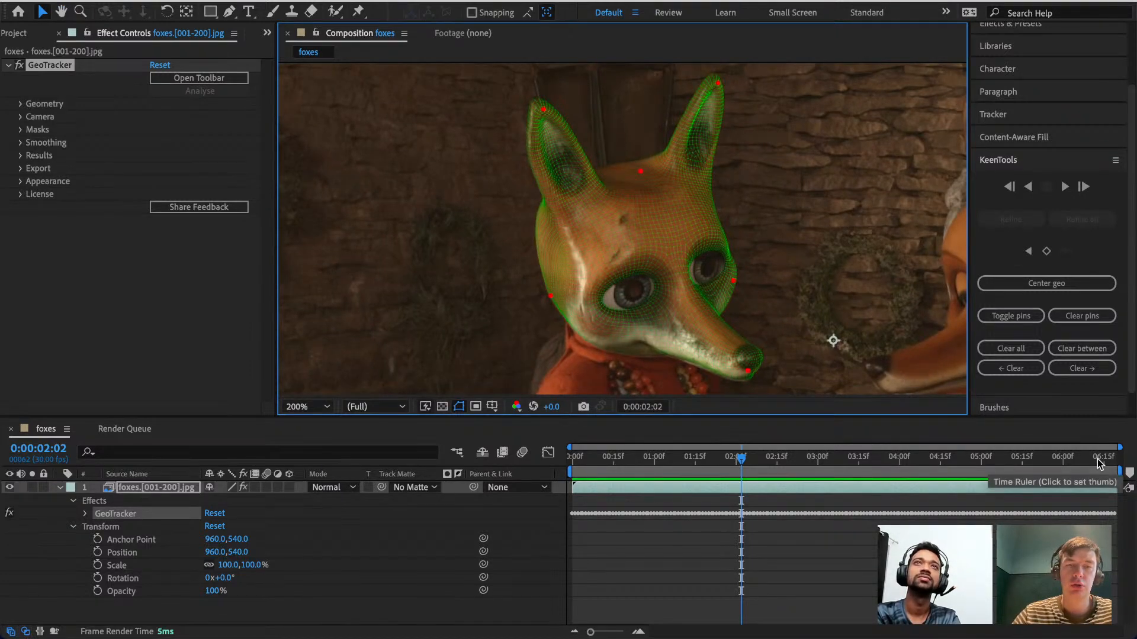
# Expand GeoTracker's properties in the timeline and scrub the tracked clip from its first frame to 0:00:04:23.
pyautogui.click(86, 514)
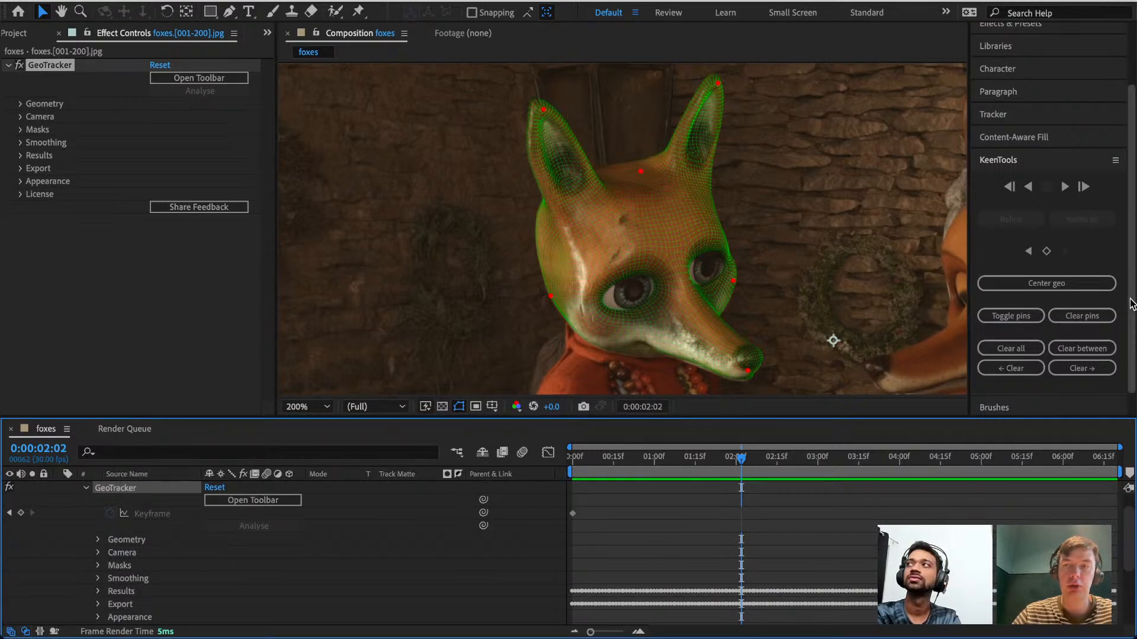
pyautogui.click(573, 466)
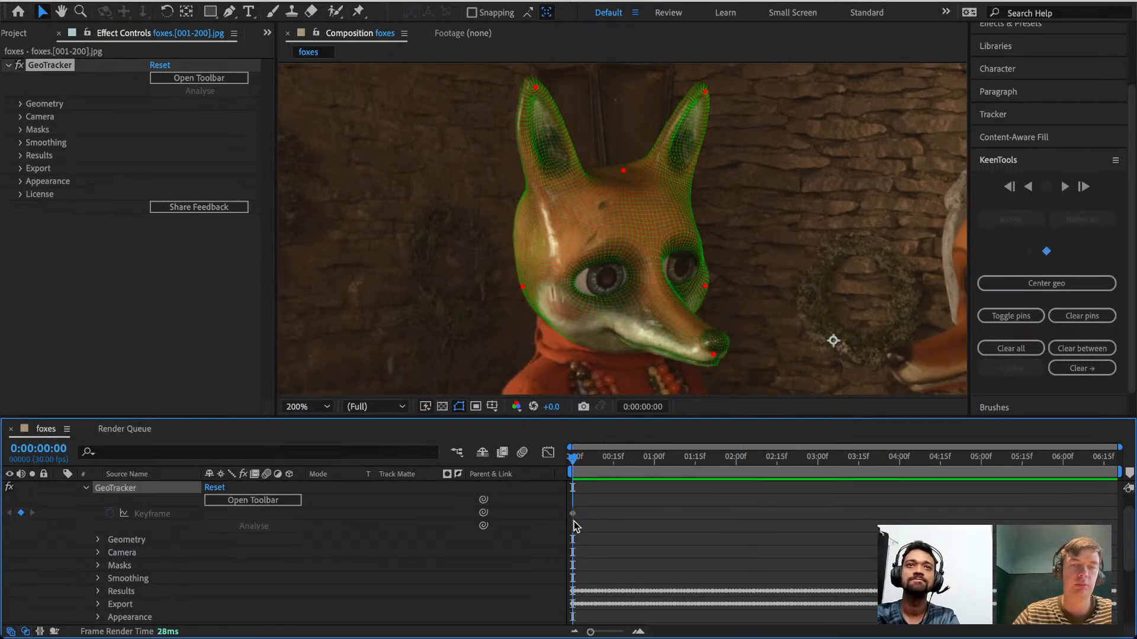
pyautogui.moveTo(574, 461); pyautogui.dragTo(965, 457)
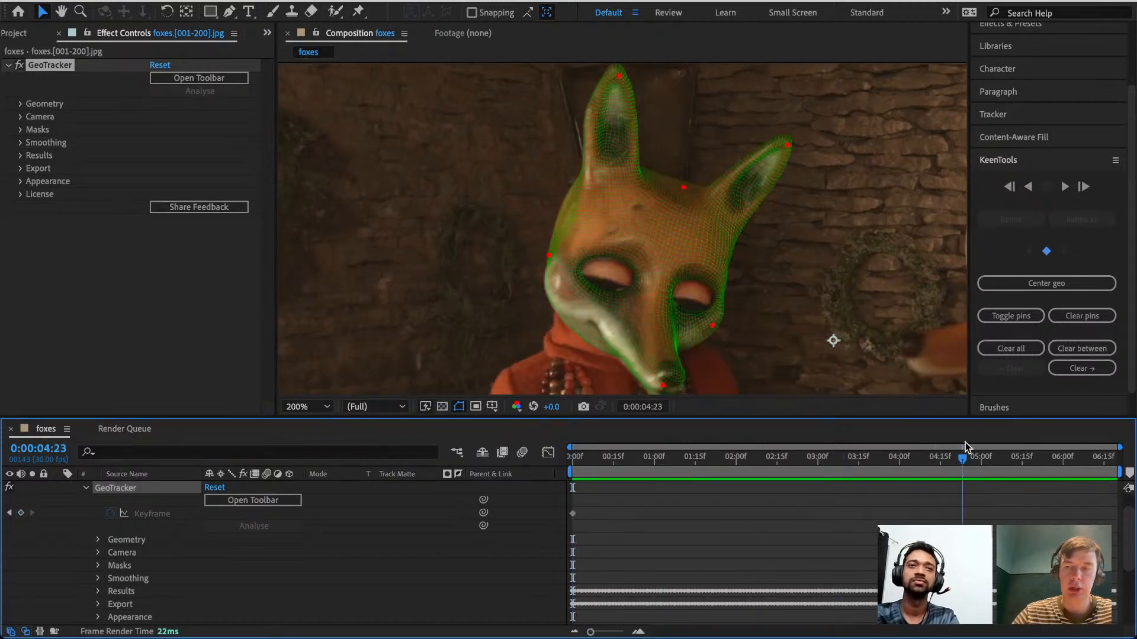
# At final frame 0:00:06:19, correct the mesh with the back-of-cheek and far-ear pins, and refine the track.
pyautogui.click(1084, 459)
pyautogui.moveTo(1099, 463); pyautogui.dragTo(1116, 463)
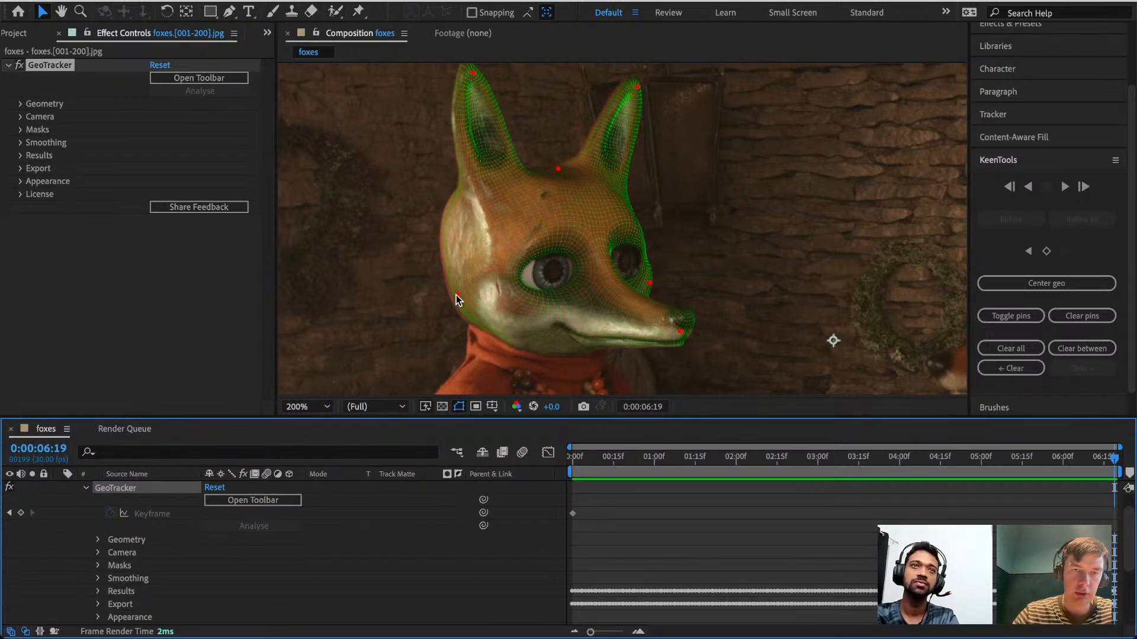
pyautogui.moveTo(458, 295); pyautogui.dragTo(453, 300)
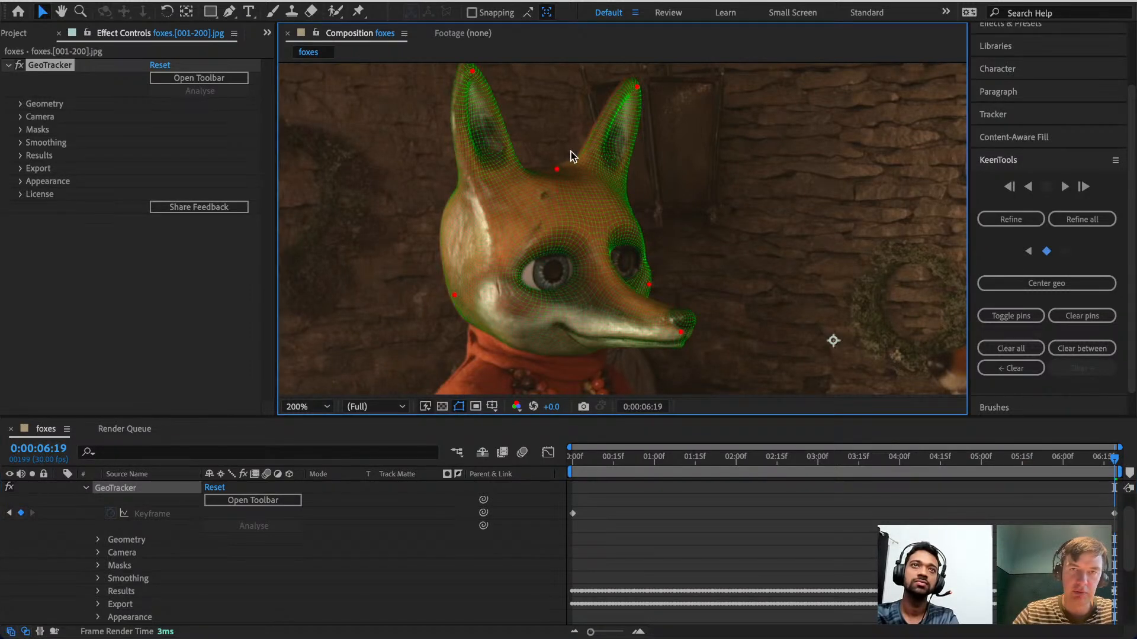
pyautogui.moveTo(636, 87); pyautogui.dragTo(632, 85)
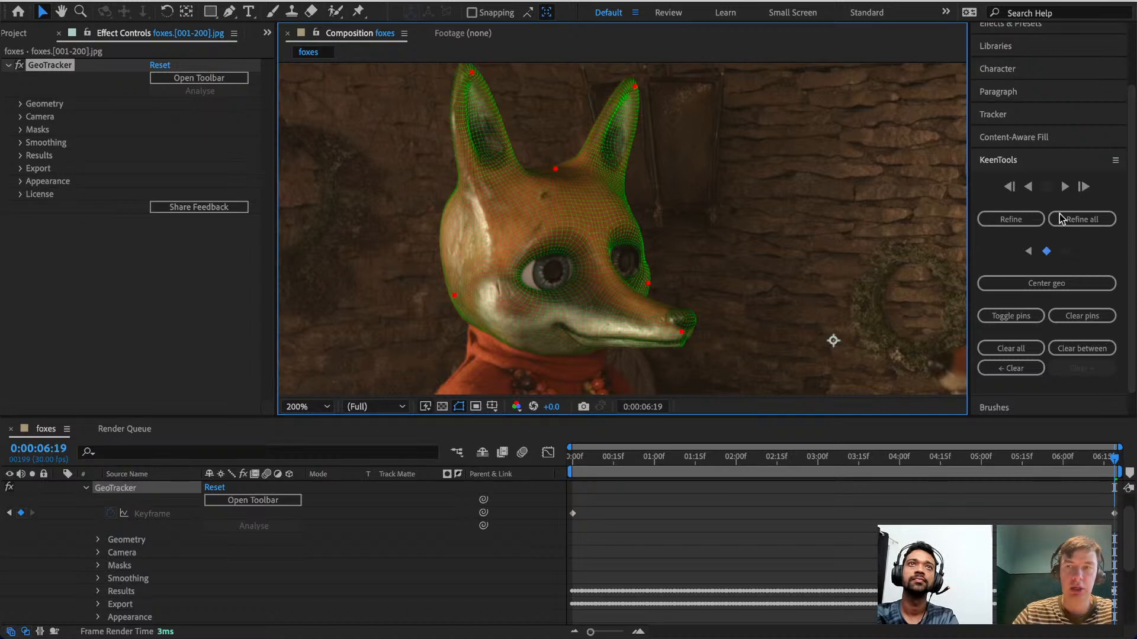
pyautogui.click(1014, 219)
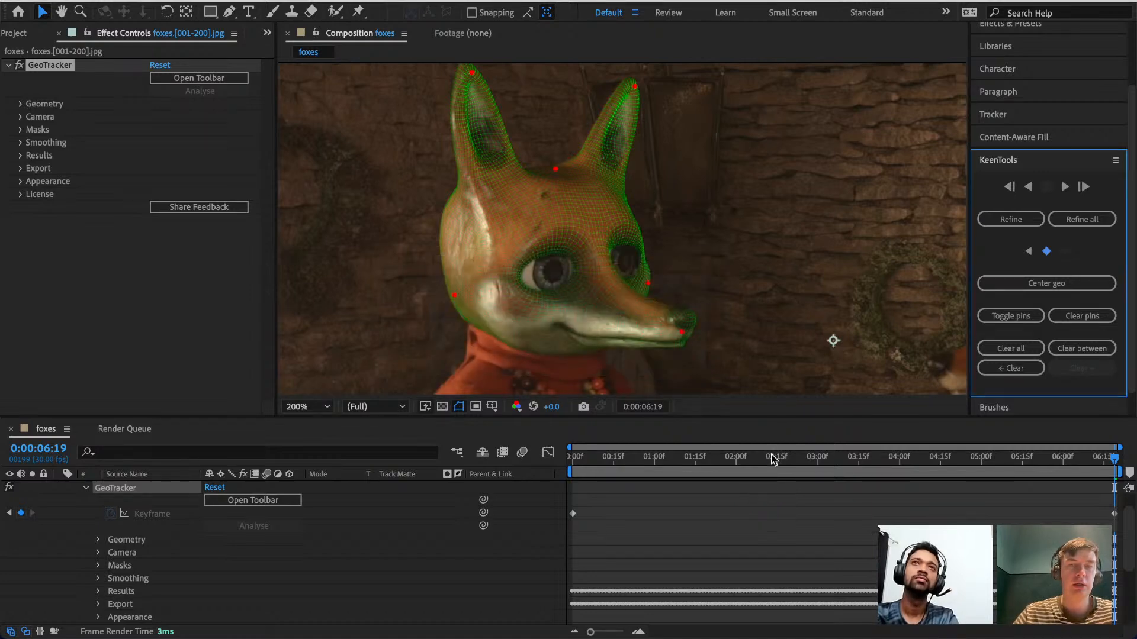
# Play back the refined track from the first frame and return to 0:00:00:00.
pyautogui.click(1110, 461)
pyautogui.moveTo(1110, 461); pyautogui.dragTo(571, 467)
pyautogui.press('space')
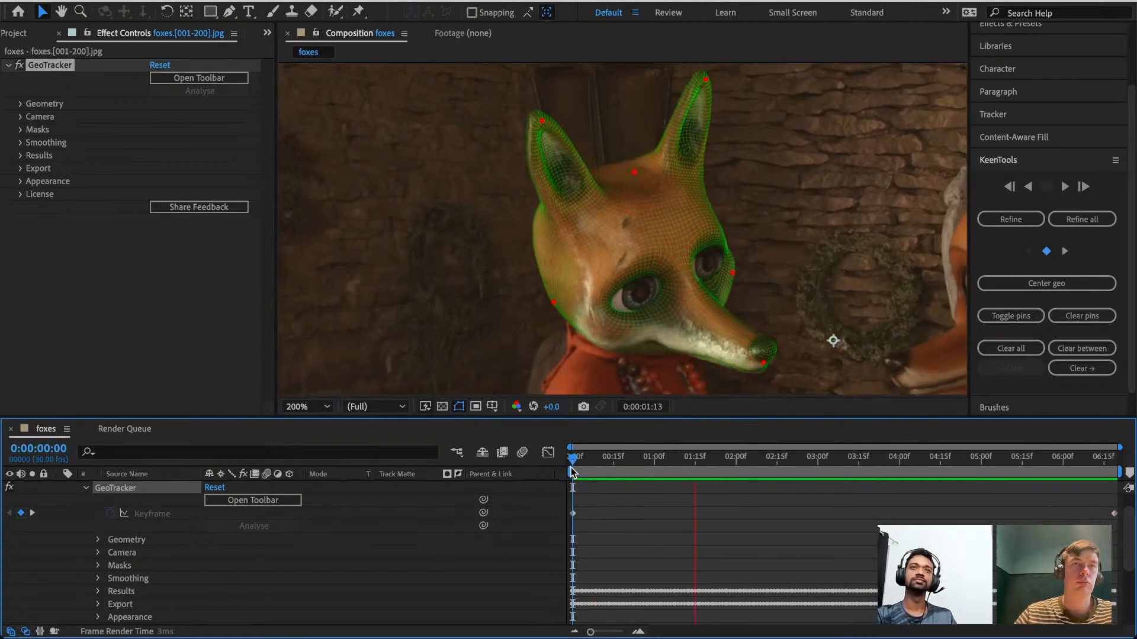
pyautogui.press('space')
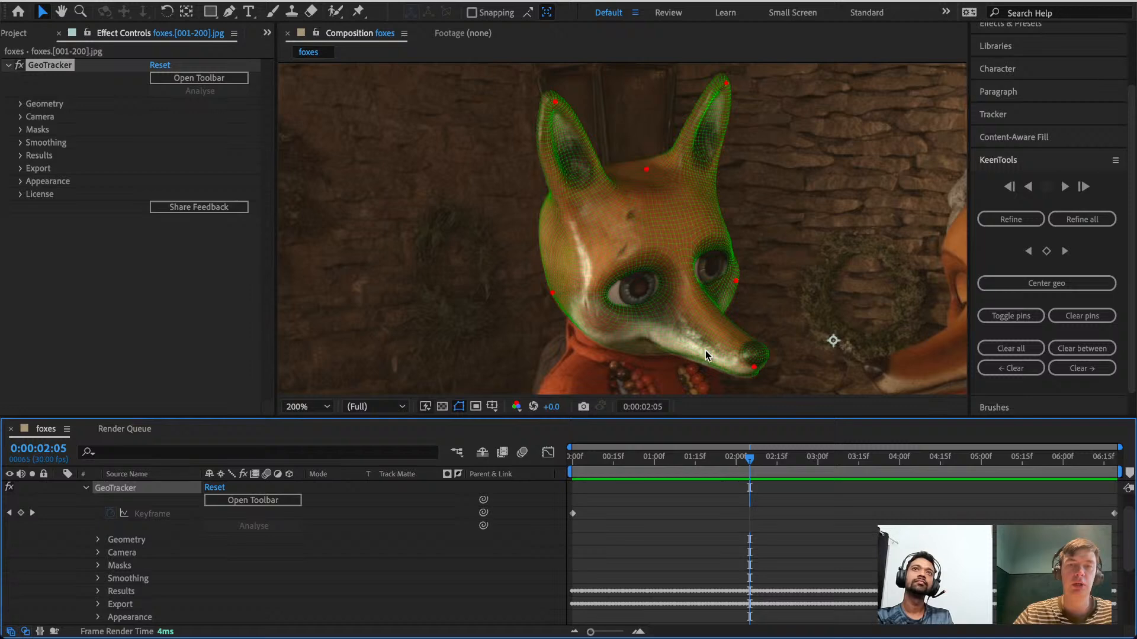
pyautogui.moveTo(750, 459); pyautogui.dragTo(573, 460)
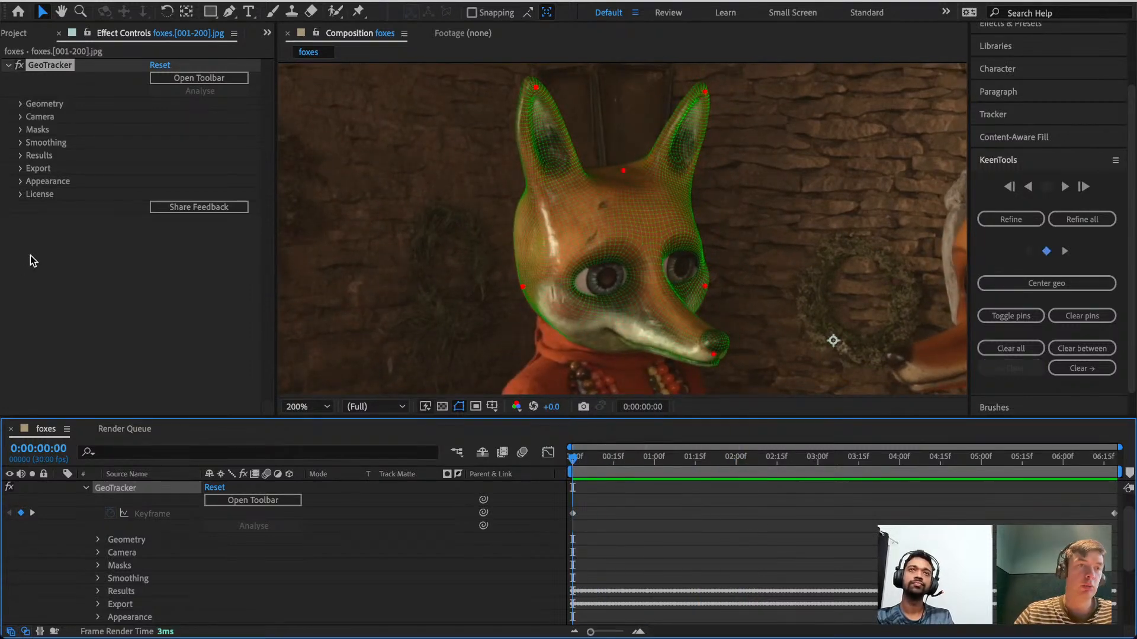
# Expand GeoTracker's Results in the effect settings and timeline, and select all properties from Position X through Rotation Z.
pyautogui.click(21, 156)
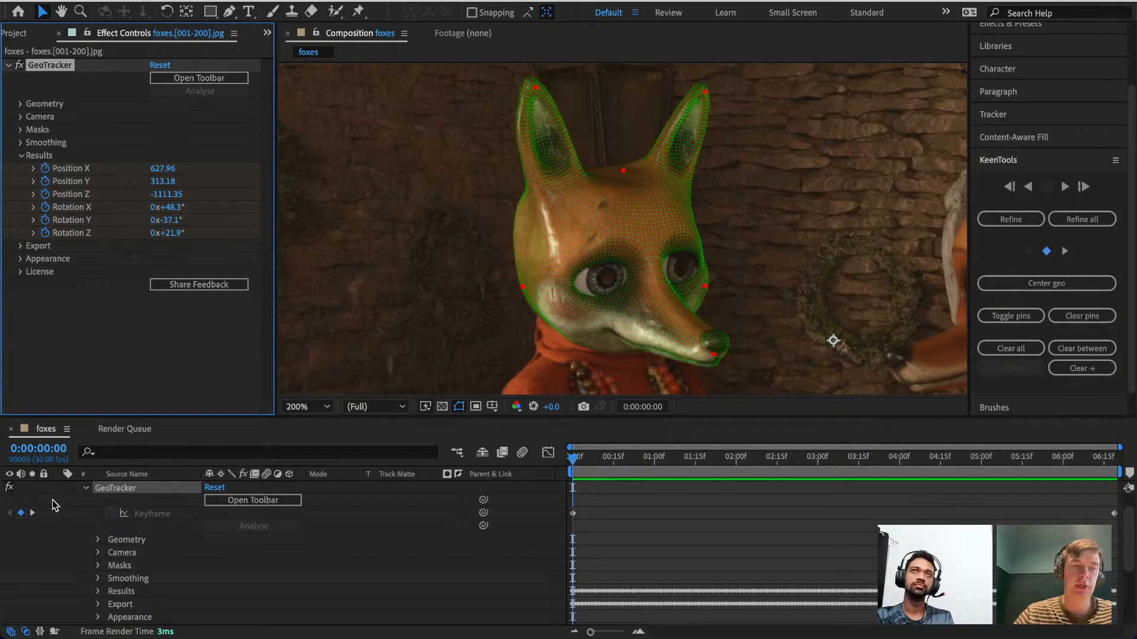
pyautogui.click(98, 592)
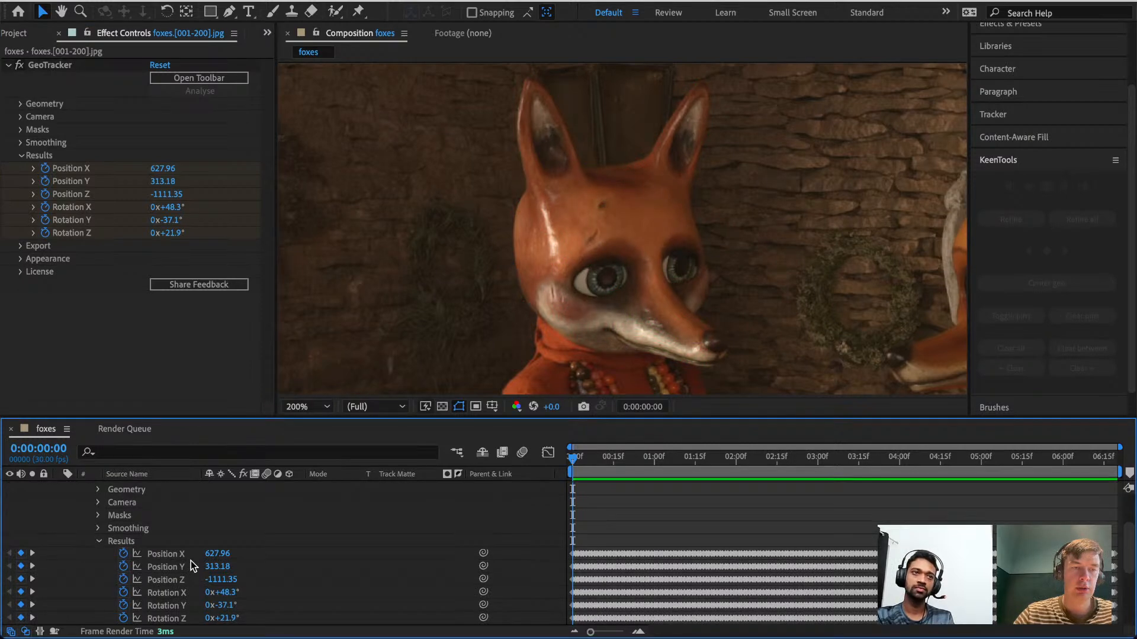
pyautogui.click(172, 555)
pyautogui.scroll(-1, 182, 591)
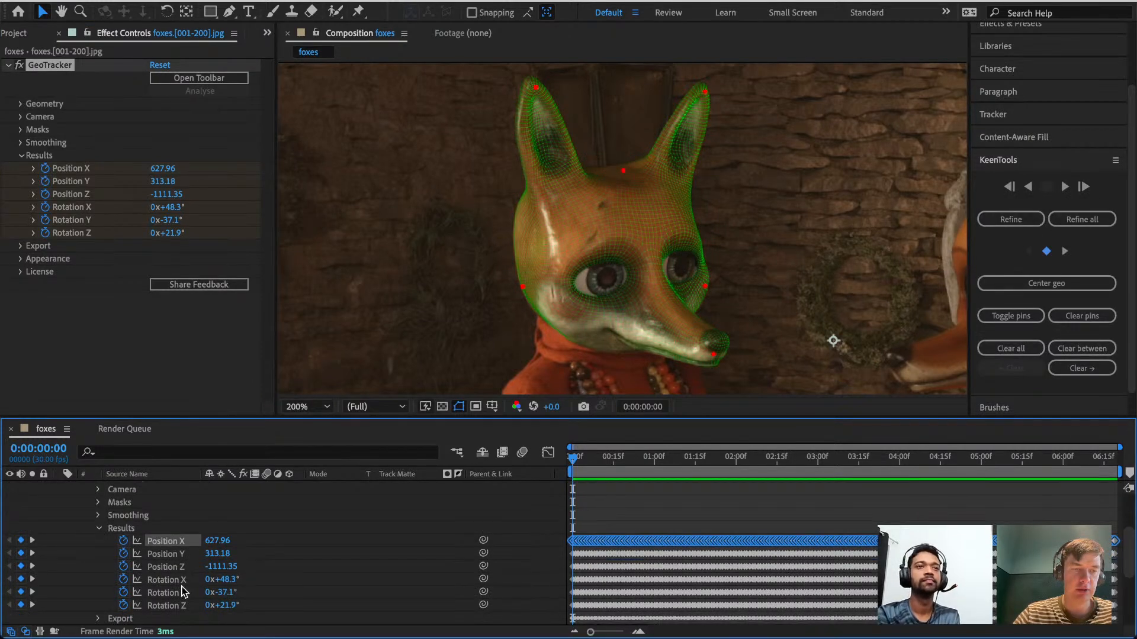
pyautogui.keyDown('shift'); pyautogui.click(172, 605); pyautogui.keyUp('shift')
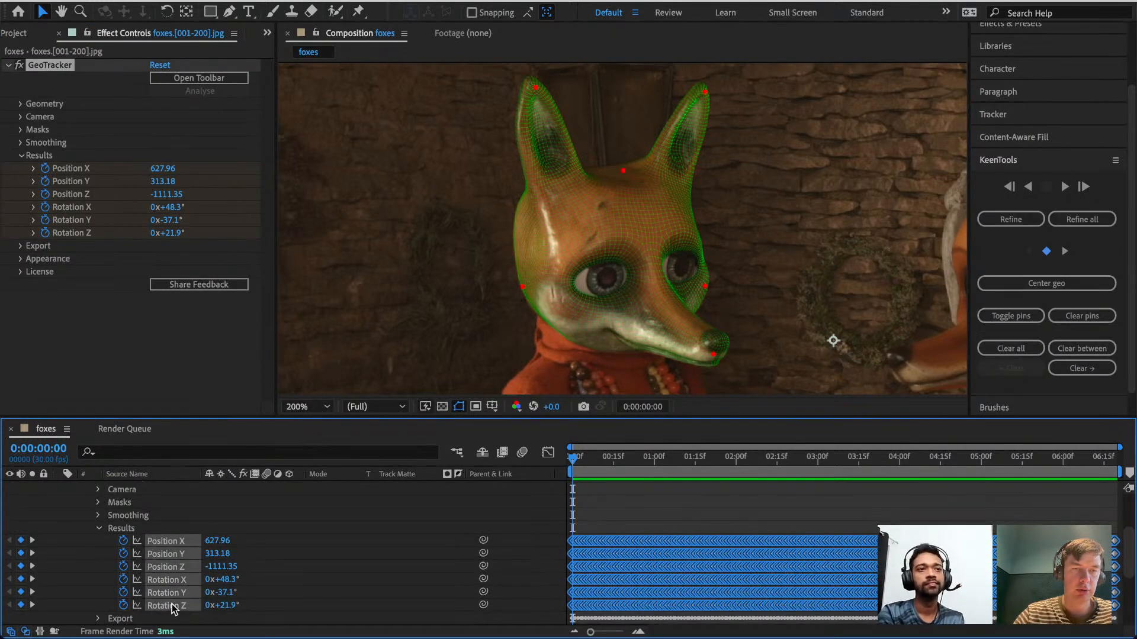
# Show the Graph Editor and inspect the tracked position and rotation curves one by one.
pyautogui.click(548, 453)
pyautogui.click(403, 543)
pyautogui.click(176, 543)
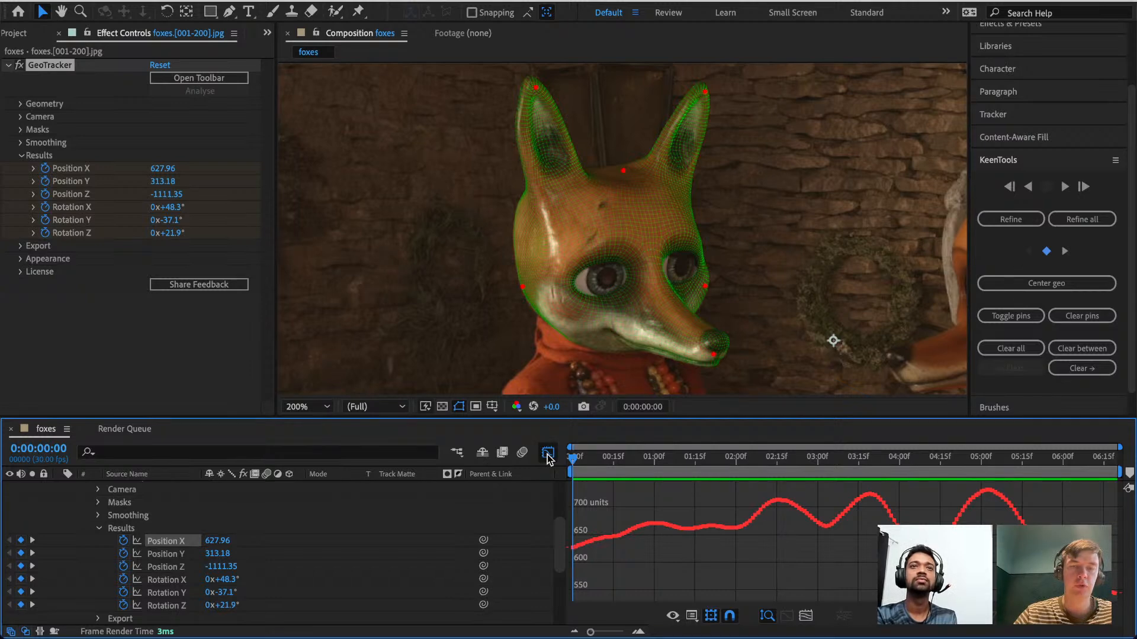
pyautogui.click(166, 554)
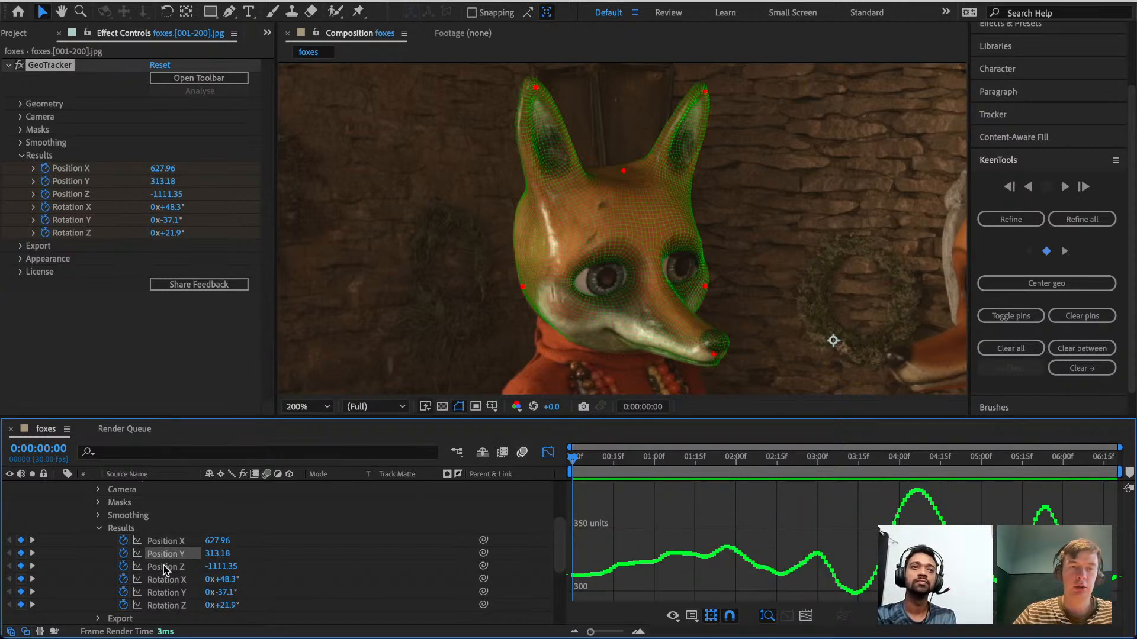
pyautogui.click(164, 568)
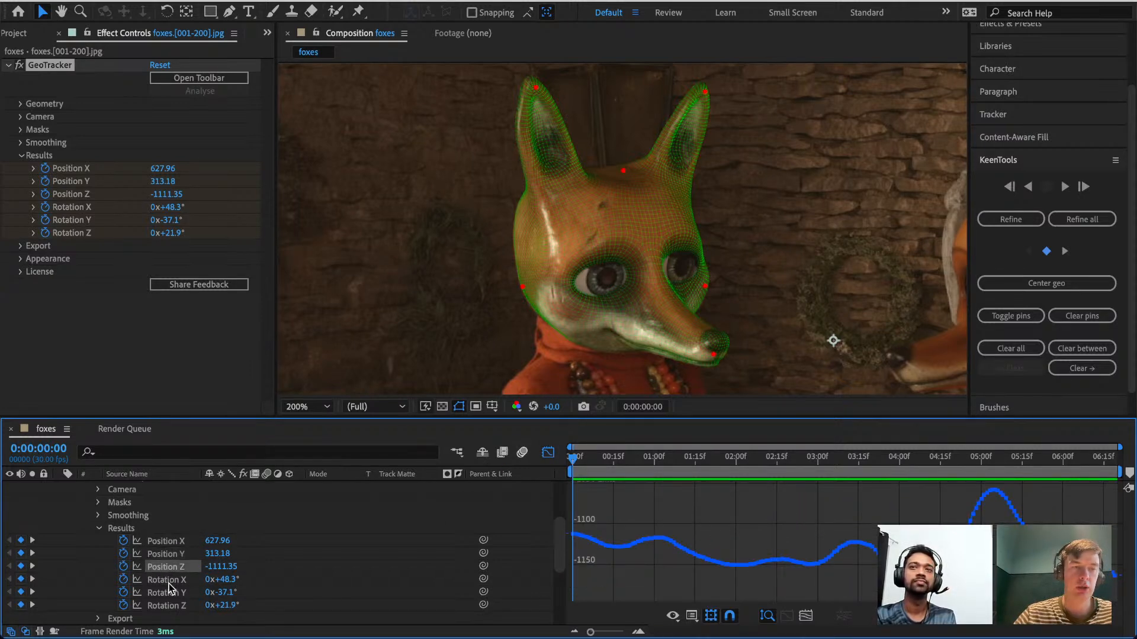
pyautogui.click(169, 581)
pyautogui.click(168, 593)
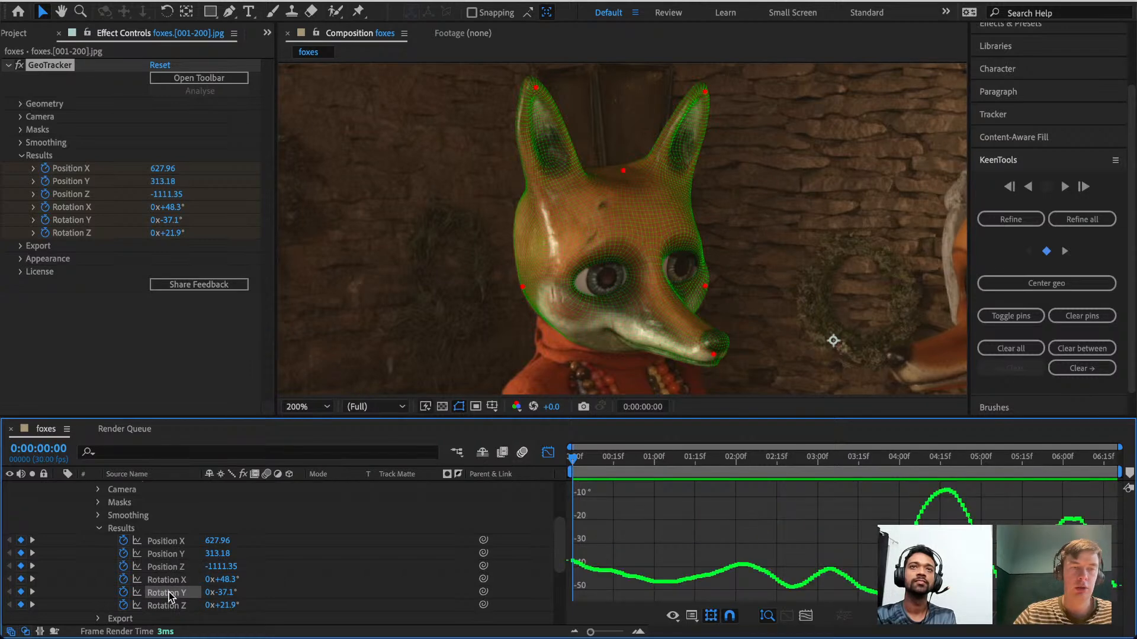
pyautogui.click(171, 617)
pyautogui.click(169, 606)
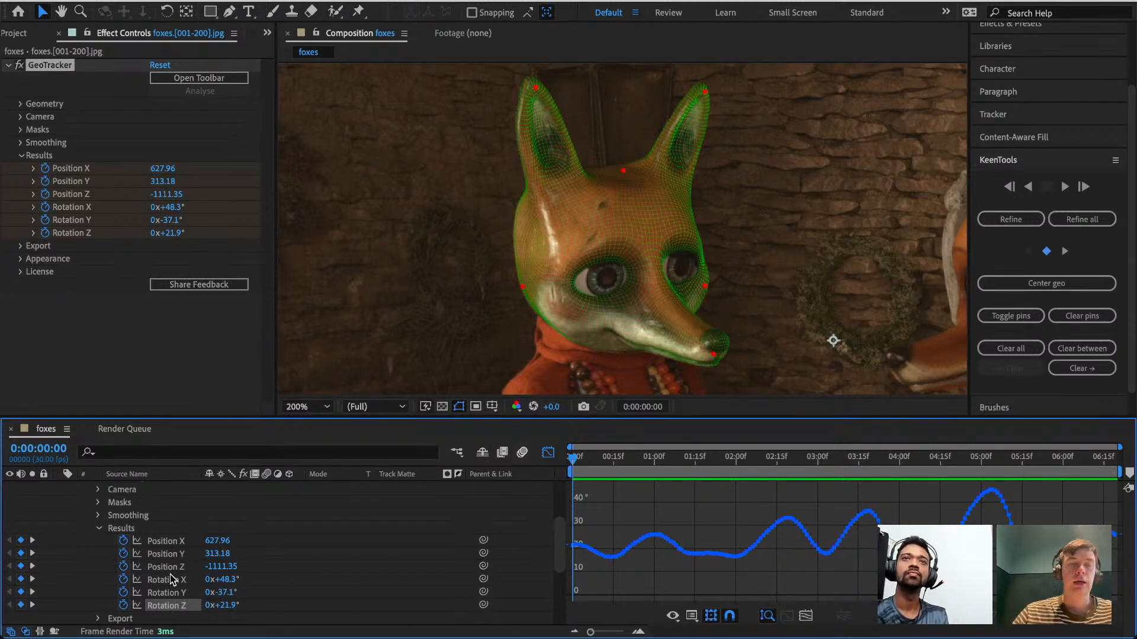
# Collapse both Results groups and GeoTracker's timeline properties, keeping the GeoTracker effect selected.
pyautogui.click(150, 530)
pyautogui.click(98, 529)
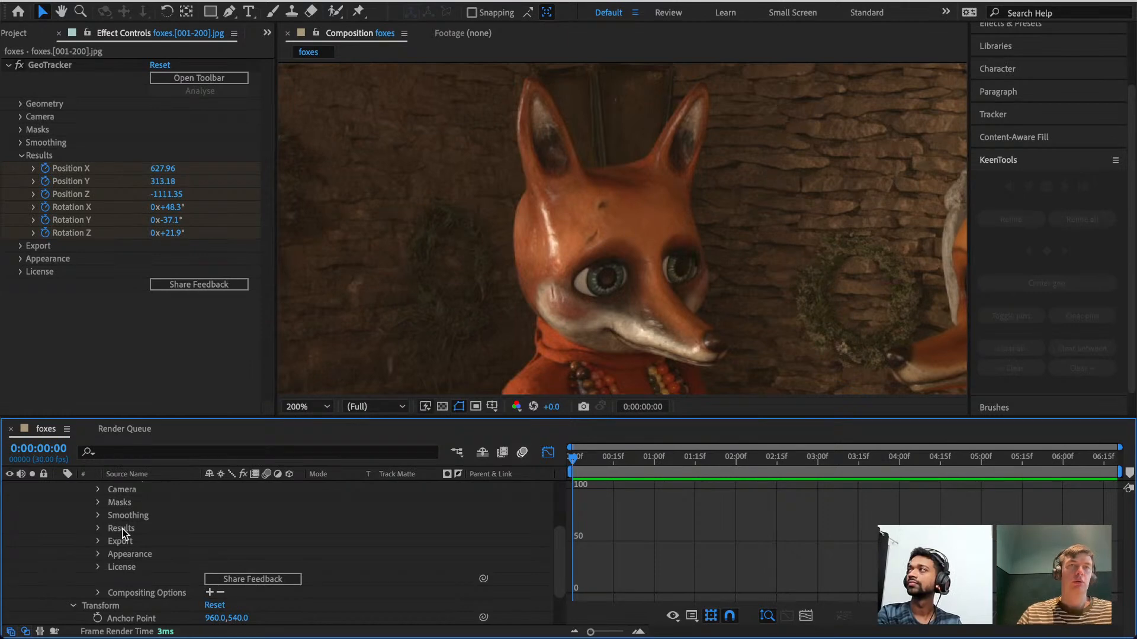
pyautogui.click(21, 156)
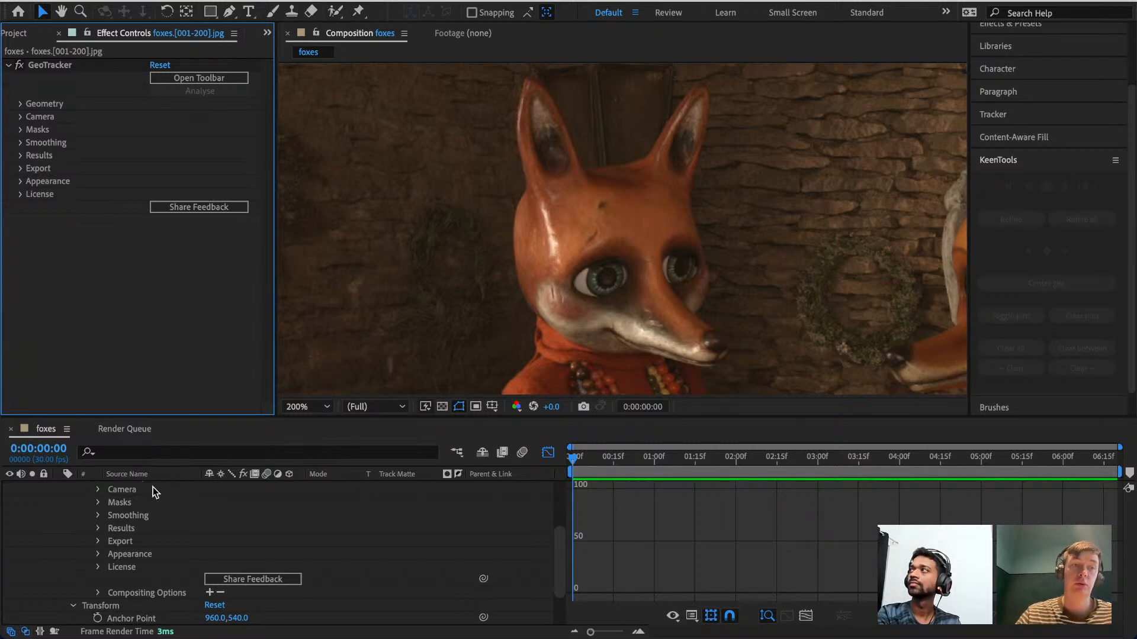
pyautogui.scroll(3, 80, 538)
pyautogui.click(135, 492)
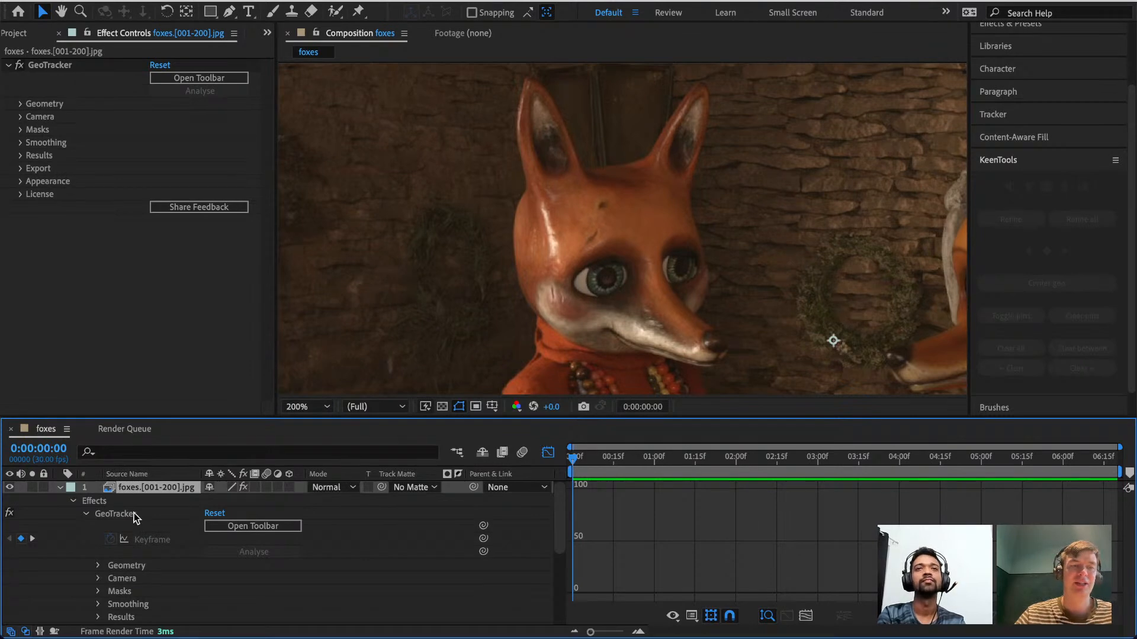
pyautogui.click(134, 515)
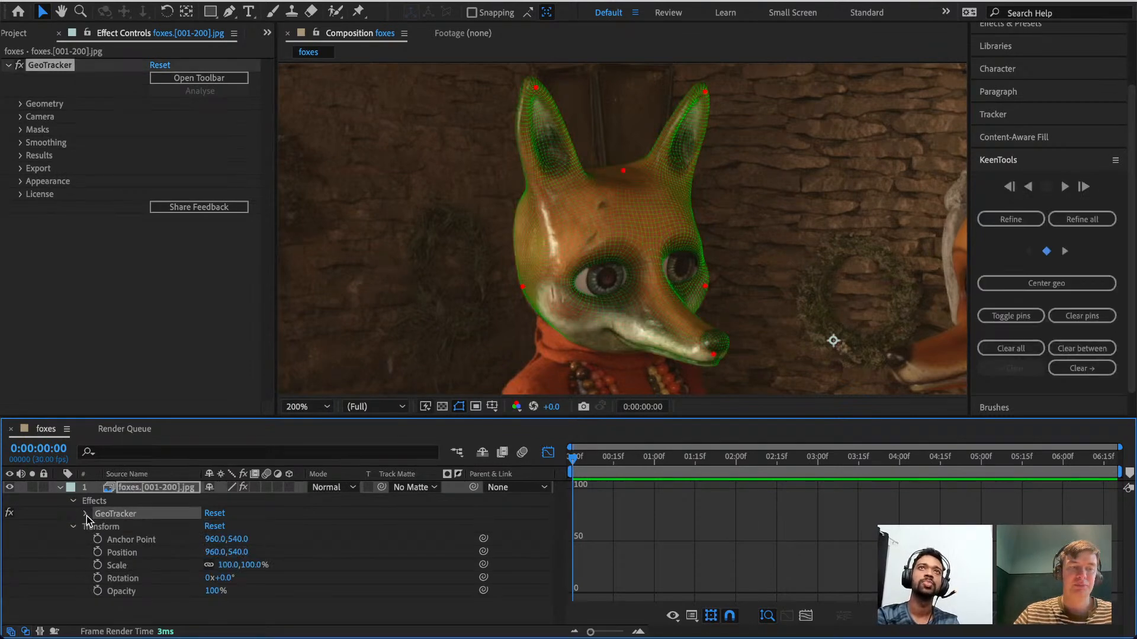
# Expand GeoTracker's Export settings and briefly review the Results values above them.
pyautogui.click(21, 169)
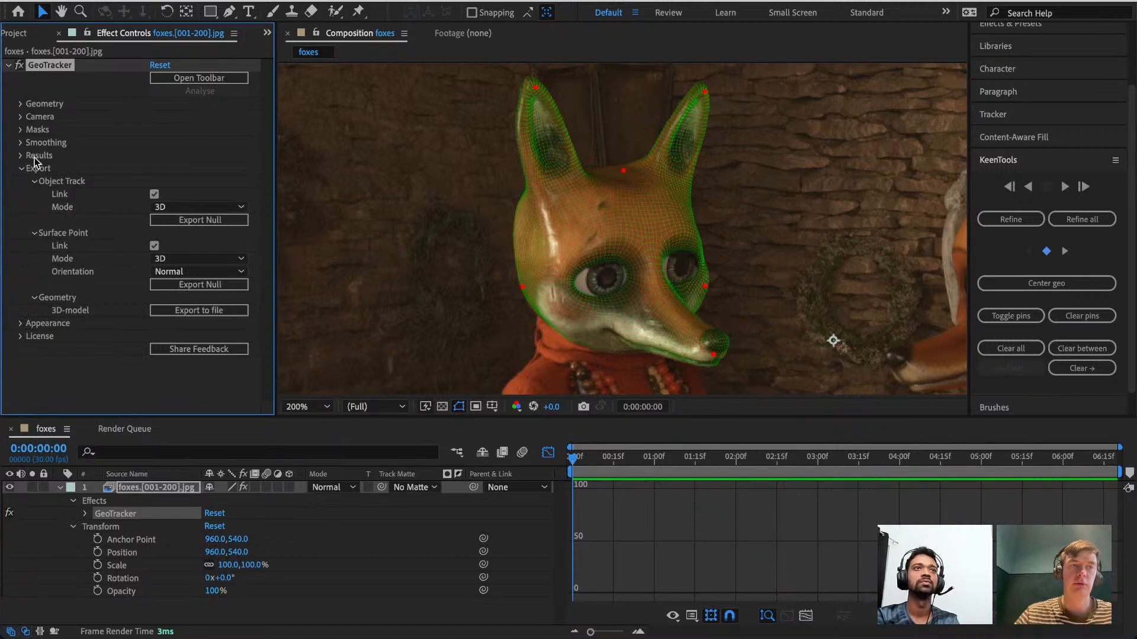
pyautogui.click(24, 156)
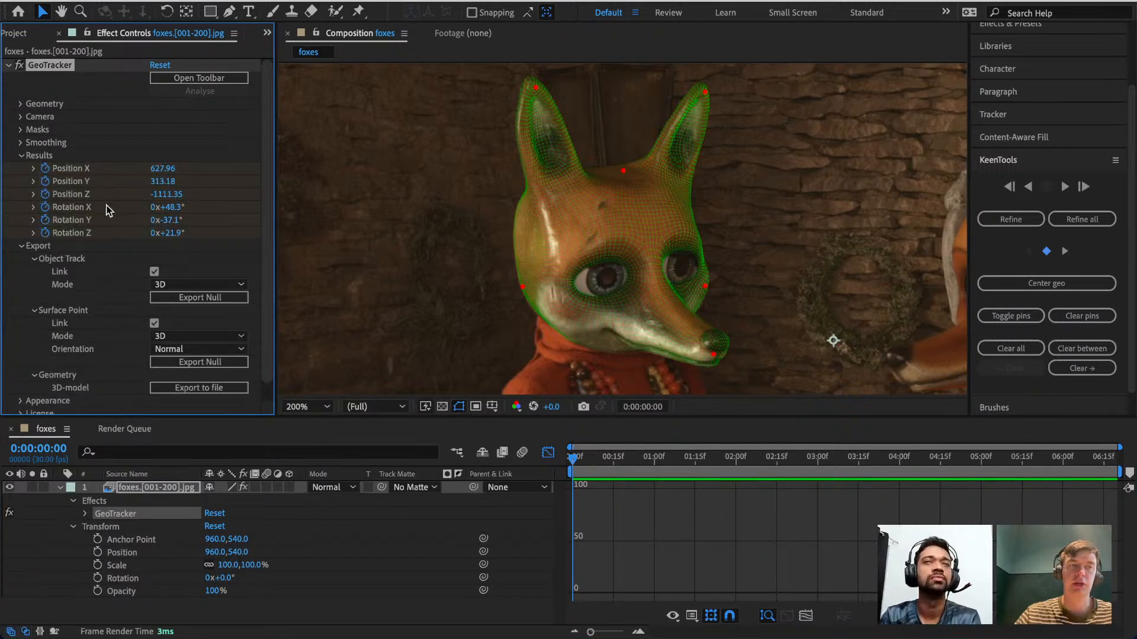
pyautogui.click(21, 156)
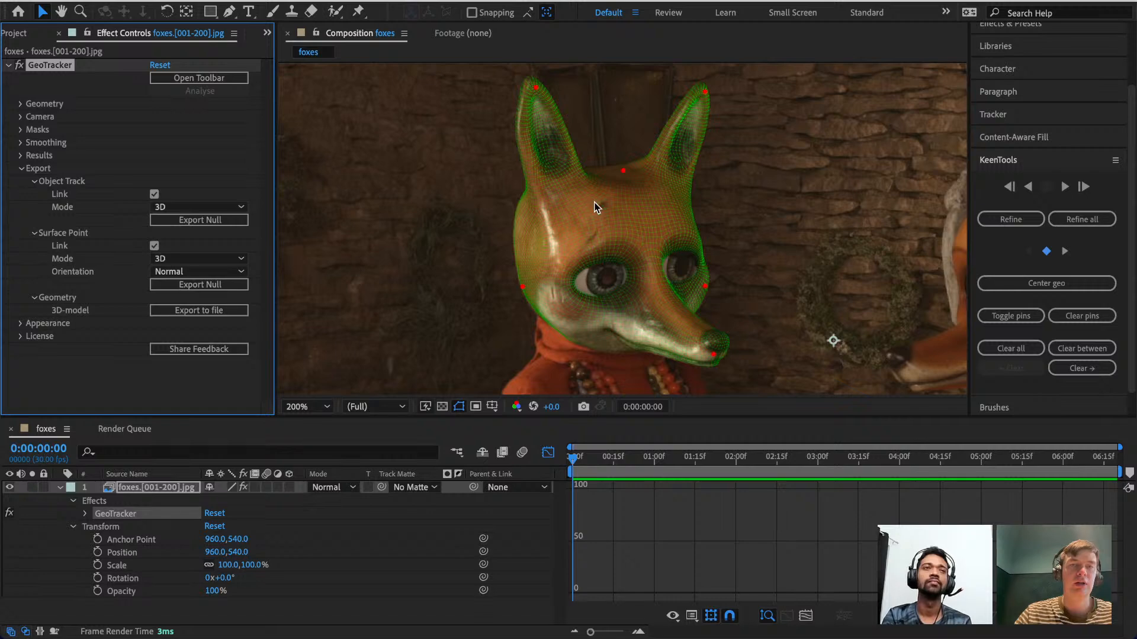
# Export the object track as a linked 3D null together with the GeoTracker camera, reviewing the available mode options beforehand.
pyautogui.click(176, 207)
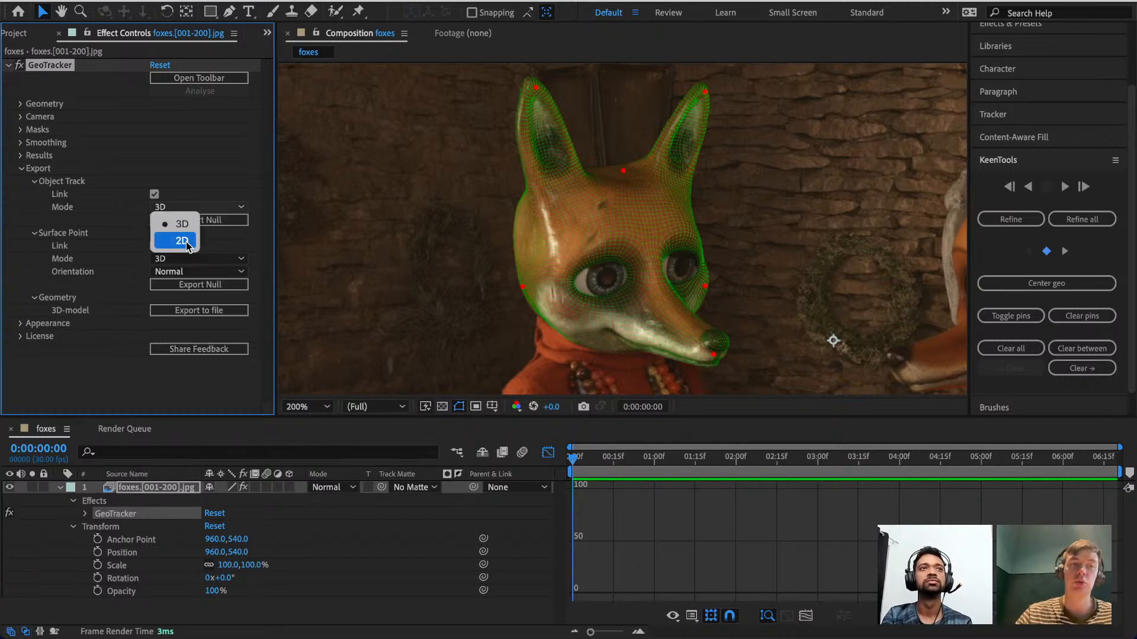
pyautogui.click(200, 186)
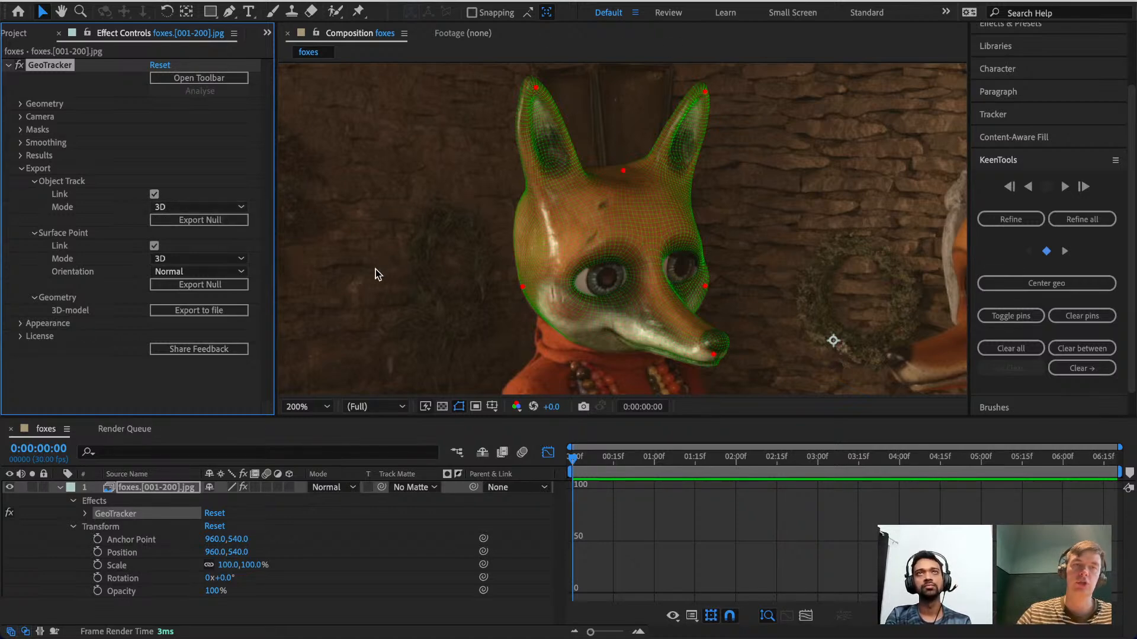
pyautogui.click(175, 220)
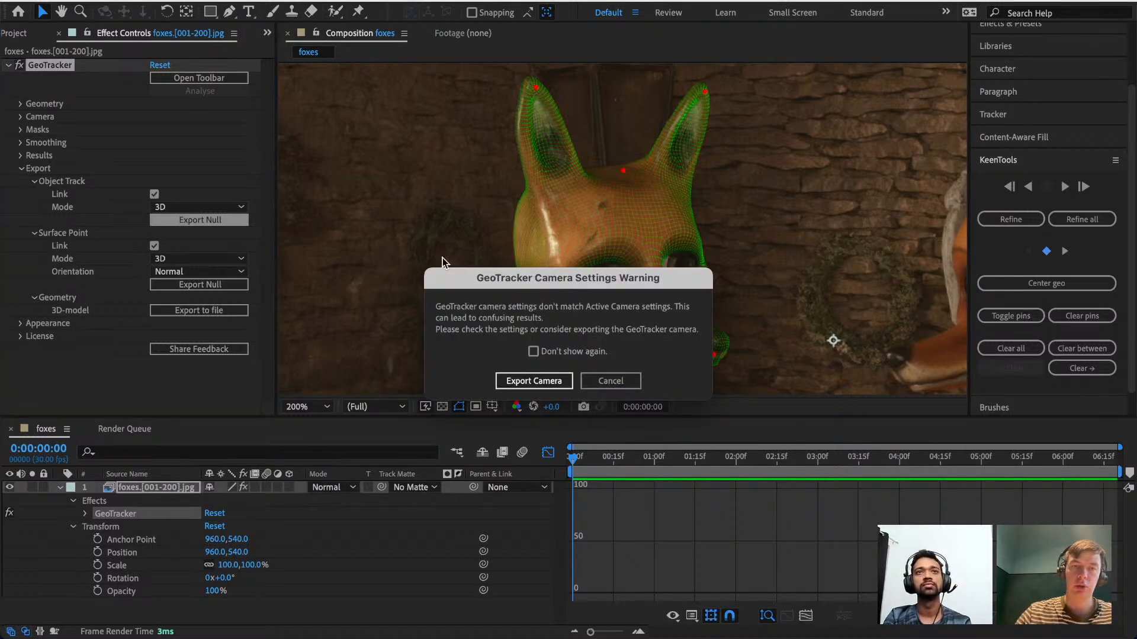
pyautogui.moveTo(464, 280); pyautogui.dragTo(462, 141)
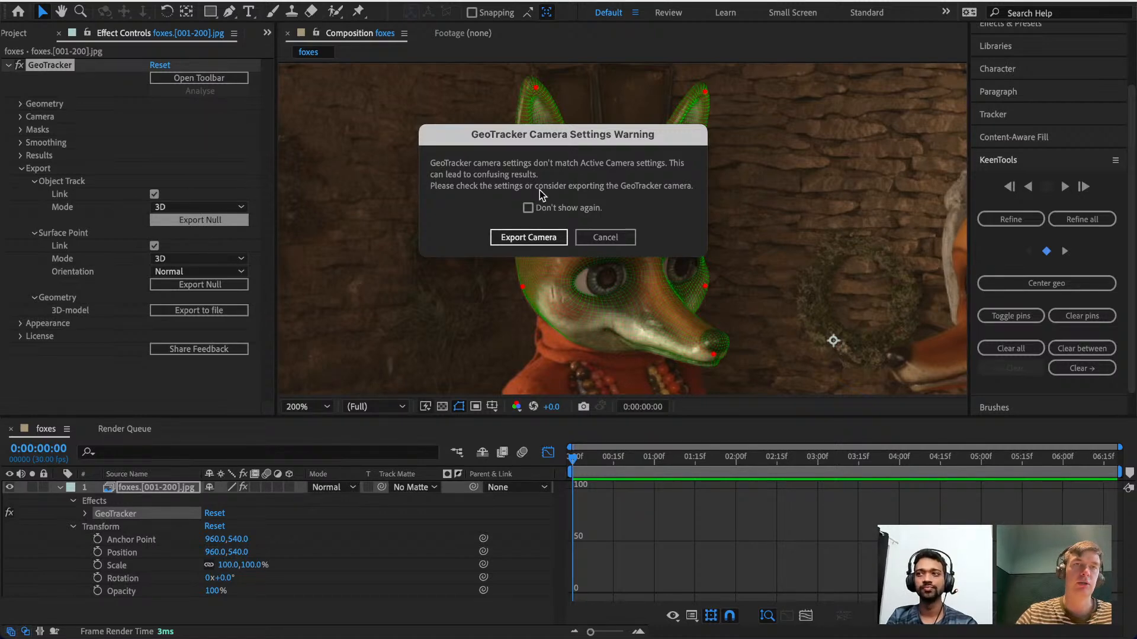
pyautogui.click(513, 239)
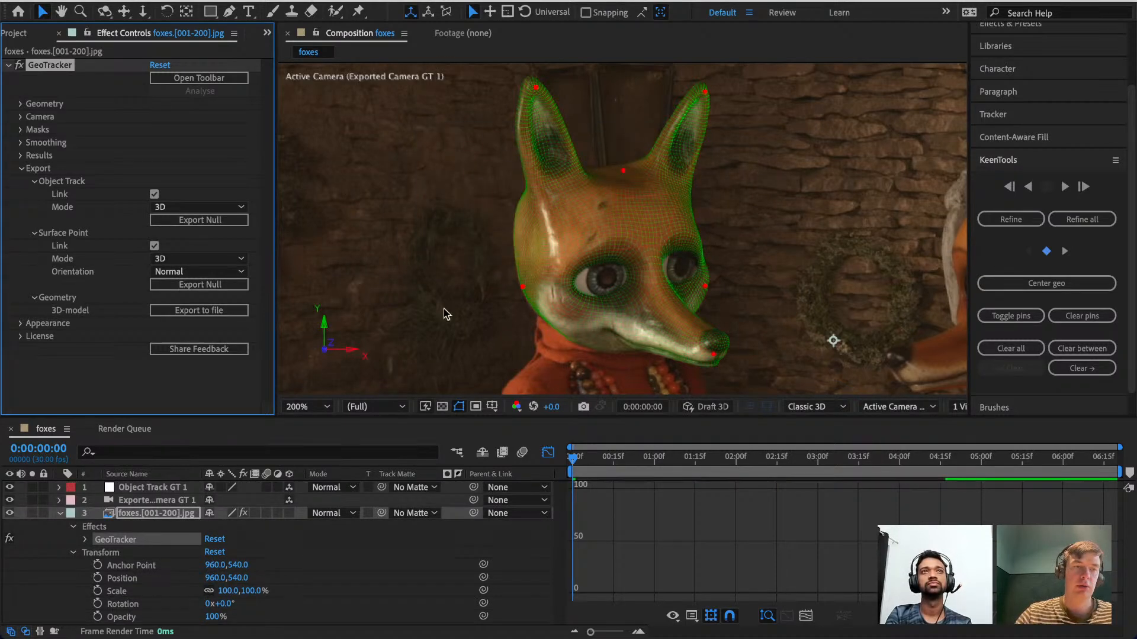
# Inspect the exported camera and the object track null, playing and scrubbing the shot to check the null against the fox's head.
pyautogui.click(138, 501)
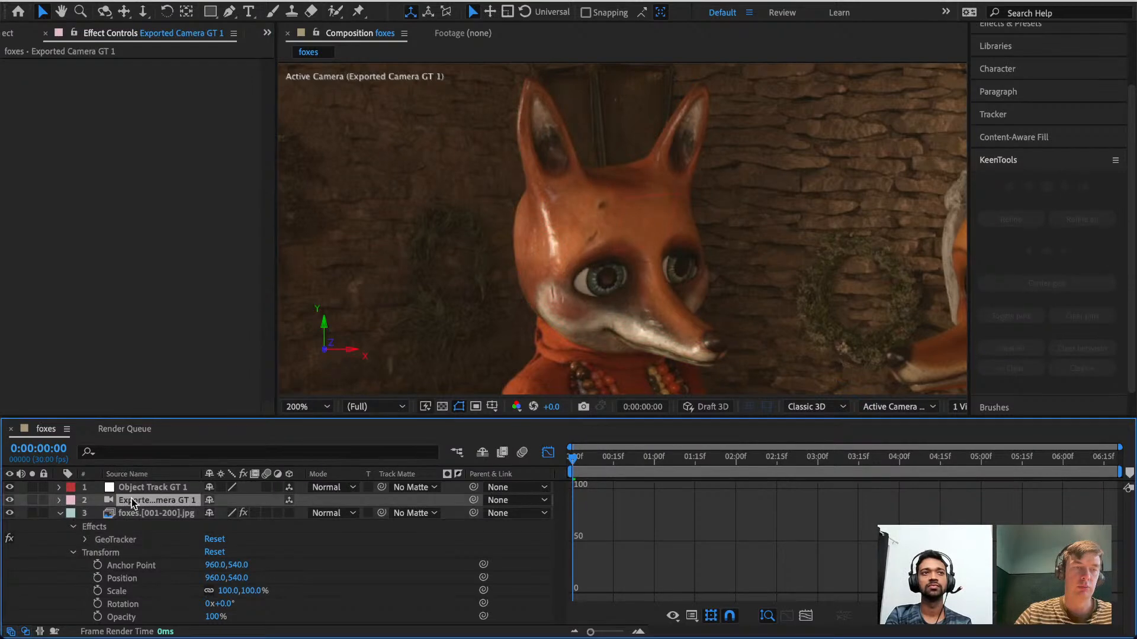
pyautogui.click(139, 487)
pyautogui.press('space')
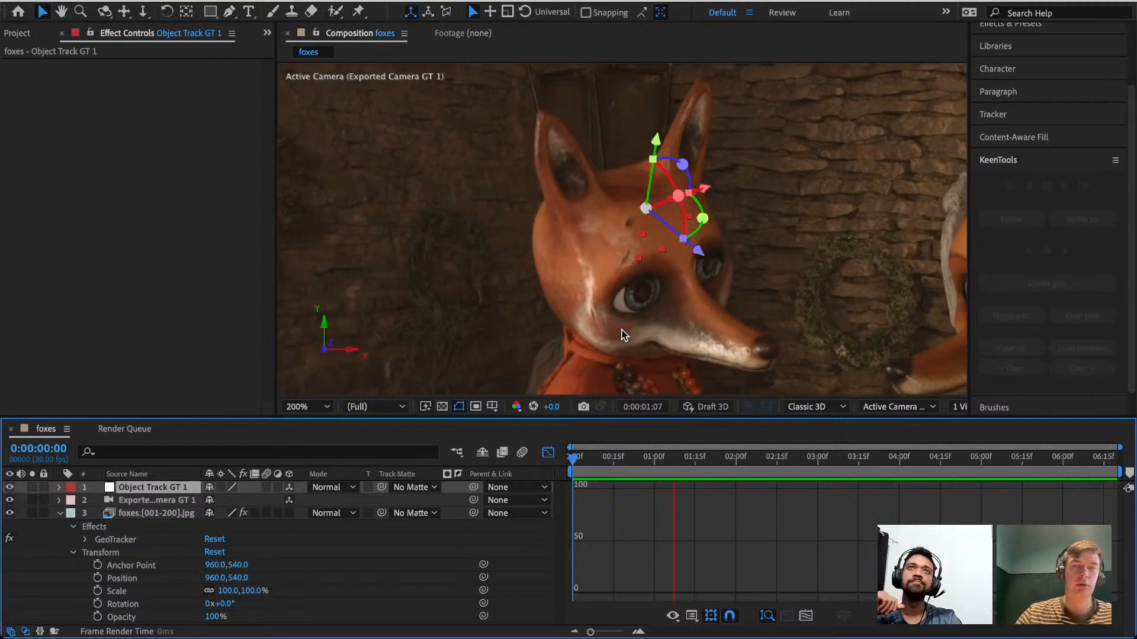
pyautogui.click(708, 451)
pyautogui.moveTo(709, 452); pyautogui.dragTo(563, 466)
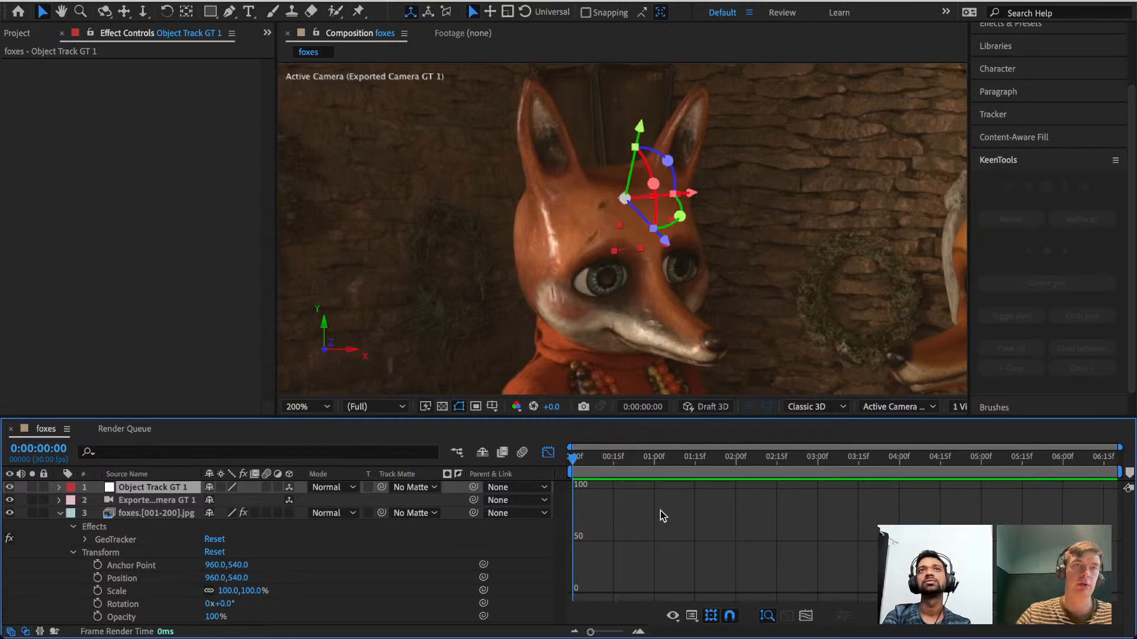
pyautogui.moveTo(575, 461); pyautogui.dragTo(513, 482)
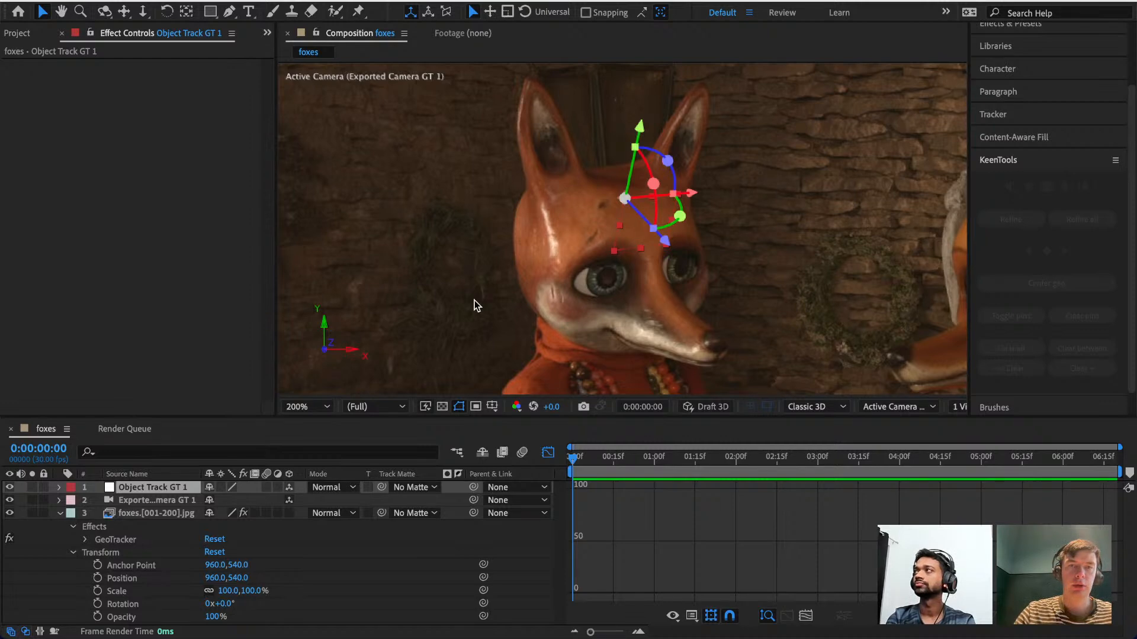
# Temporarily hide the exported camera layer and scrub to 0:00:01:25 to compare the null's alignment with and without that camera.
pyautogui.click(10, 504)
pyautogui.click(10, 504)
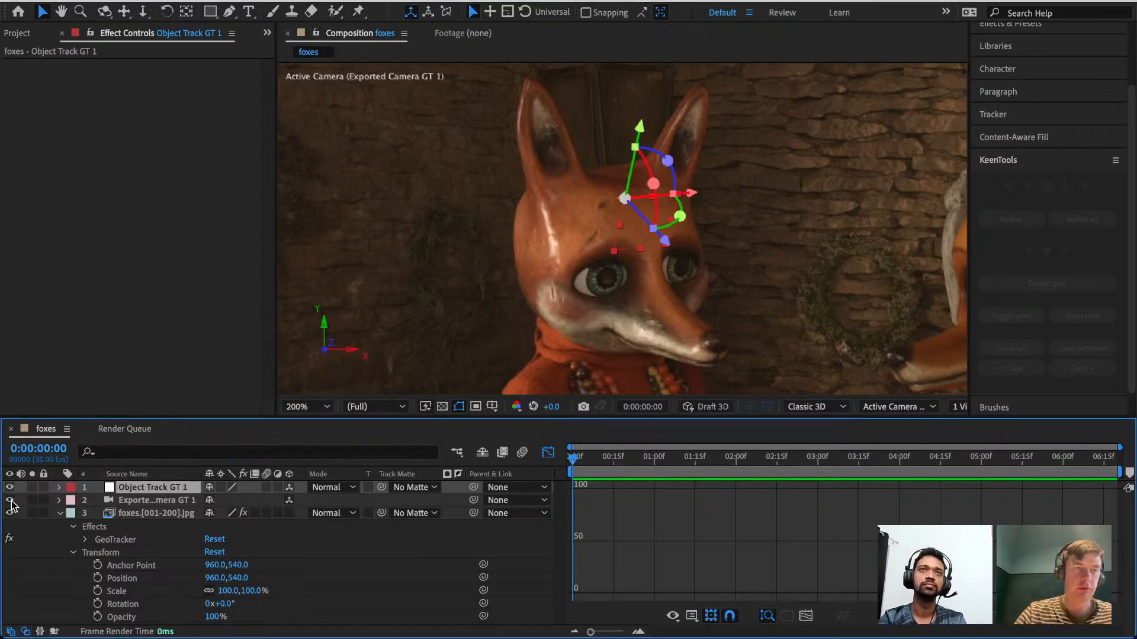
pyautogui.scroll(-2, 632, 276)
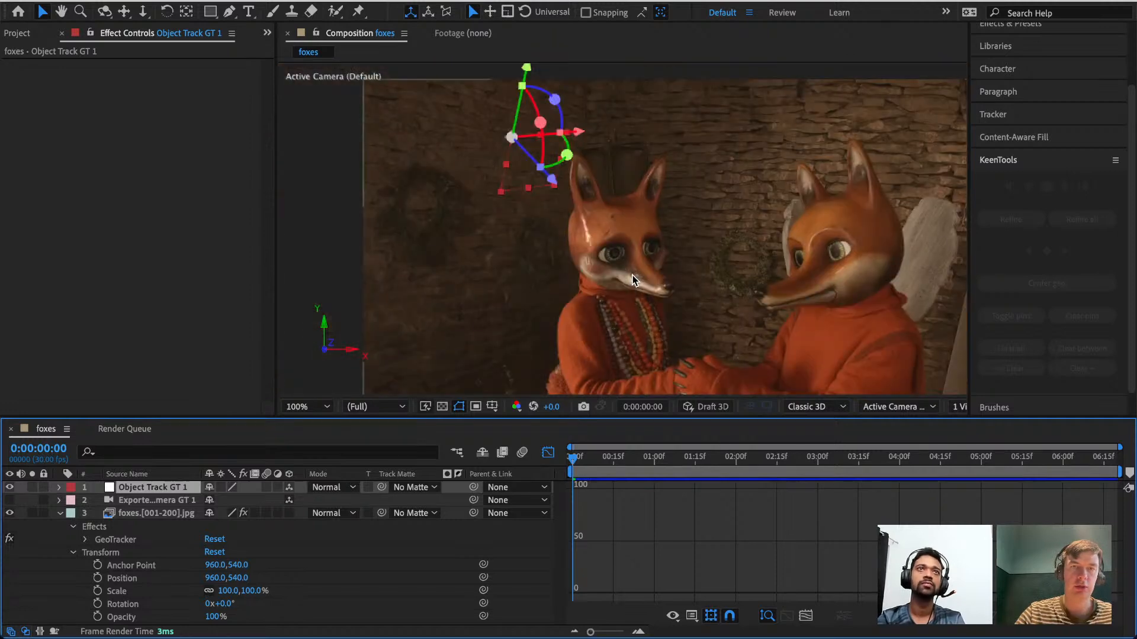
pyautogui.moveTo(583, 451); pyautogui.dragTo(723, 461)
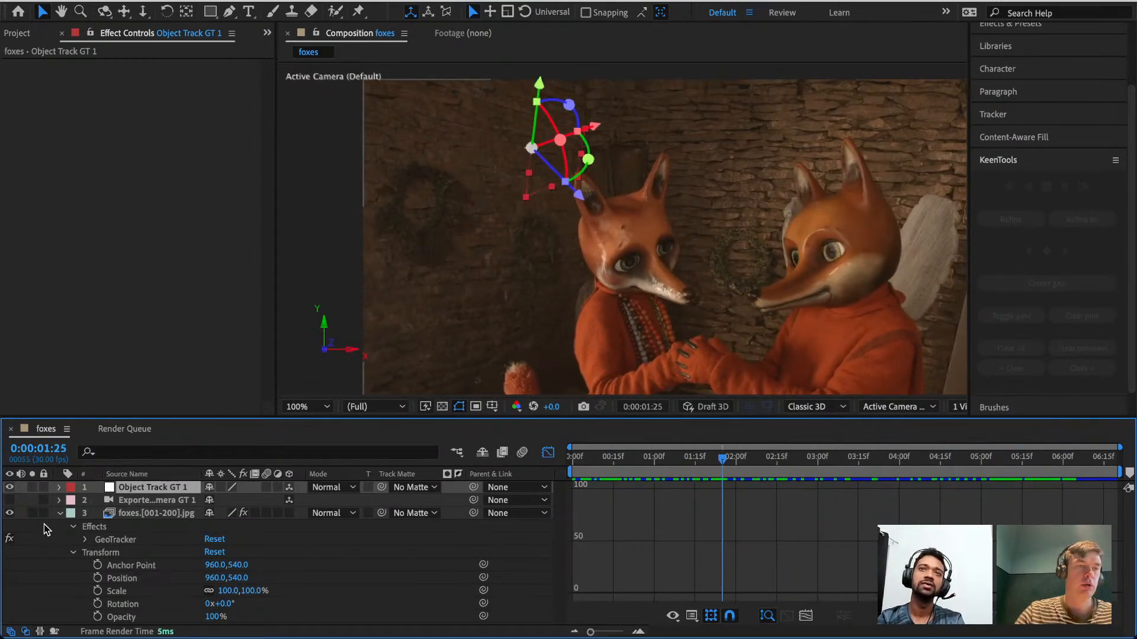
pyautogui.click(10, 500)
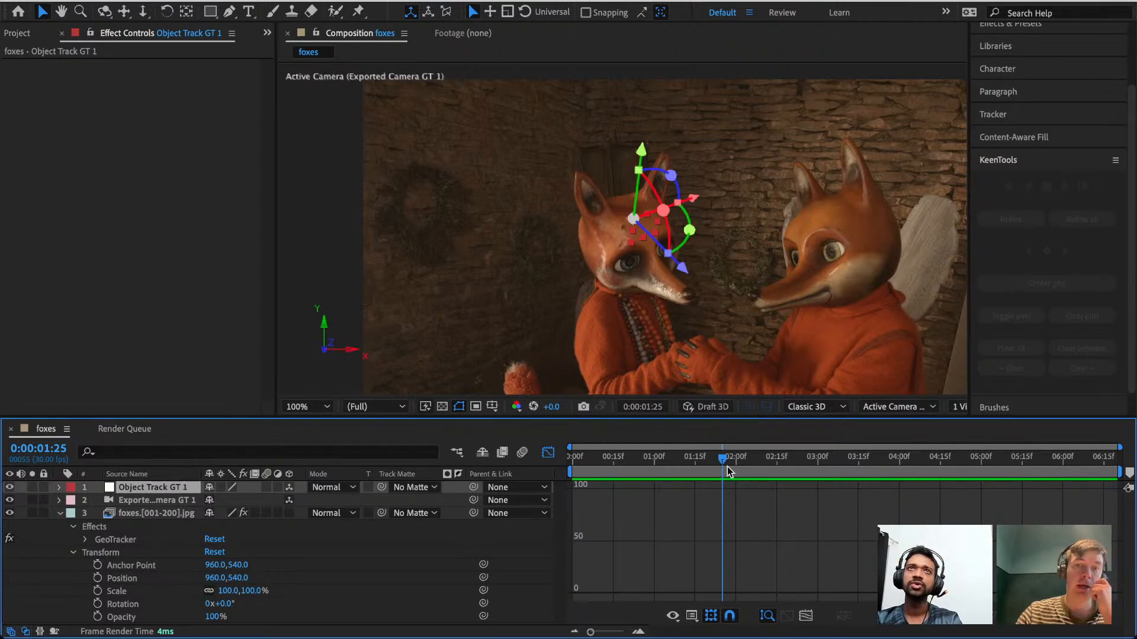
# Export a linked 3D surface point null with Normal orientation on the side of the fox's head at 0:00:03:13.
pyautogui.moveTo(723, 464); pyautogui.dragTo(990, 460)
pyautogui.moveTo(991, 415); pyautogui.dragTo(853, 431)
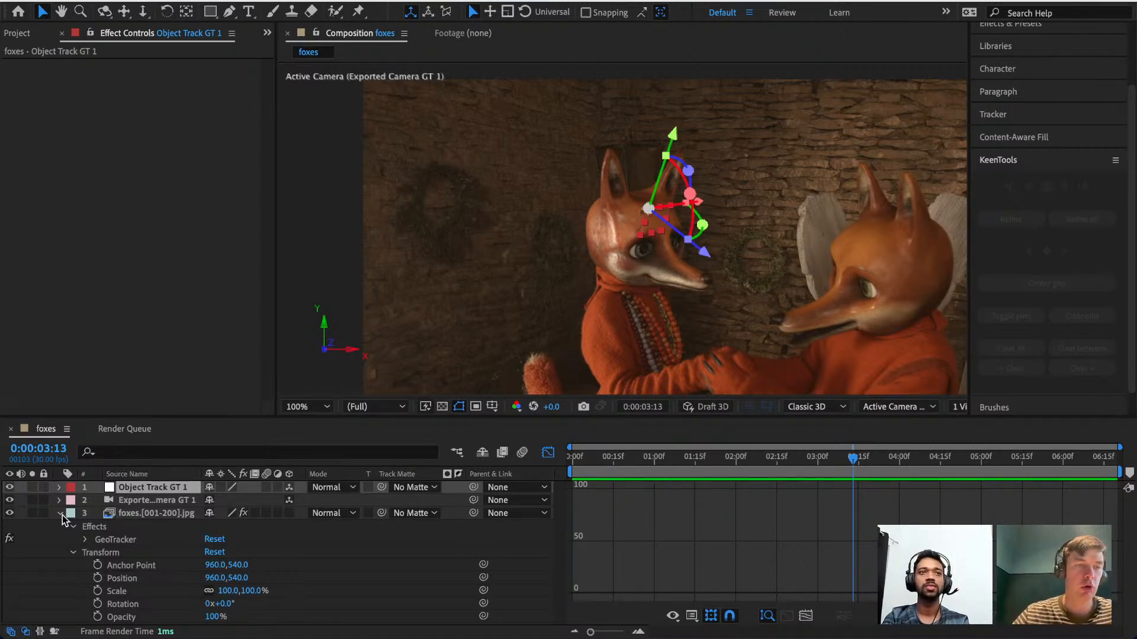
pyautogui.click(157, 513)
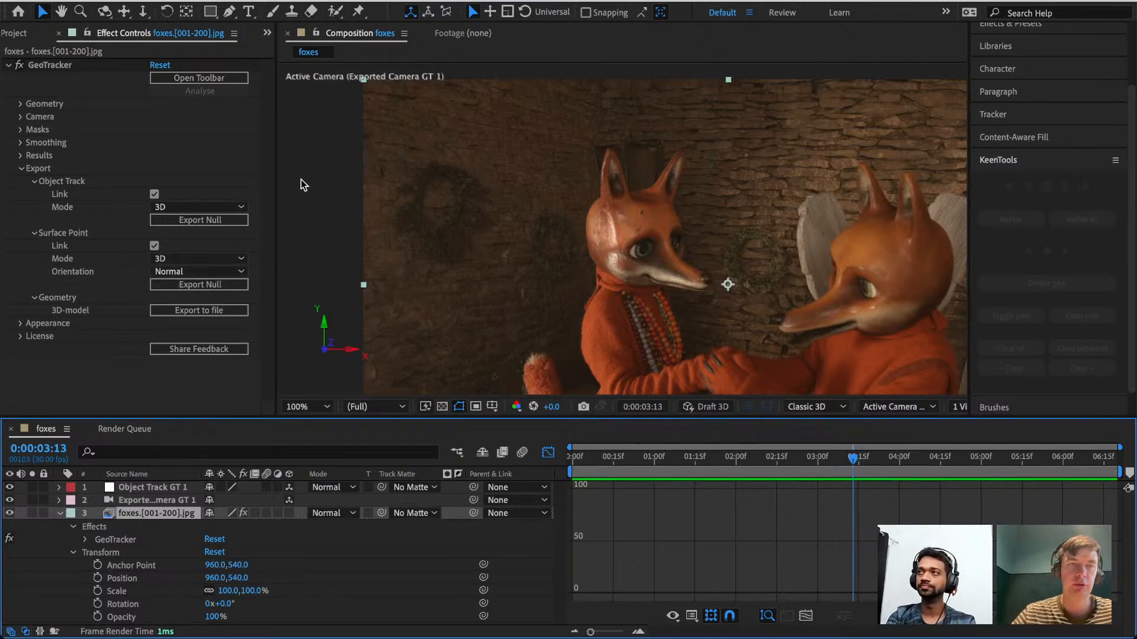
pyautogui.click(196, 286)
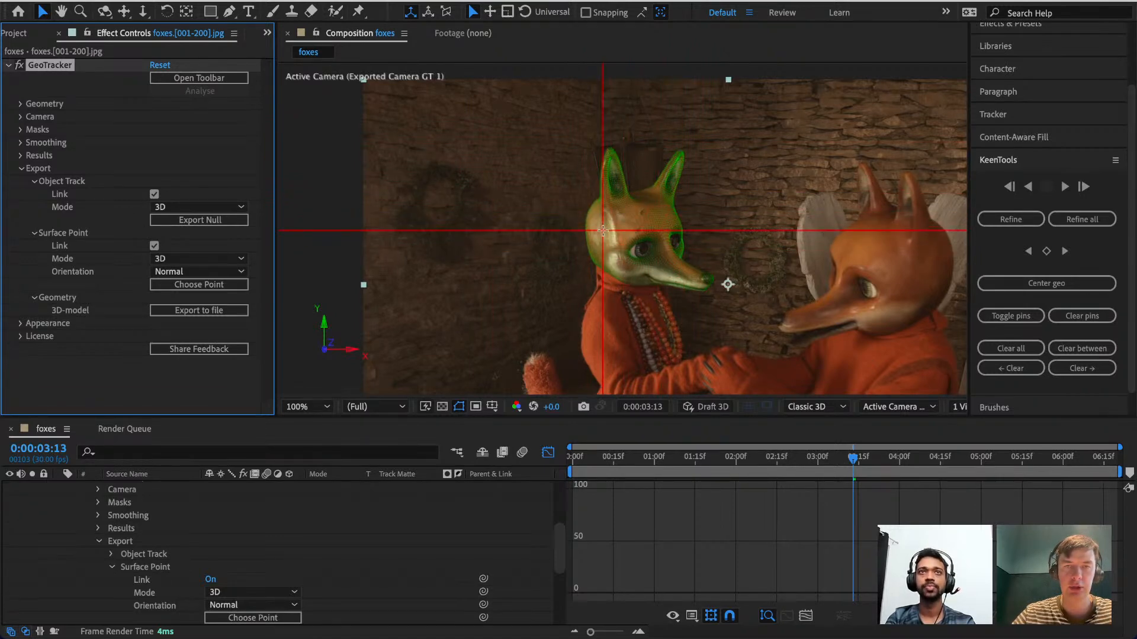
pyautogui.click(601, 230)
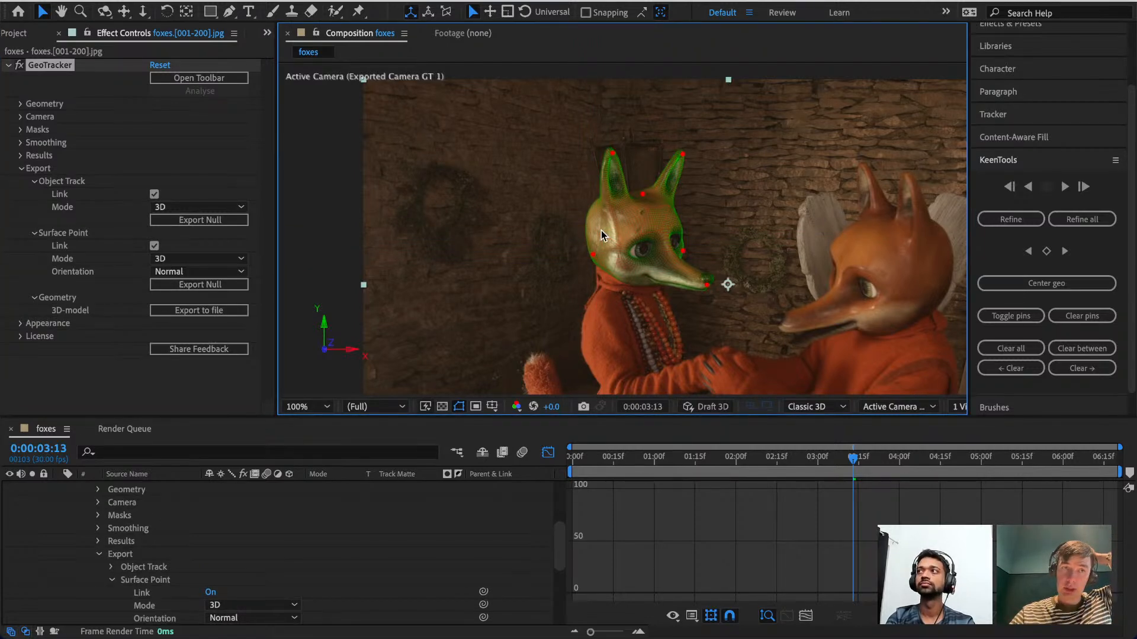
# Select the surface point null and scrub back to 0:00:00:00 to check that it follows the fox's head.
pyautogui.scroll(4, 165, 501)
pyautogui.click(164, 493)
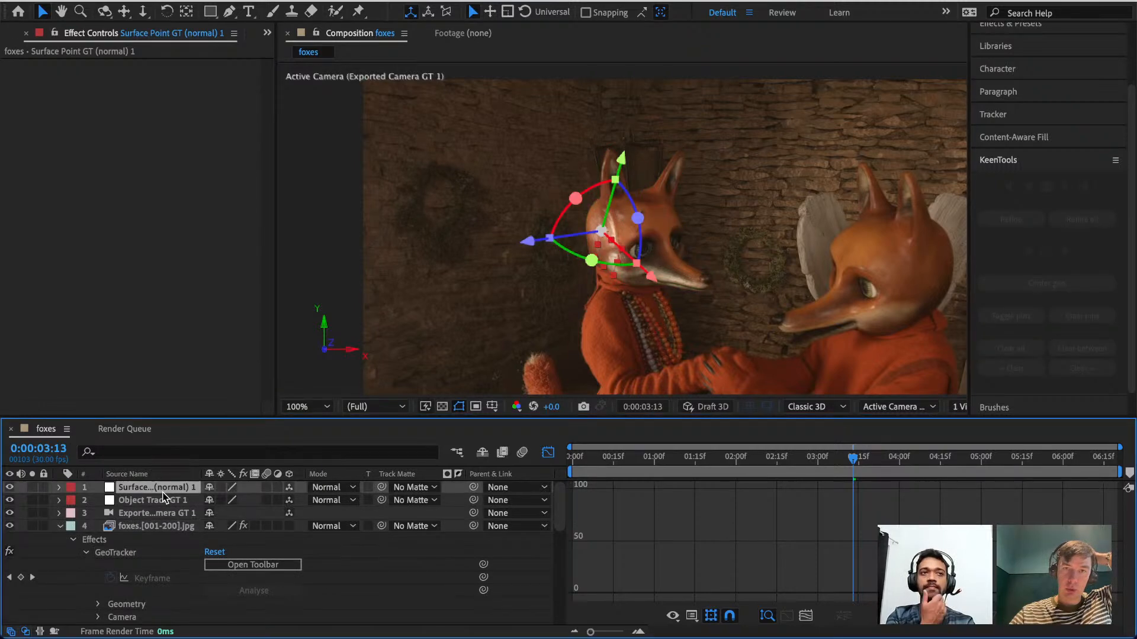
pyautogui.moveTo(851, 462); pyautogui.dragTo(553, 456)
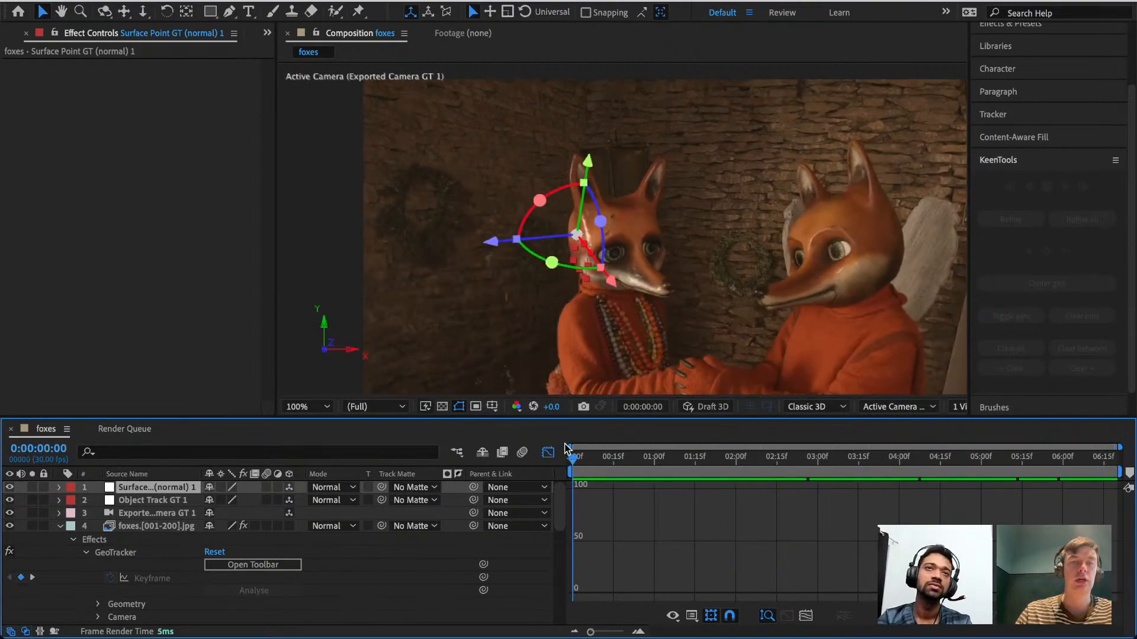
pyautogui.click(455, 293)
# Switch to Chrome and search Google Images for "scratch" in a new tab.
pyautogui.press('super+Tab')
pyautogui.press('super+Tab')
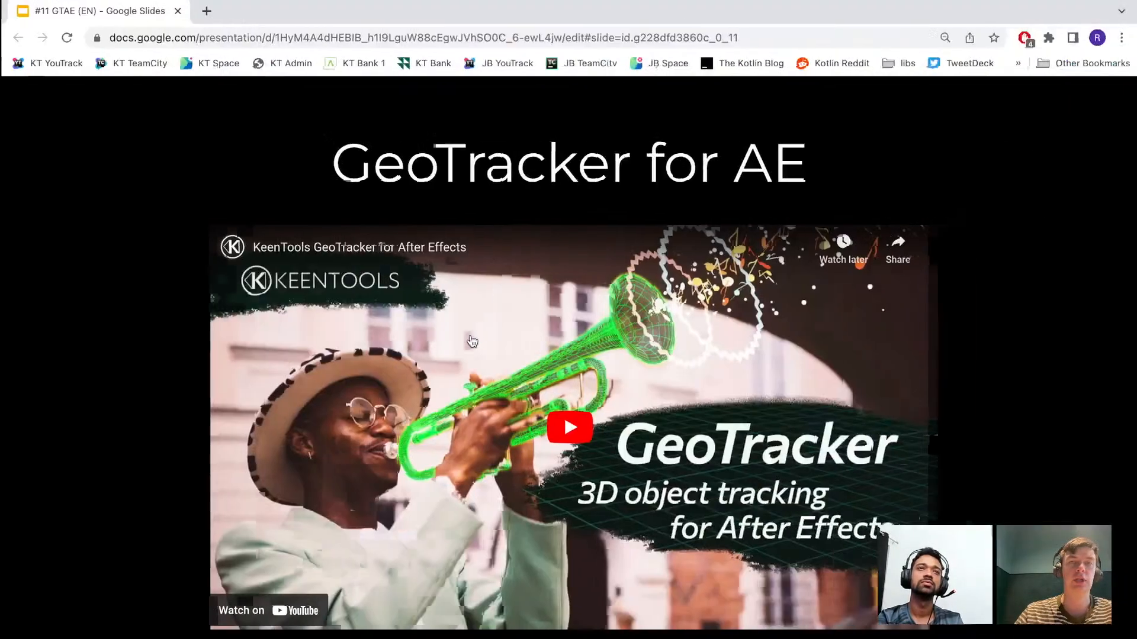
pyautogui.click(205, 11)
pyautogui.write('s')
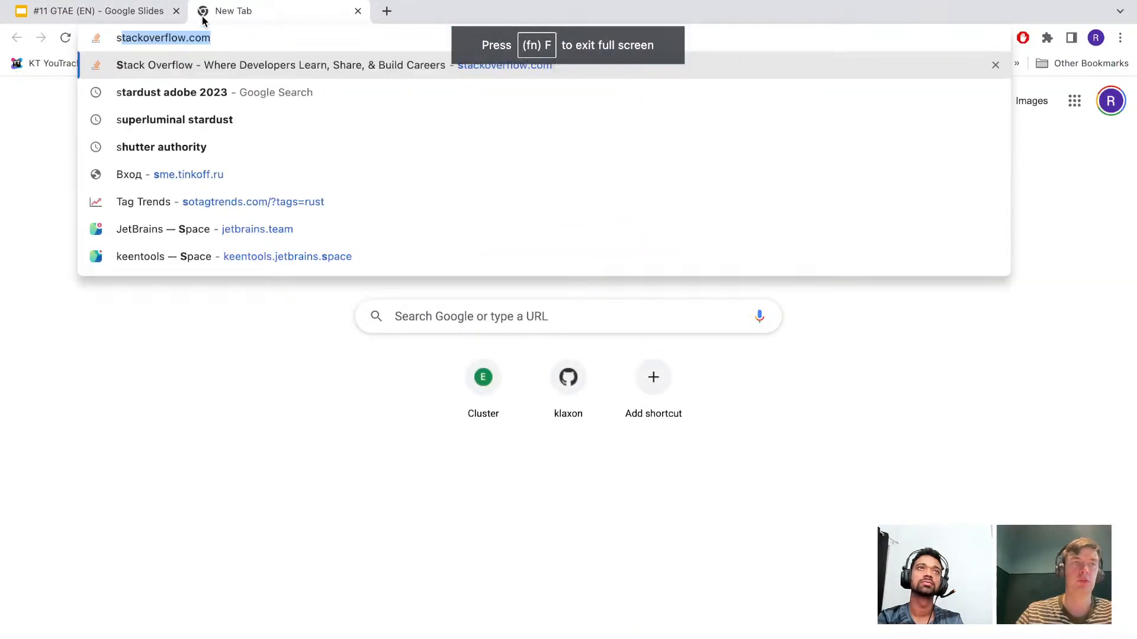
pyautogui.write('cratch')
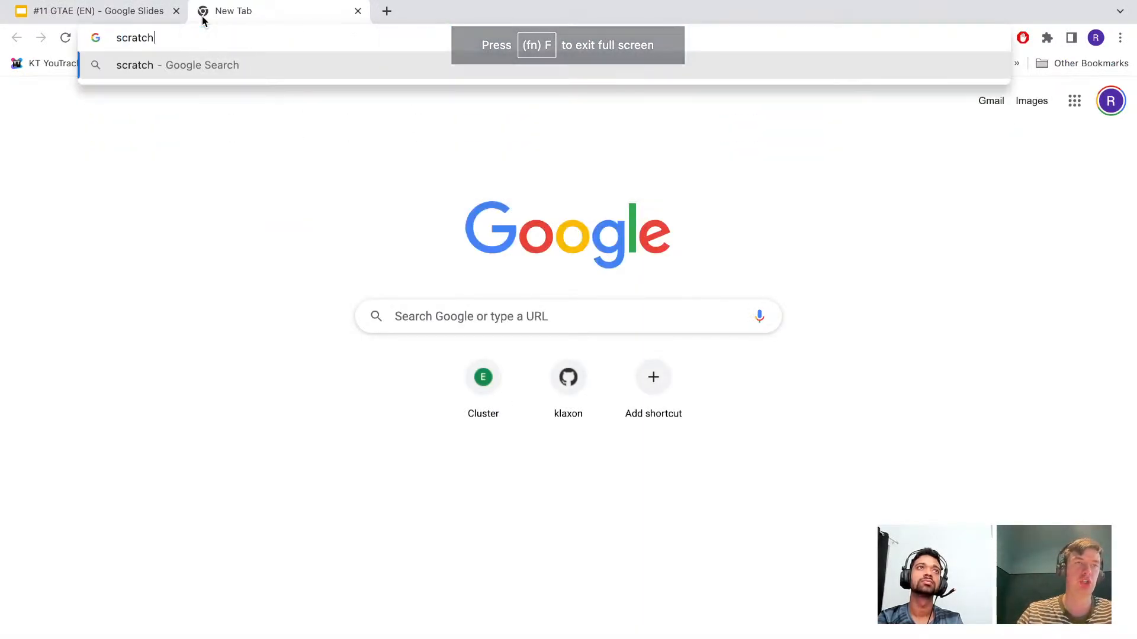
pyautogui.press('Return')
pyautogui.click(225, 159)
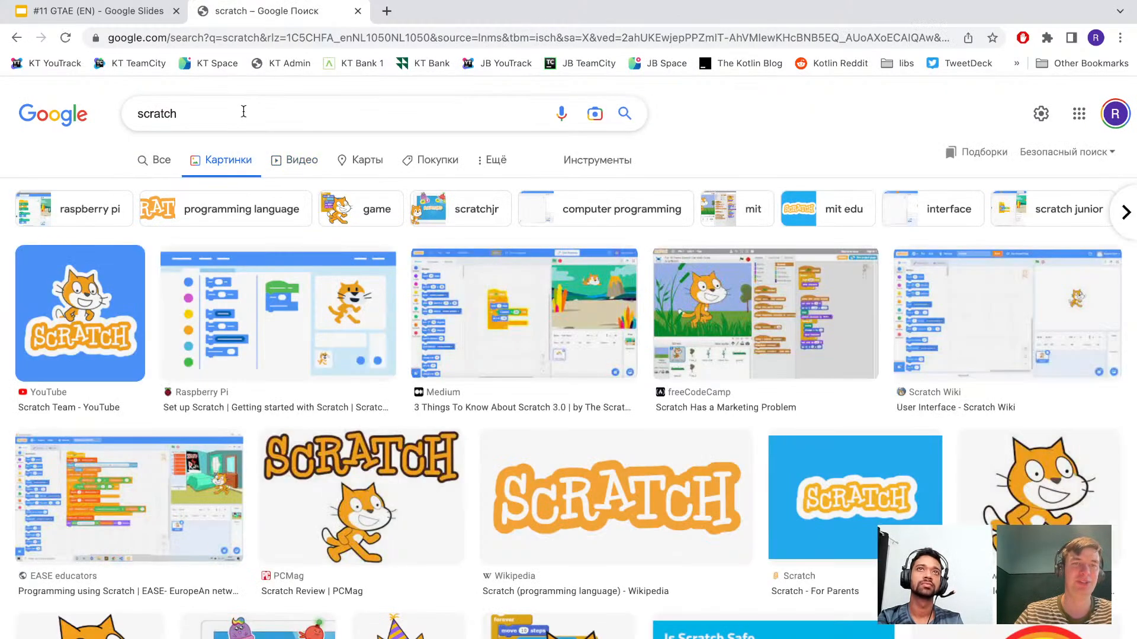
# Replace the image search term with "scar" and run the search.
pyautogui.click(244, 112)
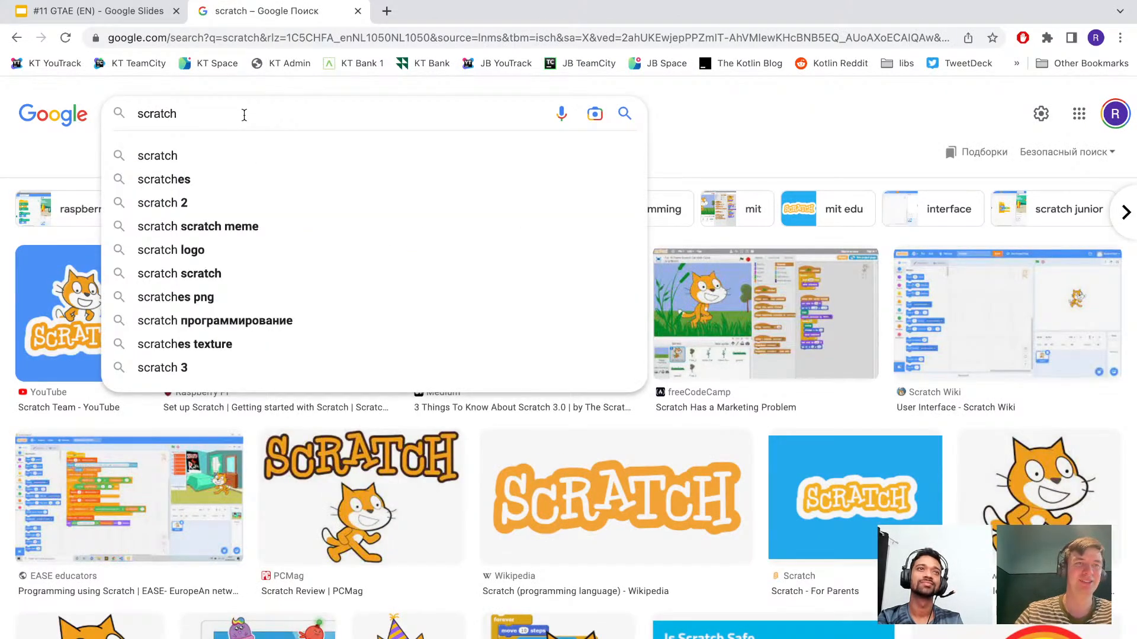
pyautogui.write('on')
pyautogui.press('BackSpace')
pyautogui.press('BackSpace')
pyautogui.press('BackSpace')
pyautogui.press('BackSpace')
pyautogui.press('BackSpace')
pyautogui.press('BackSpace')
pyautogui.press('BackSpace')
pyautogui.press('BackSpace')
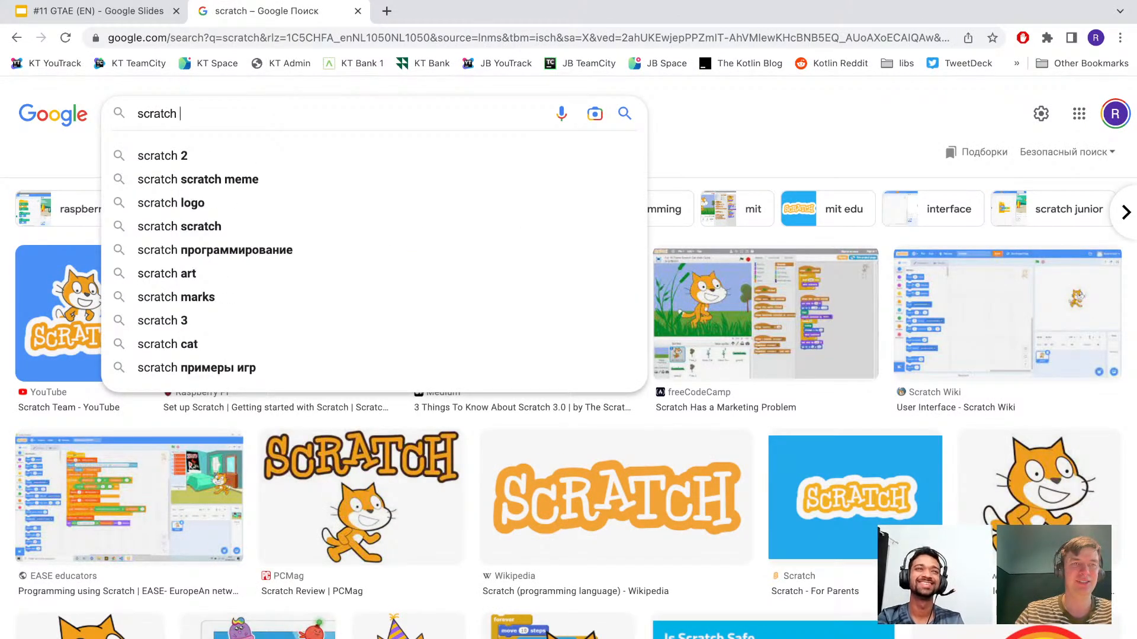
pyautogui.write('aer')
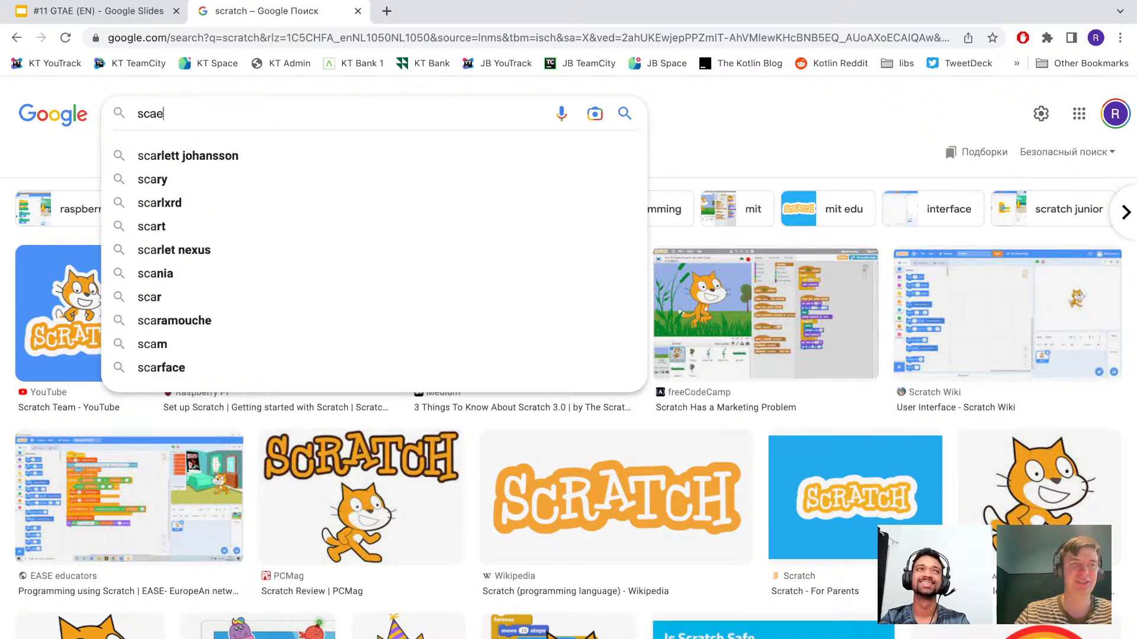
pyautogui.press('BackSpace')
pyautogui.press('BackSpace')
pyautogui.write('r')
pyautogui.press('Return')
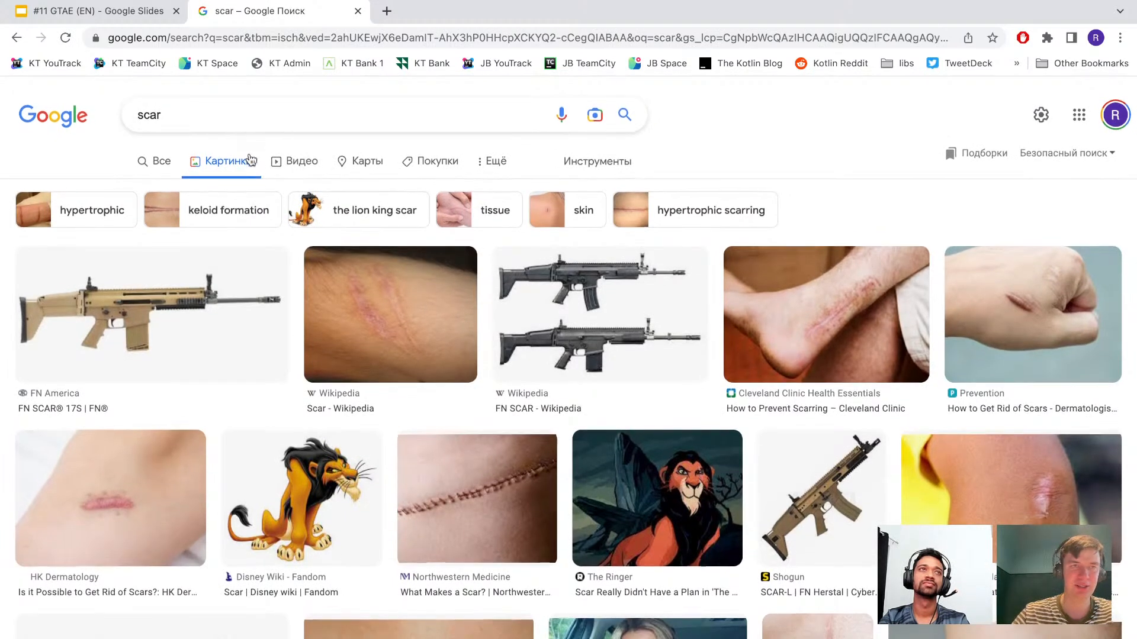
# Refine the image search to "scar png" and preview PNGWing's red claw scratches and dark forked scar.
pyautogui.click(244, 110)
pyautogui.write('png')
pyautogui.press('Return')
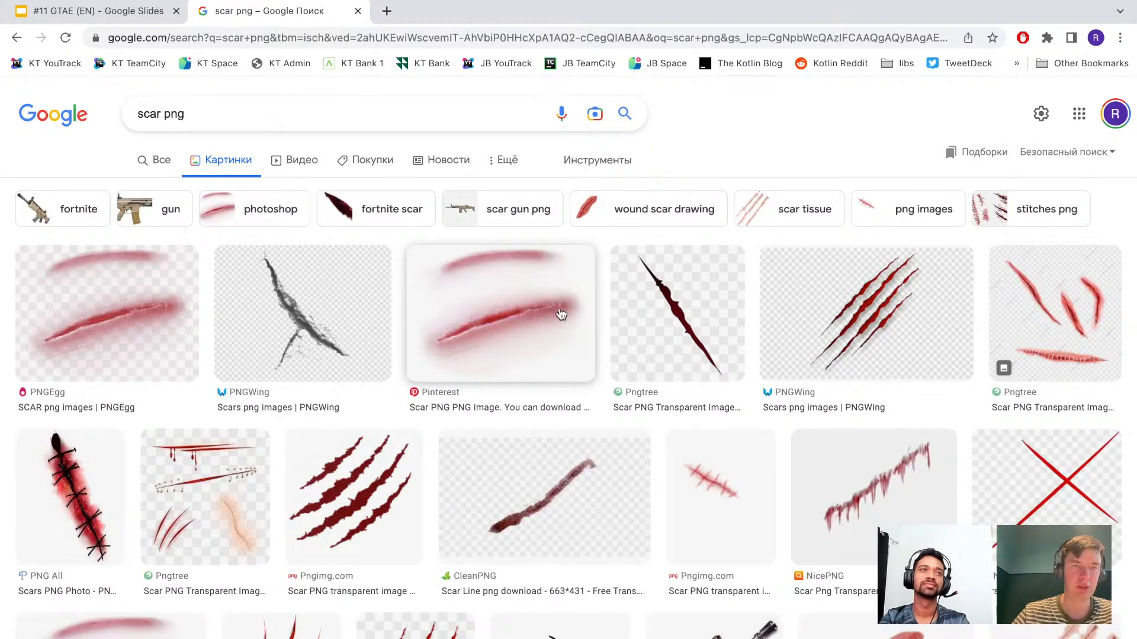
pyautogui.scroll(-1, 553, 459)
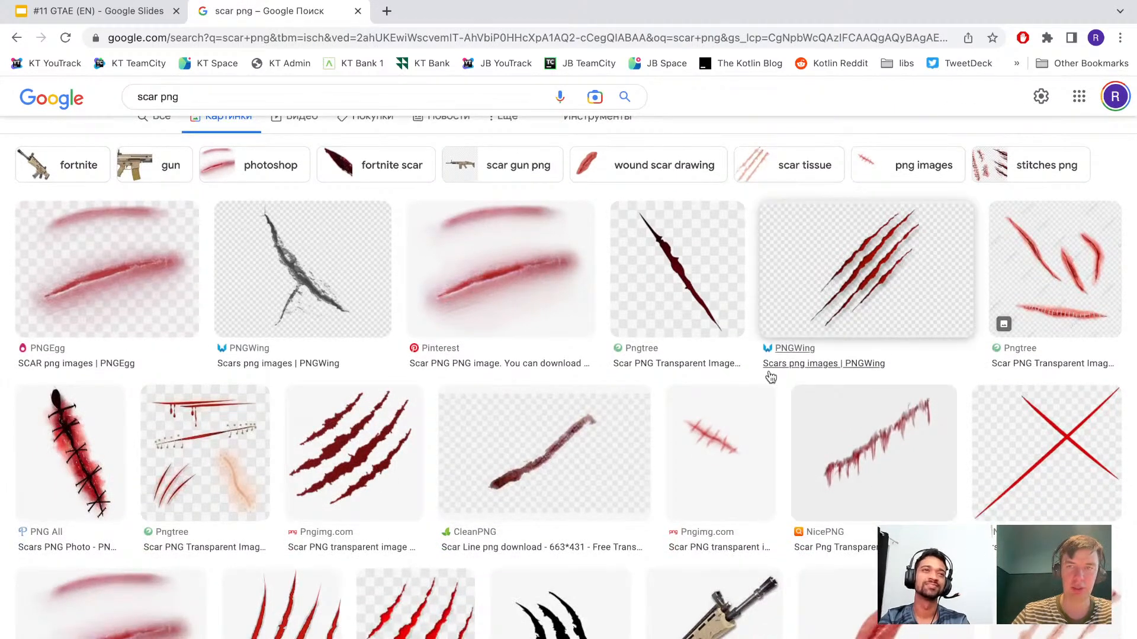
pyautogui.click(851, 295)
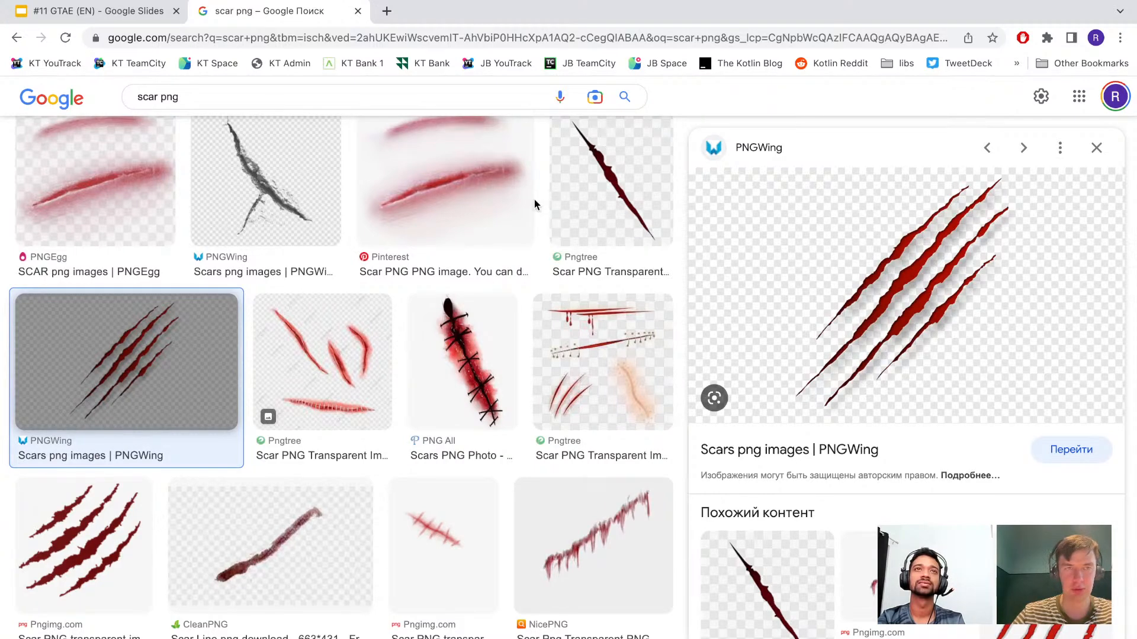
pyautogui.click(244, 210)
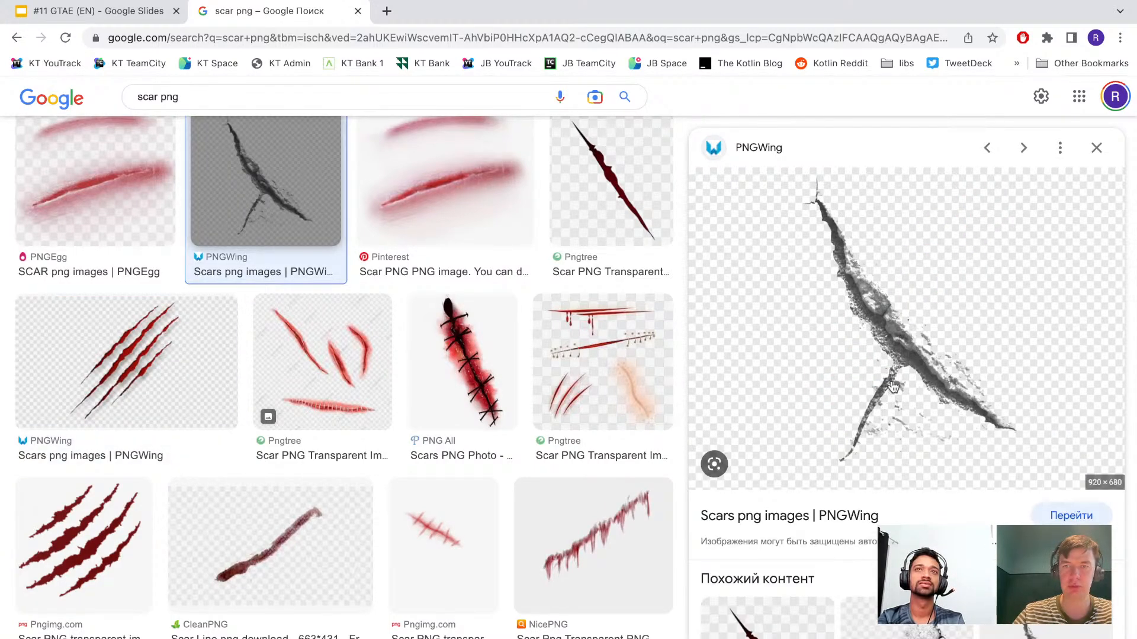
# Open the dark forked scar's page on PNGWing and request its 65.25KB PNG download.
pyautogui.click(1070, 515)
pyautogui.click(1018, 379)
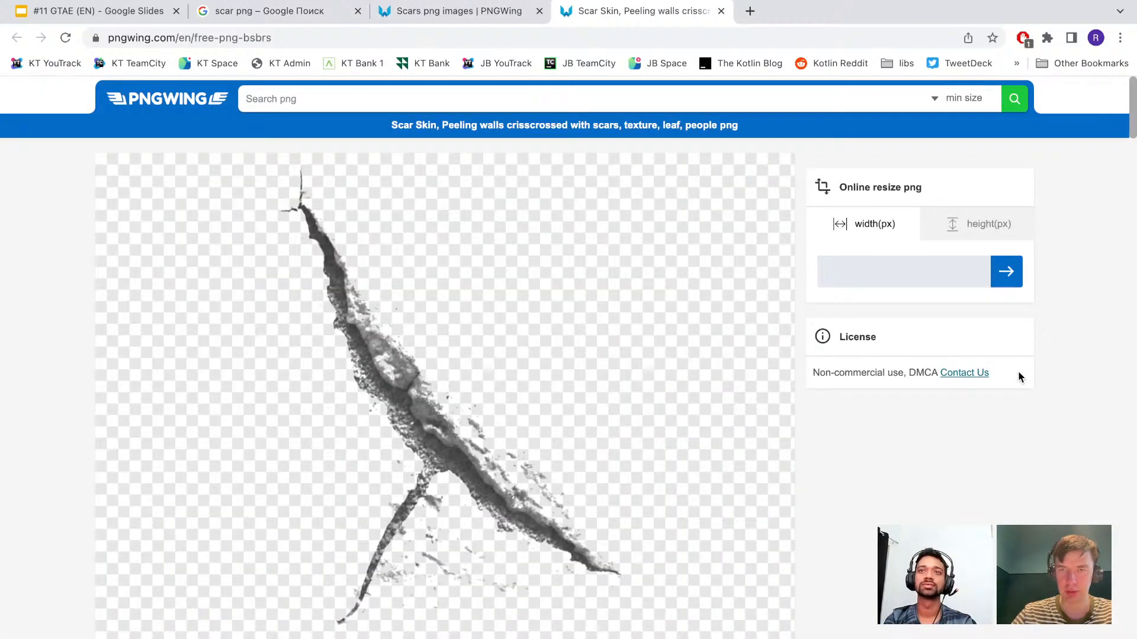
pyautogui.scroll(-5, 701, 385)
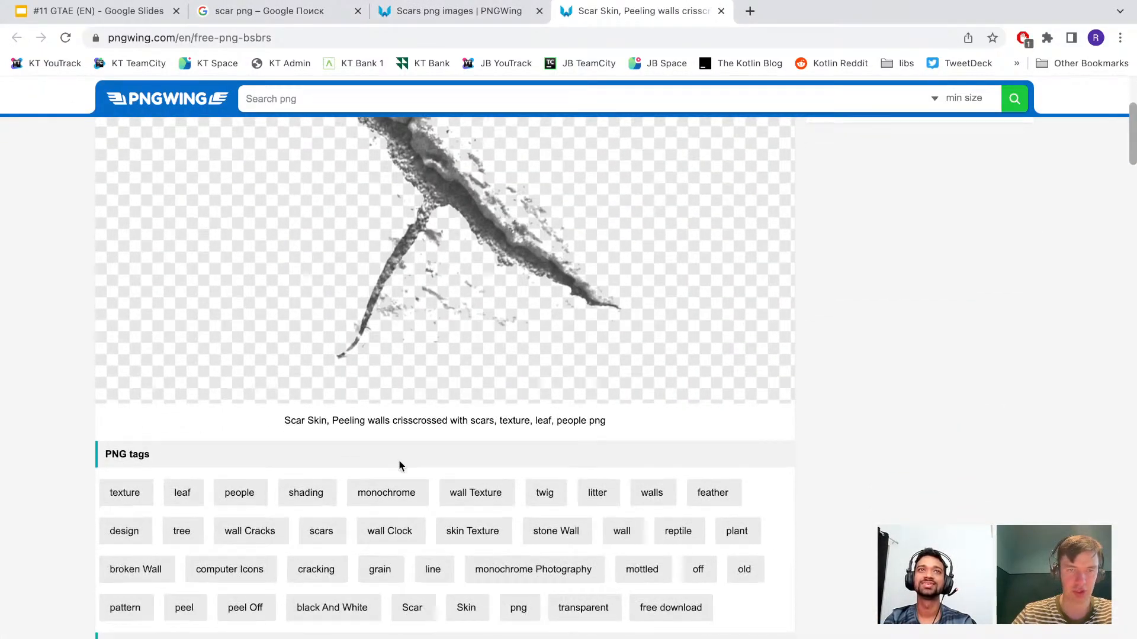
pyautogui.scroll(-5, 399, 466)
pyautogui.scroll(10, 400, 466)
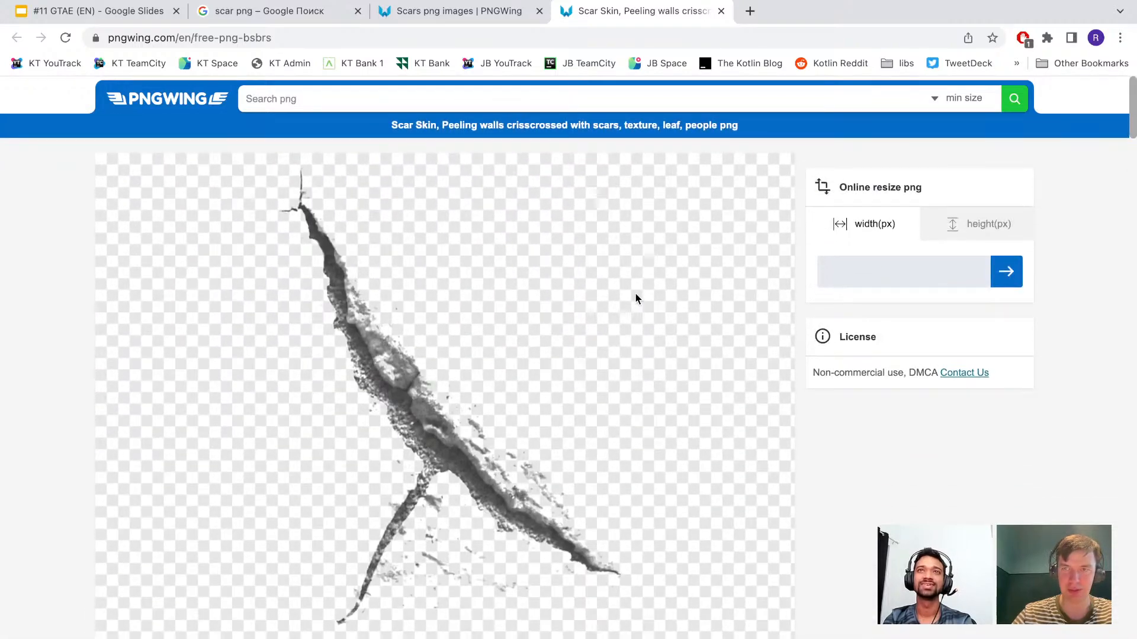
pyautogui.scroll(-10, 499, 454)
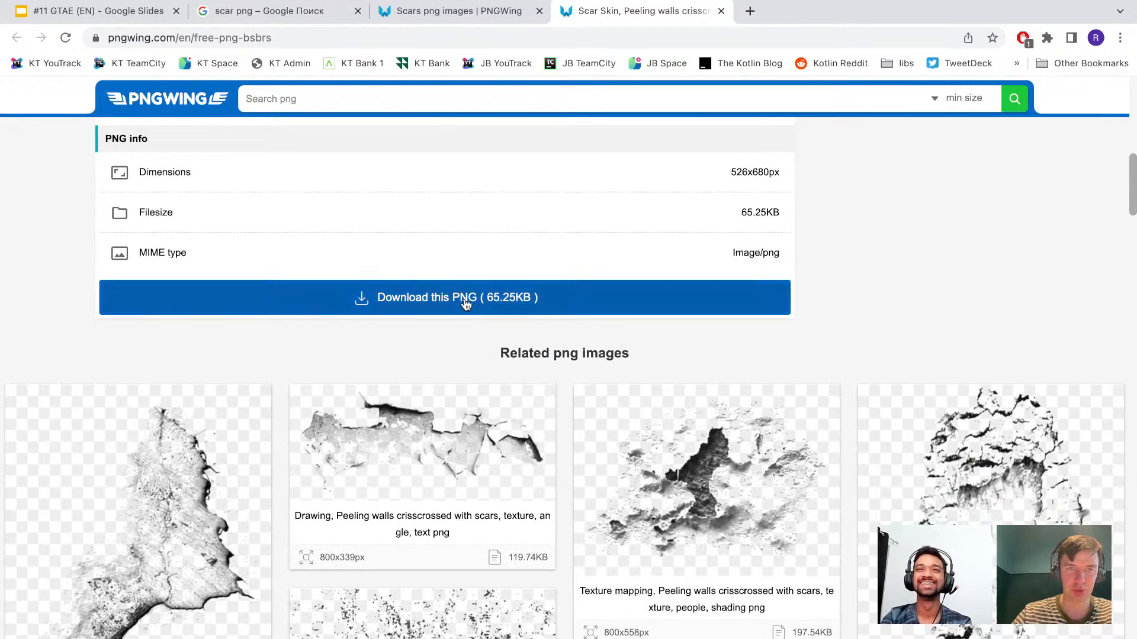
pyautogui.click(464, 299)
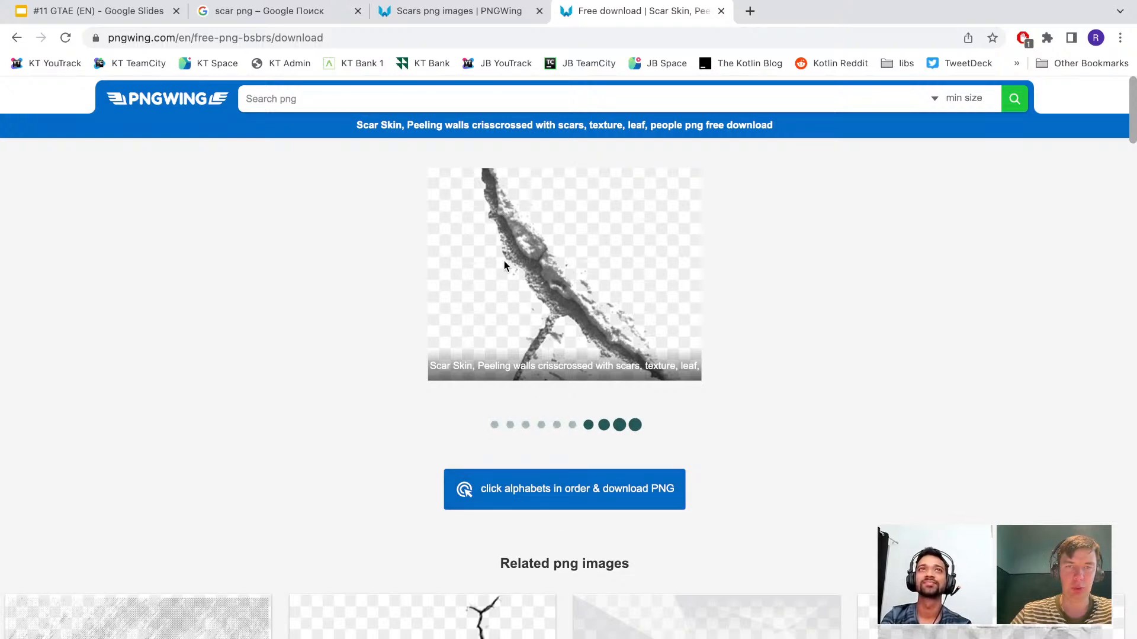
# Start the PNG download and solve the captcha by picking its characters in the requested order.
pyautogui.click(548, 500)
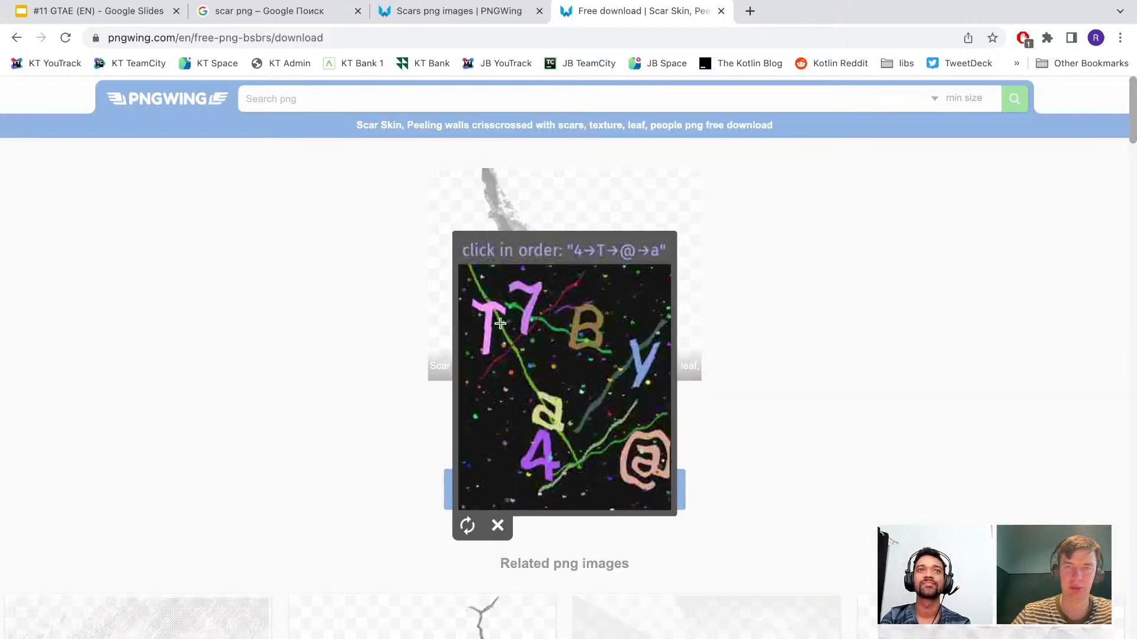
pyautogui.click(543, 456)
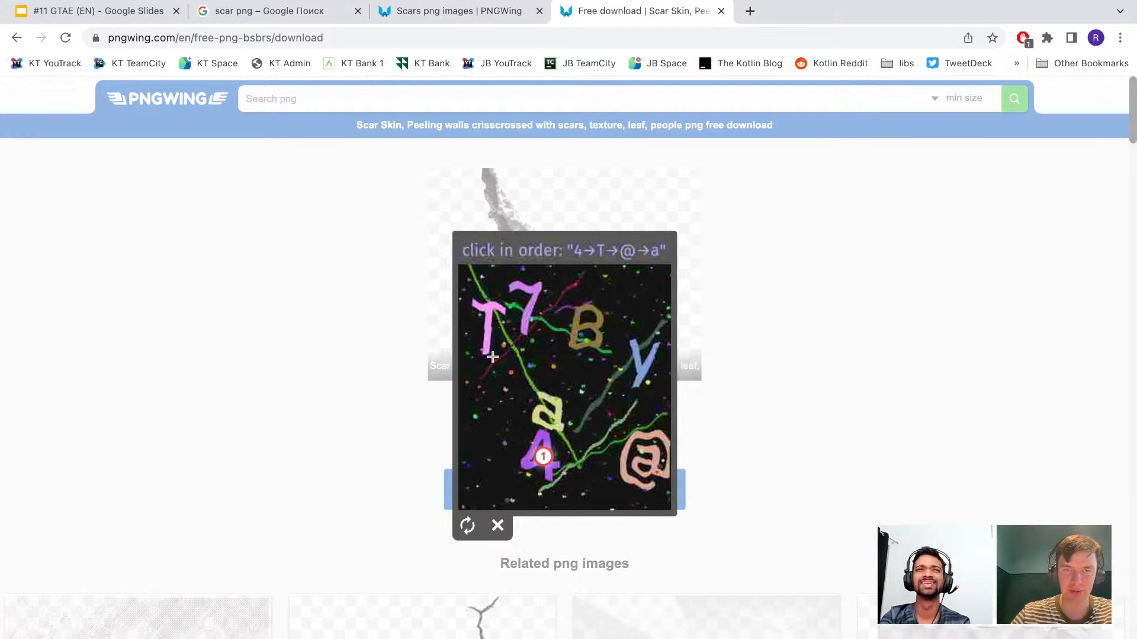
pyautogui.click(487, 332)
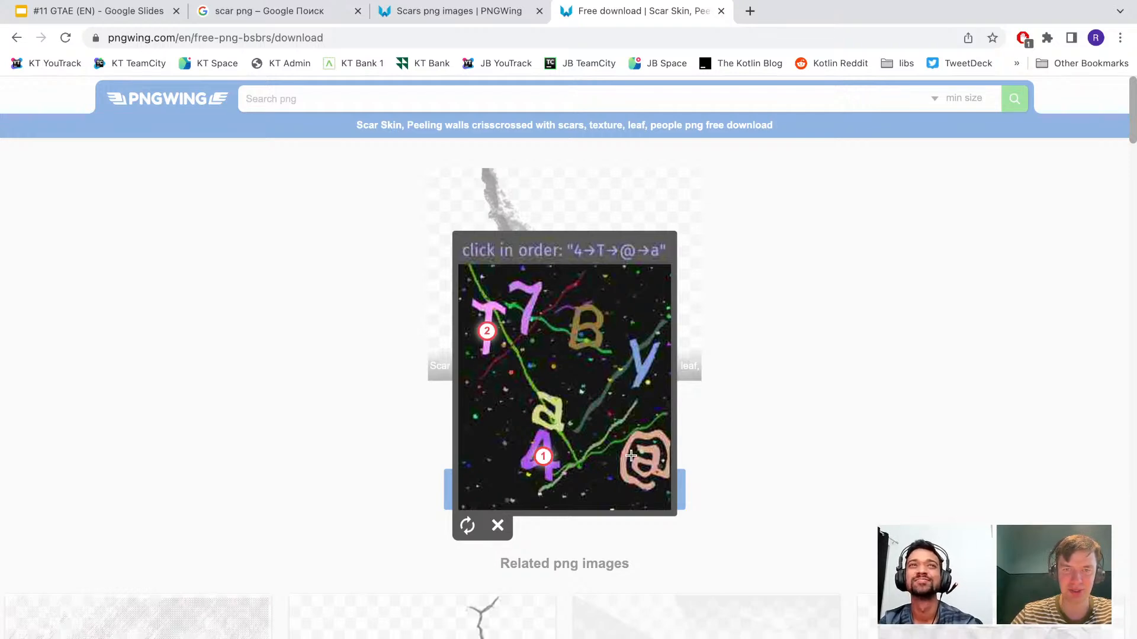
pyautogui.click(659, 467)
pyautogui.click(550, 410)
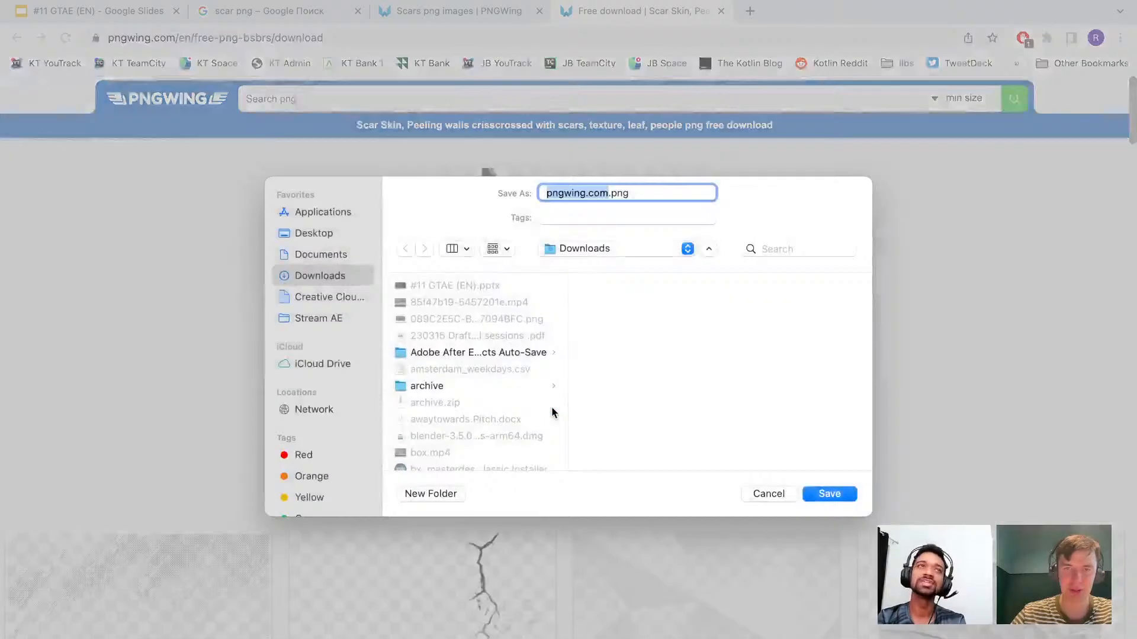
# Save the scar image as pngwing.com.png in the keentools-gt-foxes 2 folder inside Stream AE.
pyautogui.click(578, 262)
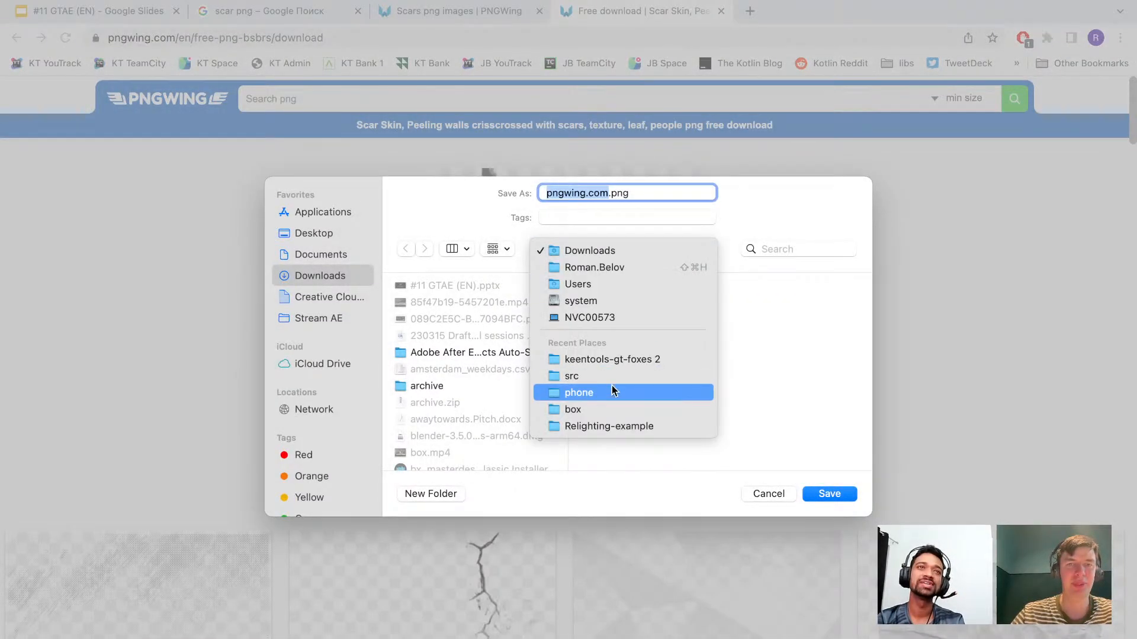
pyautogui.click(309, 319)
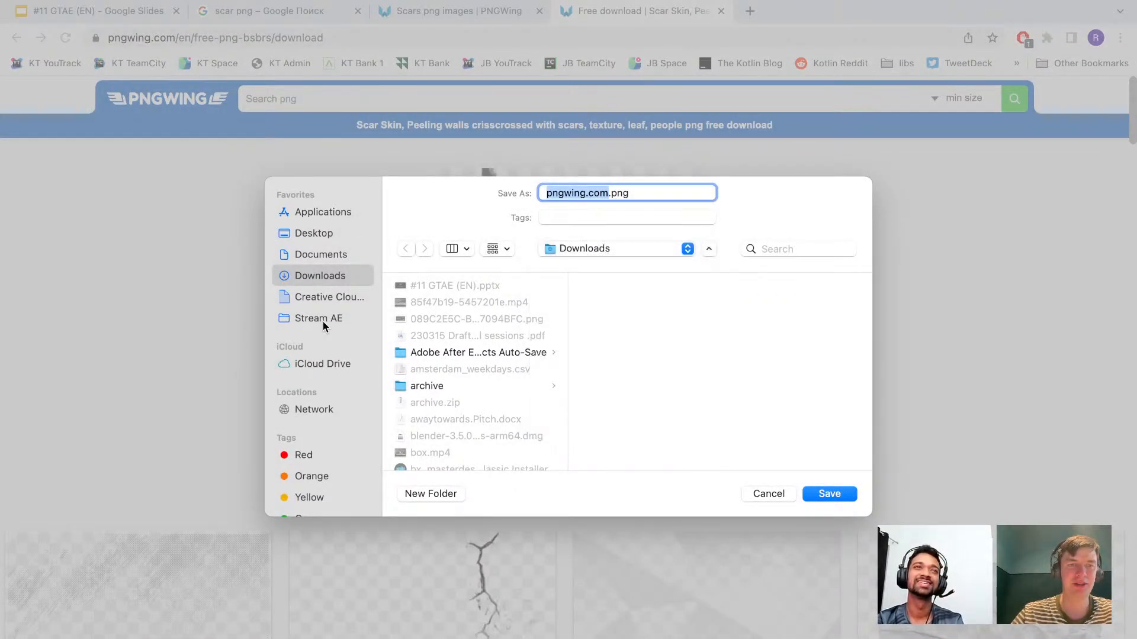
pyautogui.click(322, 320)
pyautogui.click(453, 305)
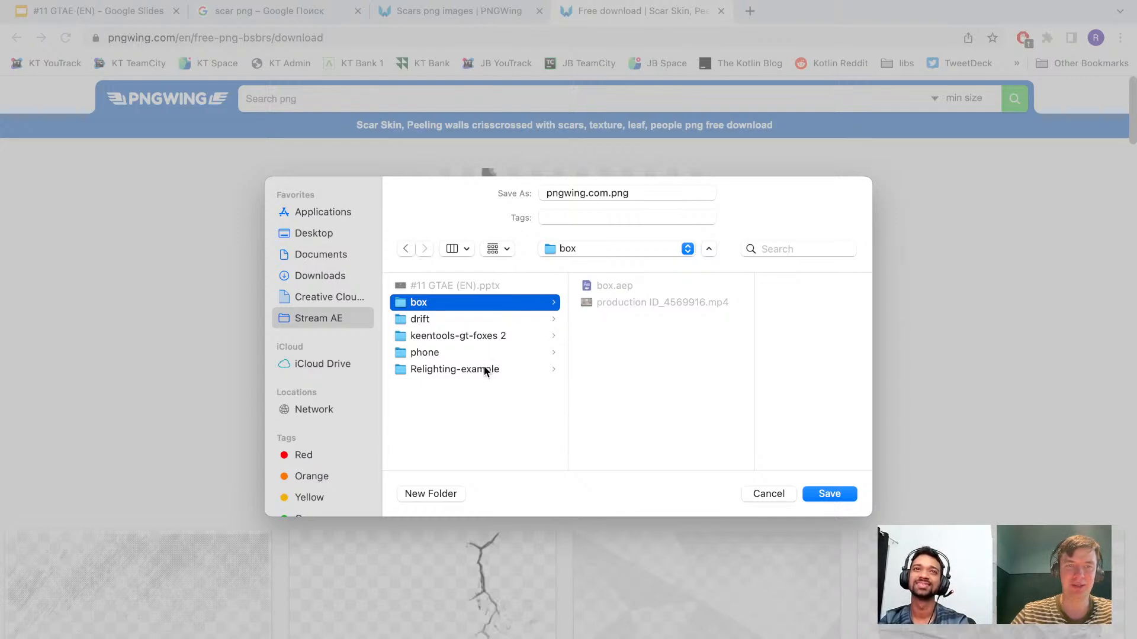
pyautogui.click(491, 337)
pyautogui.click(851, 502)
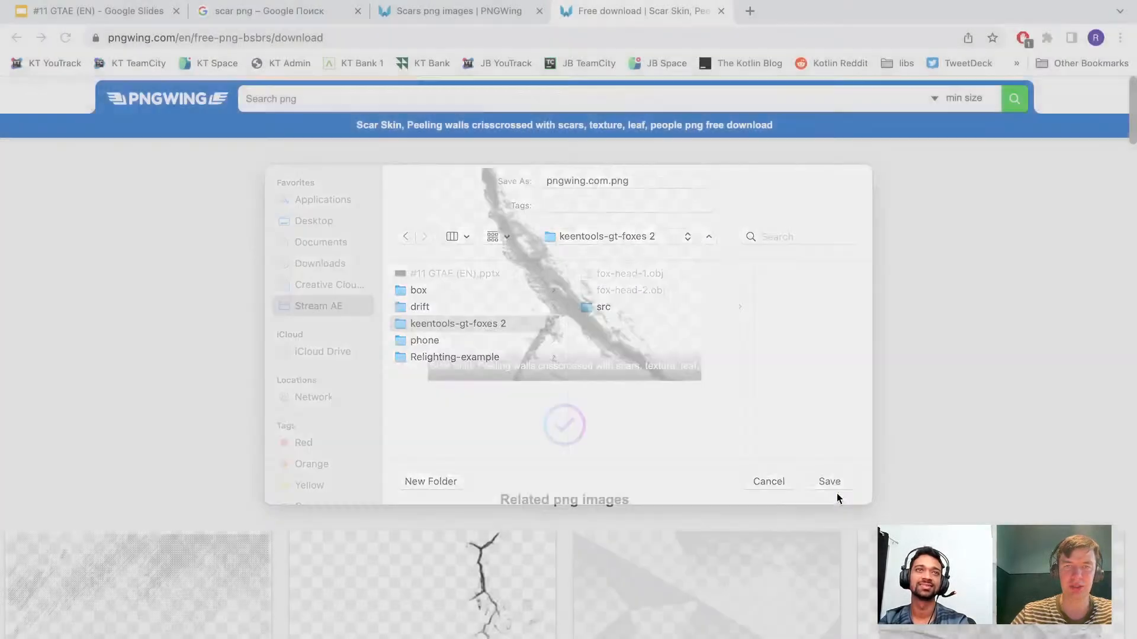
# Bring the downloaded pngwing.com.png into After Effects as the top layer of the foxes composition and make it a 3D layer.
pyautogui.press('super+Tab')
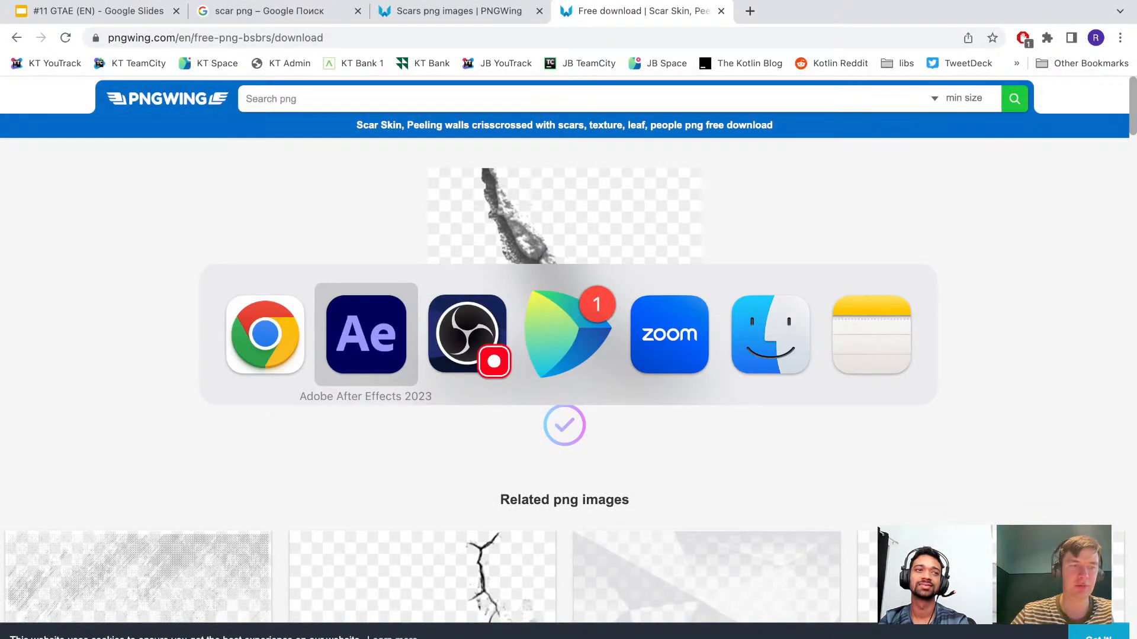
pyautogui.click(171, 638)
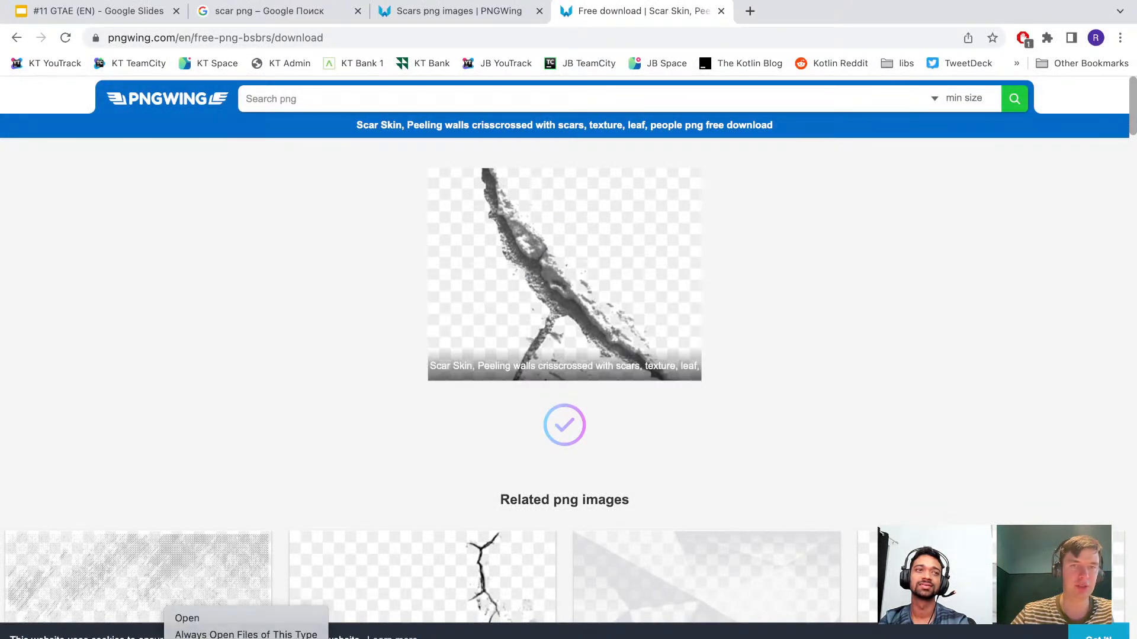
pyautogui.click(237, 638)
pyautogui.moveTo(554, 273); pyautogui.dragTo(124, 487)
pyautogui.press('super+Tab')
pyautogui.press('super+Tab')
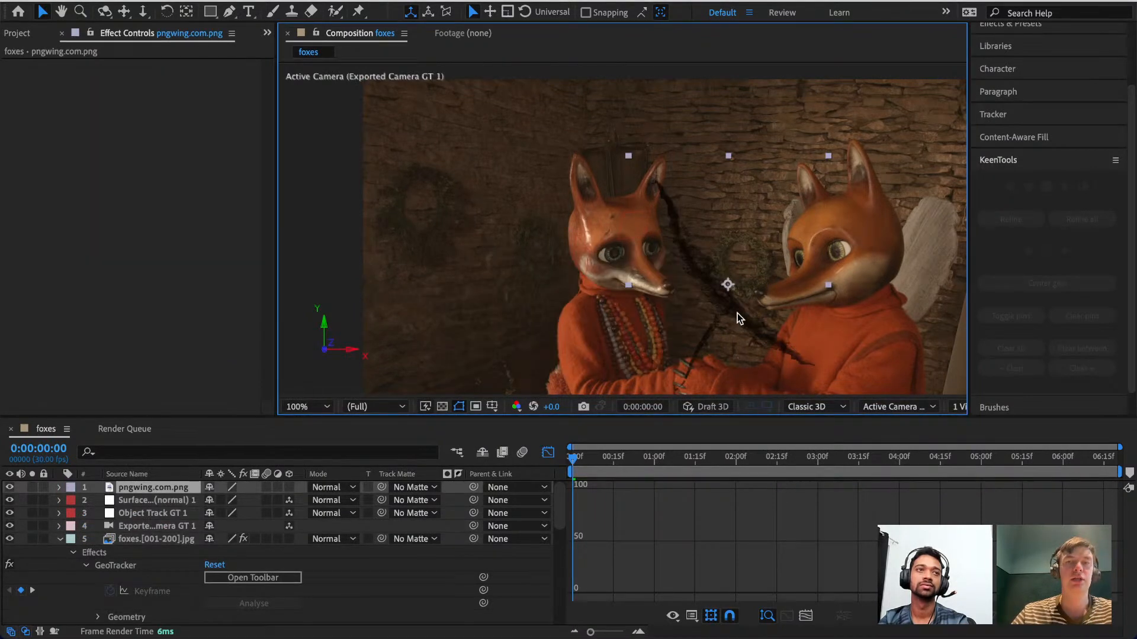
pyautogui.click(290, 488)
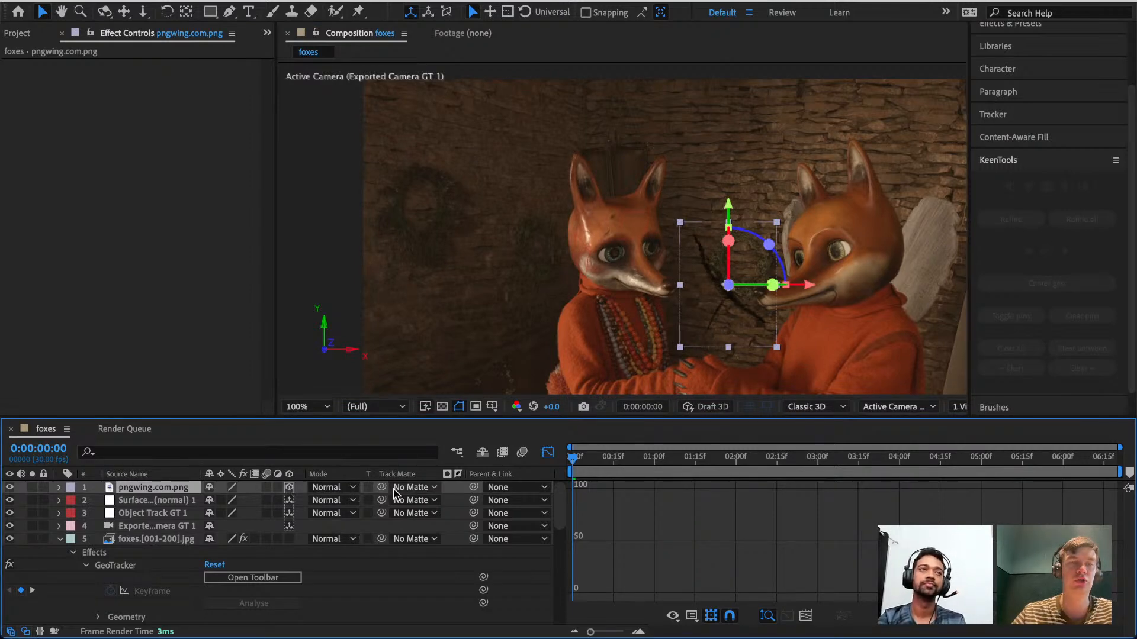
# Try Surface Point GT (normal) 1 as the scar layer's track matte, scrub the timeline, and restore No Matte.
pyautogui.moveTo(382, 489); pyautogui.dragTo(179, 503)
pyautogui.moveTo(180, 504); pyautogui.dragTo(180, 503)
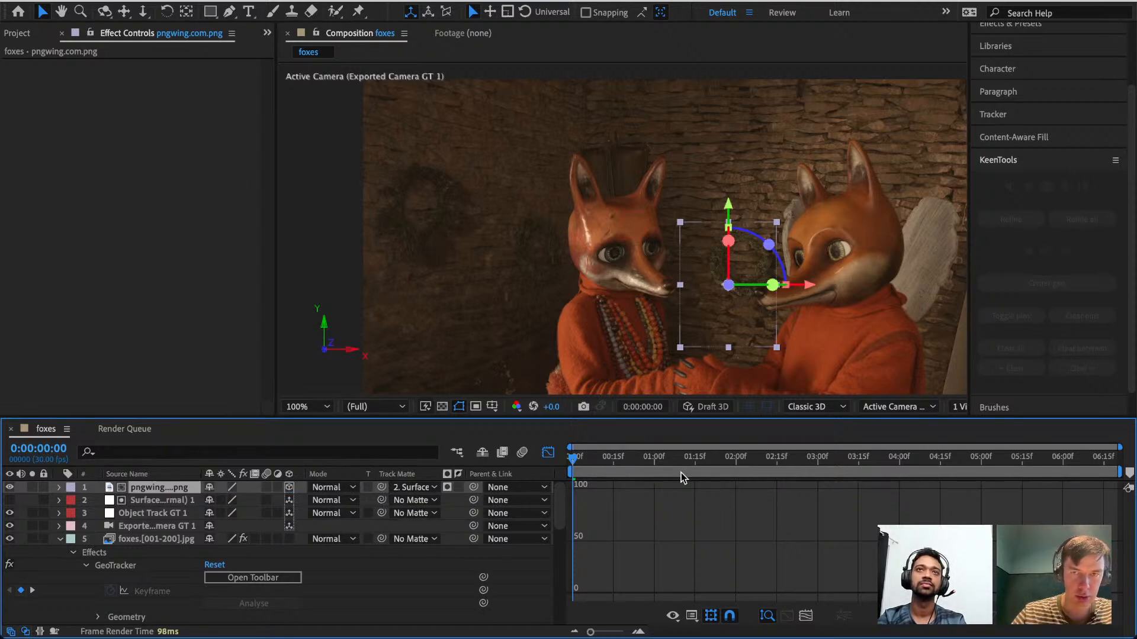
pyautogui.moveTo(589, 461); pyautogui.dragTo(691, 456)
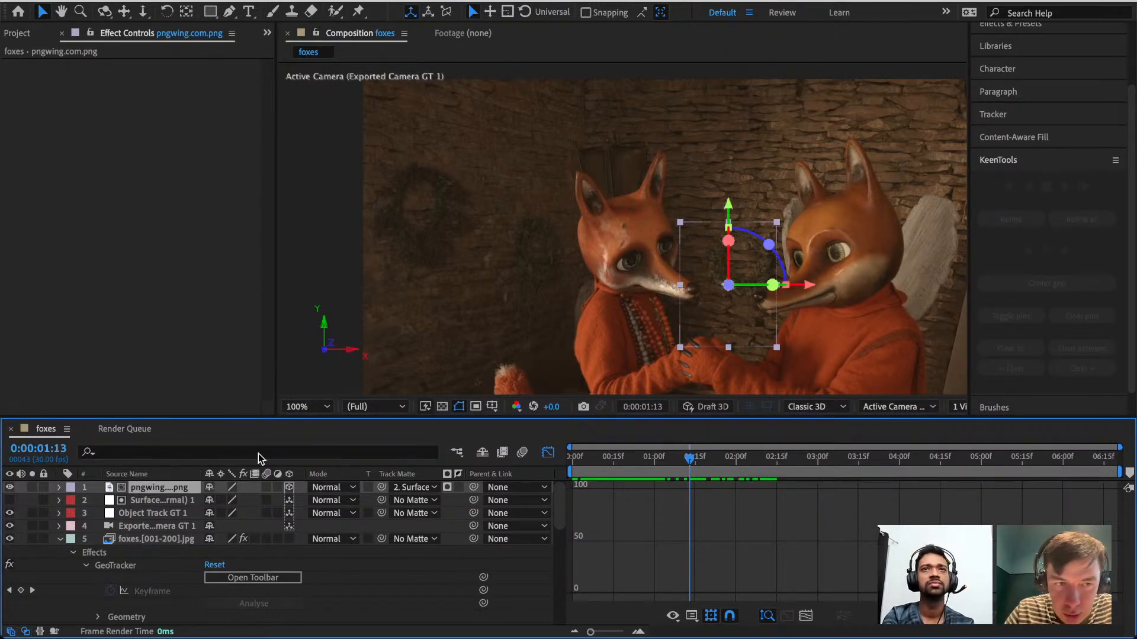
pyautogui.click(431, 488)
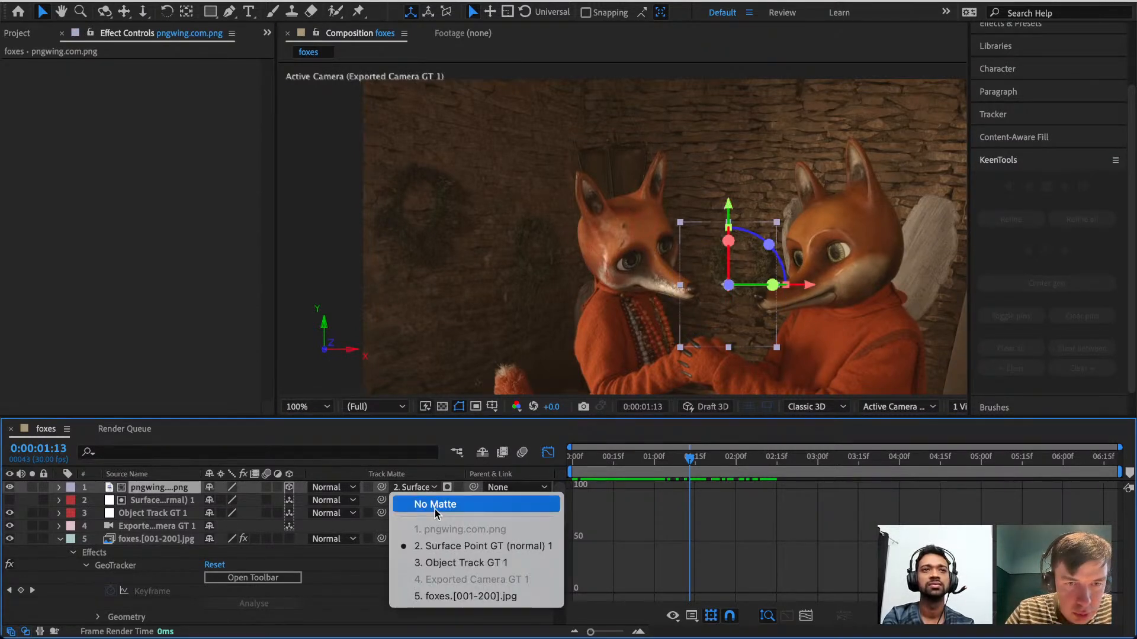
pyautogui.click(435, 512)
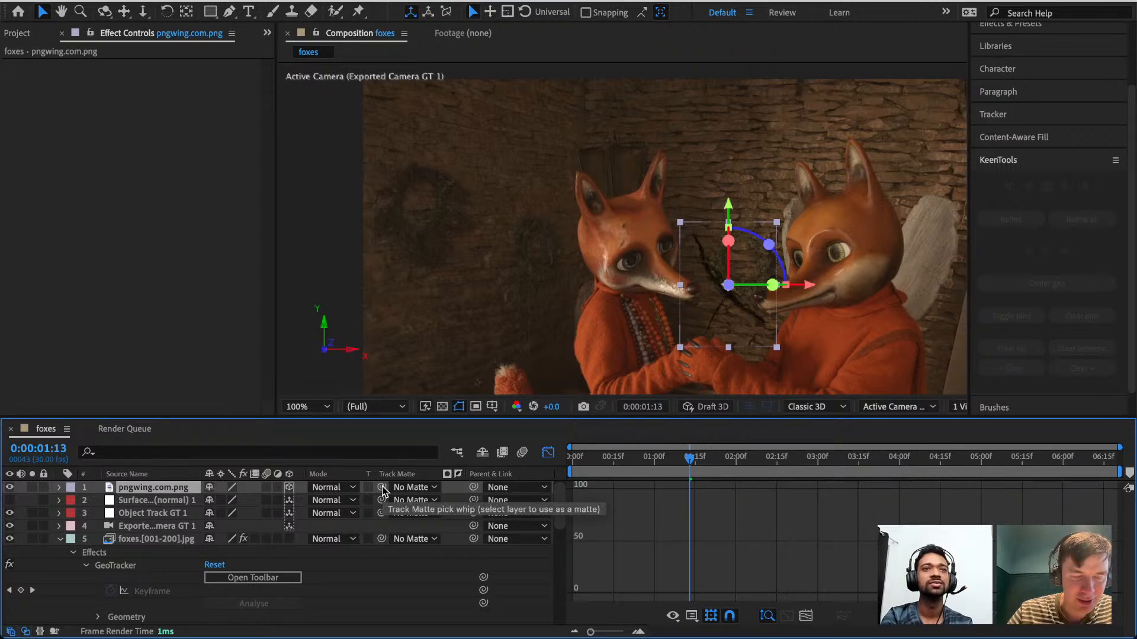
# Hide the Track Matte column and parent the pngwing.com.png layer to Surface Point GT (normal) 1.
pyautogui.rightClick(421, 475)
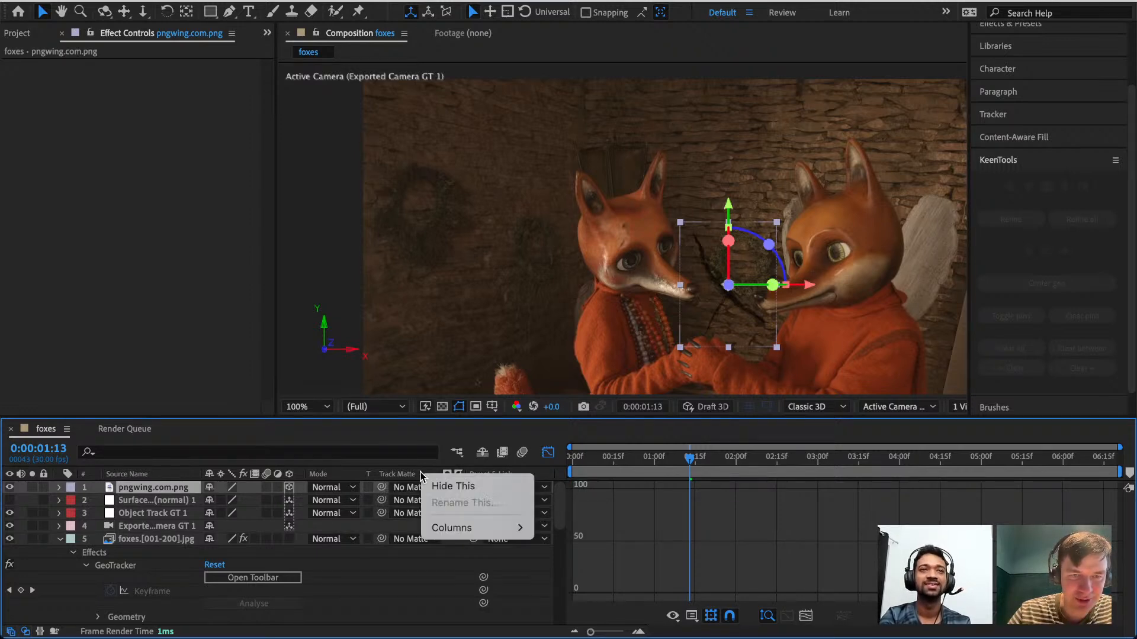
pyautogui.click(450, 486)
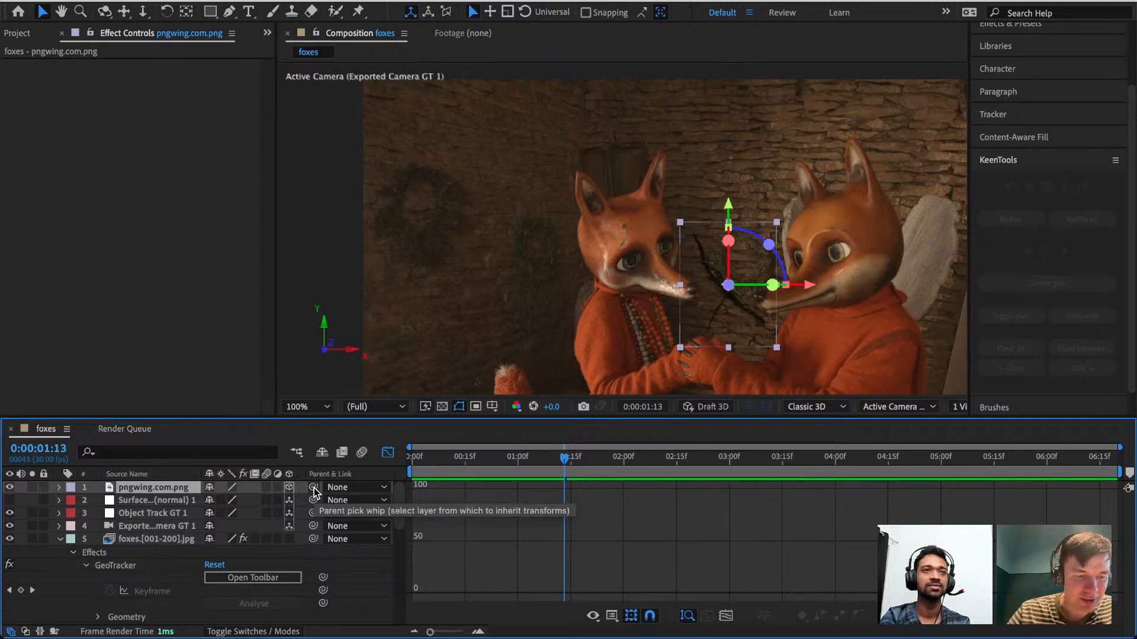
pyautogui.moveTo(314, 489); pyautogui.dragTo(164, 504)
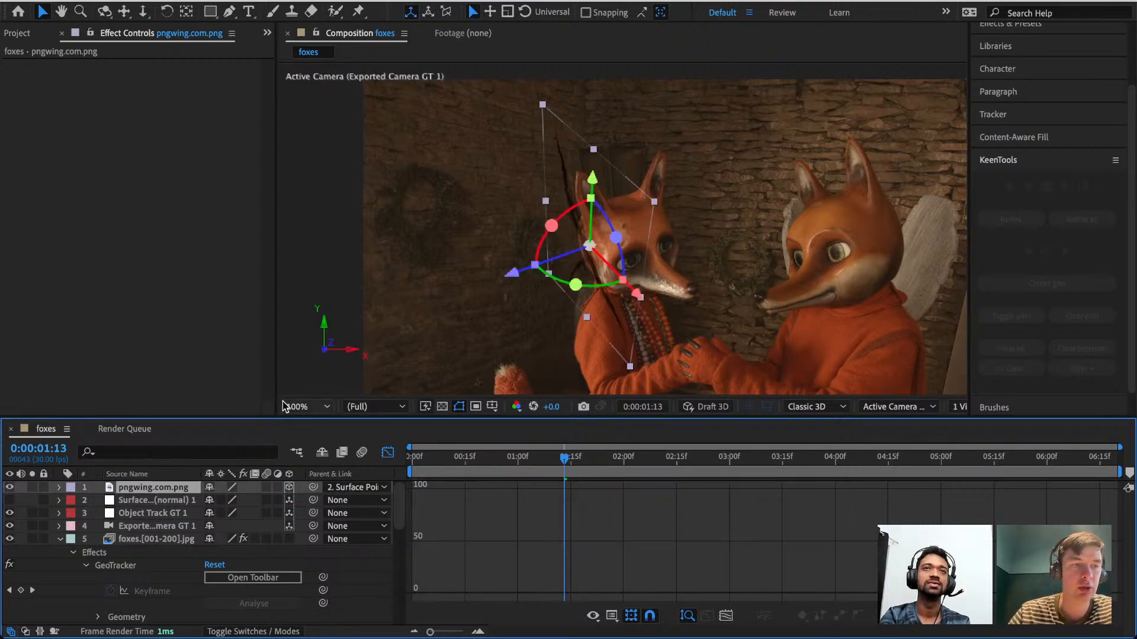
# Scale the pngwing.com.png scar layer to 16%.
pyautogui.press('s')
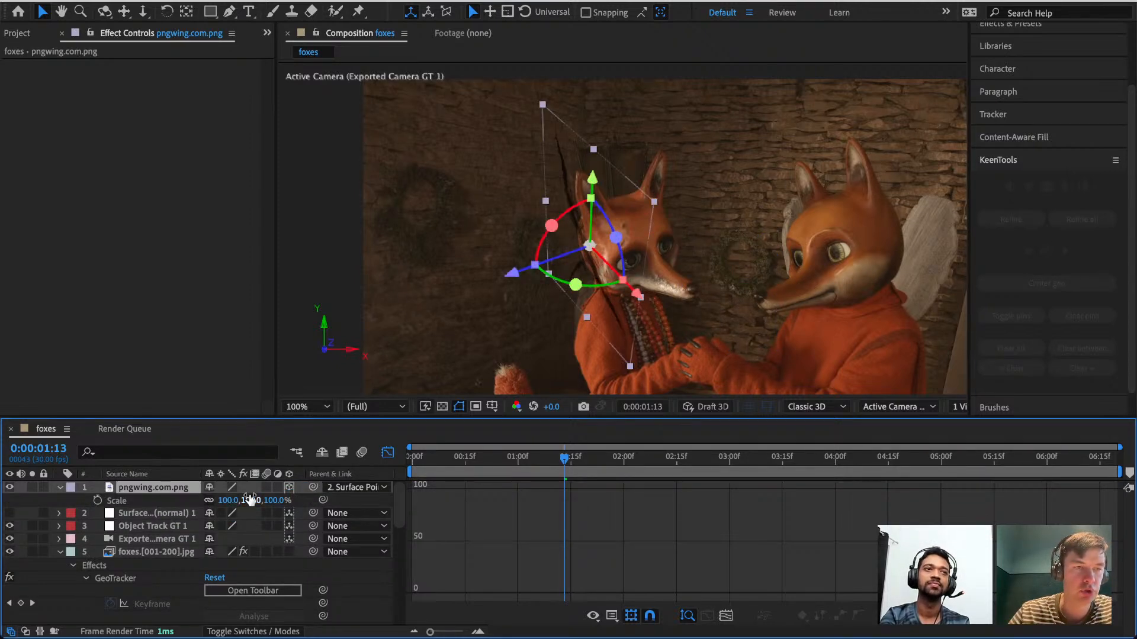
pyautogui.moveTo(230, 501); pyautogui.dragTo(176, 507)
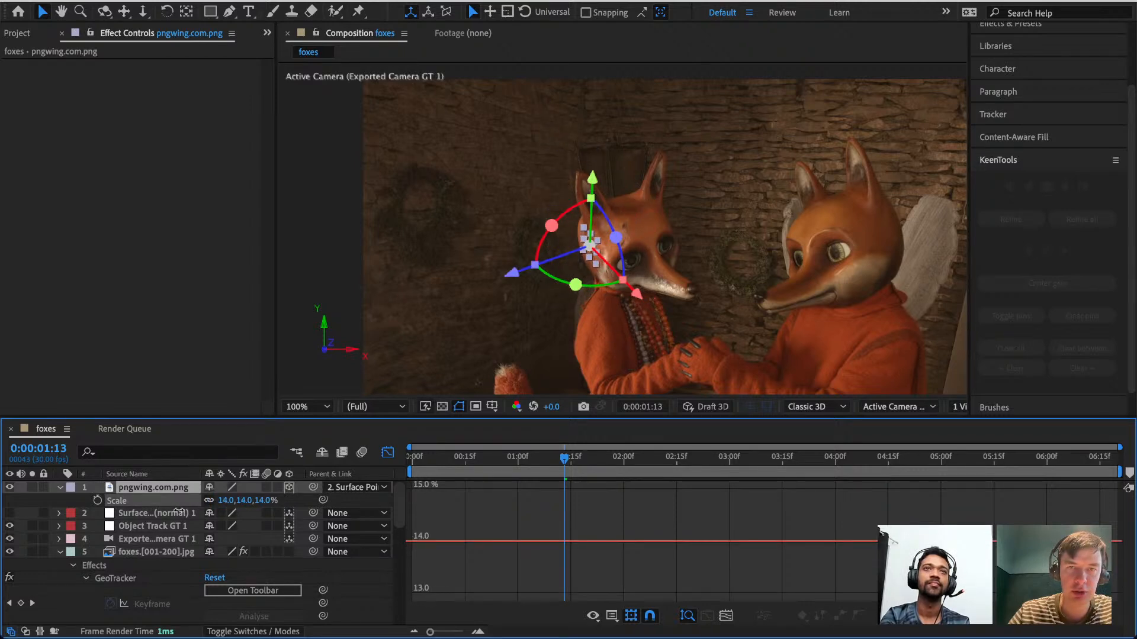
pyautogui.click(379, 268)
# Play the composition from 0:00:00:00 with the fox's head enlarged to check that the scar follows it, and return to the first frame.
pyautogui.moveTo(566, 459); pyautogui.dragTo(398, 483)
pyautogui.press('space')
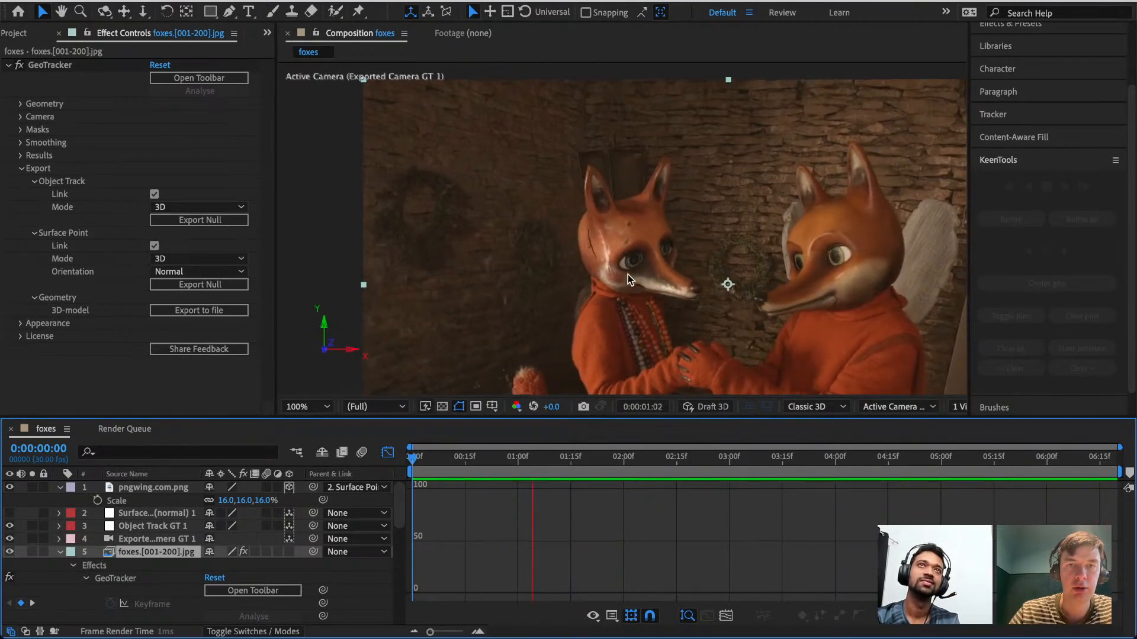
pyautogui.scroll(1, 598, 265)
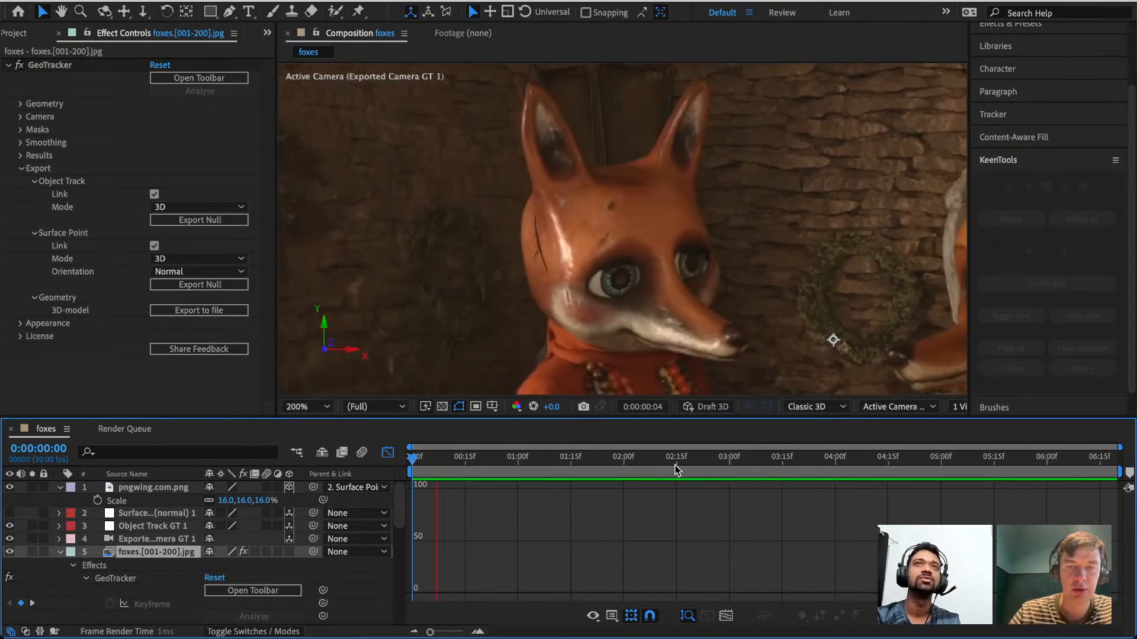
pyautogui.press('space')
pyautogui.moveTo(671, 463); pyautogui.dragTo(413, 493)
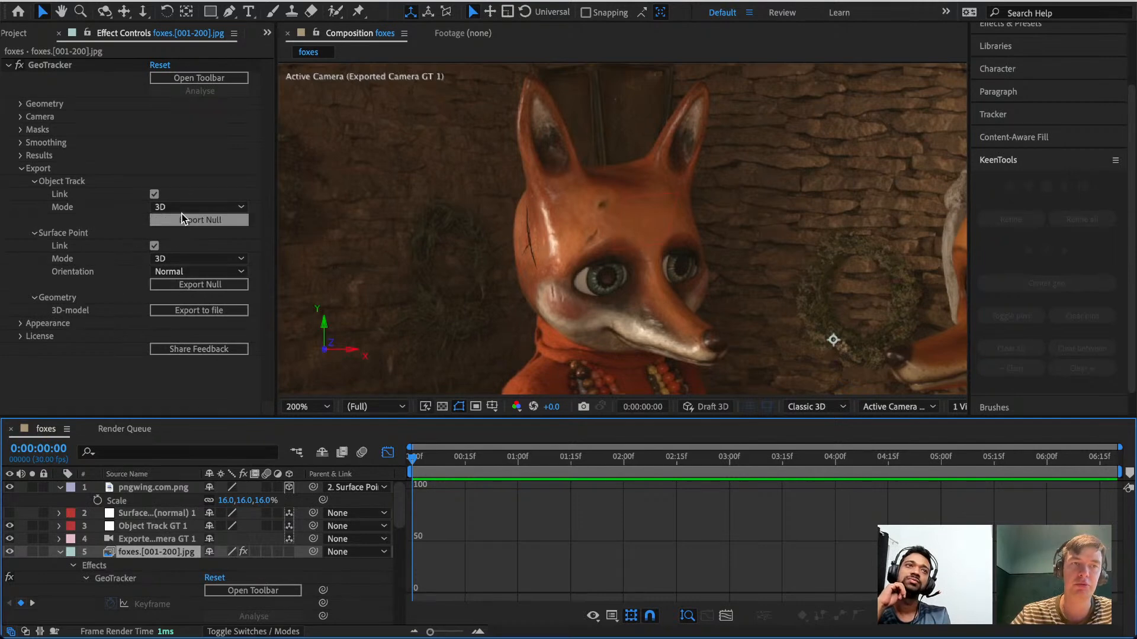
# Export another 3D surface point null with Normal orientation from a point on the left fox's forehead.
pyautogui.click(188, 284)
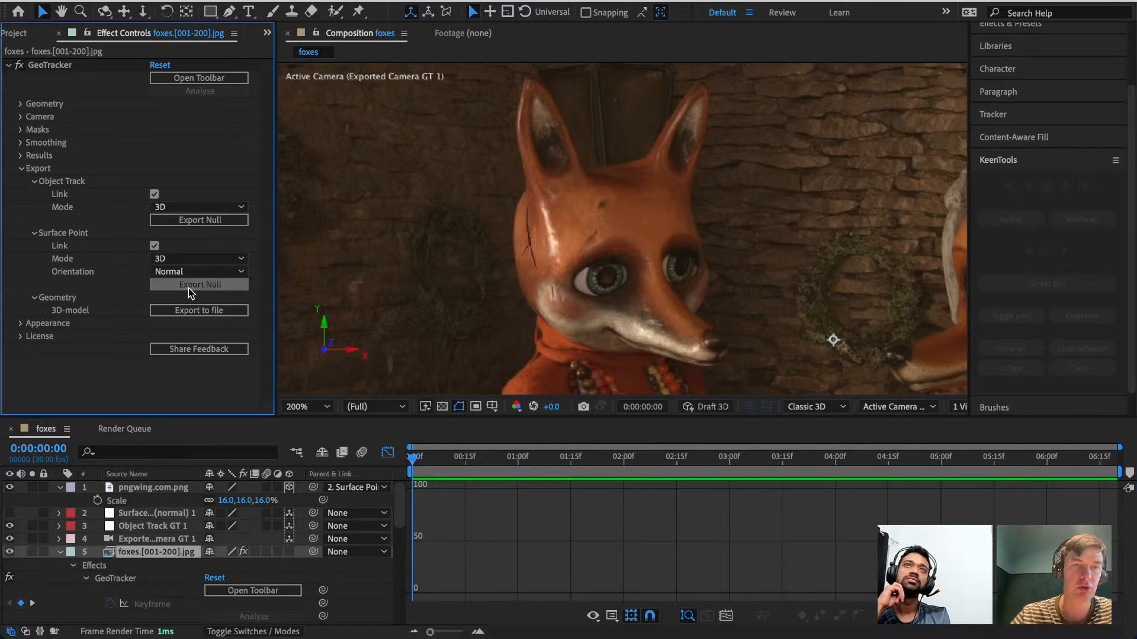
pyautogui.click(636, 215)
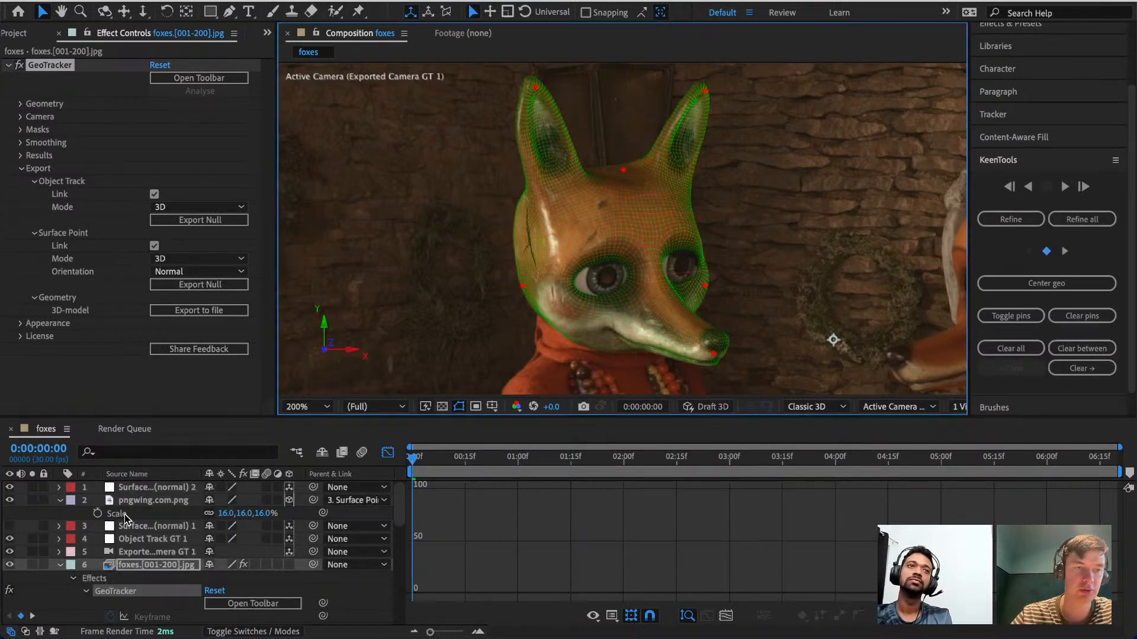
# Add a second pngwing.com.png layer parented to Surface Point GT (normal) 2 and scale it to 13%.
pyautogui.click(140, 503)
pyautogui.click(145, 488)
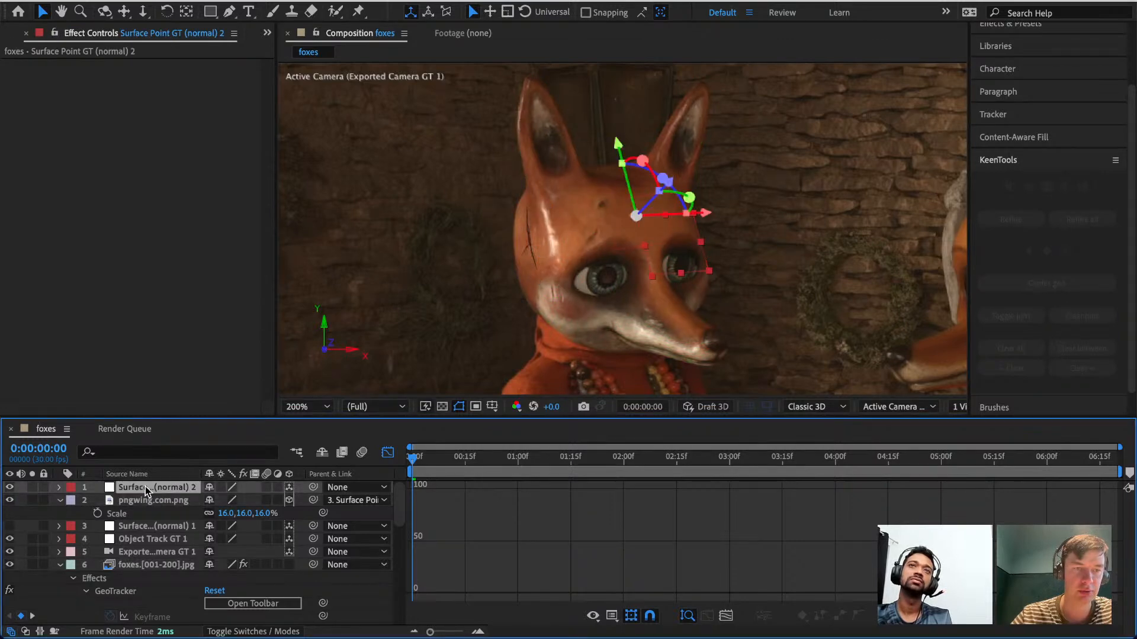
pyautogui.hotkey('ctrl', 'v')
pyautogui.moveTo(314, 488); pyautogui.dragTo(178, 501)
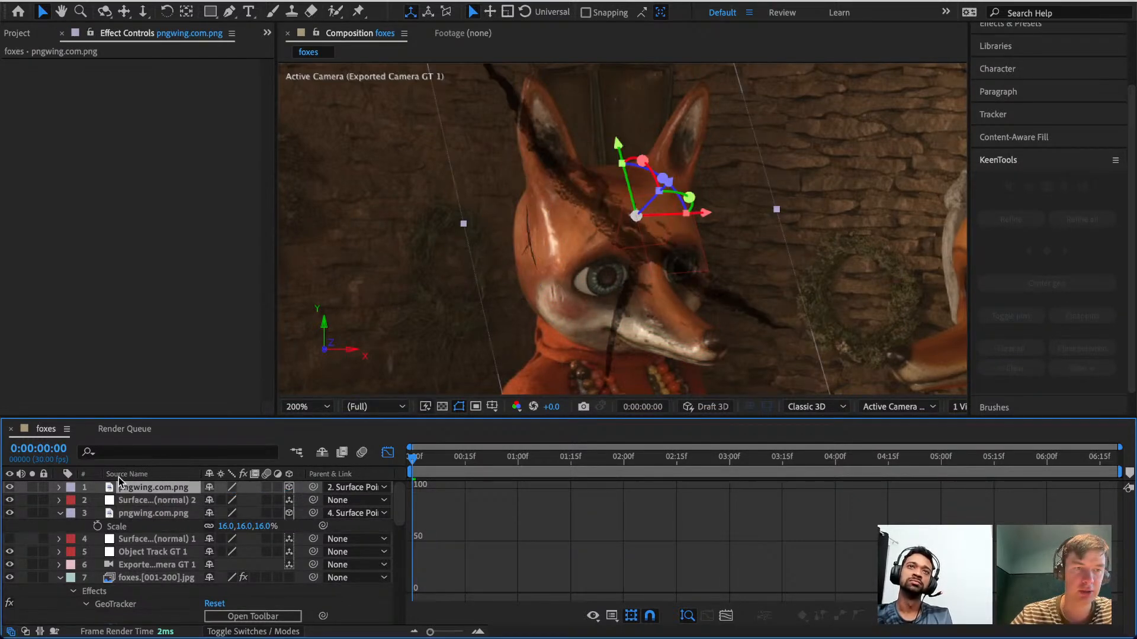
pyautogui.press('s')
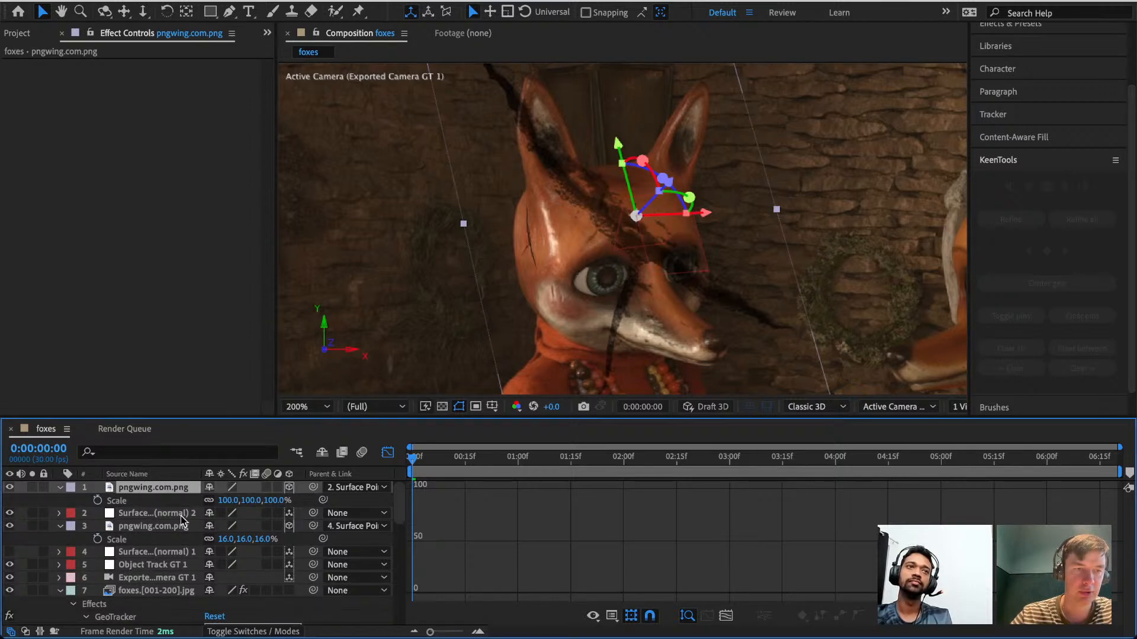
pyautogui.moveTo(229, 502); pyautogui.dragTo(171, 502)
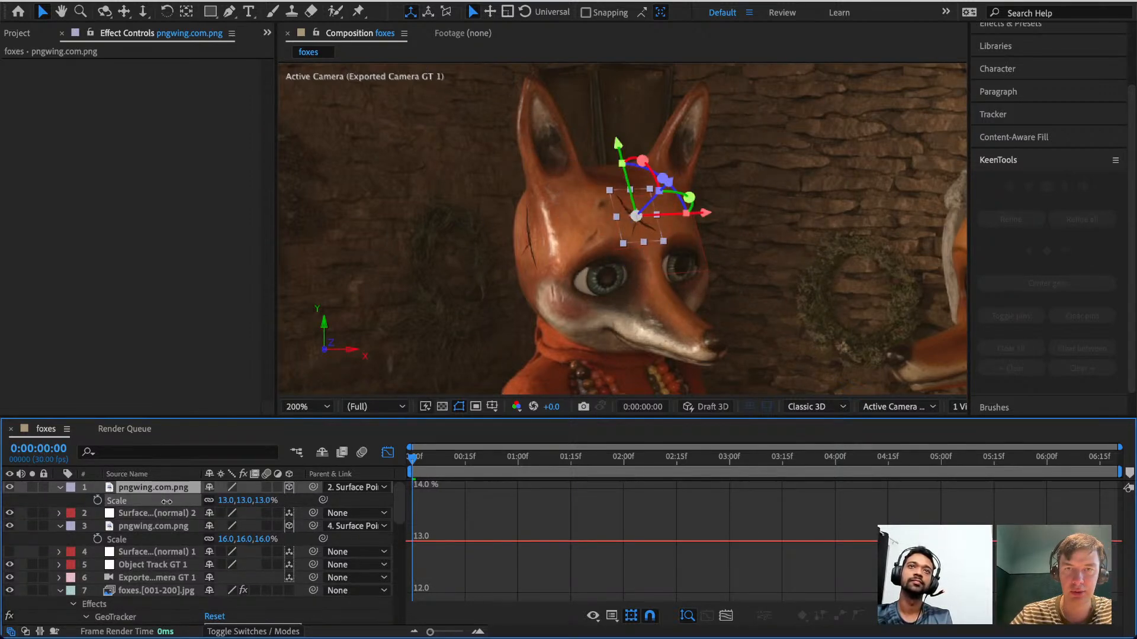
# Play the composition from 0:00:00:00 to check that both scars follow the fox's head, and return to the first frame.
pyautogui.click(757, 244)
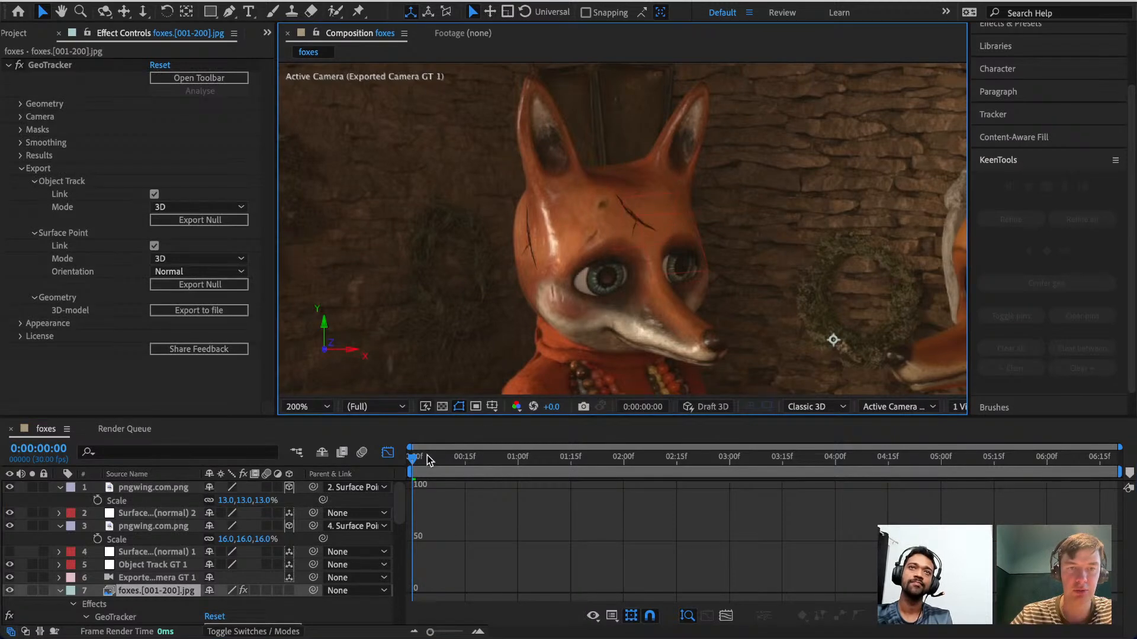
pyautogui.moveTo(425, 456); pyautogui.dragTo(389, 457)
pyautogui.press('space')
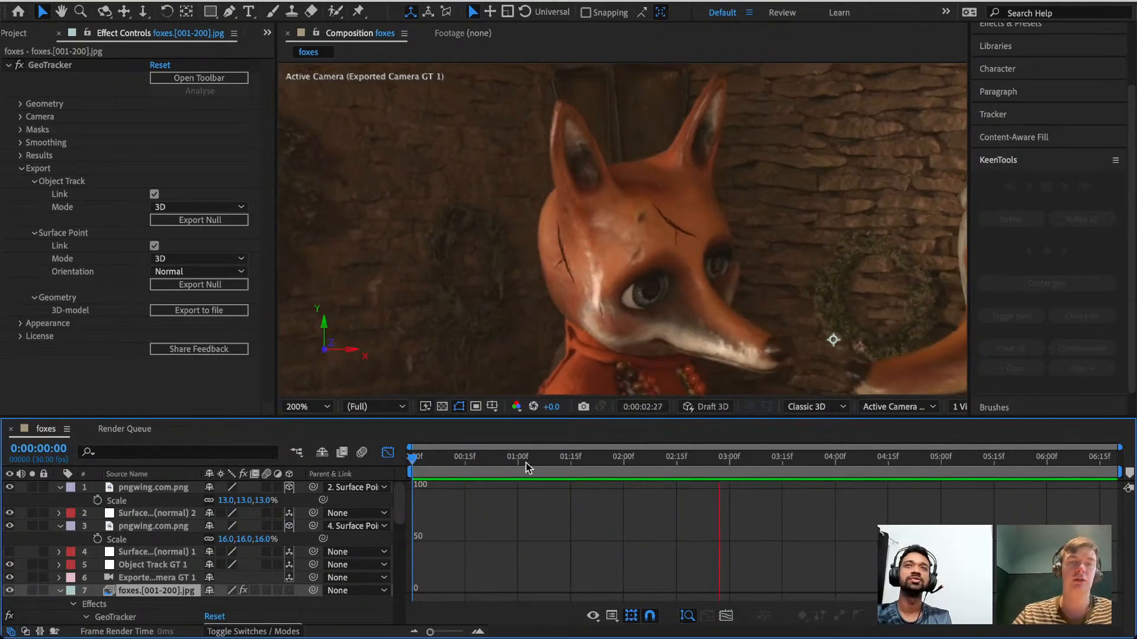
pyautogui.press('space')
pyautogui.moveTo(552, 460); pyautogui.dragTo(311, 499)
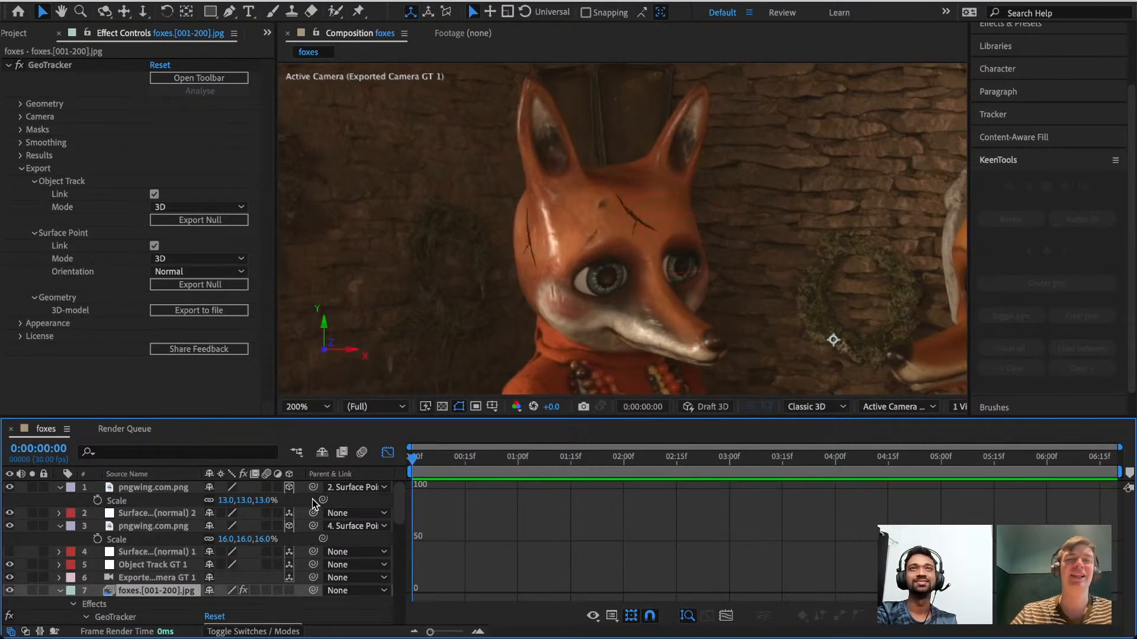
# Set GeoTracker's Wireframe Opacity to 0.15 and Line Thickness to 0.80 in its appearance settings.
pyautogui.click(21, 169)
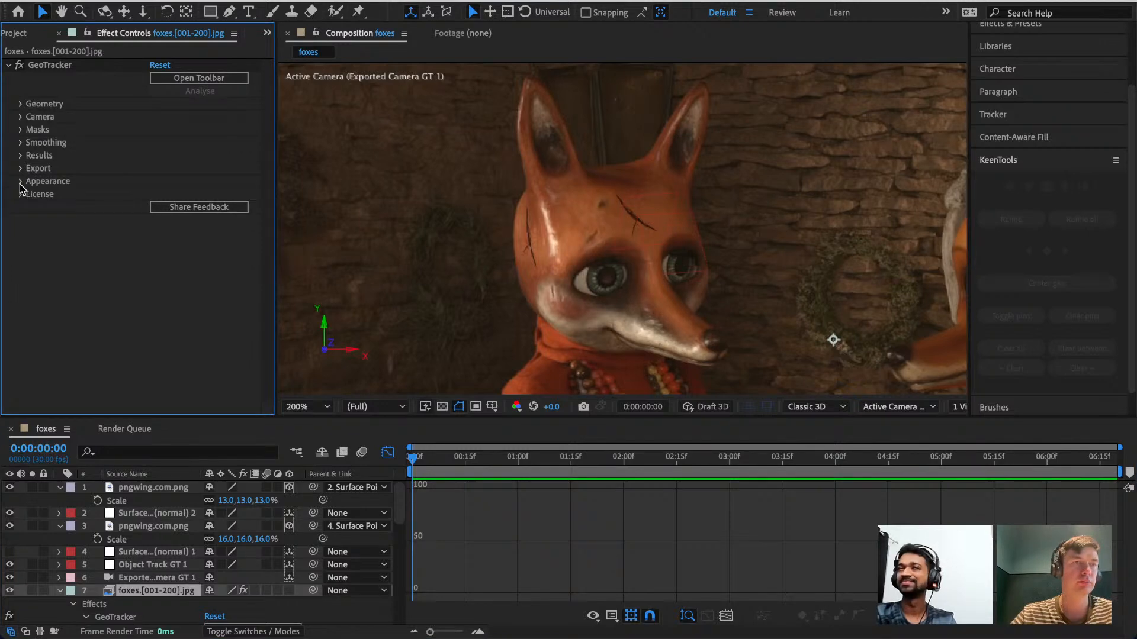
pyautogui.click(21, 182)
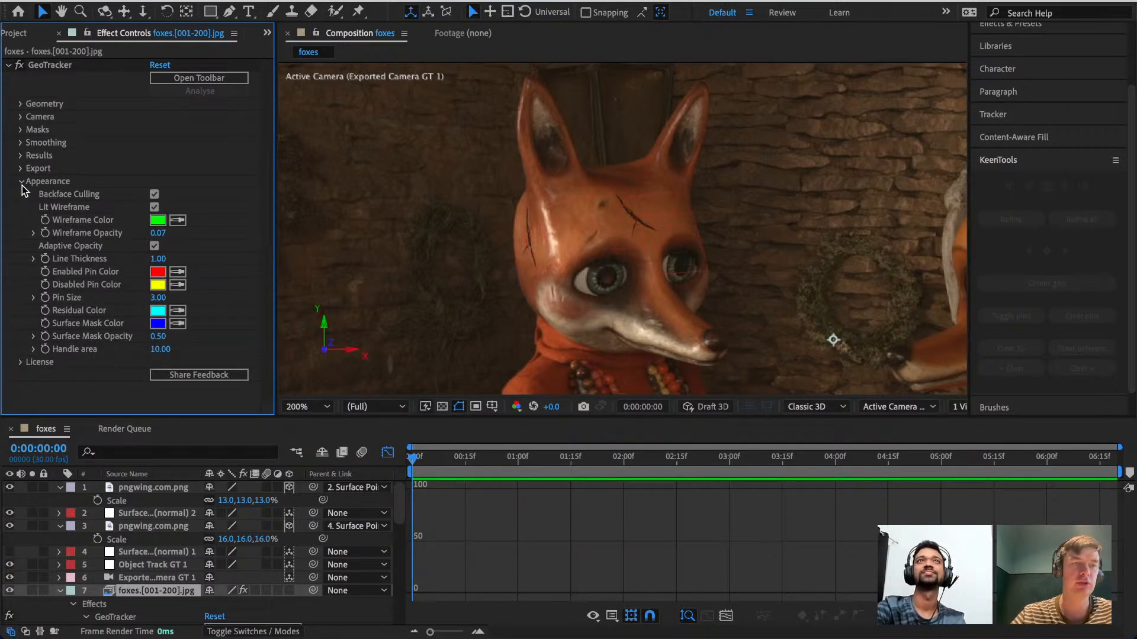
pyautogui.click(49, 66)
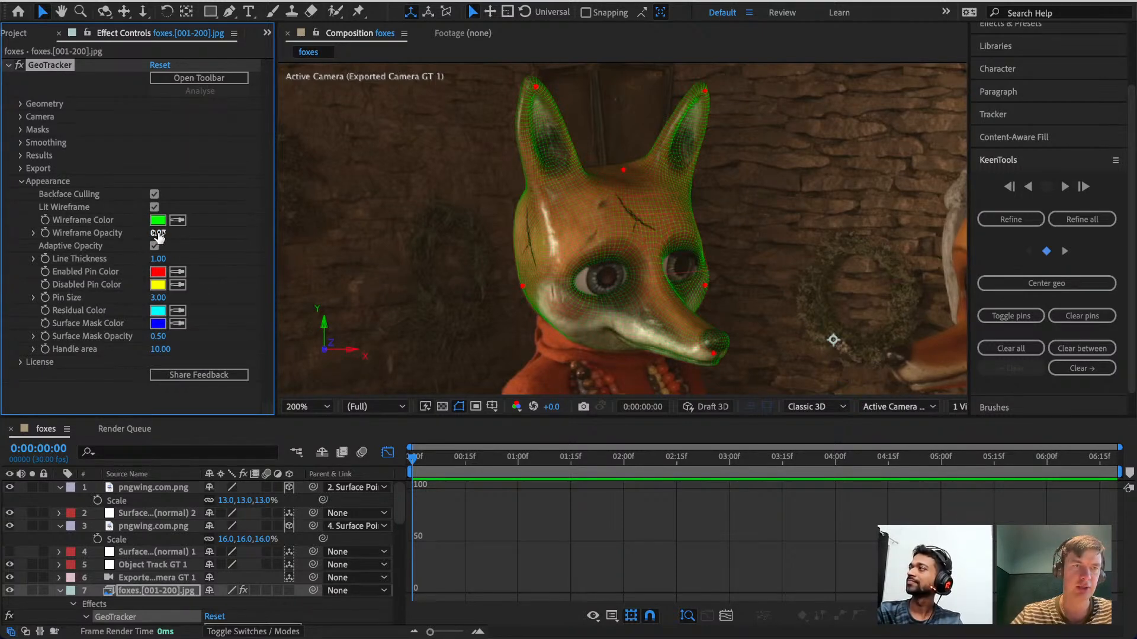
pyautogui.moveTo(159, 236); pyautogui.dragTo(137, 260)
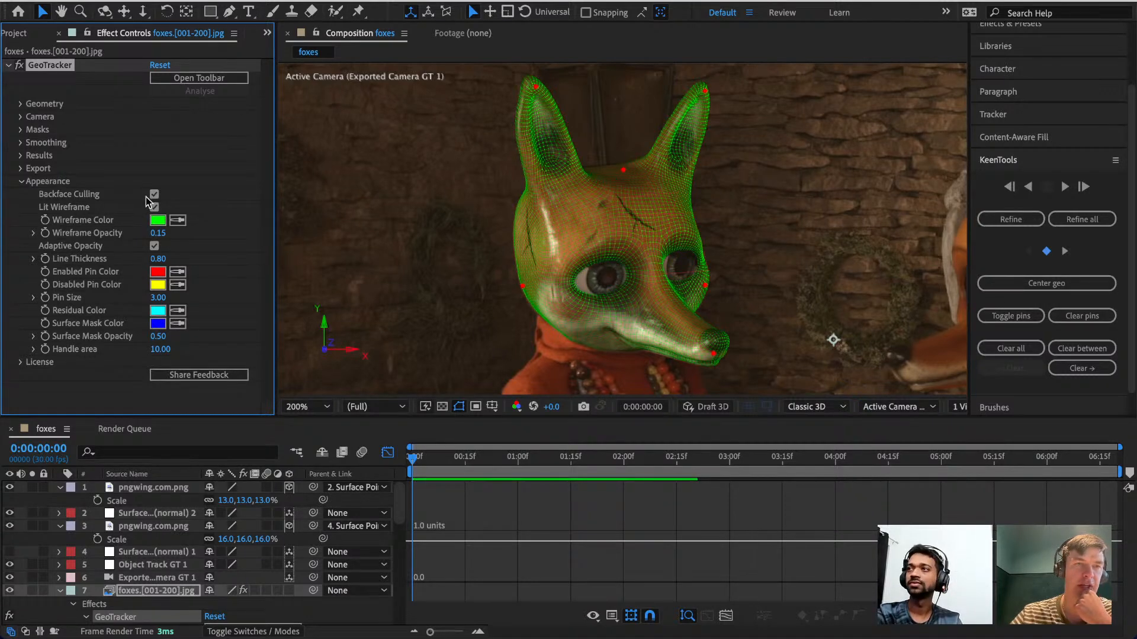
# Compare the fox head wireframe with Backface Culling and Lit Wireframe each switched off, and re-enable both options.
pyautogui.click(155, 194)
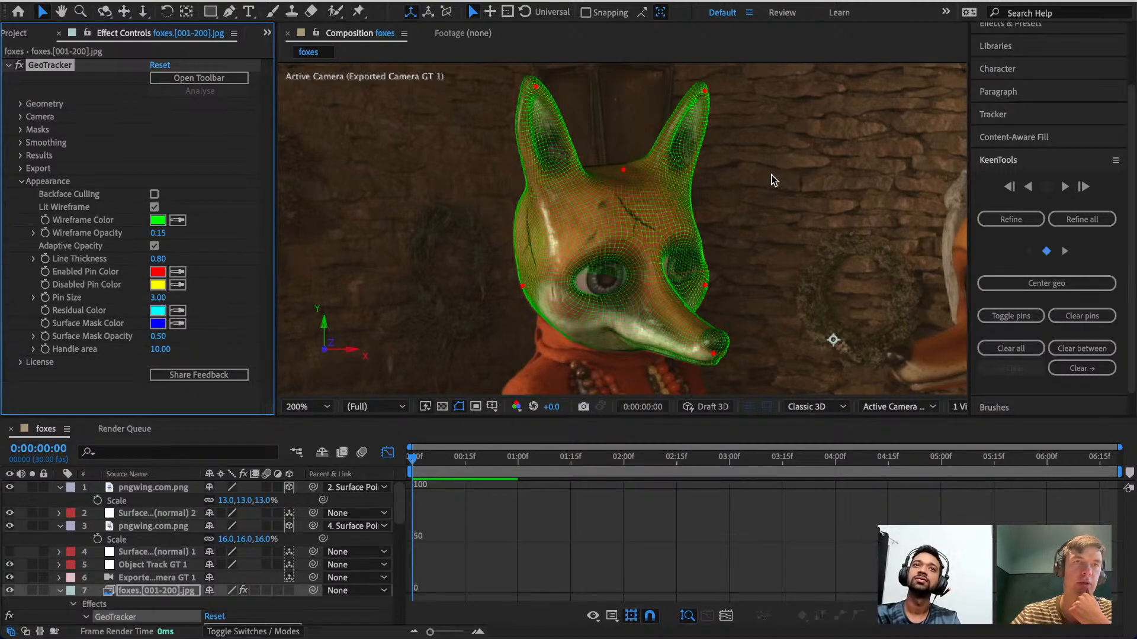
pyautogui.click(154, 194)
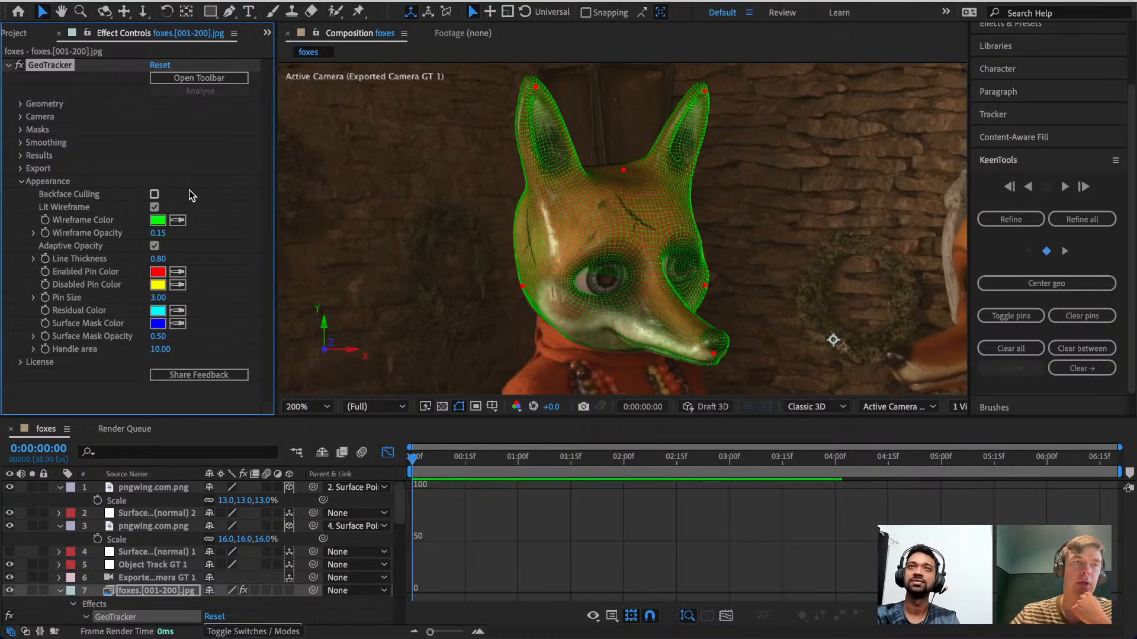
pyautogui.click(154, 207)
pyautogui.click(154, 207)
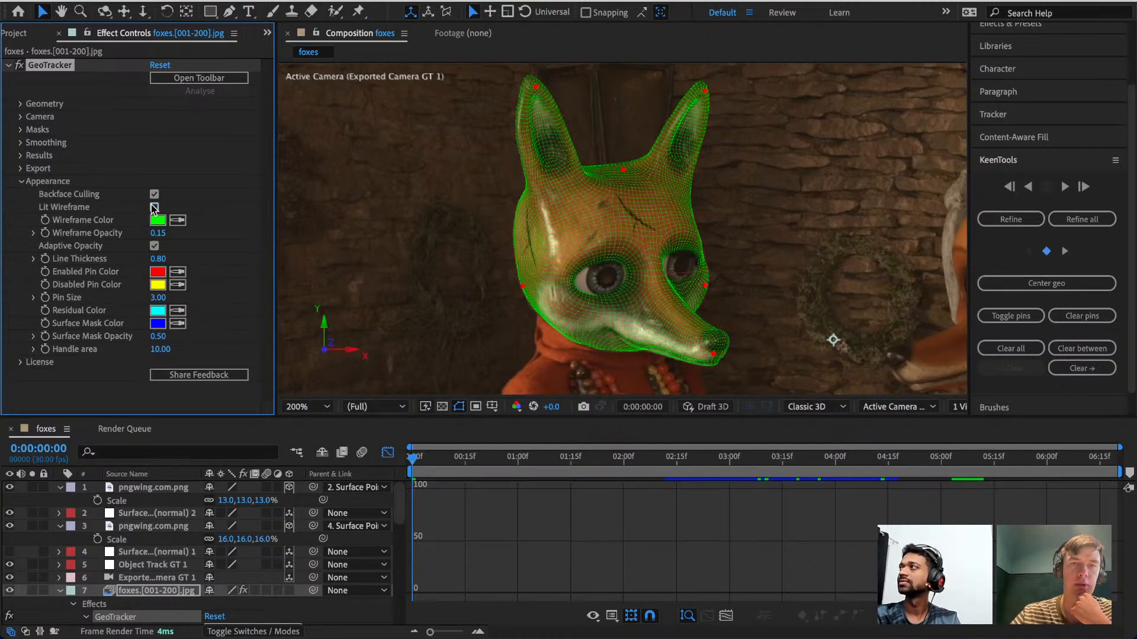
pyautogui.click(153, 207)
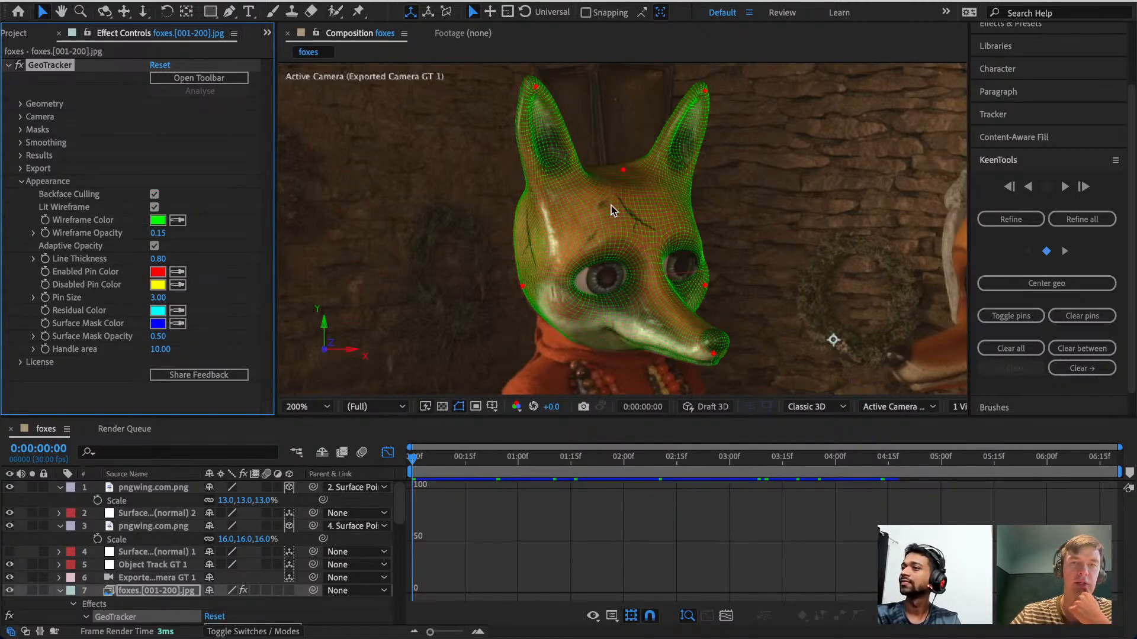
pyautogui.scroll(2, 611, 205)
pyautogui.scroll(-2, 611, 205)
pyautogui.scroll(-4, 611, 205)
pyautogui.scroll(3, 611, 205)
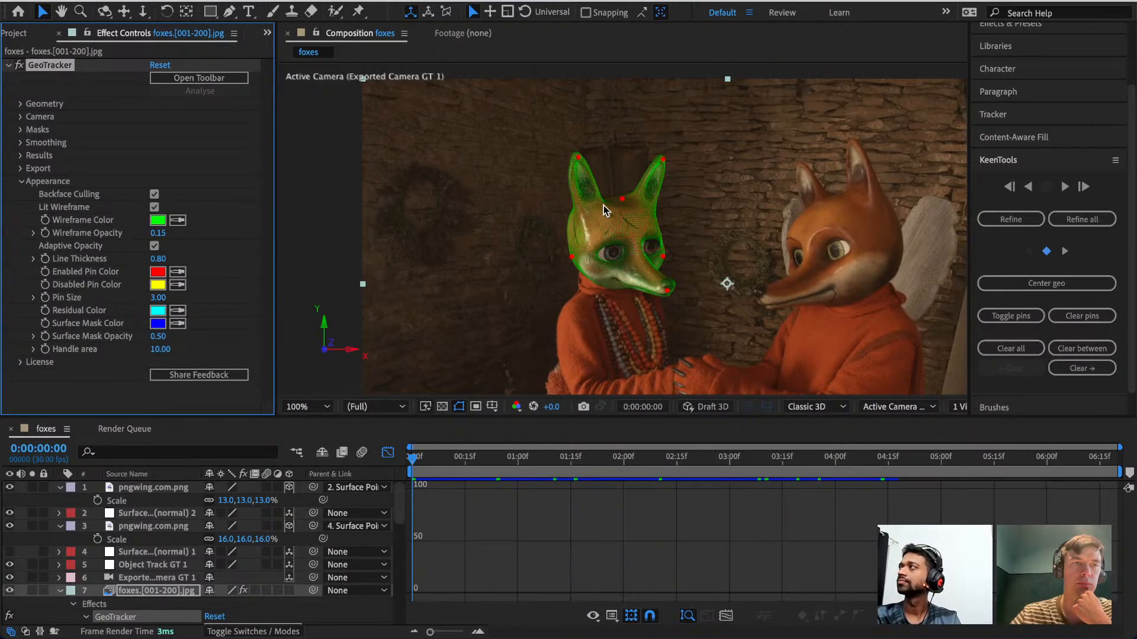
# Check GeoTracker's license section and inspect the tracked fox head at 0:00:04:18.
pyautogui.click(21, 182)
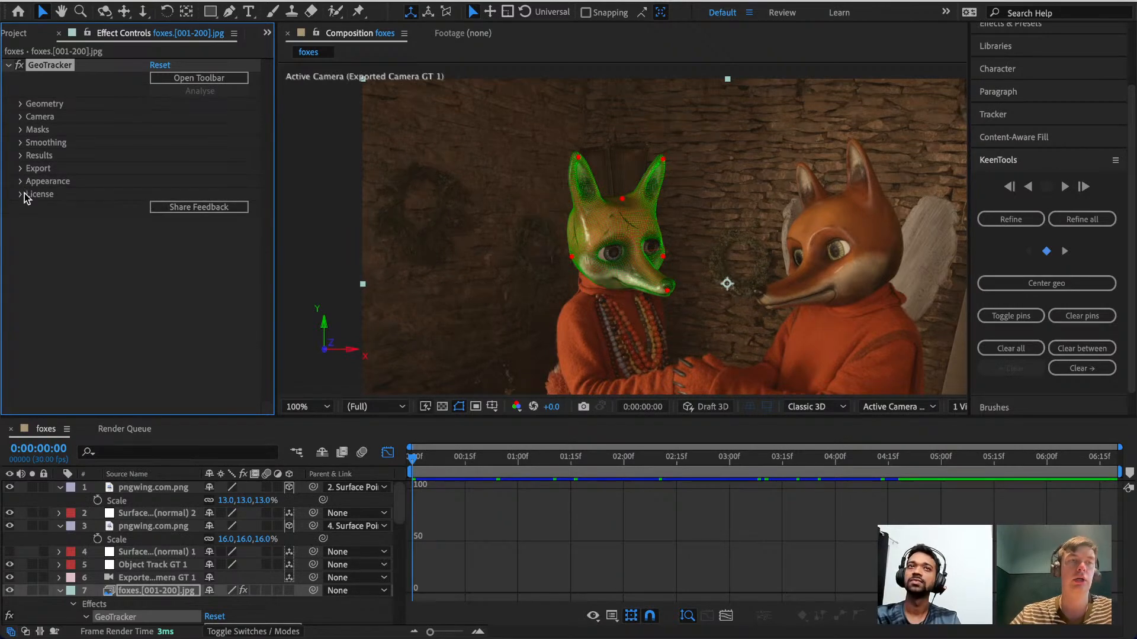
pyautogui.click(20, 195)
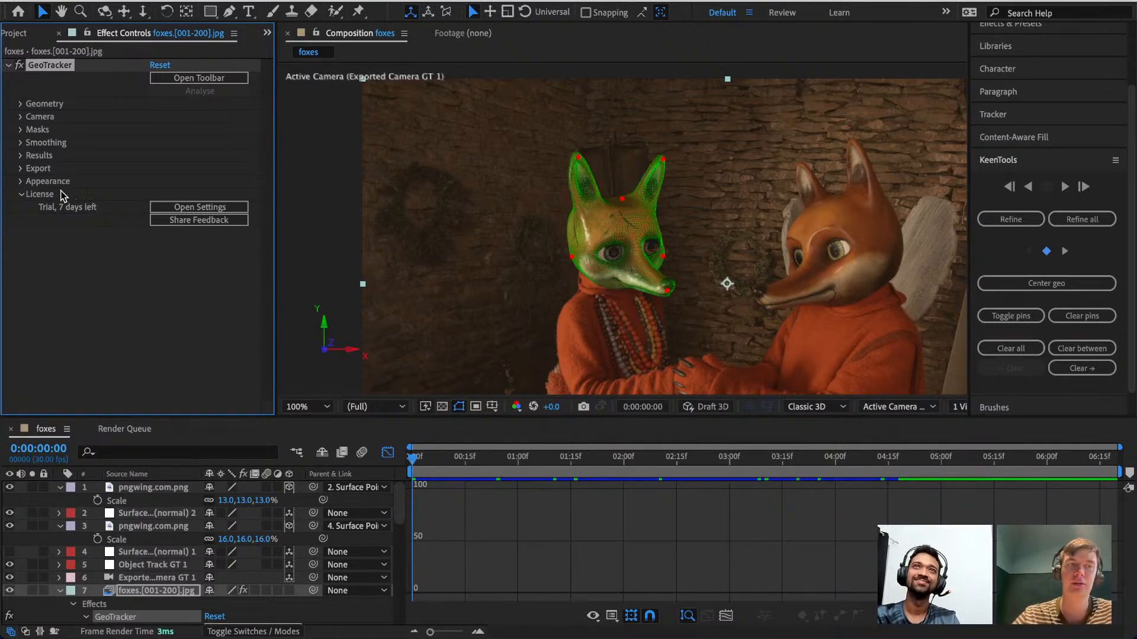
pyautogui.click(22, 195)
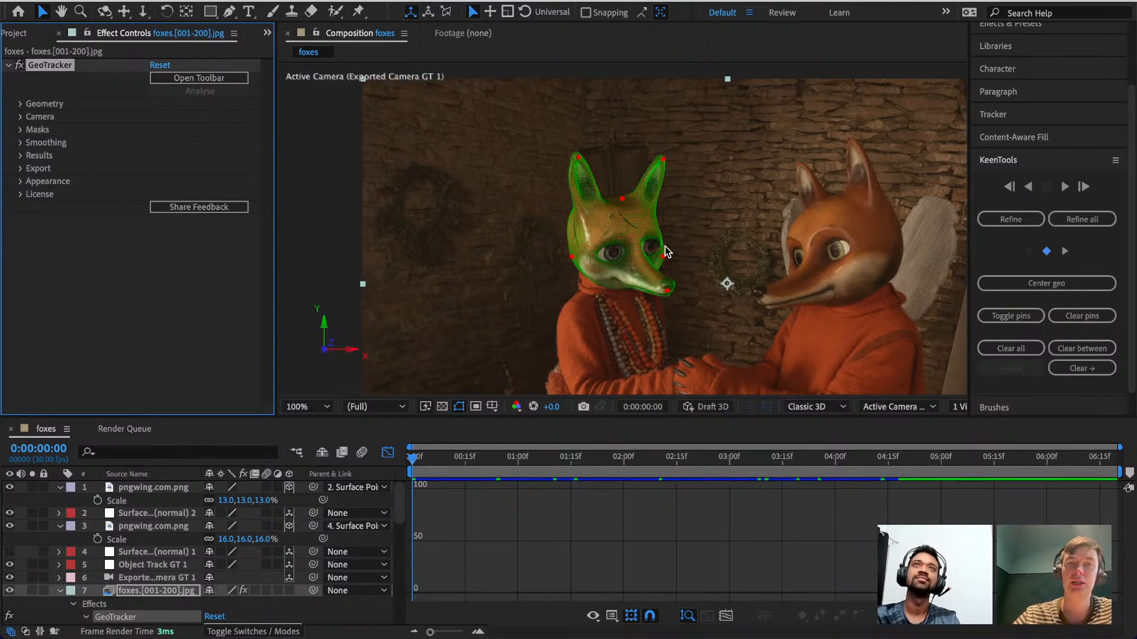
pyautogui.click(738, 219)
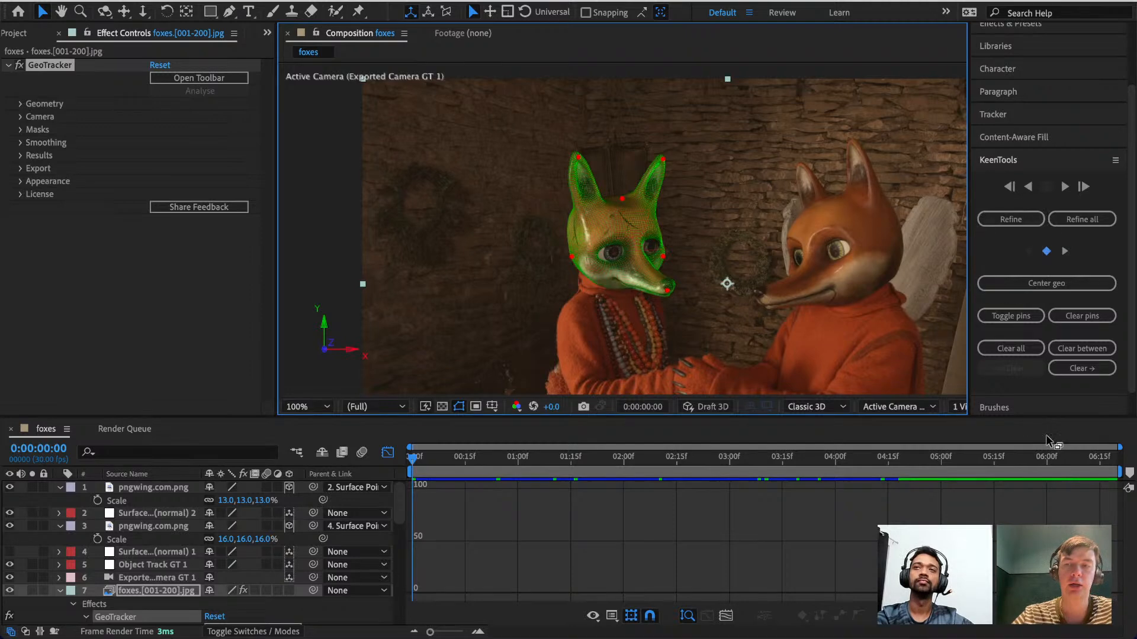
pyautogui.moveTo(939, 461); pyautogui.dragTo(899, 490)
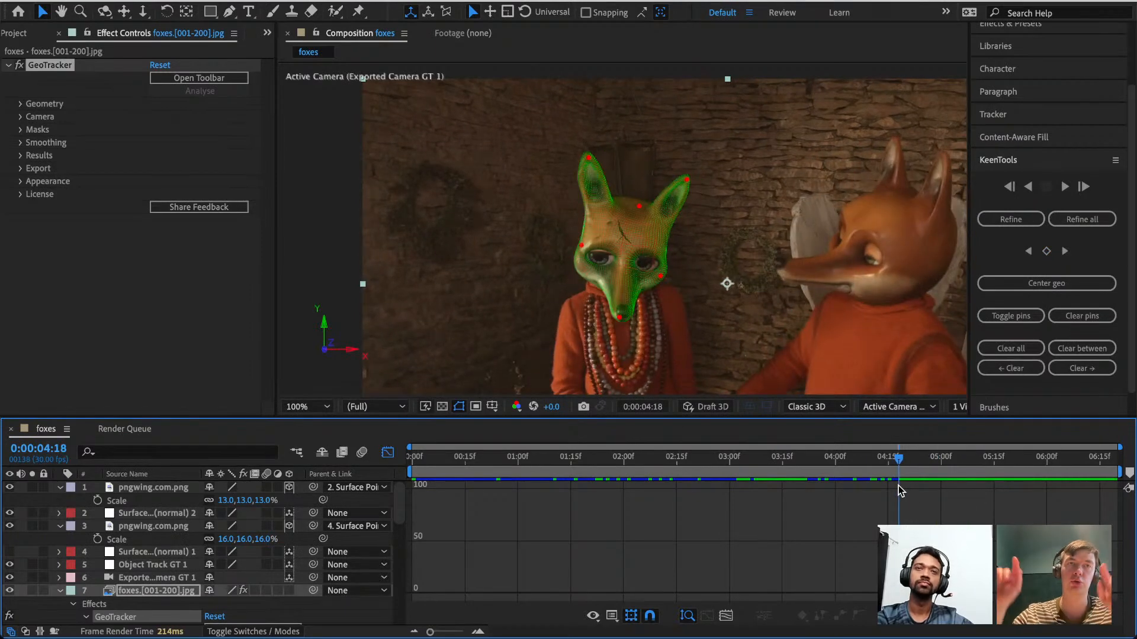
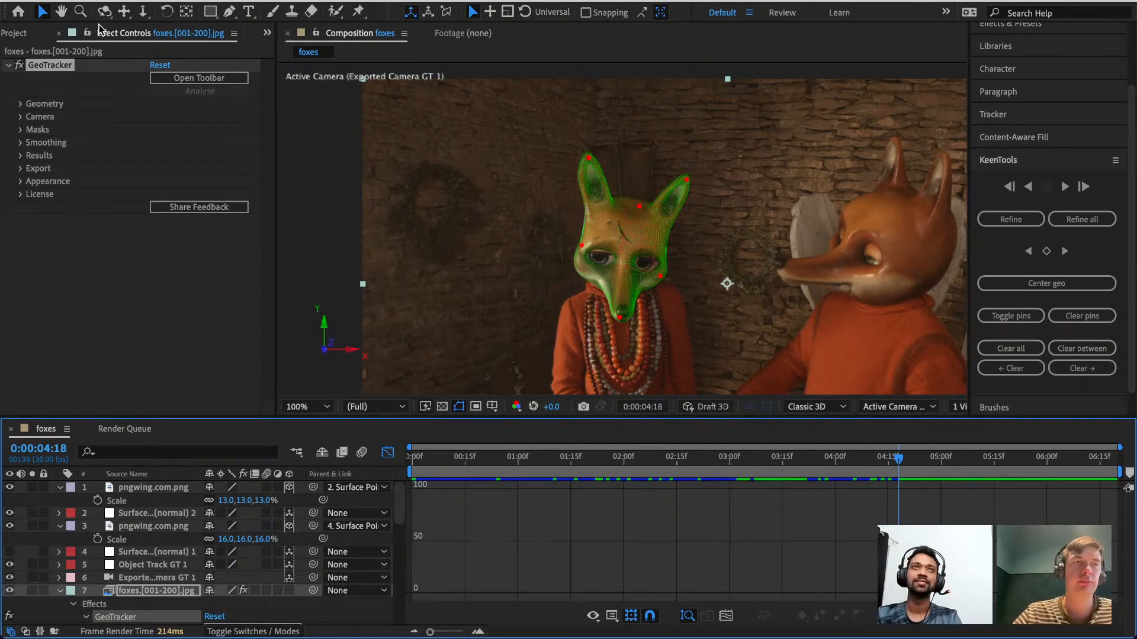
# Open the recent project box.aep, saving the current project as foxes in the keentools-gt-foxes 2 folder.
pyautogui.click(125, 0)
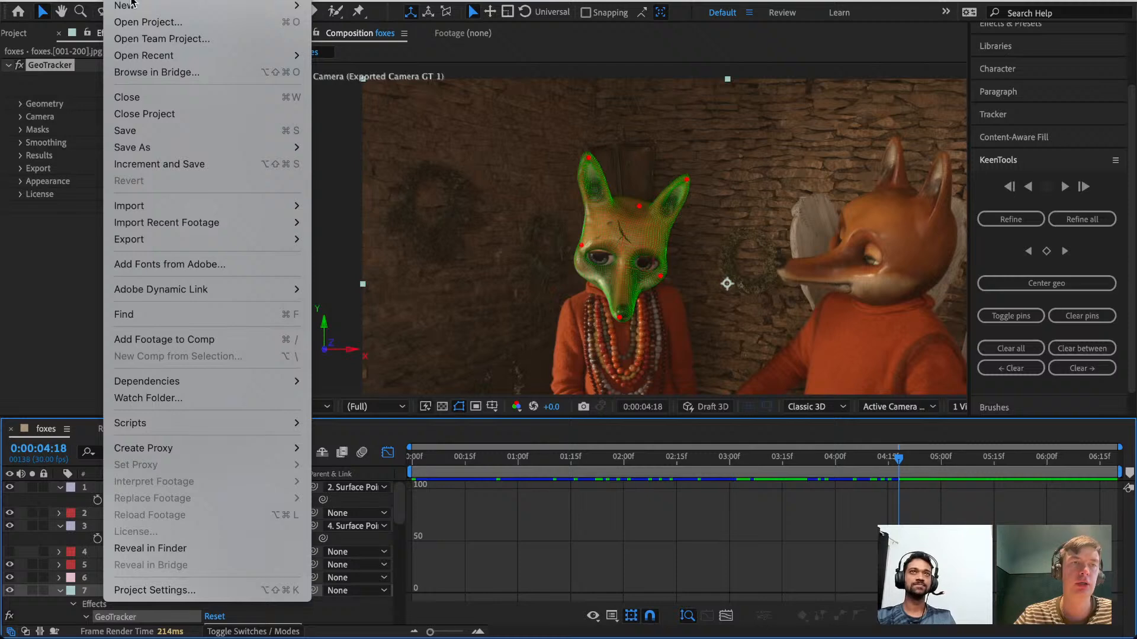
pyautogui.moveTo(186, 59)
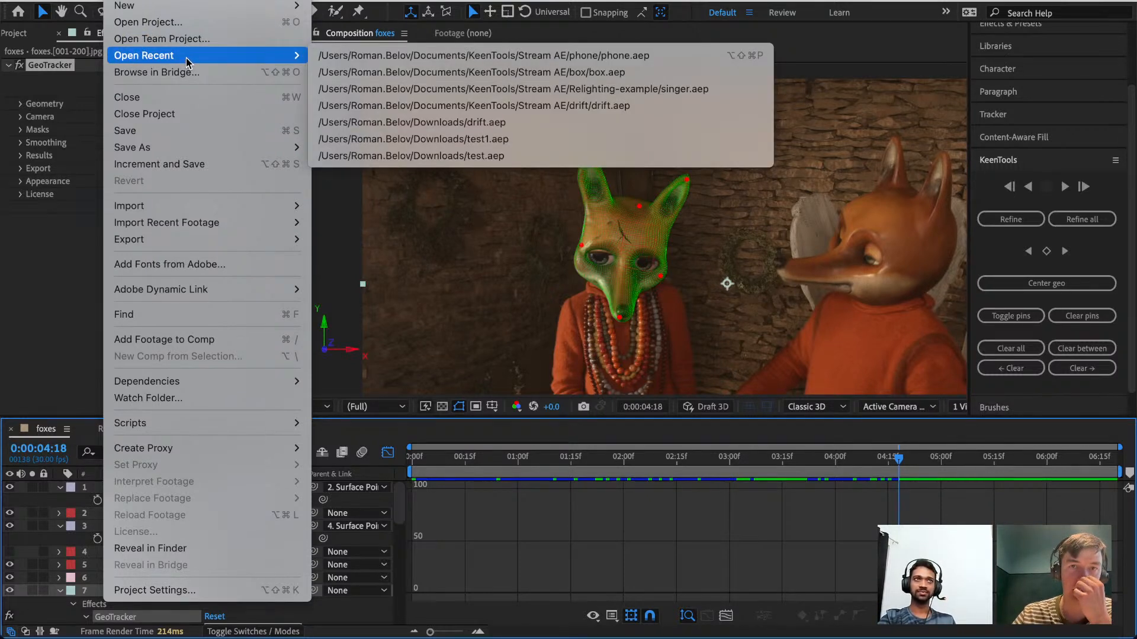
pyautogui.click(388, 78)
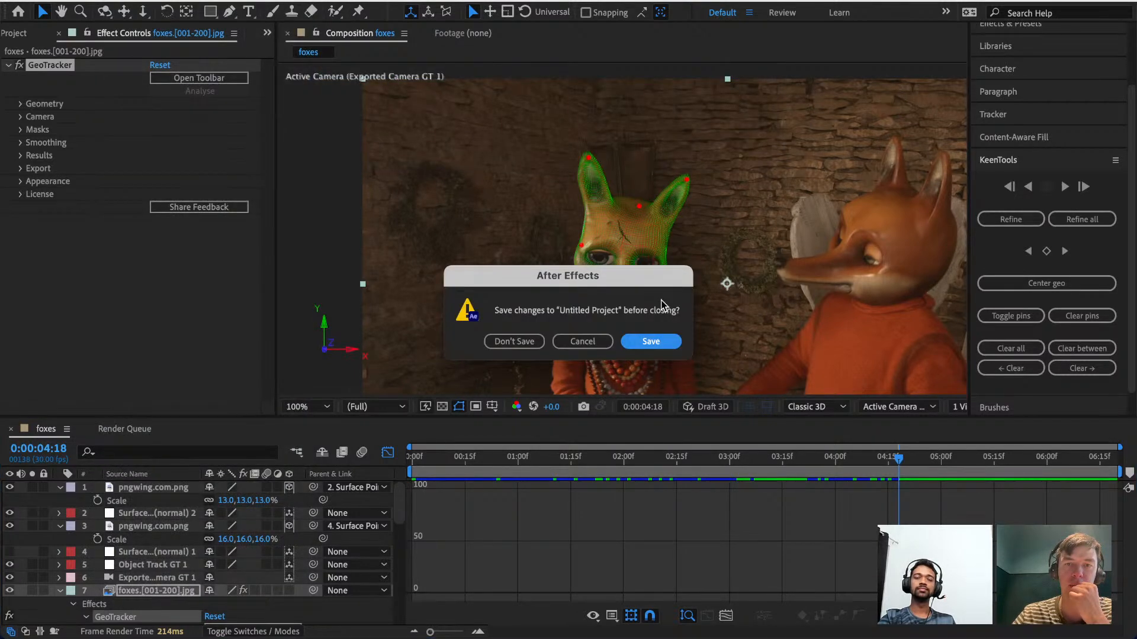
pyautogui.click(651, 343)
pyautogui.click(515, 255)
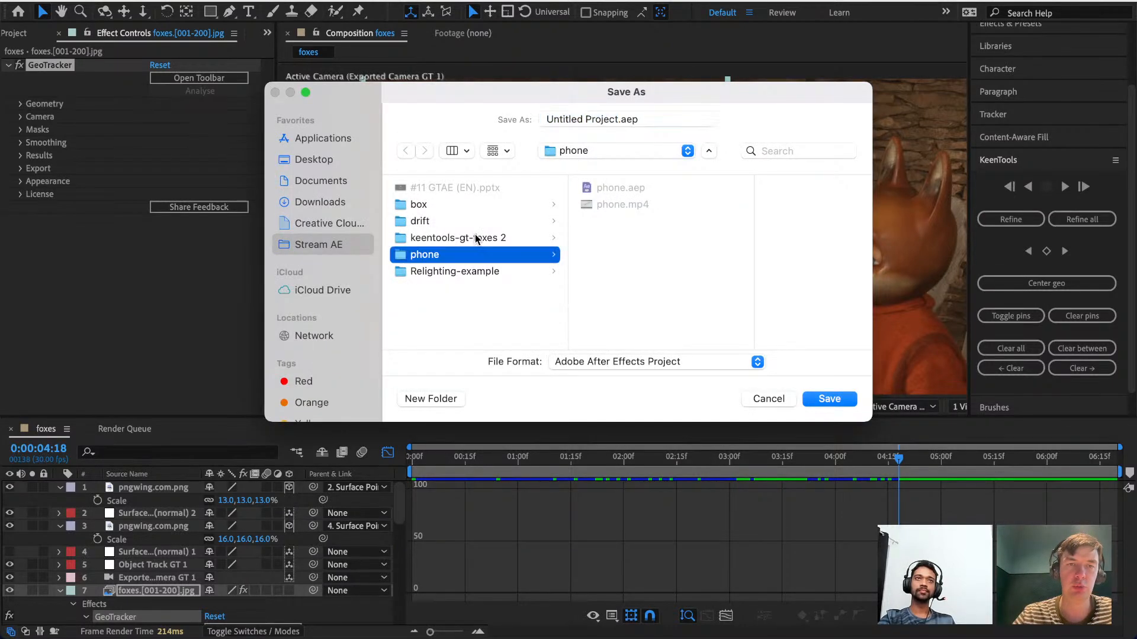
pyautogui.click(478, 238)
pyautogui.click(636, 122)
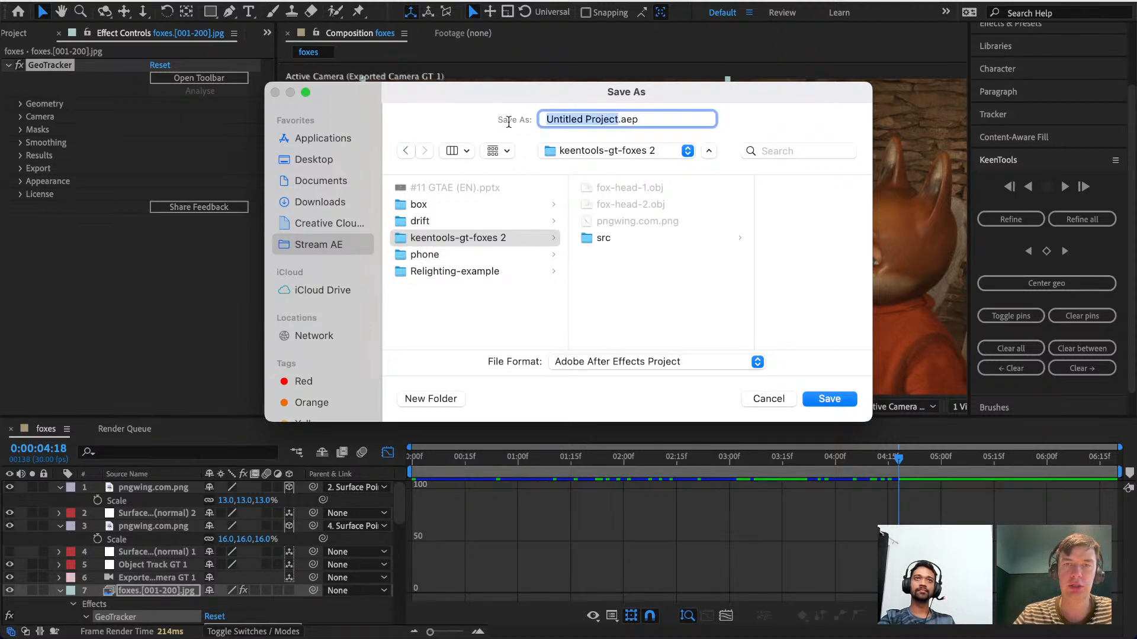
pyautogui.write('foxes')
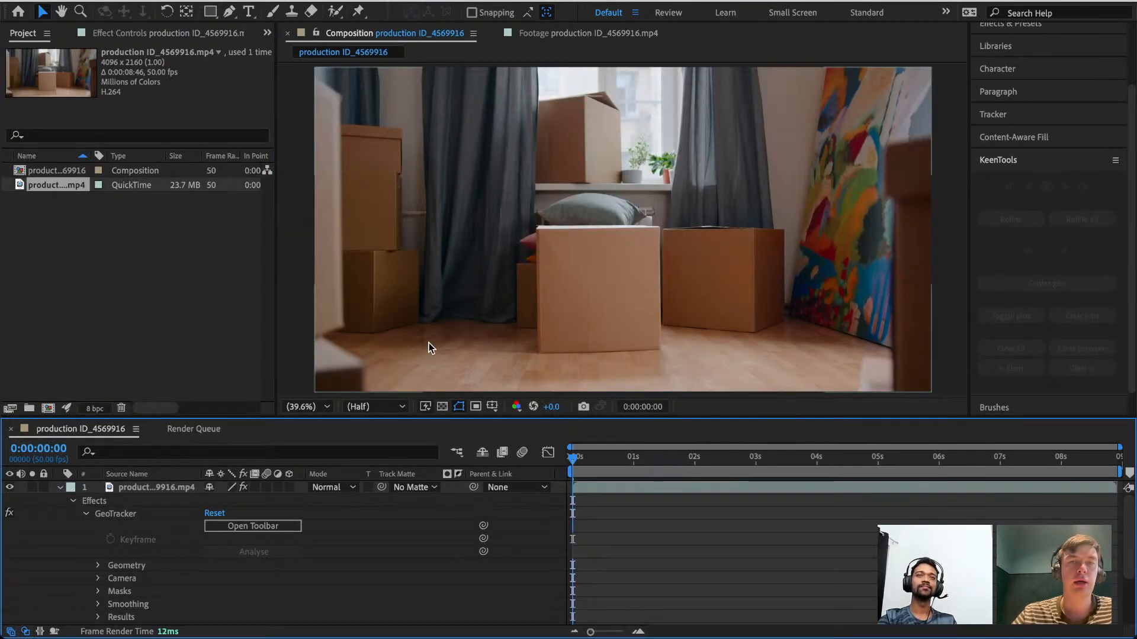
# Scrub the box clip back to 0:00:00:00 and set the geometry source of its GeoTracker effect to Primitive.
pyautogui.moveTo(577, 465); pyautogui.dragTo(577, 432)
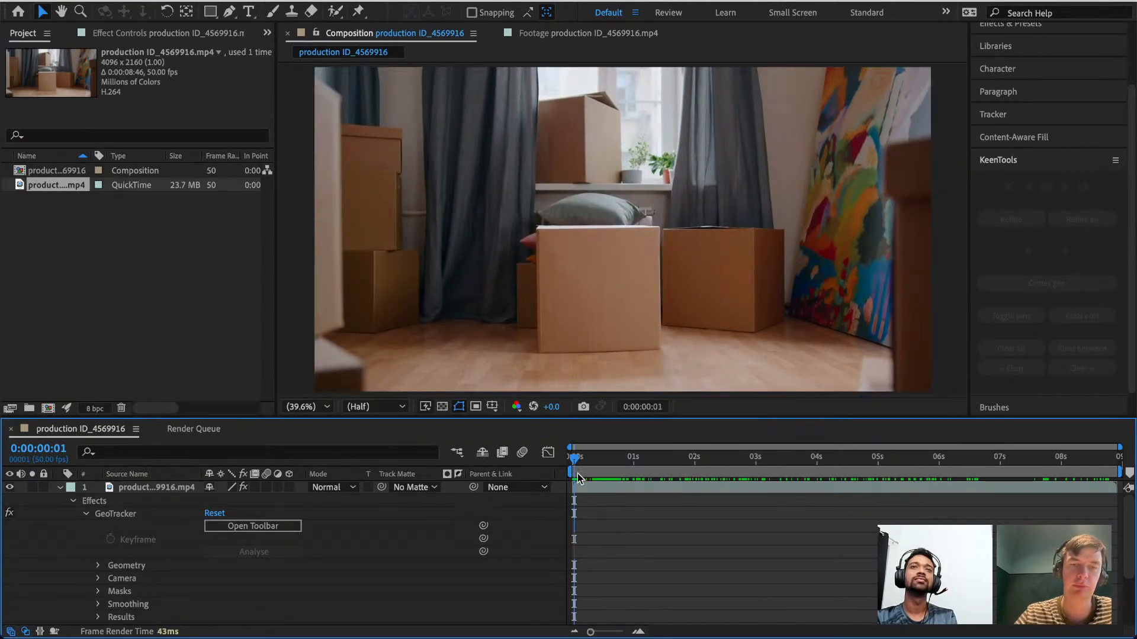
pyautogui.moveTo(575, 462)
pyautogui.mouseDown()
pyautogui.moveTo(601, 467)
pyautogui.moveTo(555, 468)
pyautogui.mouseUp()
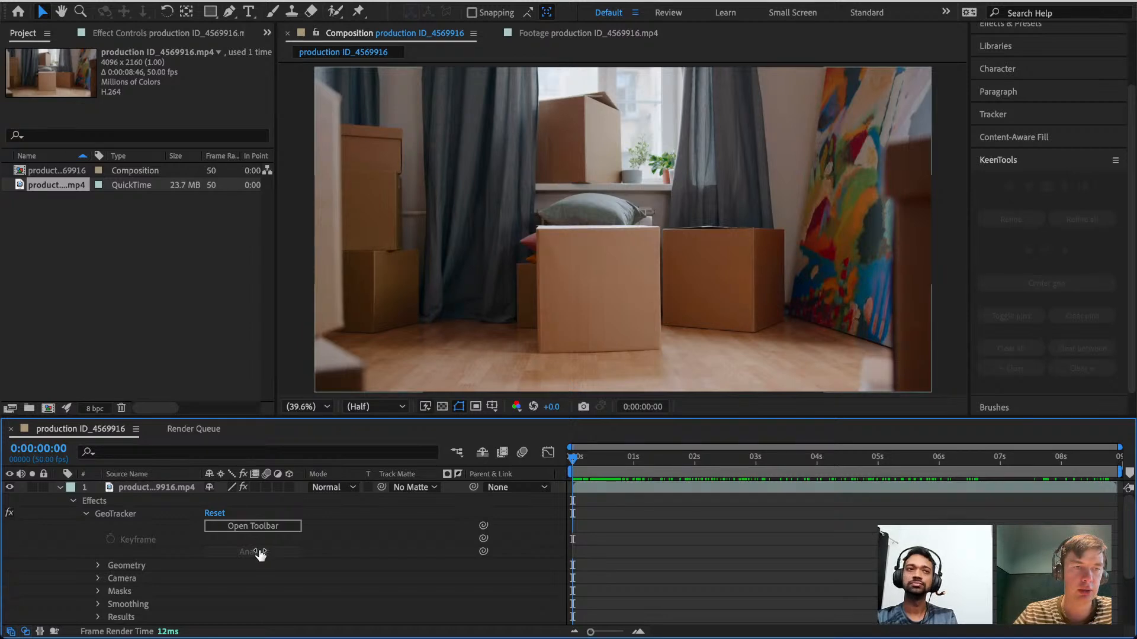
pyautogui.click(116, 514)
pyautogui.click(110, 32)
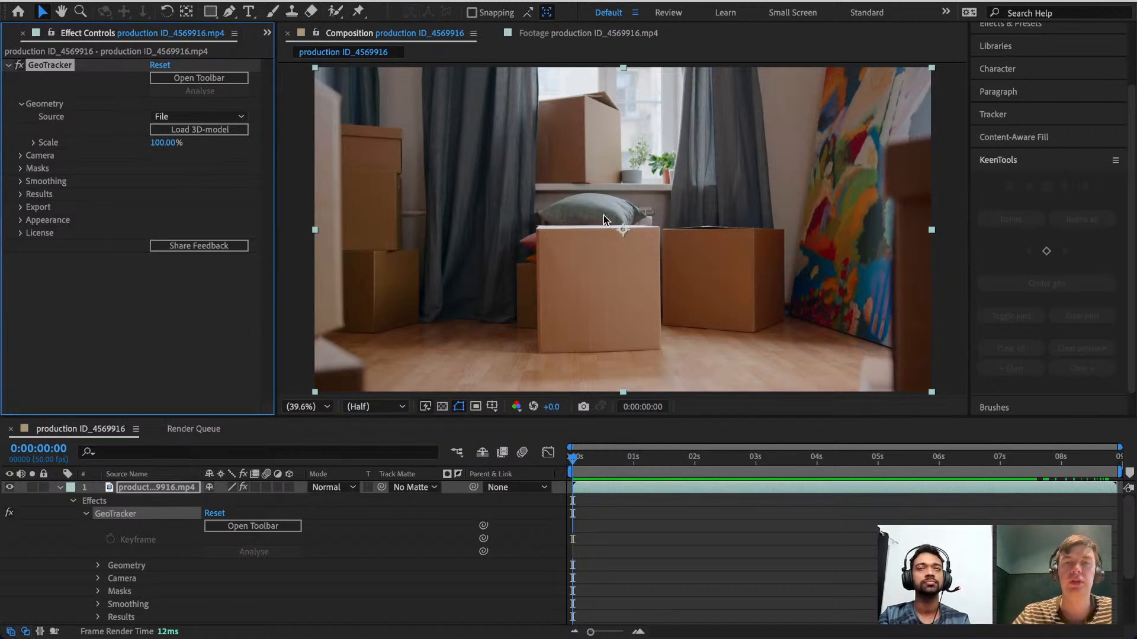
pyautogui.click(190, 117)
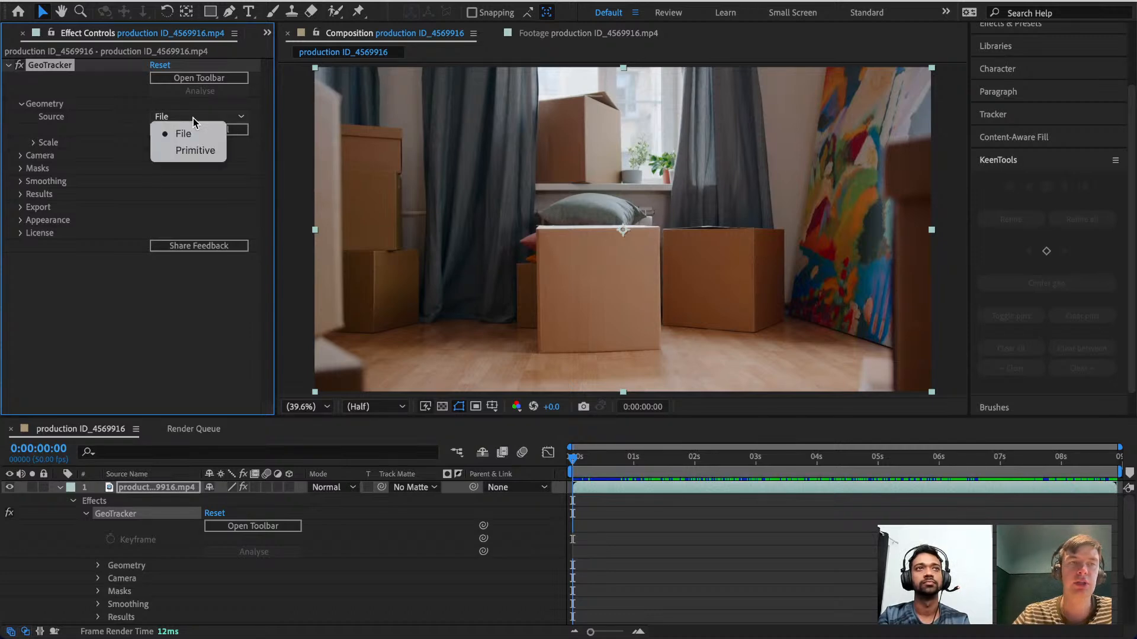
pyautogui.click(195, 151)
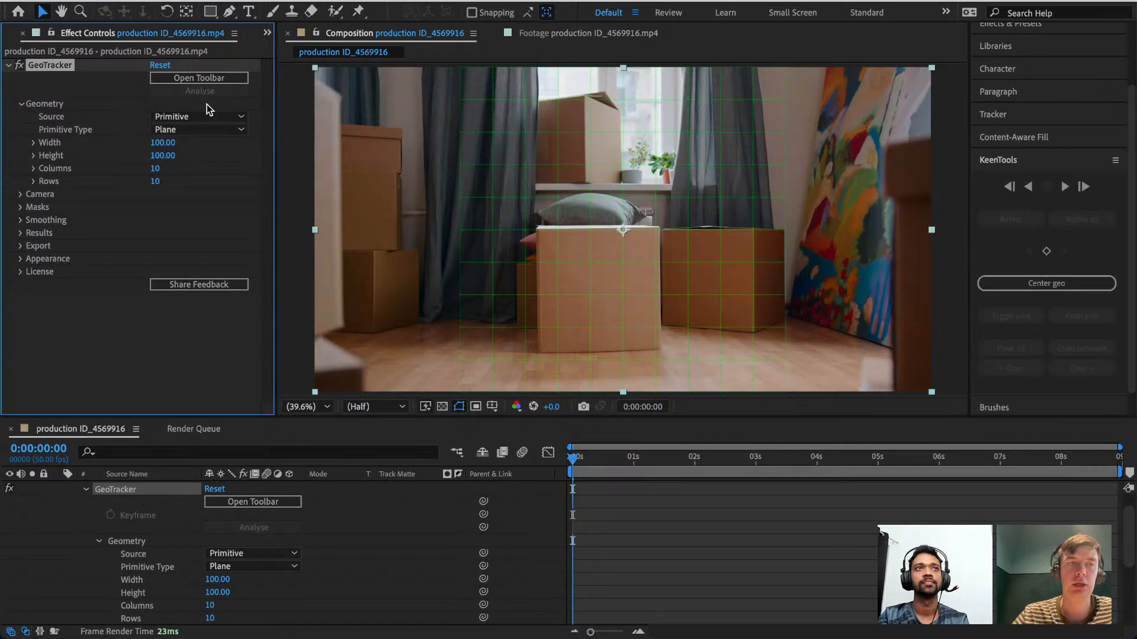
# Review GeoTracker's available primitive types and examine the moving box across the footage, stopping at 0:00:04:13.
pyautogui.click(225, 131)
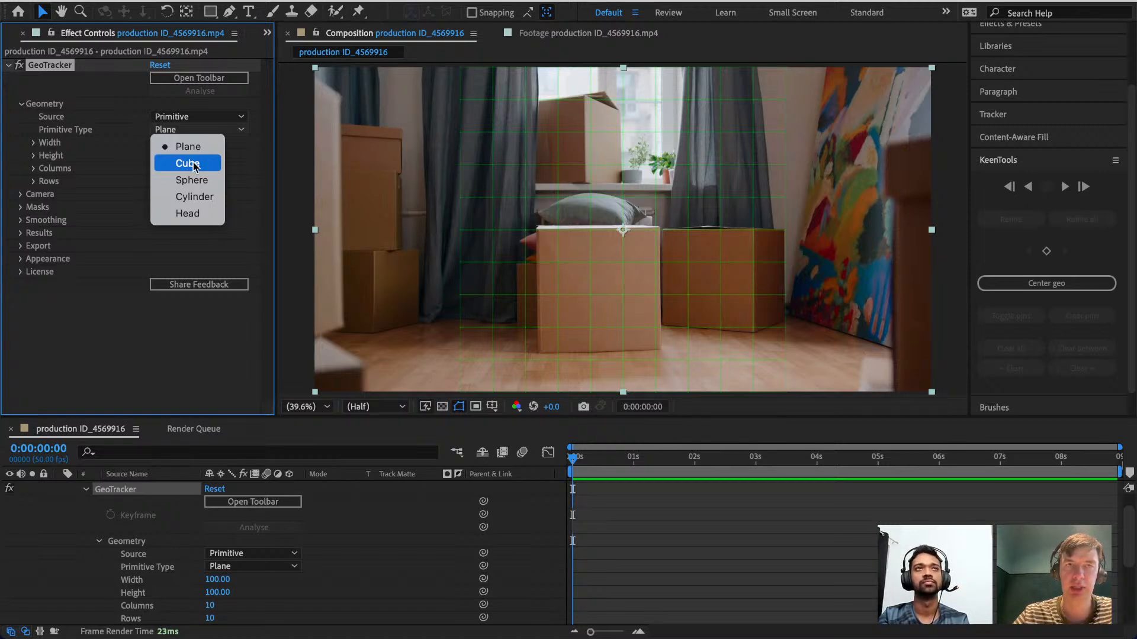
pyautogui.click(1000, 463)
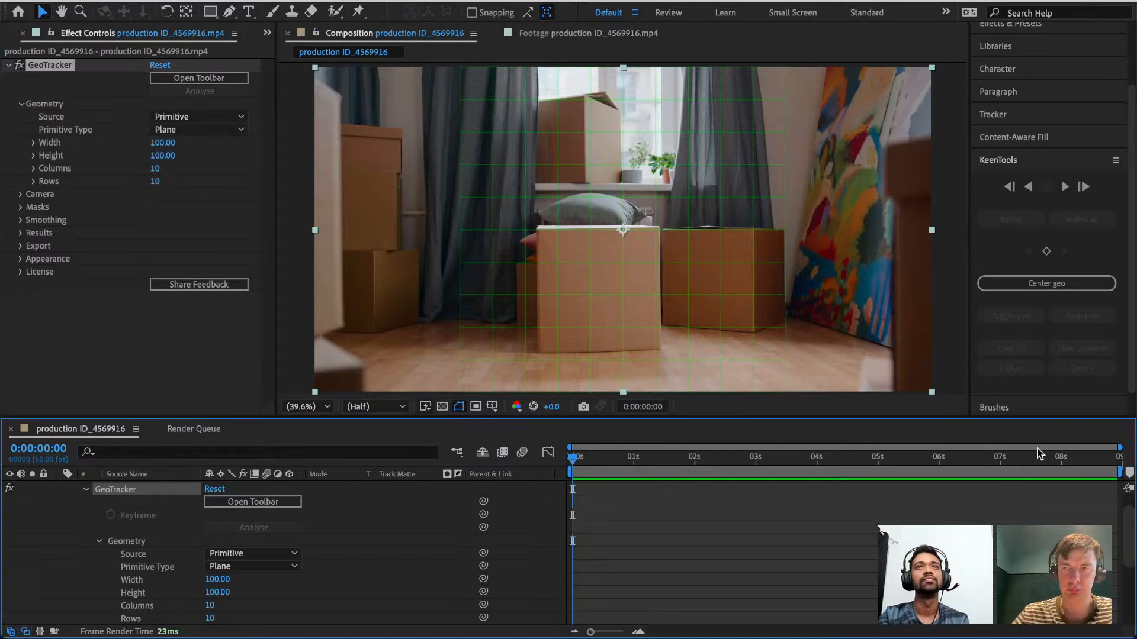
pyautogui.moveTo(1048, 453); pyautogui.dragTo(894, 439)
pyautogui.moveTo(883, 440); pyautogui.dragTo(914, 446)
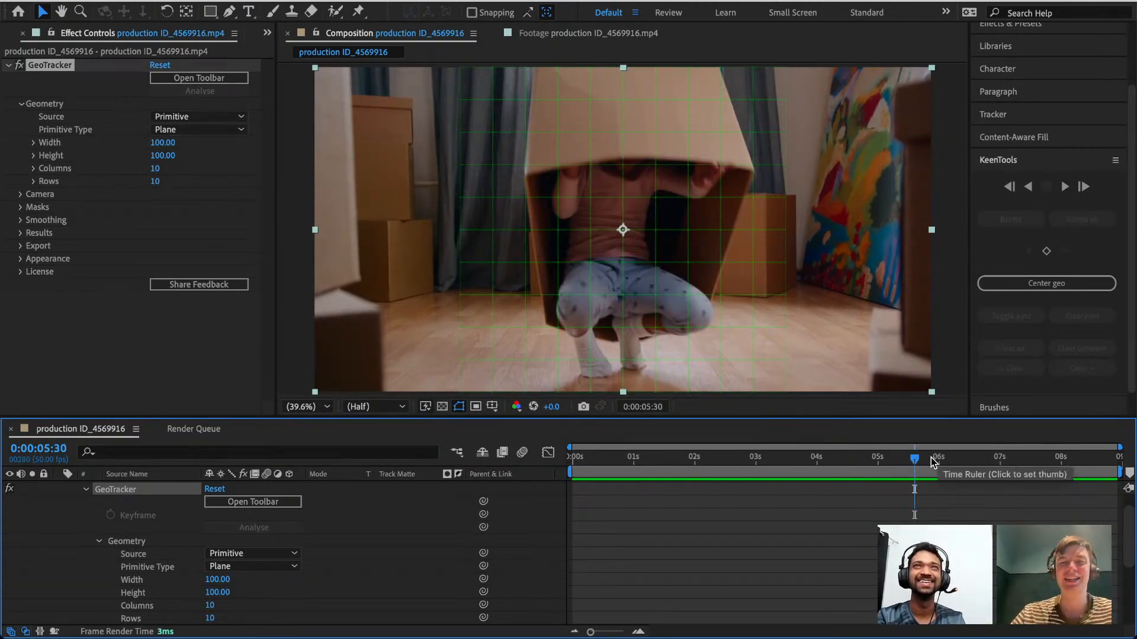
pyautogui.moveTo(931, 457); pyautogui.dragTo(894, 490)
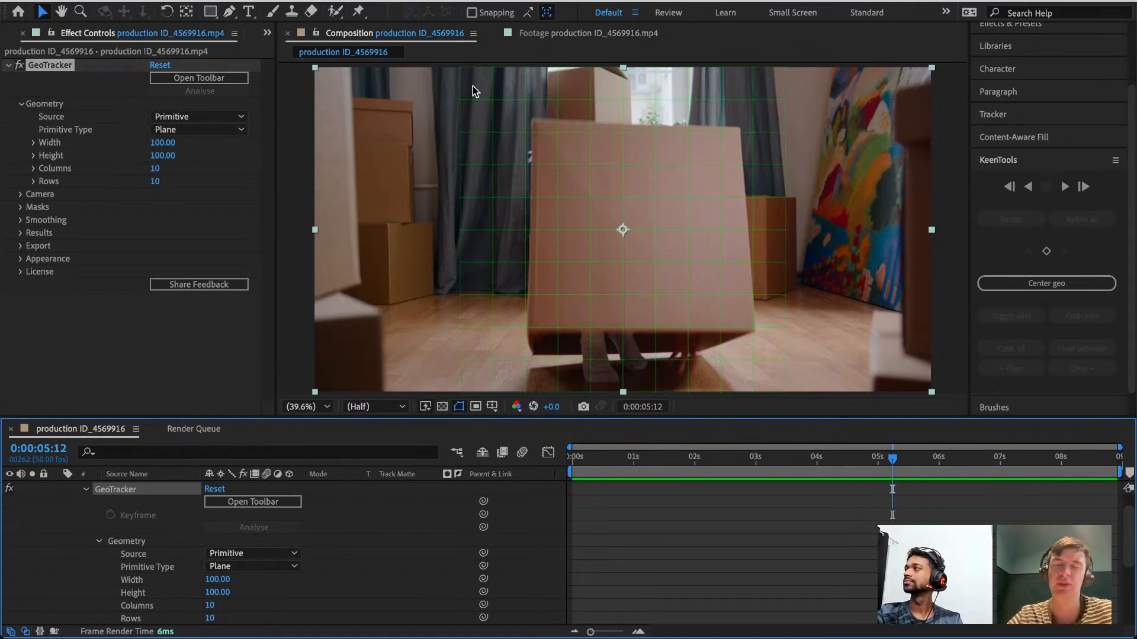
pyautogui.moveTo(923, 459); pyautogui.dragTo(833, 469)
pyautogui.click(203, 131)
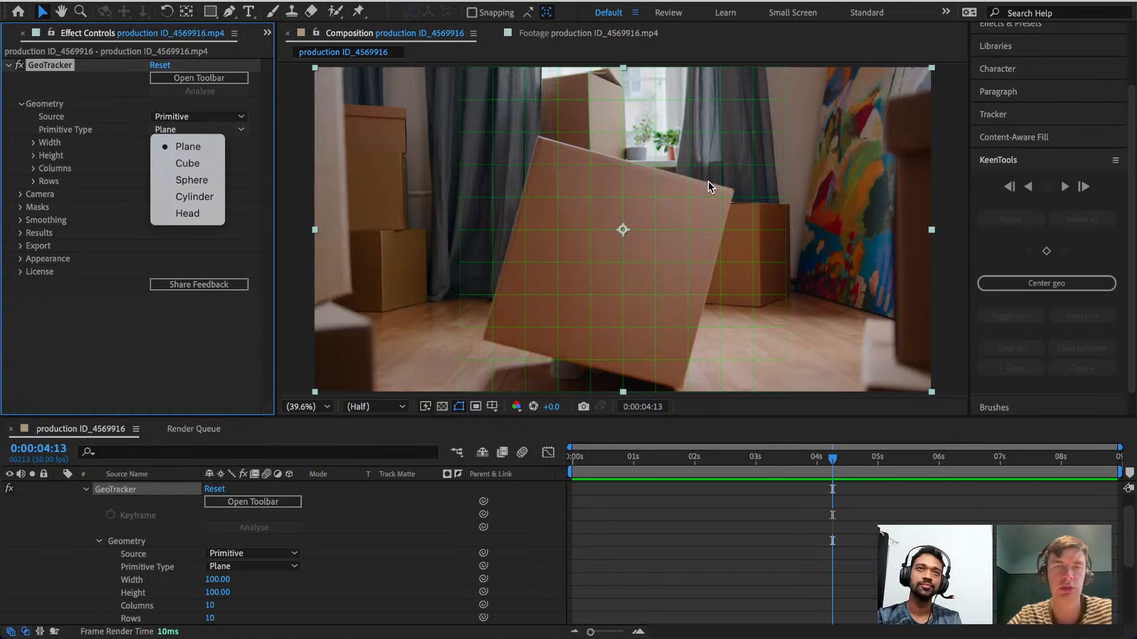
pyautogui.click(100, 175)
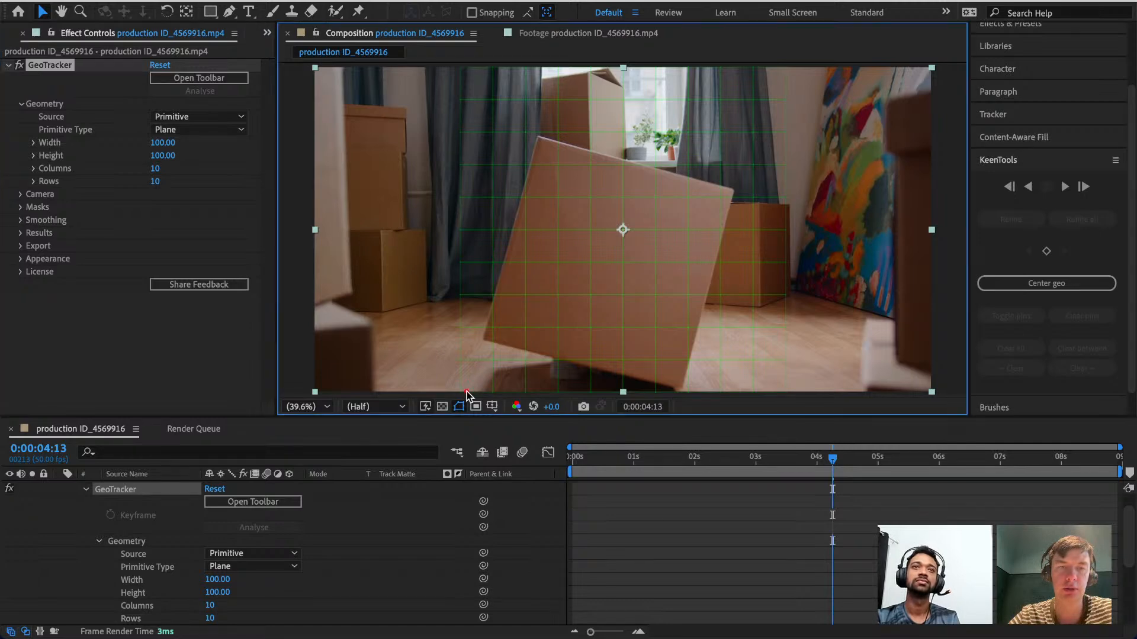
# Pin the plane's two lower corners to the box face at 0:00:04:13 and set the wireframe opacity to 0.89.
pyautogui.moveTo(461, 359); pyautogui.dragTo(488, 336)
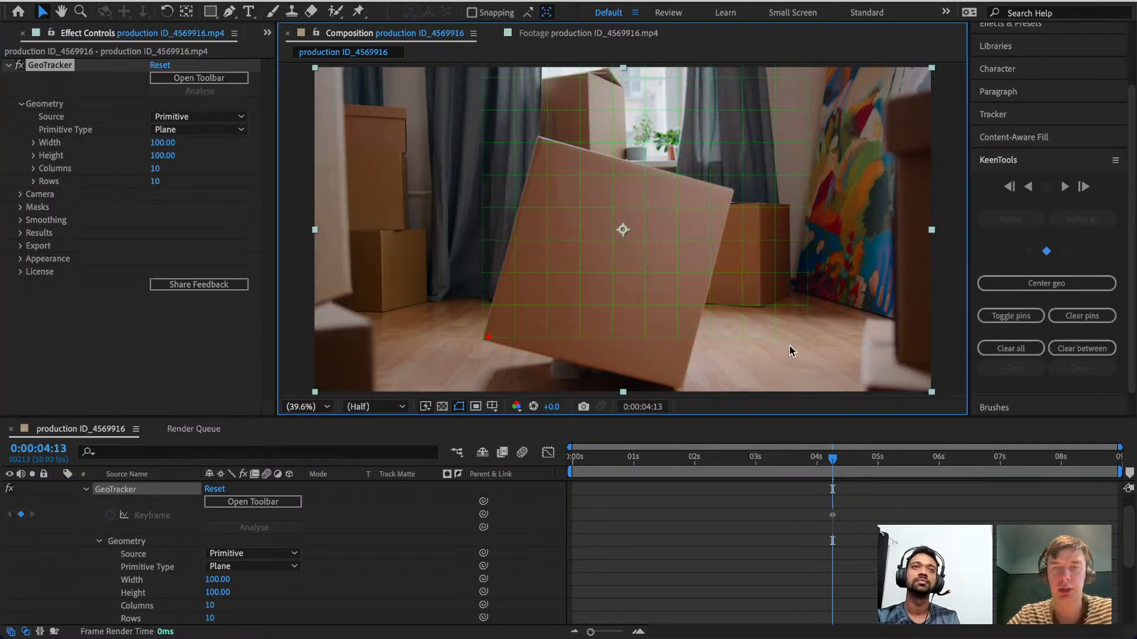
pyautogui.moveTo(803, 337); pyautogui.dragTo(680, 388)
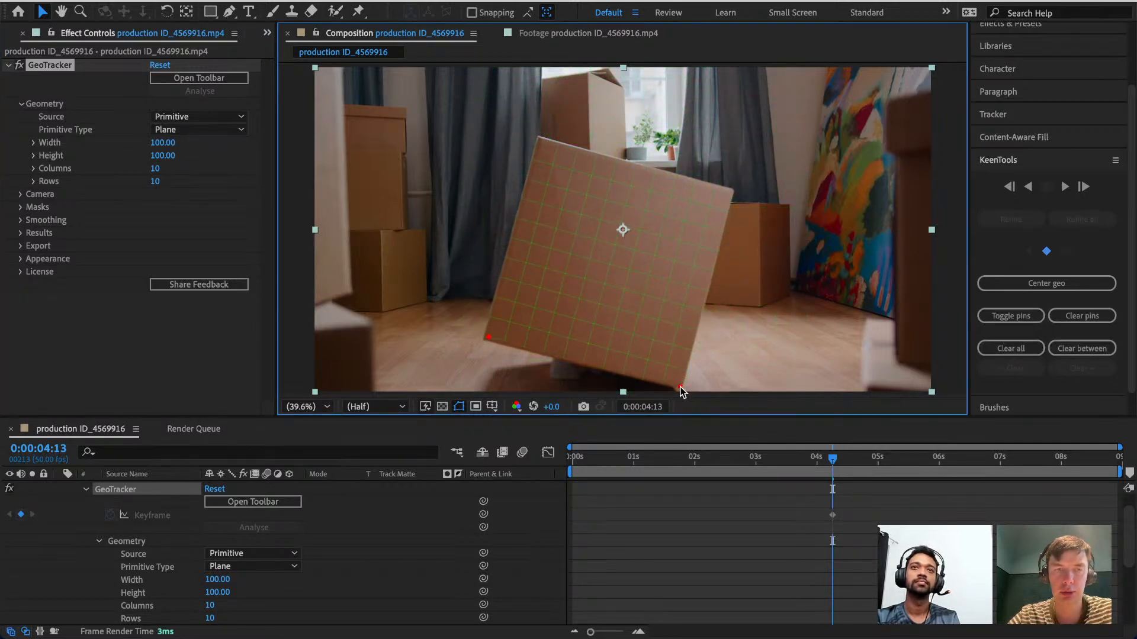
pyautogui.click(20, 259)
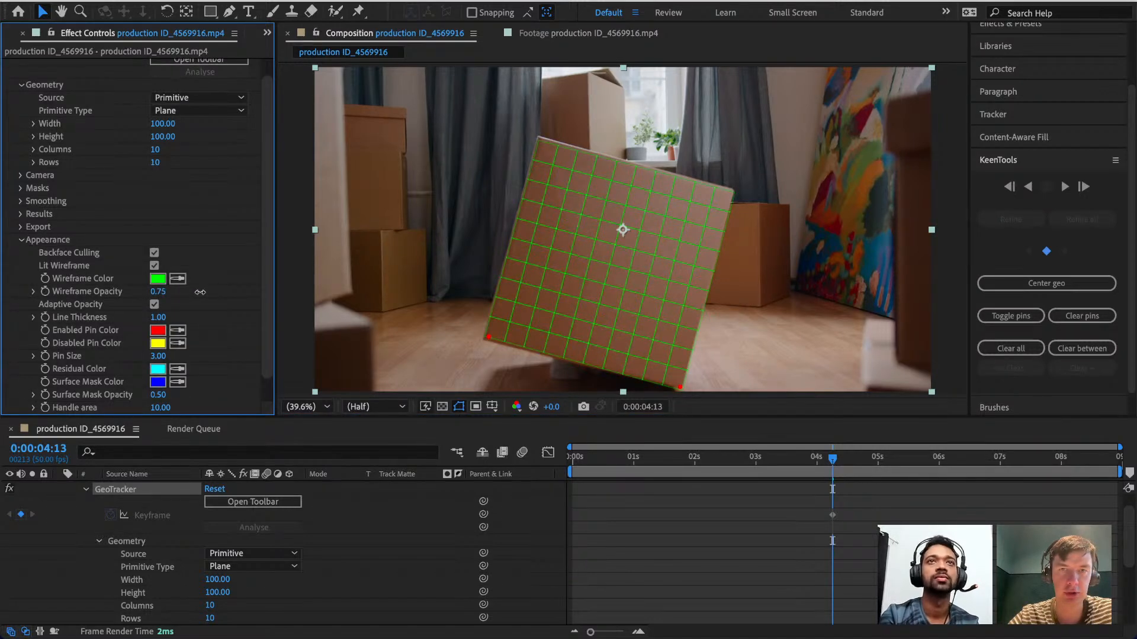
# Pin the plane's two upper corners to the box face and fine-tune the corner pins to match its edges.
pyautogui.click(539, 141)
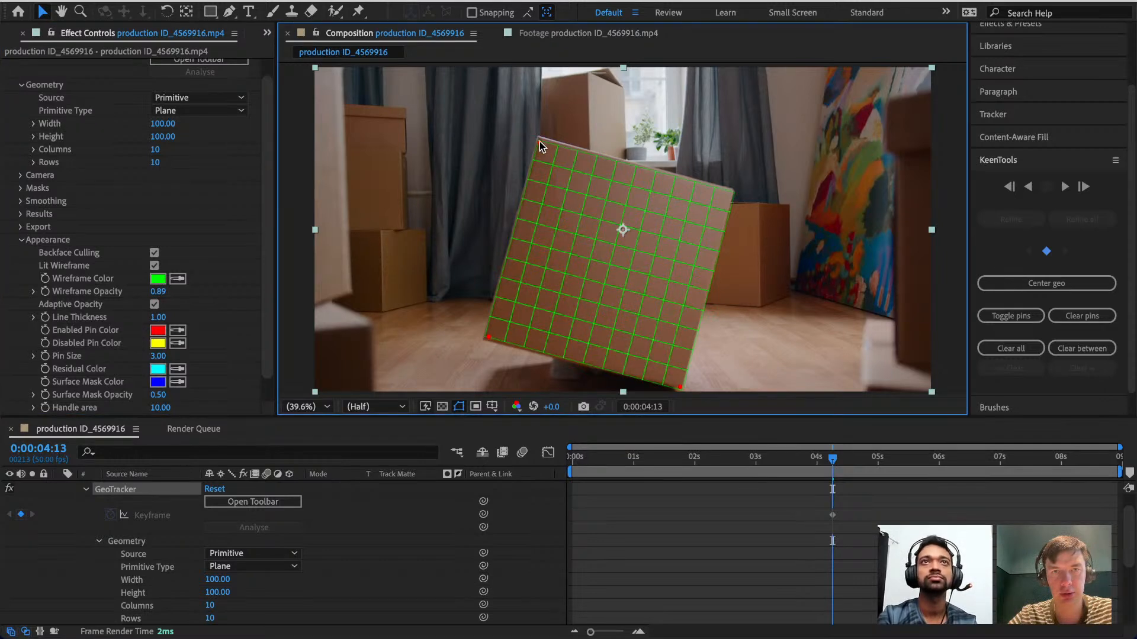
pyautogui.click(732, 192)
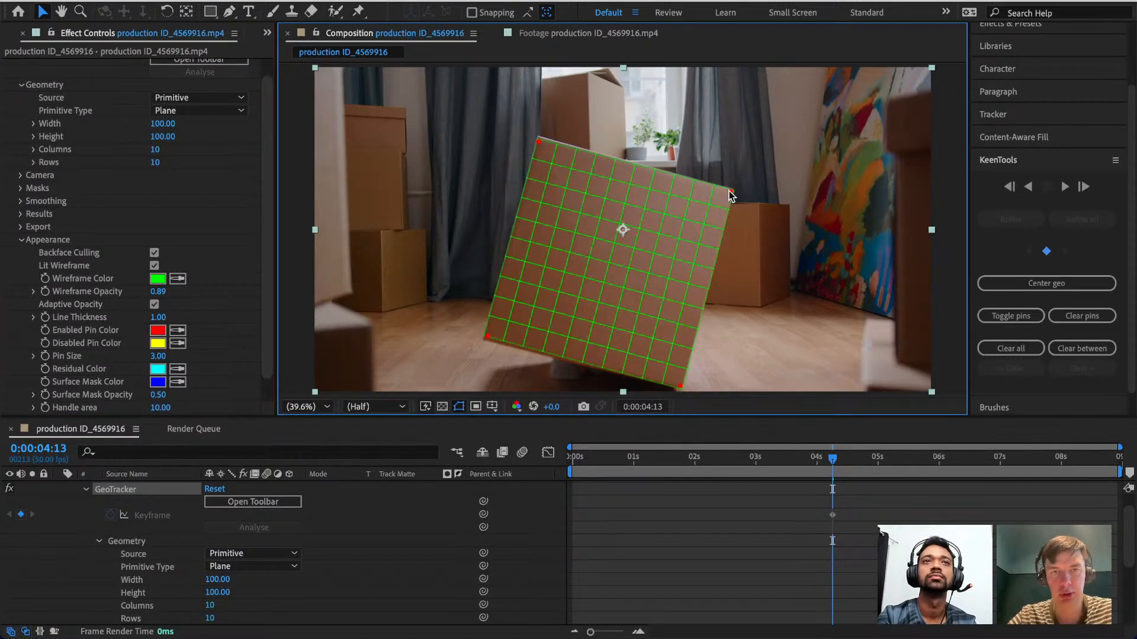
pyautogui.moveTo(488, 338); pyautogui.dragTo(486, 340)
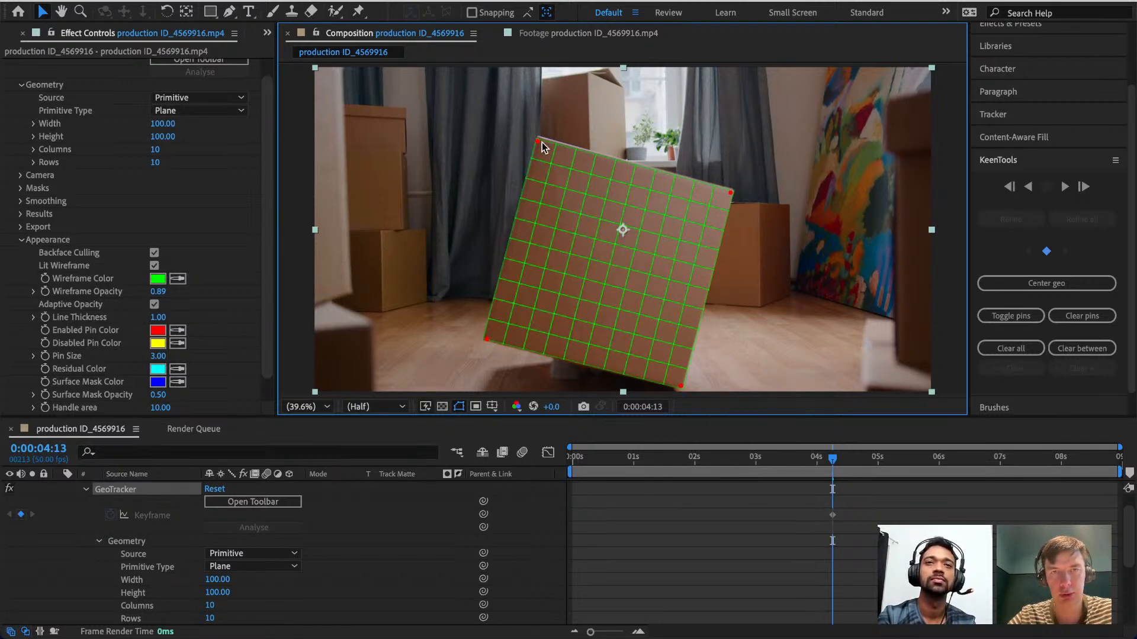
pyautogui.moveTo(537, 141); pyautogui.dragTo(538, 144)
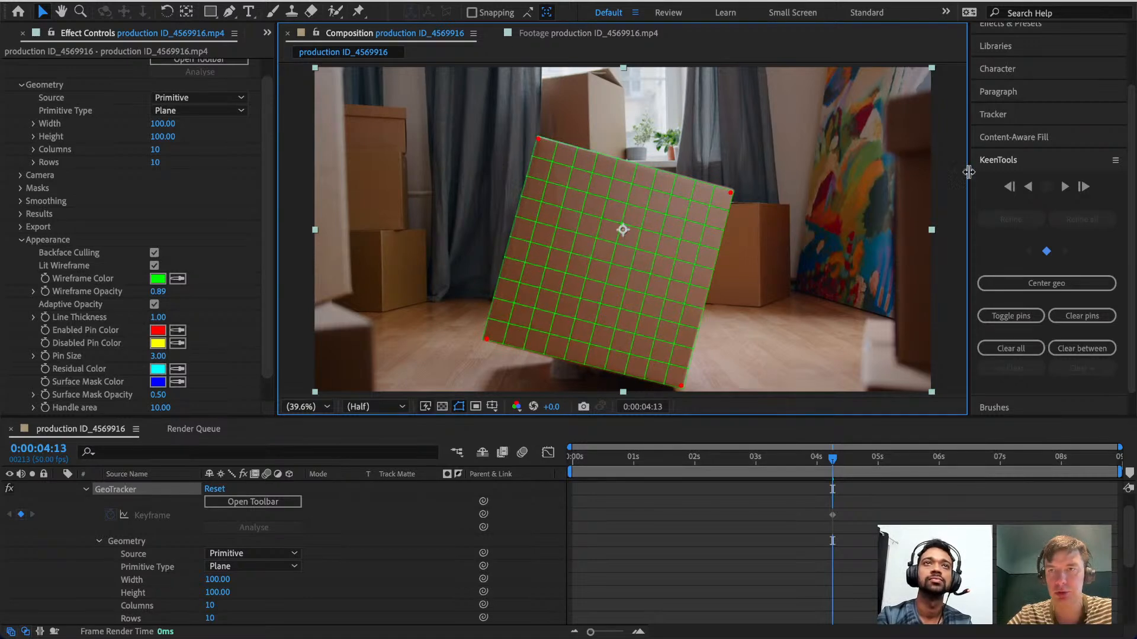
# Track the plane forward from 0:00:04:13, stop at 0:00:06:41, and review the track back at 0:00:05:44.
pyautogui.click(1064, 186)
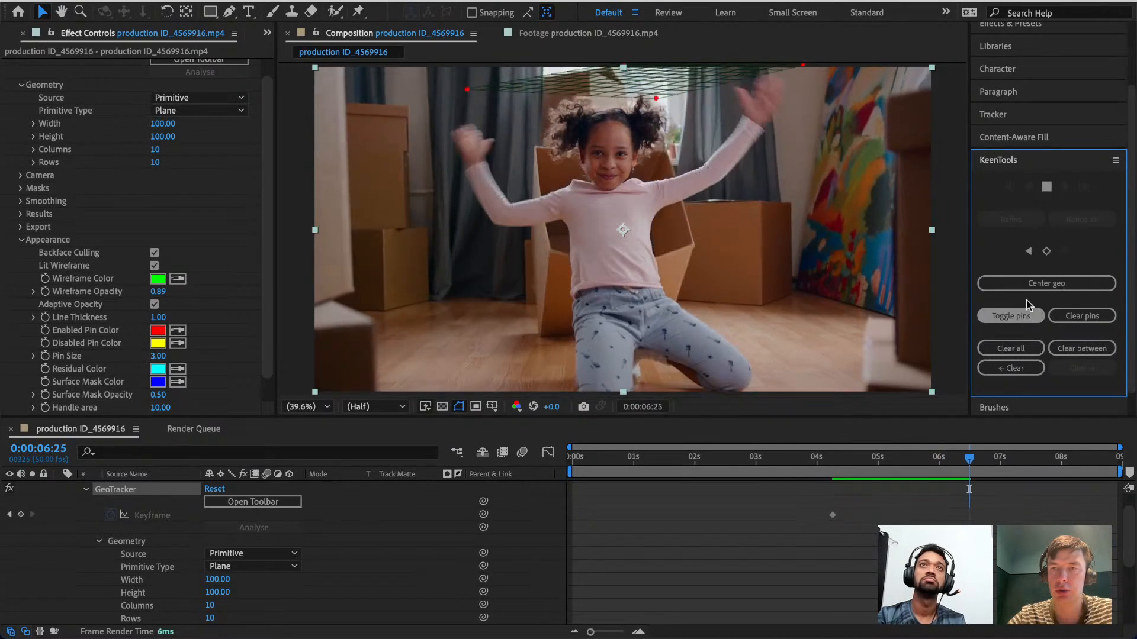
pyautogui.click(1046, 187)
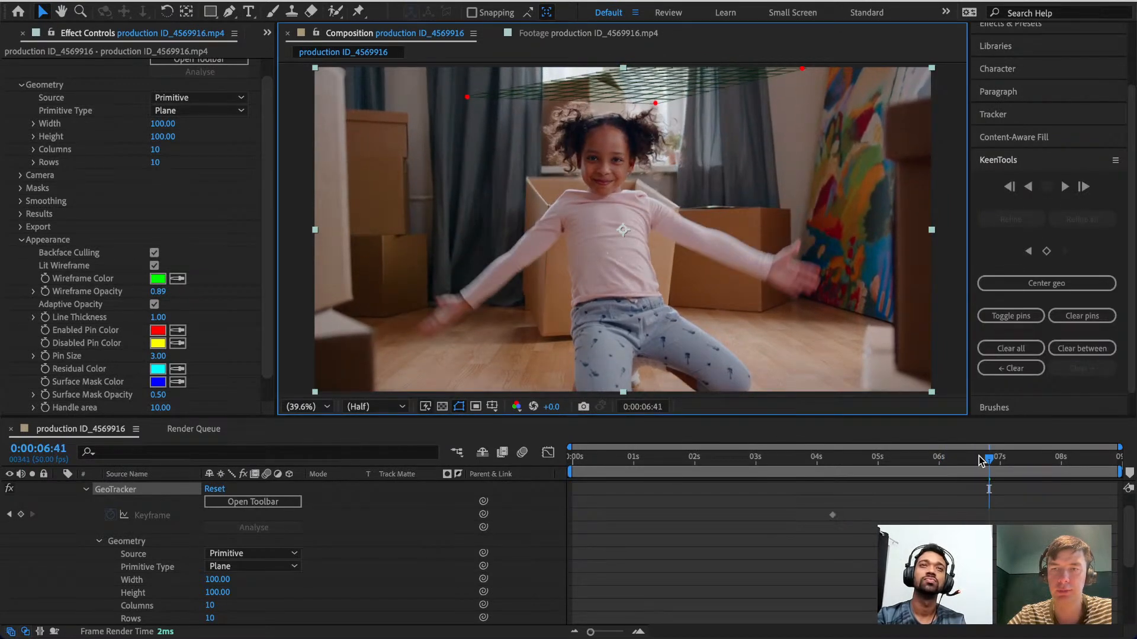
pyautogui.moveTo(988, 460); pyautogui.dragTo(939, 475)
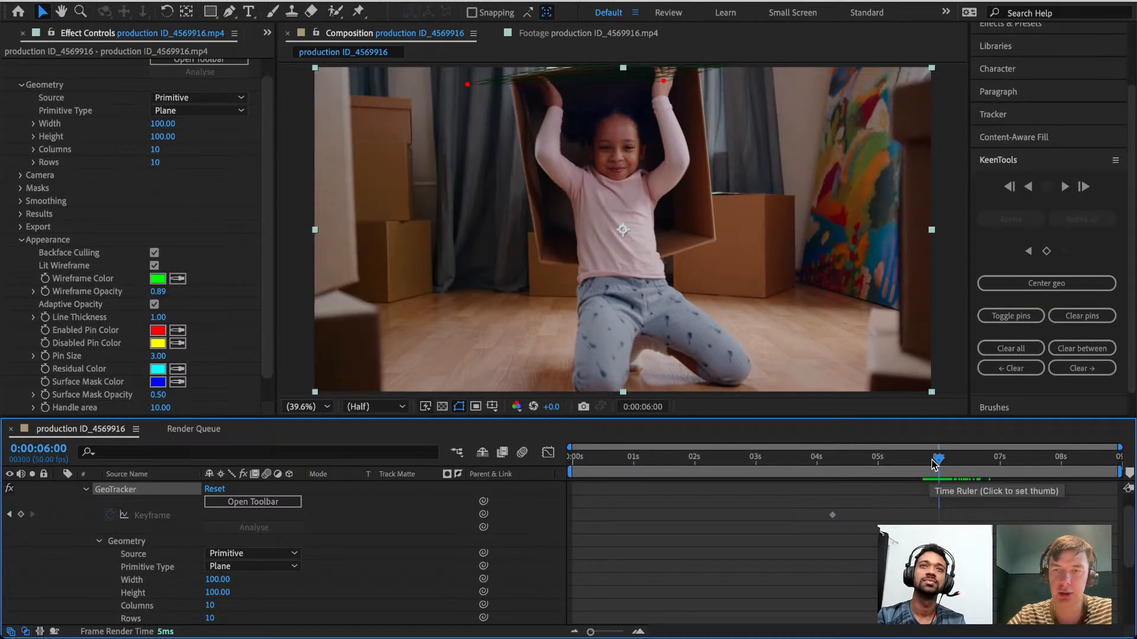
pyautogui.click(933, 464)
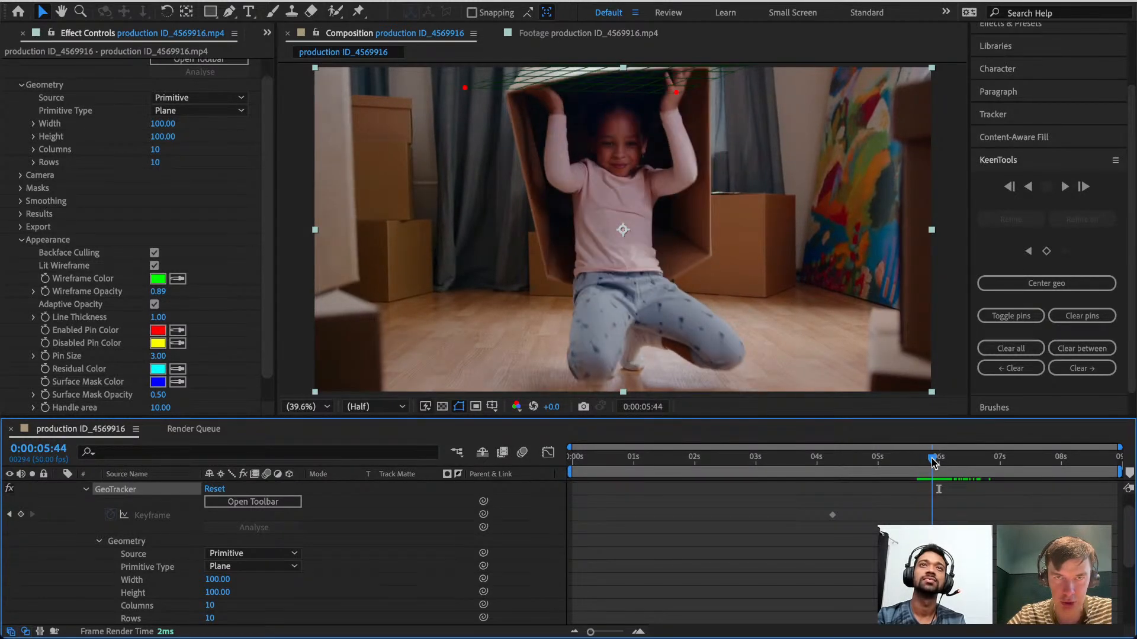
pyautogui.moveTo(933, 459); pyautogui.dragTo(932, 459)
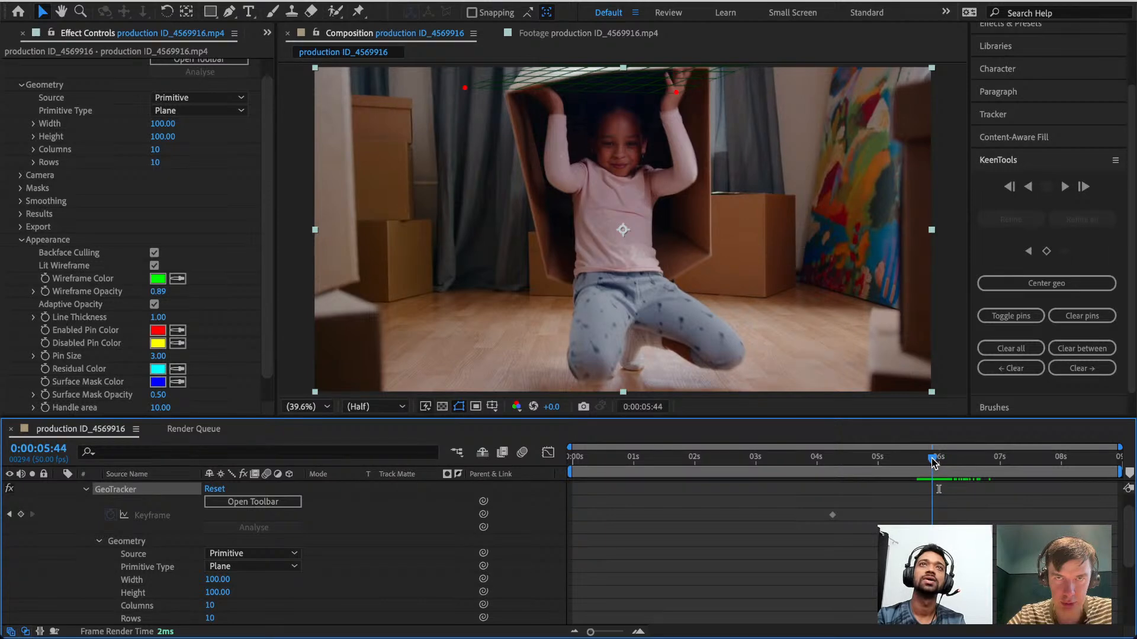
pyautogui.press('space')
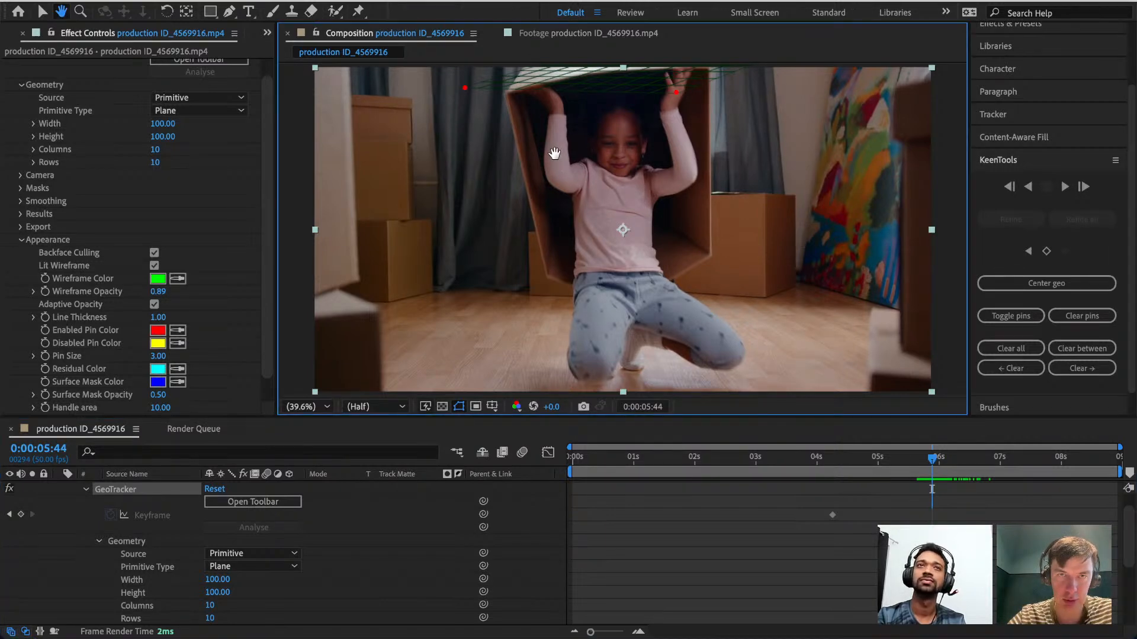
pyautogui.moveTo(555, 152); pyautogui.dragTo(578, 200)
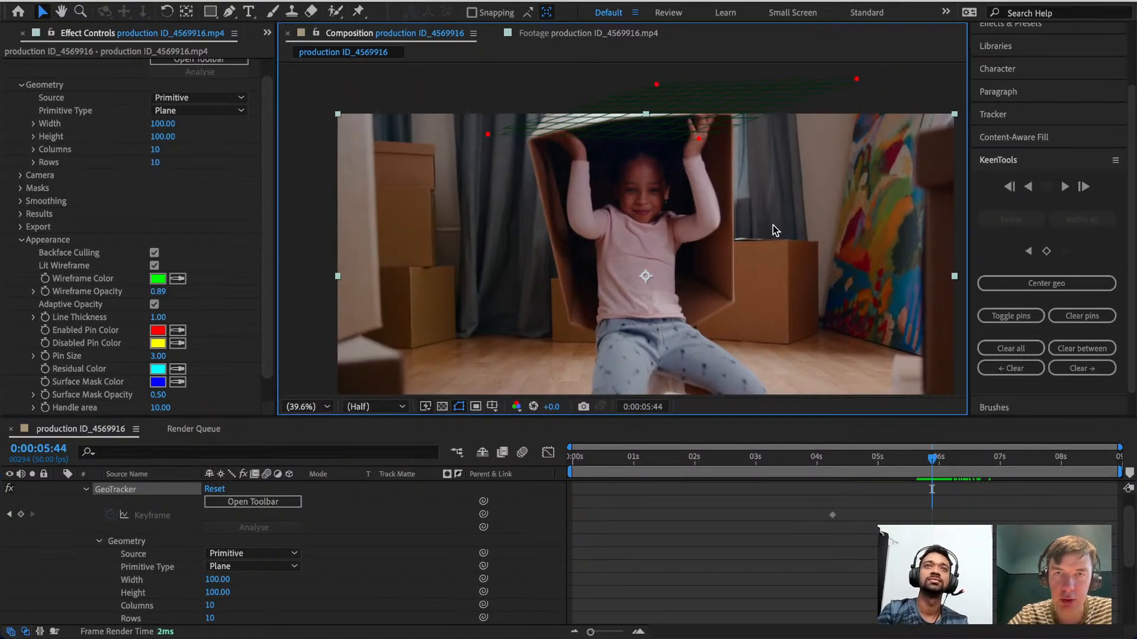
# Realign the plane's corner pins to the box face at 0:00:05:24 and refine the tracking between the closest keyframes.
pyautogui.click(933, 461)
pyautogui.moveTo(933, 461); pyautogui.dragTo(907, 468)
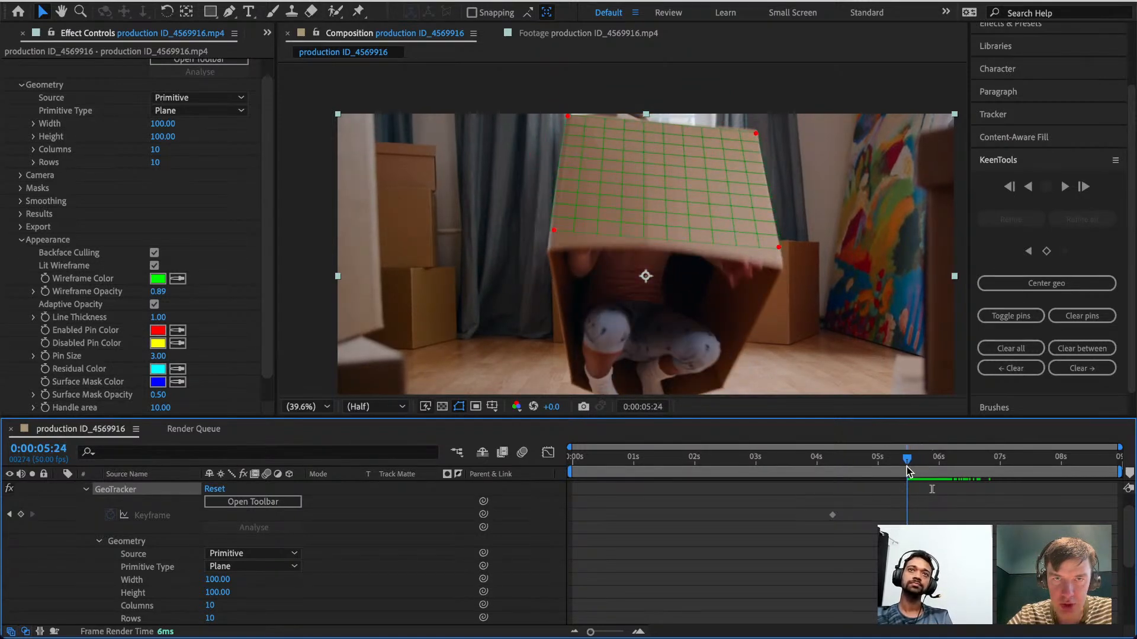
pyautogui.moveTo(553, 231); pyautogui.dragTo(552, 248)
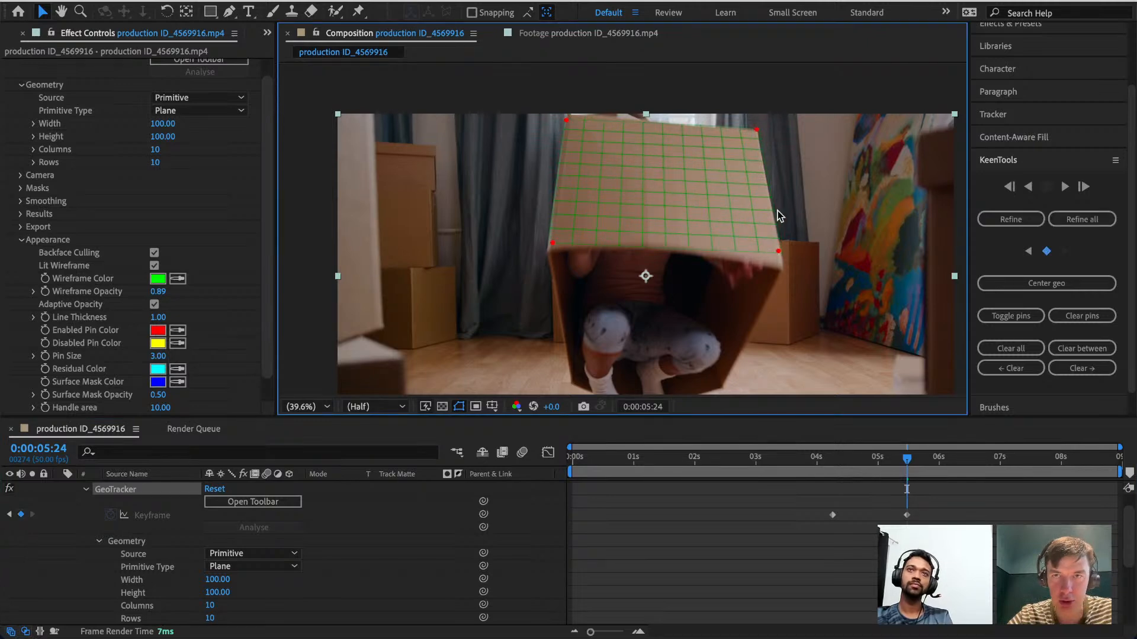
pyautogui.moveTo(778, 252); pyautogui.dragTo(779, 260)
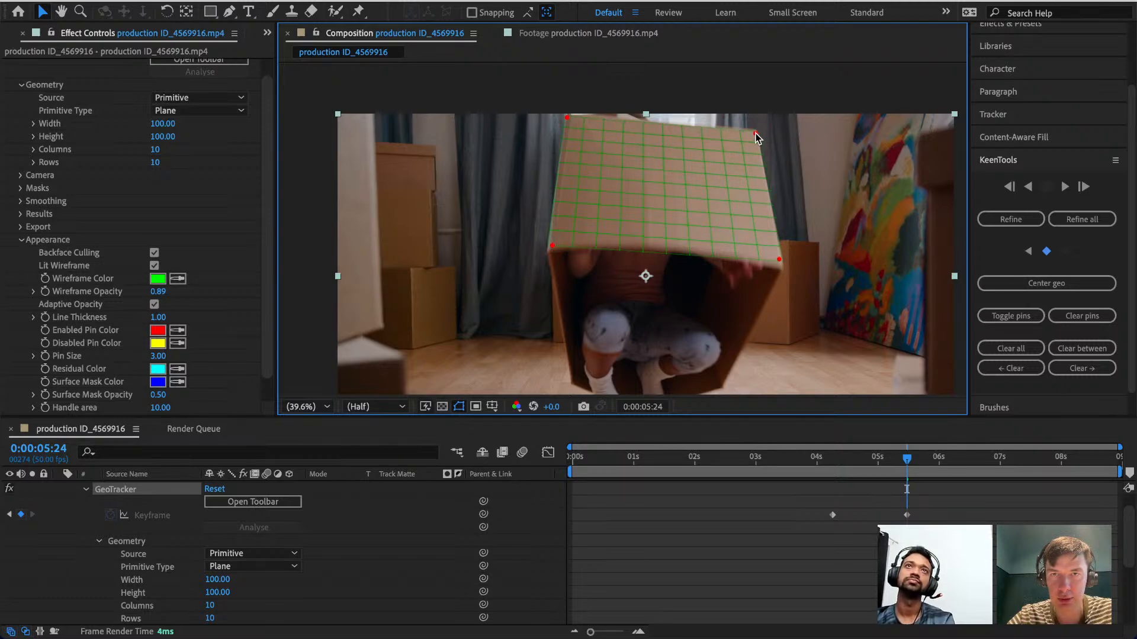
pyautogui.click(1024, 221)
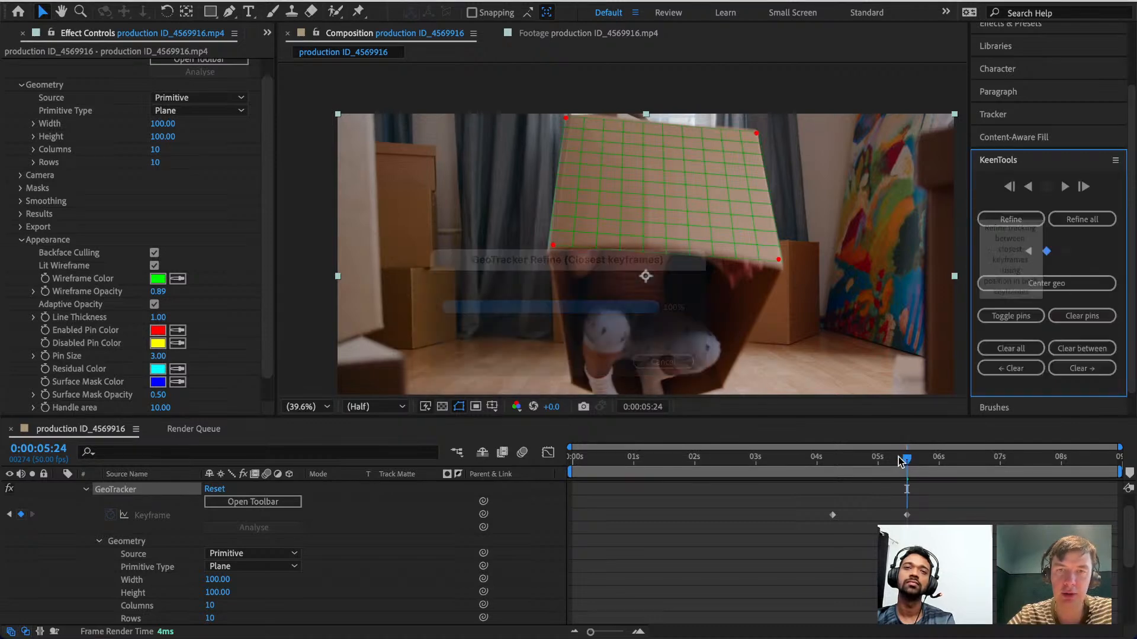
# Adjust all four corner pins to the box face at 0:00:05:10 and refine the tracking between the closest keyframes.
pyautogui.moveTo(906, 457)
pyautogui.mouseDown()
pyautogui.moveTo(853, 471)
pyautogui.moveTo(897, 473)
pyautogui.mouseUp()
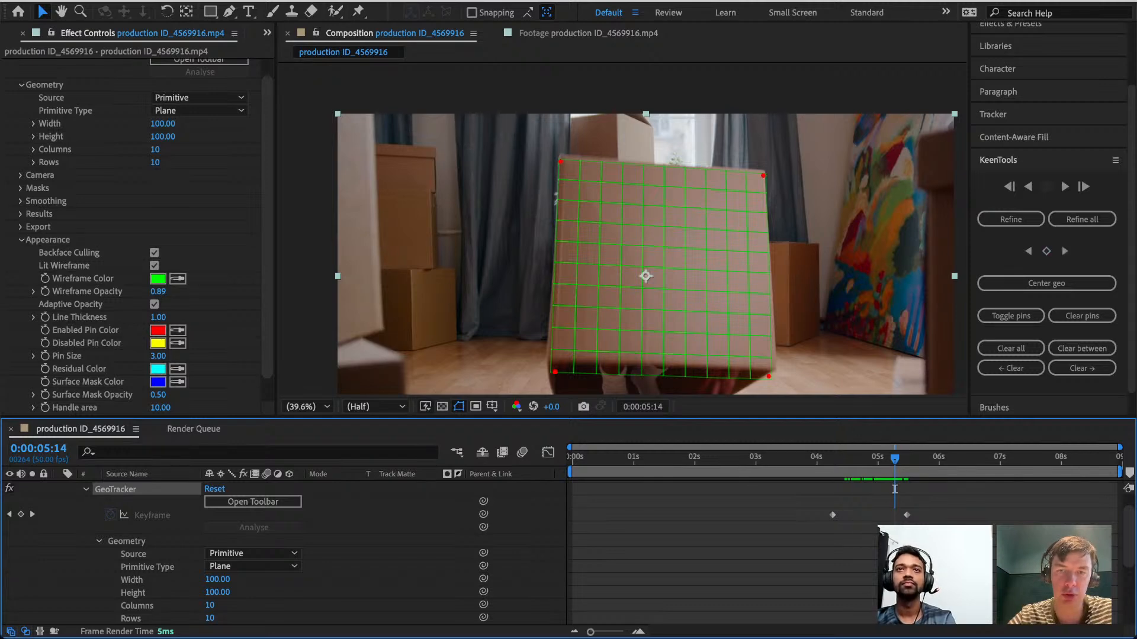
pyautogui.moveTo(896, 463); pyautogui.dragTo(890, 458)
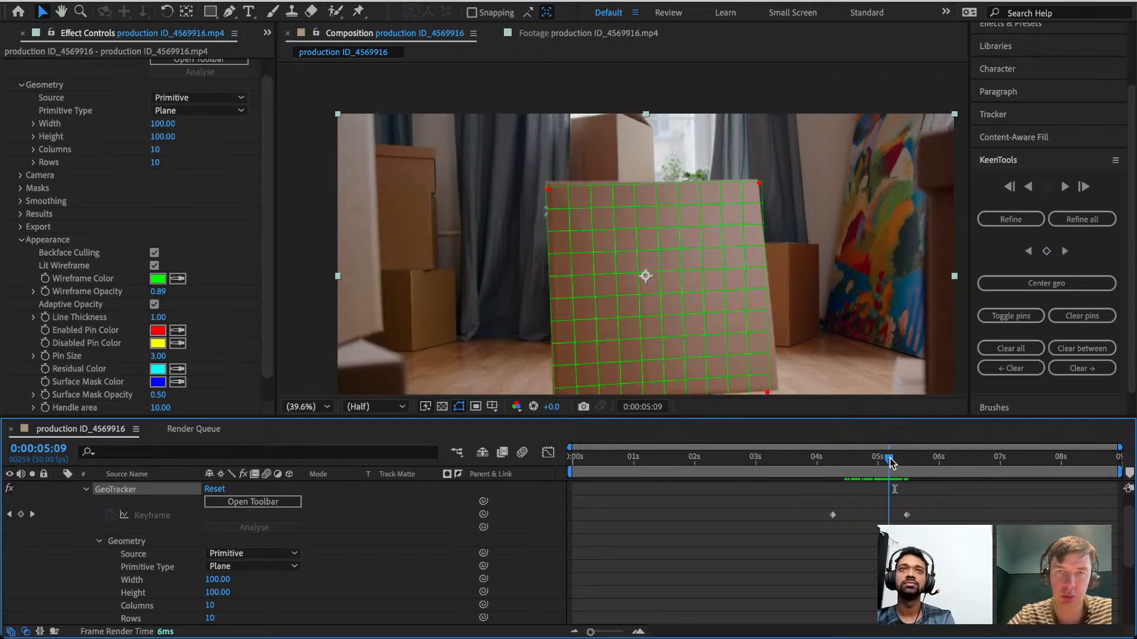
pyautogui.press('h')
pyautogui.moveTo(823, 306); pyautogui.dragTo(849, 251)
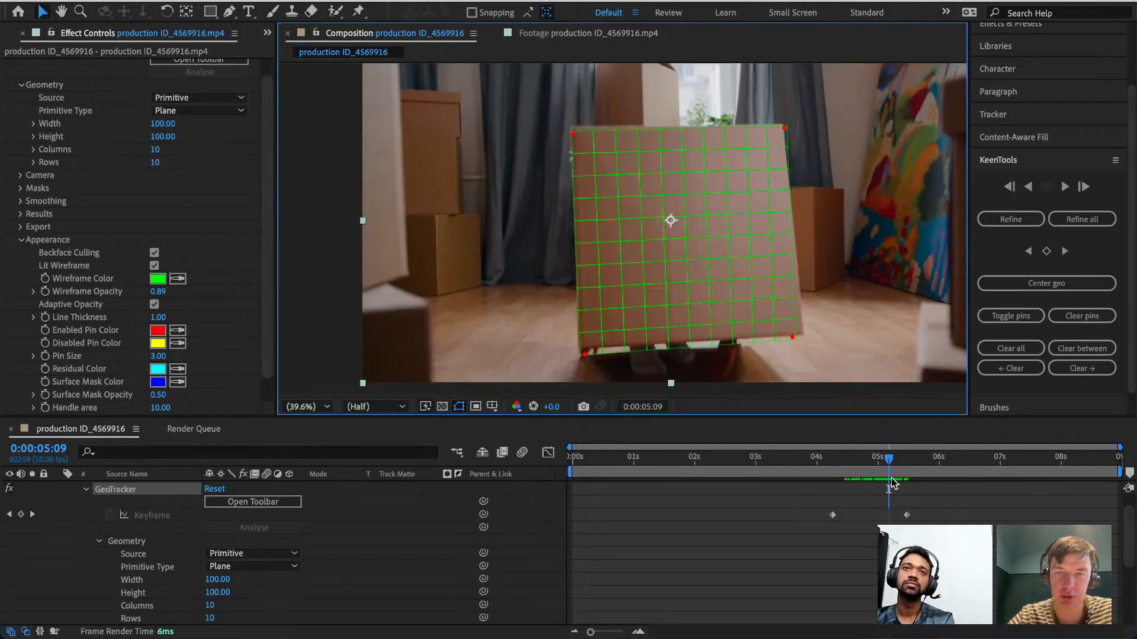
pyautogui.moveTo(889, 459); pyautogui.dragTo(890, 459)
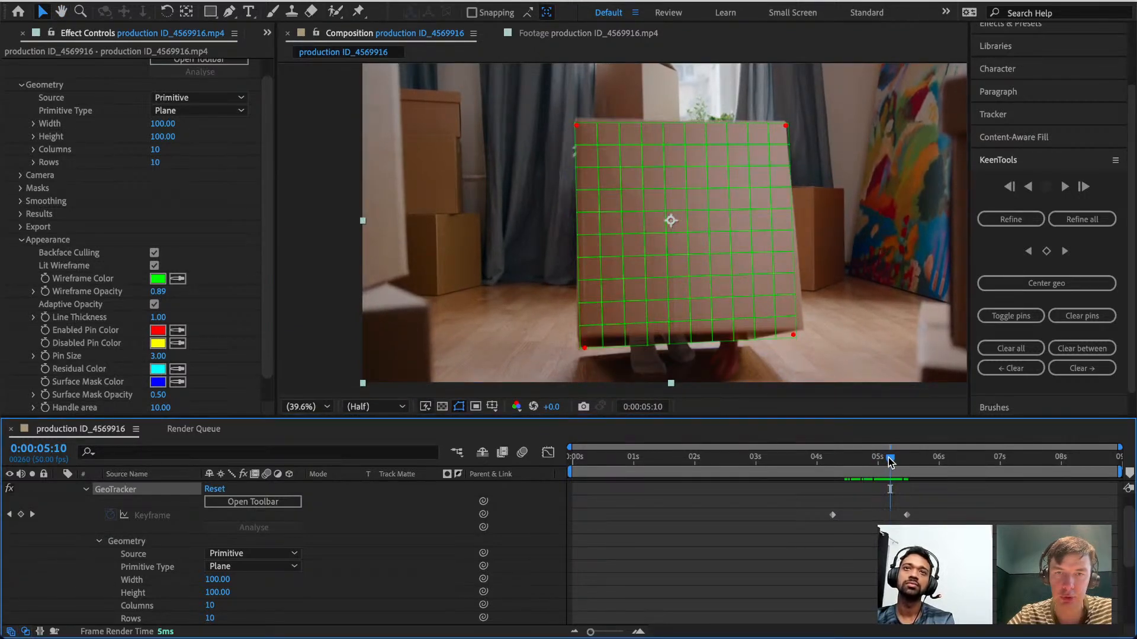
pyautogui.moveTo(794, 335); pyautogui.dragTo(798, 316)
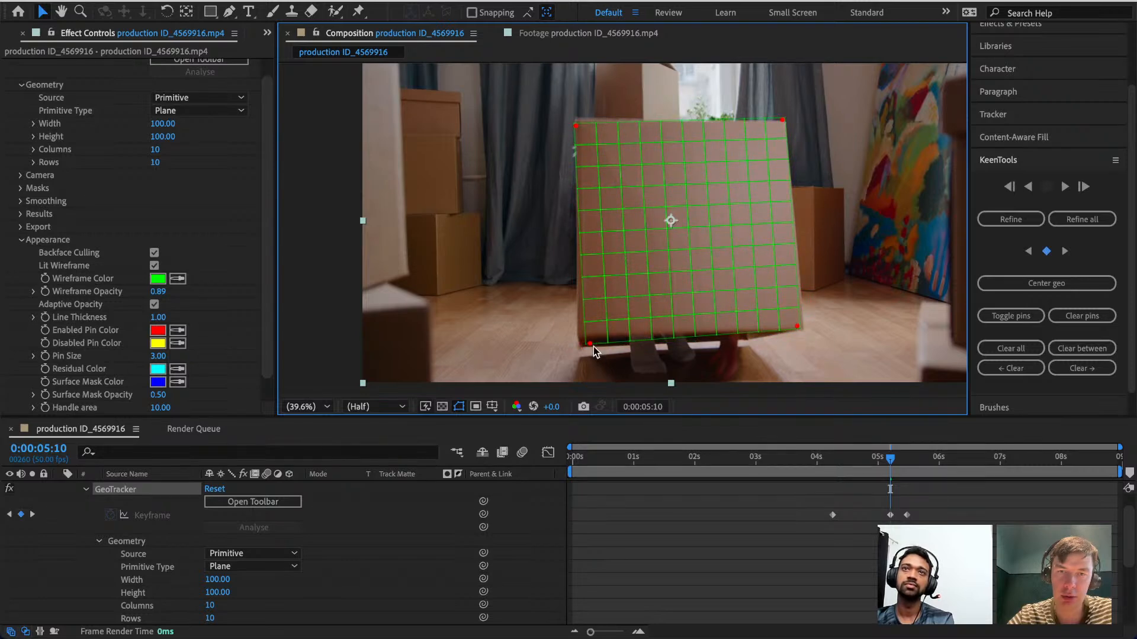
pyautogui.moveTo(591, 346); pyautogui.dragTo(581, 338)
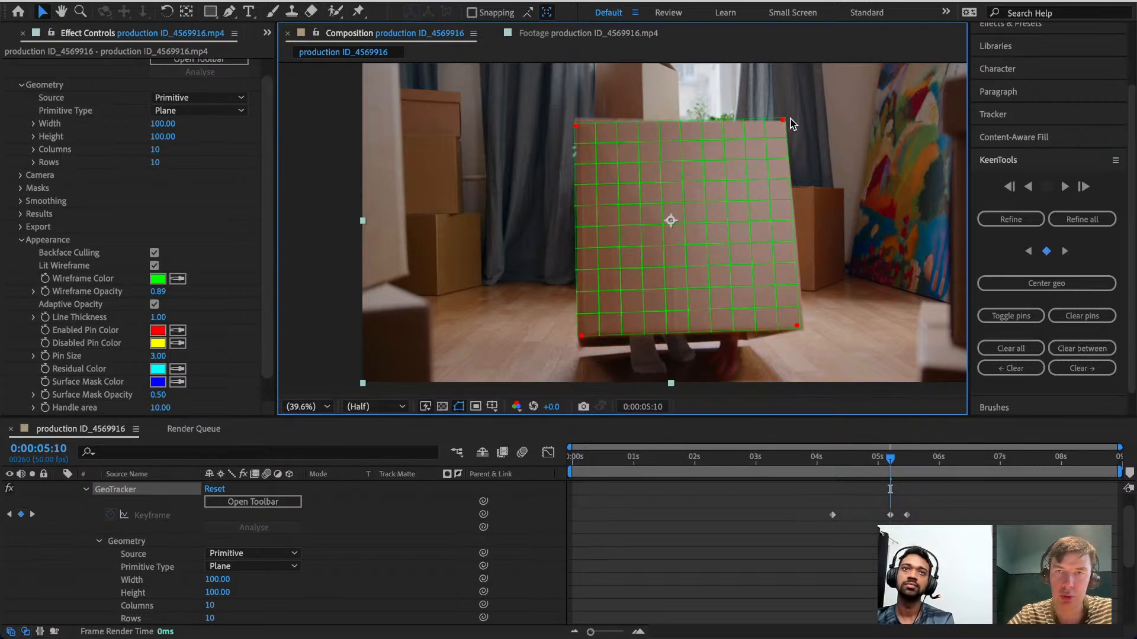
pyautogui.moveTo(781, 120); pyautogui.dragTo(780, 122)
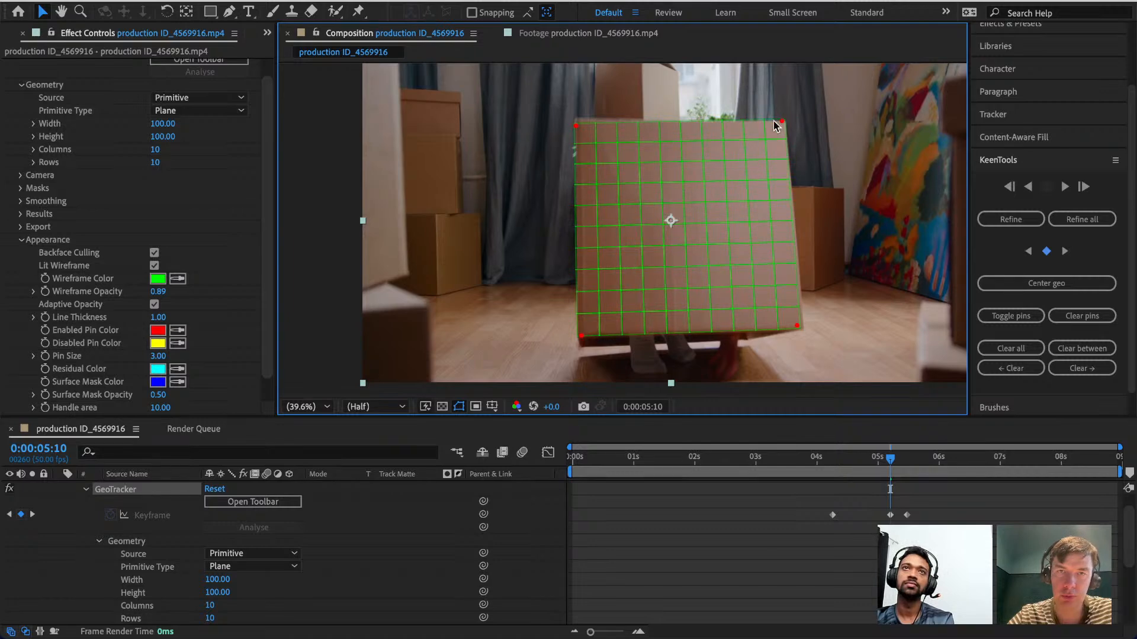
pyautogui.moveTo(581, 126); pyautogui.dragTo(578, 121)
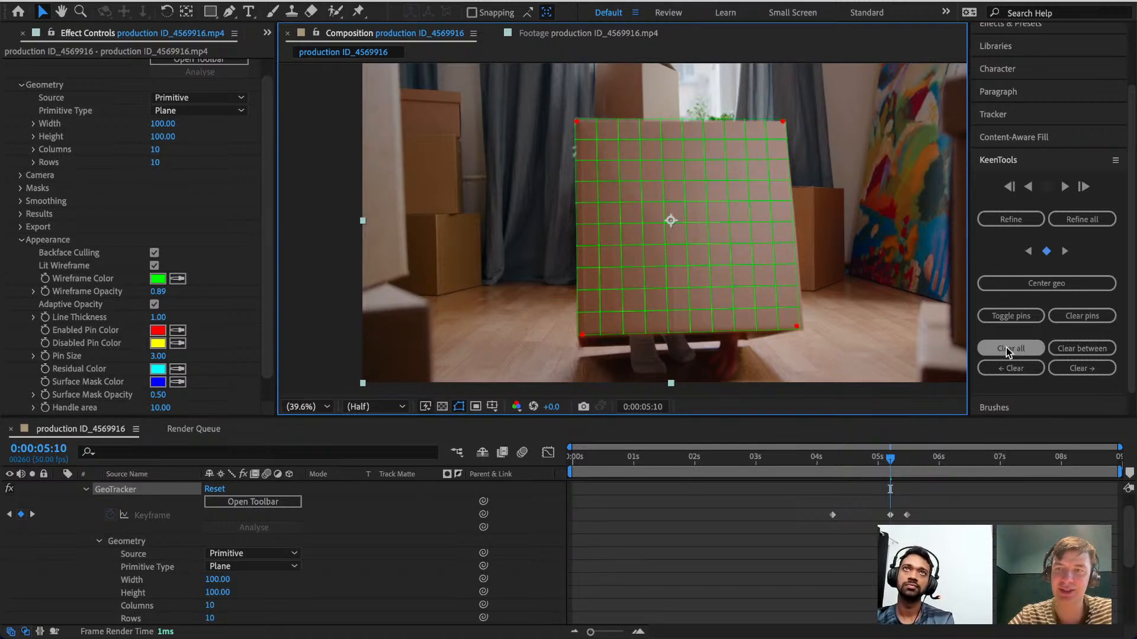
pyautogui.click(1019, 224)
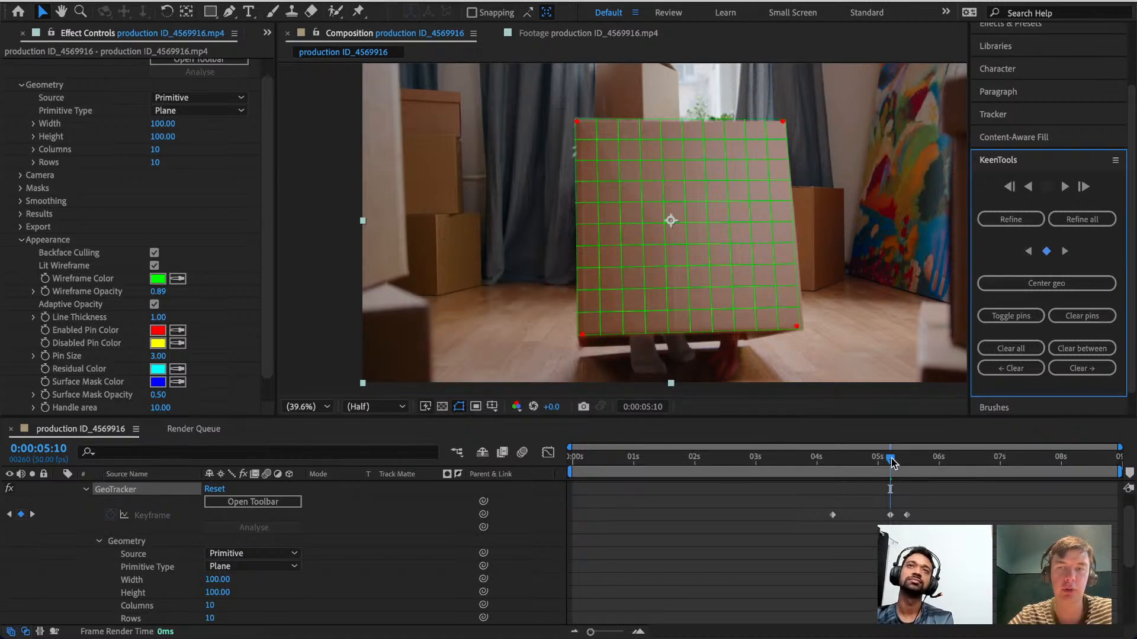
# Check the plane's alignment with the box across the GeoTracker keyframes, ending at 0:00:05:24.
pyautogui.moveTo(890, 459)
pyautogui.mouseDown()
pyautogui.moveTo(851, 467)
pyautogui.moveTo(907, 468)
pyautogui.mouseUp()
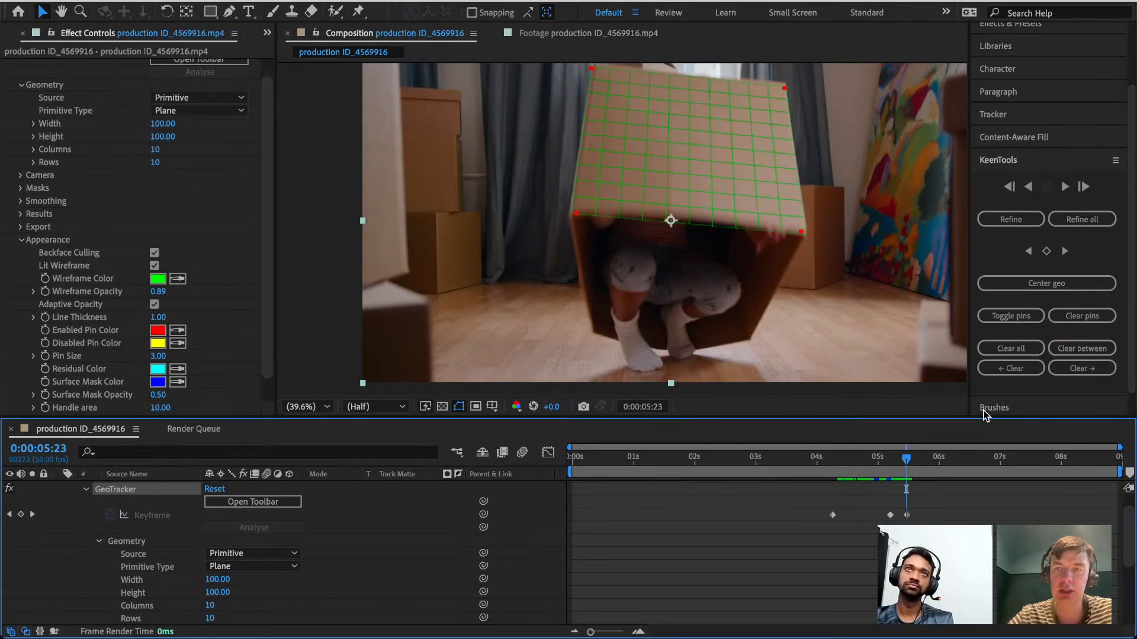
pyautogui.click(1065, 252)
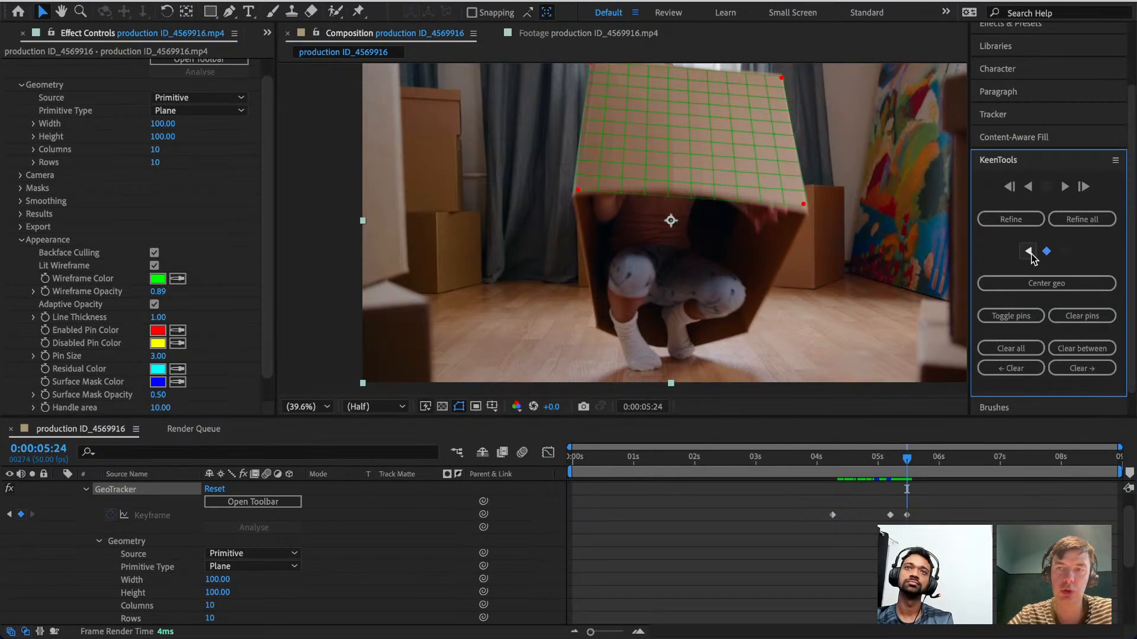
pyautogui.click(1028, 251)
pyautogui.click(1028, 251)
pyautogui.click(1064, 252)
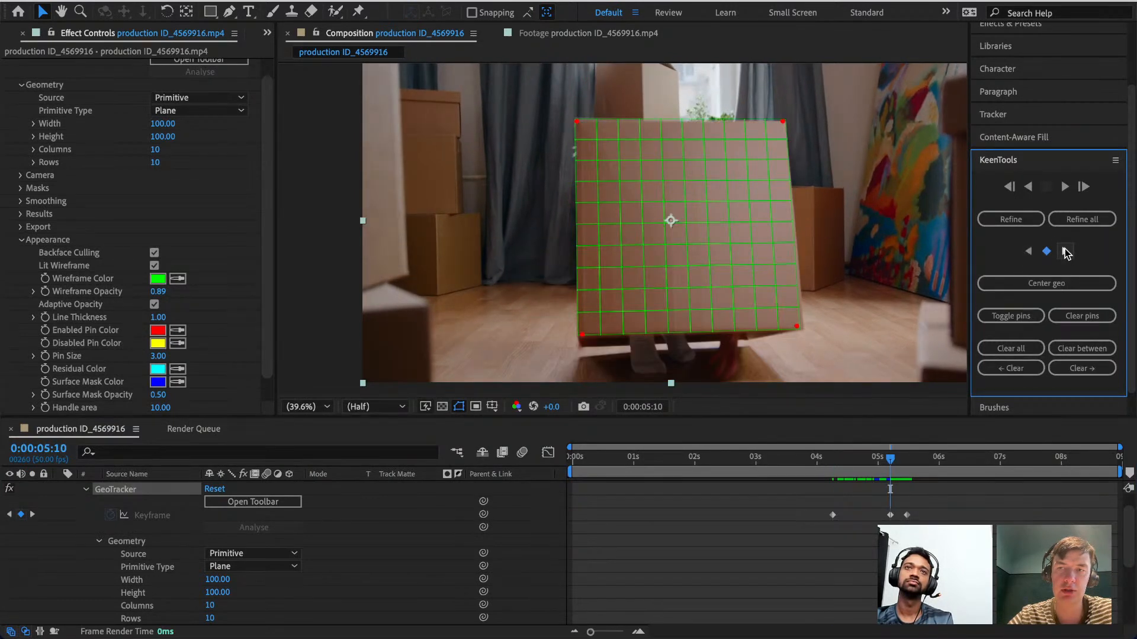
pyautogui.click(1064, 252)
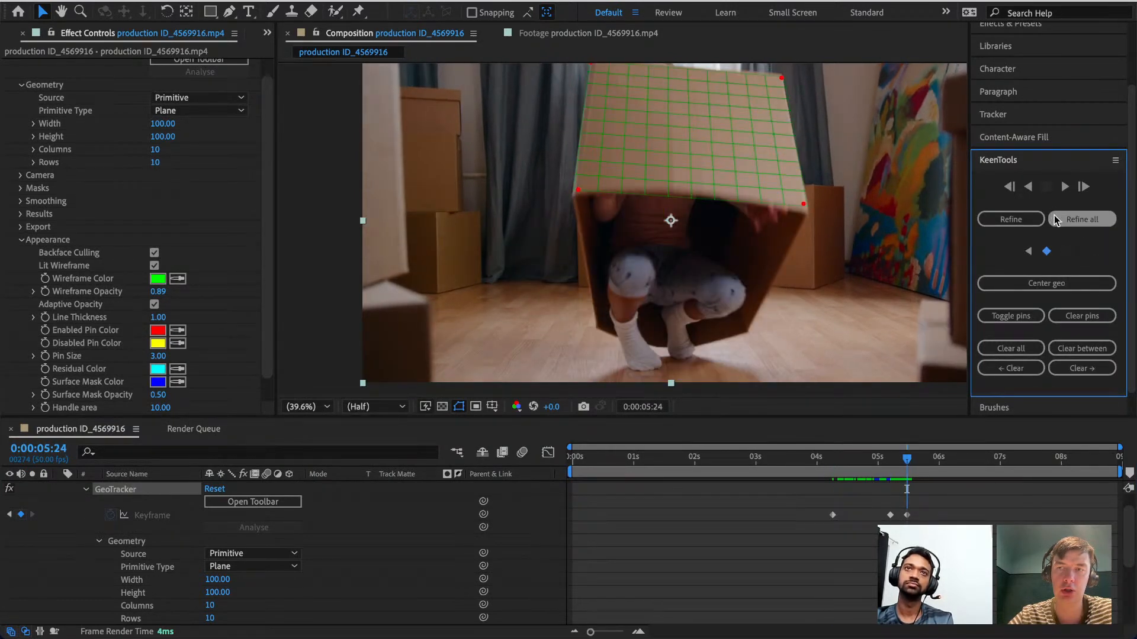
# Track the plane forward from the 0:00:05:24 keyframe and go back to 0:00:05:42 to check its fit.
pyautogui.click(1064, 187)
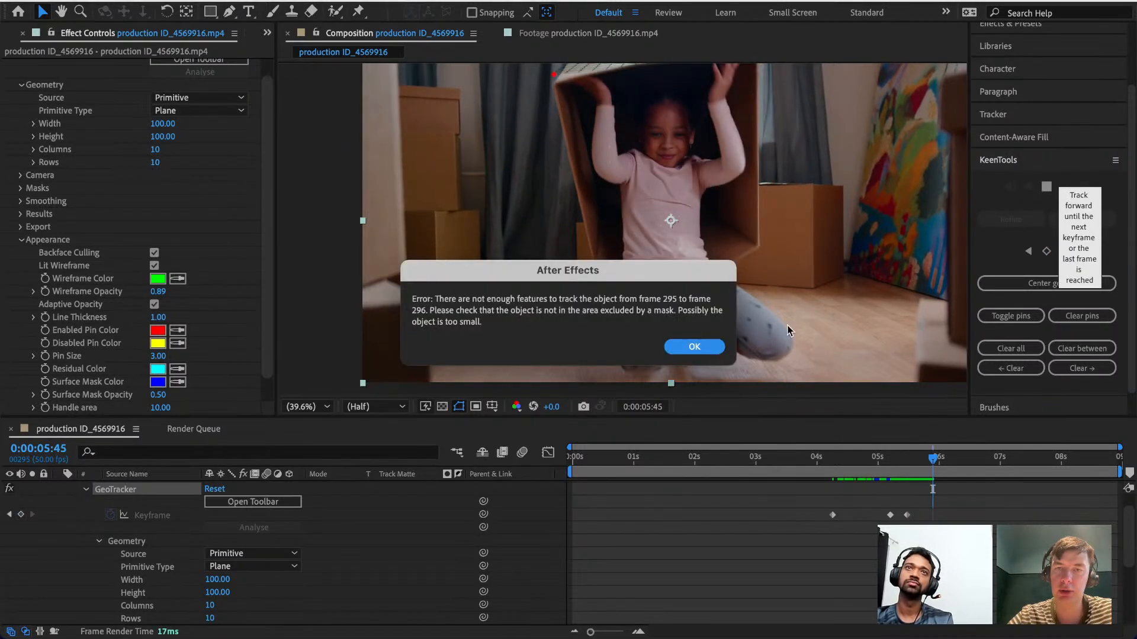
pyautogui.click(694, 348)
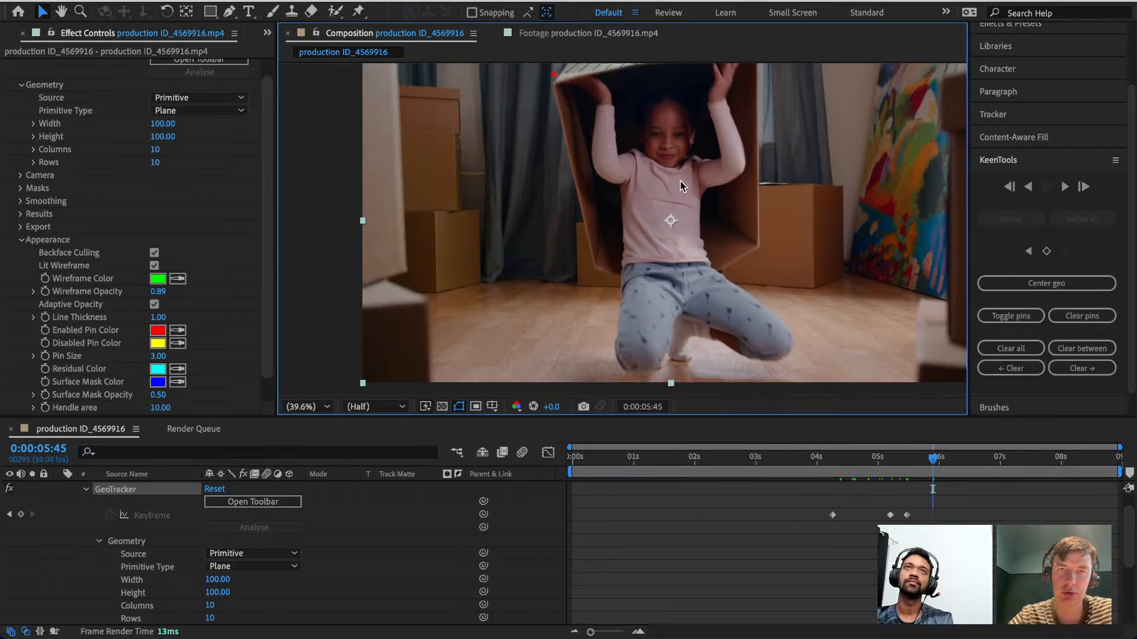
pyautogui.press('space')
pyautogui.moveTo(678, 174); pyautogui.dragTo(688, 231)
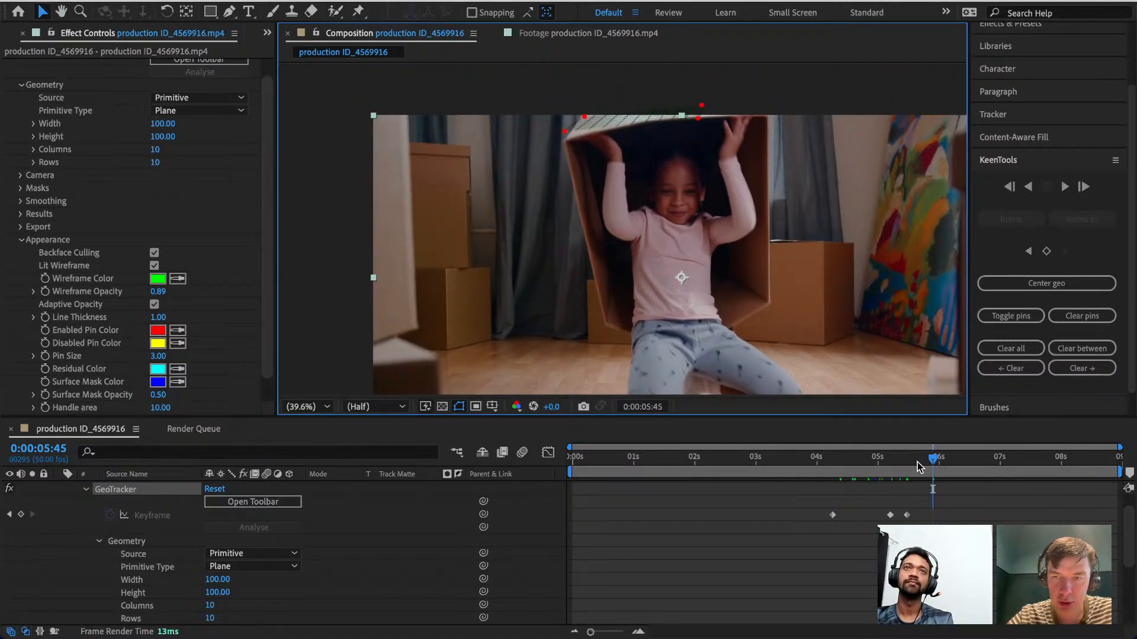
pyautogui.moveTo(933, 458); pyautogui.dragTo(930, 459)
pyautogui.moveTo(925, 461); pyautogui.dragTo(930, 461)
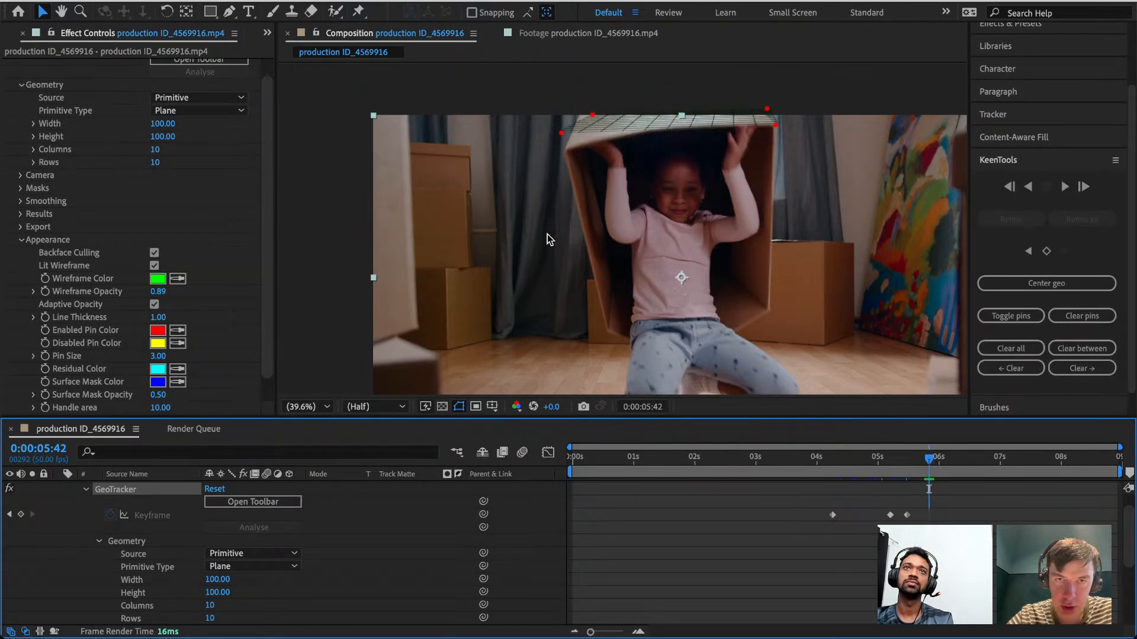
# Realign the plane's four corner pins to the box face at 0:00:05:42 and refine the tracking between the closest keyframes.
pyautogui.moveTo(559, 135); pyautogui.dragTo(584, 105)
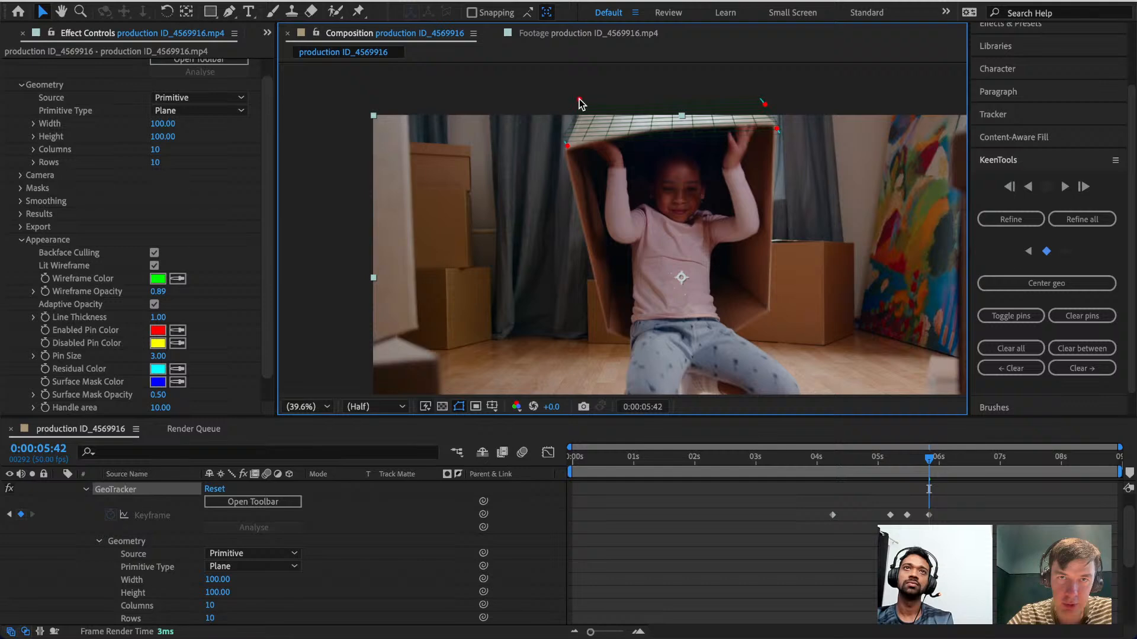
pyautogui.moveTo(564, 144); pyautogui.dragTo(569, 148)
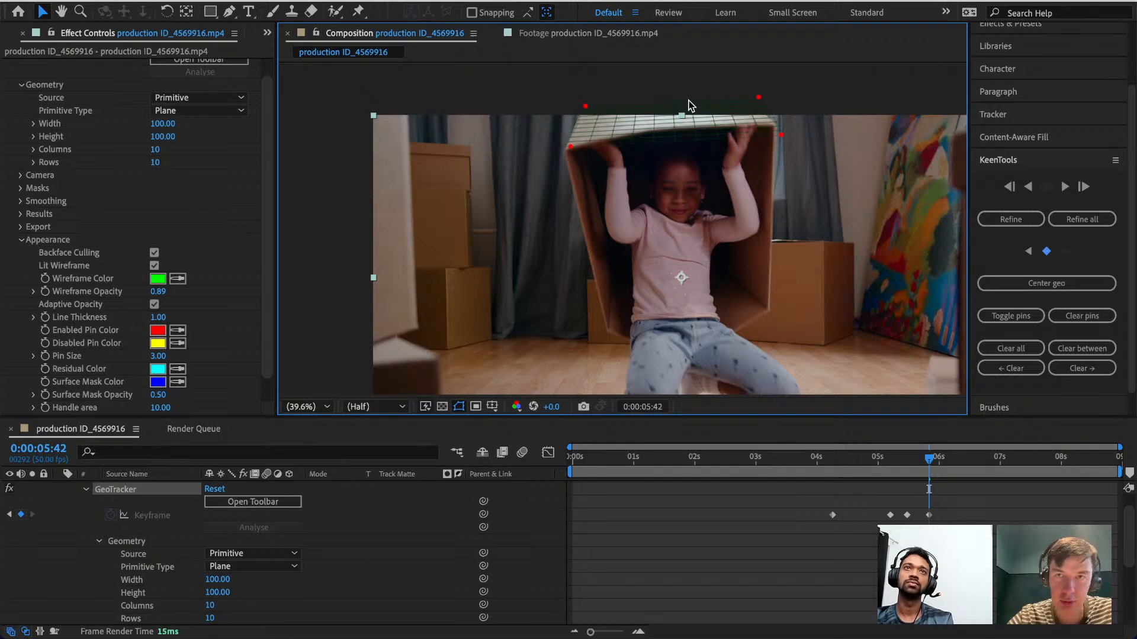
pyautogui.moveTo(758, 96); pyautogui.dragTo(752, 87)
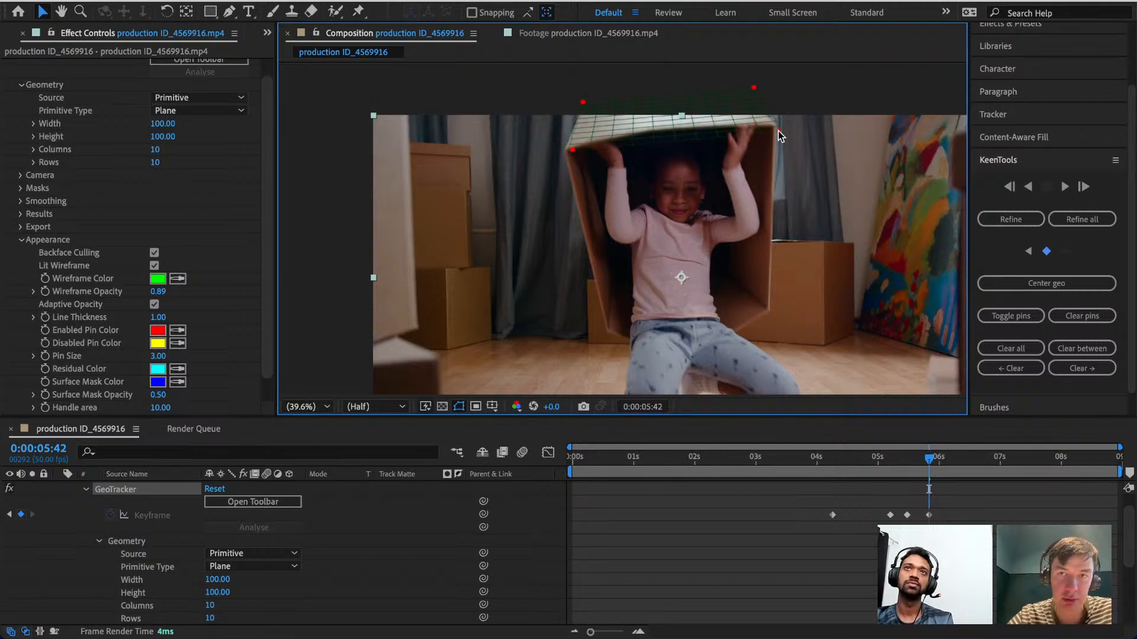
pyautogui.moveTo(778, 131); pyautogui.dragTo(769, 122)
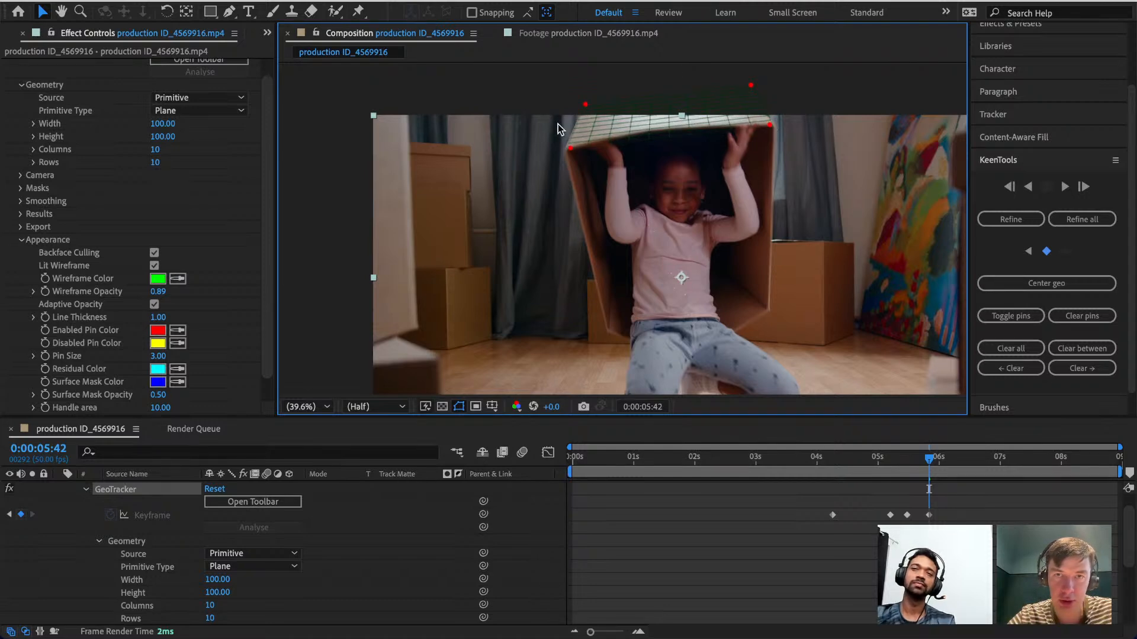
pyautogui.click(570, 147)
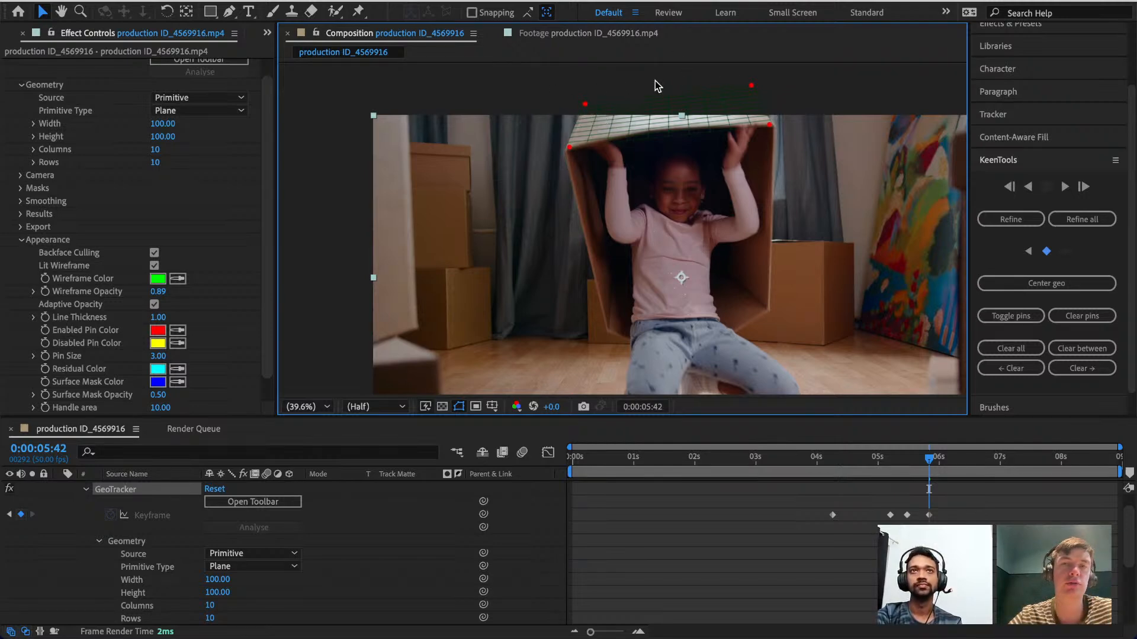
pyautogui.click(1016, 222)
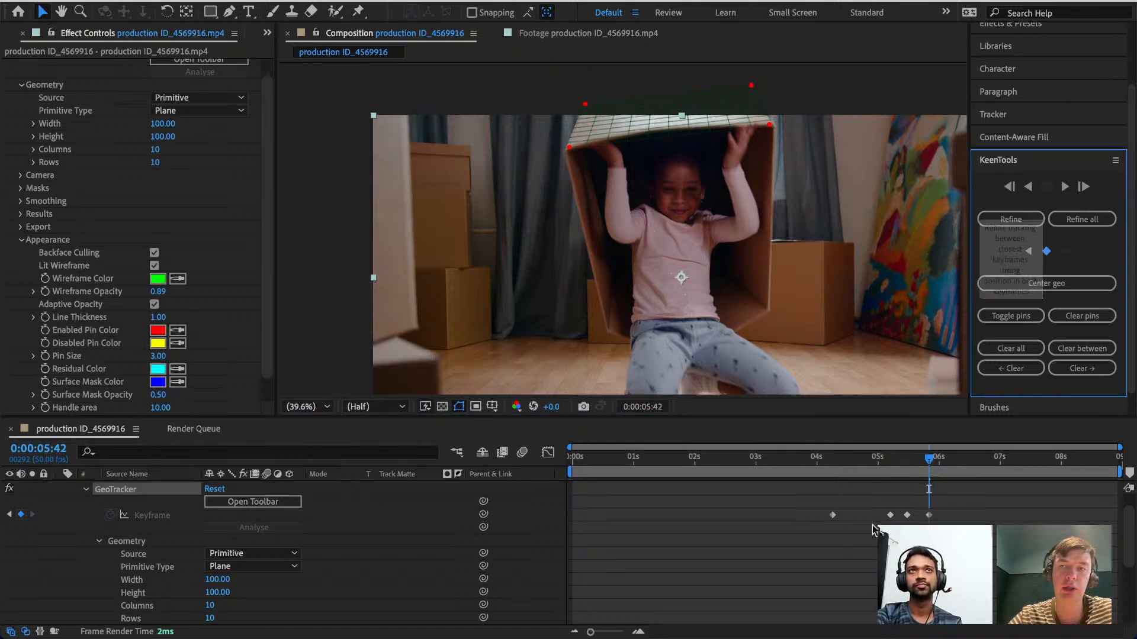
# Track the plane forward from the 0:00:05:24 keyframe and compare its fit on the frames around 0:00:05:41.
pyautogui.moveTo(930, 462); pyautogui.dragTo(907, 474)
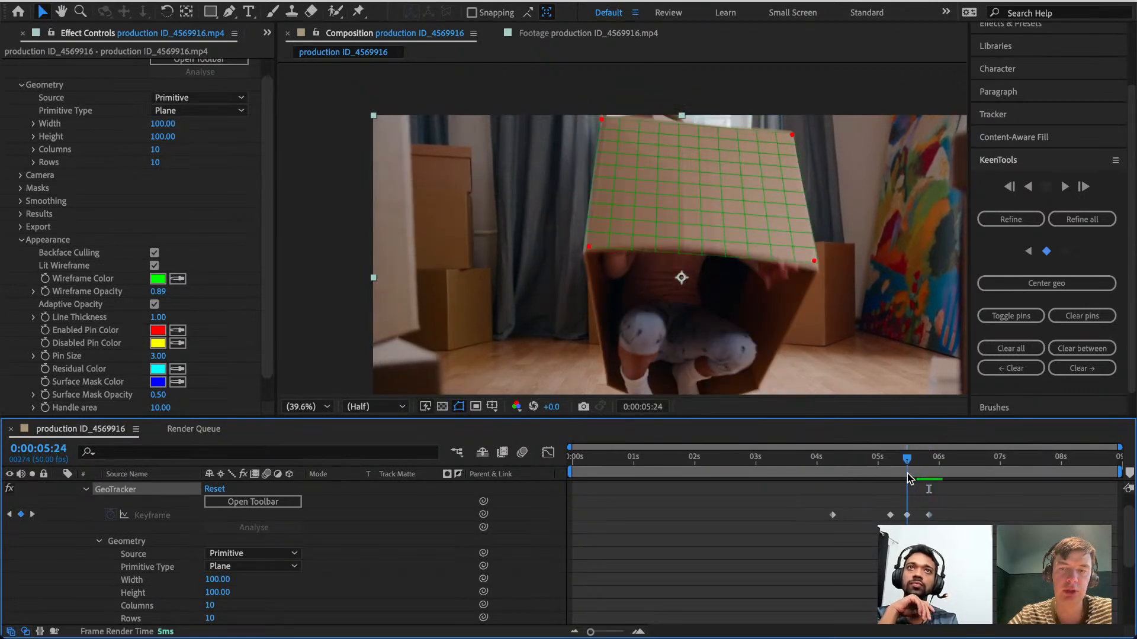
pyautogui.click(1066, 188)
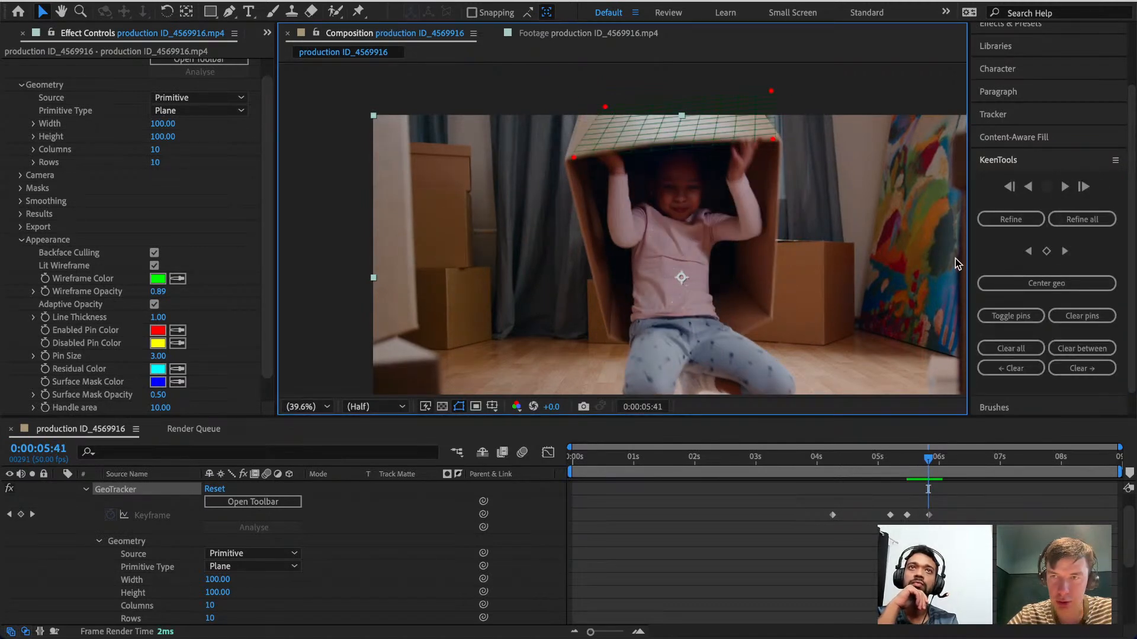
pyautogui.press('pagedown')
pyautogui.press('pageup')
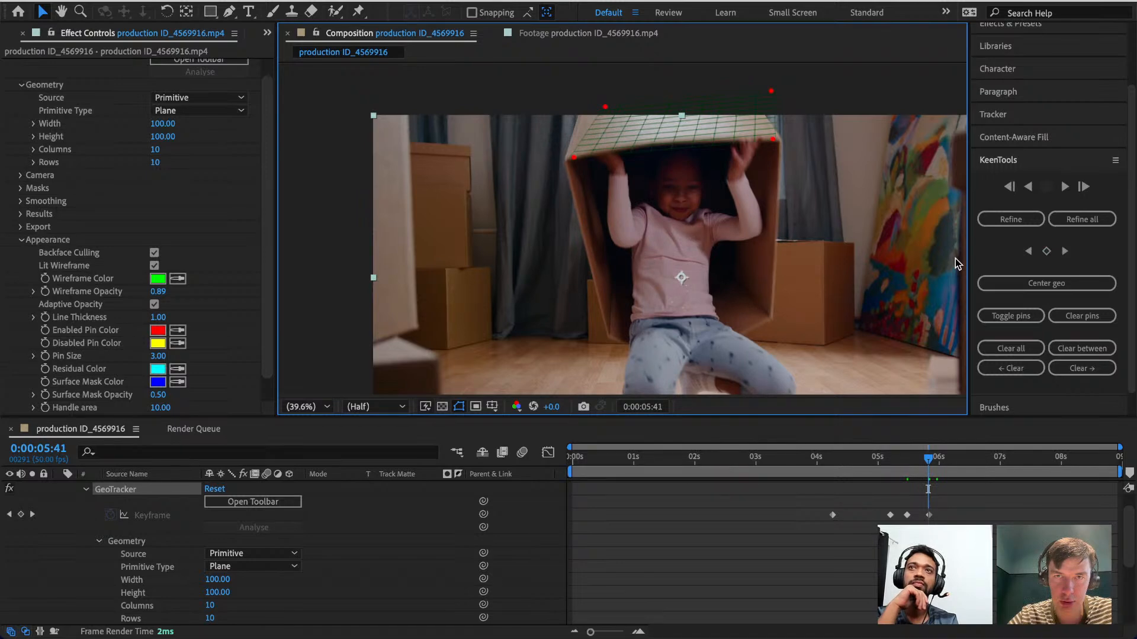
pyautogui.press('pagedown')
pyautogui.press('pageup')
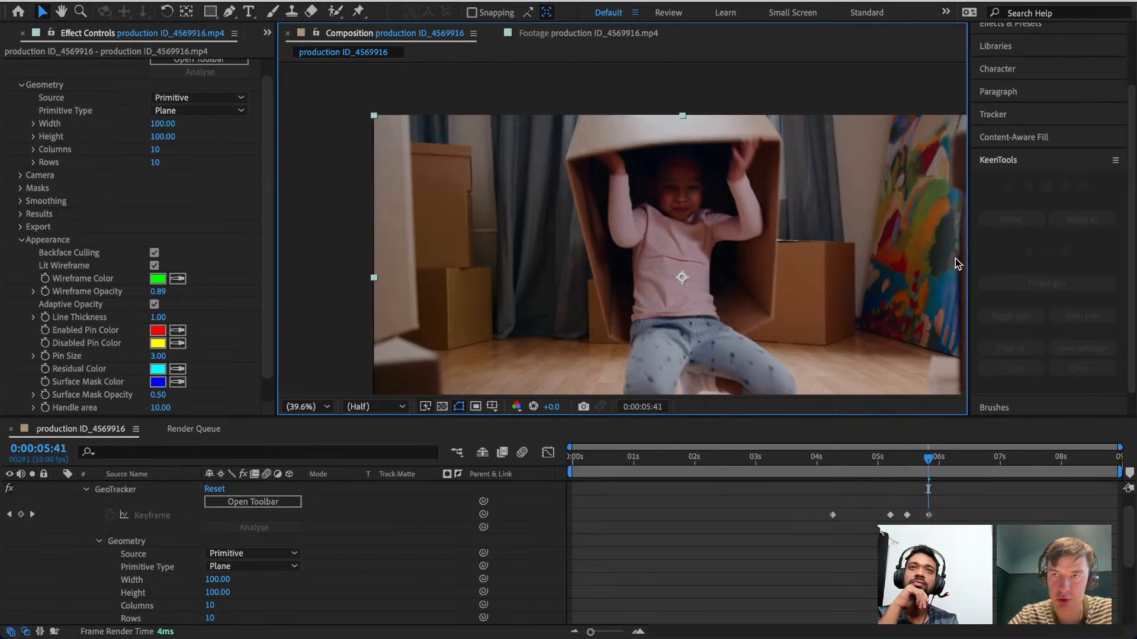
# Reselect the GeoTracker effect, go to the 0:00:05:42 keyframe and track the plane backward from it.
pyautogui.click(918, 474)
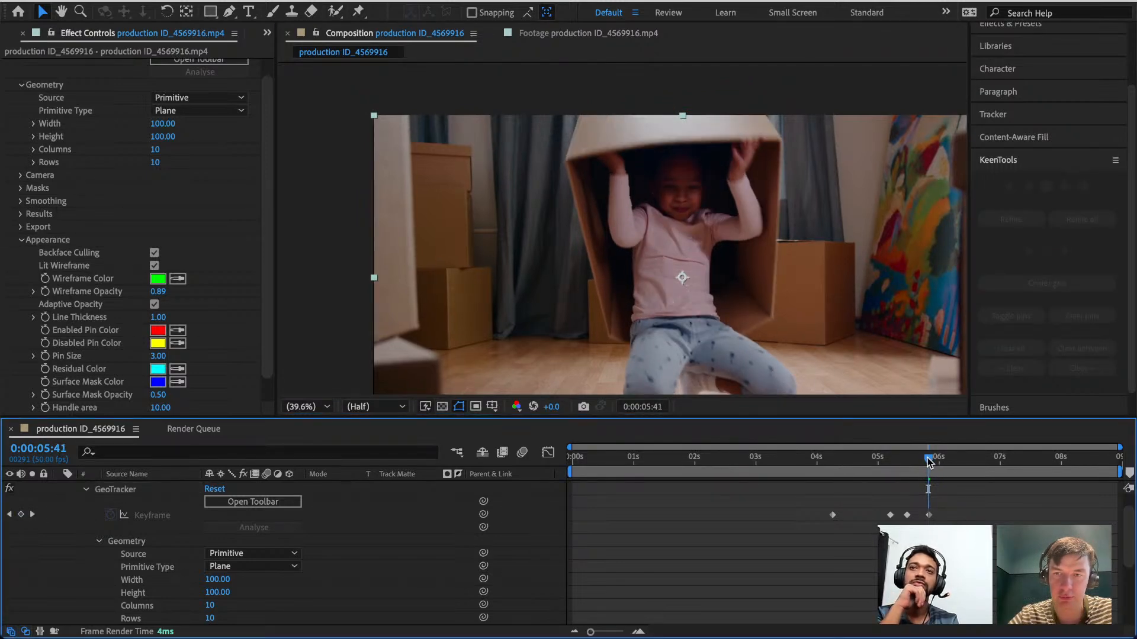
pyautogui.click(927, 458)
pyautogui.click(115, 490)
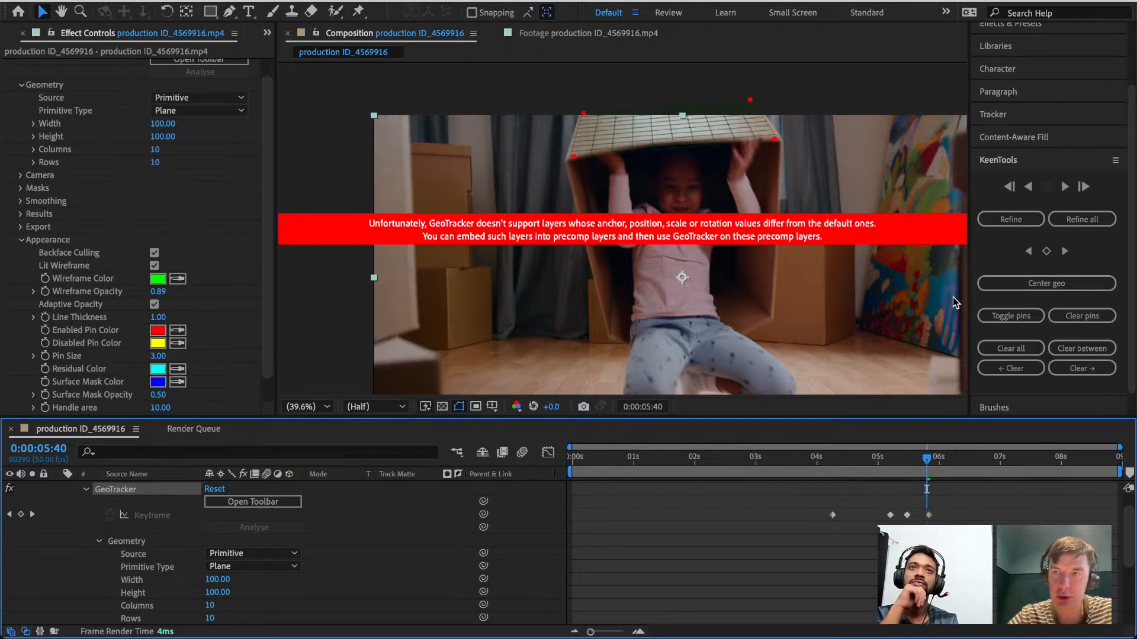
pyautogui.press('pagedown')
pyautogui.click(1065, 253)
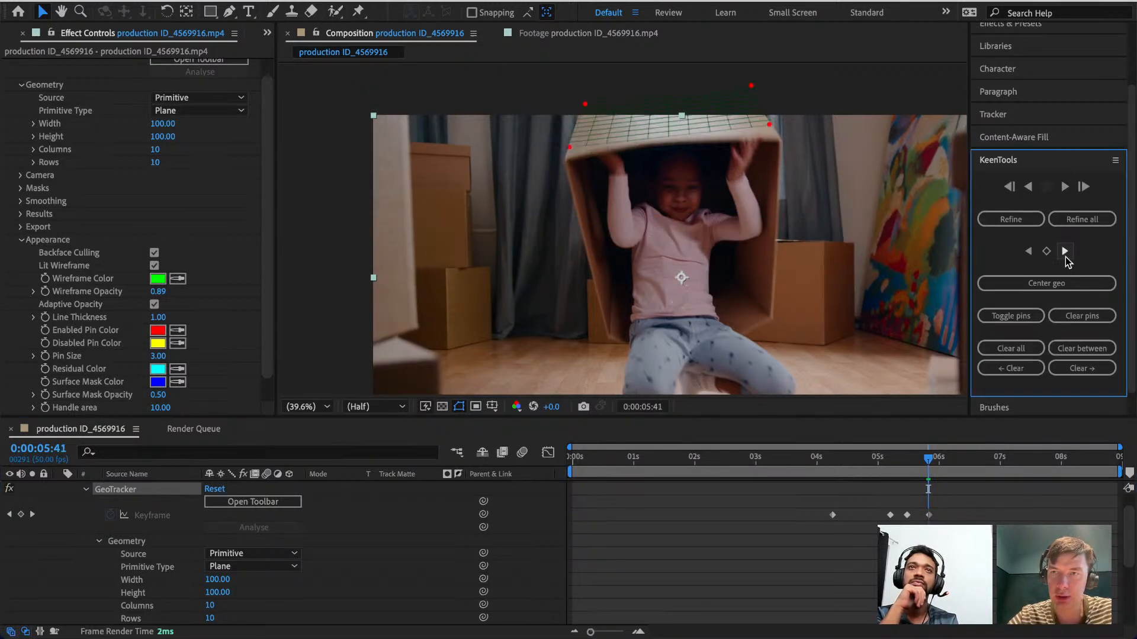
pyautogui.click(1028, 187)
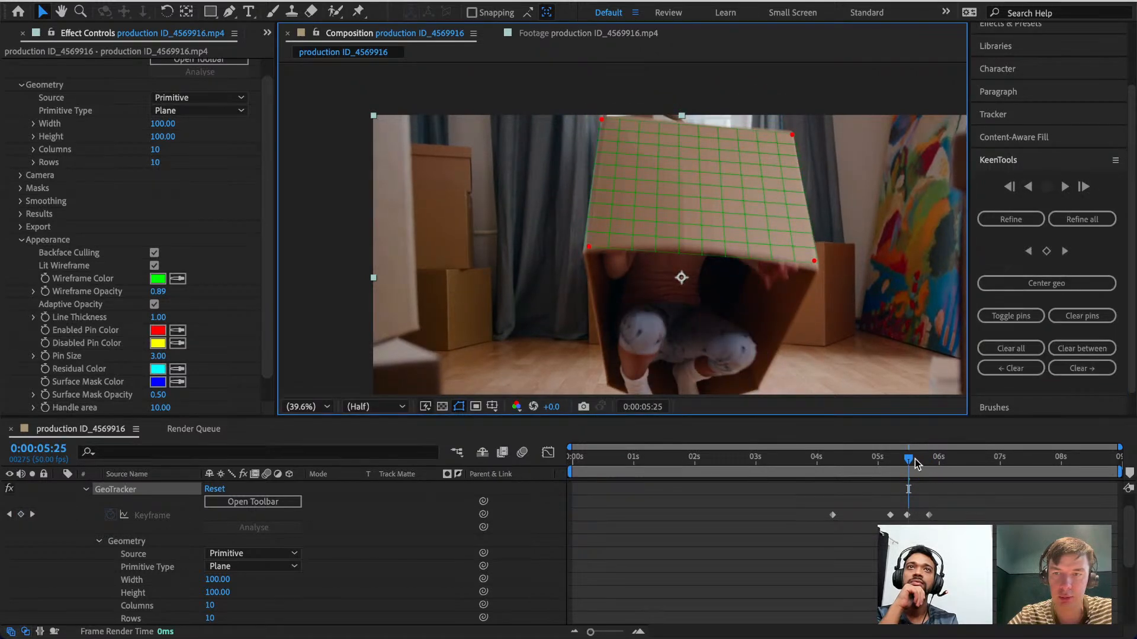
# Clear the tracking data between the 0:00:05:24 and 0:00:05:42 keyframes.
pyautogui.moveTo(908, 460)
pyautogui.mouseDown()
pyautogui.moveTo(932, 465)
pyautogui.moveTo(919, 466)
pyautogui.mouseUp()
pyautogui.click(1090, 323)
pyautogui.click(1086, 349)
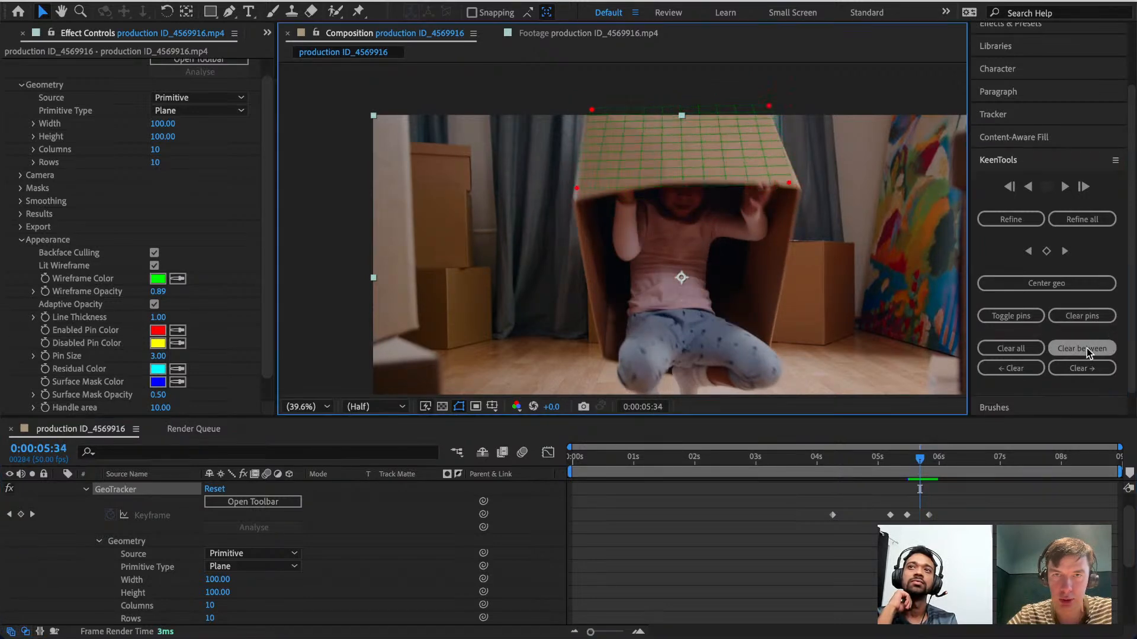
# Examine frame by frame how well the plane fits the box face between 0:00:05:42 and 0:00:05:24.
pyautogui.moveTo(922, 466)
pyautogui.mouseDown()
pyautogui.moveTo(910, 466)
pyautogui.moveTo(931, 468)
pyautogui.mouseUp()
pyautogui.press('pageup')
pyautogui.press('pageup')
pyautogui.press('pageup')
pyautogui.press('pageup')
pyautogui.press('pageup')
pyautogui.press('pageup')
pyautogui.press('pageup')
pyautogui.press('pageup')
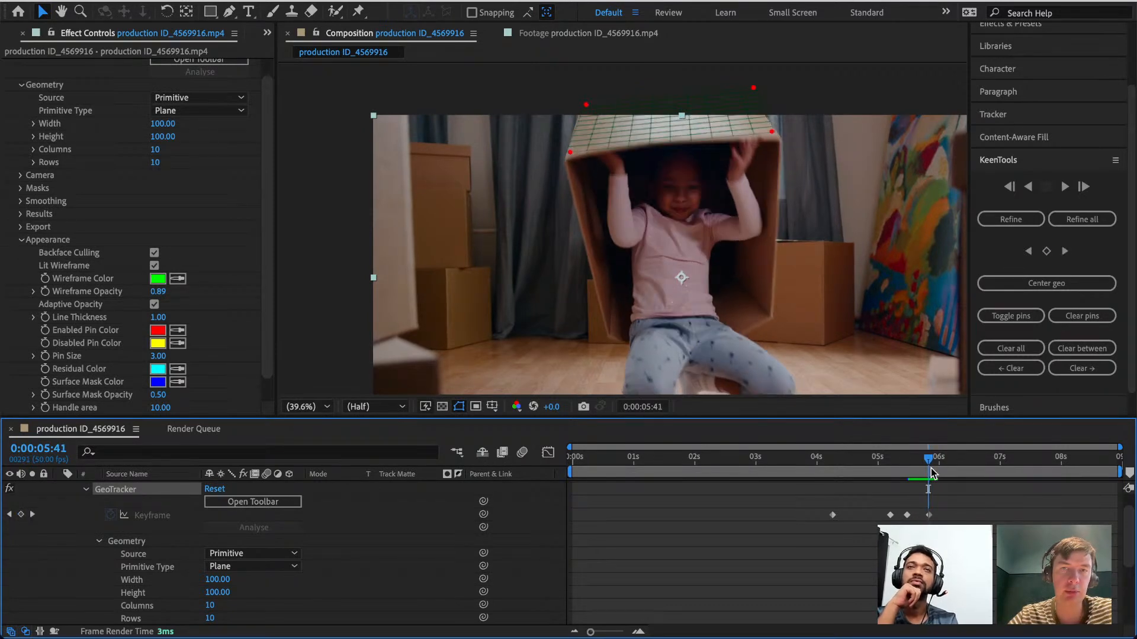
pyautogui.press('pageup')
pyautogui.press('pageup')
pyautogui.press('pageup')
pyautogui.press('pageup')
pyautogui.press('pageup')
pyautogui.press('pageup')
pyautogui.press('pageup')
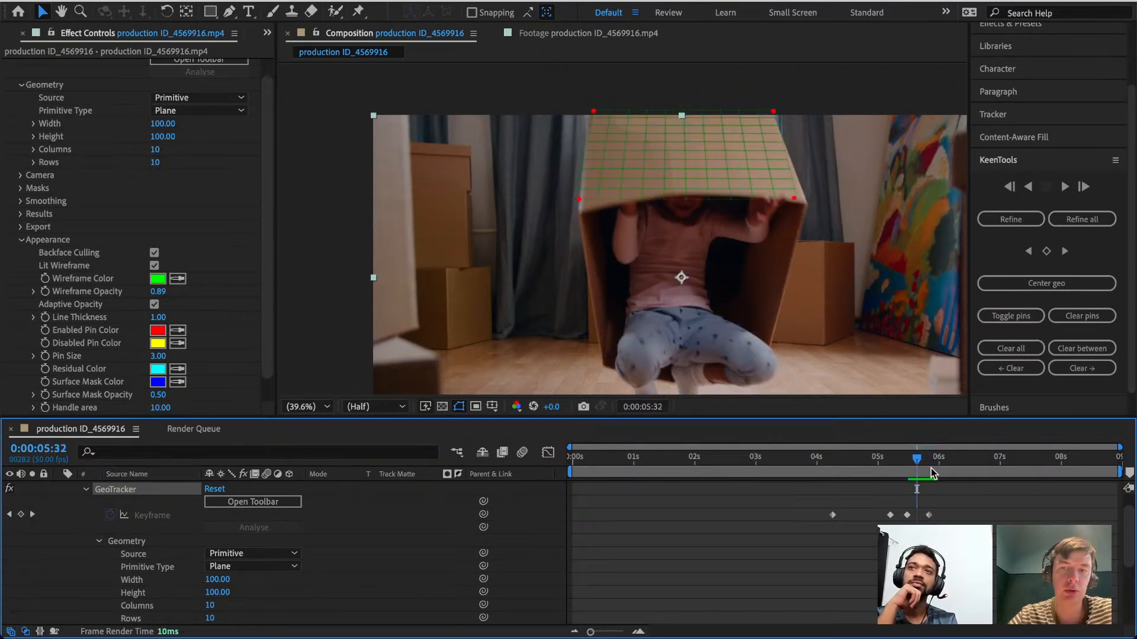
pyautogui.press('pagedown')
pyautogui.press('pagedown')
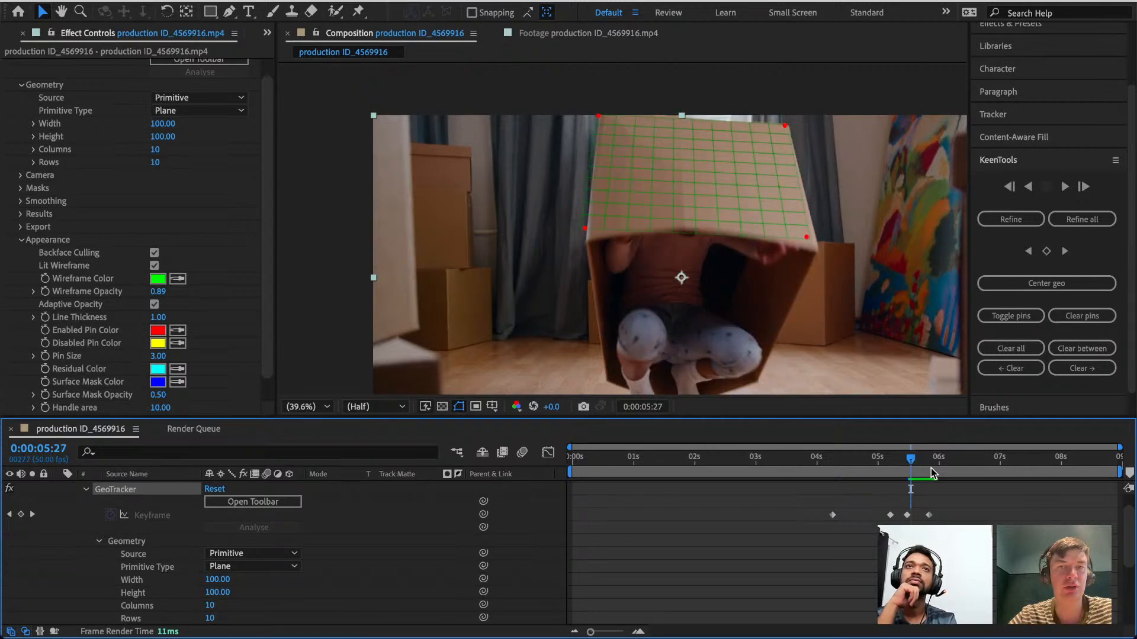
# Adjust the plane's corner pins to the box face at 0:00:05:30 and refine the tracking between the closest keyframes.
pyautogui.press('pagedown')
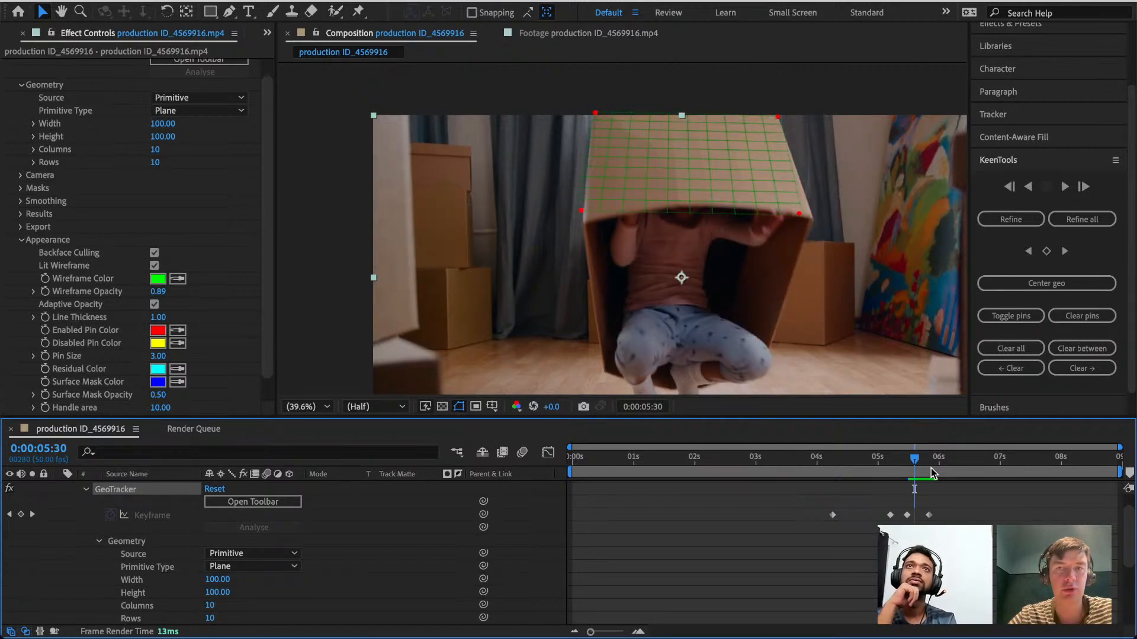
pyautogui.moveTo(580, 212); pyautogui.dragTo(588, 219)
pyautogui.moveTo(797, 217); pyautogui.dragTo(809, 213)
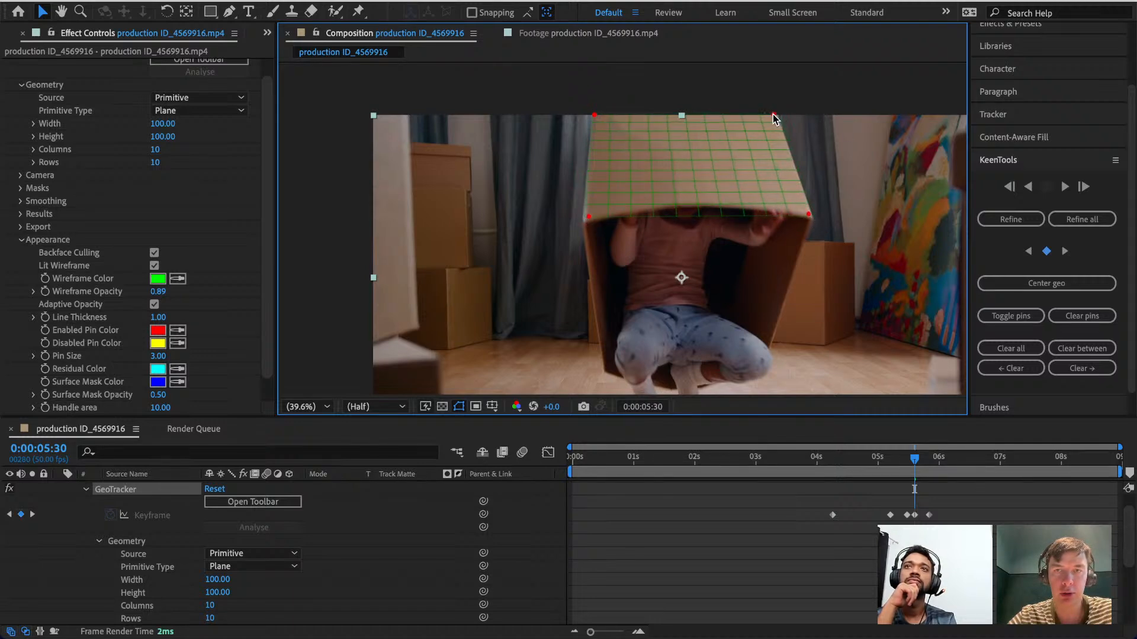
pyautogui.click(1017, 220)
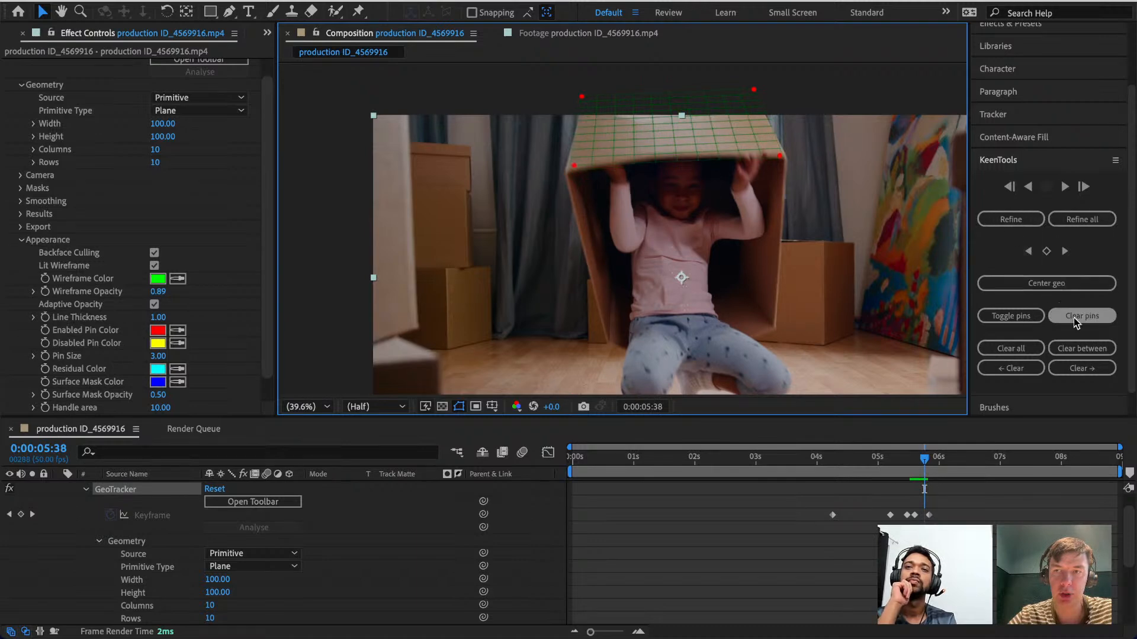
# Clear the tracking data between the 0:00:05:30 and 0:00:05:42 keyframes and check the plane's fit frame by frame up to 0:00:05:42.
pyautogui.click(1075, 349)
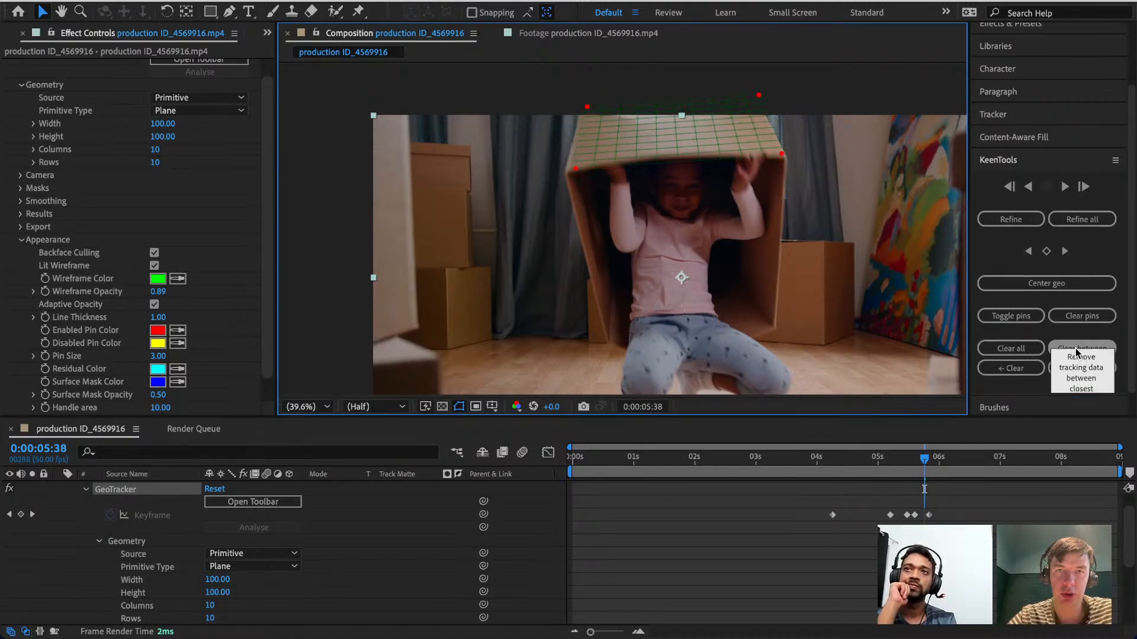
pyautogui.press('pageup')
pyautogui.press('pageup')
pyautogui.press('pageup')
pyautogui.press('pageup')
pyautogui.press('pageup')
pyautogui.press('pageup')
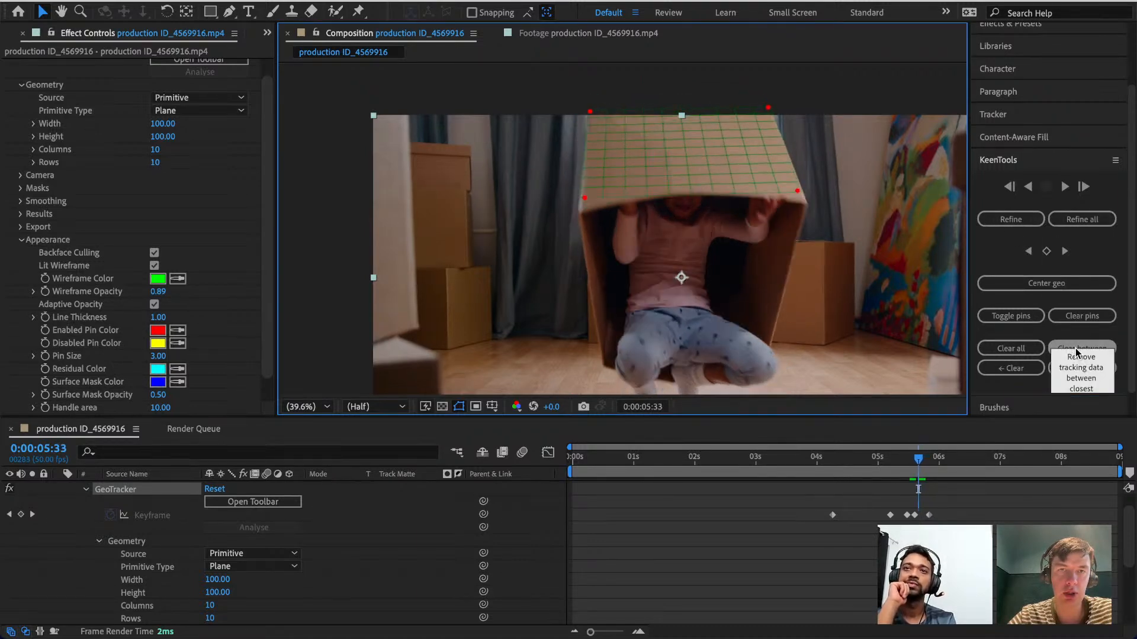
pyautogui.press('pagedown')
pyautogui.press('pagedown')
pyautogui.press('pagedown')
pyautogui.press('pagedown')
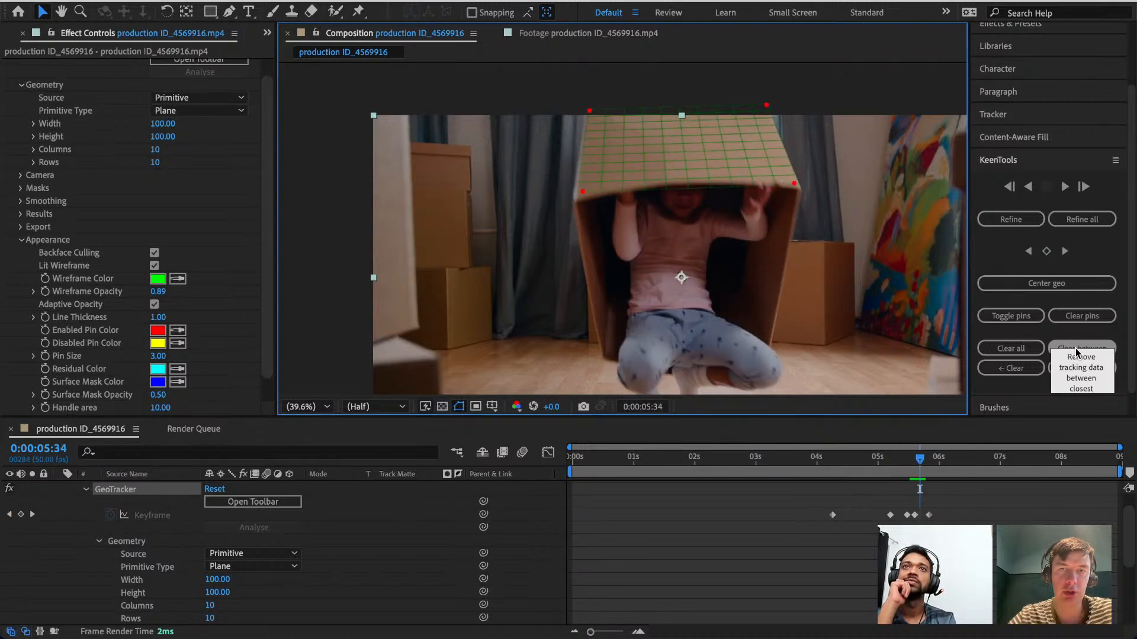
pyautogui.press('pagedown')
pyautogui.press('pagedown')
pyautogui.press('pagedown')
pyautogui.press('pagedown')
pyautogui.press('pagedown')
pyautogui.press('pagedown')
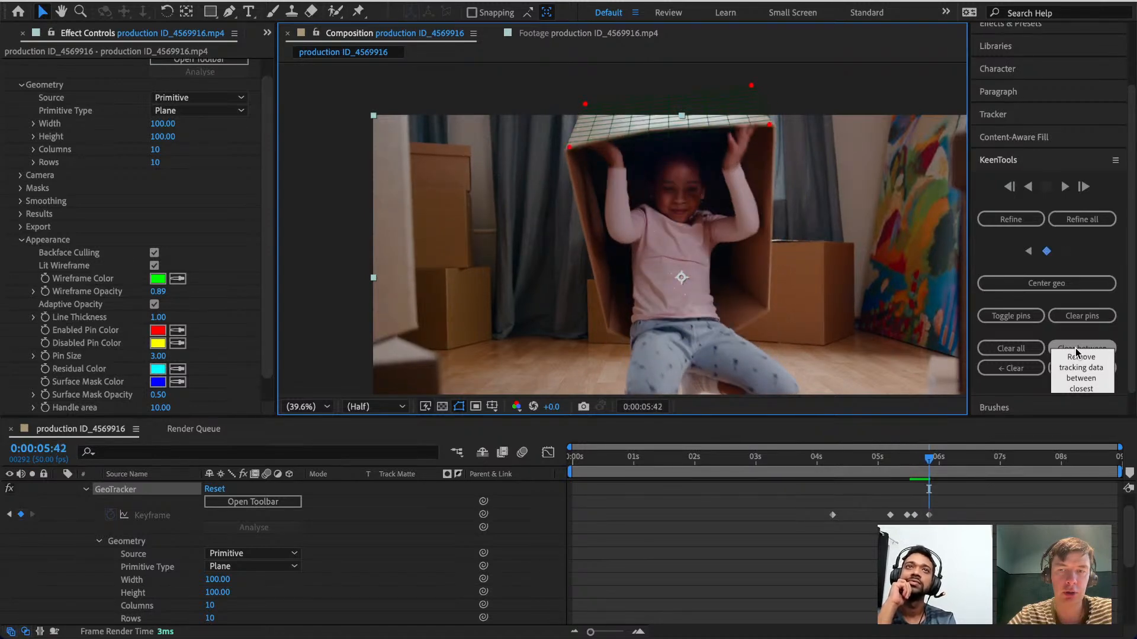
# Track the plane forward one frame at a time from 0:00:05:42 to 0:00:05:44.
pyautogui.click(1083, 189)
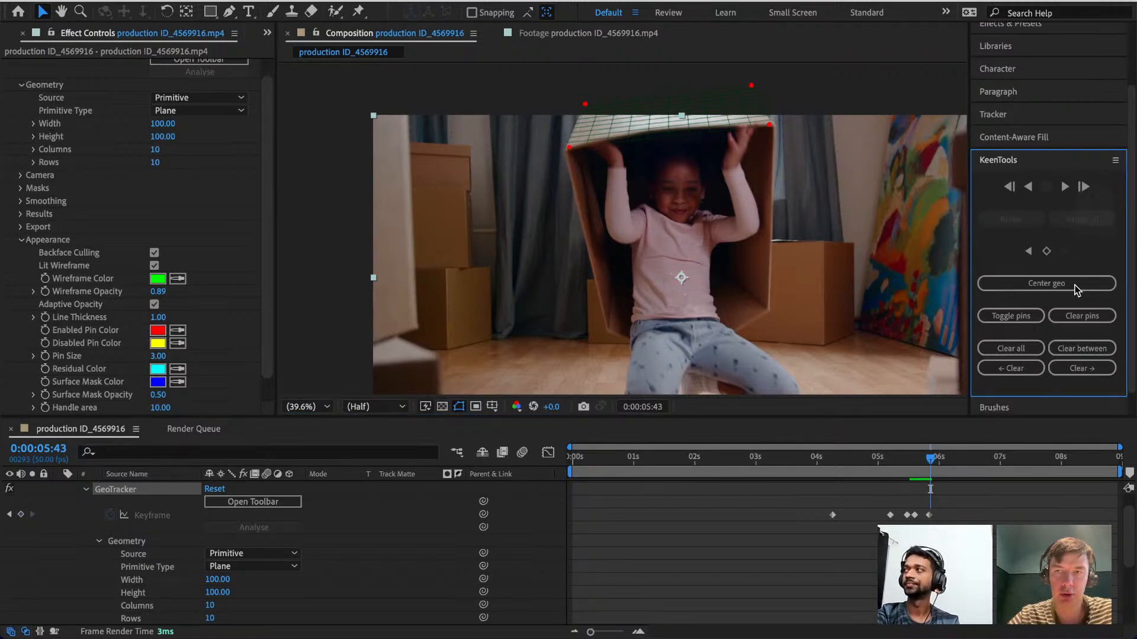
pyautogui.click(1085, 188)
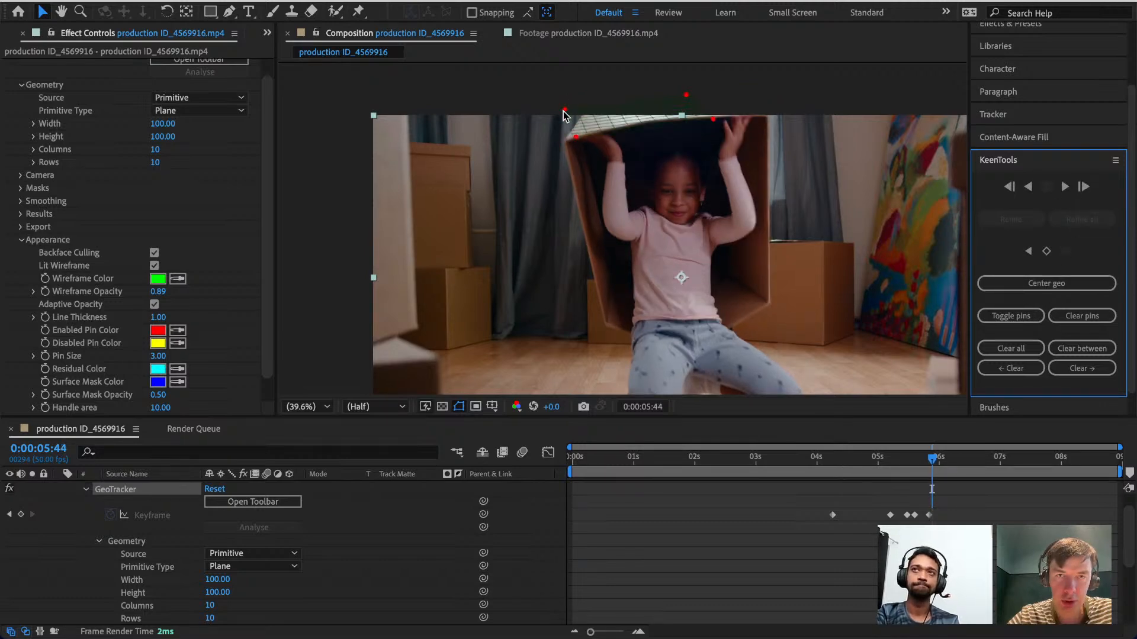
# Fit the plane's corner pins to the box face at 0:00:05:44 and refine the tracking between the closest keyframes.
pyautogui.moveTo(565, 109); pyautogui.dragTo(565, 133)
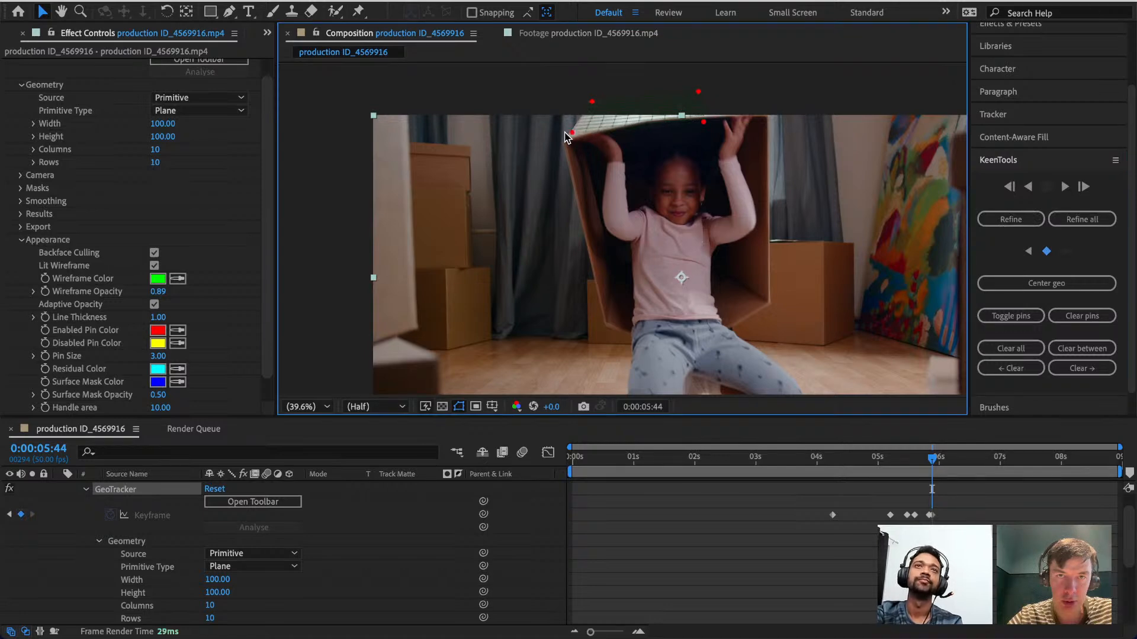
pyautogui.moveTo(699, 122); pyautogui.dragTo(765, 115)
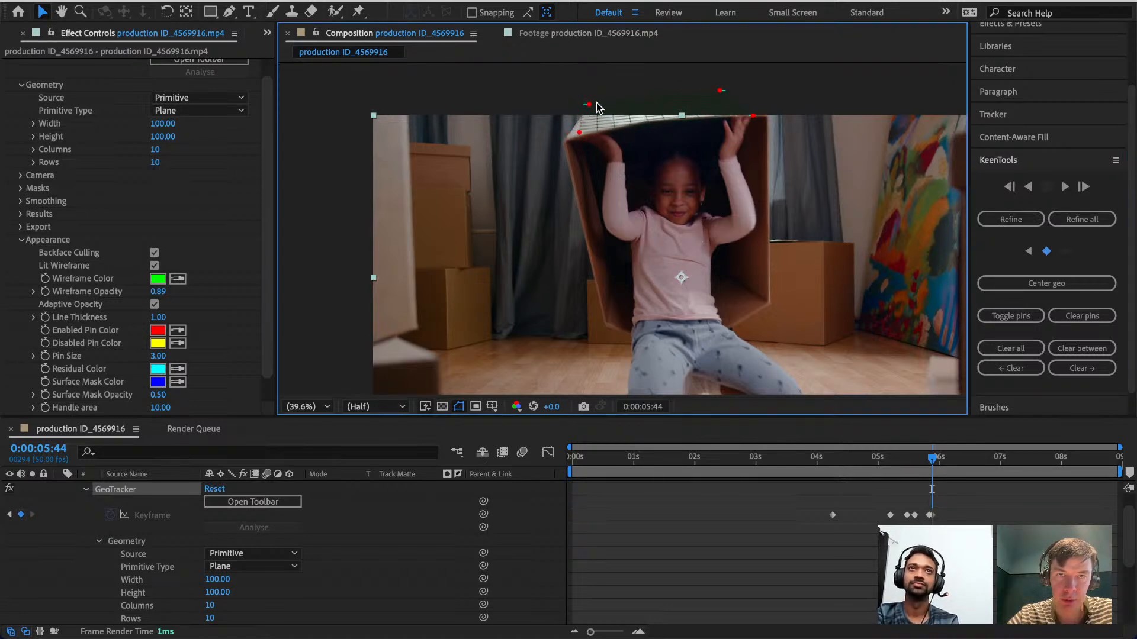
pyautogui.moveTo(588, 137); pyautogui.dragTo(562, 142)
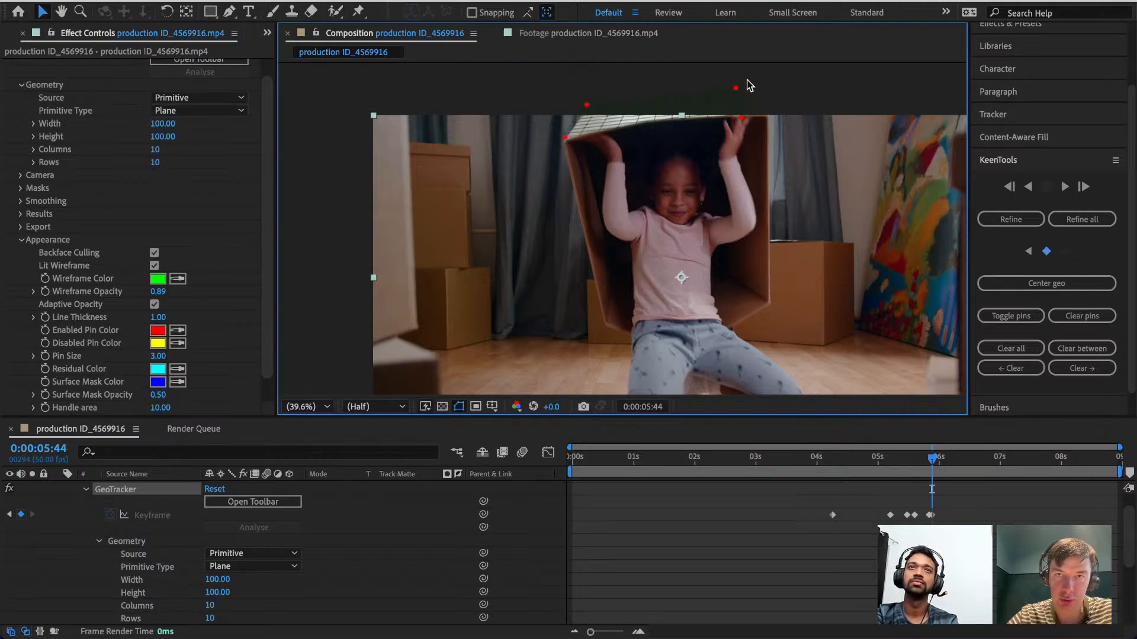
pyautogui.moveTo(738, 89); pyautogui.dragTo(767, 114)
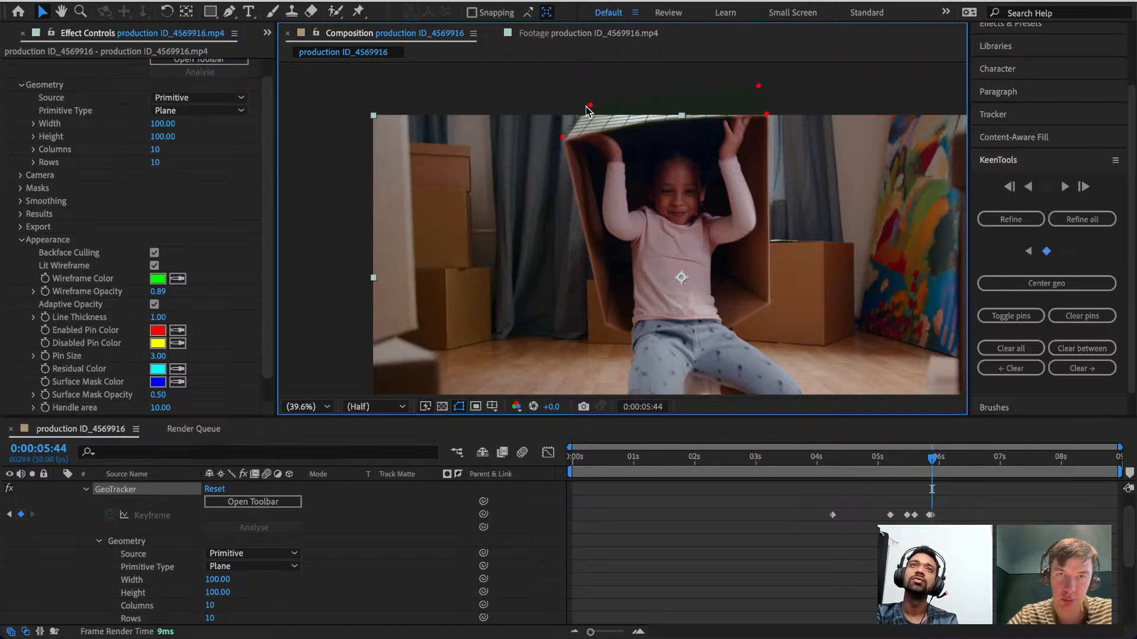
pyautogui.moveTo(563, 139); pyautogui.dragTo(571, 140)
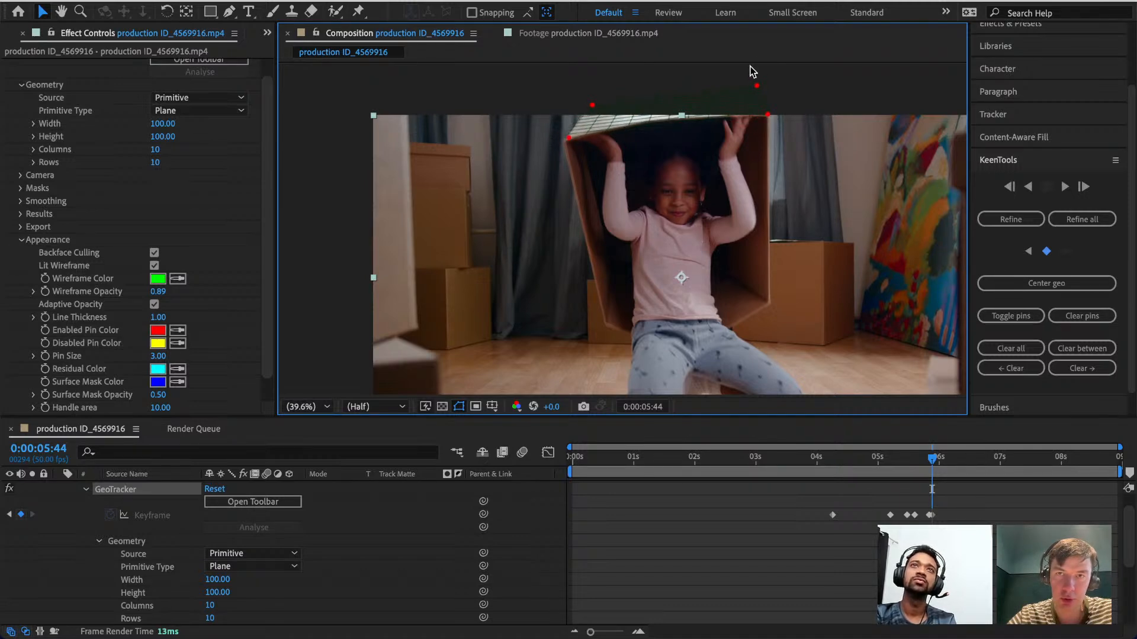
pyautogui.moveTo(753, 84); pyautogui.dragTo(764, 116)
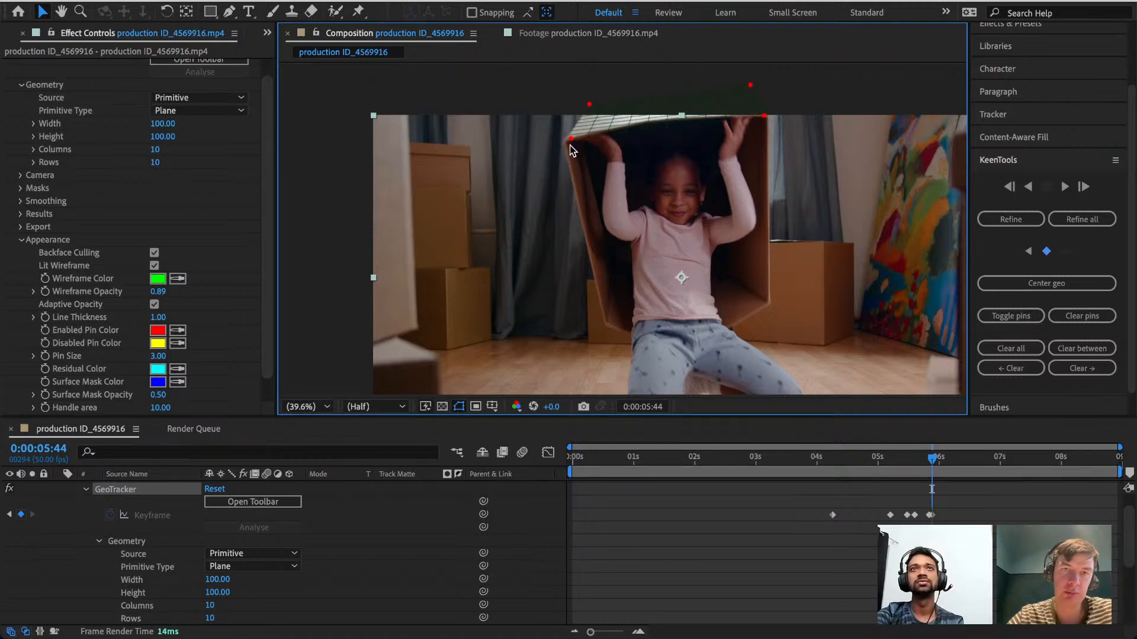
pyautogui.moveTo(571, 139); pyautogui.dragTo(569, 141)
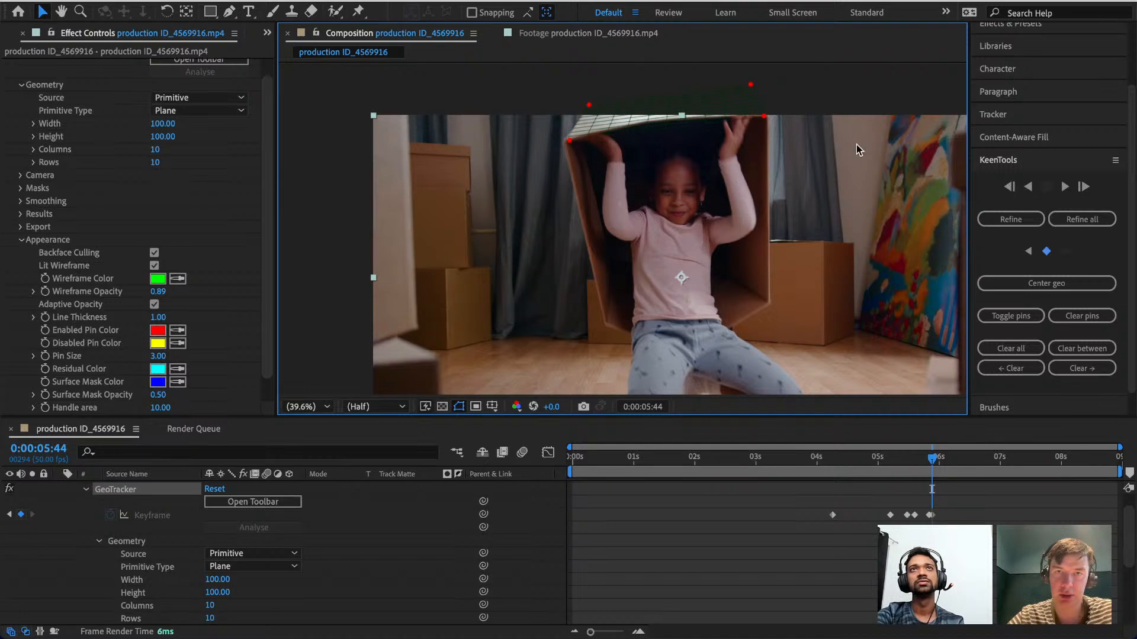
pyautogui.click(1028, 220)
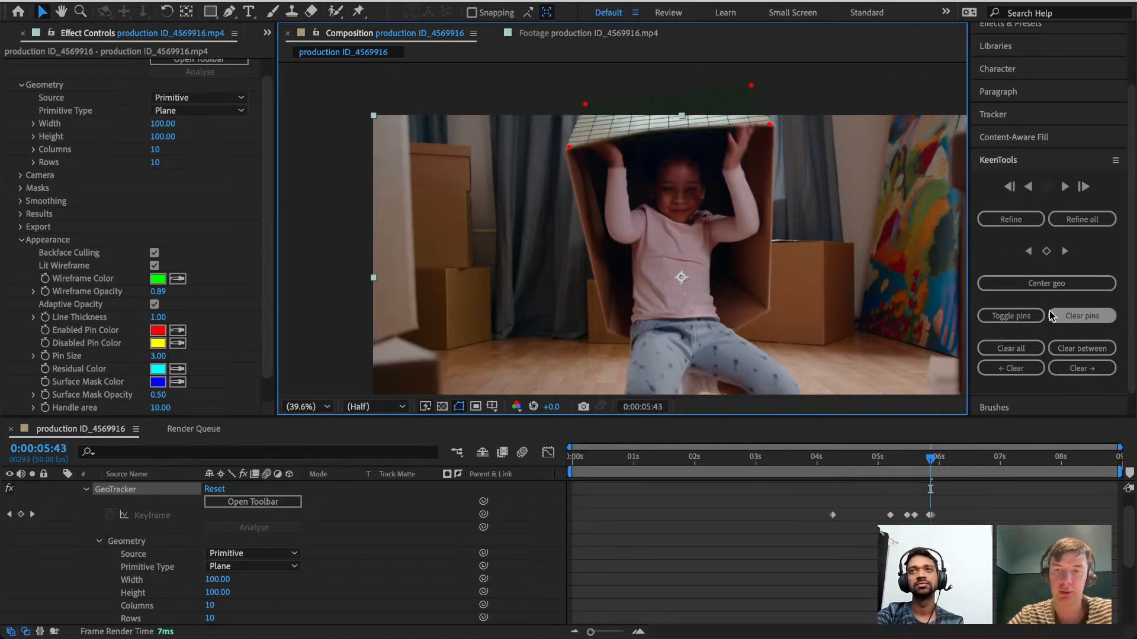
# Remove all pins, clear the tracking data between the keyframes around 0:00:05:43 and check the frames up to 0:00:05:46.
pyautogui.click(1073, 315)
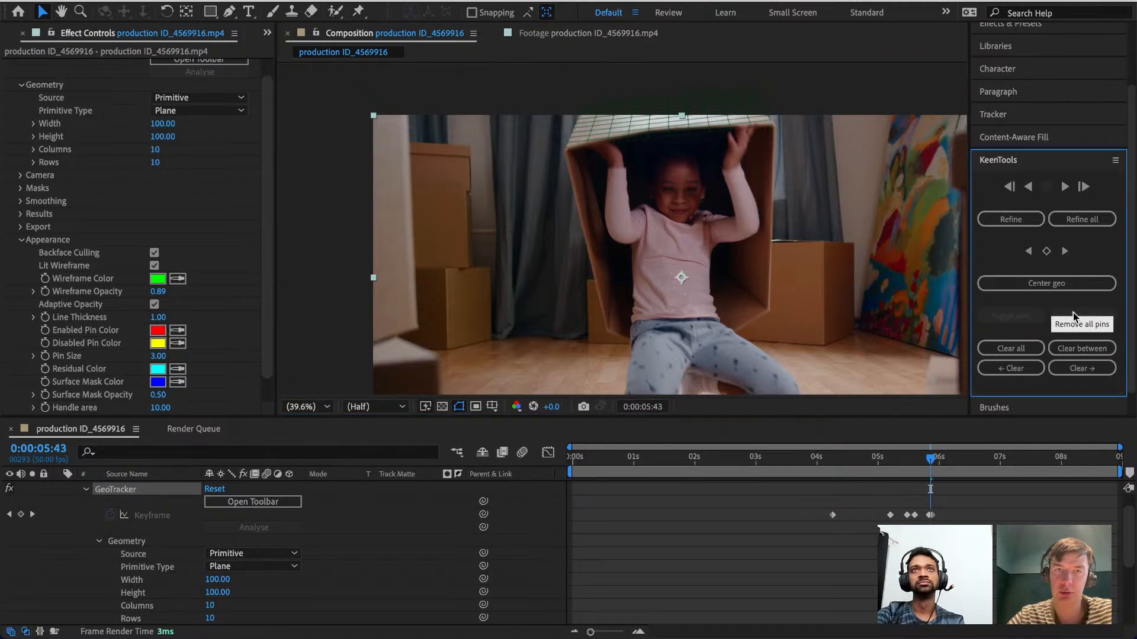
pyautogui.click(1098, 348)
pyautogui.press('super+Right')
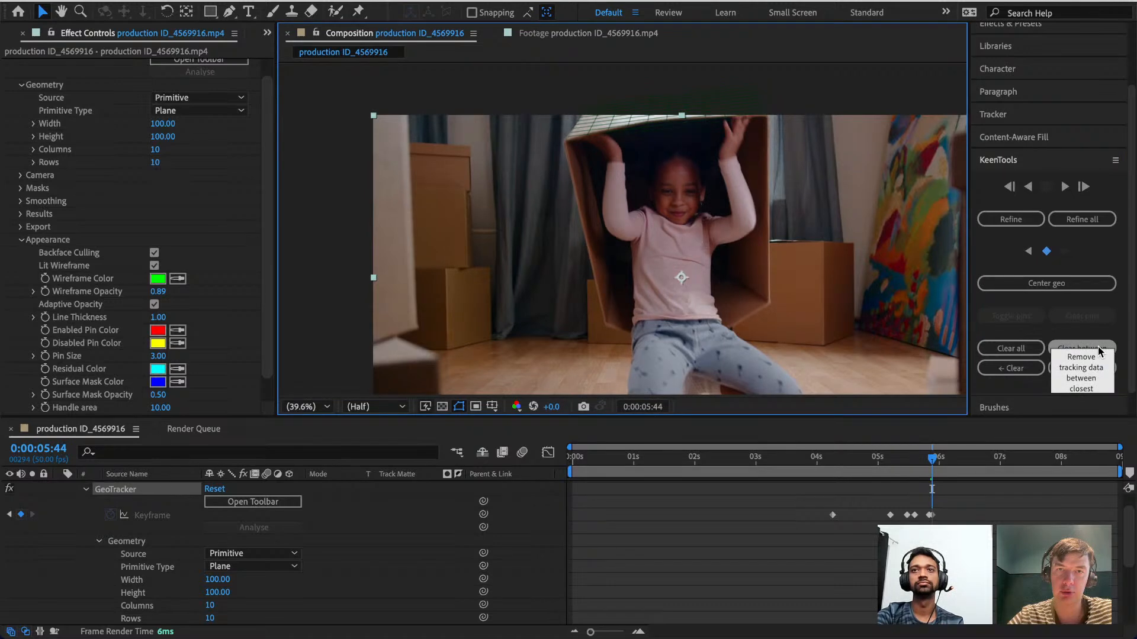
pyautogui.press('super+Right')
pyautogui.press('super+Right')
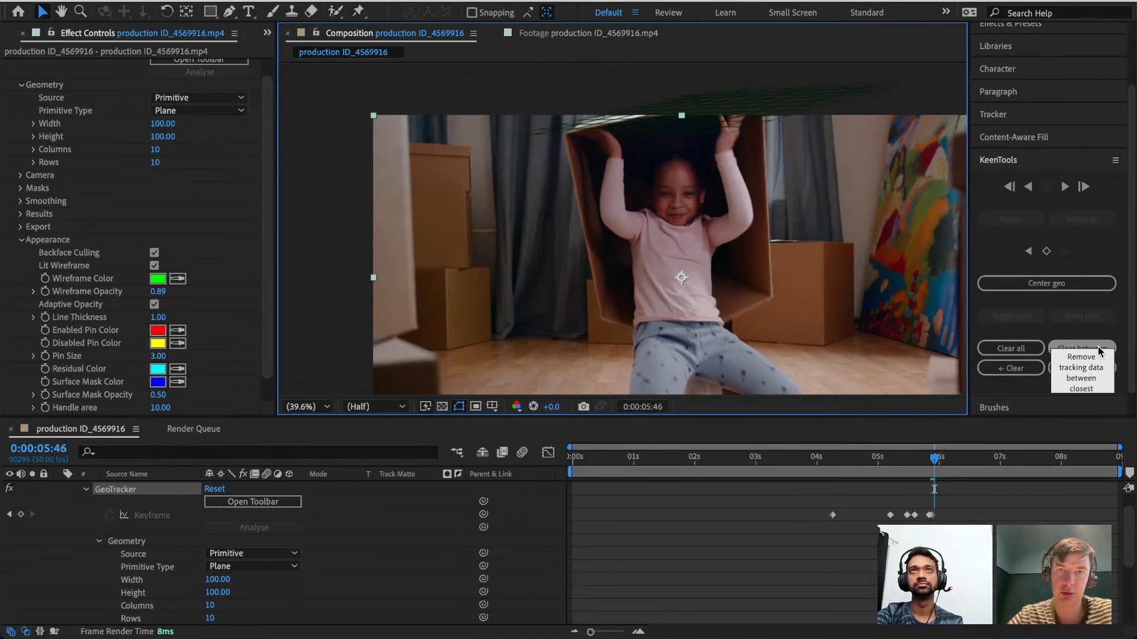
# Return to the 0:00:05:44 keyframe and clear all tracking data after it.
pyautogui.press('super+Left')
pyautogui.press('super+Left')
pyautogui.press('super+Left')
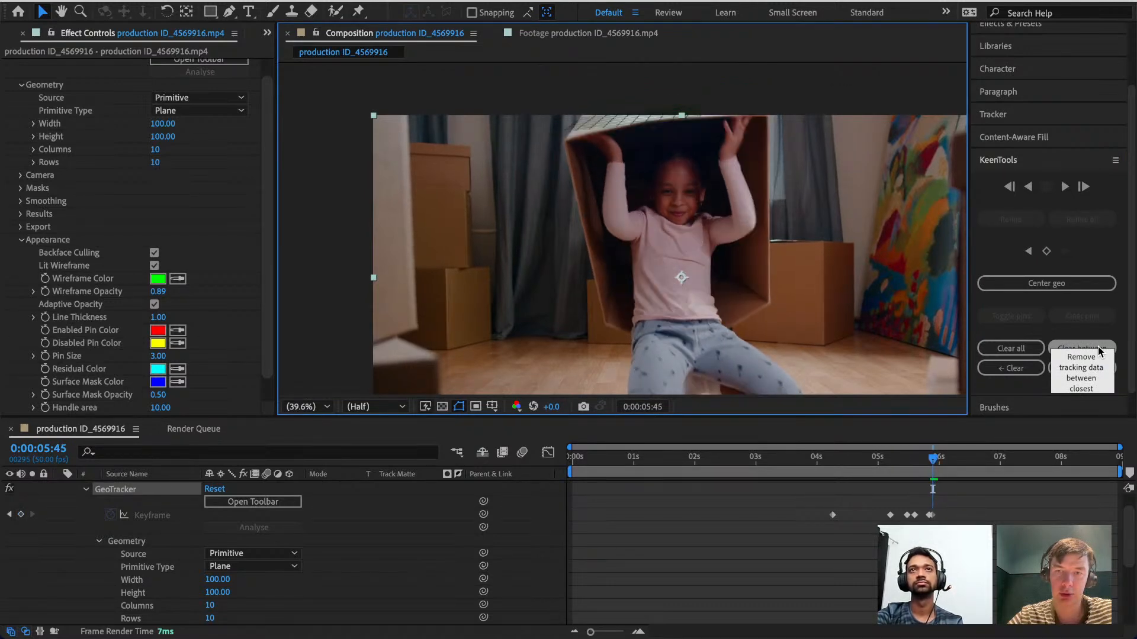
pyautogui.press('super+Right')
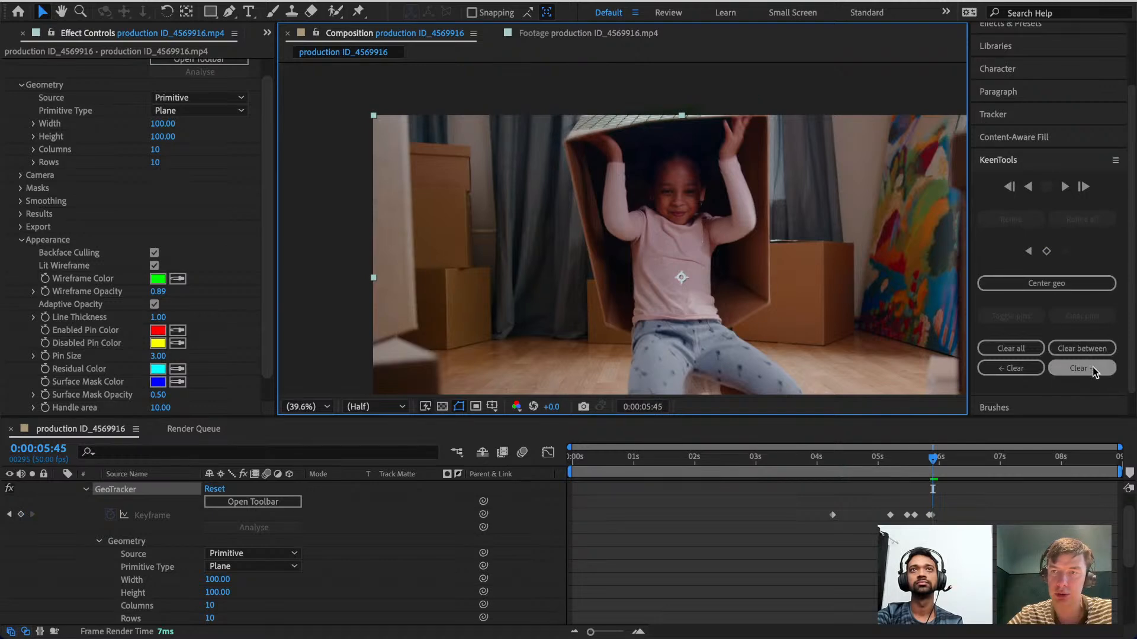
pyautogui.click(1029, 251)
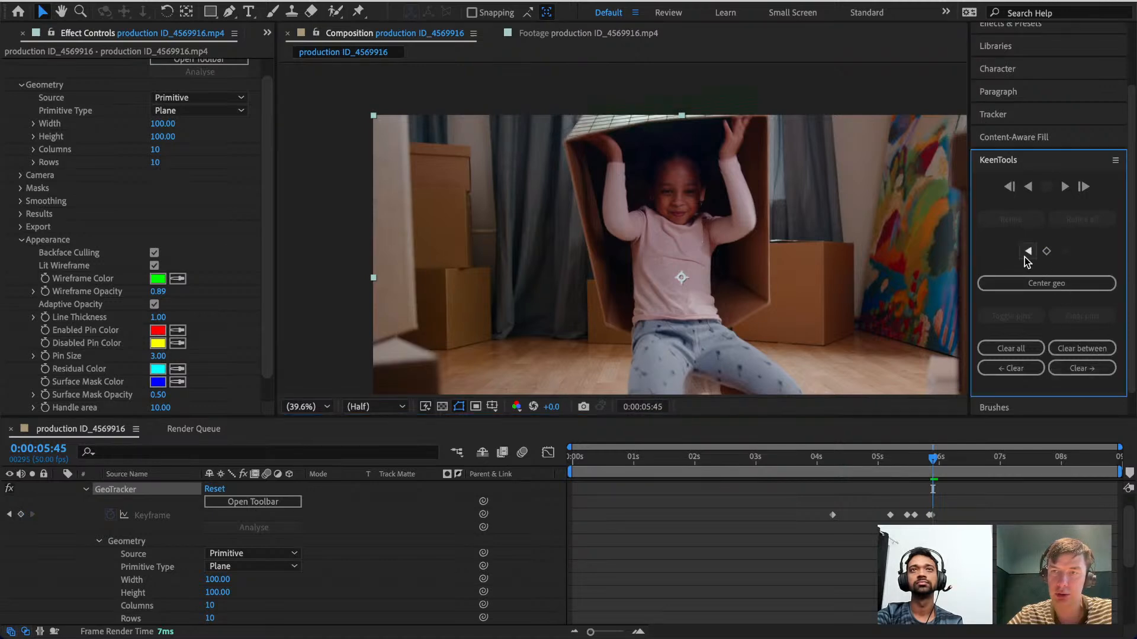
pyautogui.click(1097, 367)
# Track the plane backward from the 0:00:04:13 keyframe to about 0:00:02:00 and stop the tracking.
pyautogui.click(833, 464)
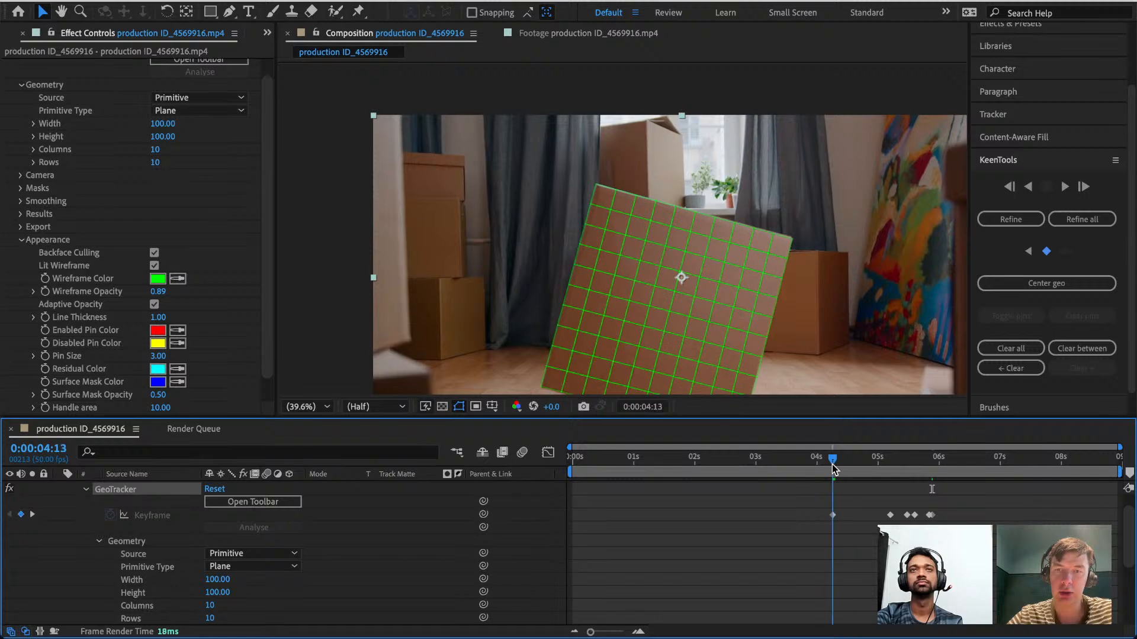
pyautogui.click(1032, 187)
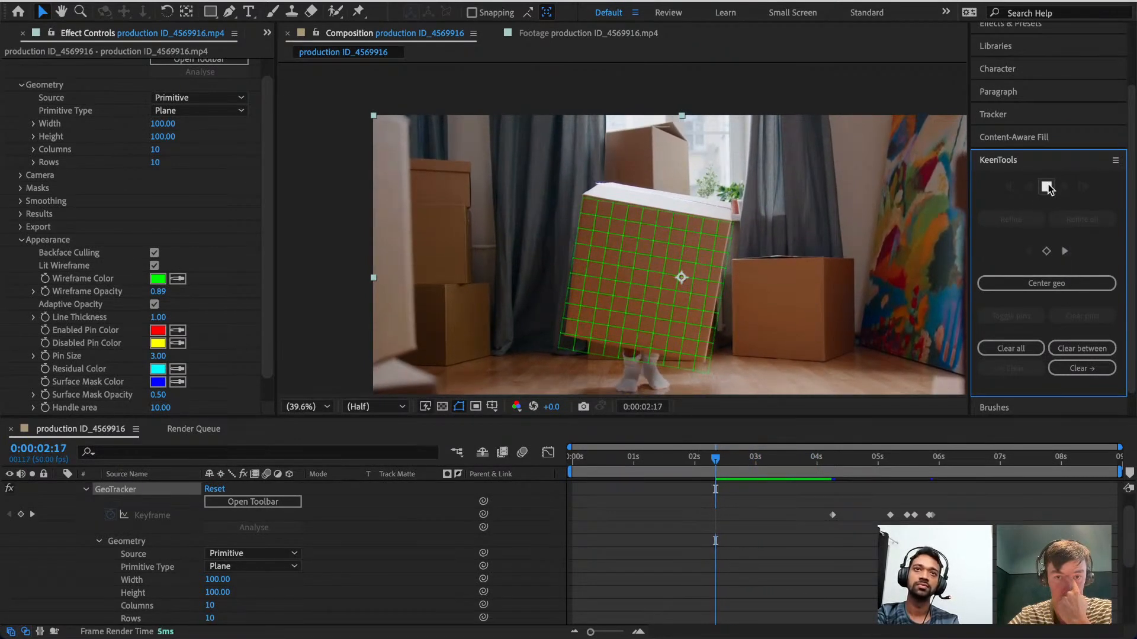
pyautogui.click(1048, 189)
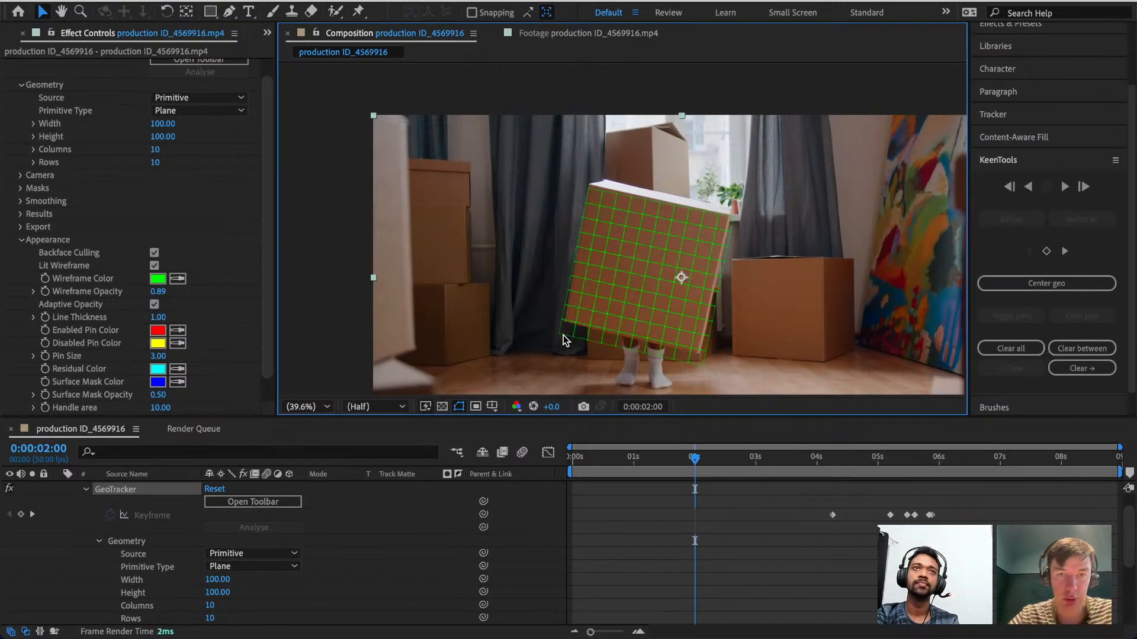
# Pin the plane's four corners to the box face at 0:00:02:00 and refine the tracking between the closest keyframes.
pyautogui.moveTo(562, 333); pyautogui.dragTo(567, 321)
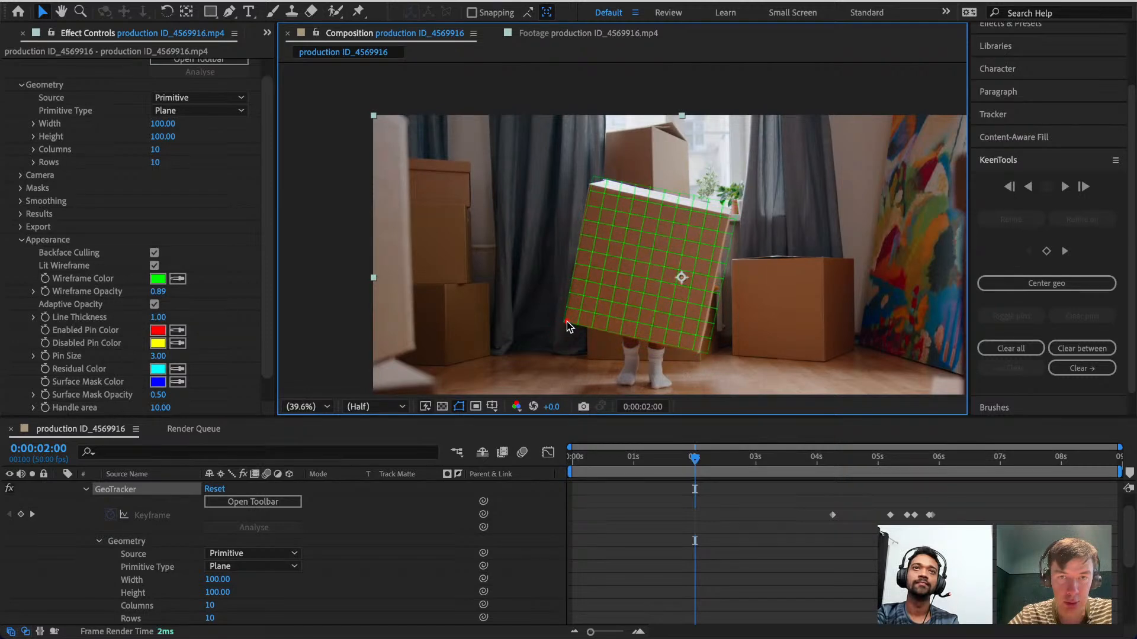
pyautogui.moveTo(596, 186); pyautogui.dragTo(592, 194)
pyautogui.moveTo(727, 210); pyautogui.dragTo(723, 218)
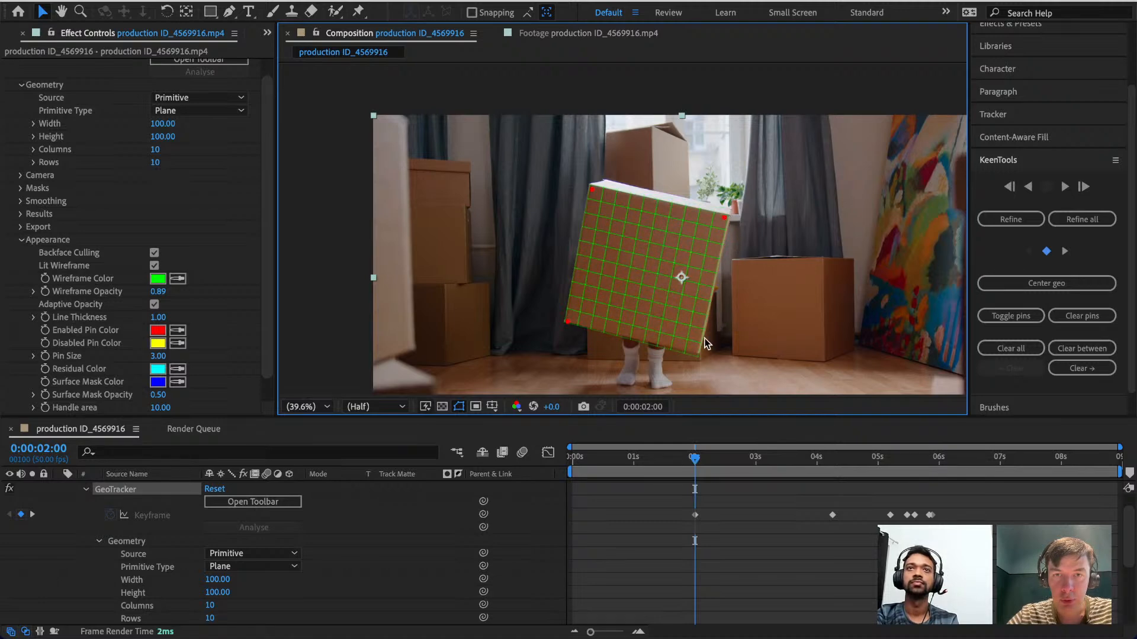
pyautogui.moveTo(696, 354); pyautogui.dragTo(698, 352)
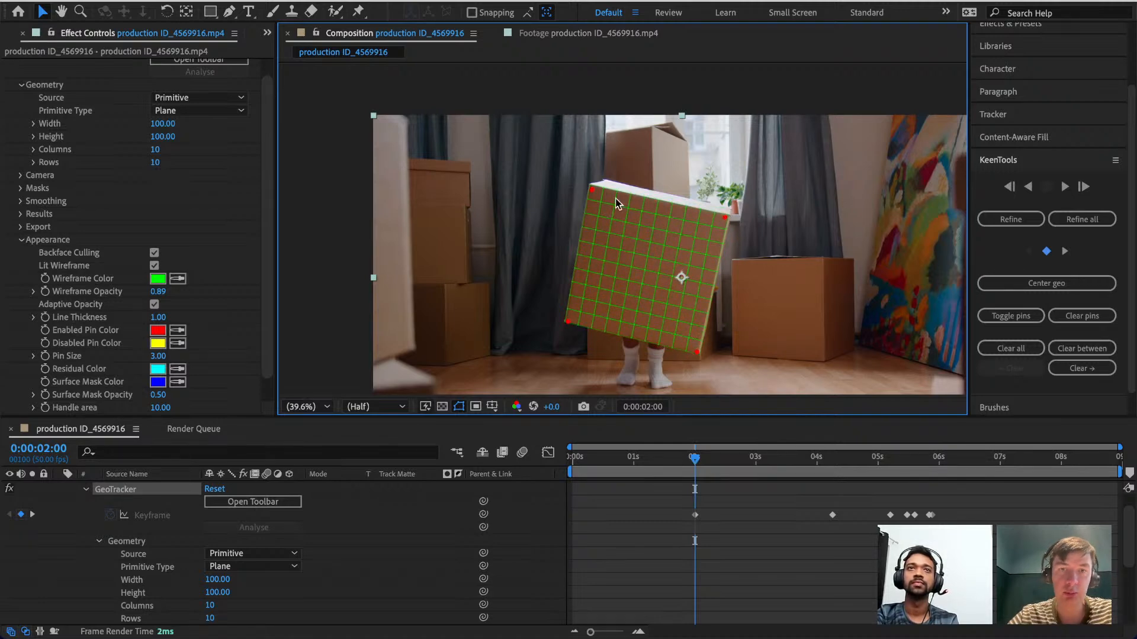
pyautogui.click(1025, 219)
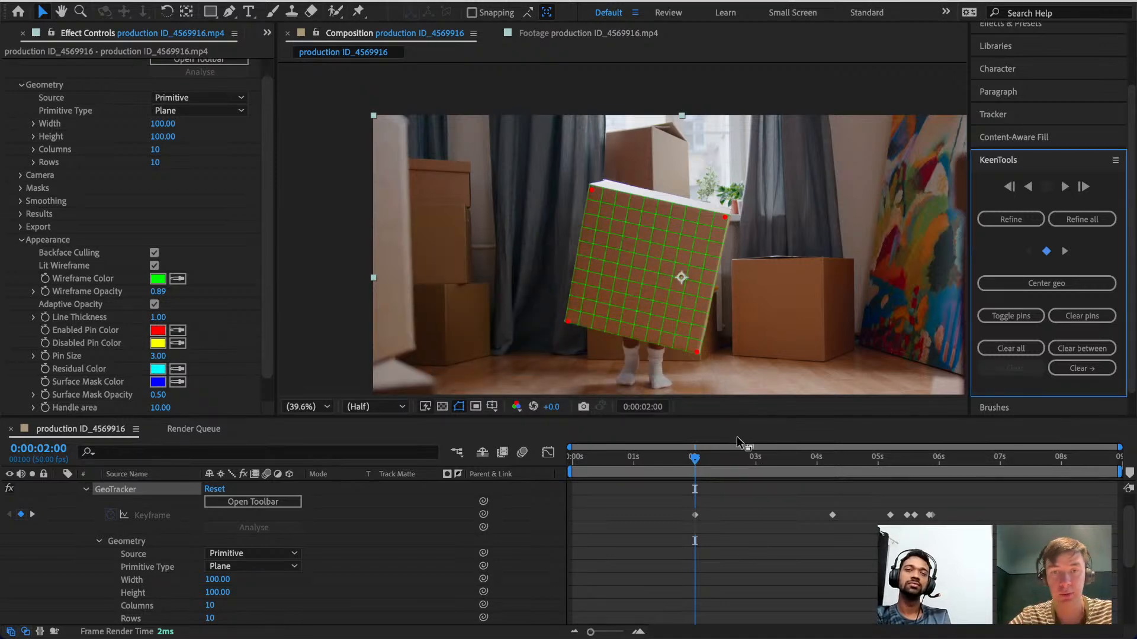
# Fit the plane's corner pins to the box face at 0:00:03:06 and refine the tracking between the closest keyframes.
pyautogui.moveTo(695, 458); pyautogui.dragTo(765, 472)
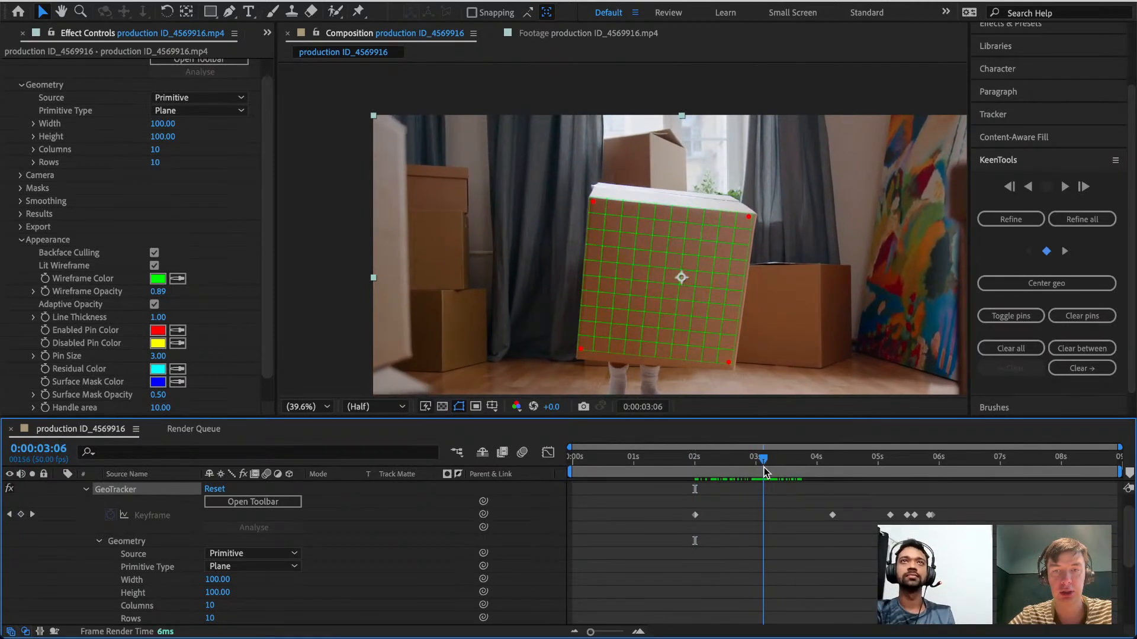
pyautogui.moveTo(580, 349); pyautogui.dragTo(580, 358)
pyautogui.moveTo(727, 365); pyautogui.dragTo(730, 367)
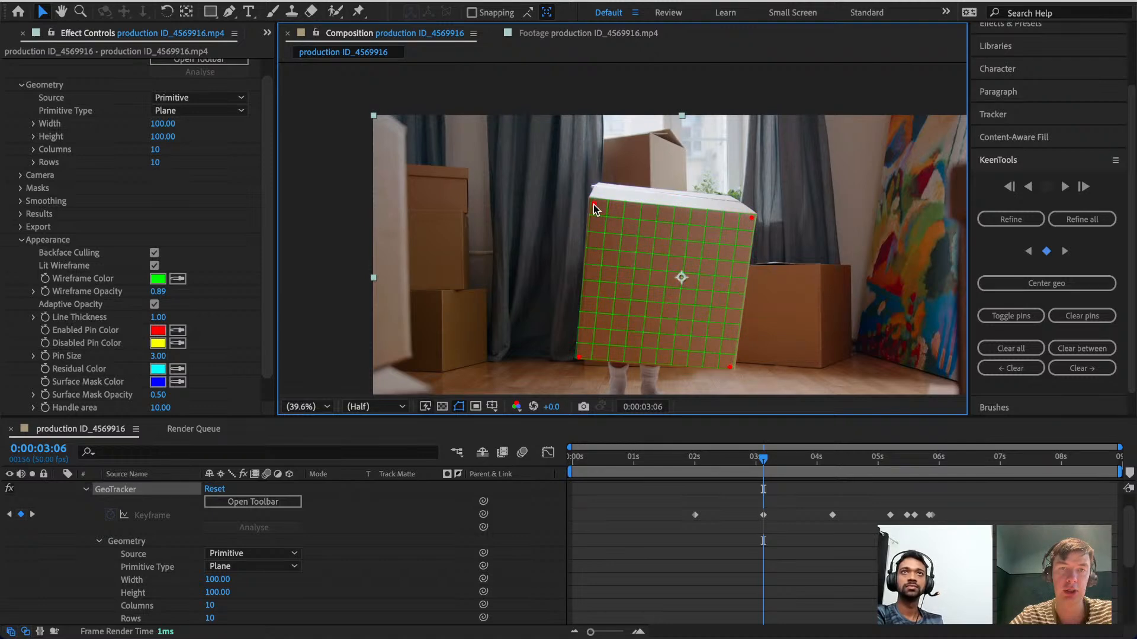
pyautogui.moveTo(591, 207); pyautogui.dragTo(592, 205)
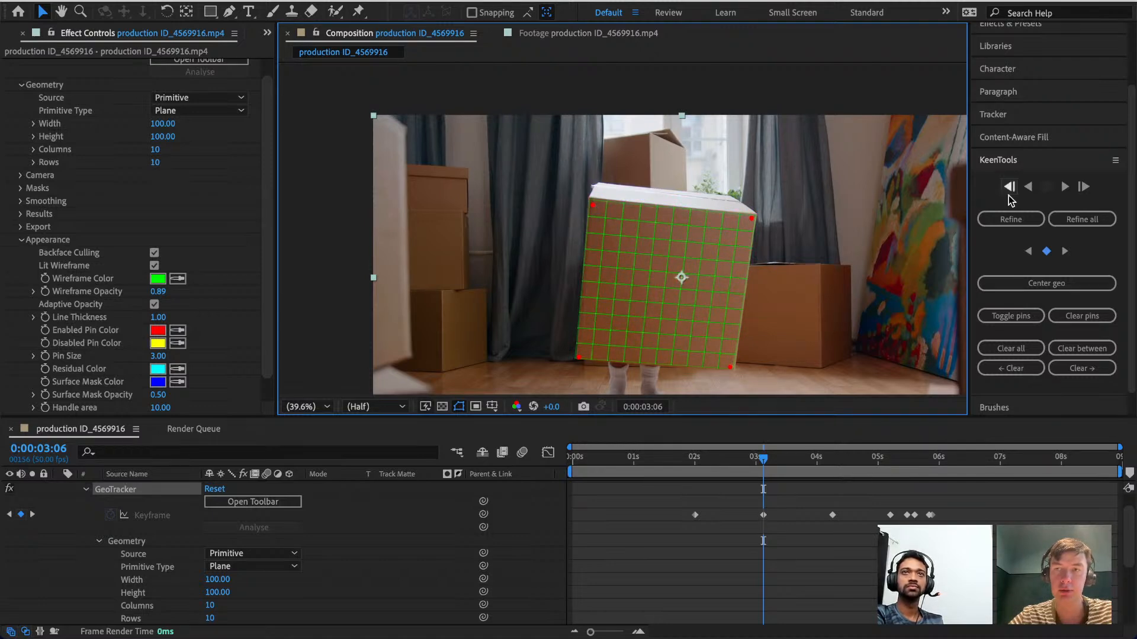
pyautogui.click(1011, 221)
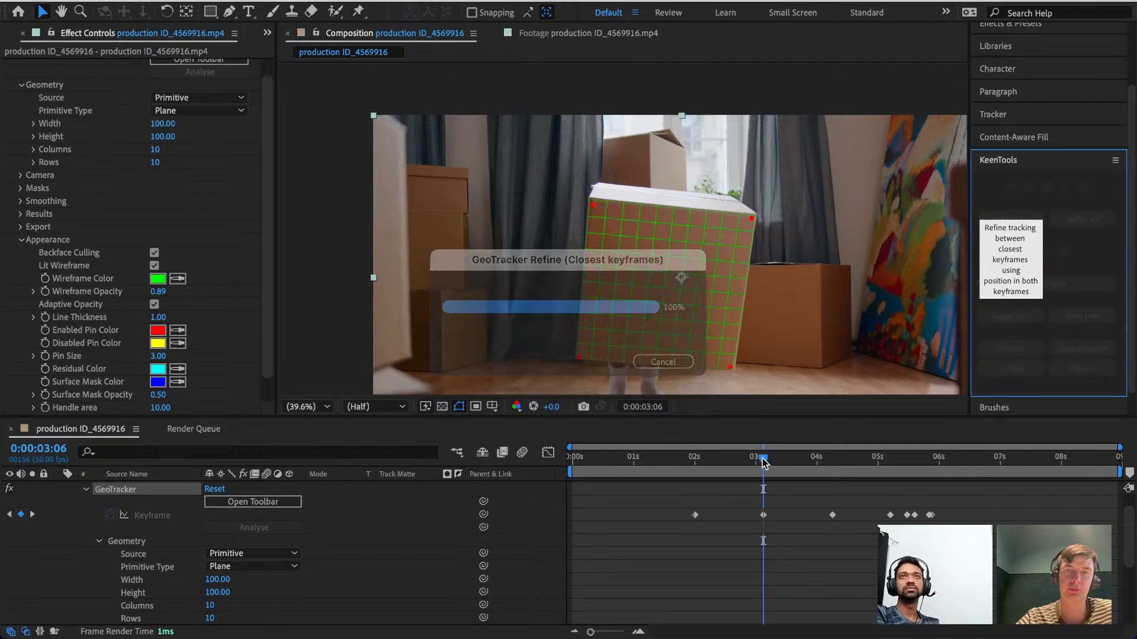
# Track the plane backward from about 0:00:02:00 to 0:00:00:10, stop, and scrub through the tracked frames to check the fit.
pyautogui.moveTo(763, 463); pyautogui.dragTo(697, 504)
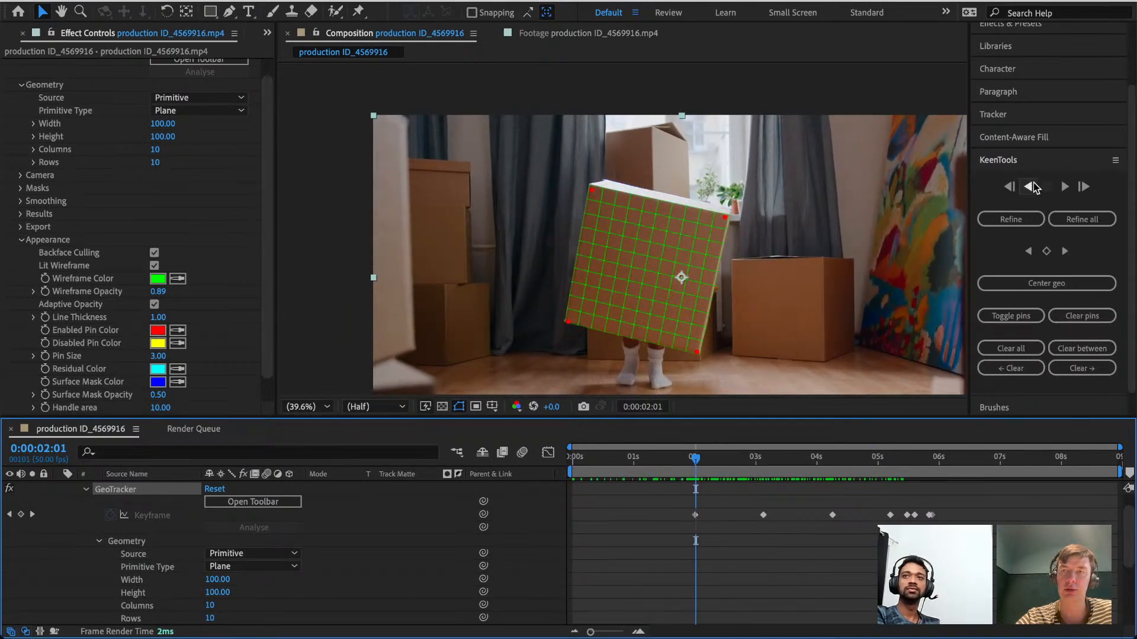
pyautogui.click(1034, 186)
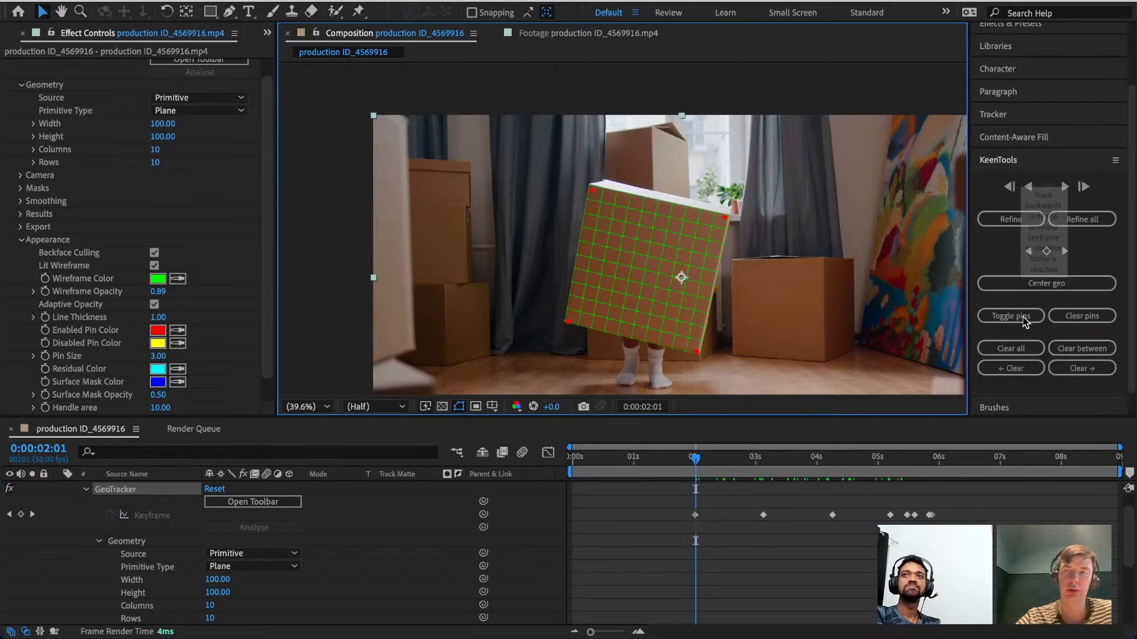
pyautogui.click(1029, 186)
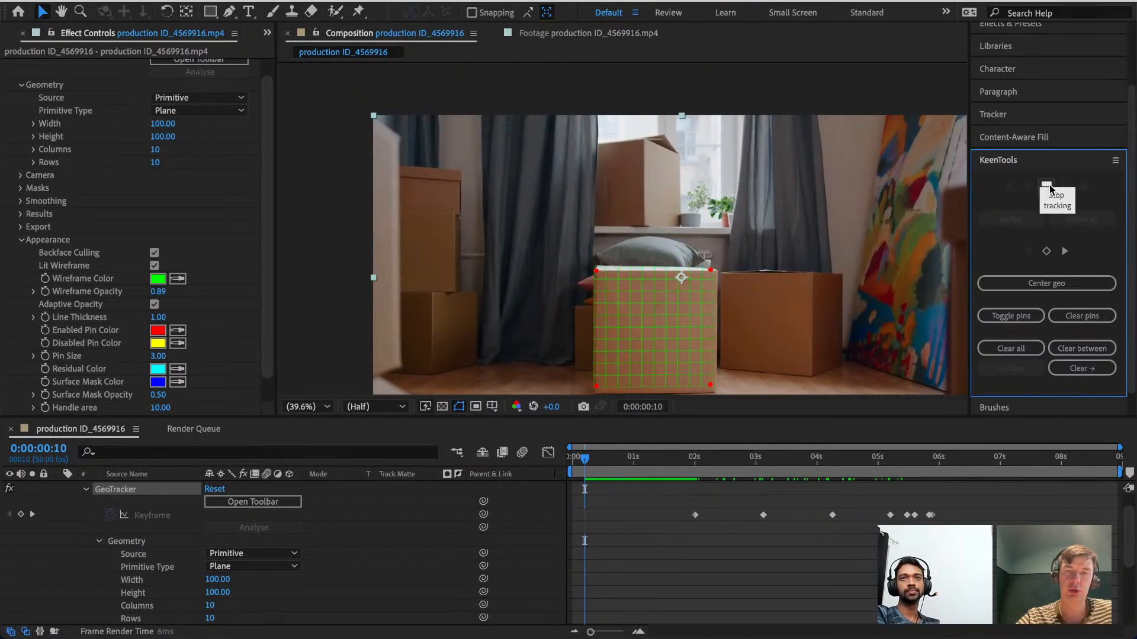
pyautogui.click(1047, 186)
pyautogui.moveTo(586, 463); pyautogui.dragTo(630, 521)
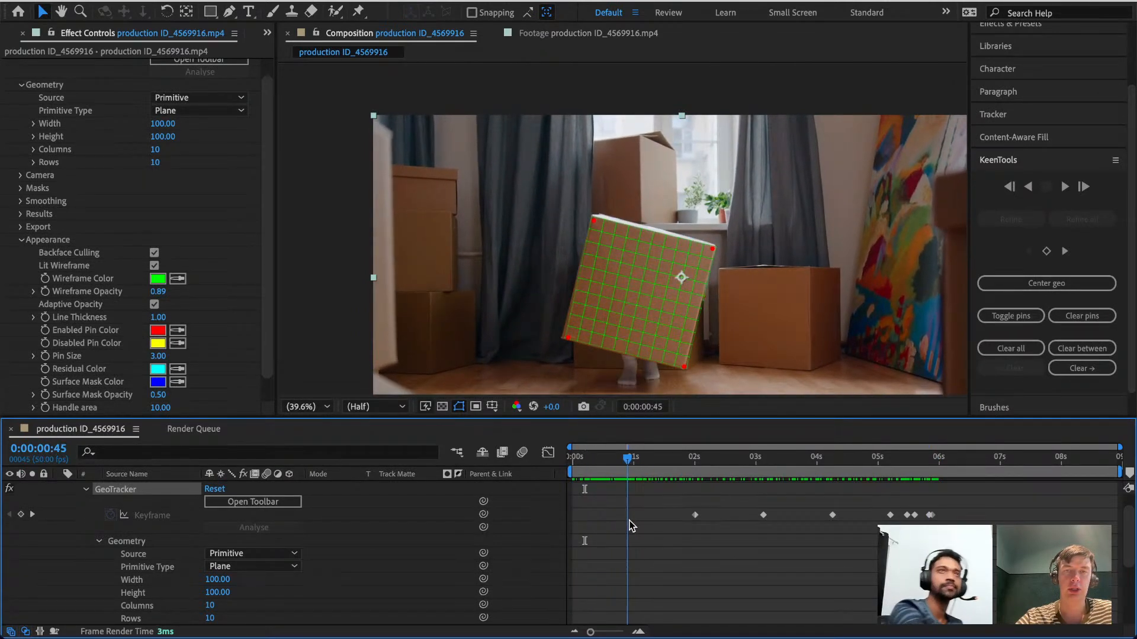
# Switch to Chrome and search Google Images for "pirate flag png" in a new tab.
pyautogui.press('super+Tab')
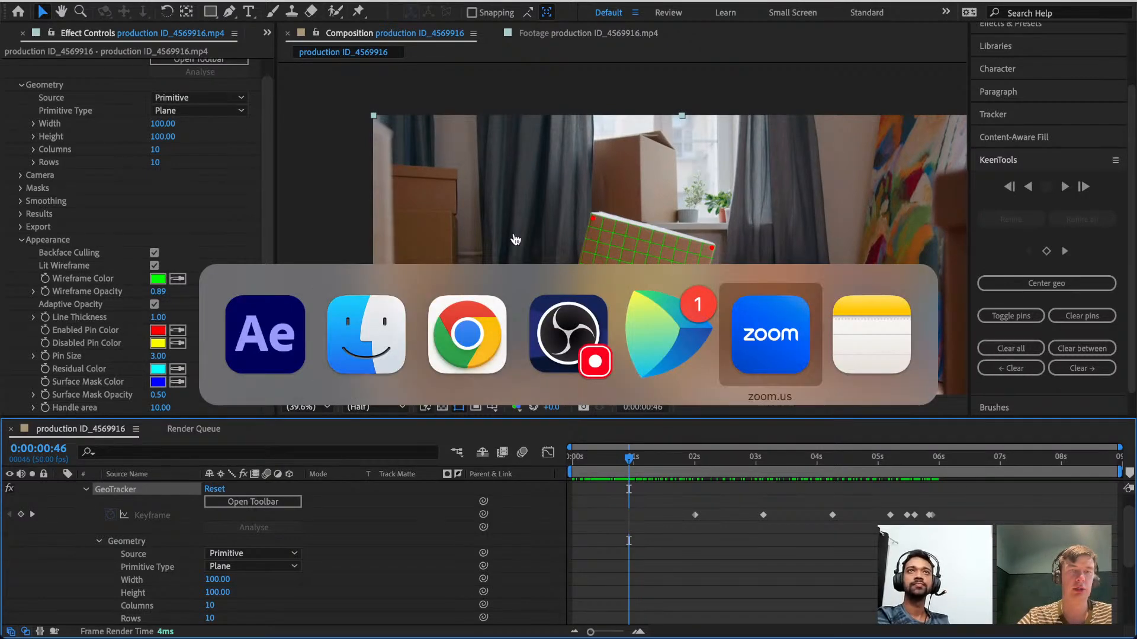
pyautogui.press('super+t')
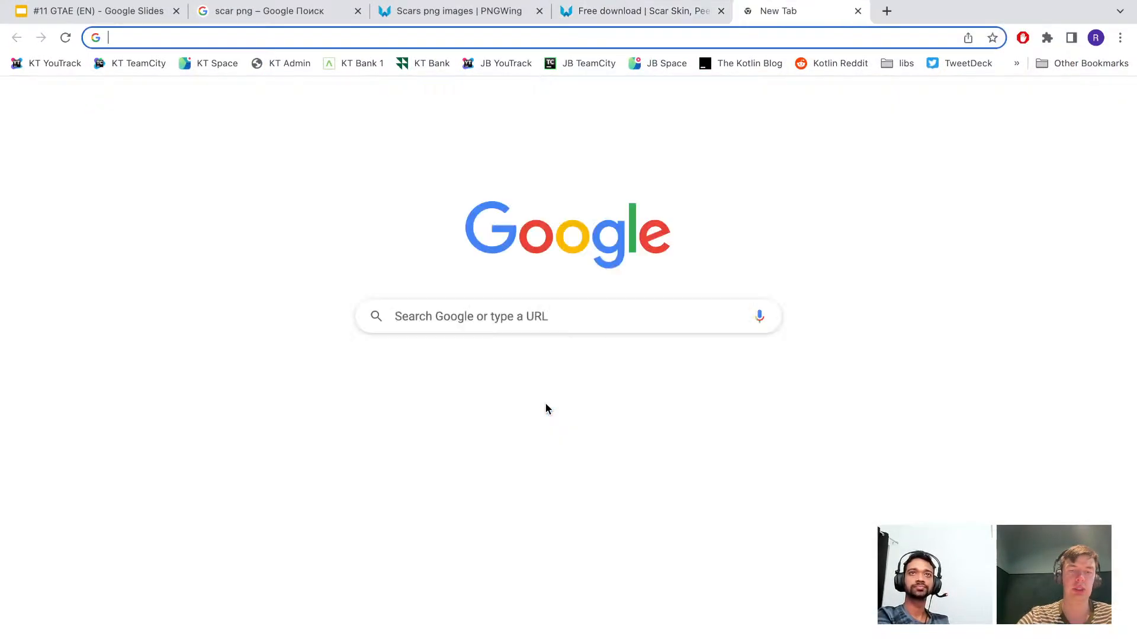
pyautogui.write('pit')
pyautogui.press('BackSpace')
pyautogui.write('rate ')
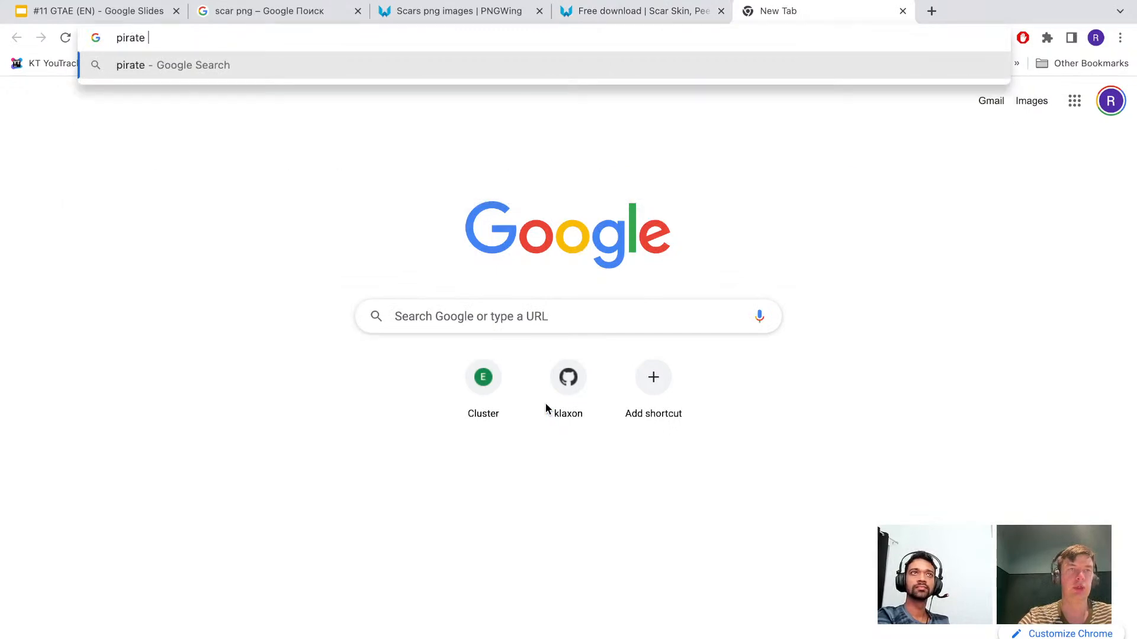
pyautogui.write('flag')
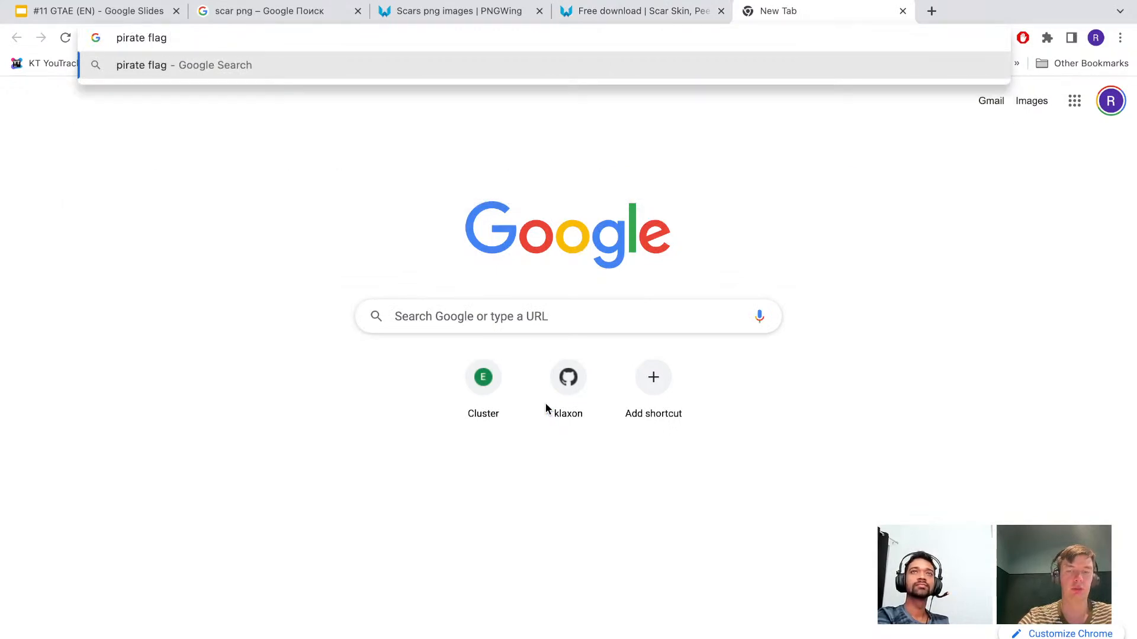
pyautogui.write(' png')
pyautogui.press('Return')
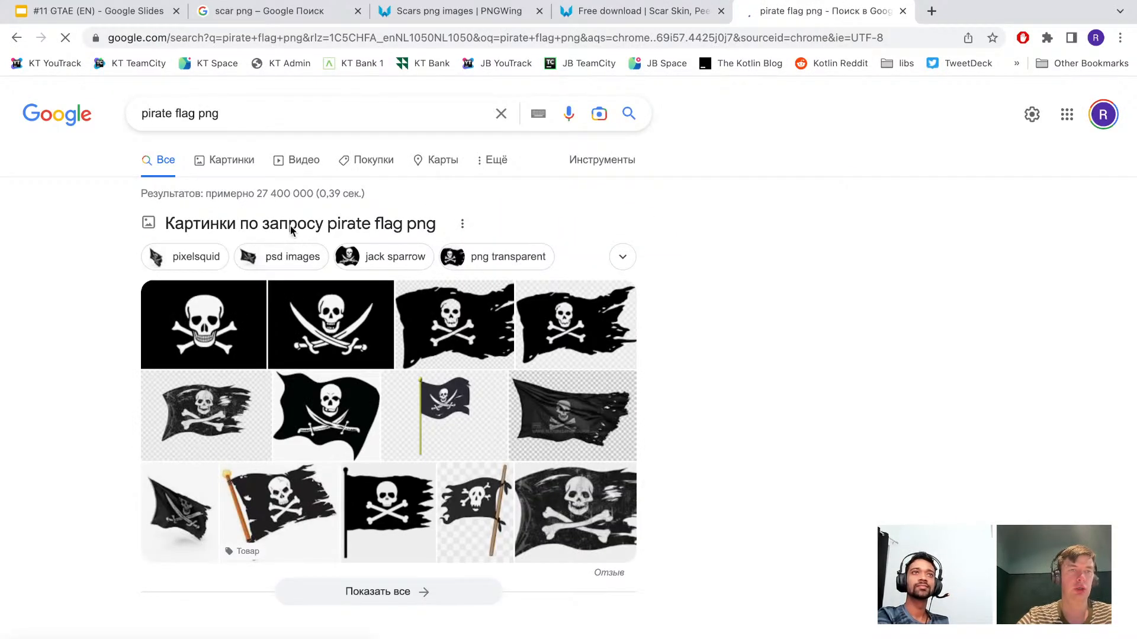
pyautogui.click(231, 167)
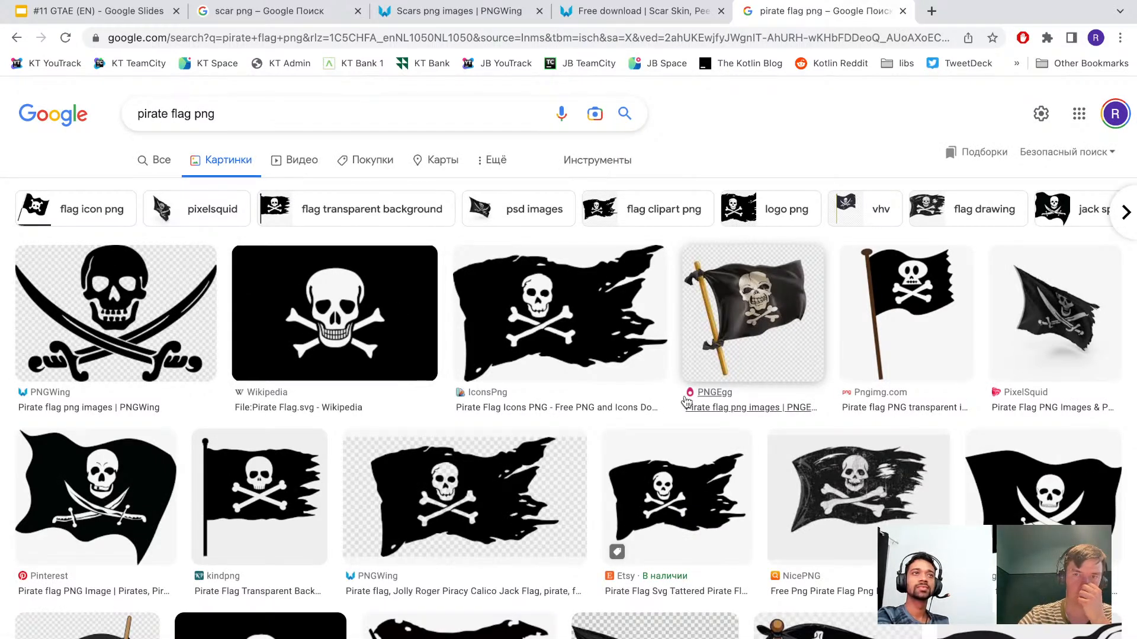
# Choose NicePNG's tattered pirate flag among the image results and open its source page.
pyautogui.scroll(-2, 601, 471)
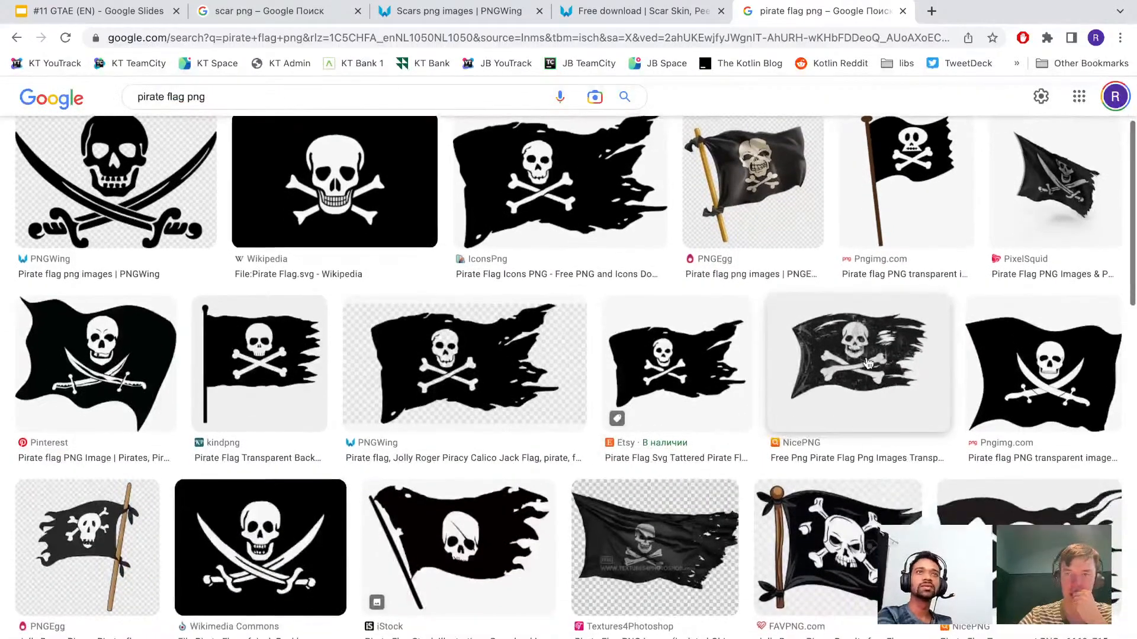
pyautogui.click(904, 347)
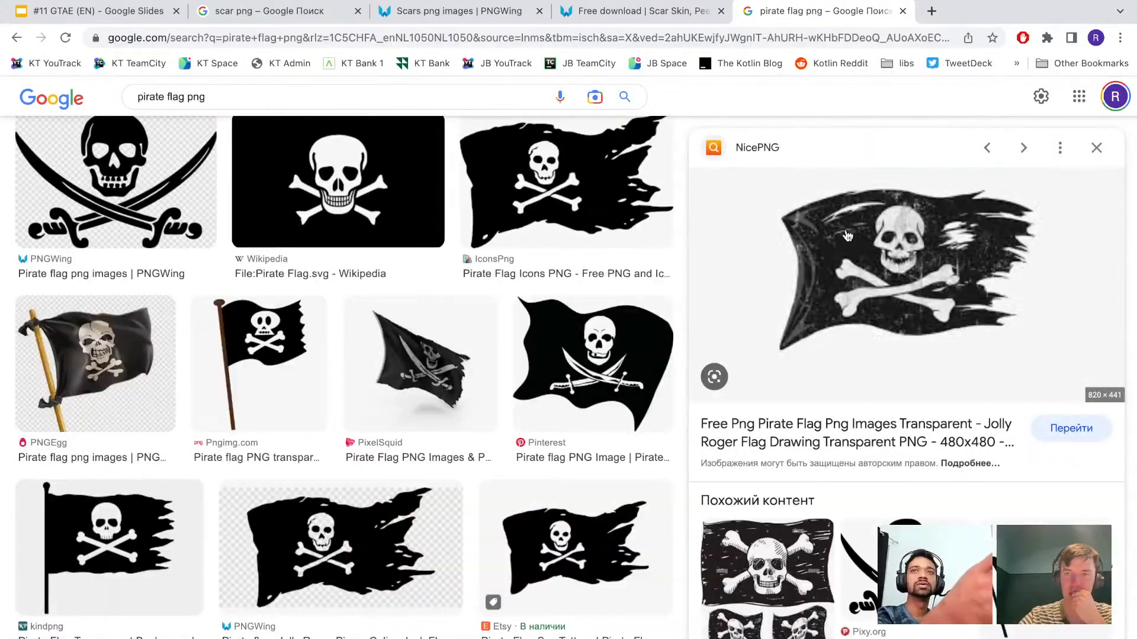
pyautogui.moveTo(910, 287); pyautogui.dragTo(886, 305)
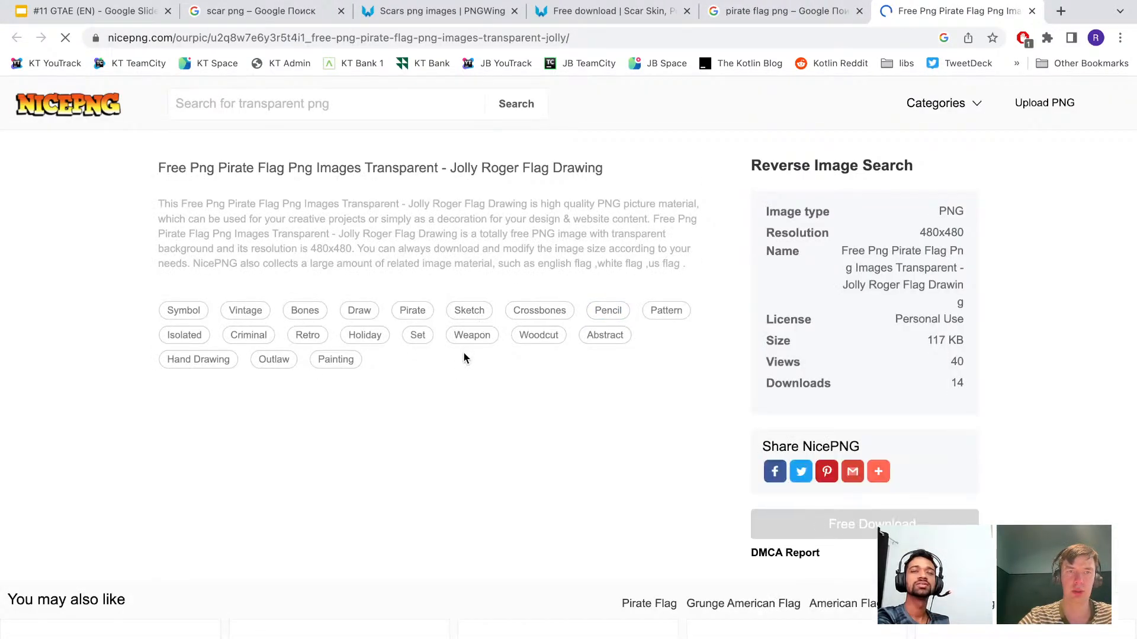
# Download the pirate flag PNG from its NicePNG page.
pyautogui.scroll(-5, 661, 445)
pyautogui.scroll(5, 660, 444)
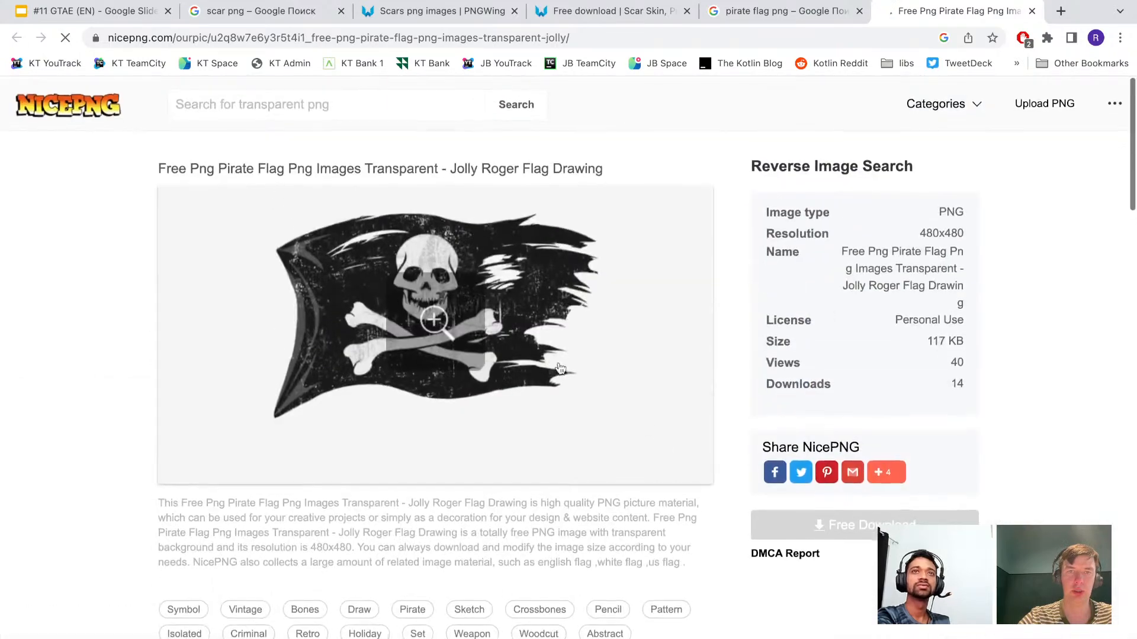
pyautogui.scroll(-5, 433, 445)
pyautogui.scroll(1, 531, 301)
pyautogui.scroll(2, 531, 301)
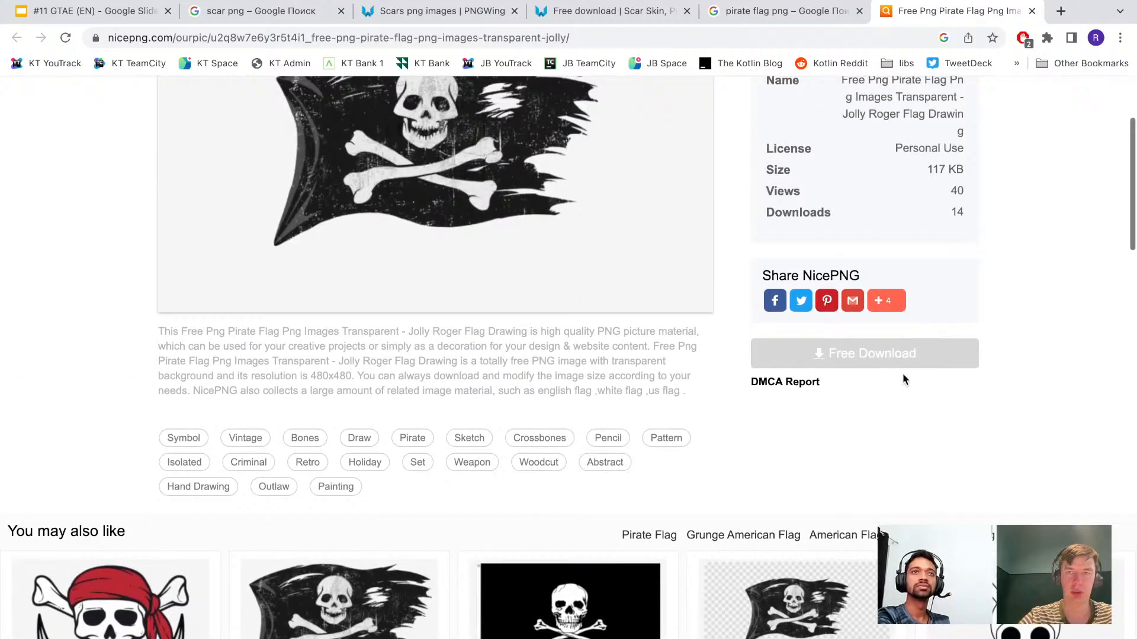
pyautogui.click(904, 367)
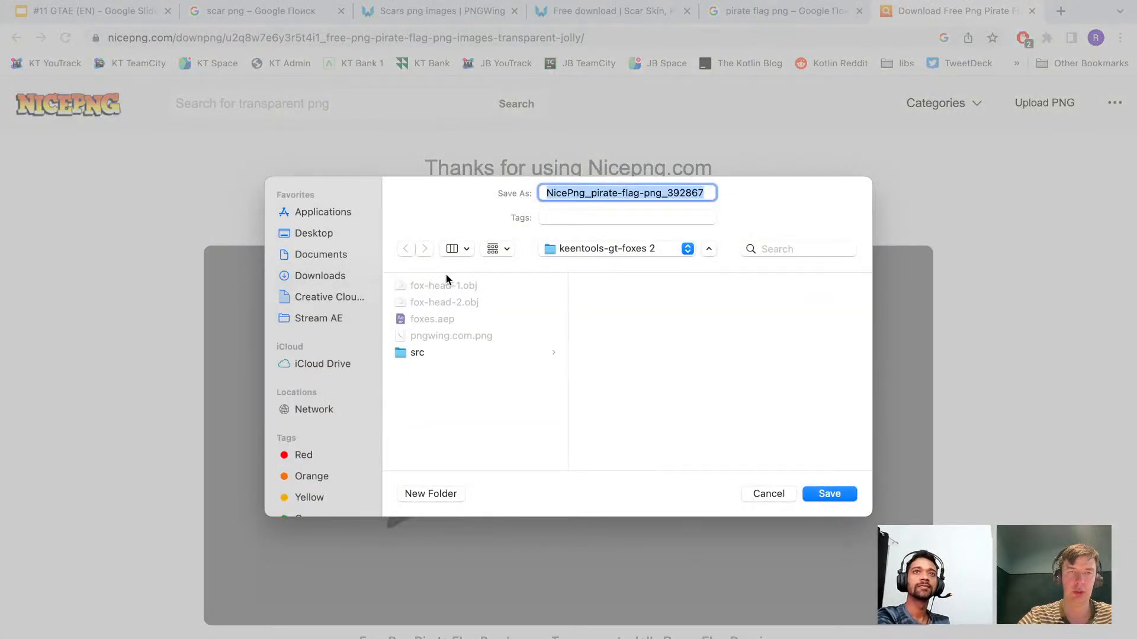
# Save the pirate flag PNG into the box folder inside Stream AE.
pyautogui.click(335, 319)
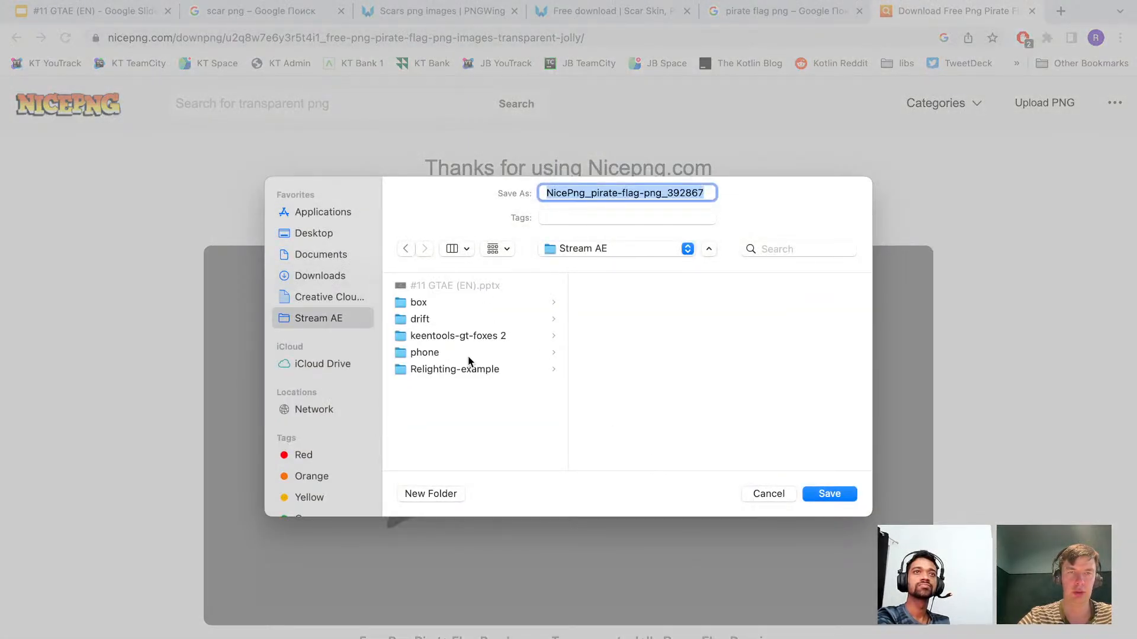
pyautogui.click(480, 304)
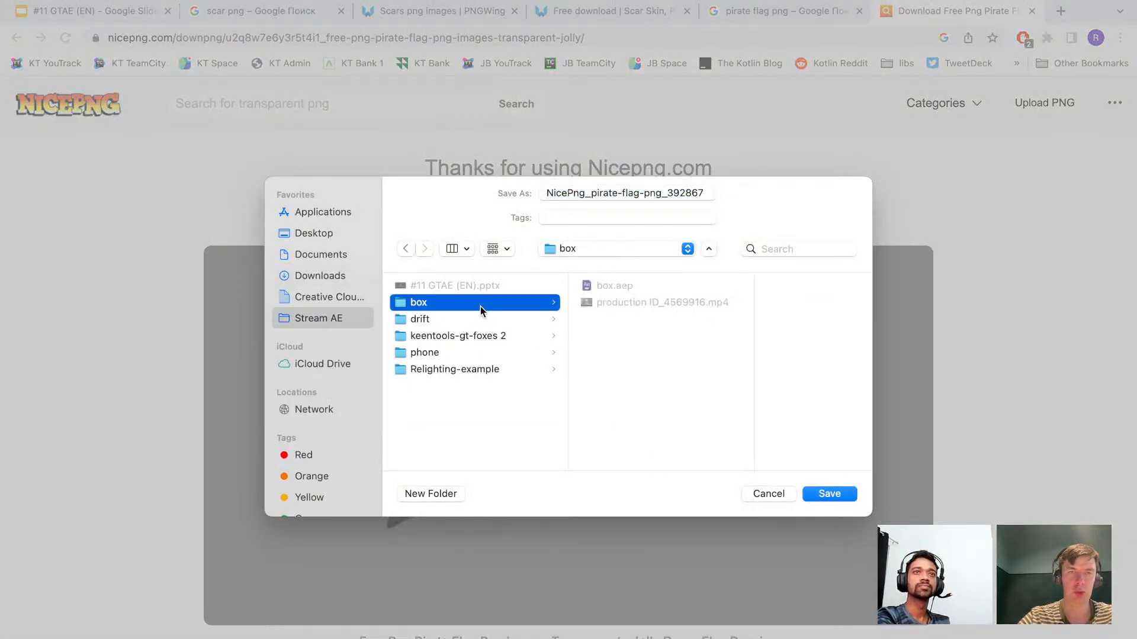
pyautogui.click(828, 494)
# Locate the downloaded pirate flag PNG in Finder and add it to the After Effects composition above the footage layer.
pyautogui.click(169, 638)
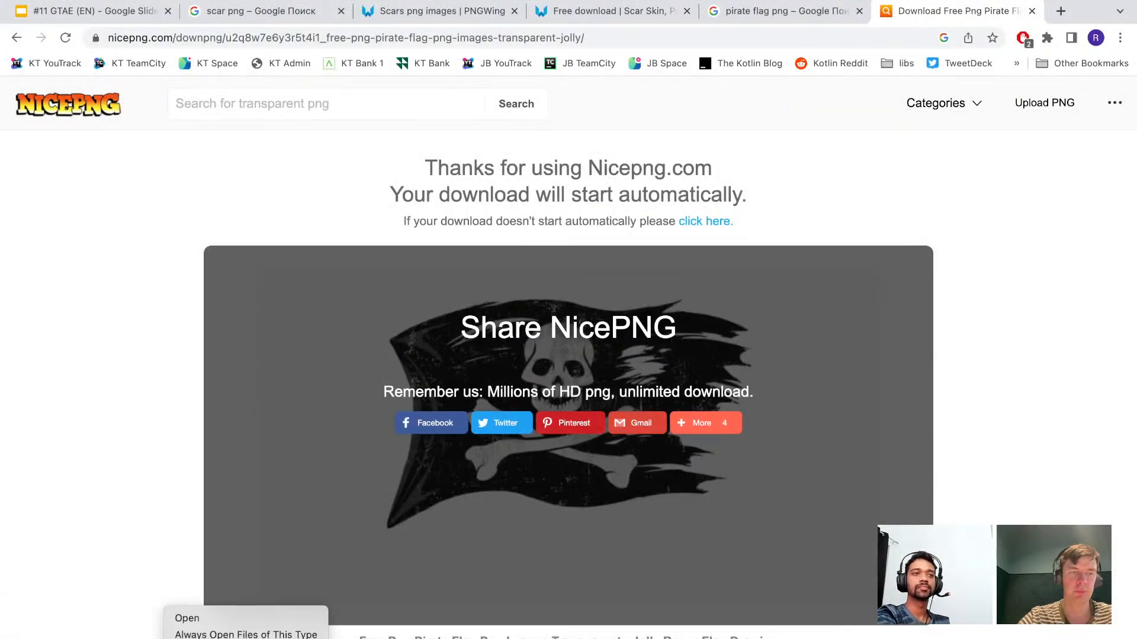
pyautogui.click(202, 638)
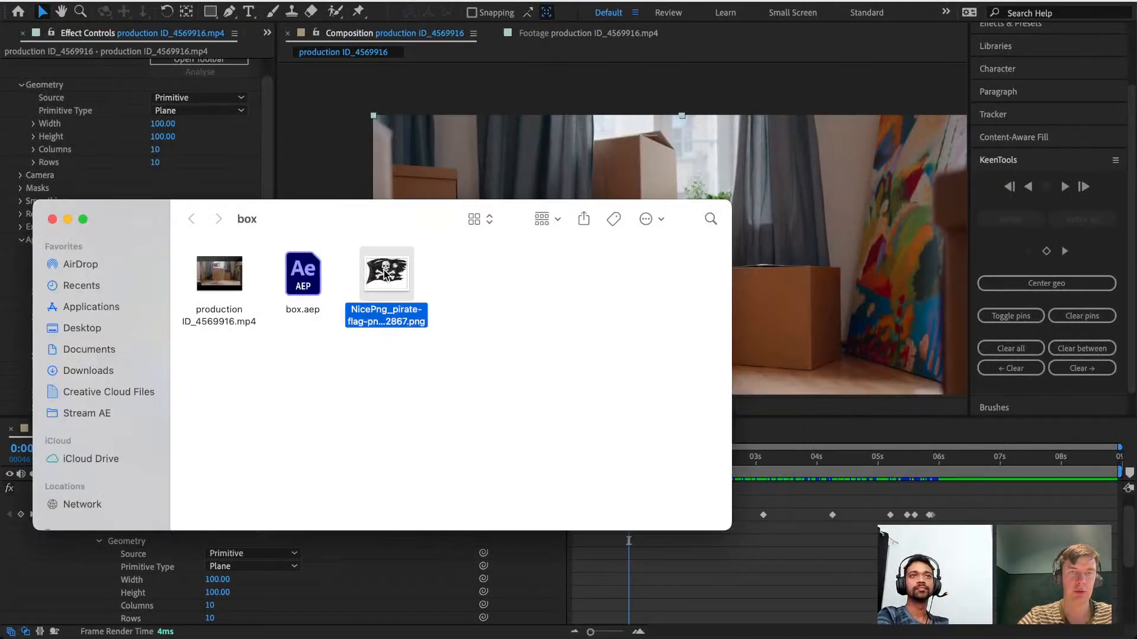
pyautogui.moveTo(385, 274); pyautogui.dragTo(159, 493)
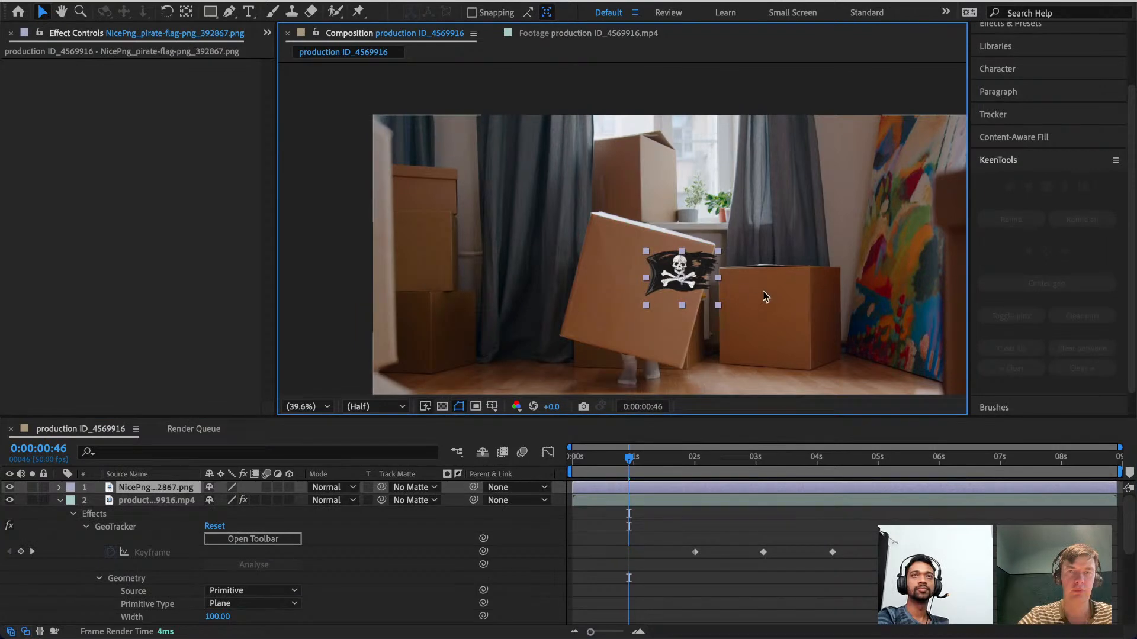
# Export the footage's GeoTracker object track as a linked 3D null.
pyautogui.click(146, 501)
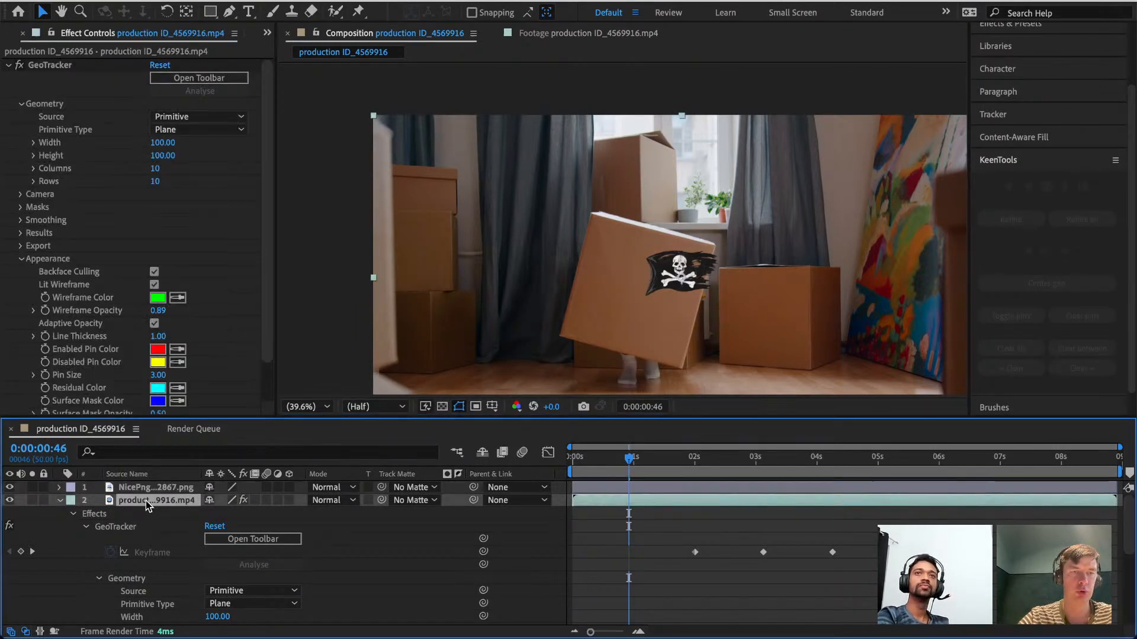
pyautogui.scroll(-2, 66, 244)
pyautogui.click(22, 199)
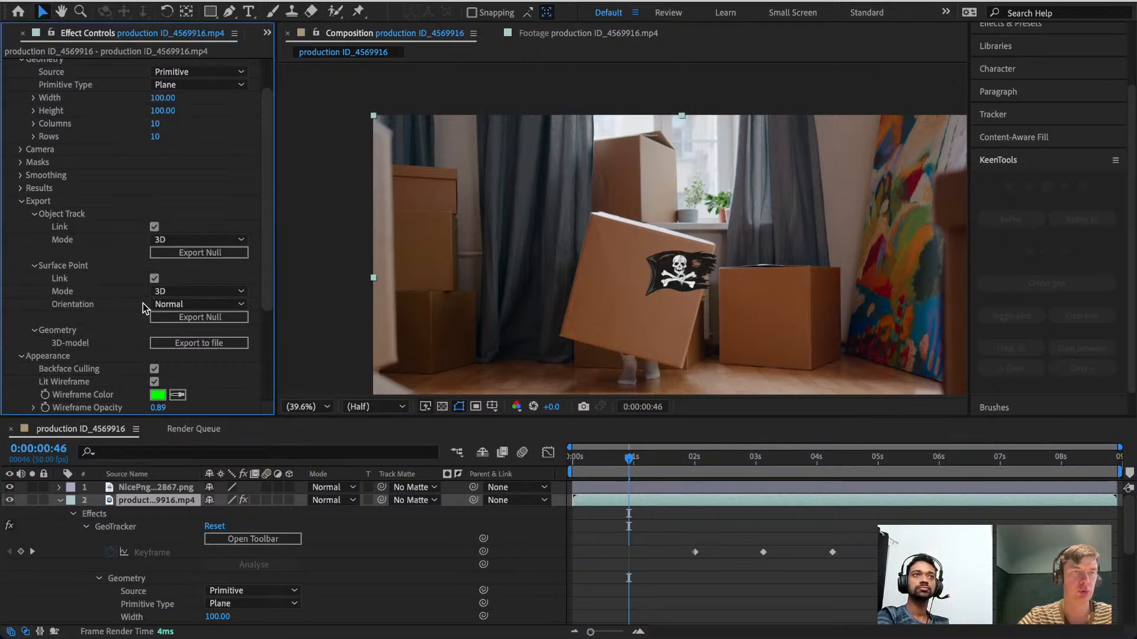
pyautogui.click(188, 253)
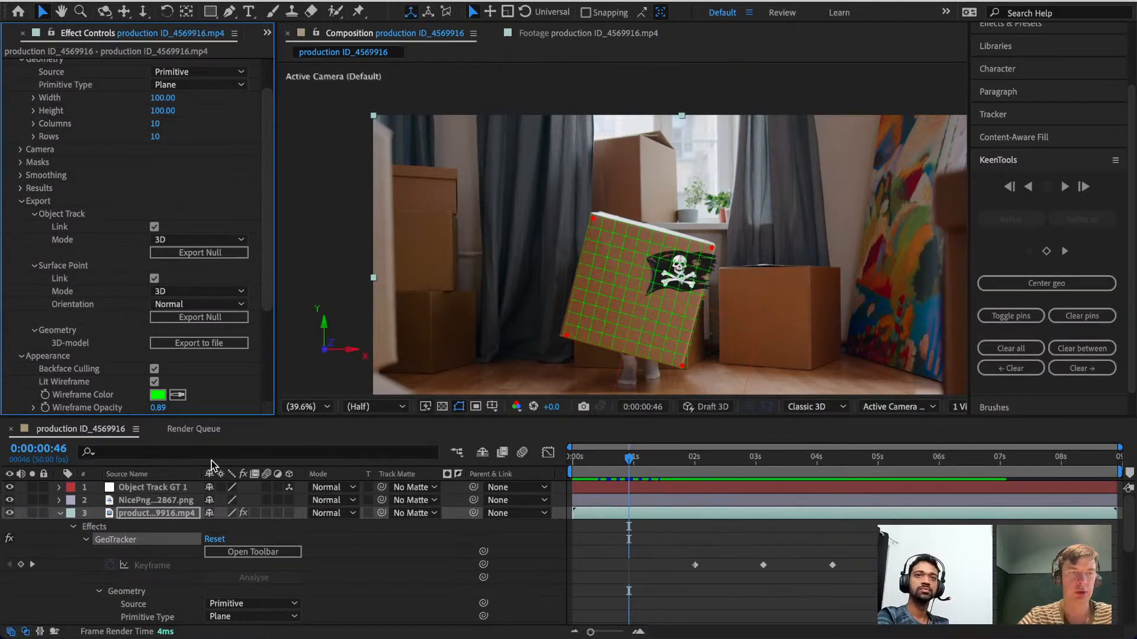
# Hide the blend mode and track matte columns, and parent the pirate flag layer to the Object Track GT 1 null.
pyautogui.click(155, 489)
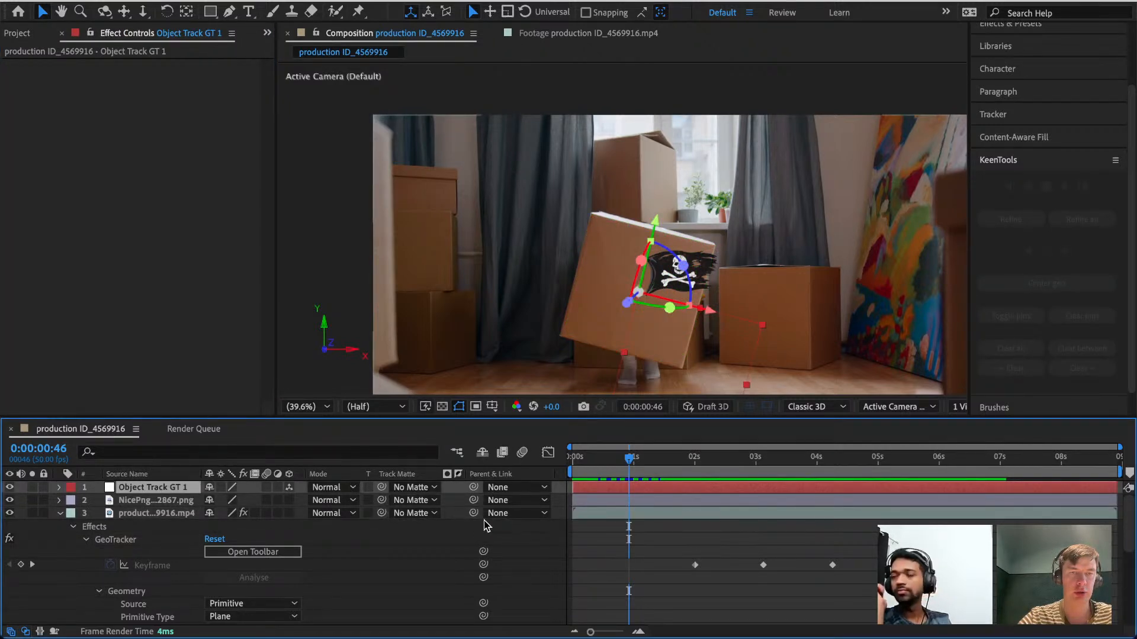
pyautogui.rightClick(398, 476)
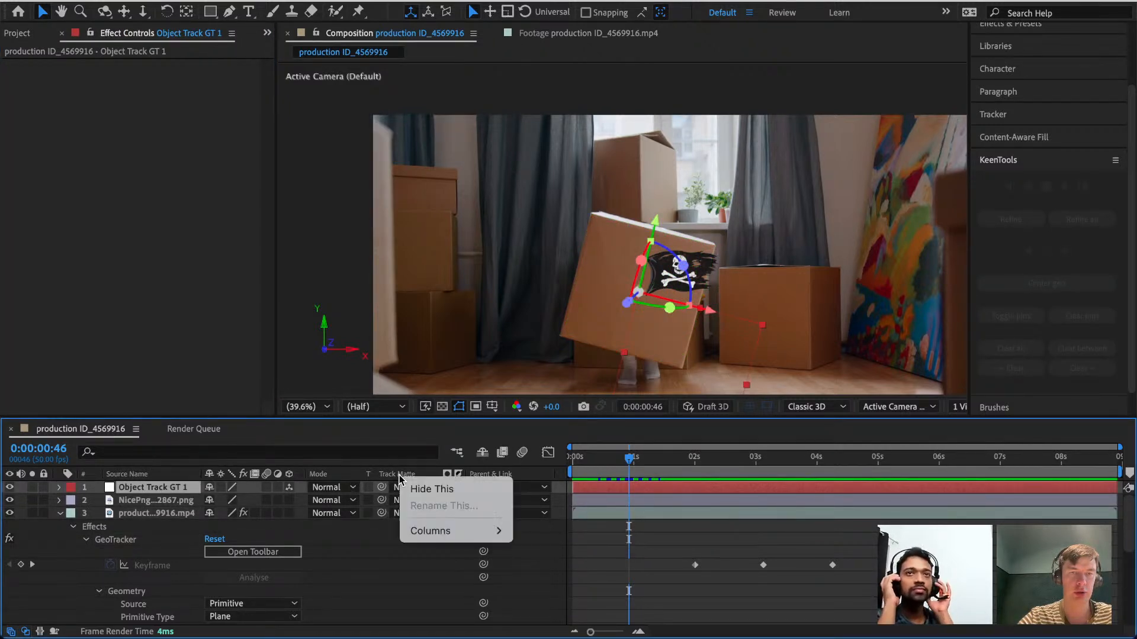
pyautogui.click(432, 489)
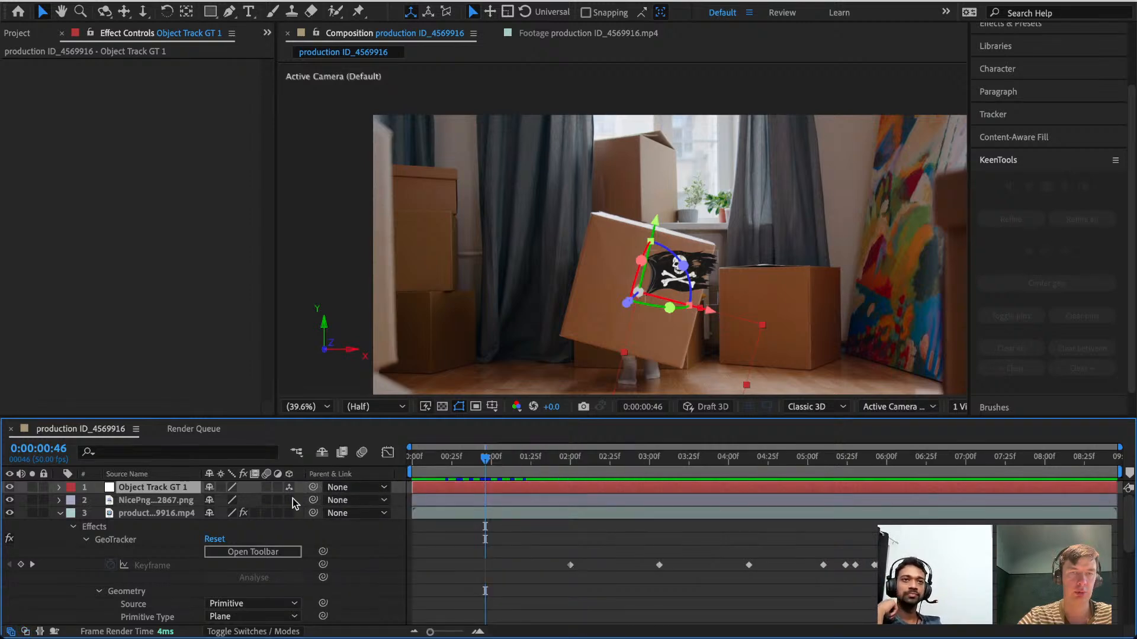
pyautogui.moveTo(315, 501); pyautogui.dragTo(180, 492)
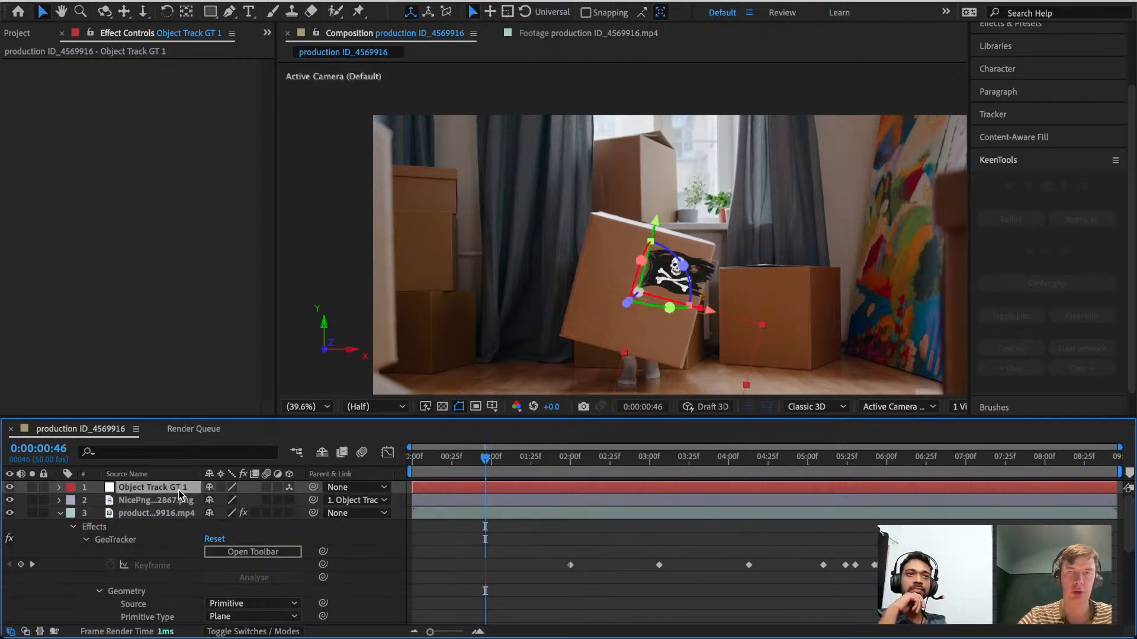
pyautogui.moveTo(654, 229); pyautogui.dragTo(654, 239)
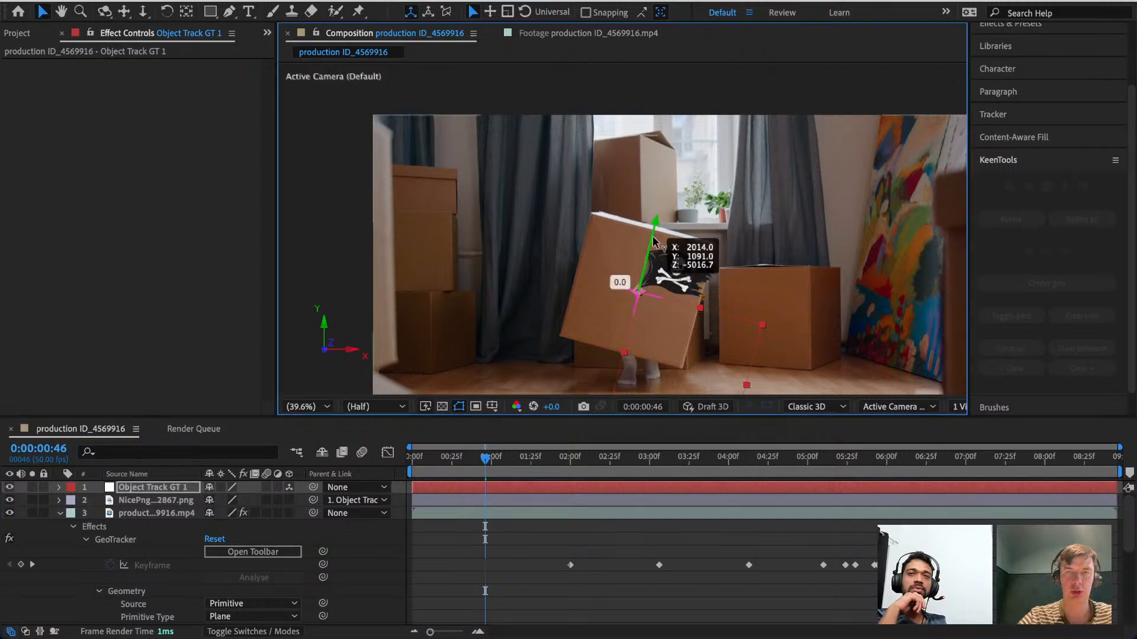
# Make the pirate flag layer 3D and scale it to 15% so it fits on the carried box.
pyautogui.click(156, 500)
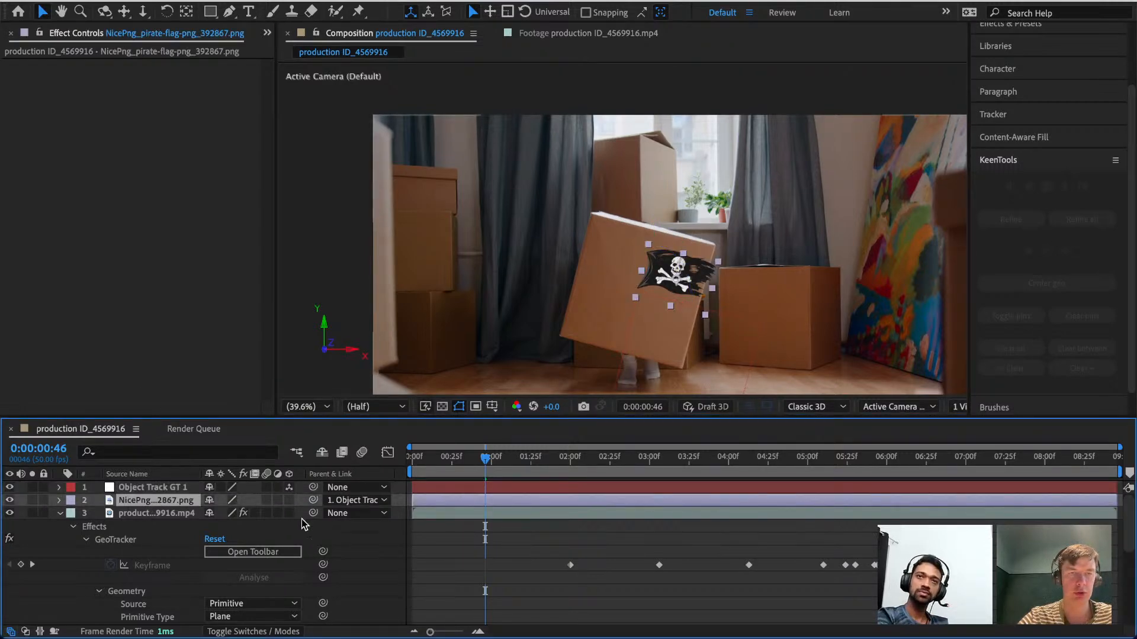
pyautogui.click(290, 501)
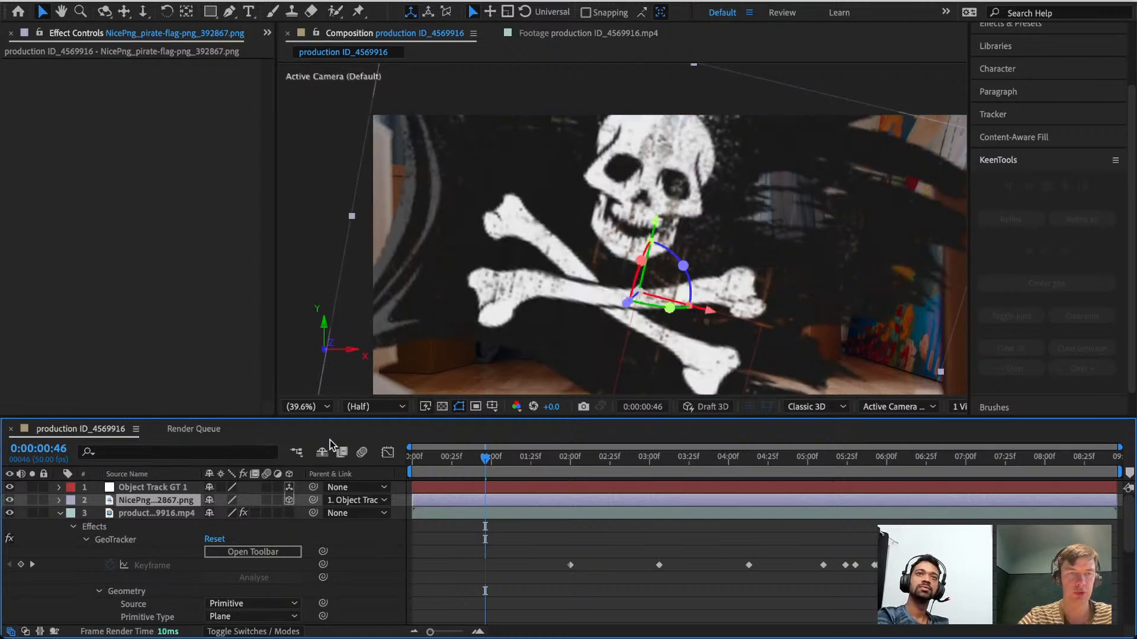
pyautogui.press('s')
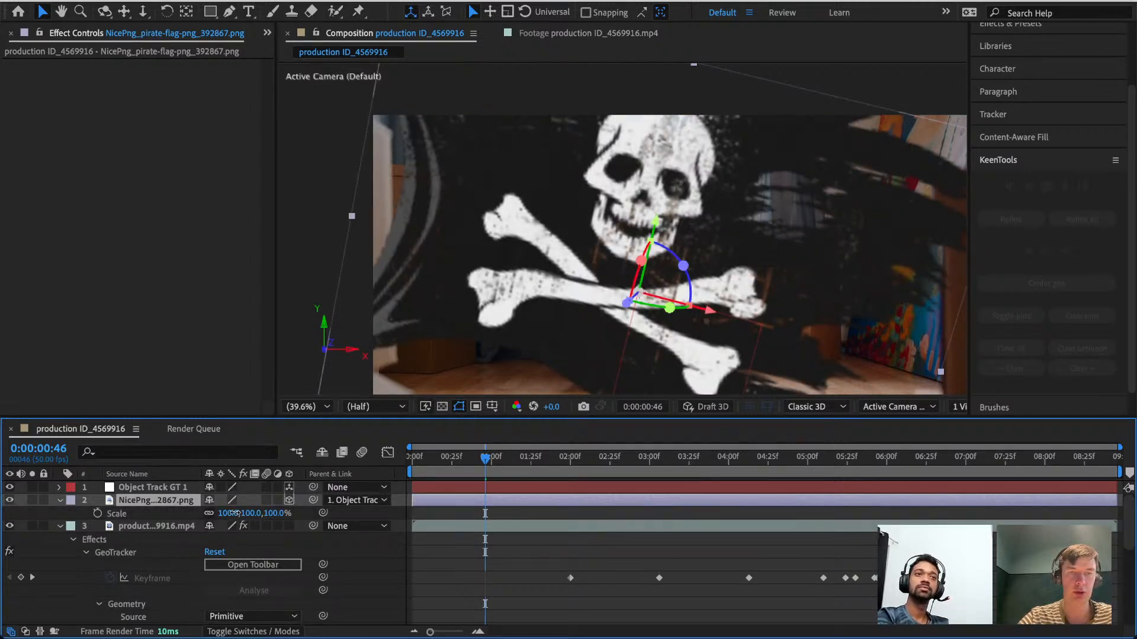
pyautogui.moveTo(234, 513); pyautogui.dragTo(177, 519)
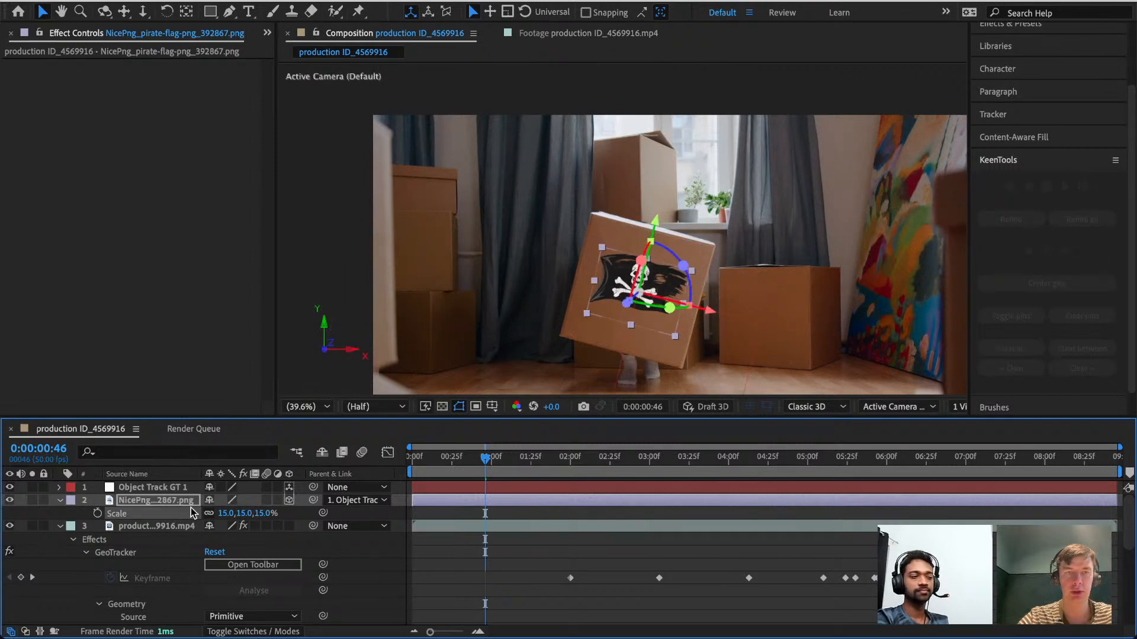
# Show the Modes column again, set the pirate flag layer's blending mode to Multiply, and deselect the layer.
pyautogui.rightClick(357, 473)
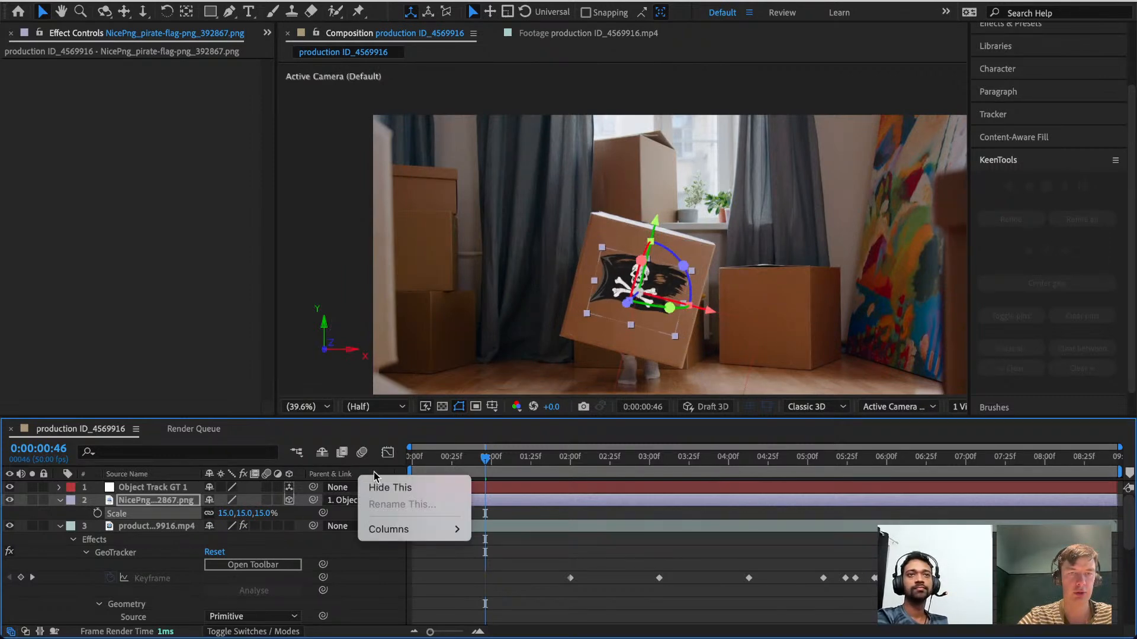
pyautogui.moveTo(417, 537)
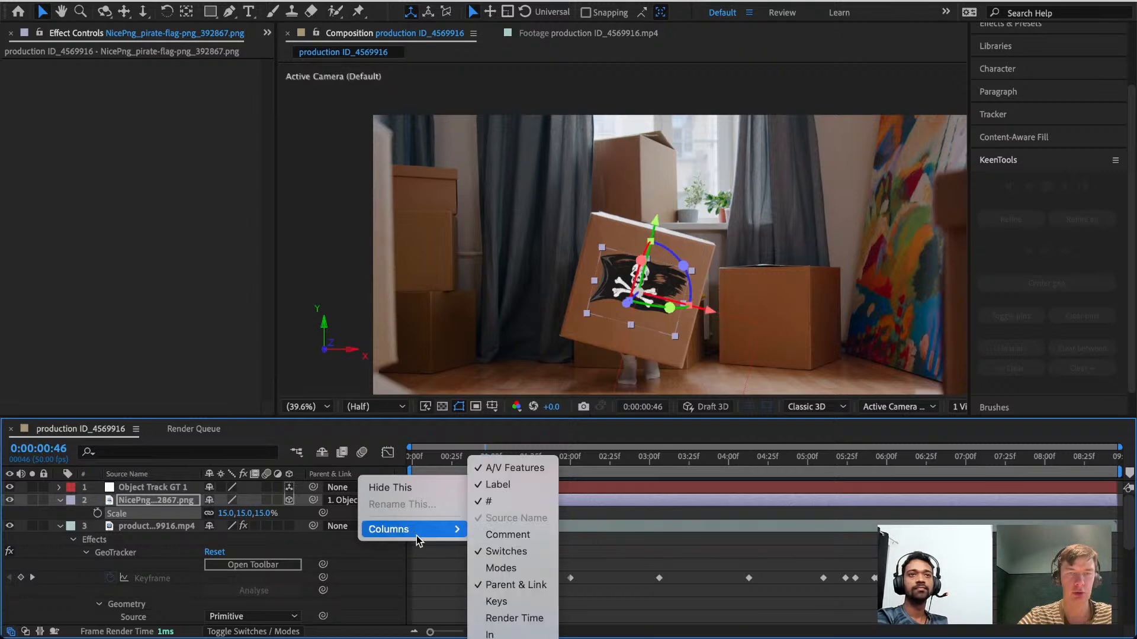
pyautogui.click(548, 568)
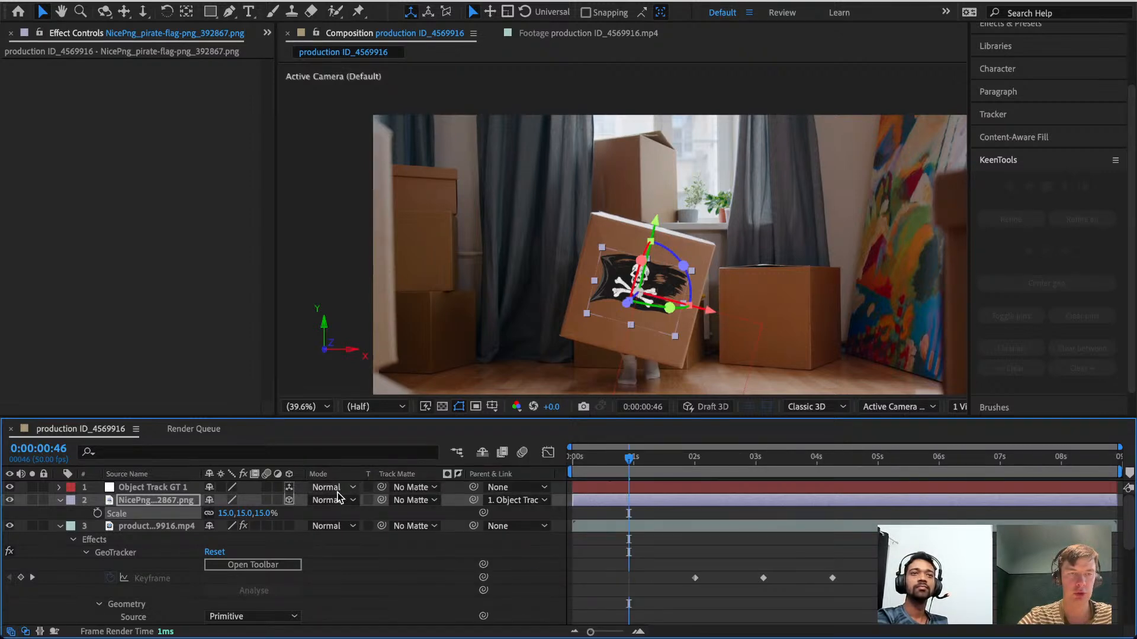
pyautogui.click(338, 497)
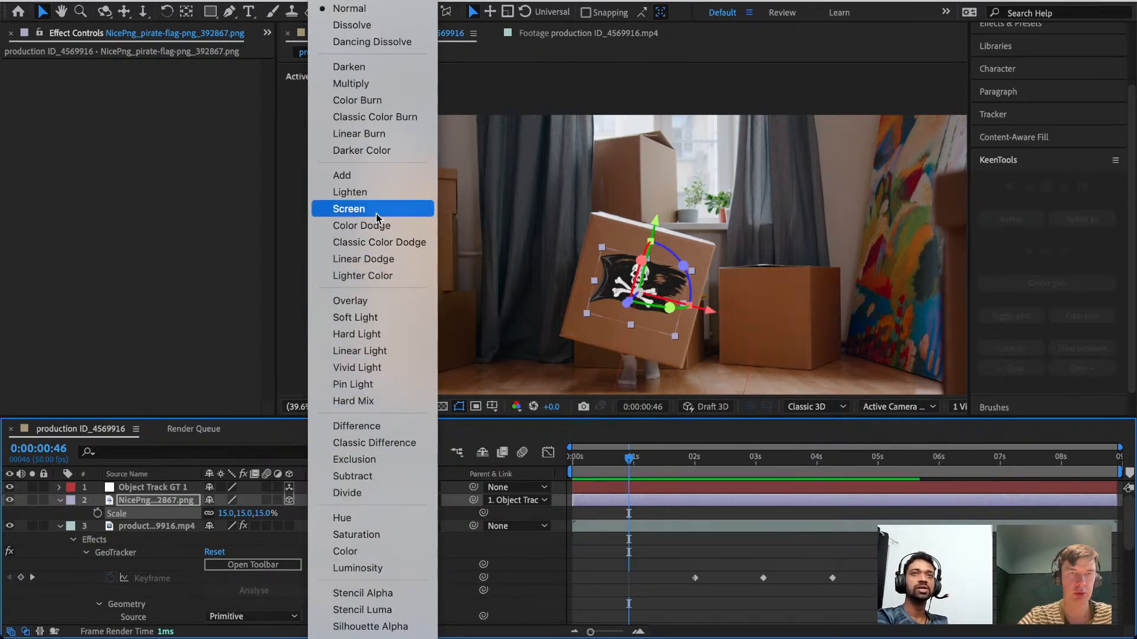
pyautogui.click(381, 84)
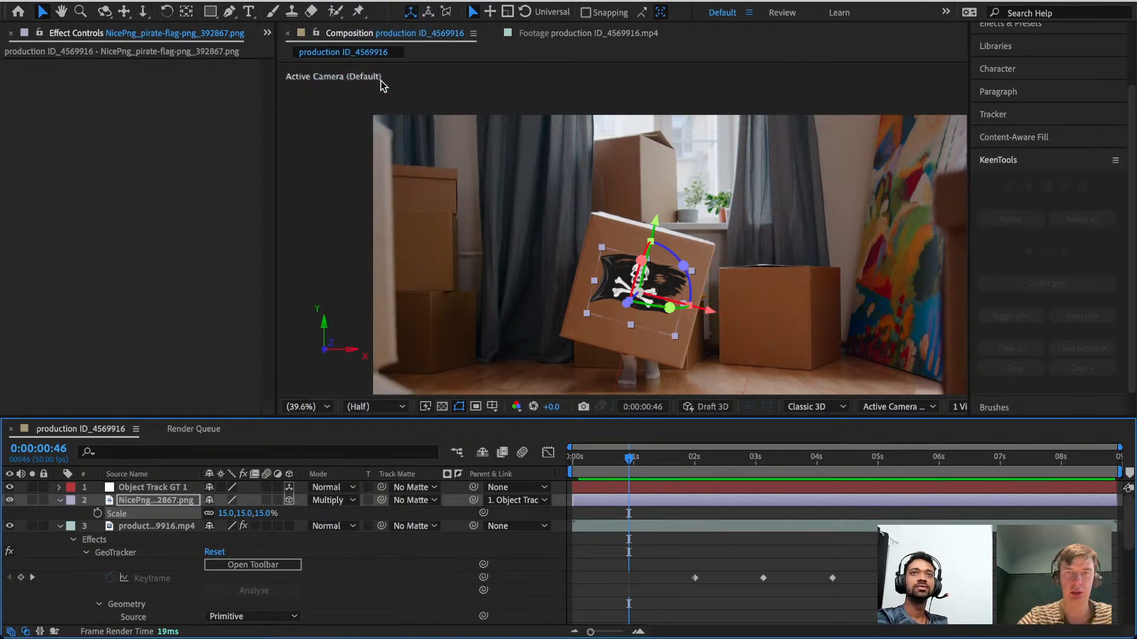
pyautogui.click(534, 347)
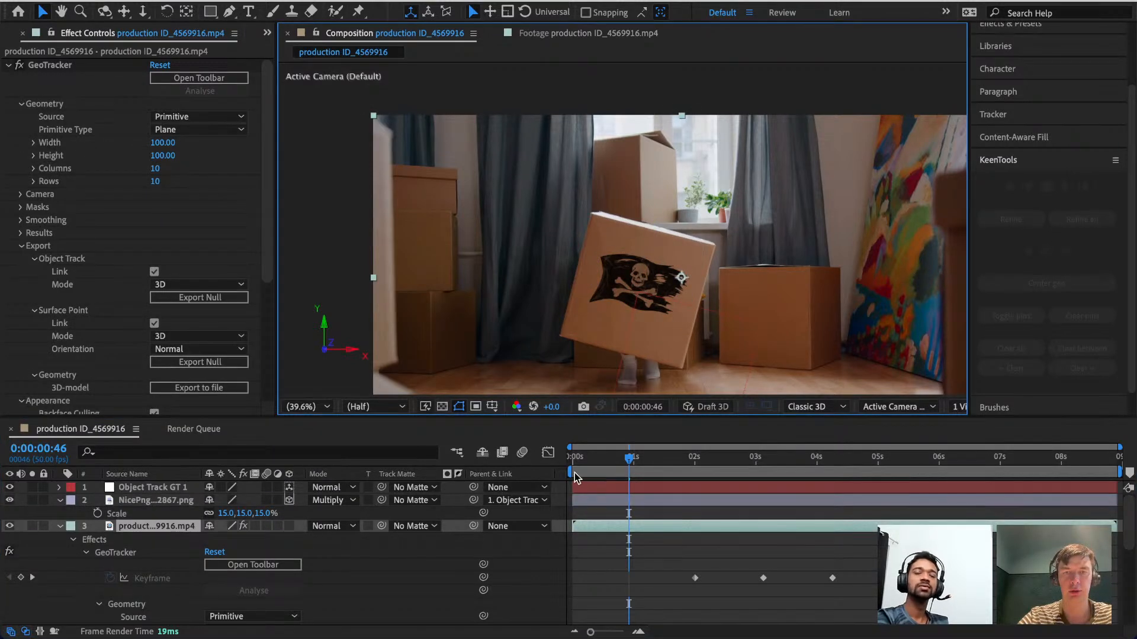
# Move the work area's start slightly later and play the composition from 0:00:00:16 to check the flag's tracking.
pyautogui.moveTo(574, 477); pyautogui.dragTo(584, 472)
pyautogui.click(592, 461)
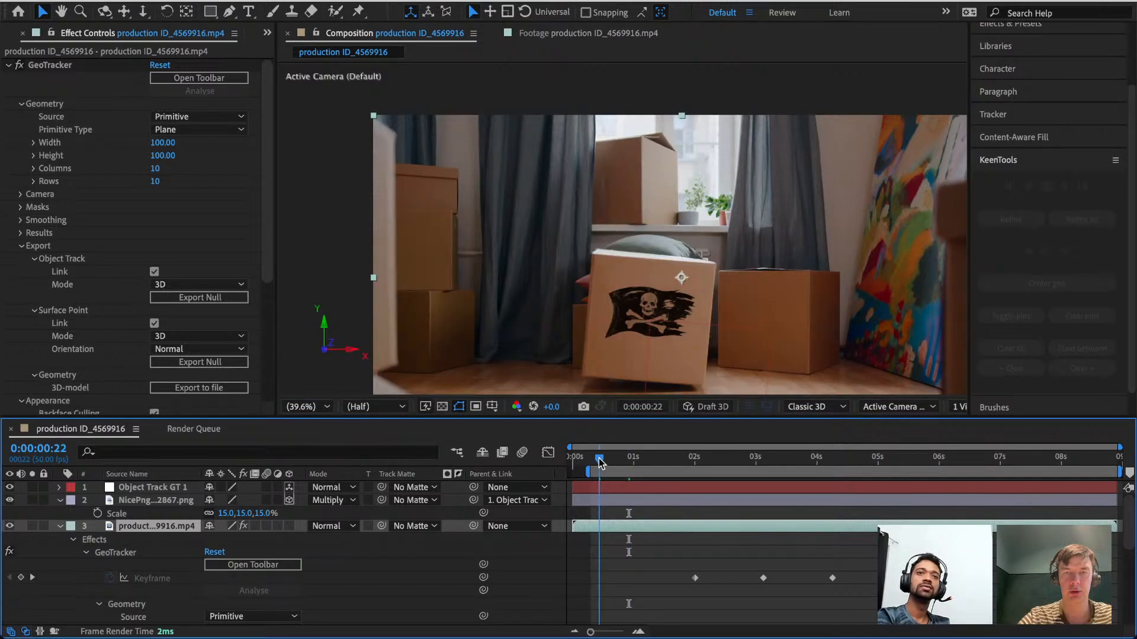
pyautogui.press('space')
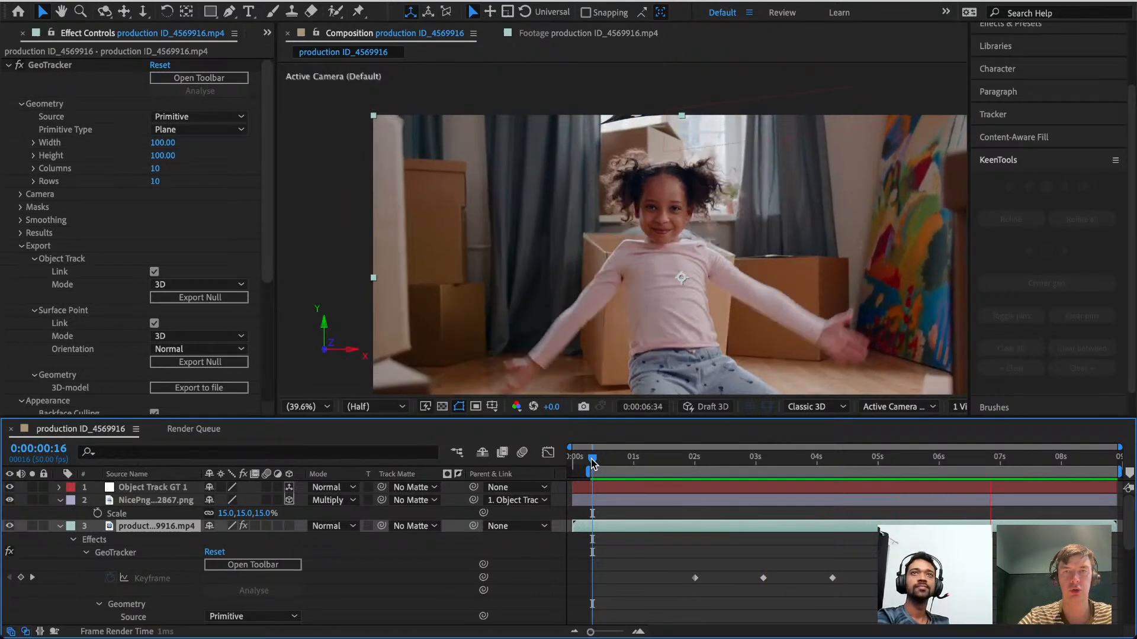
pyautogui.press('space')
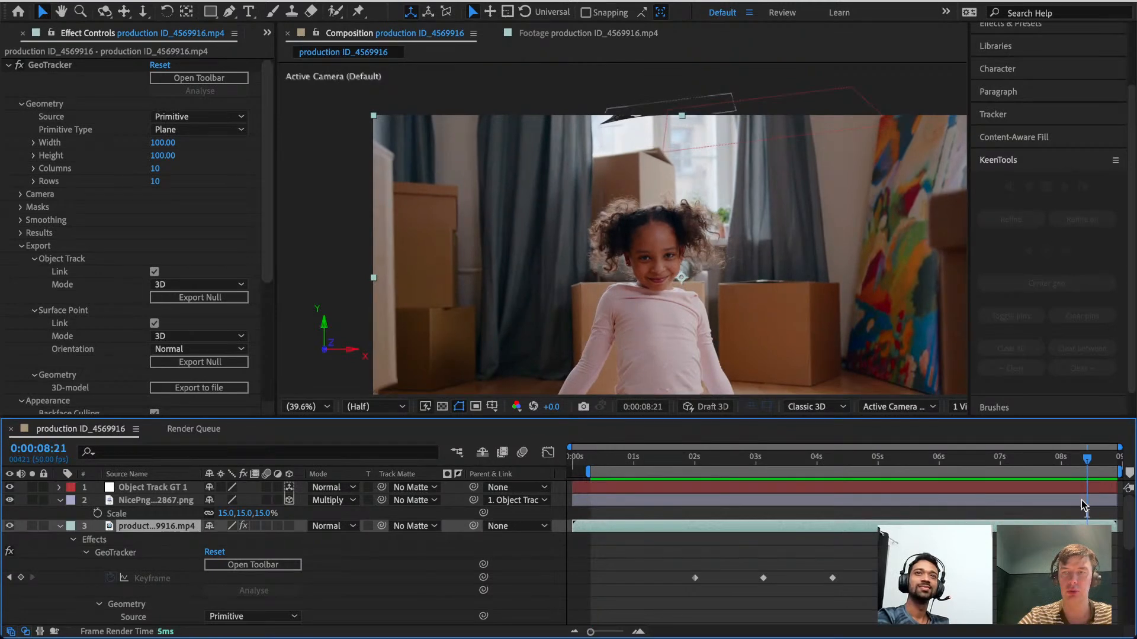
# Trim the end of the pirate flag layer to just before 6 seconds and return to 0:00:00:44.
pyautogui.click(1113, 501)
pyautogui.moveTo(1118, 500); pyautogui.dragTo(919, 506)
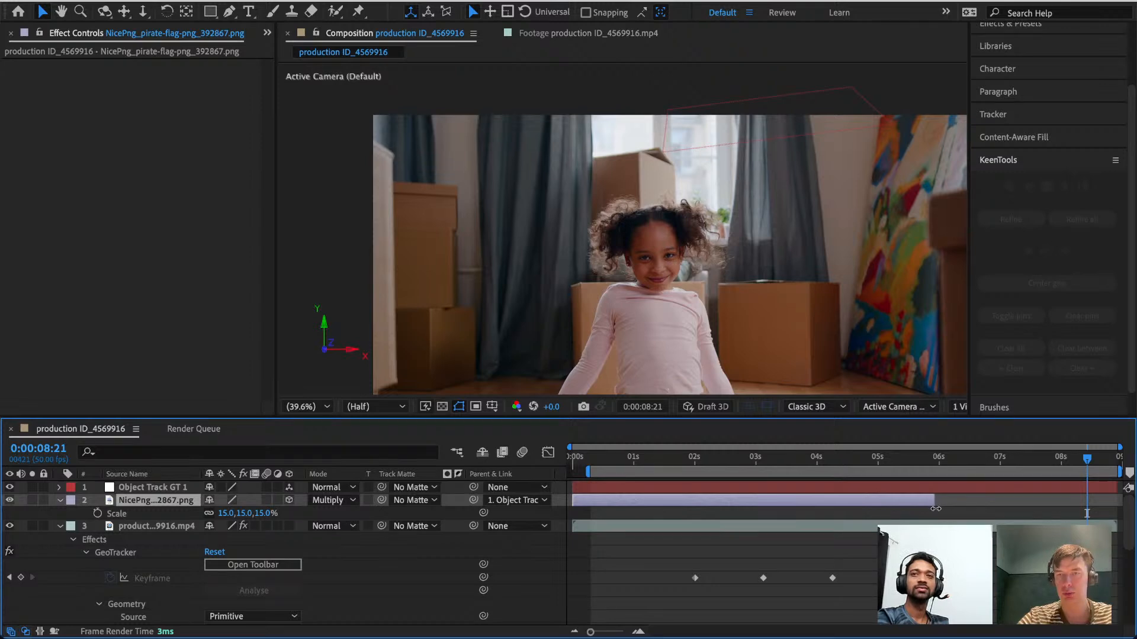
pyautogui.moveTo(938, 454); pyautogui.dragTo(628, 489)
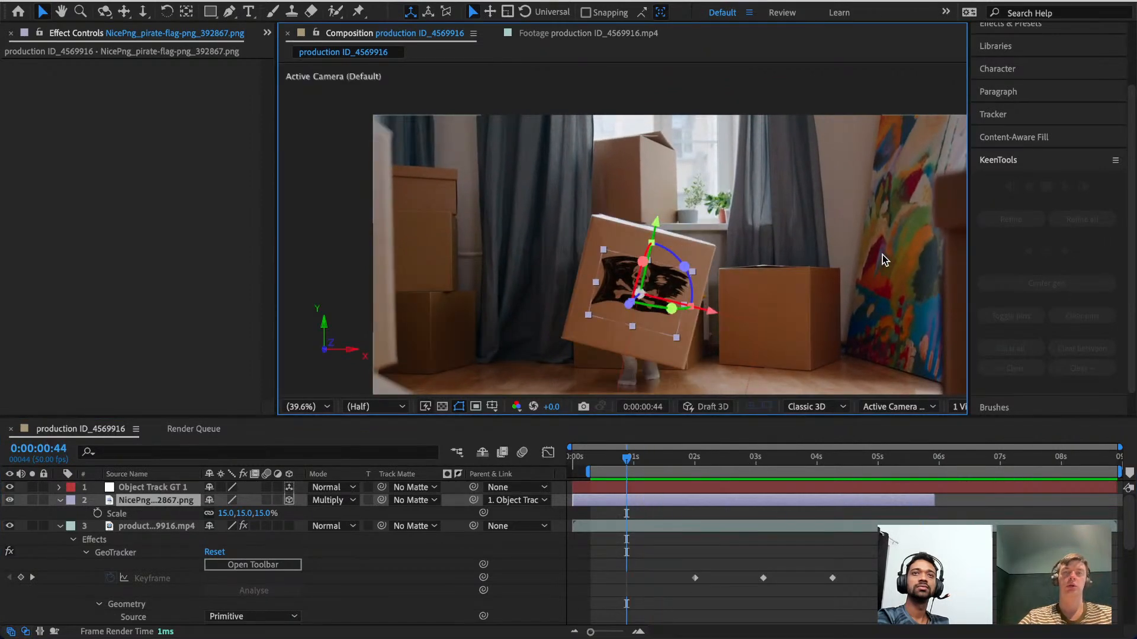
# Play the composition from 0:00:00:44 to review the tracked flag, and go to 0:00:01:42.
pyautogui.click(883, 256)
pyautogui.press('space')
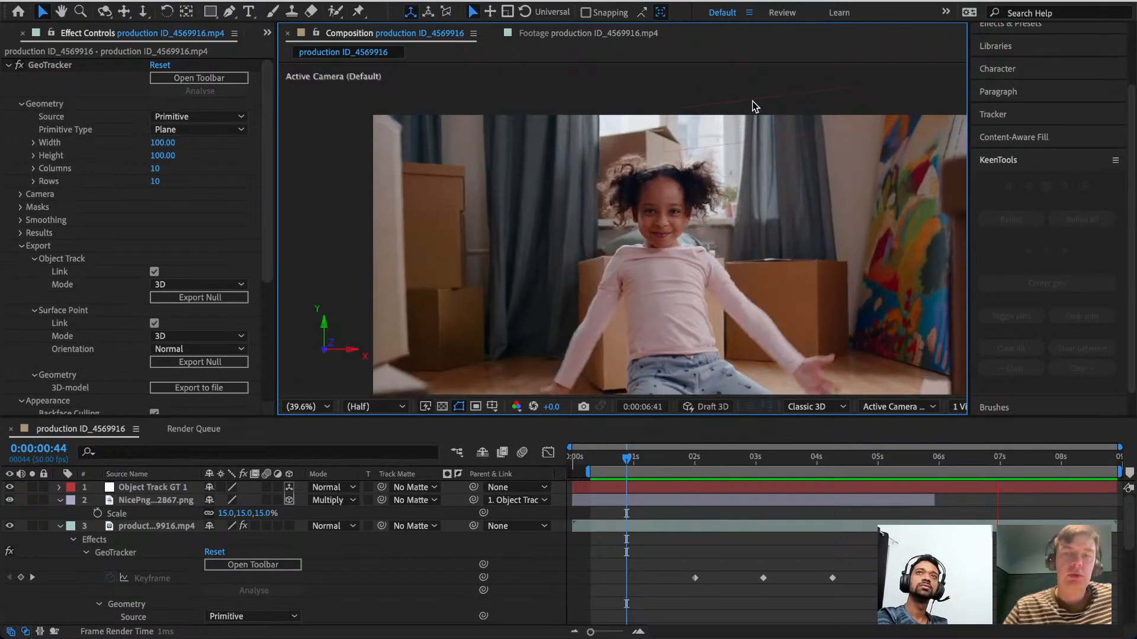
pyautogui.press('space')
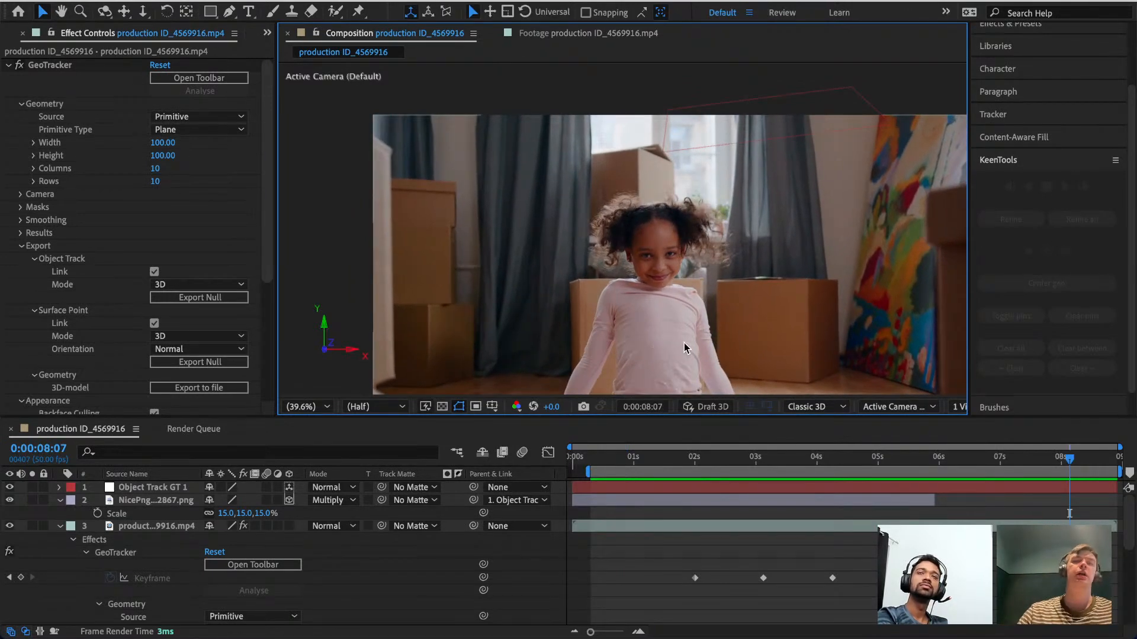
pyautogui.moveTo(650, 461); pyautogui.dragTo(685, 462)
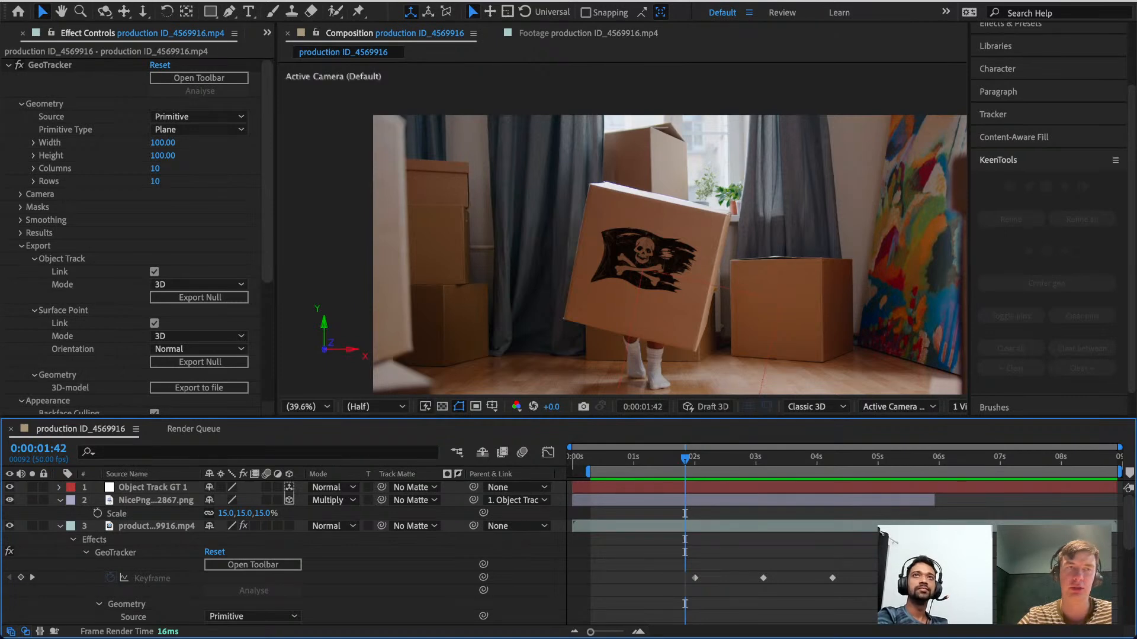
# Save the After Effects project.
pyautogui.click(120, 0)
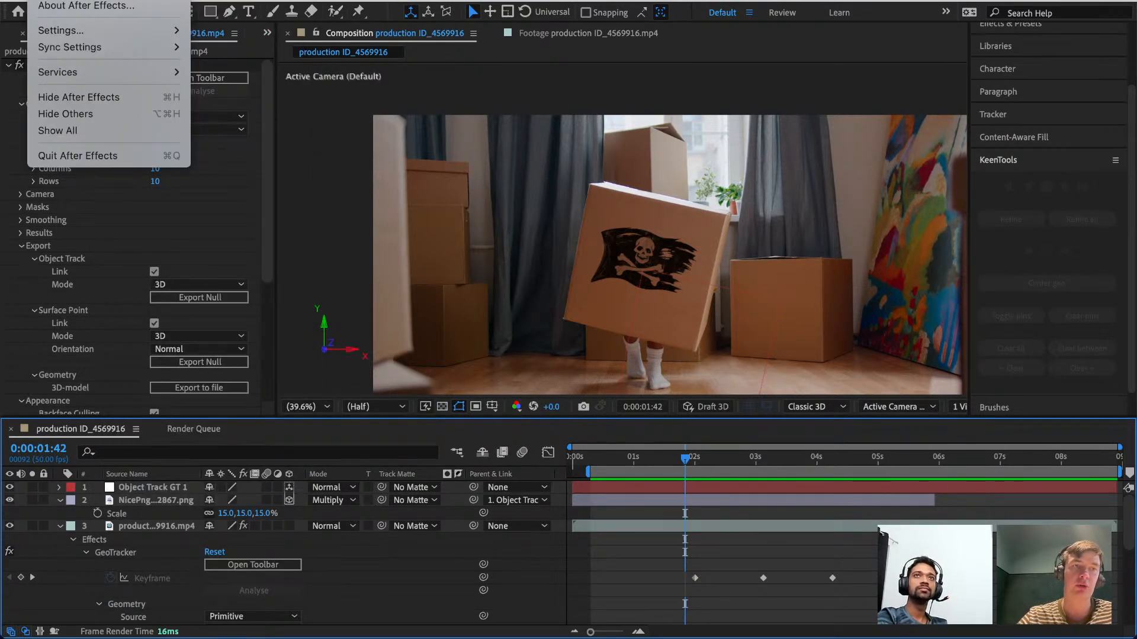
pyautogui.moveTo(191, 223)
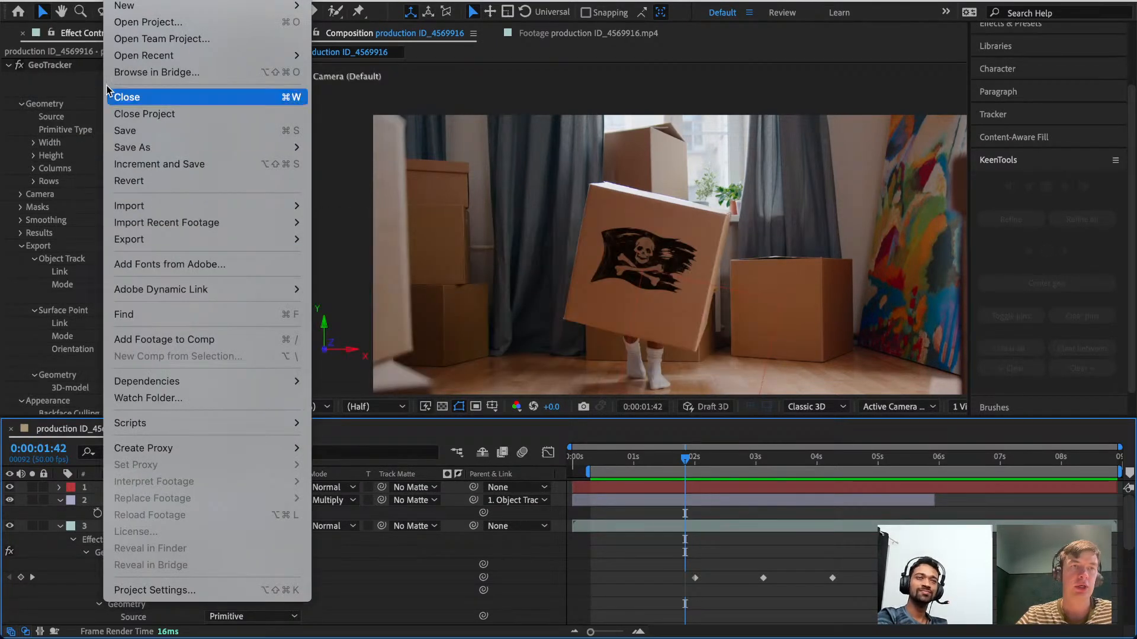
pyautogui.moveTo(94, 2)
pyautogui.press('super+s')
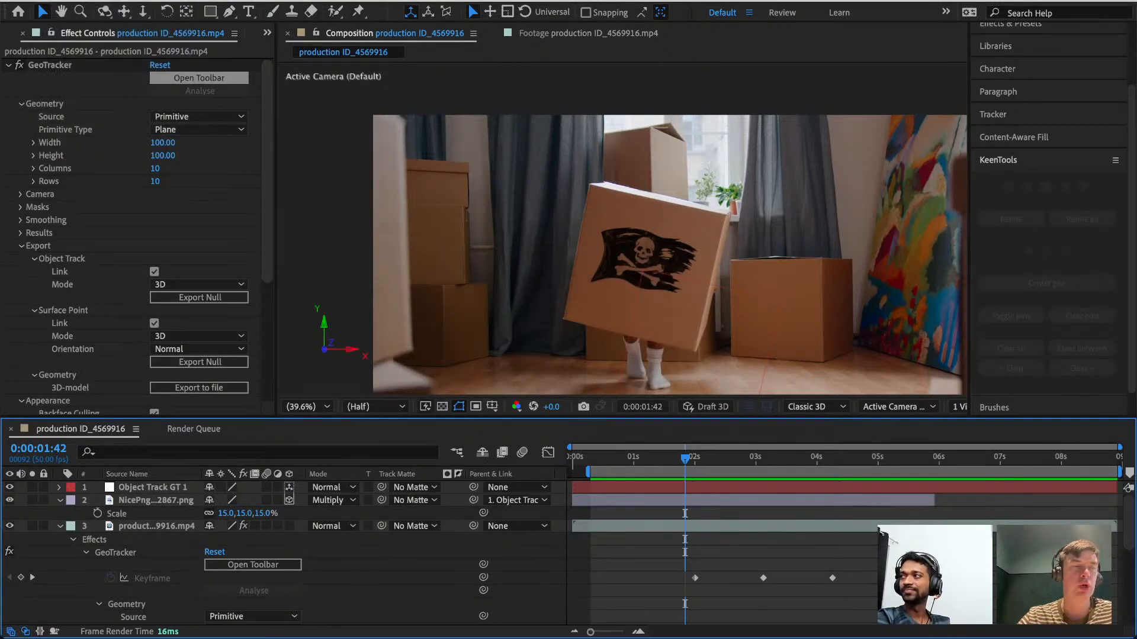
# Open the recent project singer.aep.
pyautogui.click(116, 1)
pyautogui.moveTo(215, 243)
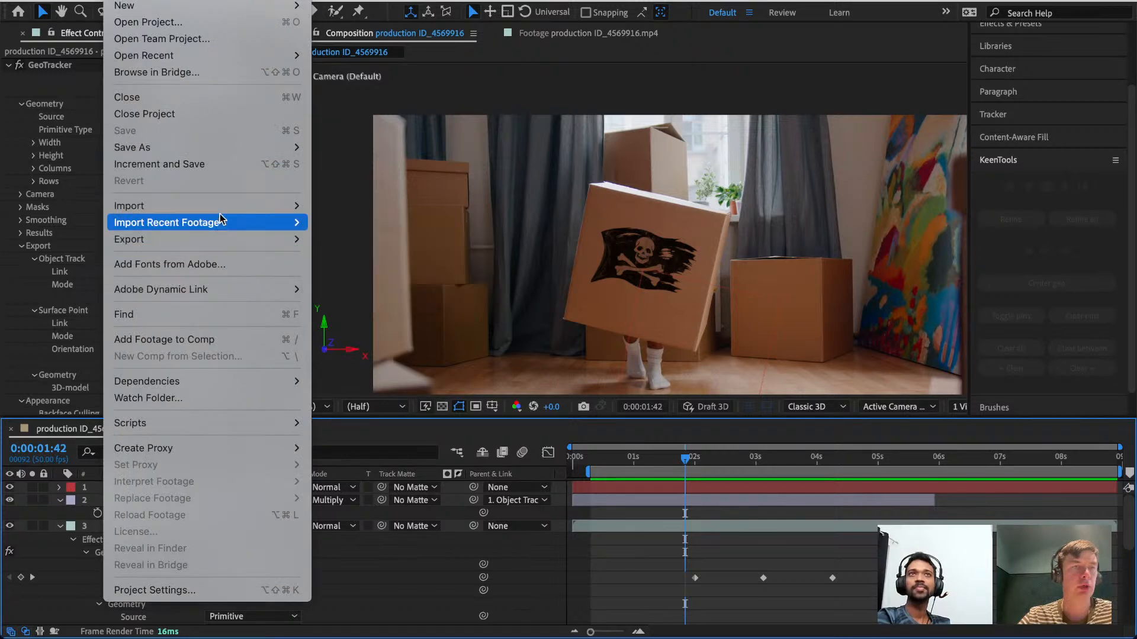
pyautogui.moveTo(226, 62)
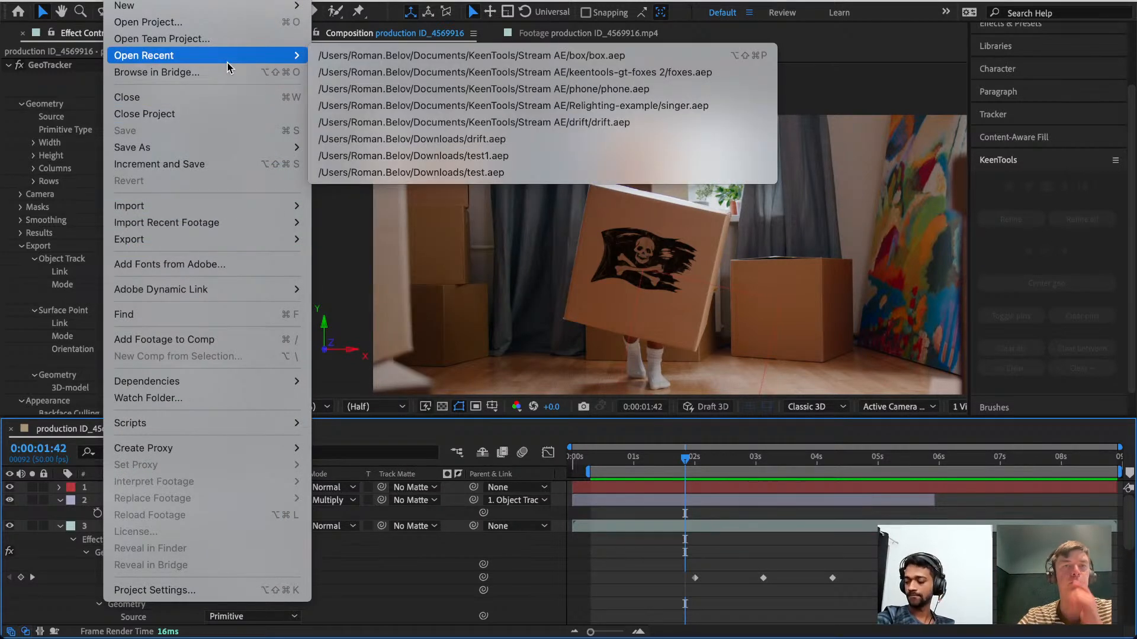
pyautogui.click(566, 105)
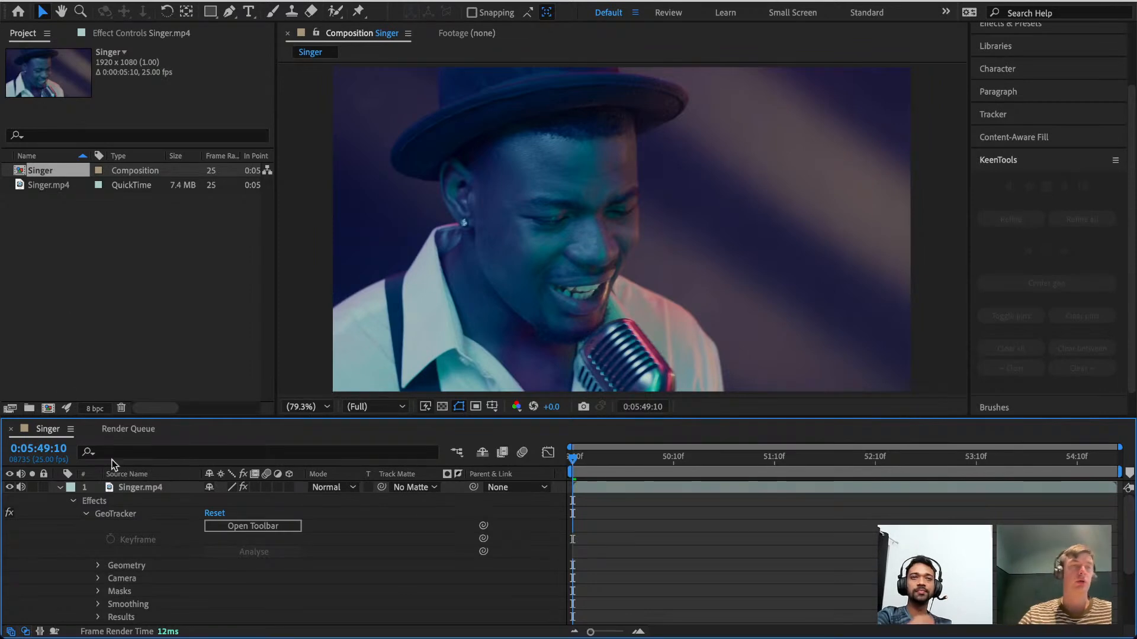
# In the GeoTracker effect on Singer.mp4, set the geometry source to Primitive and the primitive type to Head.
pyautogui.click(119, 515)
pyautogui.click(151, 32)
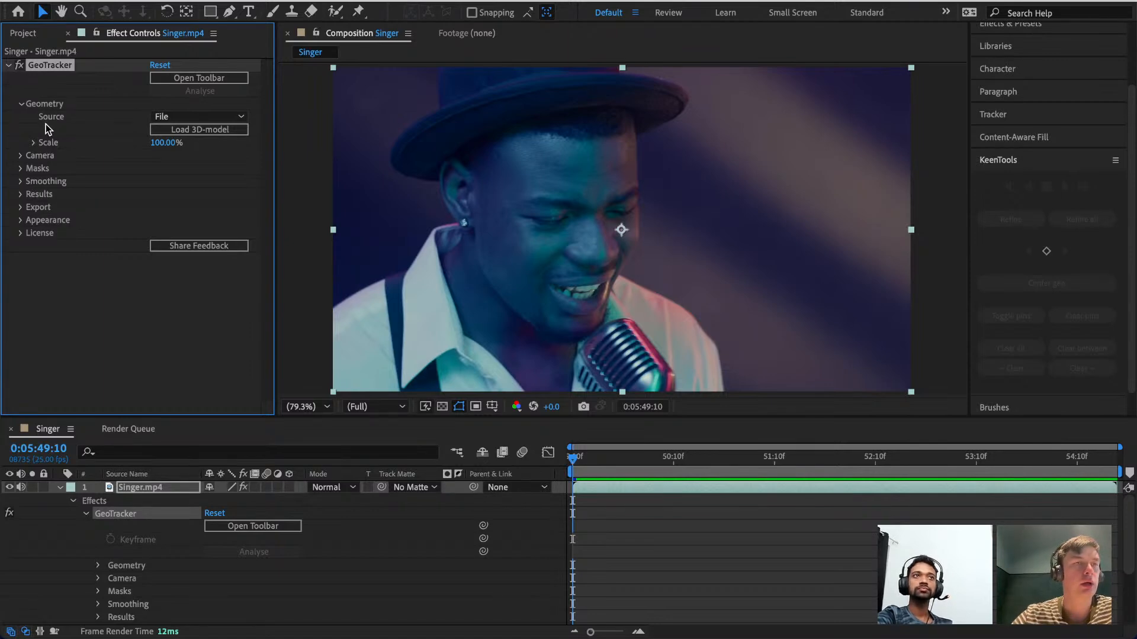
pyautogui.click(177, 117)
pyautogui.click(199, 149)
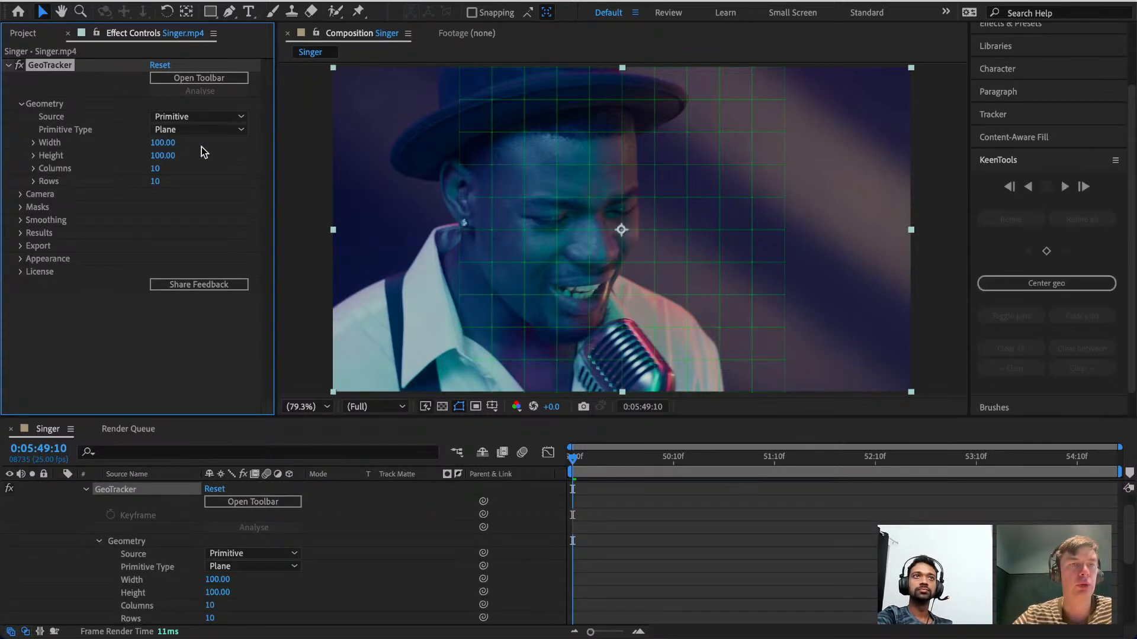
pyautogui.click(204, 118)
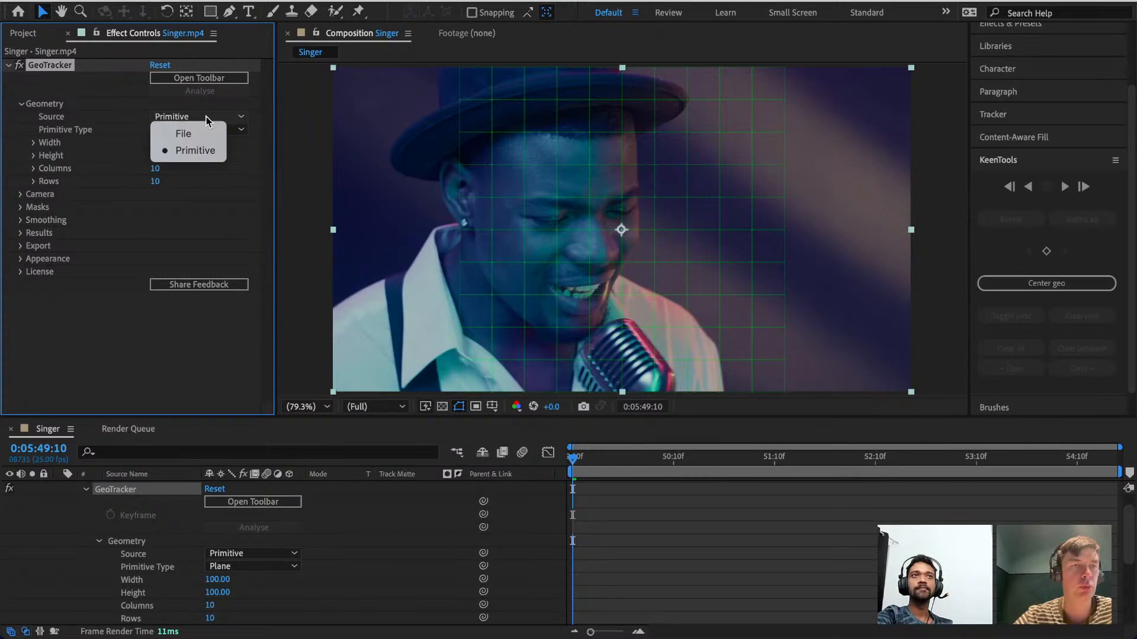
pyautogui.click(214, 110)
pyautogui.click(215, 128)
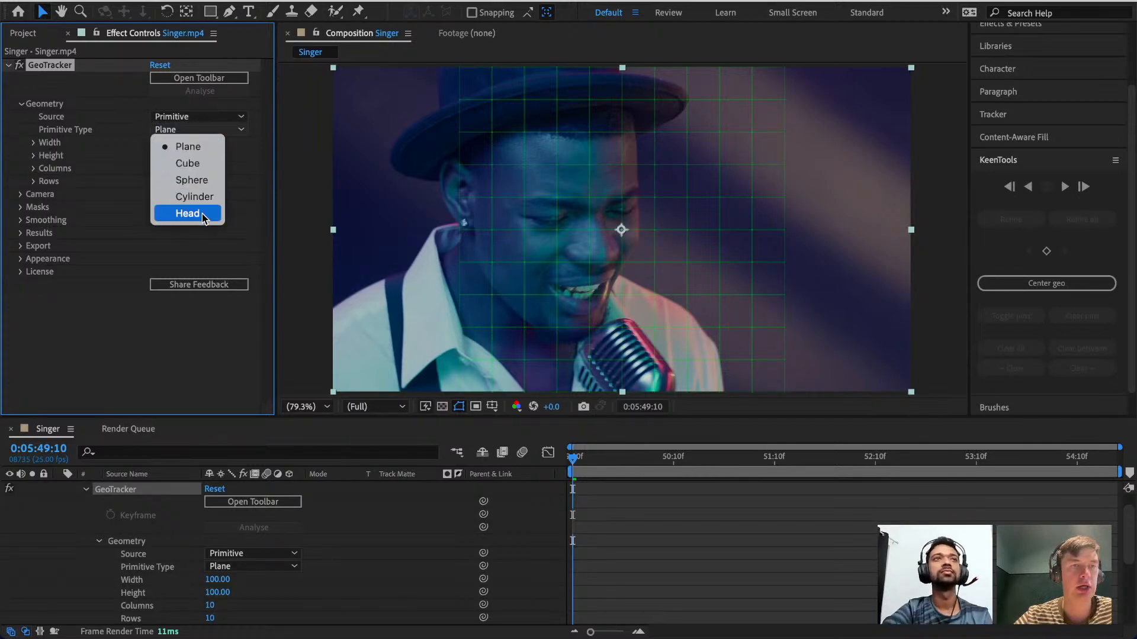
pyautogui.click(201, 215)
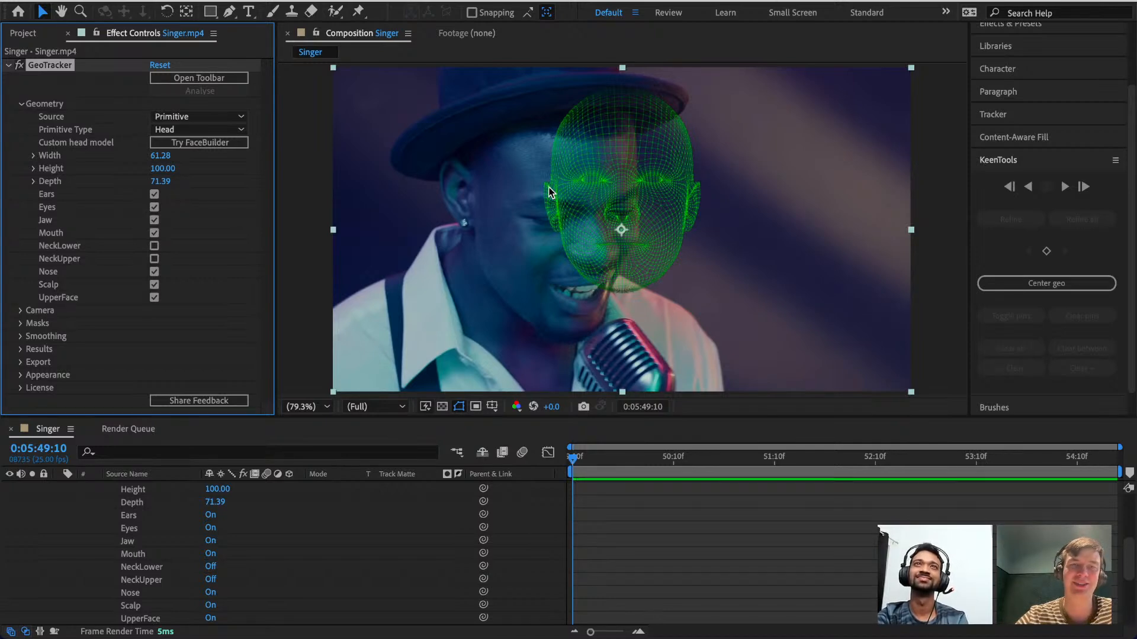
# Pin the head mesh to the singer's ear, nose base, eye corners and chin so it roughly matches his head.
pyautogui.moveTo(550, 191); pyautogui.dragTo(450, 170)
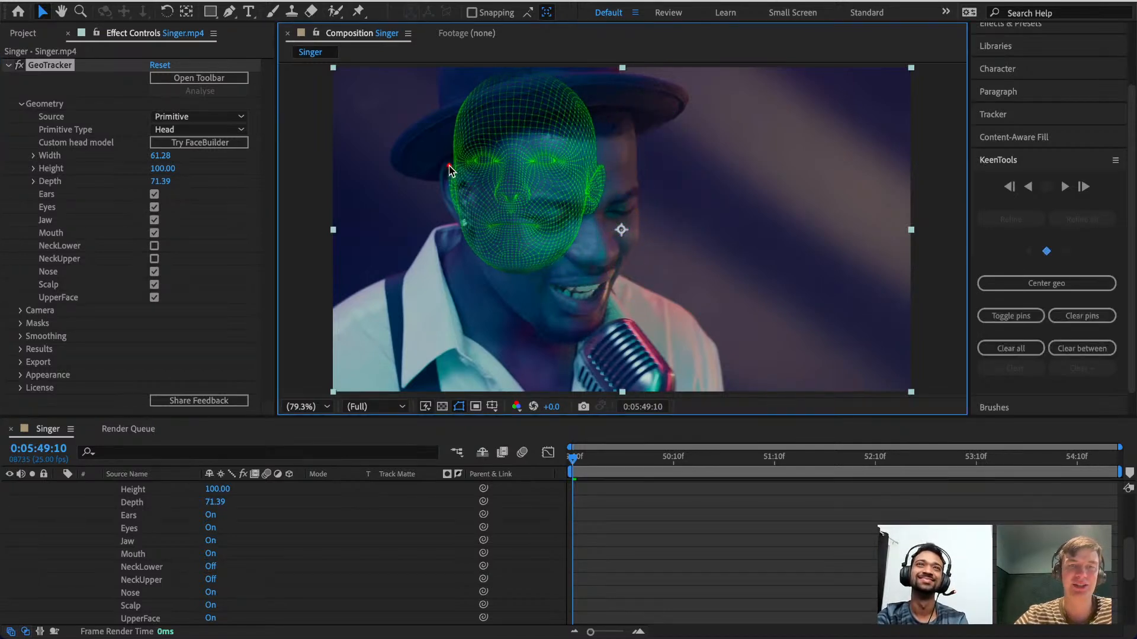
pyautogui.moveTo(510, 193); pyautogui.dragTo(602, 257)
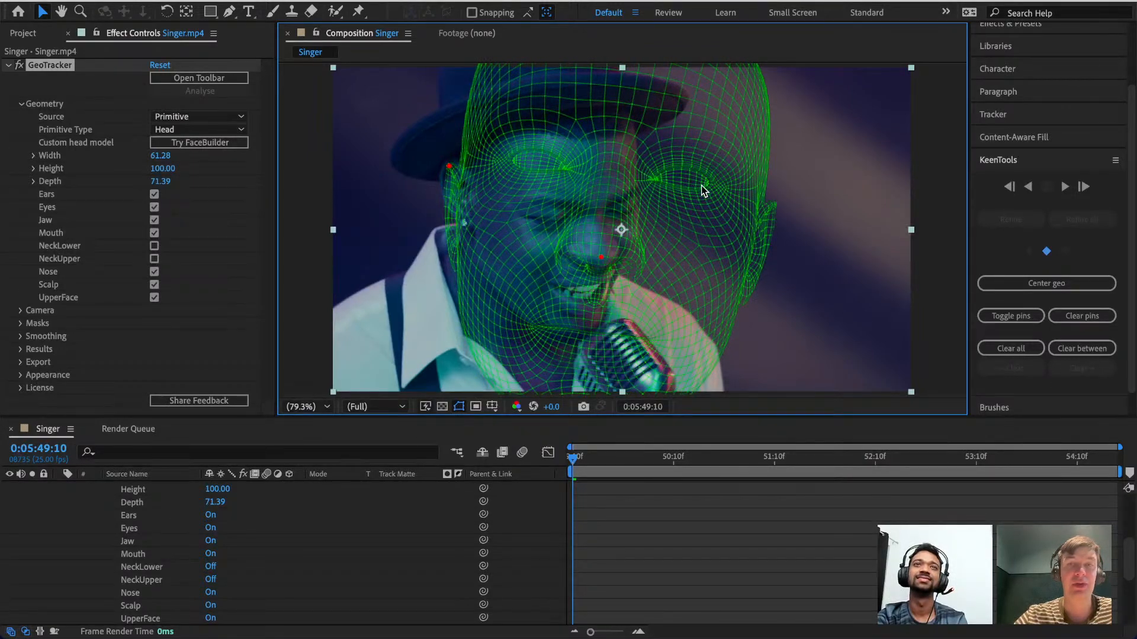
pyautogui.moveTo(656, 178); pyautogui.dragTo(566, 215)
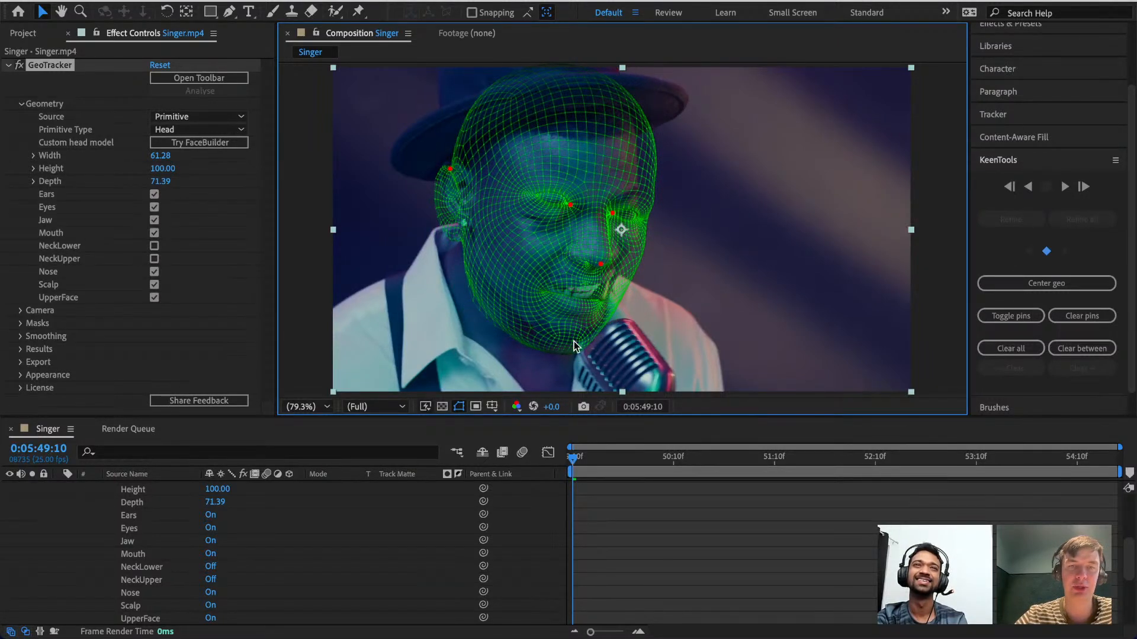
pyautogui.moveTo(574, 341)
pyautogui.mouseDown()
pyautogui.moveTo(576, 326)
pyautogui.moveTo(587, 333)
pyautogui.mouseUp()
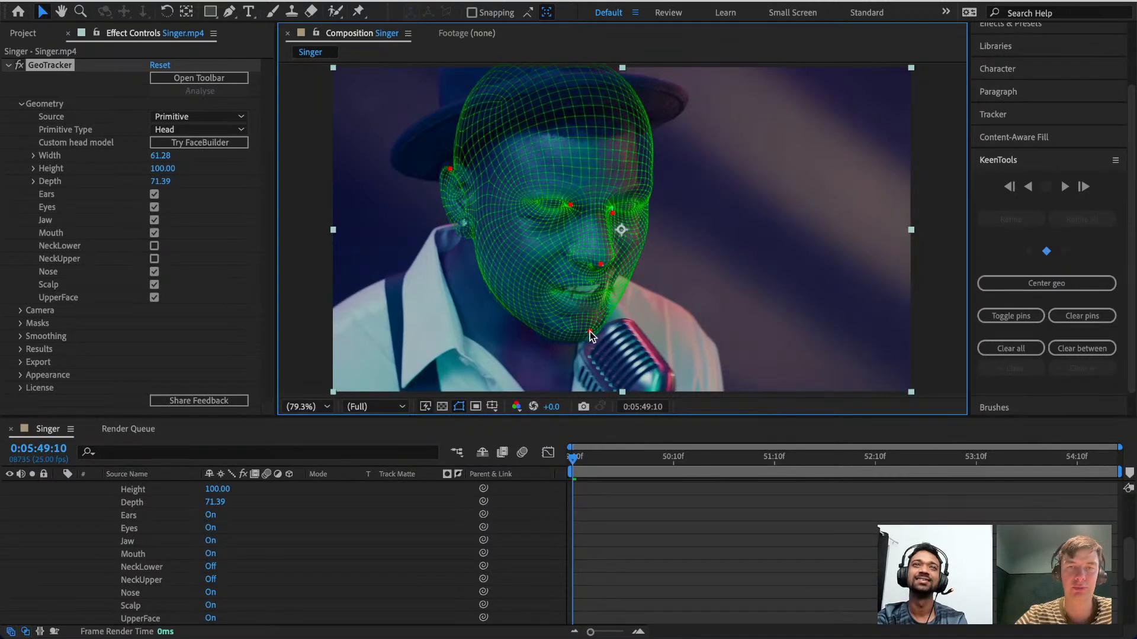
pyautogui.moveTo(531, 215); pyautogui.dragTo(528, 227)
pyautogui.moveTo(453, 172); pyautogui.dragTo(457, 175)
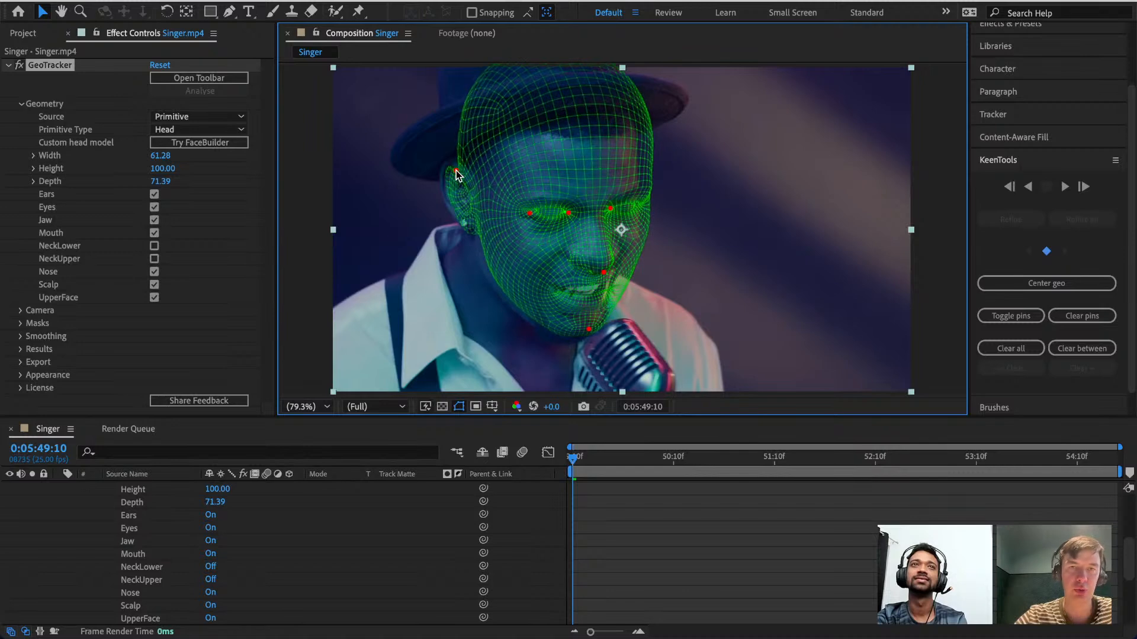
# Add pins on the near jawline and the far cheek, and adjust them to fit the mesh to the face outline.
pyautogui.click(568, 215)
pyautogui.click(490, 260)
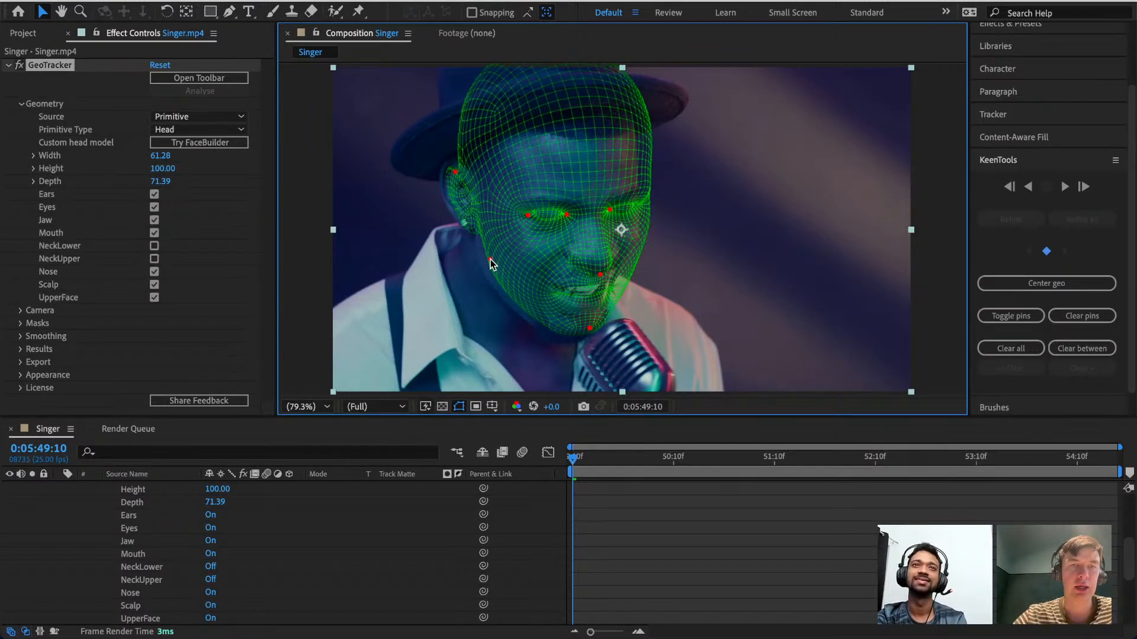
pyautogui.moveTo(490, 260); pyautogui.dragTo(485, 265)
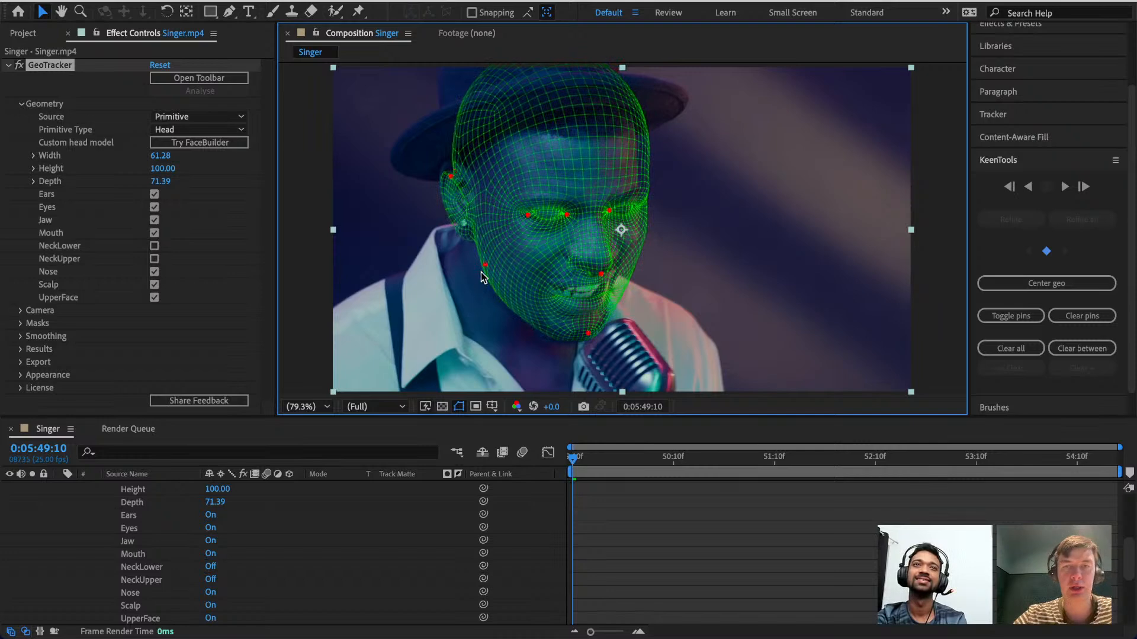
pyautogui.click(637, 237)
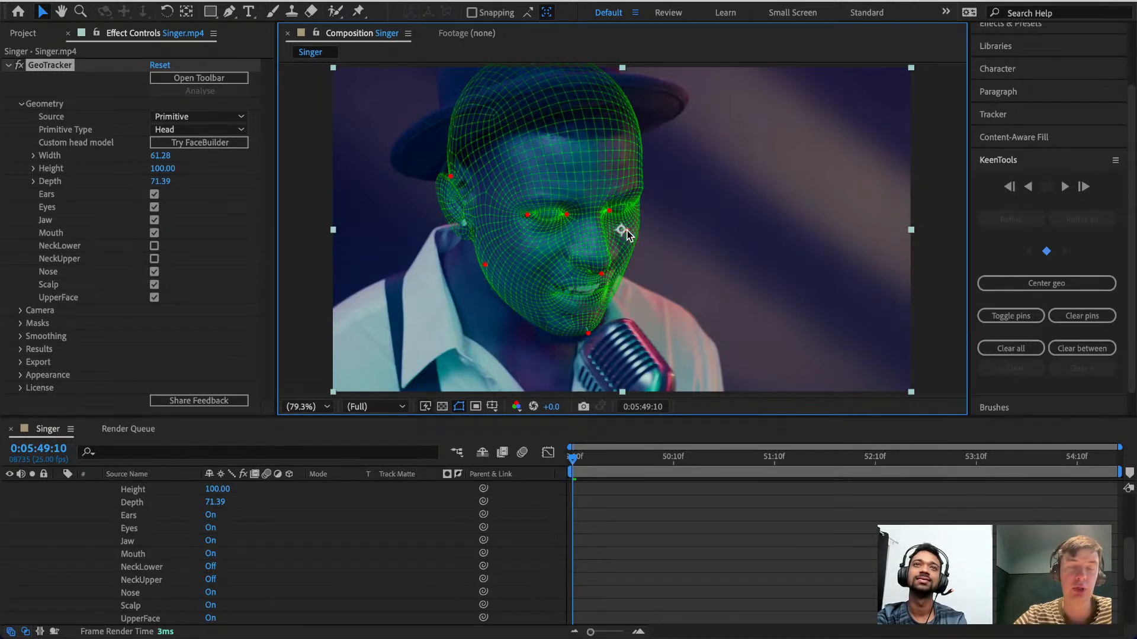
pyautogui.moveTo(486, 264); pyautogui.dragTo(496, 256)
# Pin the mesh at the far outer eyebrow and fine-tune the near eye's inner corner and nose base pins.
pyautogui.scroll(2, 599, 206)
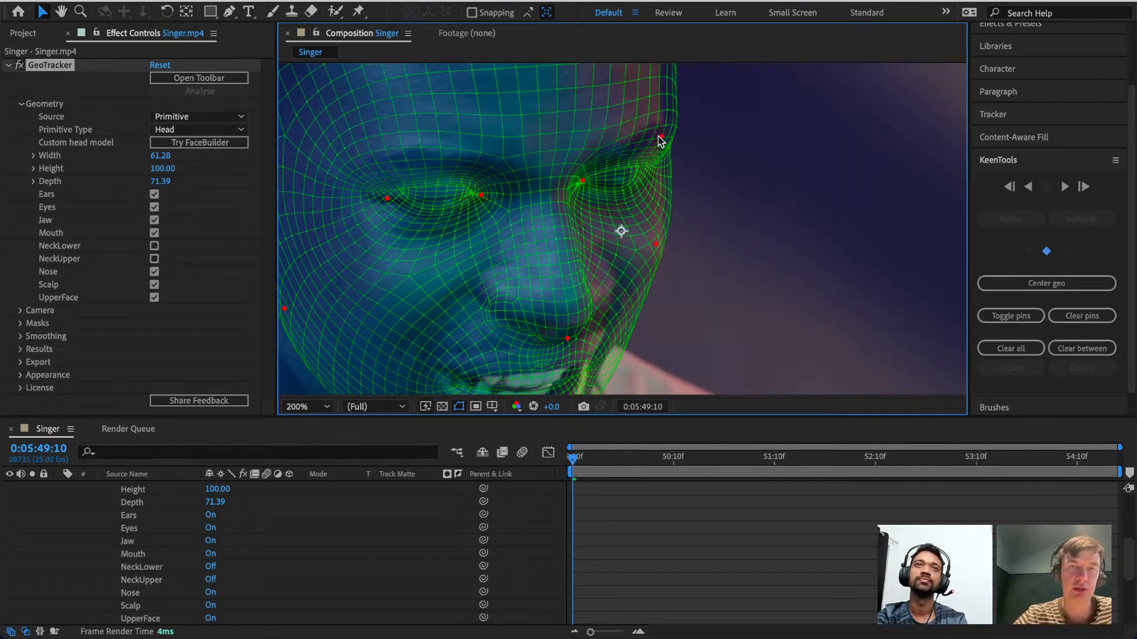
pyautogui.moveTo(659, 137)
pyautogui.mouseDown()
pyautogui.moveTo(617, 147)
pyautogui.moveTo(645, 149)
pyautogui.mouseUp()
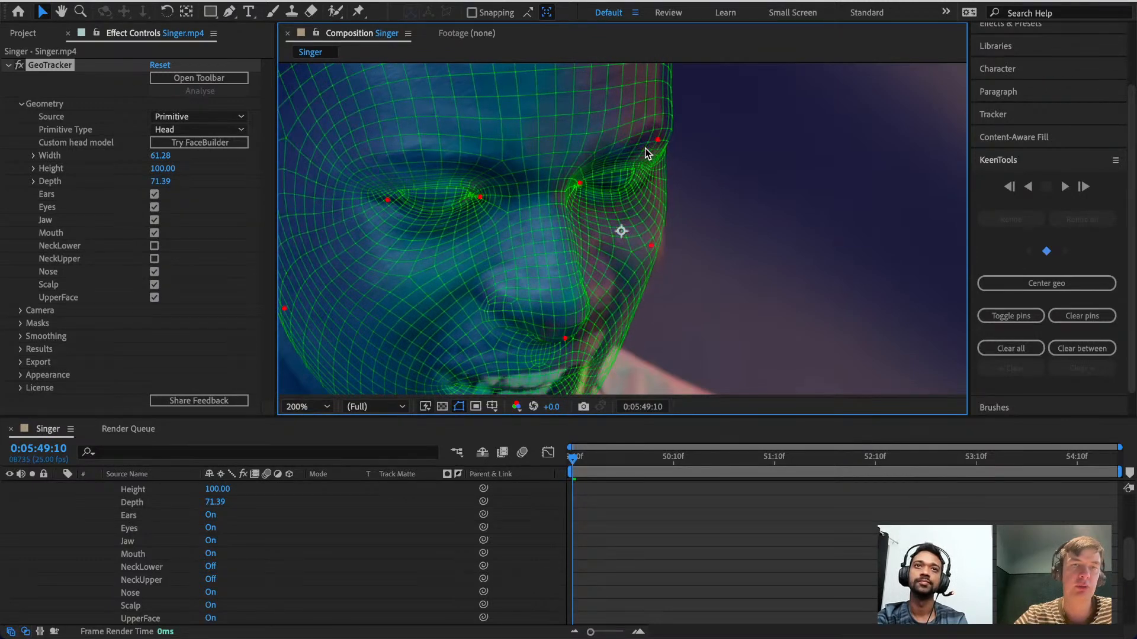
pyautogui.moveTo(477, 202); pyautogui.dragTo(477, 207)
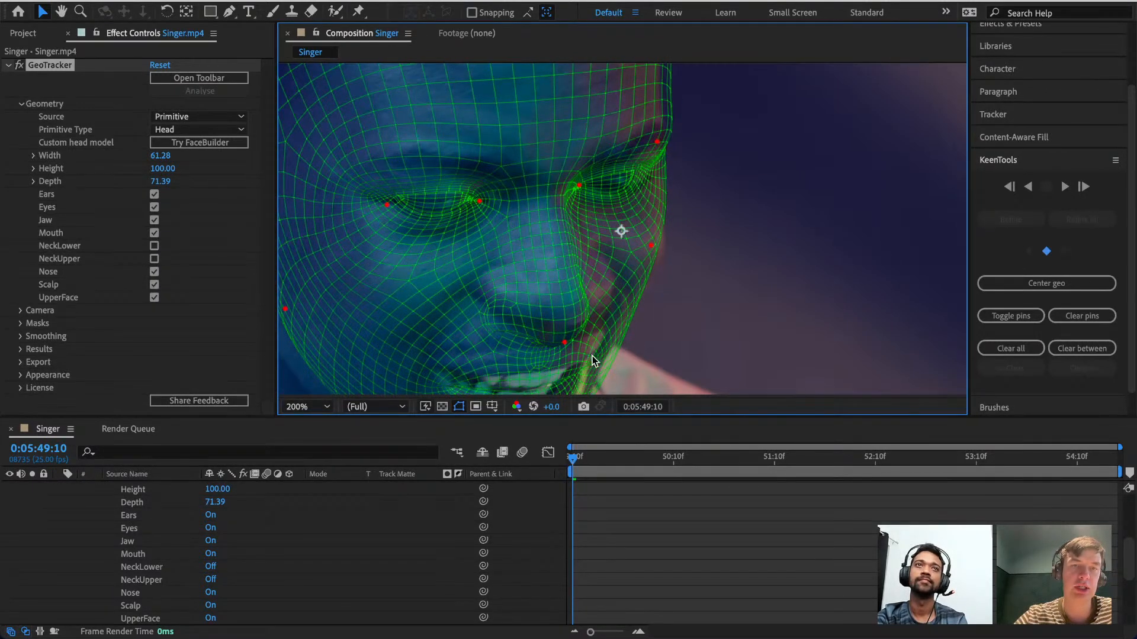
pyautogui.moveTo(565, 343); pyautogui.dragTo(576, 355)
pyautogui.scroll(-1, 565, 336)
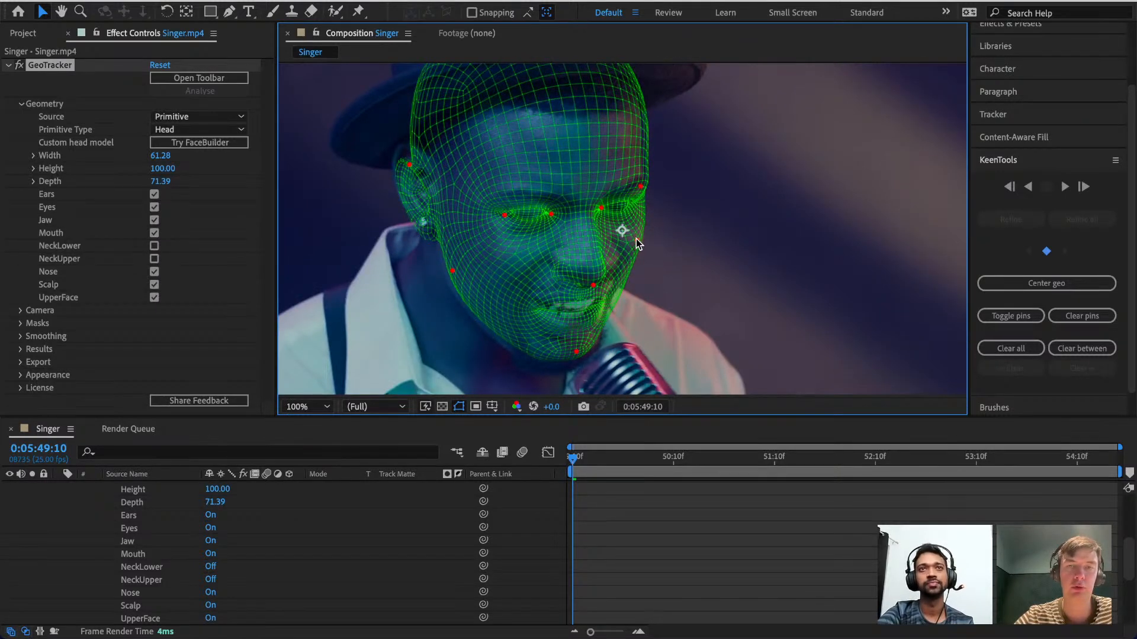
# Fine-tune the far cheek, ear, nose base and near eye pins, and add a pin at the near nostril.
pyautogui.moveTo(635, 239); pyautogui.dragTo(632, 238)
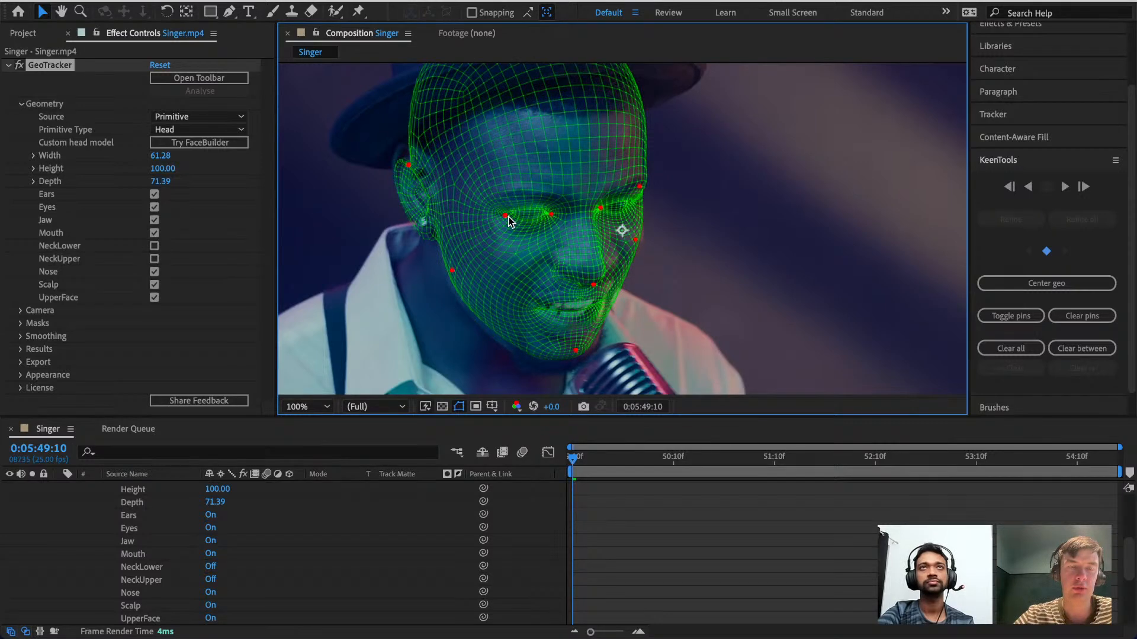
pyautogui.moveTo(409, 164); pyautogui.dragTo(412, 160)
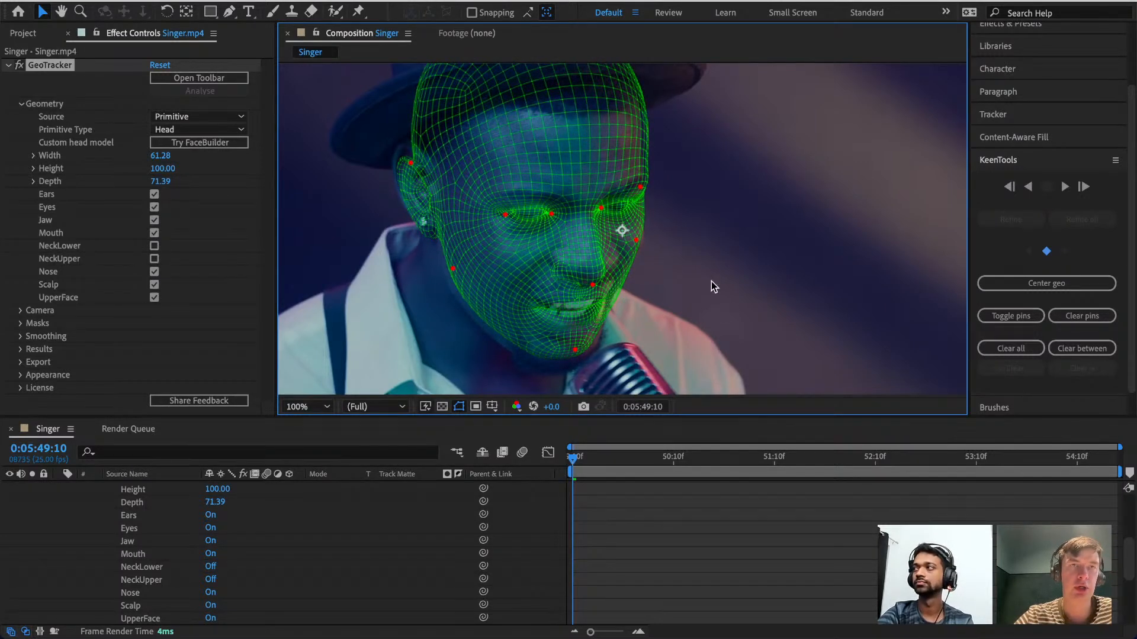
pyautogui.click(557, 269)
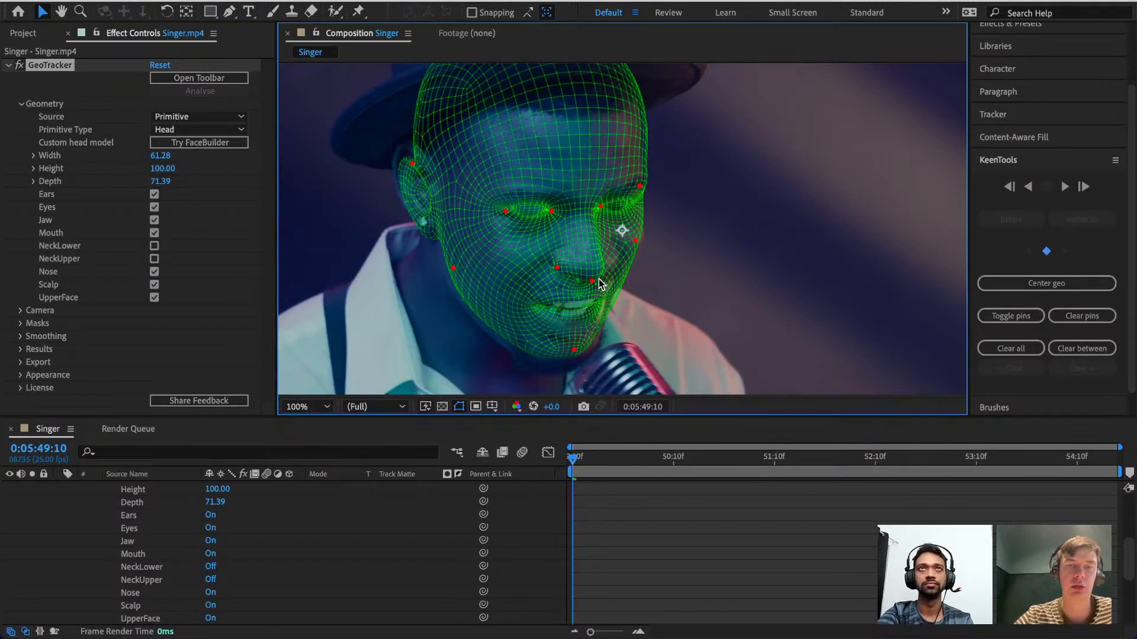
pyautogui.moveTo(593, 280); pyautogui.dragTo(602, 278)
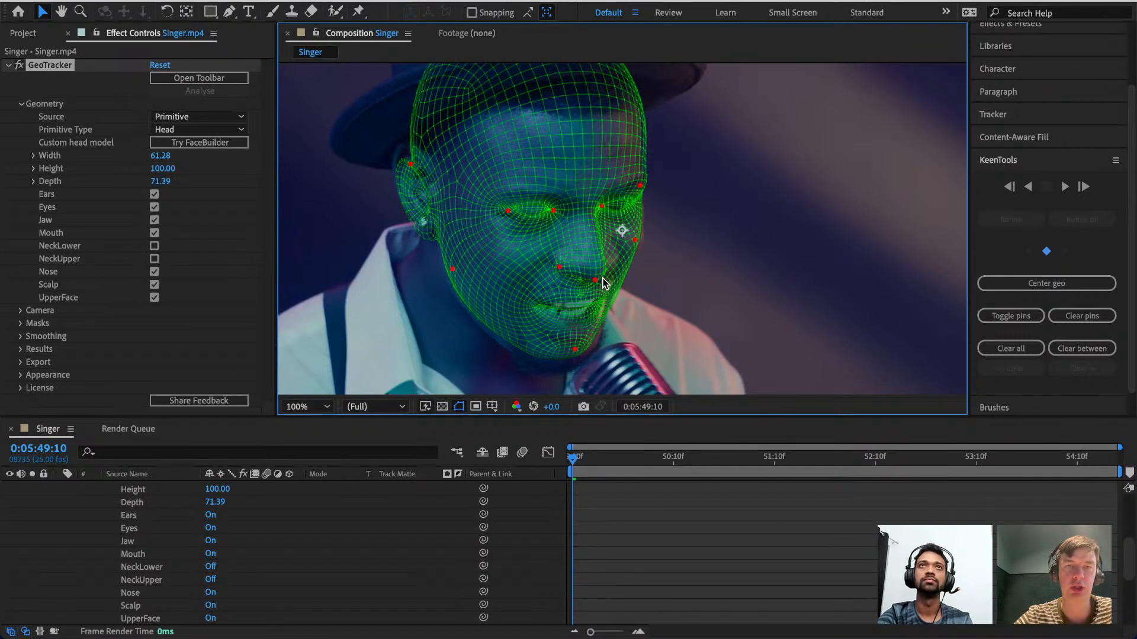
pyautogui.click(506, 214)
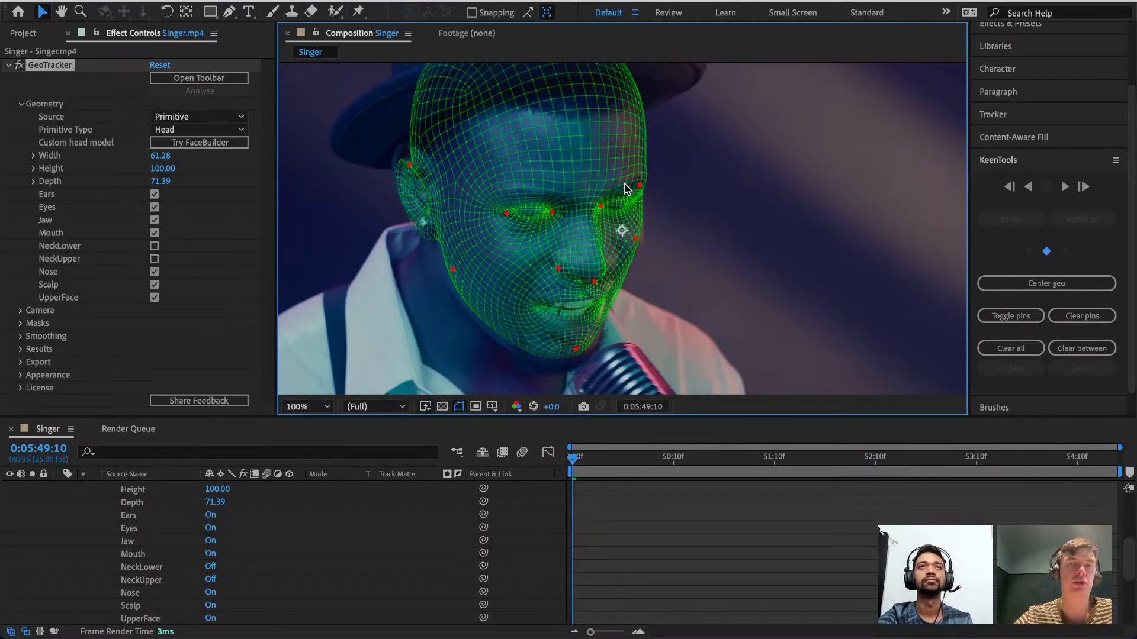
# Toggle the wireframe and pins off and on repeatedly to compare the head mesh with the singer's face.
pyautogui.hotkey('ctrl', 'shift', 'h')
pyautogui.hotkey('ctrl', 'shift', 'h')
pyautogui.hotkey('ctrl', 'shift', 'h')
pyautogui.hotkey('ctrl', 'shift', 'h')
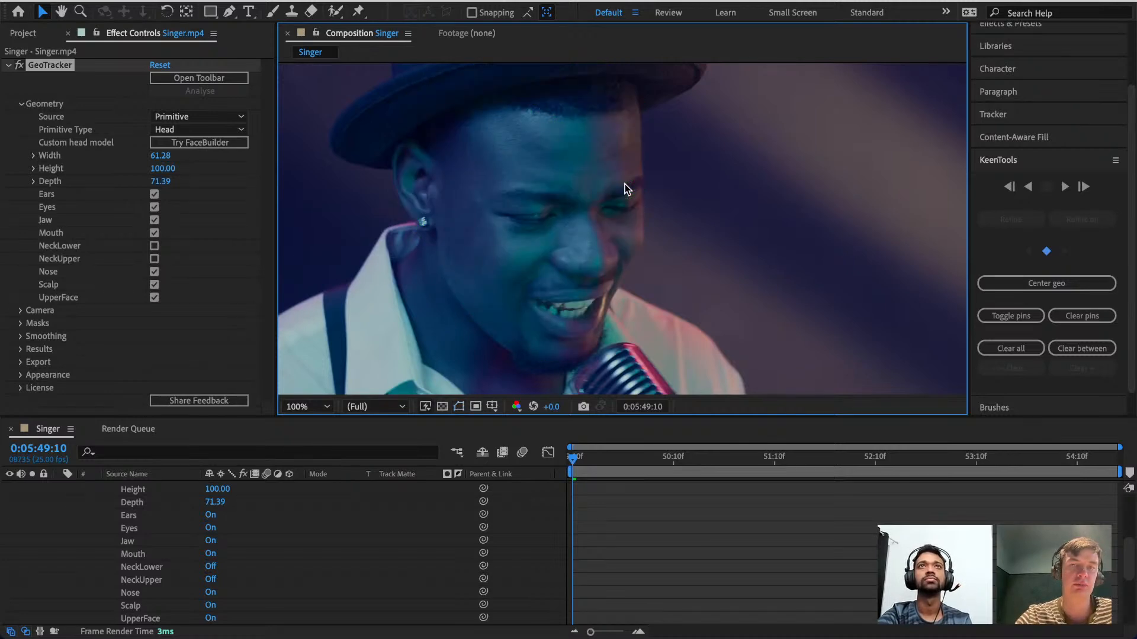
pyautogui.hotkey('ctrl', 'shift', 'h')
pyautogui.hotkey('ctrl', 'shift', 'h')
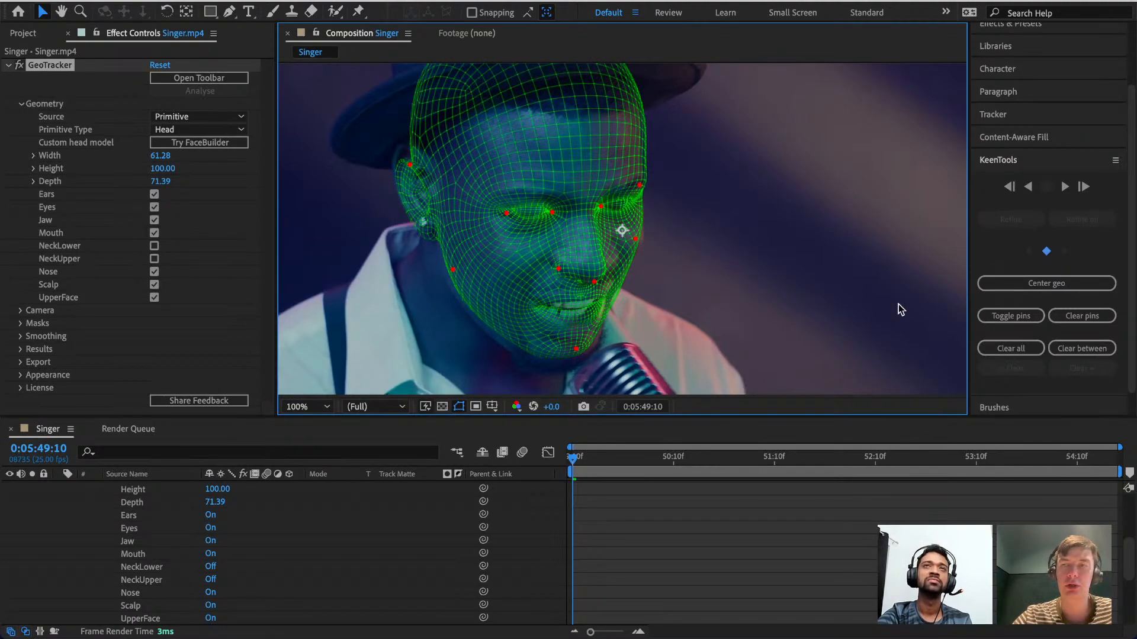
# Track the head forward to the end of the clip and scrub back to 0:05:52:06 to check the result.
pyautogui.click(1064, 187)
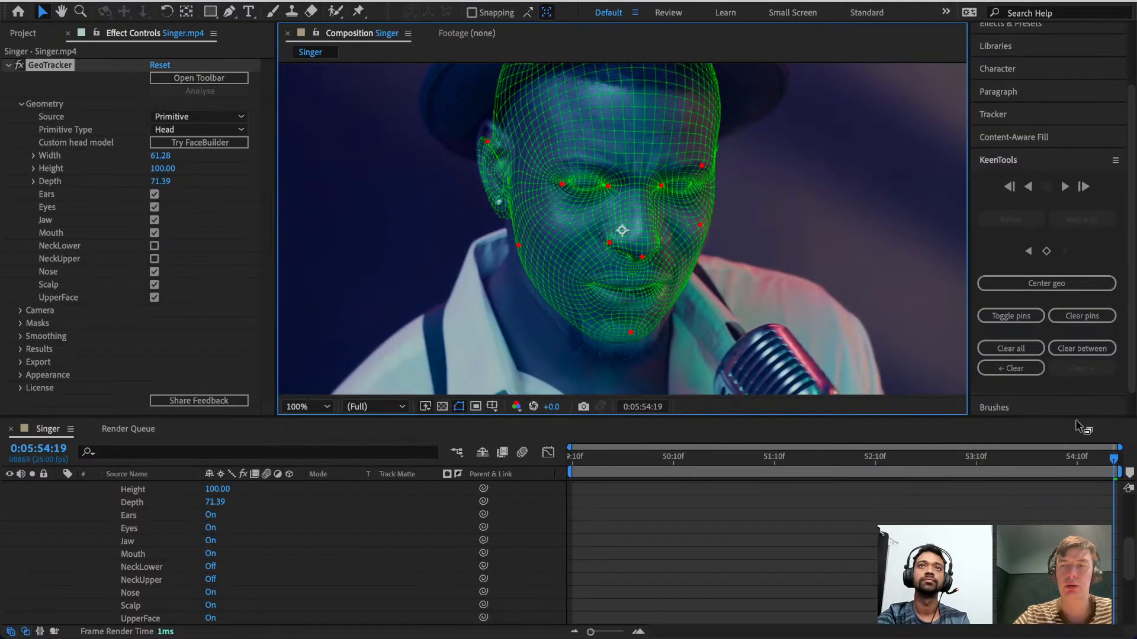
pyautogui.click(1045, 457)
pyautogui.moveTo(1033, 461); pyautogui.dragTo(855, 466)
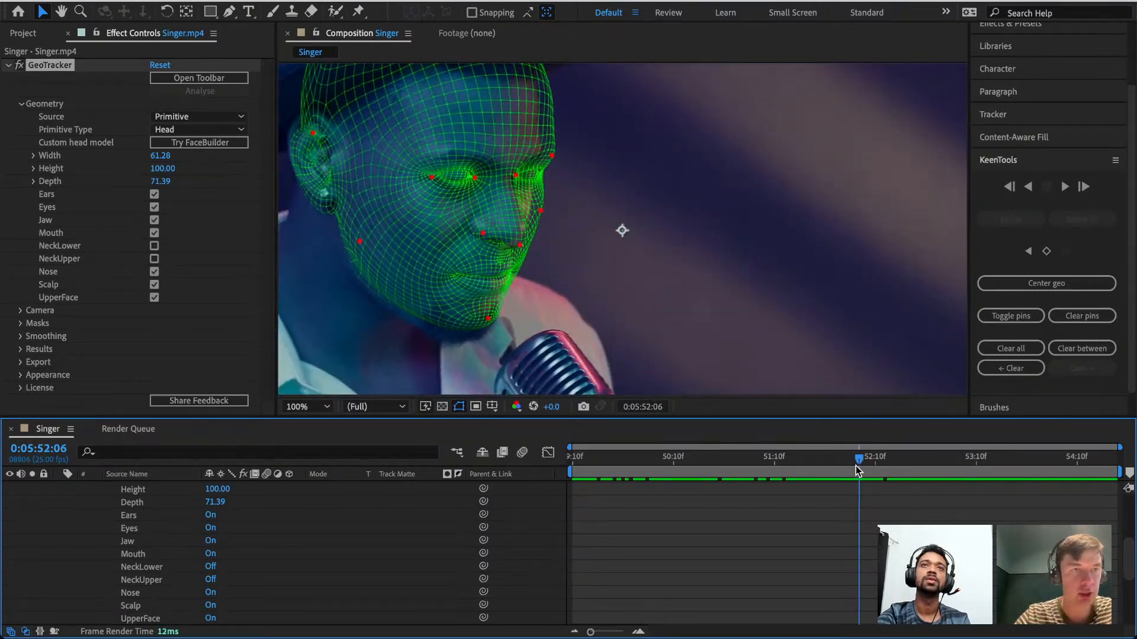
# Lower the GeoTracker wireframe opacity to 0.08 in the appearance settings.
pyautogui.click(20, 361)
pyautogui.scroll(-3, 25, 343)
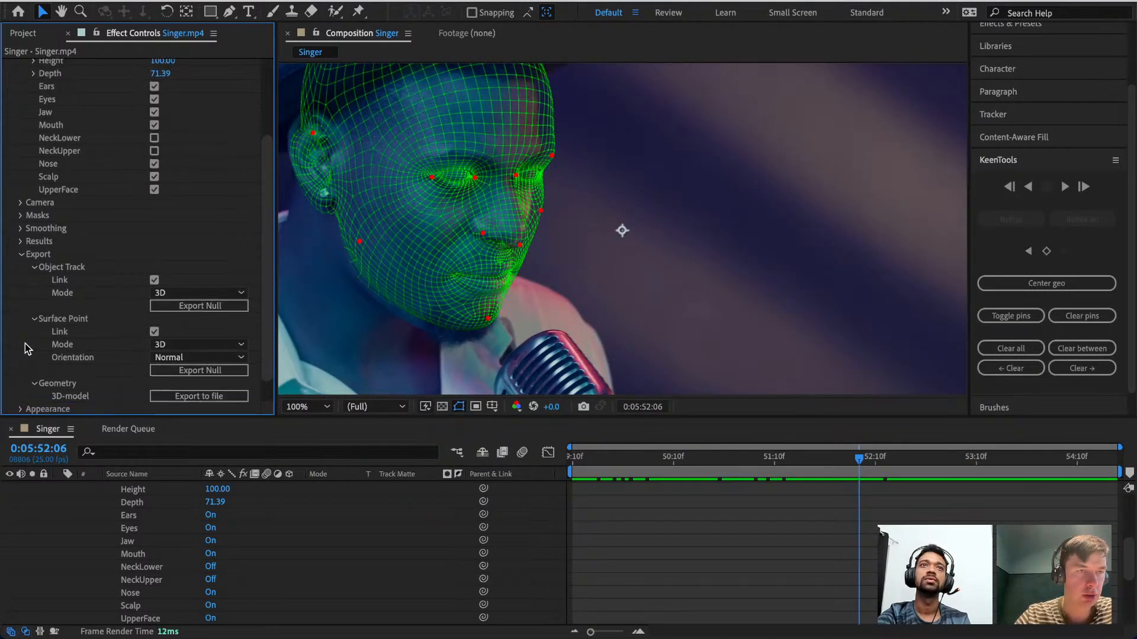
pyautogui.click(20, 382)
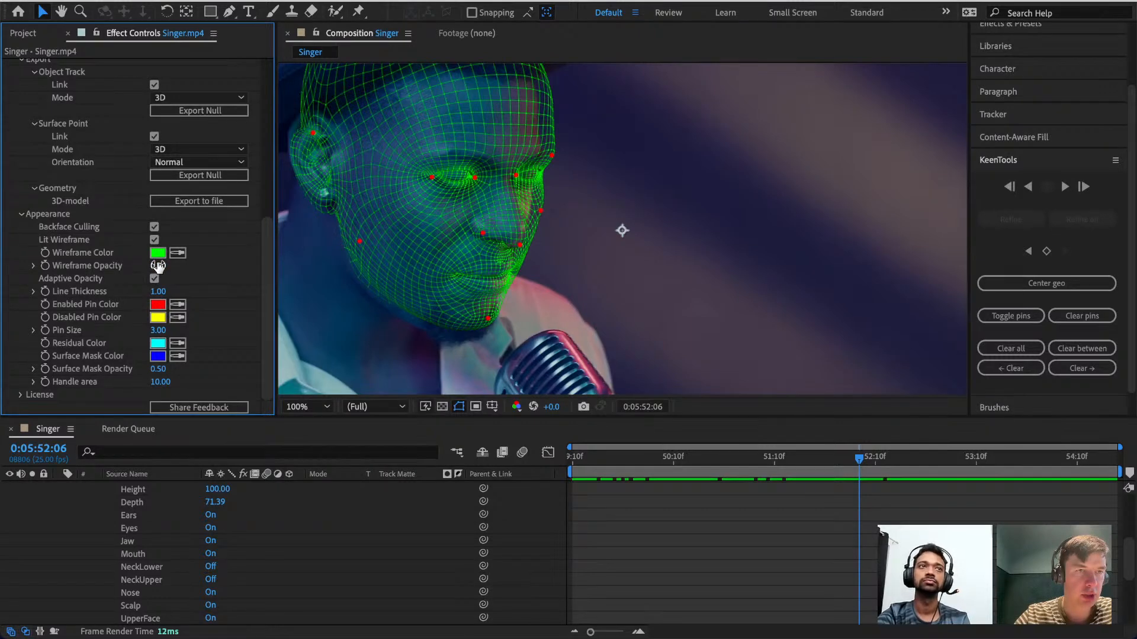
pyautogui.moveTo(157, 266); pyautogui.dragTo(148, 266)
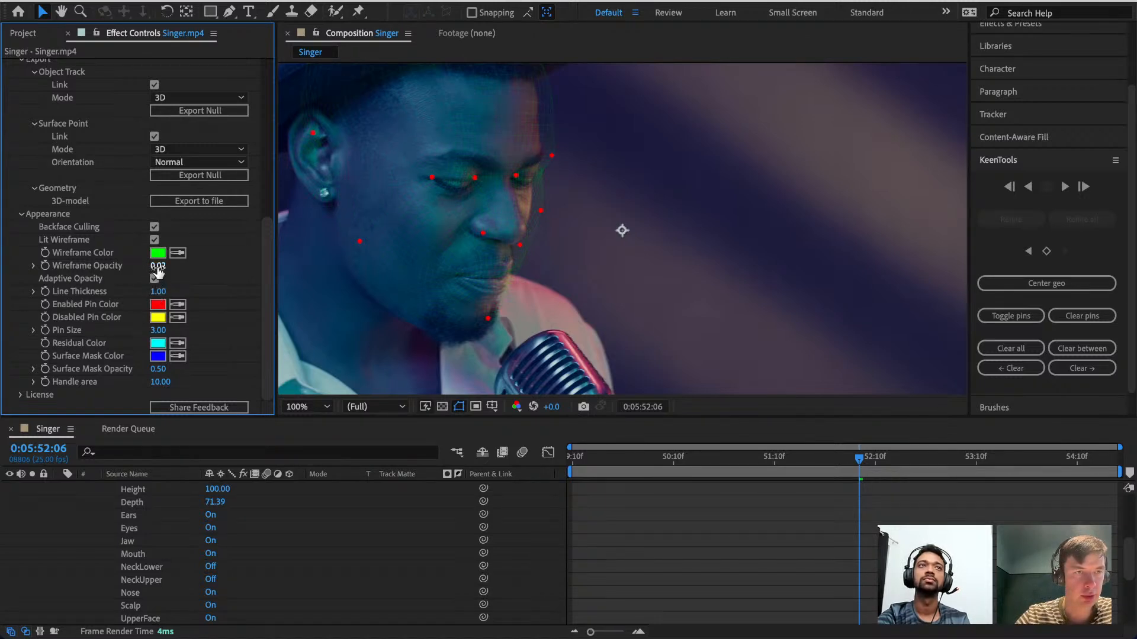
pyautogui.moveTo(157, 266); pyautogui.dragTo(162, 267)
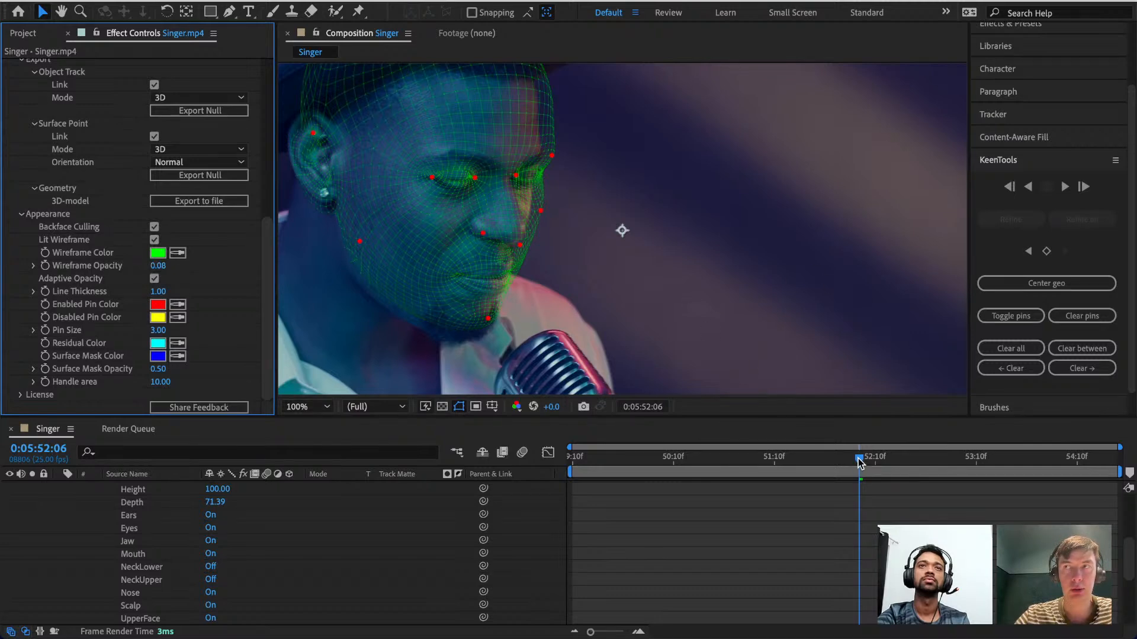
# At 0:05:52:03, realign the far cheek and near eye pins with the singer's face and refine the tracking between the closest keyframes.
pyautogui.moveTo(859, 461)
pyautogui.mouseDown()
pyautogui.moveTo(676, 479)
pyautogui.moveTo(847, 472)
pyautogui.mouseUp()
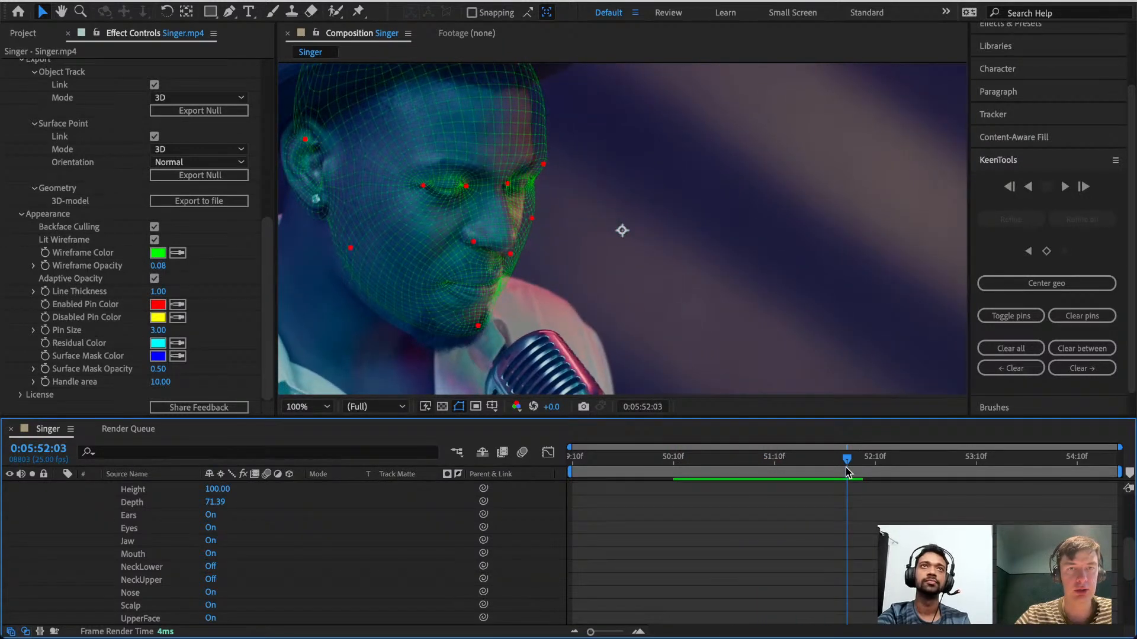
pyautogui.moveTo(533, 218); pyautogui.dragTo(510, 228)
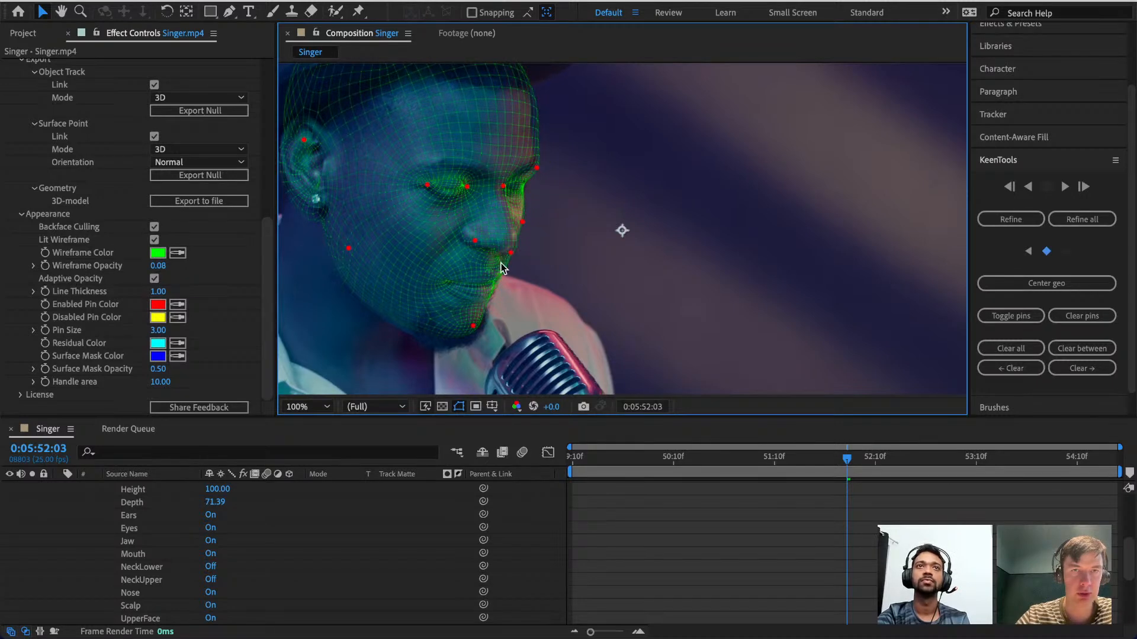
pyautogui.moveTo(425, 185); pyautogui.dragTo(423, 202)
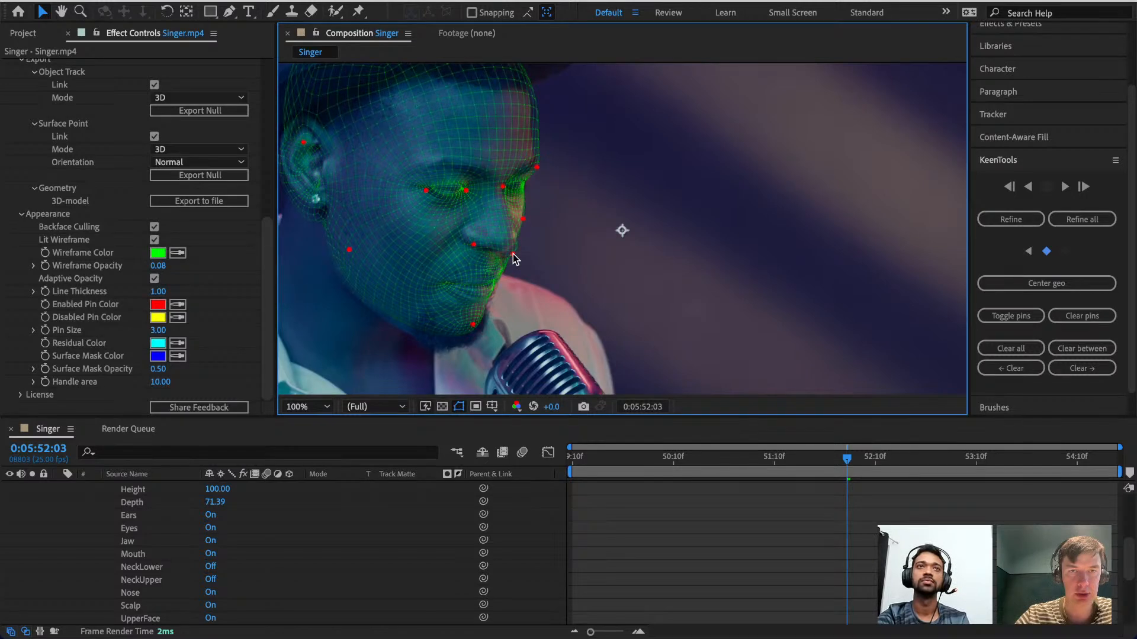
pyautogui.click(1012, 219)
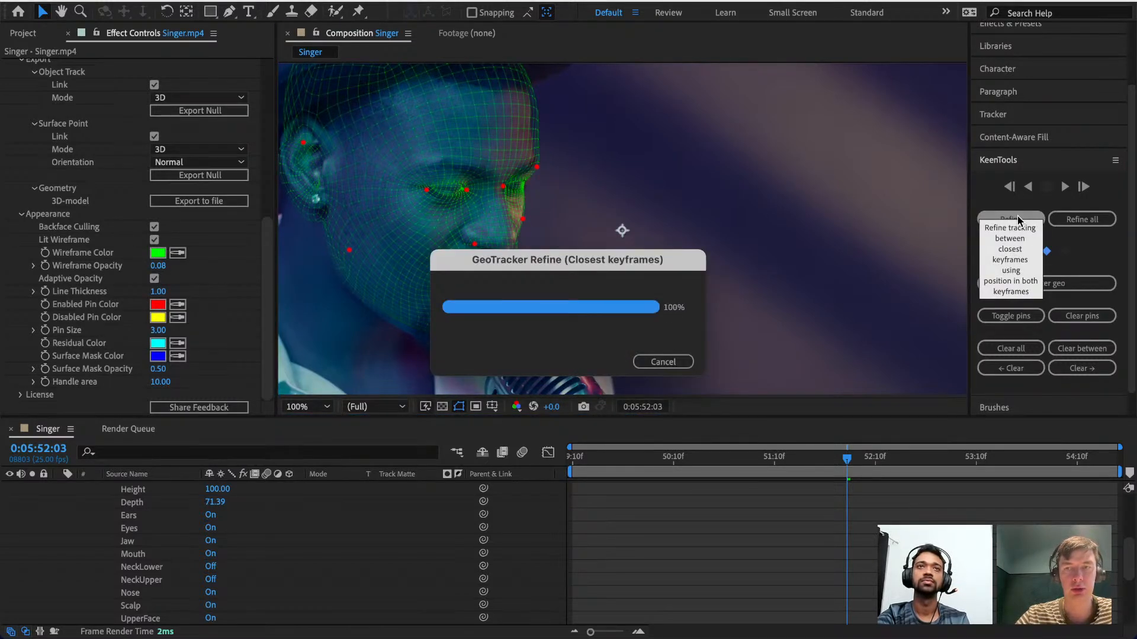
# At the last frame, 0:05:54:19, adjust the far cheek and ear pins, add a pin at the far forehead edge, and refine the tracking.
pyautogui.click(1065, 188)
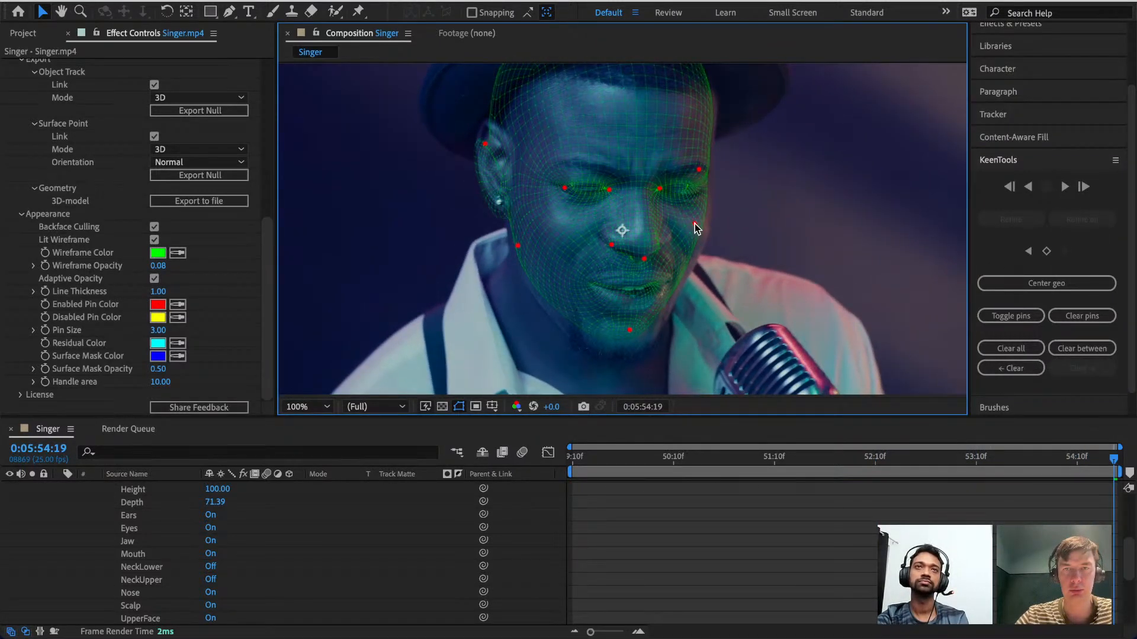
pyautogui.moveTo(694, 223); pyautogui.dragTo(708, 236)
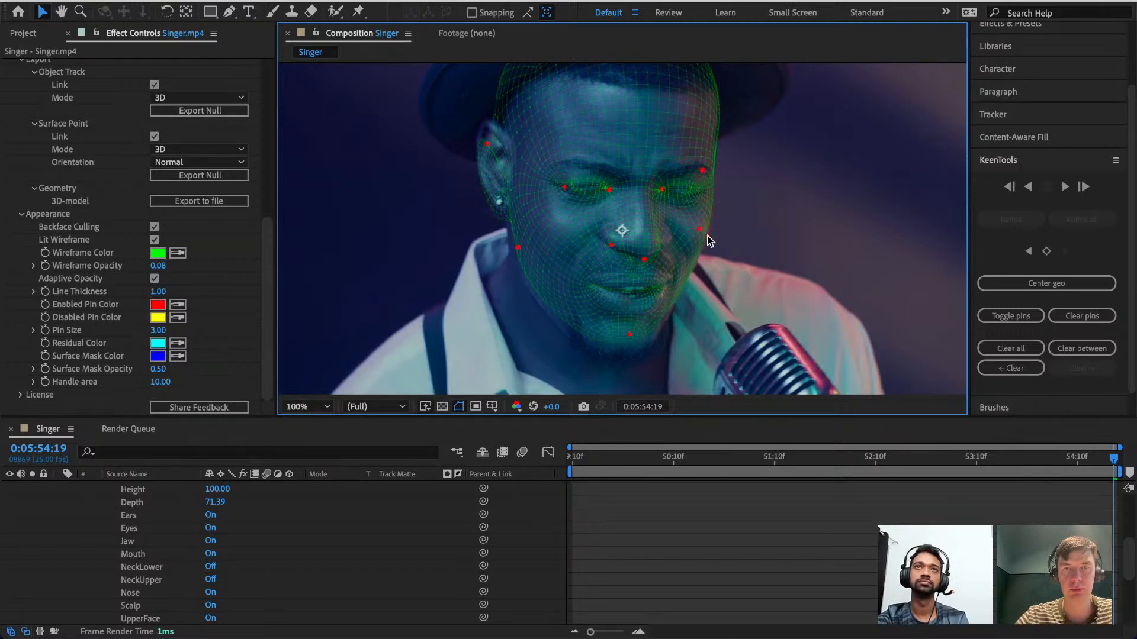
pyautogui.moveTo(484, 145); pyautogui.dragTo(489, 132)
pyautogui.click(717, 95)
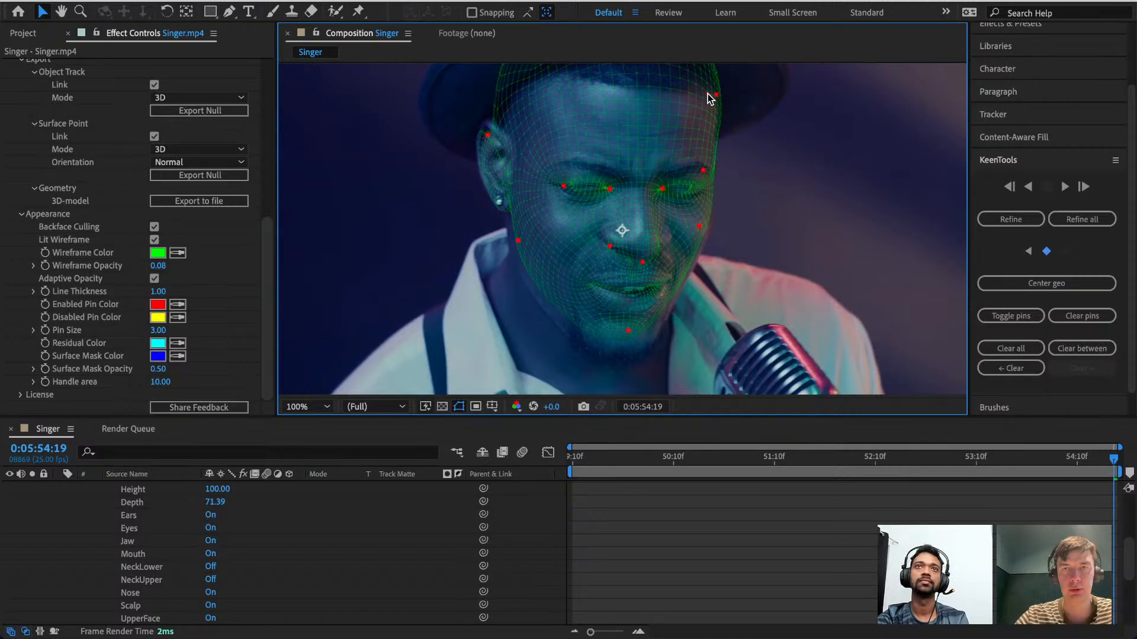
pyautogui.click(1023, 220)
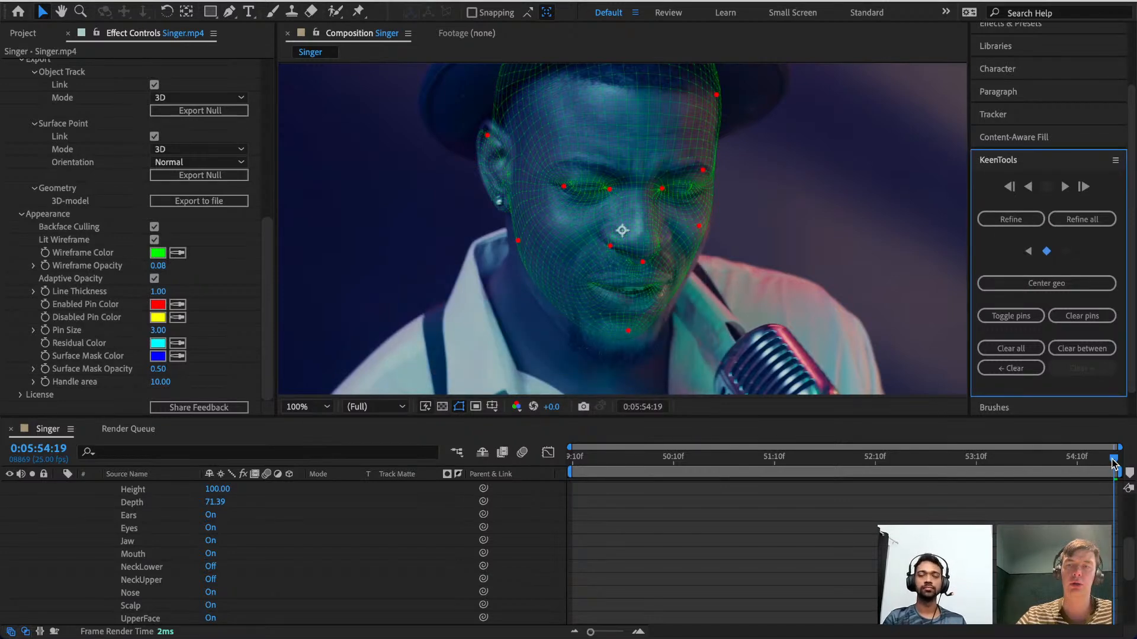
# At 0:05:53:13, set the Surface Point export mode to 2D and export a null from a point just below the far eye.
pyautogui.moveTo(1113, 459); pyautogui.dragTo(957, 451)
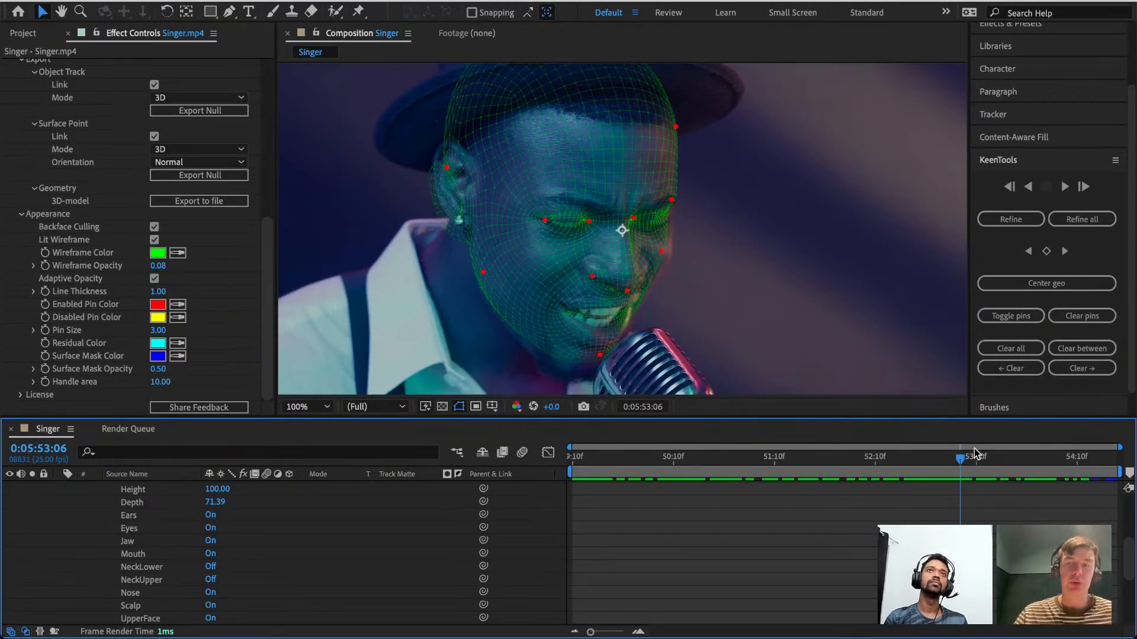
pyautogui.moveTo(959, 456); pyautogui.dragTo(993, 455)
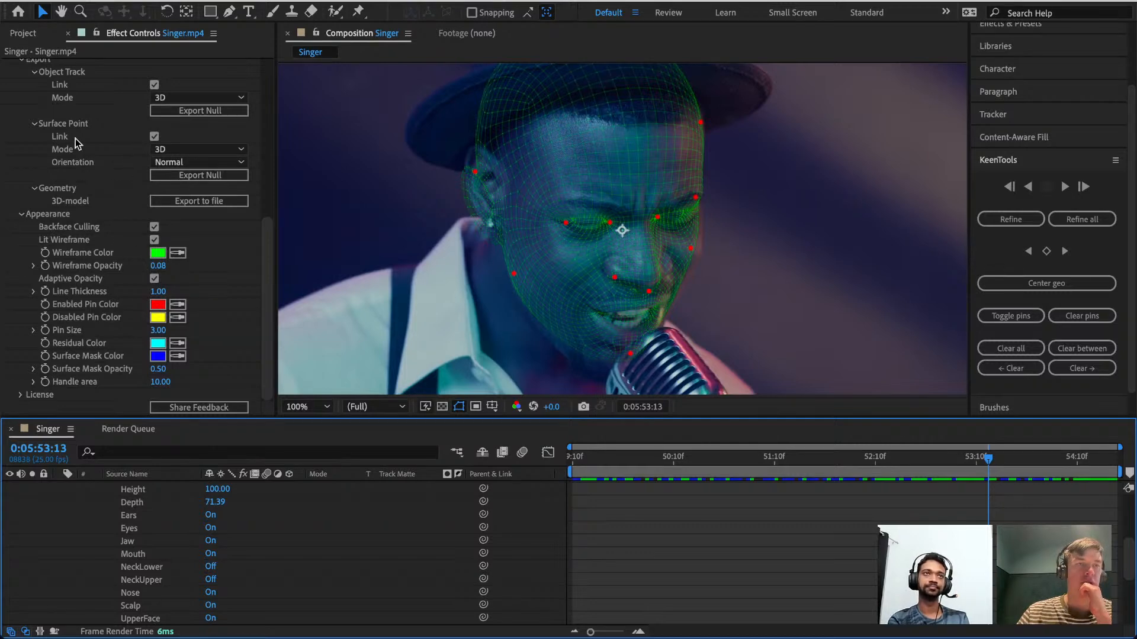
pyautogui.scroll(5, 17, 73)
pyautogui.scroll(-3, 69, 303)
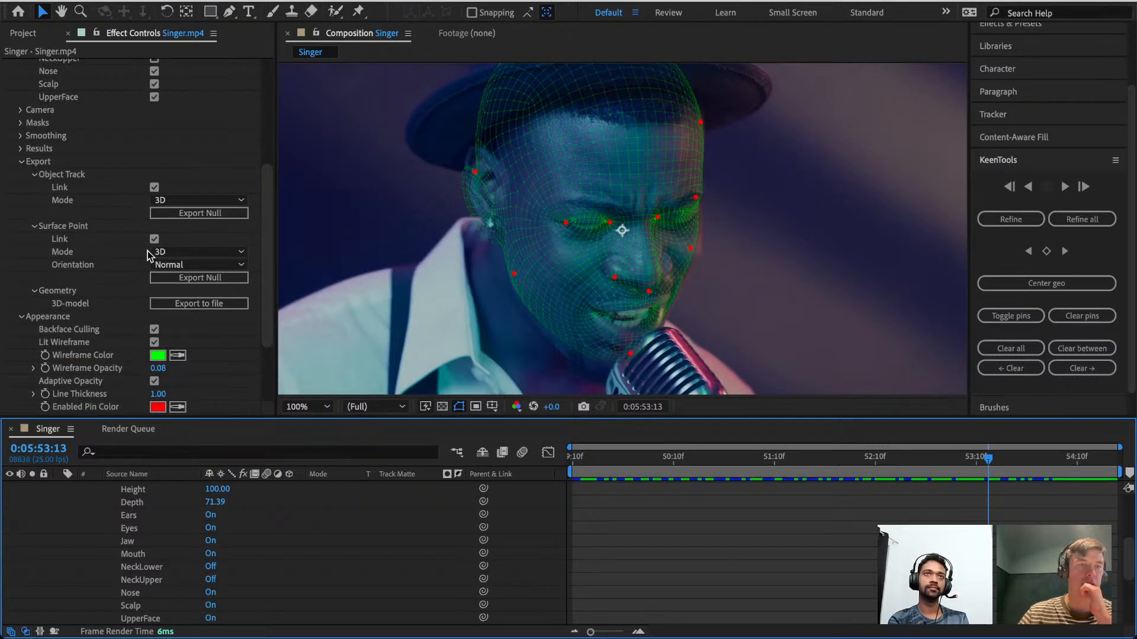
pyautogui.click(187, 255)
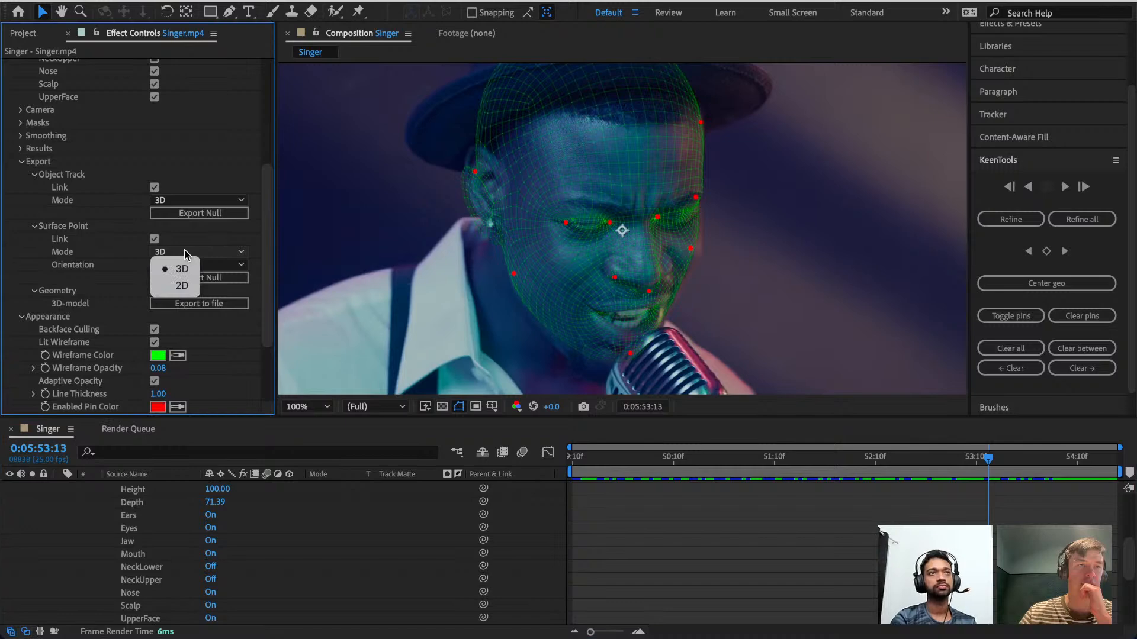
pyautogui.click(177, 287)
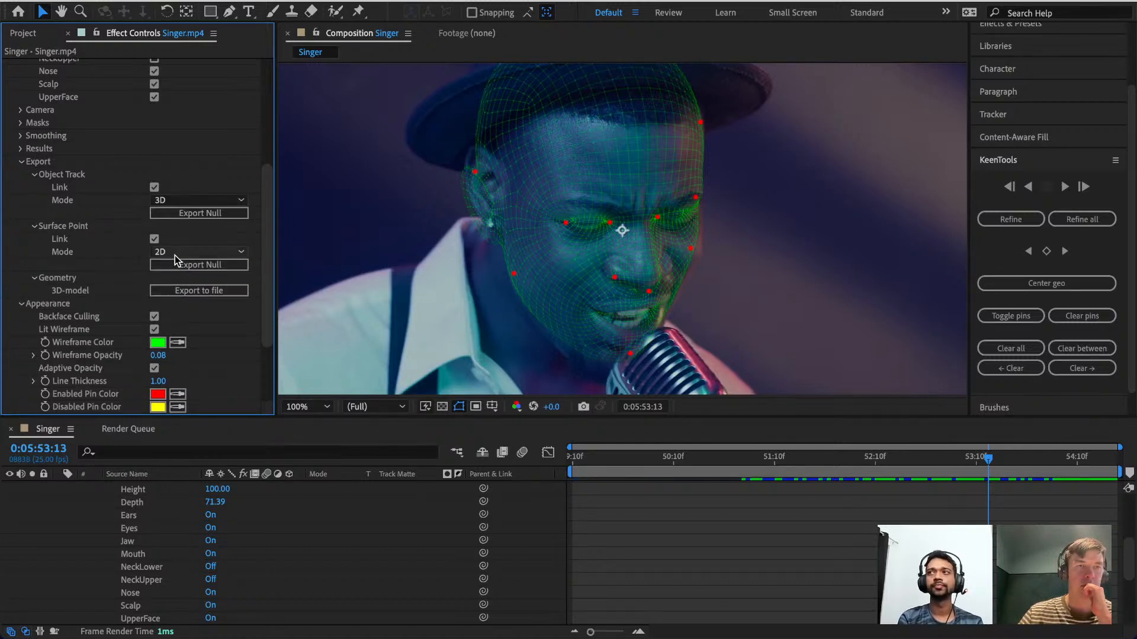
pyautogui.click(199, 266)
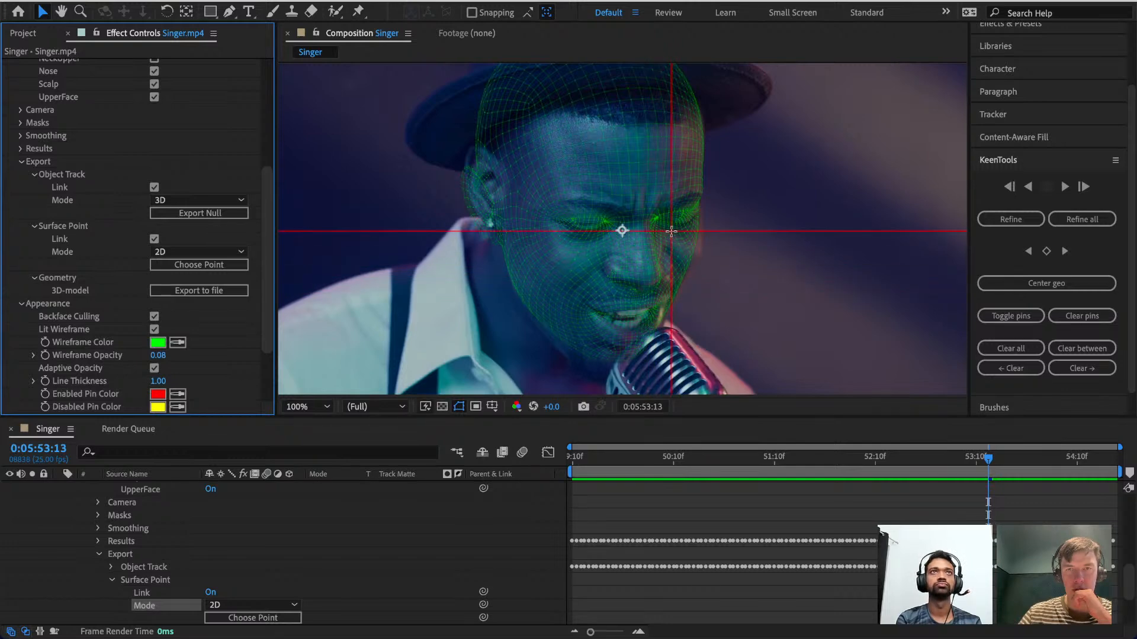
pyautogui.click(673, 230)
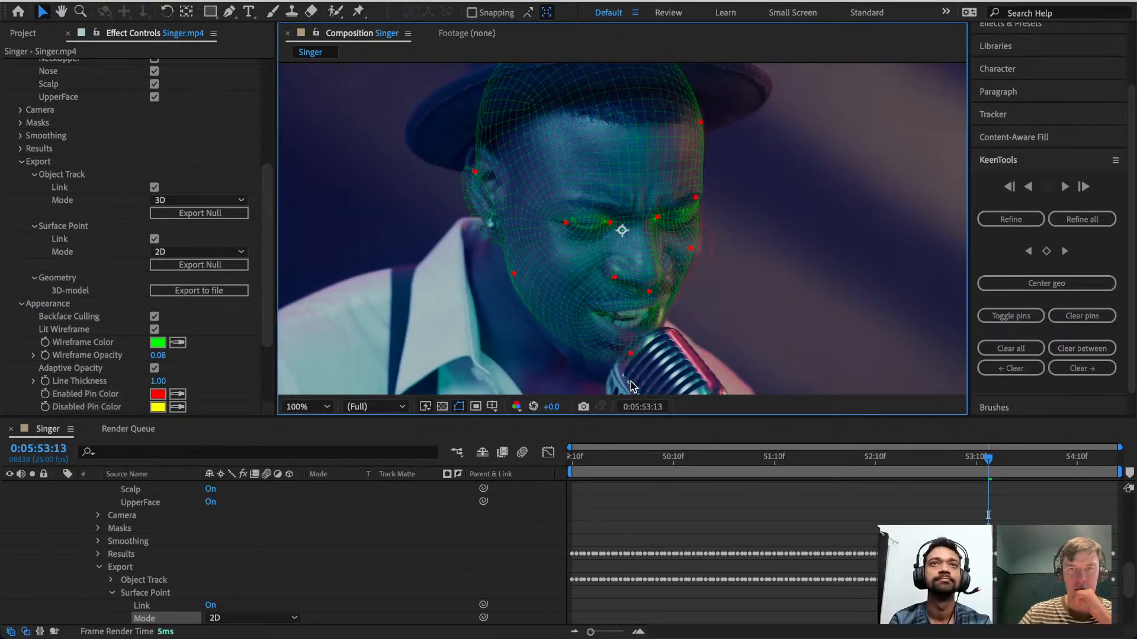
# Select the exported surface point null layer and scrub to 0:05:50:21 to check how it follows the face.
pyautogui.scroll(10, 52, 542)
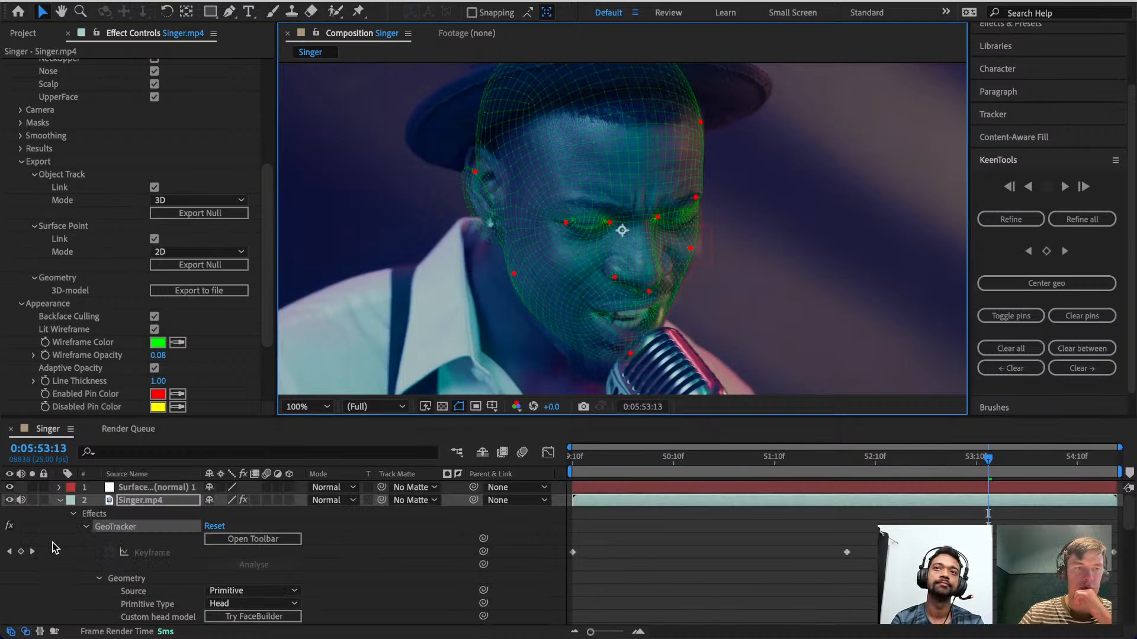
pyautogui.click(155, 489)
pyautogui.moveTo(996, 459); pyautogui.dragTo(716, 489)
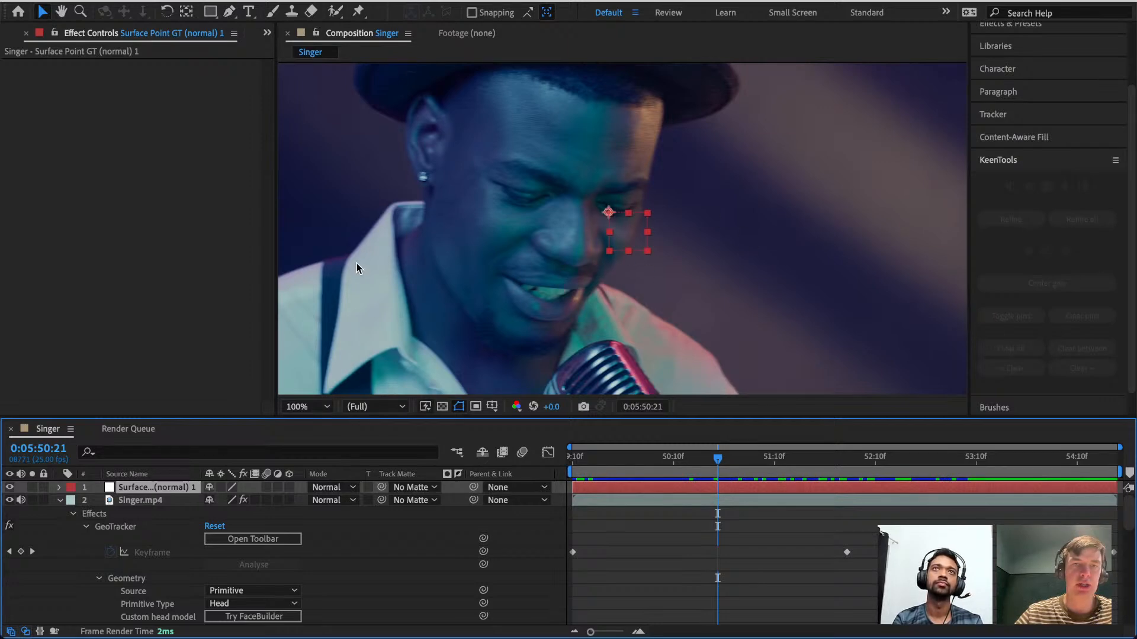
# Switch to Google Chrome and search the web for "text of song" in a new tab.
pyautogui.press('super+Tab')
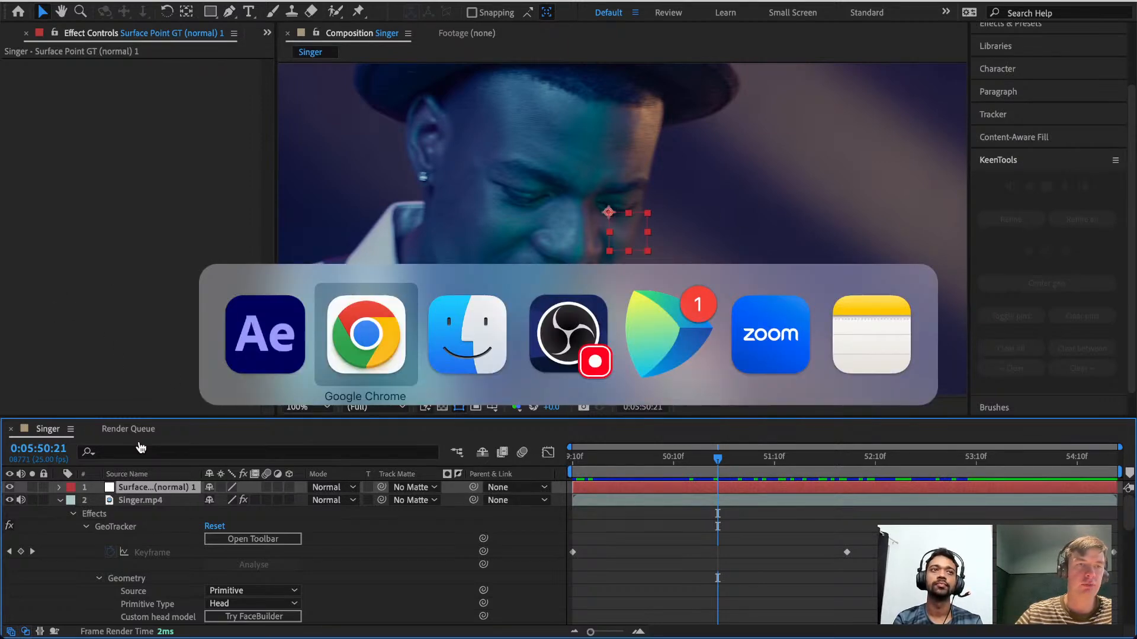
pyautogui.press('super+t')
pyautogui.write('te')
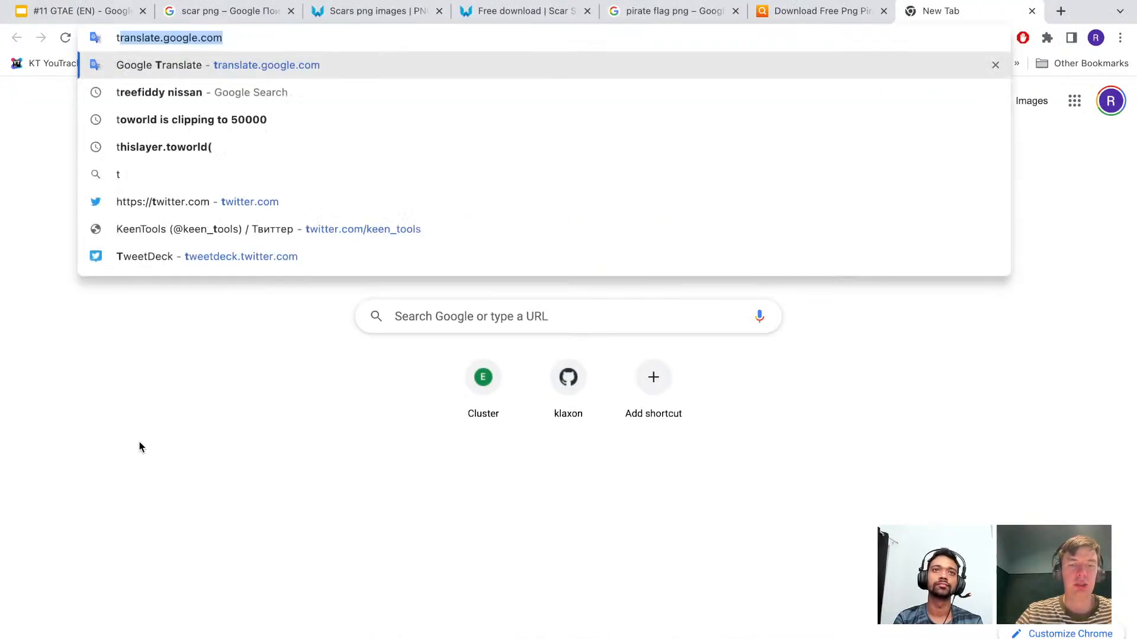
pyautogui.press('BackSpace')
pyautogui.press('BackSpace')
pyautogui.press('BackSpace')
pyautogui.press('super+Tab')
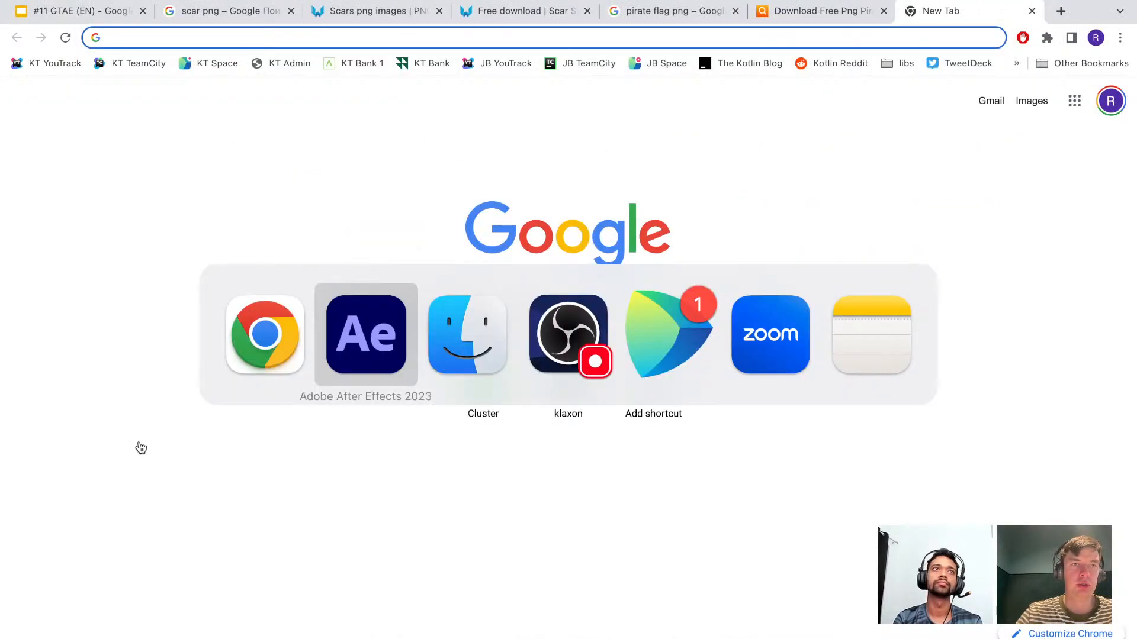
pyautogui.press('super+shift+Tab')
pyautogui.write('tes')
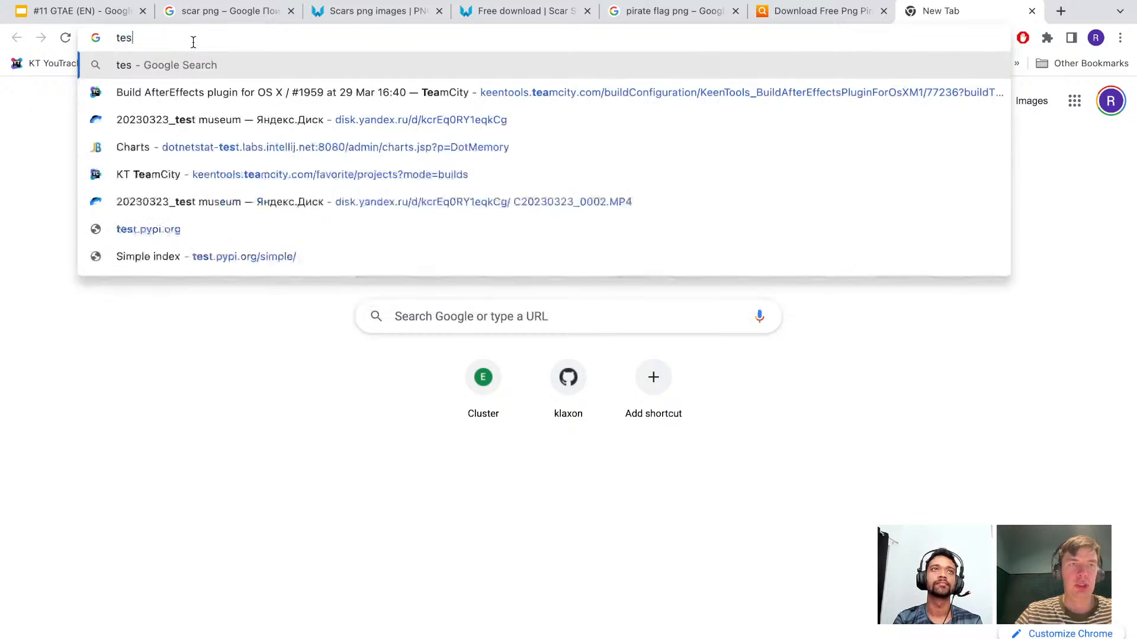
pyautogui.press('BackSpace')
pyautogui.write('xt of ')
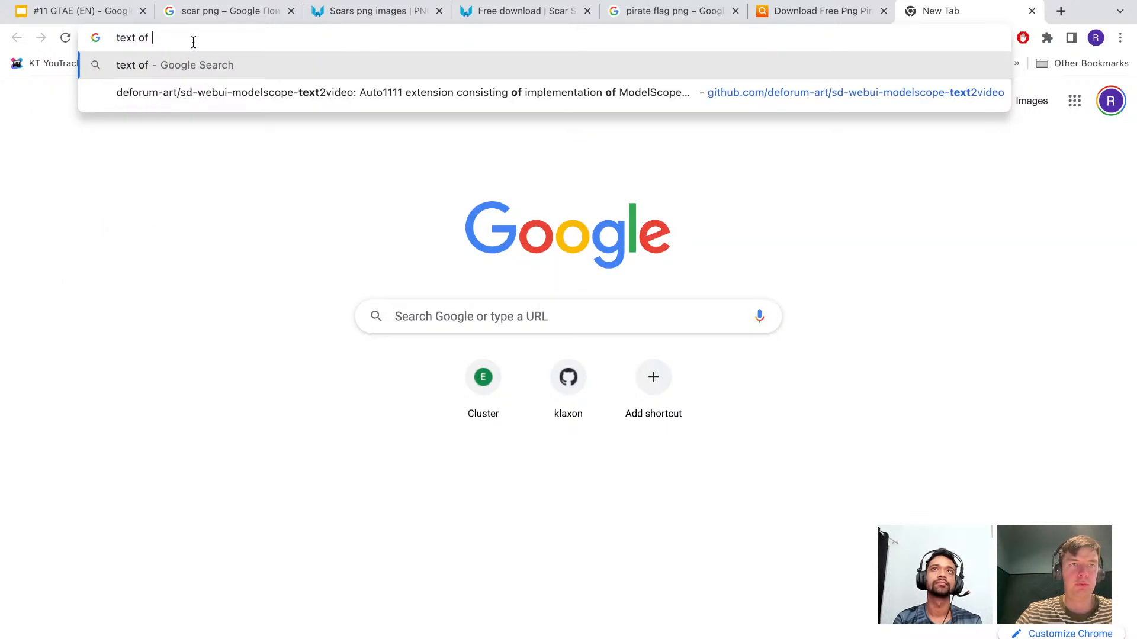
pyautogui.write('song')
pyautogui.press('Return')
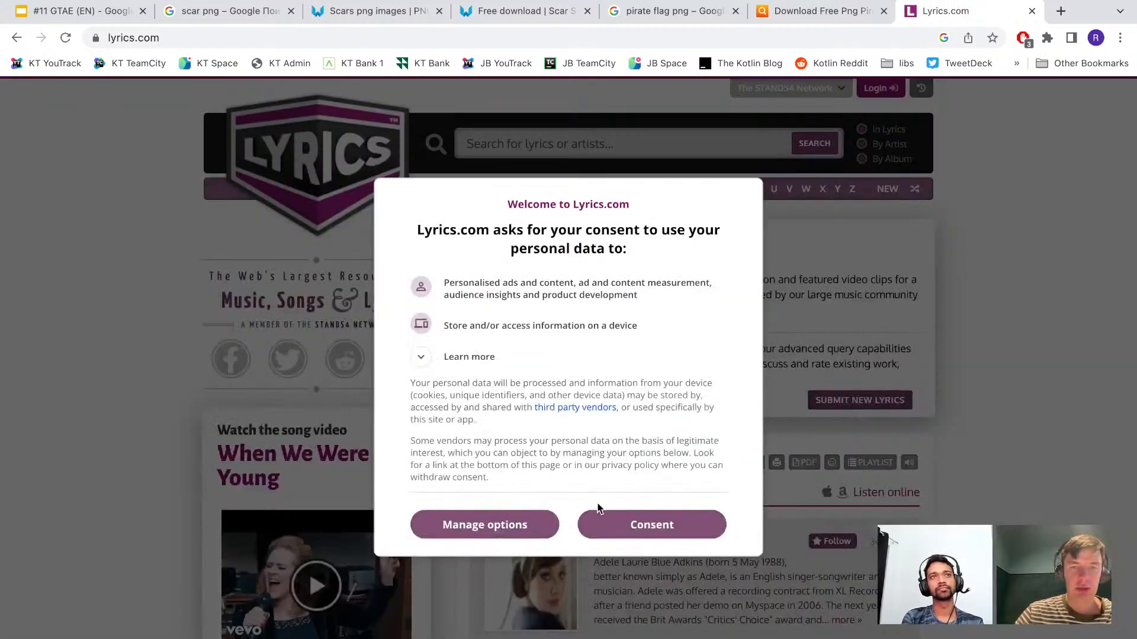
# Accept the Lyrics.com consent request and copy the first three lyric lines of "When We Were Young".
pyautogui.click(675, 533)
pyautogui.scroll(-4, 632, 488)
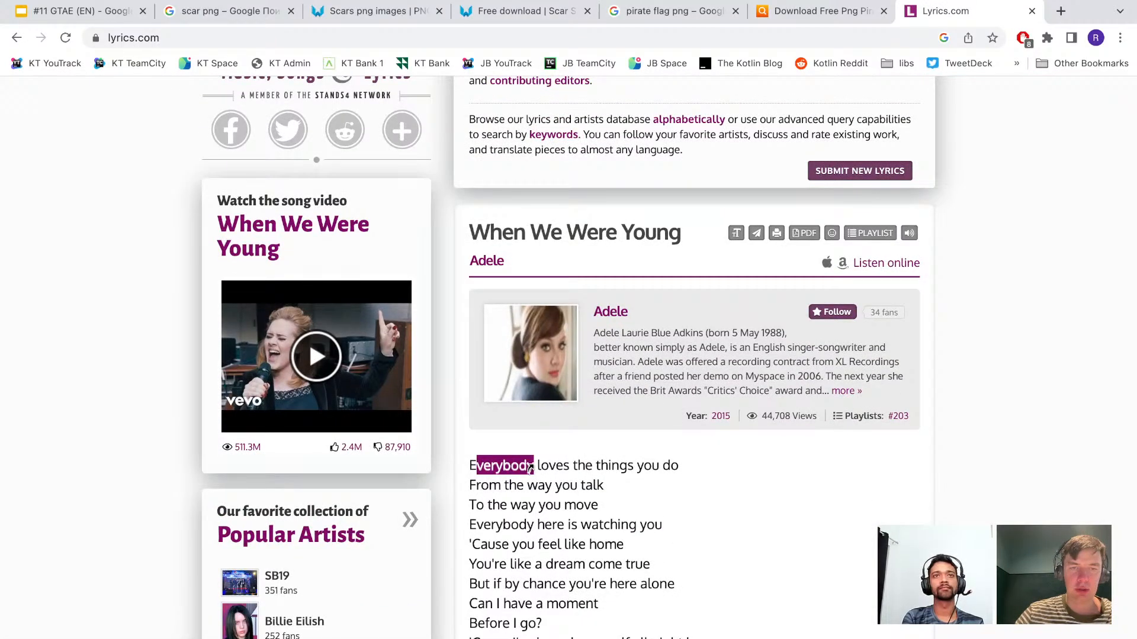
pyautogui.moveTo(530, 468); pyautogui.dragTo(521, 484)
pyautogui.click(471, 465)
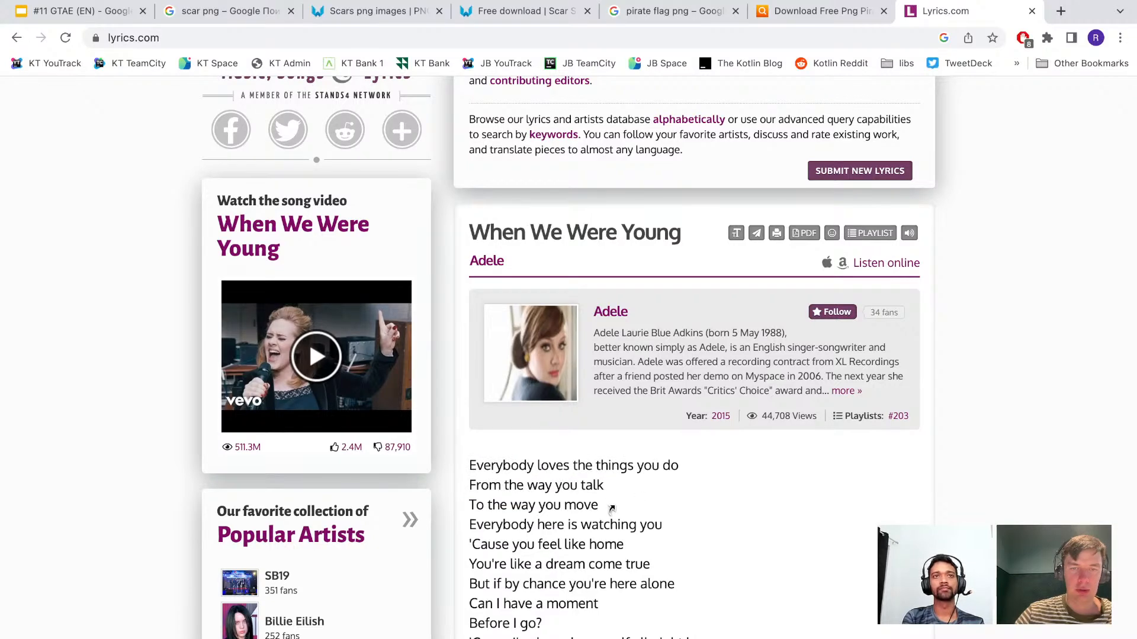
pyautogui.moveTo(611, 509); pyautogui.dragTo(466, 469)
pyautogui.hotkey('ctrl', 'c')
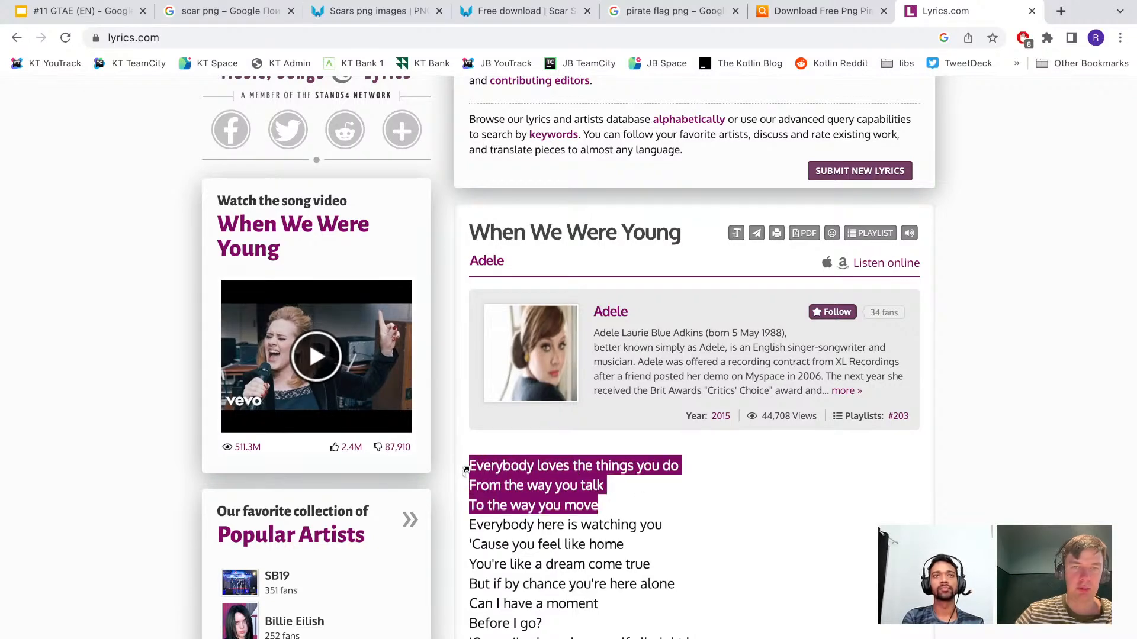
# Switch back to After Effects and create a text layer with the copied lyrics in the empty background beside the face.
pyautogui.hotkey('ctrl', 'Left')
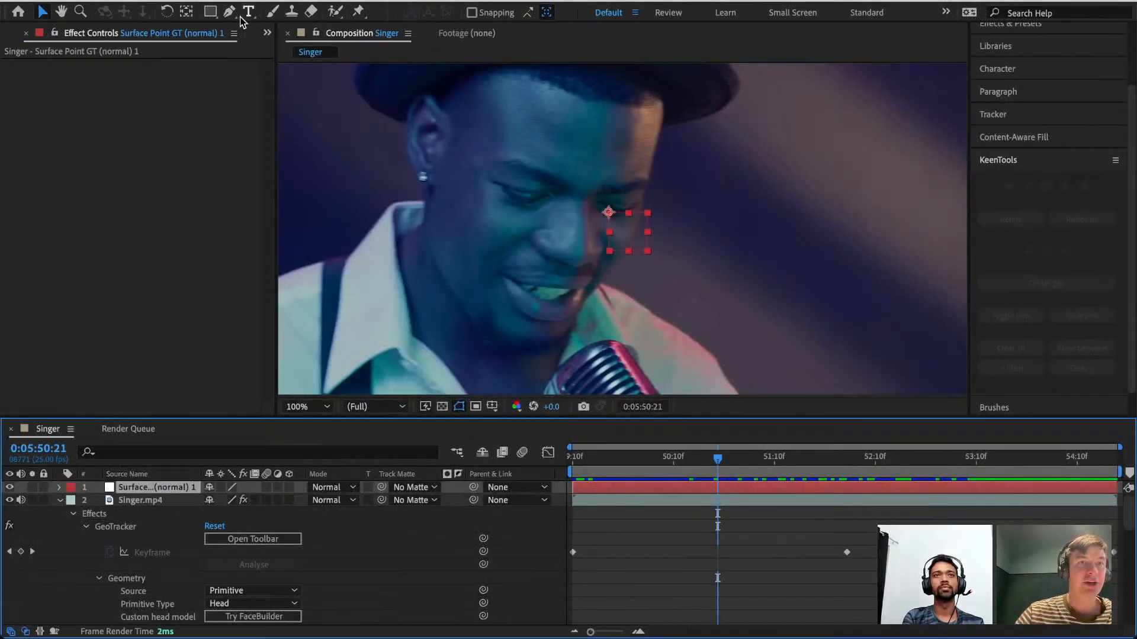
pyautogui.click(247, 16)
pyautogui.click(705, 201)
pyautogui.hotkey('ctrl', 'v')
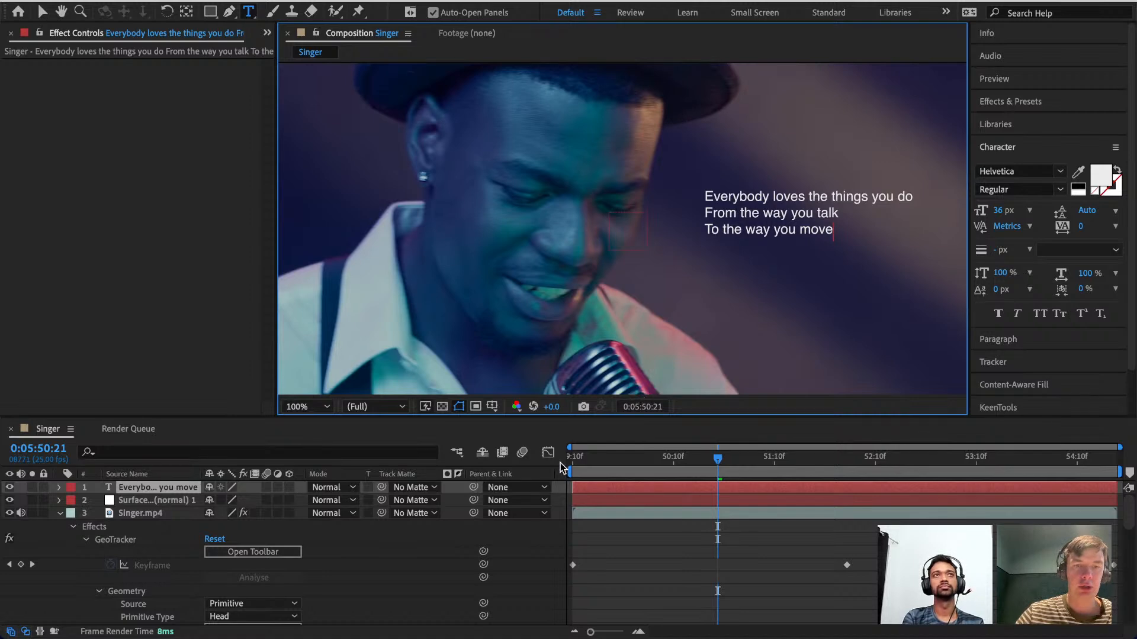
# Parent the lyrics text layer to the surface point null and set its position to 135.0, 52.0.
pyautogui.moveTo(477, 488); pyautogui.dragTo(178, 509)
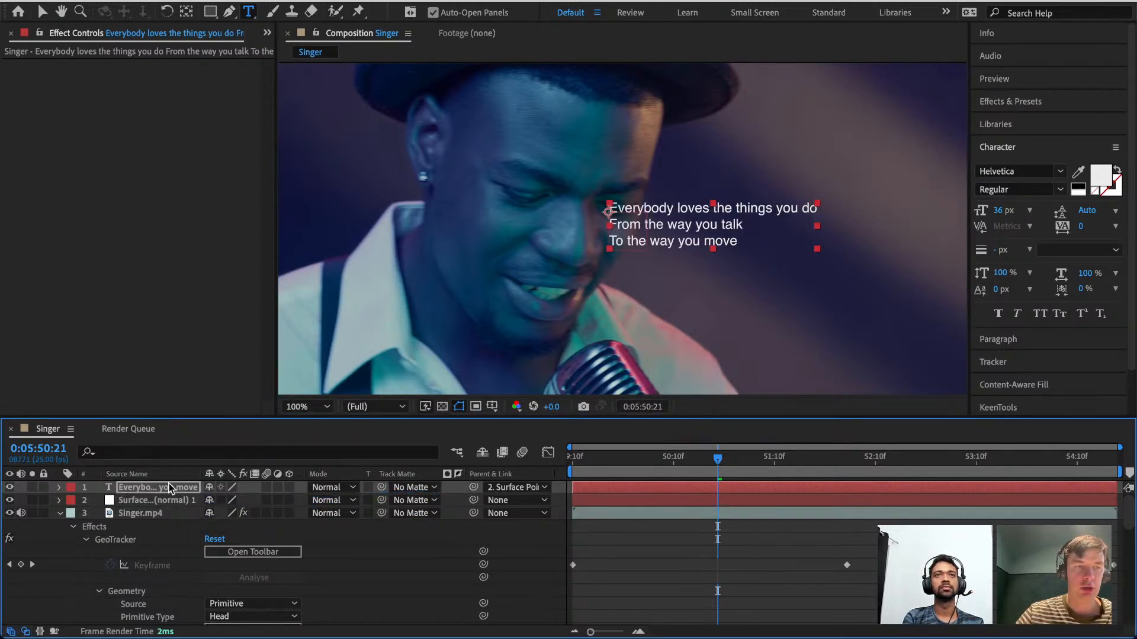
pyautogui.press('p')
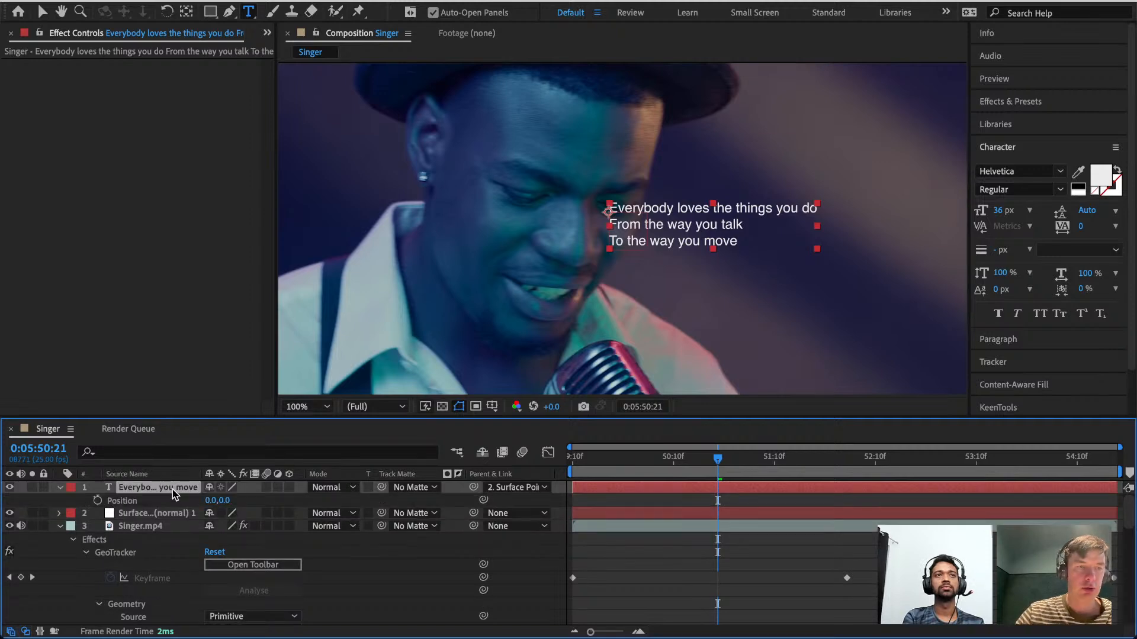
pyautogui.moveTo(213, 500); pyautogui.dragTo(314, 503)
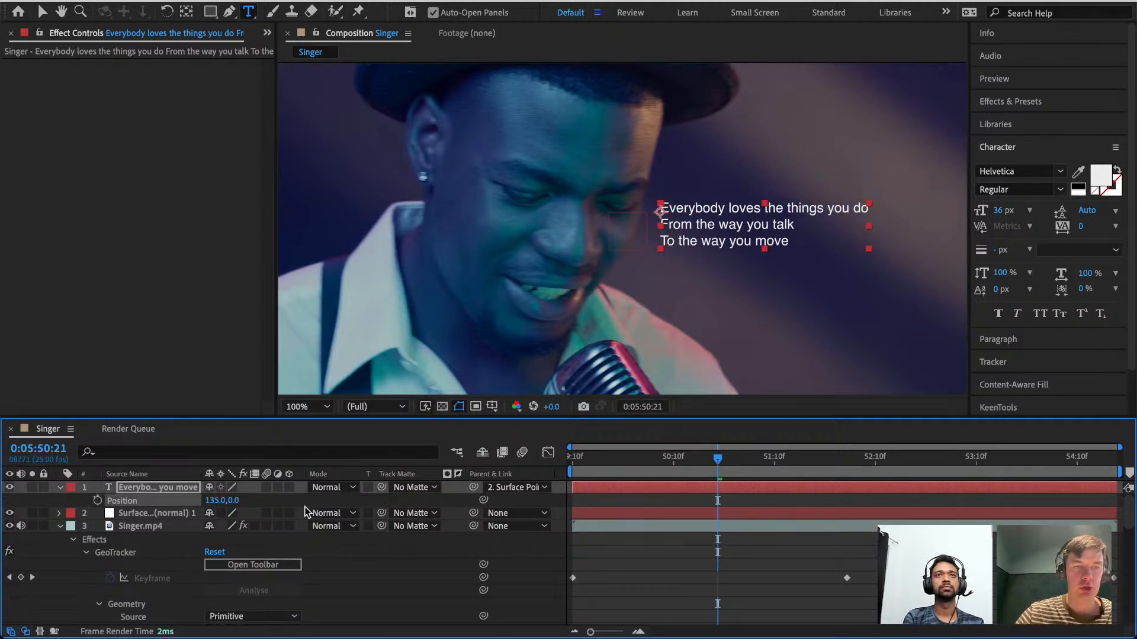
pyautogui.moveTo(229, 501); pyautogui.dragTo(270, 504)
# Preview the composition from 0:05:49:10 to check that the lyrics follow the head, and return to that frame.
pyautogui.moveTo(719, 464); pyautogui.dragTo(557, 444)
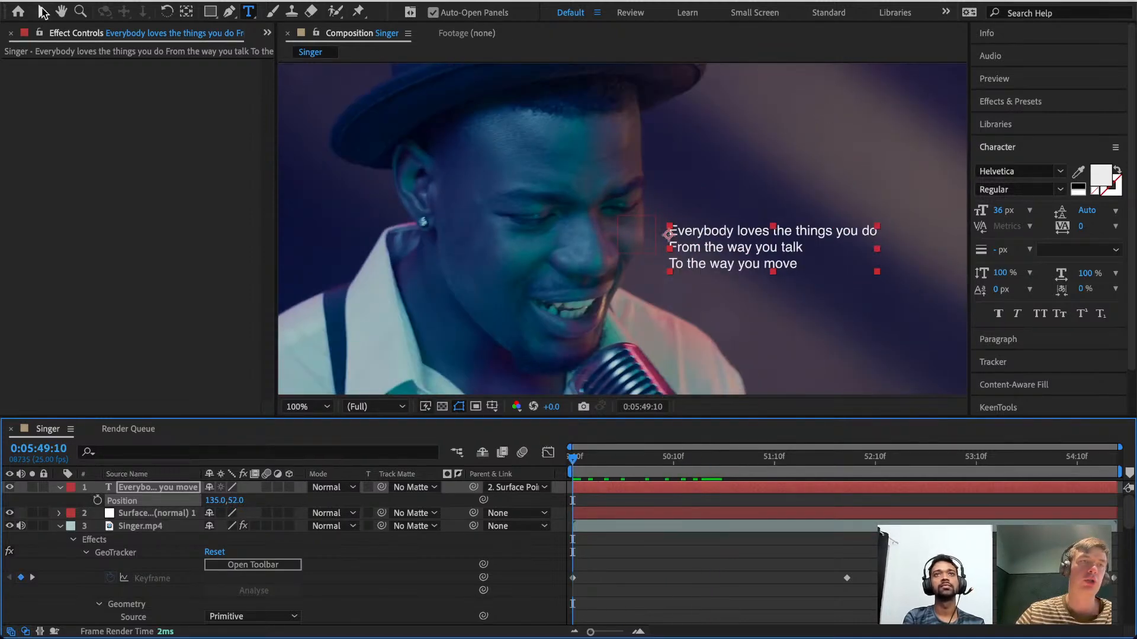
pyautogui.click(42, 12)
pyautogui.click(804, 200)
pyautogui.press('space')
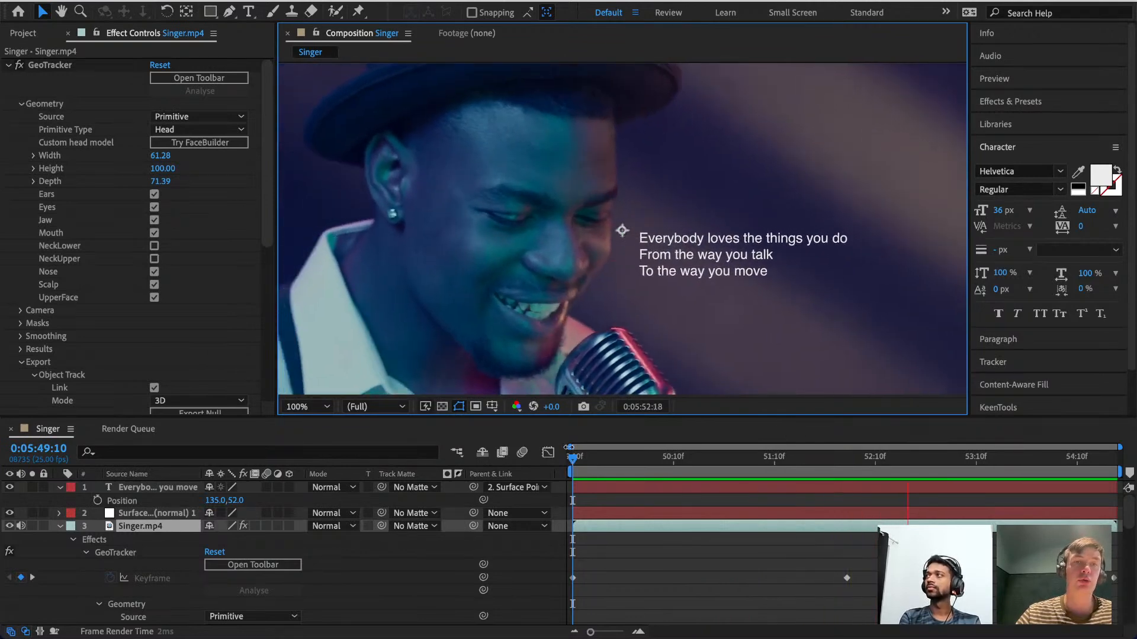
pyautogui.press('space')
pyautogui.moveTo(822, 464); pyautogui.dragTo(565, 459)
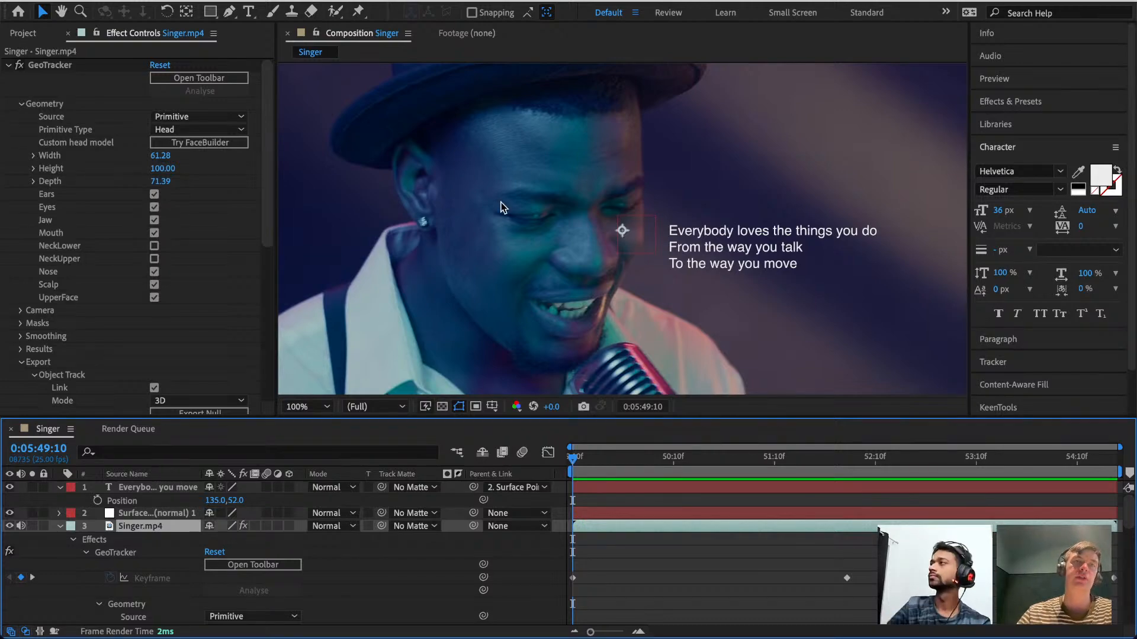
# Switch to Chrome and open the KeenTools YouTube channel at youtube.com/keentools in a new tab.
pyautogui.press('super+Tab')
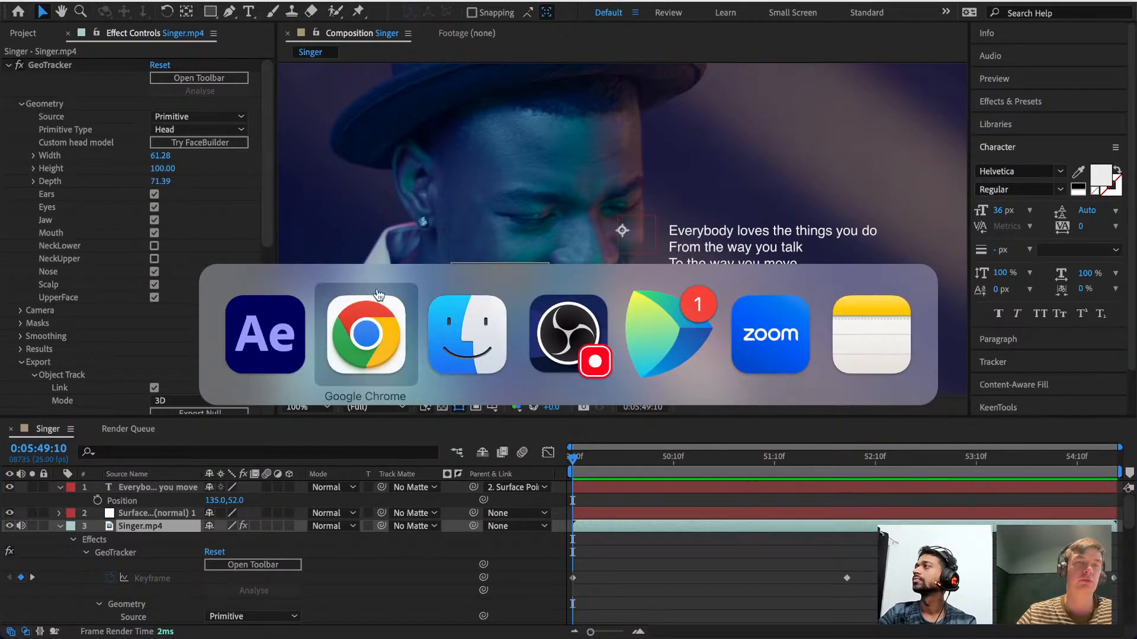
pyautogui.press('super+t')
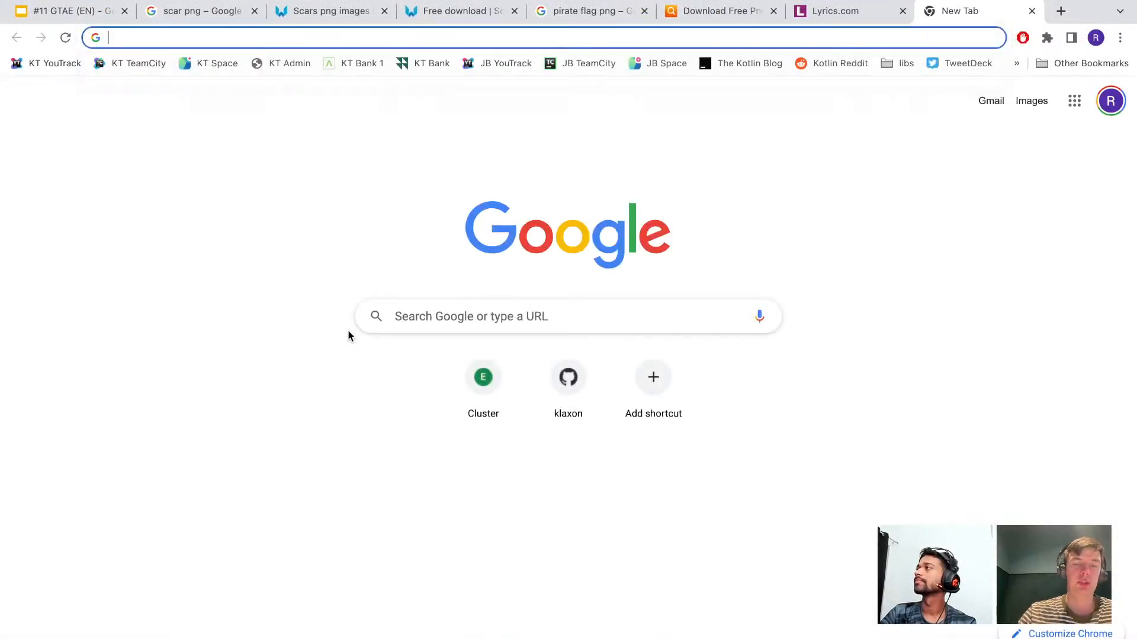
pyautogui.write('ke')
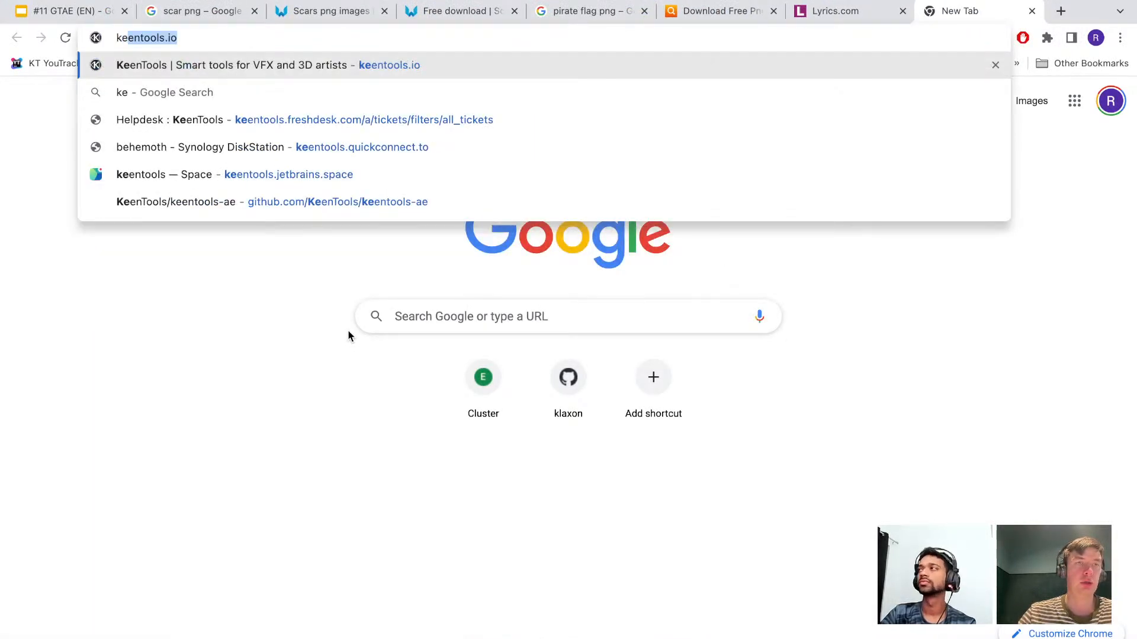
pyautogui.press('super+a')
pyautogui.press('BackSpace')
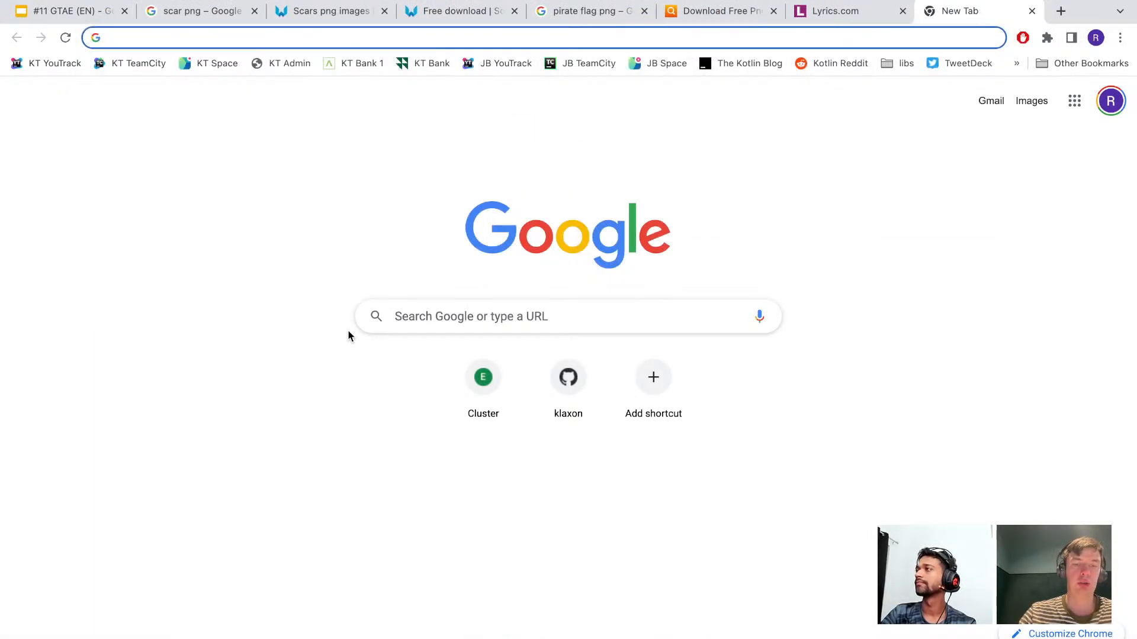
pyautogui.write('youtube.com')
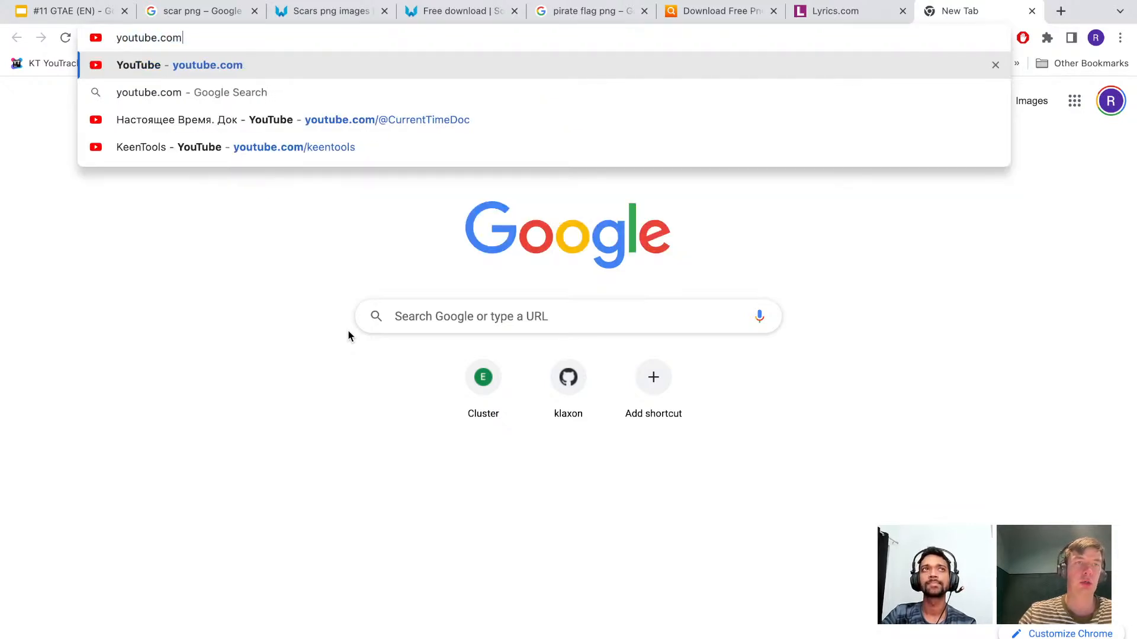
pyautogui.write('/k')
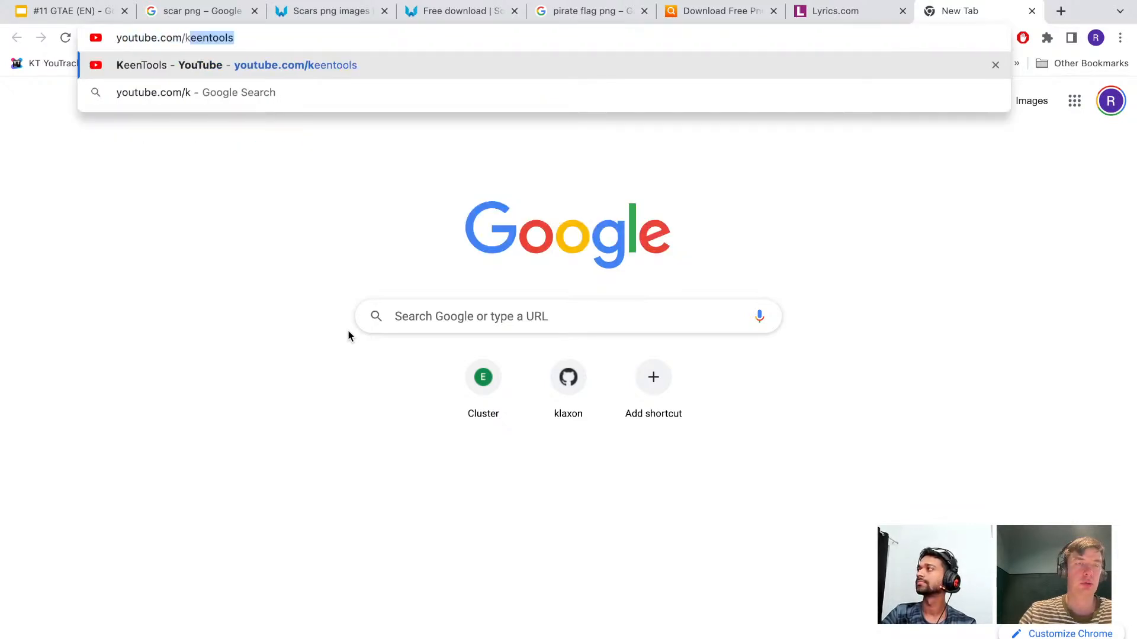
pyautogui.press('Return')
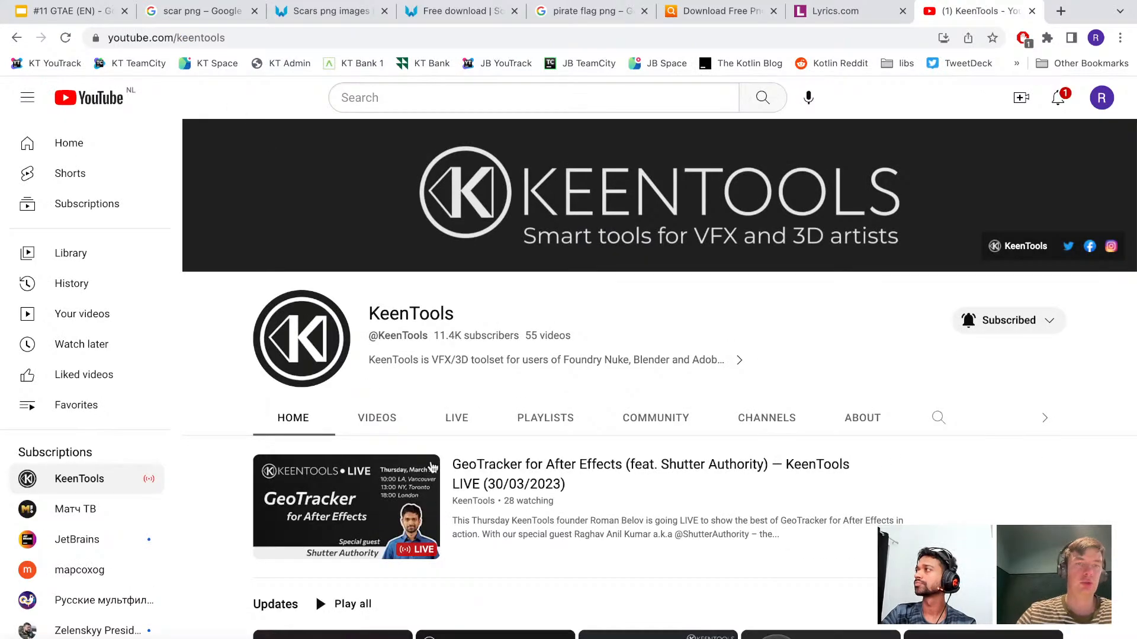
# Browse the KeenTools channel's videos and open "Relighting – GeoTracker for After Effects Tutorial".
pyautogui.scroll(-5, 422, 489)
pyautogui.scroll(-2, 421, 490)
pyautogui.scroll(5, 421, 489)
pyautogui.scroll(-5, 421, 489)
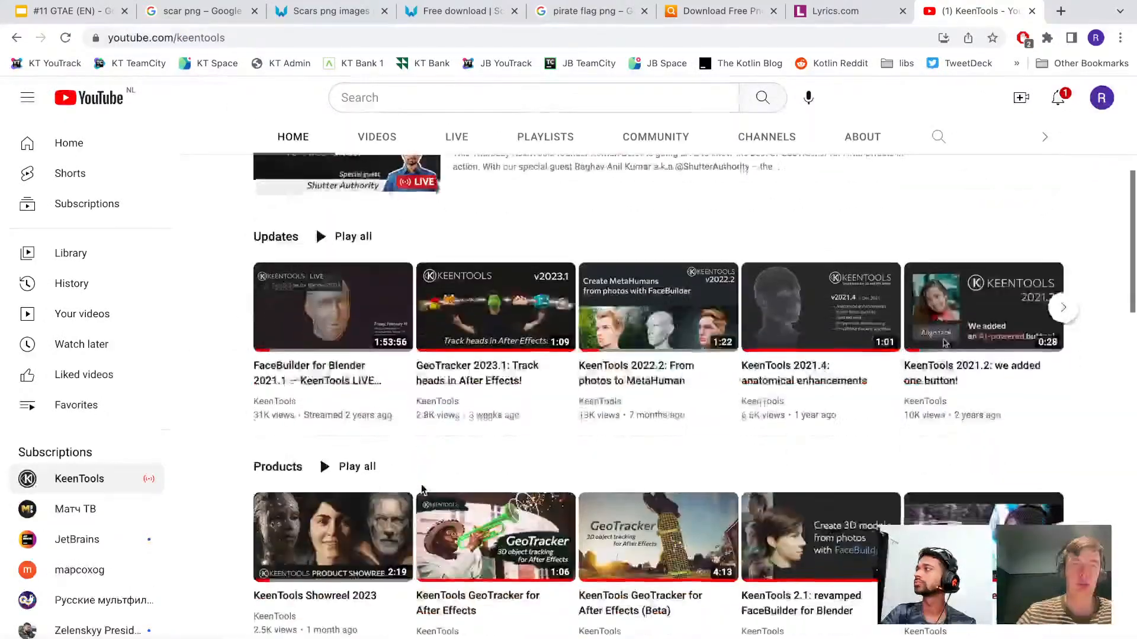
pyautogui.scroll(3, 421, 489)
pyautogui.click(377, 415)
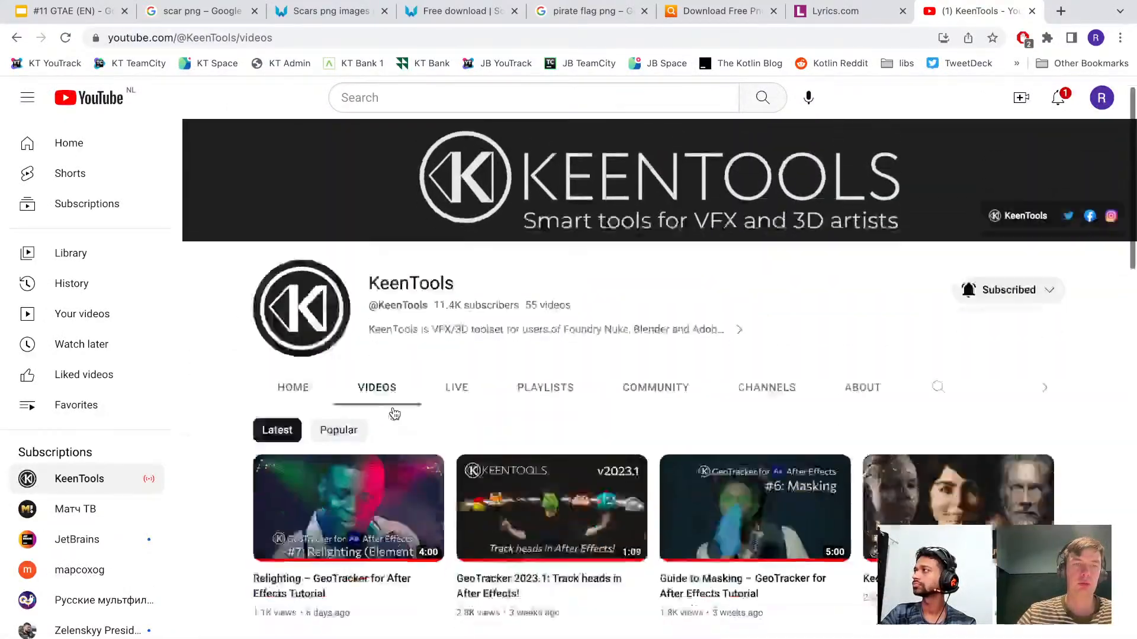
pyautogui.scroll(-4, 379, 355)
pyautogui.click(367, 238)
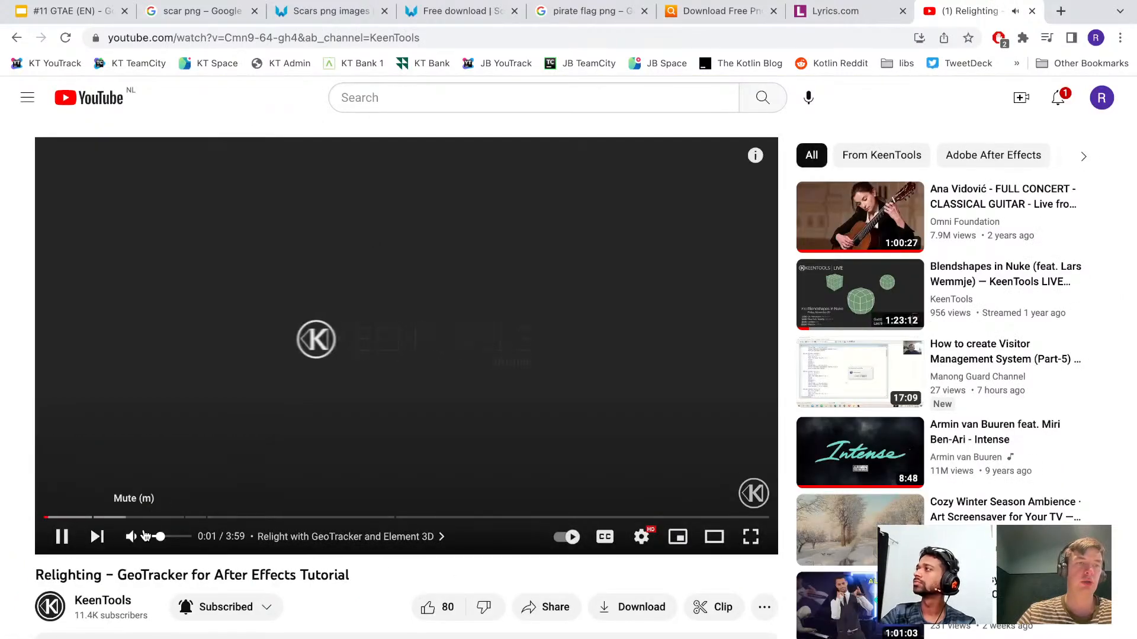
# Mute the relighting tutorial, replay its opening before-and-after comparison of the singer, and pause at 0:15.
pyautogui.click(132, 536)
pyautogui.click(88, 518)
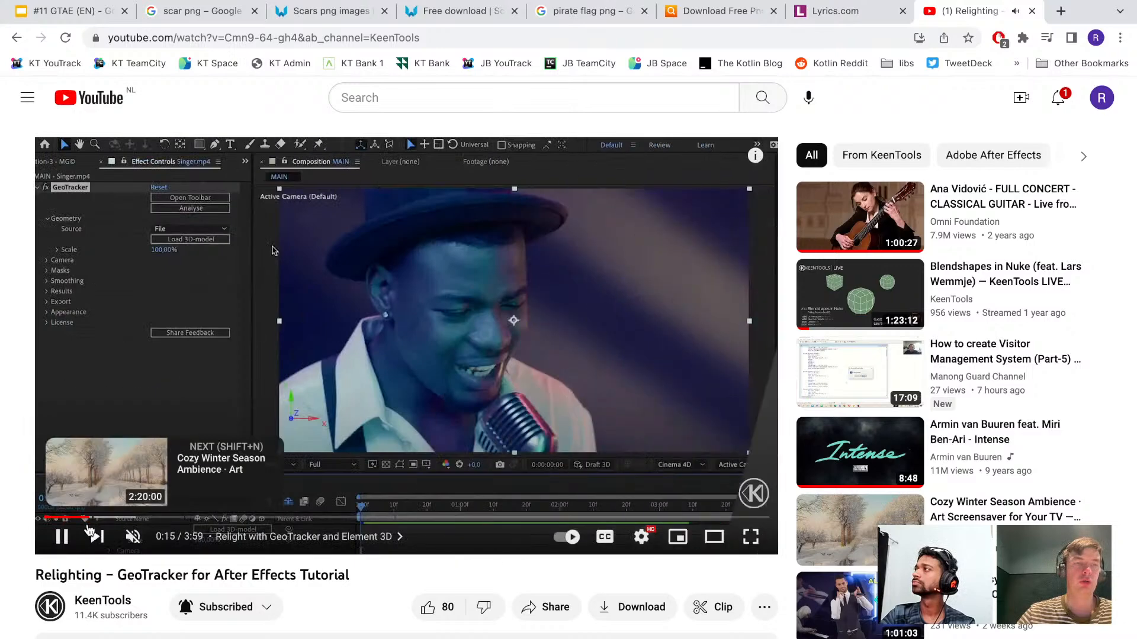
pyautogui.click(68, 518)
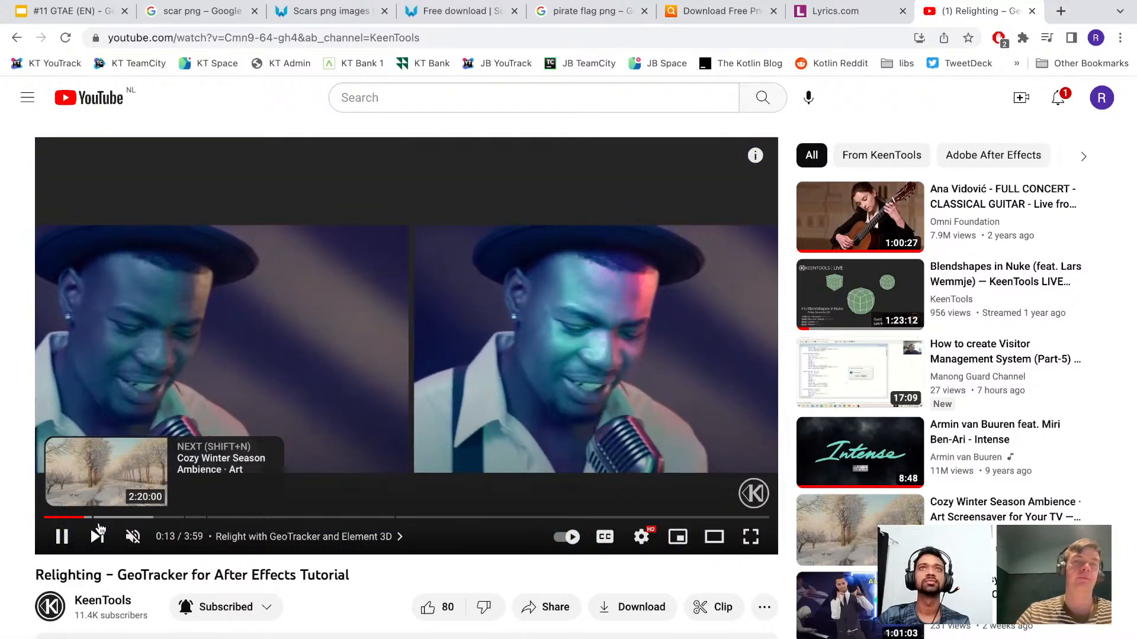
pyautogui.click(62, 539)
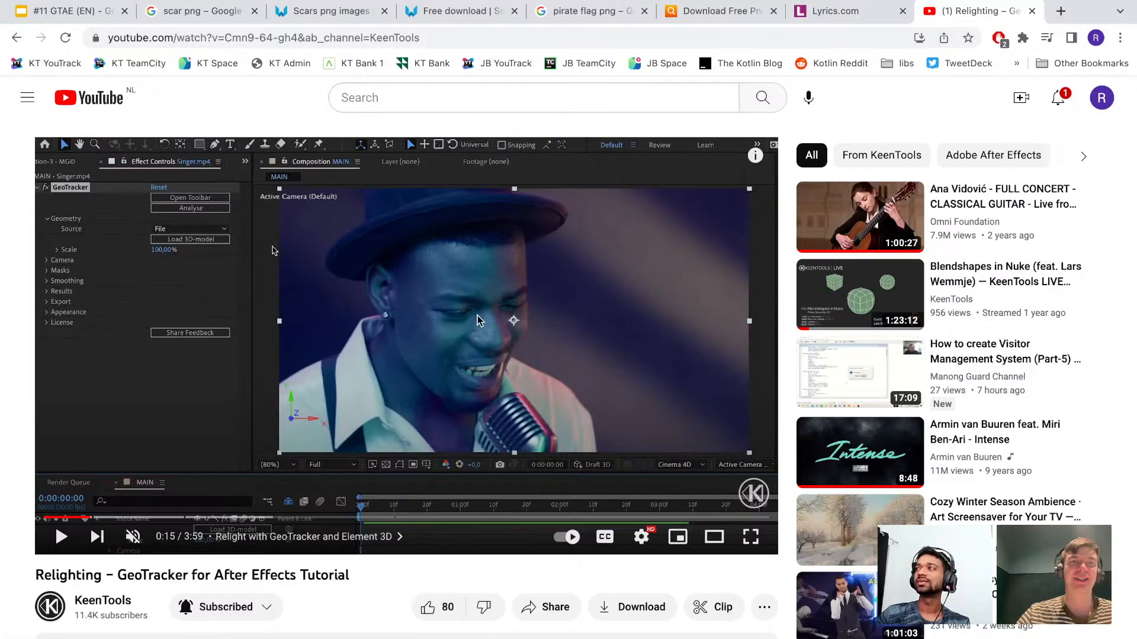
# Switch back to After Effects, open the recent project phone.aep while saving singer.aep, and go to frame 0:00:00:00.
pyautogui.press('super+Tab')
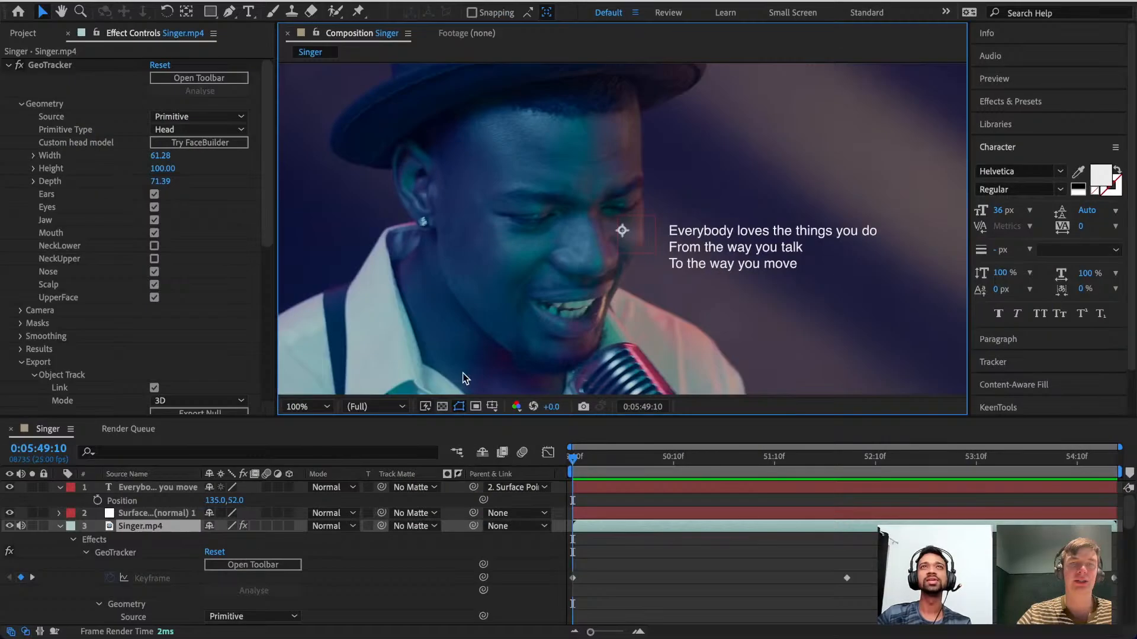
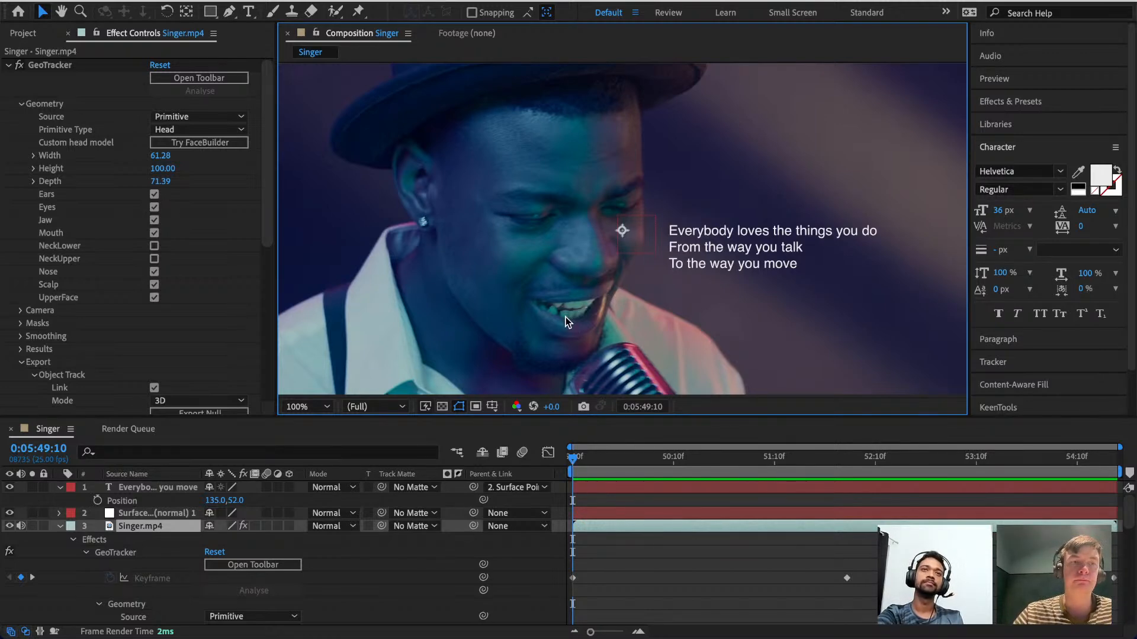
pyautogui.click(121, 1)
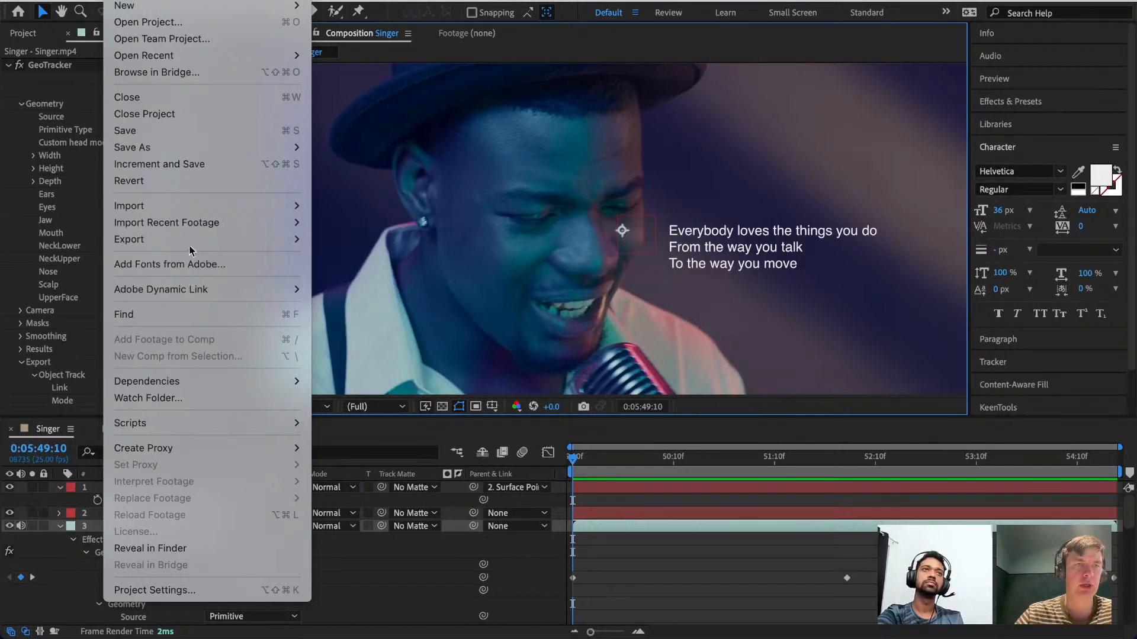
pyautogui.moveTo(214, 155)
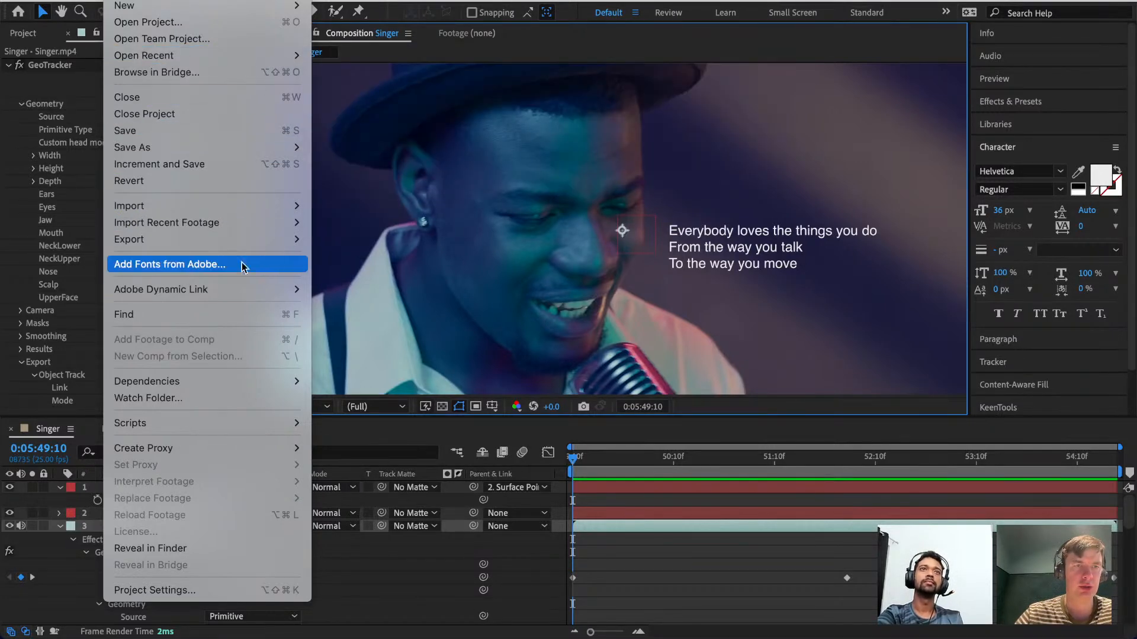
pyautogui.moveTo(245, 290)
pyautogui.moveTo(260, 221)
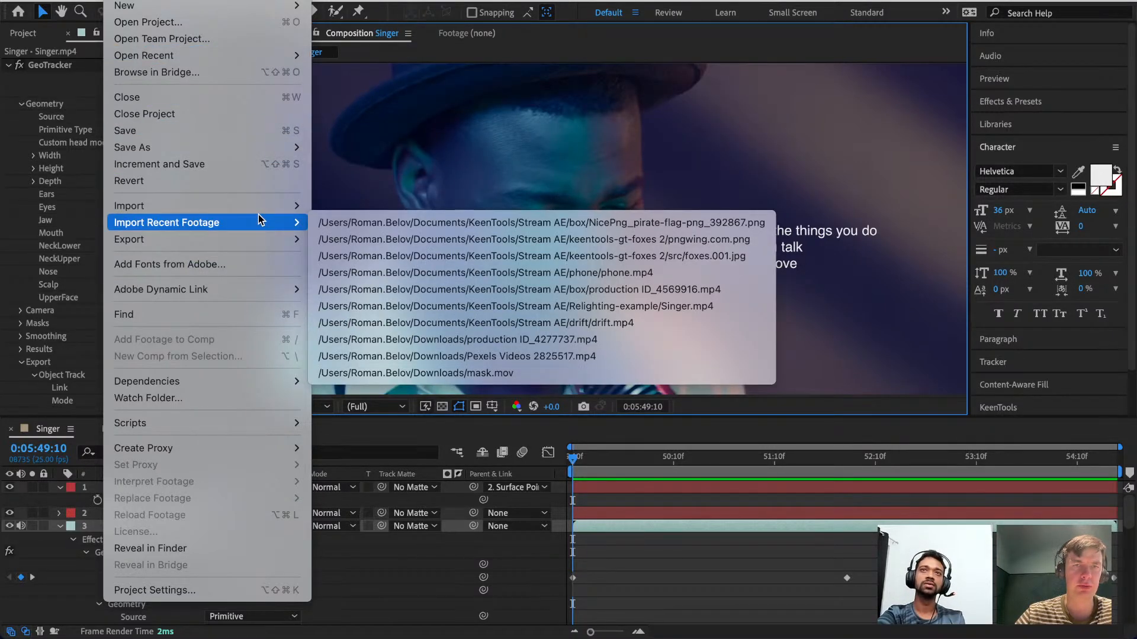
pyautogui.moveTo(279, 56)
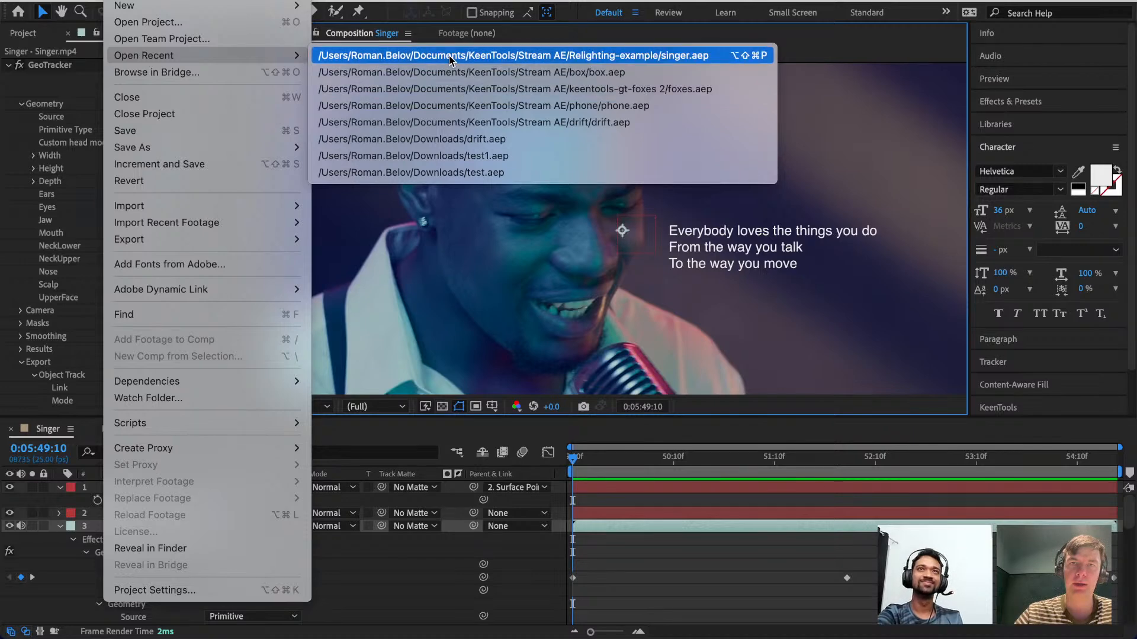
pyautogui.click(453, 106)
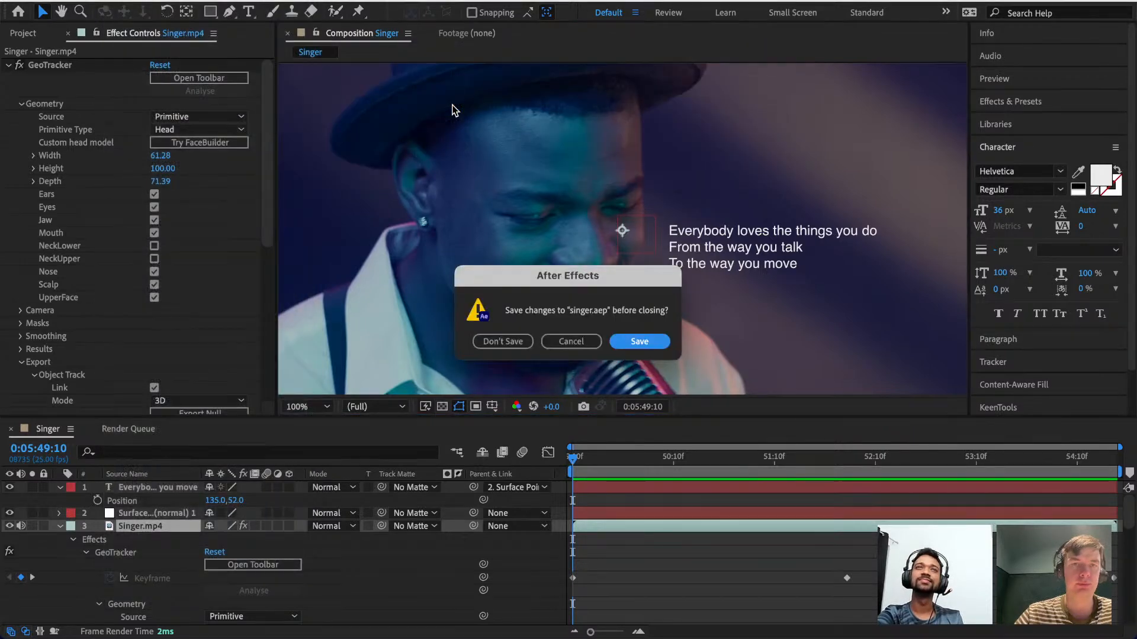
pyautogui.click(655, 346)
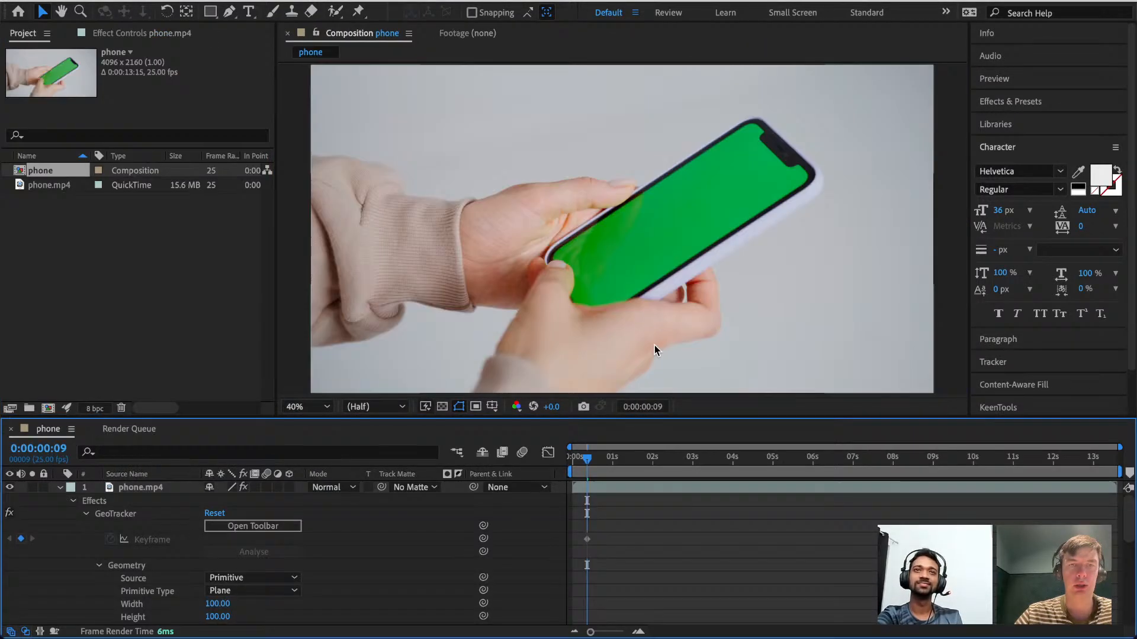
pyautogui.moveTo(623, 459); pyautogui.dragTo(567, 465)
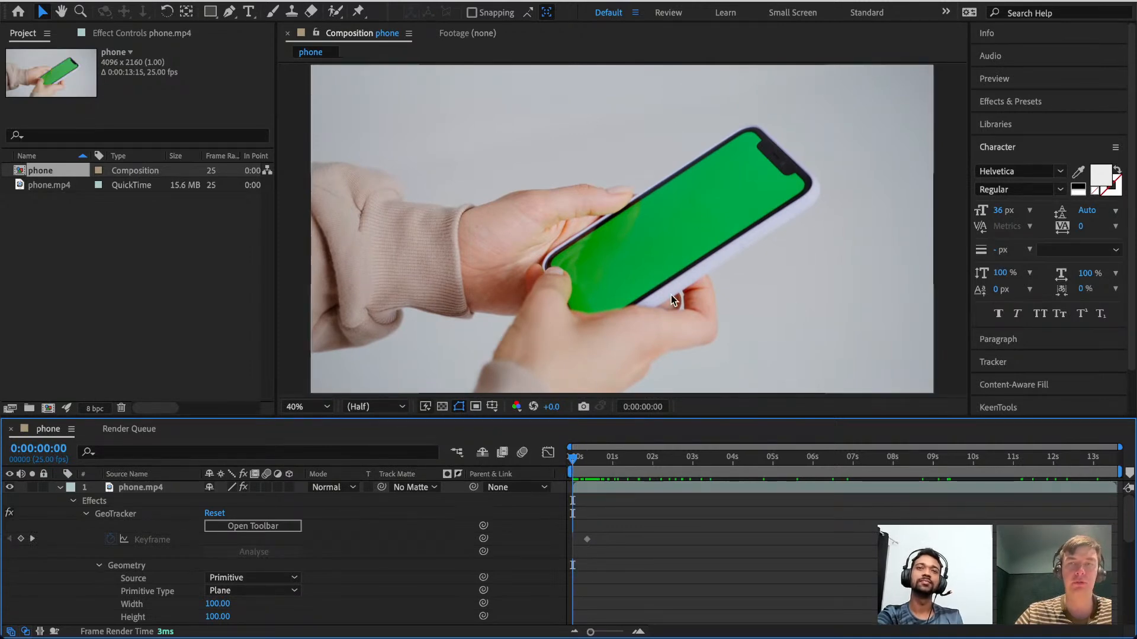
# Switch to Chrome and look up the iPhone XR dimensions in a new tab.
pyautogui.press('super+Tab')
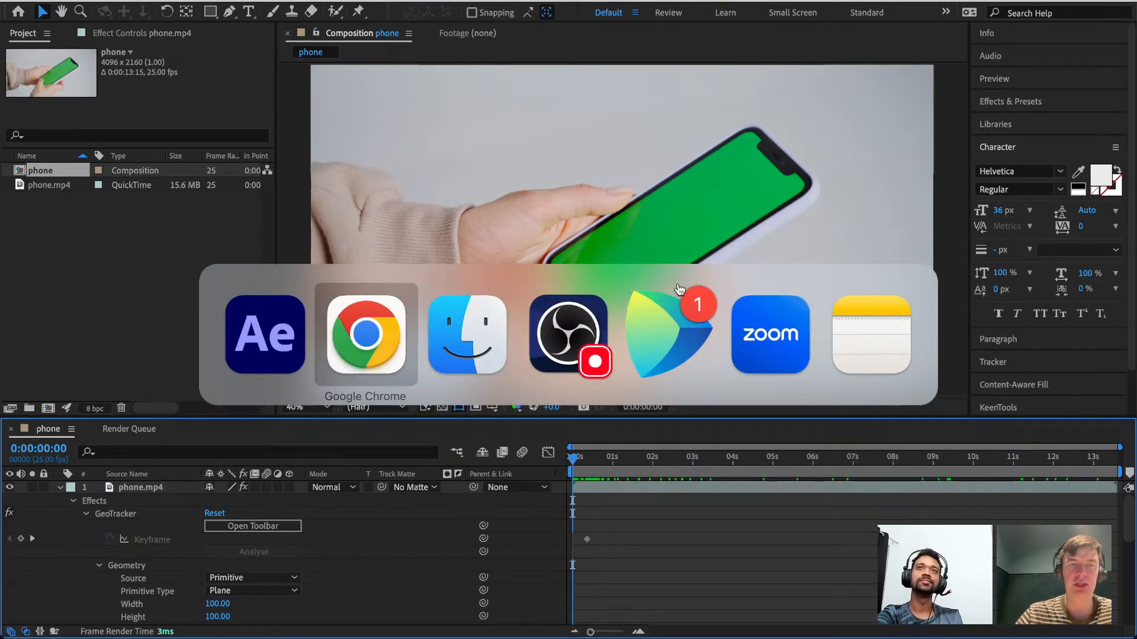
pyautogui.press('super+t')
pyautogui.write('iphone')
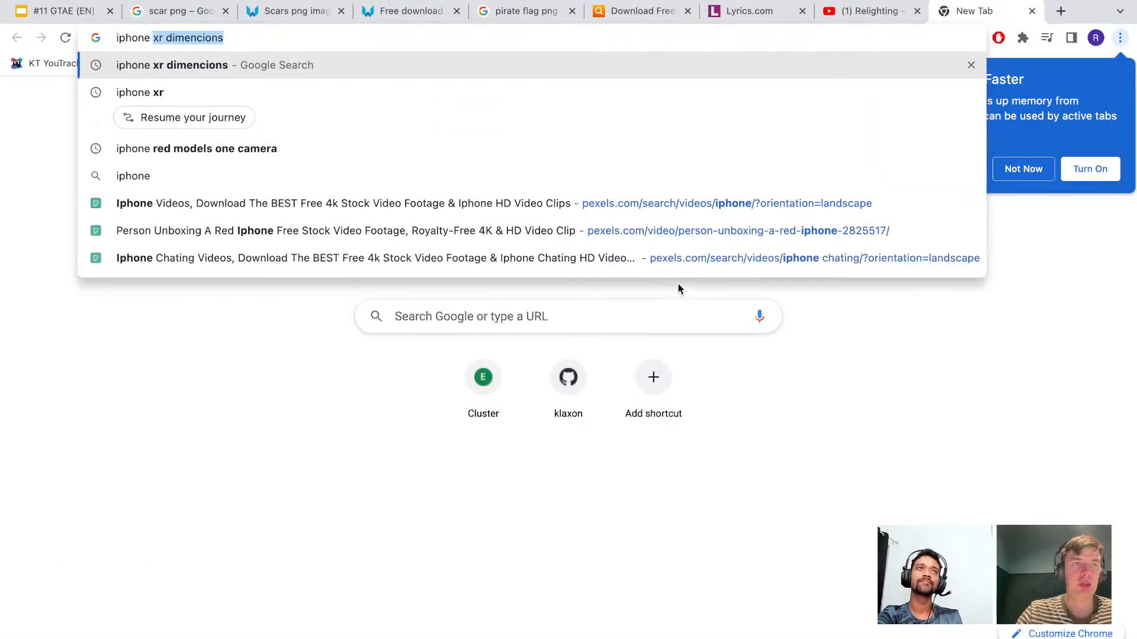
pyautogui.press('Return')
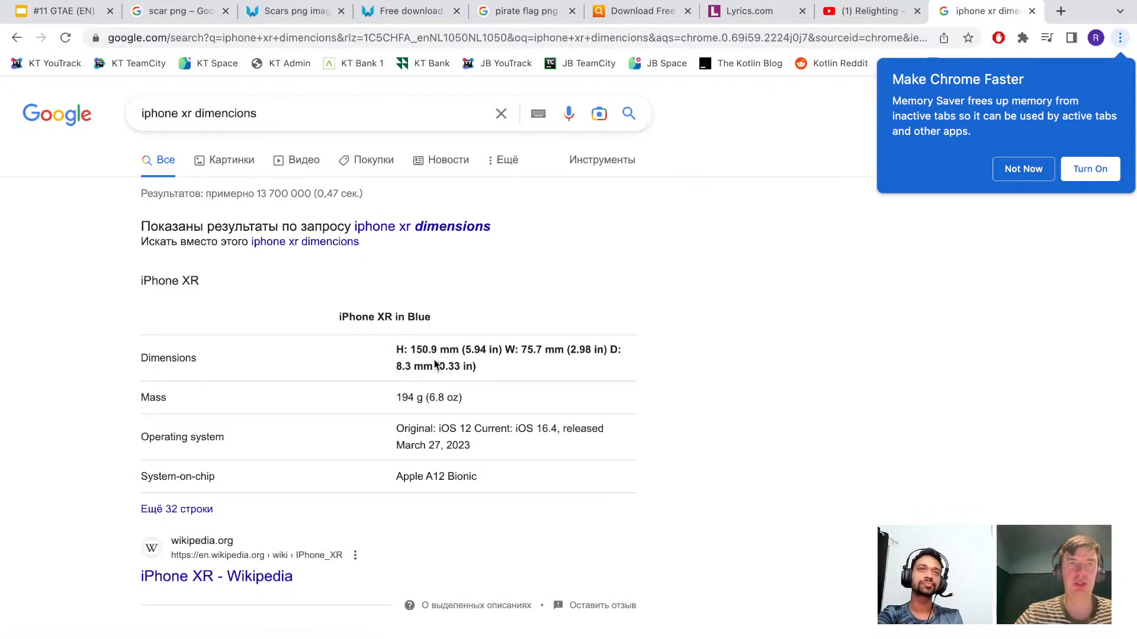
# Switch back to After Effects and bring up the GeoTracker effect controls for the phone.mp4 layer.
pyautogui.press('super+Tab')
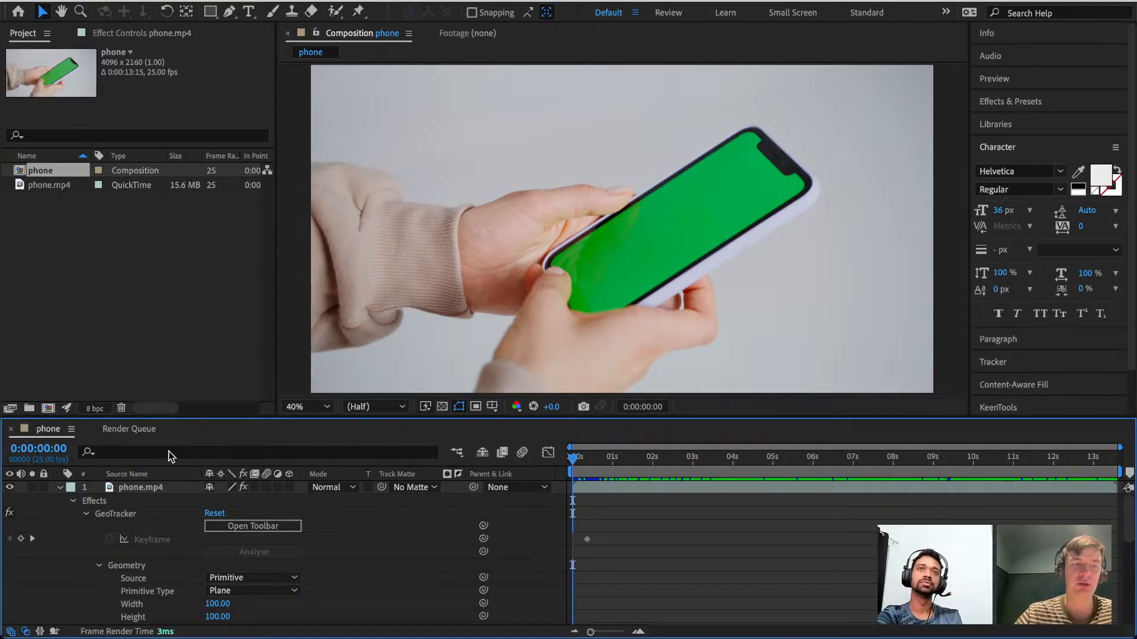
pyautogui.click(116, 514)
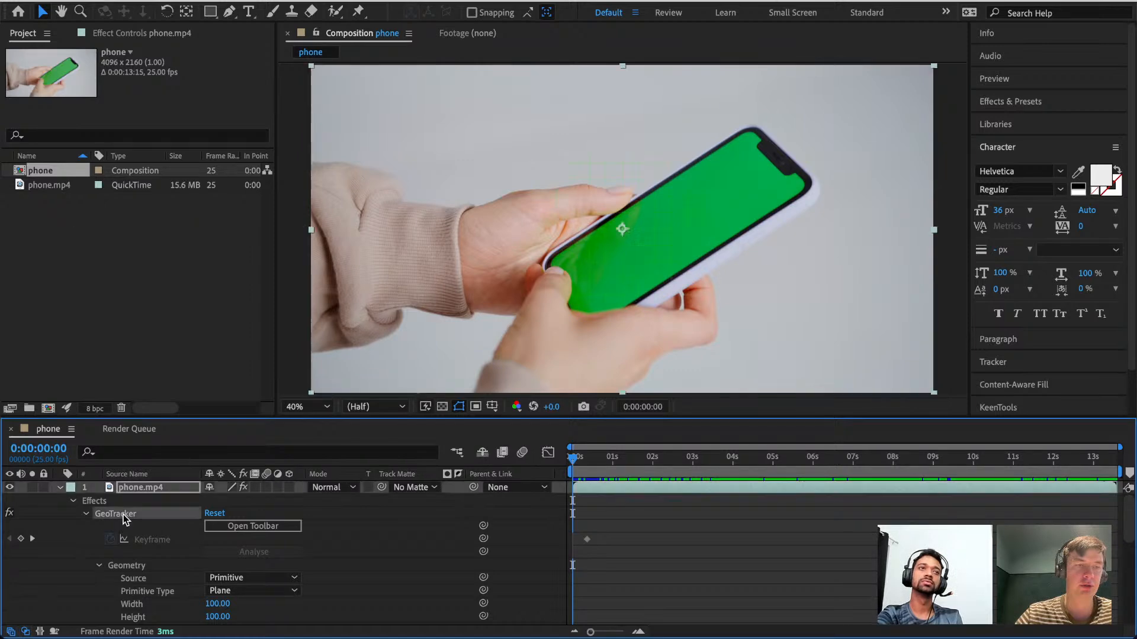
pyautogui.click(145, 36)
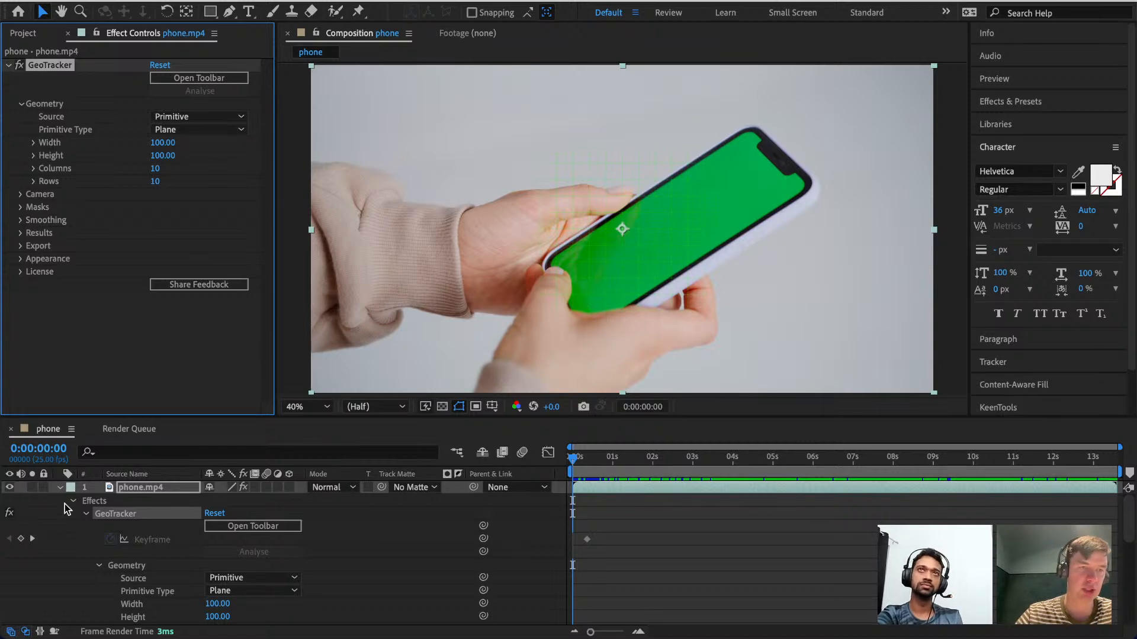
pyautogui.scroll(-5, 132, 515)
pyautogui.scroll(-5, 130, 513)
pyautogui.scroll(4, 130, 512)
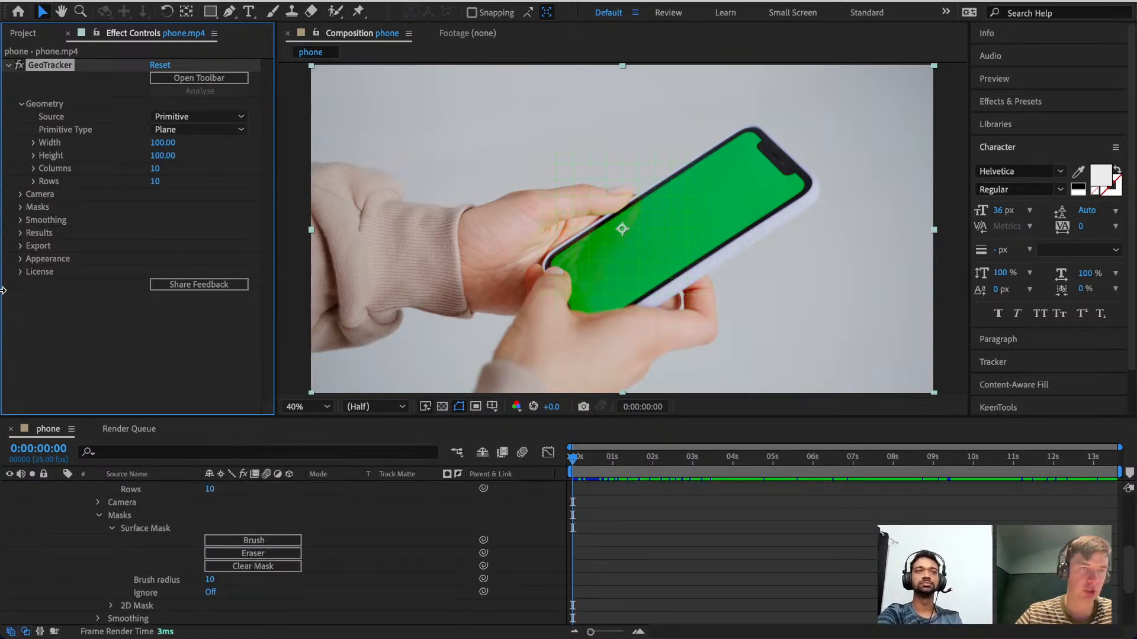
# Set GeoTracker's wireframe color to black (000000) and its wireframe opacity to 1.00.
pyautogui.click(22, 258)
pyautogui.scroll(-1, 24, 263)
pyautogui.click(157, 278)
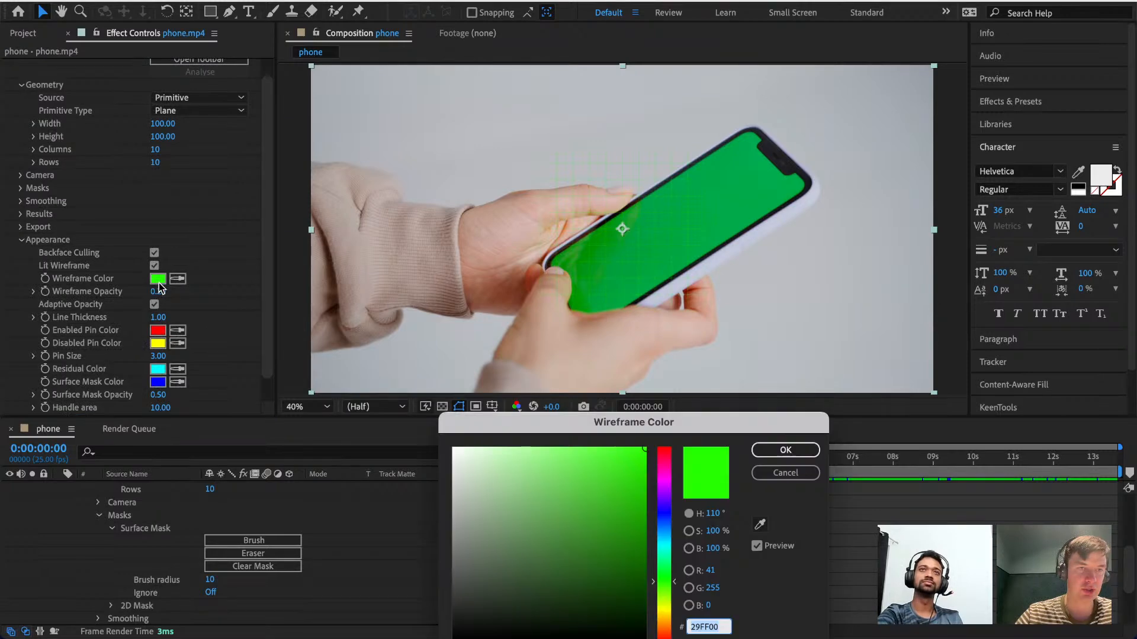
pyautogui.moveTo(542, 468); pyautogui.dragTo(453, 637)
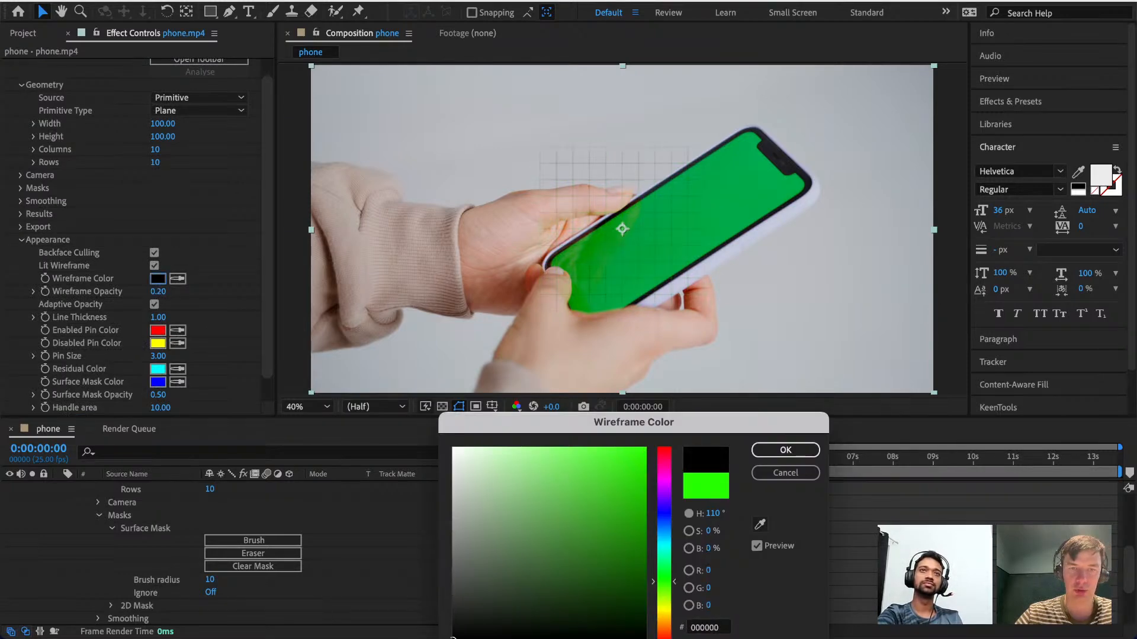
pyautogui.click(785, 450)
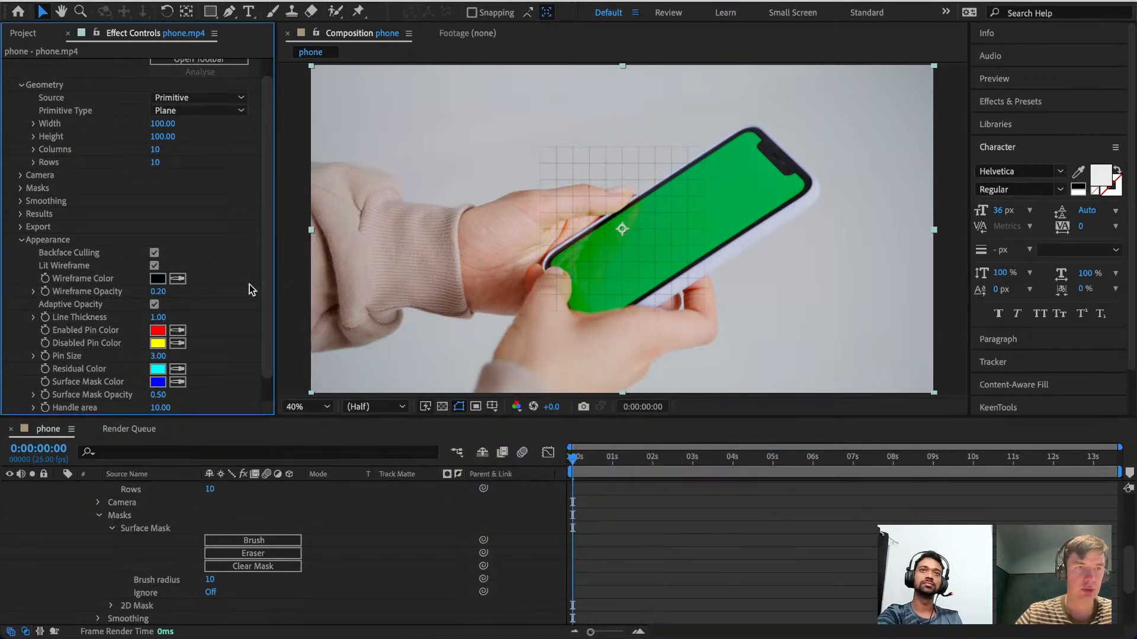
pyautogui.moveTo(161, 295); pyautogui.dragTo(235, 297)
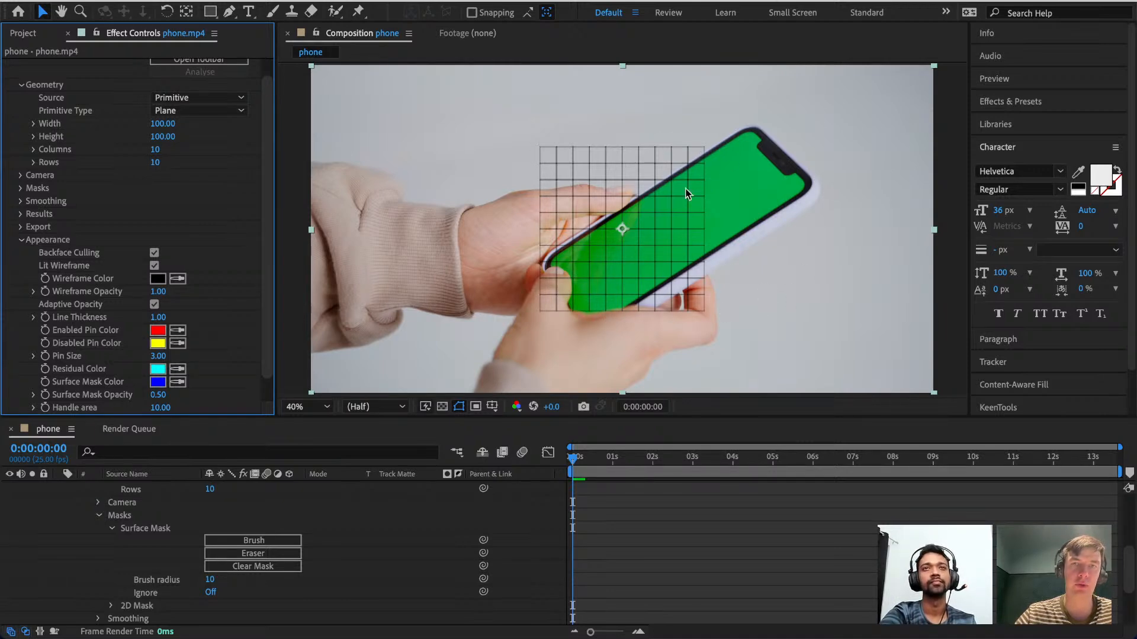
# Pin three corners of the plane wireframe onto matching corners of the green-screen phone's display.
pyautogui.moveTo(713, 152); pyautogui.dragTo(804, 186)
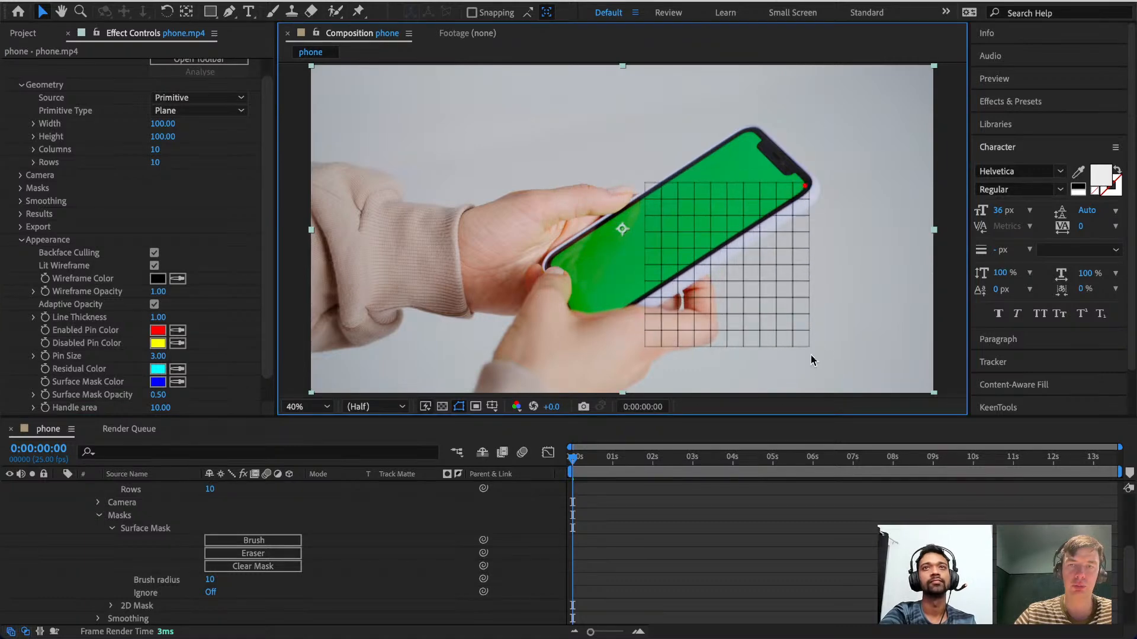
pyautogui.moveTo(805, 343); pyautogui.dragTo(585, 323)
pyautogui.moveTo(428, 105); pyautogui.dragTo(545, 254)
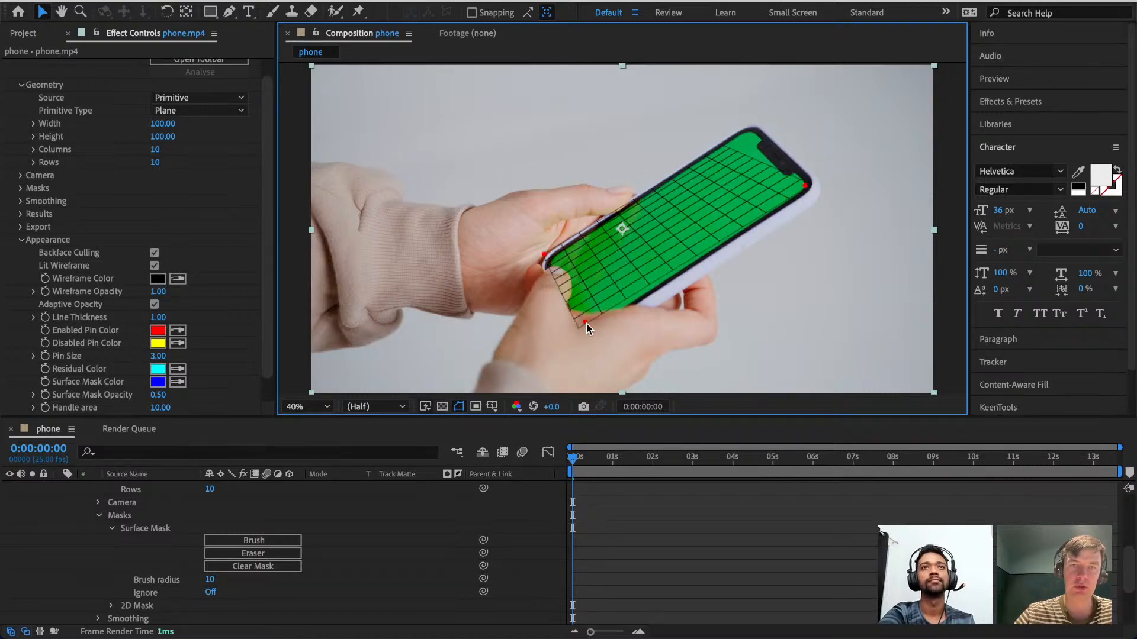
pyautogui.moveTo(585, 323); pyautogui.dragTo(587, 326)
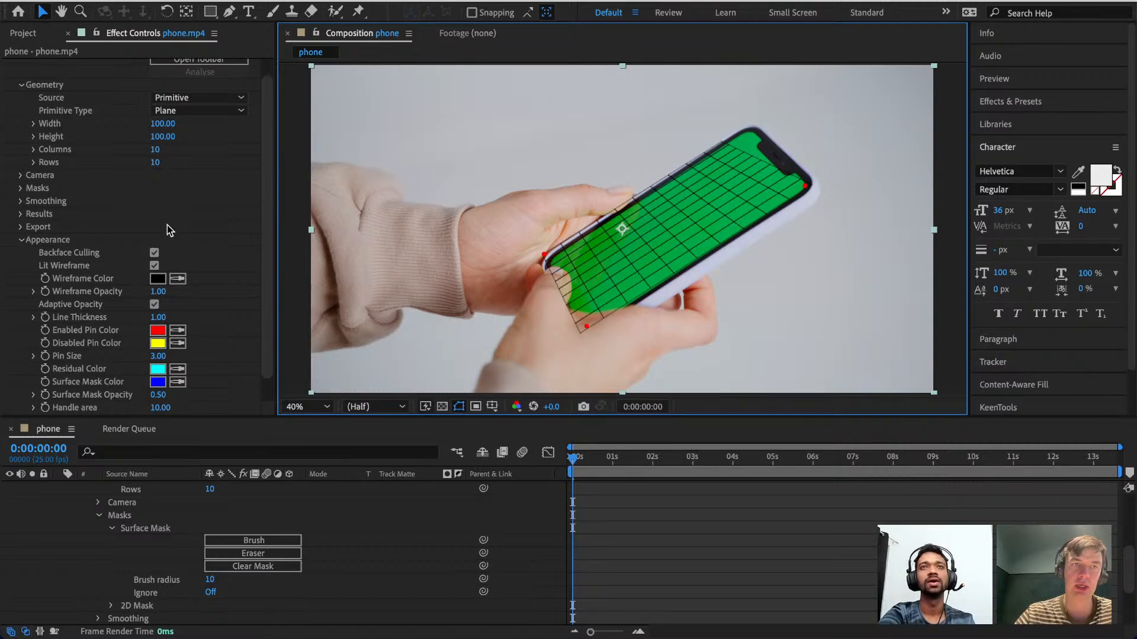
# Set GeoTracker's camera source to Custom and enable Estimate Focal Length.
pyautogui.scroll(1, 167, 225)
pyautogui.click(22, 259)
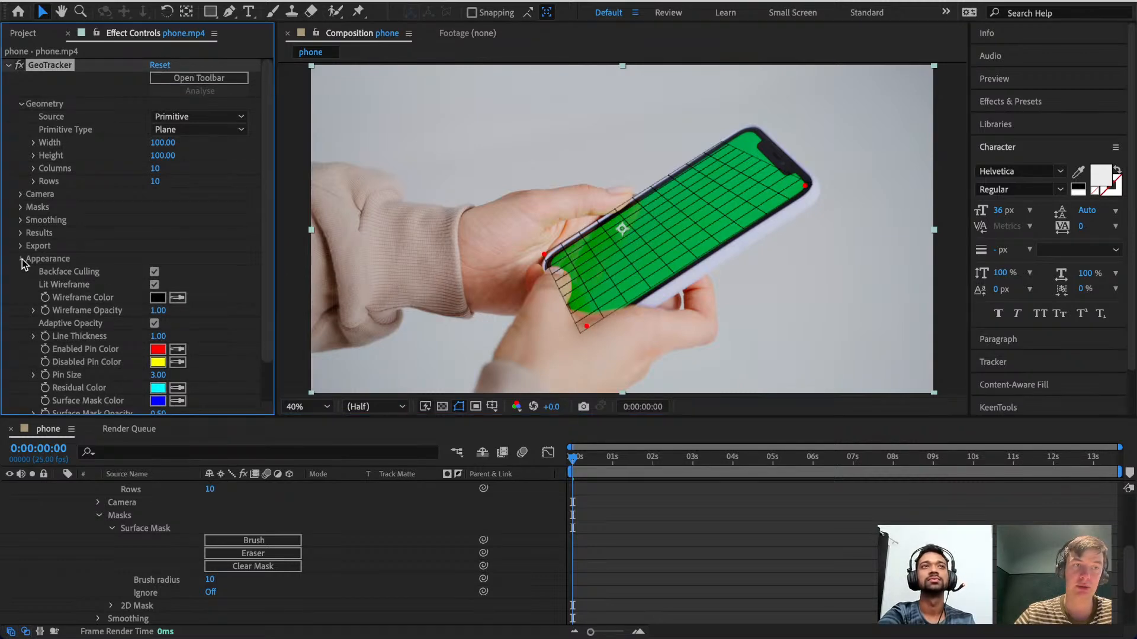
pyautogui.click(22, 222)
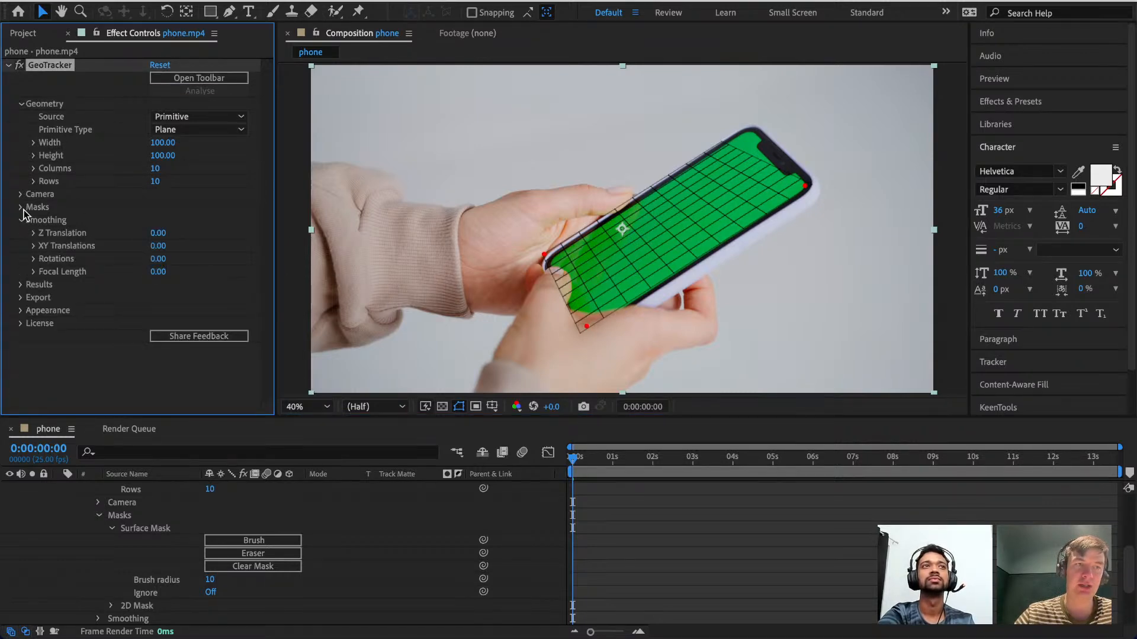
pyautogui.click(20, 194)
pyautogui.click(170, 209)
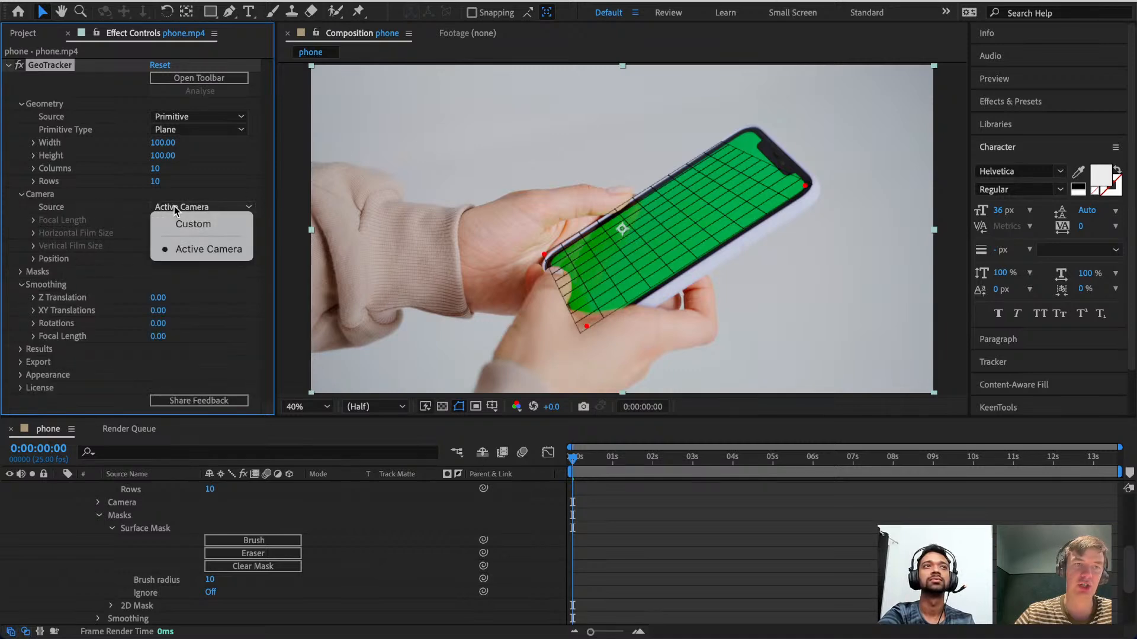
pyautogui.click(202, 229)
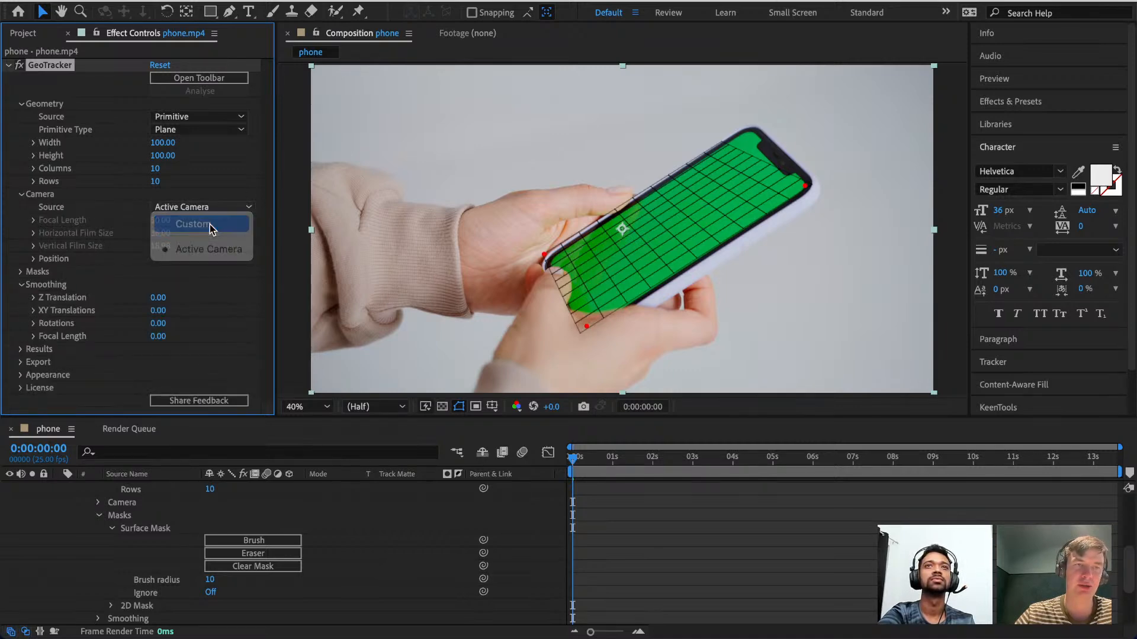
pyautogui.click(153, 234)
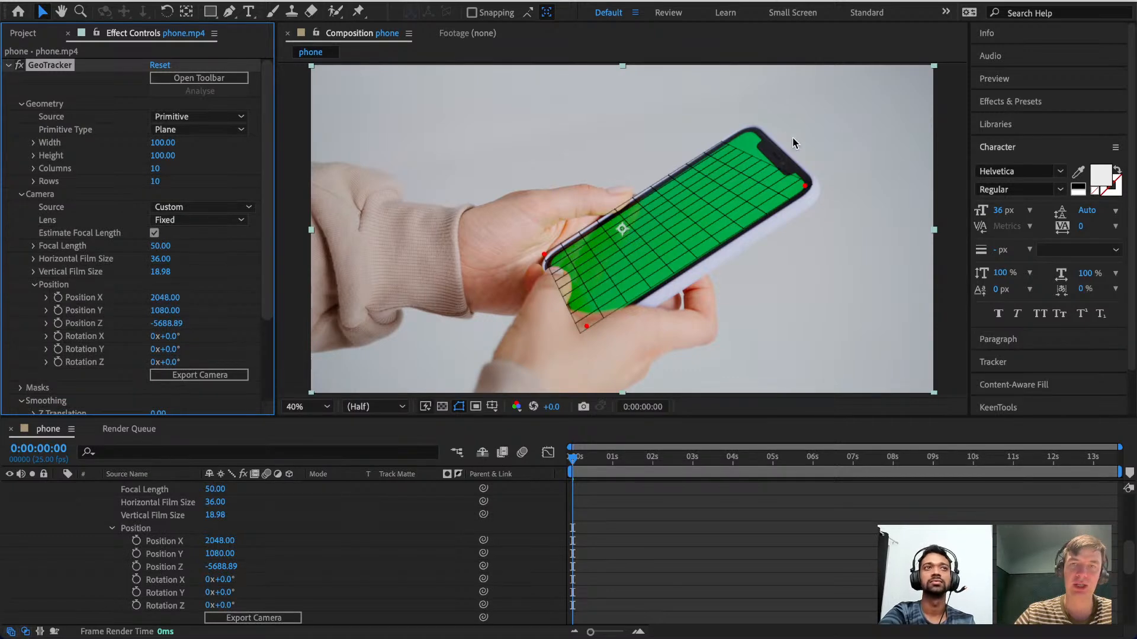
# Pin the plane's remaining corner to the phone's upper corner and adjust the pins at the hand-held end.
pyautogui.click(722, 143)
pyautogui.moveTo(723, 144); pyautogui.dragTo(751, 132)
pyautogui.moveTo(552, 255); pyautogui.dragTo(545, 256)
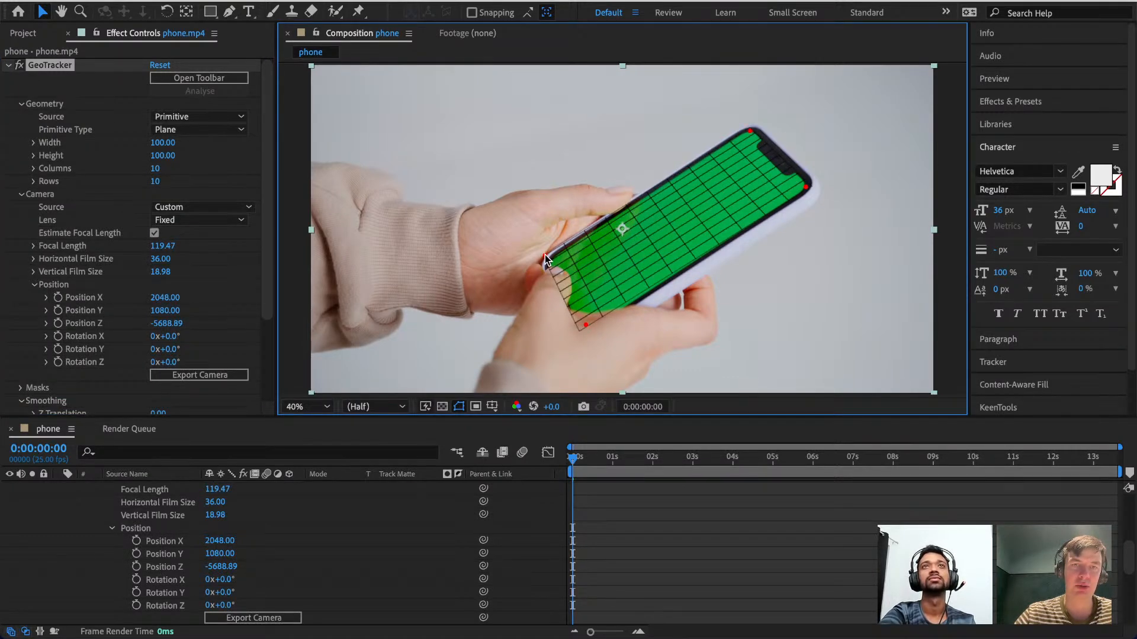
pyautogui.moveTo(585, 325); pyautogui.dragTo(587, 336)
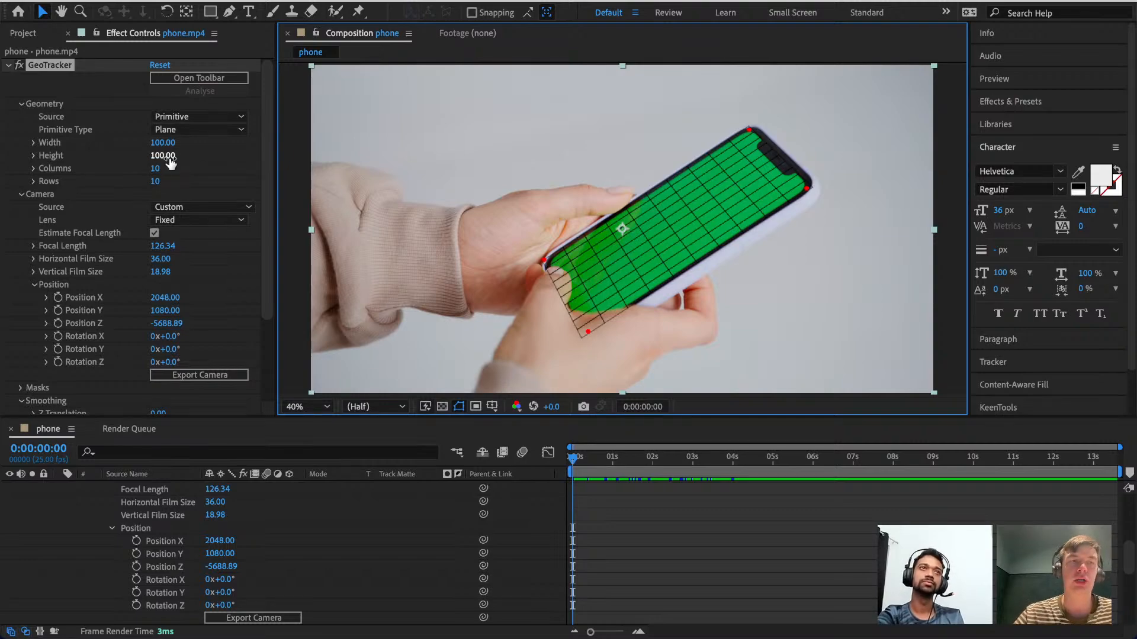
# Check the iPhone XR dimensions in Chrome, return to After Effects, and set the plane's width to 150 and height to 75.
pyautogui.press('super+Tab')
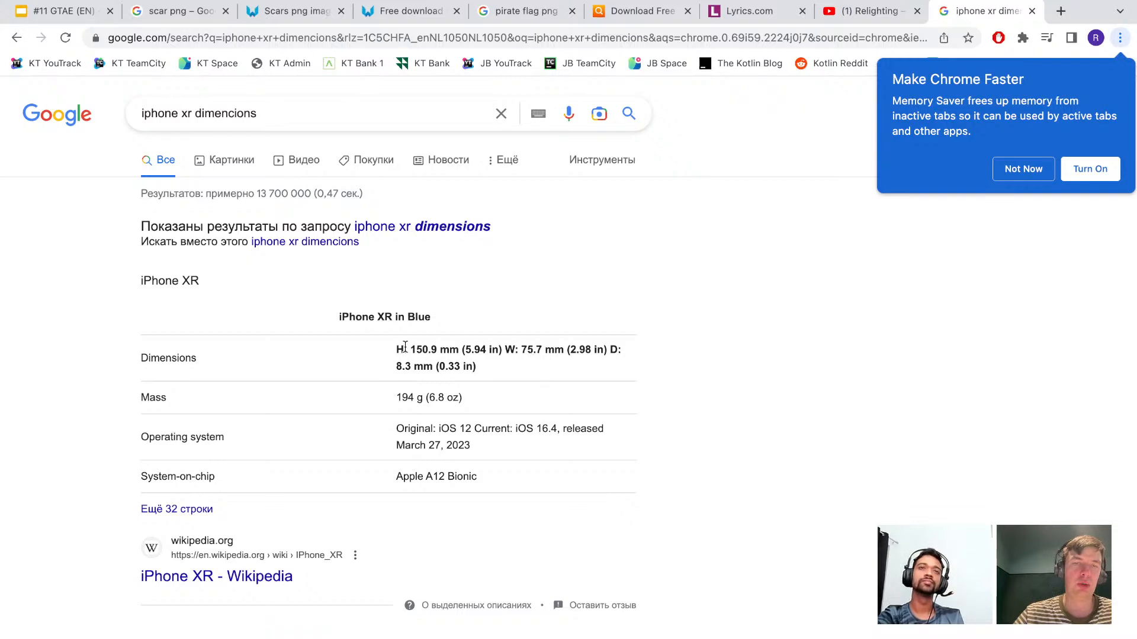
pyautogui.press('super+Tab')
pyautogui.click(162, 143)
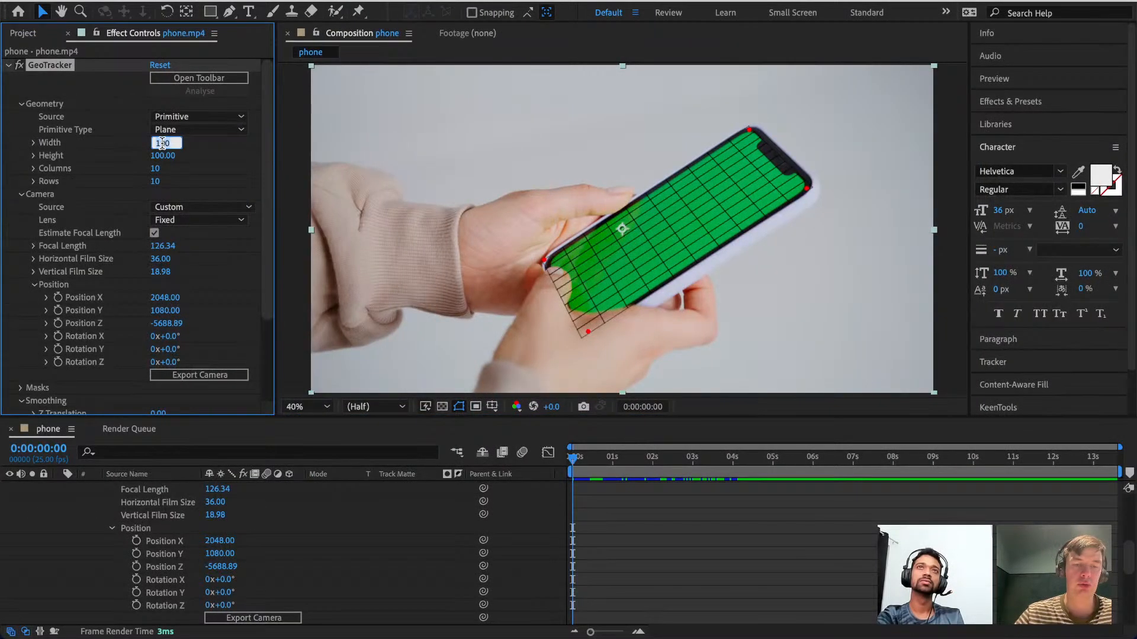
pyautogui.write('150')
pyautogui.press('Tab')
pyautogui.write('75')
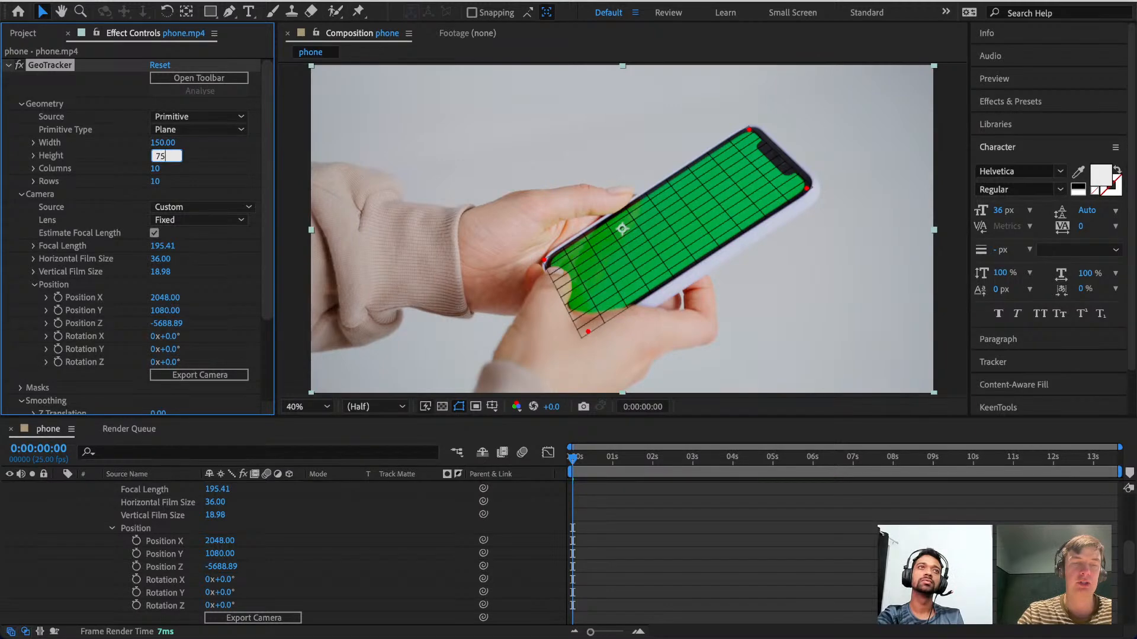
pyautogui.press('Return')
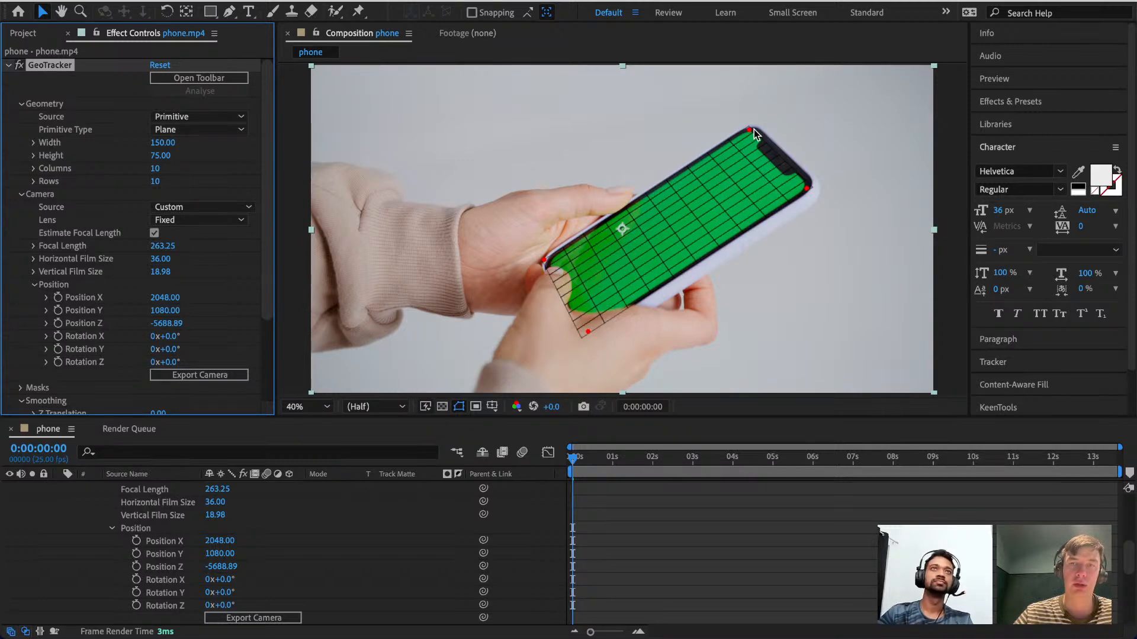
# Nudge the two pins at the notch end of the phone closer to the display's corners.
pyautogui.moveTo(752, 130); pyautogui.dragTo(752, 129)
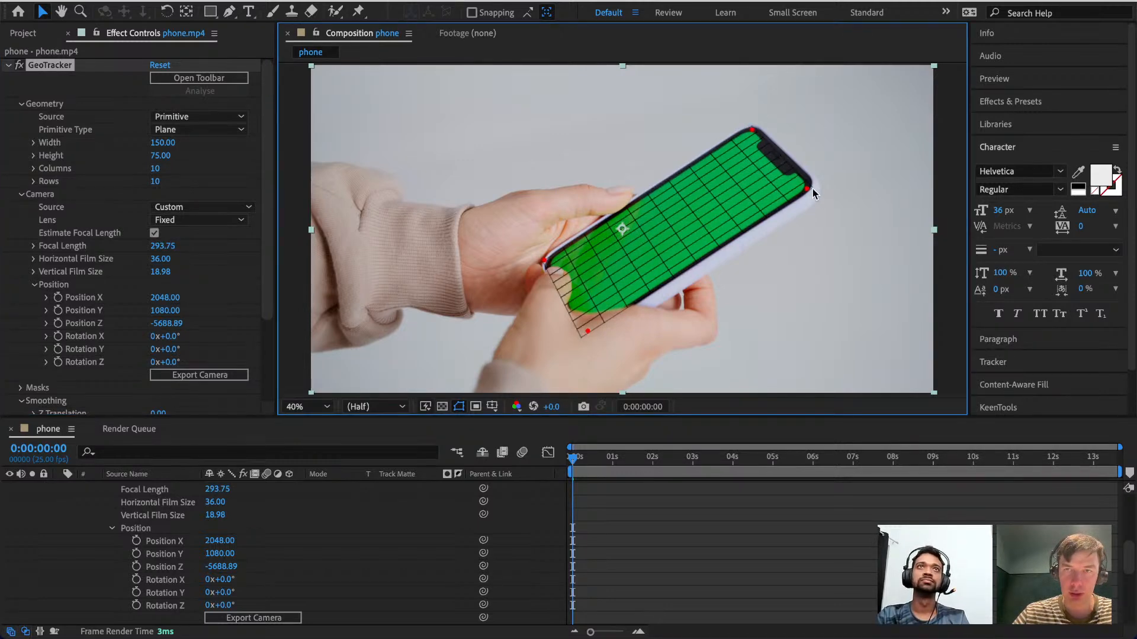
pyautogui.moveTo(812, 189); pyautogui.dragTo(811, 185)
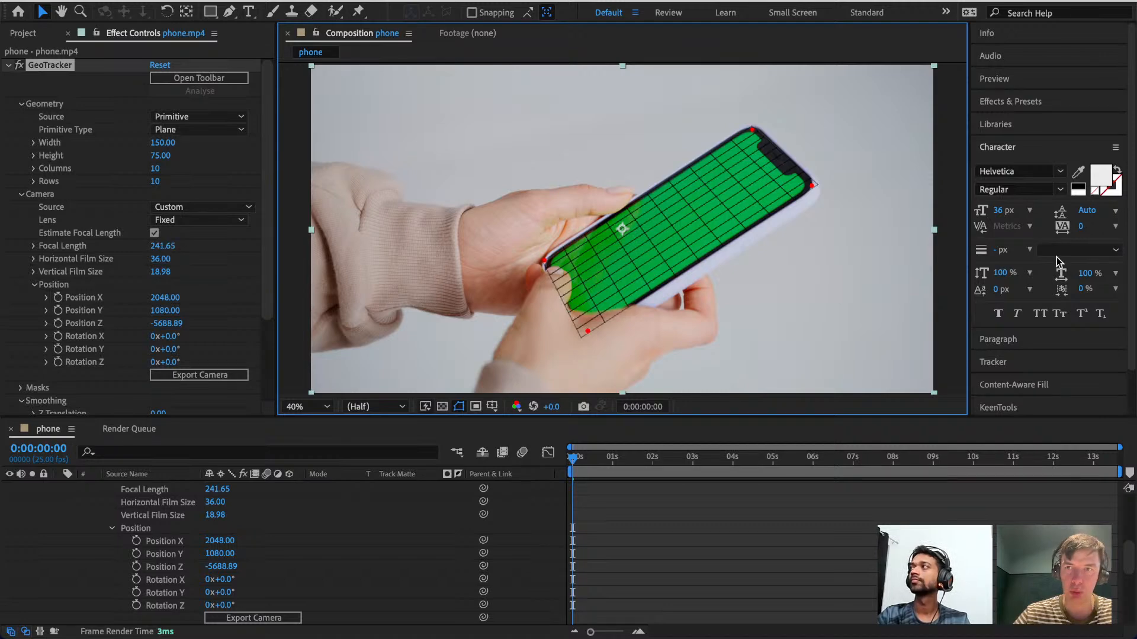
pyautogui.press('space')
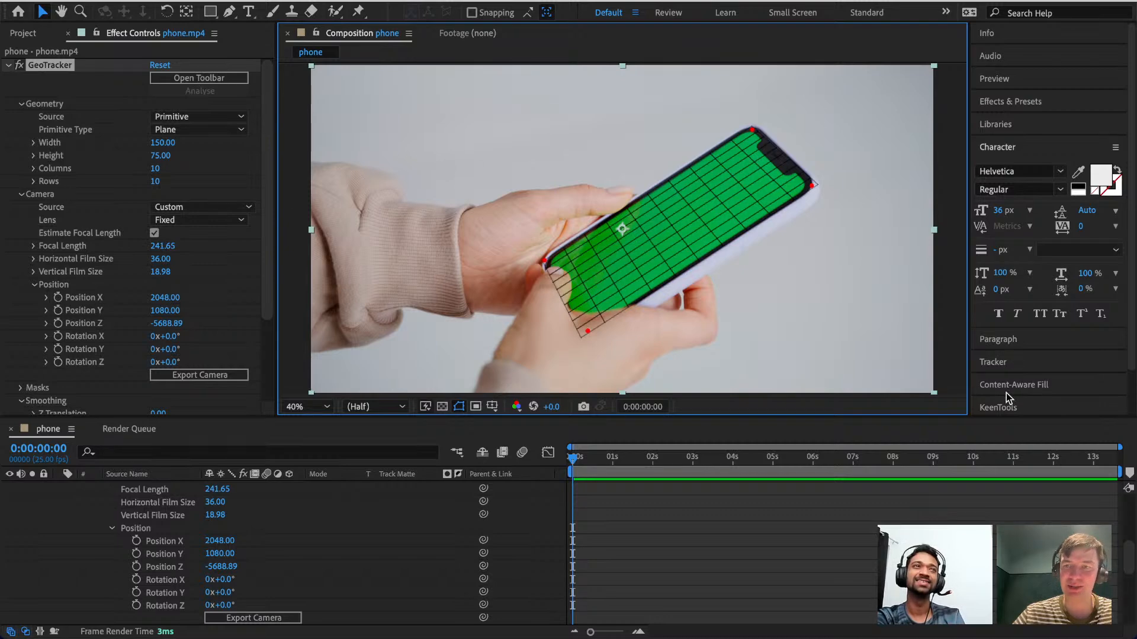
# Show the KeenTools tracking controls and center the plane geometry in the frame.
pyautogui.click(1001, 407)
pyautogui.click(1032, 360)
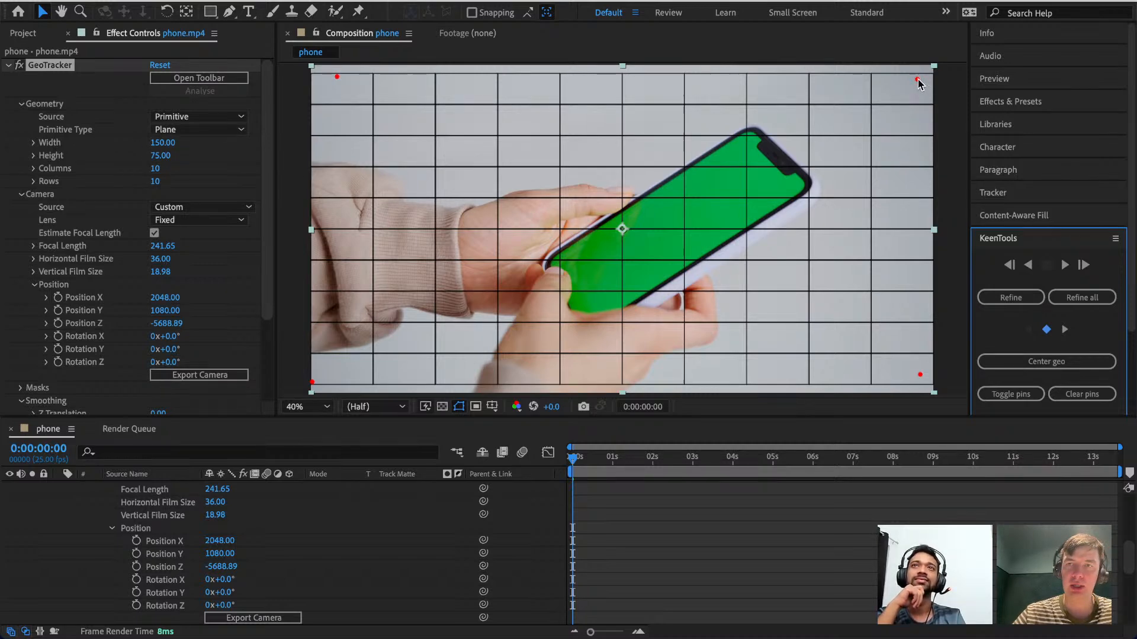
# Try to move the centered plane's corner pins to the phone's notch end with all pins enabled, and undo the moves.
pyautogui.moveTo(916, 79); pyautogui.dragTo(750, 130)
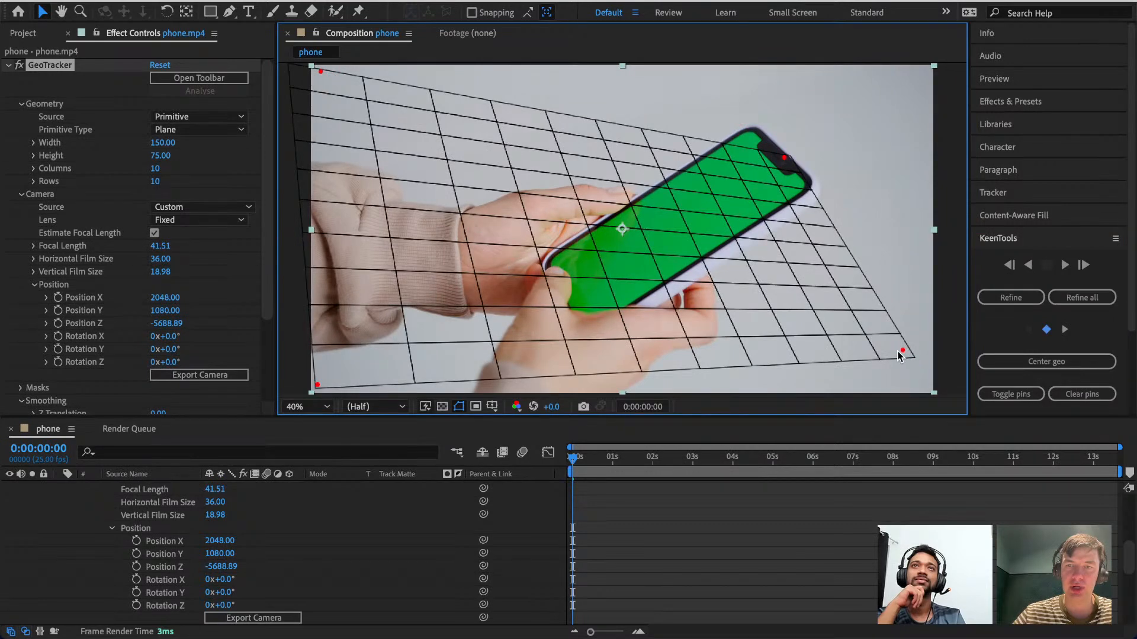
pyautogui.hotkey('ctrl', 'z')
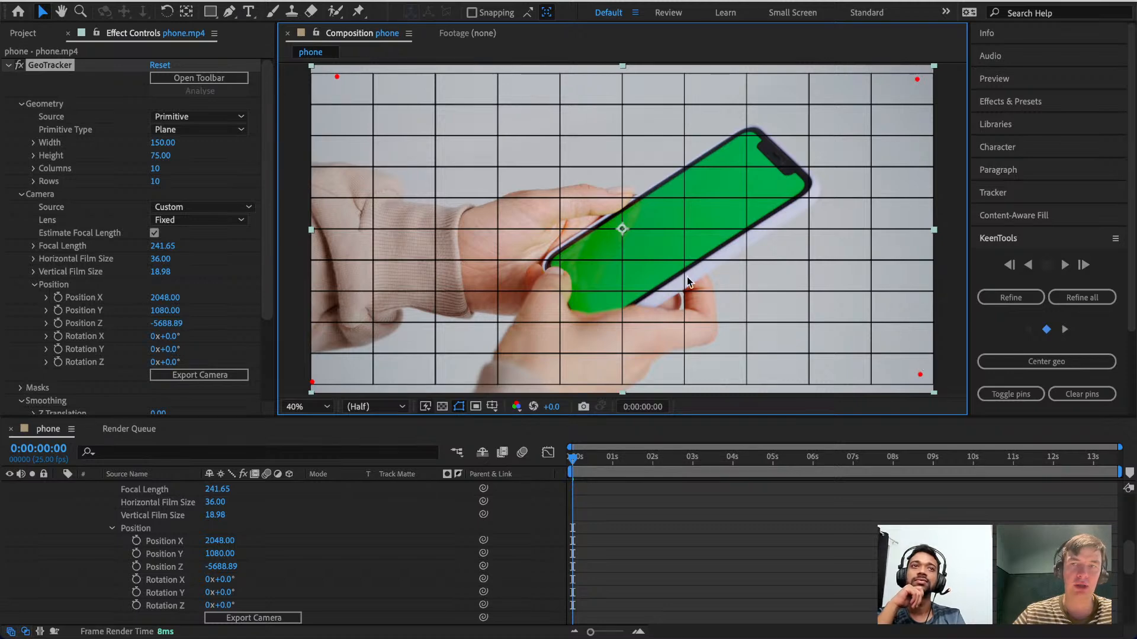
pyautogui.moveTo(917, 78); pyautogui.dragTo(795, 150)
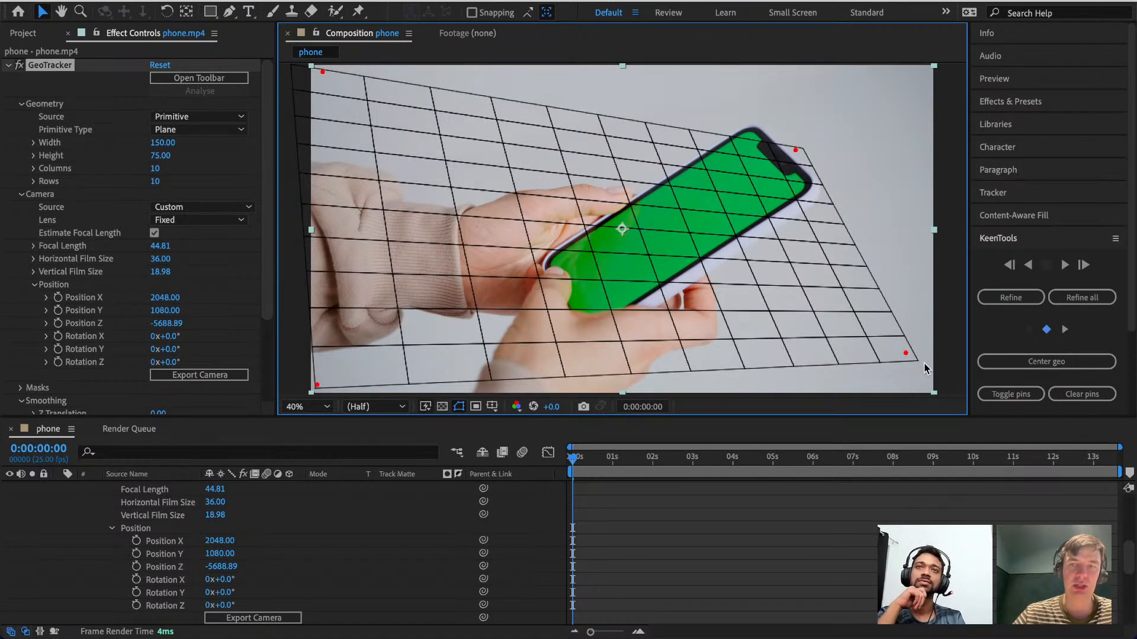
pyautogui.moveTo(904, 355); pyautogui.dragTo(810, 189)
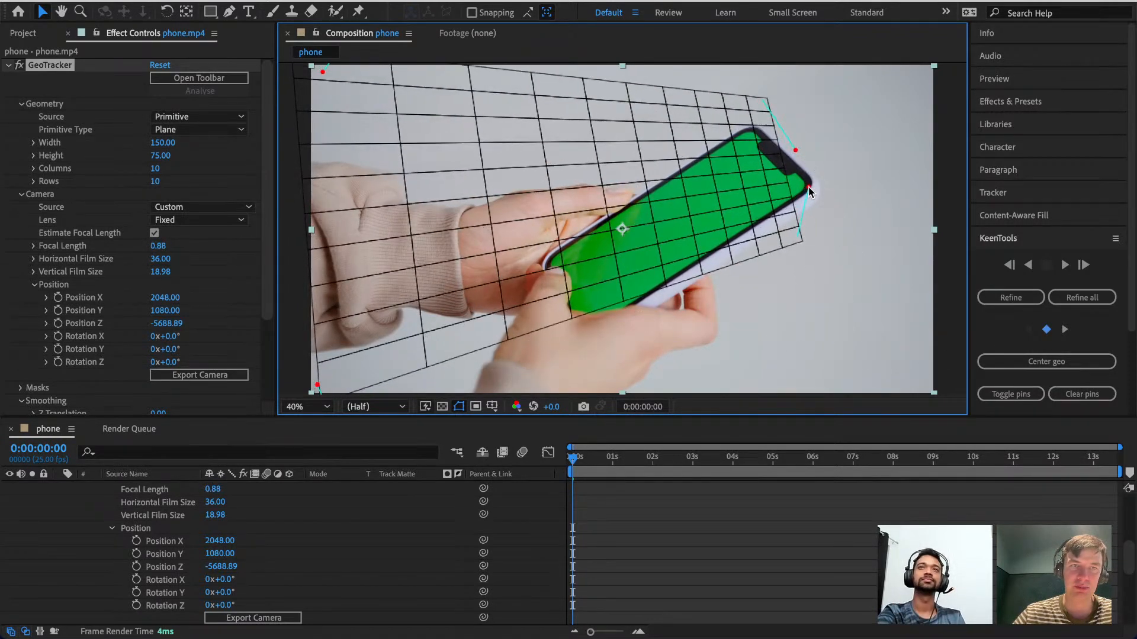
pyautogui.press('super+z')
pyautogui.press('super+z')
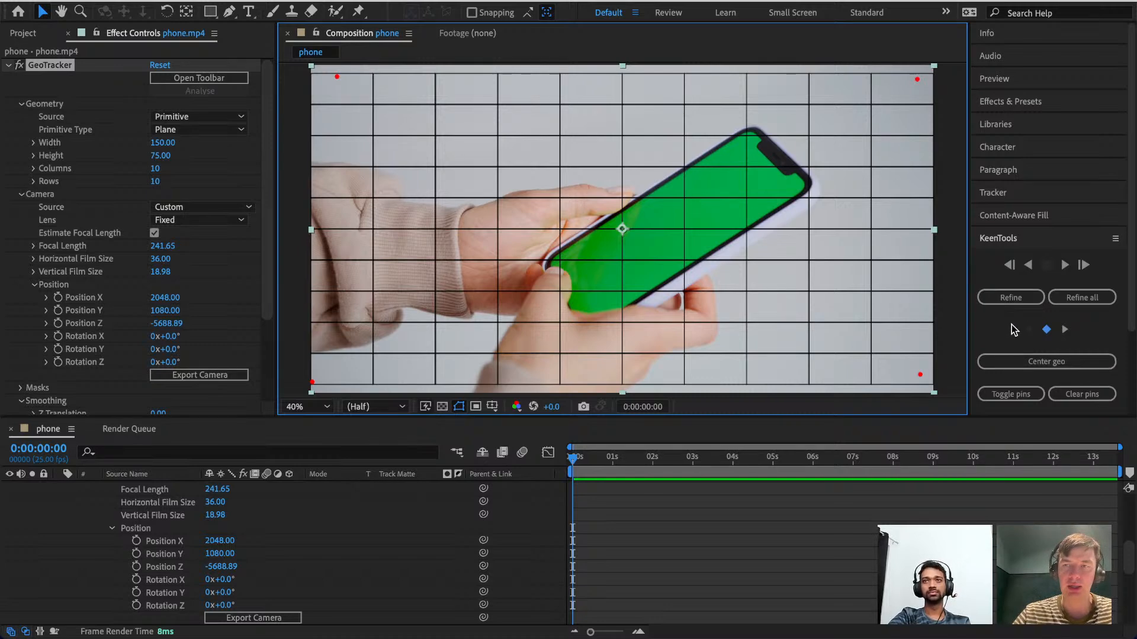
# Disable all pins, and place the four corner pins one by one on the corners of the phone's display.
pyautogui.click(1008, 394)
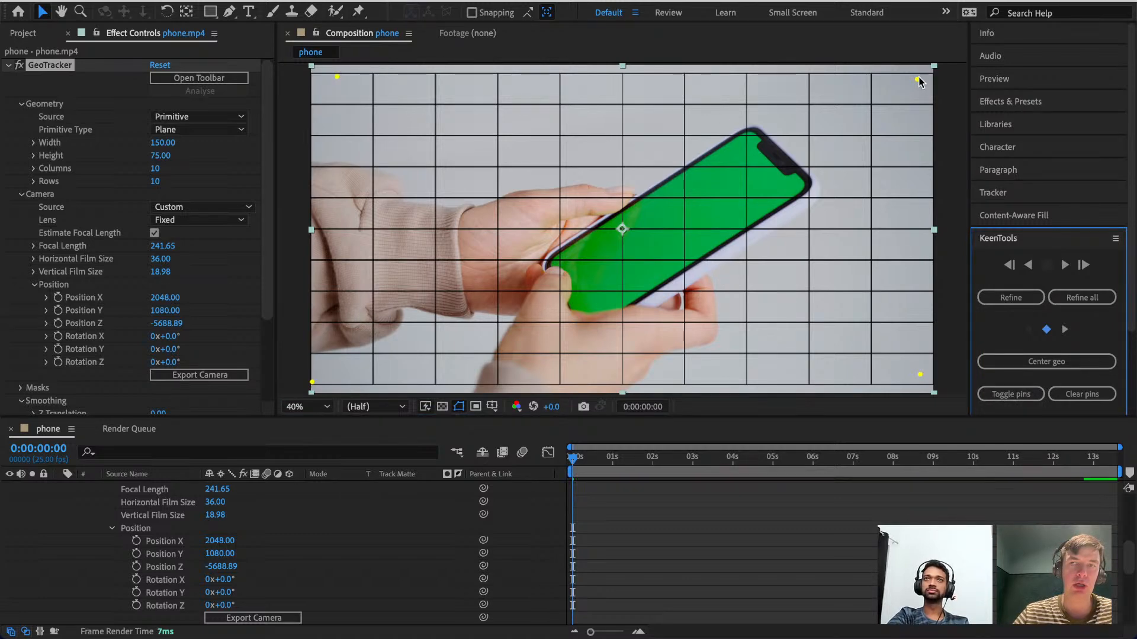
pyautogui.moveTo(916, 80); pyautogui.dragTo(753, 129)
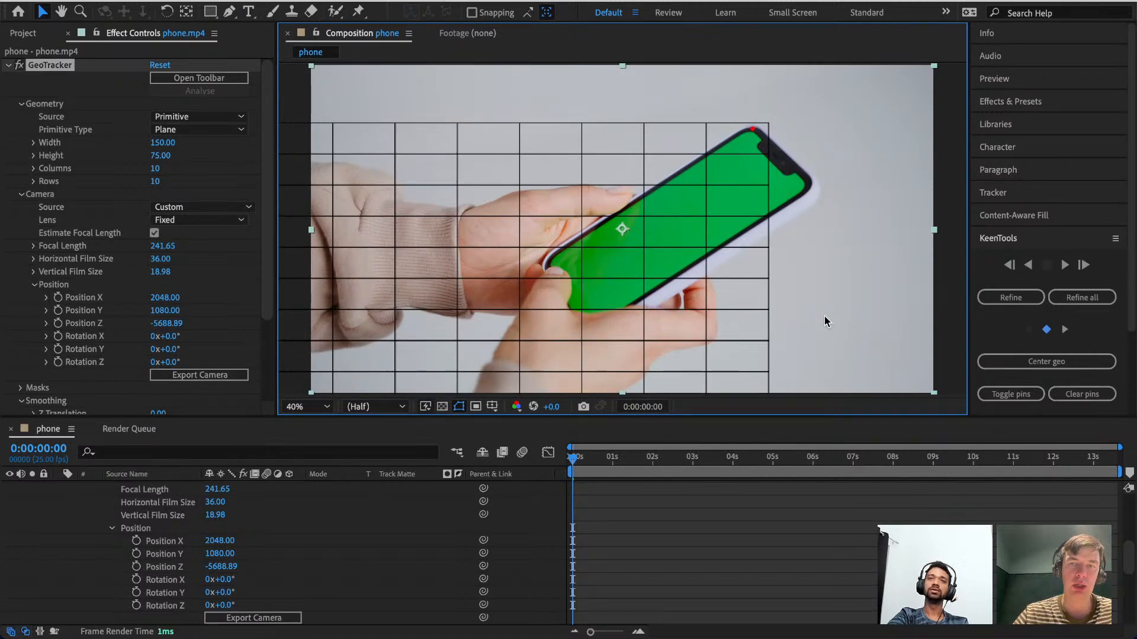
pyautogui.press('space')
pyautogui.moveTo(845, 239); pyautogui.dragTo(865, 165)
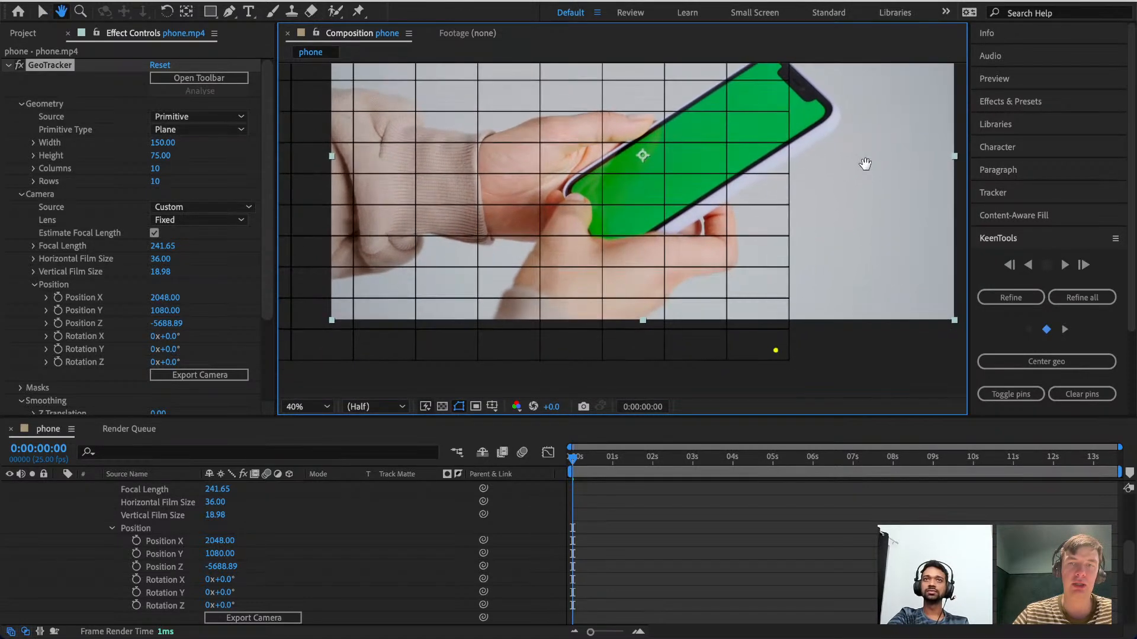
pyautogui.moveTo(777, 350); pyautogui.dragTo(824, 113)
pyautogui.moveTo(704, 219); pyautogui.dragTo(607, 254)
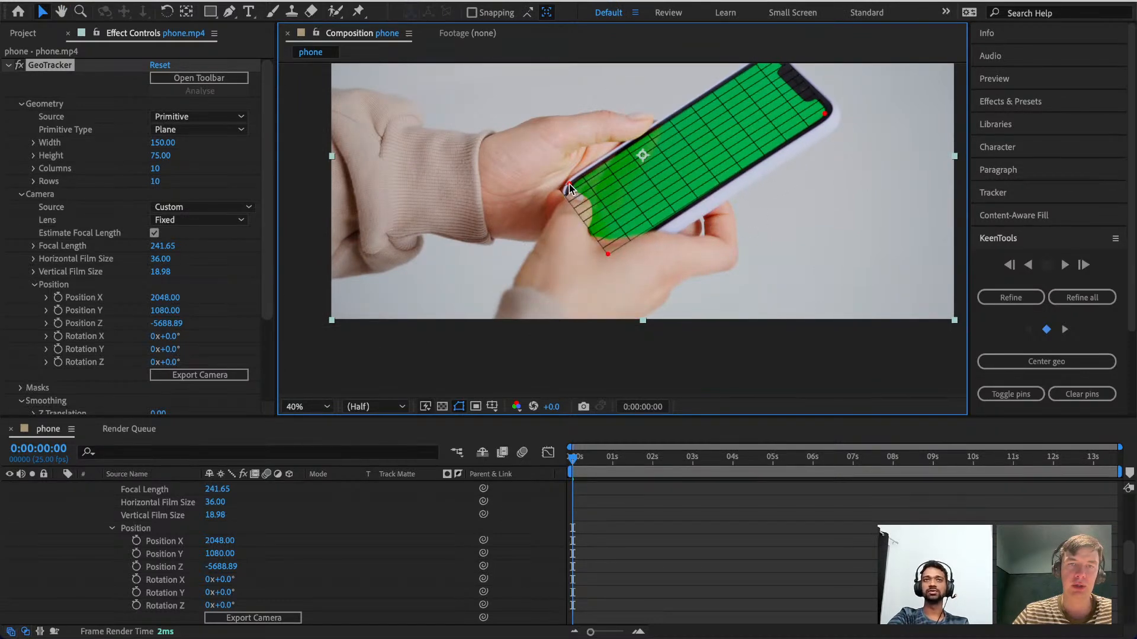
pyautogui.moveTo(569, 184); pyautogui.dragTo(572, 180)
# Fit the composition in the view and fine-tune the two pins at the phone's notch end.
pyautogui.hotkey('shift', '/')
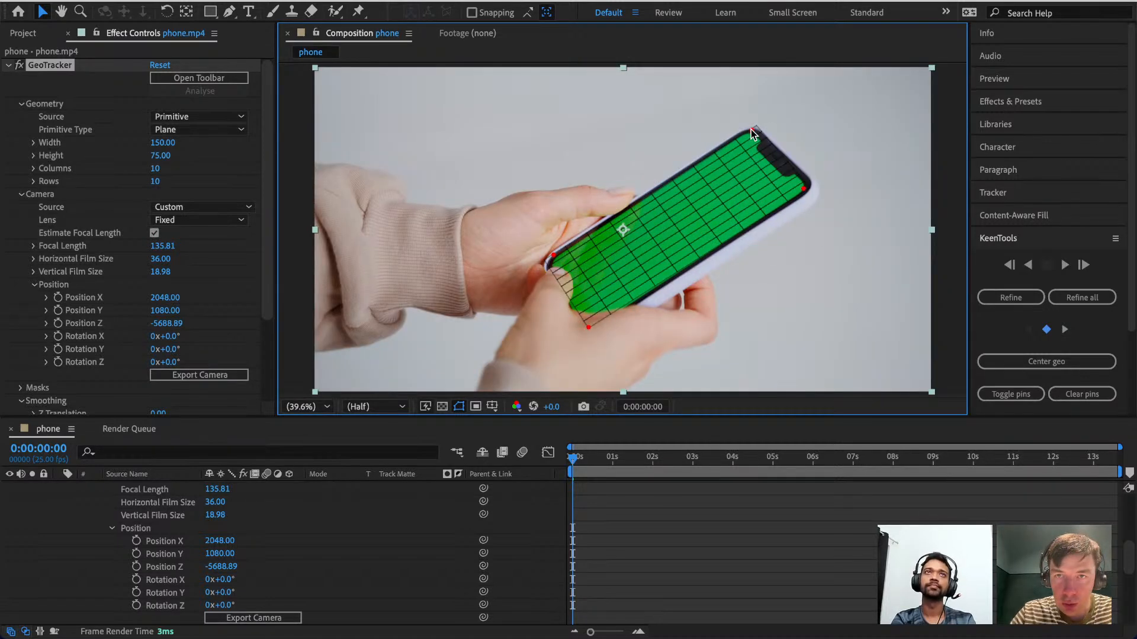
pyautogui.moveTo(752, 129); pyautogui.dragTo(749, 130)
pyautogui.moveTo(804, 189); pyautogui.dragTo(812, 189)
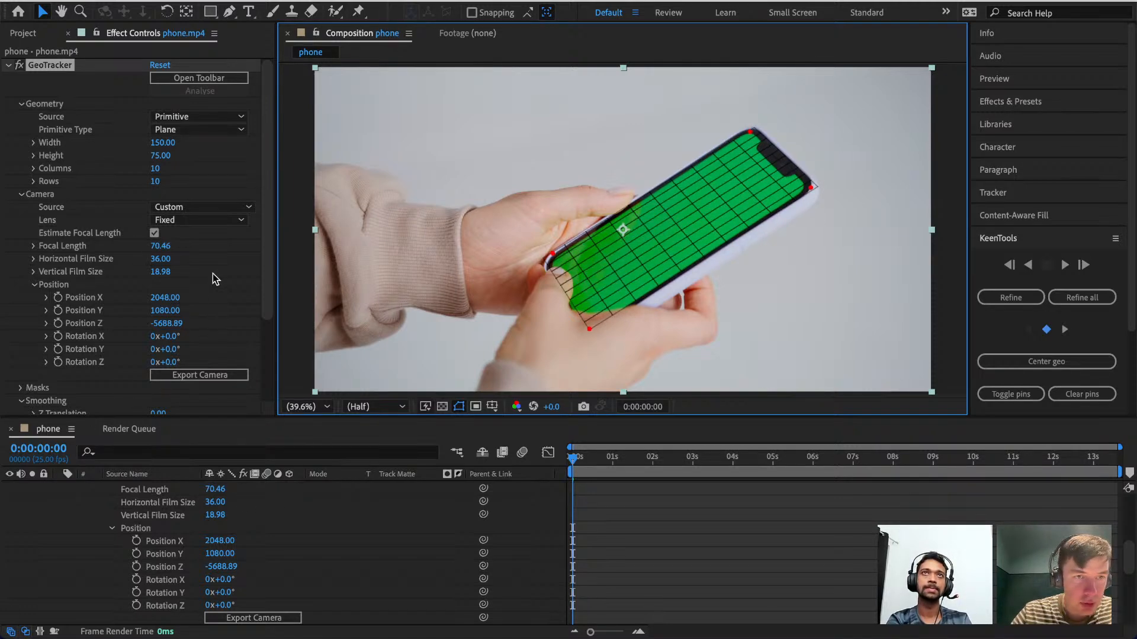
# Set the GeoTracker wireframe color to orange, FFBB00.
pyautogui.scroll(-3, 197, 350)
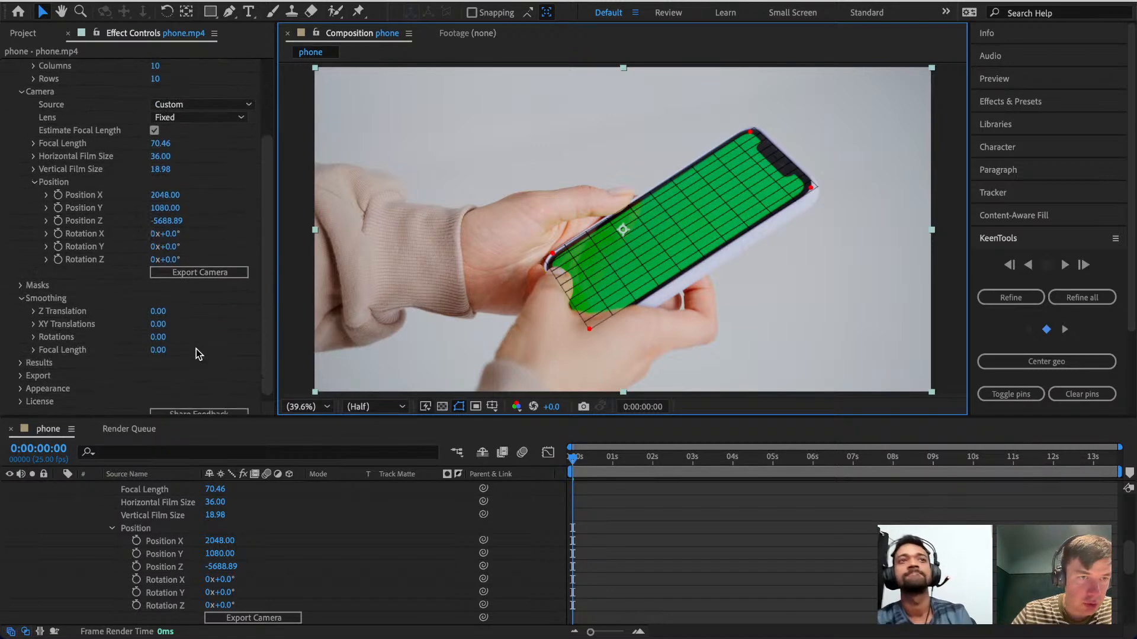
pyautogui.scroll(-1, 196, 349)
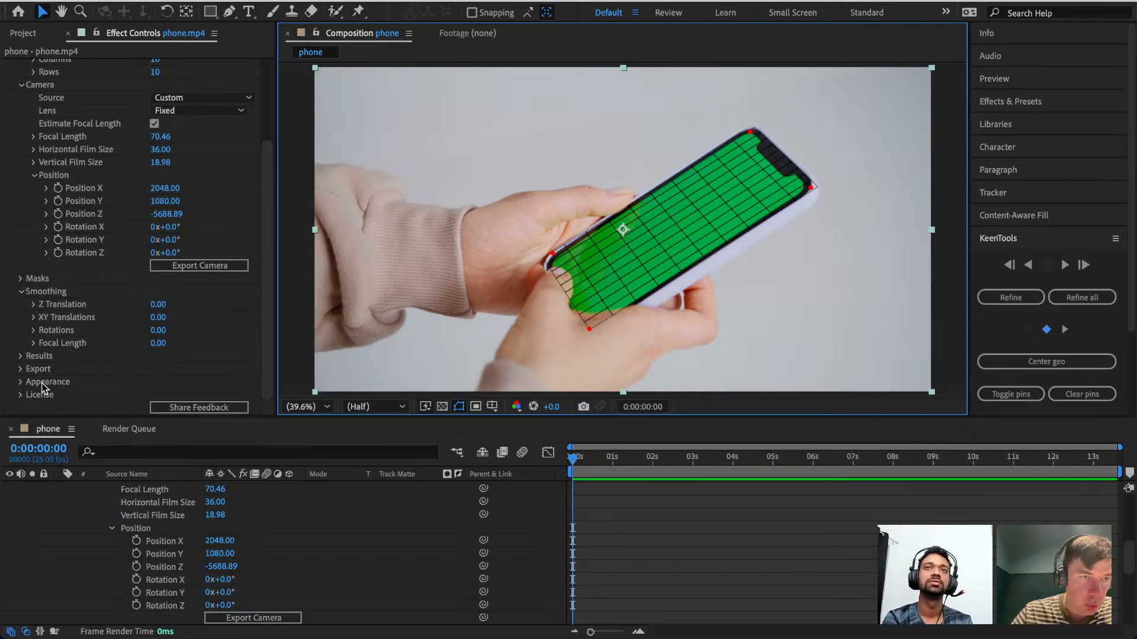
pyautogui.click(20, 381)
pyautogui.scroll(-5, 74, 360)
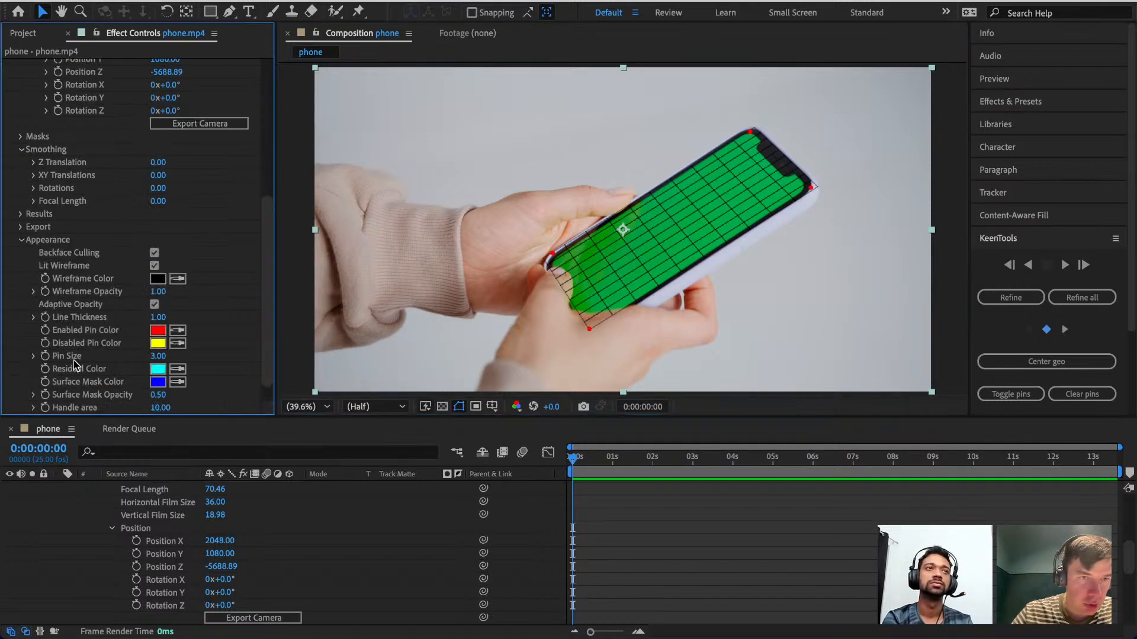
pyautogui.click(158, 278)
pyautogui.click(661, 515)
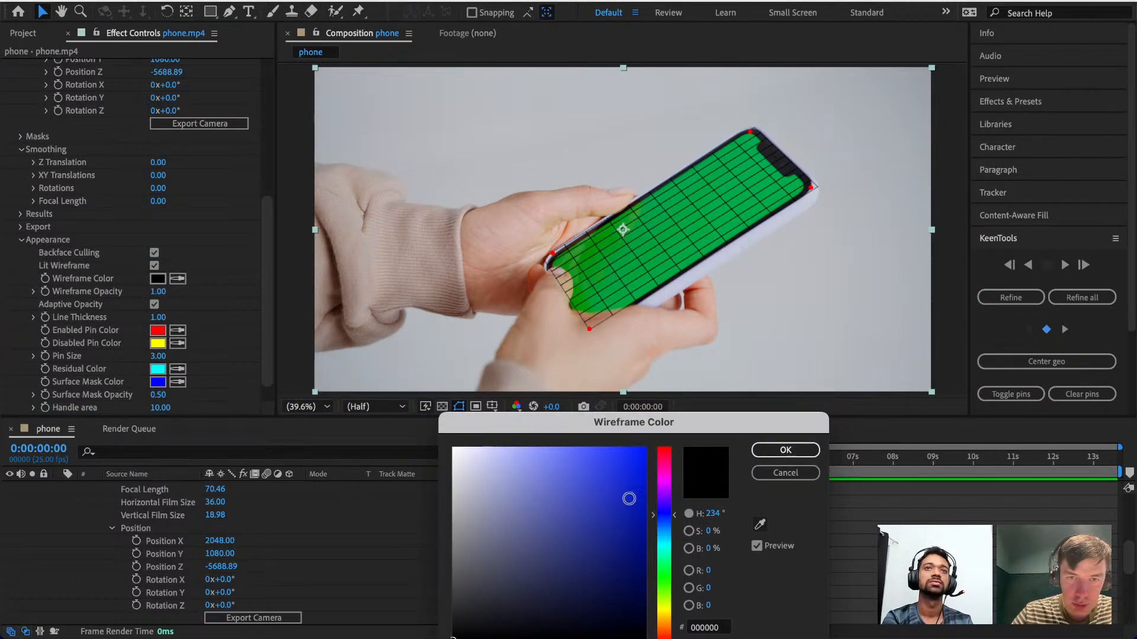
pyautogui.moveTo(629, 499)
pyautogui.mouseDown()
pyautogui.moveTo(685, 415)
pyautogui.moveTo(482, 545)
pyautogui.moveTo(400, 513)
pyautogui.moveTo(423, 391)
pyautogui.moveTo(571, 527)
pyautogui.moveTo(609, 546)
pyautogui.moveTo(632, 528)
pyautogui.mouseUp()
pyautogui.moveTo(664, 466); pyautogui.dragTo(668, 610)
pyautogui.moveTo(632, 528)
pyautogui.mouseDown()
pyautogui.moveTo(652, 445)
pyautogui.moveTo(682, 393)
pyautogui.mouseUp()
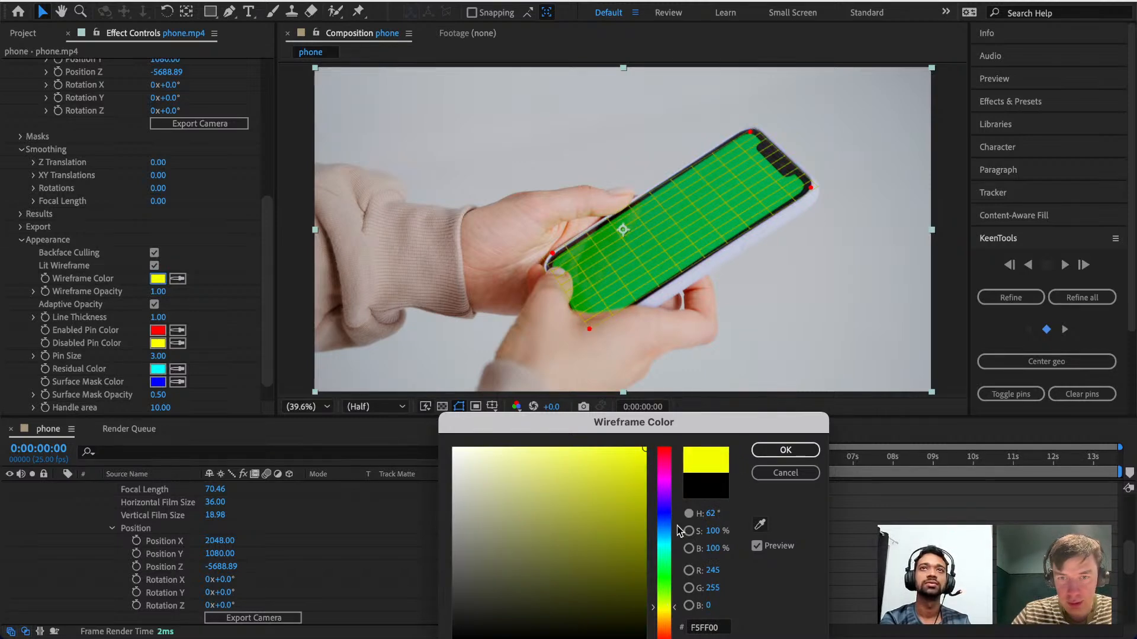
pyautogui.moveTo(671, 609); pyautogui.dragTo(672, 618)
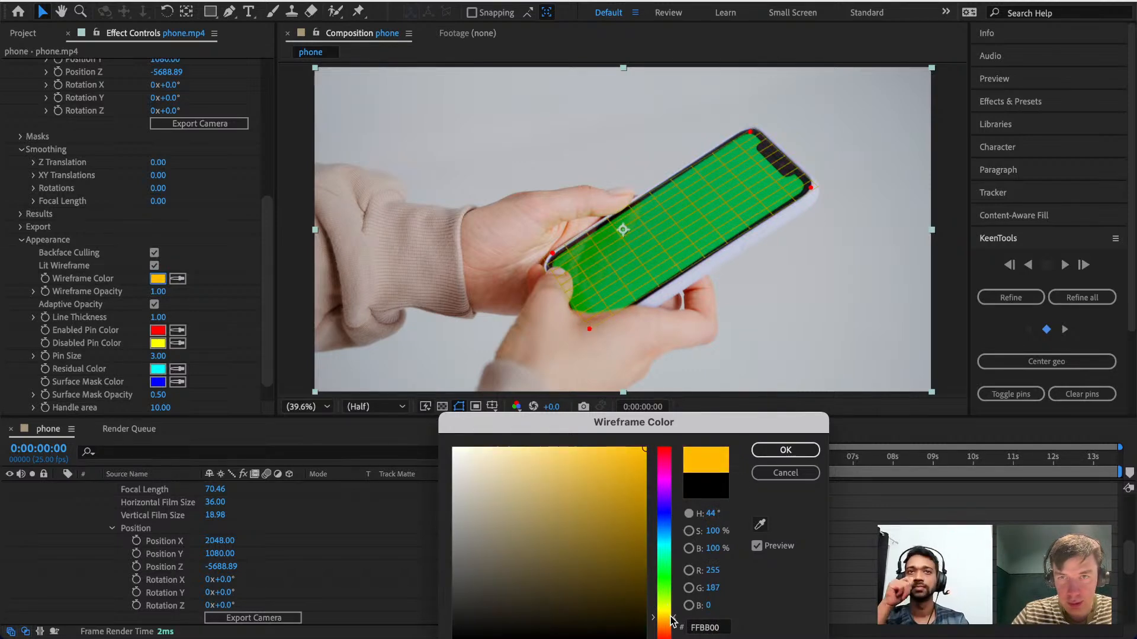
pyautogui.click(785, 450)
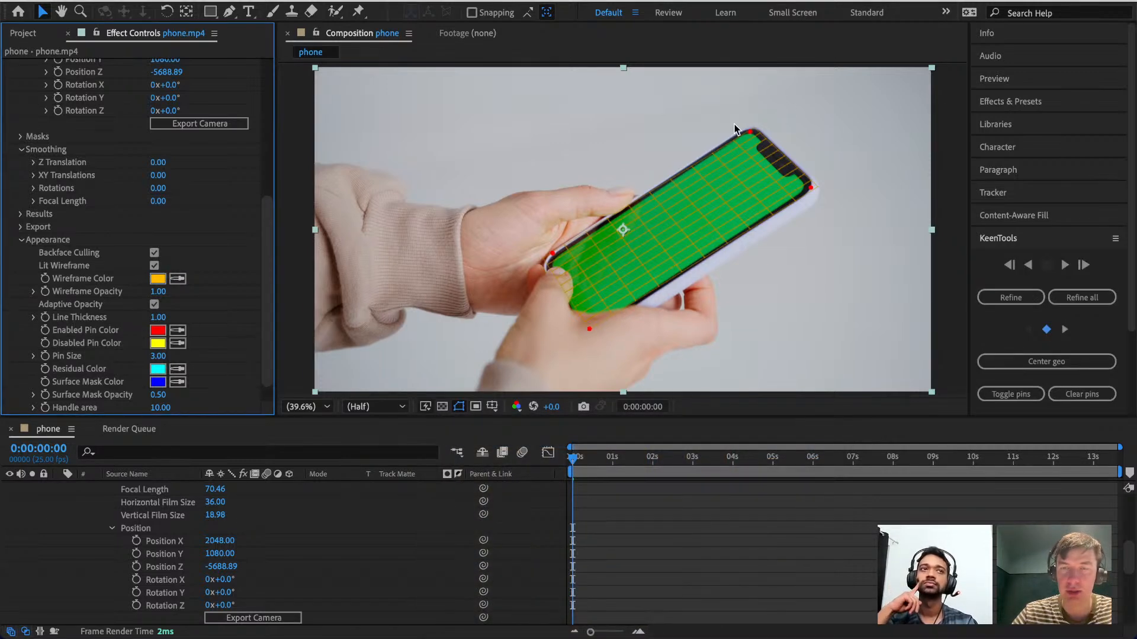
# Fine-tune the visible corner pin at the thumb end and both pins at the phone's notch end.
pyautogui.scroll(2, 734, 129)
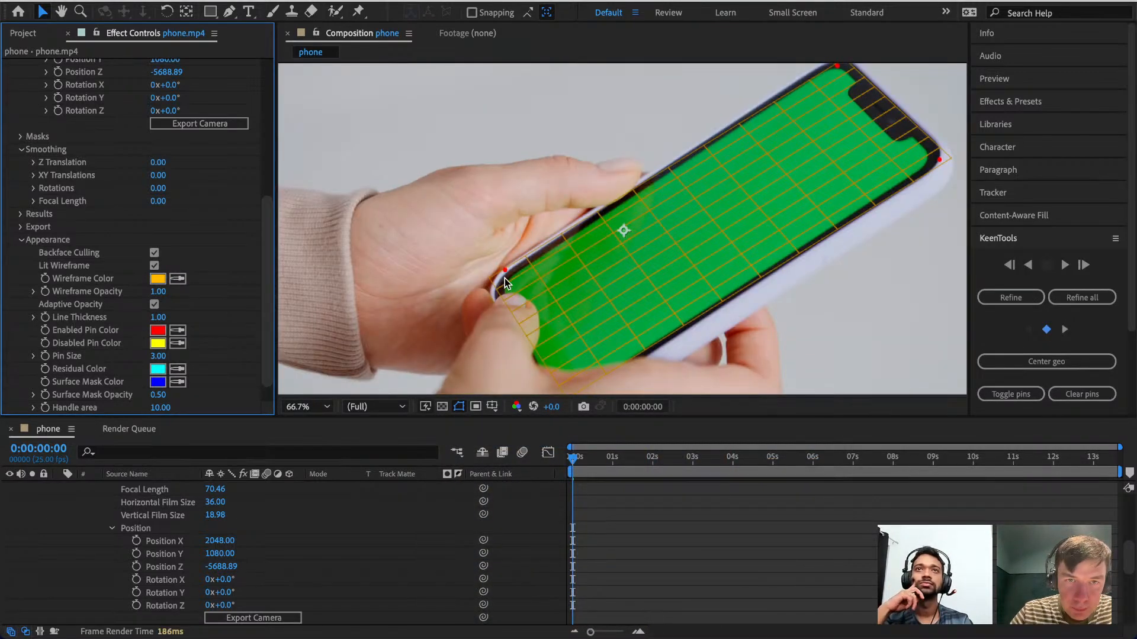
pyautogui.moveTo(505, 270); pyautogui.dragTo(500, 278)
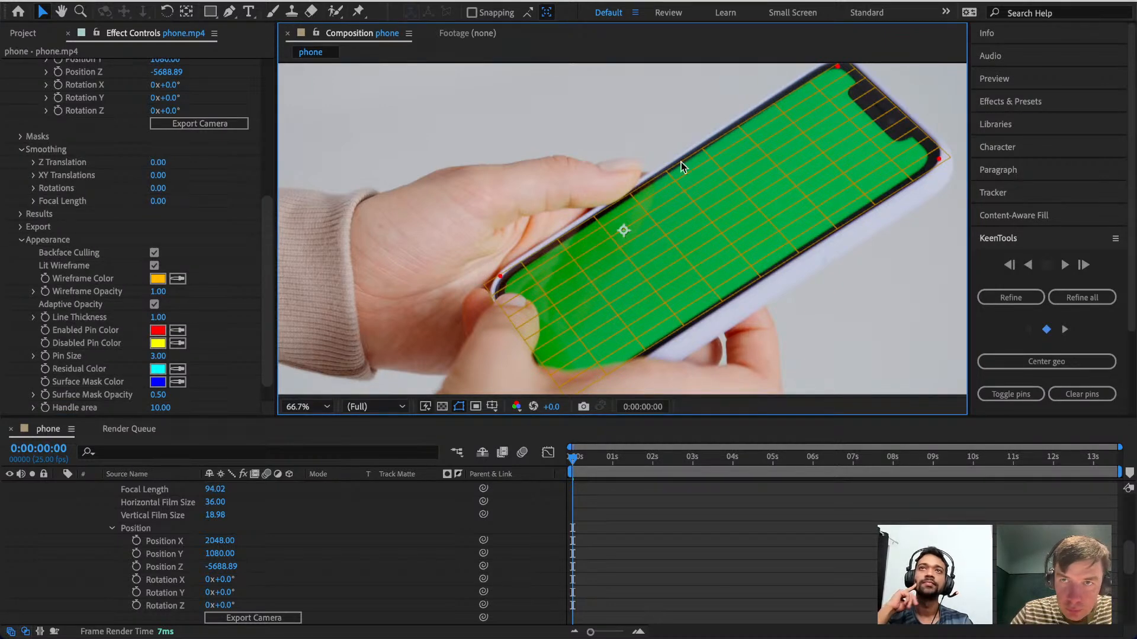
pyautogui.scroll(2, 731, 107)
pyautogui.hscroll(2, 730, 108)
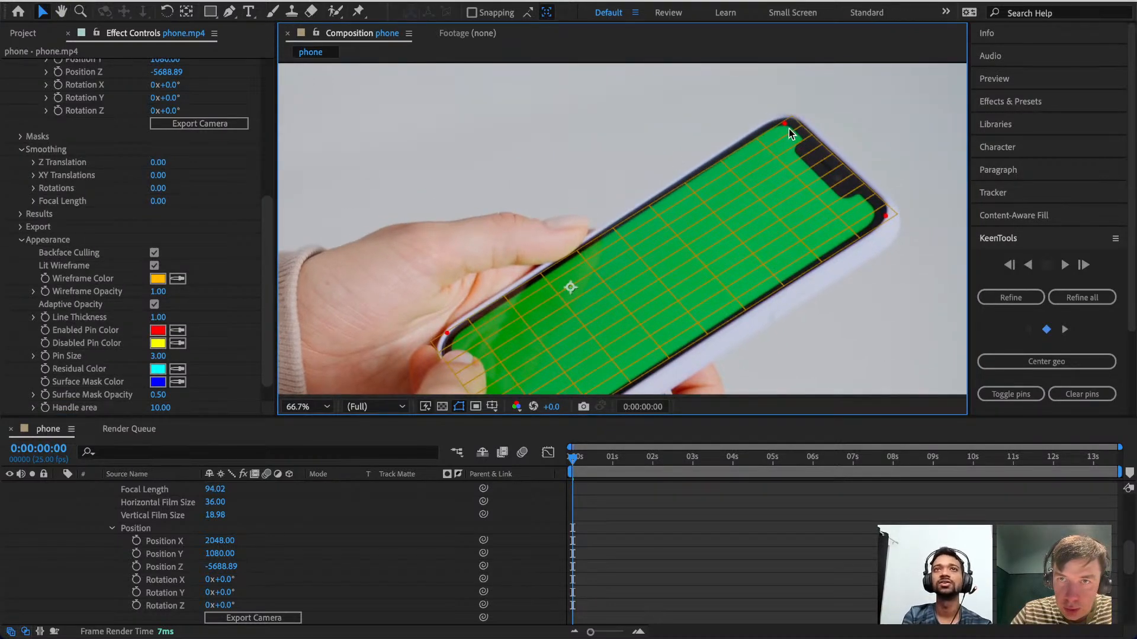
pyautogui.moveTo(784, 122); pyautogui.dragTo(778, 117)
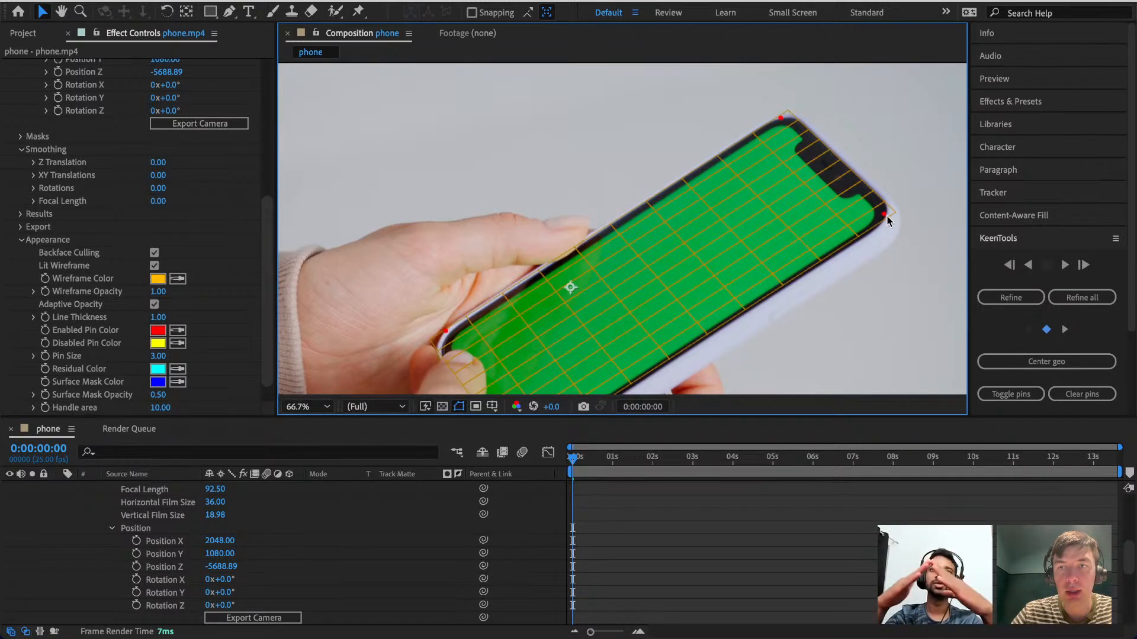
pyautogui.moveTo(887, 219); pyautogui.dragTo(888, 220)
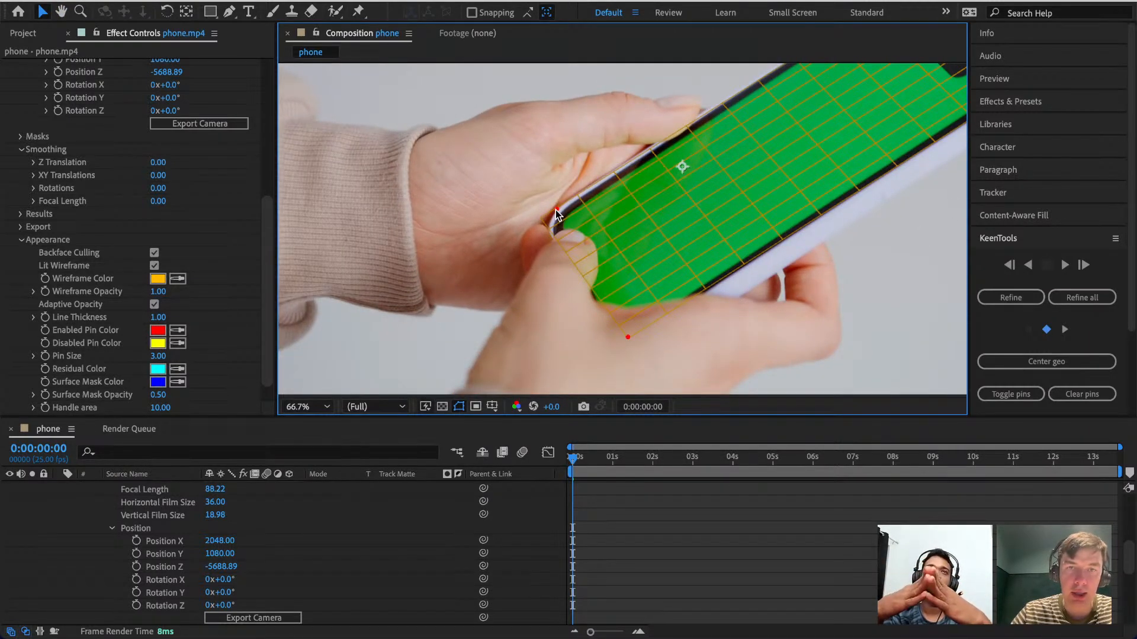
# Nudge the two pins at the thumb end of the phone and check the estimated focal length.
pyautogui.moveTo(555, 211); pyautogui.dragTo(559, 214)
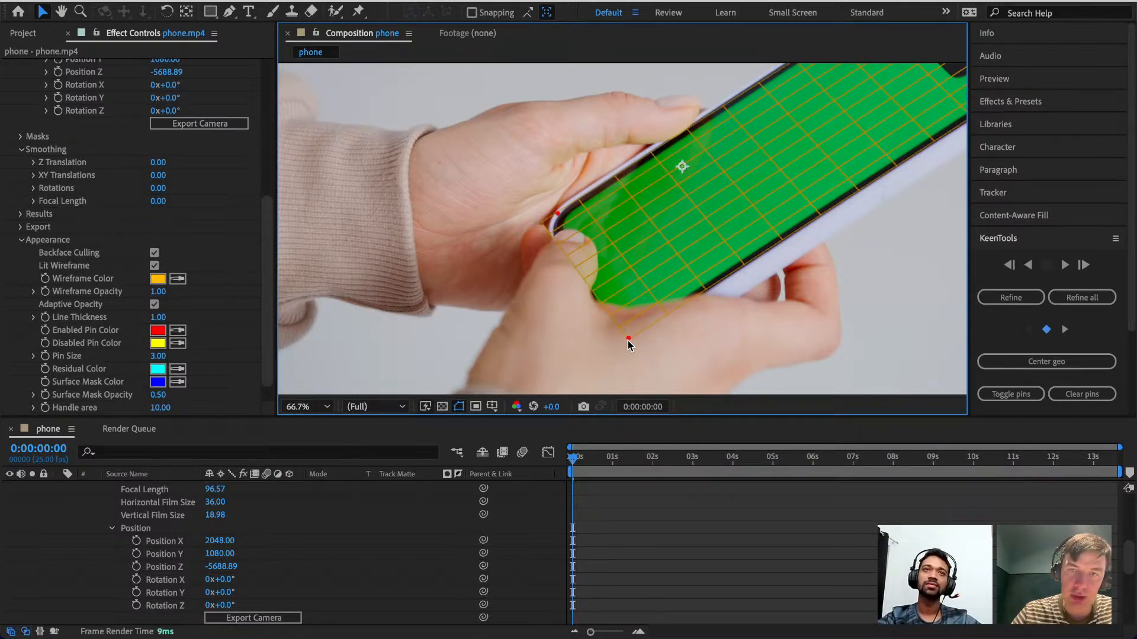
pyautogui.moveTo(627, 341); pyautogui.dragTo(628, 345)
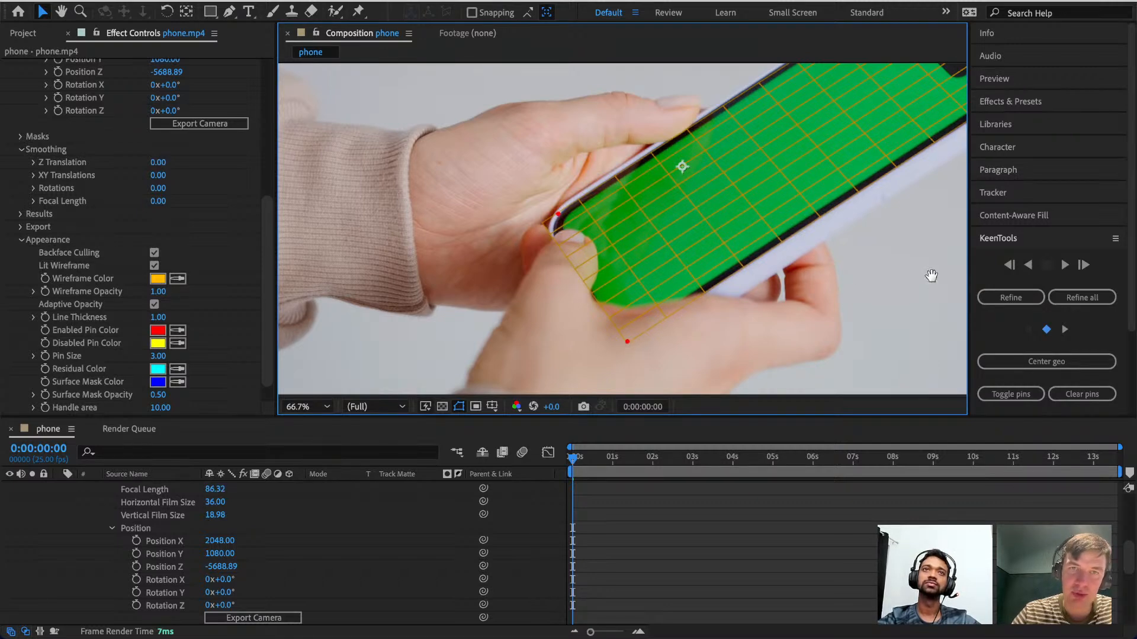
pyautogui.moveTo(931, 276); pyautogui.dragTo(808, 353)
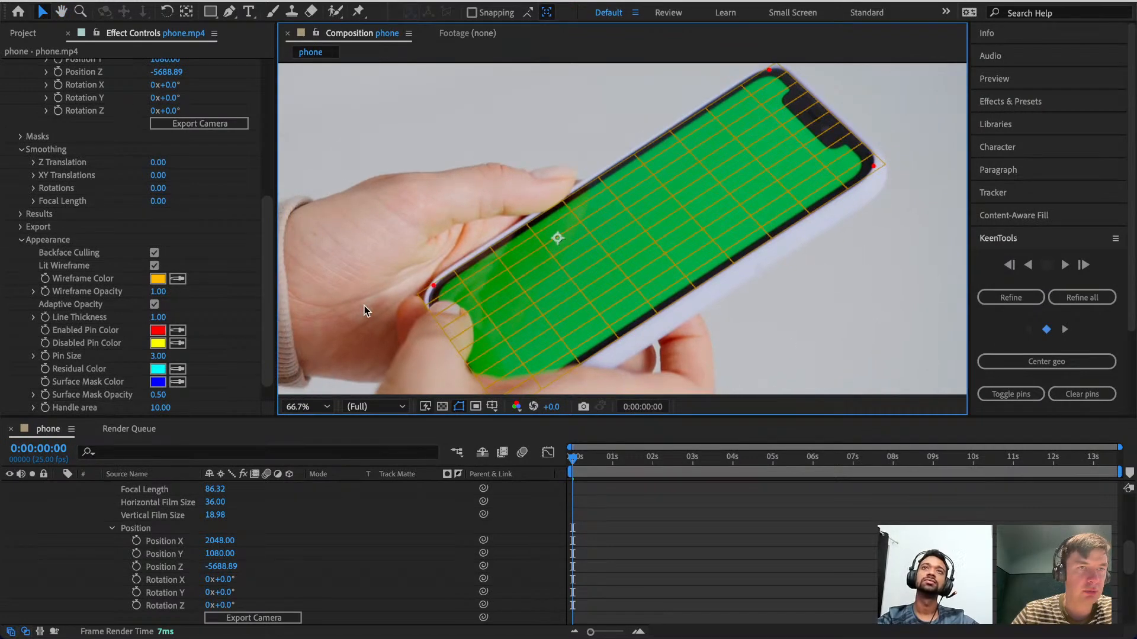
pyautogui.scroll(5, 178, 244)
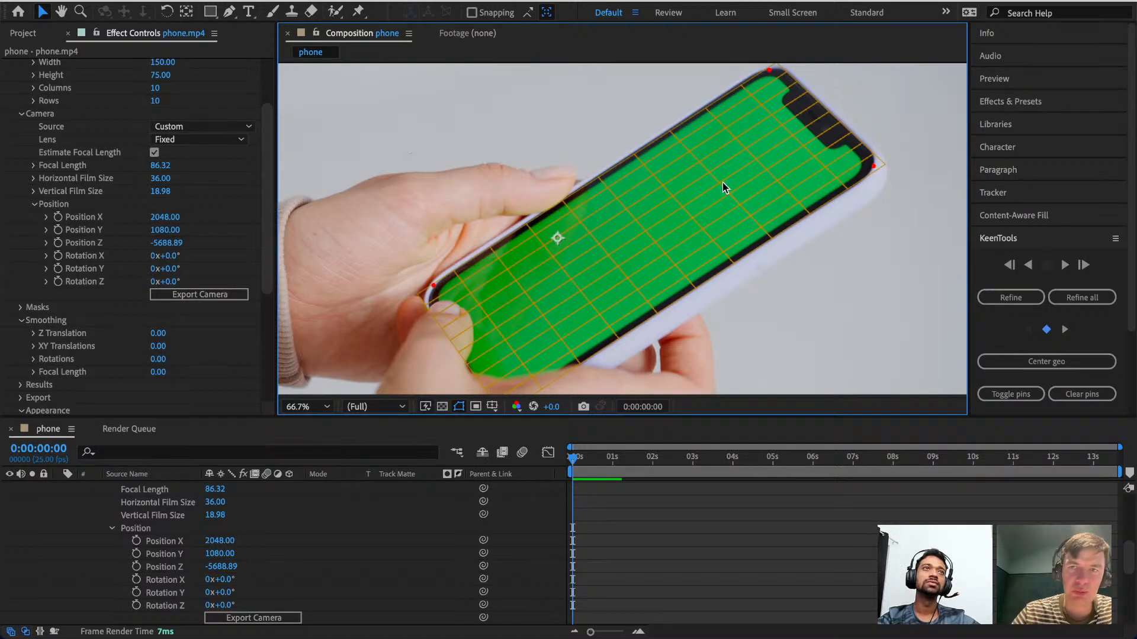
# Move the pin hidden under the hand slightly outward and readjust the upper pin at the notch end.
pyautogui.moveTo(754, 355); pyautogui.dragTo(839, 243)
pyautogui.hotkey('ctrl', 'z')
pyautogui.press('space')
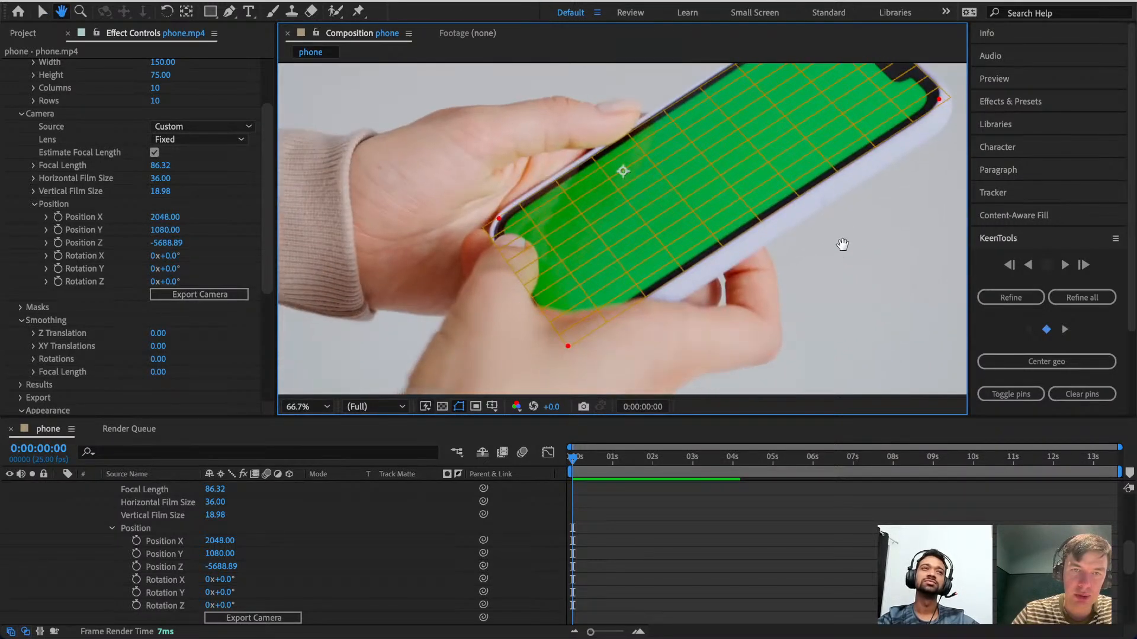
pyautogui.moveTo(568, 347); pyautogui.dragTo(563, 352)
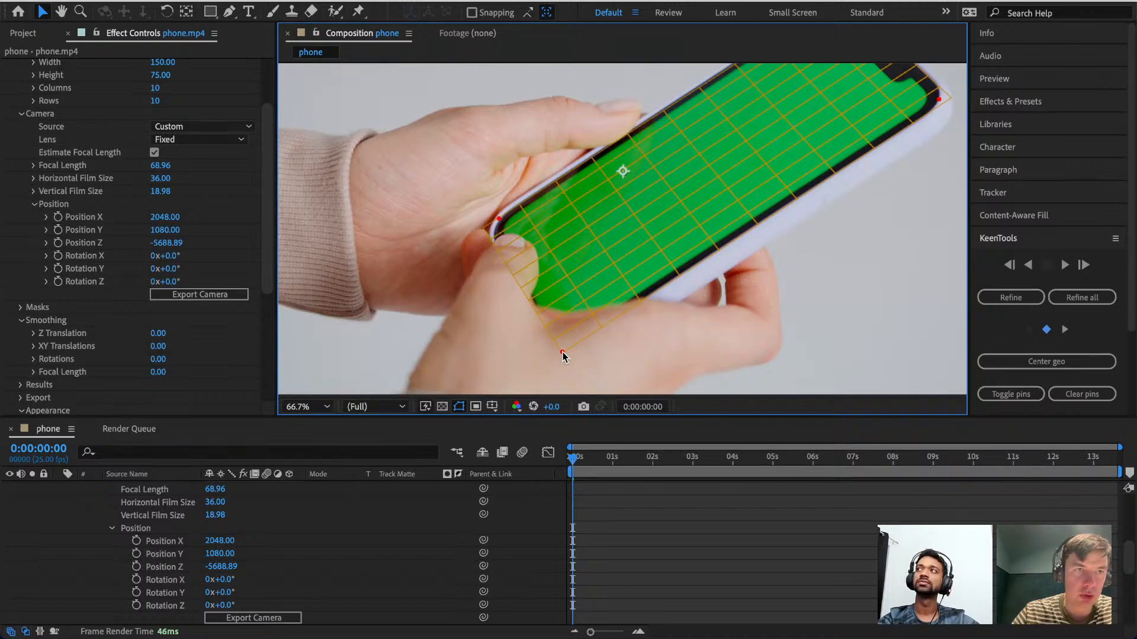
pyautogui.press('space')
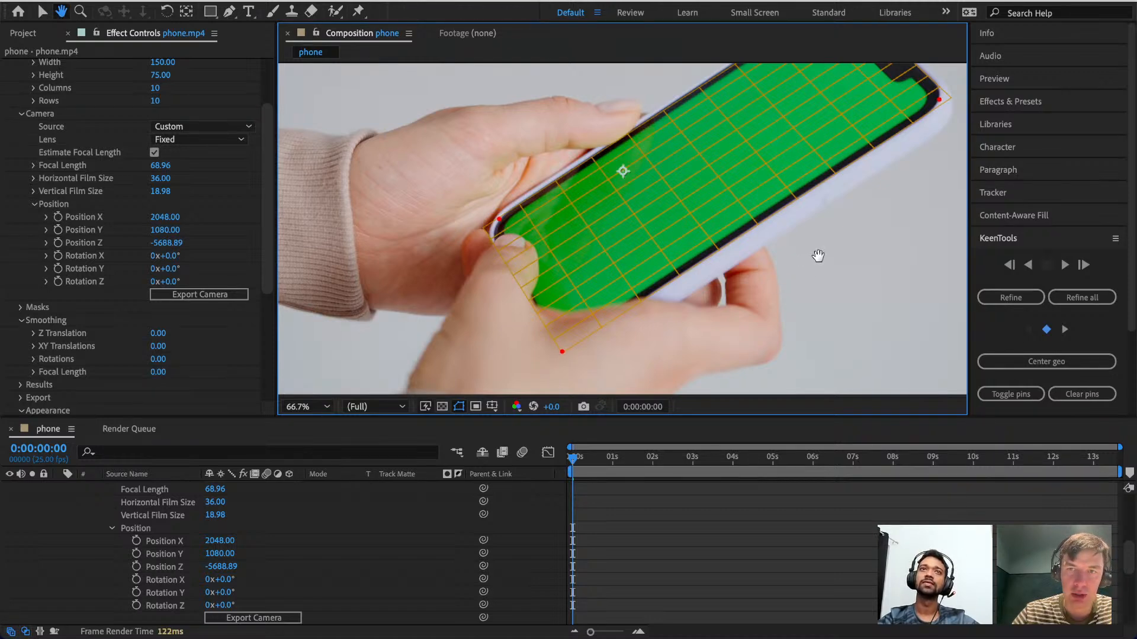
pyautogui.moveTo(817, 257); pyautogui.dragTo(729, 331)
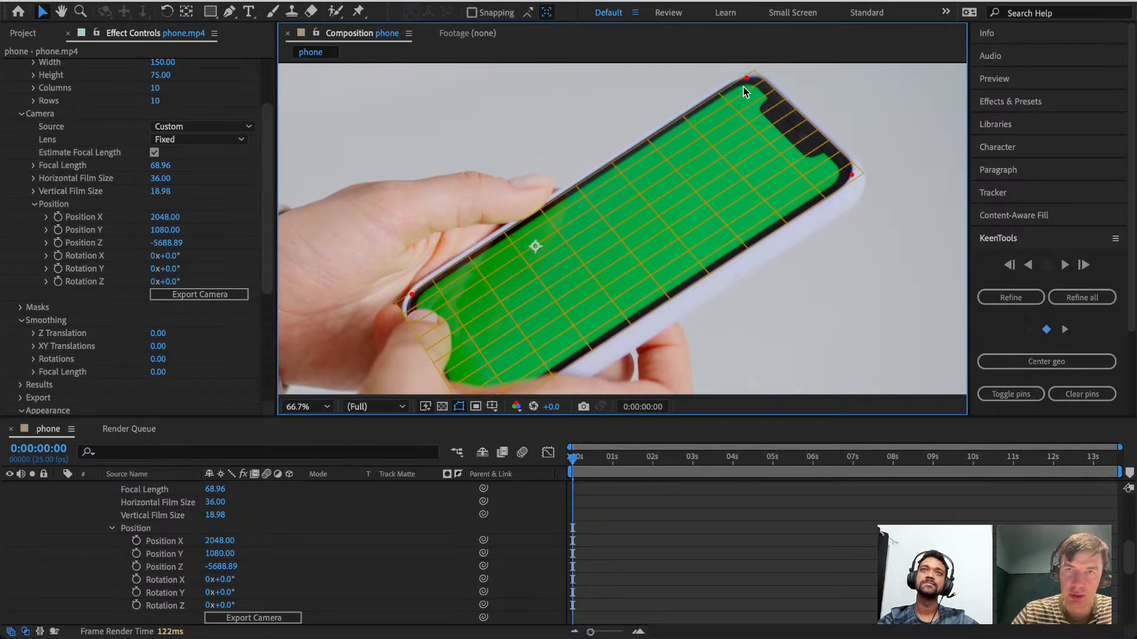
pyautogui.moveTo(746, 77); pyautogui.dragTo(747, 79)
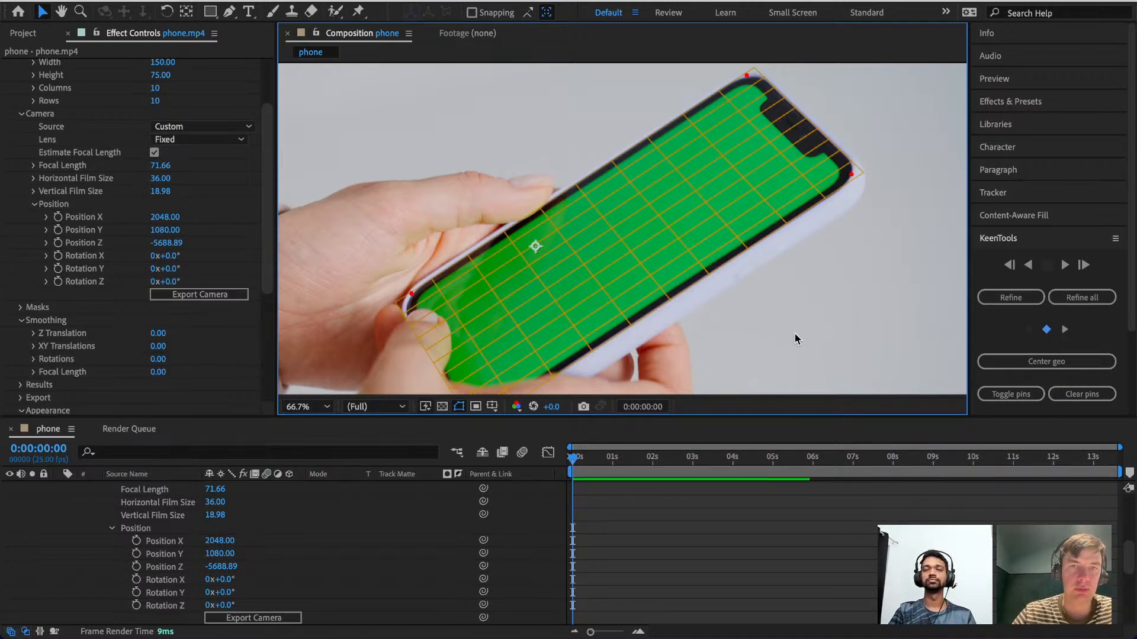
# Fit the composition in the view, return to the first frame and clear all existing tracking data.
pyautogui.hotkey('shift', '/')
pyautogui.moveTo(585, 458); pyautogui.dragTo(553, 464)
pyautogui.press('space')
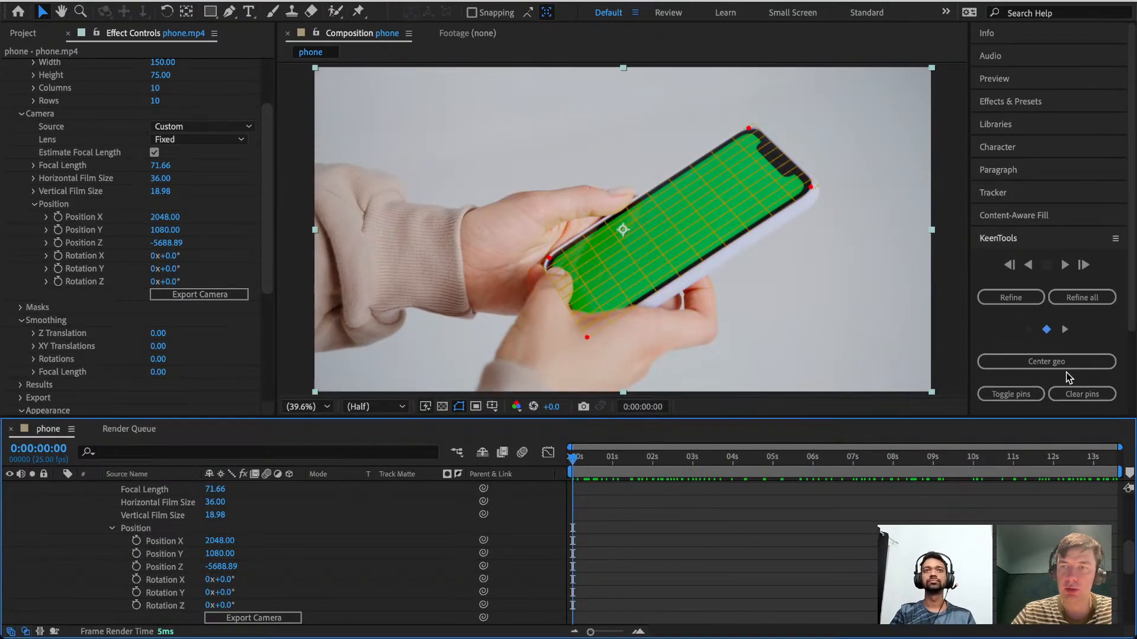
pyautogui.scroll(-2, 1134, 318)
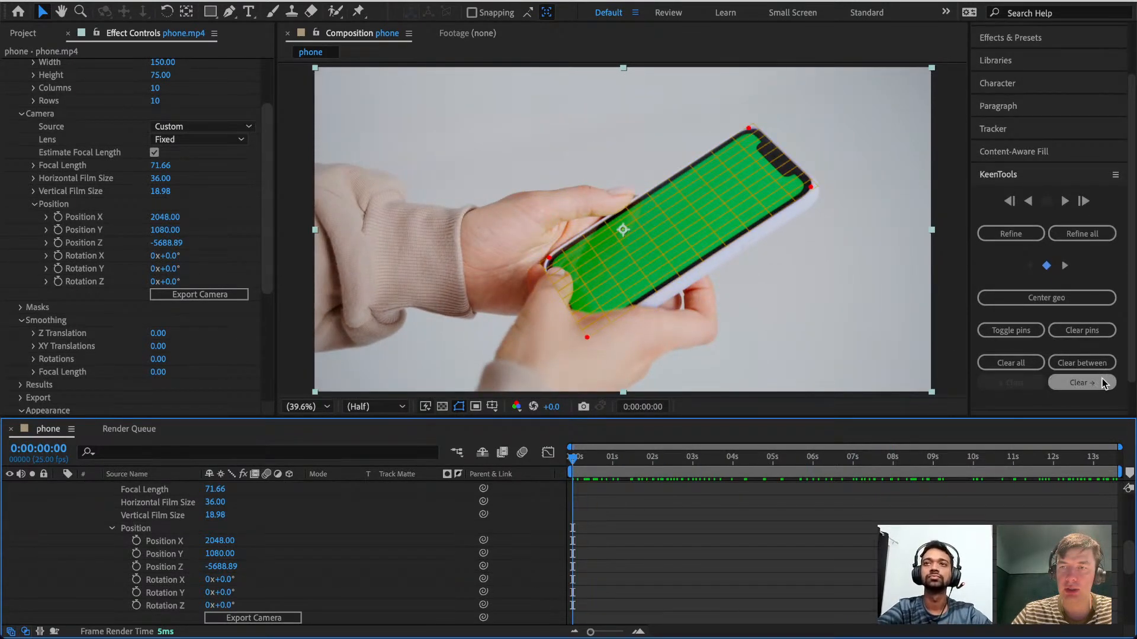
pyautogui.click(1012, 359)
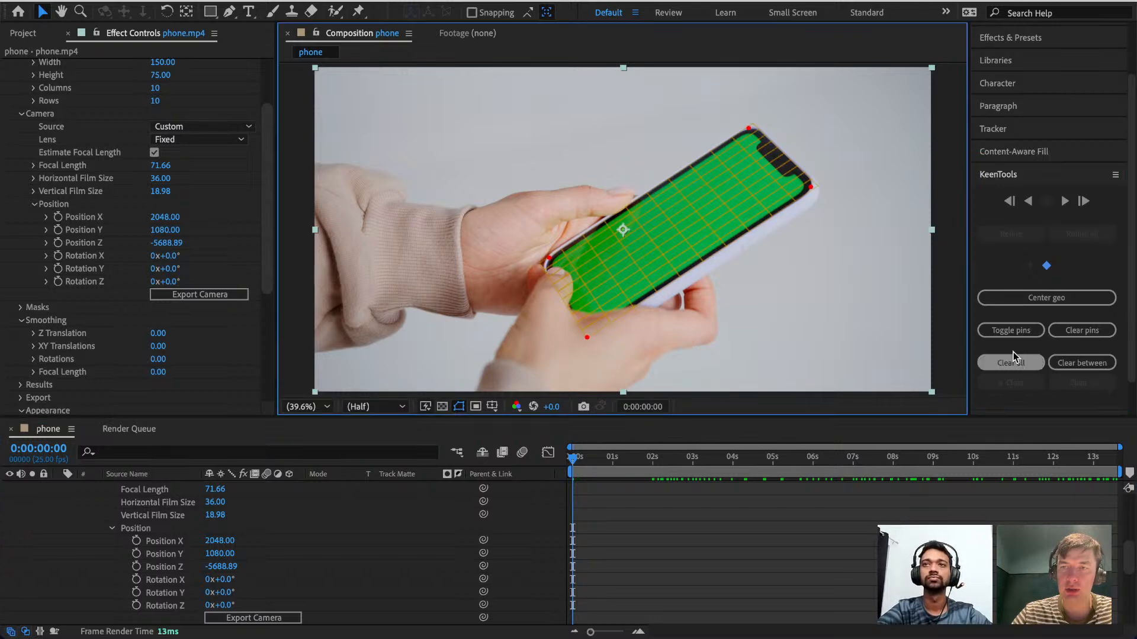
# Track the plane forward from the first frame, stop at 0:00:05:22 and scrub back to the start.
pyautogui.click(1064, 202)
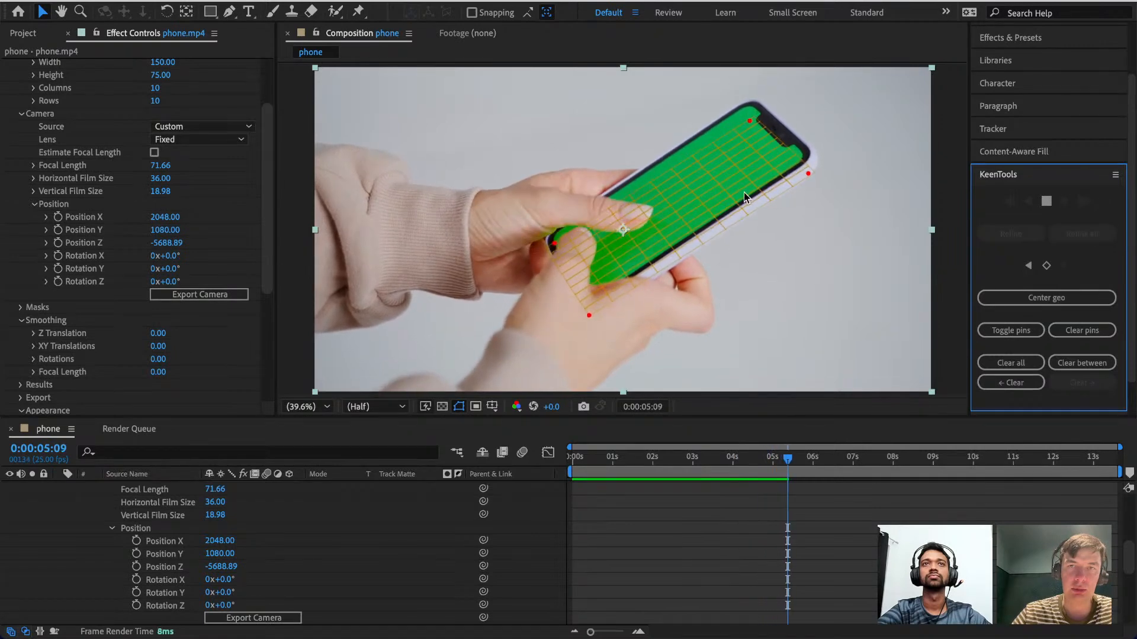
pyautogui.click(993, 357)
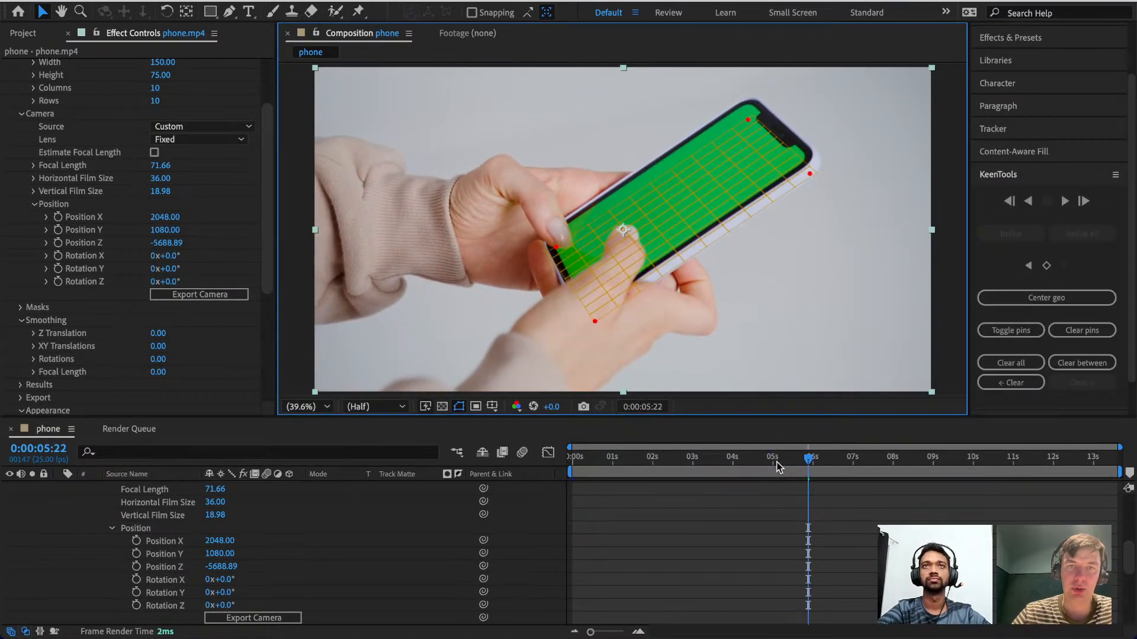
pyautogui.moveTo(629, 463); pyautogui.dragTo(566, 470)
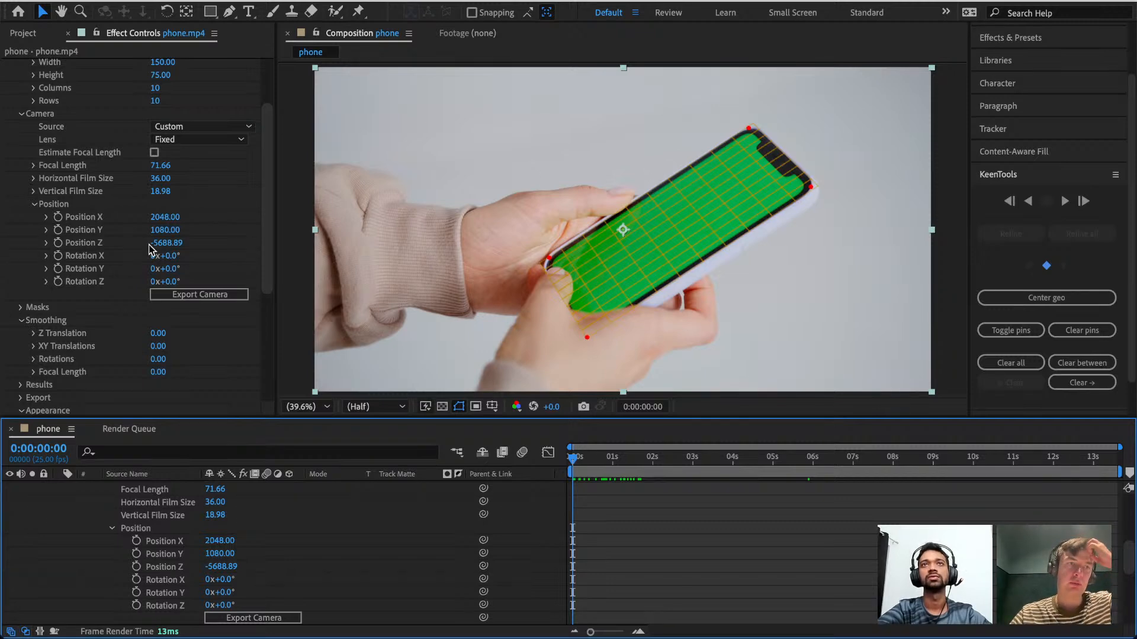
# Collapse the smoothing settings, show the mask settings and activate the surface mask brush.
pyautogui.click(21, 321)
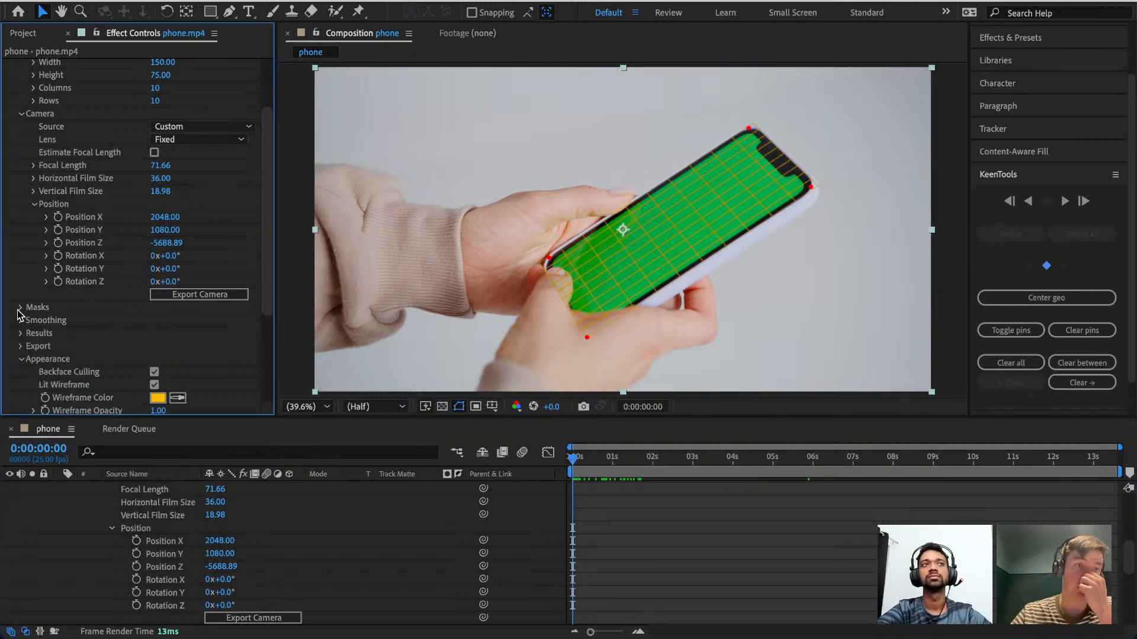
pyautogui.click(20, 307)
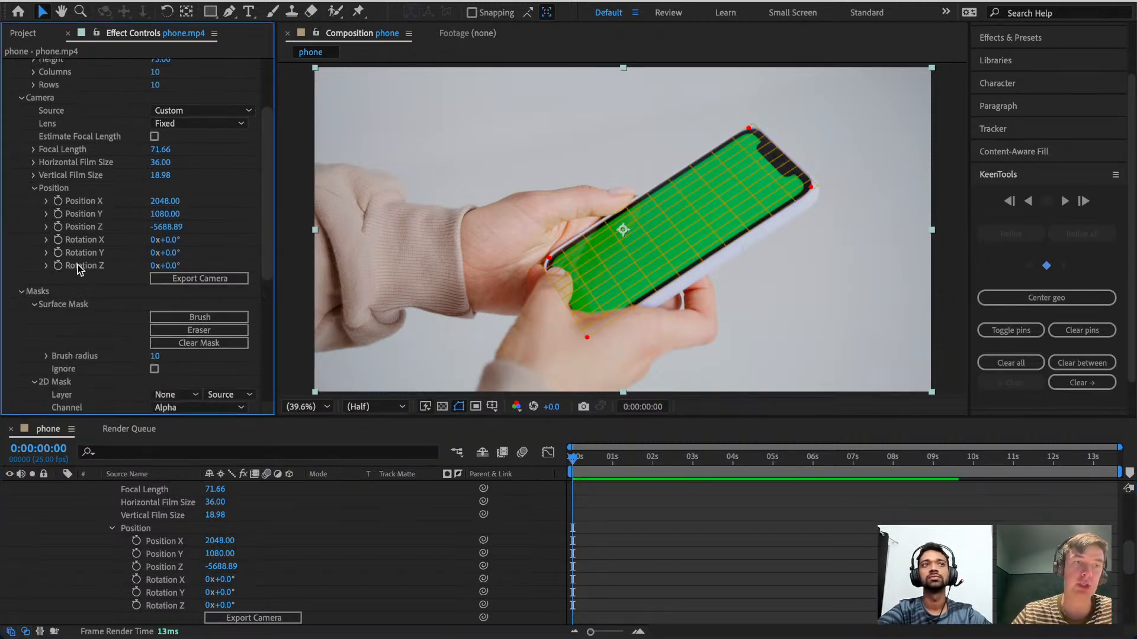
pyautogui.click(182, 317)
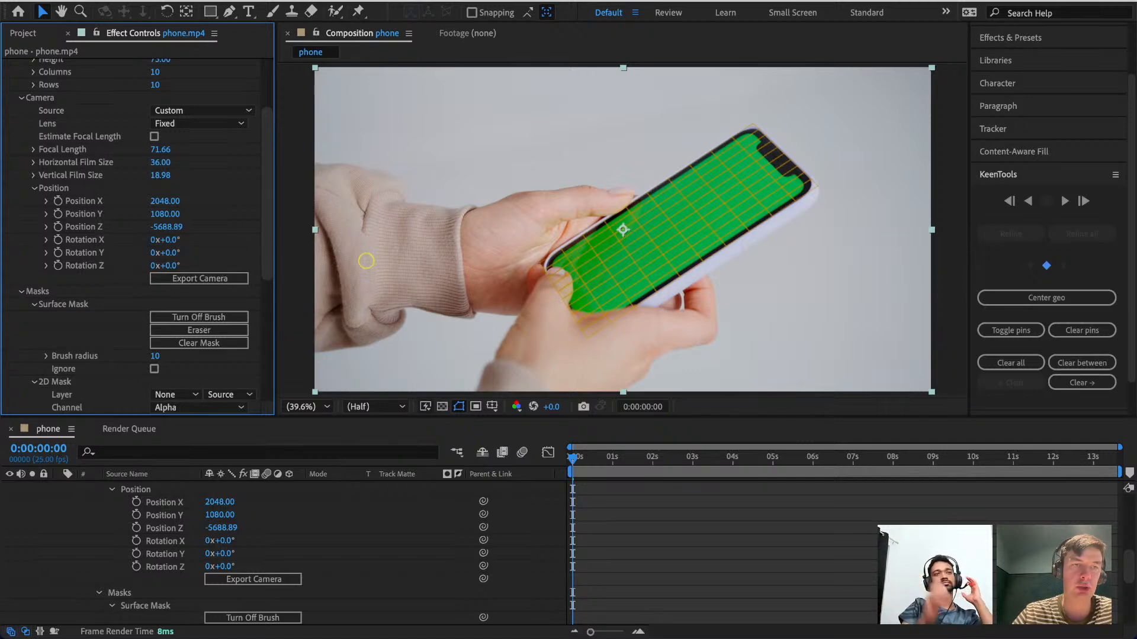
pyautogui.click(554, 279)
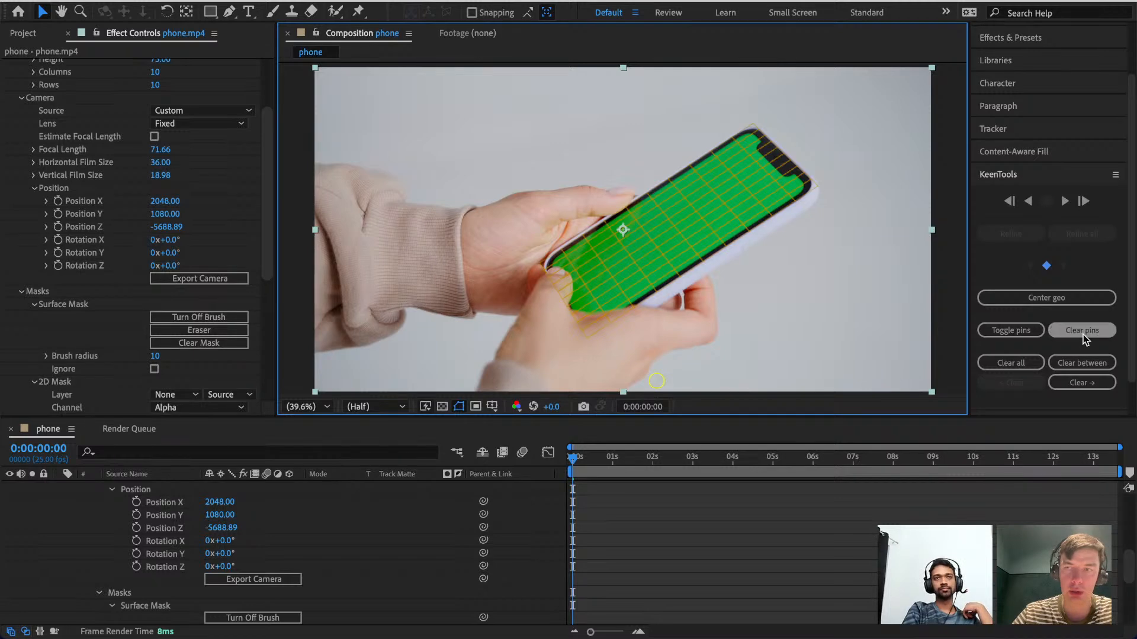
pyautogui.click(1029, 204)
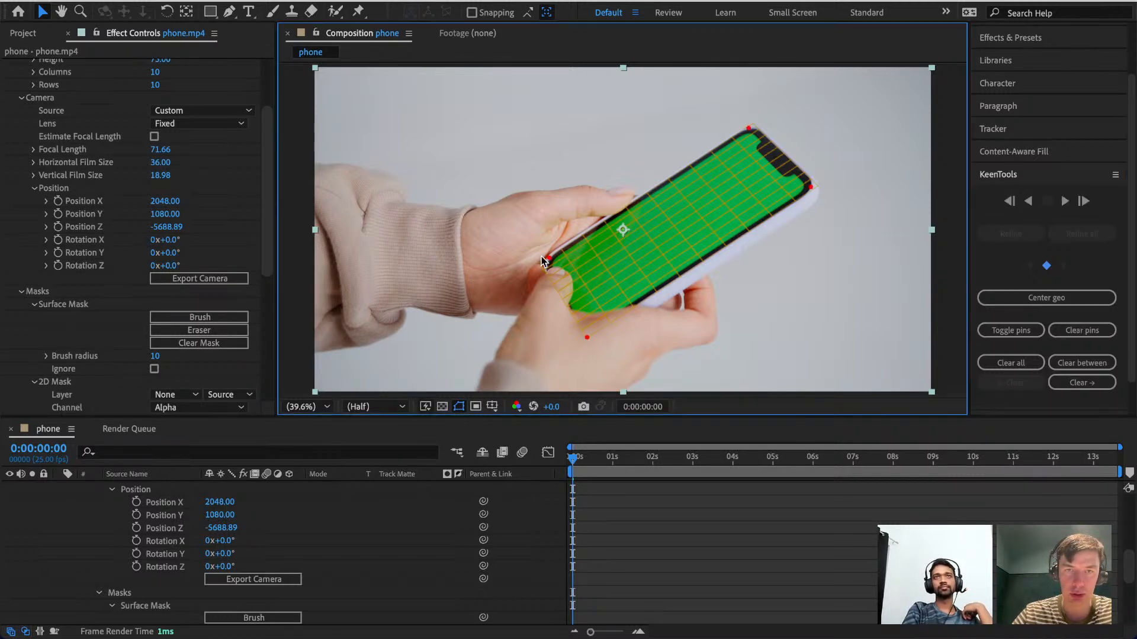
pyautogui.click(206, 317)
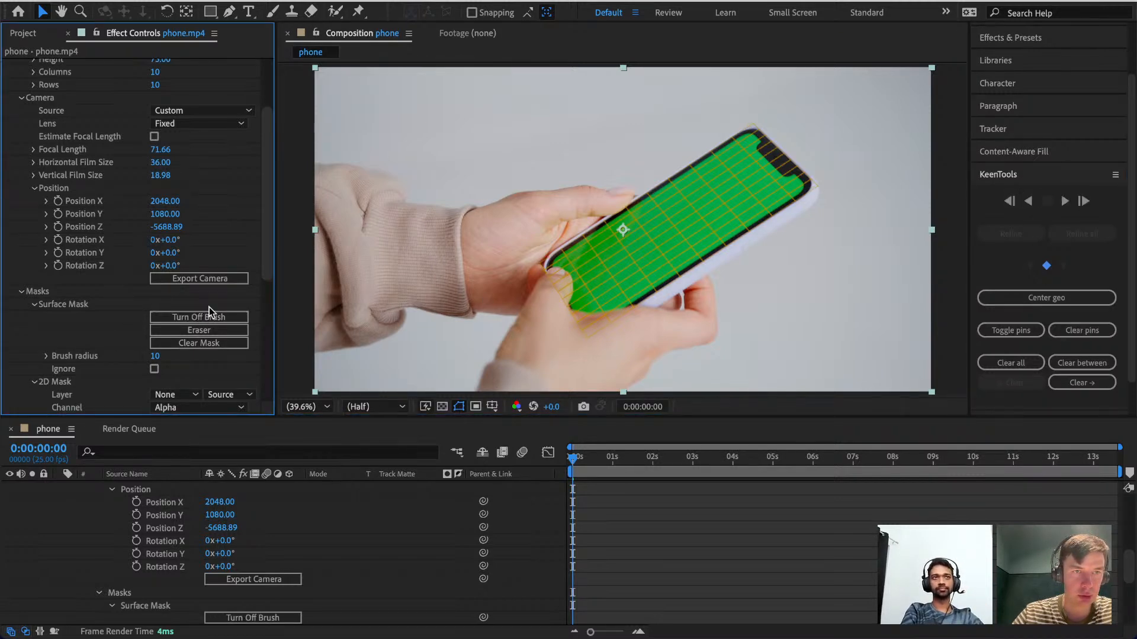
# Try to paint a surface mask over the plane near the thumb, and undo the brush strokes.
pyautogui.moveTo(580, 282)
pyautogui.mouseDown()
pyautogui.moveTo(548, 290)
pyautogui.moveTo(645, 221)
pyautogui.mouseUp()
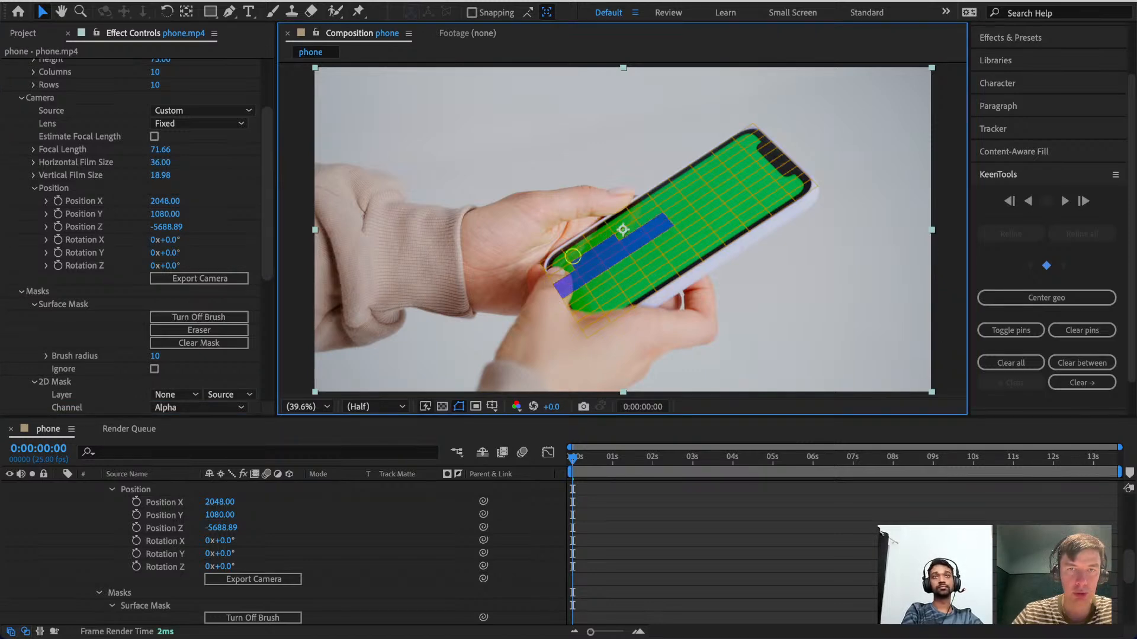
pyautogui.moveTo(619, 237)
pyautogui.mouseDown()
pyautogui.moveTo(717, 180)
pyautogui.moveTo(712, 222)
pyautogui.moveTo(664, 242)
pyautogui.mouseUp()
pyautogui.hotkey('ctrl', 'z')
pyautogui.hotkey('ctrl', 'z')
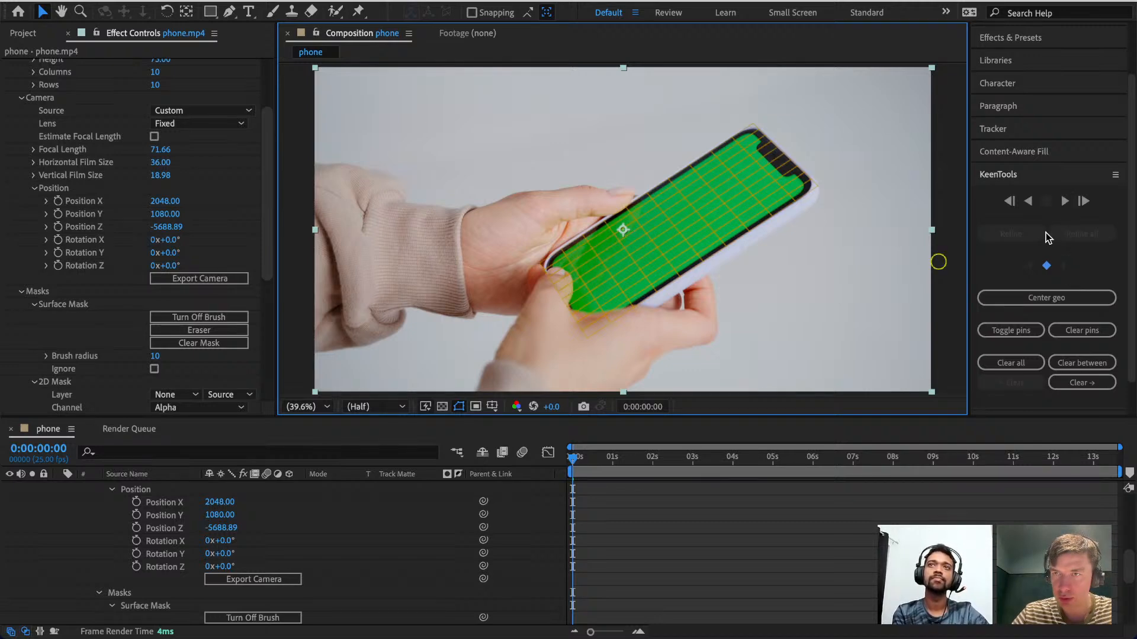
# Reactivate the surface mask brush and paint along the plane's middle and over the fingers at its lower corner with brush radius 34.
pyautogui.click(197, 320)
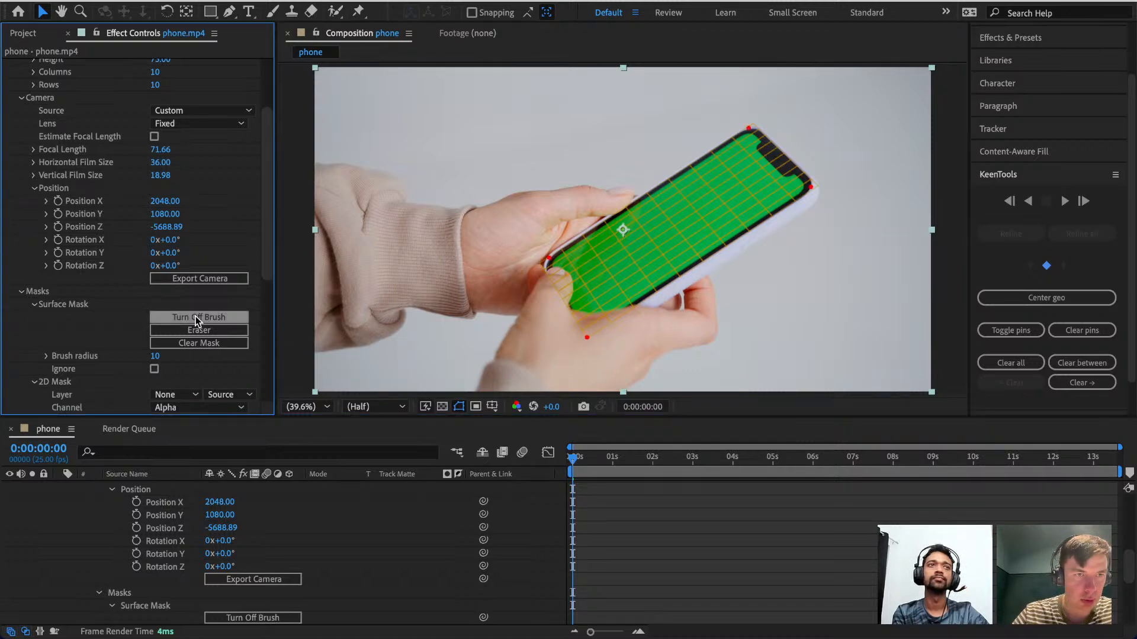
pyautogui.click(179, 319)
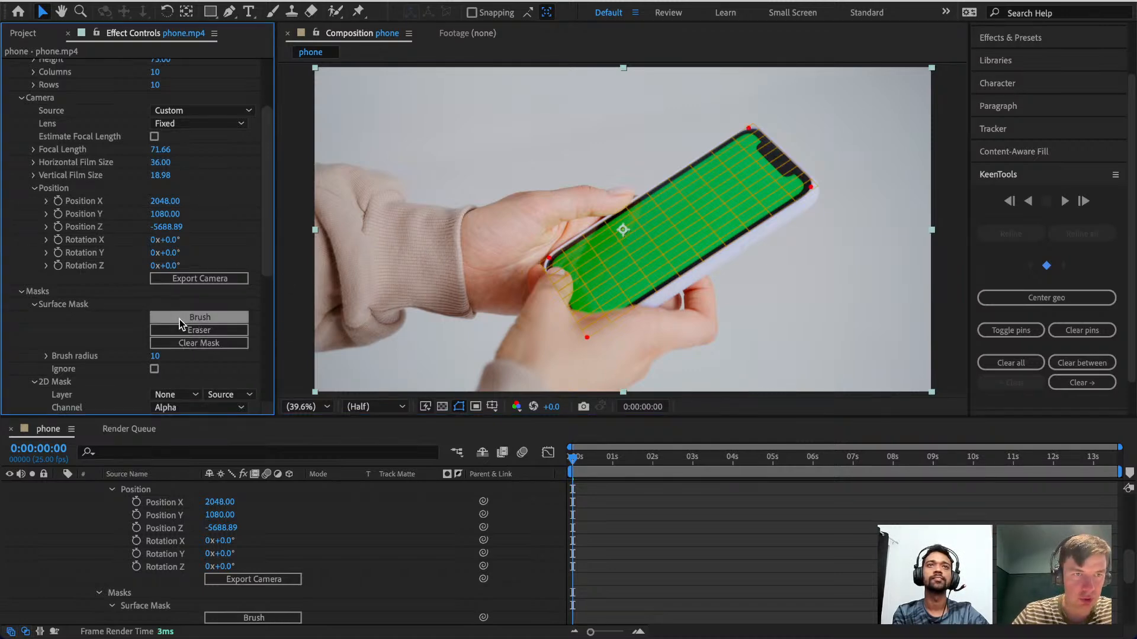
pyautogui.moveTo(580, 263)
pyautogui.mouseDown()
pyautogui.moveTo(689, 205)
pyautogui.moveTo(570, 265)
pyautogui.moveTo(710, 198)
pyautogui.moveTo(719, 215)
pyautogui.moveTo(691, 246)
pyautogui.moveTo(645, 265)
pyautogui.moveTo(587, 321)
pyautogui.moveTo(641, 283)
pyautogui.mouseUp()
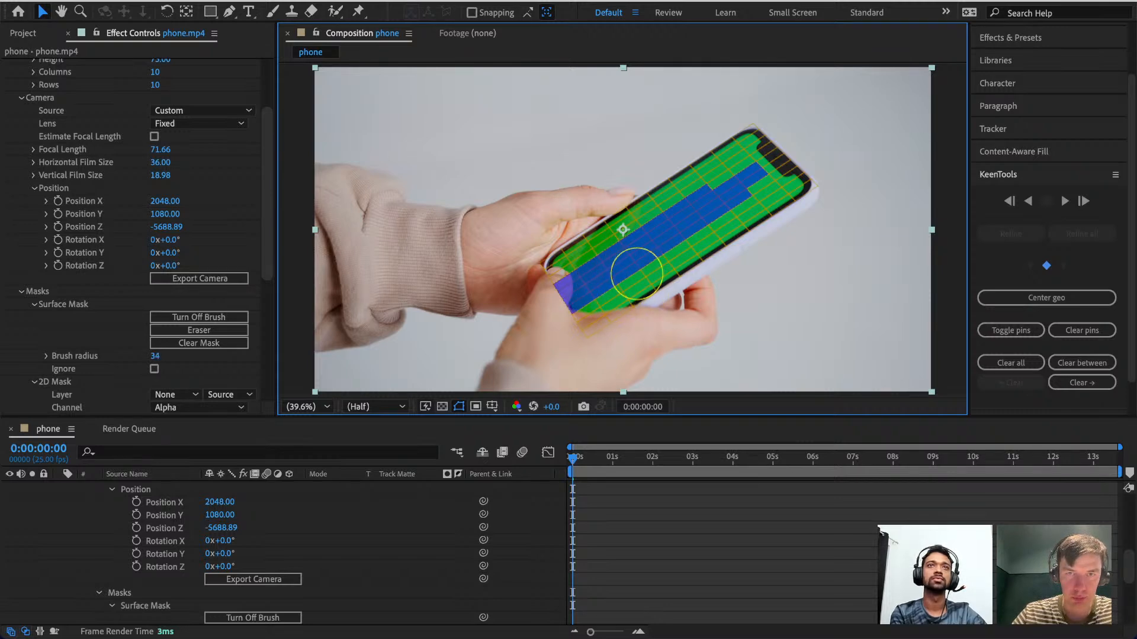
pyautogui.moveTo(582, 330)
pyautogui.mouseDown()
pyautogui.moveTo(606, 307)
pyautogui.moveTo(661, 348)
pyautogui.moveTo(677, 334)
pyautogui.moveTo(677, 312)
pyautogui.moveTo(684, 328)
pyautogui.moveTo(590, 285)
pyautogui.mouseUp()
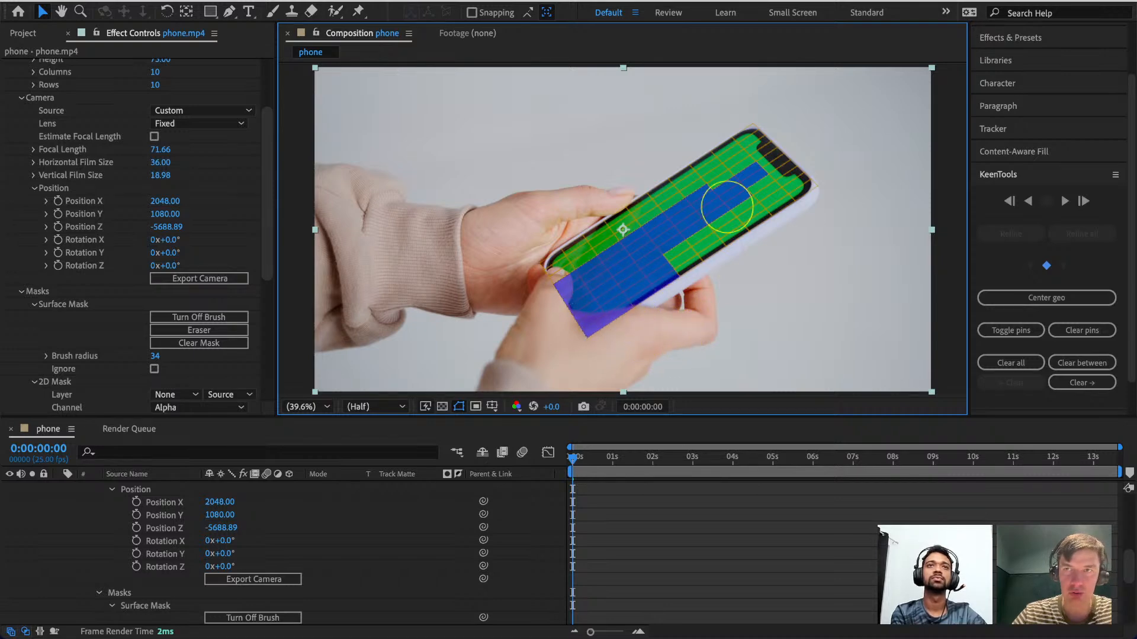
# Extend the surface mask over the plane's lower end beside the thumb with brush radius 33.
pyautogui.scroll(-1, 681, 219)
pyautogui.scroll(1, 634, 239)
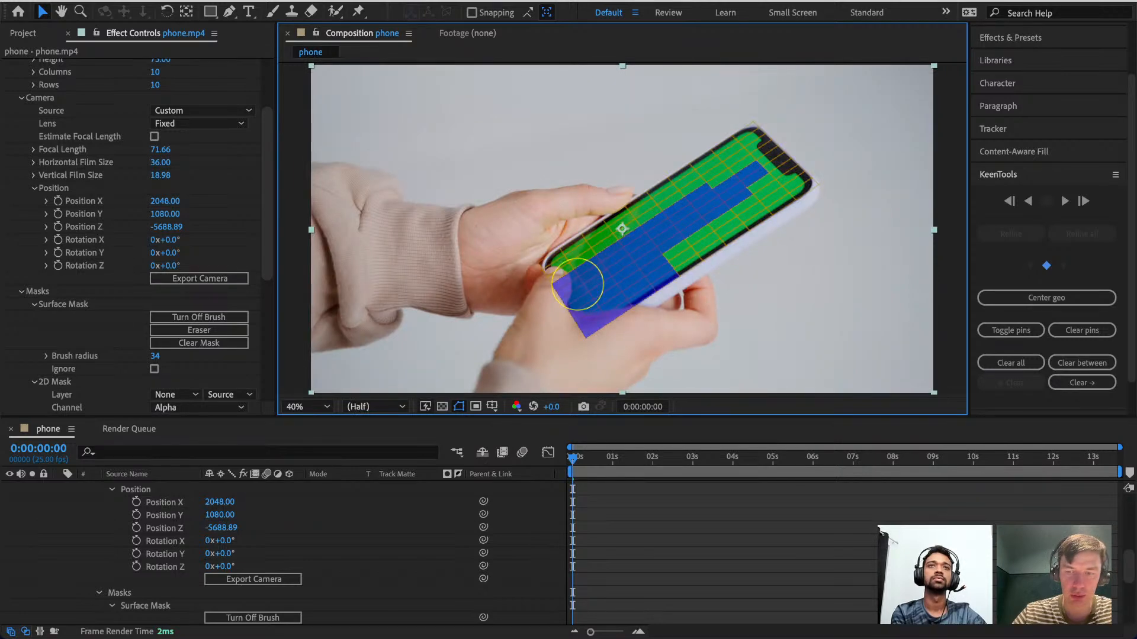
pyautogui.scroll(-1, 580, 277)
pyautogui.moveTo(565, 275)
pyautogui.mouseDown()
pyautogui.moveTo(577, 254)
pyautogui.moveTo(546, 216)
pyautogui.moveTo(578, 236)
pyautogui.moveTo(564, 216)
pyautogui.mouseUp()
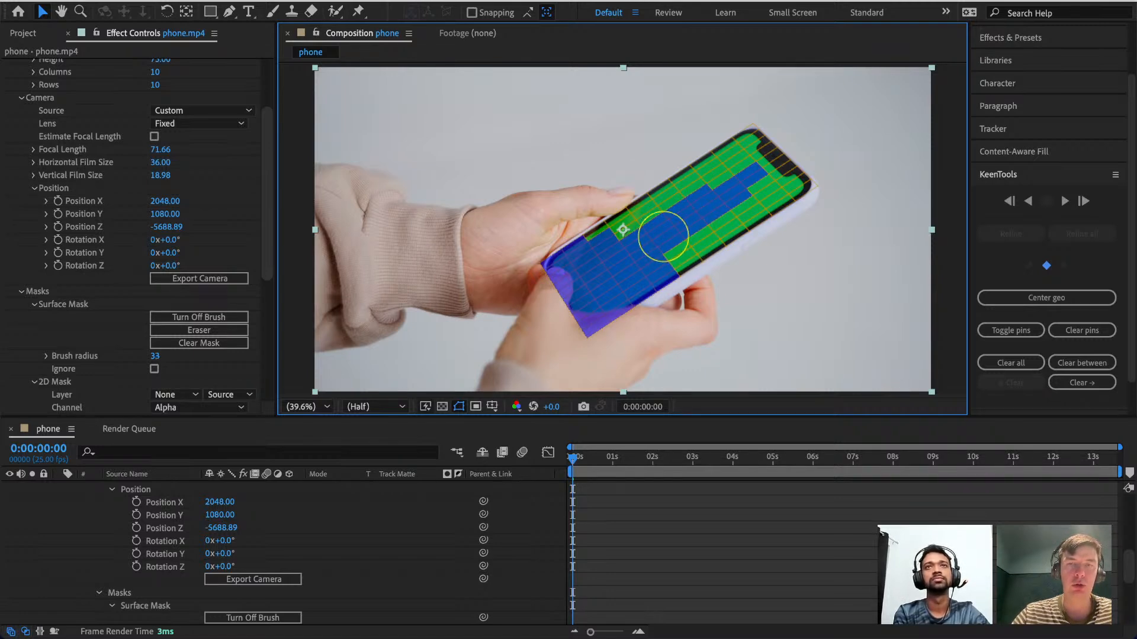
# Widen the surface mask towards the phone's upper end with brush radius 18 and undo the last strokes.
pyautogui.moveTo(664, 237)
pyautogui.mouseDown()
pyautogui.moveTo(642, 237)
pyautogui.moveTo(705, 282)
pyautogui.moveTo(762, 236)
pyautogui.mouseUp()
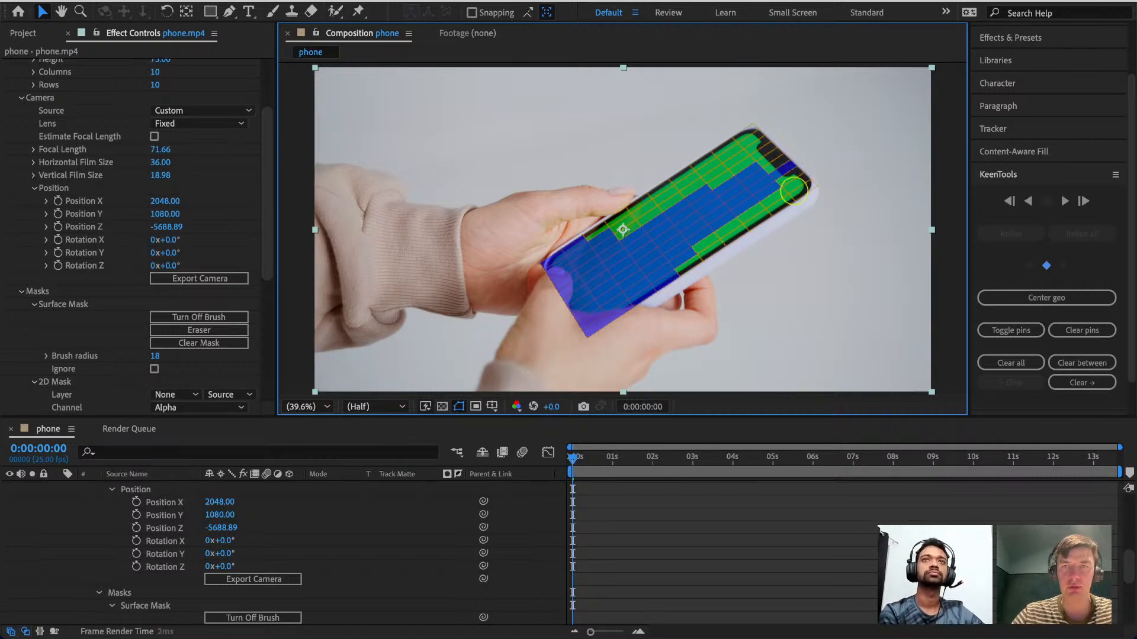
pyautogui.hotkey('ctrl', 'z')
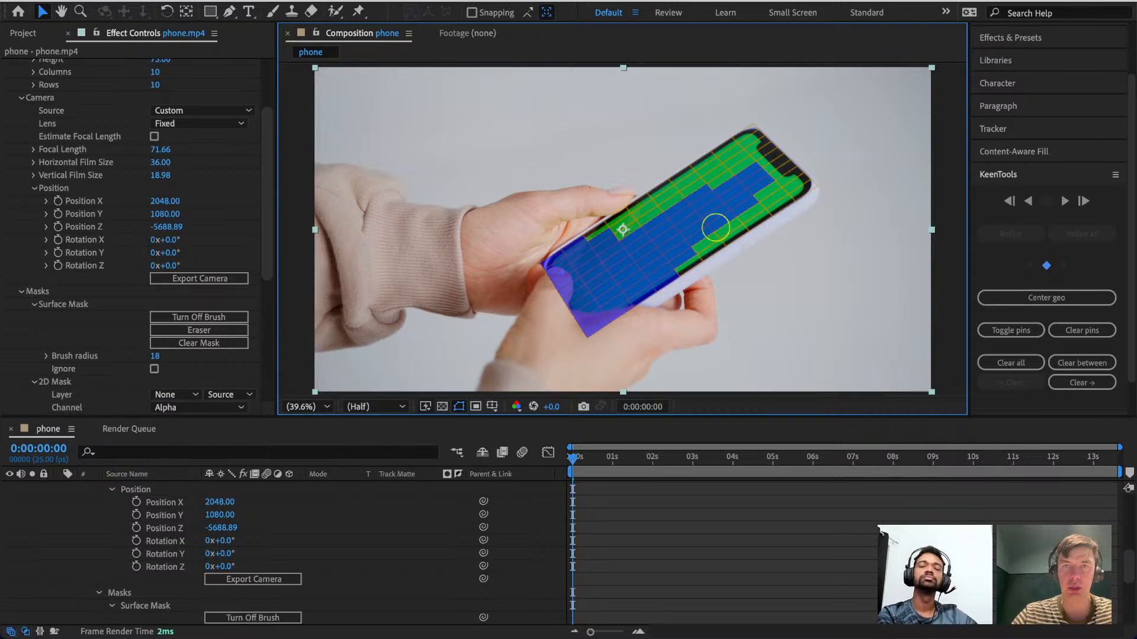
pyautogui.hotkey('ctrl', 'z')
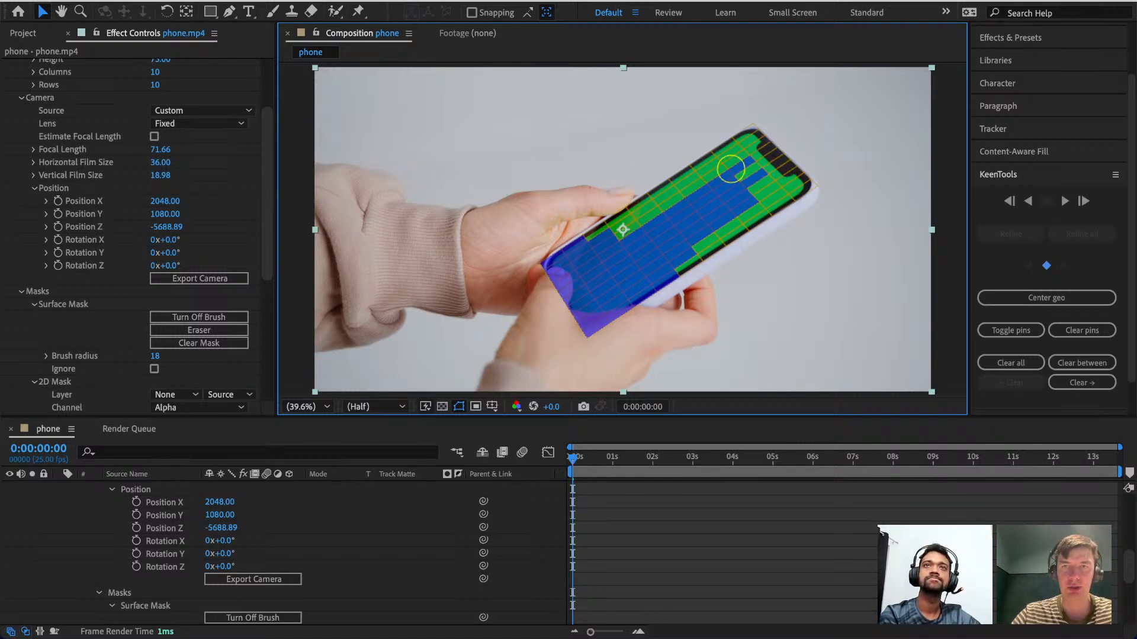
# Paint the surface mask over the upper part of the phone's screen and across the notch.
pyautogui.moveTo(724, 173)
pyautogui.mouseDown()
pyautogui.moveTo(698, 170)
pyautogui.moveTo(665, 185)
pyautogui.mouseUp()
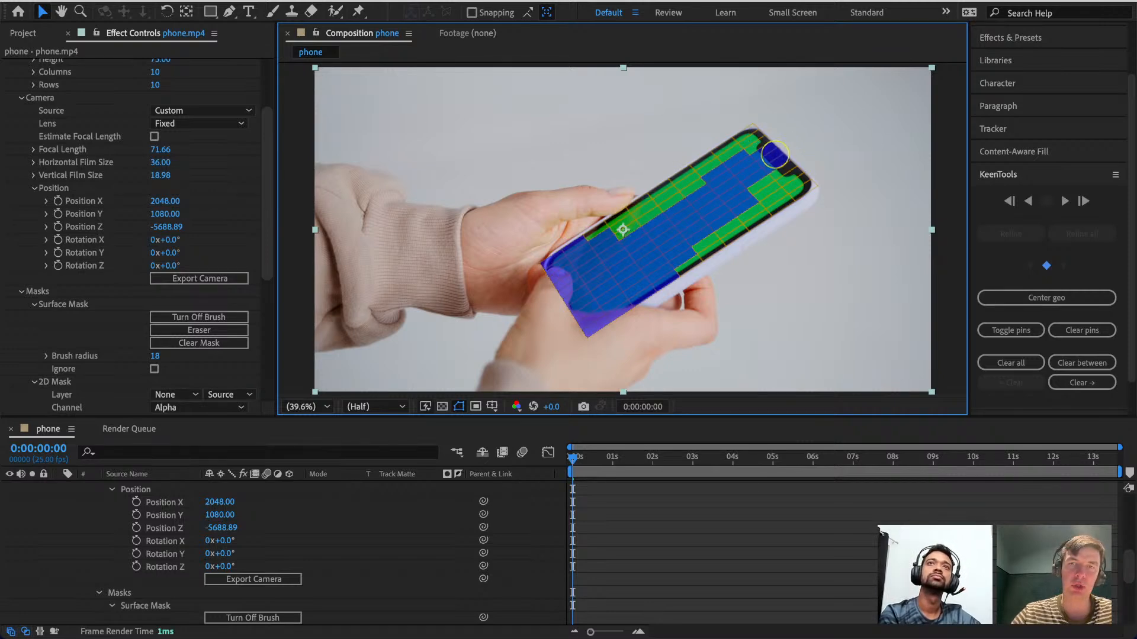
pyautogui.click(775, 158)
pyautogui.moveTo(768, 202); pyautogui.dragTo(743, 217)
pyautogui.moveTo(769, 154)
pyautogui.mouseDown()
pyautogui.moveTo(729, 187)
pyautogui.moveTo(719, 159)
pyautogui.moveTo(728, 151)
pyautogui.moveTo(747, 181)
pyautogui.moveTo(724, 203)
pyautogui.moveTo(755, 201)
pyautogui.moveTo(740, 178)
pyautogui.mouseUp()
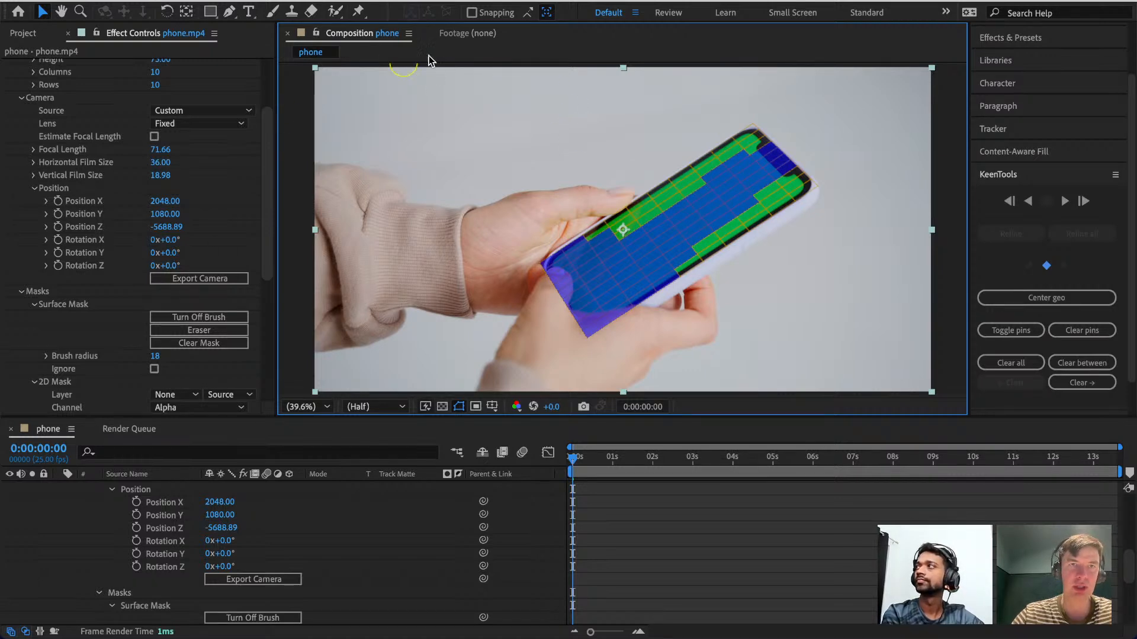
# Close the composition view and try to bring it back through the phone.mp4 layer and its GeoTracker effect.
pyautogui.click(288, 33)
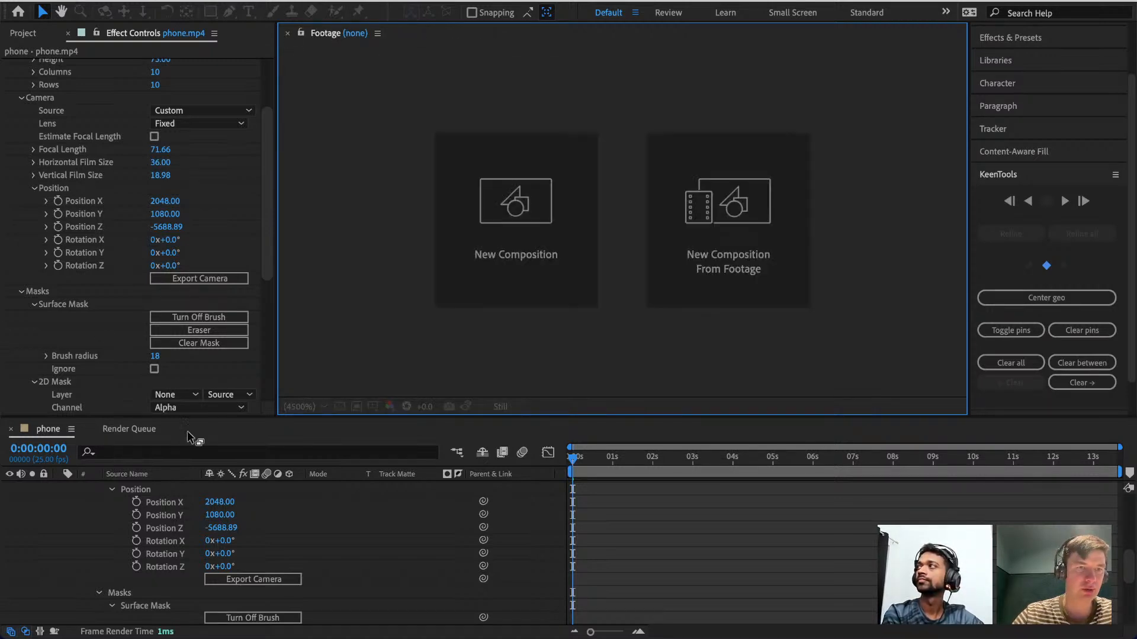
pyautogui.scroll(10, 216, 552)
pyautogui.click(130, 513)
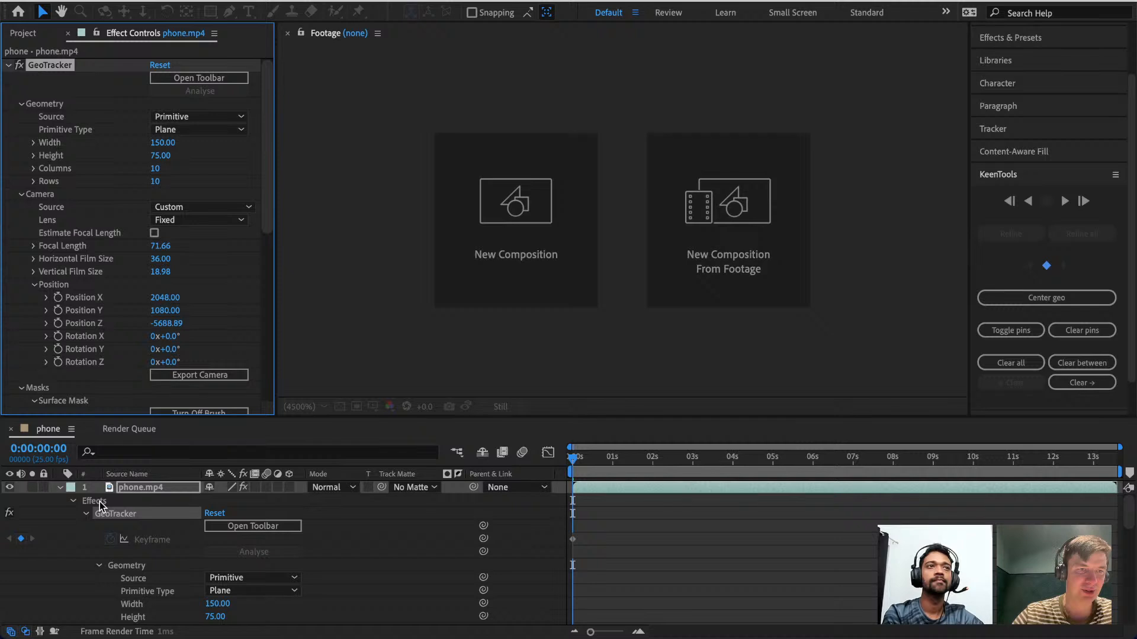
pyautogui.doubleClick(125, 488)
pyautogui.scroll(-5, 123, 488)
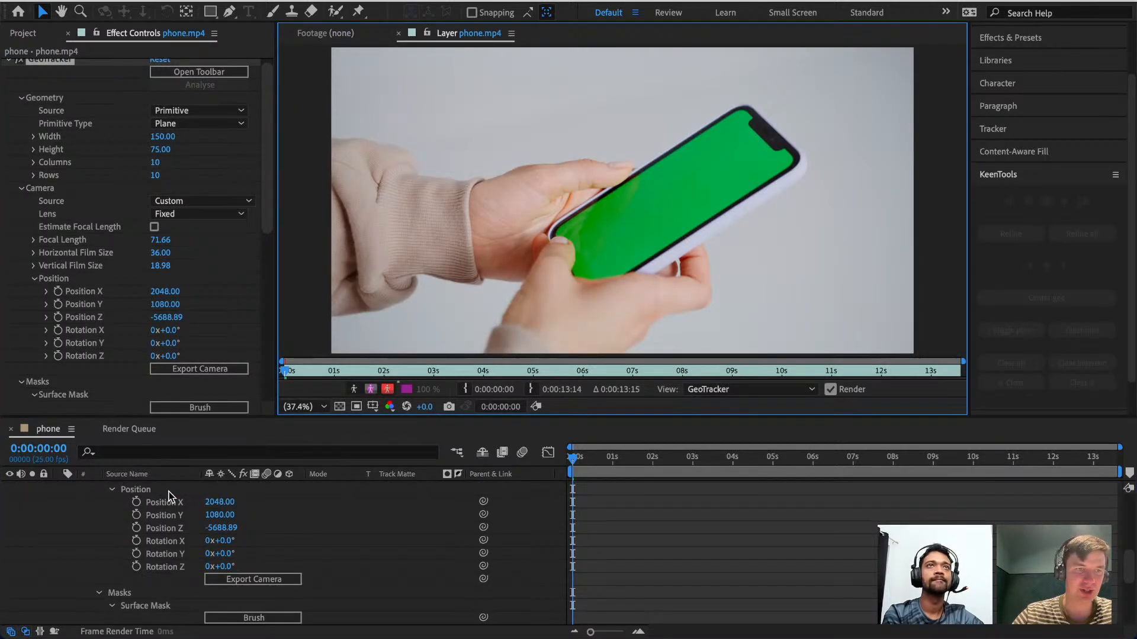
pyautogui.scroll(3, 158, 518)
pyautogui.scroll(4, 159, 518)
pyautogui.click(128, 514)
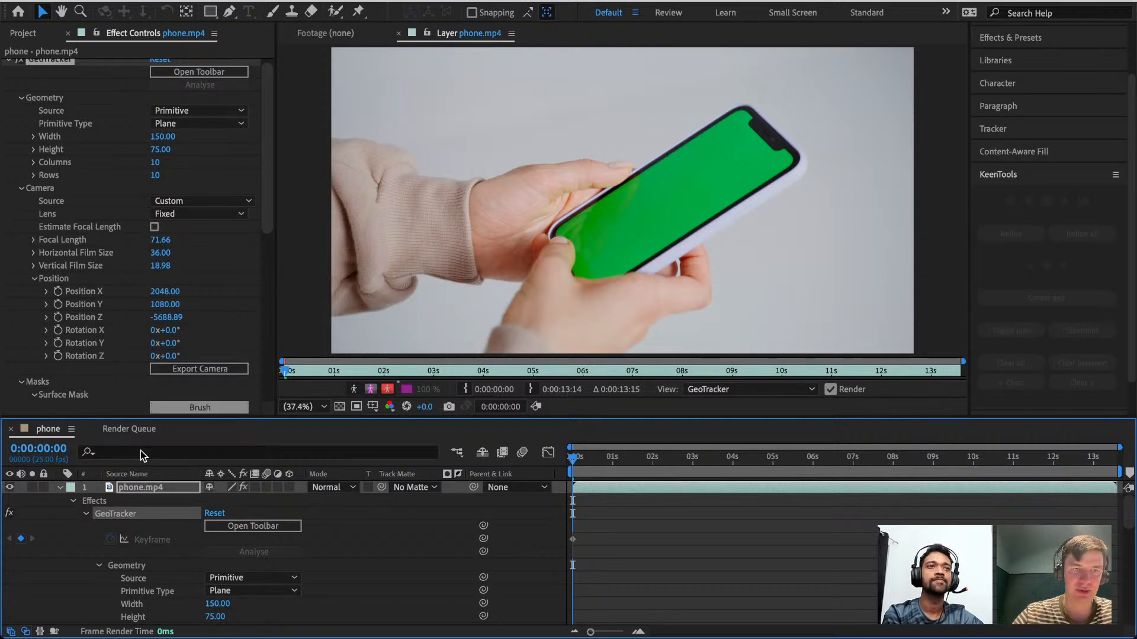
pyautogui.click(136, 568)
pyautogui.click(105, 514)
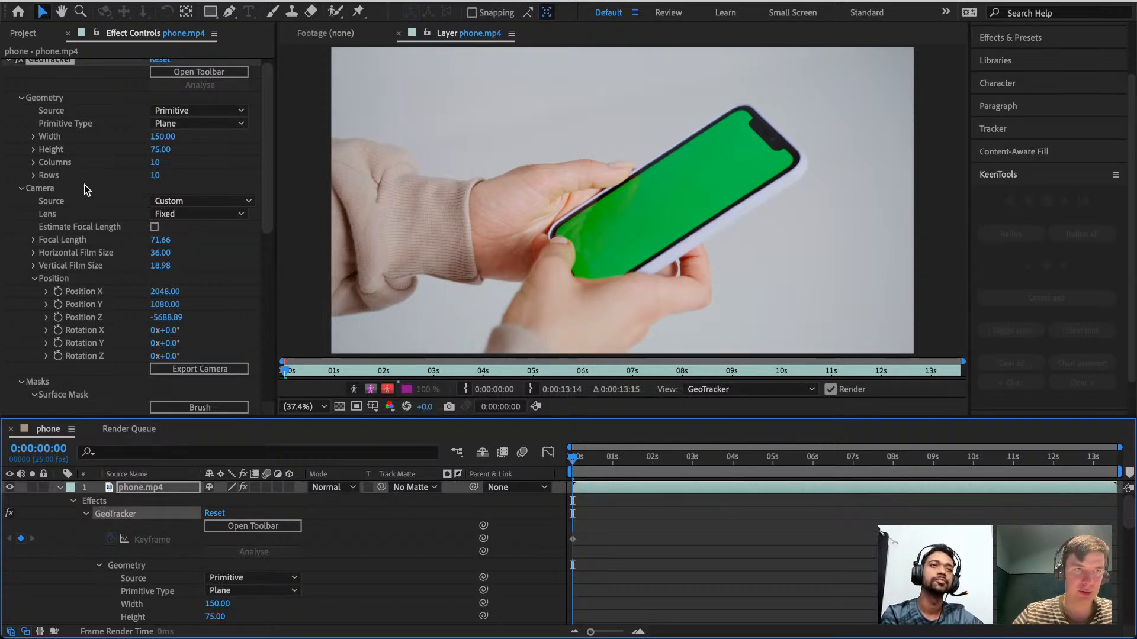
# Reopen the phone composition from the project and show the surface mask settings of phone.mp4.
pyautogui.click(340, 35)
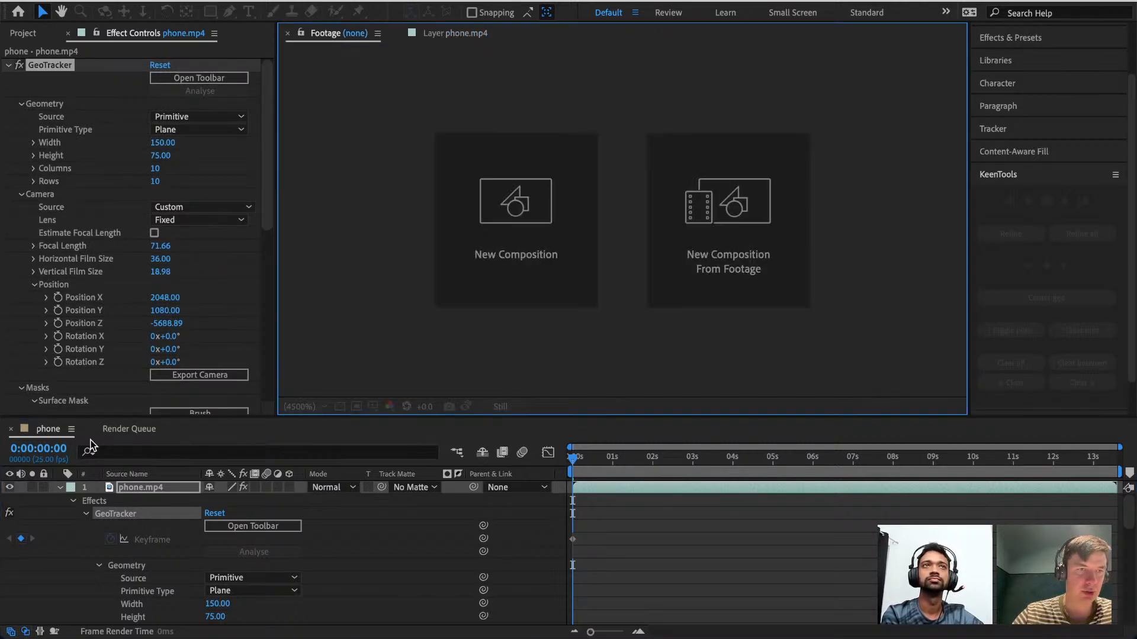
pyautogui.click(23, 34)
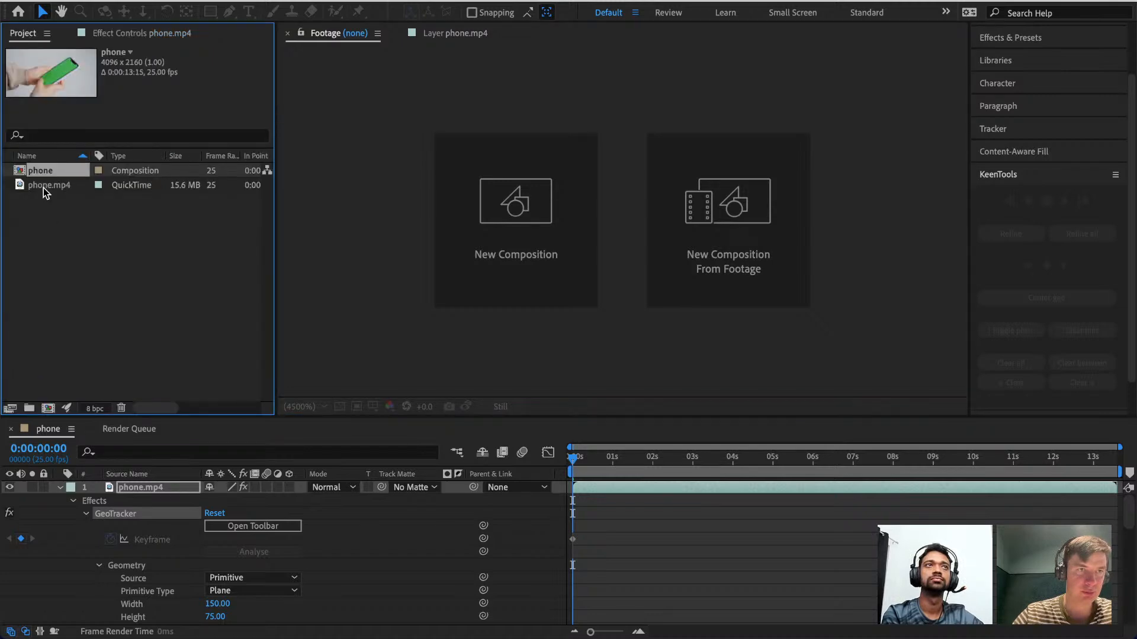
pyautogui.doubleClick(41, 171)
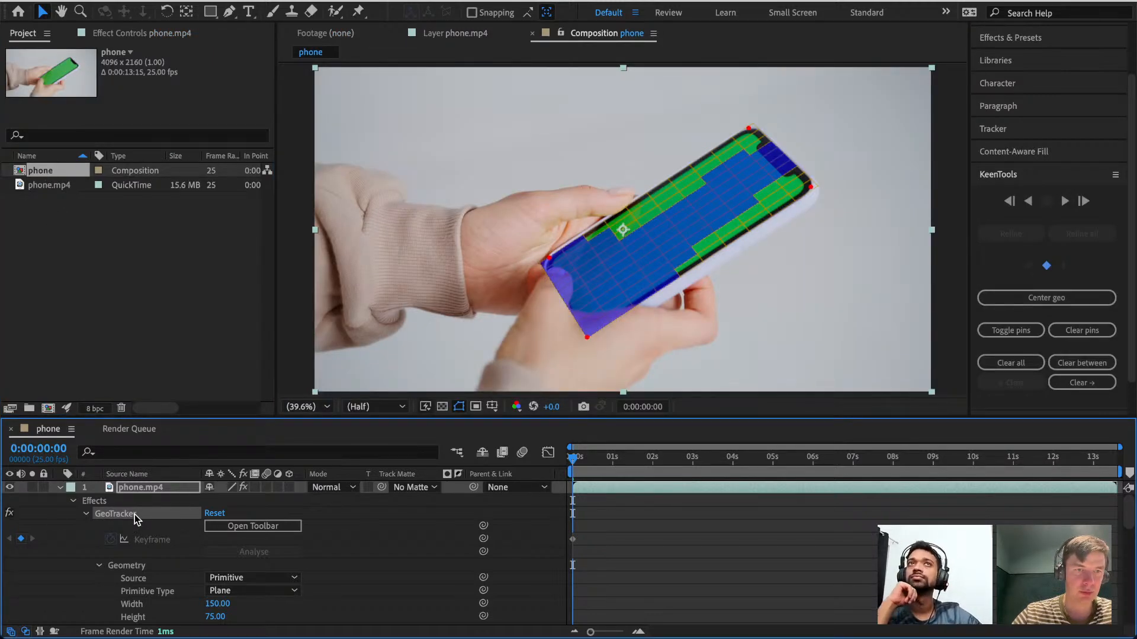
pyautogui.scroll(-4, 211, 544)
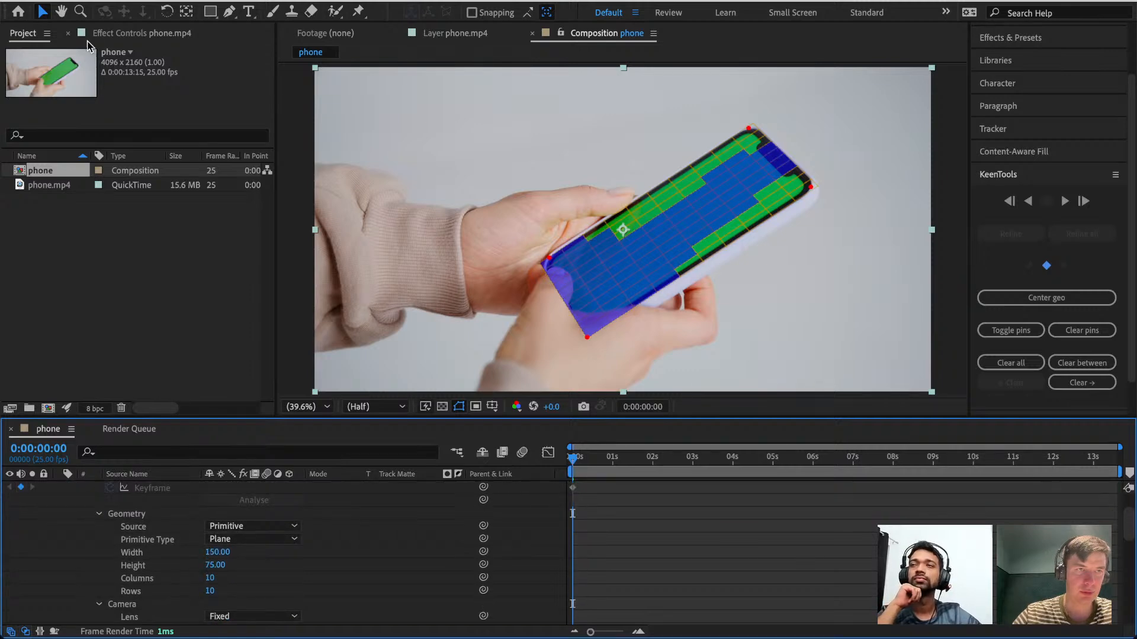
pyautogui.click(135, 37)
pyautogui.scroll(-6, 218, 321)
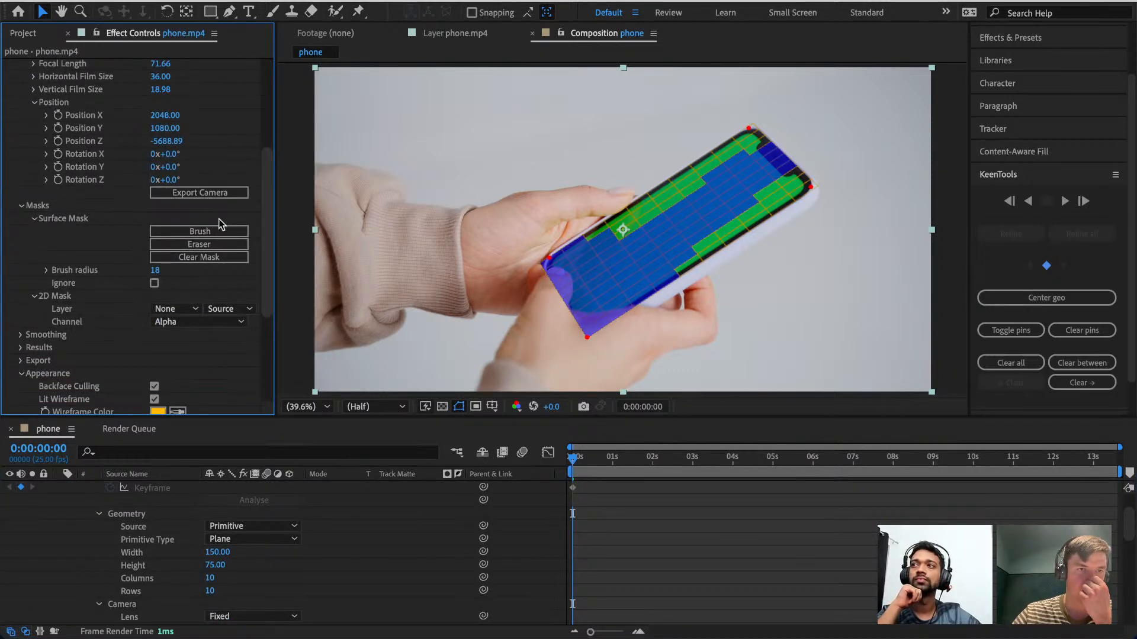
# Paint the surface mask closer to the phone's upper long edge, erase it from the notch and turn off the brush.
pyautogui.click(217, 230)
pyautogui.click(701, 232)
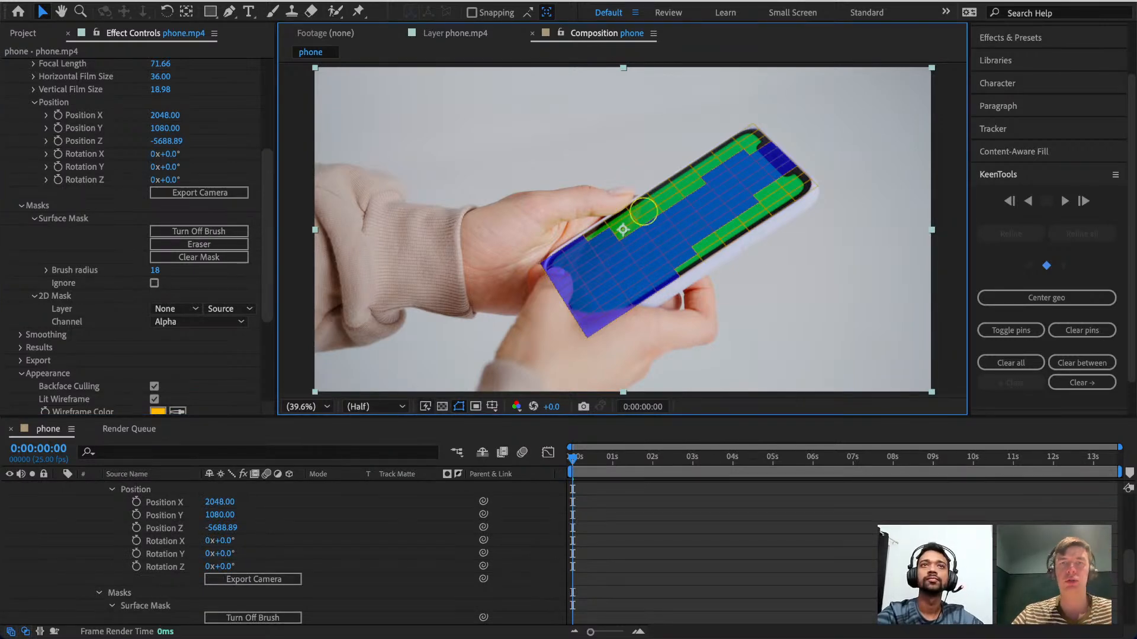
pyautogui.moveTo(651, 210); pyautogui.dragTo(665, 190)
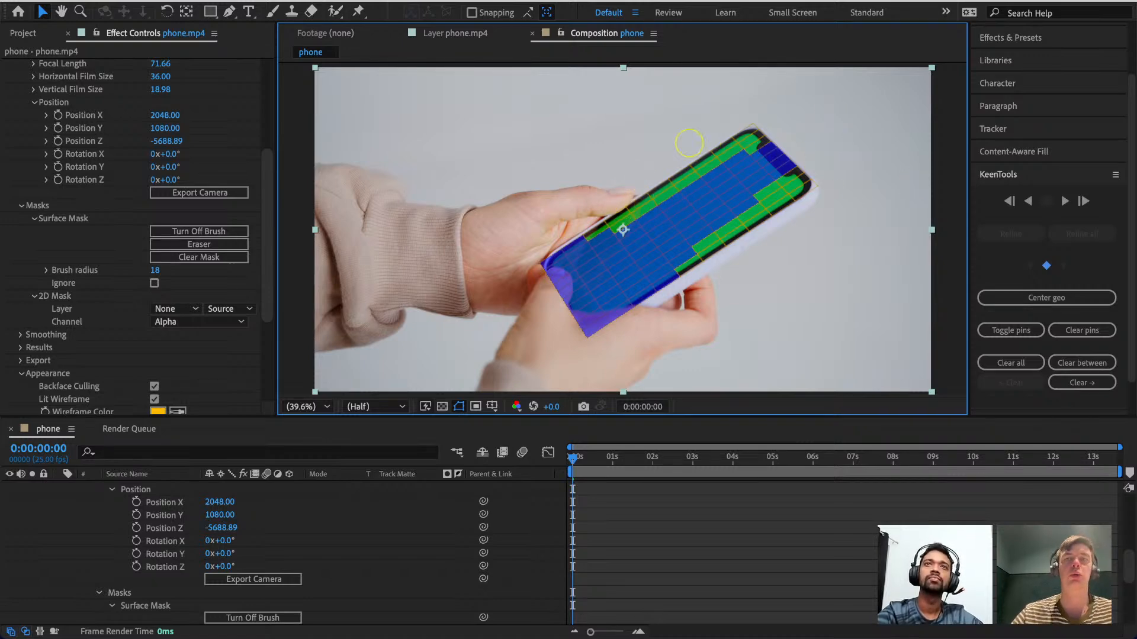
pyautogui.moveTo(761, 155); pyautogui.dragTo(773, 193)
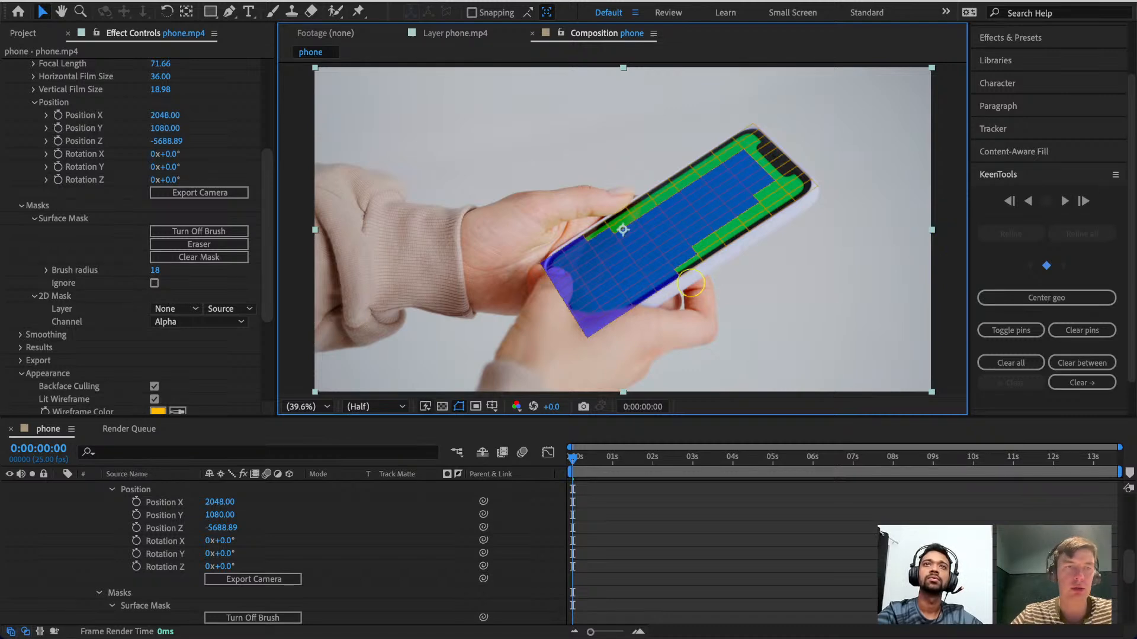
pyautogui.click(195, 231)
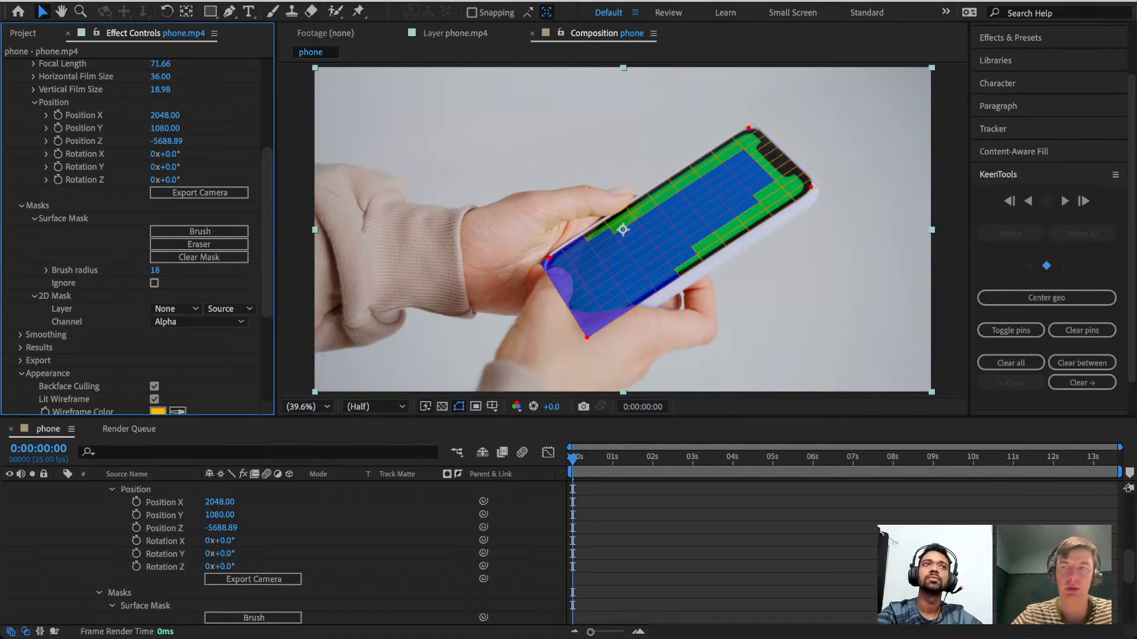
# Track the masked plane forward to 0:00:13:14 and realign its corner pins with the corners of the phone.
pyautogui.click(1068, 208)
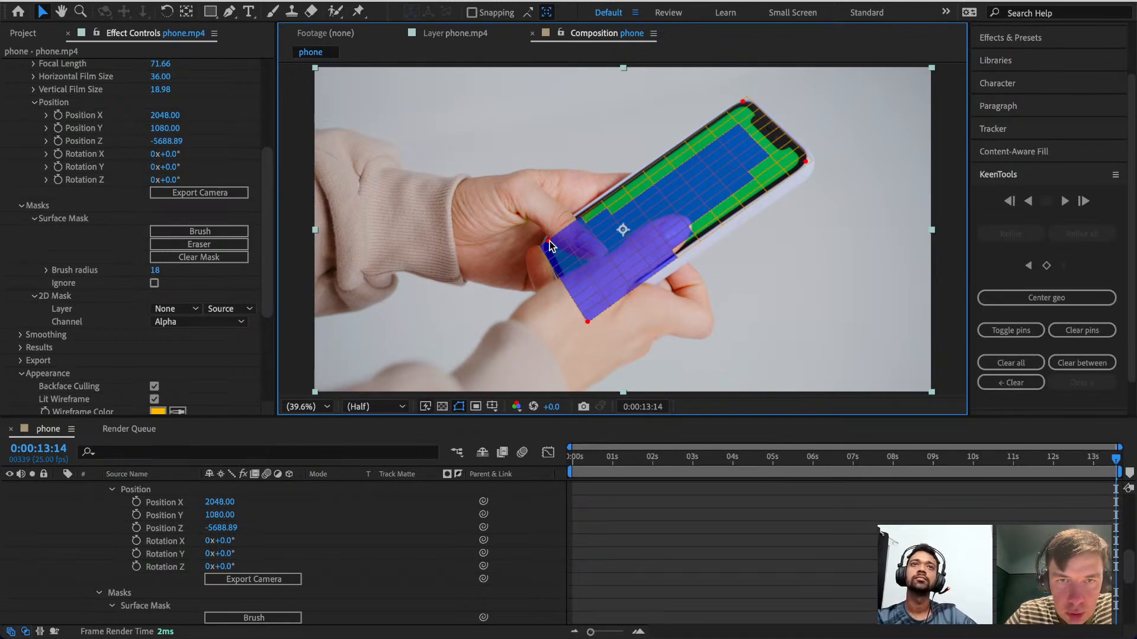
pyautogui.moveTo(549, 243); pyautogui.dragTo(549, 237)
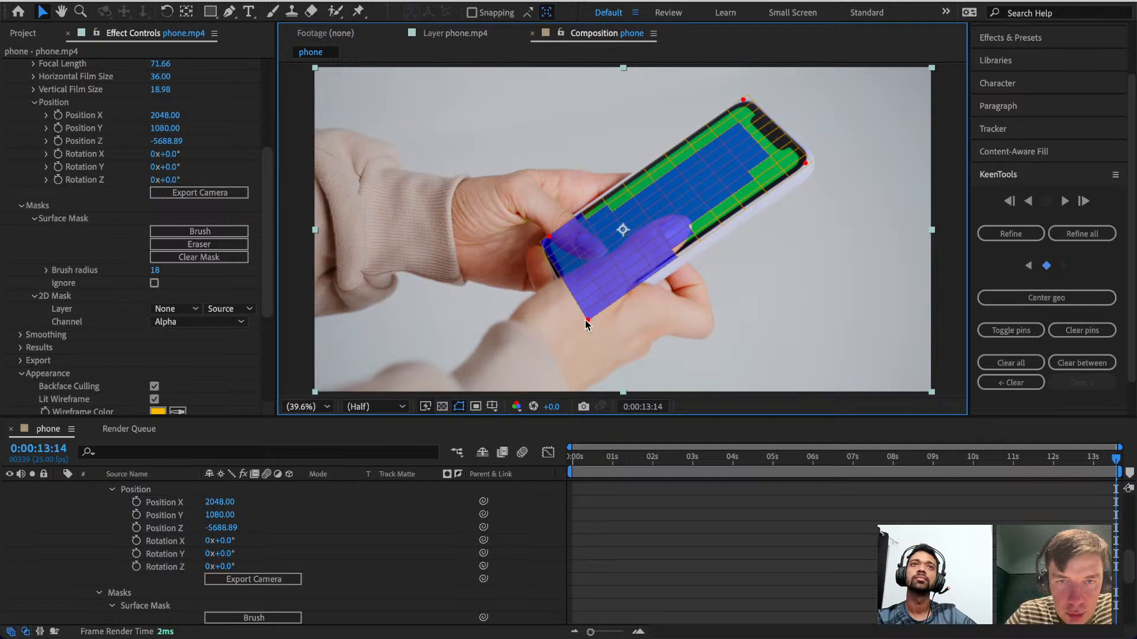
pyautogui.moveTo(589, 321); pyautogui.dragTo(576, 322)
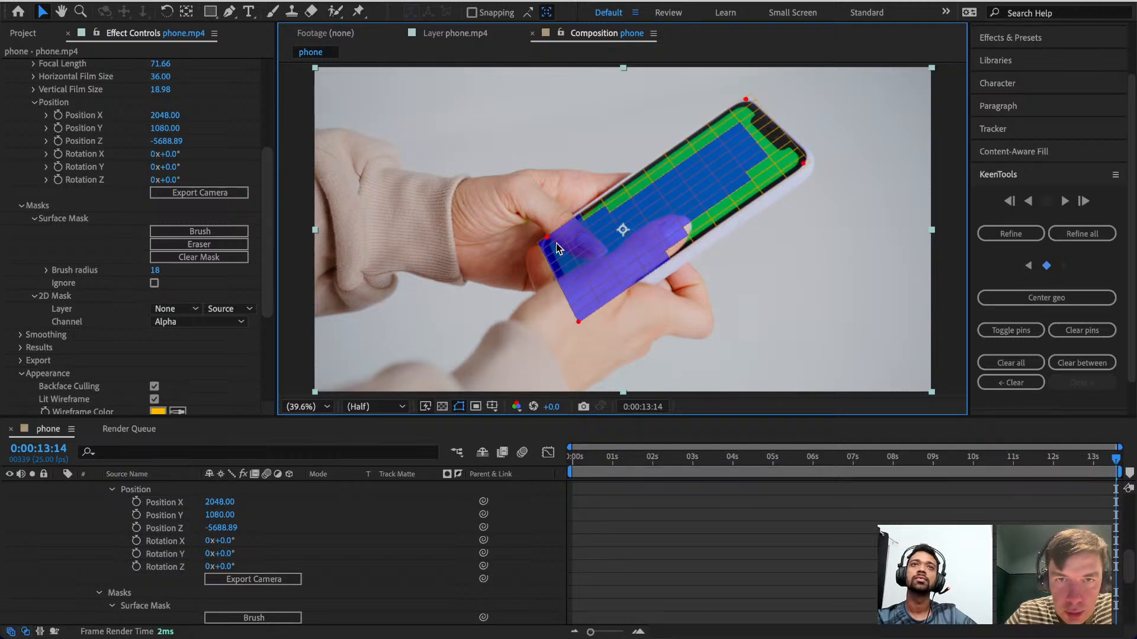
pyautogui.moveTo(546, 237); pyautogui.dragTo(548, 235)
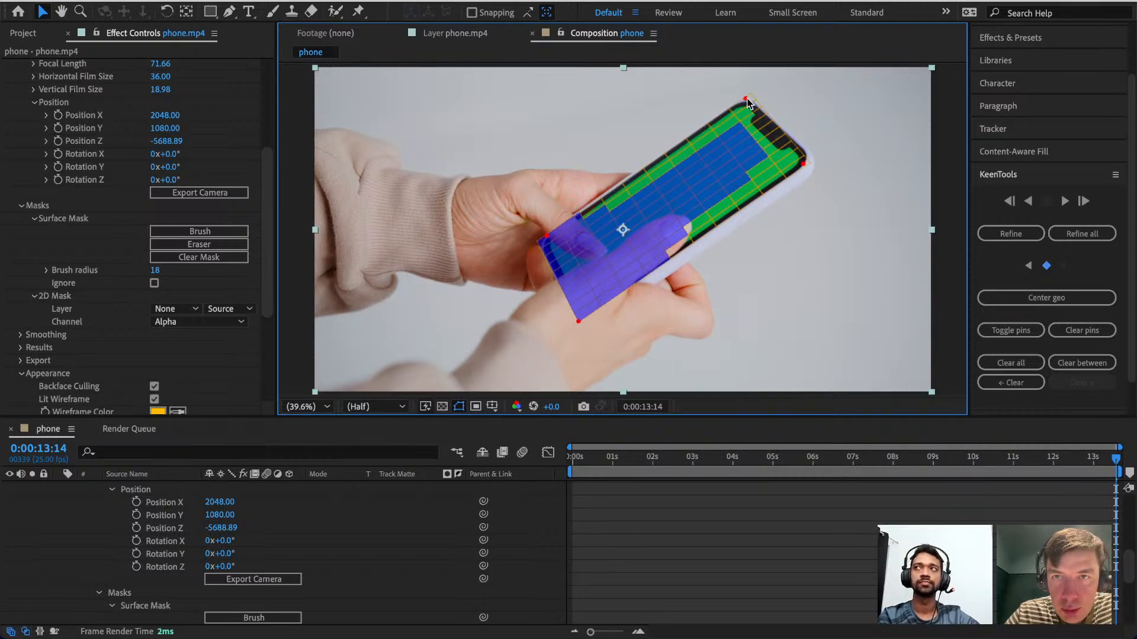
pyautogui.moveTo(747, 99); pyautogui.dragTo(745, 100)
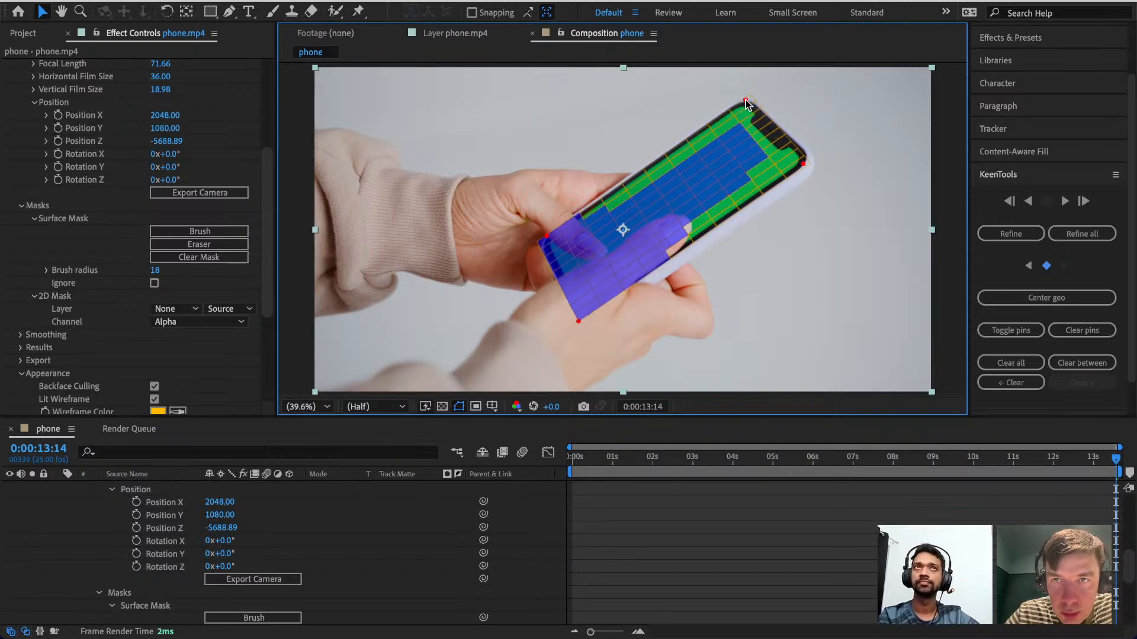
pyautogui.moveTo(805, 166); pyautogui.dragTo(808, 163)
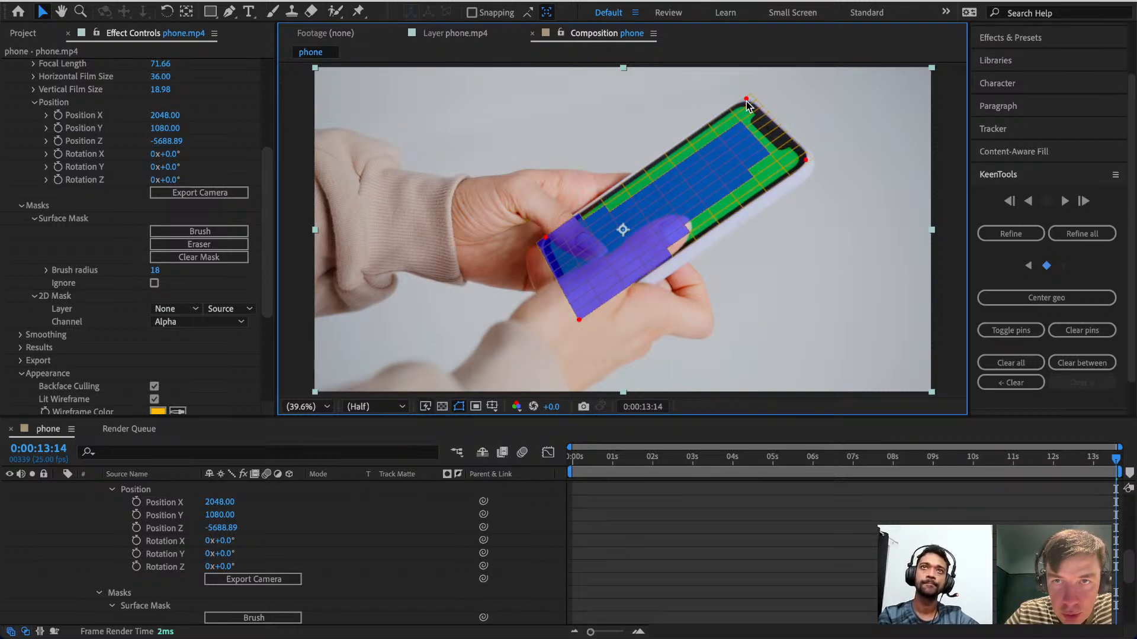
pyautogui.moveTo(747, 101); pyautogui.dragTo(741, 102)
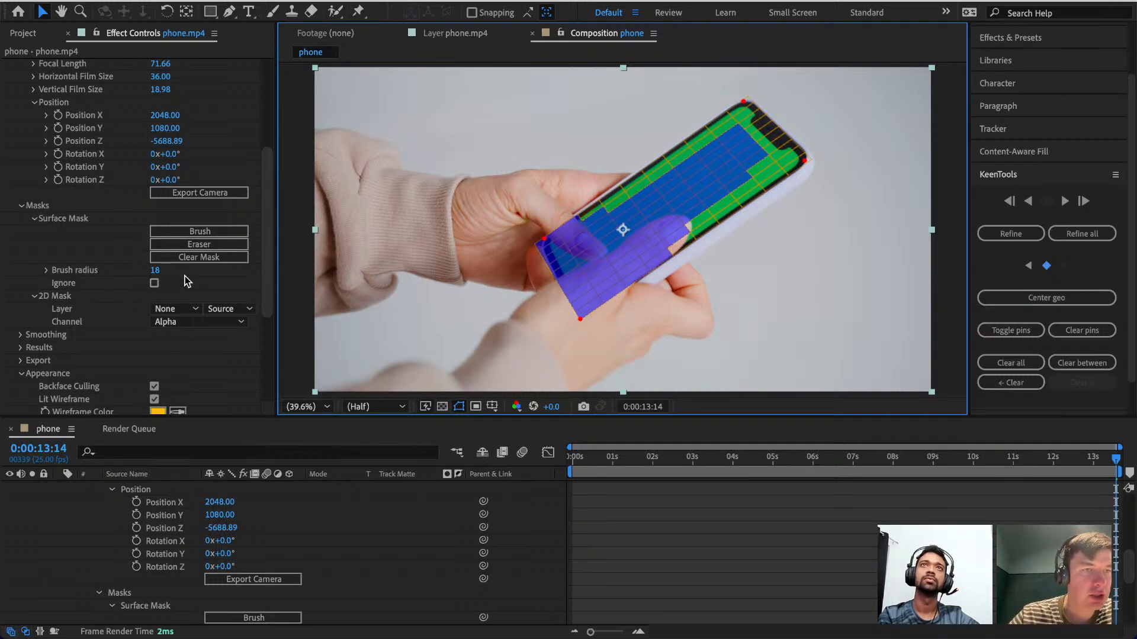
# Enable focal length estimation for the camera and adjust the plane's corner pin beside the thumb.
pyautogui.scroll(-3, 127, 272)
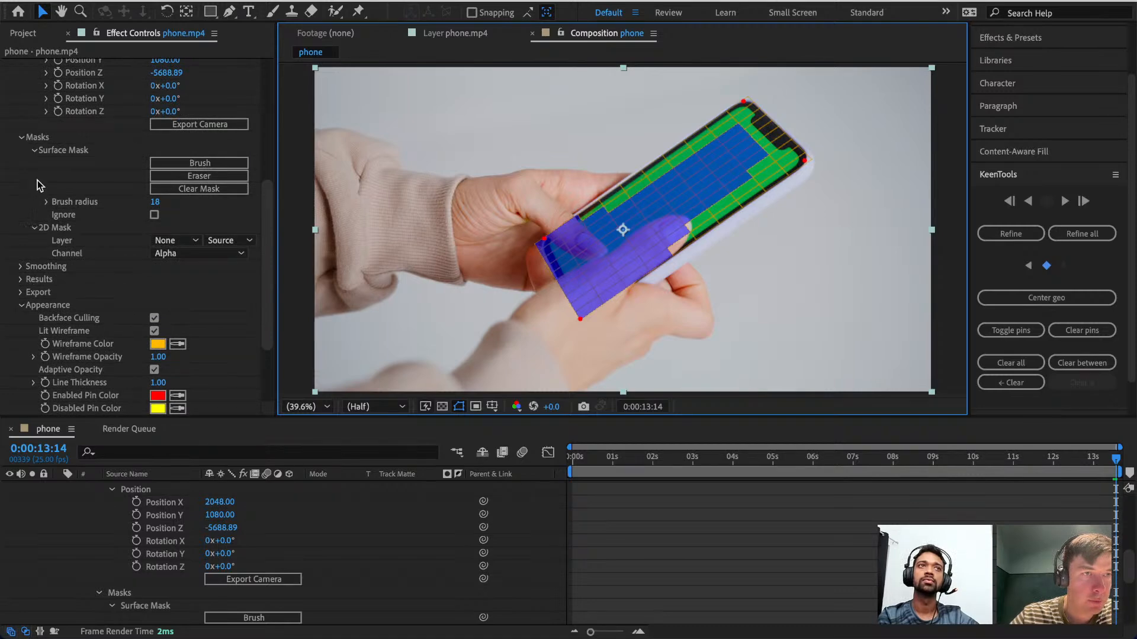
pyautogui.scroll(7, 37, 180)
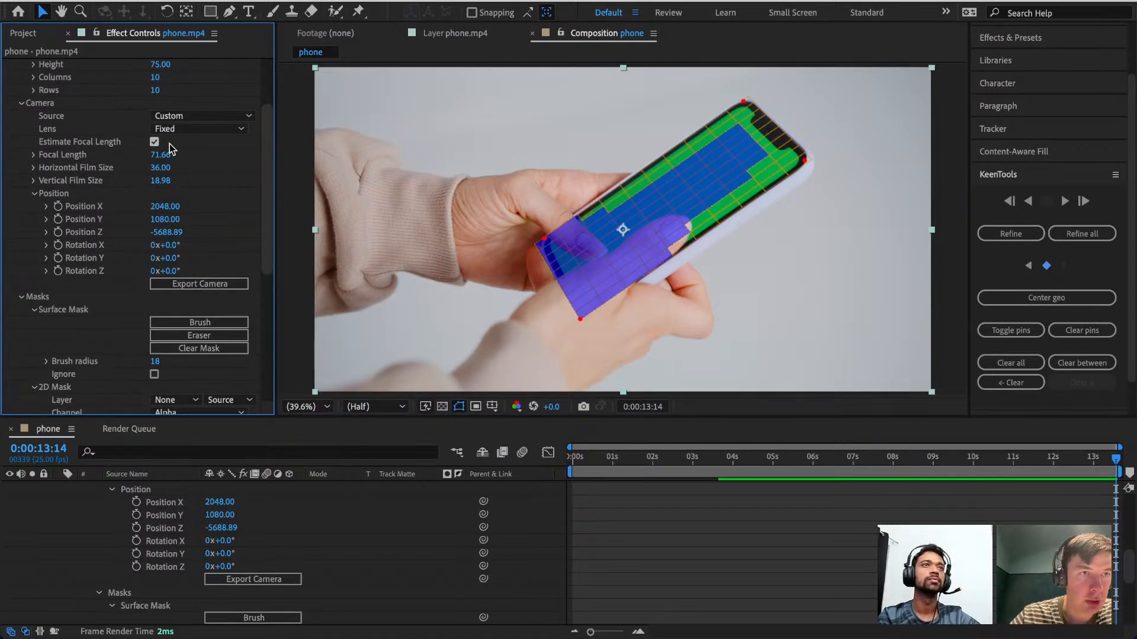
pyautogui.moveTo(542, 244); pyautogui.dragTo(547, 240)
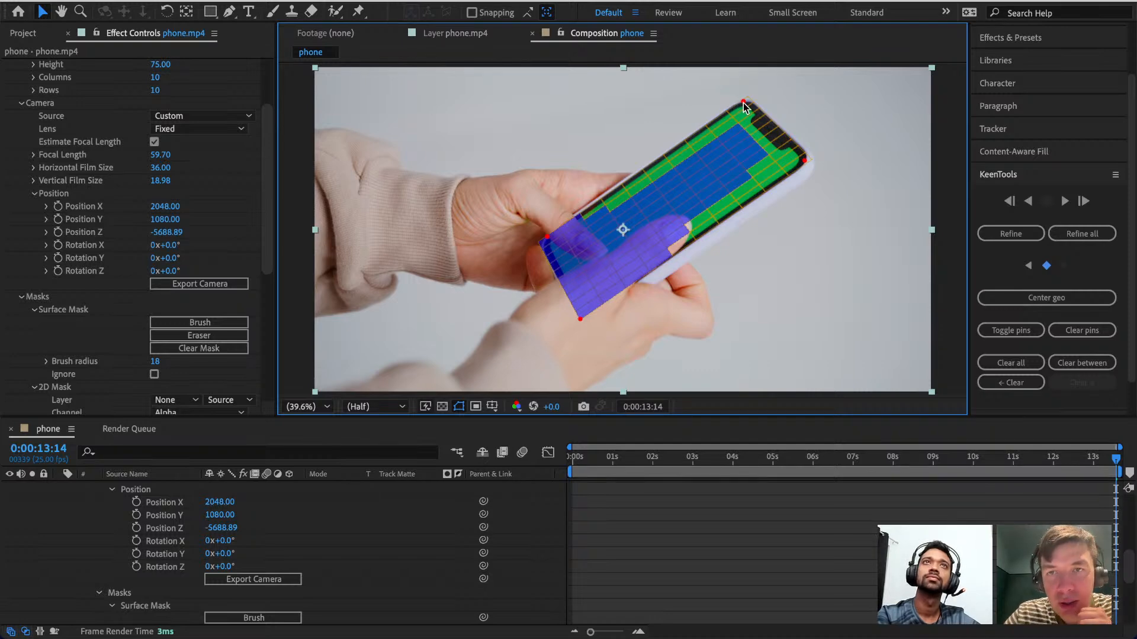
# Fine-tune the plane's pin at the phone's upper corner on the last frame, then refine the track and review it from the start.
pyautogui.moveTo(745, 106); pyautogui.dragTo(744, 107)
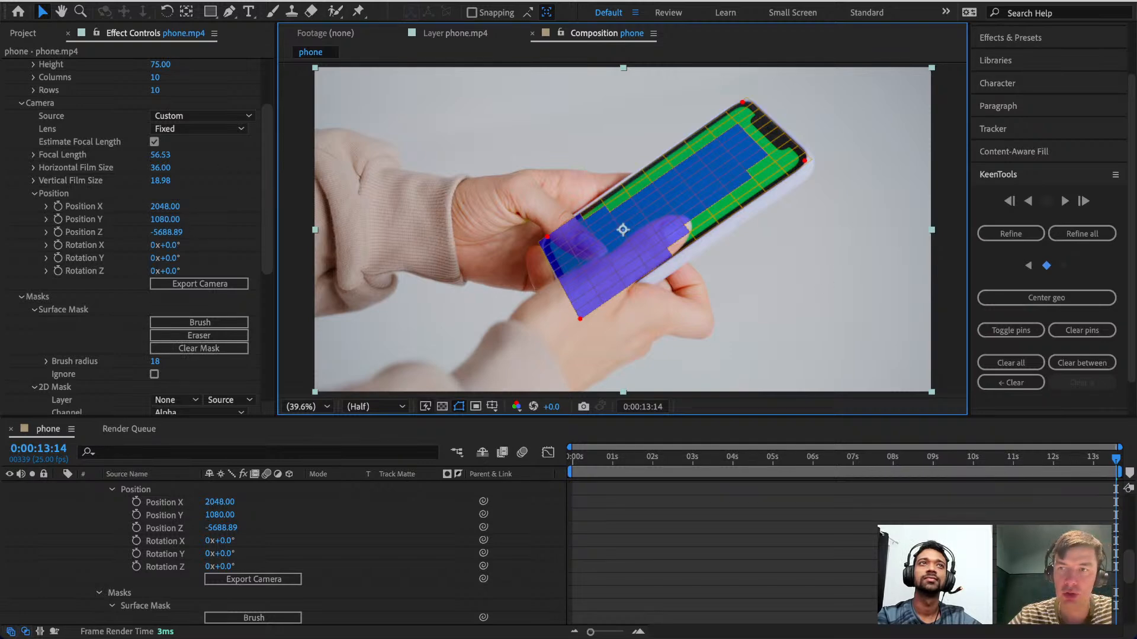
pyautogui.click(1033, 240)
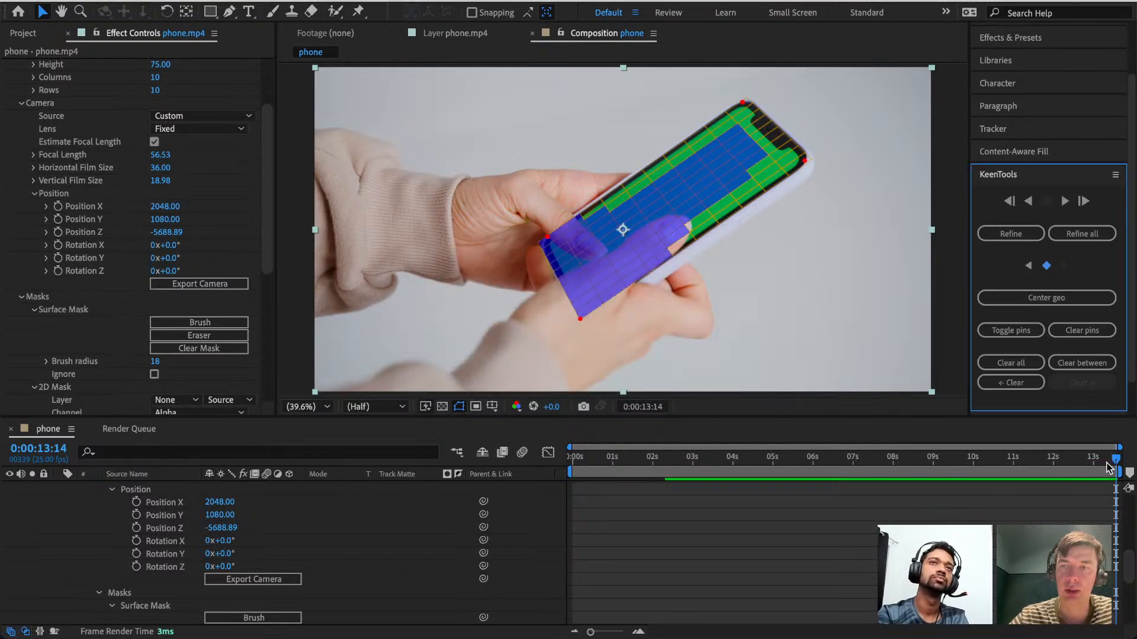
pyautogui.moveTo(1115, 459); pyautogui.dragTo(565, 432)
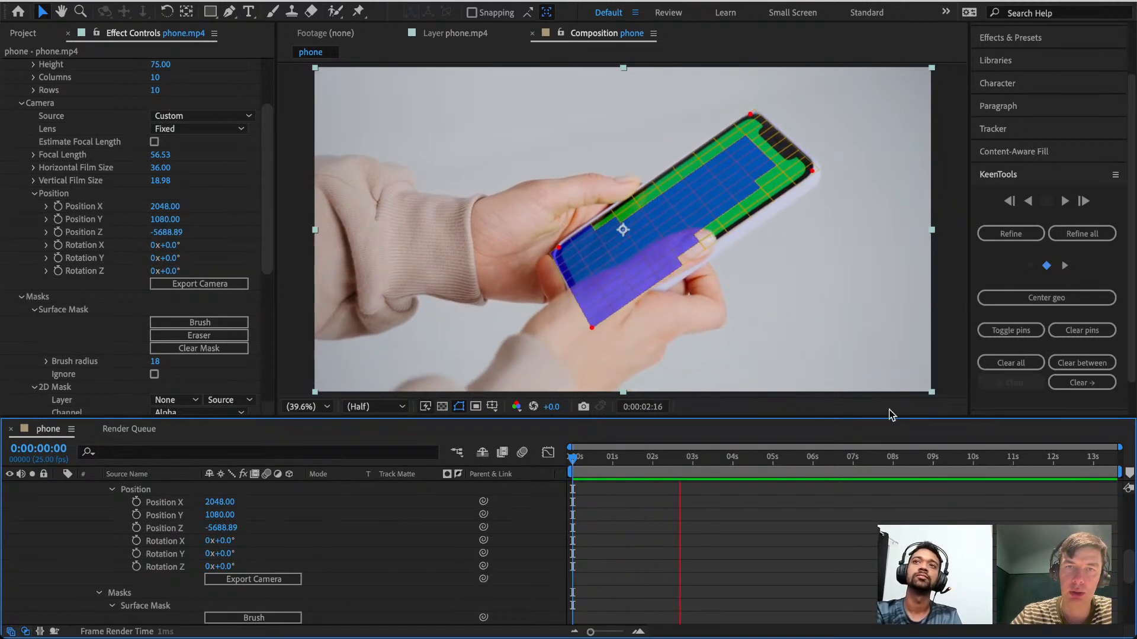
# Realign the plane's corner pins with the phone at 0:00:06:05, refine the track and return to the first frame.
pyautogui.moveTo(780, 467); pyautogui.dragTo(821, 465)
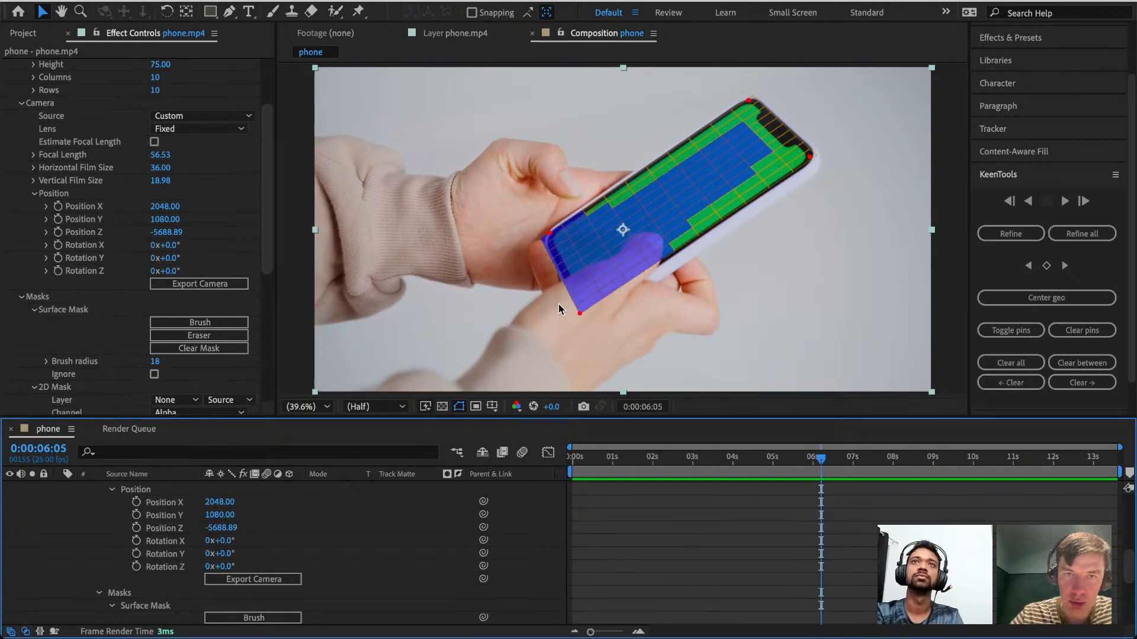
pyautogui.moveTo(583, 314); pyautogui.dragTo(585, 318)
pyautogui.moveTo(746, 101); pyautogui.dragTo(745, 100)
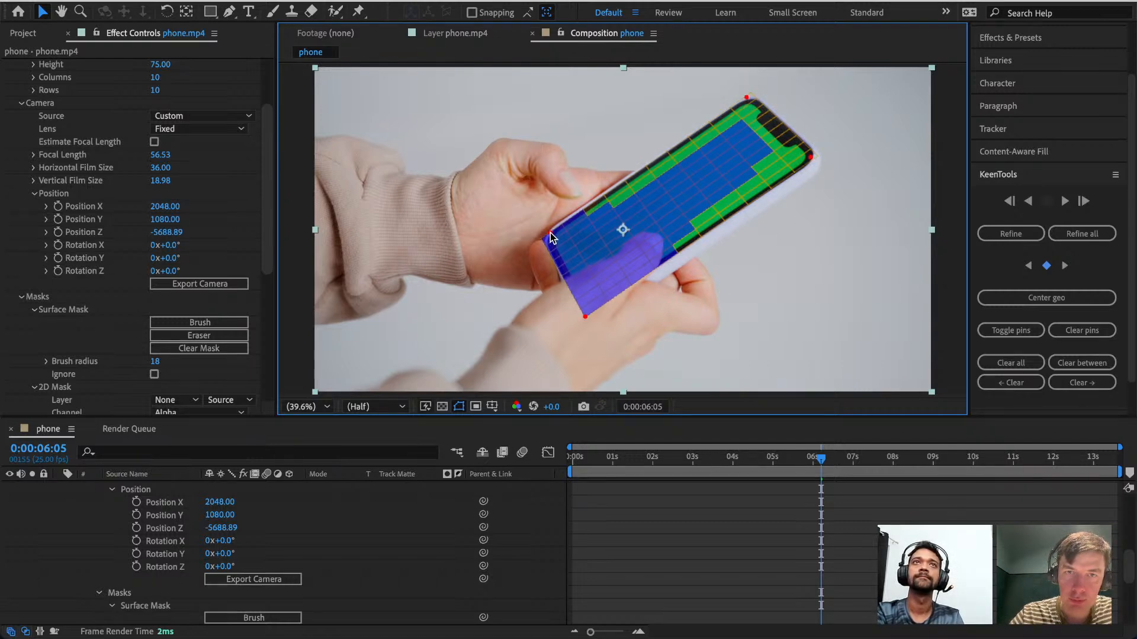
pyautogui.moveTo(550, 232); pyautogui.dragTo(551, 230)
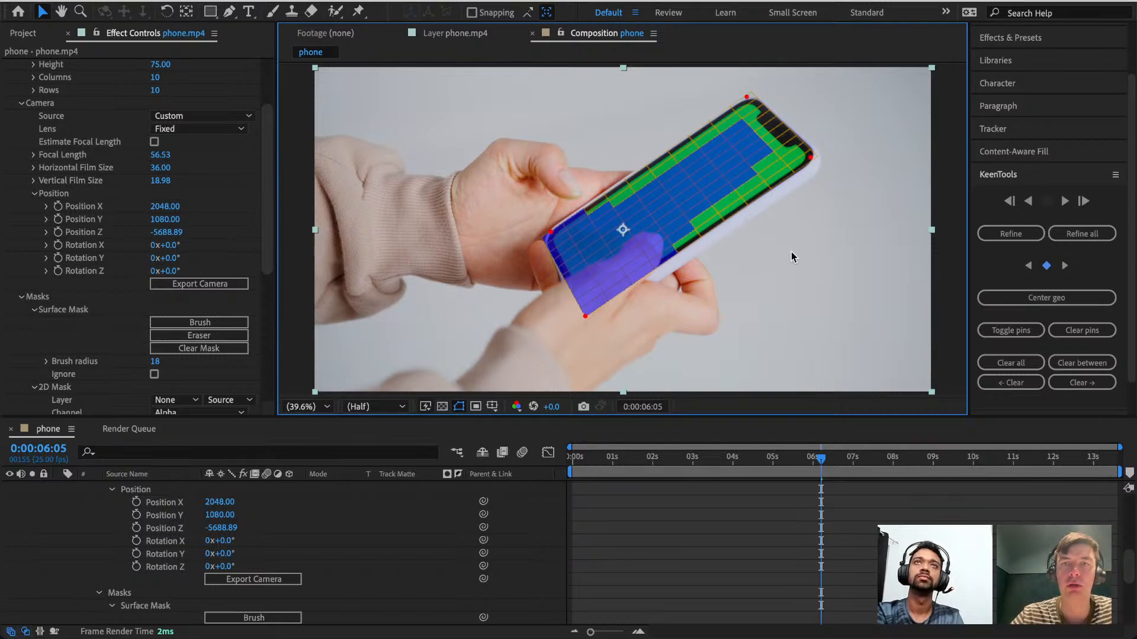
pyautogui.click(1017, 236)
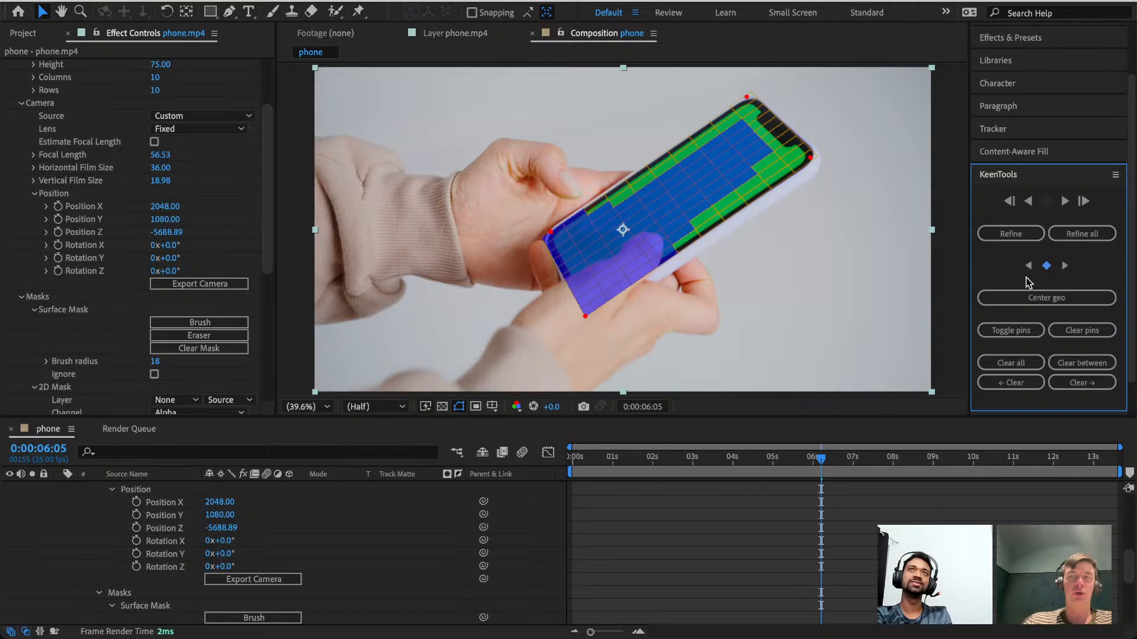
pyautogui.moveTo(820, 463); pyautogui.dragTo(573, 515)
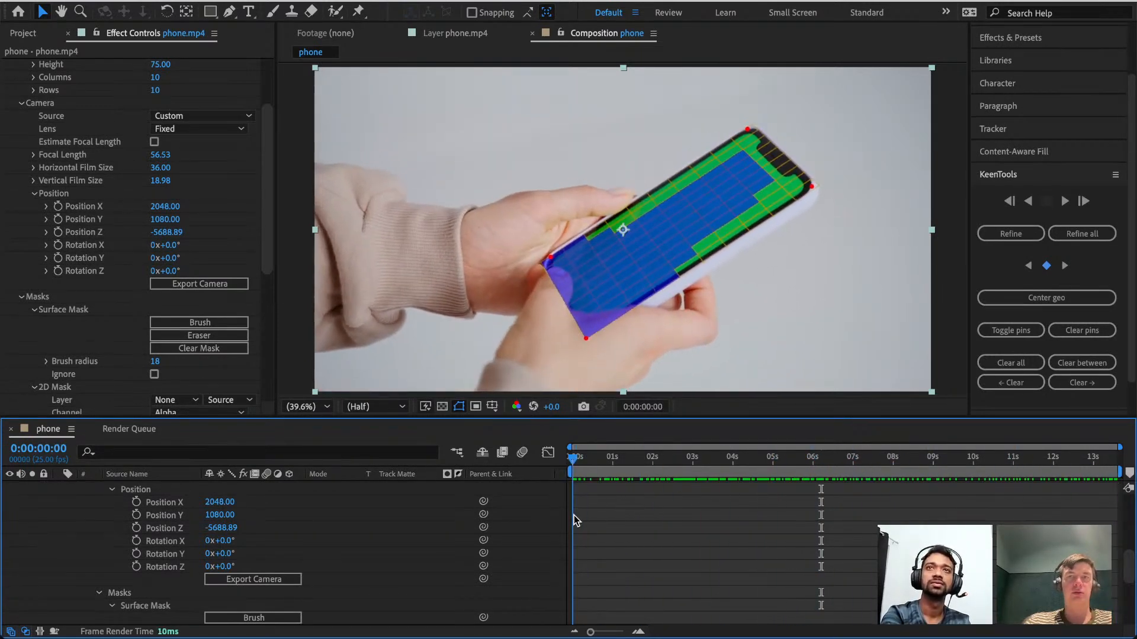
# Switch to Chrome and search Google Images for "iphone xr instagram".
pyautogui.press('super+Tab')
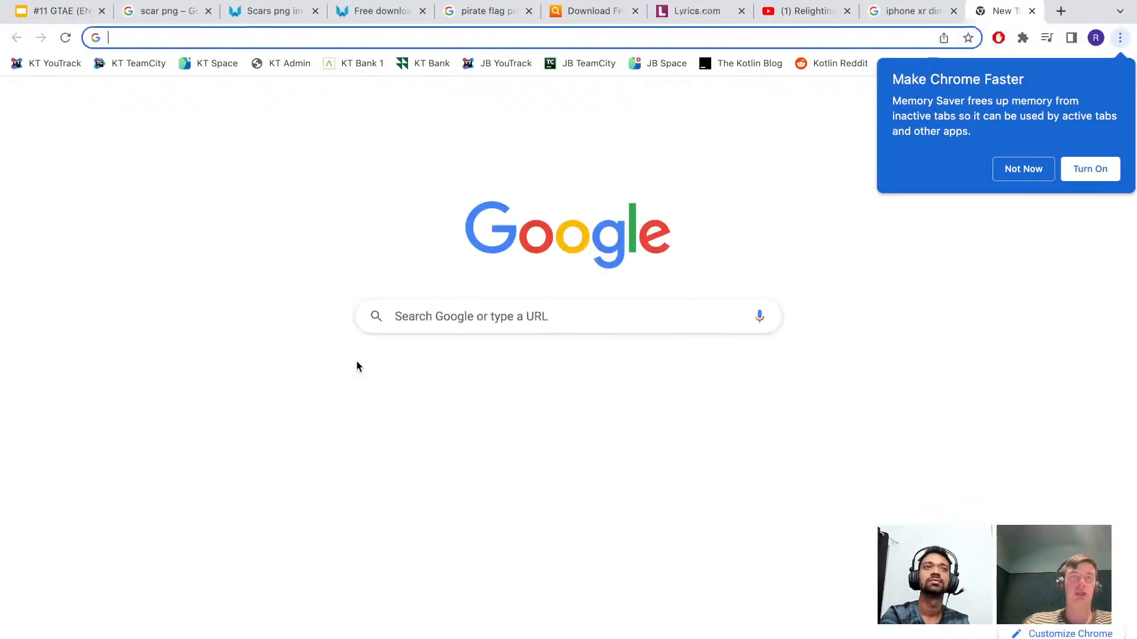
pyautogui.write('iphone xr')
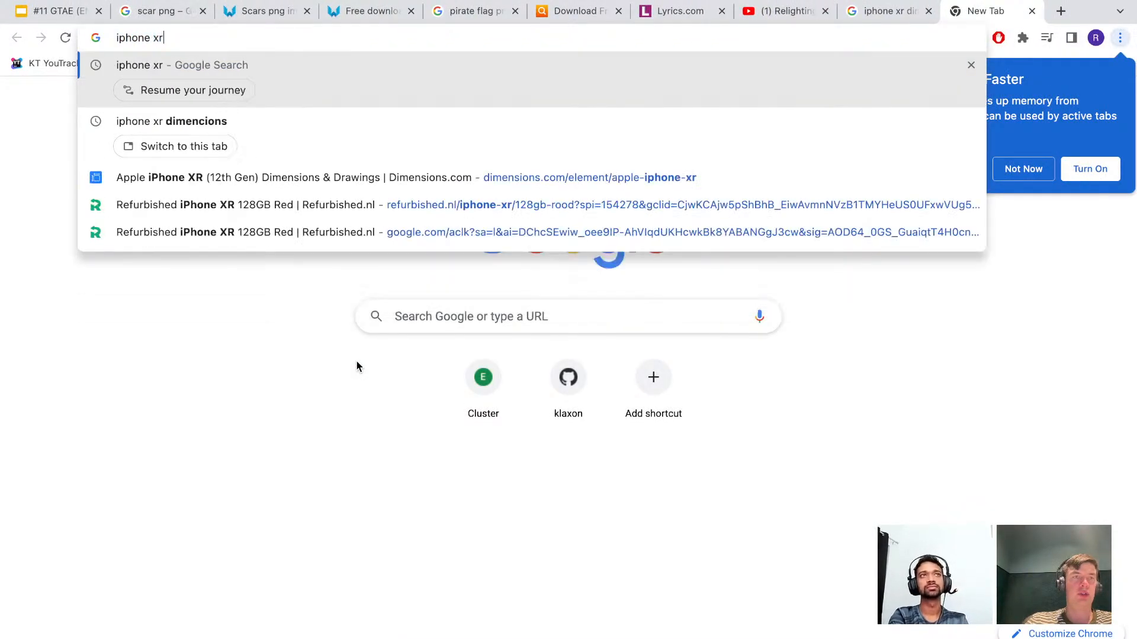
pyautogui.press('Return')
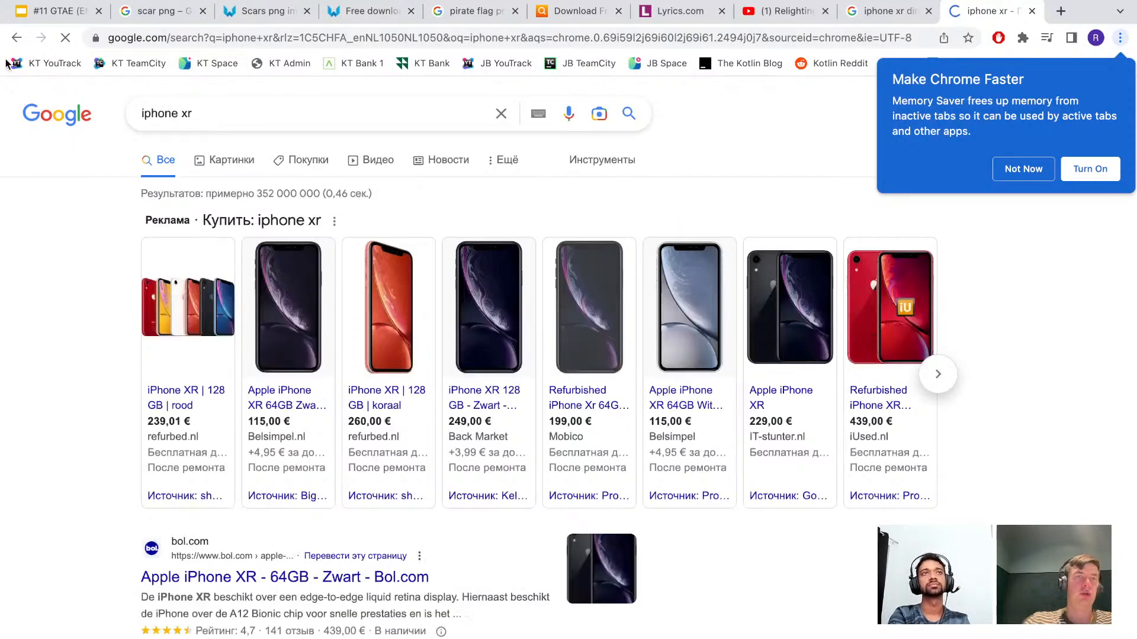
pyautogui.click(241, 159)
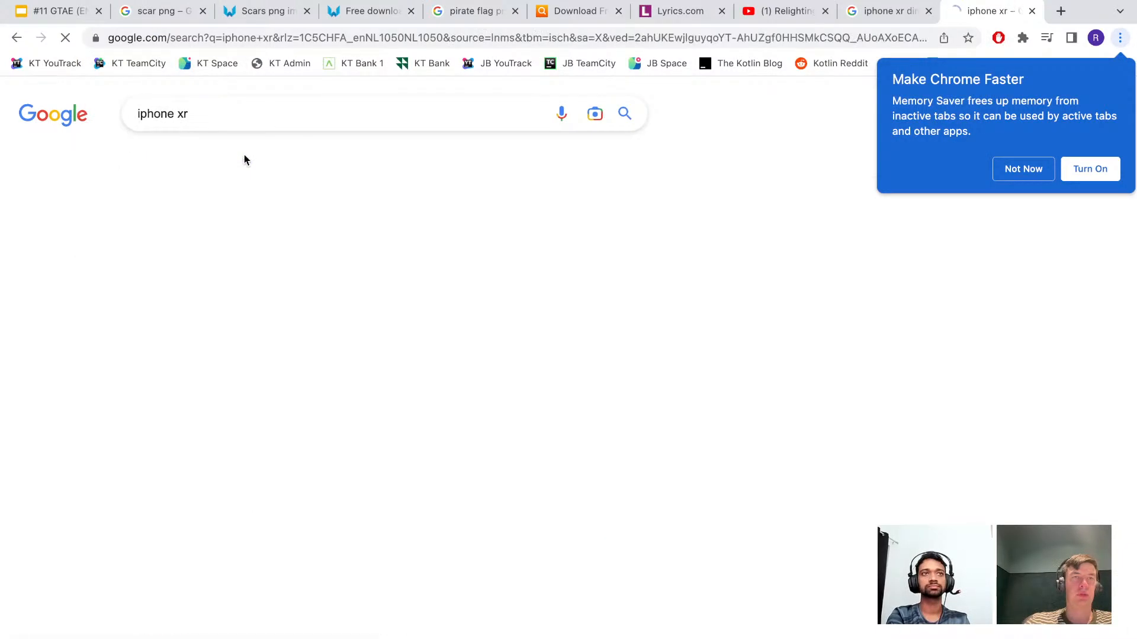
pyautogui.click(304, 120)
pyautogui.write('i')
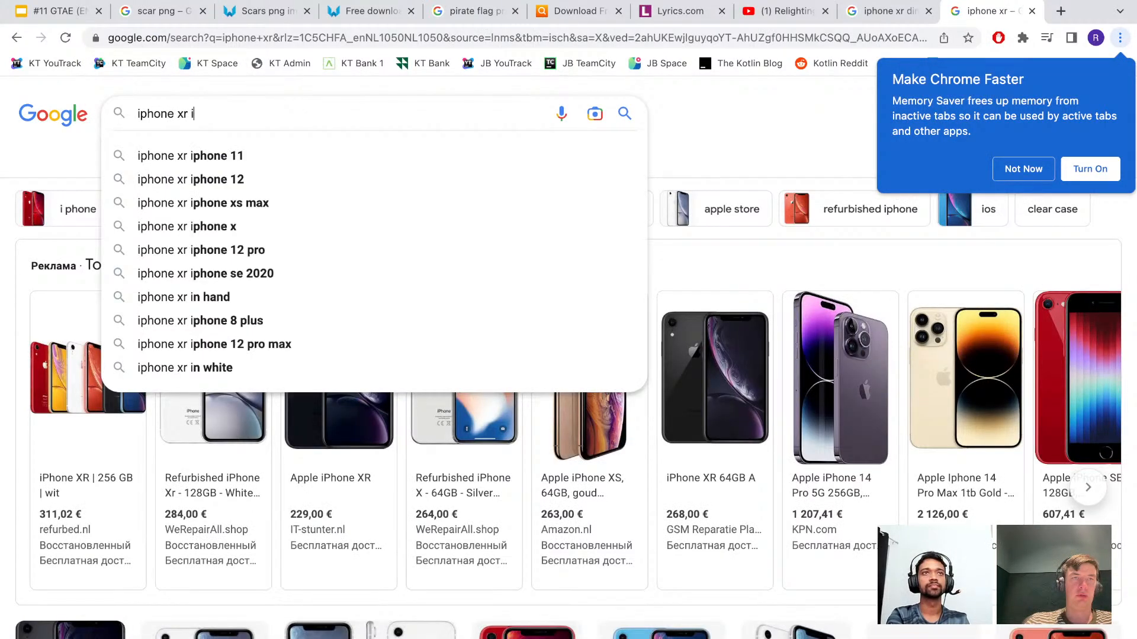
pyautogui.write('nstagram')
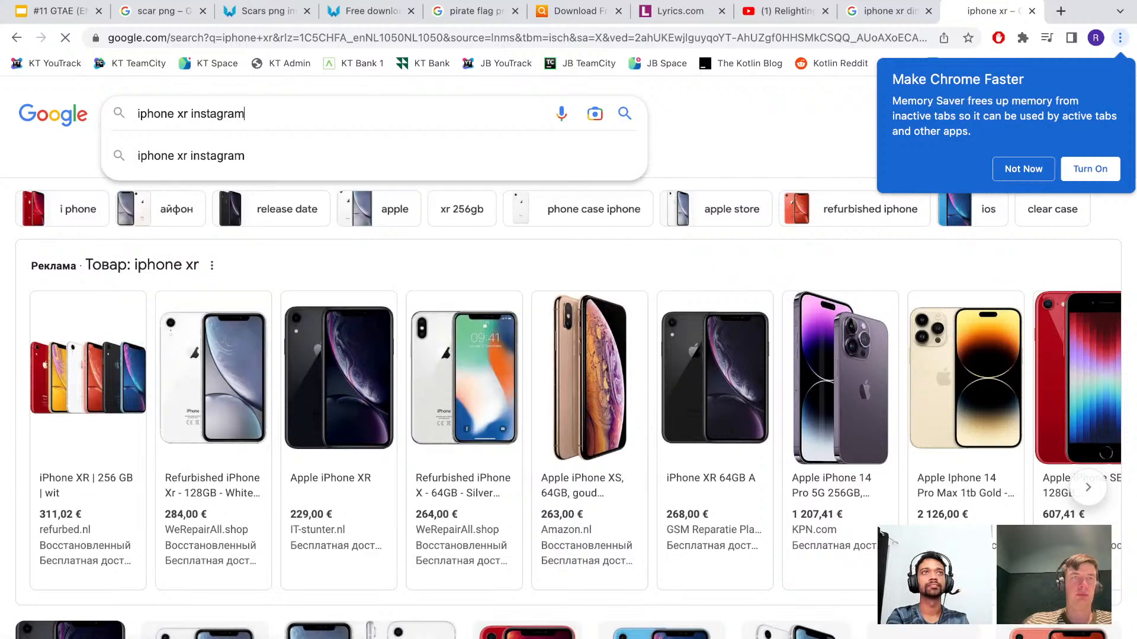
pyautogui.press('Return')
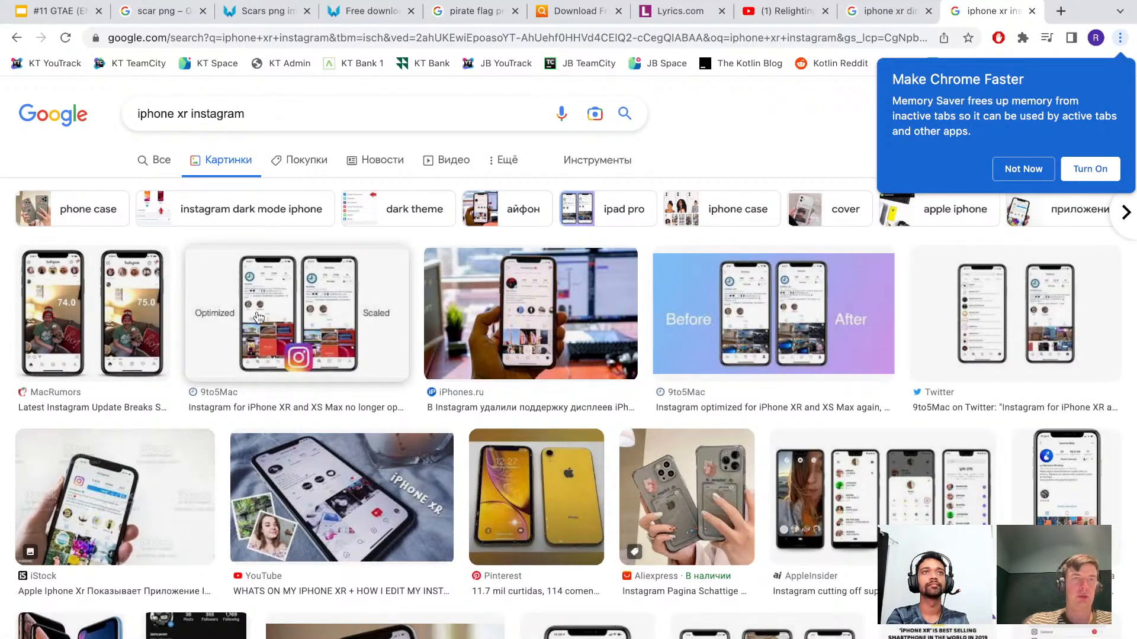
# Open the 9to5Mac Twitter post from the image results and enlarge its picture of two phones.
pyautogui.click(255, 313)
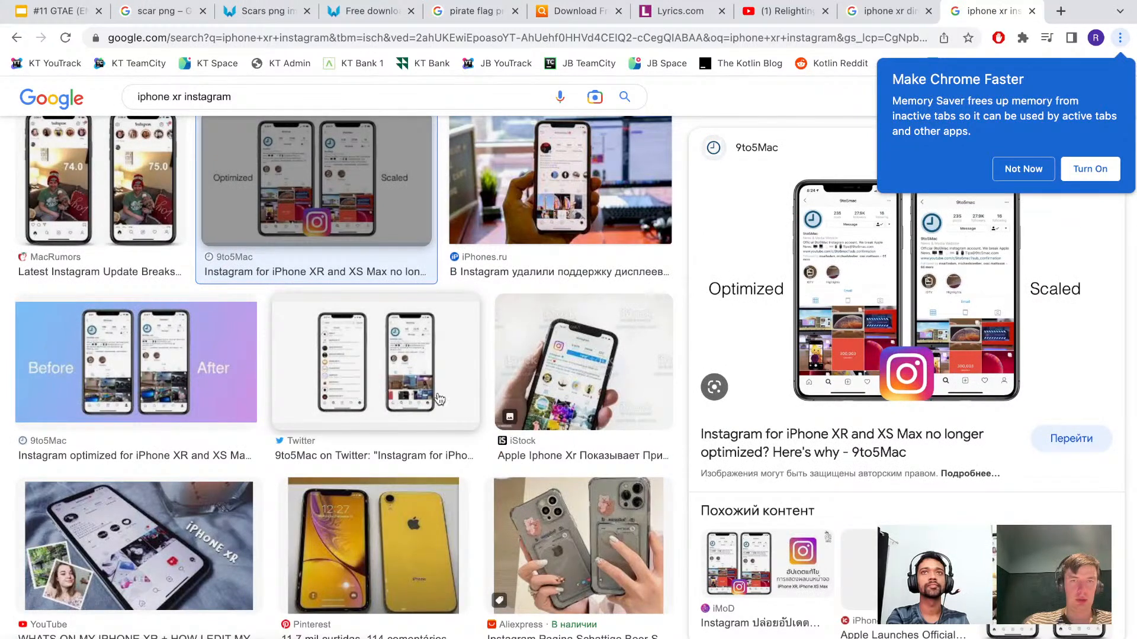
pyautogui.scroll(-3, 342, 381)
pyautogui.scroll(3, 343, 381)
pyautogui.click(375, 284)
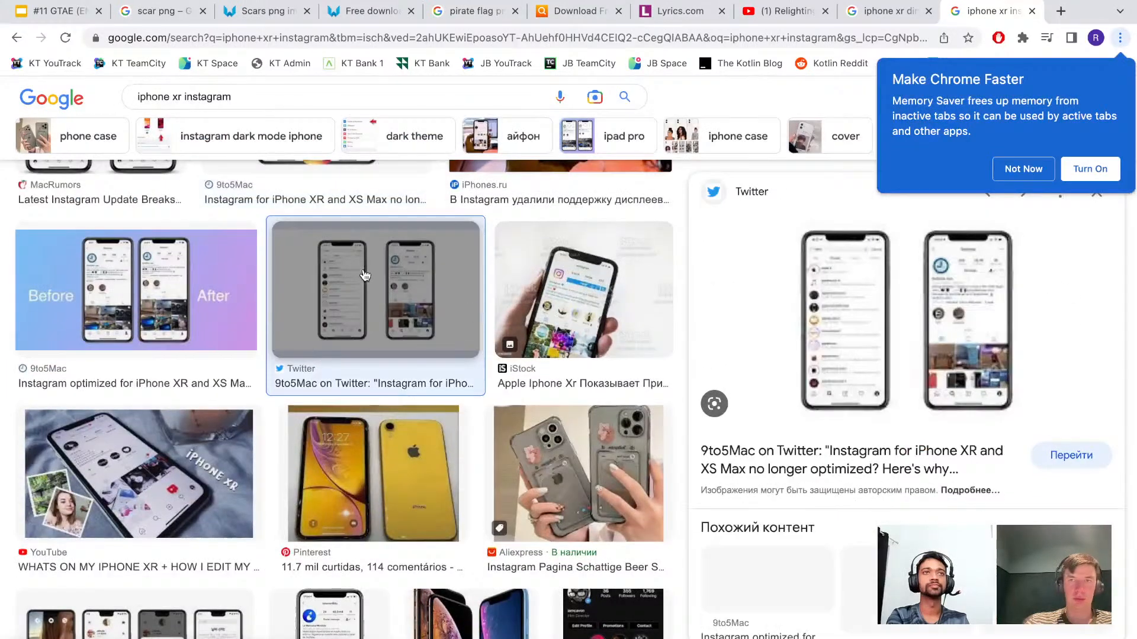
pyautogui.click(825, 298)
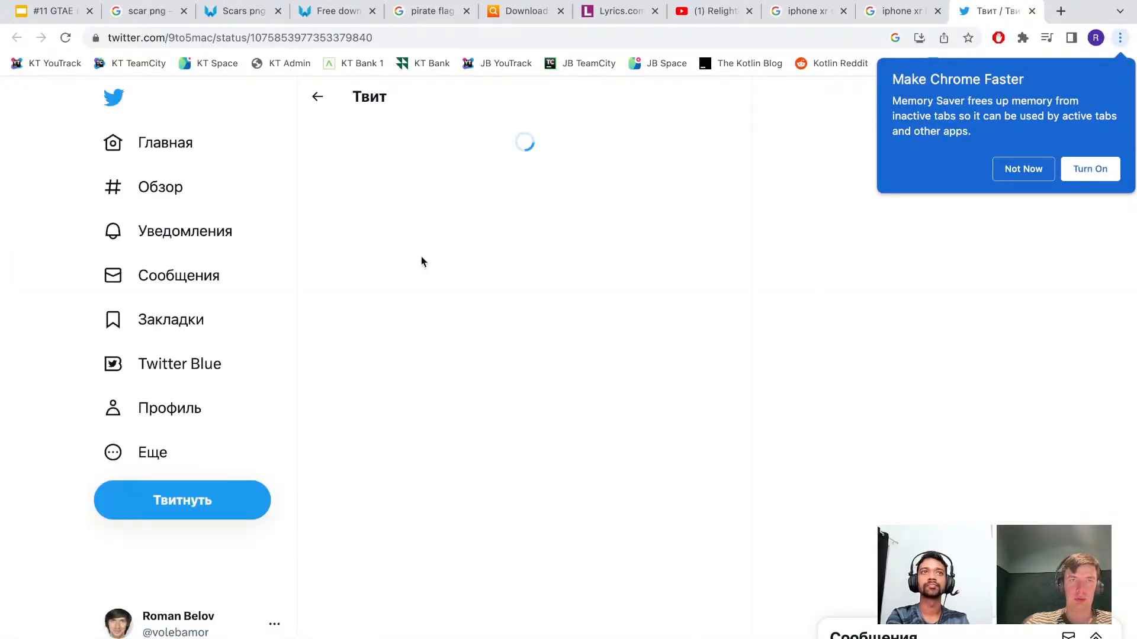
pyautogui.click(453, 312)
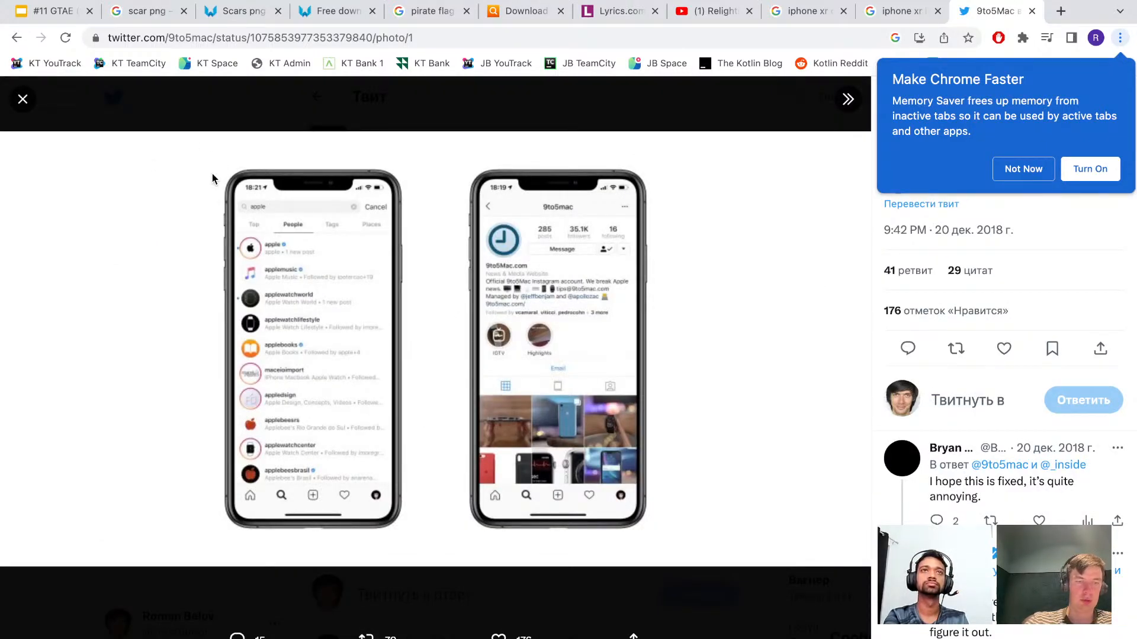
# Capture a screenshot of the phone with the search list and add it above phone.mp4 in After Effects as a 3D layer.
pyautogui.press('super+shift+4')
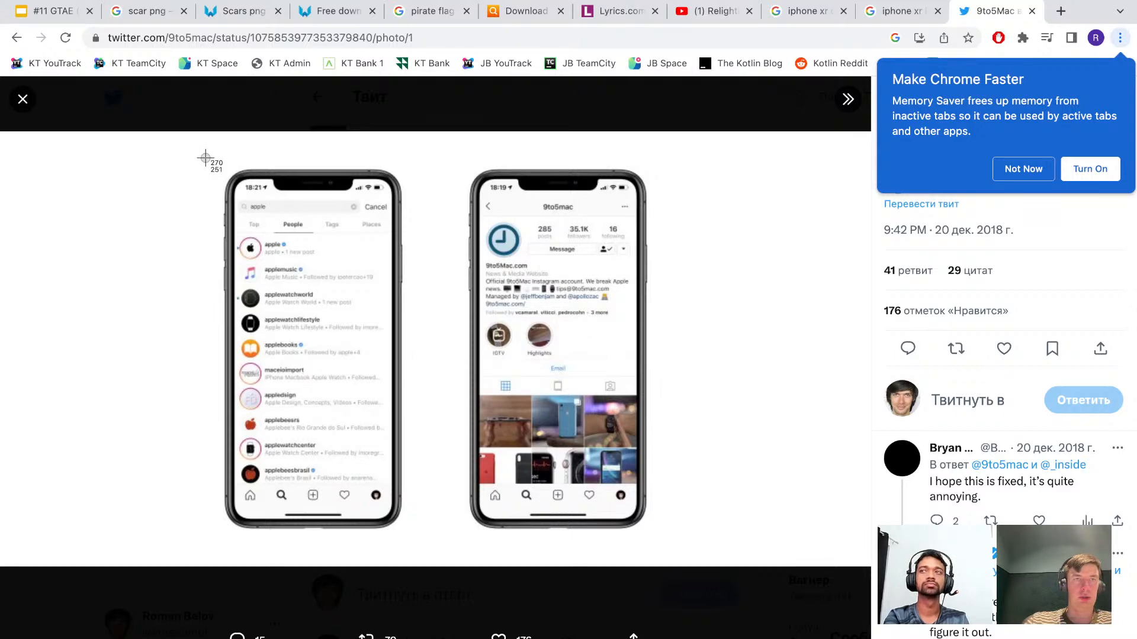
pyautogui.moveTo(206, 158); pyautogui.dragTo(420, 542)
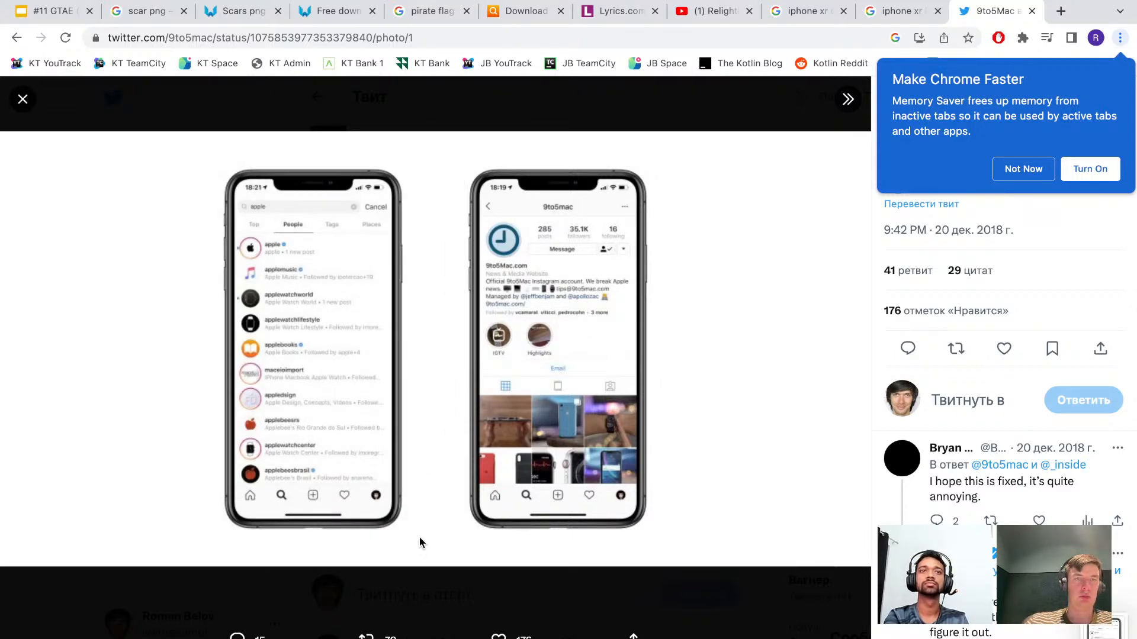
pyautogui.press('super+Tab')
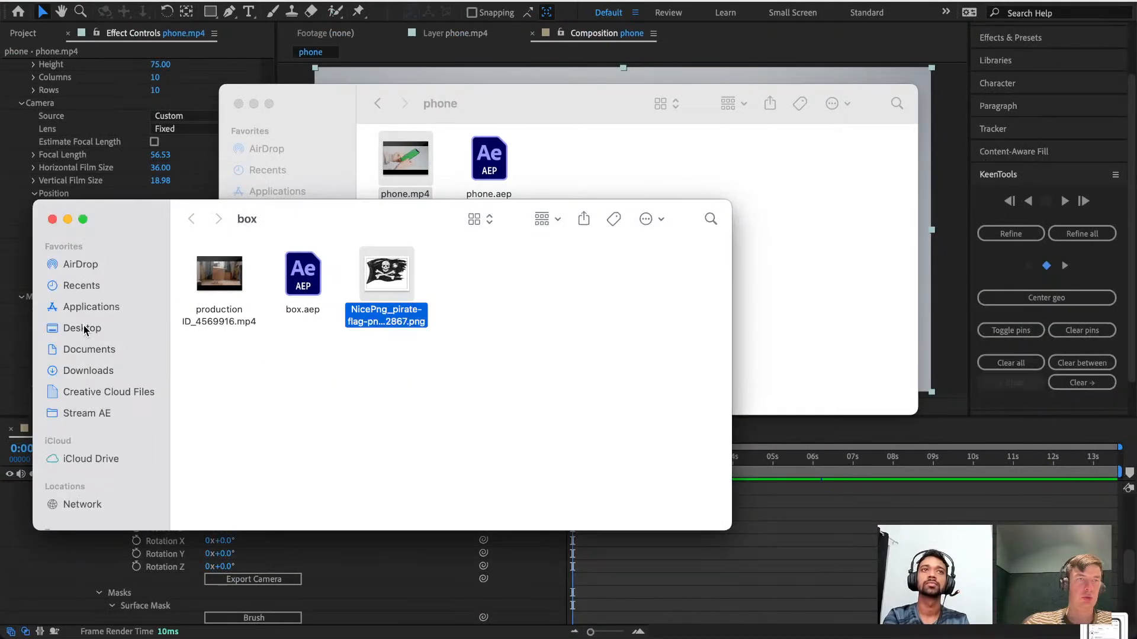
pyautogui.click(82, 328)
pyautogui.hotkey('ctrl', 'Right')
pyautogui.hotkey('ctrl', 'Left')
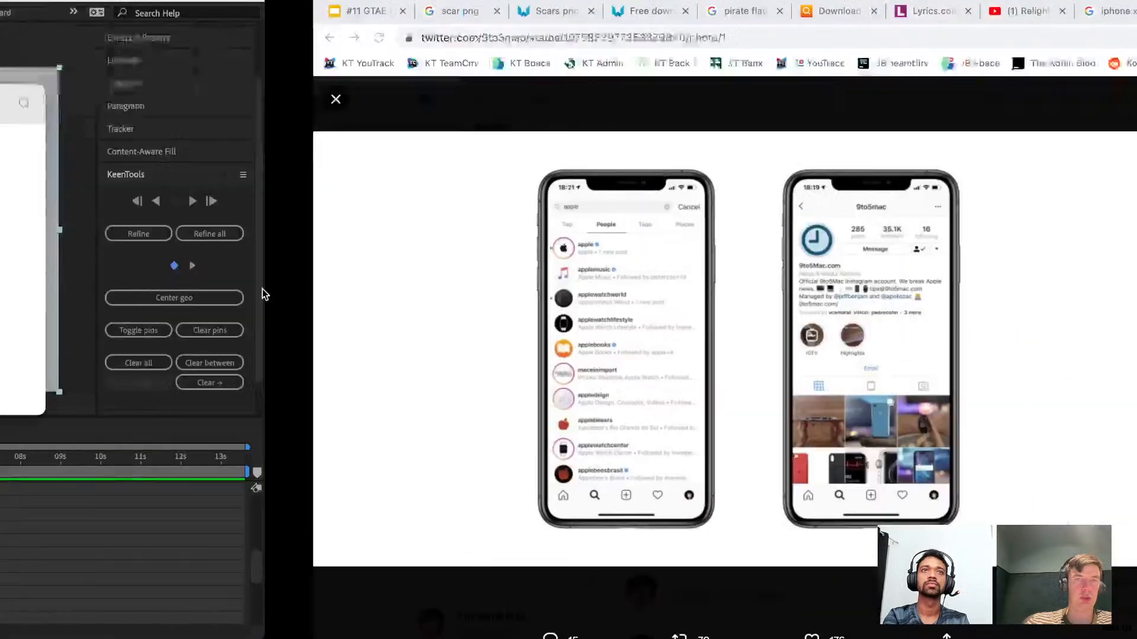
pyautogui.moveTo(558, 282); pyautogui.dragTo(176, 492)
pyautogui.hotkey('ctrl', 'Right')
pyautogui.hotkey('ctrl', 'Left')
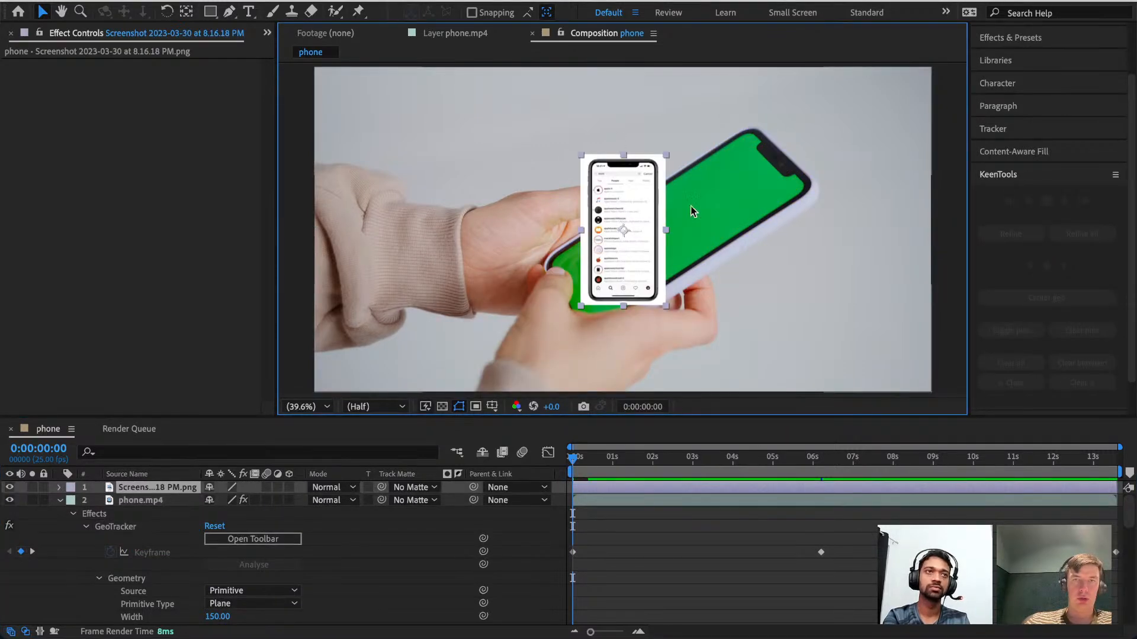
pyautogui.click(290, 487)
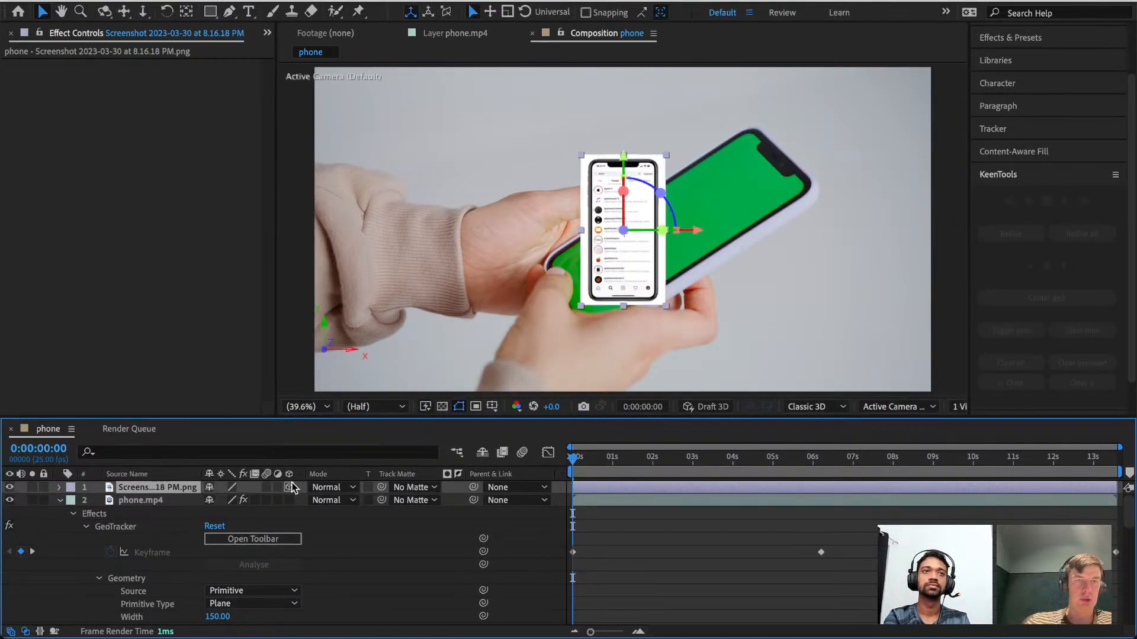
# Export the GeoTracker object track of phone.mp4 as a linked 3D null together with the GeoTracker camera.
pyautogui.click(140, 500)
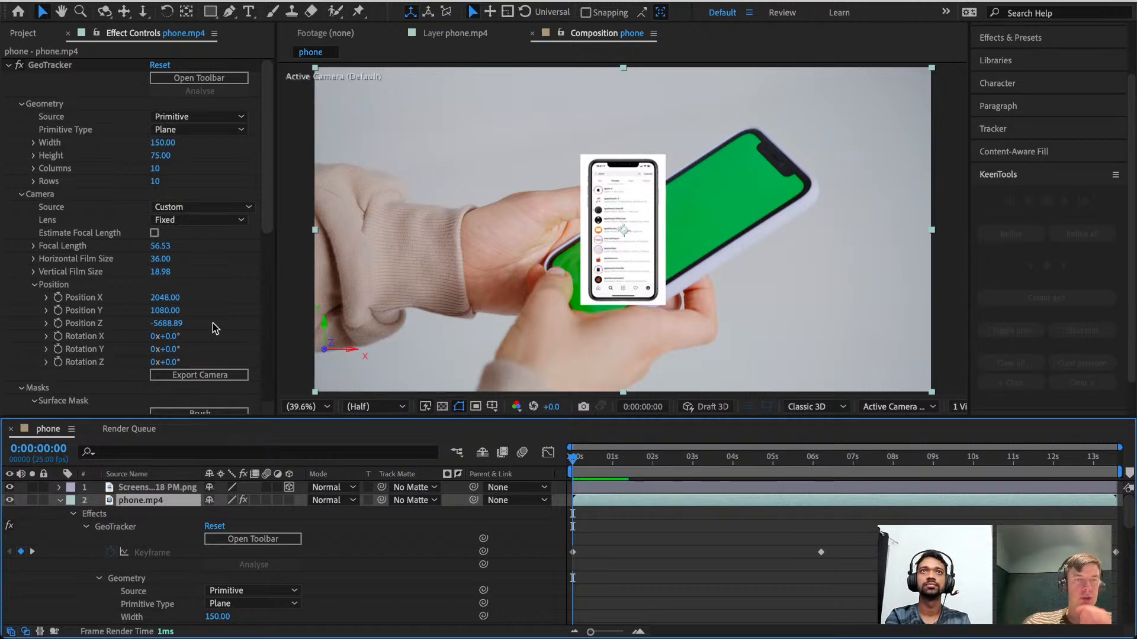
pyautogui.scroll(-10, 177, 296)
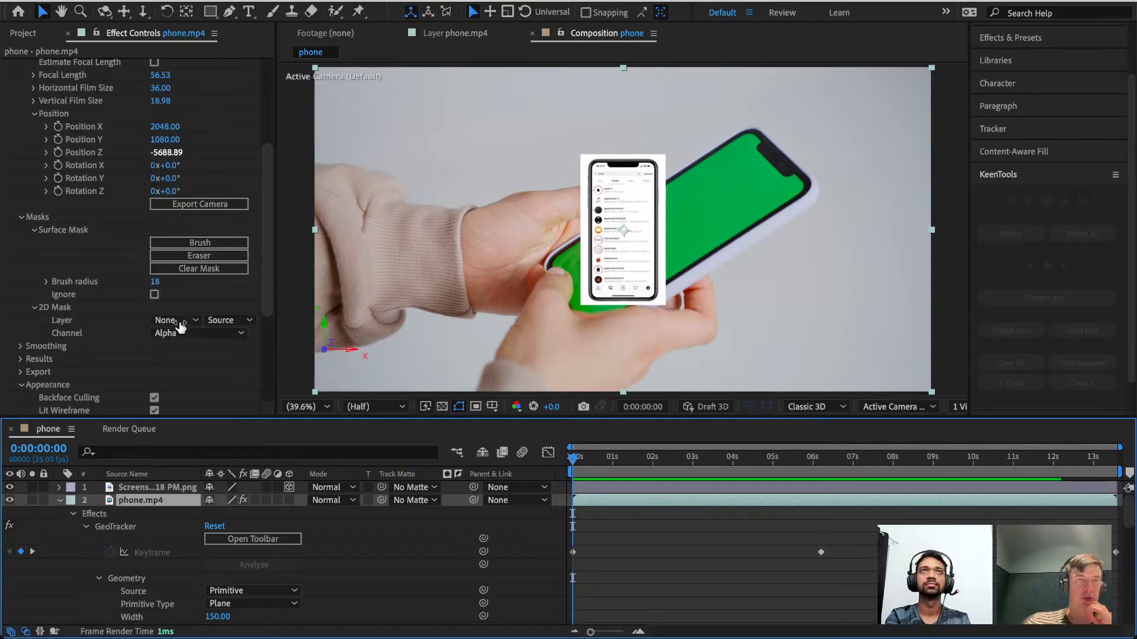
pyautogui.scroll(6, 191, 289)
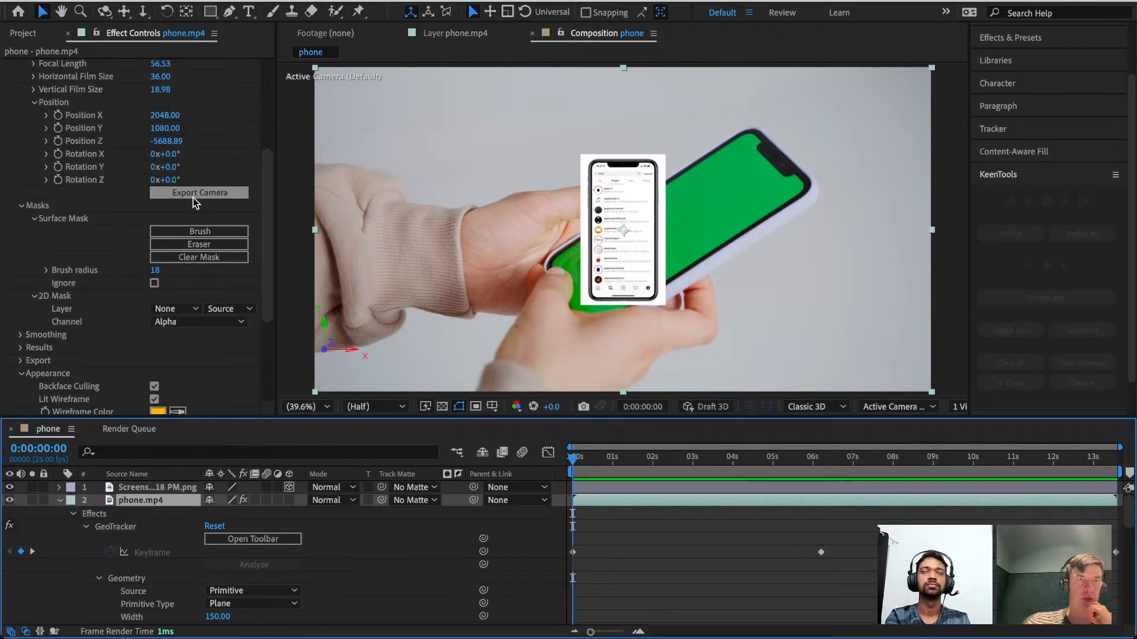
pyautogui.click(21, 205)
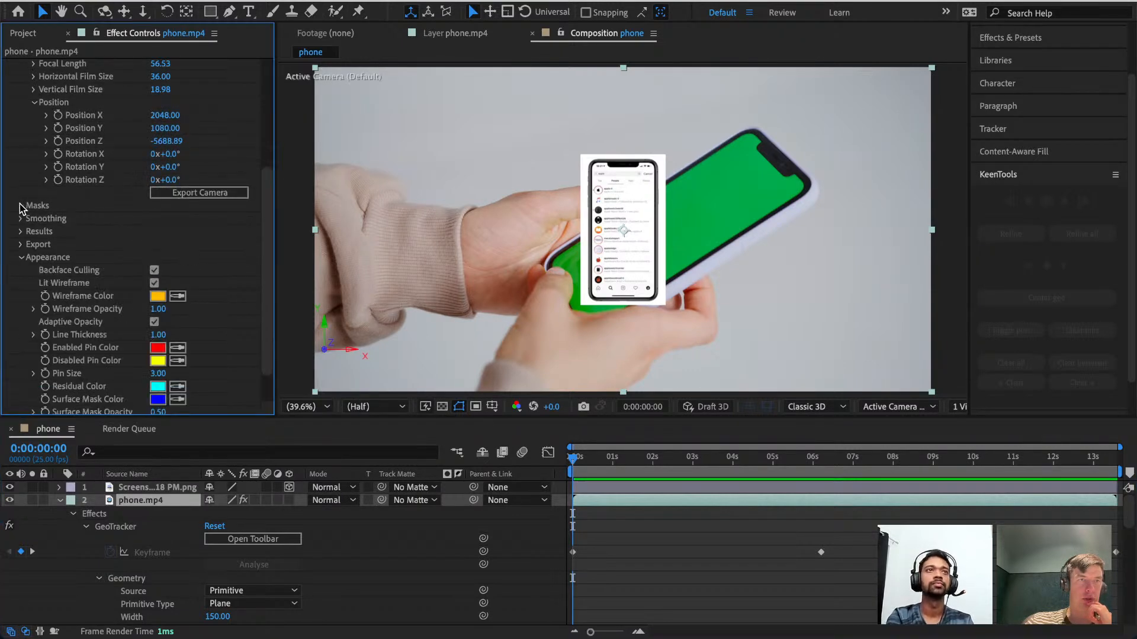
pyautogui.click(21, 245)
pyautogui.click(199, 295)
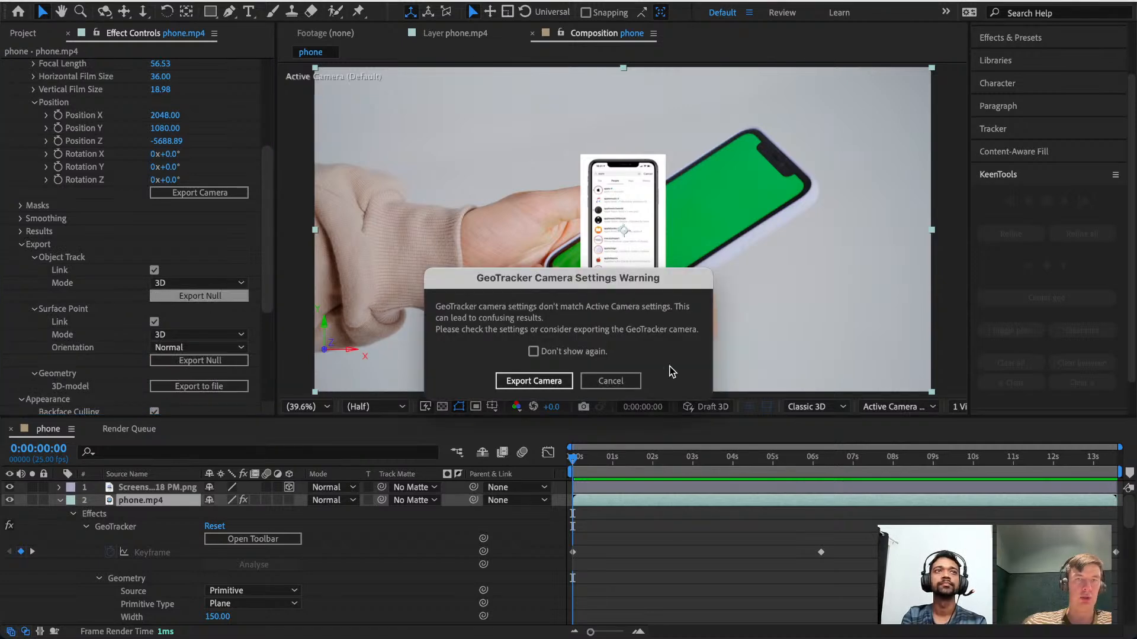
pyautogui.click(531, 381)
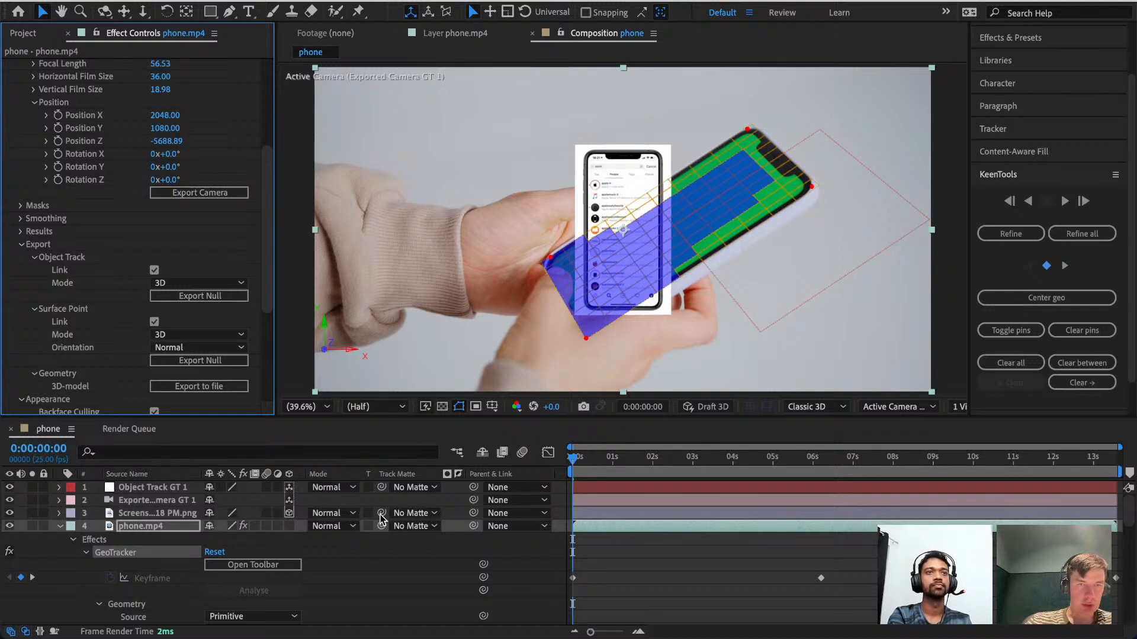
# Parent the screenshot layer to the exported object track null.
pyautogui.moveTo(382, 513); pyautogui.dragTo(164, 491)
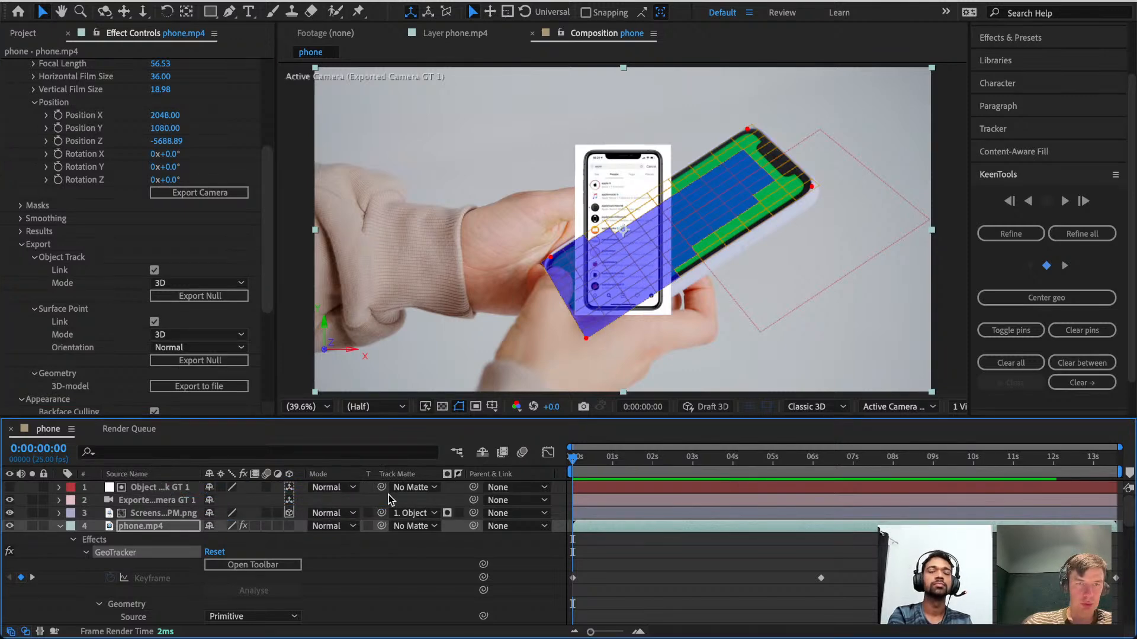
pyautogui.hotkey('ctrl', 'z')
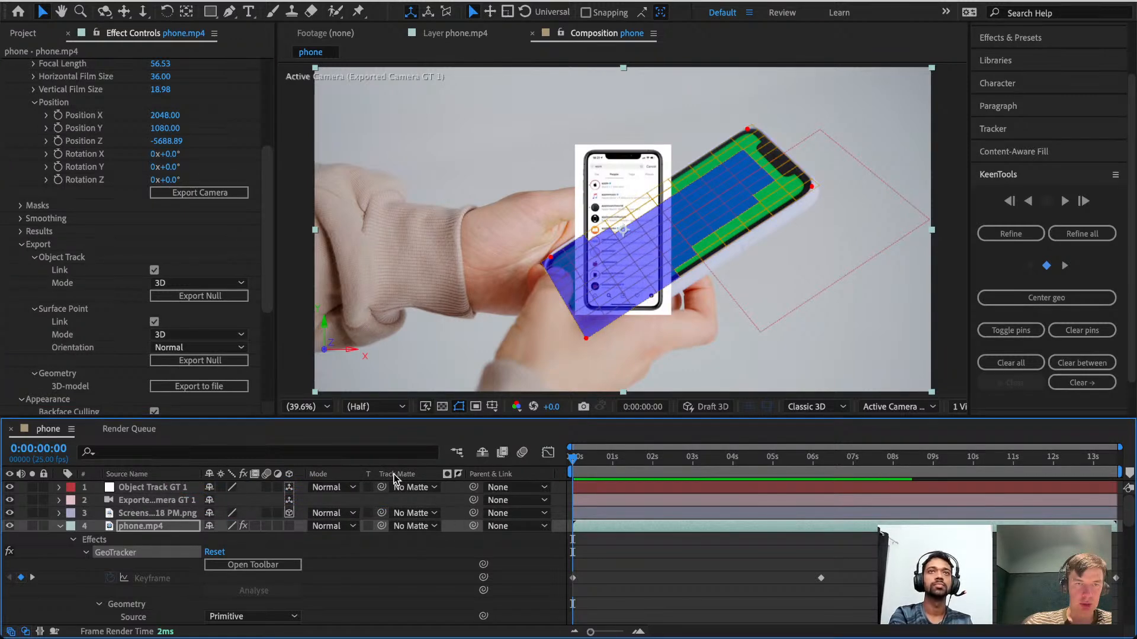
pyautogui.moveTo(474, 513); pyautogui.dragTo(175, 489)
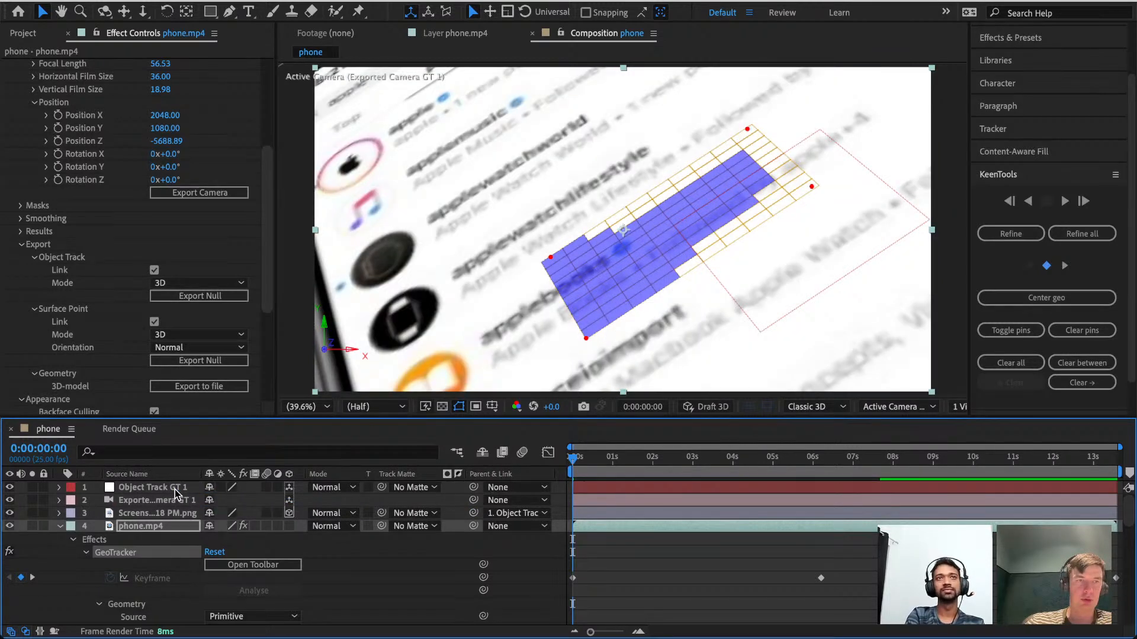
# Try a 90° Y orientation on the Object Track GT 1 null and undo it.
pyautogui.click(175, 489)
pyautogui.press('r')
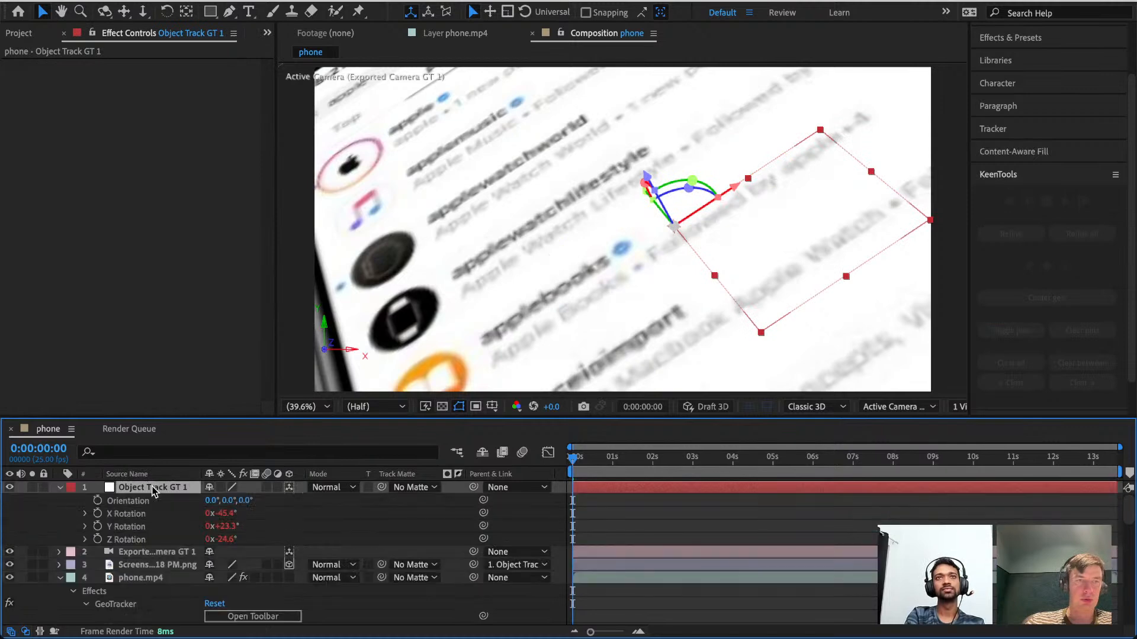
pyautogui.click(225, 502)
pyautogui.write('90')
pyautogui.press('Return')
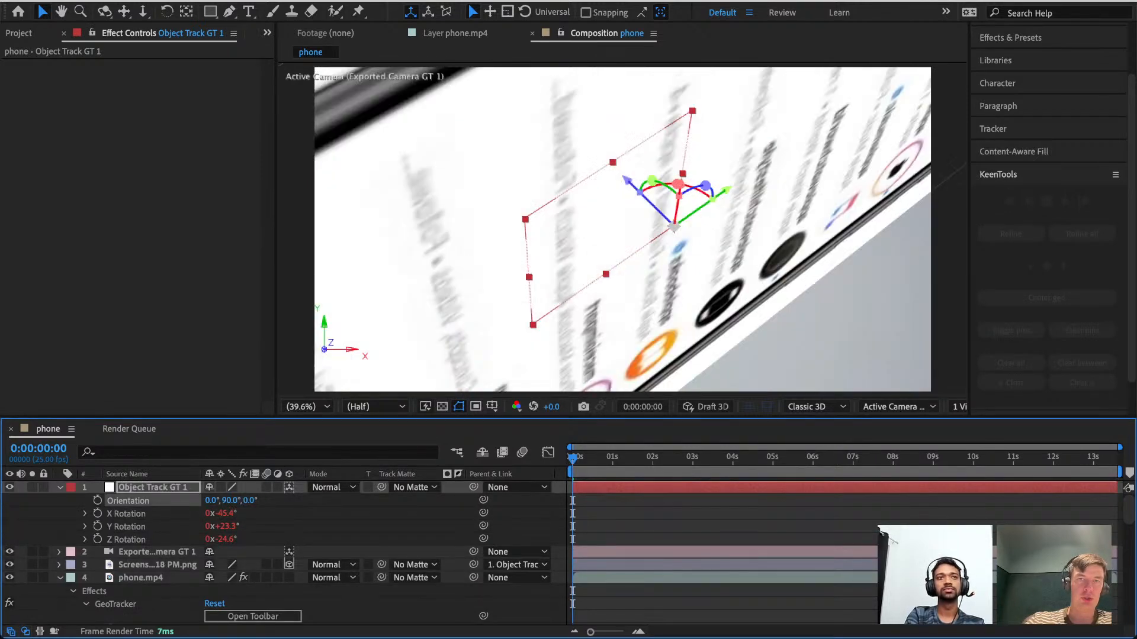
pyautogui.hotkey('ctrl', 'z')
# Try changing the Object Track GT 1 null's X orientation and a 90° Z orientation, and undo the changes.
pyautogui.click(208, 501)
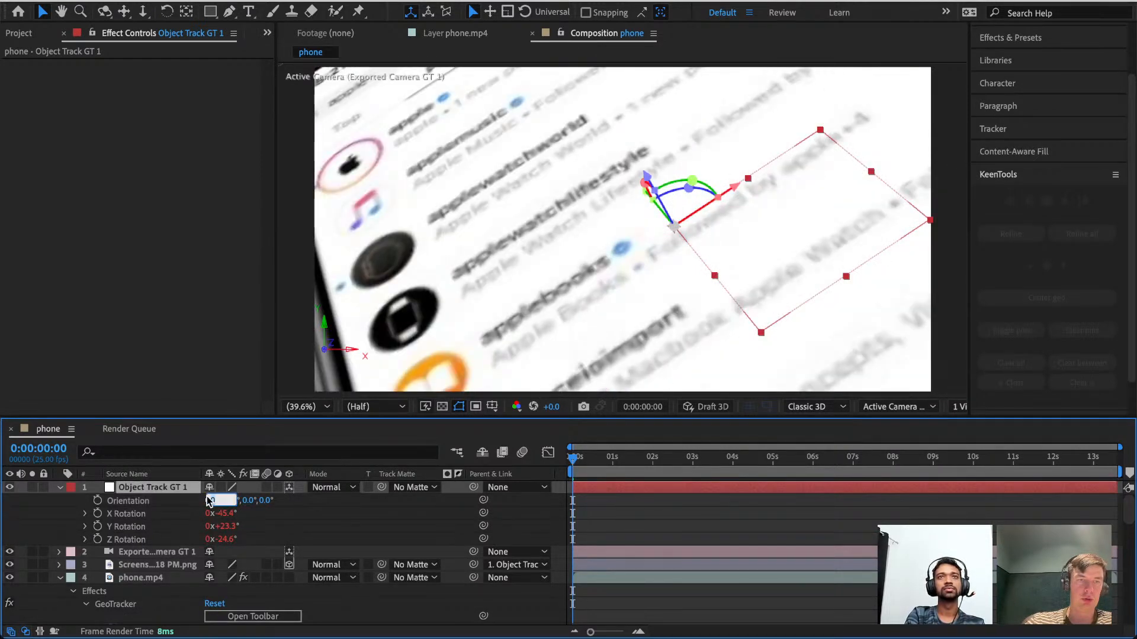
pyautogui.press('Return')
pyautogui.hotkey('ctrl', 'z')
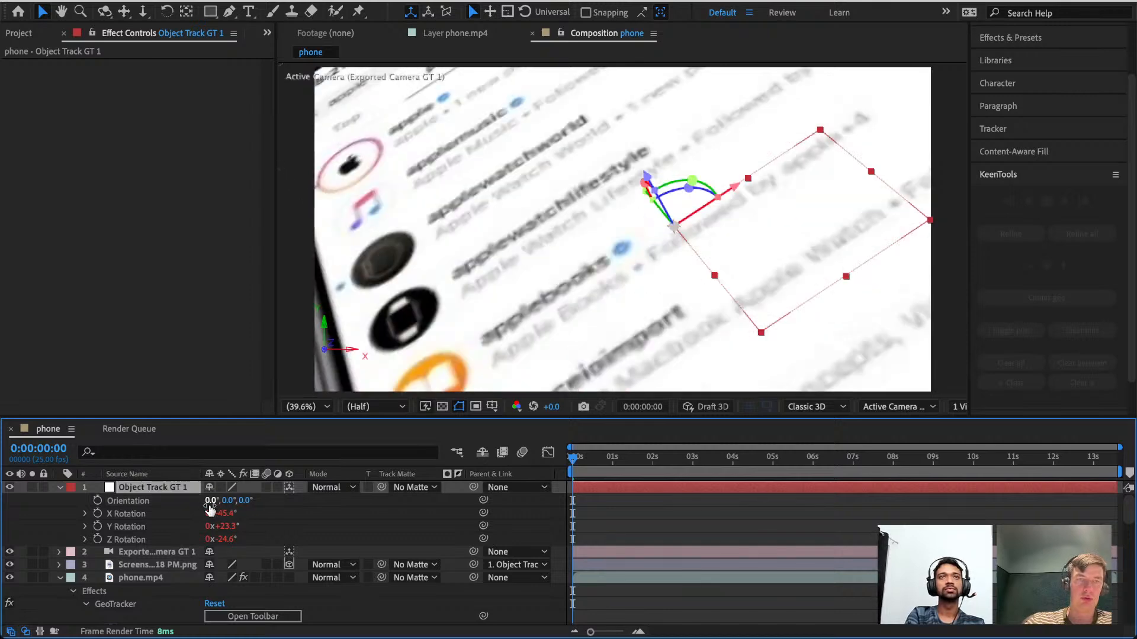
pyautogui.click(244, 501)
pyautogui.press('Return')
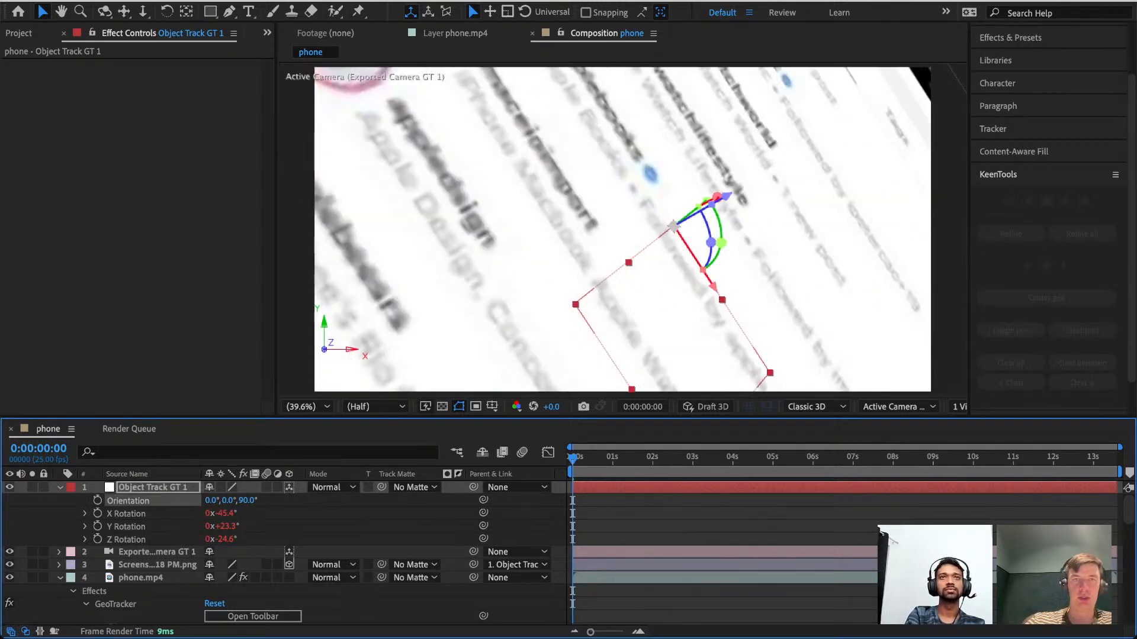
pyautogui.hotkey('ctrl', 'z')
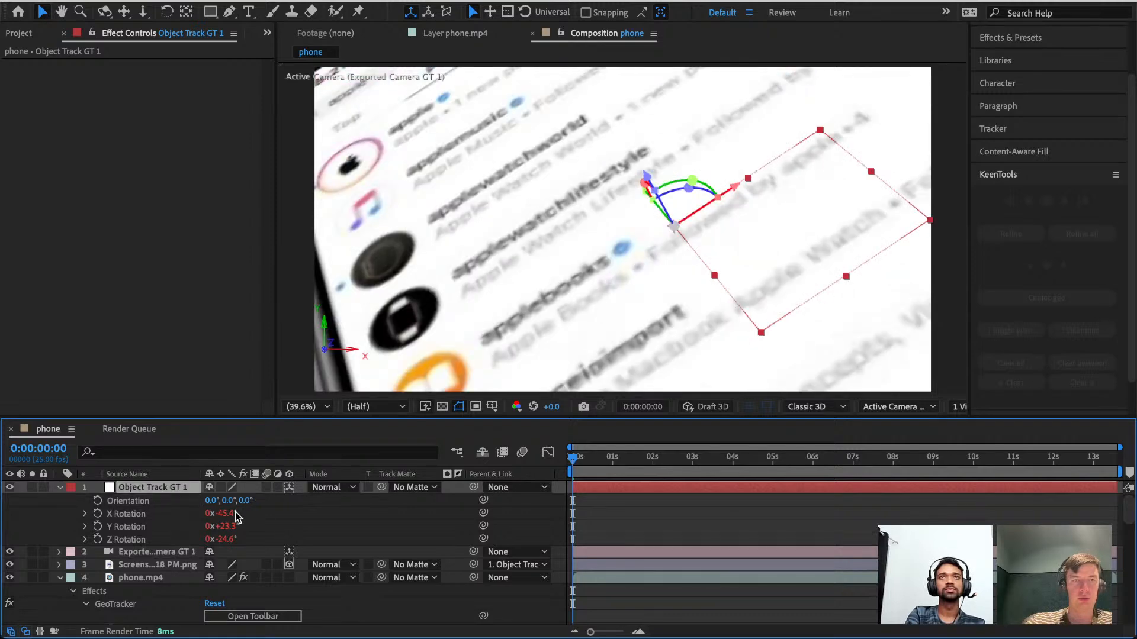
pyautogui.moveTo(230, 500)
pyautogui.mouseDown()
pyautogui.moveTo(254, 493)
pyautogui.moveTo(230, 501)
pyautogui.mouseUp()
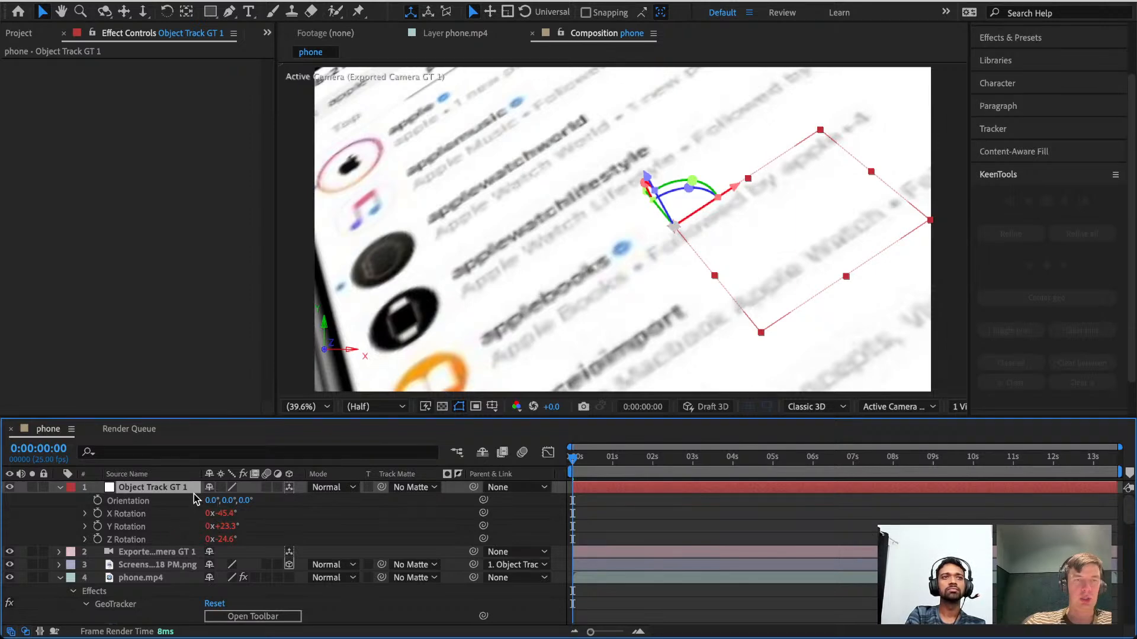
pyautogui.click(58, 489)
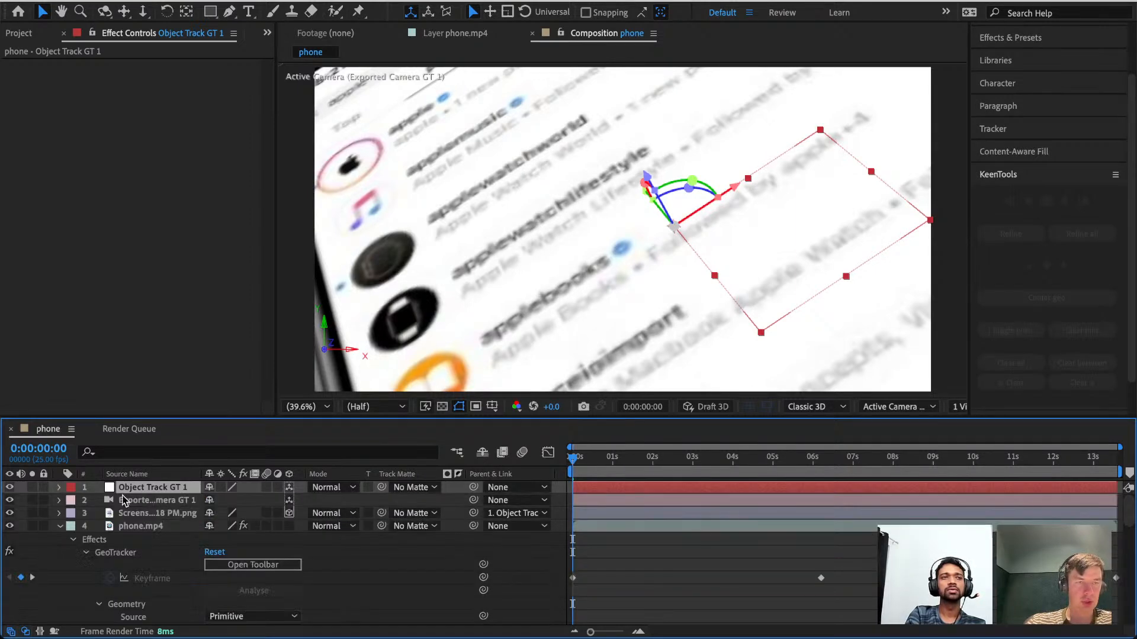
# Set the Z orientation of the screenshot layer to 90°.
pyautogui.click(64, 513)
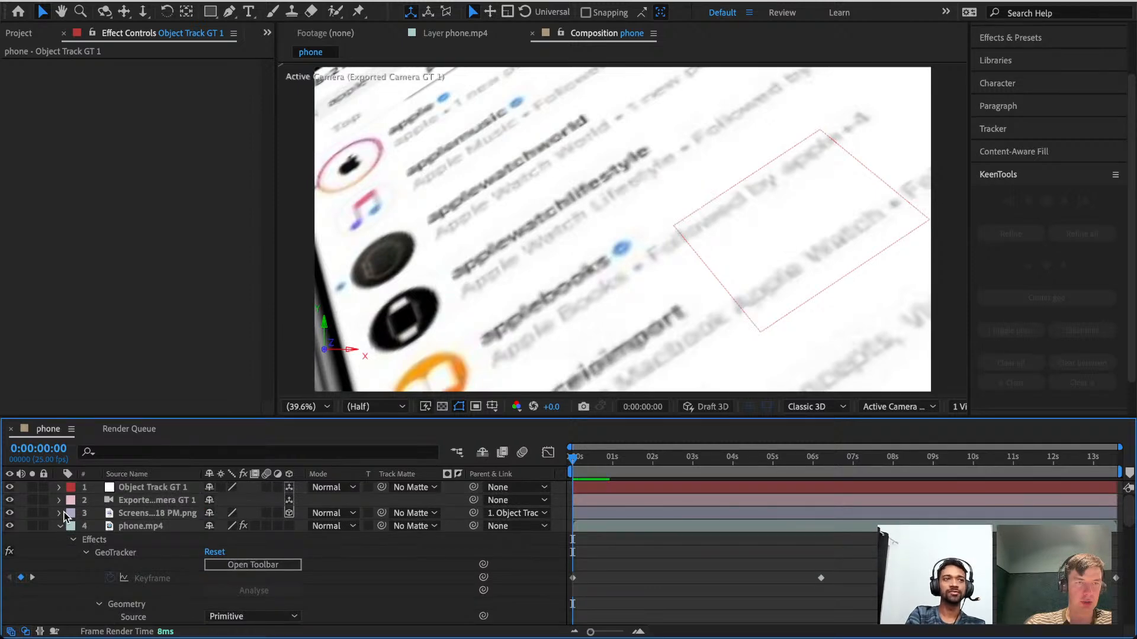
pyautogui.click(62, 512)
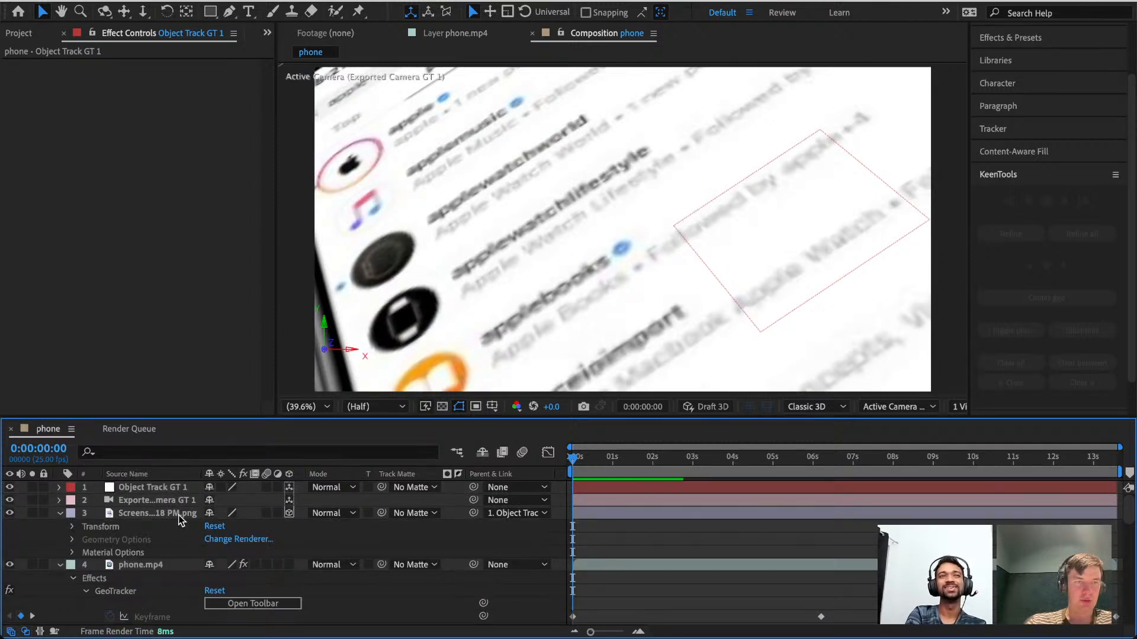
pyautogui.click(179, 519)
pyautogui.press('r')
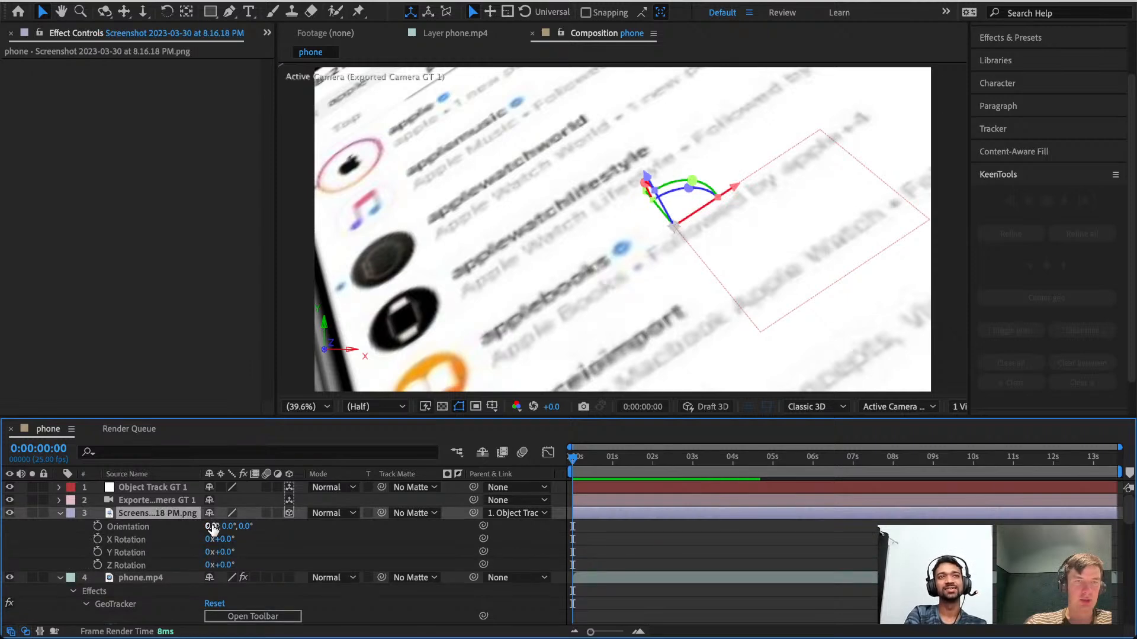
pyautogui.moveTo(228, 526)
pyautogui.mouseDown()
pyautogui.moveTo(244, 525)
pyautogui.moveTo(221, 526)
pyautogui.mouseUp()
pyautogui.press('super+z')
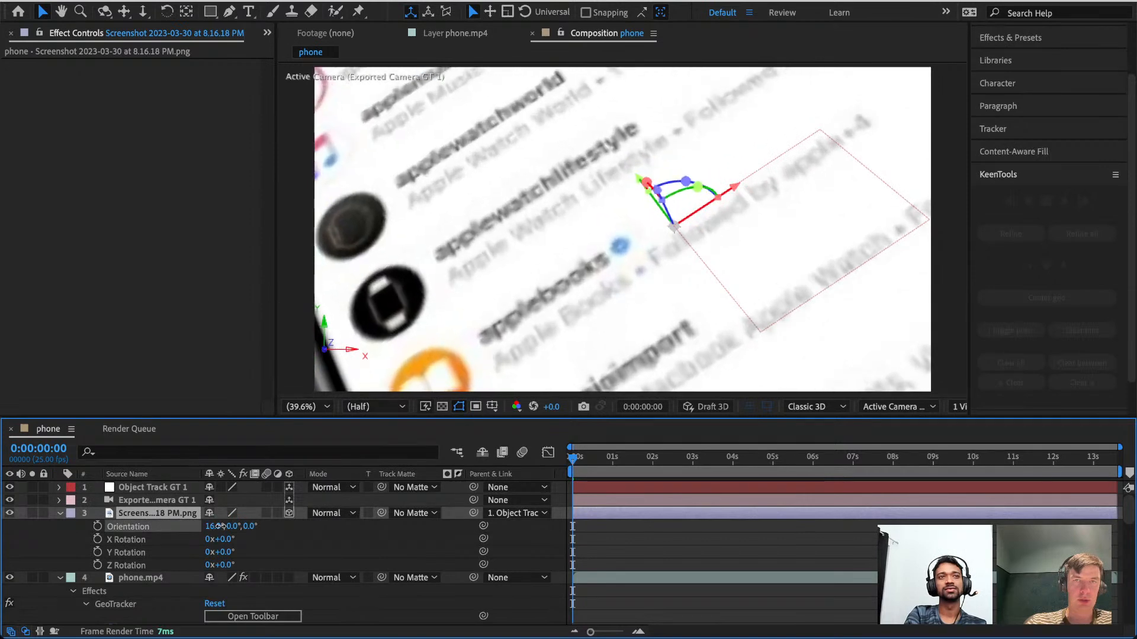
pyautogui.press('super+z')
pyautogui.click(246, 526)
pyautogui.write('90')
pyautogui.press('Return')
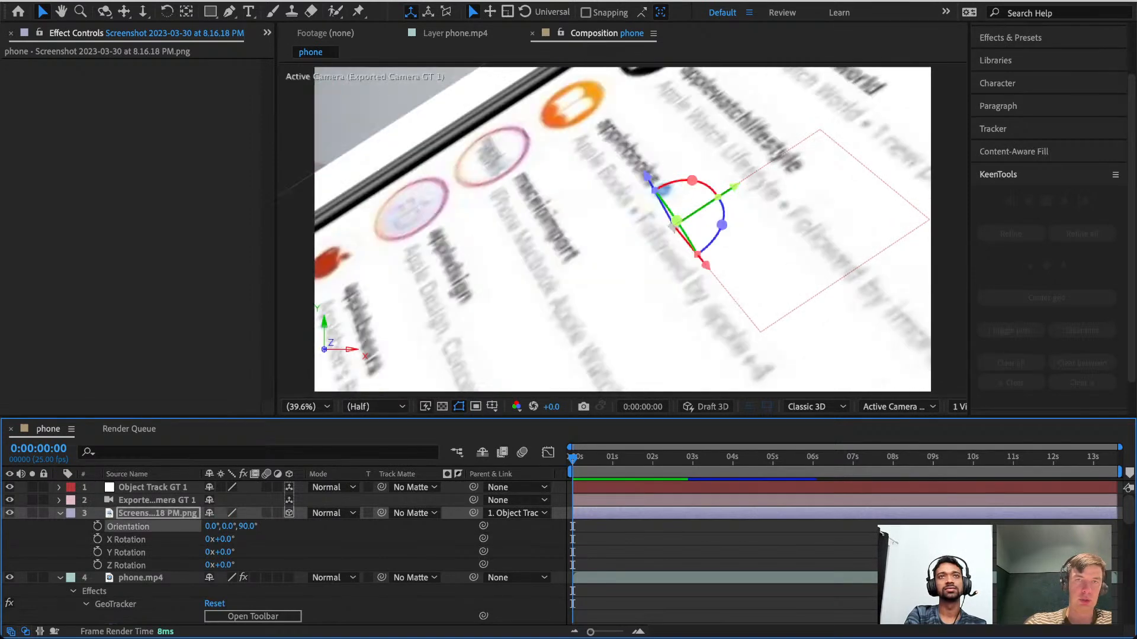
# Scale the screenshot layer uniformly down to 15% so it fits over the phone.
pyautogui.click(176, 514)
pyautogui.press('s')
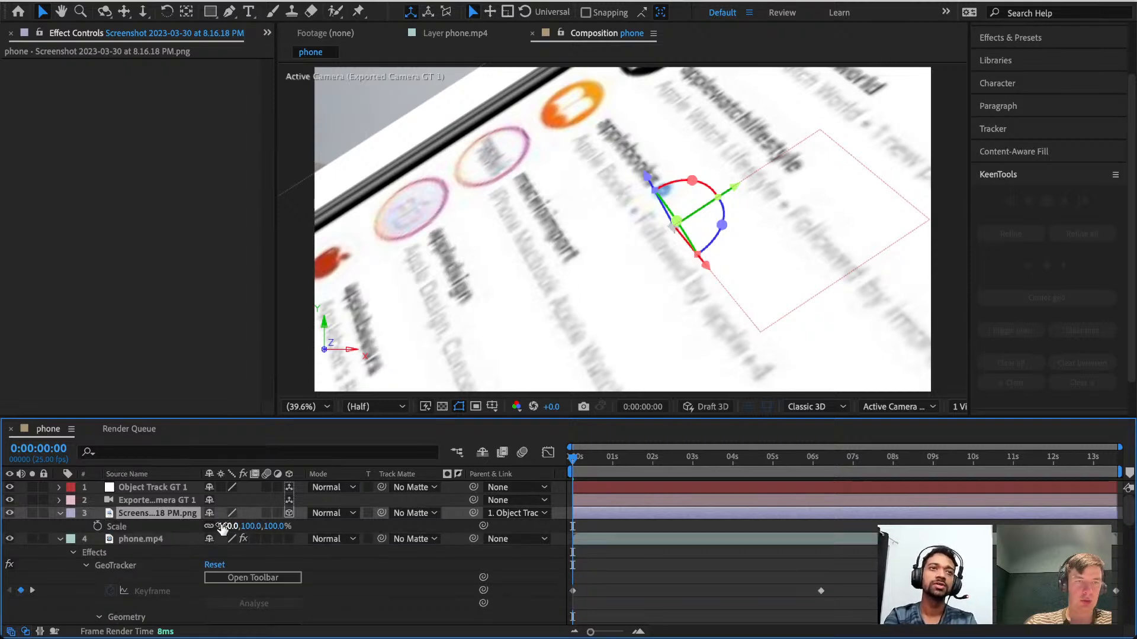
pyautogui.moveTo(253, 529); pyautogui.dragTo(197, 535)
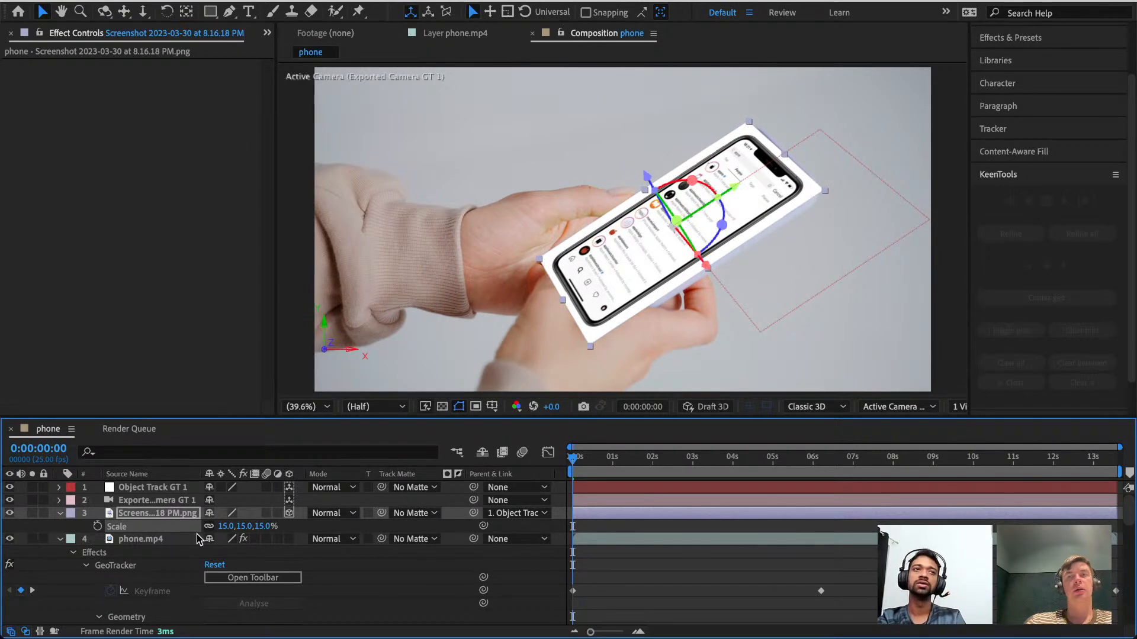
# Review the GeoTracker effect settings on phone.mp4, including its export and appearance options.
pyautogui.click(271, 579)
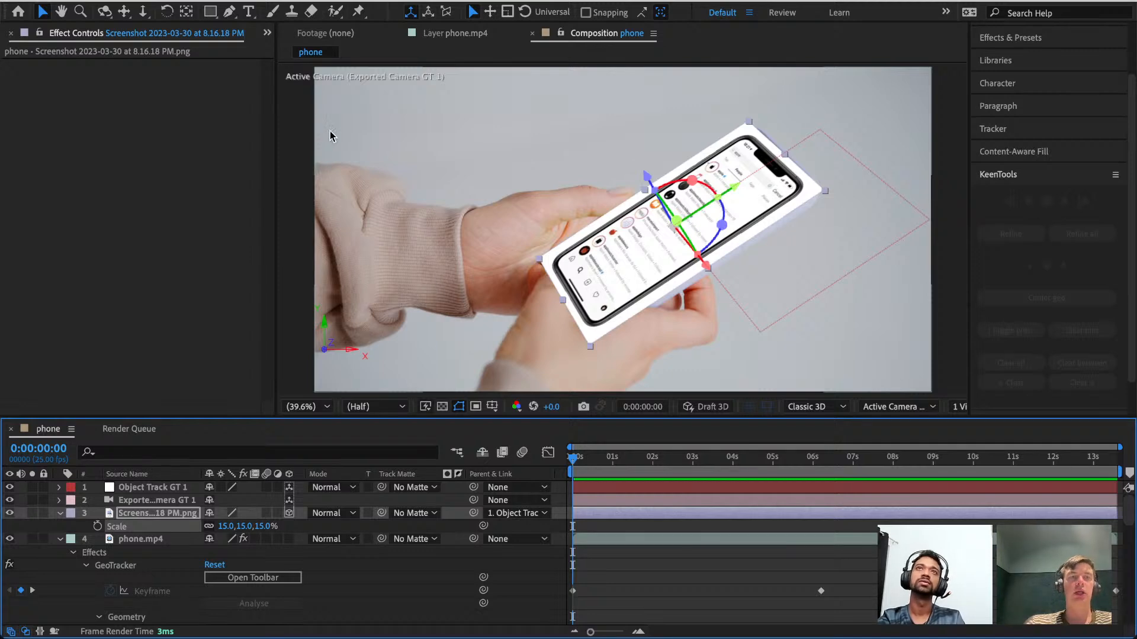
pyautogui.scroll(-3, 148, 533)
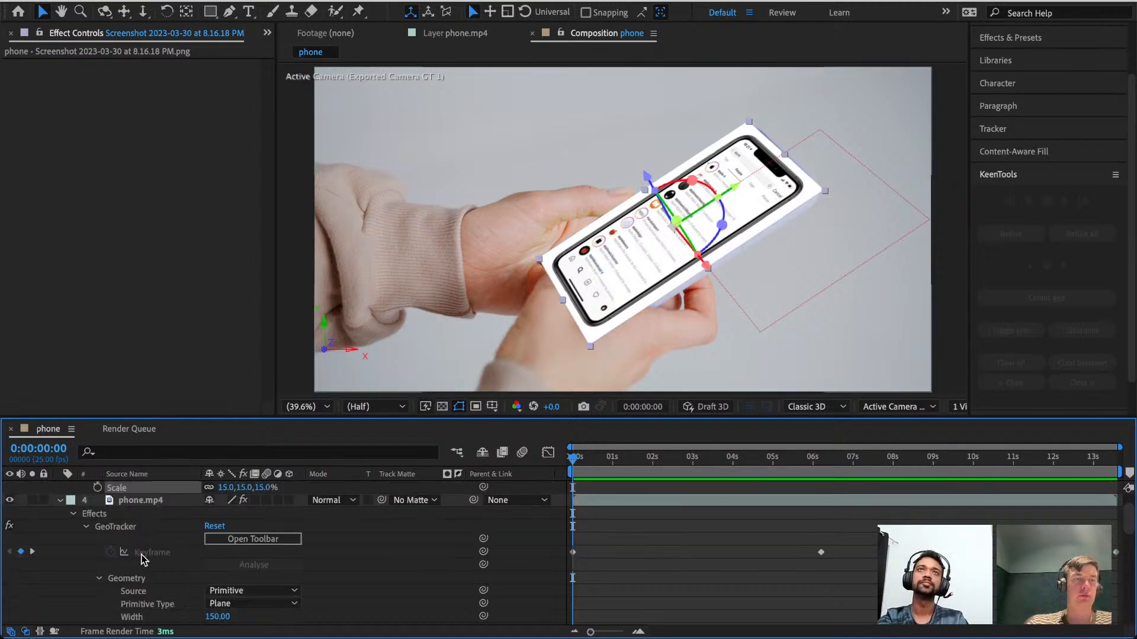
pyautogui.click(125, 502)
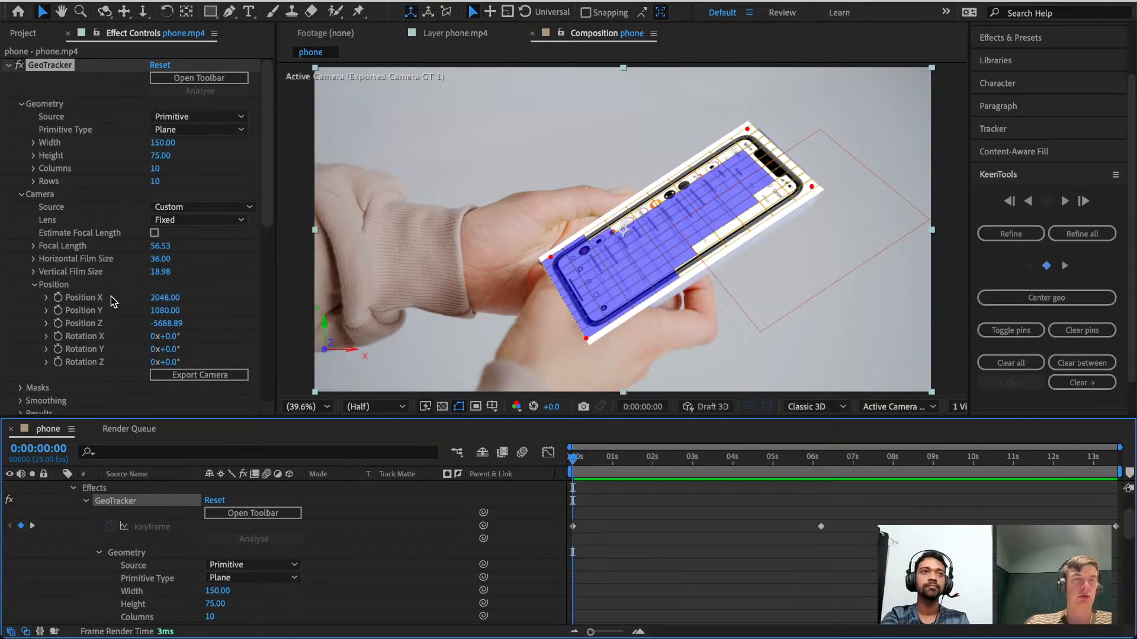
pyautogui.scroll(-10, 113, 302)
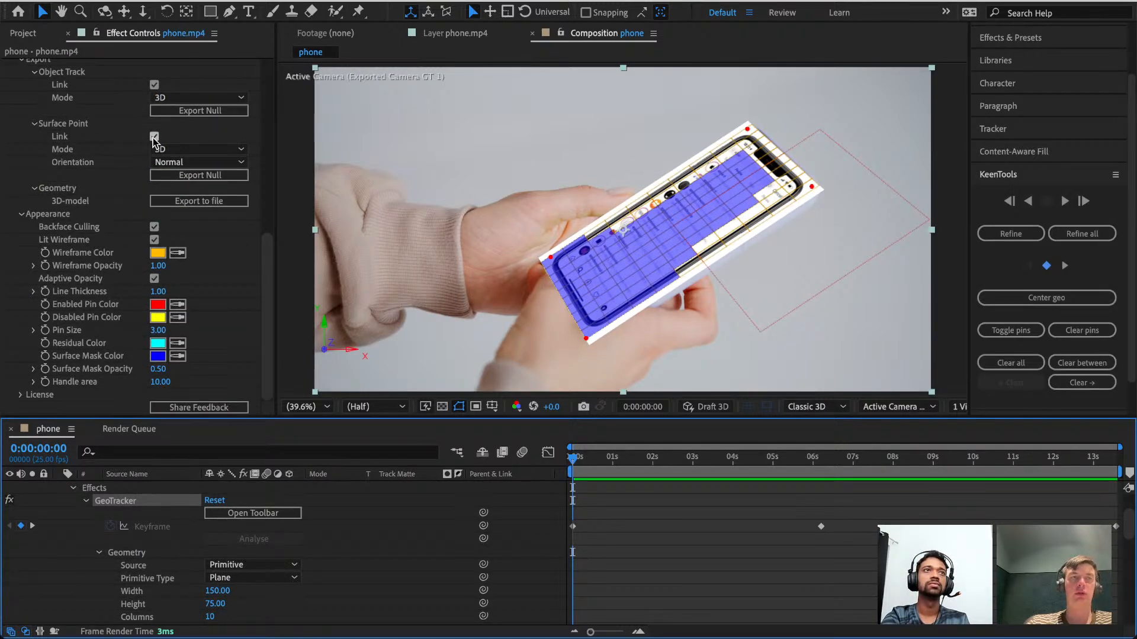
pyautogui.scroll(2, 145, 93)
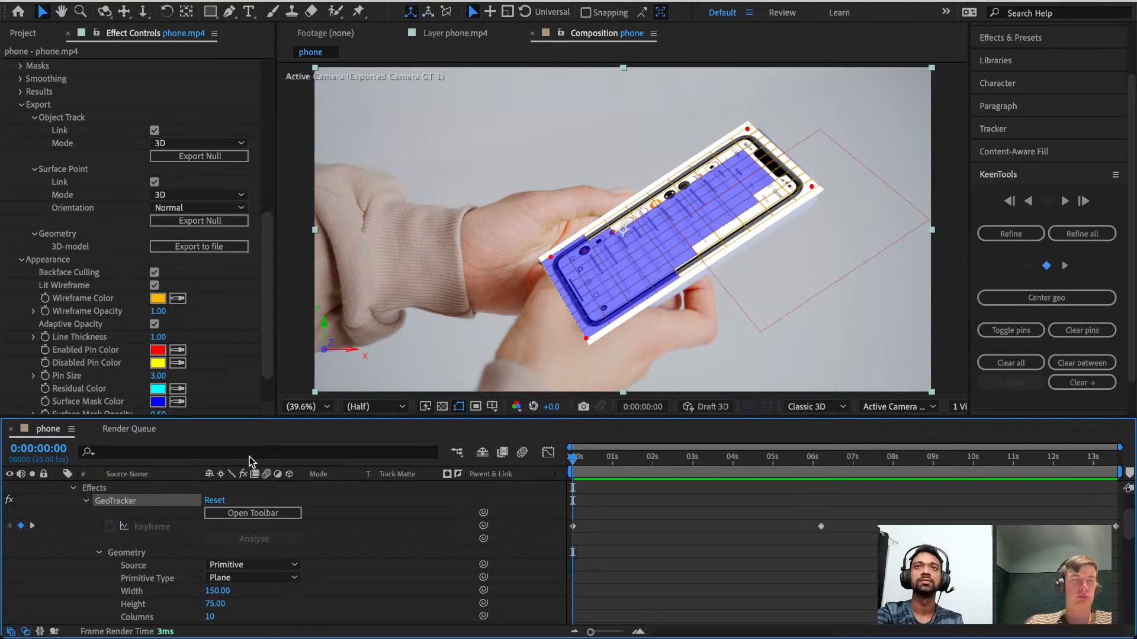
pyautogui.scroll(3, 250, 456)
# Search the effects for crop and apply the Crop Edges preset to the screenshot layer.
pyautogui.click(148, 513)
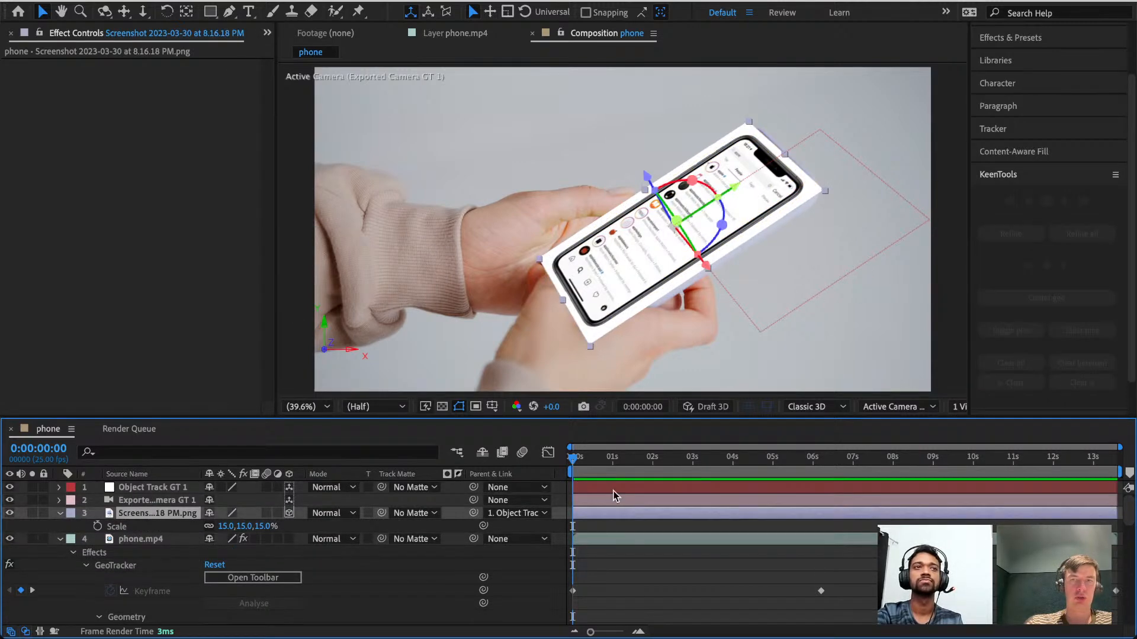
pyautogui.click(1019, 40)
pyautogui.click(1029, 124)
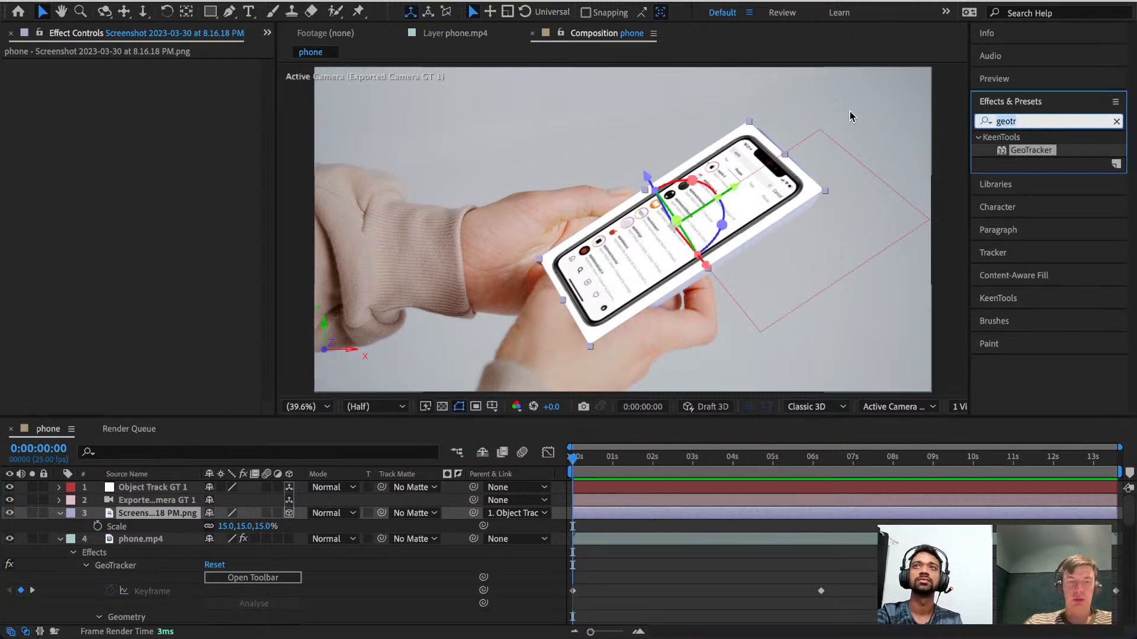
pyautogui.write('croip')
pyautogui.press('BackSpace')
pyautogui.press('BackSpace')
pyautogui.write('p')
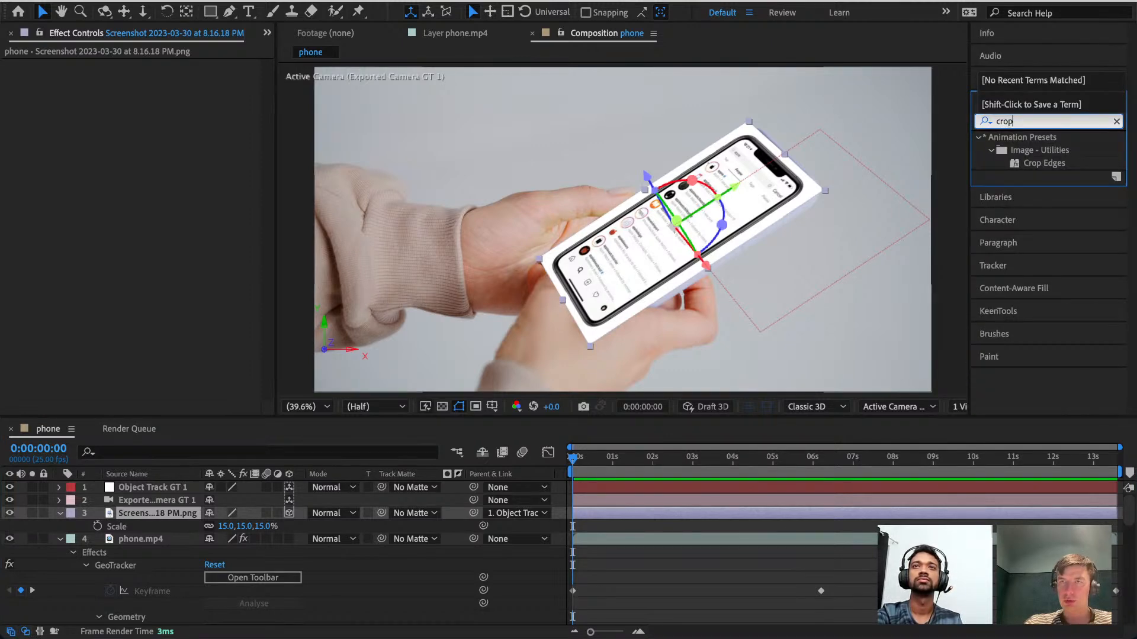
pyautogui.moveTo(1043, 167); pyautogui.dragTo(635, 266)
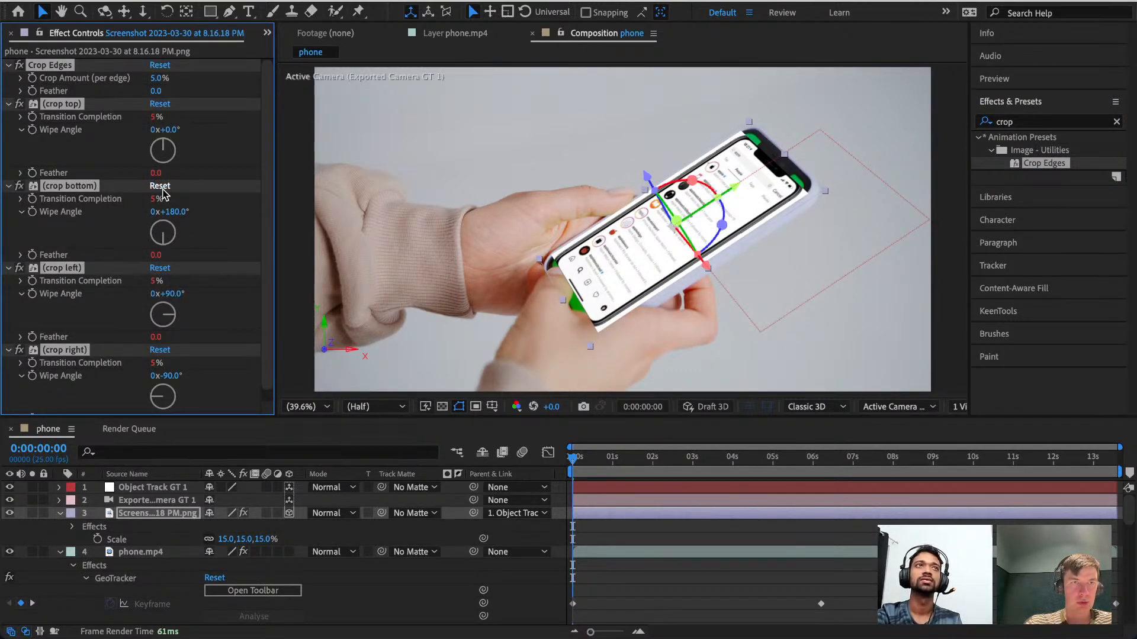
# Adjust the Crop Edges amount per edge on the screenshot layer to 3.2%, and try 4.7%.
pyautogui.moveTo(156, 199); pyautogui.dragTo(152, 201)
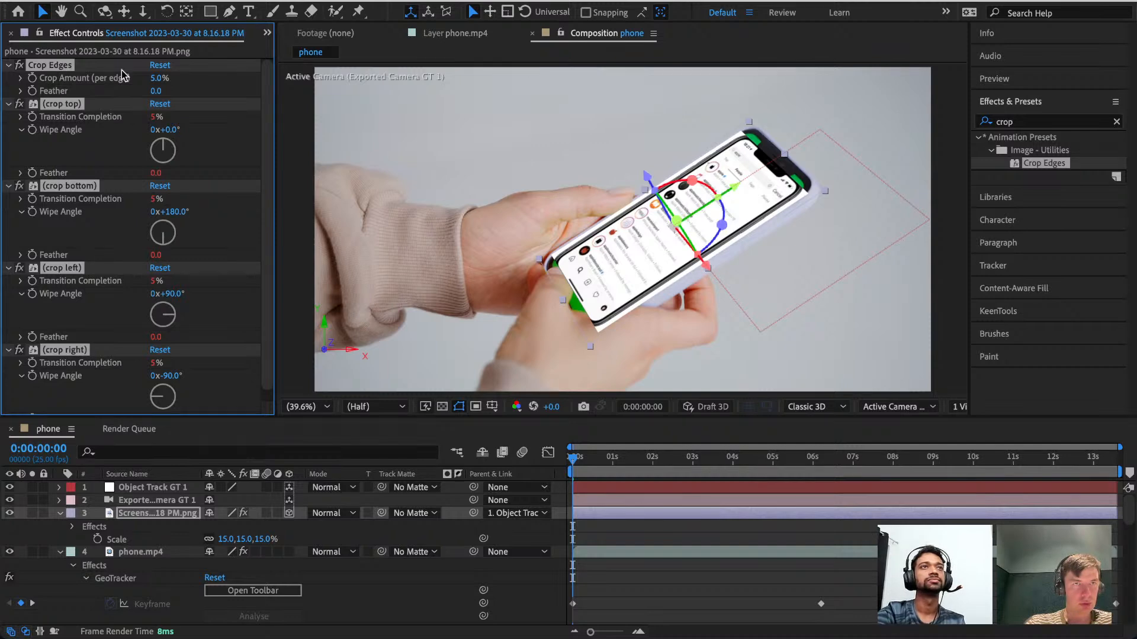
pyautogui.moveTo(155, 80)
pyautogui.mouseDown()
pyautogui.moveTo(133, 85)
pyautogui.moveTo(146, 86)
pyautogui.mouseUp()
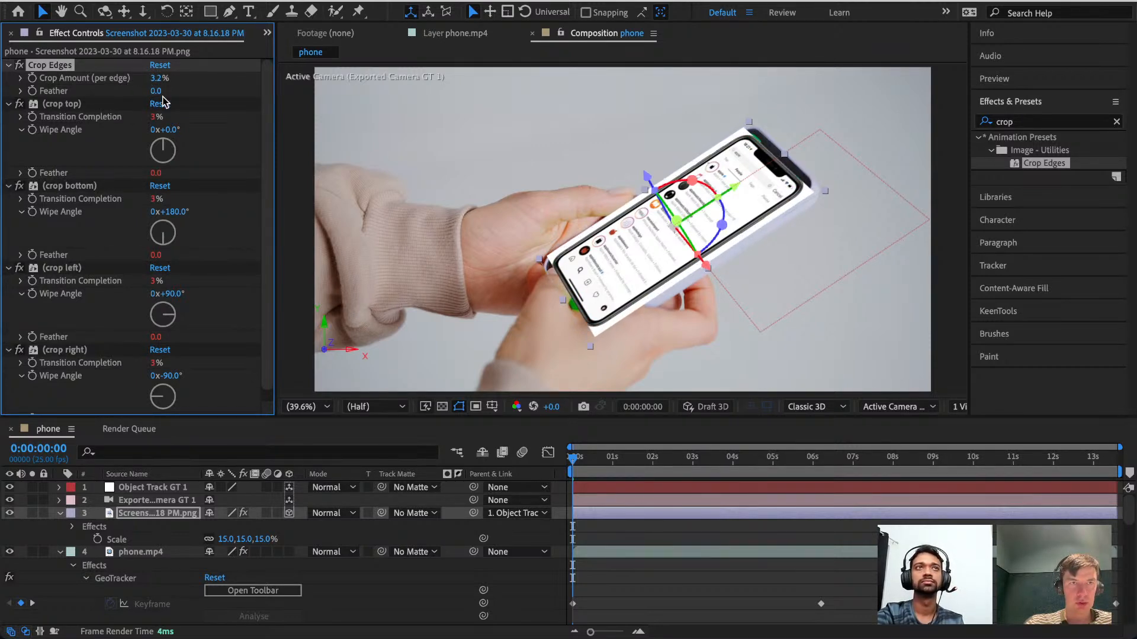
pyautogui.moveTo(157, 80); pyautogui.dragTo(172, 83)
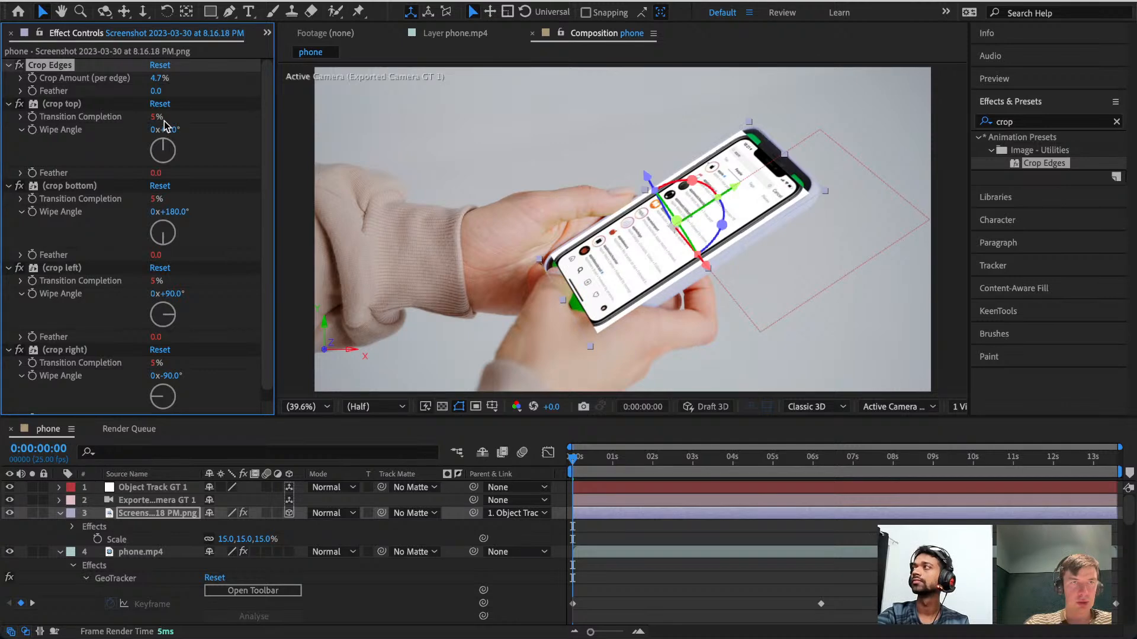
# Expand the left crop's Transition Completion property and try to enable keyframing for it.
pyautogui.click(20, 282)
pyautogui.click(20, 281)
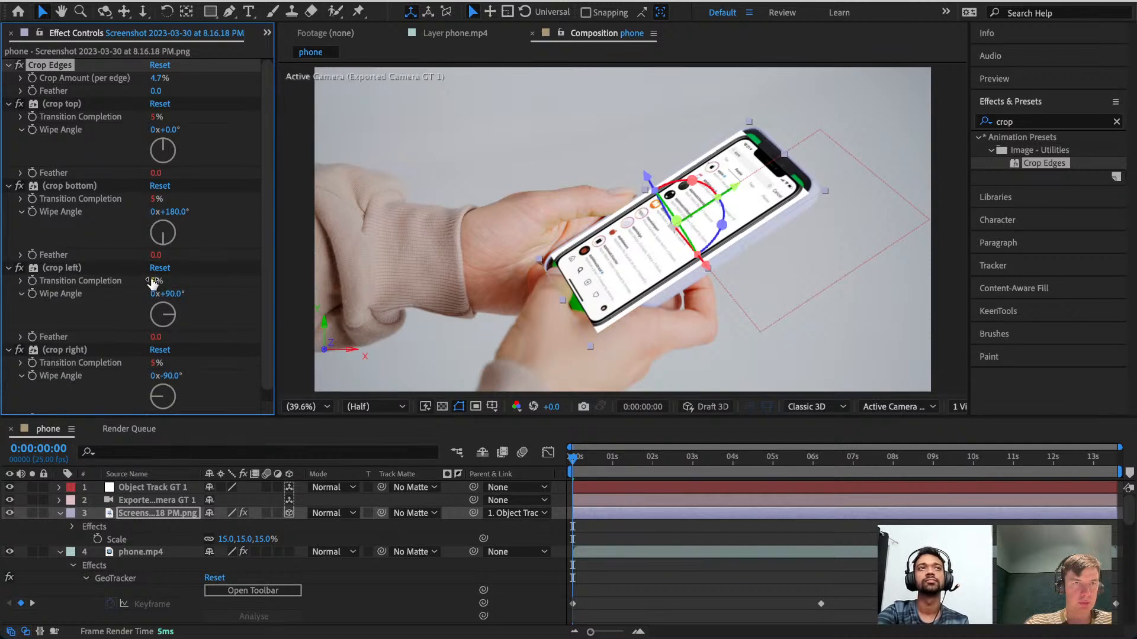
pyautogui.click(21, 282)
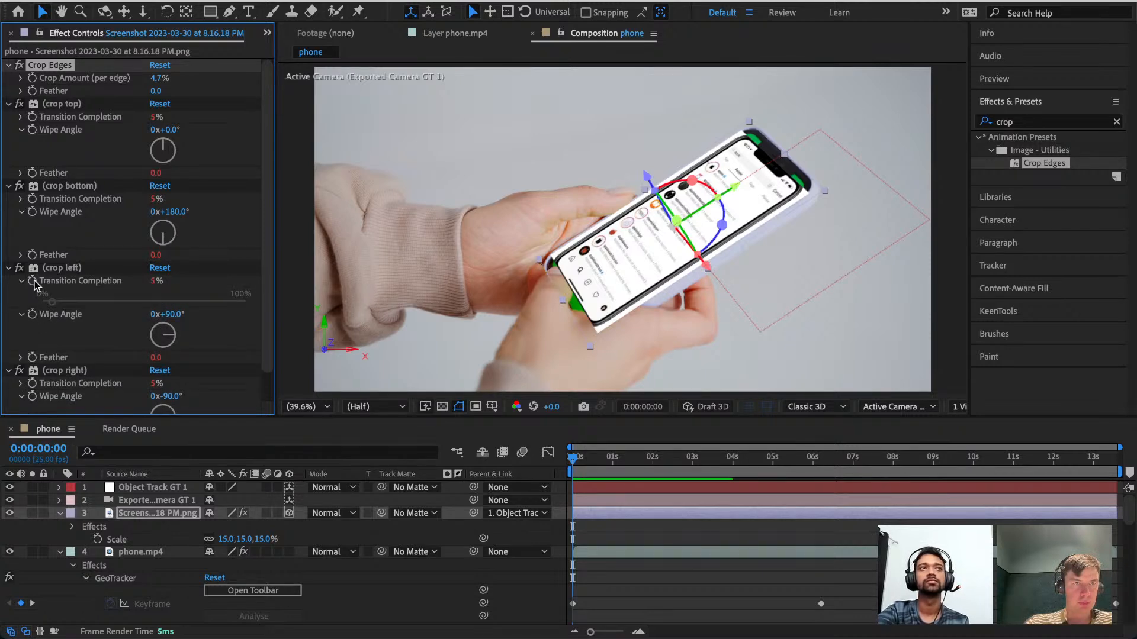
pyautogui.click(35, 283)
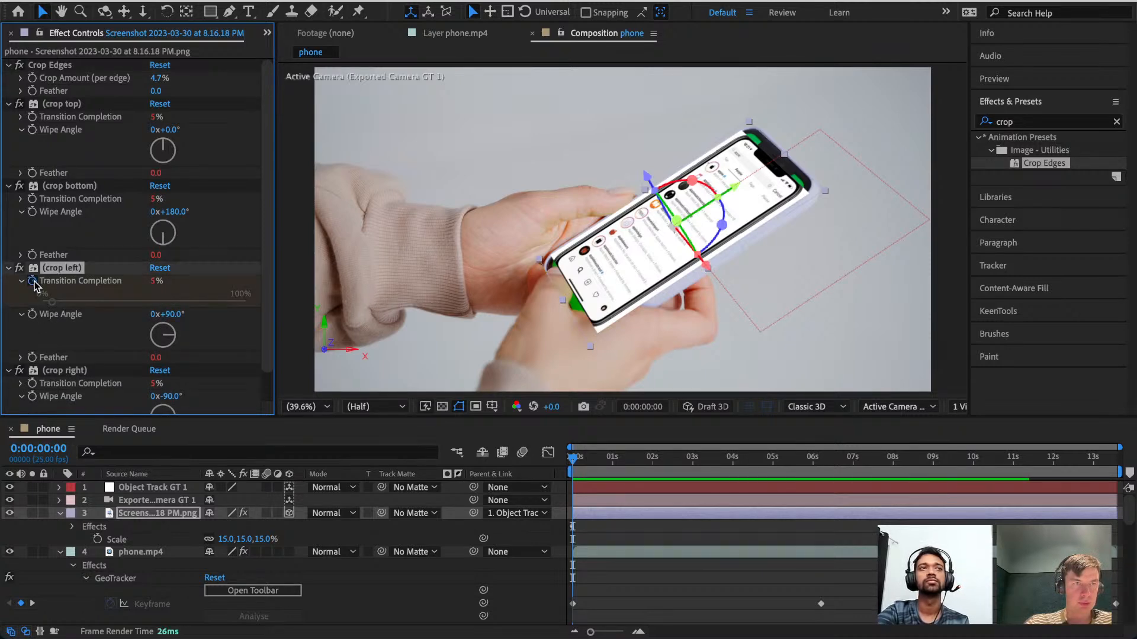
# Try to override the left crop's Transition Completion on the screenshot layer with 99% and with 5%.
pyautogui.click(152, 284)
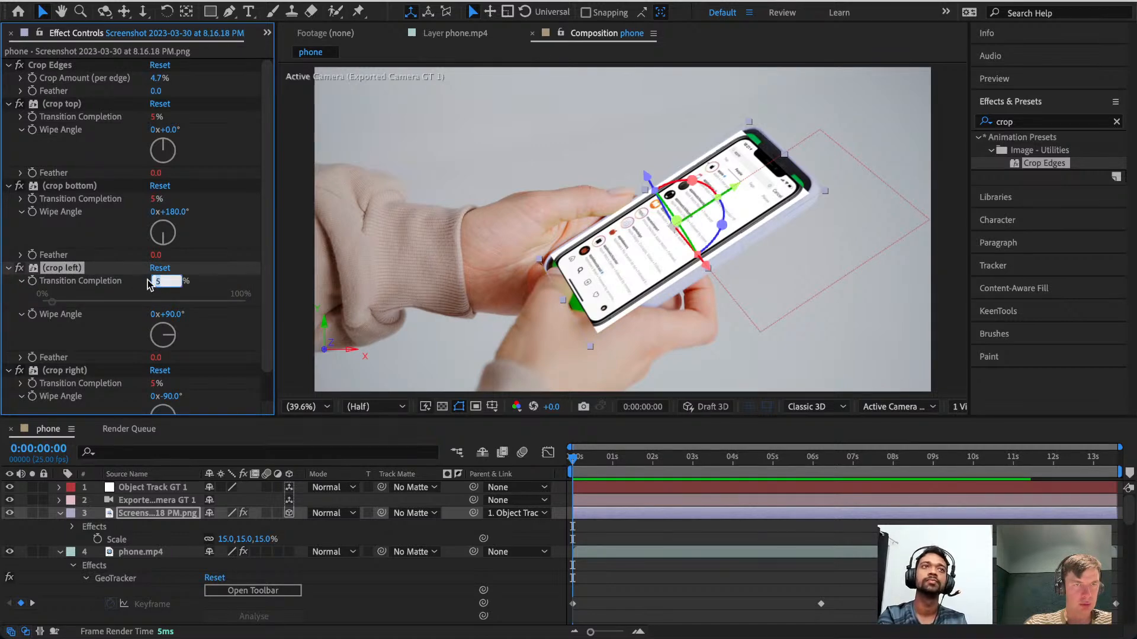
pyautogui.rightClick(155, 274)
pyautogui.click(154, 286)
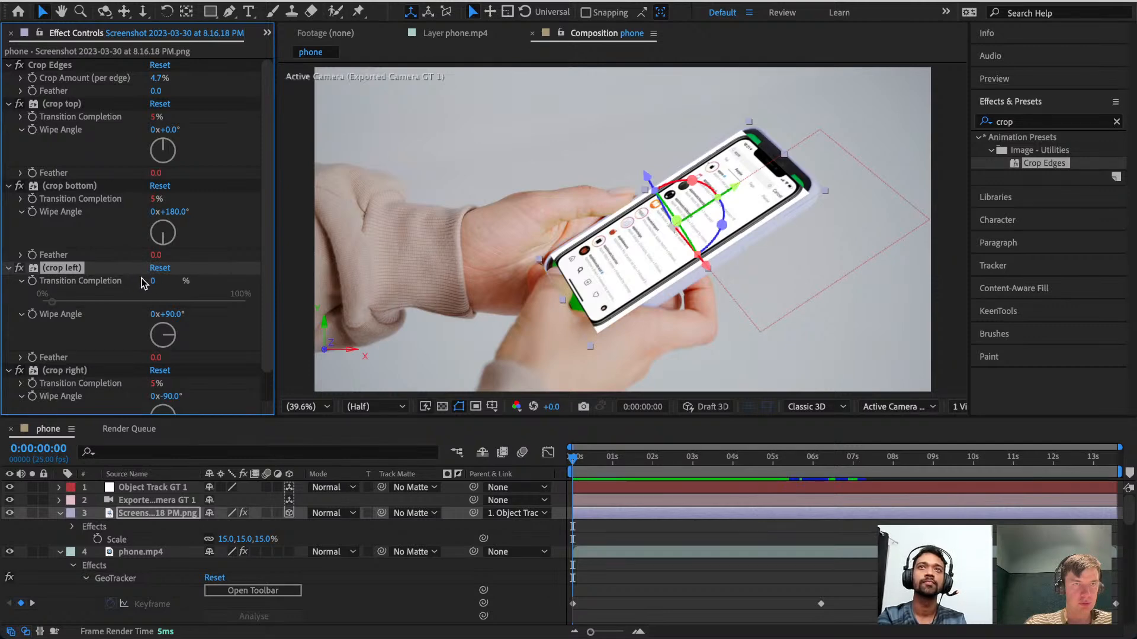
pyautogui.write('32')
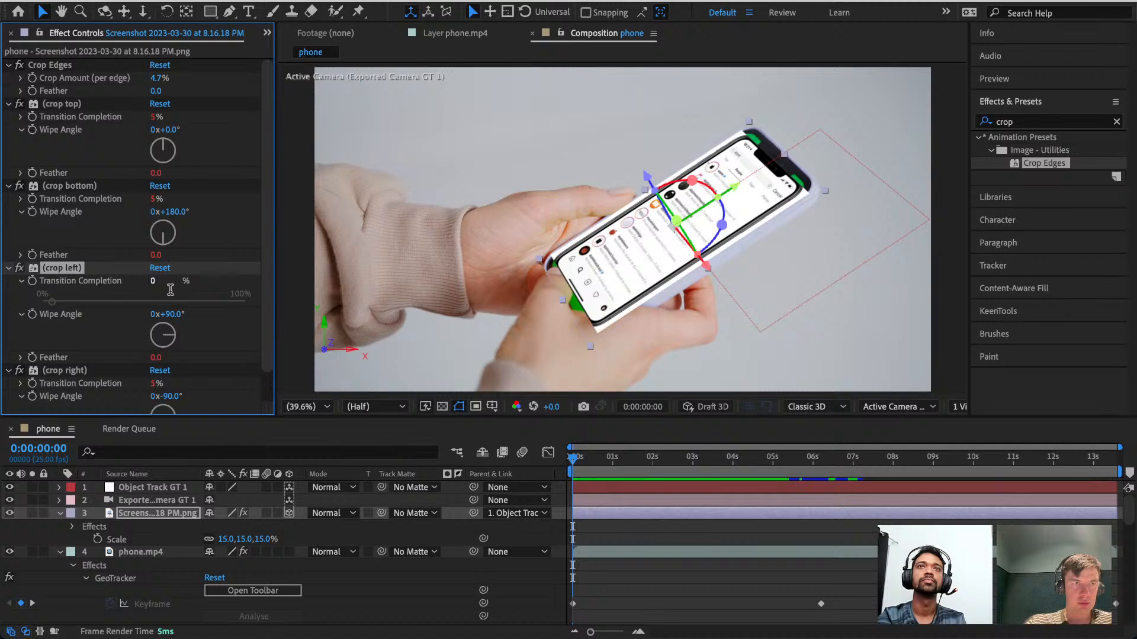
pyautogui.write('99')
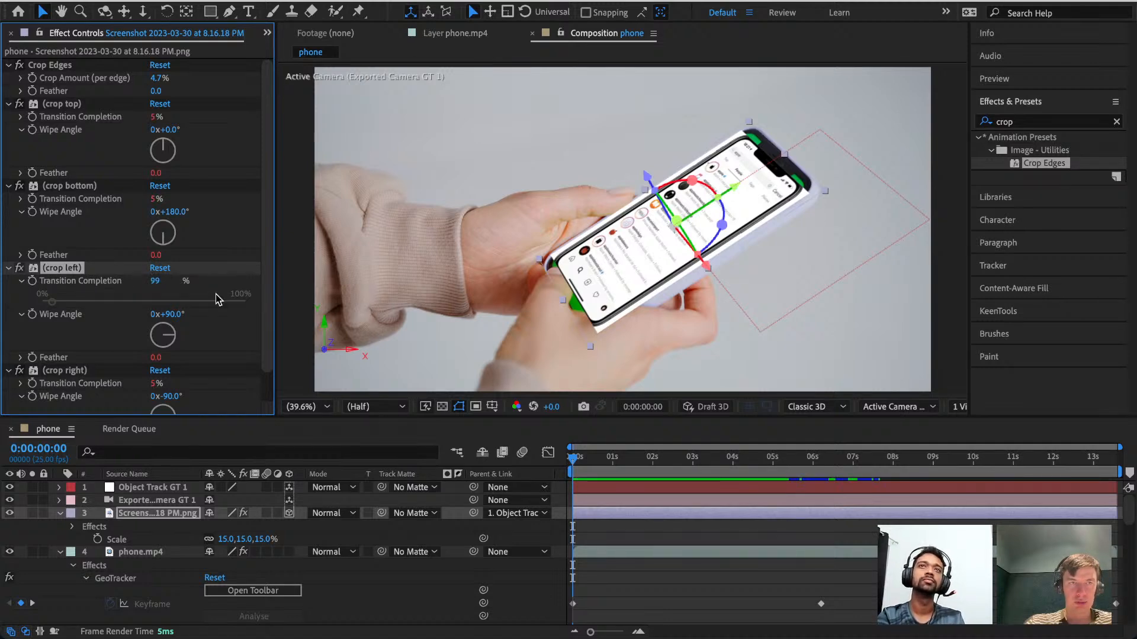
pyautogui.press('BackSpace')
pyautogui.press('BackSpace')
pyautogui.write('5')
pyautogui.press('Return')
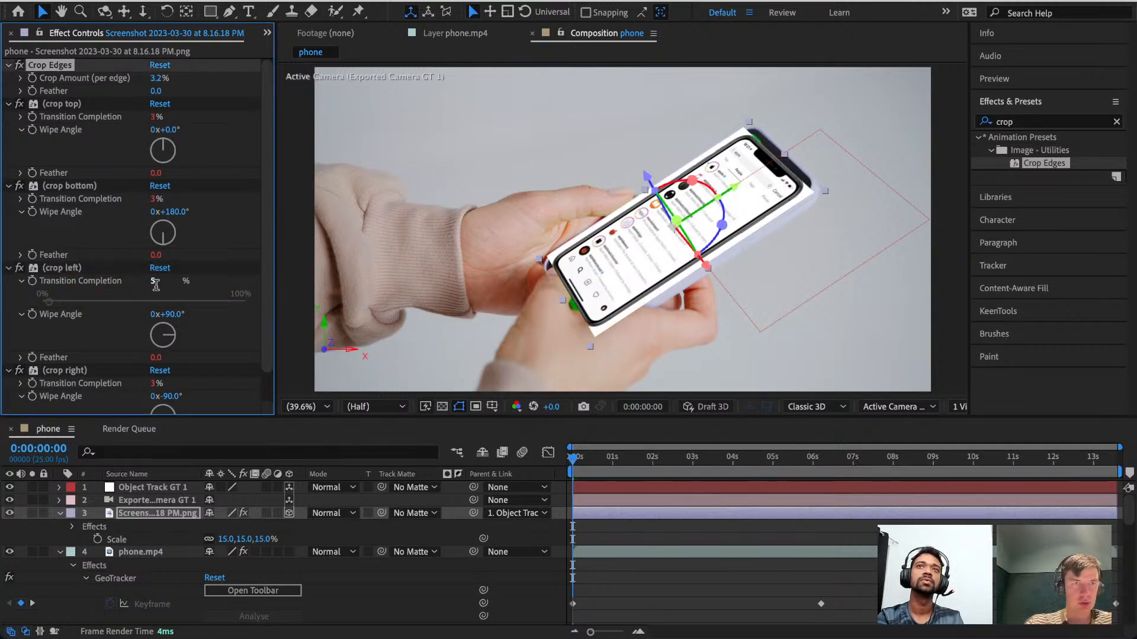
# Delete all crop effects from the screenshot layer and undo the deletion.
pyautogui.hotkey('ctrl', 'a')
pyautogui.press('Delete')
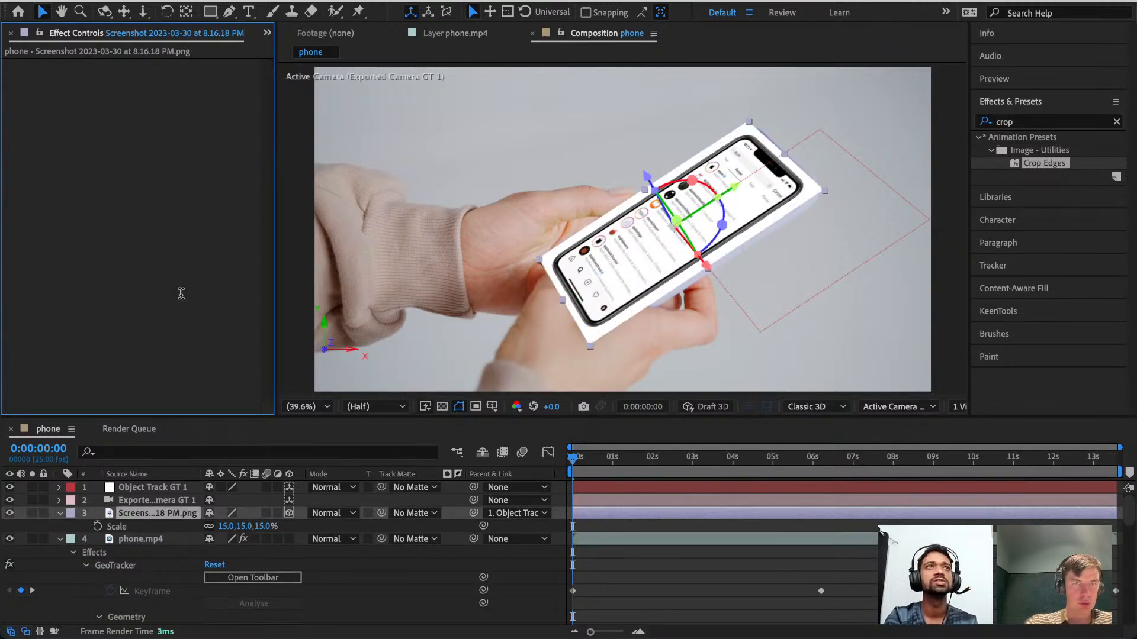
pyautogui.hotkey('ctrl', 'z')
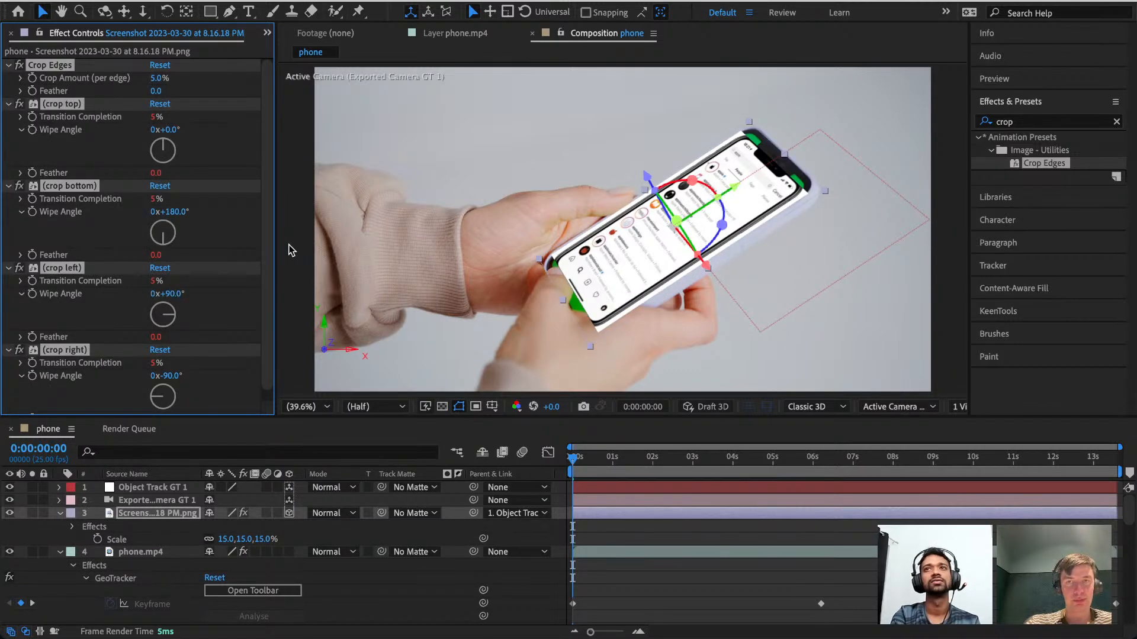
# Try to change the Transition Completion of the left, bottom and top crops individually, and try resetting the left crop.
pyautogui.scroll(-1, 183, 283)
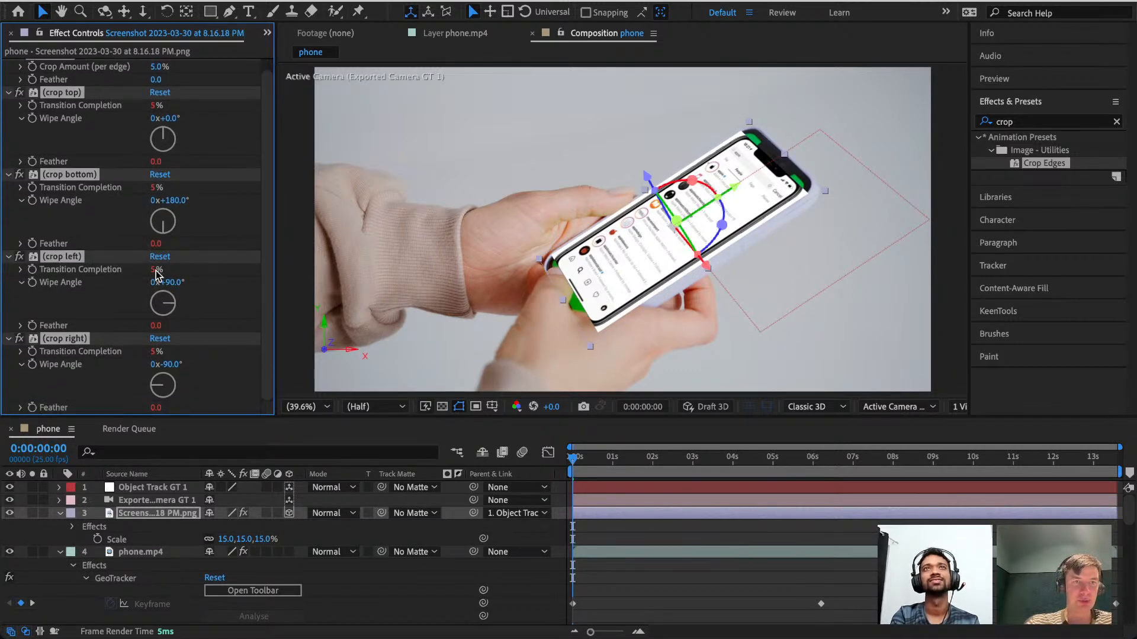
pyautogui.rightClick(73, 258)
pyautogui.click(28, 273)
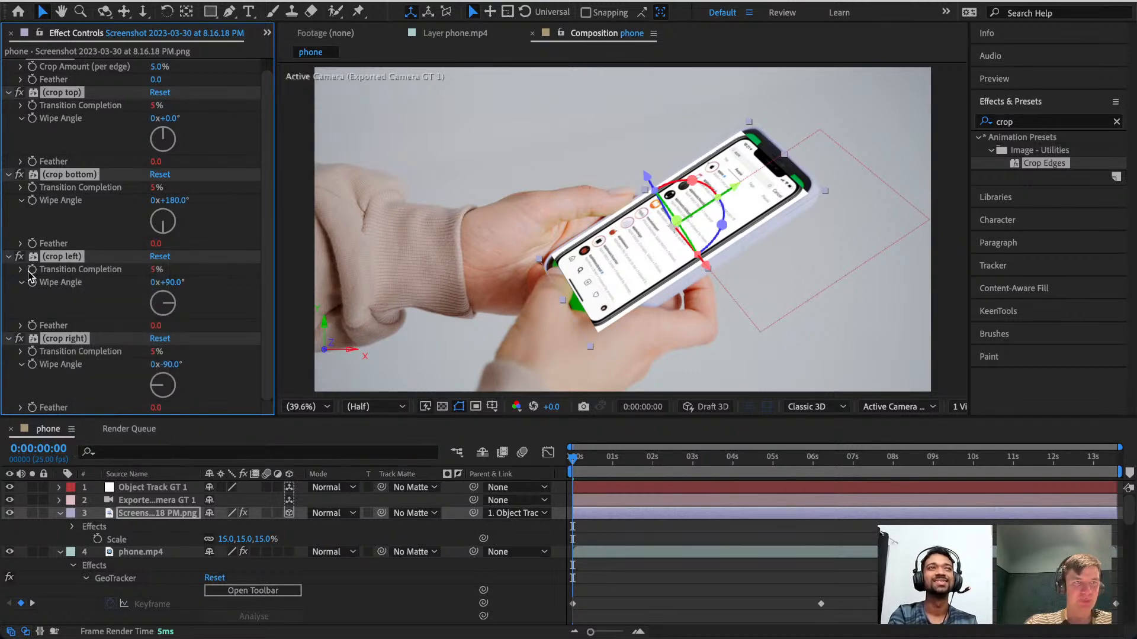
pyautogui.click(135, 513)
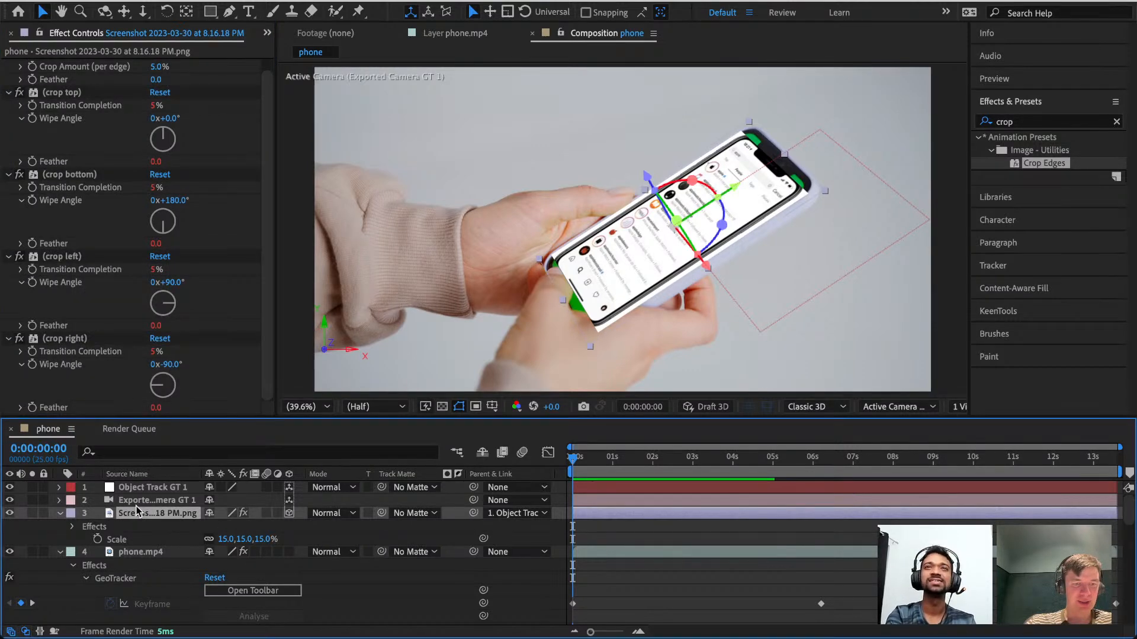
pyautogui.press('`')
pyautogui.press('`')
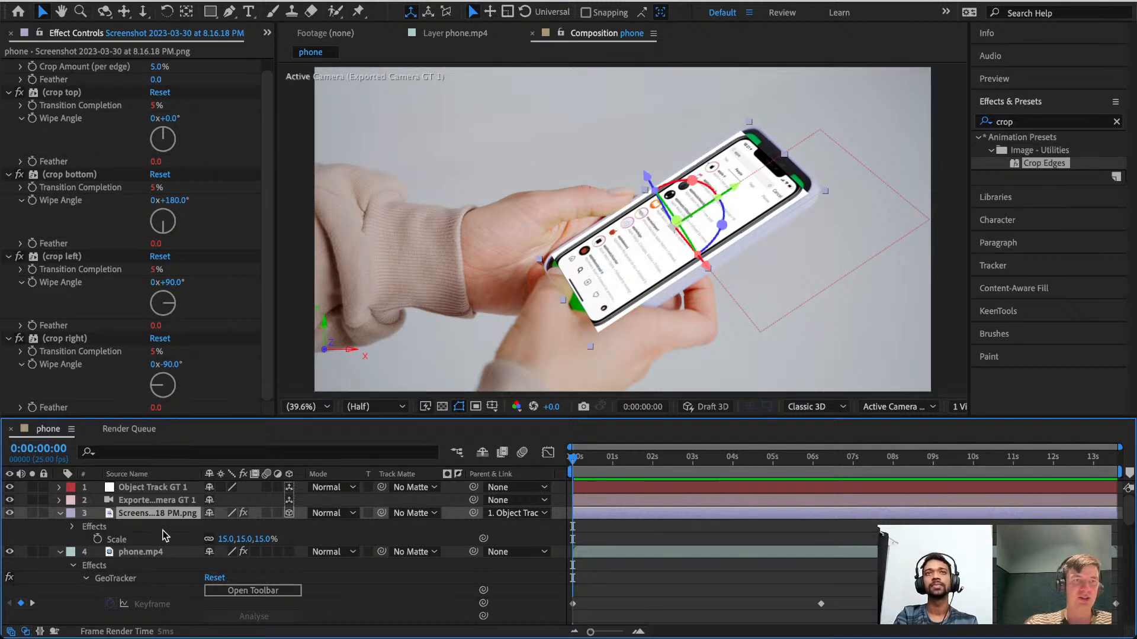
pyautogui.click(158, 186)
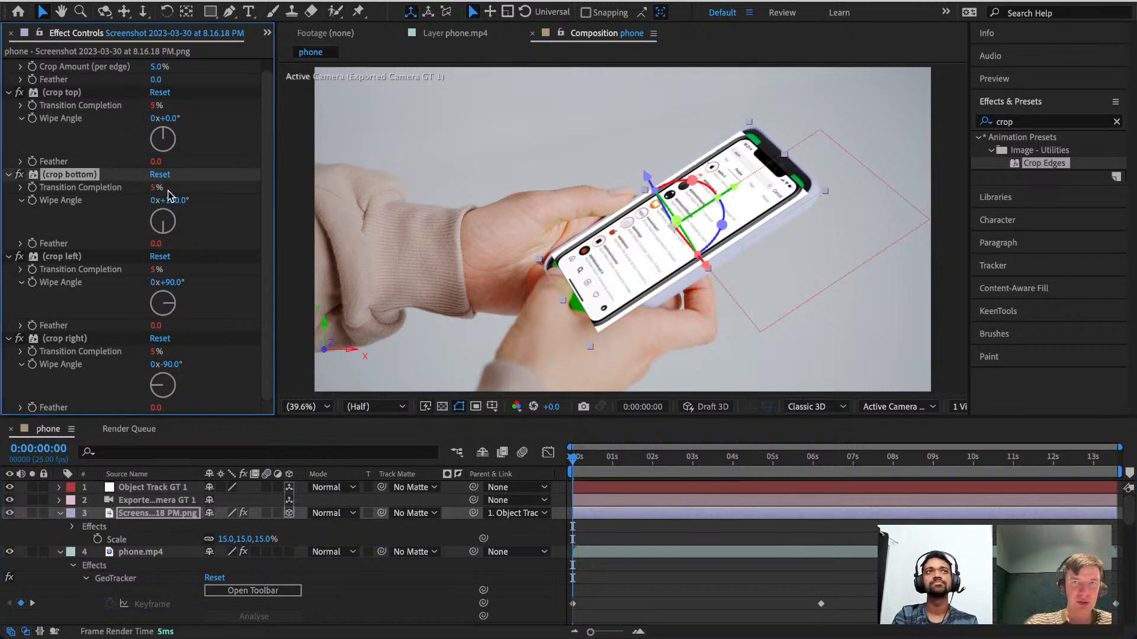
pyautogui.press('super+z')
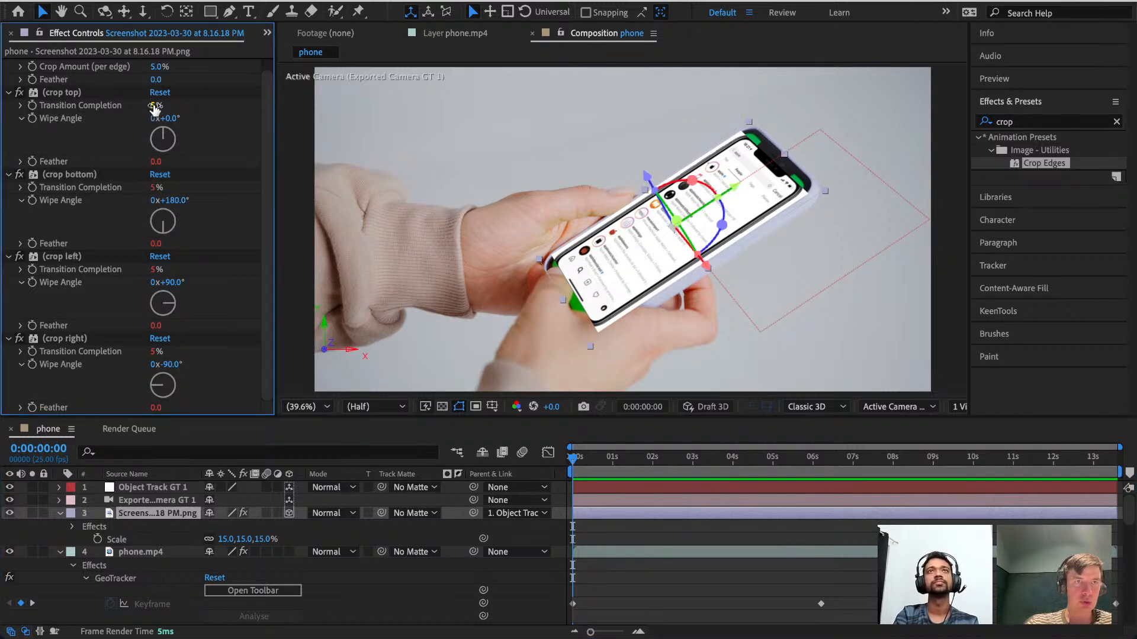
pyautogui.moveTo(153, 108); pyautogui.dragTo(159, 105)
pyautogui.press('super+z')
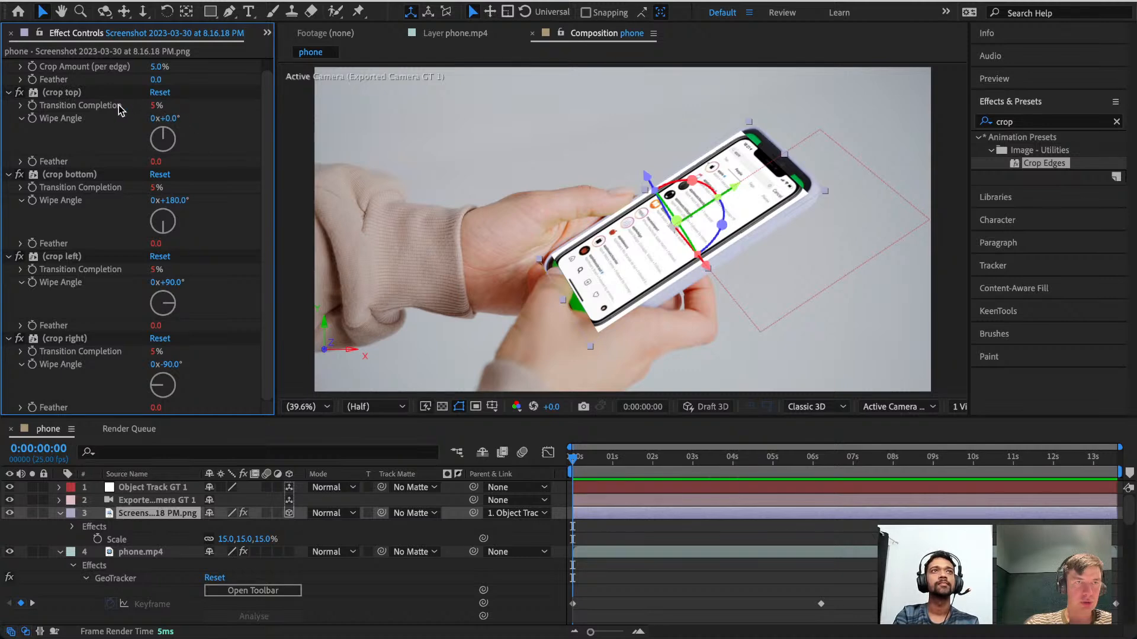
pyautogui.click(160, 257)
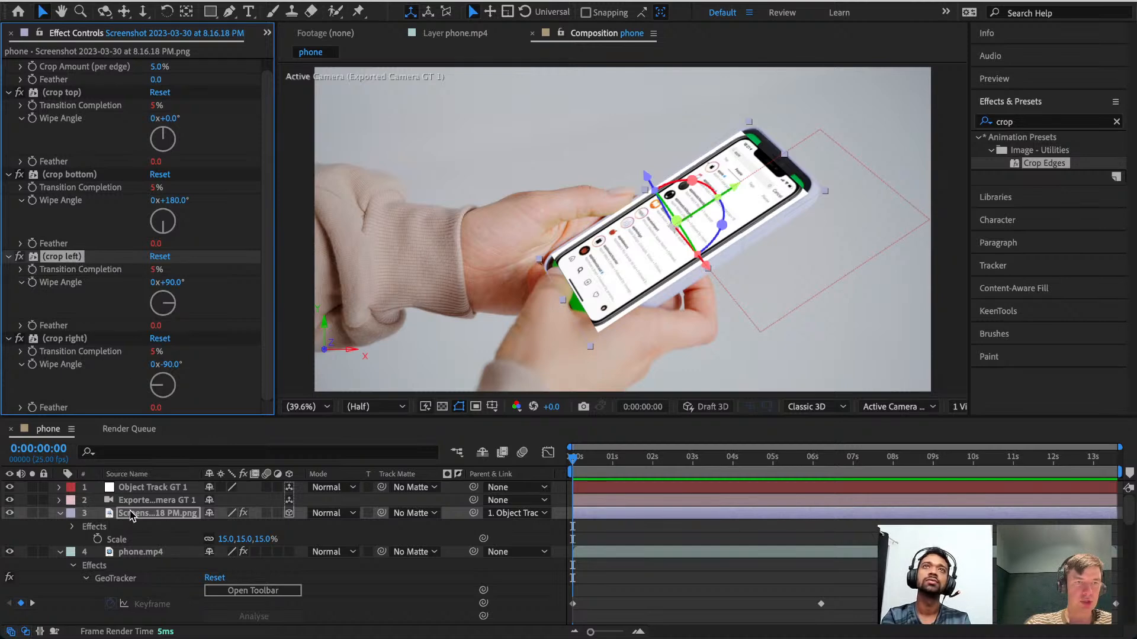
# Disable the expression on the left crop's Transition Completion in the timeline and set the value to 15%.
pyautogui.click(72, 527)
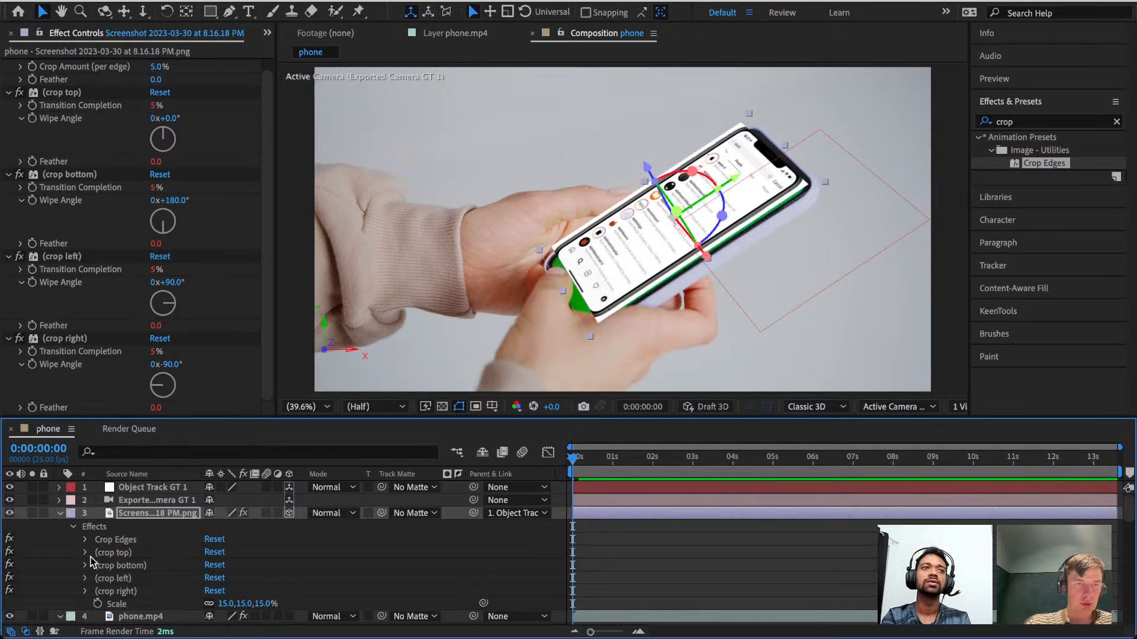
pyautogui.click(85, 579)
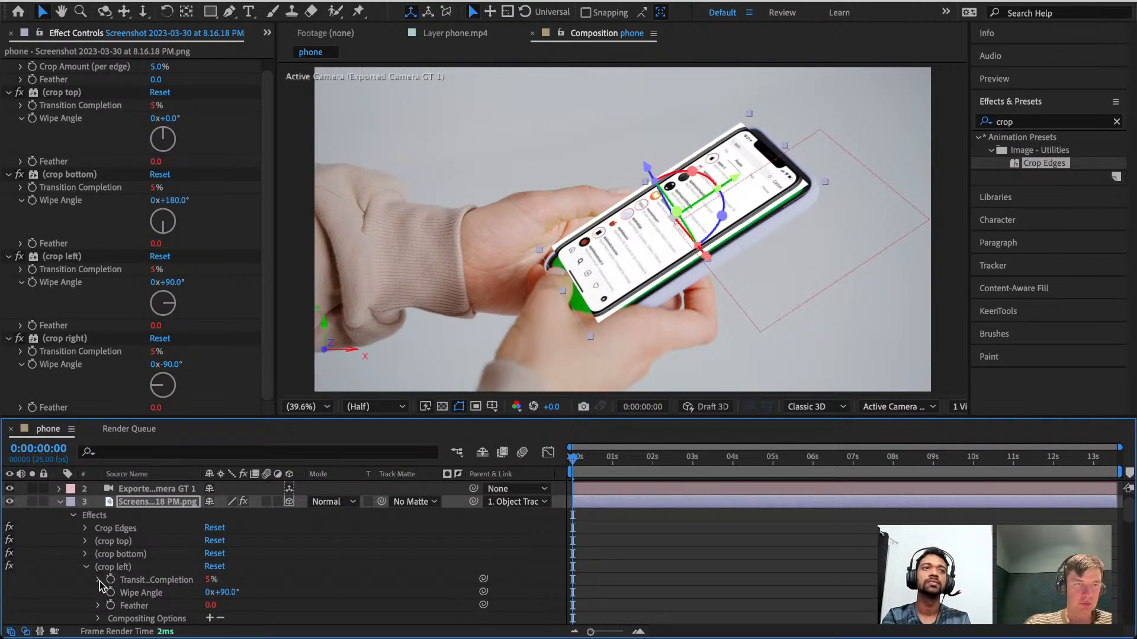
pyautogui.keyDown('alt'); pyautogui.click(111, 579); pyautogui.keyUp('alt')
pyautogui.click(221, 593)
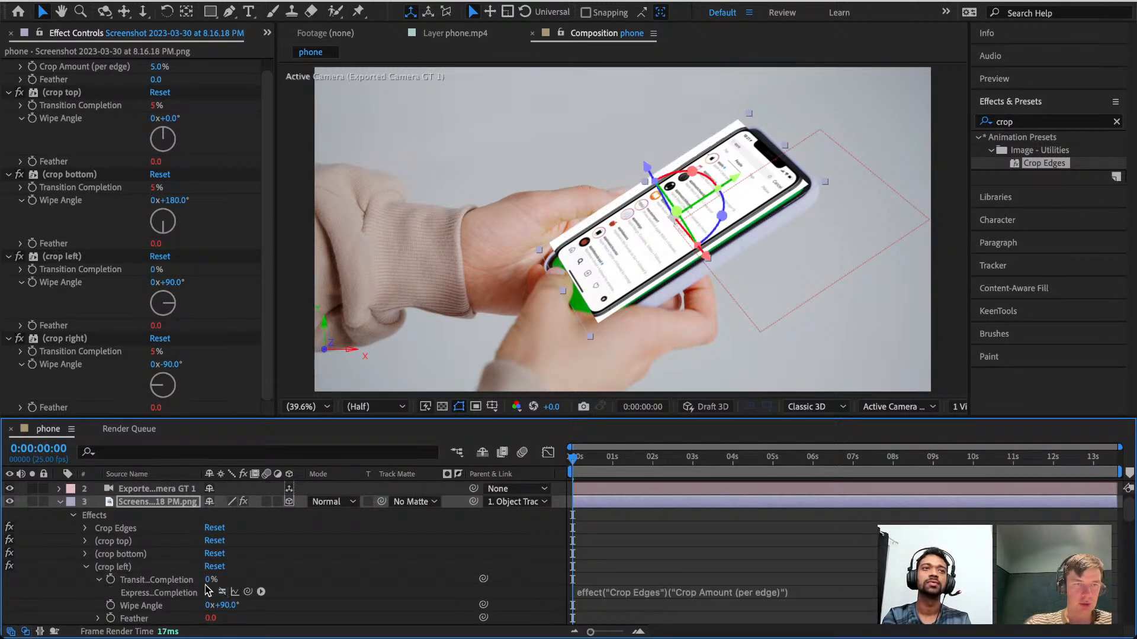
pyautogui.moveTo(208, 581); pyautogui.dragTo(220, 580)
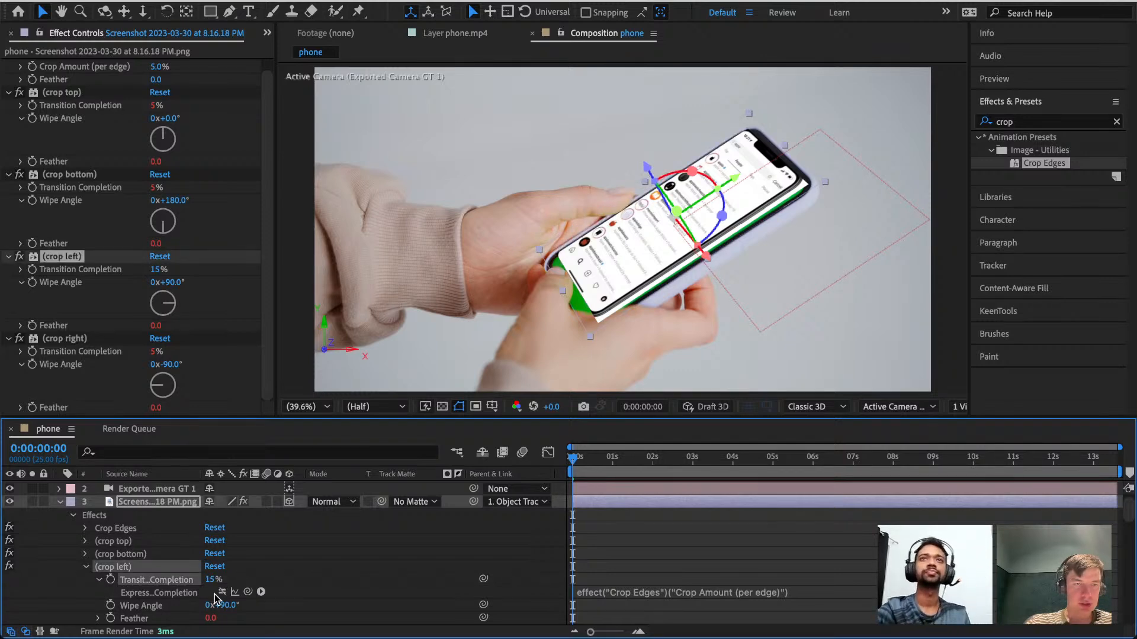
# Reset the left crop effect and expand the right crop's properties in the timeline.
pyautogui.scroll(-1, 213, 616)
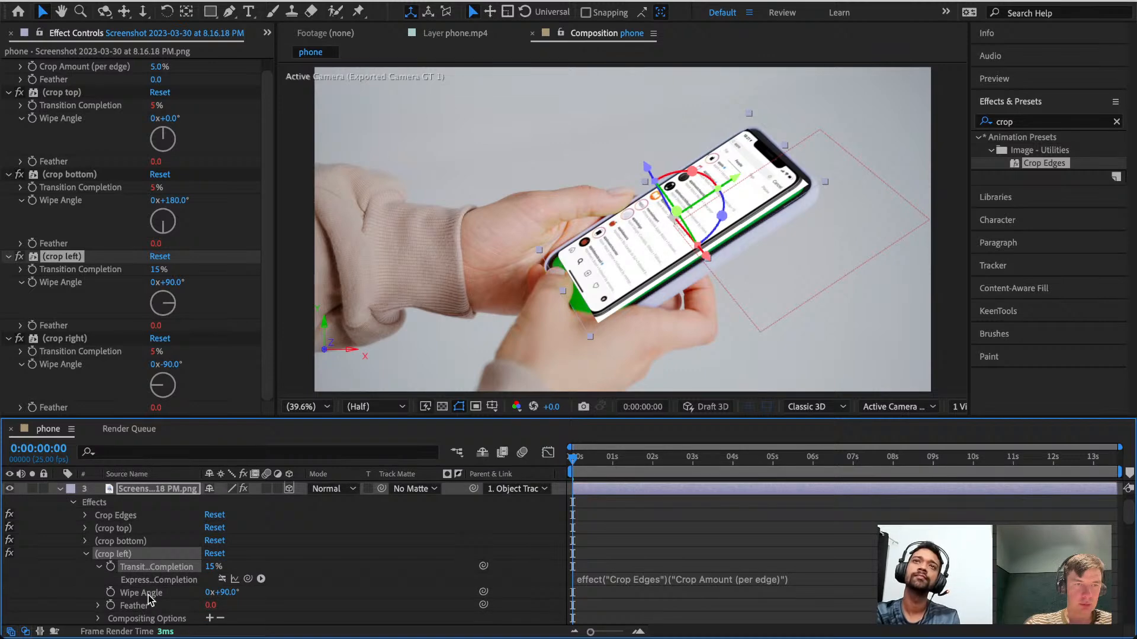
pyautogui.scroll(-3, 145, 595)
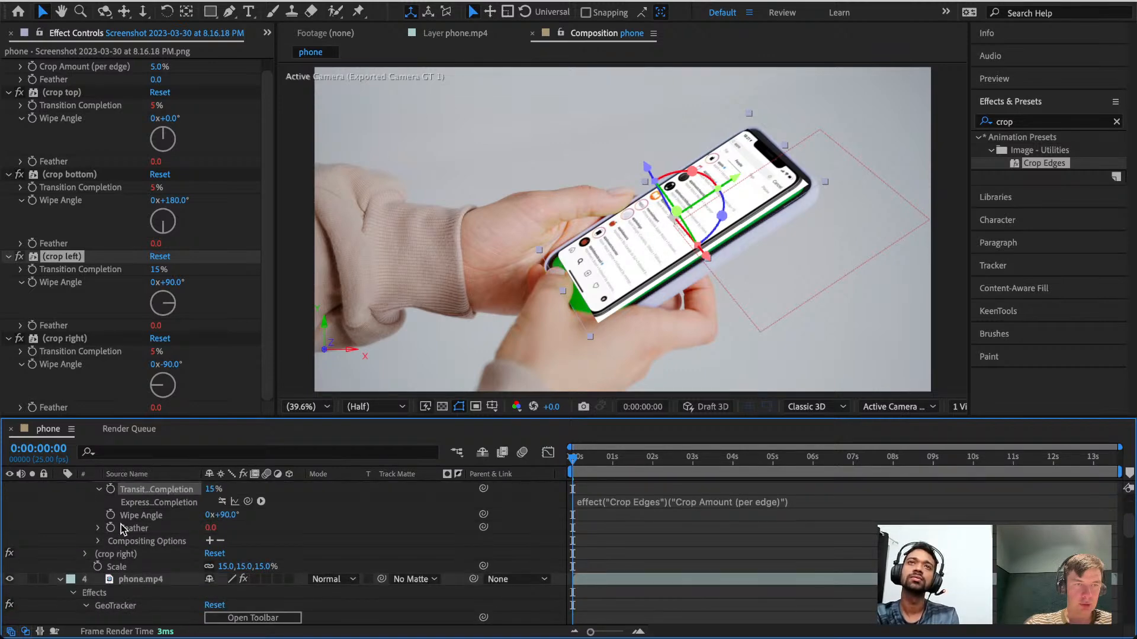
pyautogui.scroll(2, 122, 529)
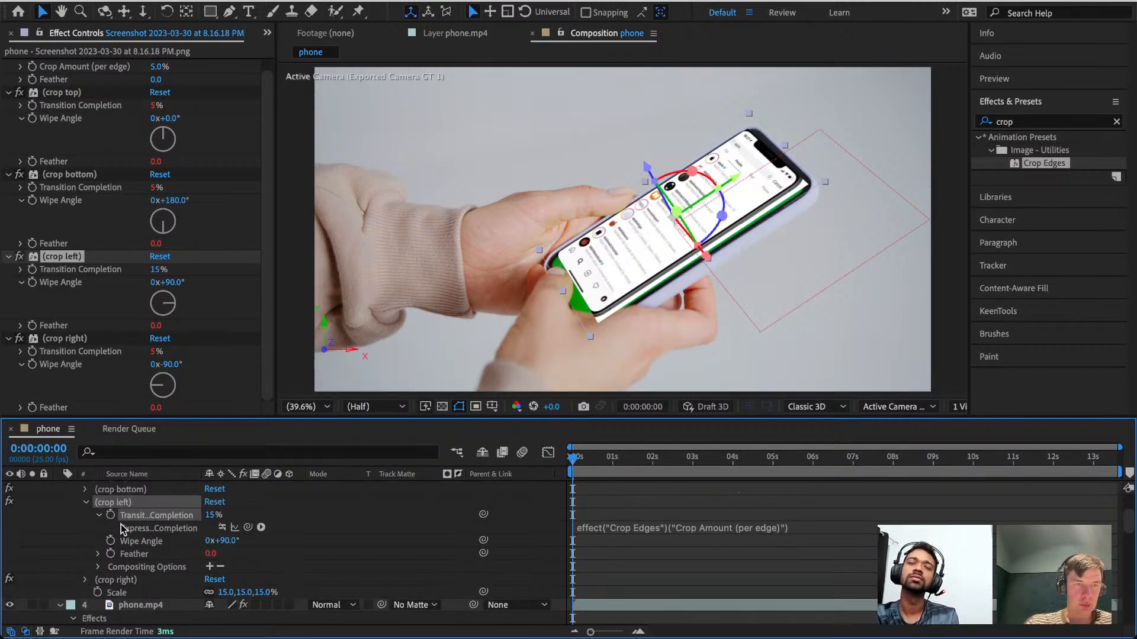
pyautogui.click(85, 503)
pyautogui.click(86, 516)
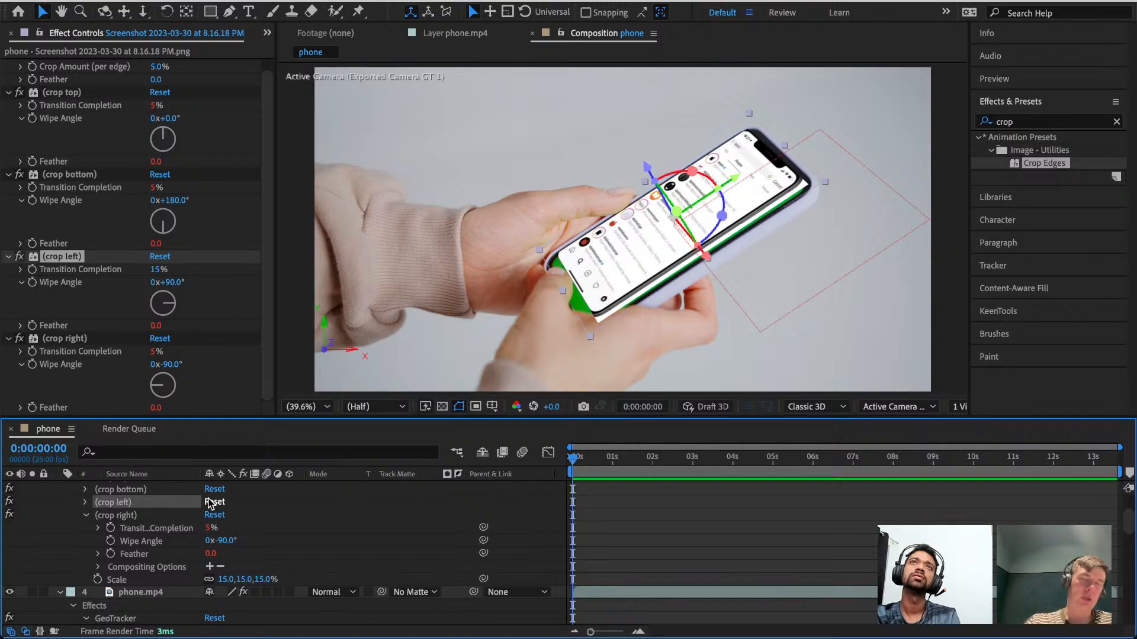
pyautogui.click(208, 500)
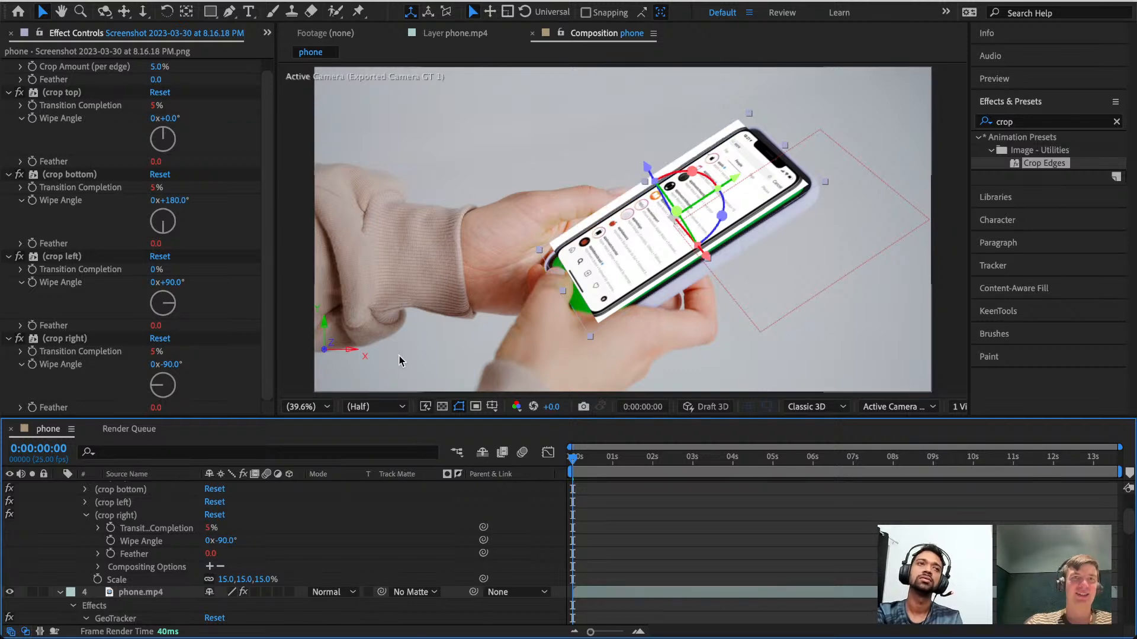
# Delete the Crop Edges control and the top, bottom, left and right crop effects from the screenshot layer.
pyautogui.scroll(1, 12, 135)
pyautogui.click(72, 103)
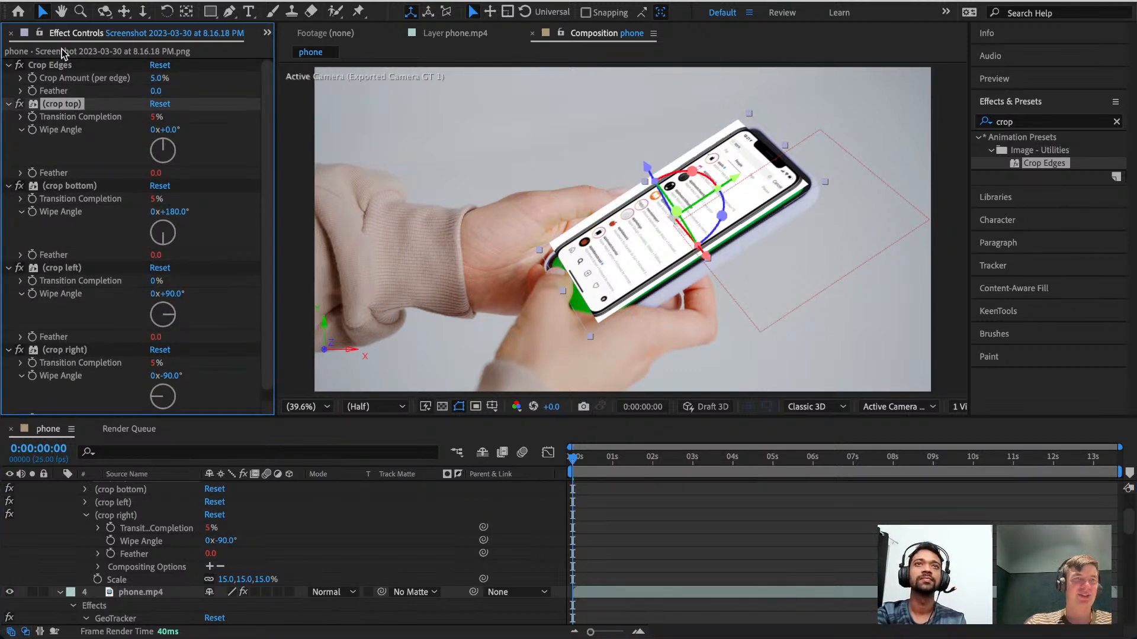
pyautogui.click(64, 67)
pyautogui.press('Delete')
pyautogui.click(63, 65)
pyautogui.press('Delete')
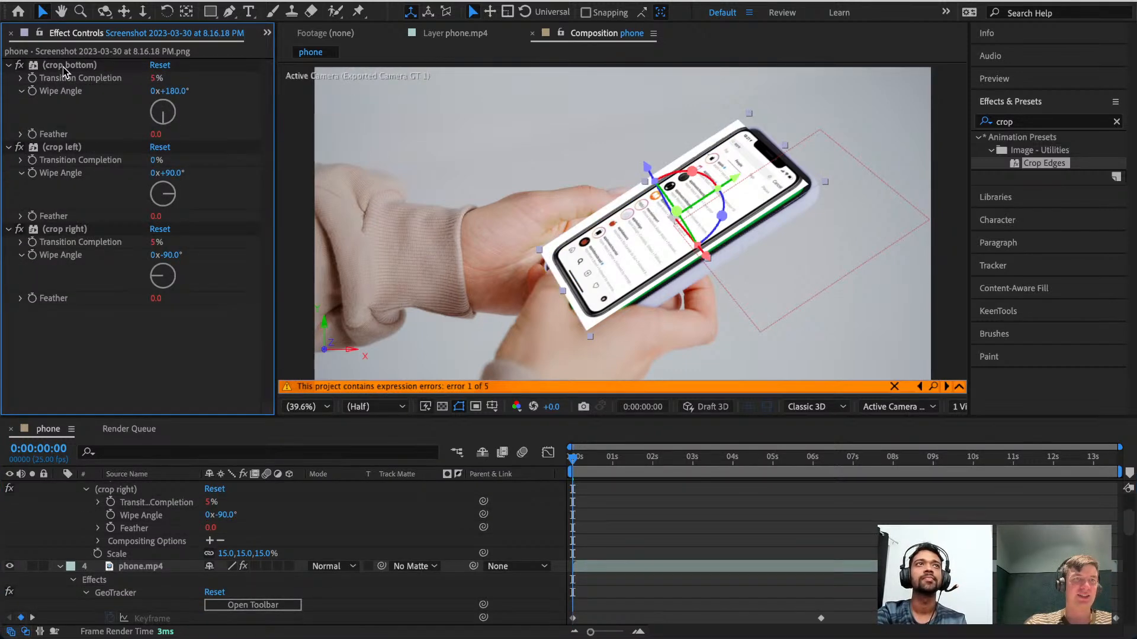
pyautogui.click(76, 66)
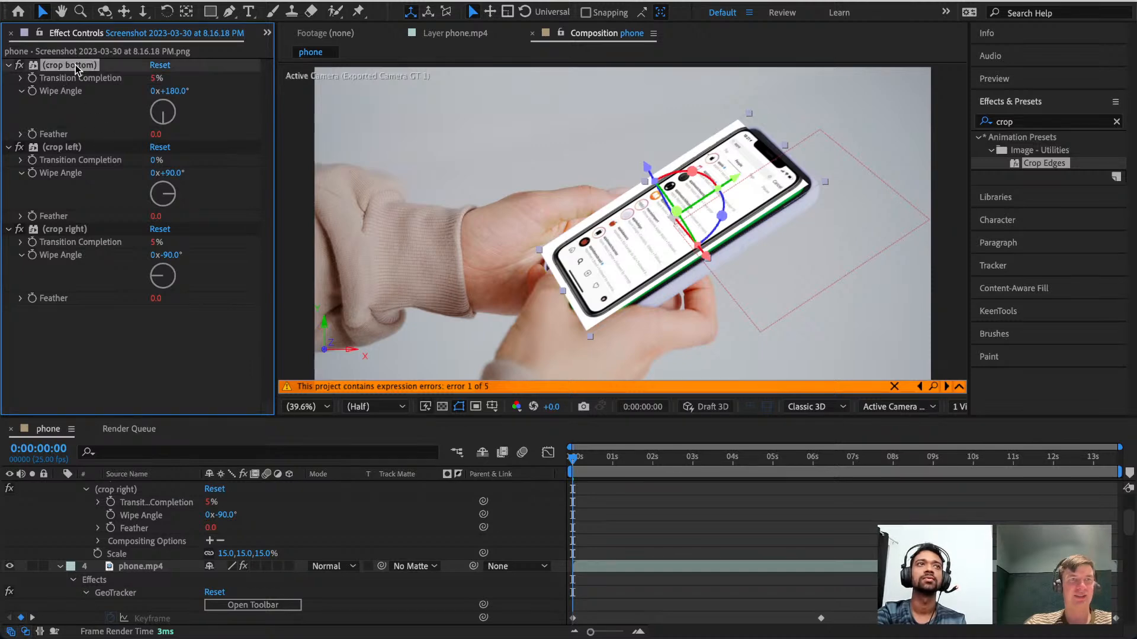
pyautogui.press('Delete')
pyautogui.click(76, 65)
pyautogui.press('Delete')
pyautogui.click(76, 65)
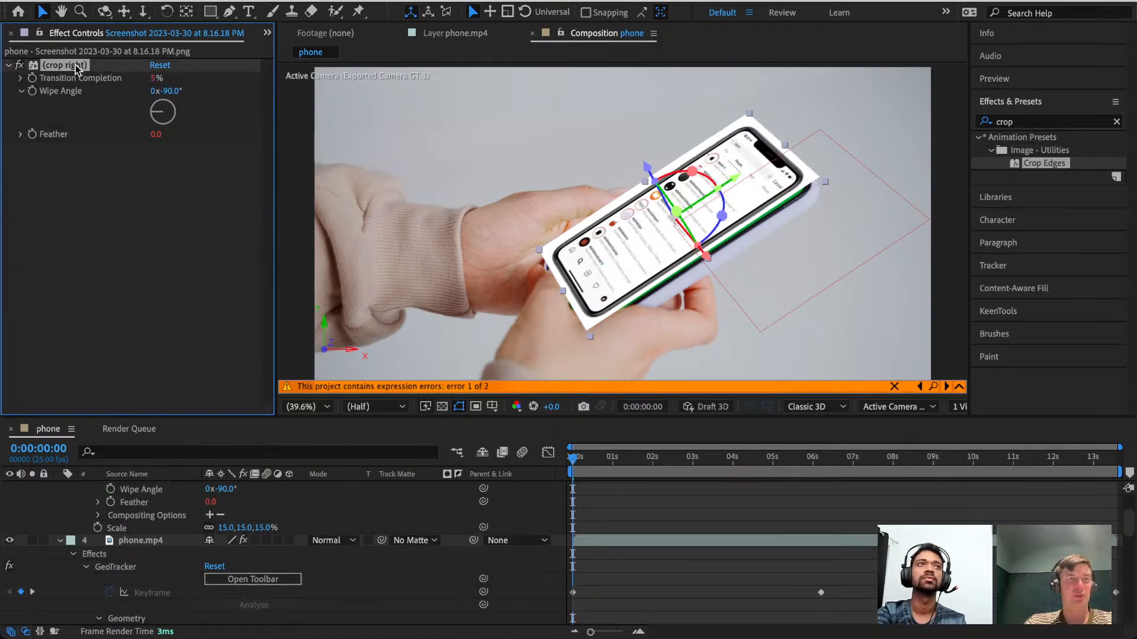
pyautogui.press('Delete')
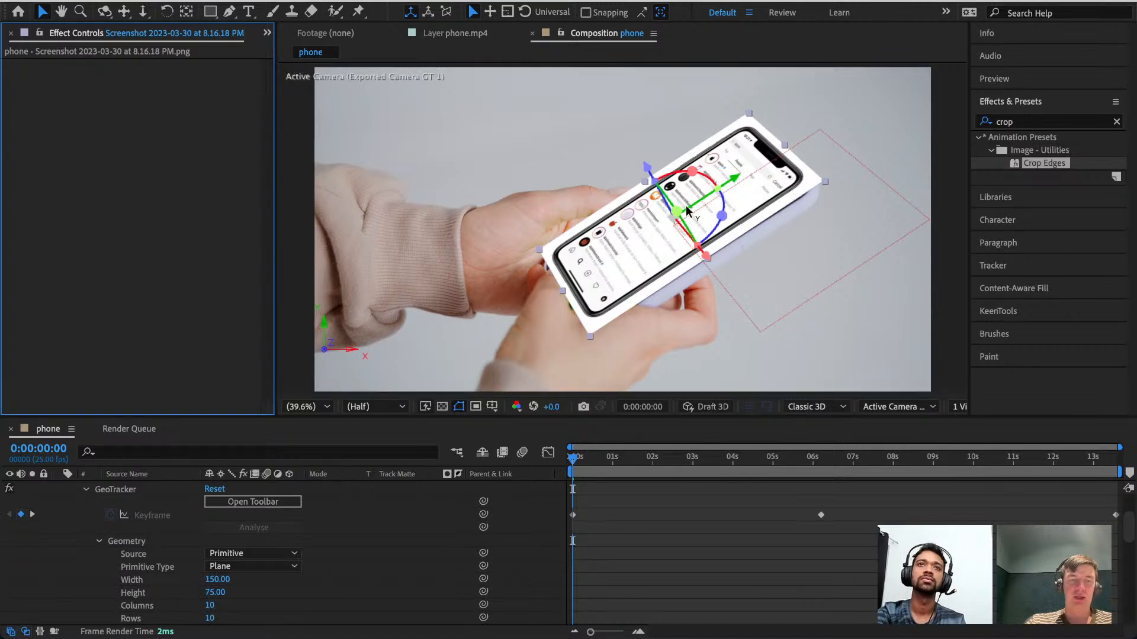
# Collapse the expanded layer properties in the timeline and select the phone.mp4 layer.
pyautogui.scroll(-1, 639, 533)
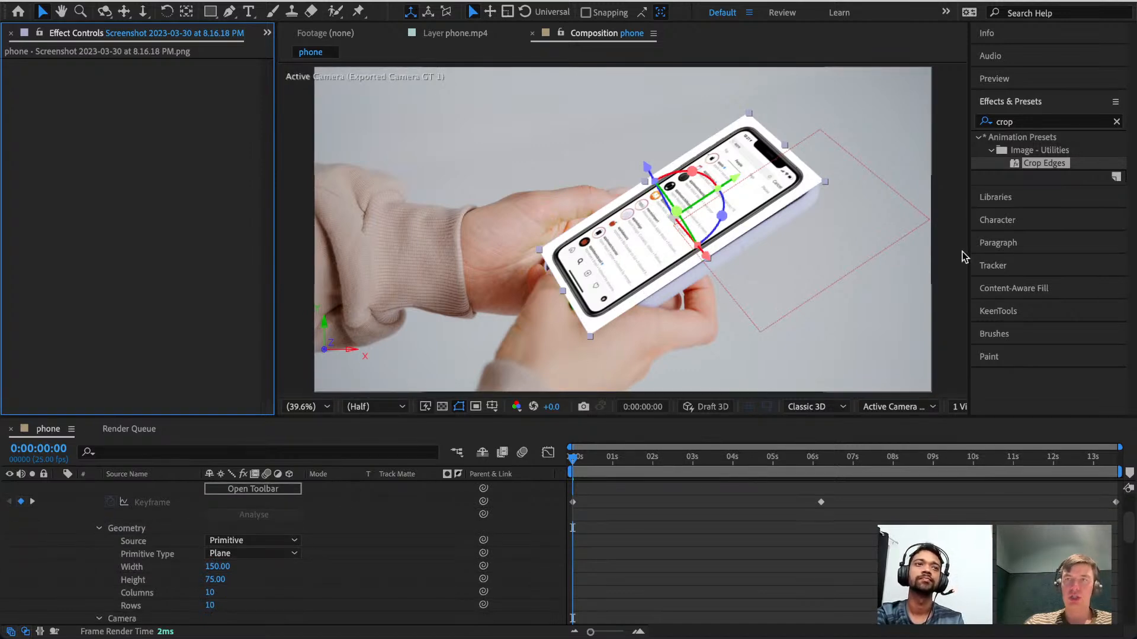
pyautogui.scroll(5, 100, 563)
pyautogui.click(61, 526)
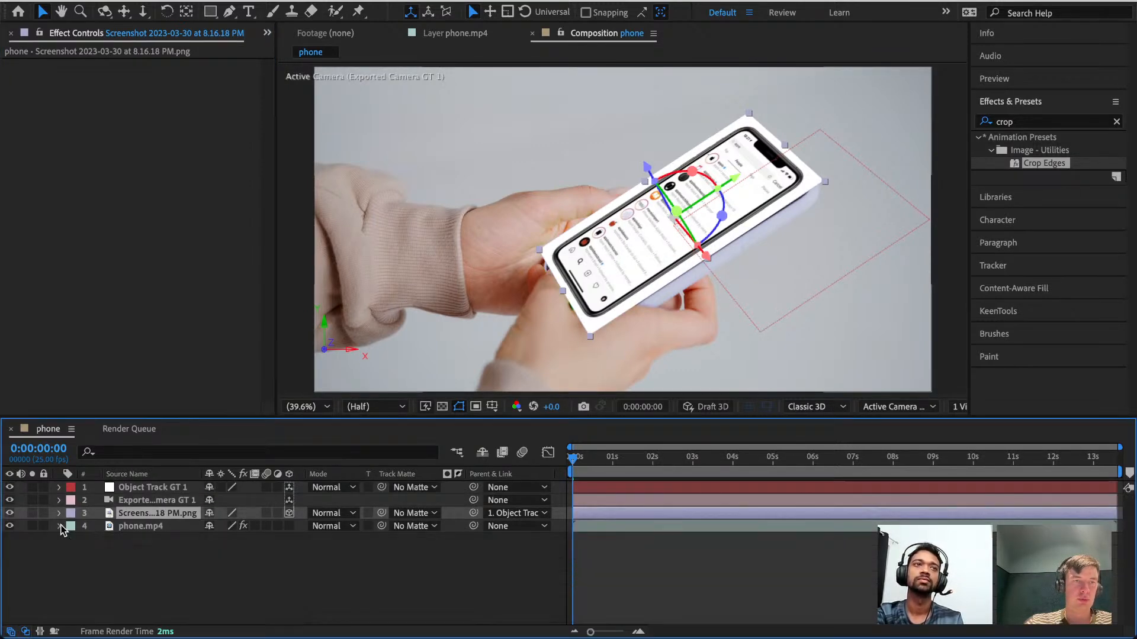
pyautogui.click(155, 527)
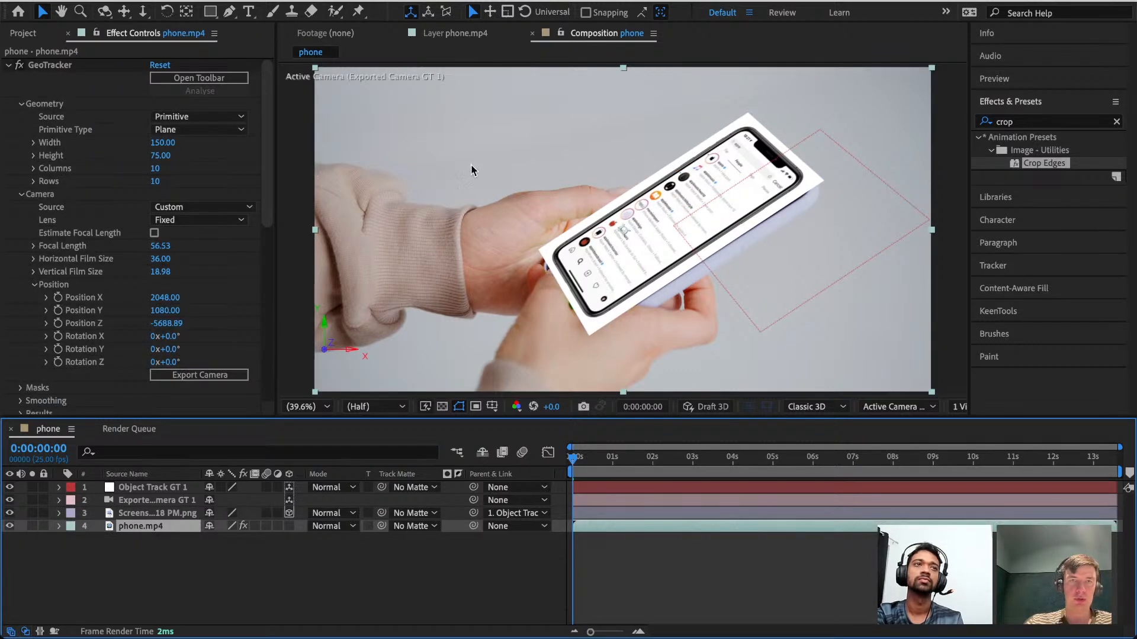
# Hide the screenshot layer, leaving the tracked null and the exported camera enabled.
pyautogui.click(10, 487)
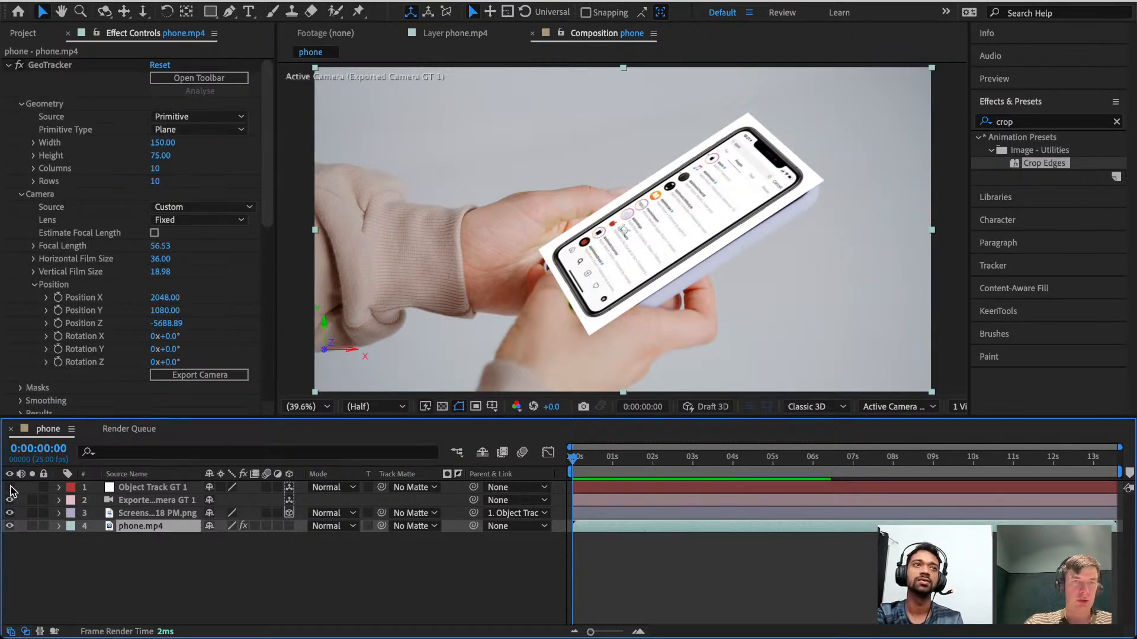
pyautogui.click(10, 488)
pyautogui.click(11, 500)
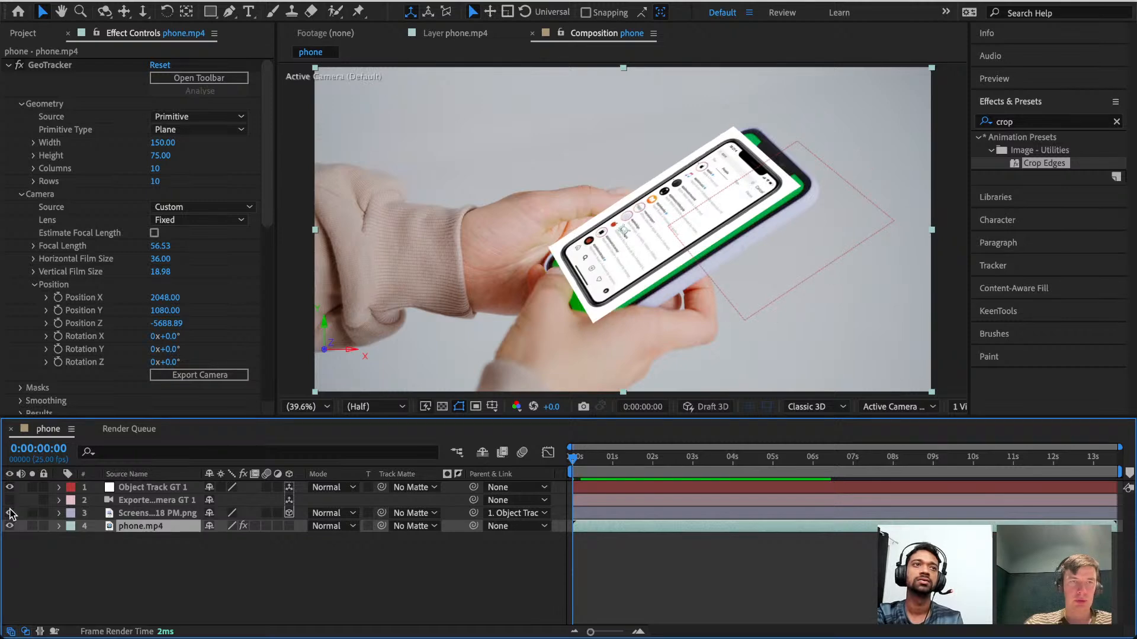
pyautogui.click(10, 514)
pyautogui.click(9, 500)
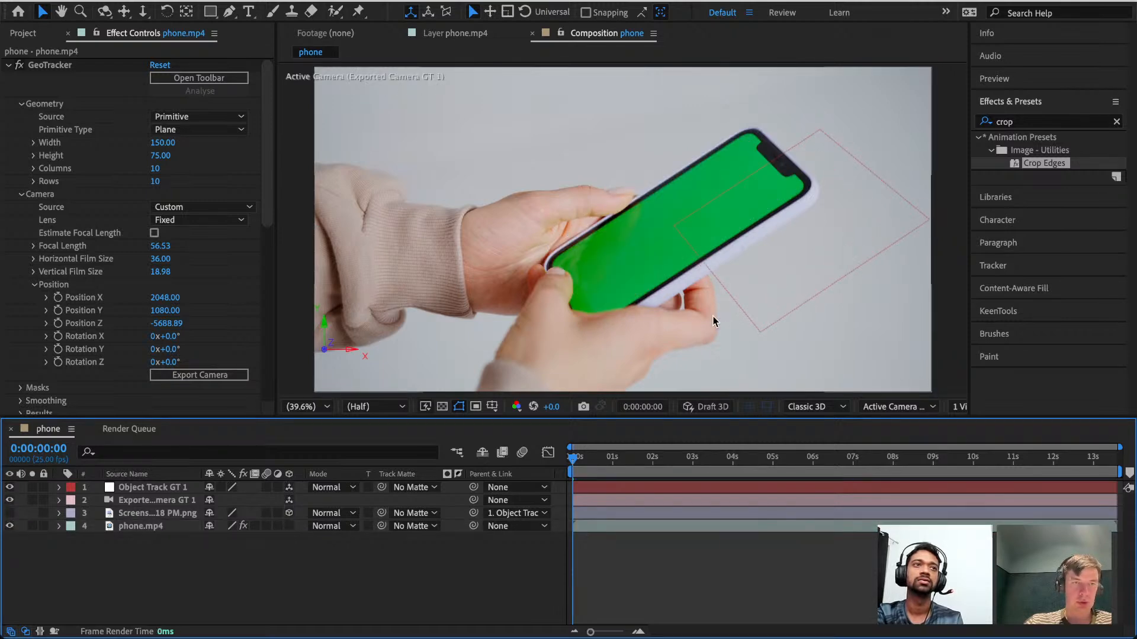
# Clear the effects search and apply the Keylight (1.2) keying effect to the phone.mp4 layer.
pyautogui.click(1037, 122)
pyautogui.press('BackSpace')
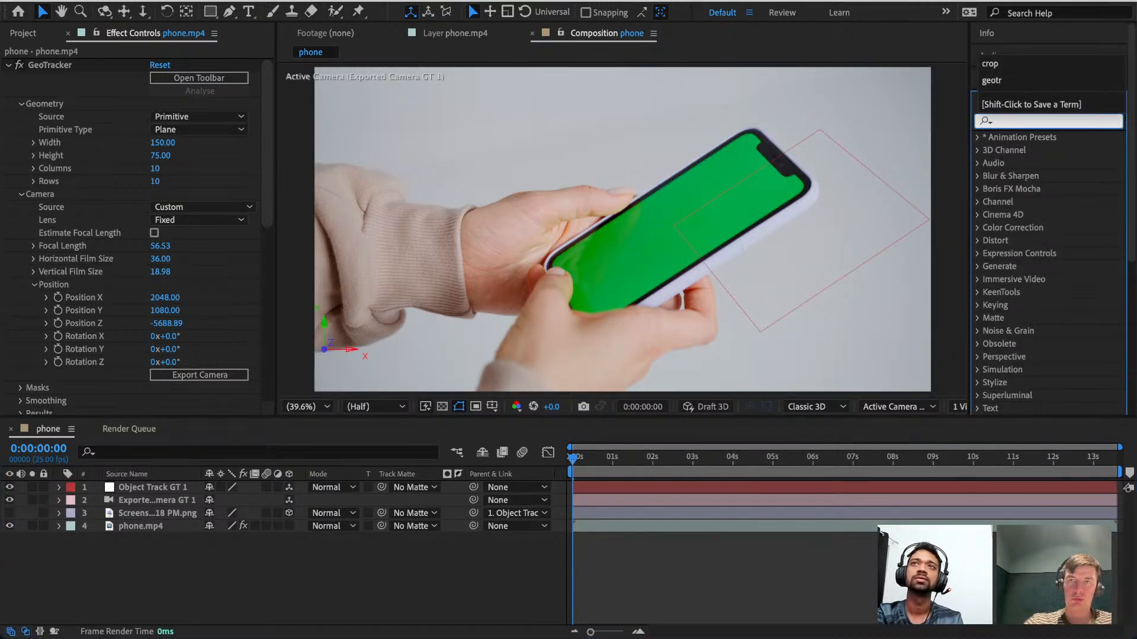
pyautogui.scroll(-4, 992, 228)
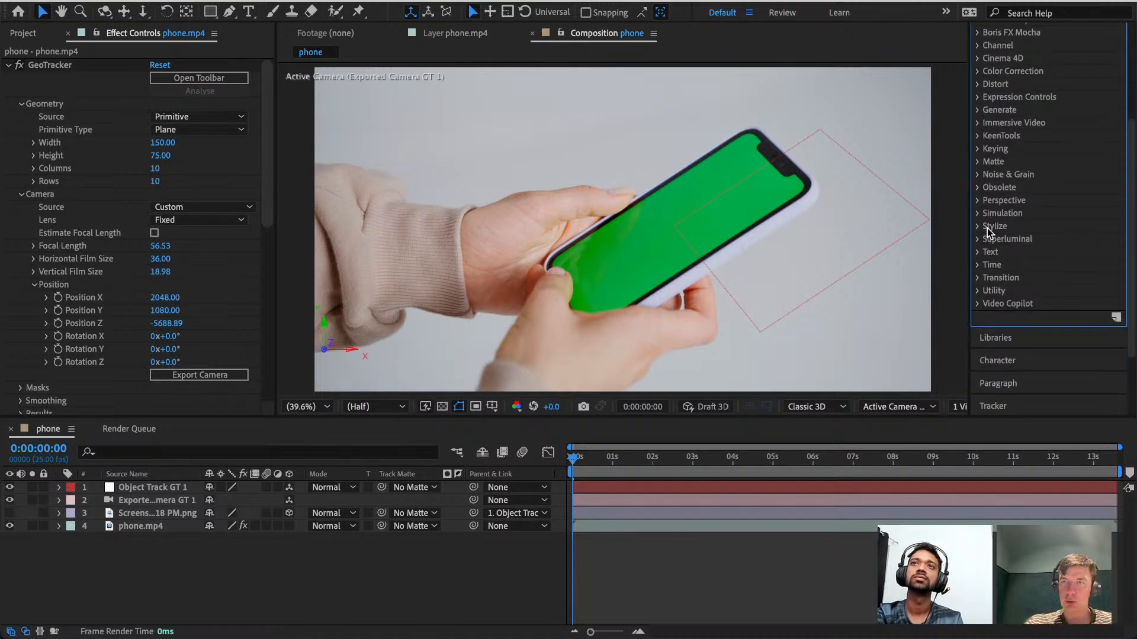
pyautogui.click(980, 150)
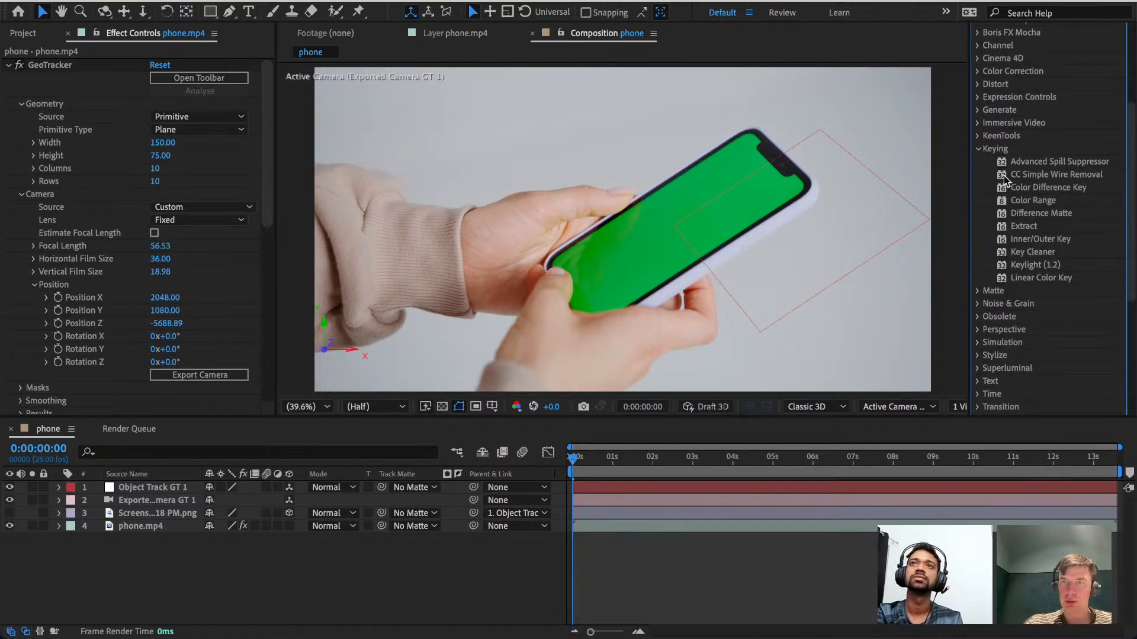
pyautogui.moveTo(1033, 264); pyautogui.dragTo(616, 267)
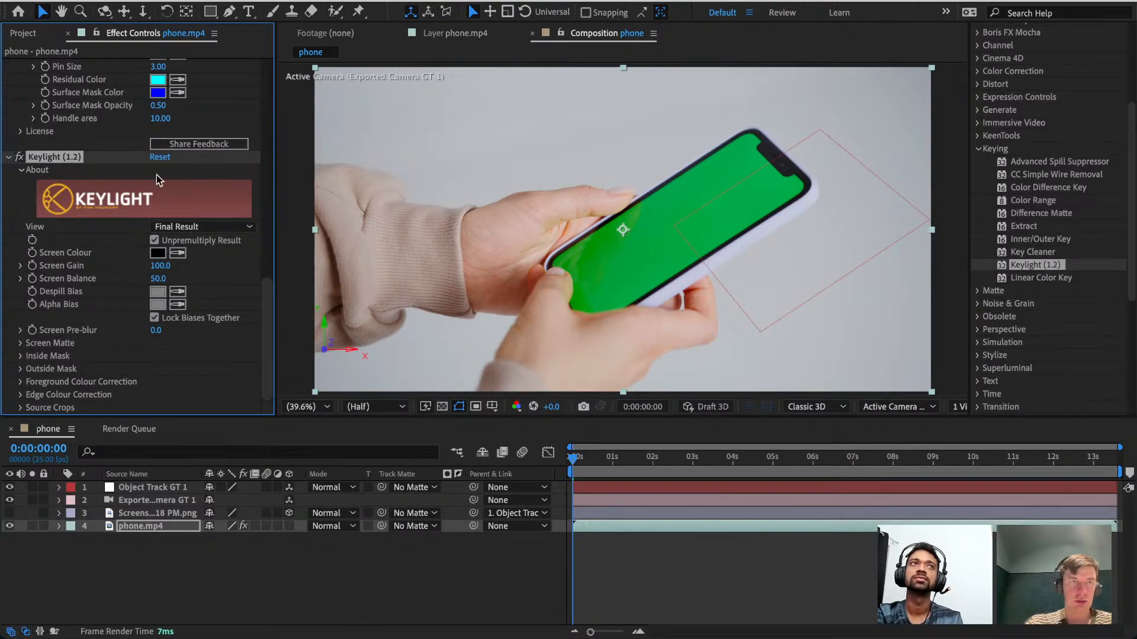
# Sample the phone's green screen as Keylight's Screen Colour and set the View to Intermediate Result.
pyautogui.click(177, 253)
pyautogui.click(603, 268)
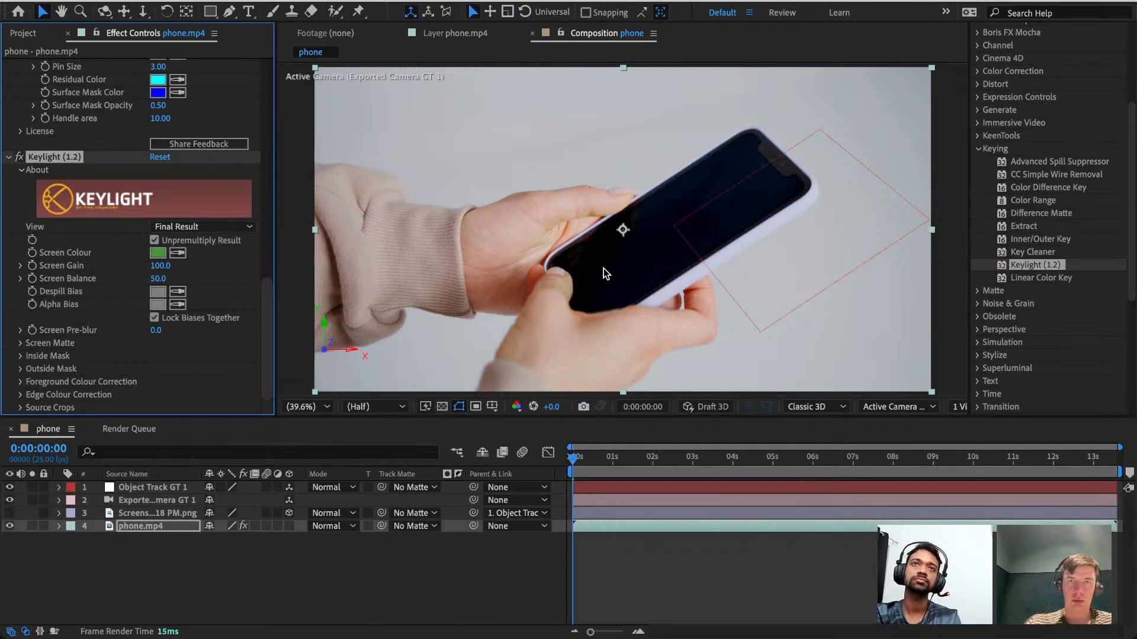
pyautogui.click(201, 227)
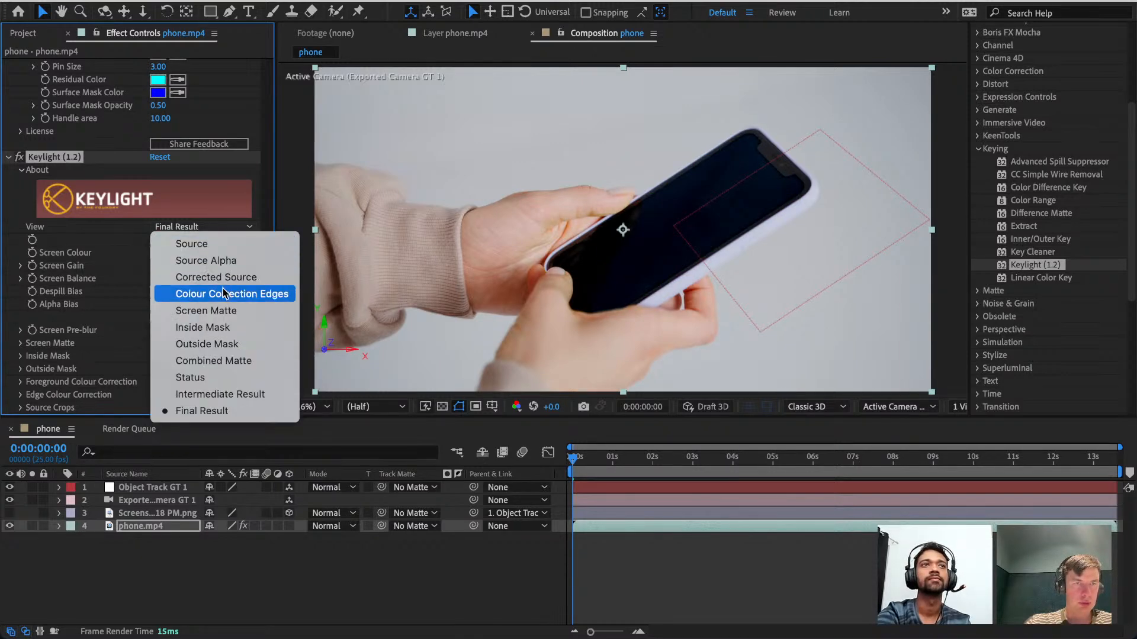
pyautogui.click(242, 394)
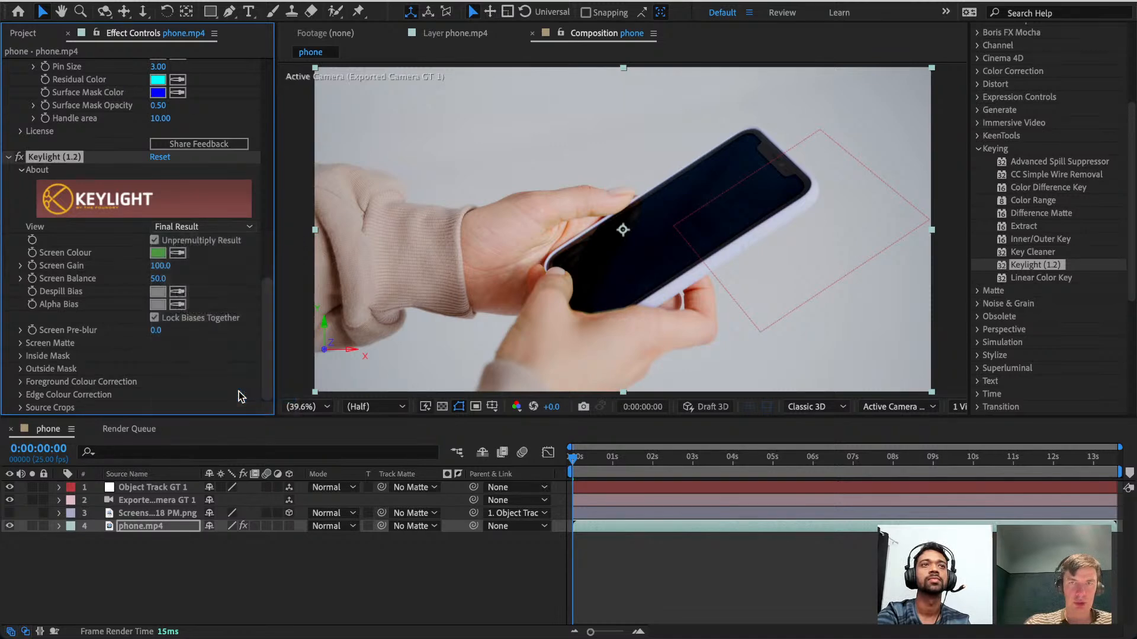
# Unhide the screenshot layer and place it beneath phone.mp4 in the layer stack, with its Scale property revealed.
pyautogui.click(9, 513)
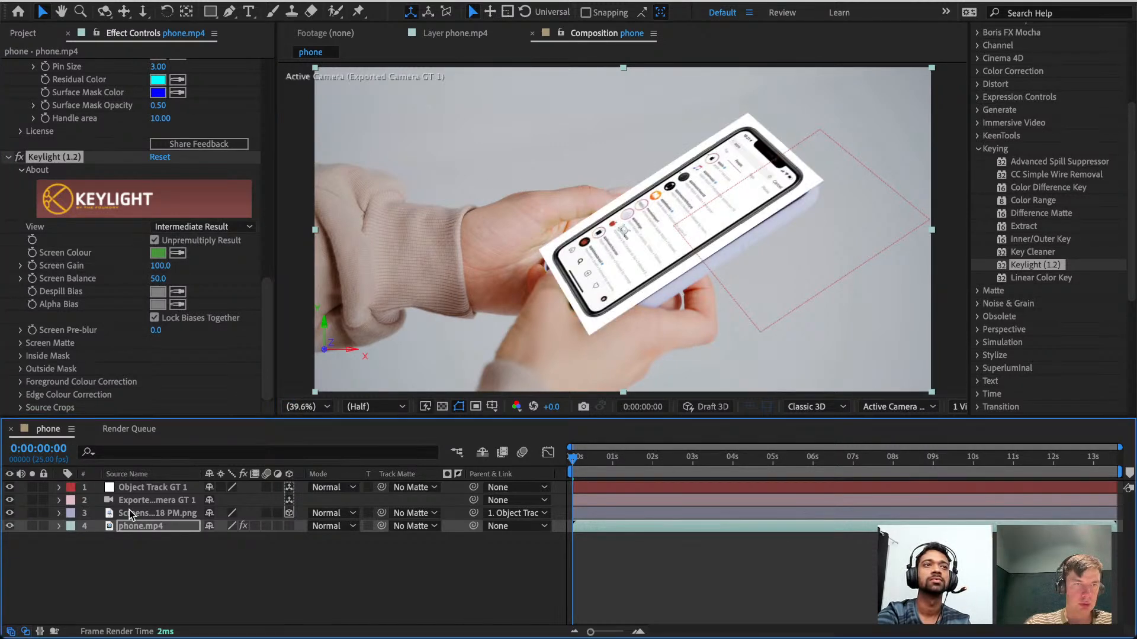
pyautogui.moveTo(133, 513); pyautogui.dragTo(136, 536)
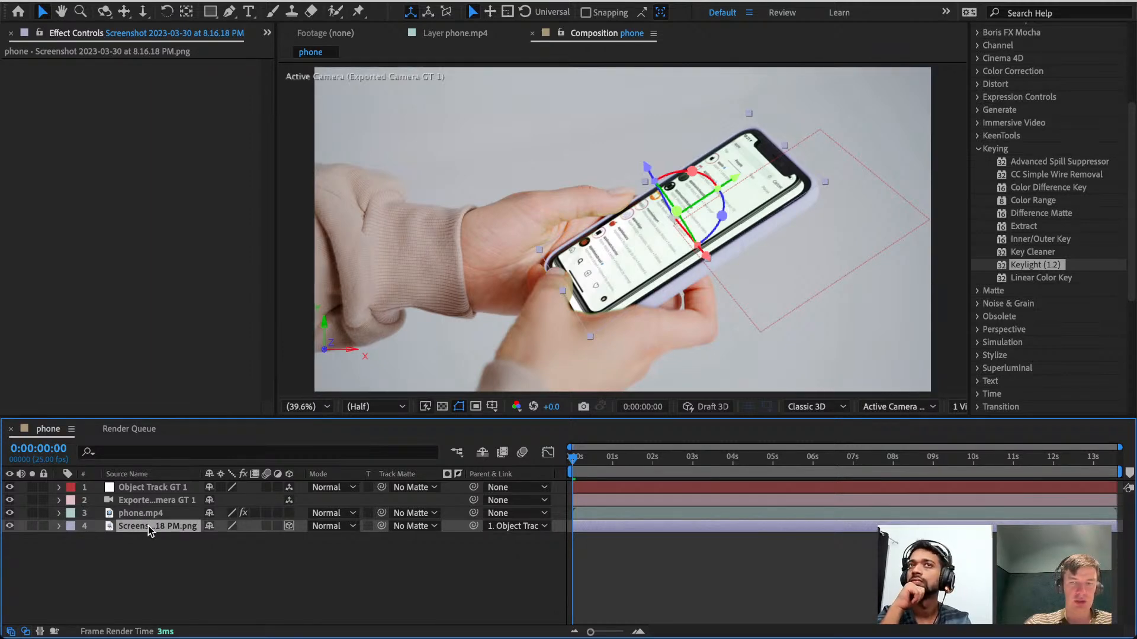
pyautogui.press('s')
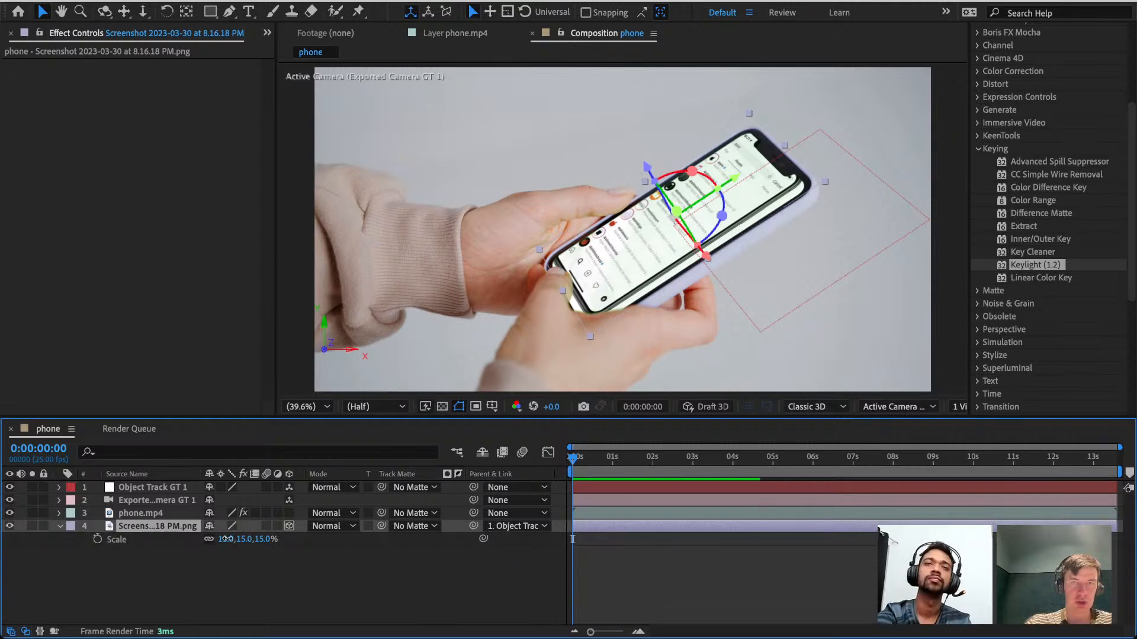
# Scale the phone screenshot layer to 16% and nudge its position to line up with the phone's display.
pyautogui.moveTo(229, 539); pyautogui.dragTo(230, 540)
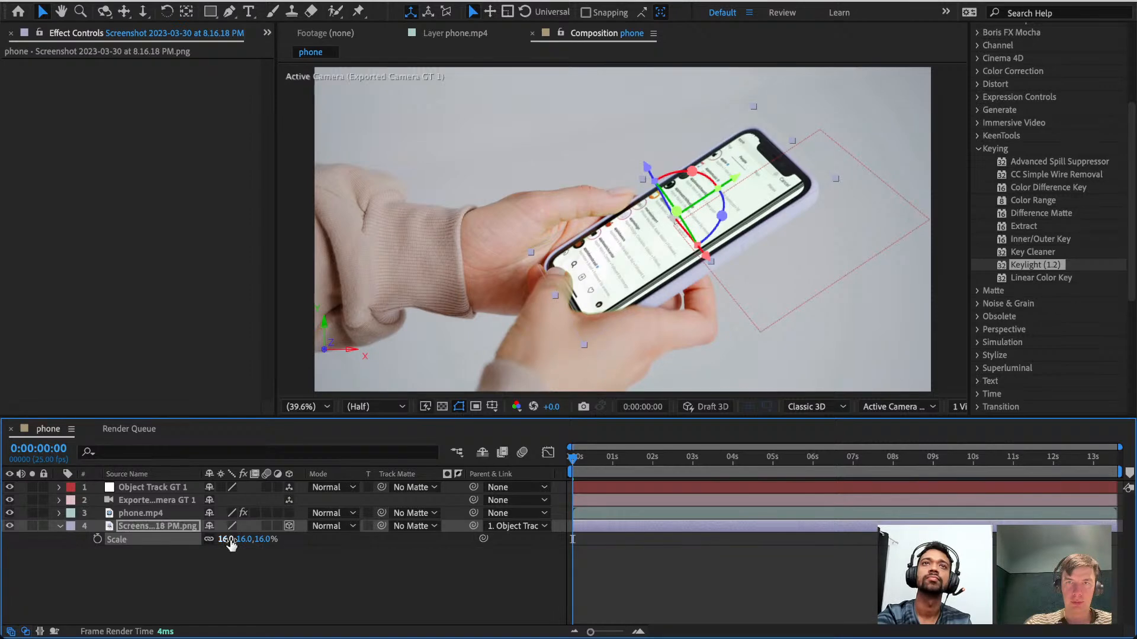
pyautogui.click(166, 530)
pyautogui.press('p')
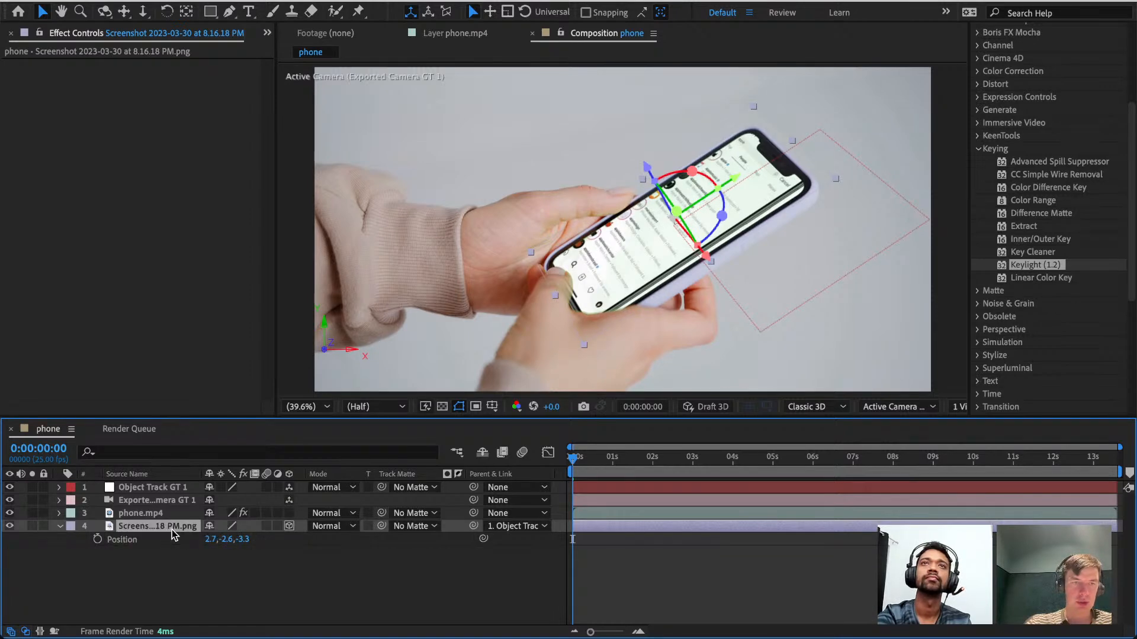
pyautogui.moveTo(224, 539); pyautogui.dragTo(231, 540)
# Try a scale of 14% on the phone screenshot layer, and set it to 15%.
pyautogui.click(145, 527)
pyautogui.press('s')
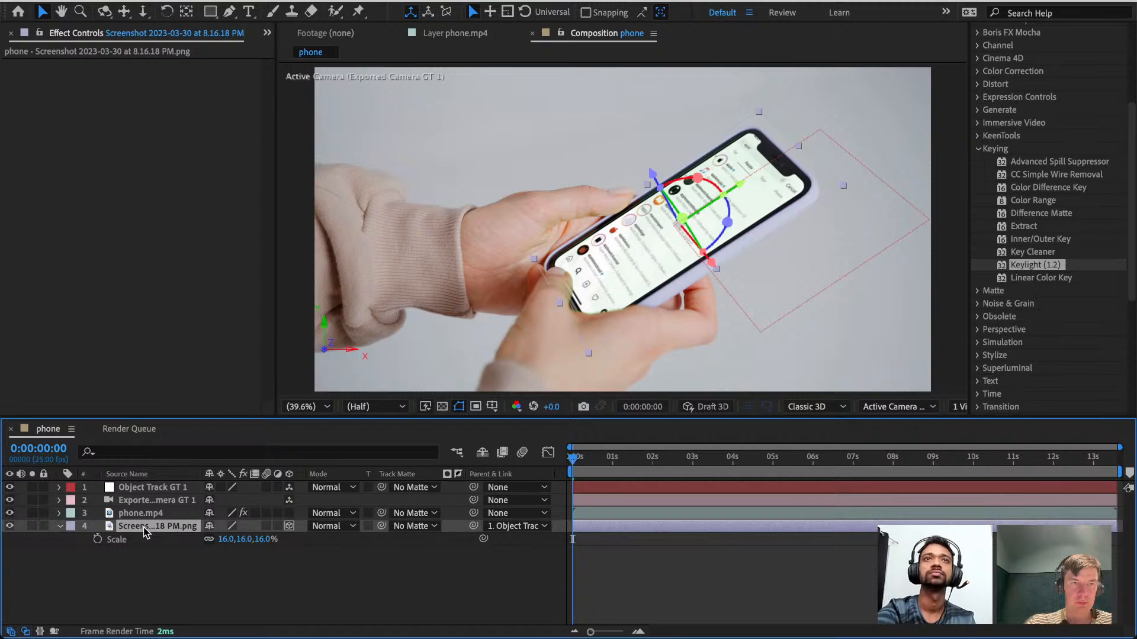
pyautogui.click(225, 540)
pyautogui.write('14')
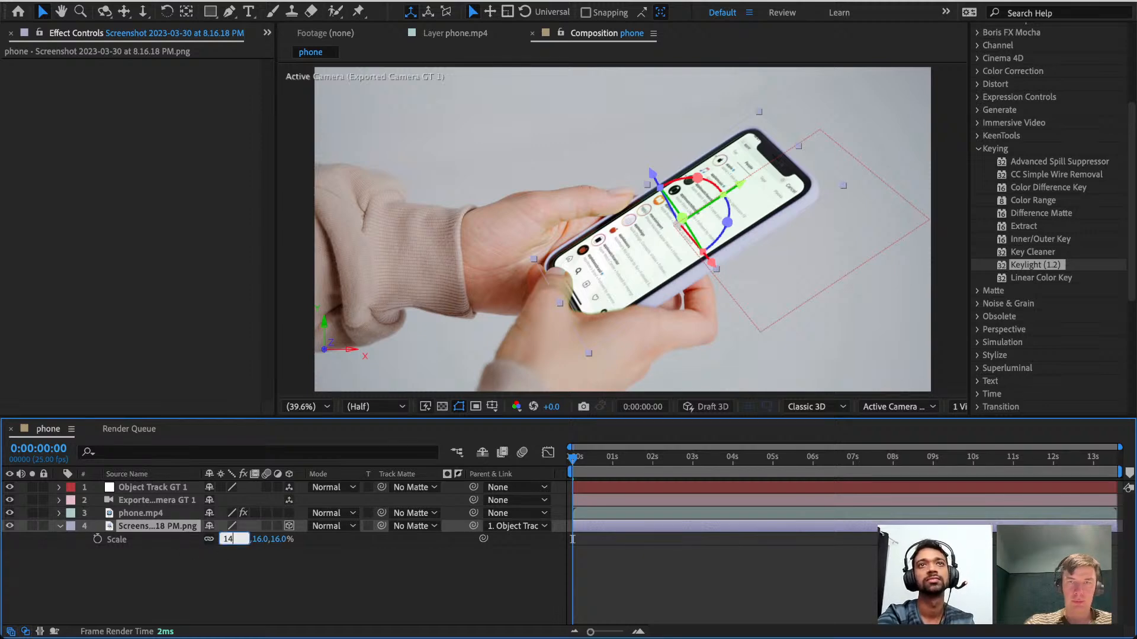
pyautogui.press('Return')
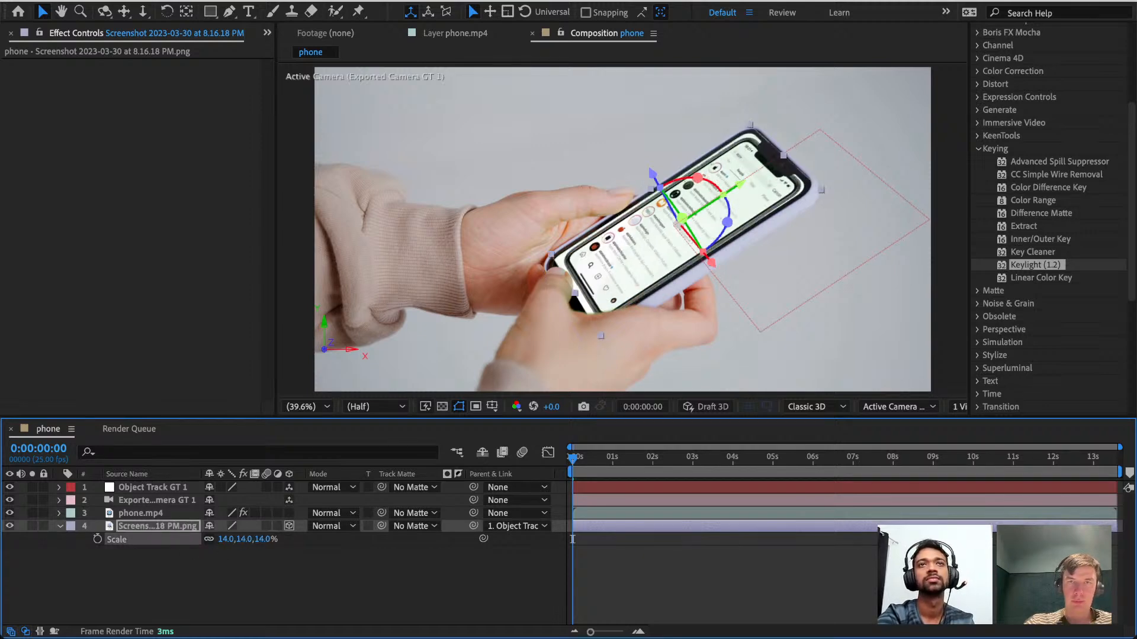
pyautogui.click(225, 539)
pyautogui.write('15')
pyautogui.press('Return')
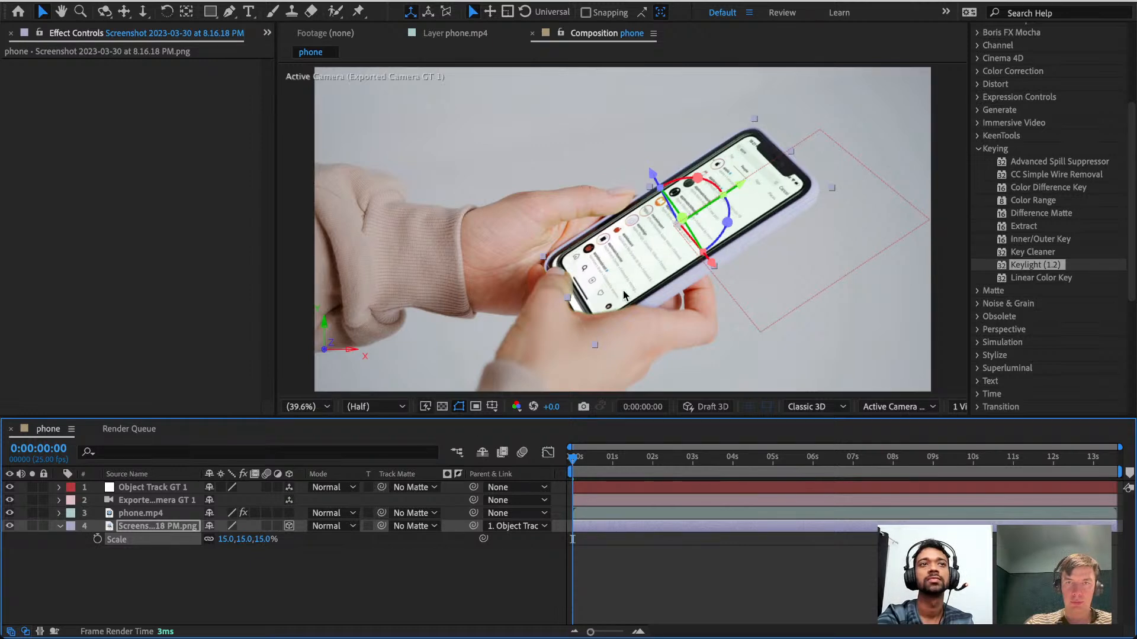
# Nudge the screenshot layer along its X and Y axes over the phone's display and set its scale to 15.5%.
pyautogui.moveTo(736, 184); pyautogui.dragTo(733, 186)
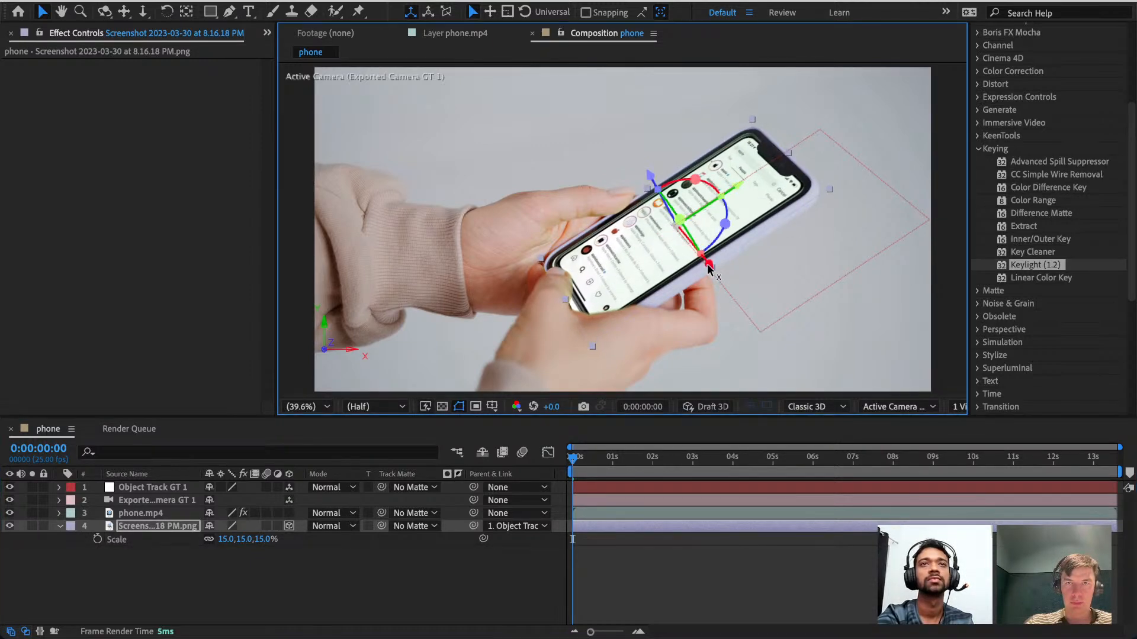
pyautogui.moveTo(709, 263); pyautogui.dragTo(705, 263)
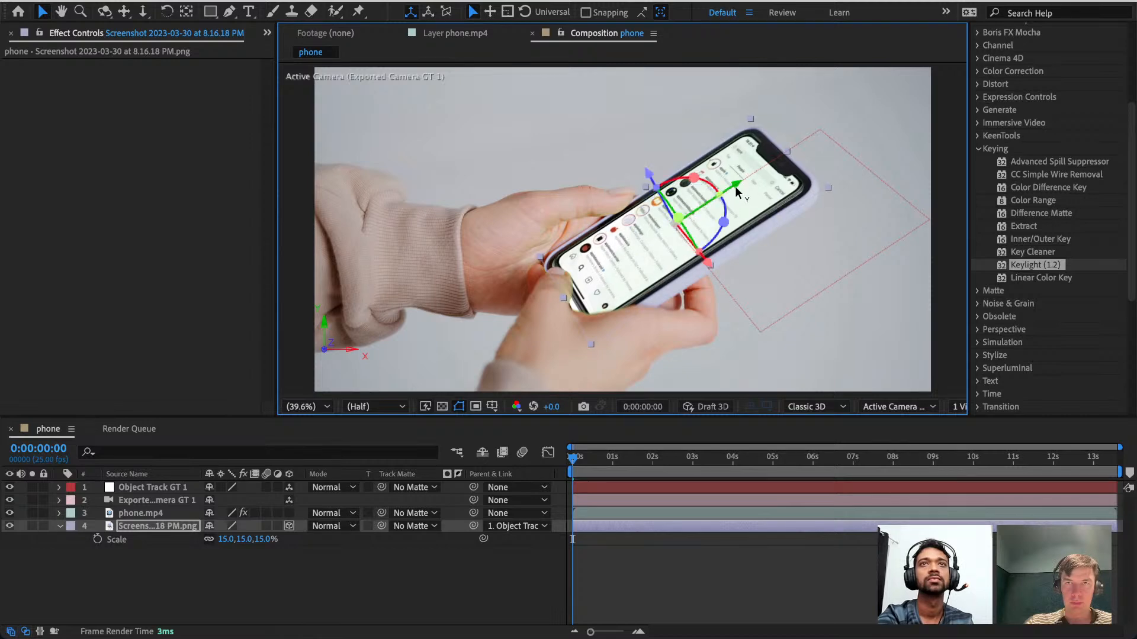
pyautogui.moveTo(734, 186); pyautogui.dragTo(734, 186)
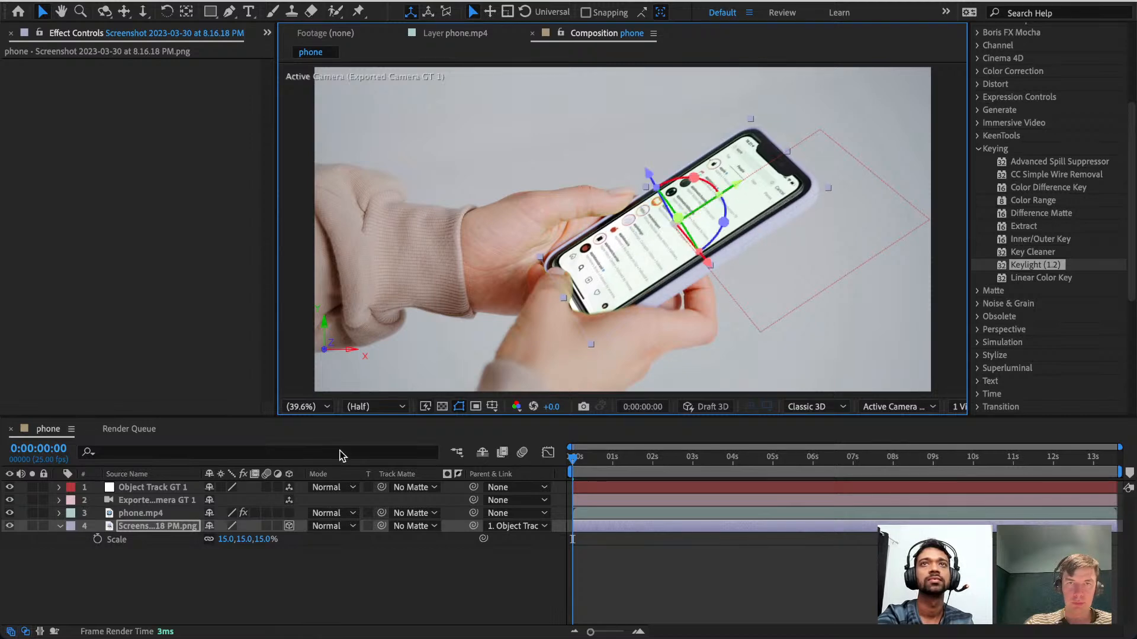
pyautogui.click(227, 540)
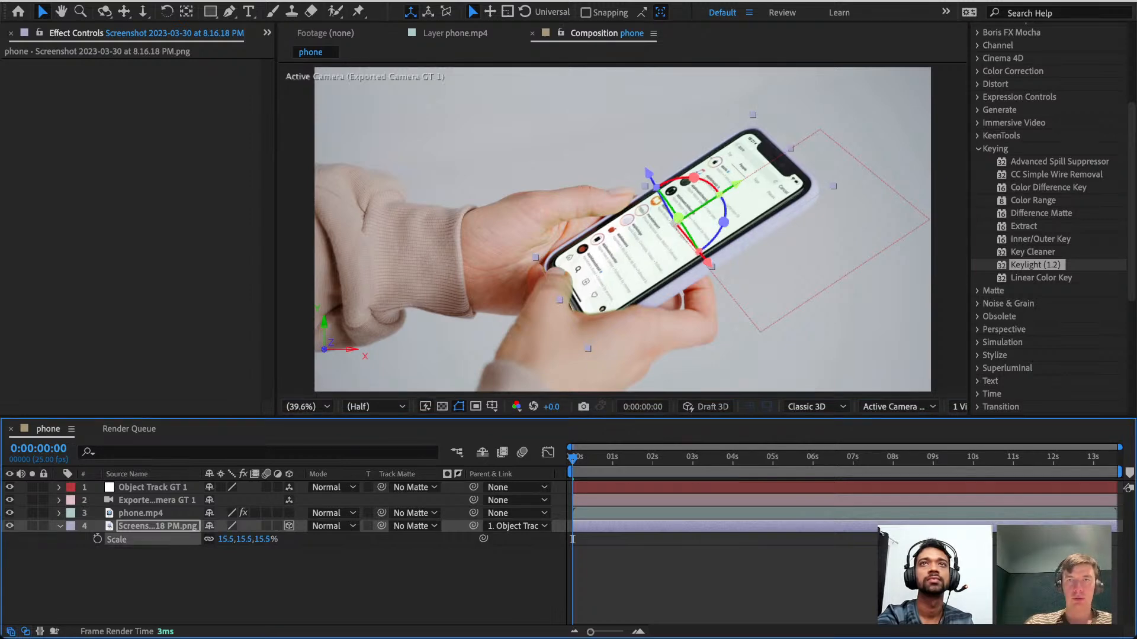
# Play the start of the composition to check the screen replacement's tracking, and return to the first frame.
pyautogui.press('space')
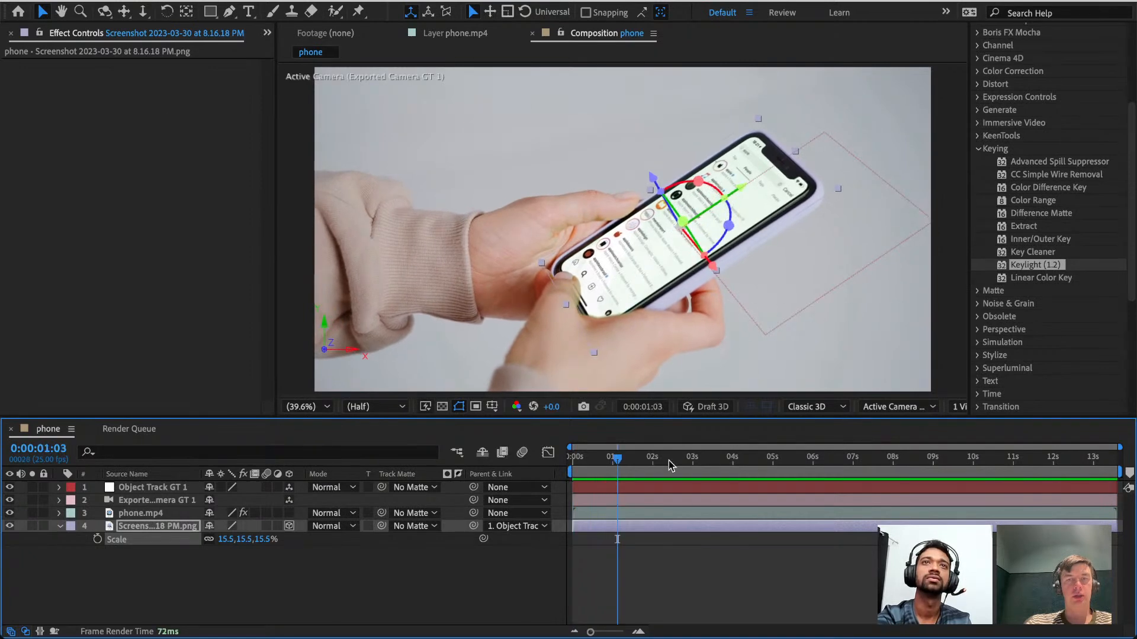
pyautogui.moveTo(624, 469); pyautogui.dragTo(569, 453)
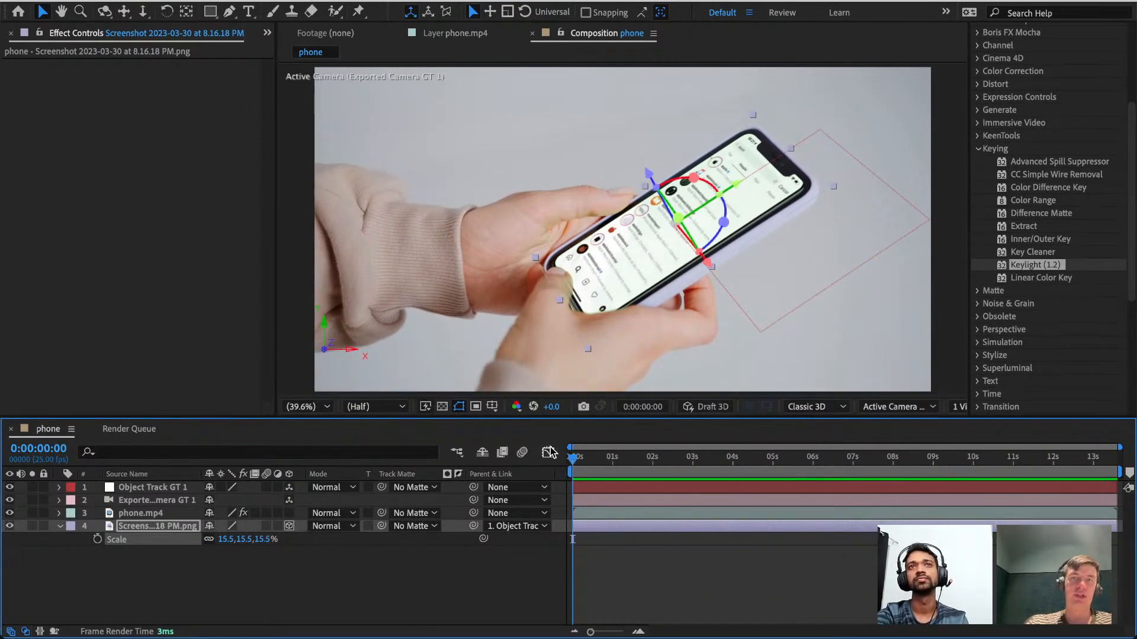
# Expand the GeoTracker Results in the effect settings of the phone.mp4 layer.
pyautogui.click(145, 514)
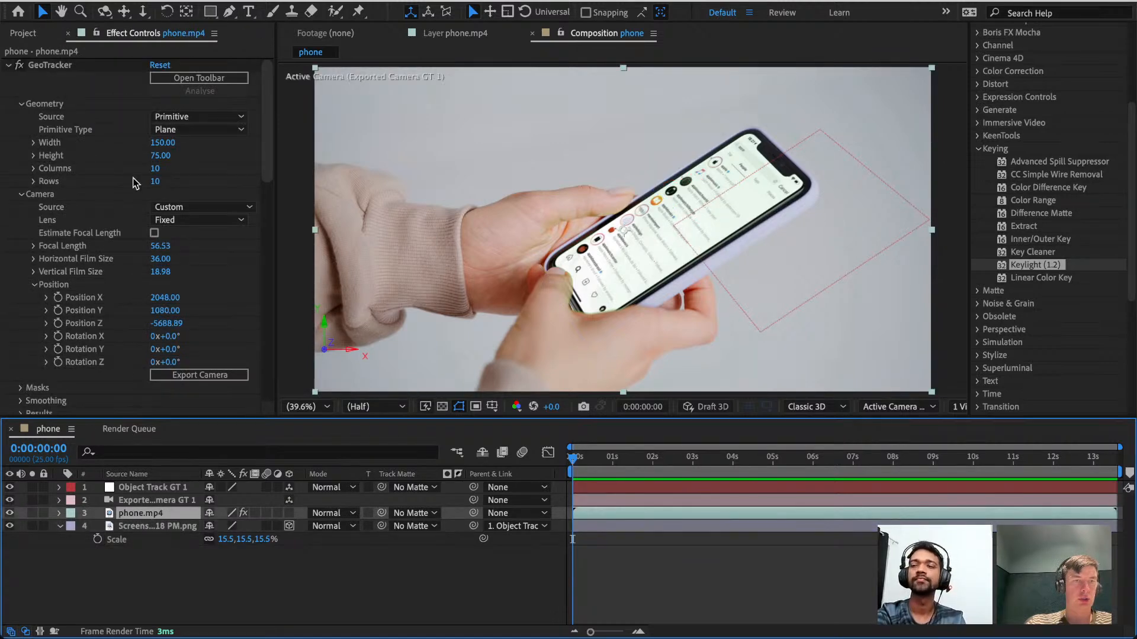
pyautogui.scroll(-10, 132, 182)
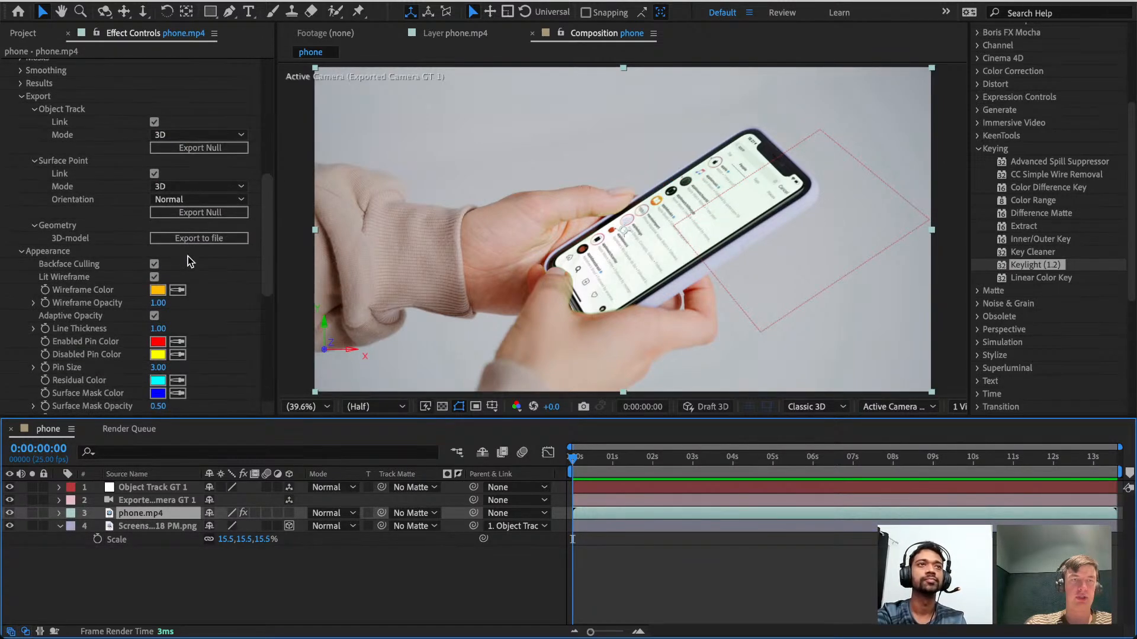
pyautogui.scroll(-5, 98, 382)
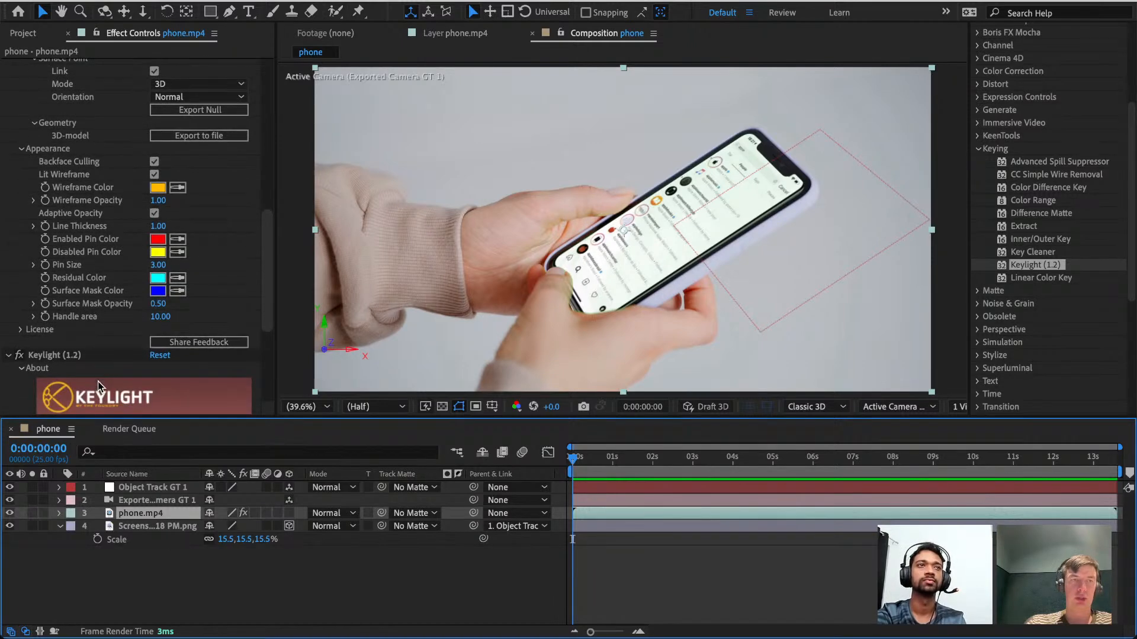
pyautogui.scroll(4, 44, 197)
pyautogui.scroll(5, 47, 197)
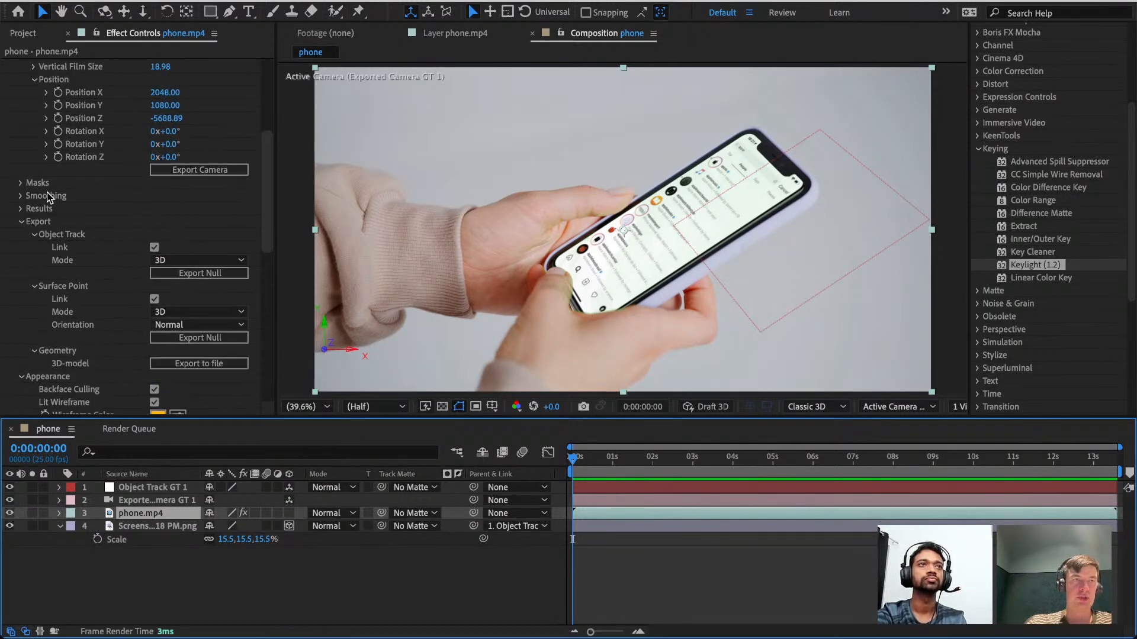
pyautogui.click(22, 208)
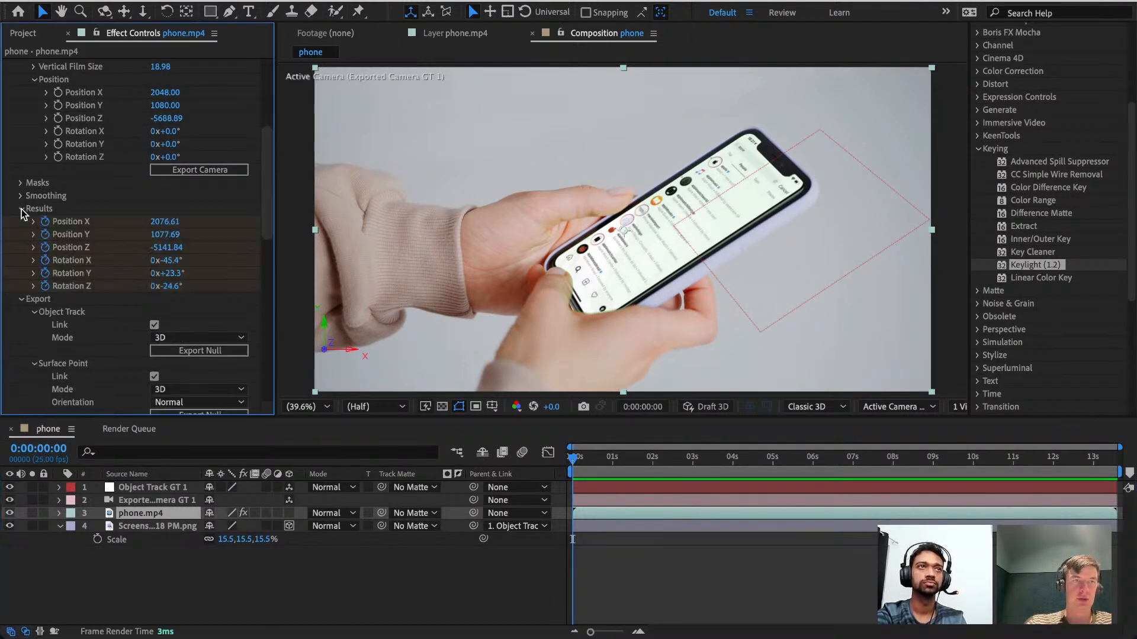
# Expand the GeoTracker Results under phone.mp4 in the timeline and display the Position X curve in the graph editor.
pyautogui.click(59, 513)
pyautogui.scroll(-10, 110, 554)
pyautogui.scroll(-3, 111, 554)
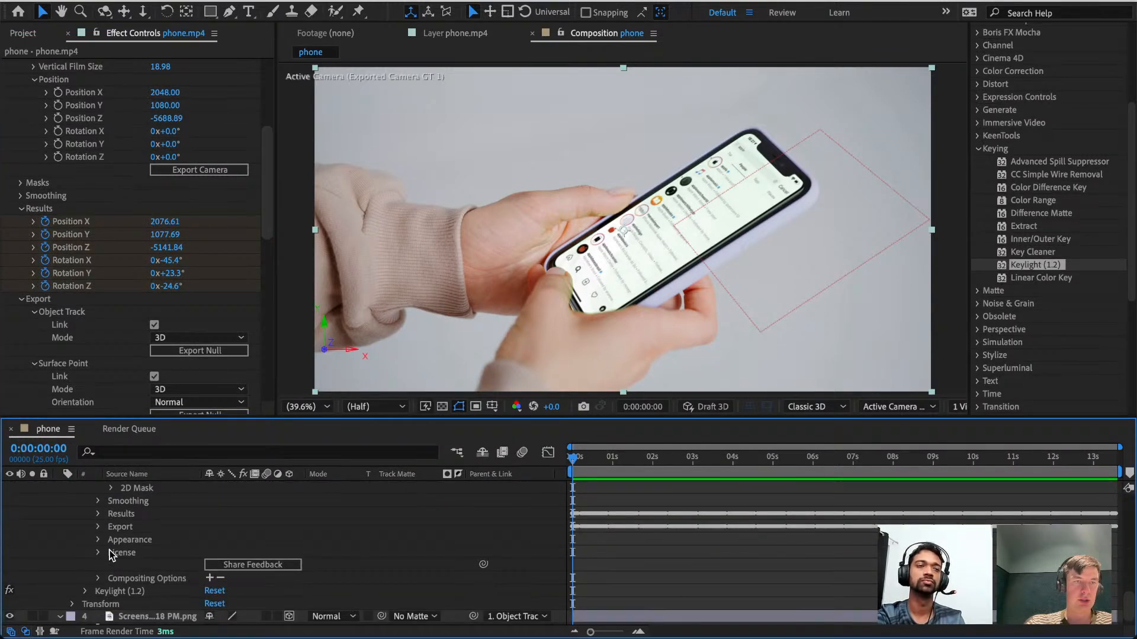
pyautogui.click(98, 513)
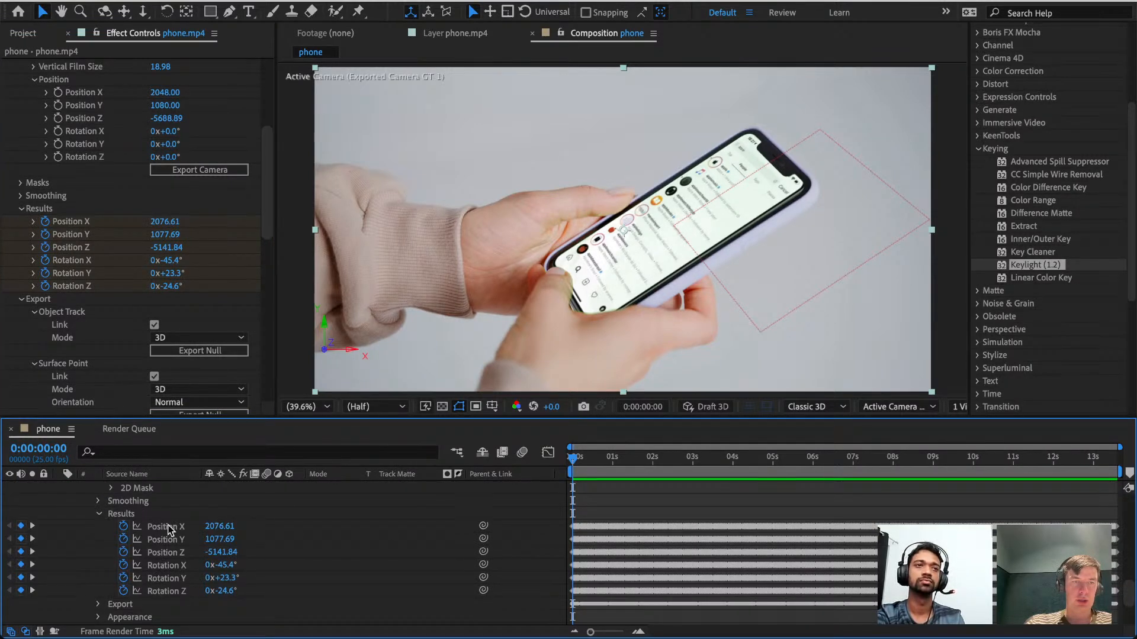
pyautogui.click(168, 527)
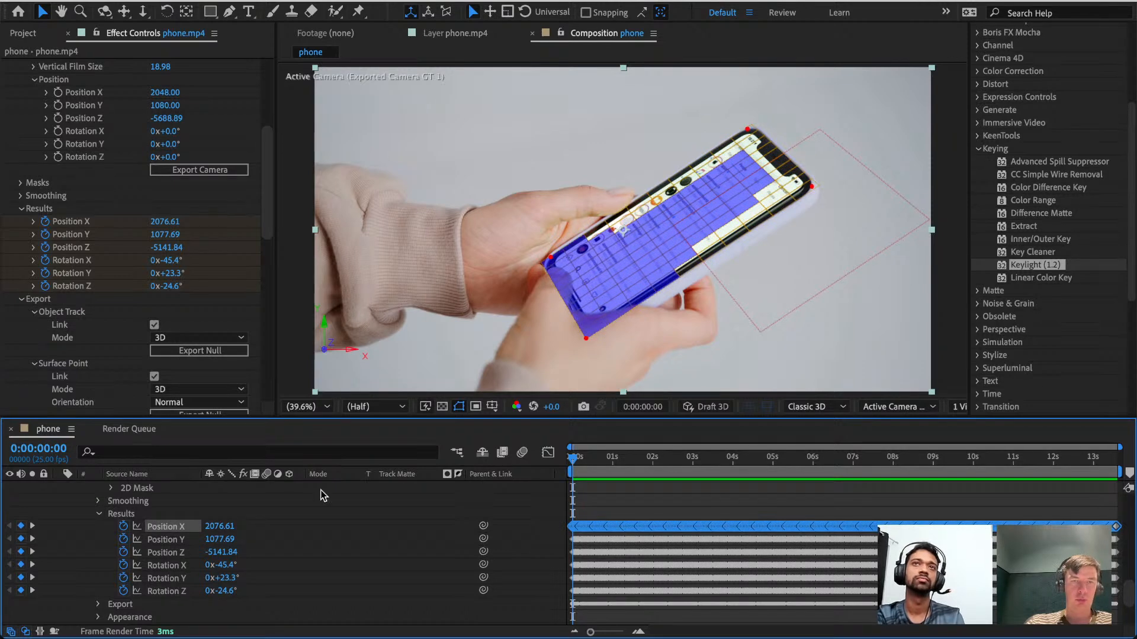
pyautogui.click(548, 452)
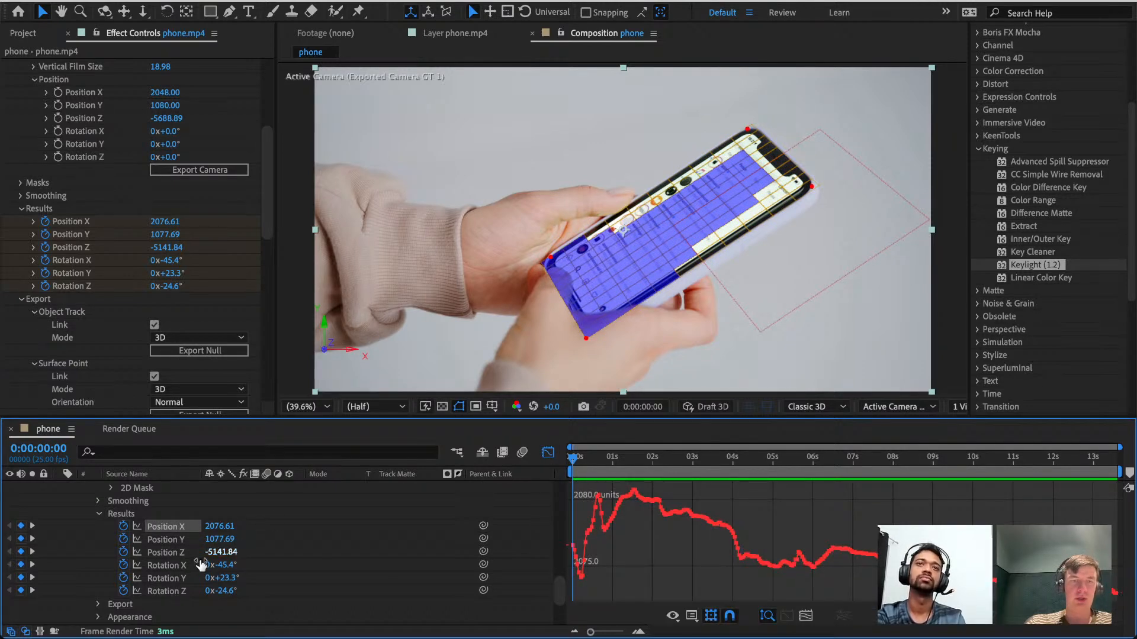
# Examine the GeoTracker result curves for Position and Rotation on X, Y and Z for jitter.
pyautogui.click(168, 540)
pyautogui.click(167, 553)
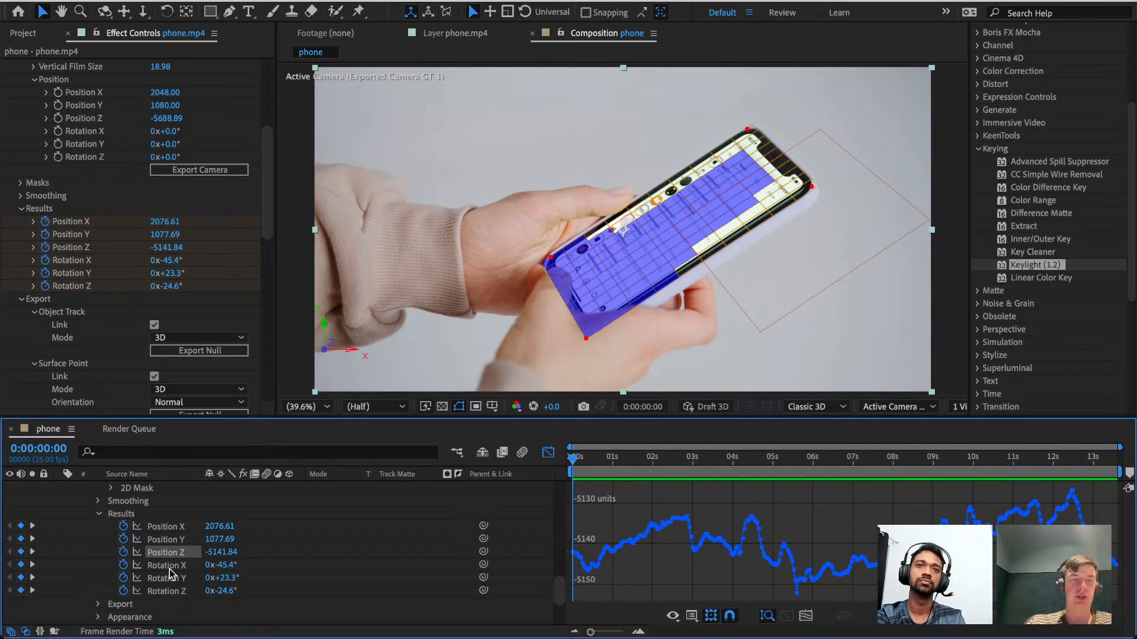
pyautogui.click(170, 567)
pyautogui.click(172, 578)
pyautogui.click(172, 592)
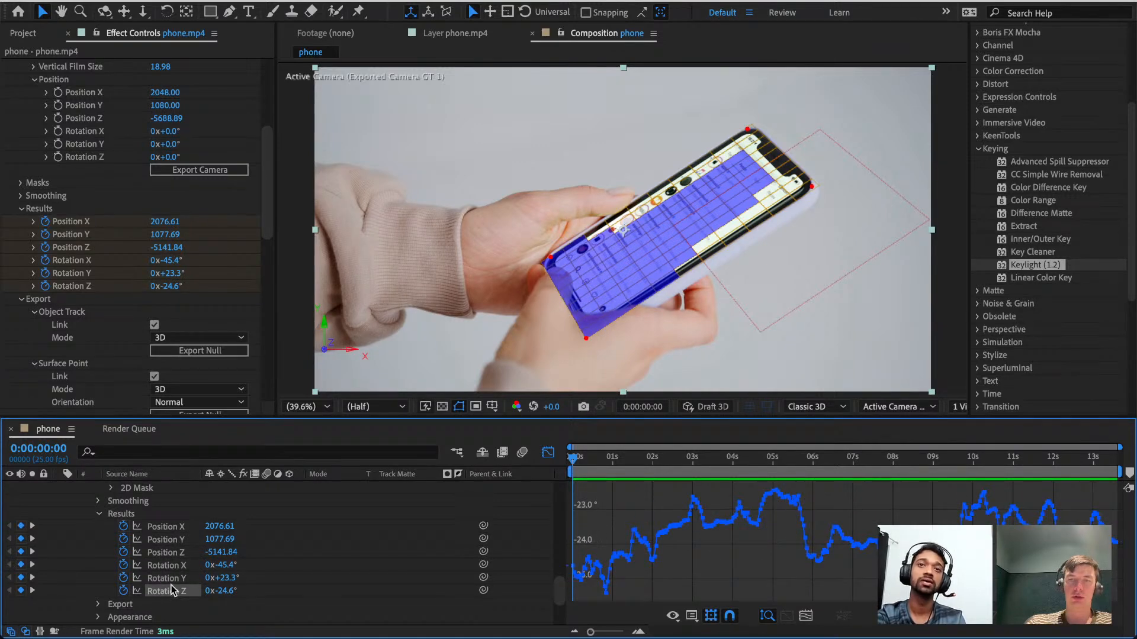
pyautogui.click(171, 578)
pyautogui.click(171, 553)
pyautogui.click(169, 527)
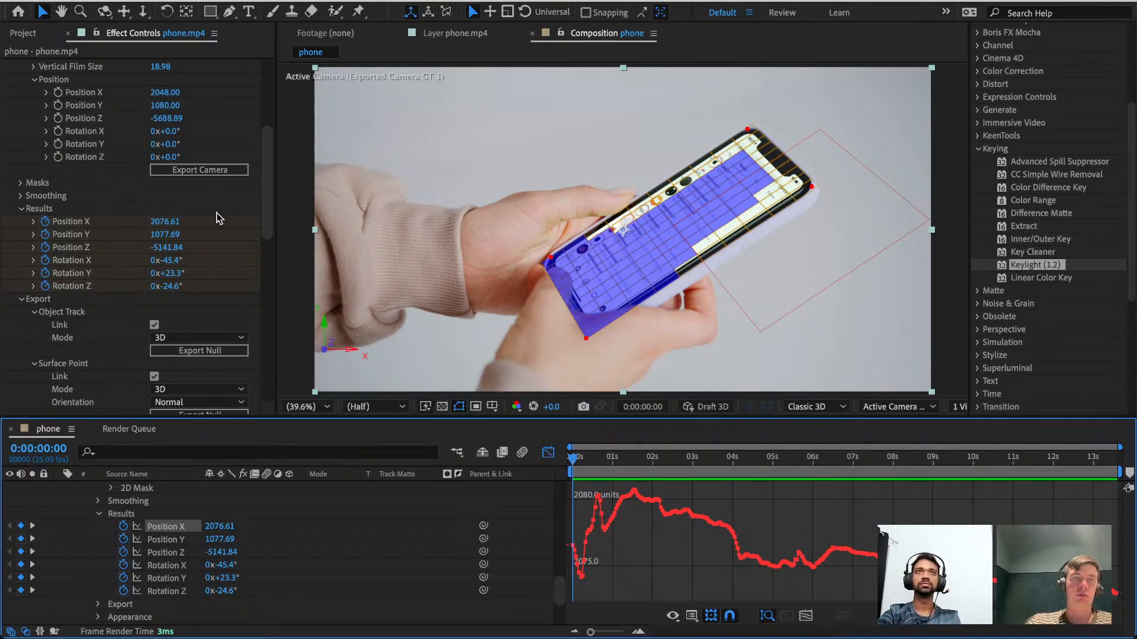
# Set GeoTracker's Z Translation, XY Translations and Rotations smoothing to 0.1, and open the KeenTools tracking controls.
pyautogui.click(21, 197)
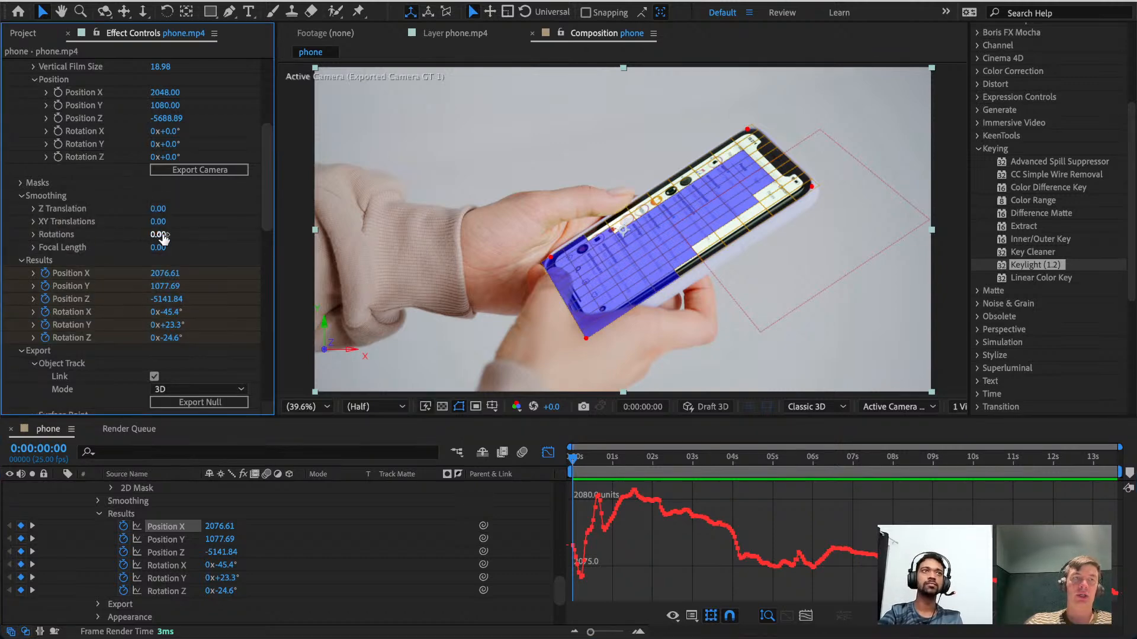
pyautogui.click(160, 211)
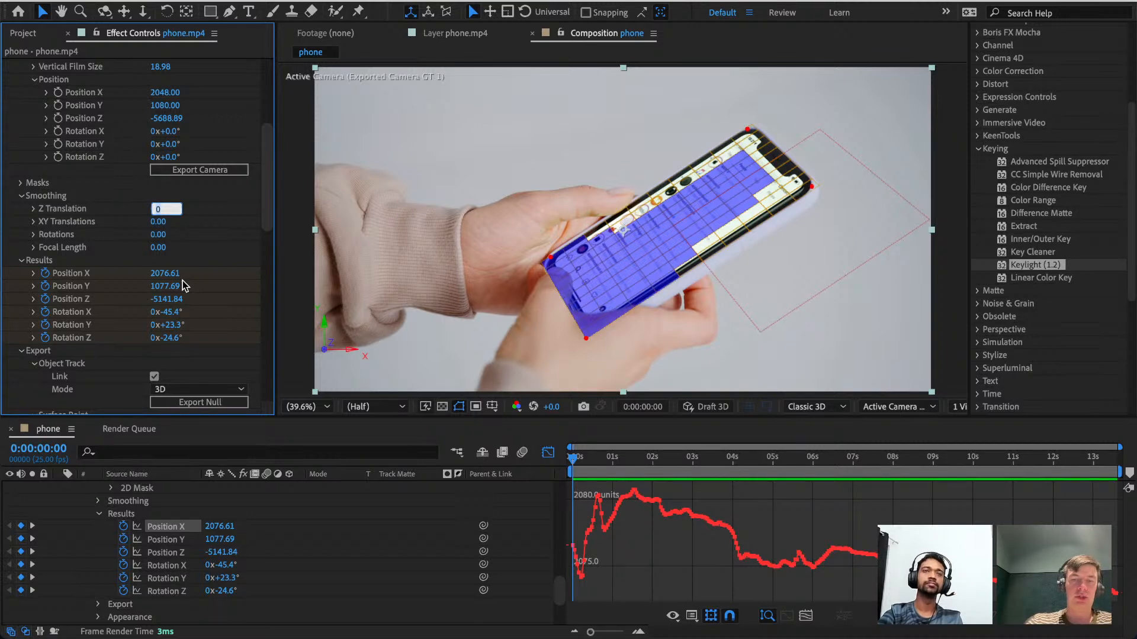
pyautogui.write('0.1')
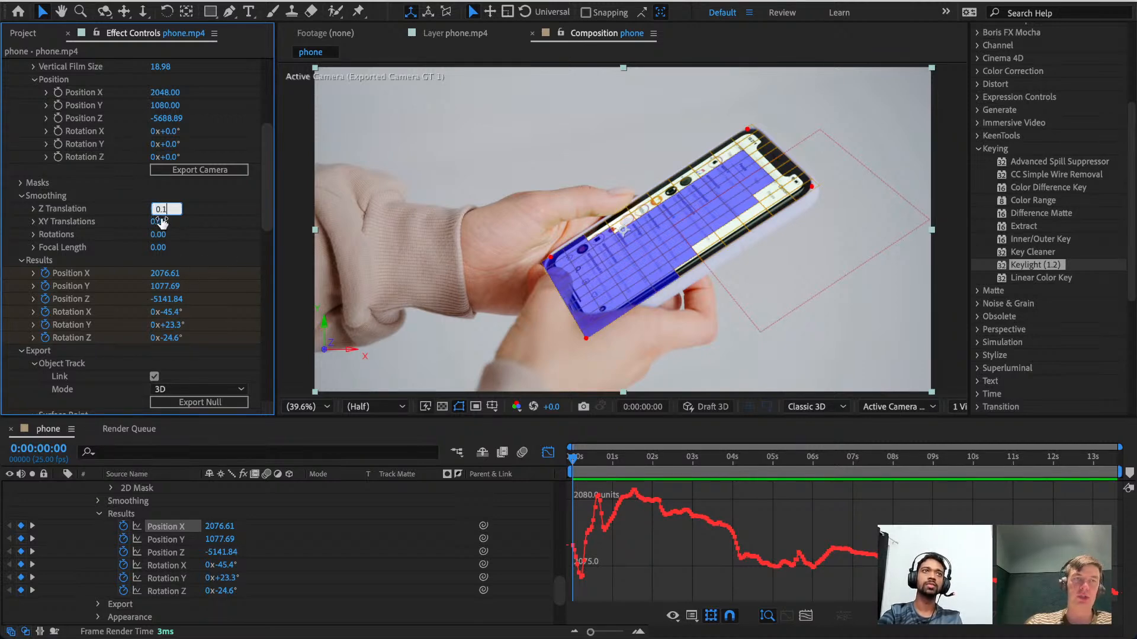
pyautogui.click(160, 221)
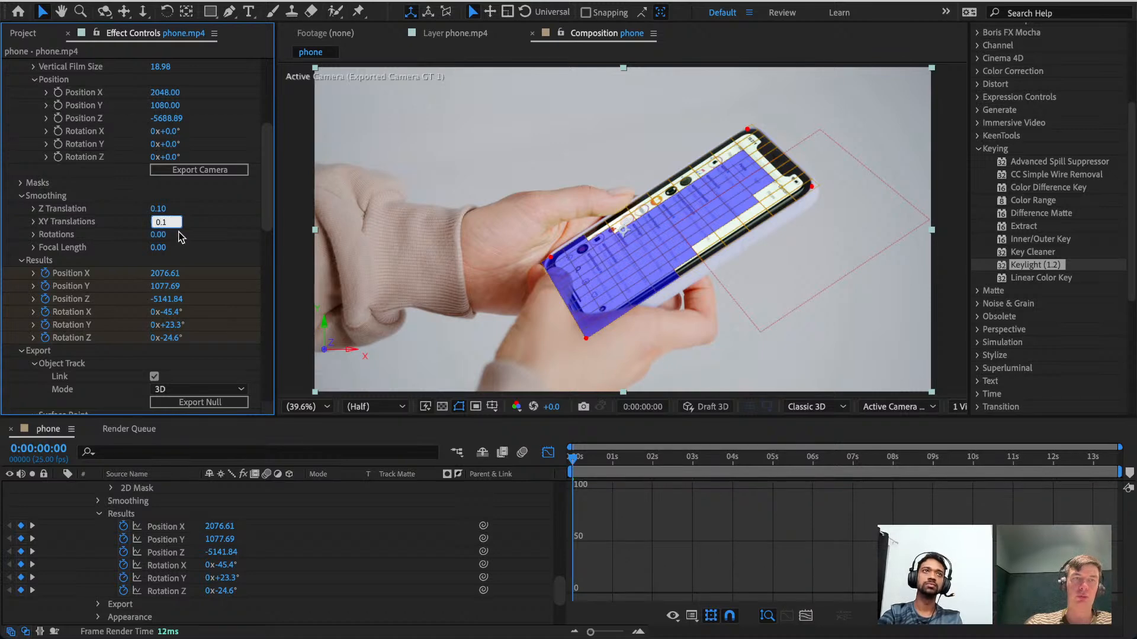
pyautogui.write('0.1')
pyautogui.press('Return')
pyautogui.click(161, 236)
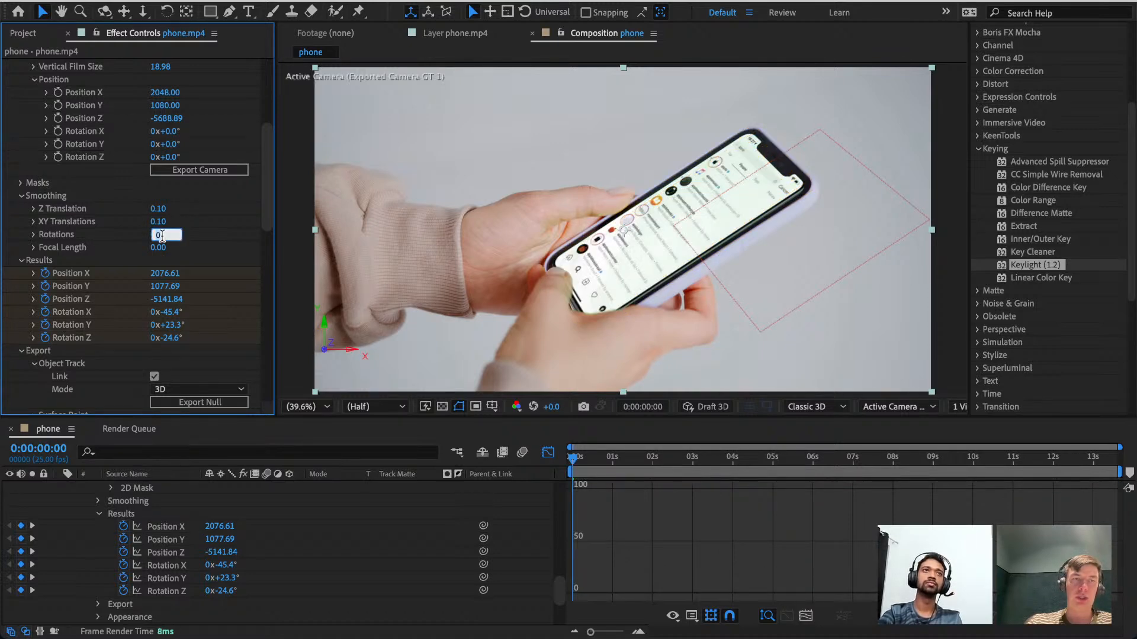
pyautogui.press('Return')
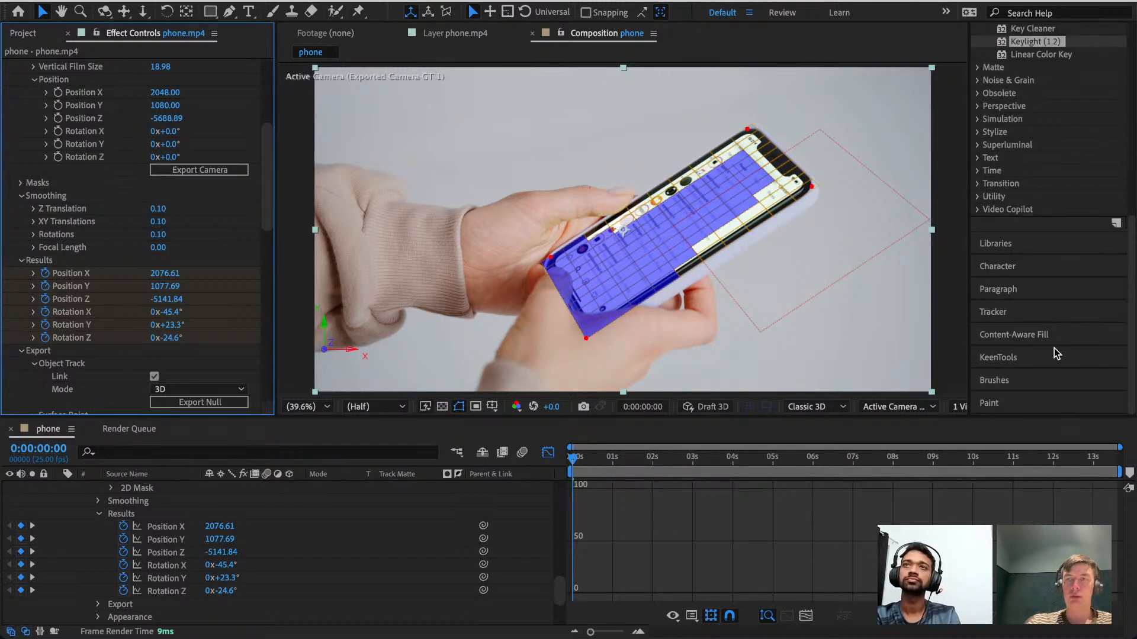
pyautogui.click(1049, 350)
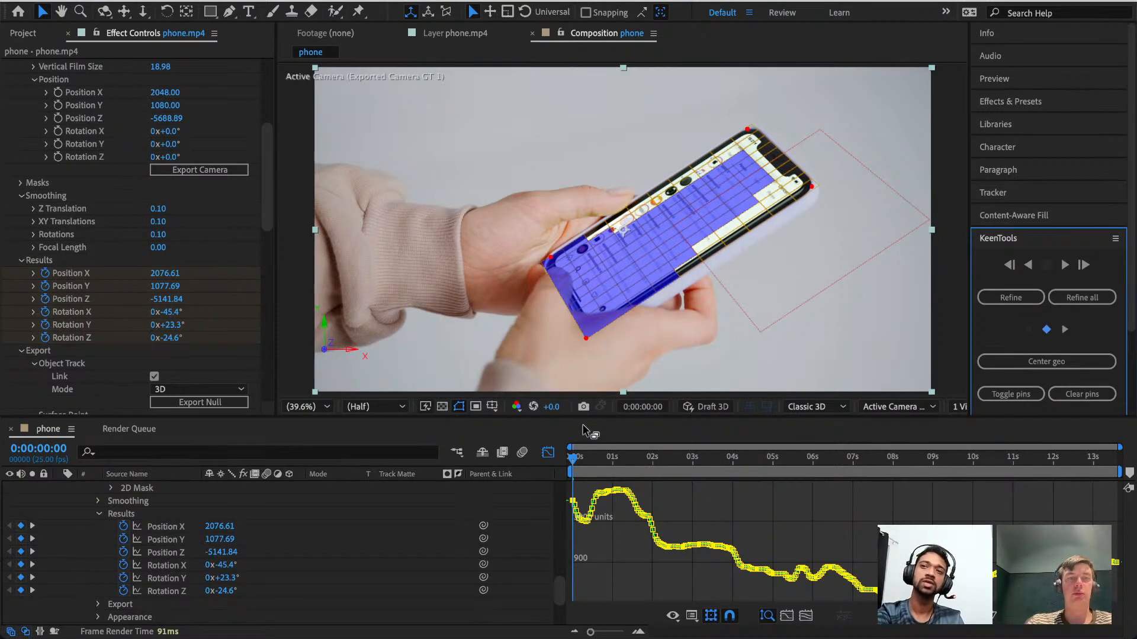
# Examine the smoothed Position and Rotation result curves, and scrub to 0:00:03:03 to check the tracked plane.
pyautogui.click(166, 530)
pyautogui.click(165, 542)
pyautogui.click(166, 552)
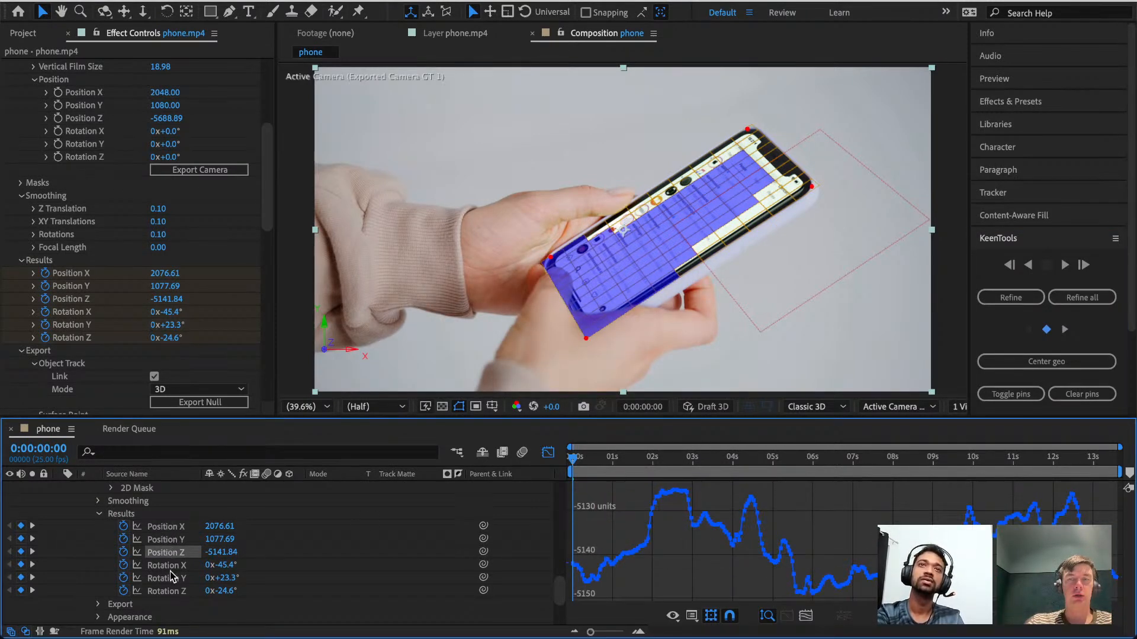
pyautogui.click(170, 572)
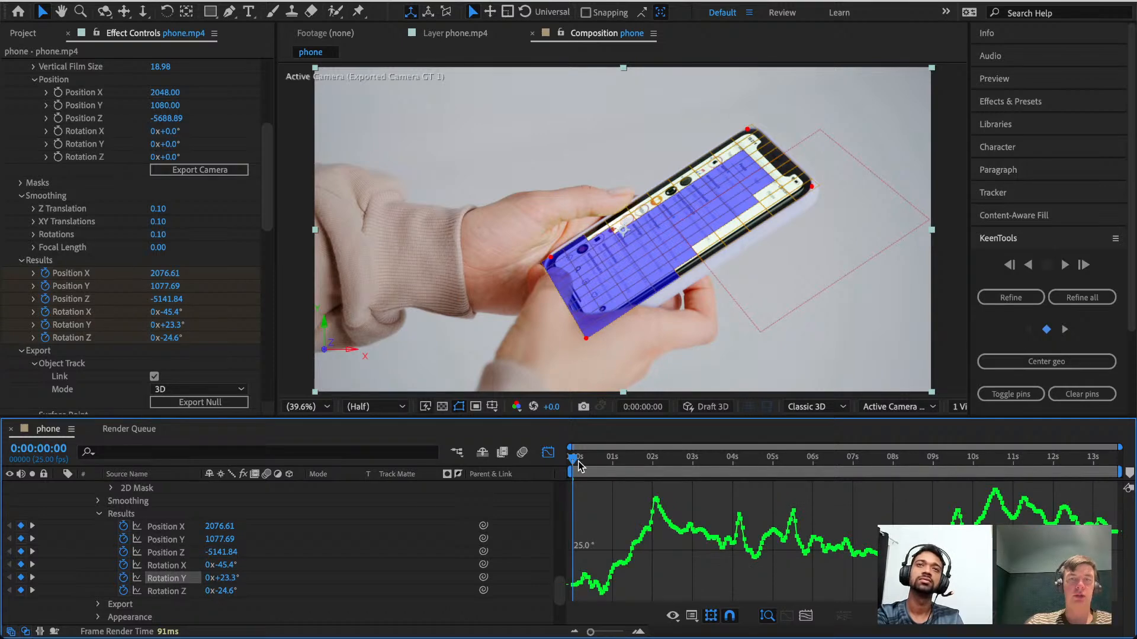
pyautogui.moveTo(580, 466); pyautogui.dragTo(702, 446)
pyautogui.scroll(10, 129, 524)
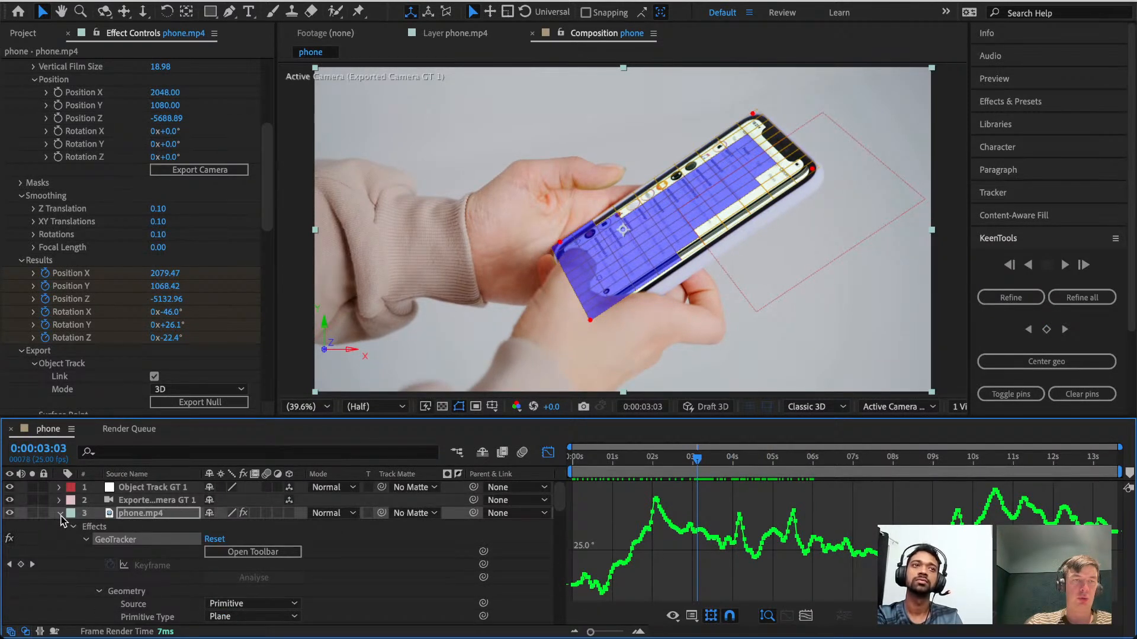
pyautogui.click(59, 514)
pyautogui.click(60, 514)
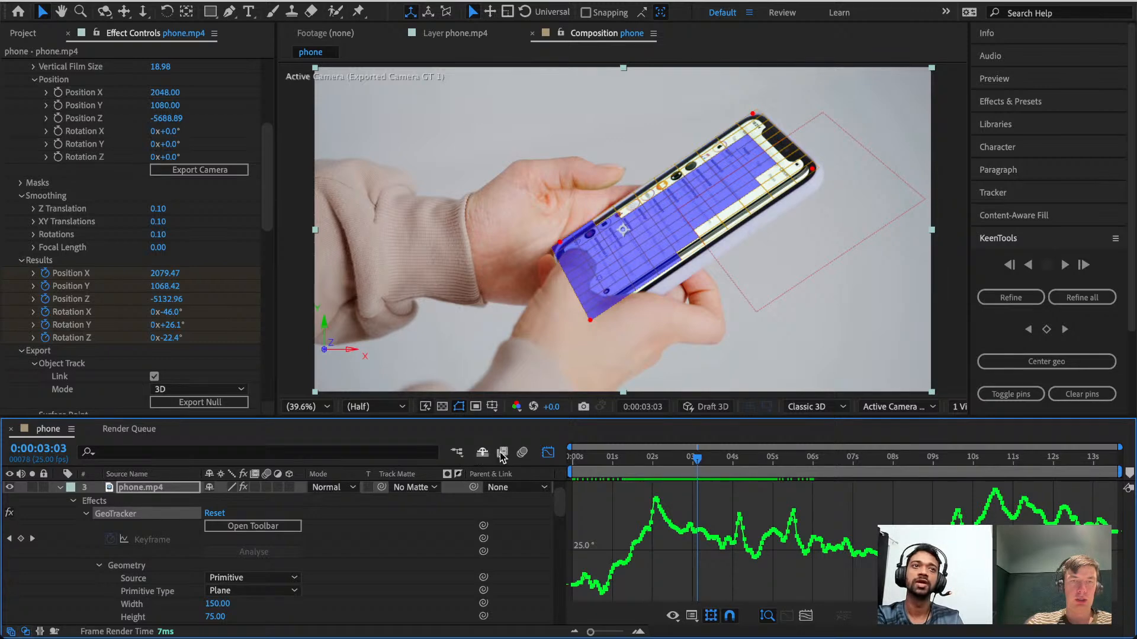
# Close the graph editor and, at 0:00:03:03, pull the tracked plane's right and bottom corner pins outward to fit the phone's outline.
pyautogui.click(548, 454)
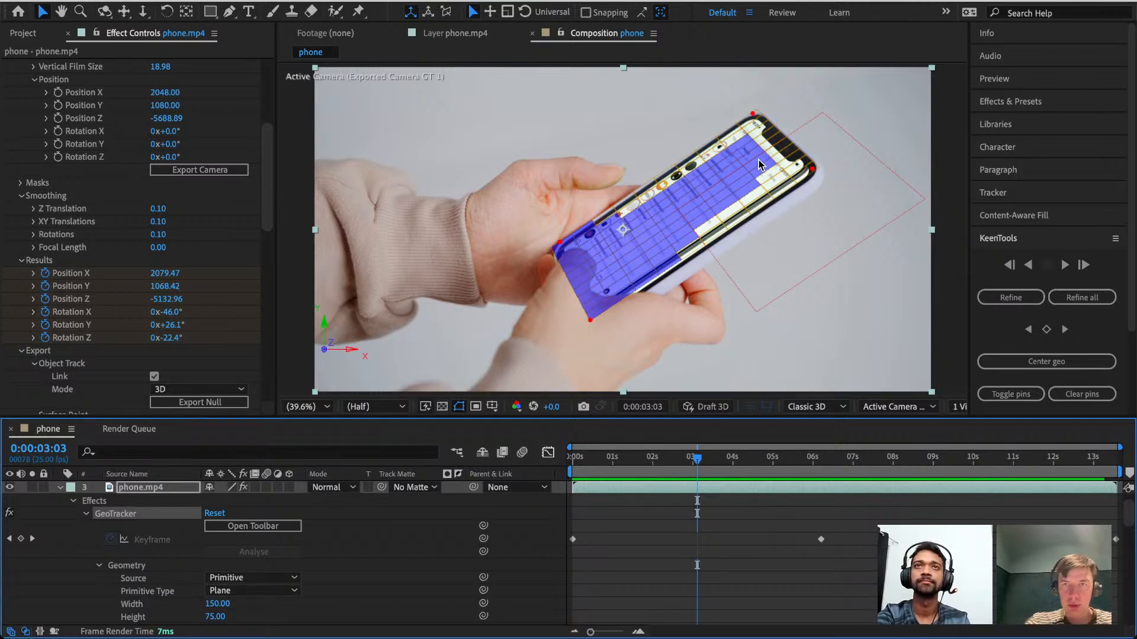
pyautogui.press('/')
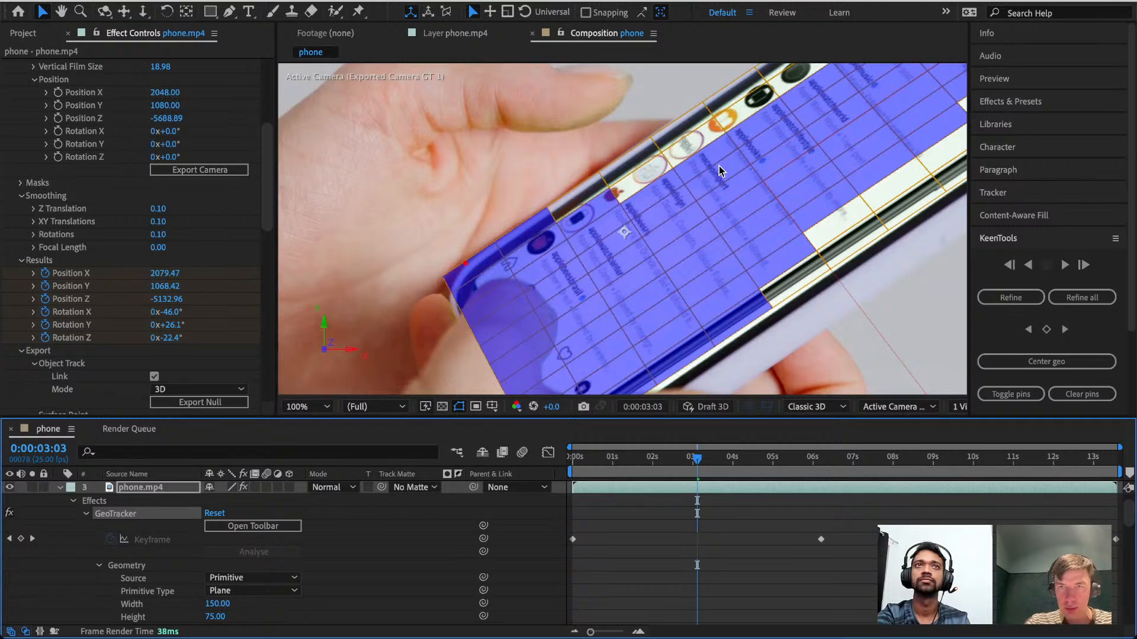
pyautogui.press('space')
pyautogui.moveTo(772, 240); pyautogui.dragTo(443, 266)
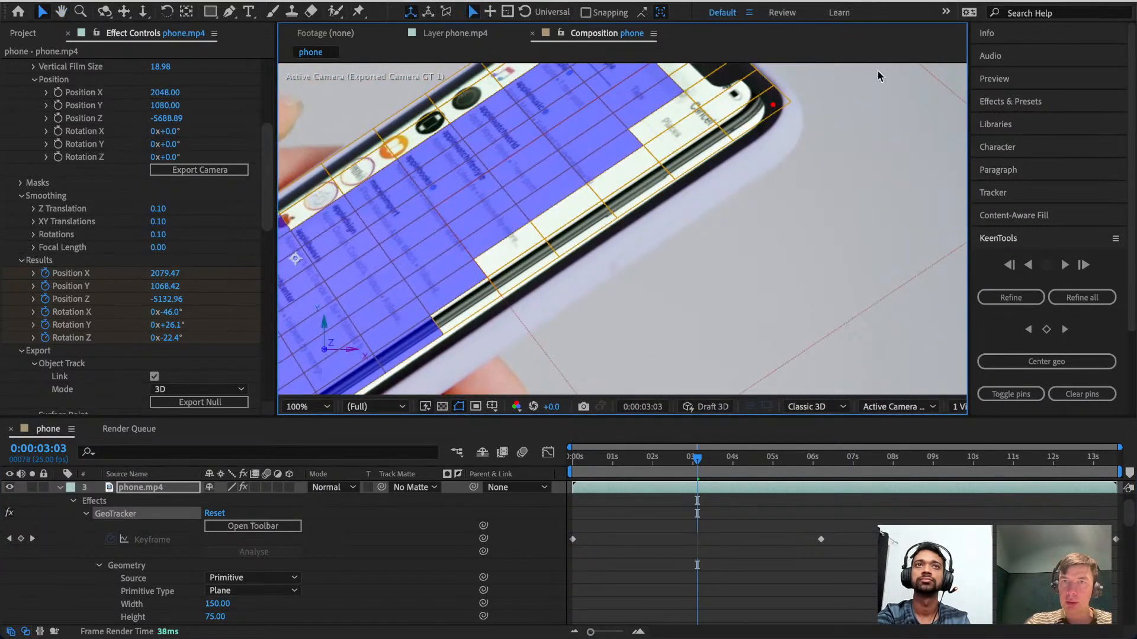
pyautogui.moveTo(773, 110); pyautogui.dragTo(800, 127)
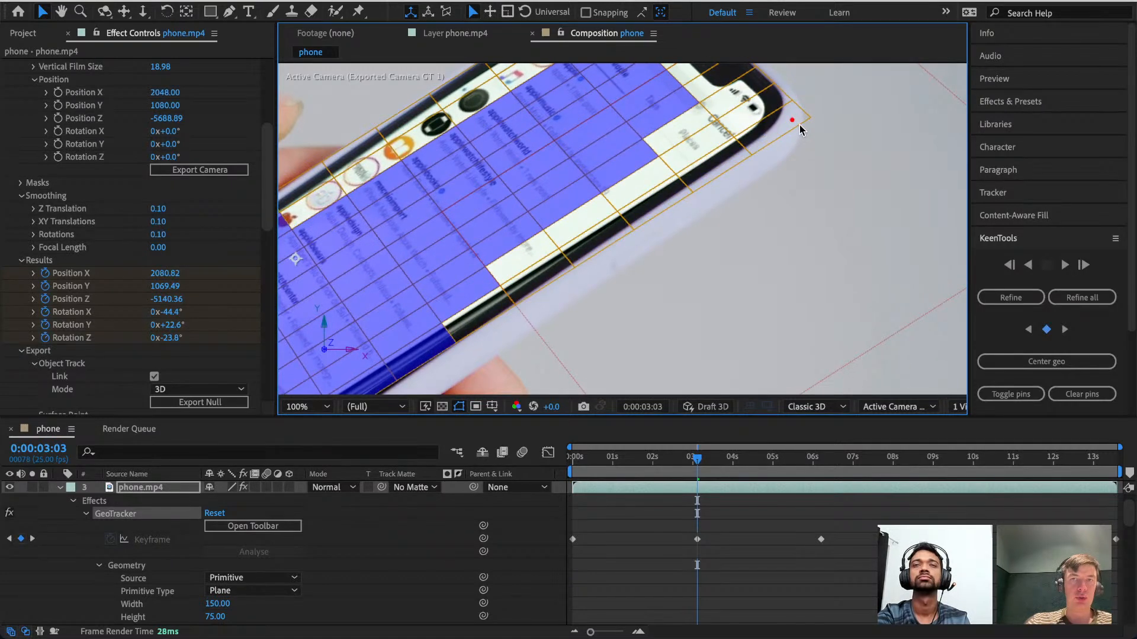
pyautogui.moveTo(716, 262); pyautogui.dragTo(948, 125)
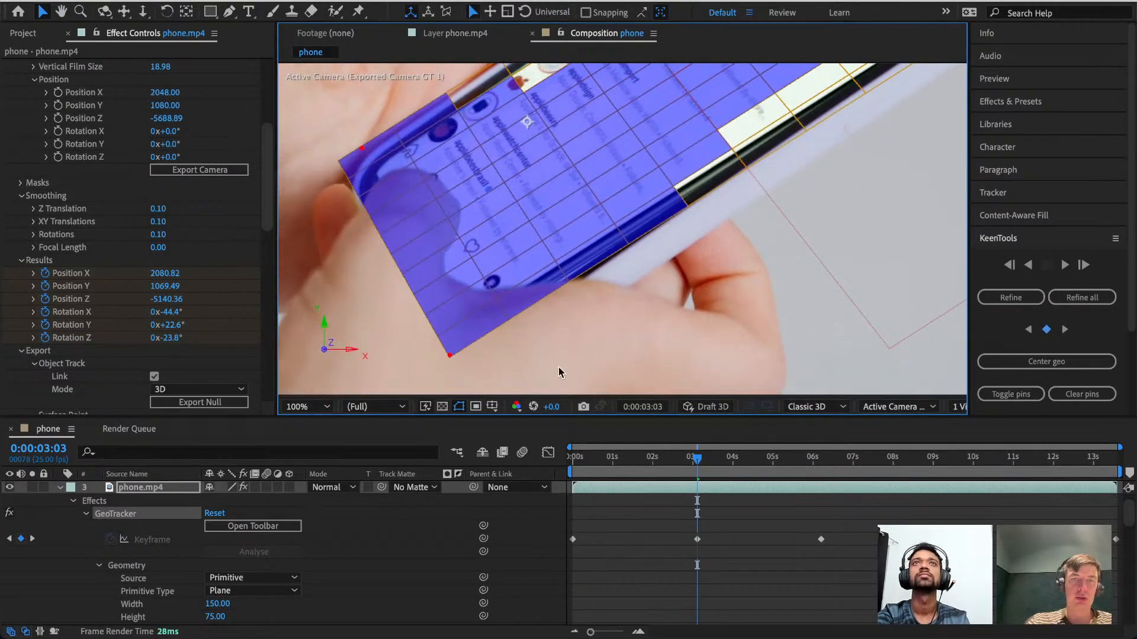
pyautogui.moveTo(449, 357); pyautogui.dragTo(457, 383)
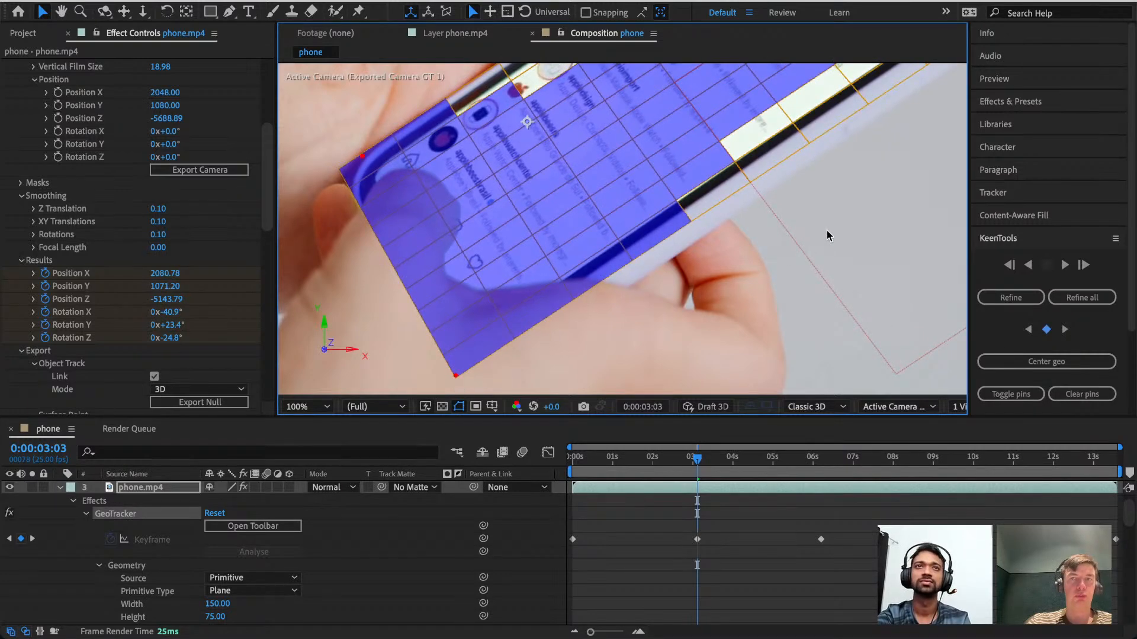
# Adjust the plane's top and left corner pins against the phone's edges at 0:00:03:03, and refine the track around that keyframe.
pyautogui.press('space')
pyautogui.moveTo(832, 216); pyautogui.dragTo(619, 484)
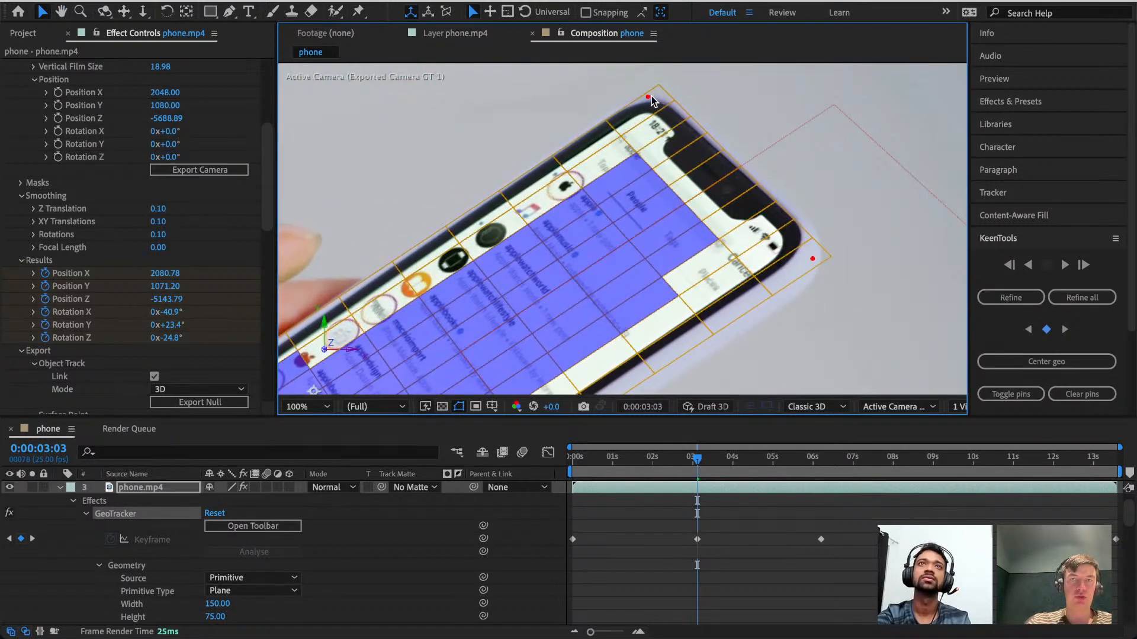
pyautogui.moveTo(649, 95); pyautogui.dragTo(640, 93)
pyautogui.press('space')
pyautogui.moveTo(484, 179); pyautogui.dragTo(710, 90)
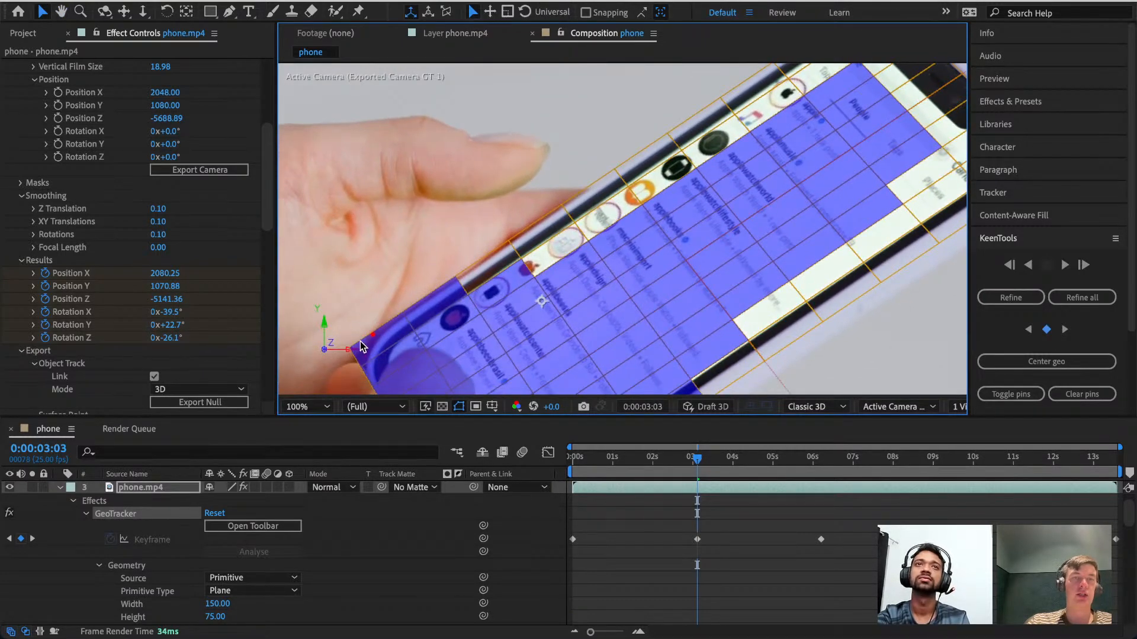
pyautogui.moveTo(373, 339); pyautogui.dragTo(373, 344)
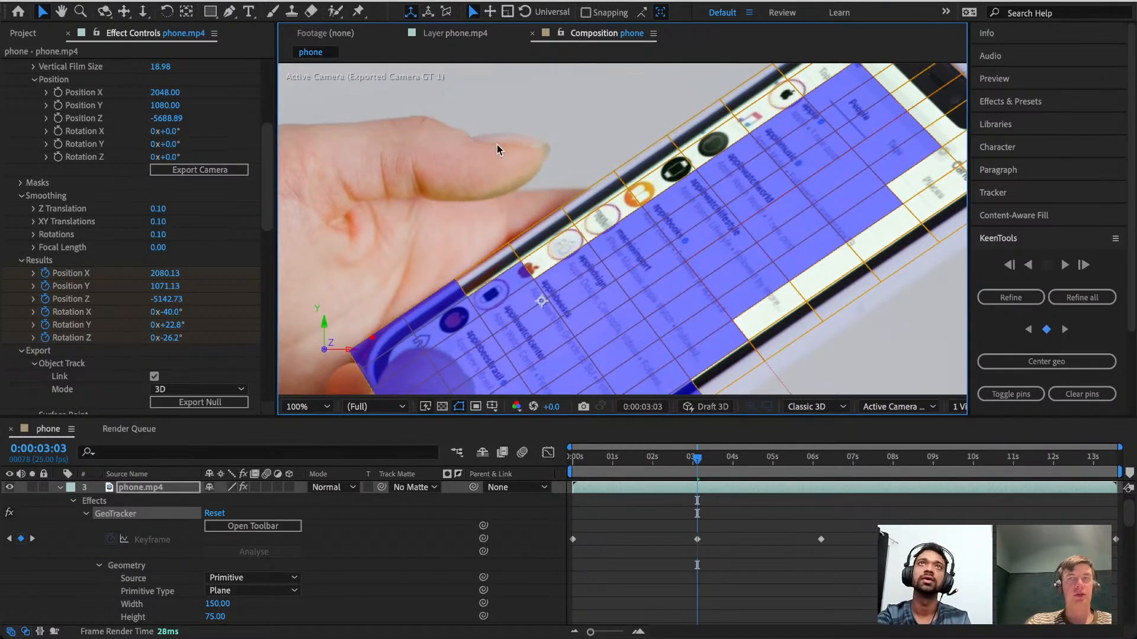
pyautogui.moveTo(498, 149); pyautogui.dragTo(350, 128)
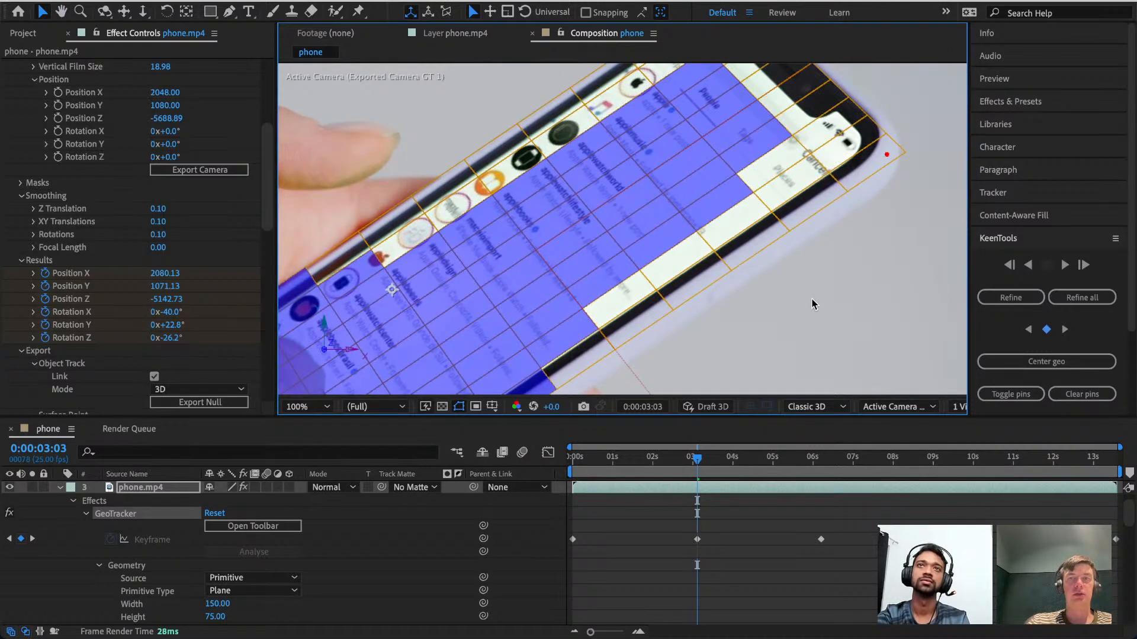
pyautogui.click(1028, 300)
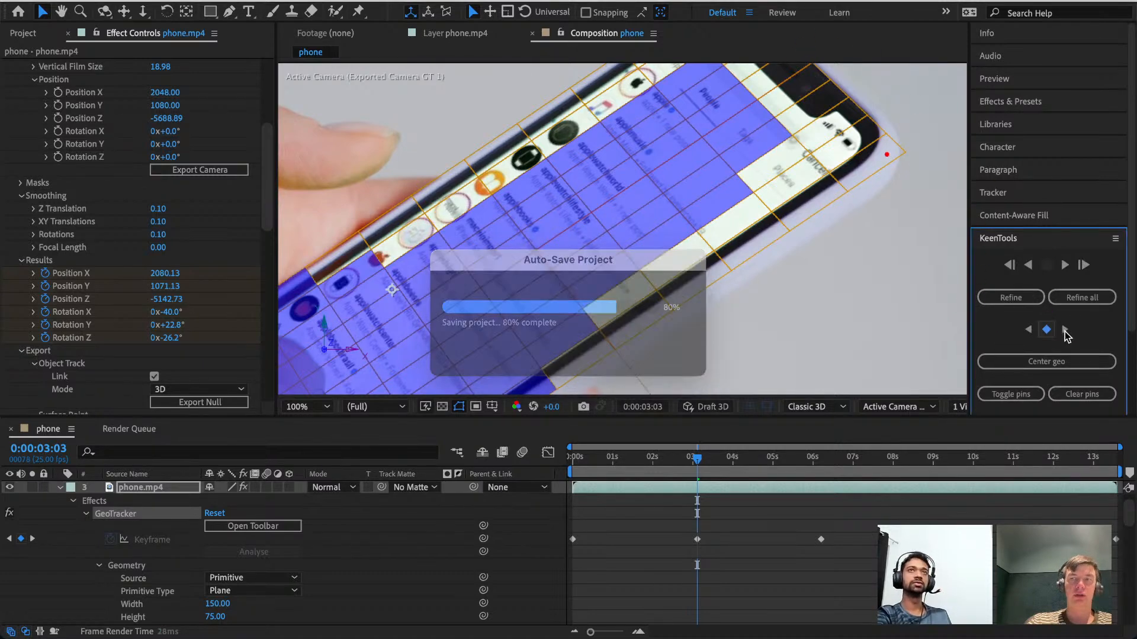
# Realign the plane's right and bottom corner pins with the phone at the 0:00:06:05 keyframe, and refine the track from 0:00:04:24.
pyautogui.click(1065, 331)
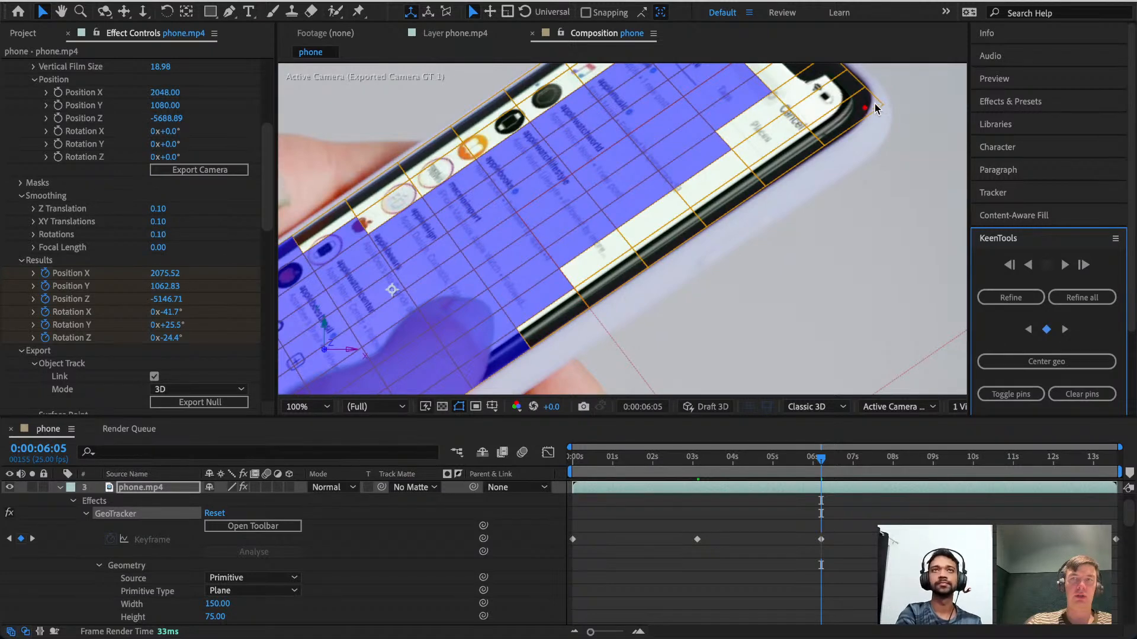
pyautogui.moveTo(876, 106); pyautogui.dragTo(881, 124)
pyautogui.press('space')
pyautogui.moveTo(678, 340); pyautogui.dragTo(856, 215)
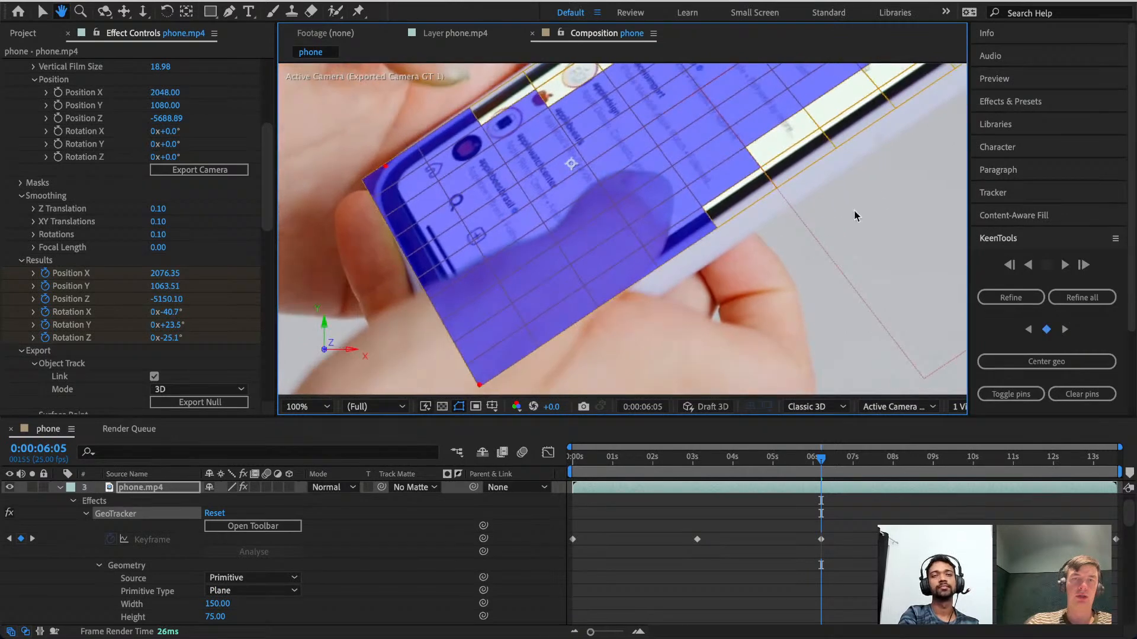
pyautogui.moveTo(479, 386); pyautogui.dragTo(473, 401)
pyautogui.press('space')
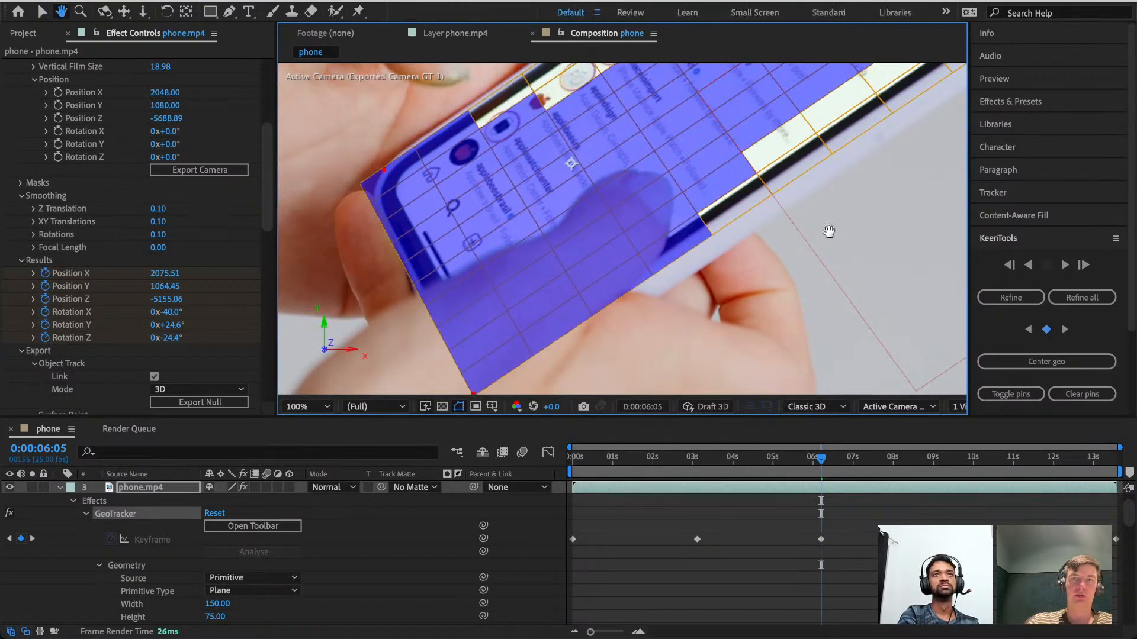
pyautogui.moveTo(827, 232); pyautogui.dragTo(681, 418)
pyautogui.moveTo(894, 297); pyautogui.dragTo(894, 353)
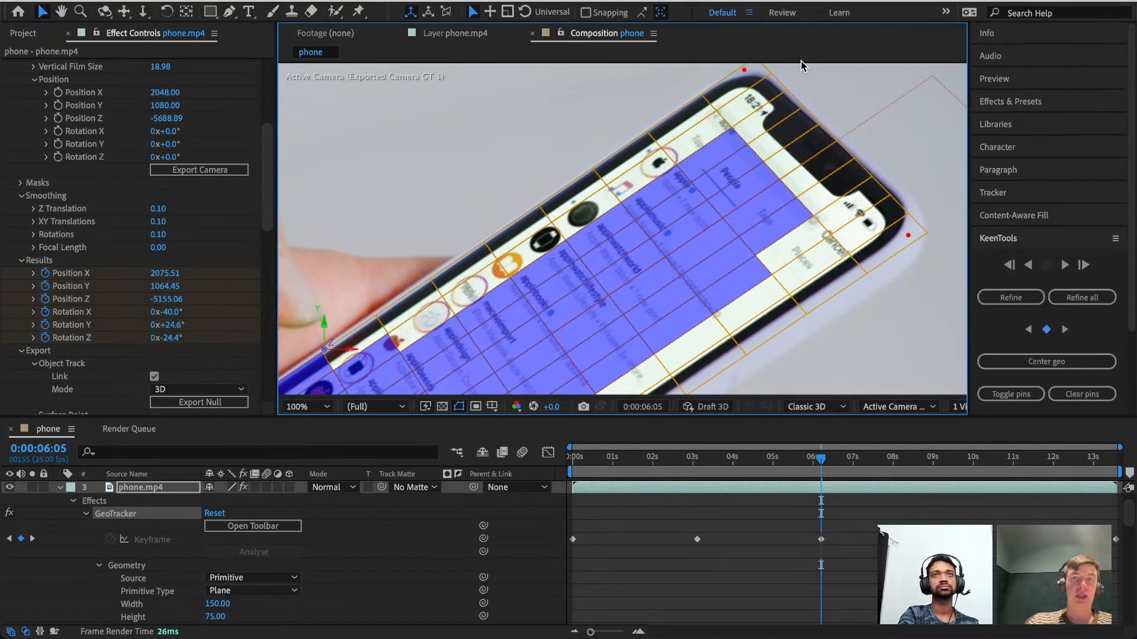
pyautogui.click(771, 457)
pyautogui.click(999, 296)
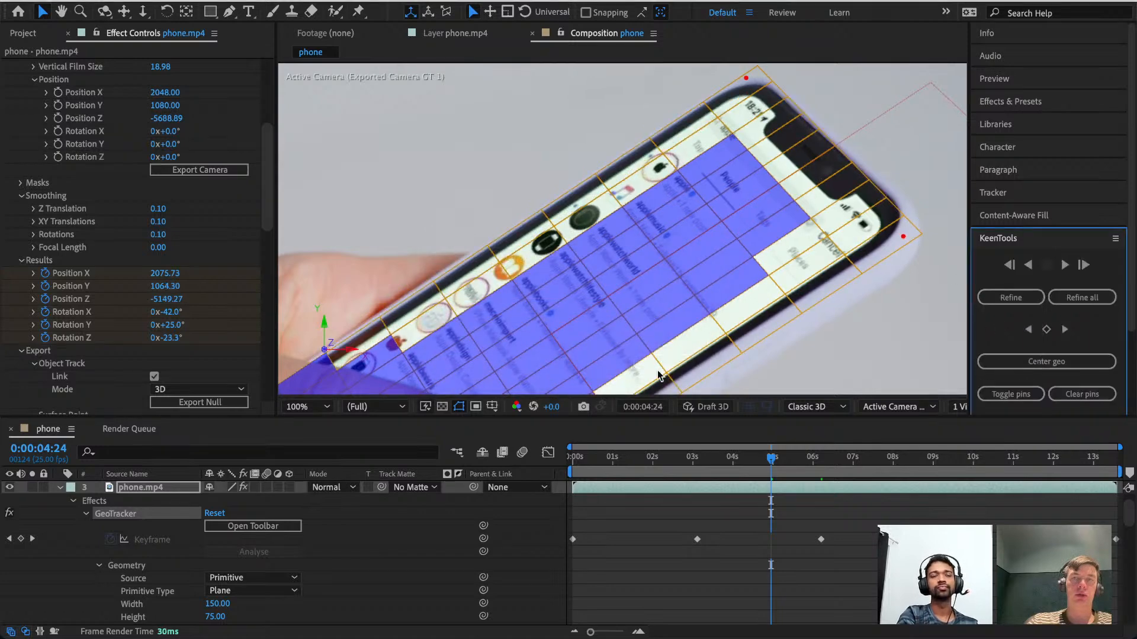
# Realign the plane's right, bottom and left corner pins with the phone at the first frame, 0:00:00:00.
pyautogui.click(573, 461)
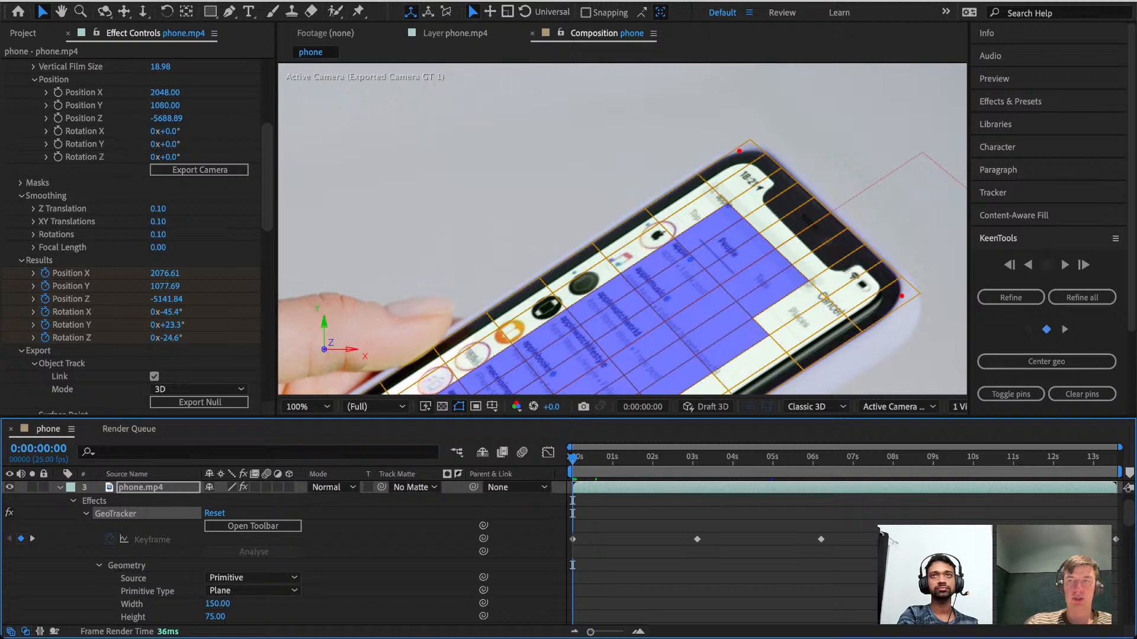
pyautogui.moveTo(903, 299); pyautogui.dragTo(910, 309)
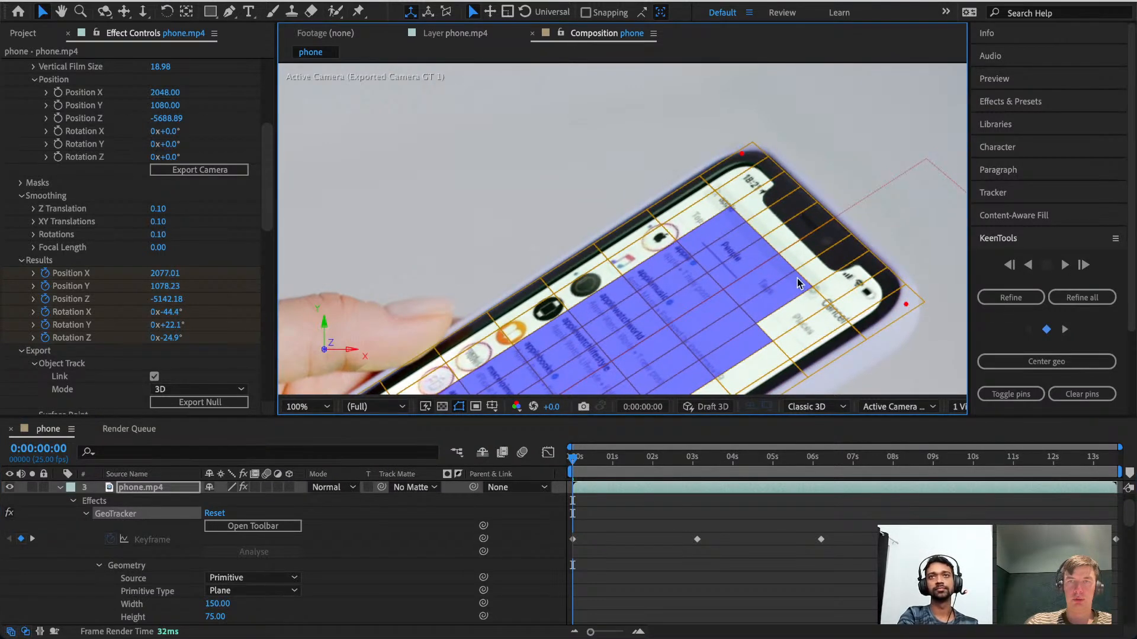
pyautogui.press('space')
pyautogui.moveTo(730, 256); pyautogui.dragTo(799, 92)
pyautogui.moveTo(641, 272); pyautogui.dragTo(663, 168)
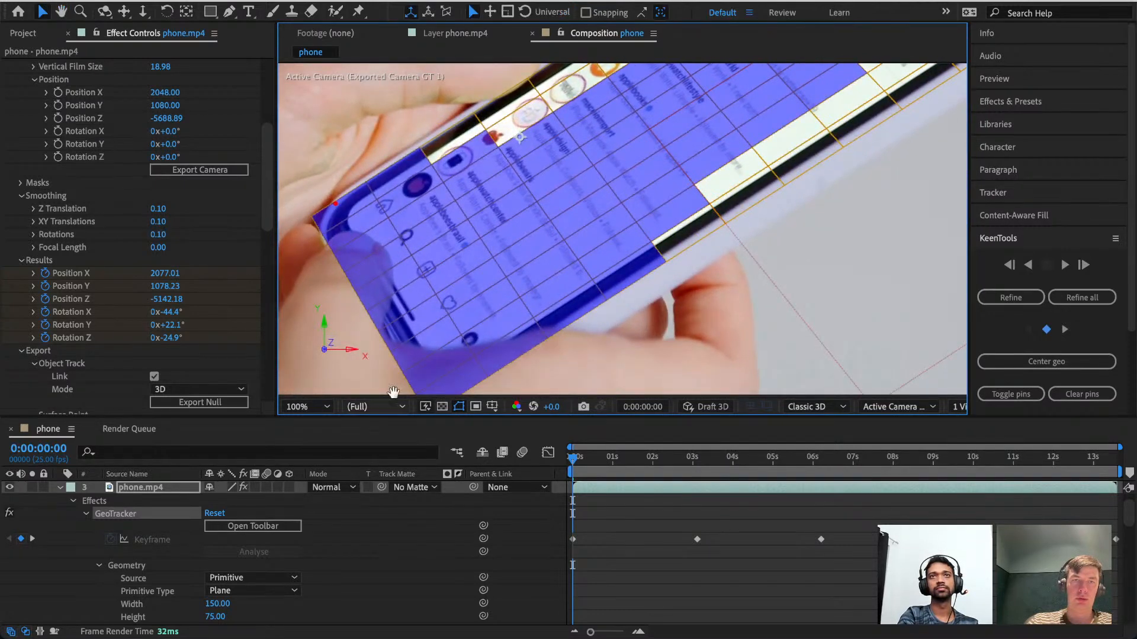
pyautogui.moveTo(393, 392); pyautogui.dragTo(461, 362)
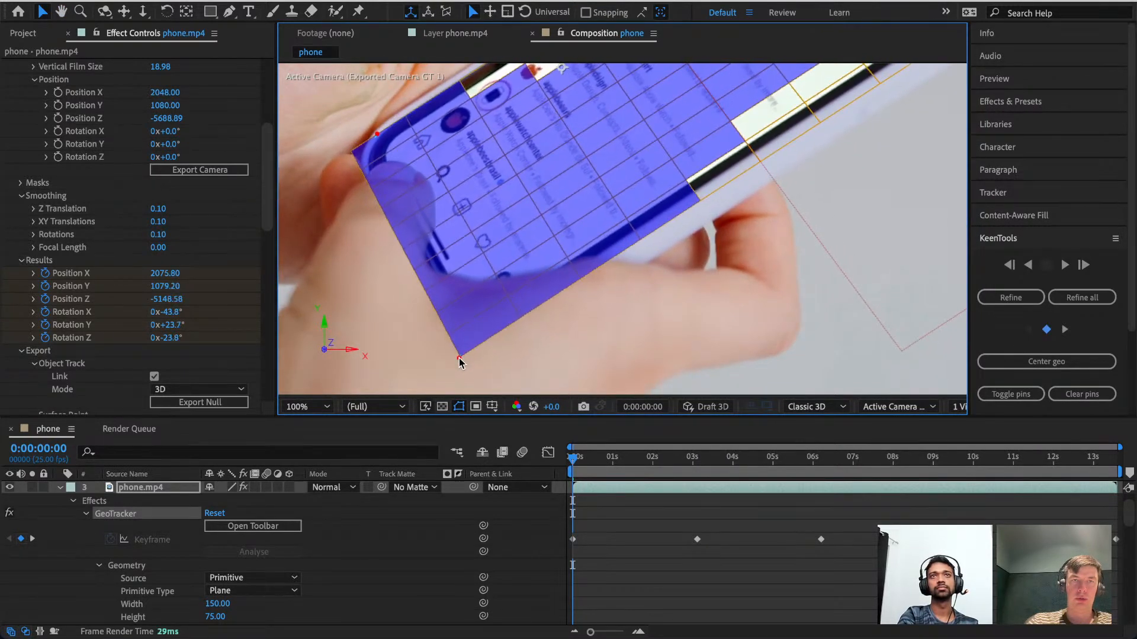
pyautogui.moveTo(379, 136); pyautogui.dragTo(367, 142)
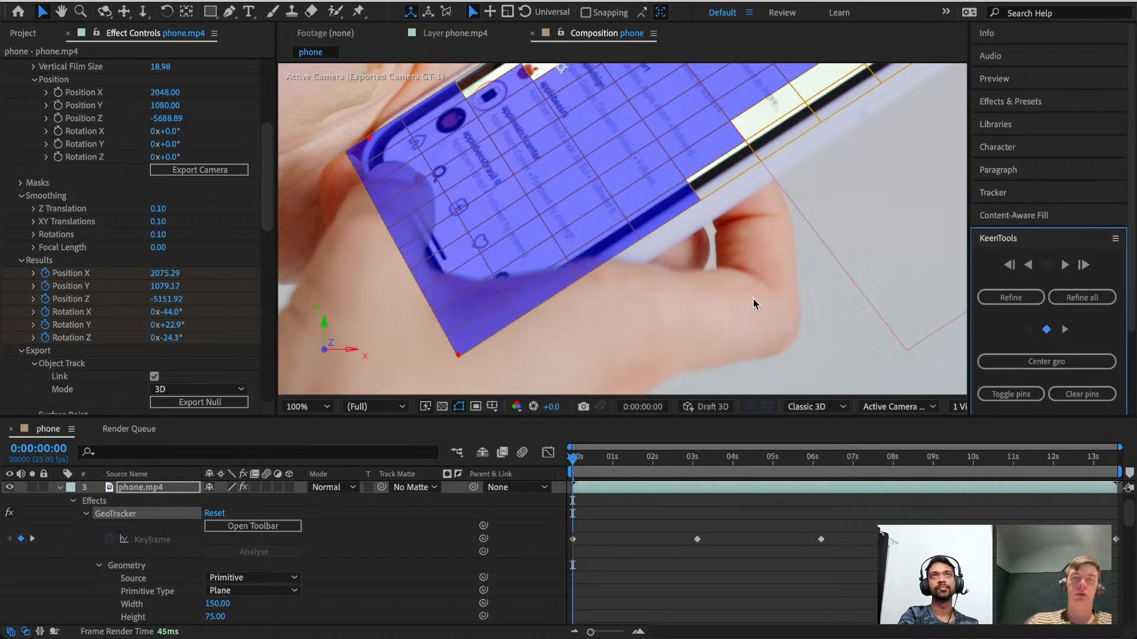
# Play back the refined track, and collapse and deselect the GeoTracker effect to hide the plane overlay.
pyautogui.press('space')
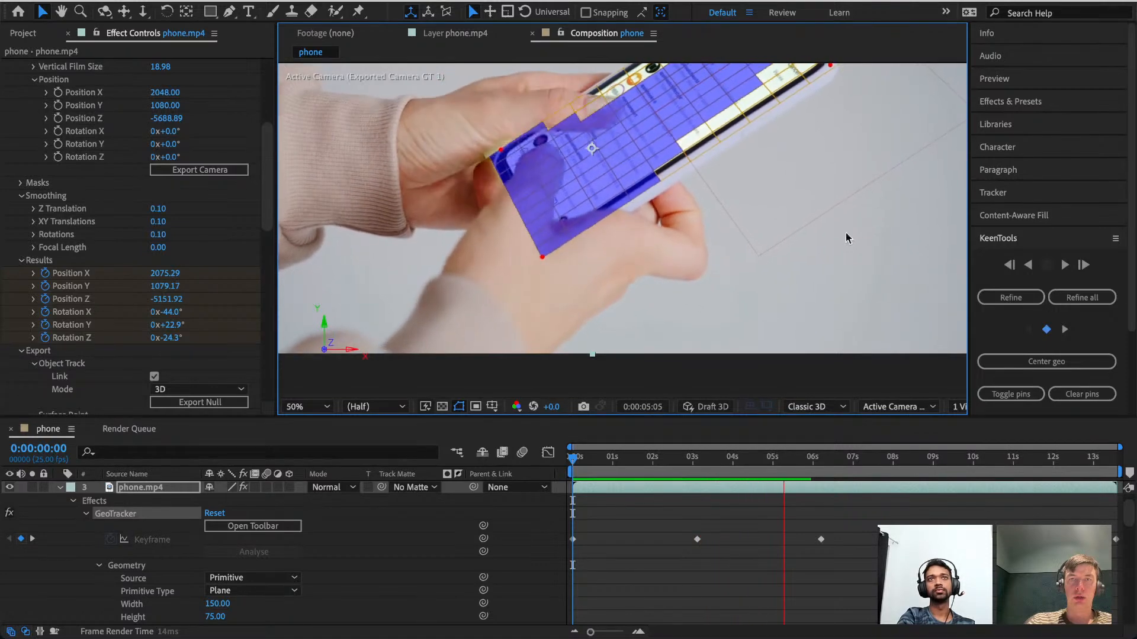
pyautogui.moveTo(832, 186); pyautogui.dragTo(826, 268)
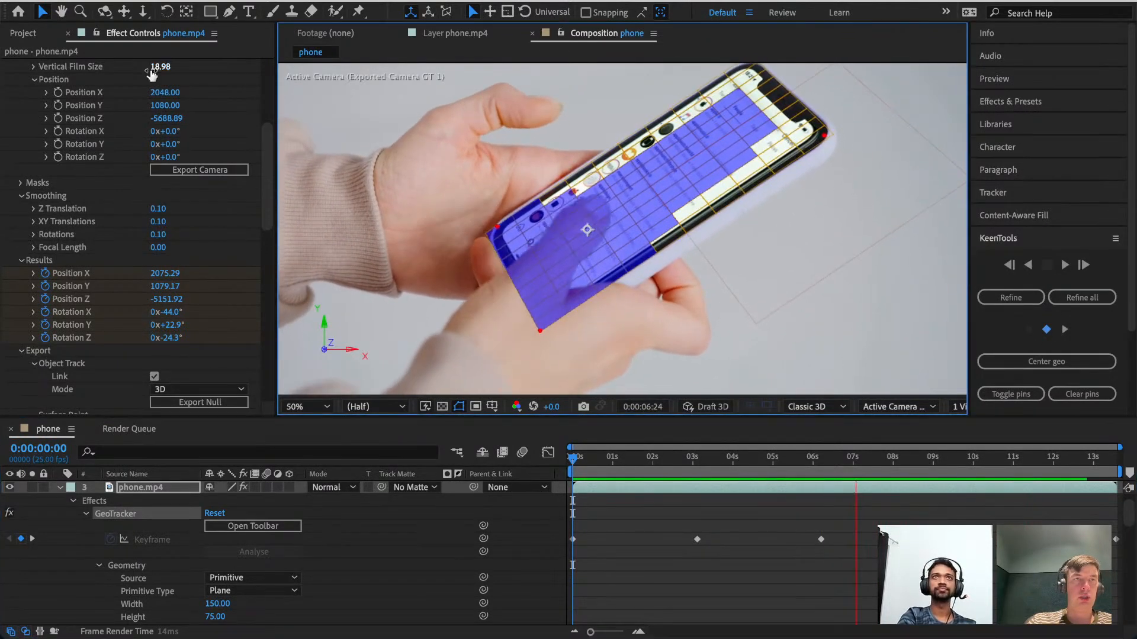
pyautogui.scroll(5, 154, 118)
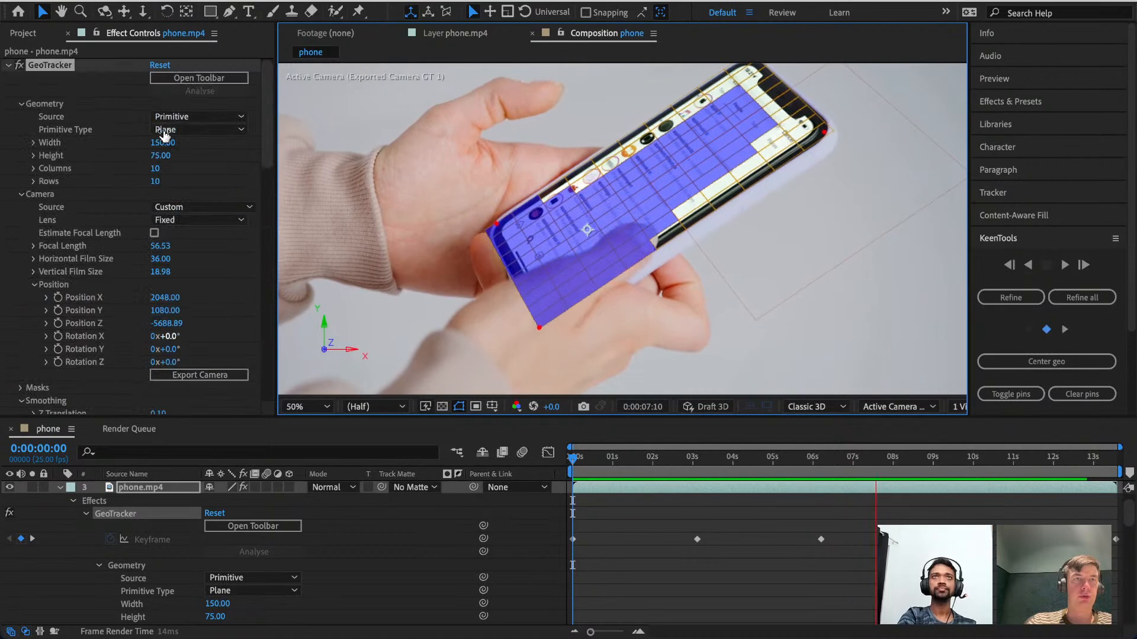
pyautogui.click(9, 67)
pyautogui.click(190, 357)
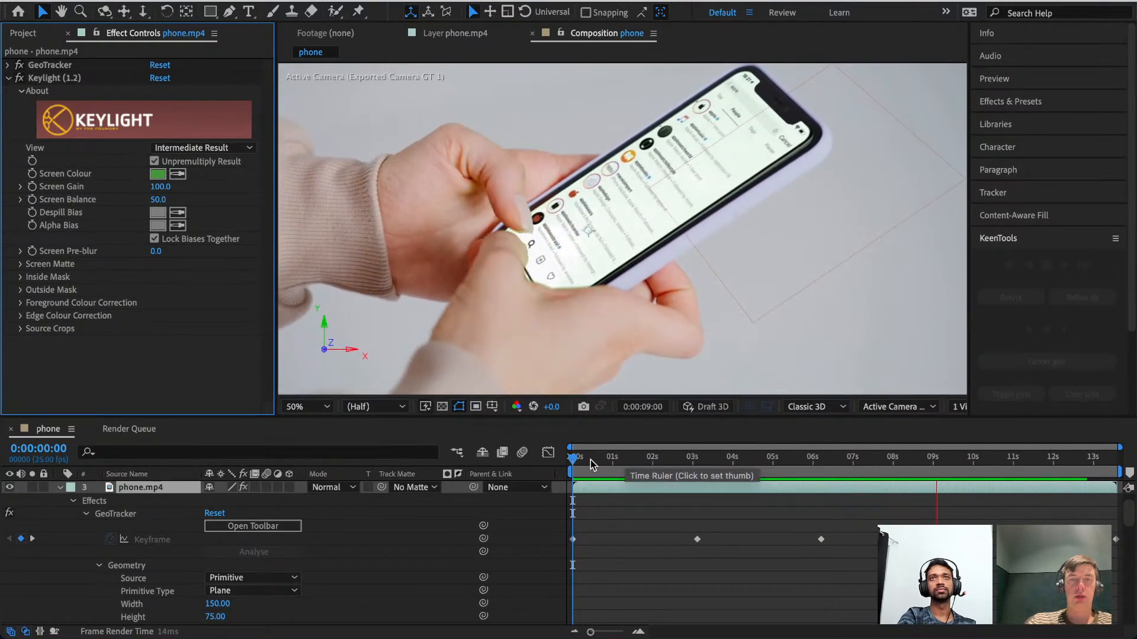
# Play the screen replacement from the start to check it for jitter, and return to the first frame.
pyautogui.click(570, 462)
pyautogui.press('space')
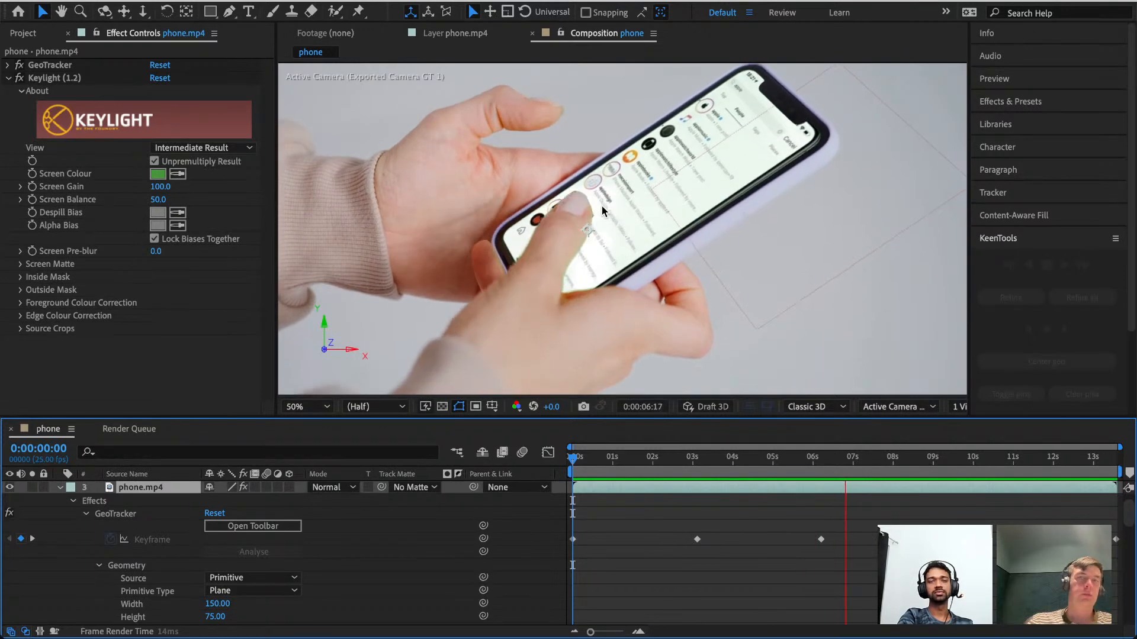
pyautogui.press('space')
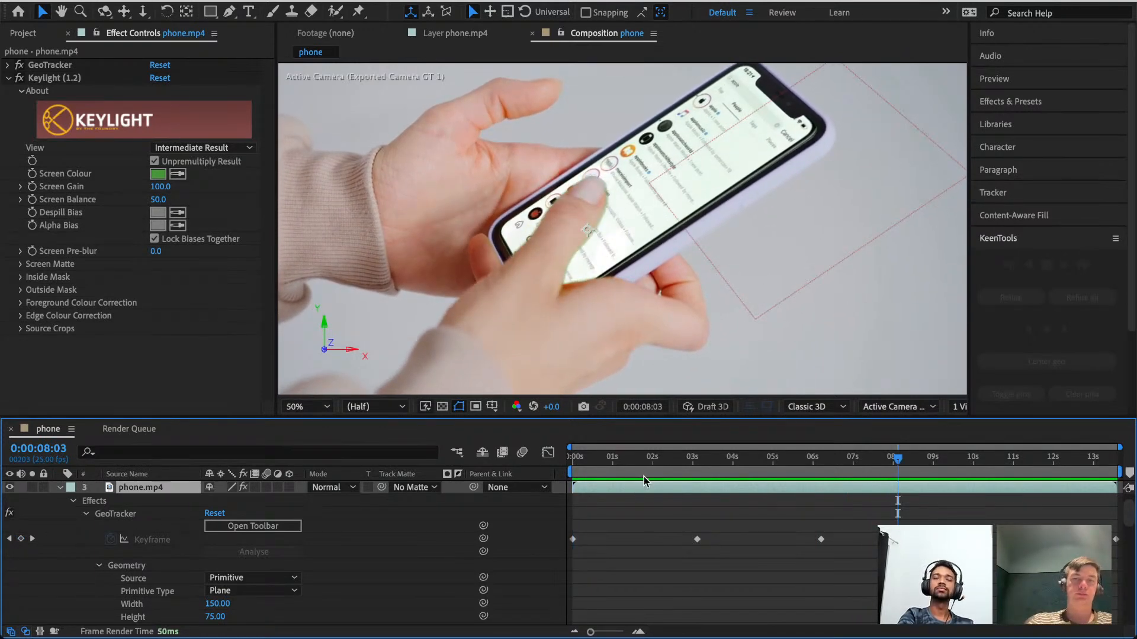
pyautogui.moveTo(643, 460); pyautogui.dragTo(562, 460)
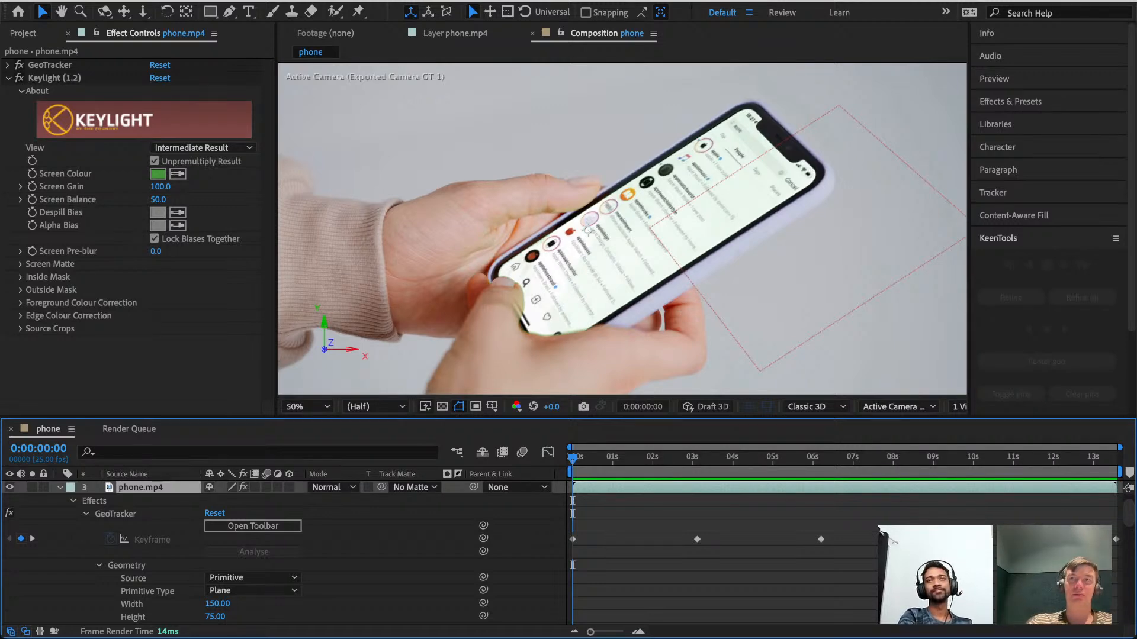
# Open the recent project drift.aep, saving the changes to phone.aep.
pyautogui.click(121, 0)
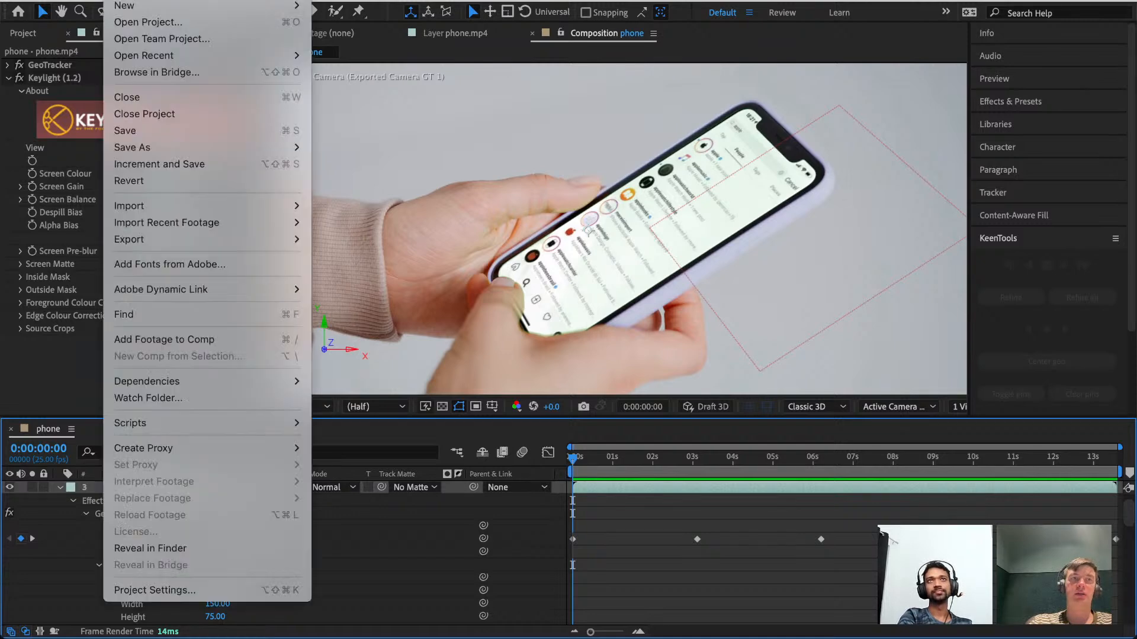
pyautogui.moveTo(210, 61)
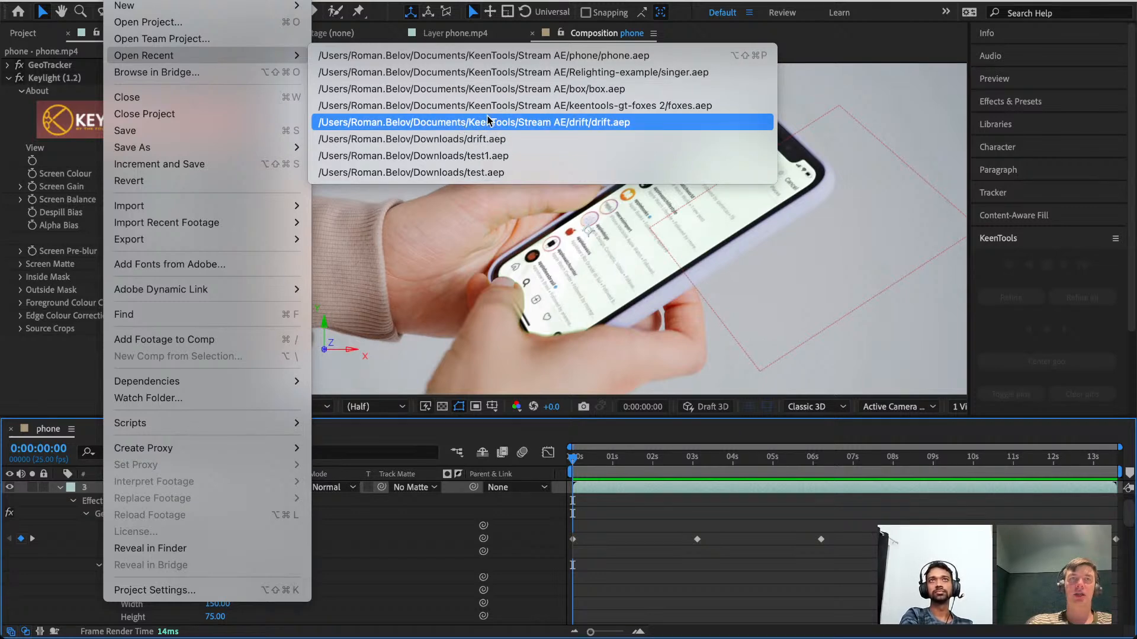
pyautogui.click(531, 122)
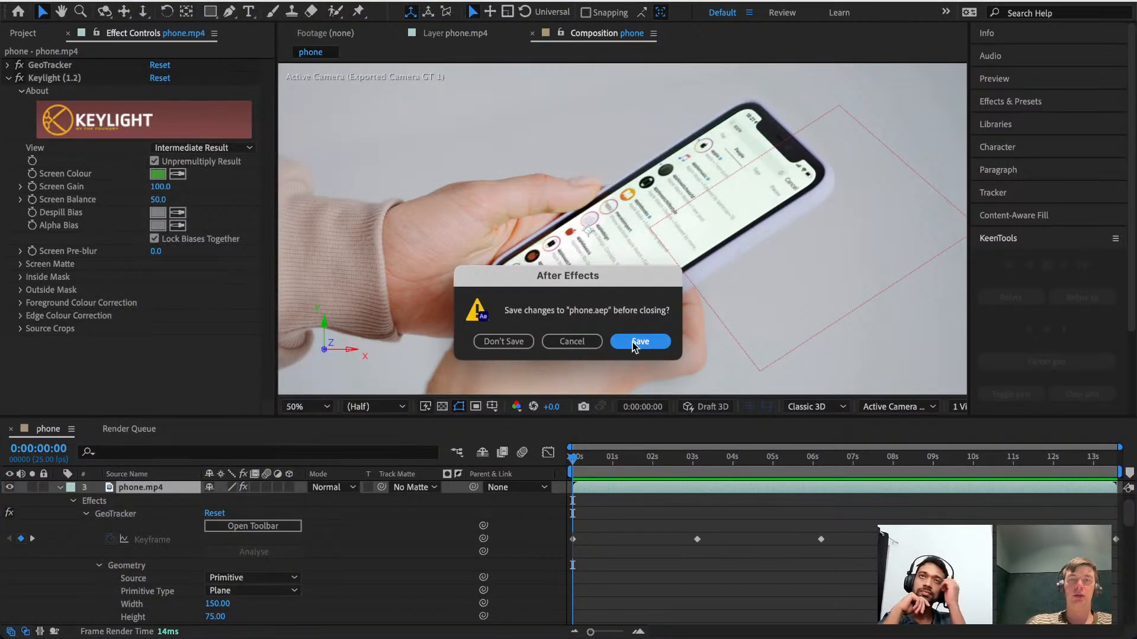
pyautogui.click(639, 341)
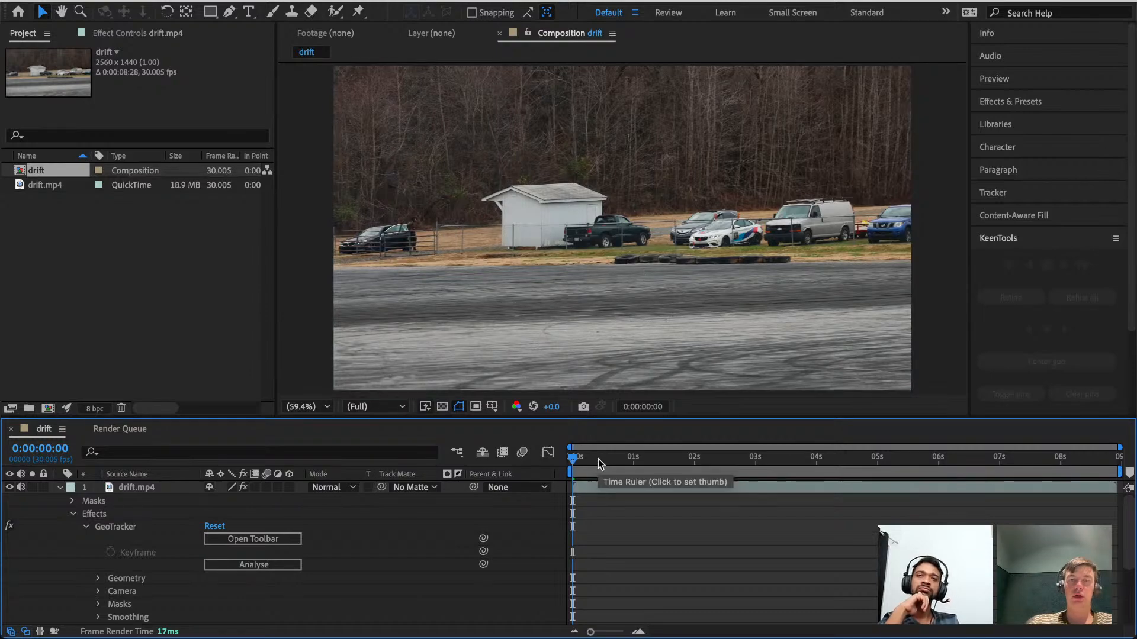
# Play back the drift composition and mute the audio of the drift.mp4 layer.
pyautogui.press('space')
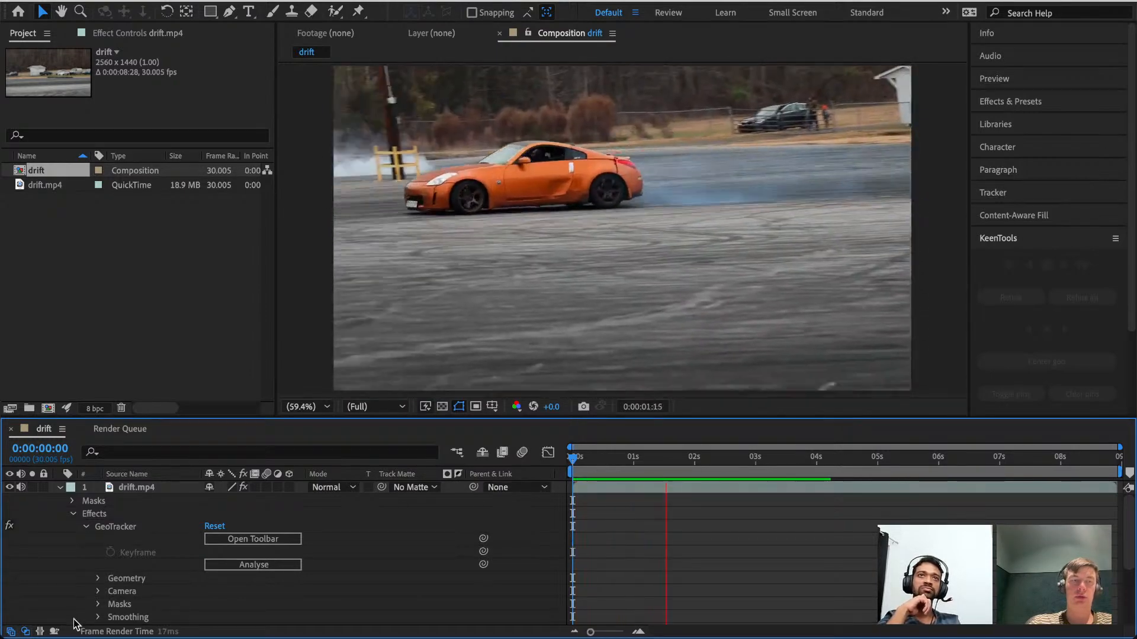
pyautogui.scroll(-5, 108, 590)
pyautogui.scroll(5, 108, 592)
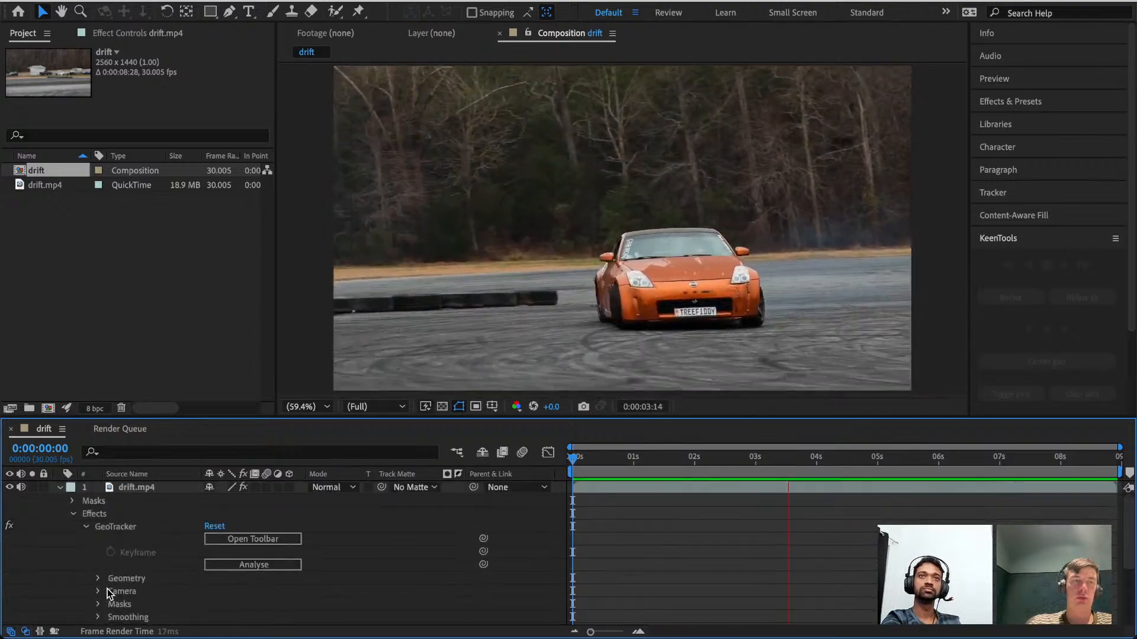
pyautogui.click(22, 488)
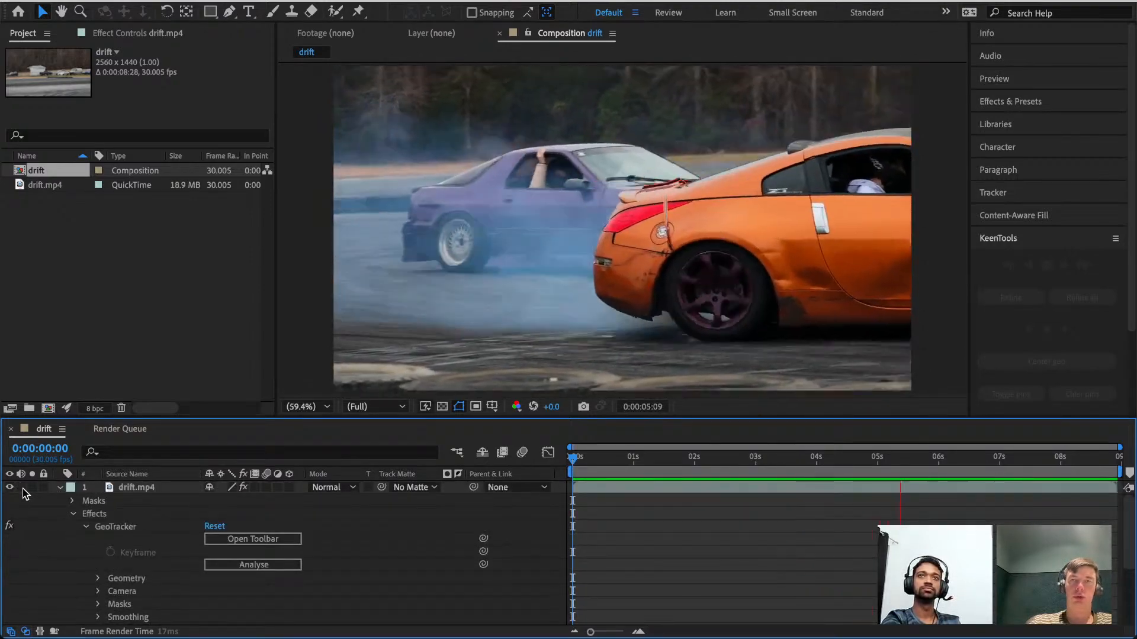
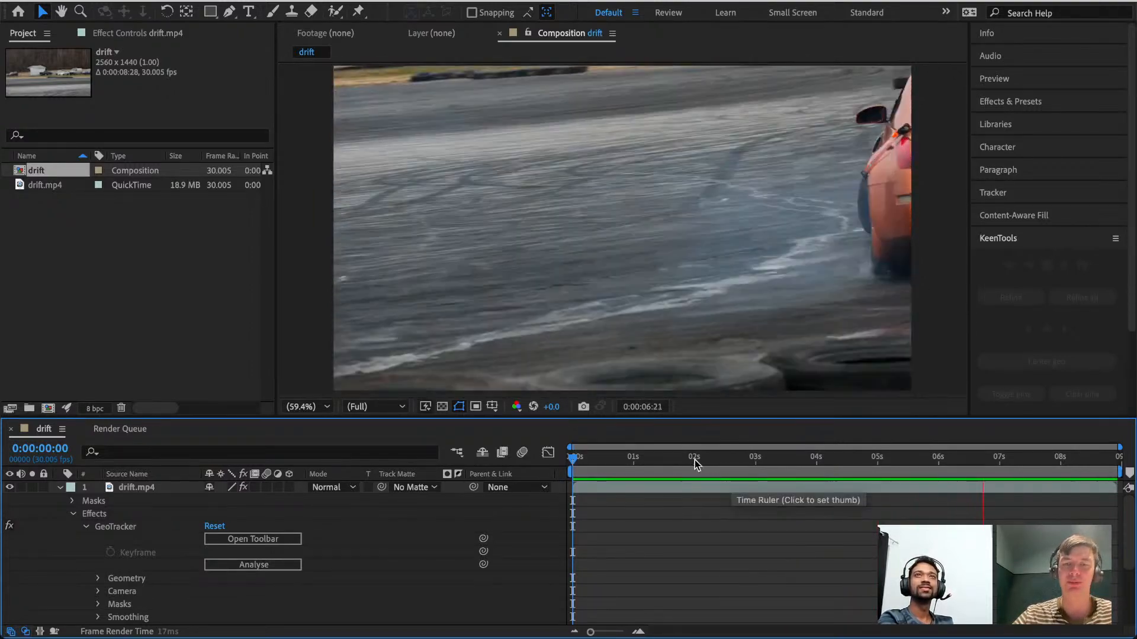
# Stop playback and scrub through the drift footage to examine the orange car's front and licence plate up close.
pyautogui.press('space')
pyautogui.moveTo(661, 473); pyautogui.dragTo(755, 501)
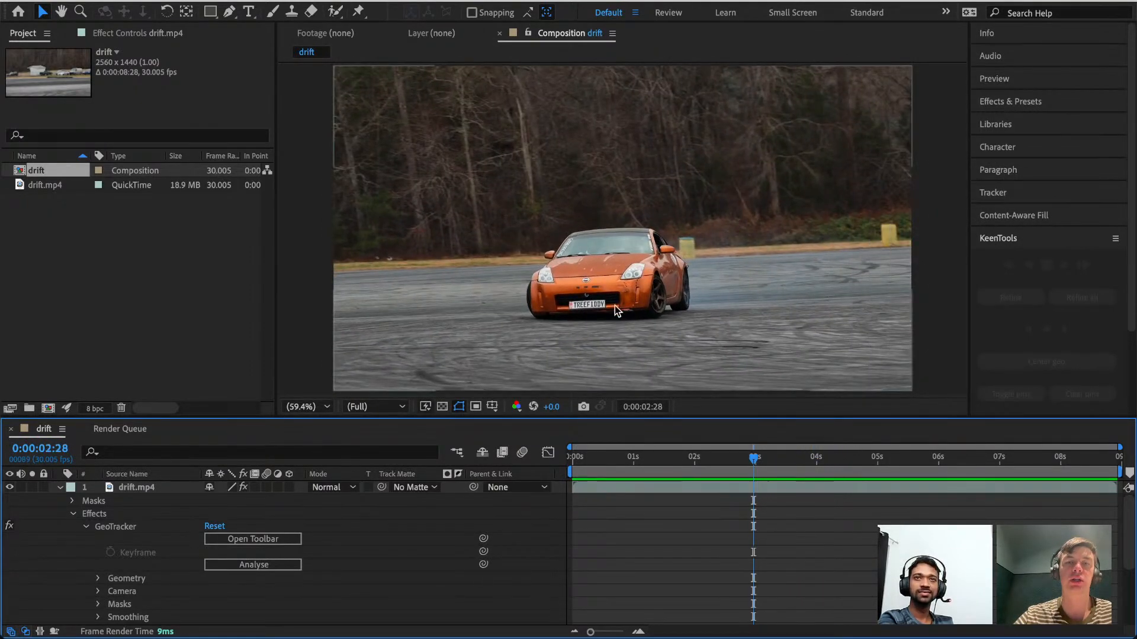
pyautogui.scroll(6, 579, 289)
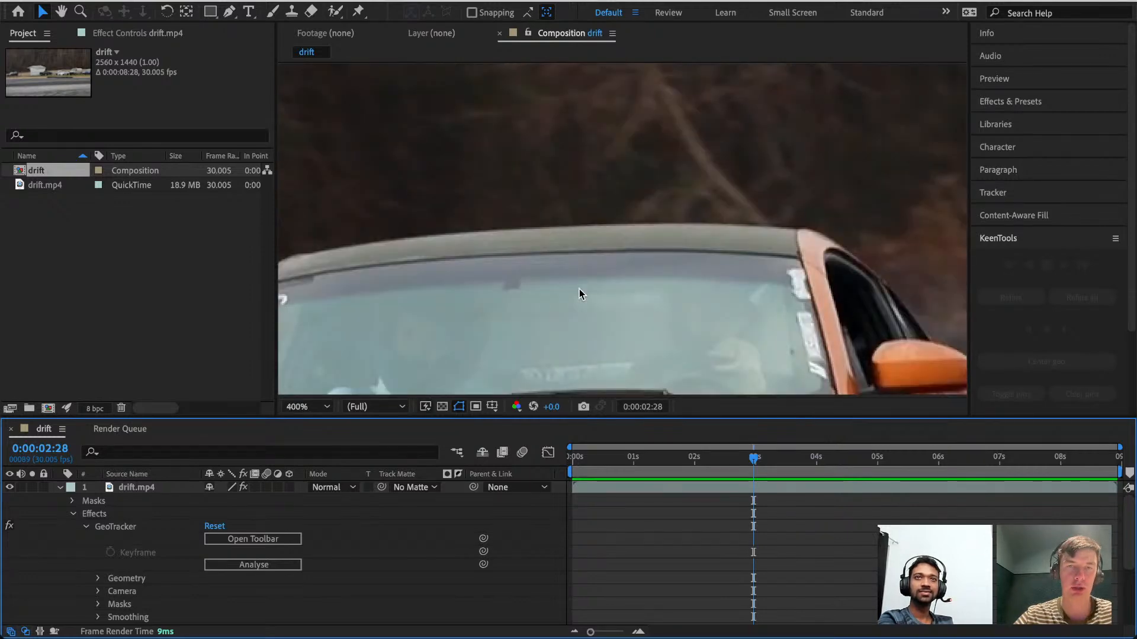
pyautogui.moveTo(579, 291); pyautogui.dragTo(726, 5)
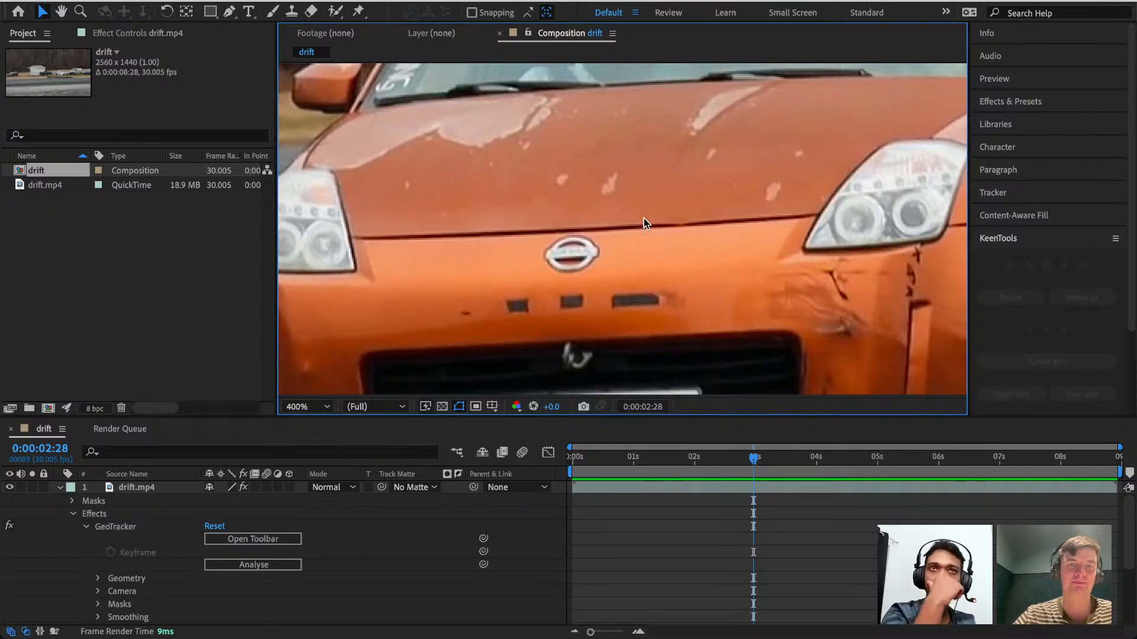
pyautogui.scroll(-4, 644, 219)
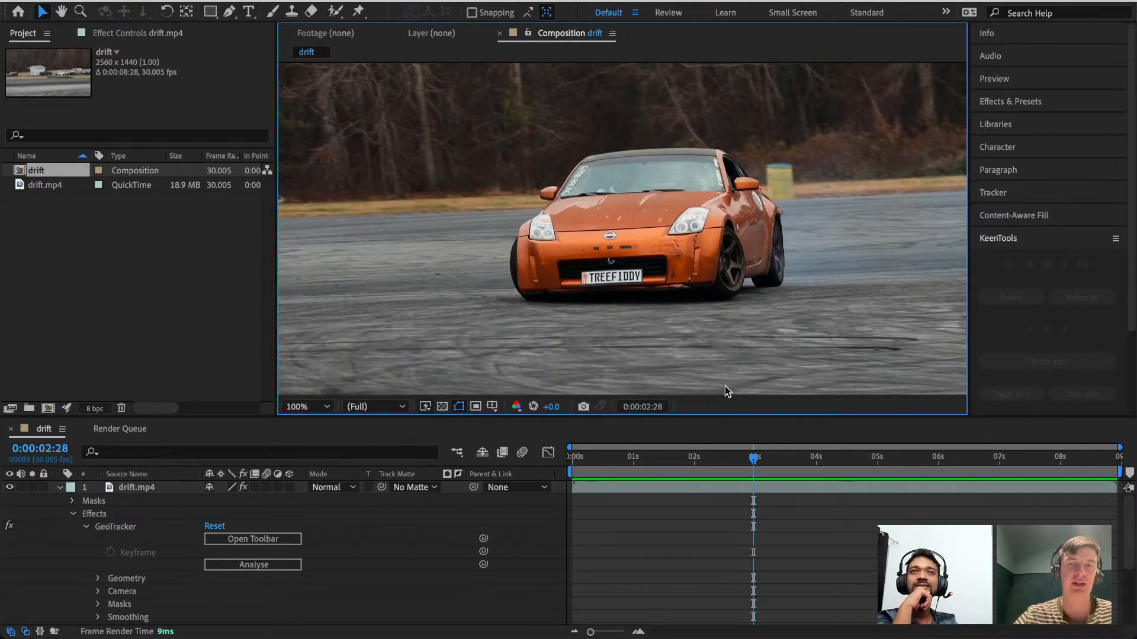
pyautogui.moveTo(745, 463); pyautogui.dragTo(702, 461)
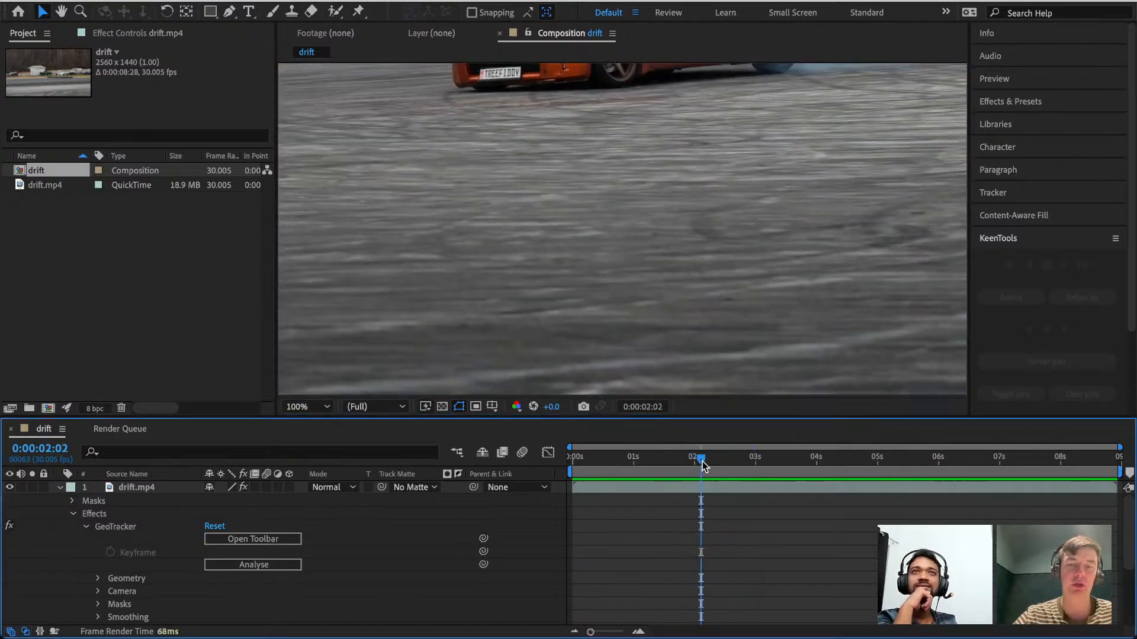
pyautogui.hotkey('alt', '/')
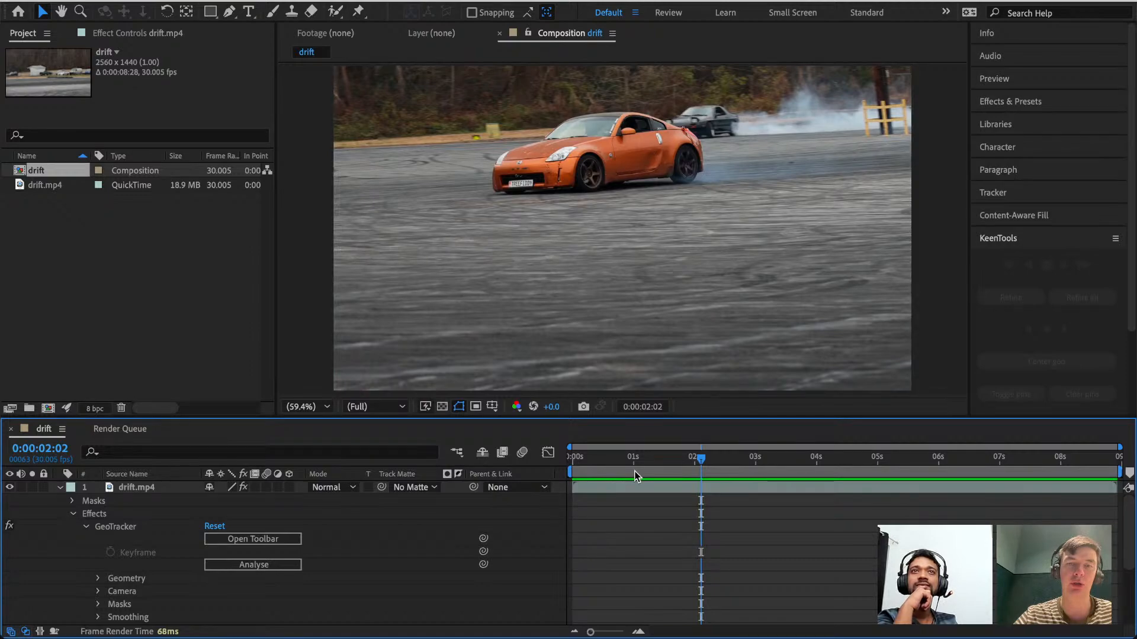
pyautogui.moveTo(637, 463); pyautogui.dragTo(792, 460)
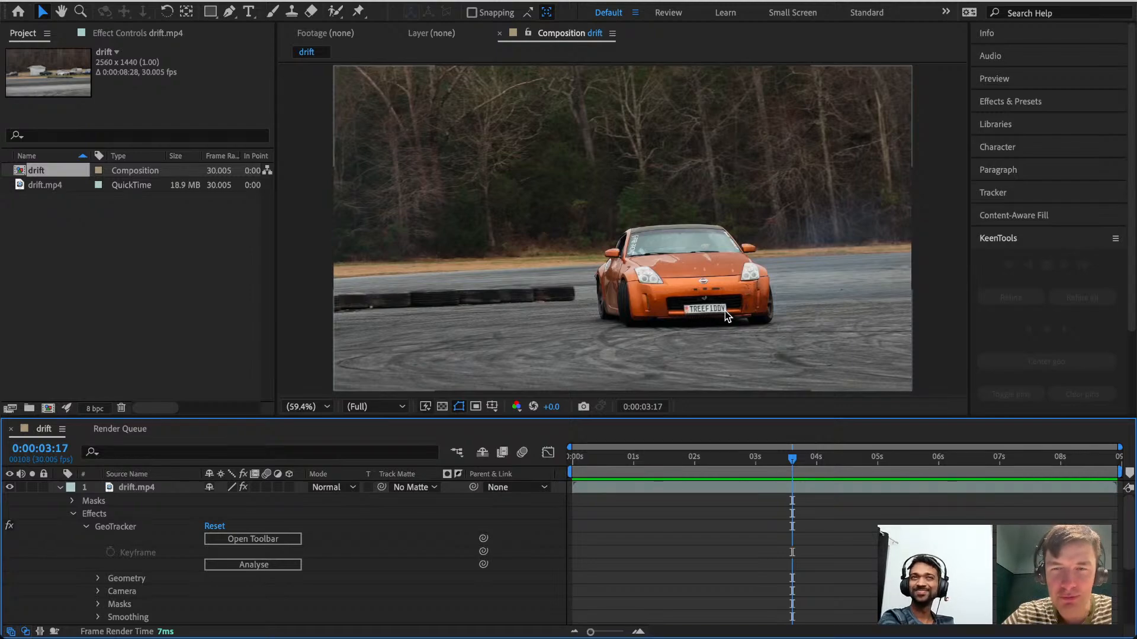
# Switch to Chrome, search the web for treefiddy nissan in a new tab, and open the Central Auto Auctions Facebook result.
pyautogui.press('super+Tab')
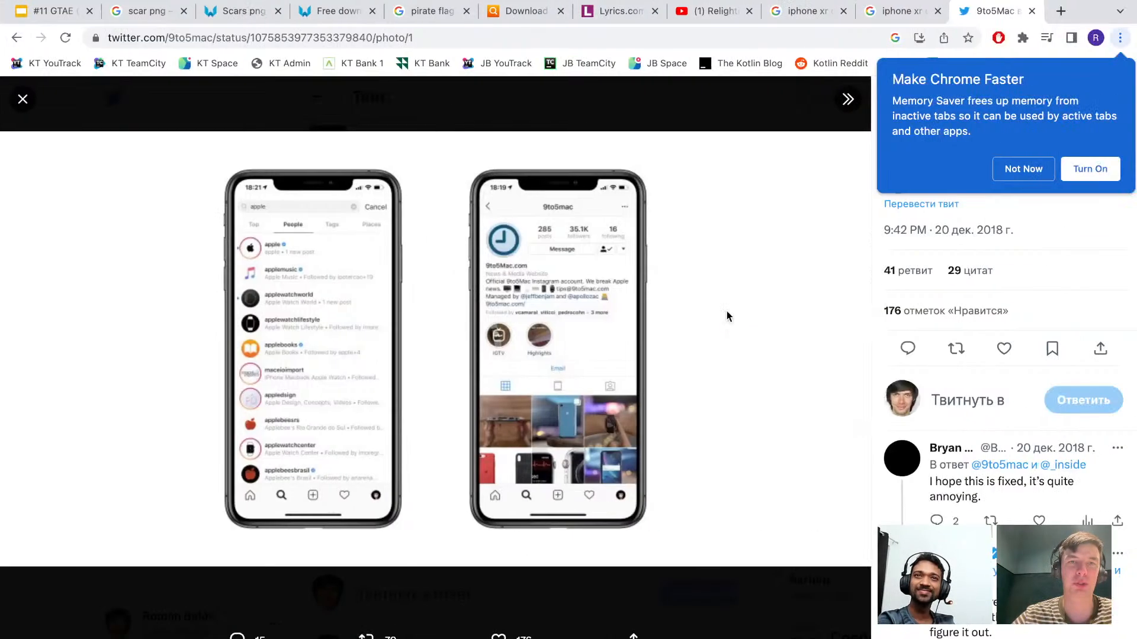
pyautogui.press('super+t')
pyautogui.write('tre')
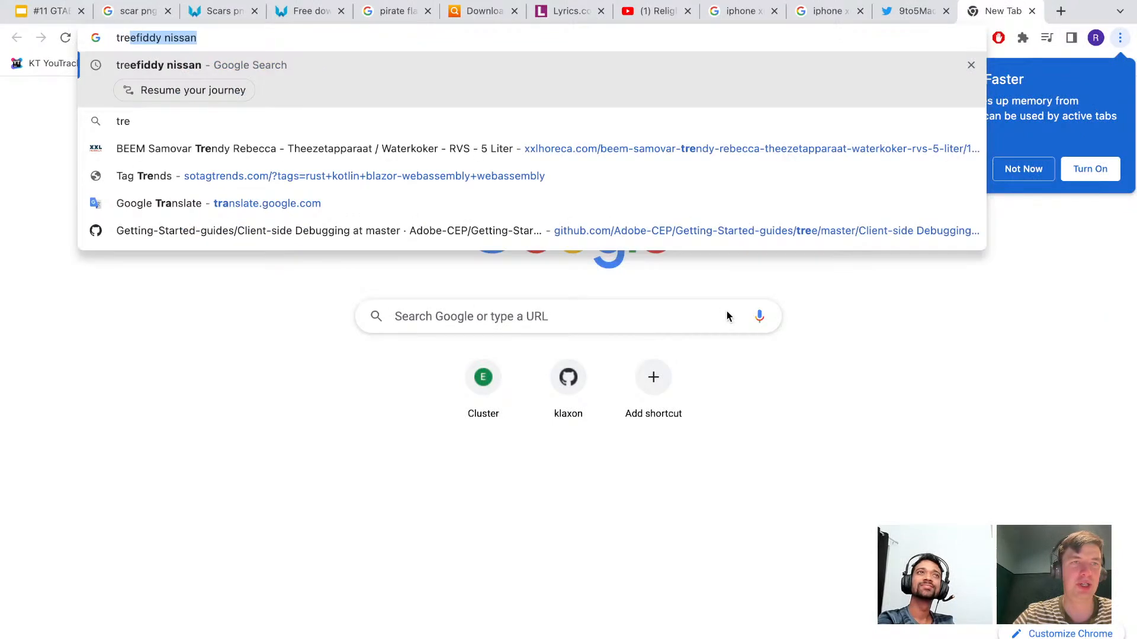
pyautogui.press('Return')
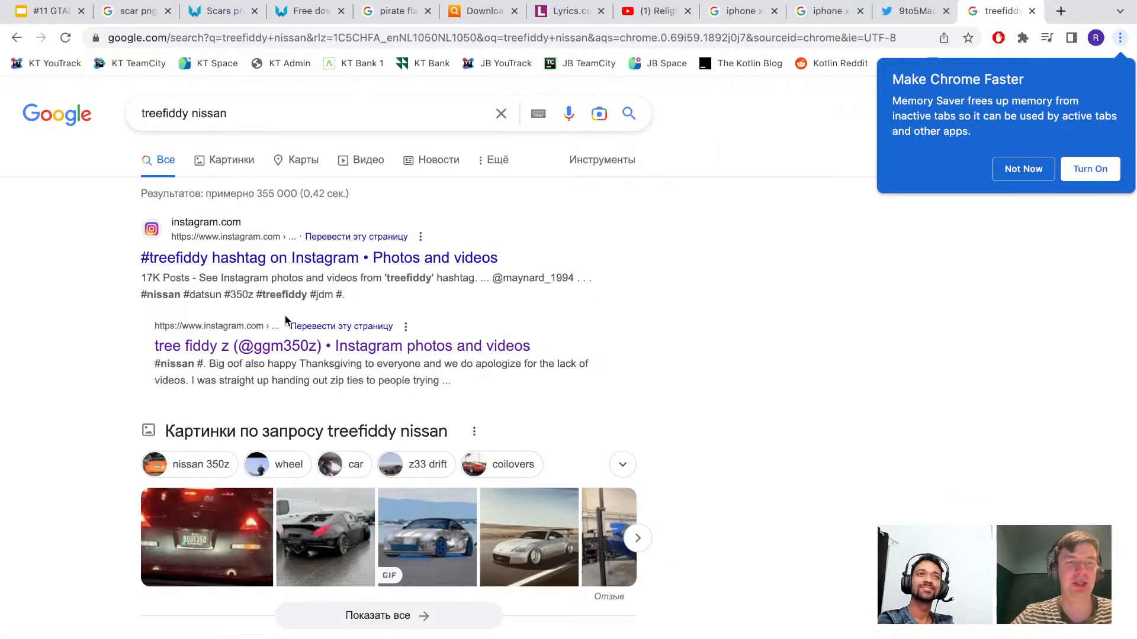
pyautogui.scroll(-3, 292, 331)
pyautogui.scroll(-5, 288, 353)
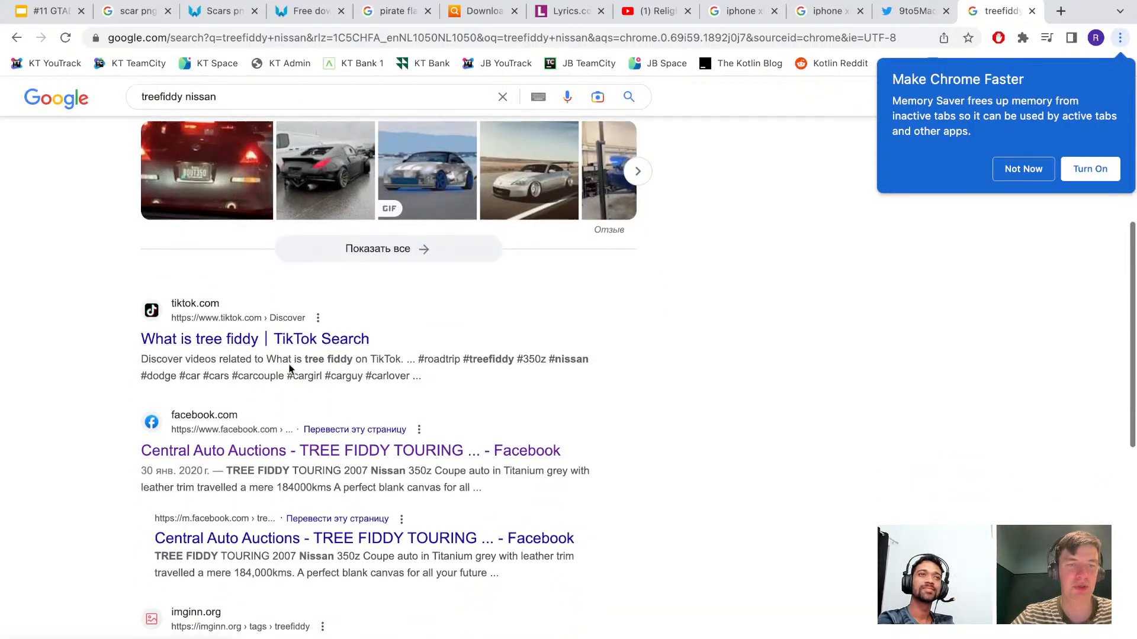
pyautogui.click(304, 456)
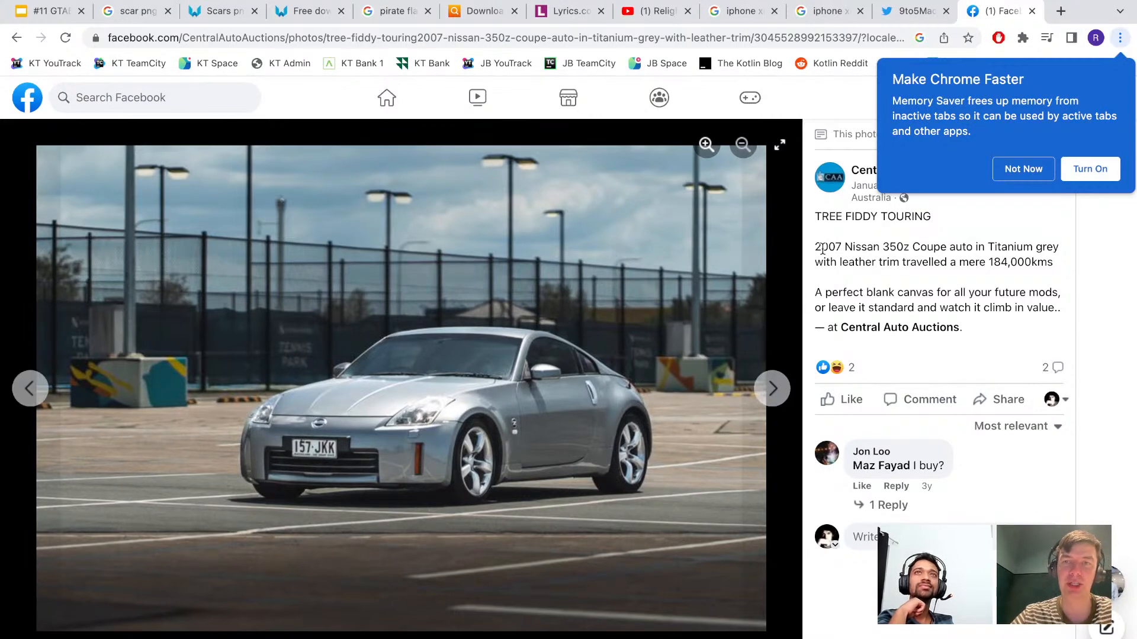
# Copy the car name 2007 Nissan 350z Coupe from the post and search the web for 2007 nissan 350z coupe 3d model.
pyautogui.moveTo(912, 248); pyautogui.dragTo(948, 243)
pyautogui.press('super+c')
pyautogui.click(841, 247)
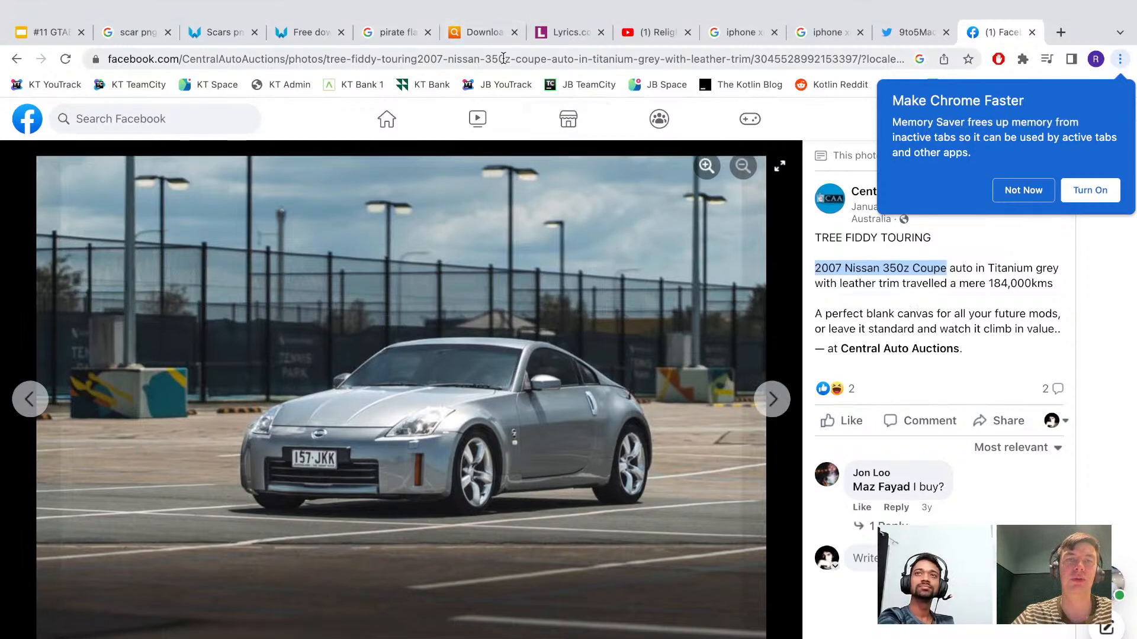
pyautogui.click(502, 58)
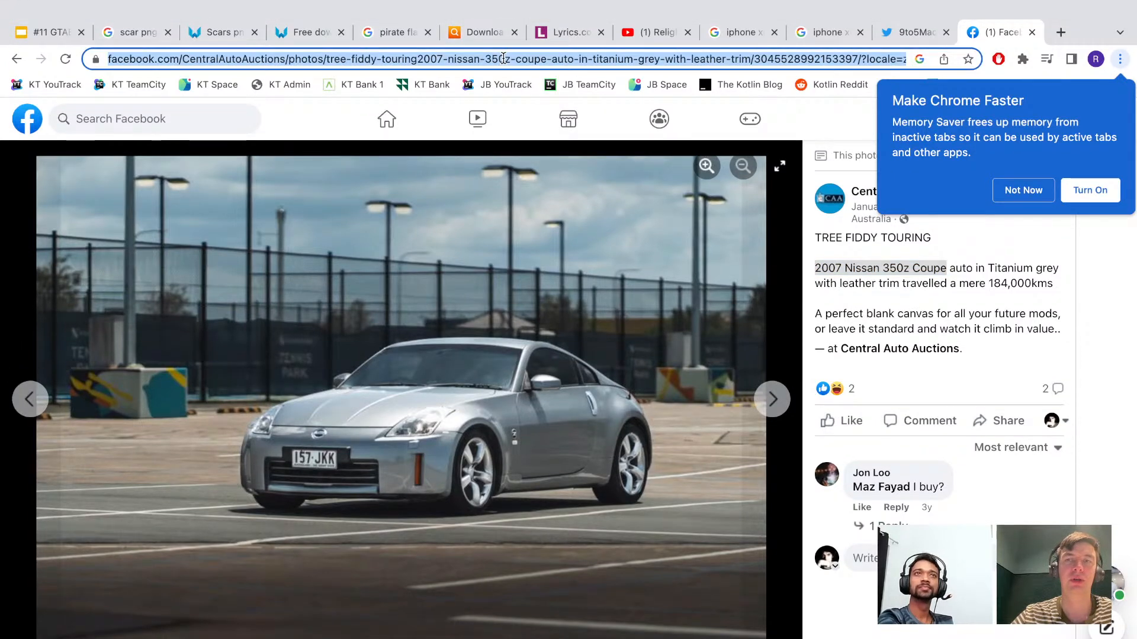
pyautogui.press('super+v')
pyautogui.press('Return')
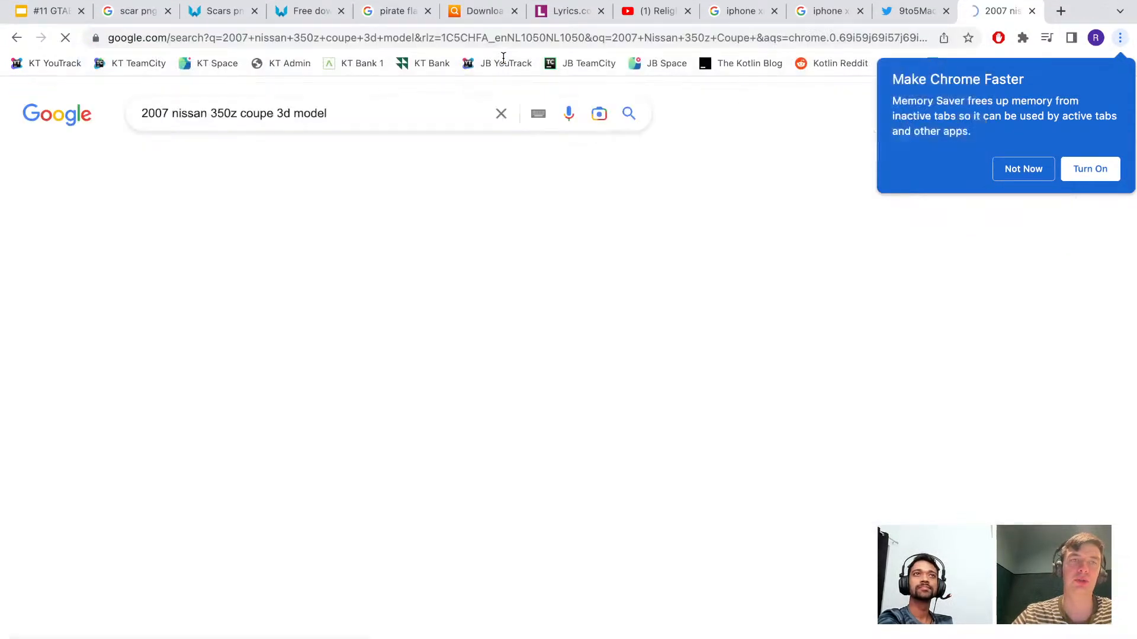
# Open Sketchfab's 350z 3D models page from the search results and browse the full list of models.
pyautogui.scroll(-5, 272, 284)
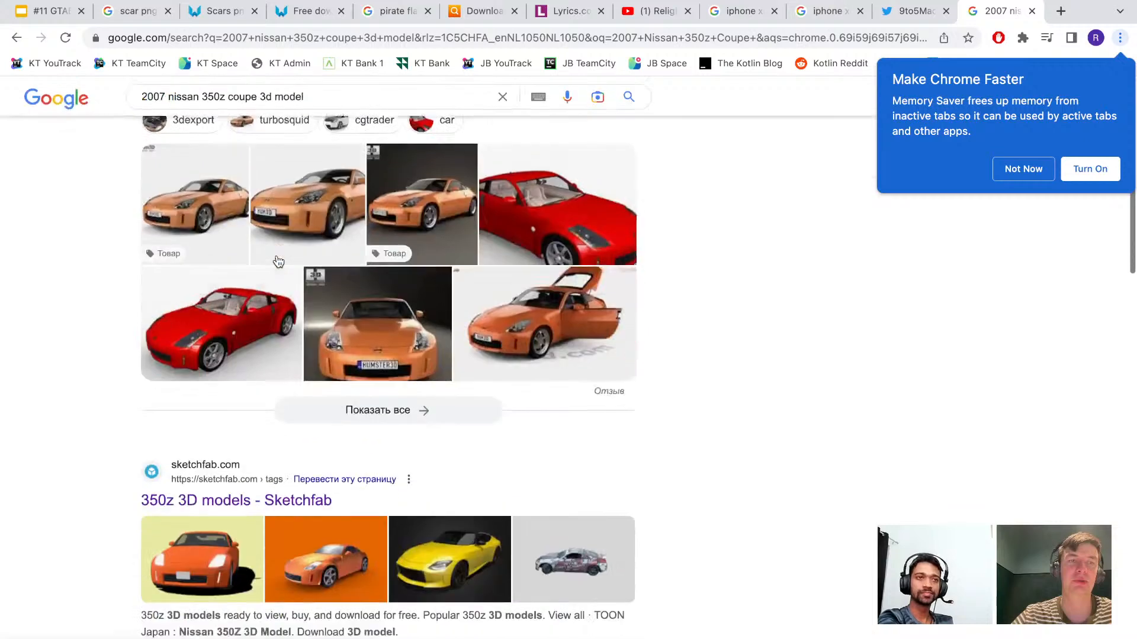
pyautogui.click(266, 356)
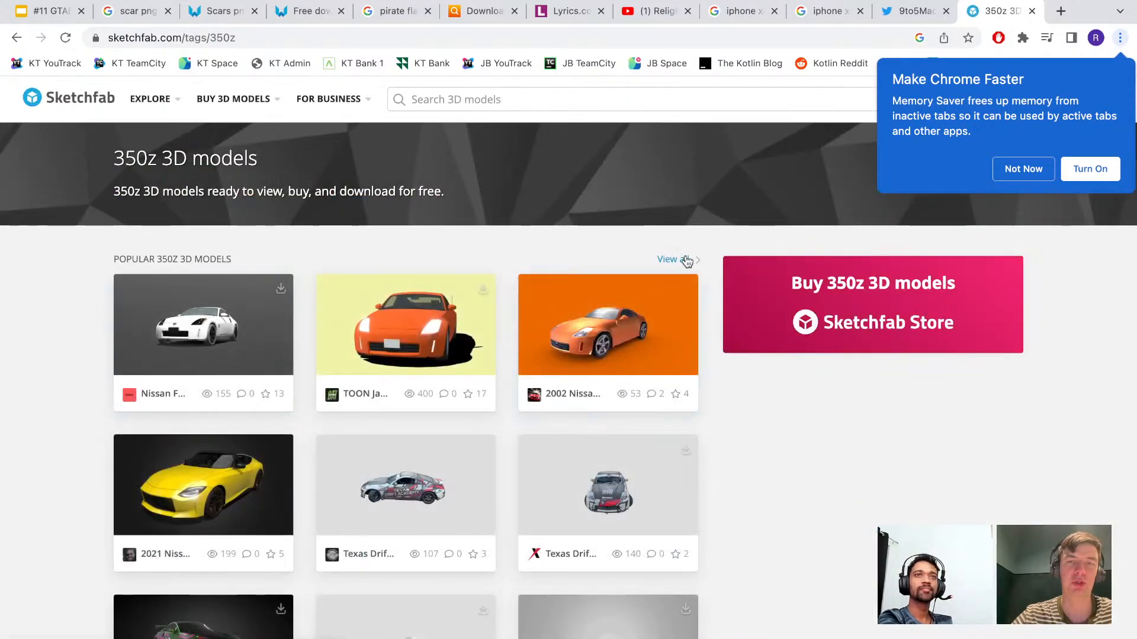
pyautogui.click(679, 261)
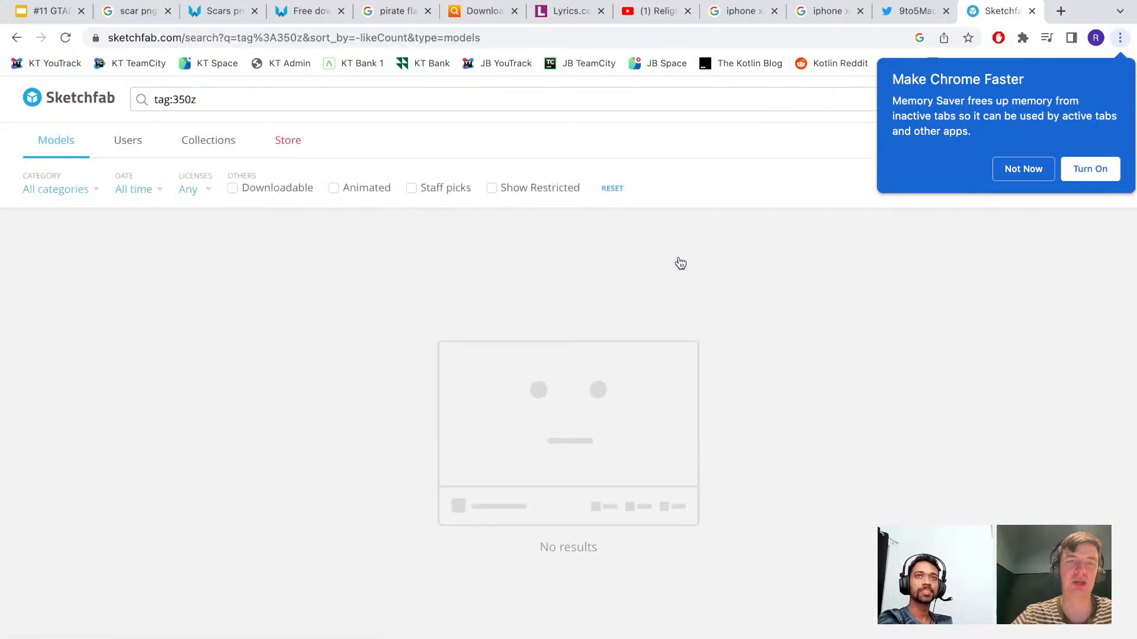
pyautogui.scroll(-5, 681, 264)
pyautogui.scroll(-4, 680, 263)
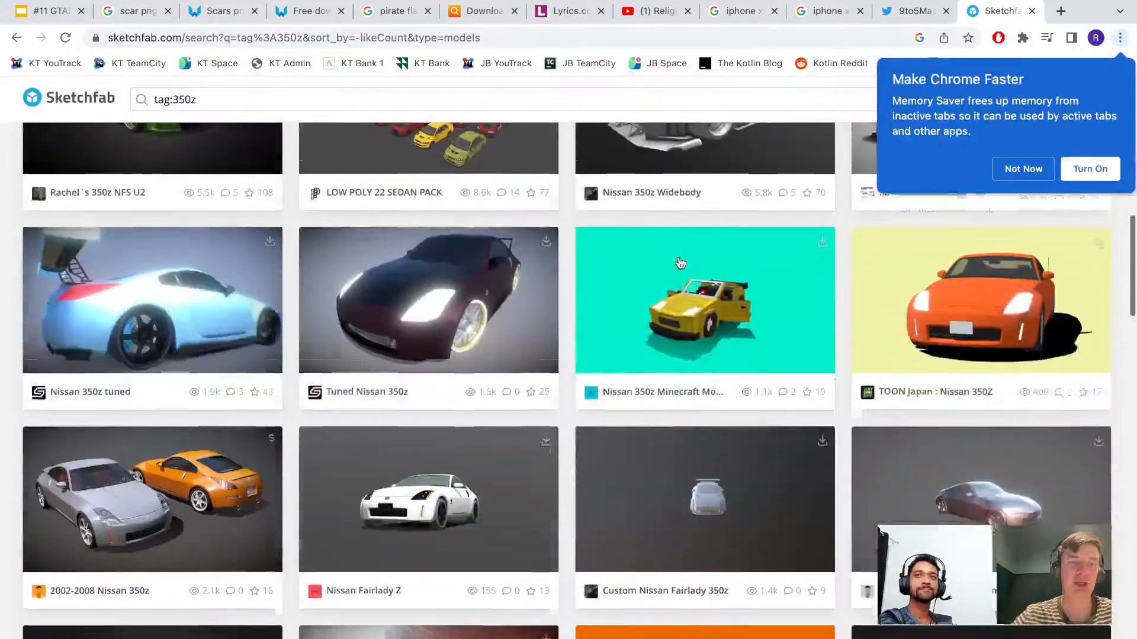
pyautogui.scroll(8, 680, 264)
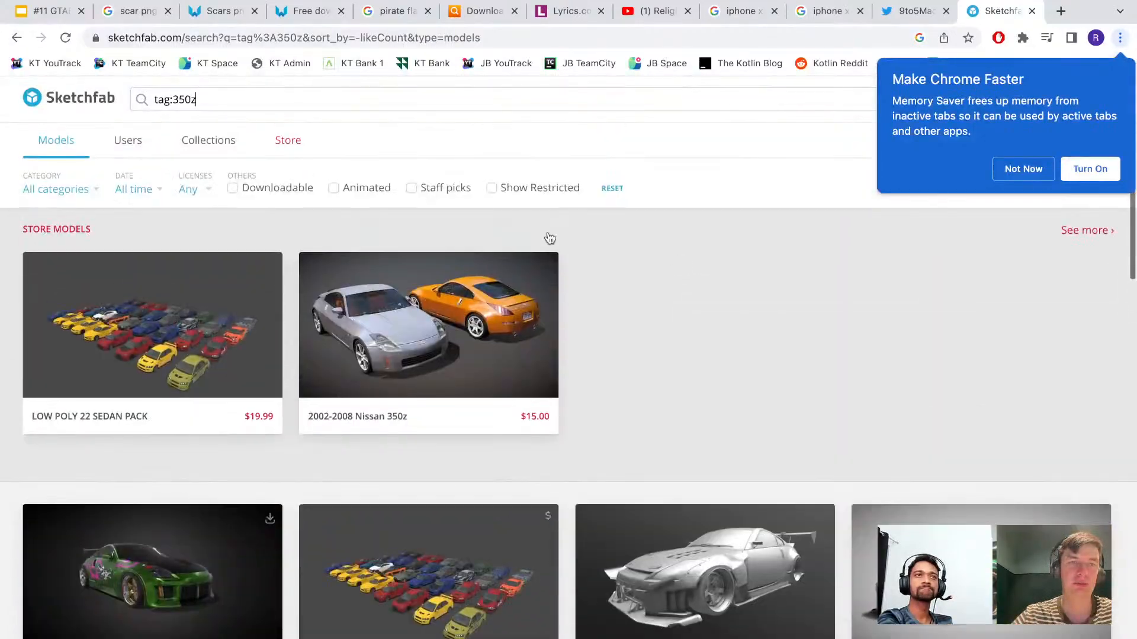
# Filter the 350z models to Downloadable ones and browse them for a match to the orange car.
pyautogui.click(272, 188)
pyautogui.scroll(-5, 630, 295)
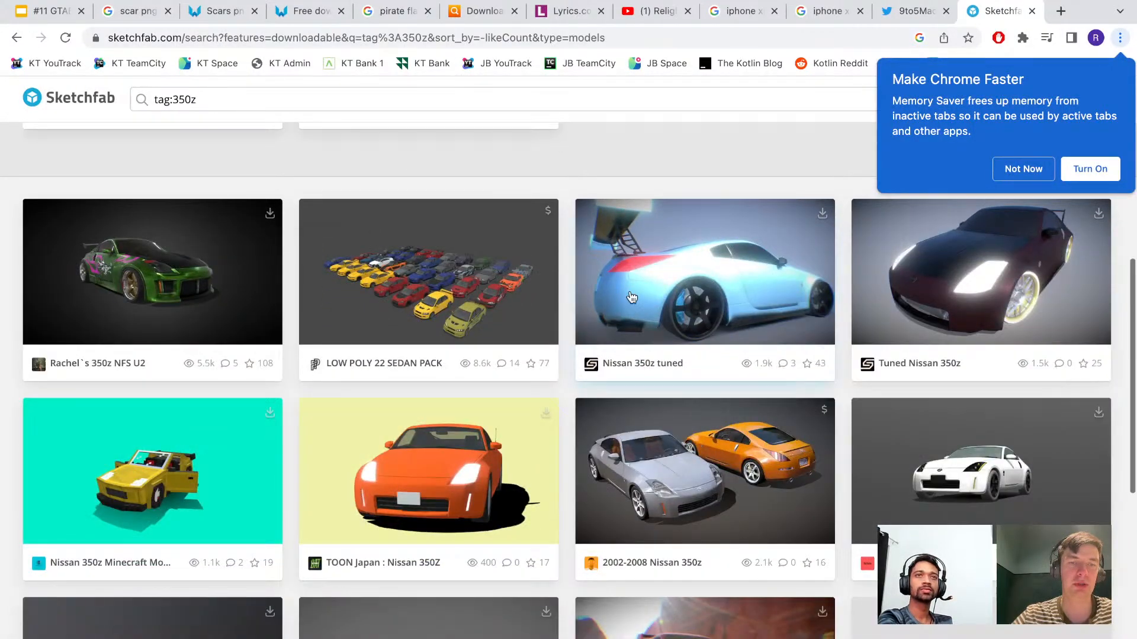
pyautogui.scroll(-4, 630, 296)
pyautogui.scroll(-3, 630, 295)
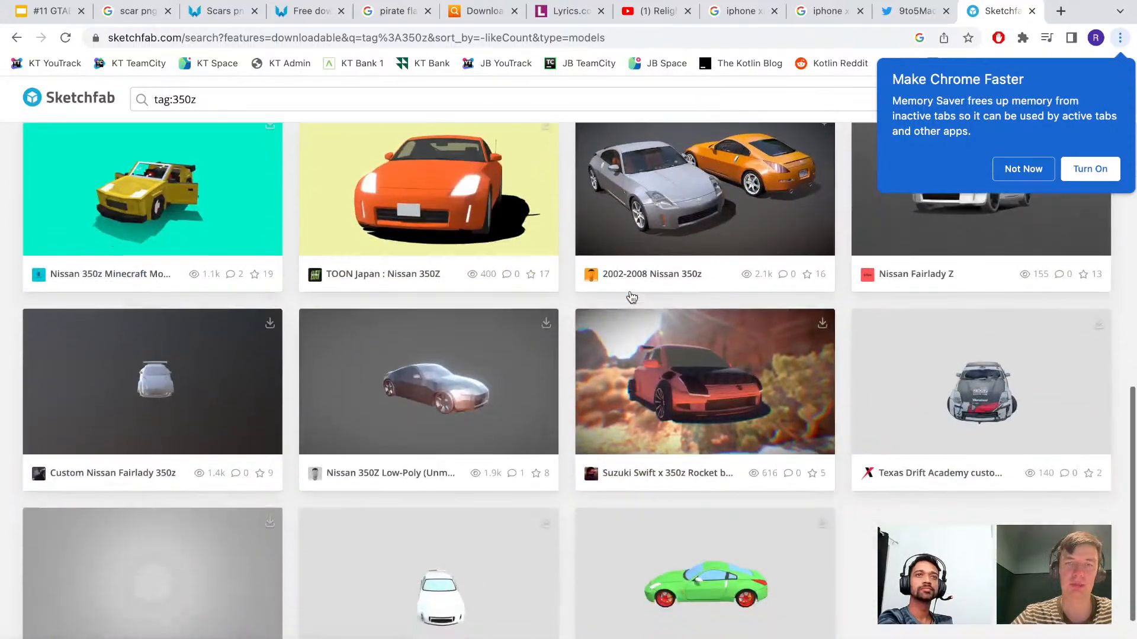
pyautogui.scroll(5, 630, 294)
pyautogui.scroll(3, 630, 292)
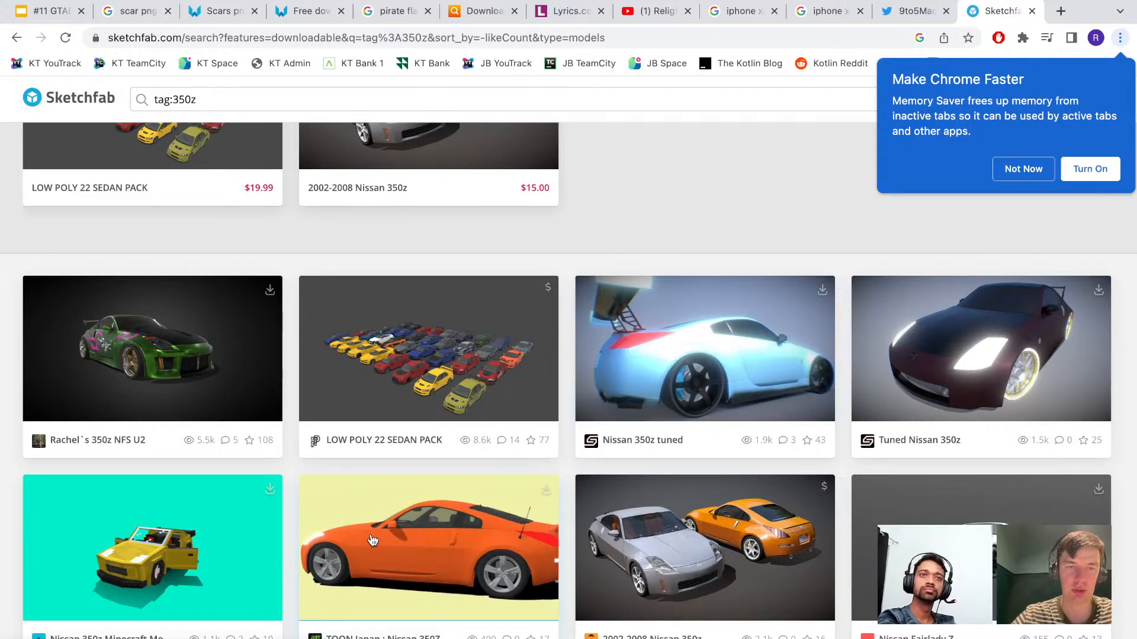
# Open the TOON Japan : Nissan 350Z model and rotate its 3D preview to examine the car from the side.
pyautogui.click(402, 536)
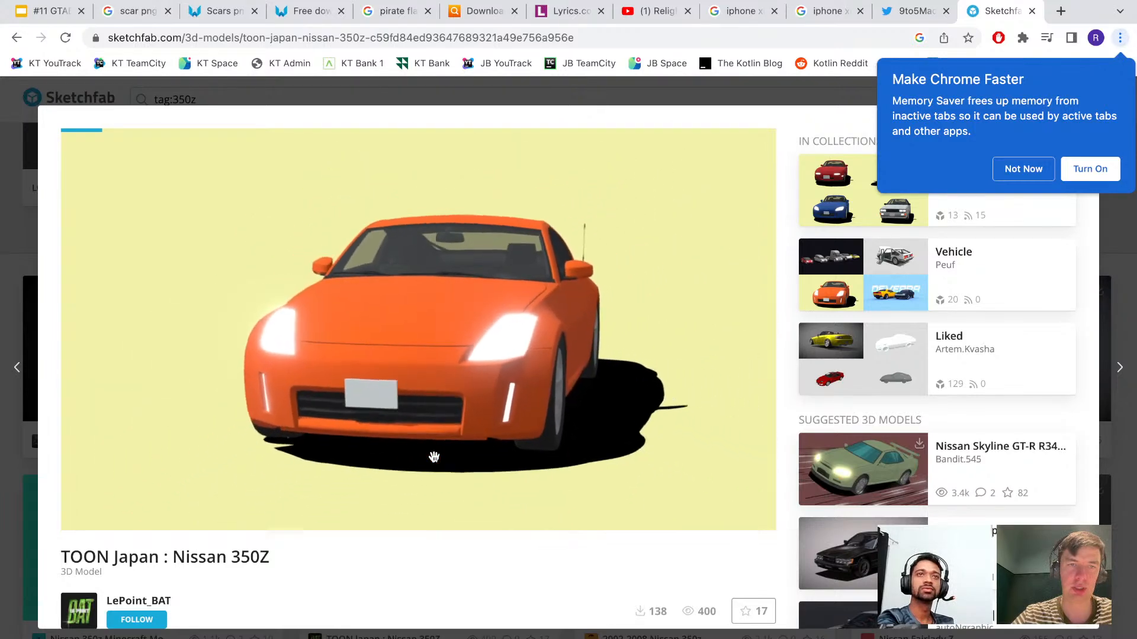
pyautogui.moveTo(434, 456); pyautogui.dragTo(495, 358)
pyautogui.scroll(-1, 236, 580)
pyautogui.scroll(-2, 233, 580)
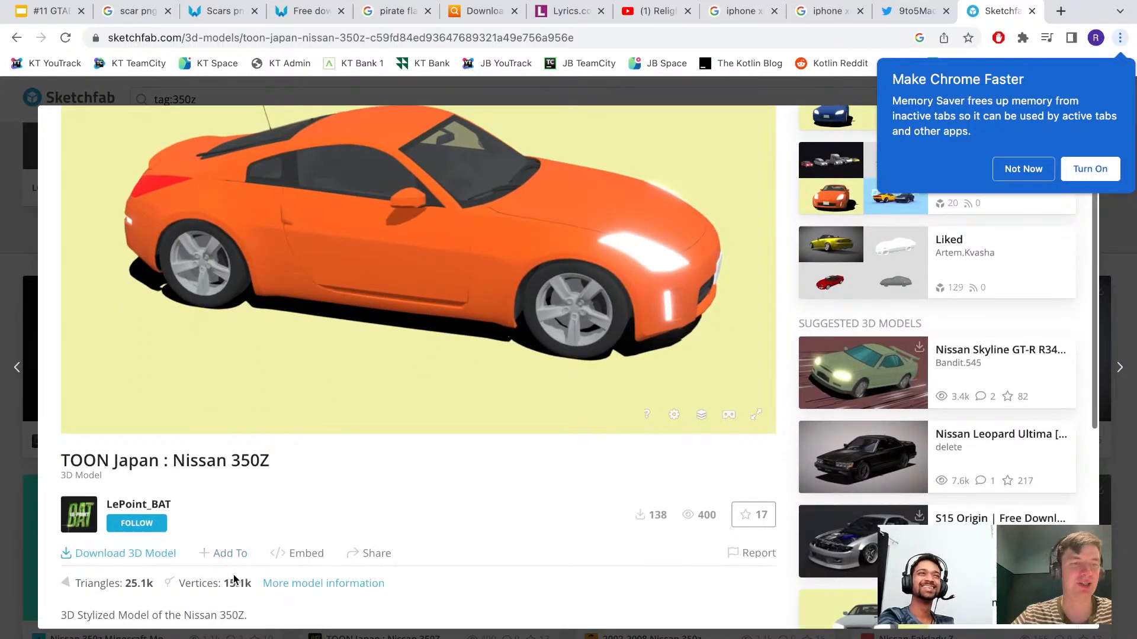
# Download the TOON Japan : Nissan 350Z model in its original .blend format into the drift folder of Stream AE.
pyautogui.click(127, 556)
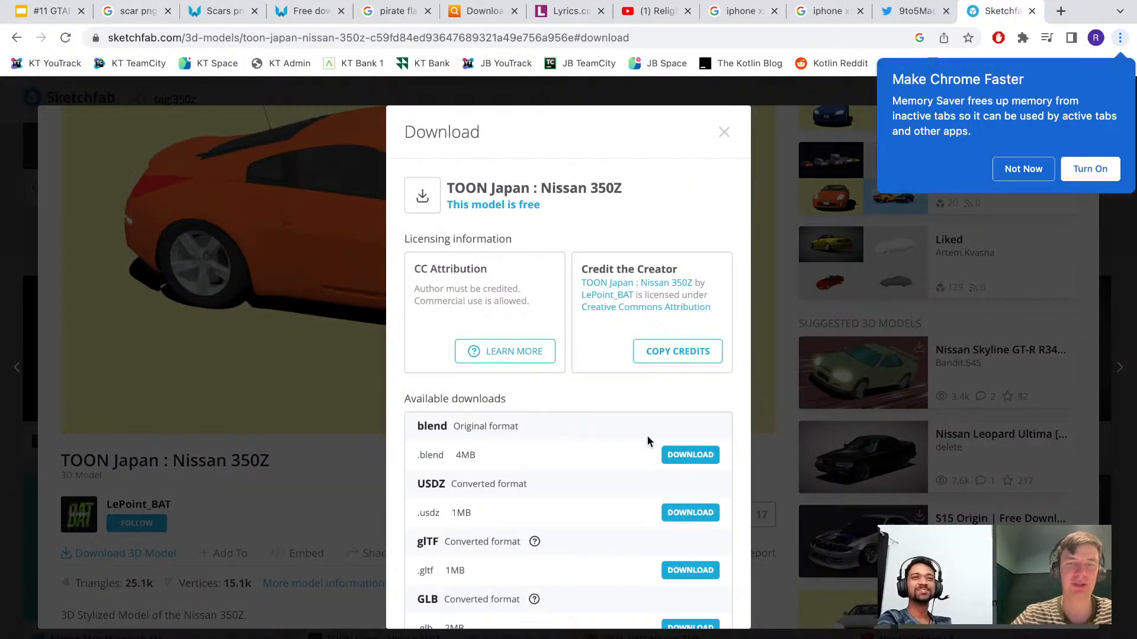
pyautogui.click(698, 460)
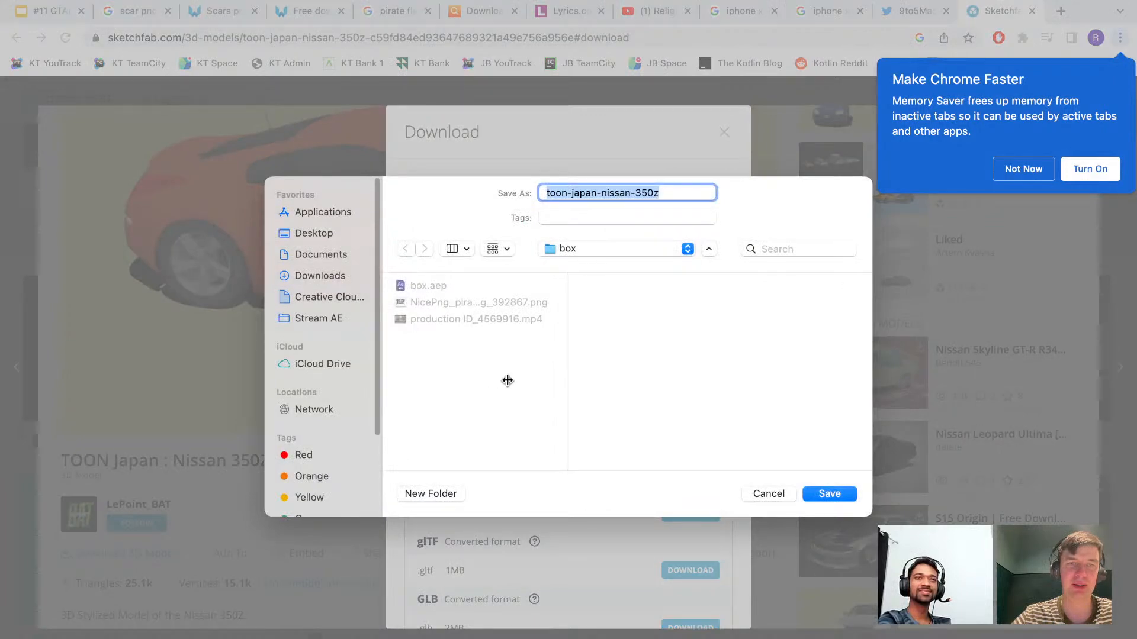
pyautogui.click(324, 323)
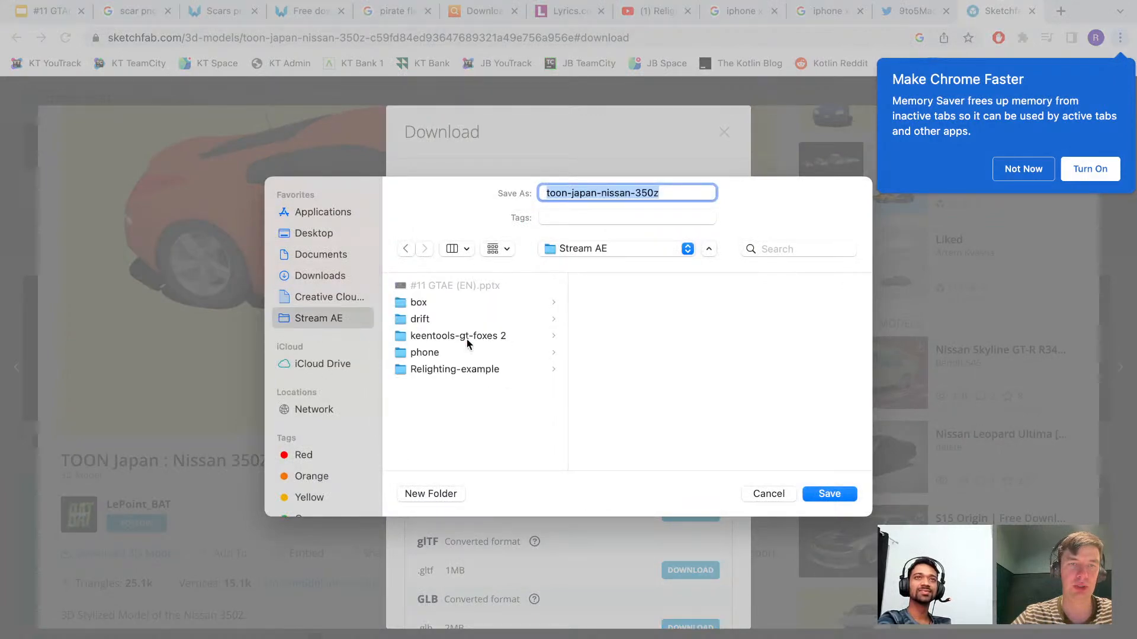
pyautogui.click(470, 320)
pyautogui.click(824, 493)
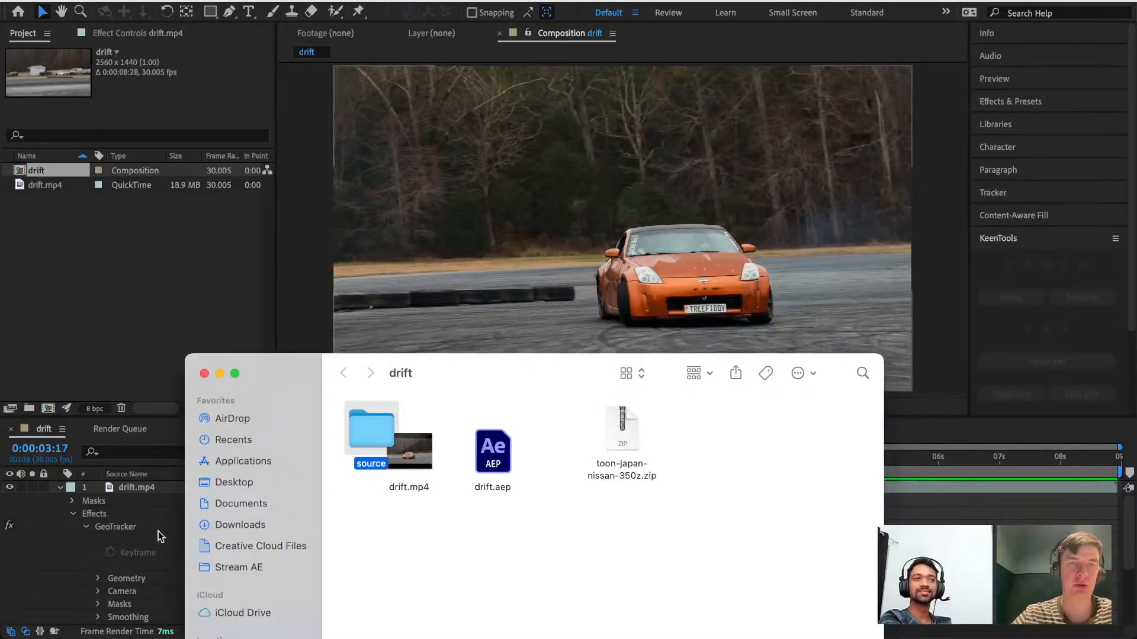
# Move the extracted source folder clear of drift.mp4 in Finder, enter it, and open Nissan 350Z.blend in Blender.
pyautogui.moveTo(372, 432); pyautogui.dragTo(733, 437)
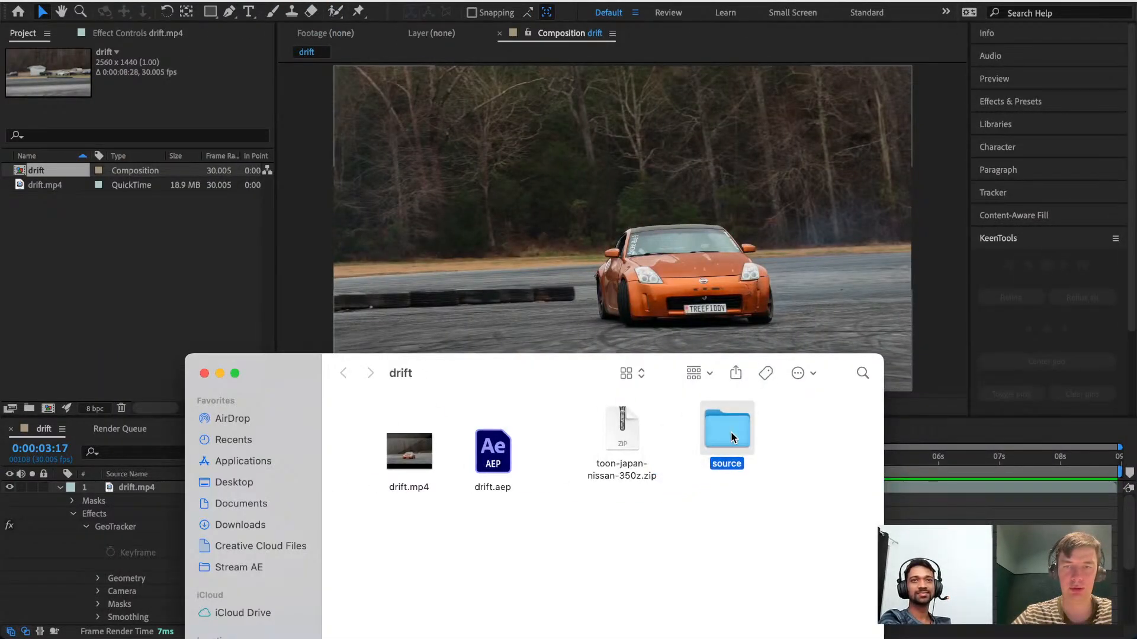
pyautogui.doubleClick(730, 432)
pyautogui.click(373, 435)
pyautogui.doubleClick(374, 436)
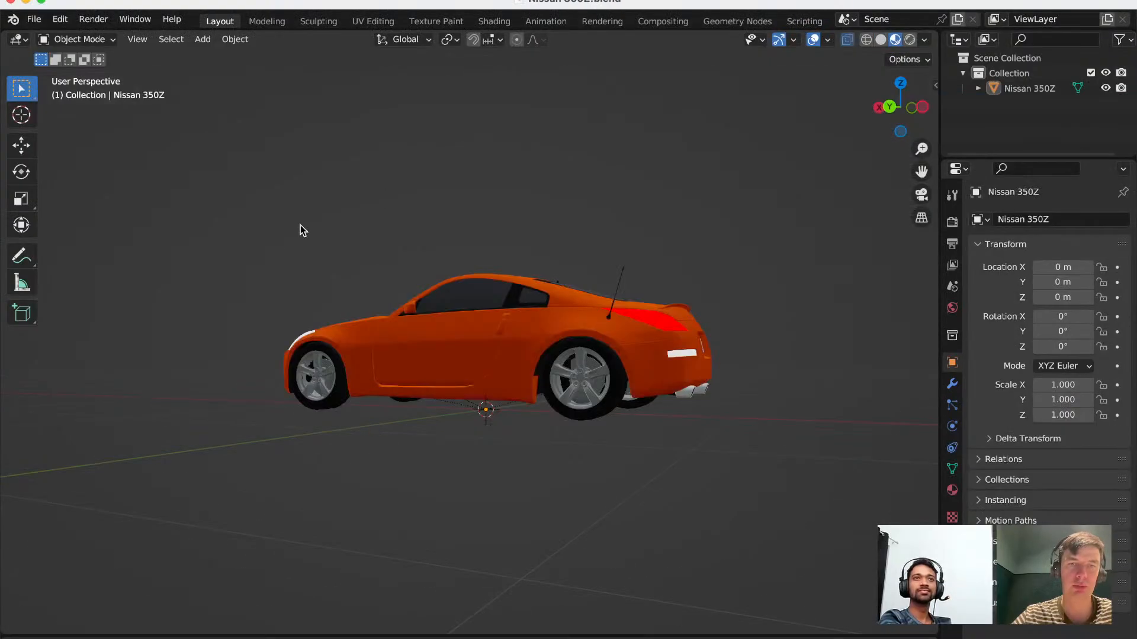
# Export the Nissan 350Z as a Wavefront OBJ named Nissan 350Z.obj into the drift folder of Stream AE.
pyautogui.moveTo(272, 241); pyautogui.dragTo(352, 268)
pyautogui.scroll(5, 309, 251)
pyautogui.hscroll(-5, 309, 251)
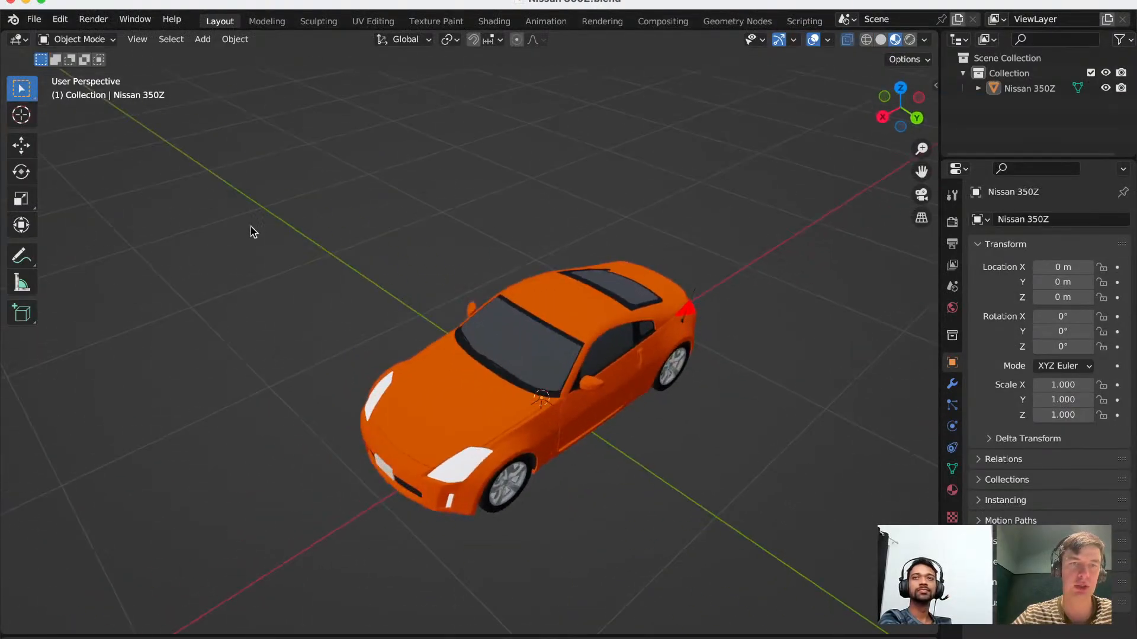
pyautogui.click(34, 19)
pyautogui.moveTo(109, 241)
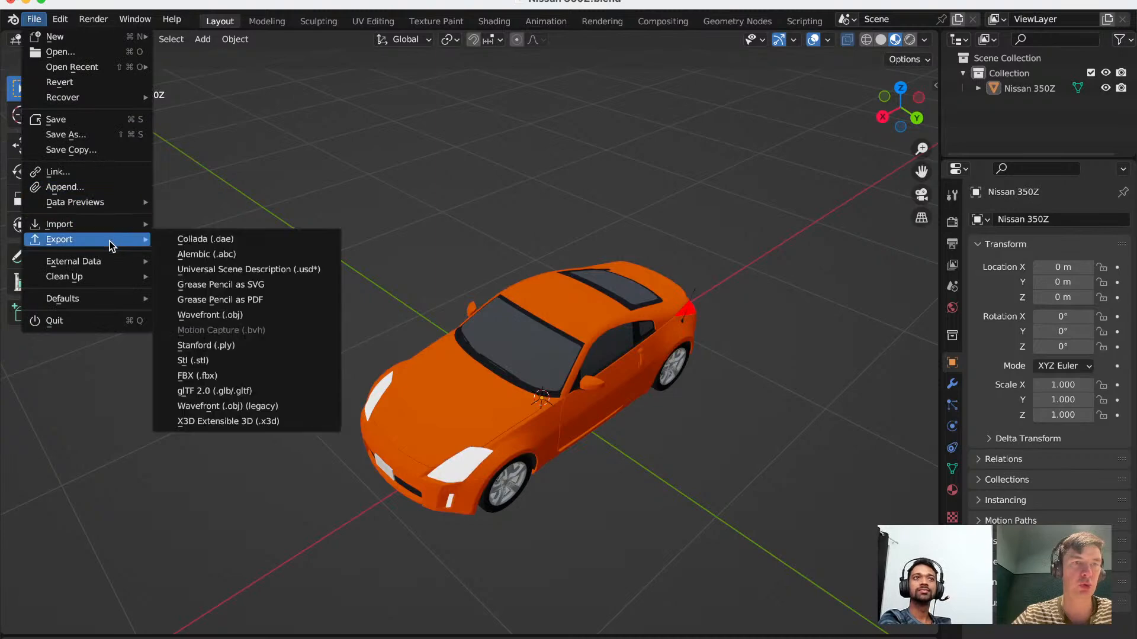
pyautogui.click(283, 319)
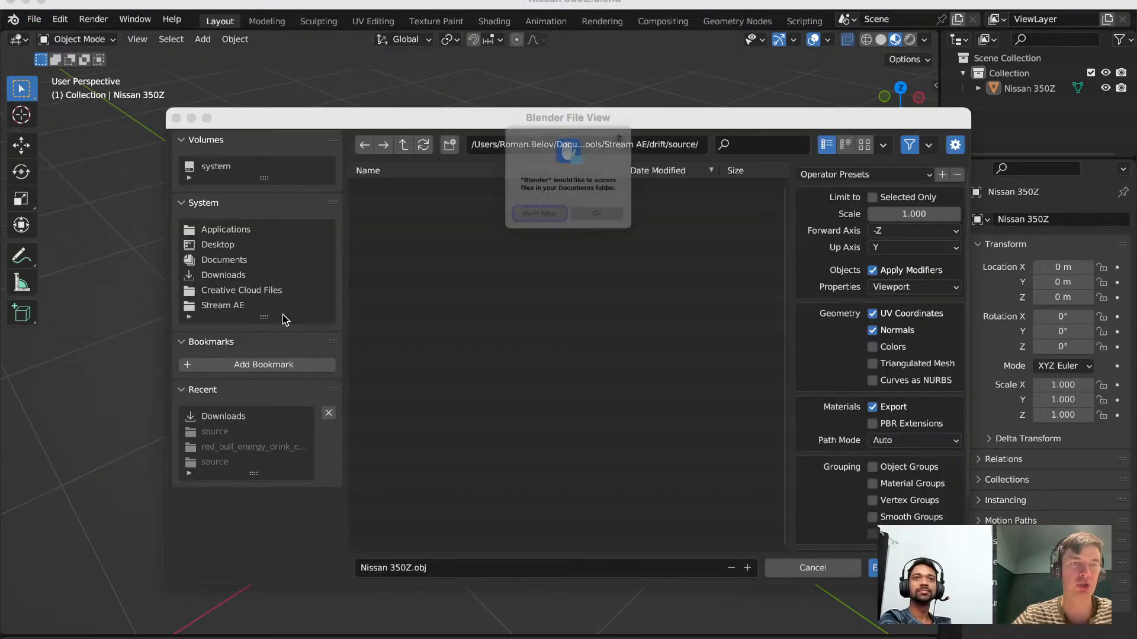
pyautogui.click(619, 238)
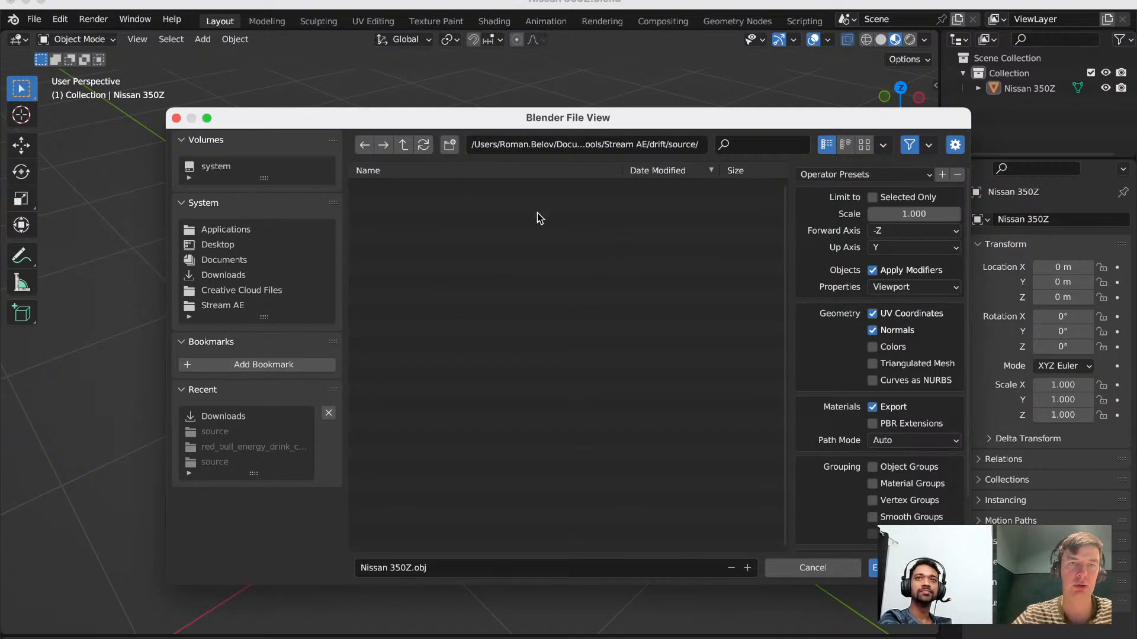
pyautogui.click(235, 306)
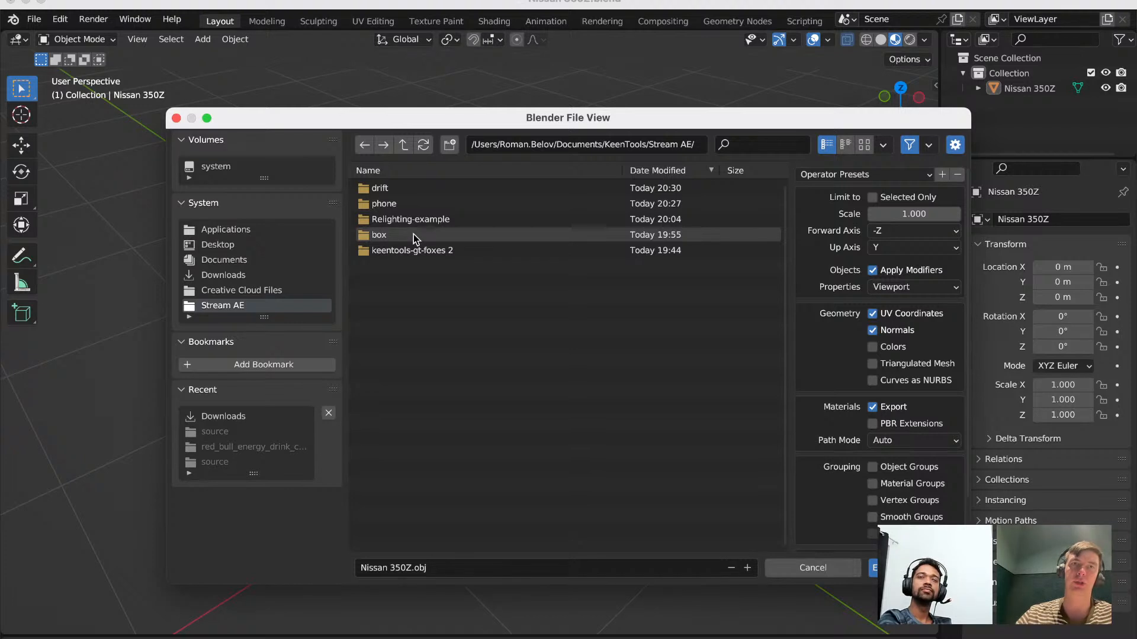
pyautogui.doubleClick(400, 188)
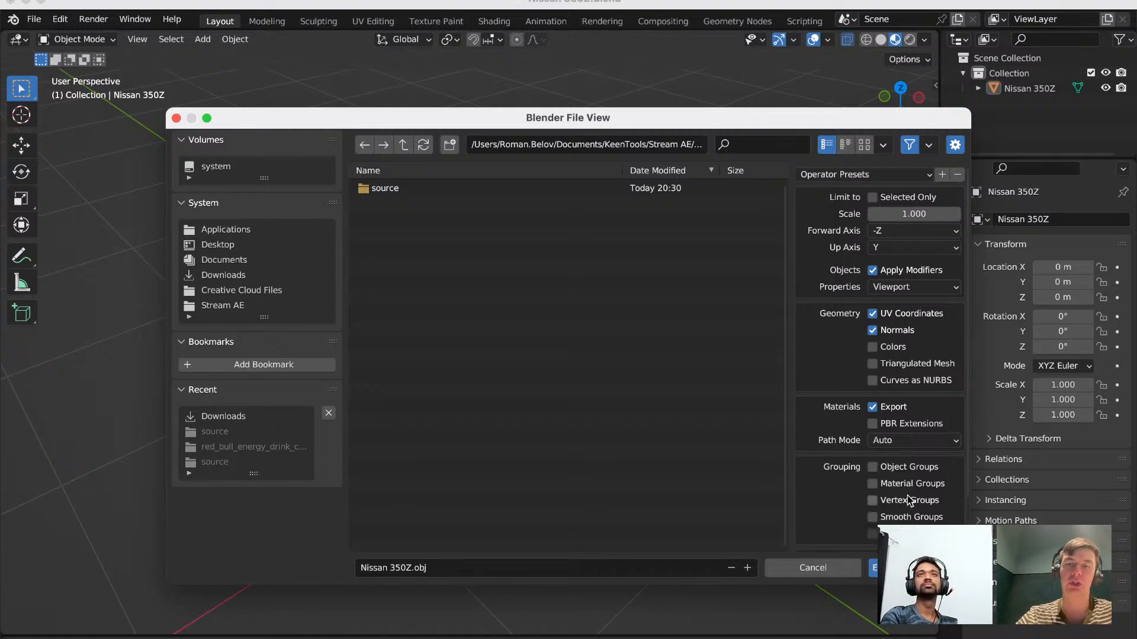
pyautogui.click(916, 568)
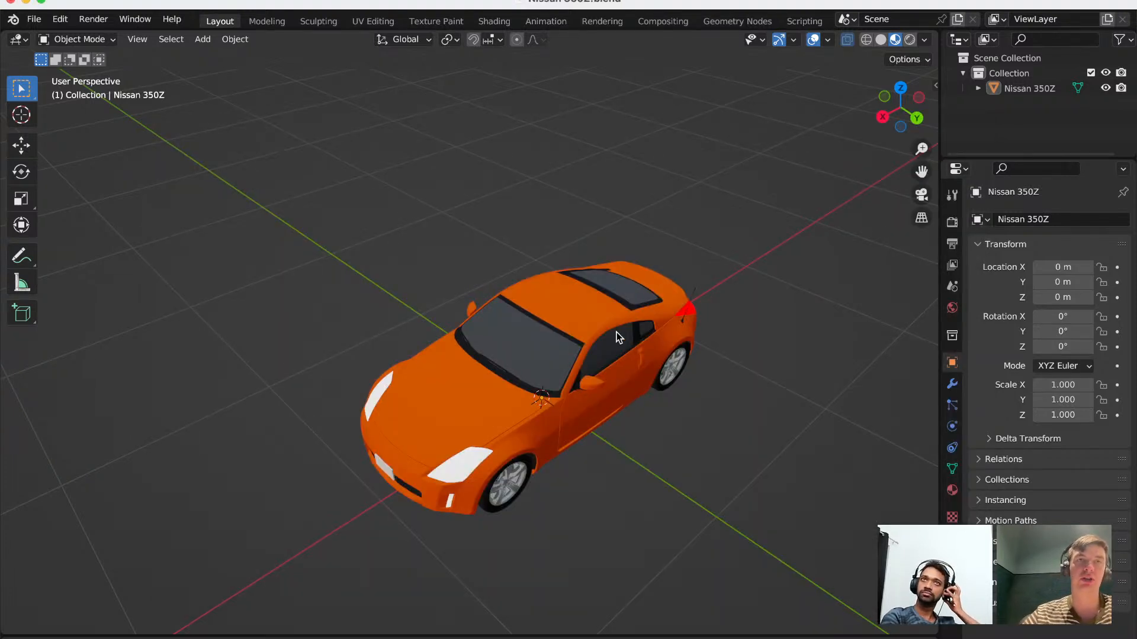
# Switch to After Effects and scrub through the drift composition to examine the orange car's movement, stopping at 0:00:04:03.
pyautogui.press('super+Tab')
pyautogui.press('super+Tab')
pyautogui.press('super+Tab')
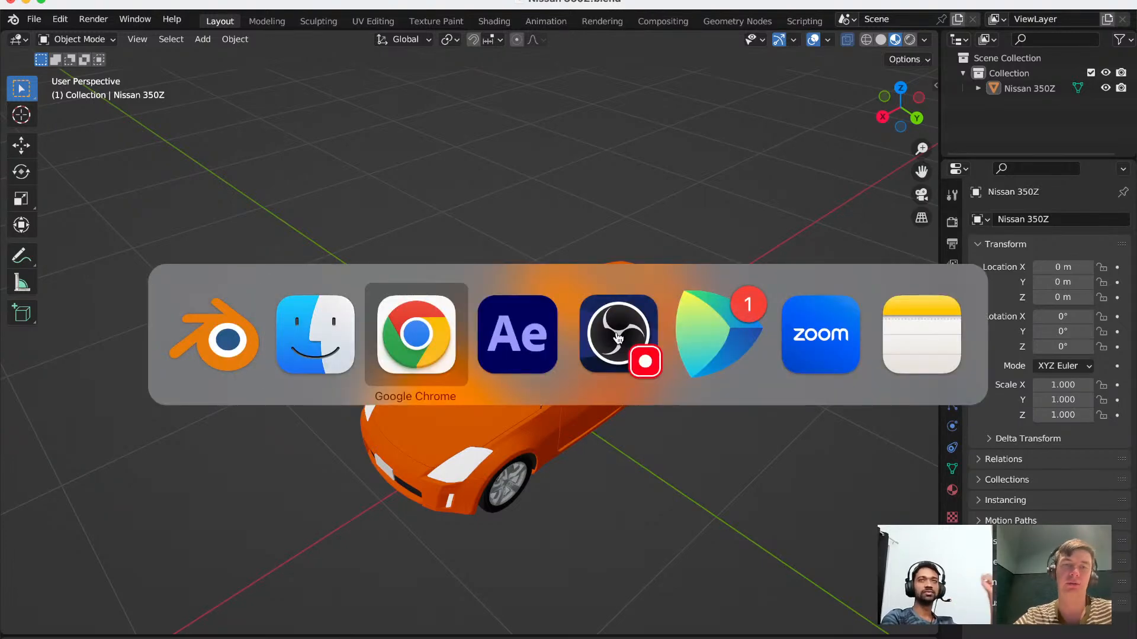
pyautogui.moveTo(866, 465); pyautogui.dragTo(960, 465)
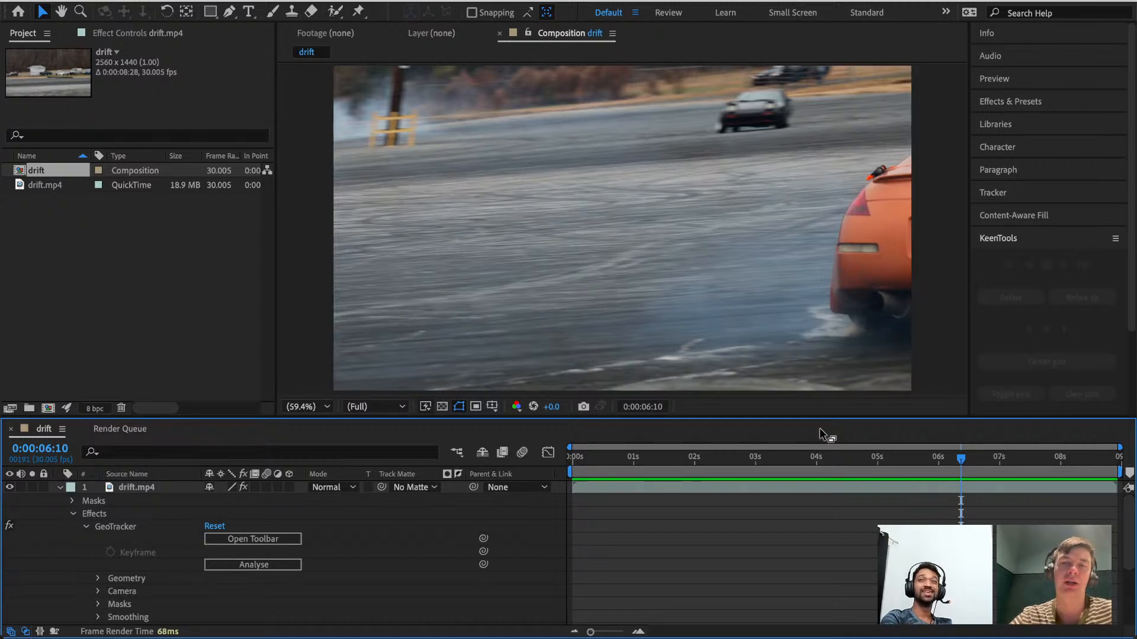
pyautogui.moveTo(966, 463); pyautogui.dragTo(727, 467)
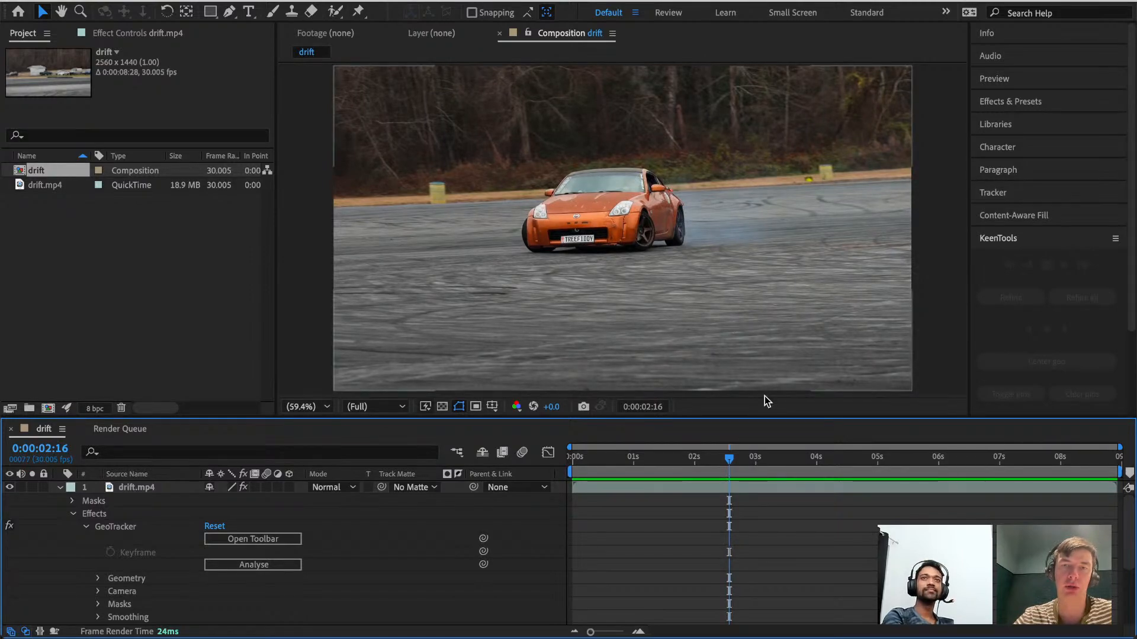
pyautogui.moveTo(728, 459); pyautogui.dragTo(821, 484)
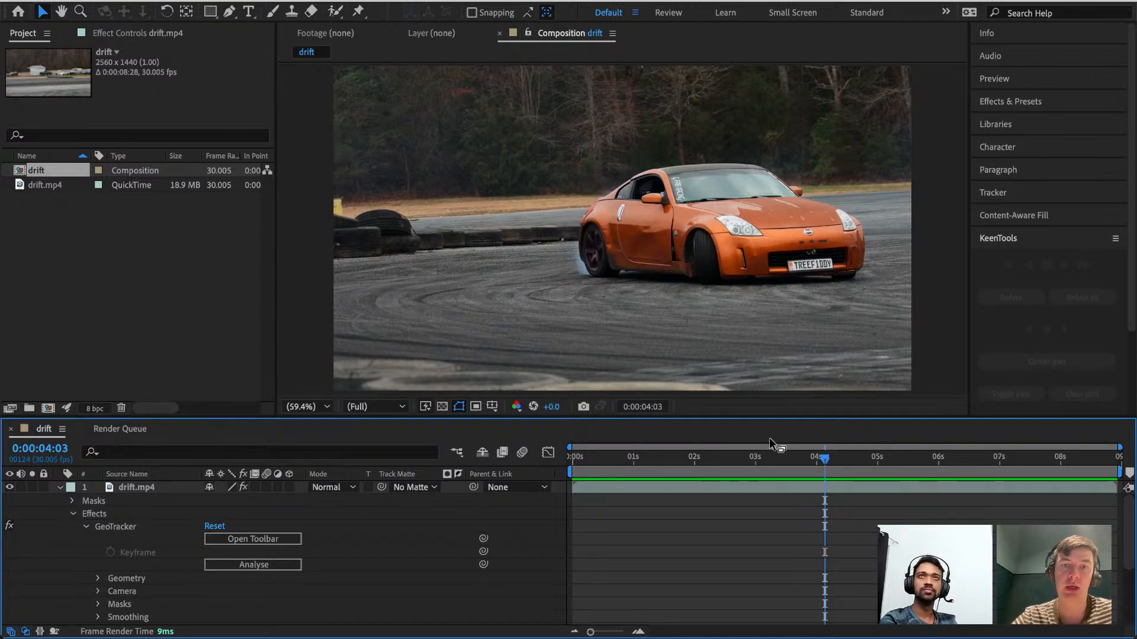
# Switch to Finder, open the drift folder of Stream AE and preview Nissan 350Z.obj, rotating the model to examine it.
pyautogui.press('super+Tab')
pyautogui.press('super+Tab')
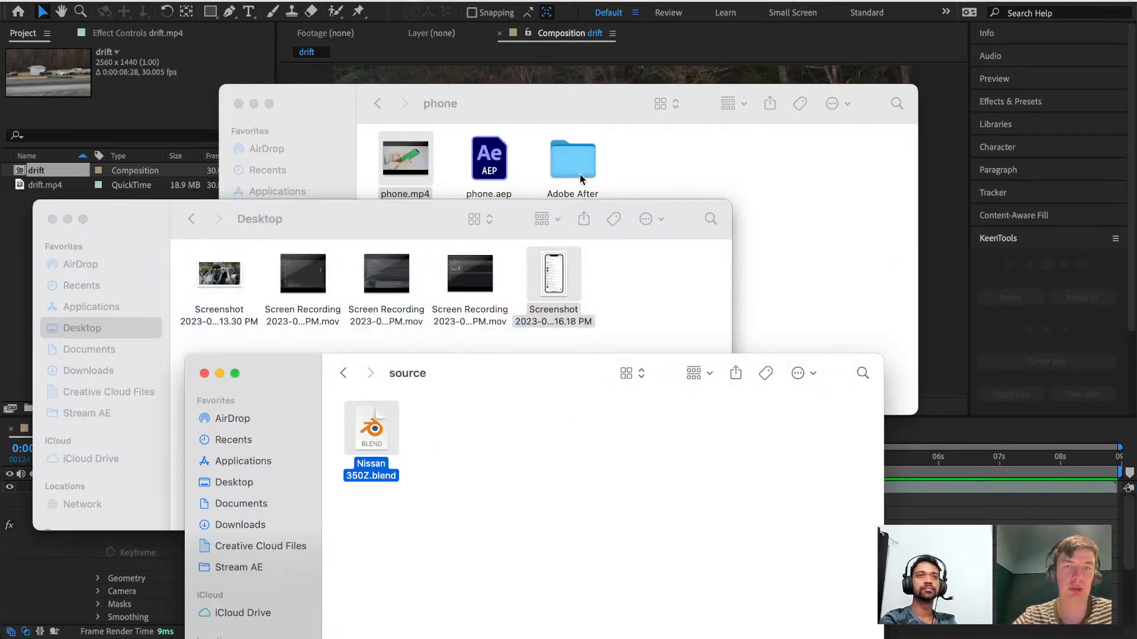
pyautogui.click(647, 171)
pyautogui.click(459, 458)
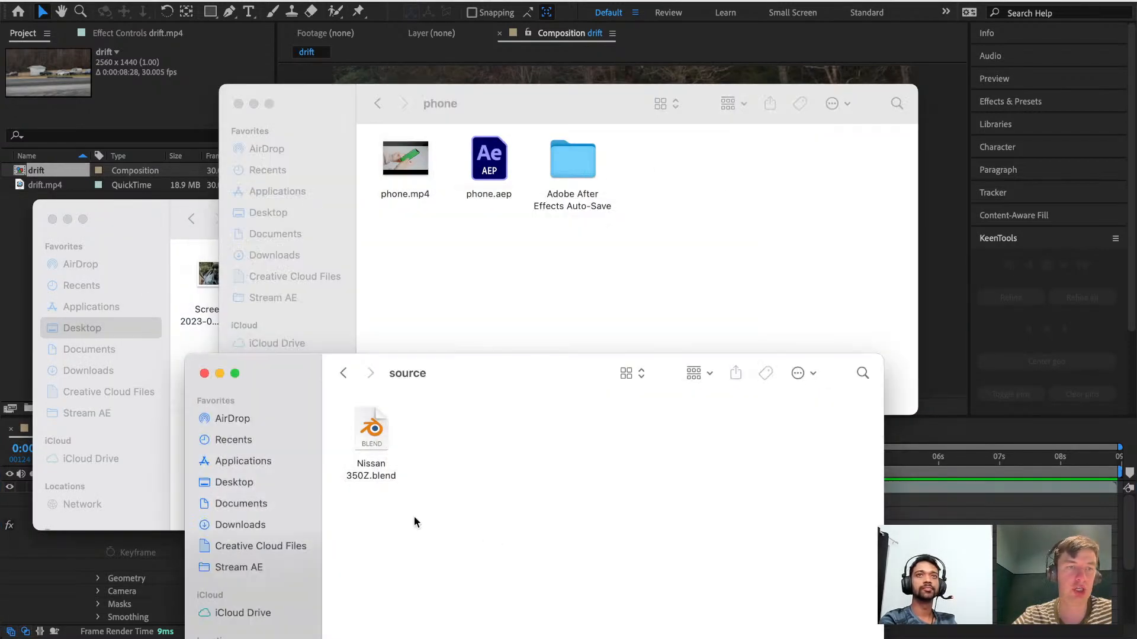
pyautogui.click(233, 568)
pyautogui.doubleClick(541, 428)
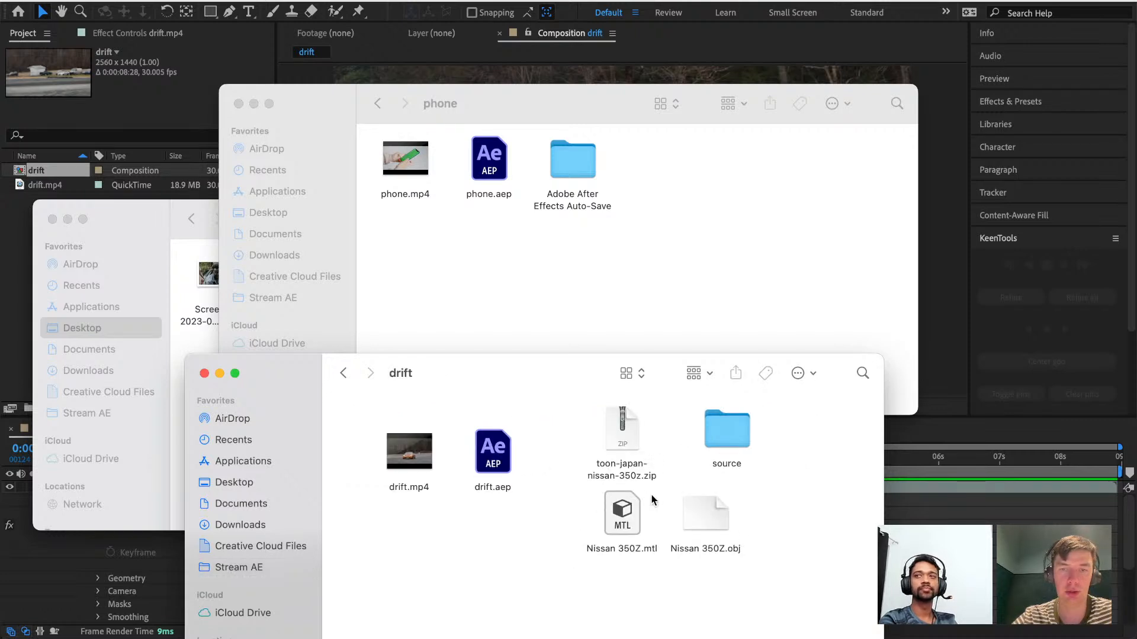
pyautogui.click(708, 523)
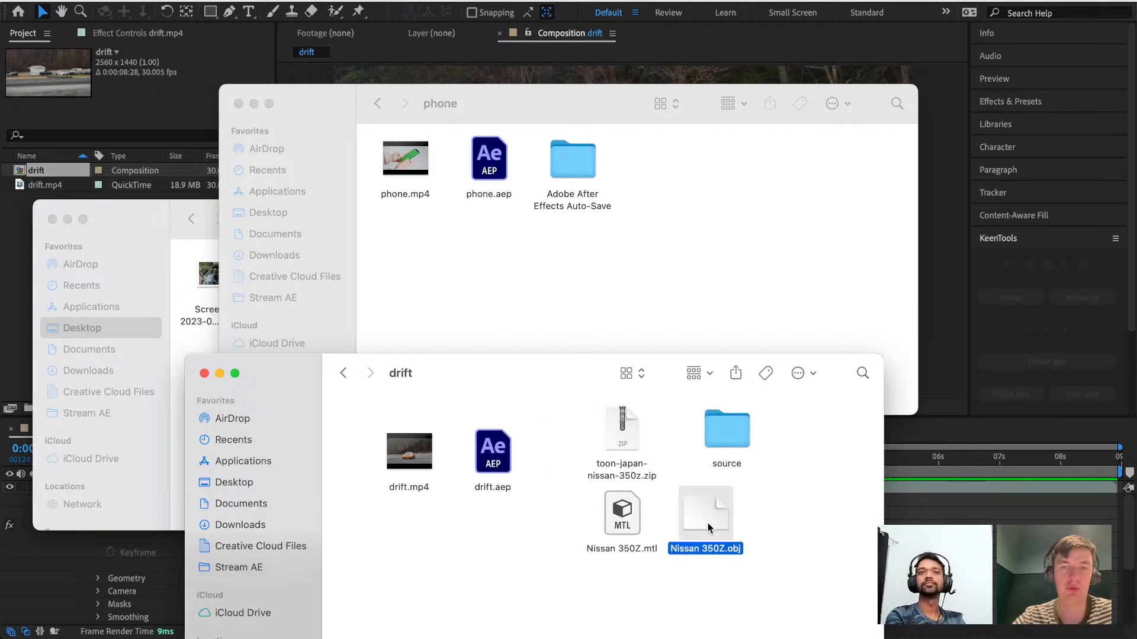
pyautogui.press('space')
pyautogui.moveTo(686, 476); pyautogui.dragTo(639, 358)
pyautogui.press('space')
# Back in After Effects, load Nissan 350Z.obj from the drift folder as GeoTracker's 3D model for drift.mp4.
pyautogui.press('super+Tab')
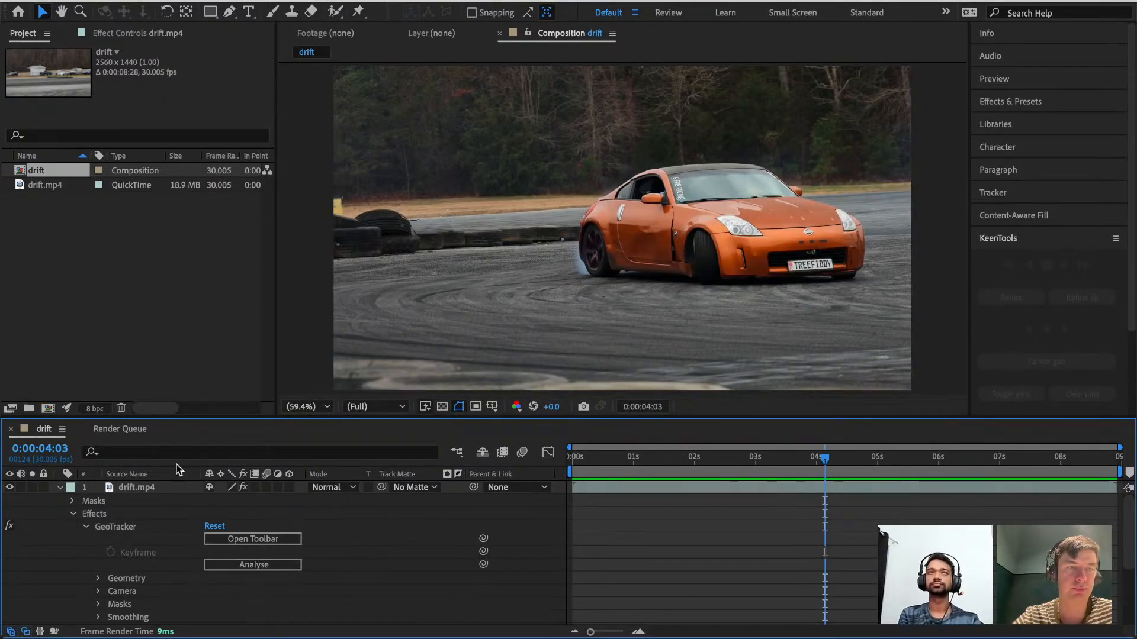
pyautogui.click(135, 31)
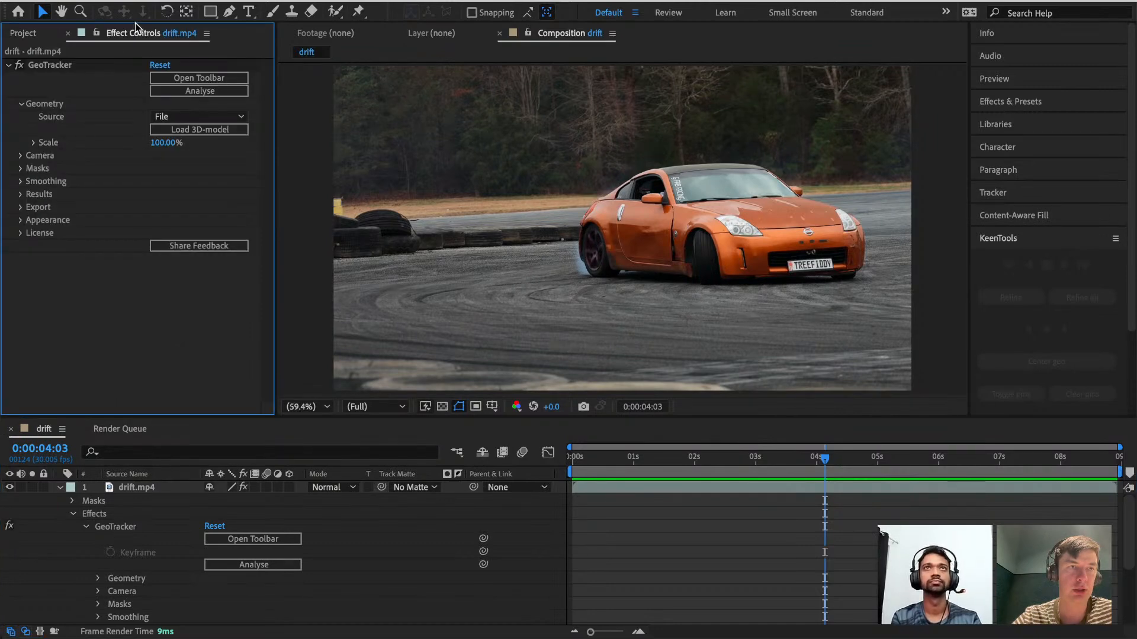
pyautogui.click(193, 131)
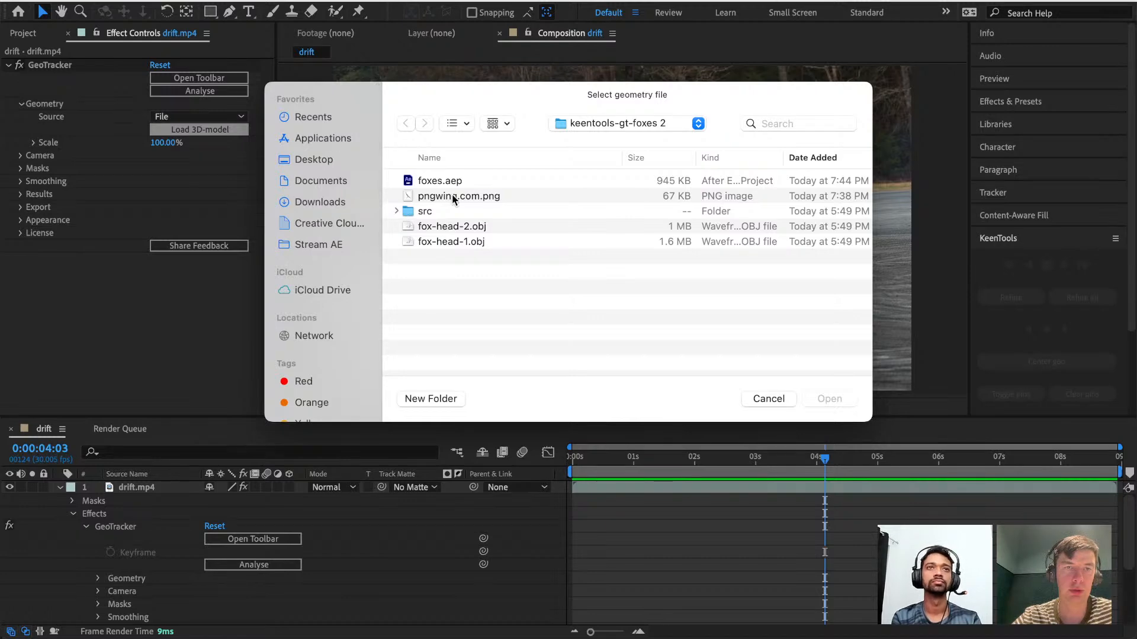
pyautogui.click(318, 246)
pyautogui.doubleClick(429, 243)
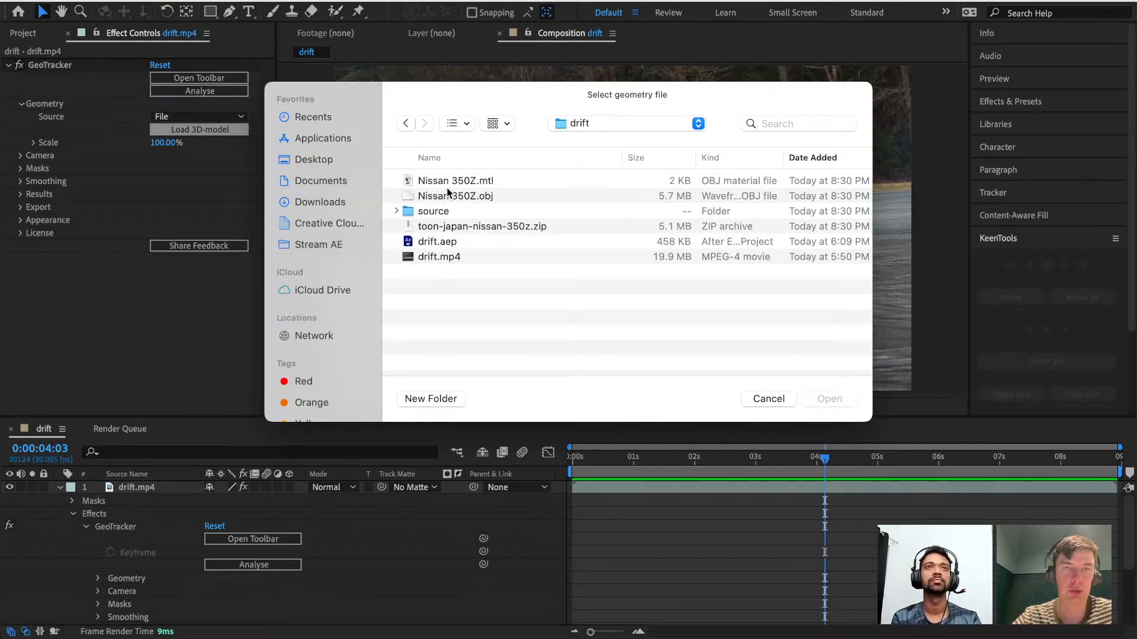
pyautogui.click(454, 196)
pyautogui.doubleClick(453, 193)
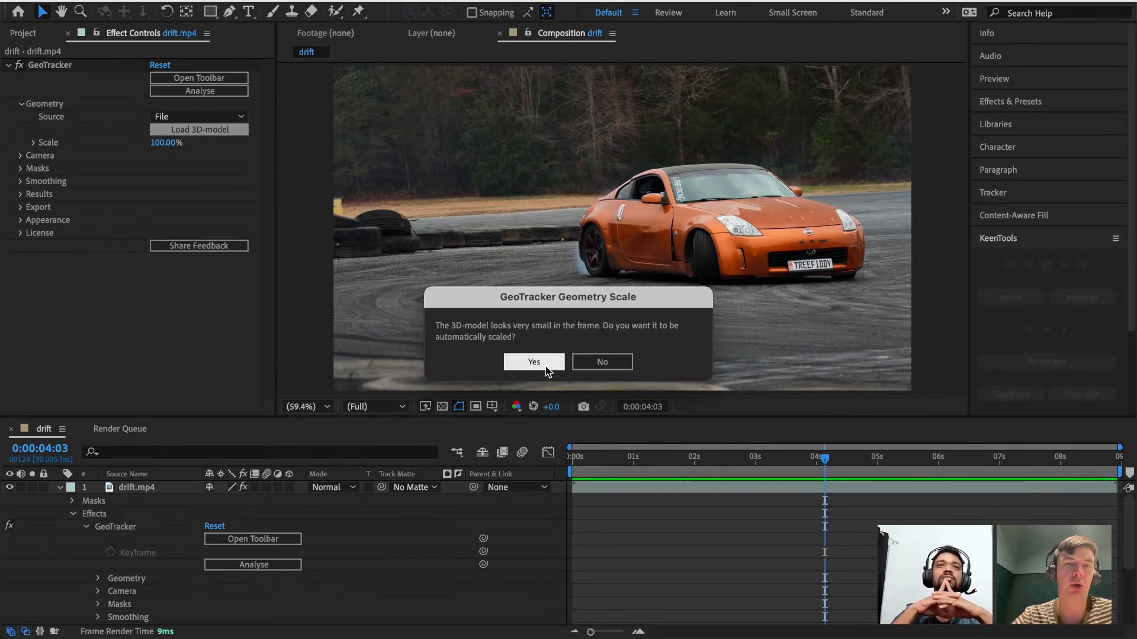
# Switch to Blender and examine the Nissan 350Z model from the side, front and above.
pyautogui.press('super+Tab')
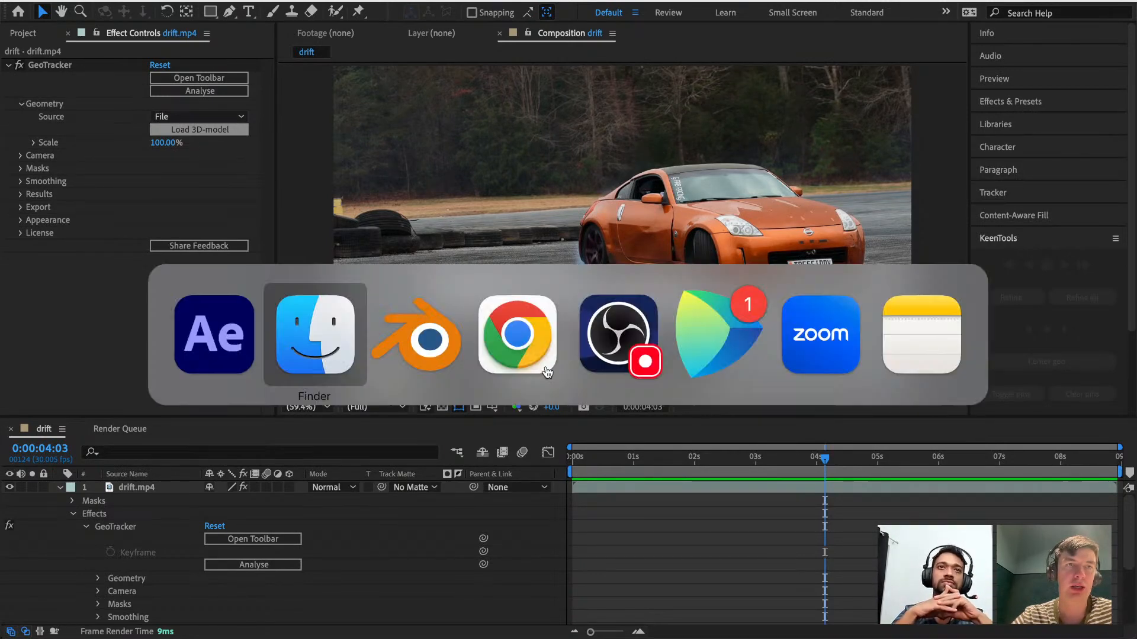
pyautogui.press('super+Tab')
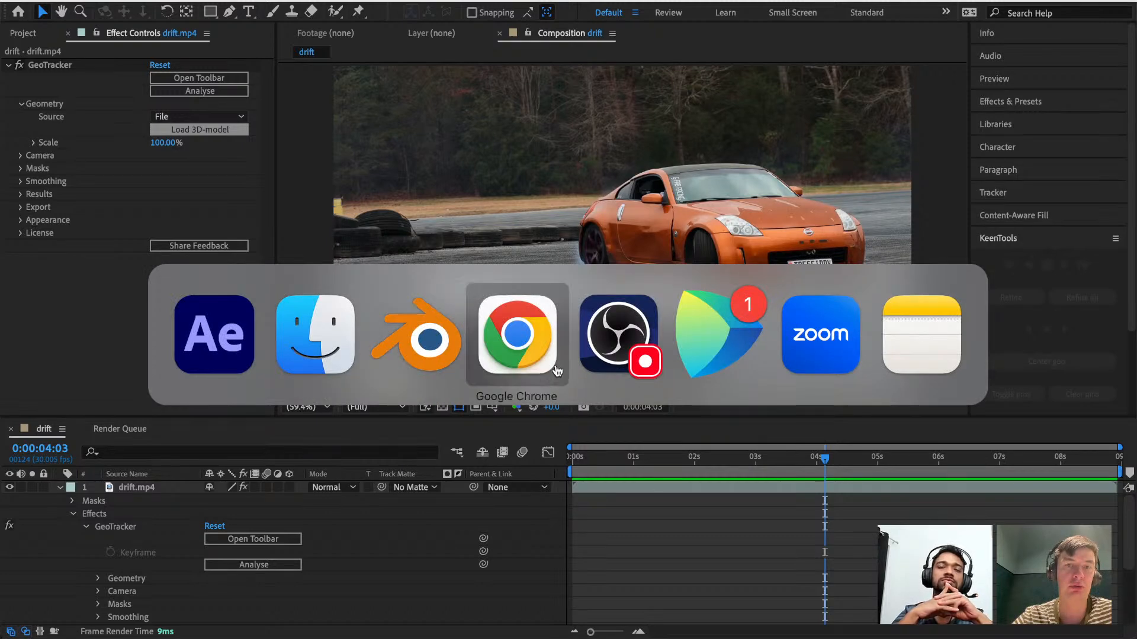
pyautogui.click(443, 339)
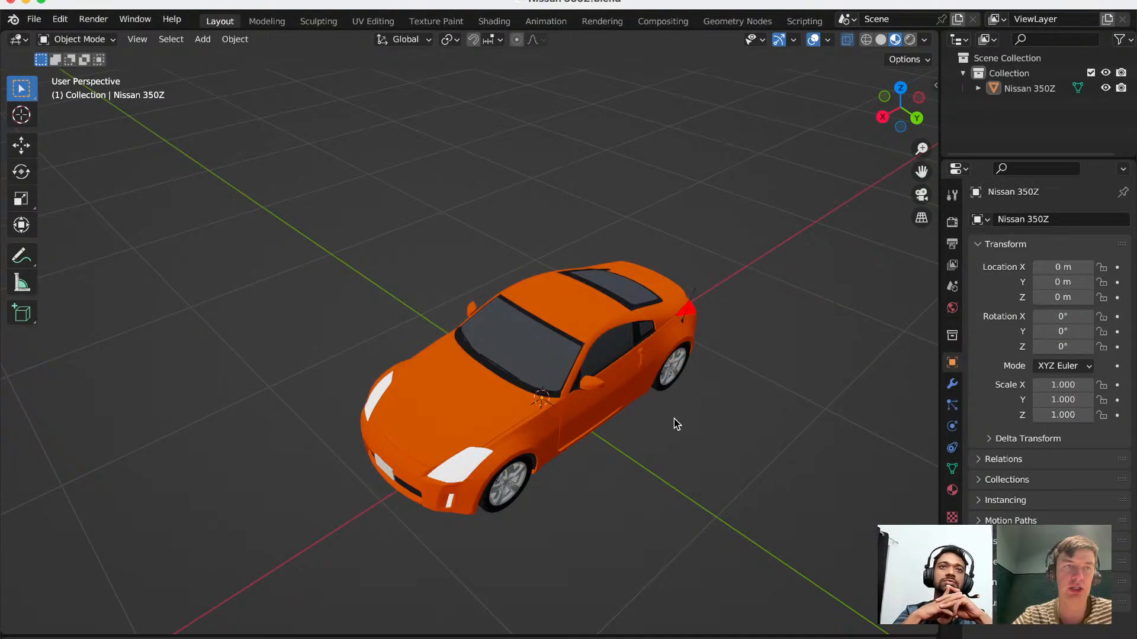
pyautogui.scroll(-5, 673, 418)
pyautogui.hscroll(-10, 674, 418)
pyautogui.scroll(5, 674, 418)
pyautogui.scroll(-4, 674, 418)
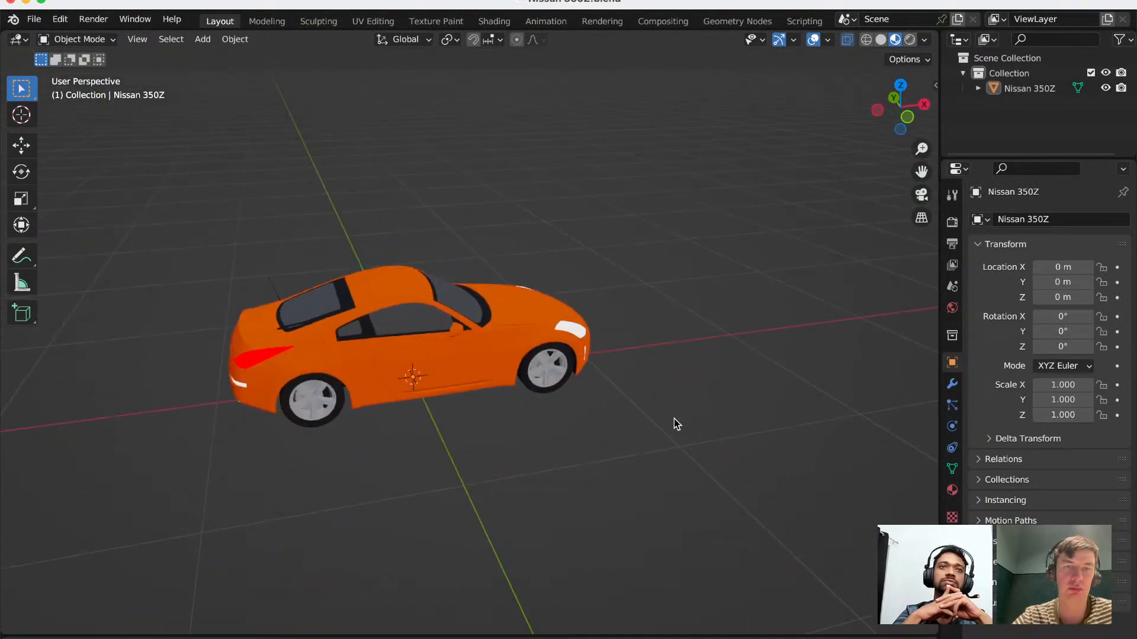
pyautogui.hscroll(1, 674, 418)
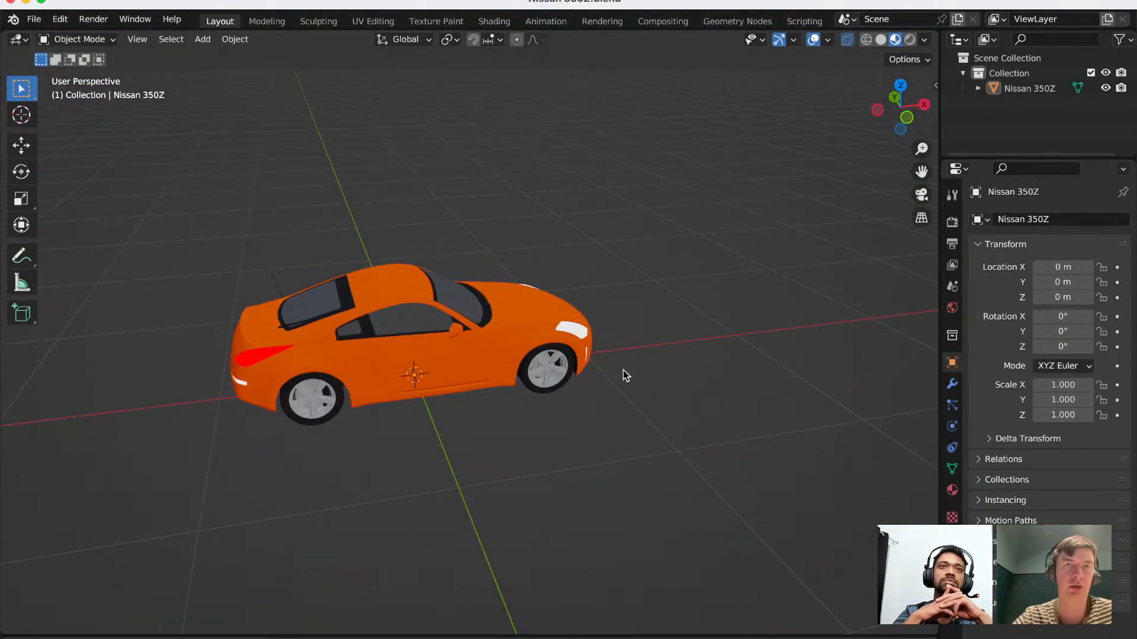
pyautogui.hscroll(5, 621, 370)
pyautogui.scroll(3, 621, 371)
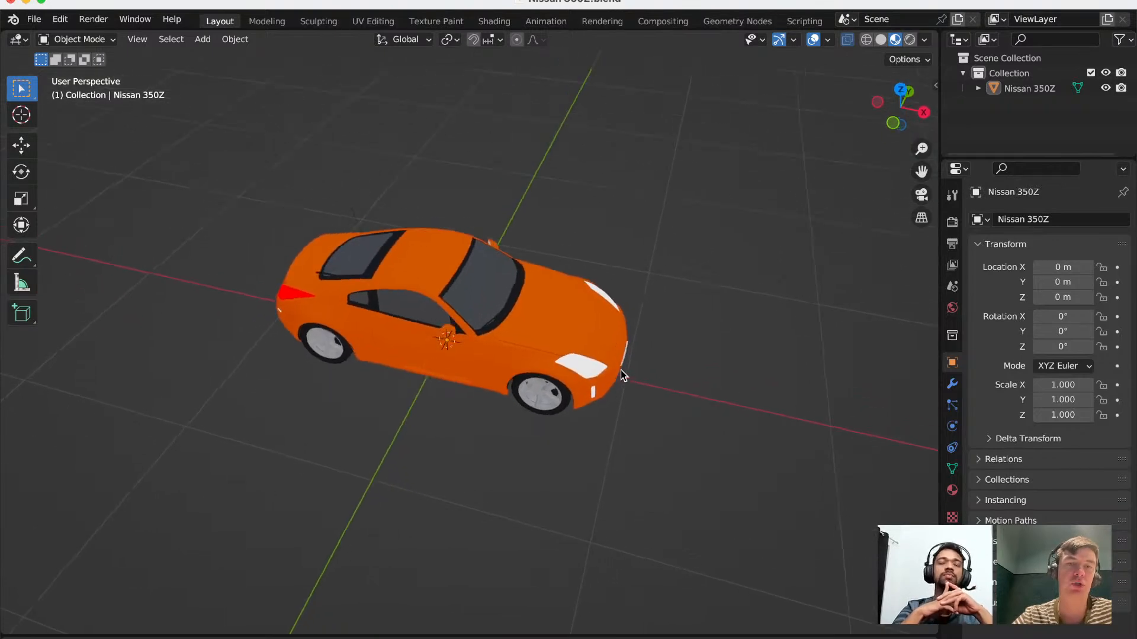
pyautogui.scroll(-2, 621, 371)
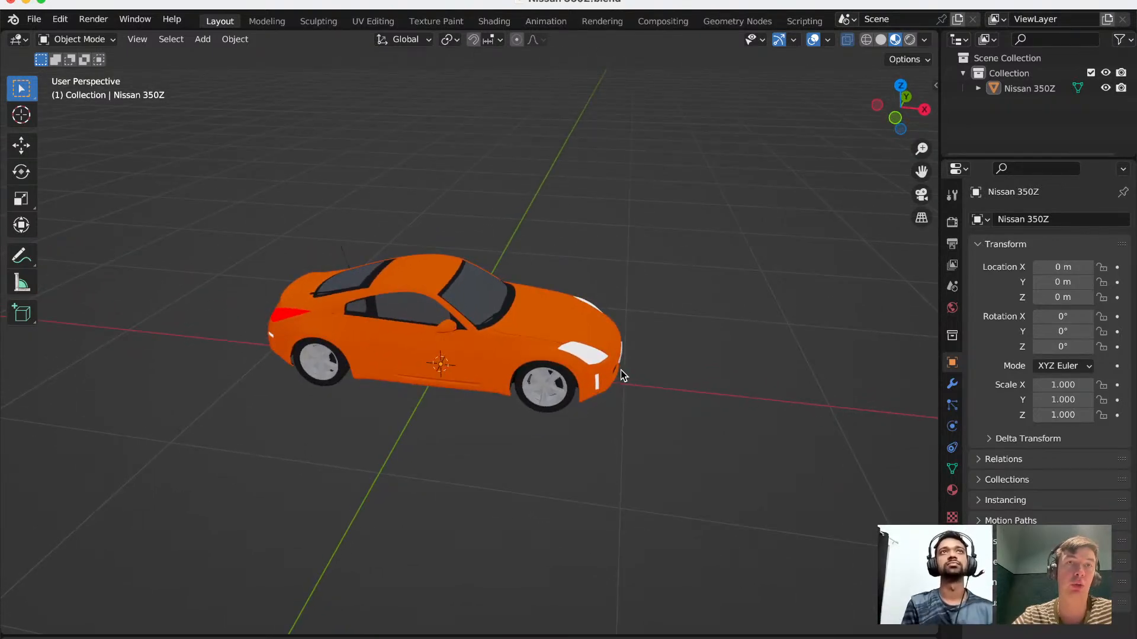
pyautogui.scroll(5, 621, 370)
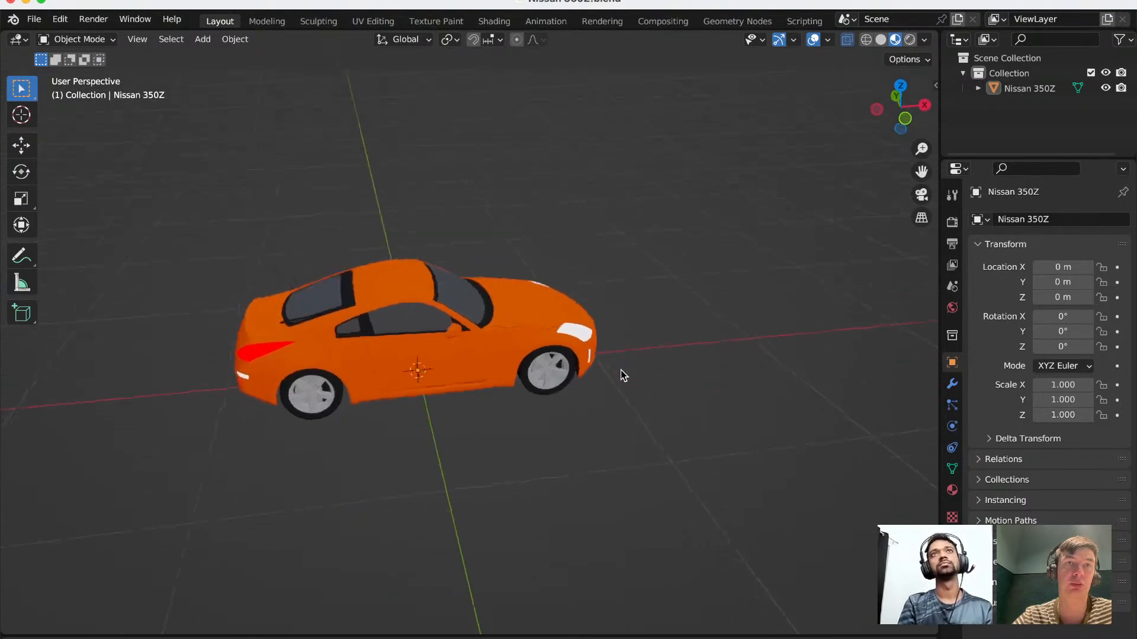
pyautogui.scroll(-5, 621, 370)
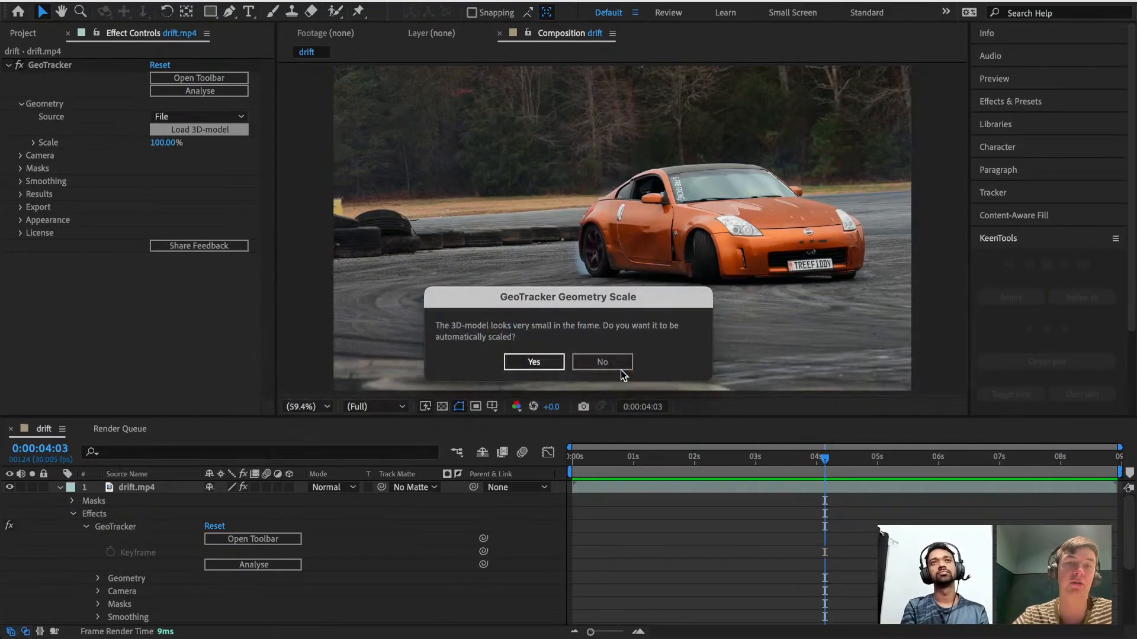
# Return to After Effects and accept GeoTracker's automatic scaling of the loaded 3D model.
pyautogui.click(534, 363)
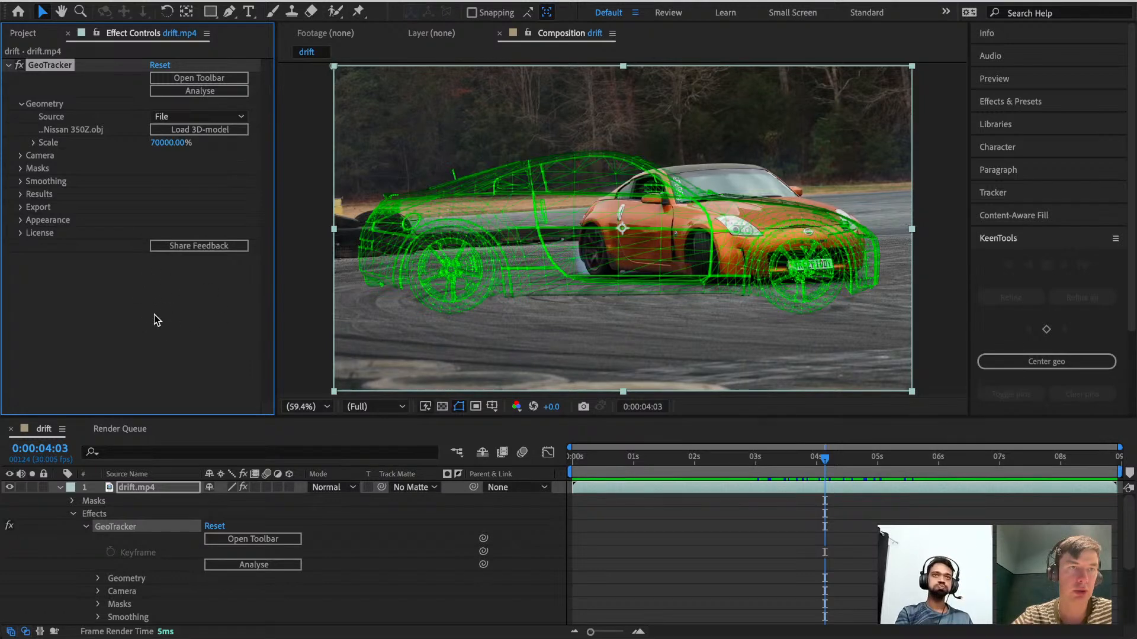
pyautogui.scroll(-3, 385, 556)
pyautogui.scroll(3, 385, 556)
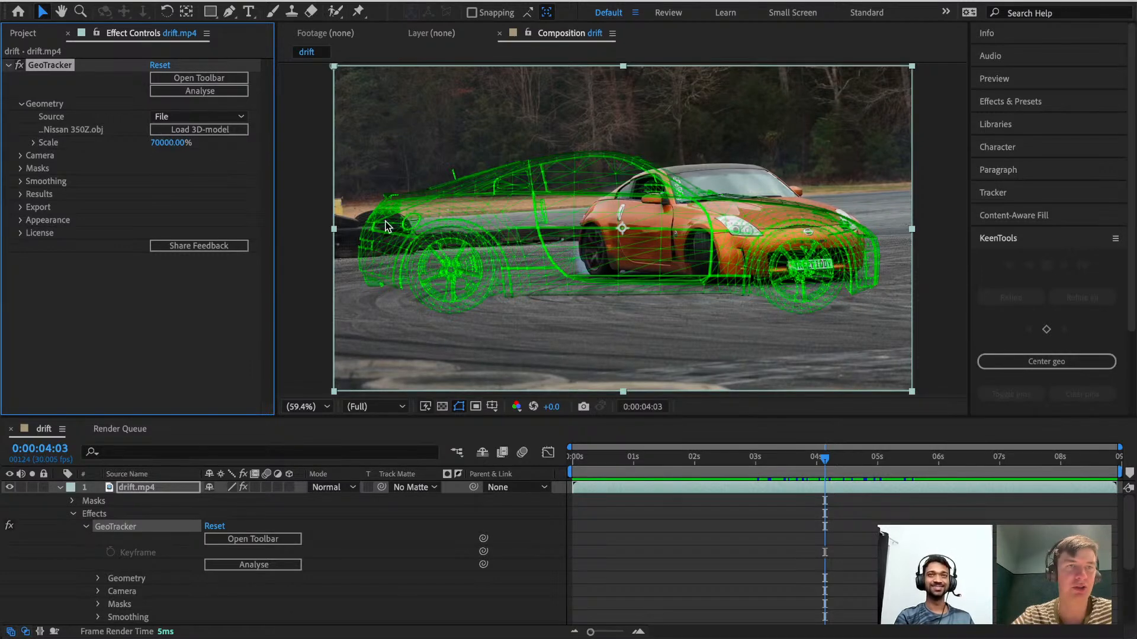
# At 0:00:03:28, roughly align the 350Z wireframe with the orange car by placing and adjusting pins at both headlights and the rear side window.
pyautogui.moveTo(783, 459); pyautogui.dragTo(813, 555)
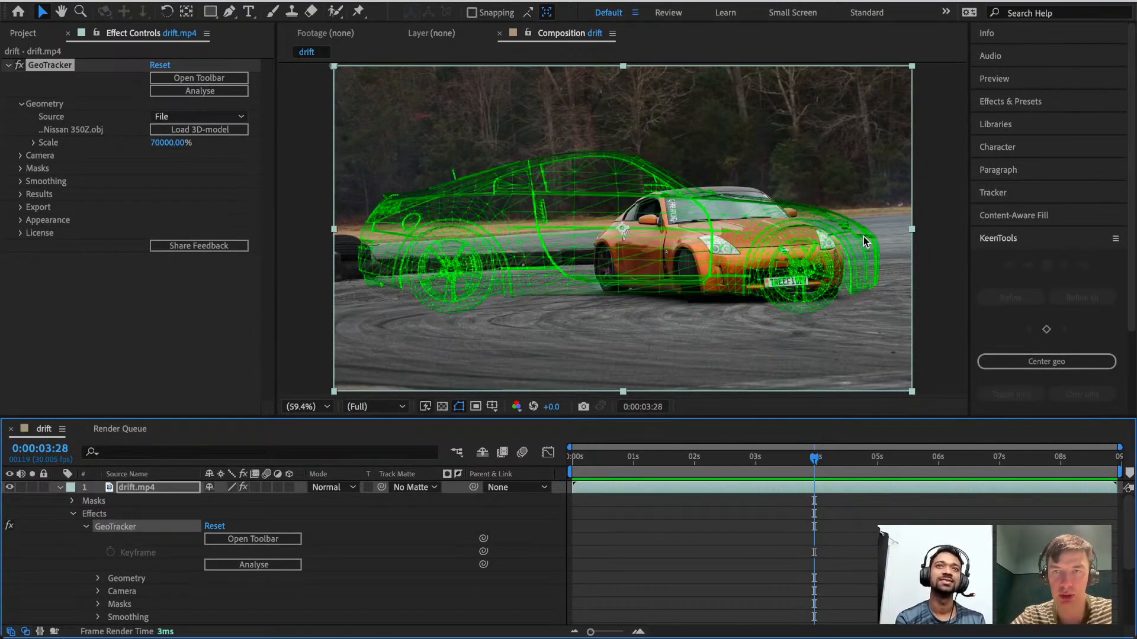
pyautogui.moveTo(865, 237); pyautogui.dragTo(708, 253)
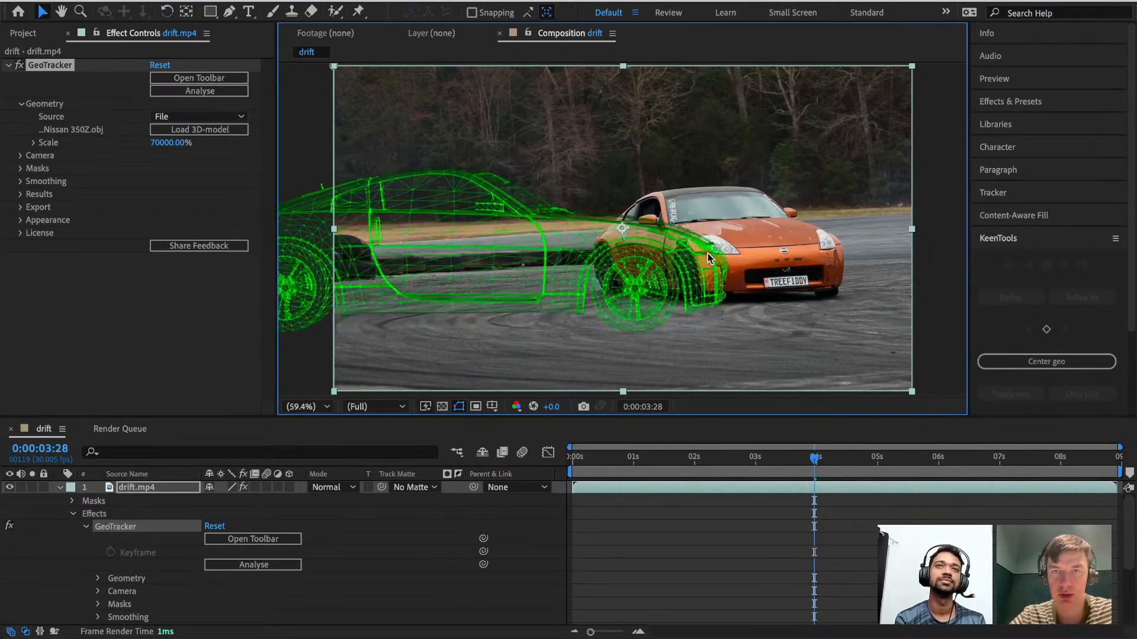
pyautogui.moveTo(371, 211); pyautogui.dragTo(606, 236)
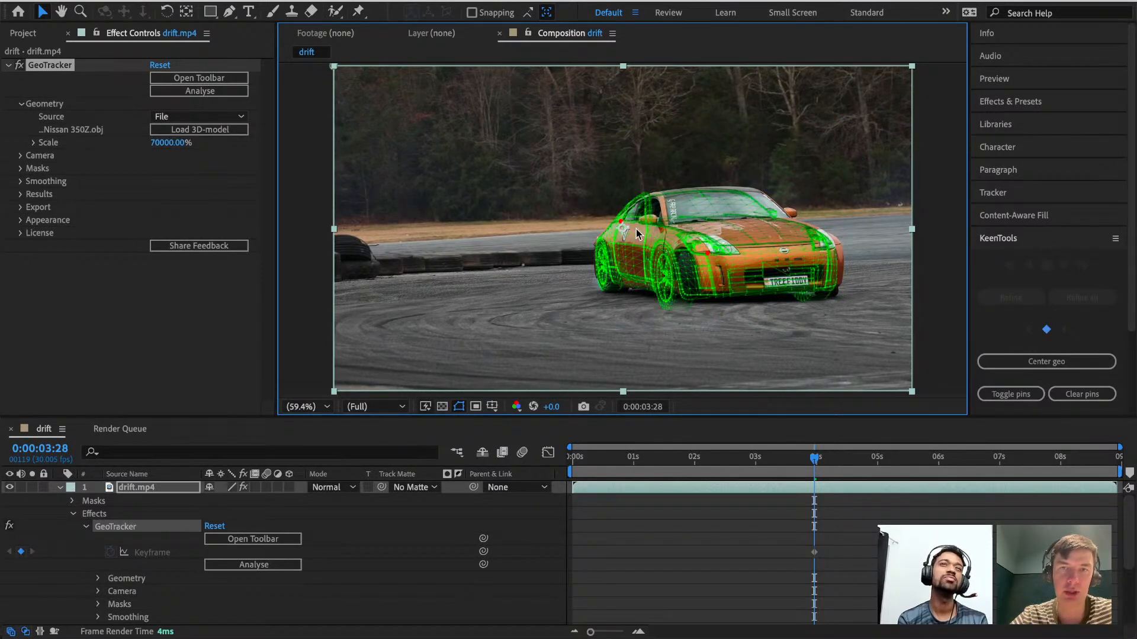
pyautogui.click(824, 250)
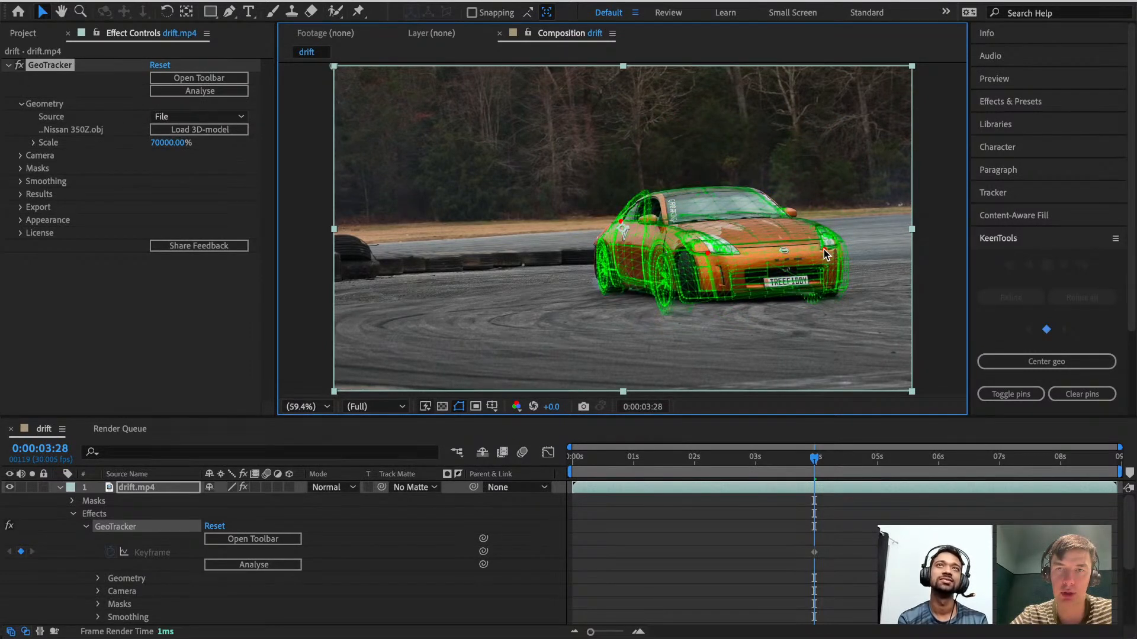
pyautogui.moveTo(706, 252); pyautogui.dragTo(720, 256)
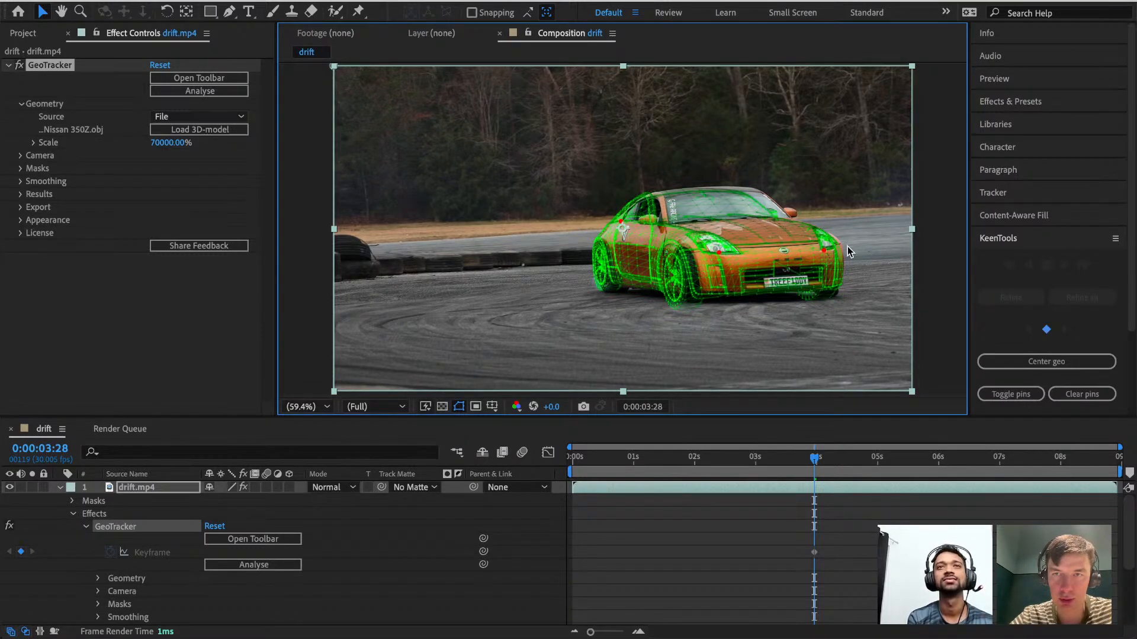
pyautogui.moveTo(824, 251); pyautogui.dragTo(826, 251)
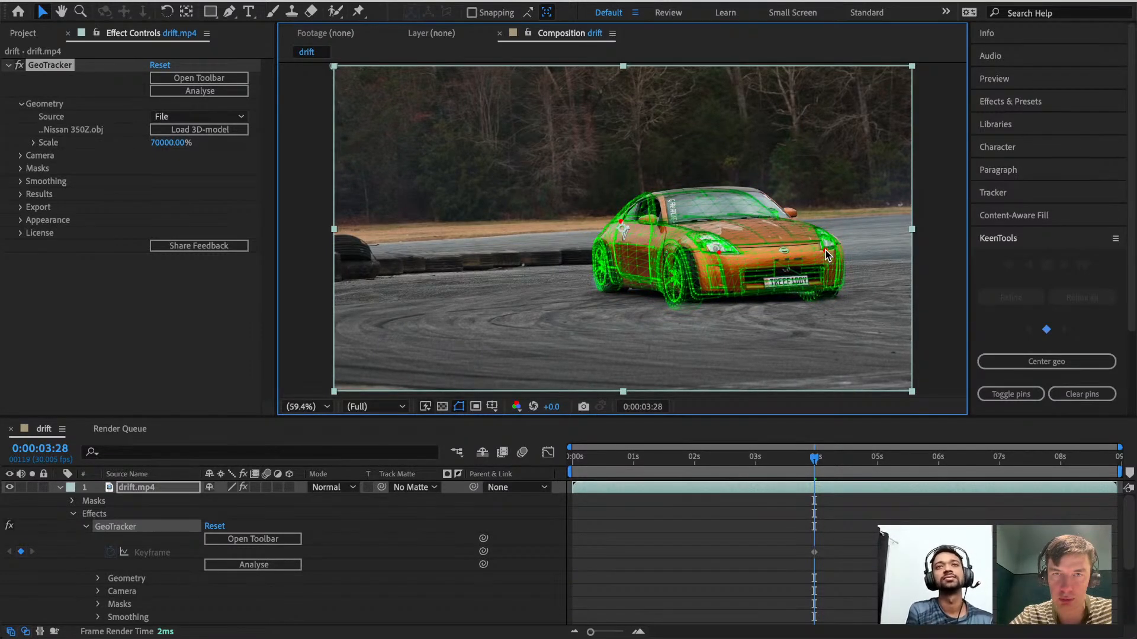
# Set GeoTracker's camera source to Custom with a Fixed lens and Estimate Focal Length enabled.
pyautogui.scroll(3, 792, 212)
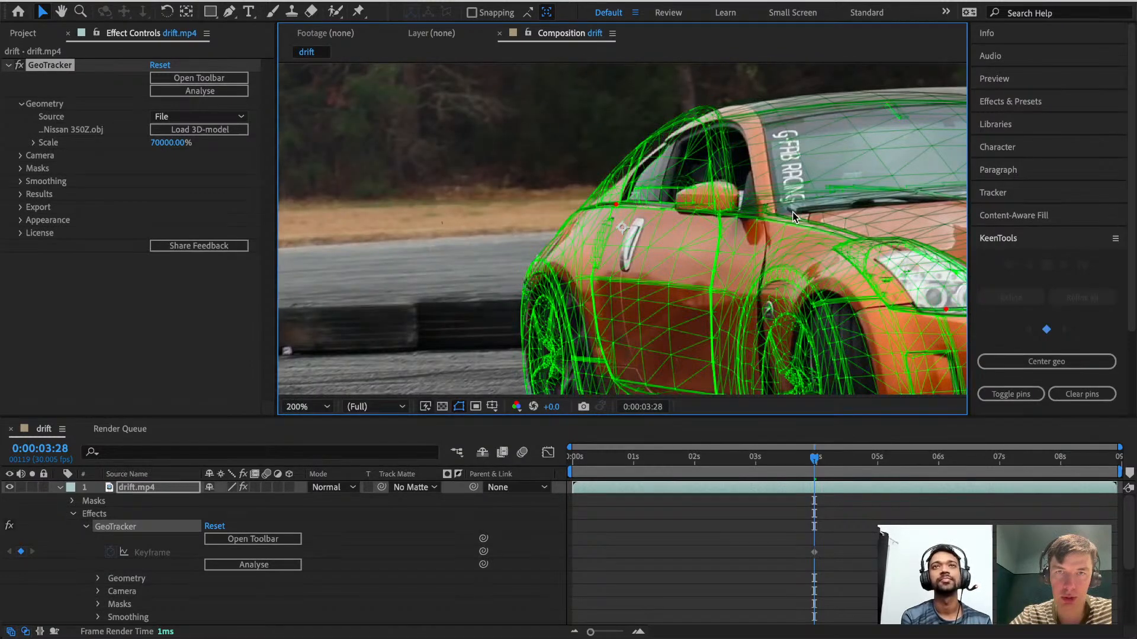
pyautogui.scroll(-2, 794, 216)
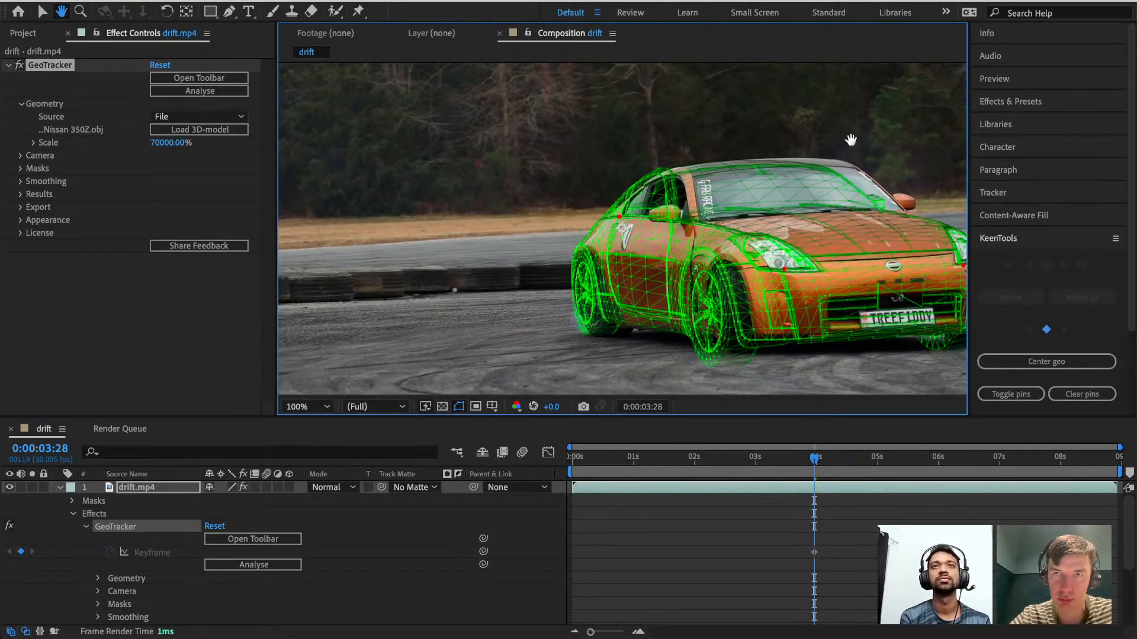
pyautogui.moveTo(583, 240); pyautogui.dragTo(362, 218)
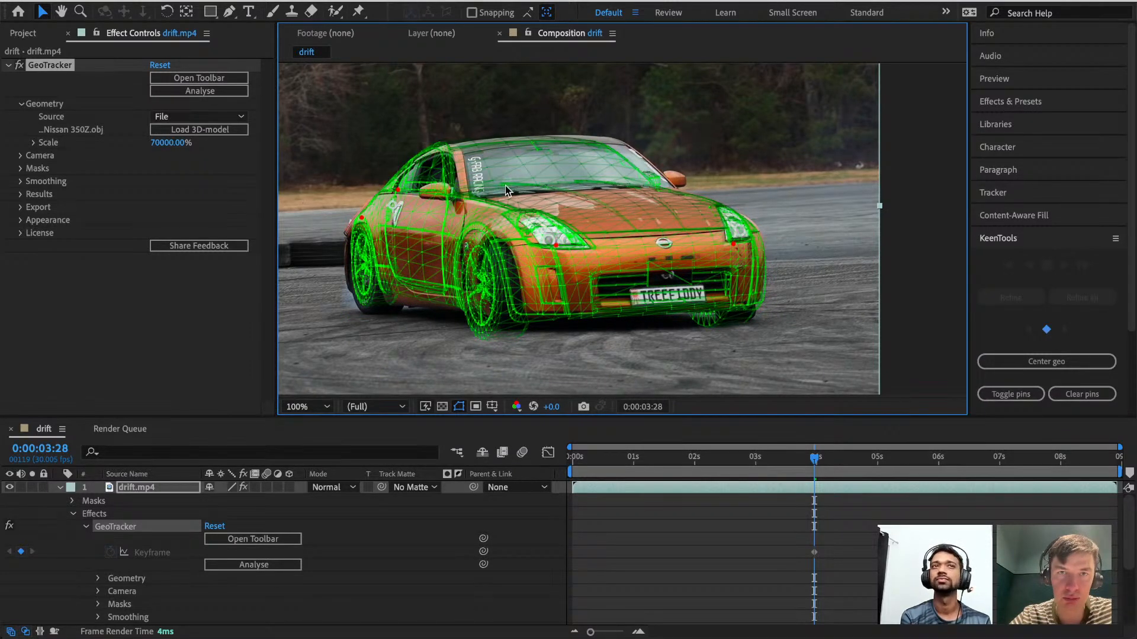
pyautogui.click(20, 156)
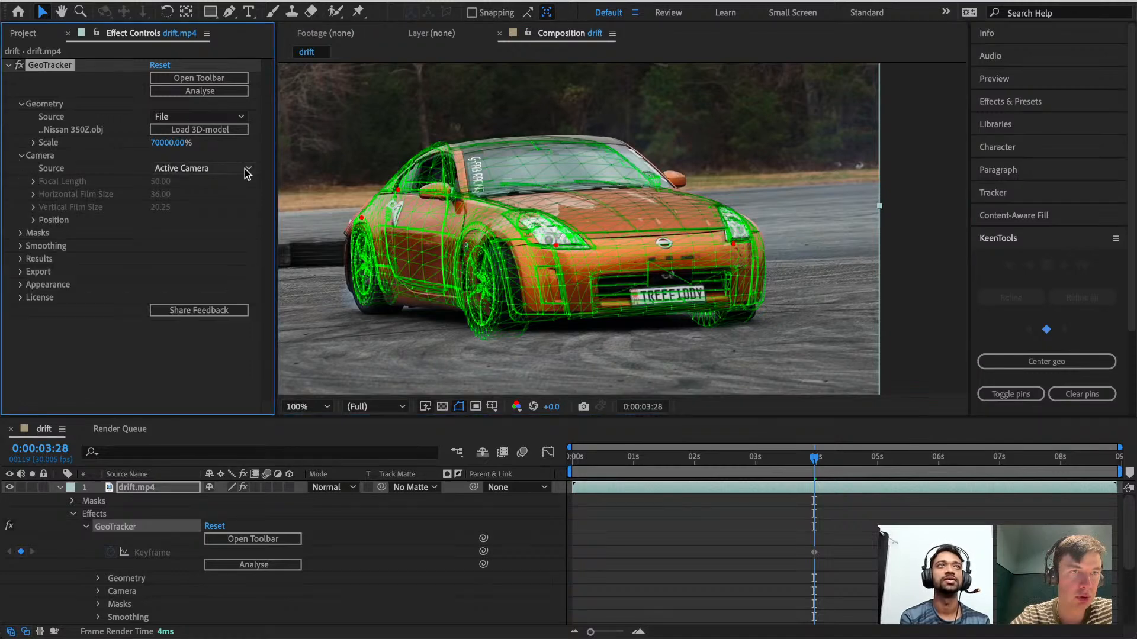
pyautogui.click(190, 170)
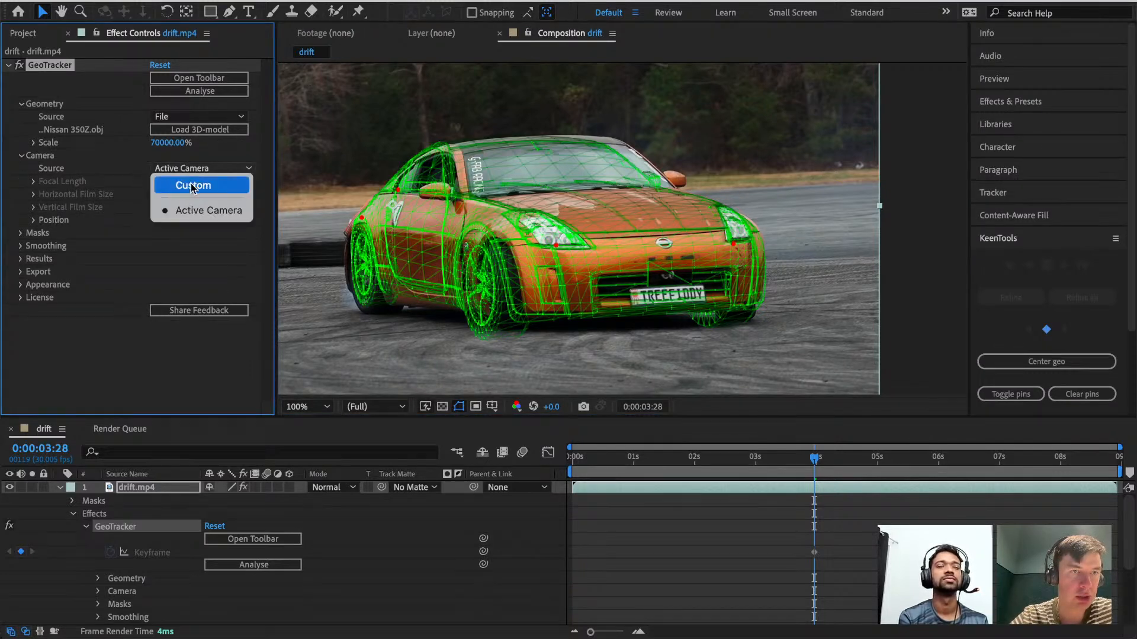
pyautogui.click(191, 186)
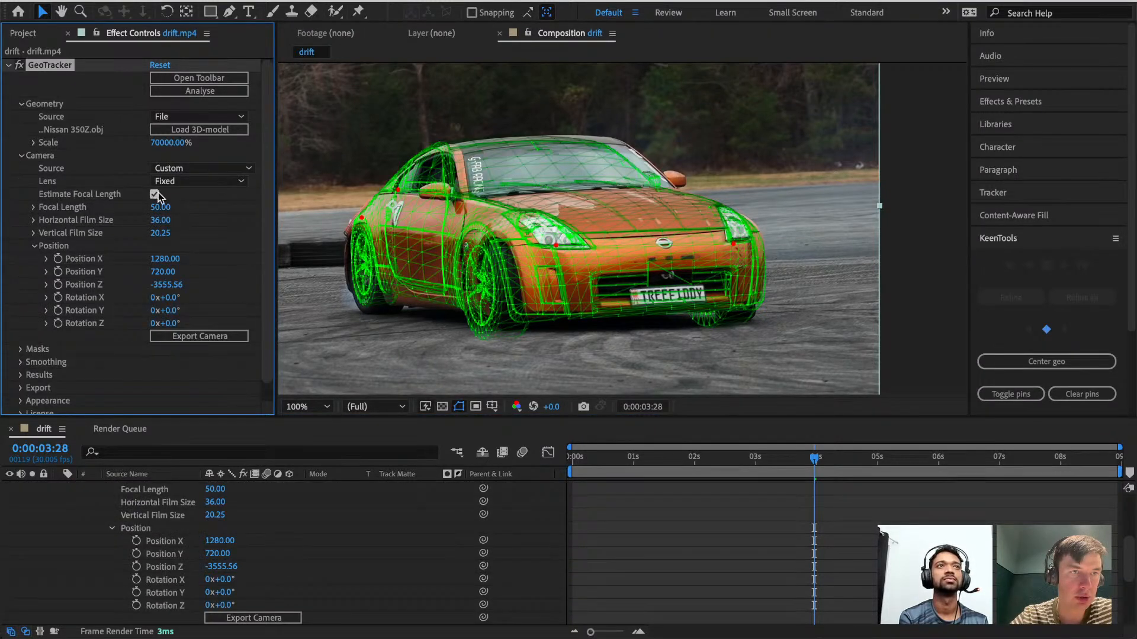
# Refine the wireframe fit by adjusting the headlight pins and adding pins at the far side mirror, door handle and windshield pillar.
pyautogui.click(730, 243)
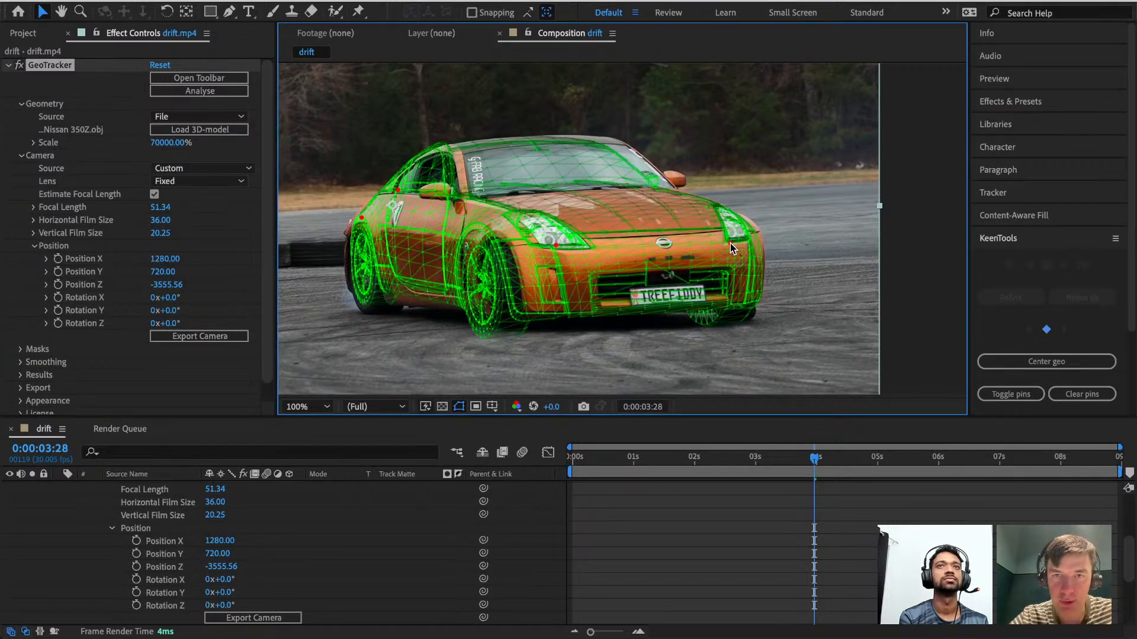
pyautogui.moveTo(556, 244); pyautogui.dragTo(561, 247)
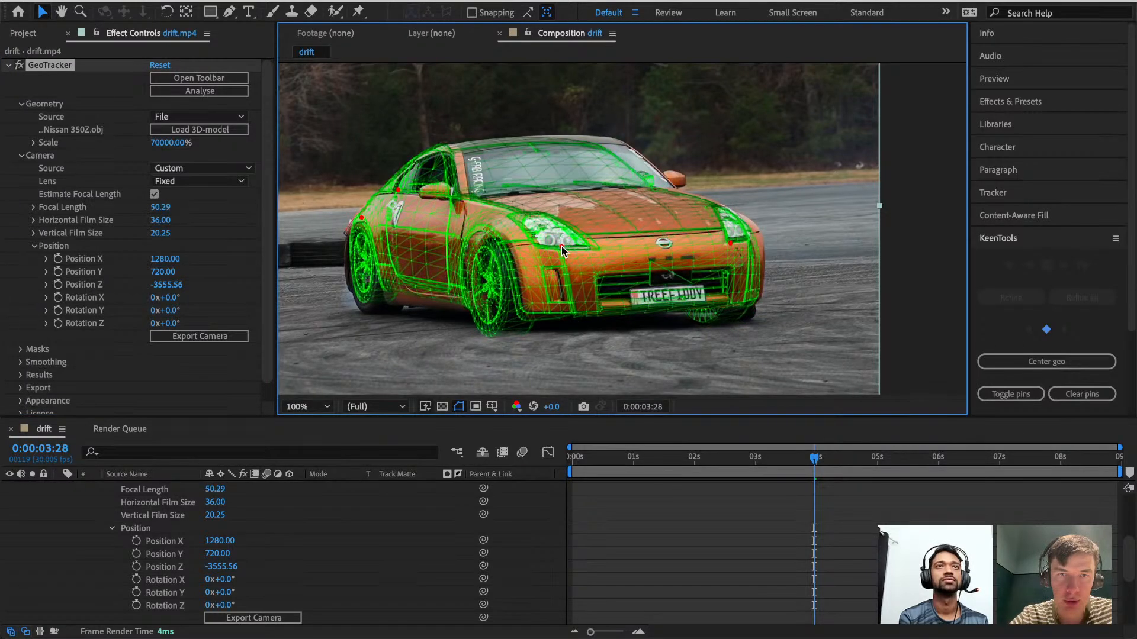
pyautogui.moveTo(644, 177); pyautogui.dragTo(677, 181)
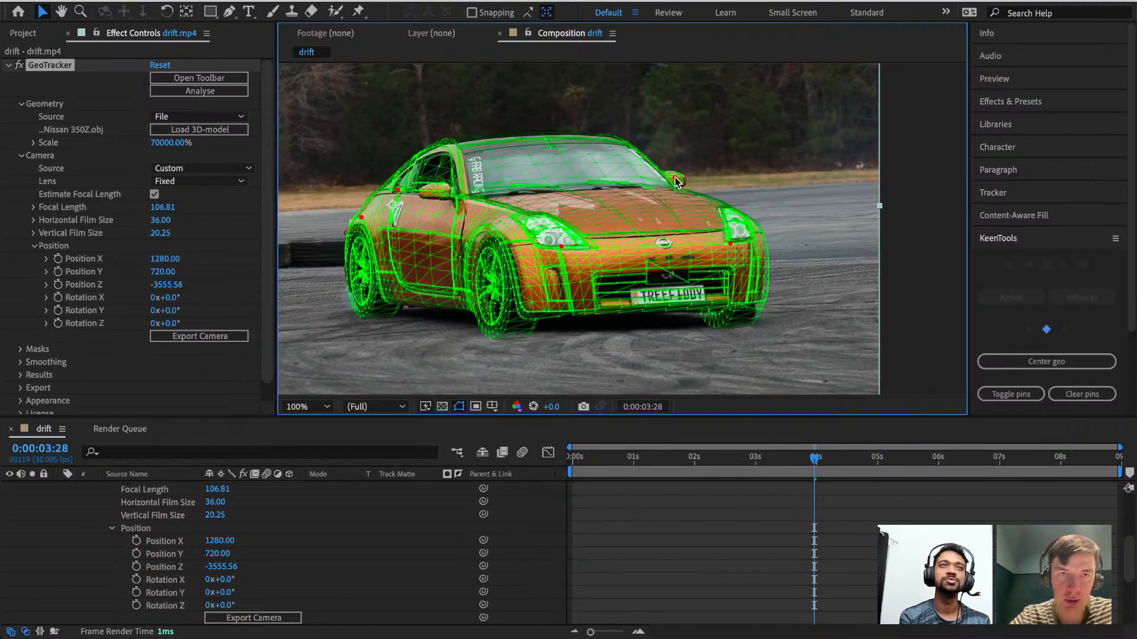
pyautogui.moveTo(397, 207); pyautogui.dragTo(402, 213)
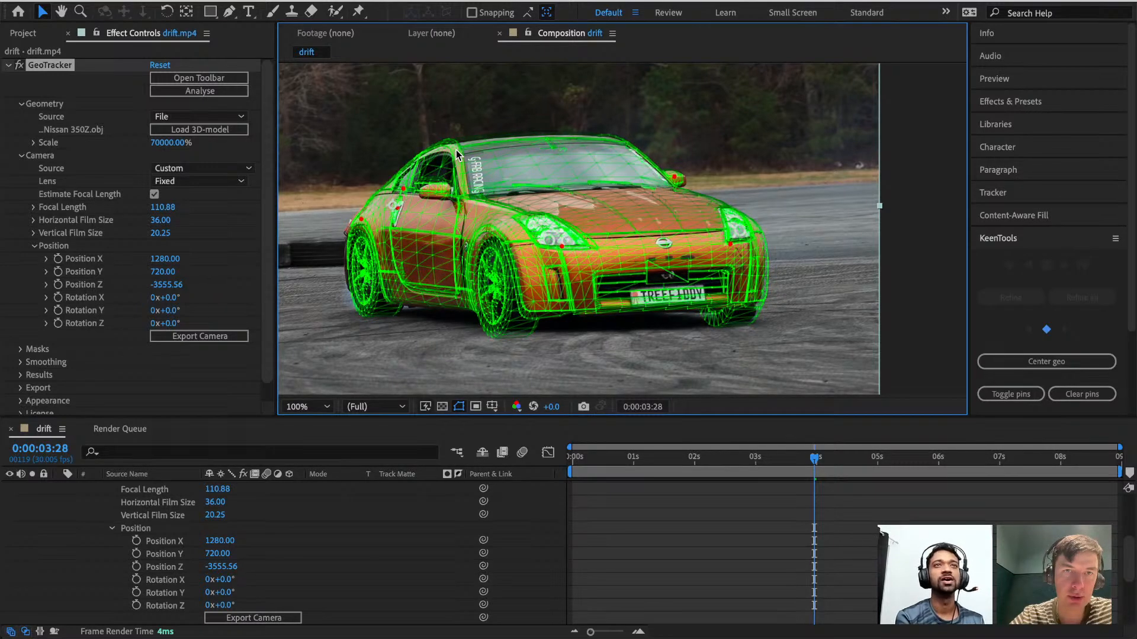
pyautogui.moveTo(455, 150); pyautogui.dragTo(464, 167)
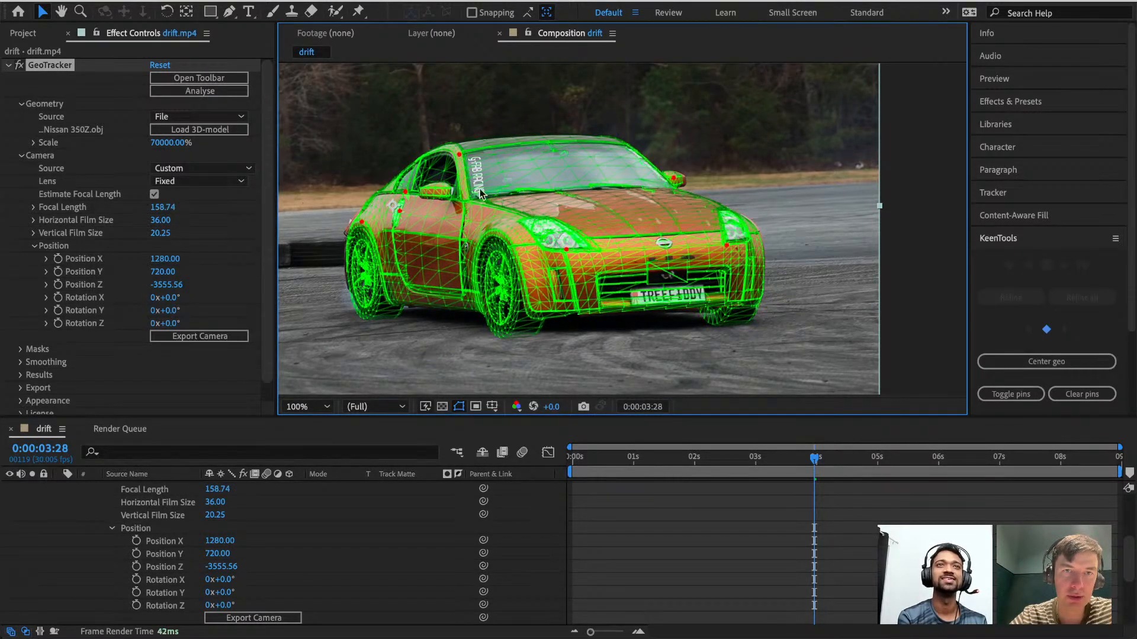
pyautogui.moveTo(566, 247); pyautogui.dragTo(568, 253)
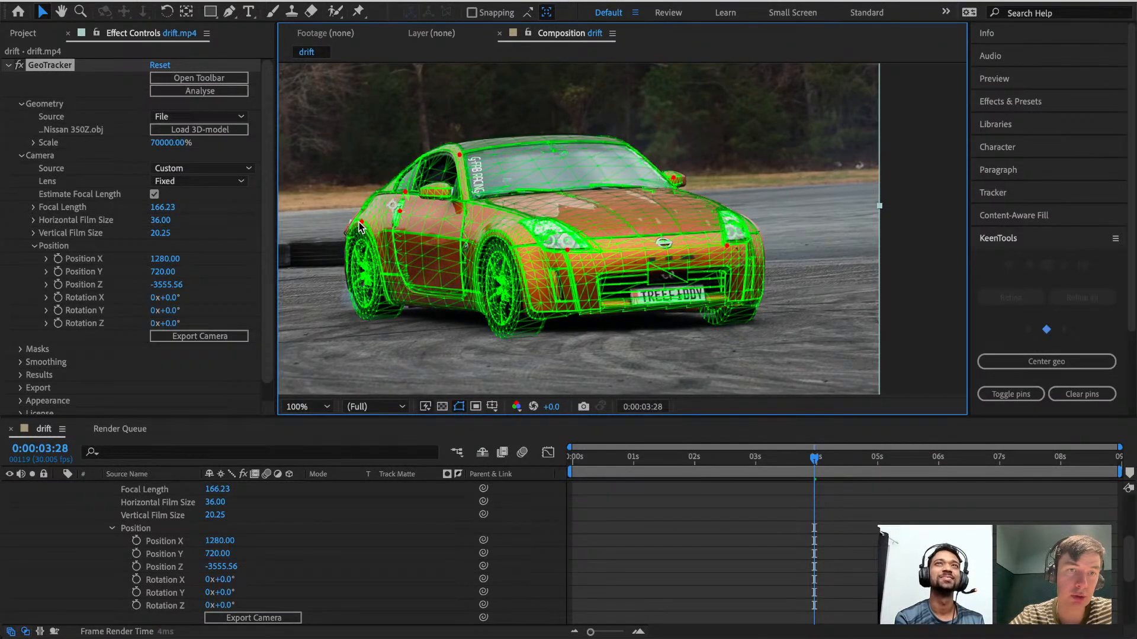
# Fine-tune the existing pins on the rear fender, far mirror, far headlight and windshield pillar to tighten the model's alignment with the car.
pyautogui.moveTo(362, 223); pyautogui.dragTo(361, 225)
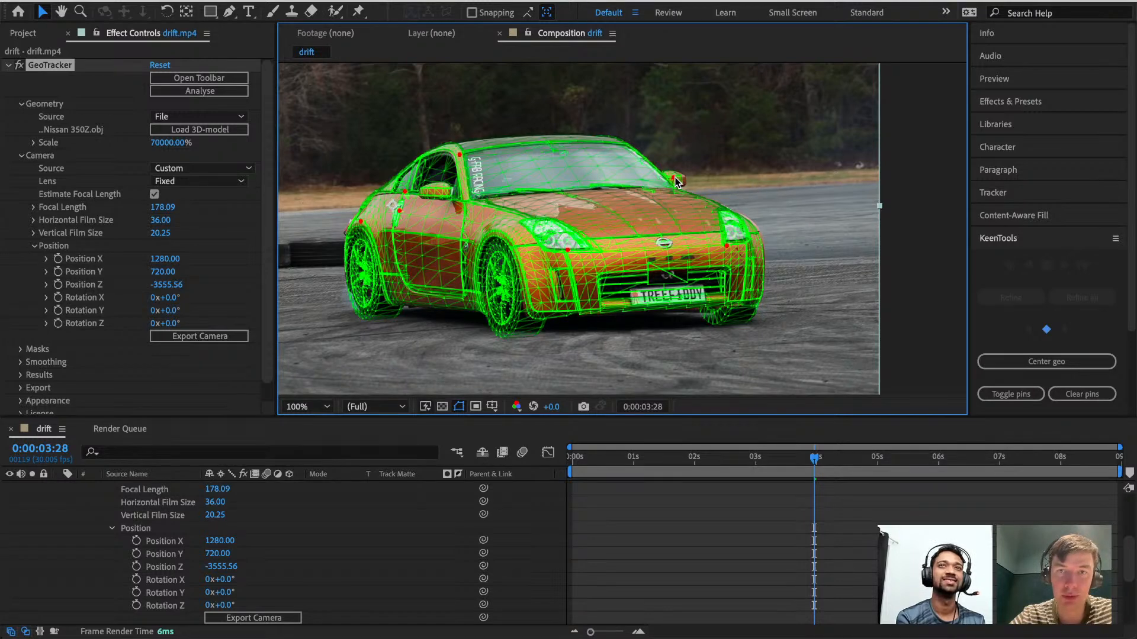
pyautogui.moveTo(676, 177); pyautogui.dragTo(676, 178)
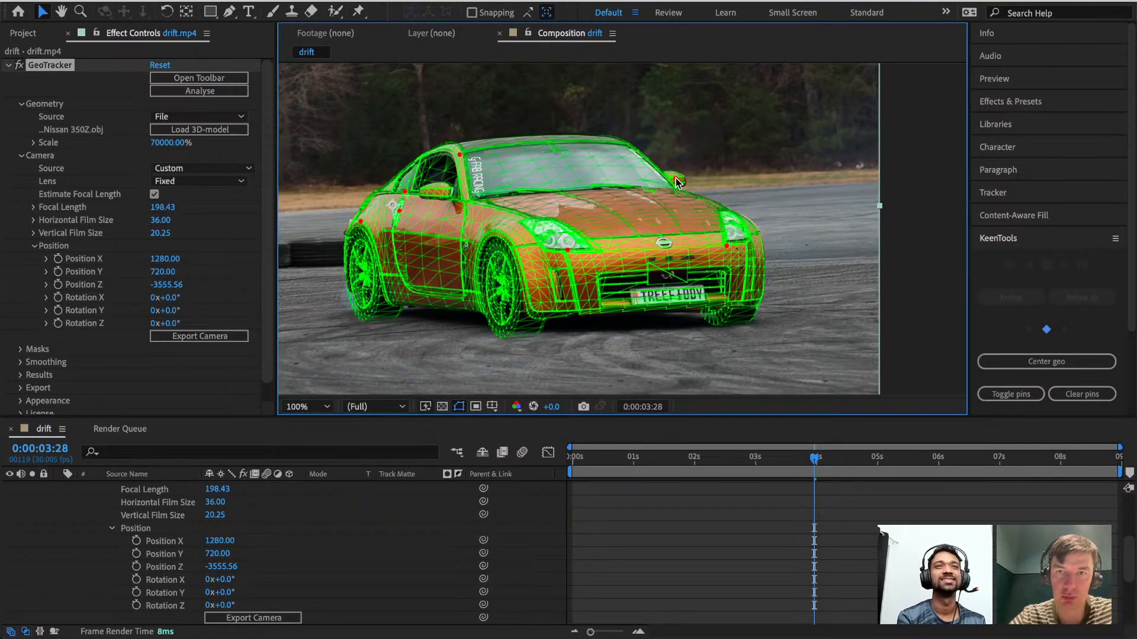
pyautogui.moveTo(727, 244); pyautogui.dragTo(727, 243)
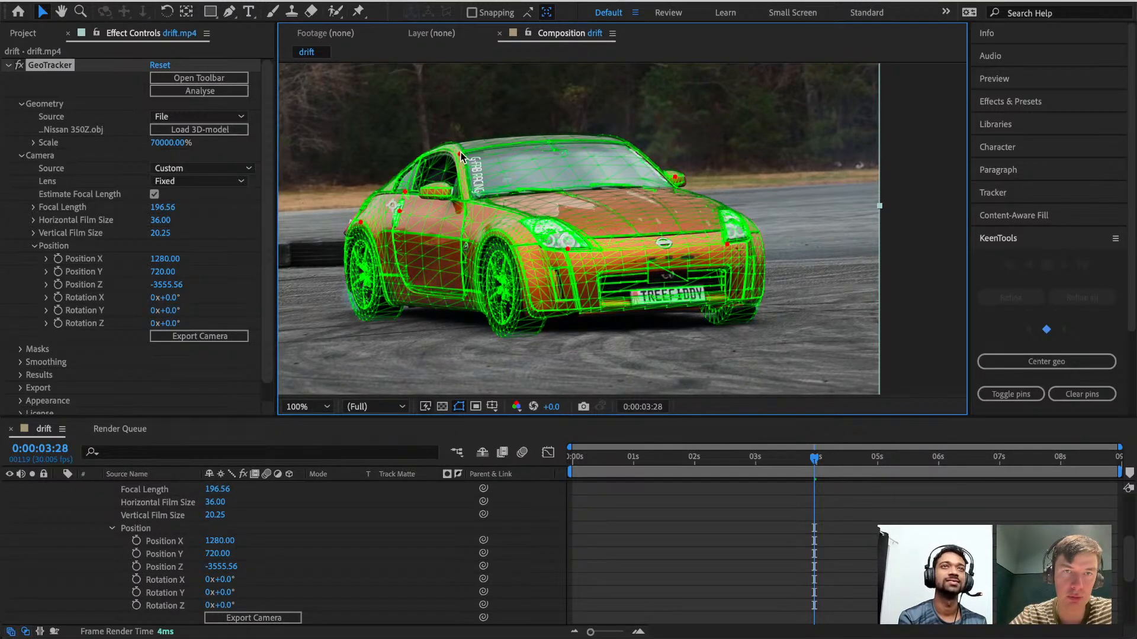
pyautogui.moveTo(461, 151); pyautogui.dragTo(459, 155)
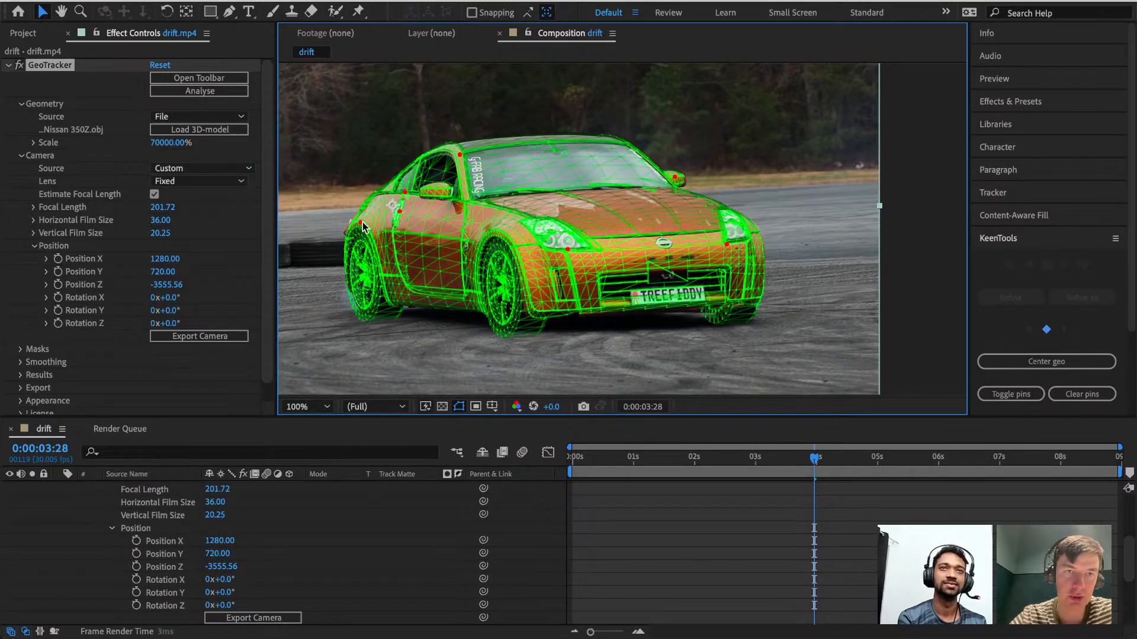
pyautogui.moveTo(361, 223); pyautogui.dragTo(360, 221)
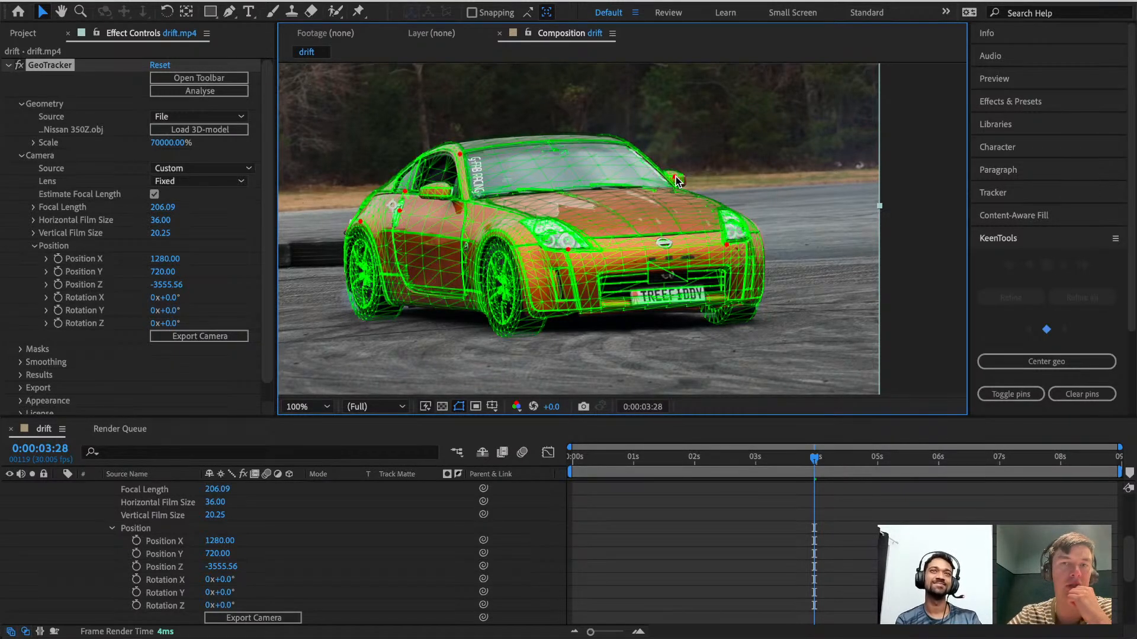
pyautogui.moveTo(676, 181); pyautogui.dragTo(678, 181)
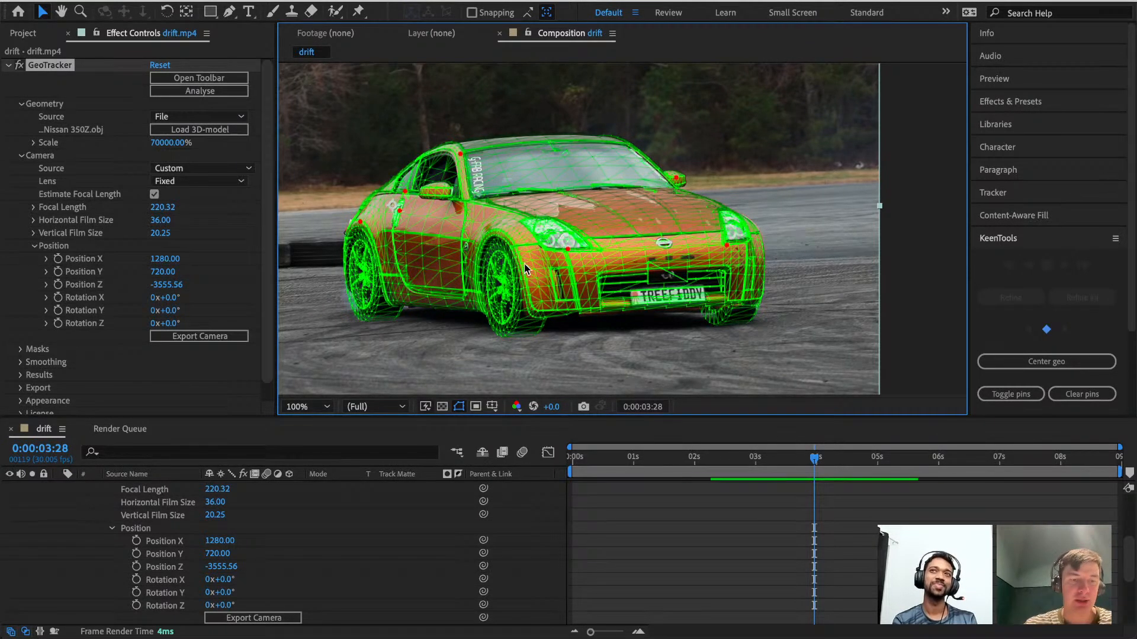
# Set the wireframe opacity to 0.05 in GeoTracker's appearance settings.
pyautogui.scroll(-3, 94, 363)
pyautogui.click(22, 383)
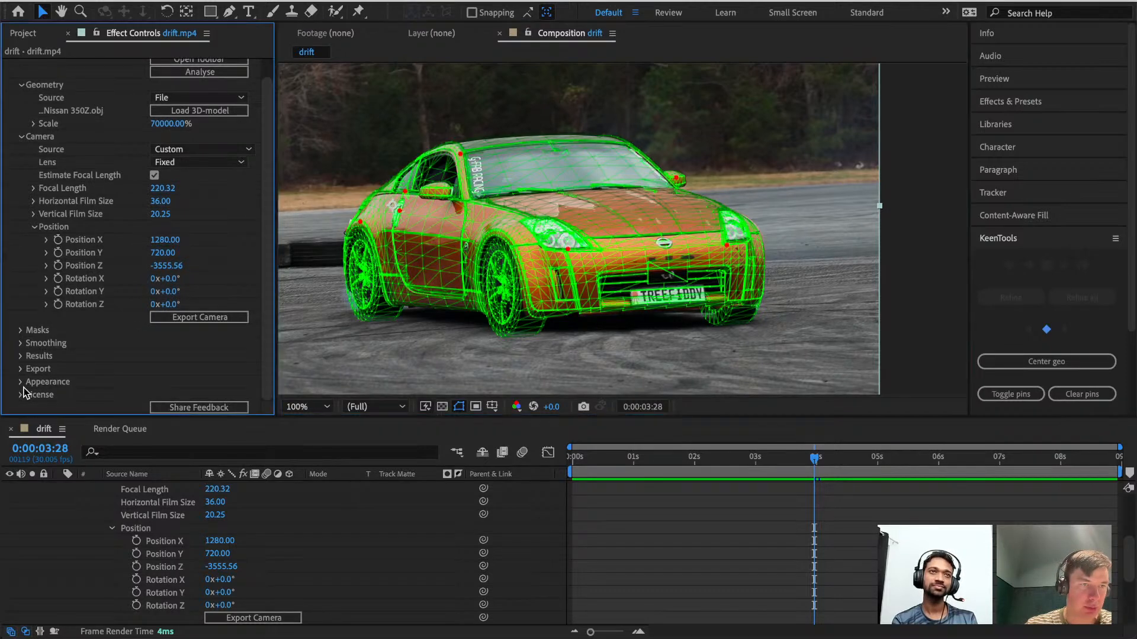
pyautogui.scroll(-1, 76, 361)
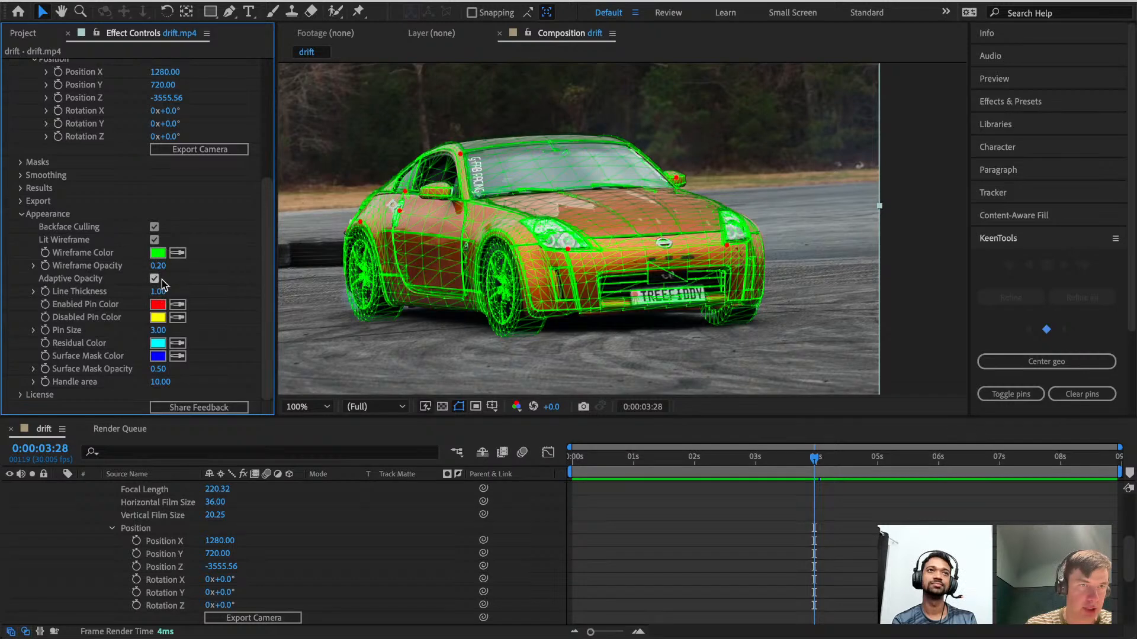
pyautogui.moveTo(158, 266); pyautogui.dragTo(151, 270)
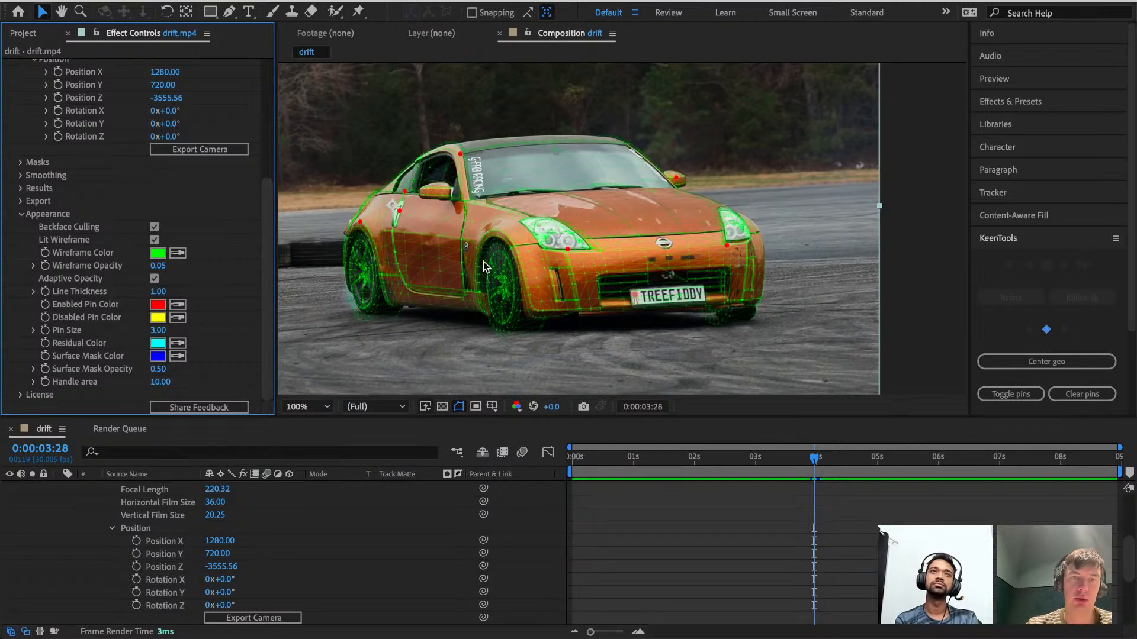
pyautogui.click(22, 215)
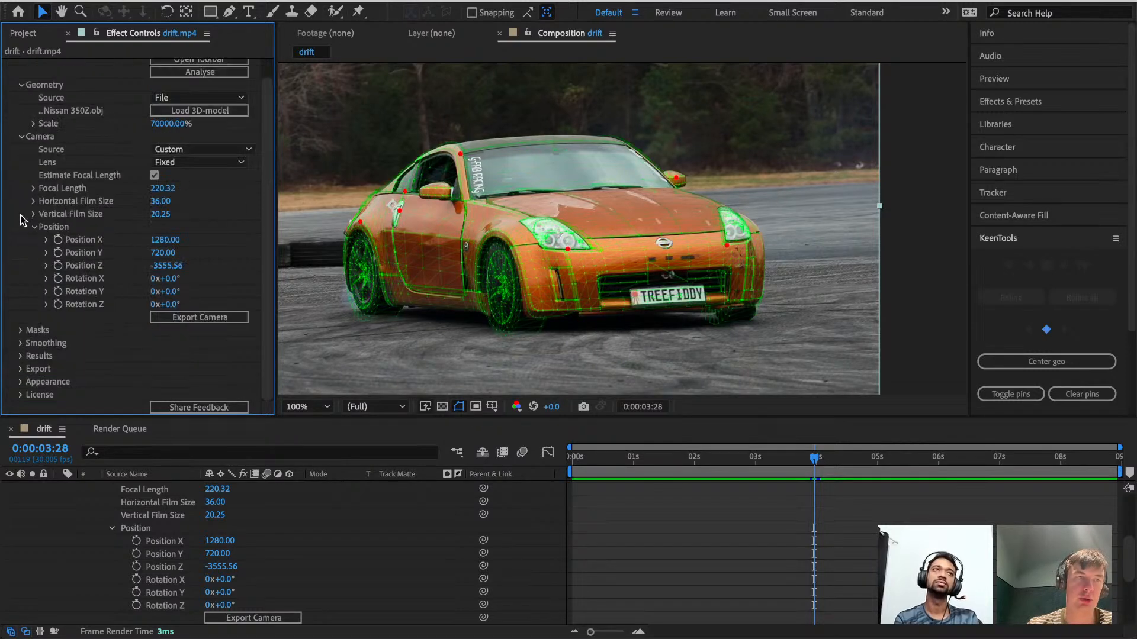
# Paint a surface mask with the Brush over the car's three visible wheels to exclude them from tracking.
pyautogui.click(20, 330)
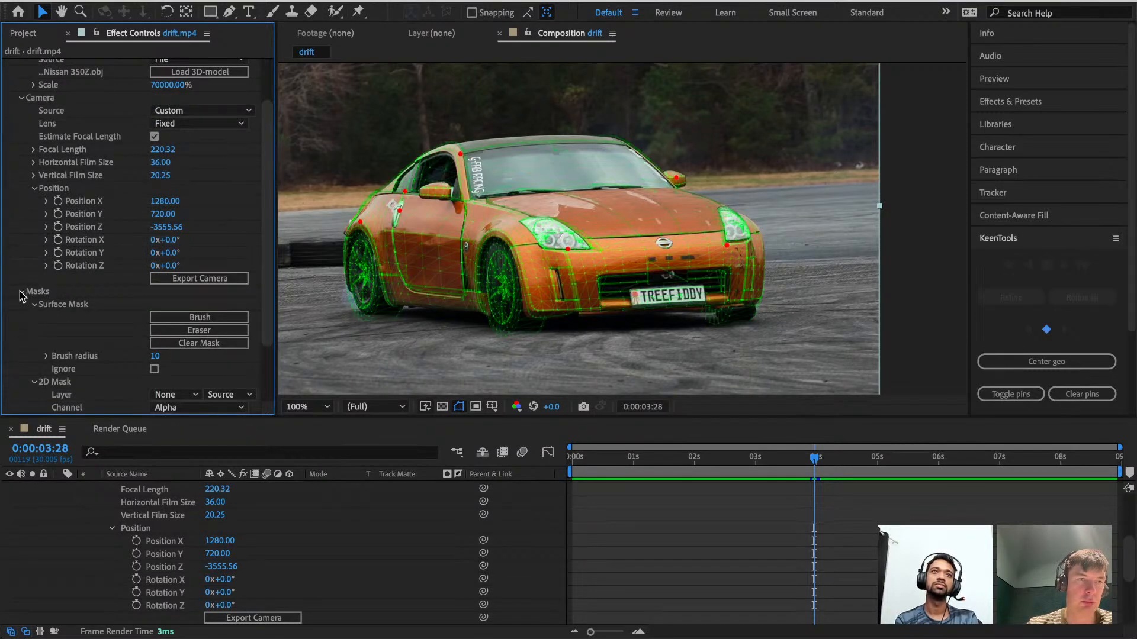
pyautogui.scroll(-2, 23, 296)
pyautogui.click(195, 240)
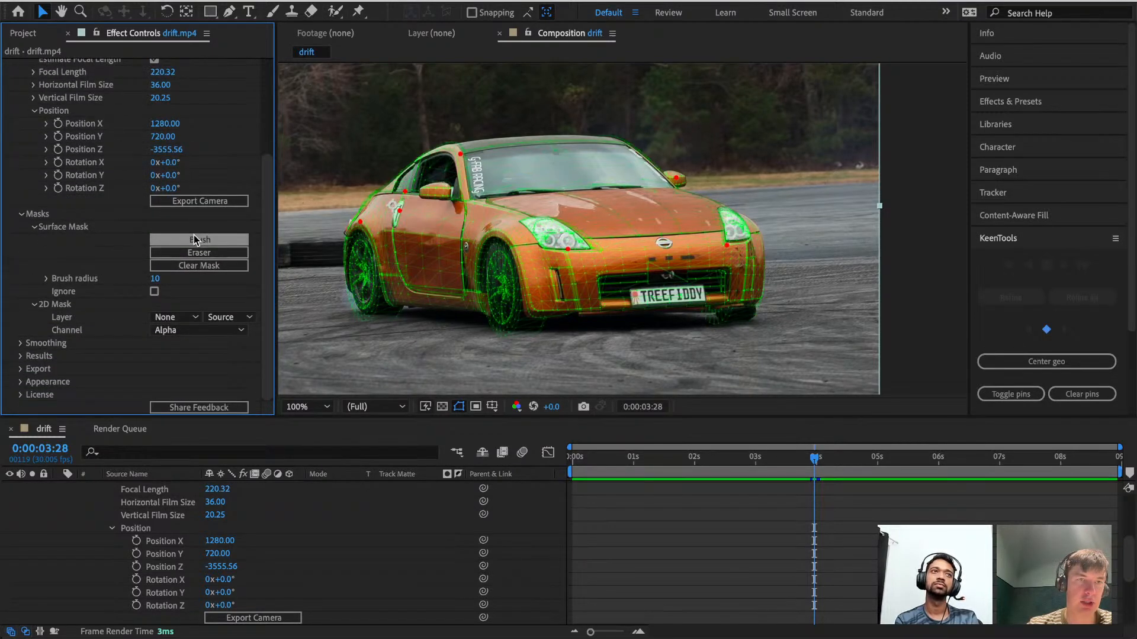
pyautogui.moveTo(501, 283)
pyautogui.mouseDown()
pyautogui.moveTo(505, 303)
pyautogui.moveTo(496, 269)
pyautogui.moveTo(498, 318)
pyautogui.moveTo(515, 322)
pyautogui.moveTo(498, 254)
pyautogui.moveTo(507, 322)
pyautogui.moveTo(520, 328)
pyautogui.moveTo(510, 338)
pyautogui.mouseUp()
pyautogui.moveTo(384, 330)
pyautogui.mouseDown()
pyautogui.moveTo(372, 301)
pyautogui.moveTo(353, 309)
pyautogui.moveTo(358, 247)
pyautogui.moveTo(370, 276)
pyautogui.mouseUp()
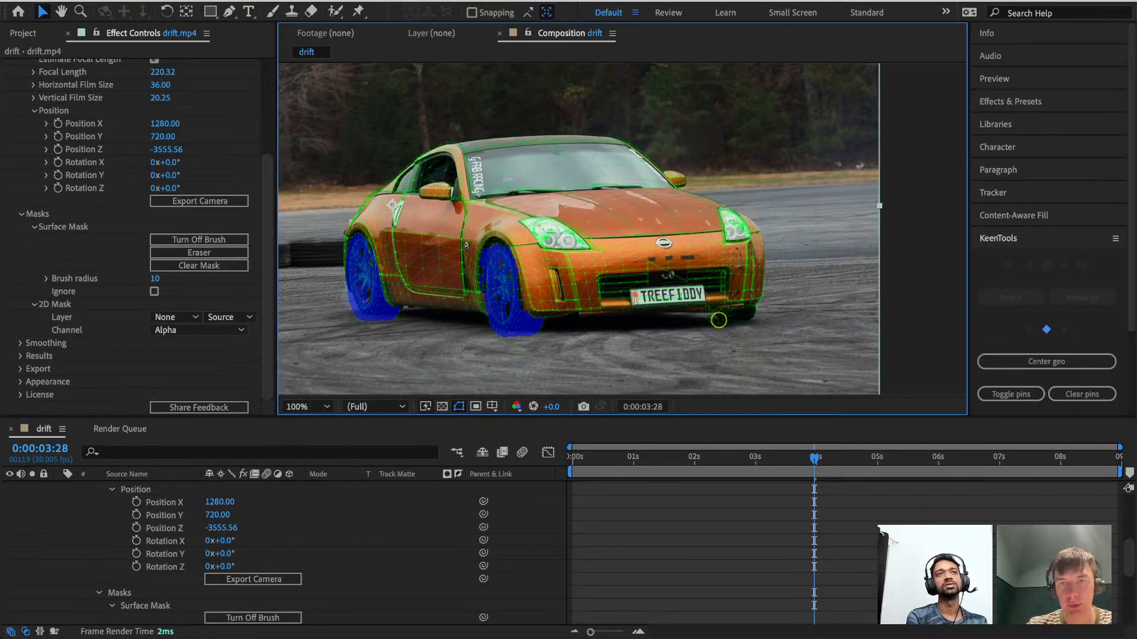
pyautogui.moveTo(719, 319)
pyautogui.mouseDown()
pyautogui.moveTo(739, 319)
pyautogui.moveTo(705, 320)
pyautogui.mouseUp()
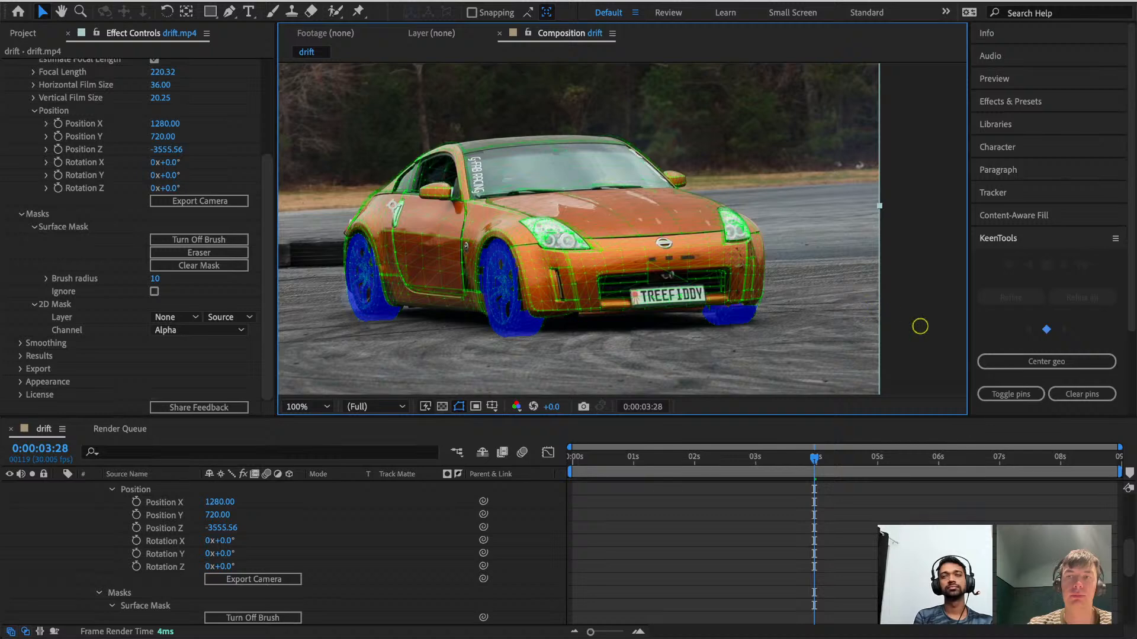
# Start GeoTracker's analysis of the drift.mp4 footage.
pyautogui.scroll(5, 141, 116)
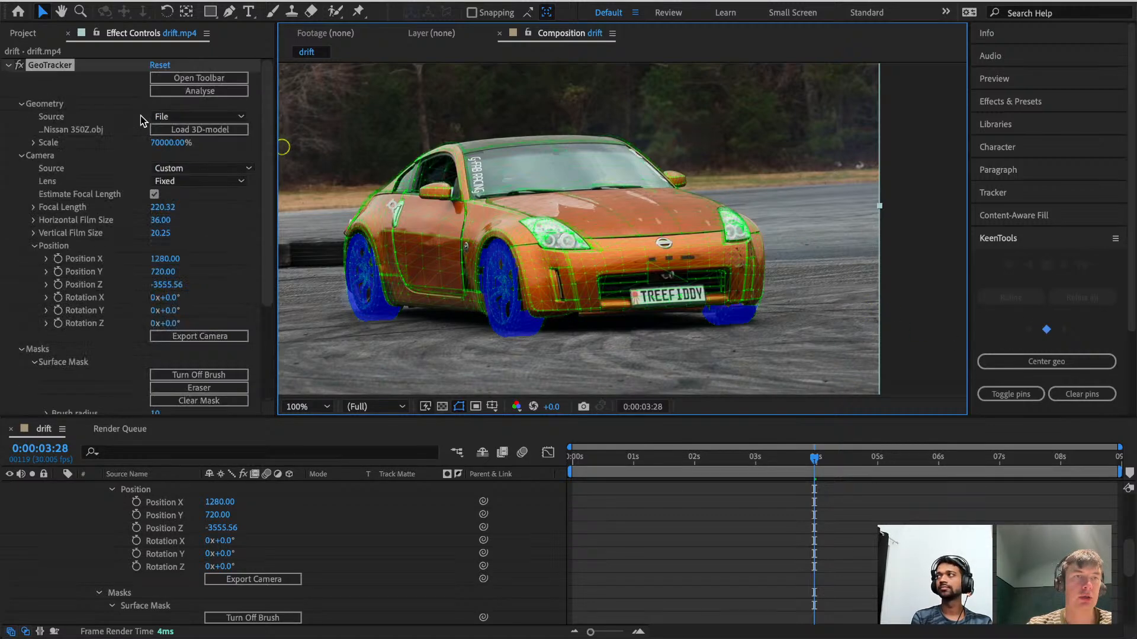
pyautogui.click(183, 91)
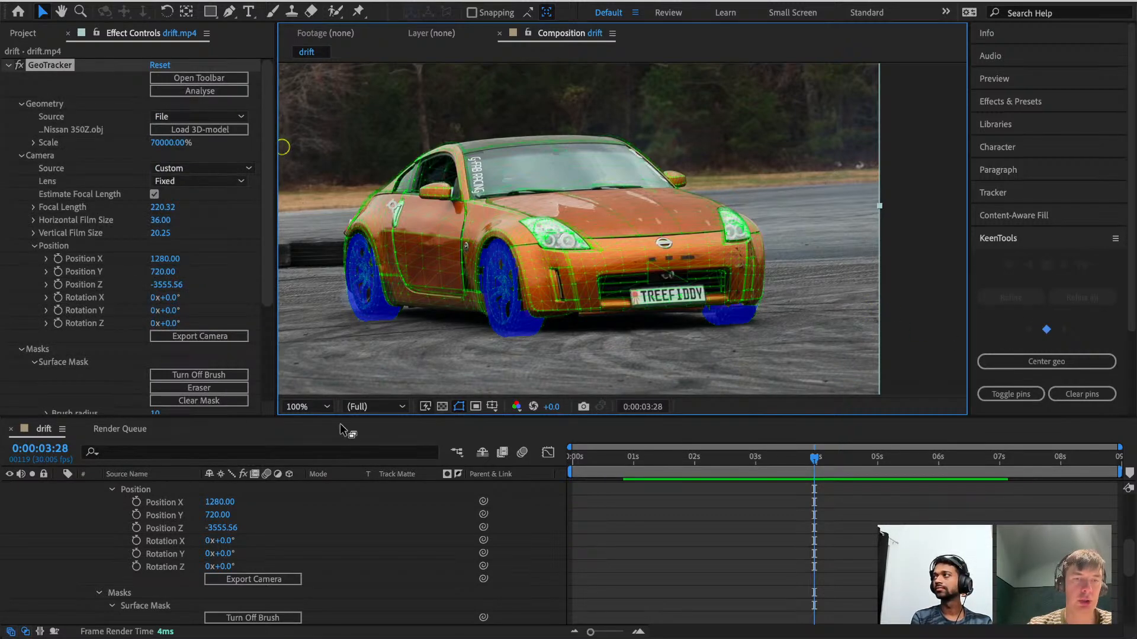
pyautogui.click(189, 92)
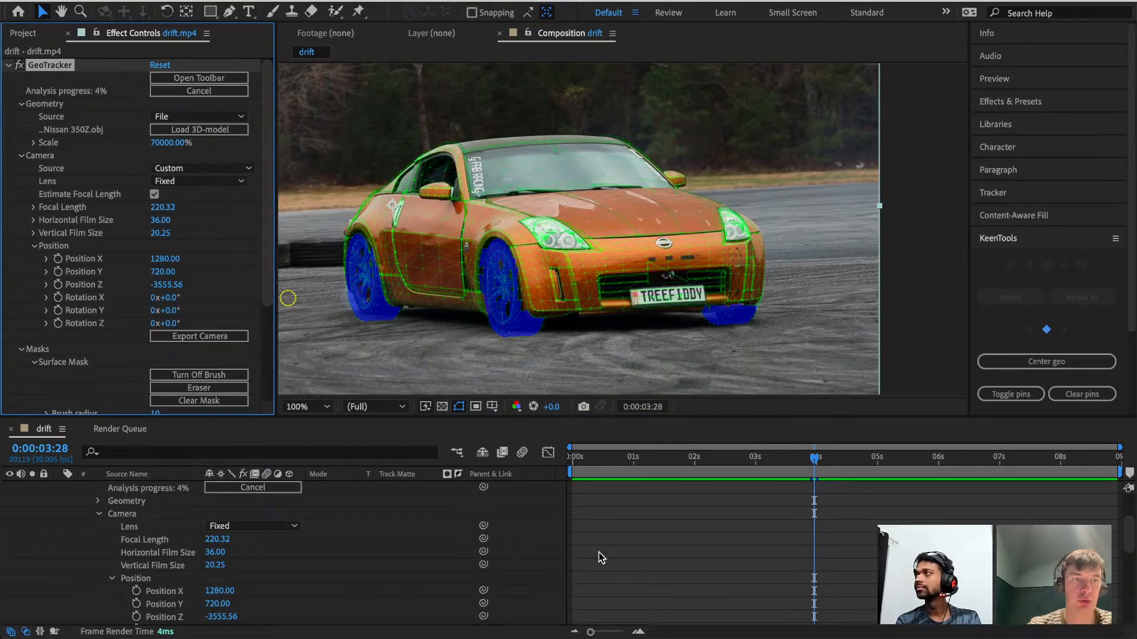
pyautogui.scroll(3, 418, 558)
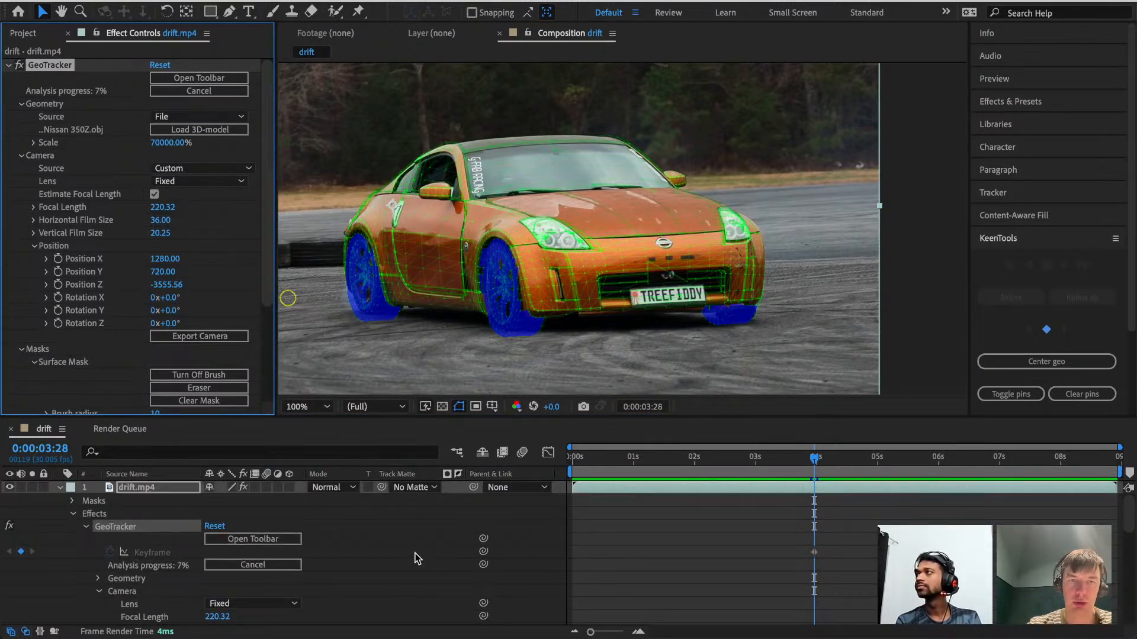
pyautogui.scroll(-3, 418, 558)
pyautogui.scroll(3, 418, 559)
pyautogui.scroll(-15, 417, 559)
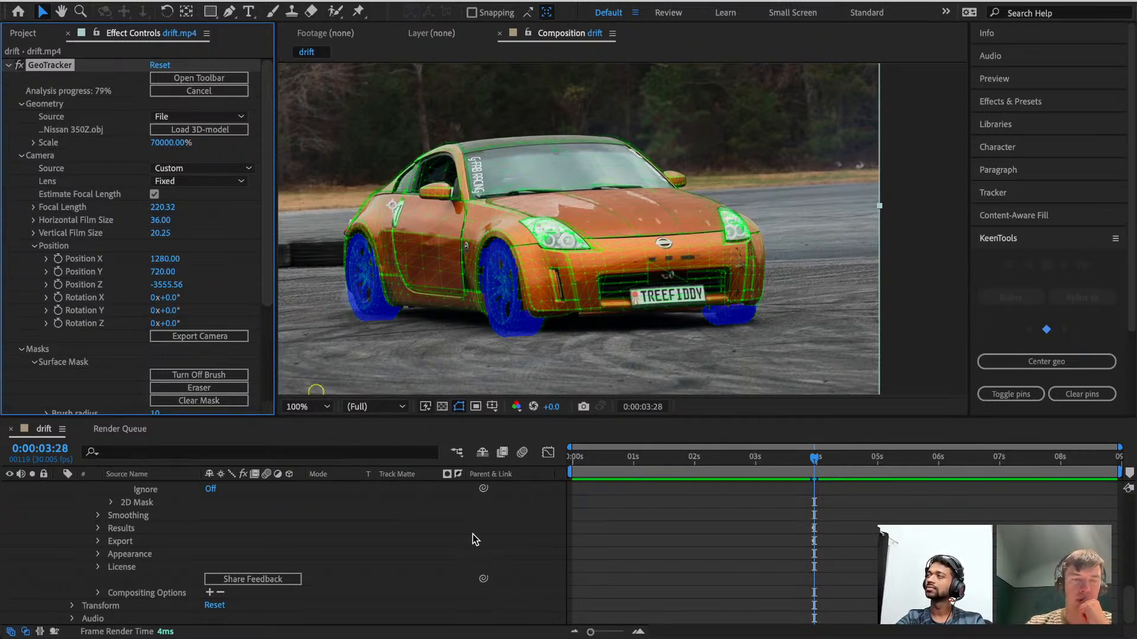
pyautogui.scroll(10, 473, 534)
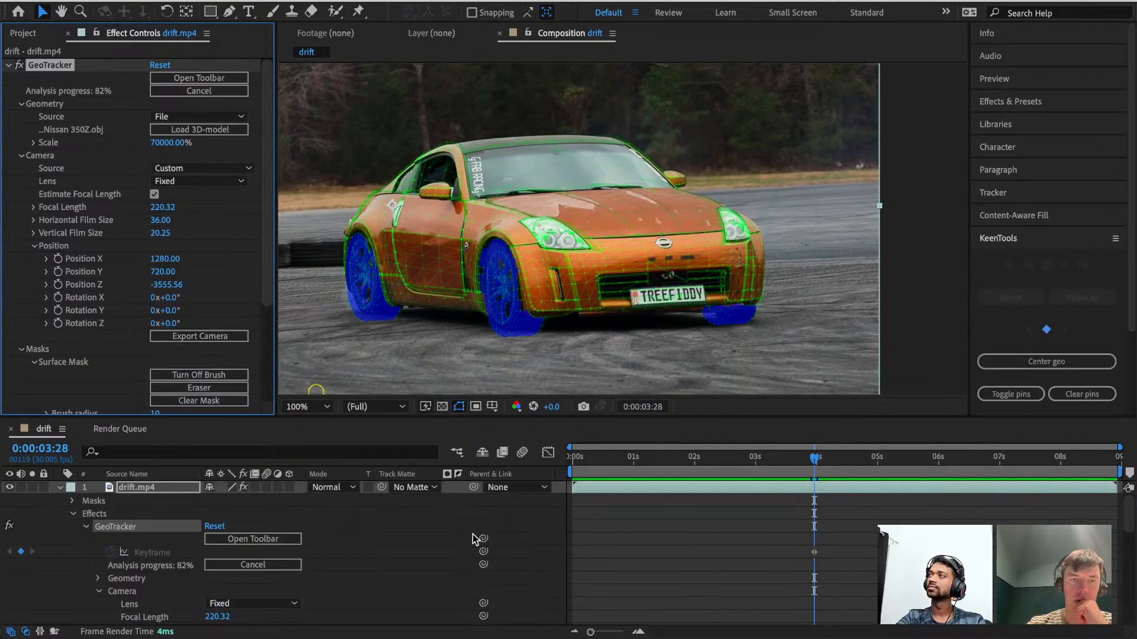
pyautogui.scroll(-10, 473, 535)
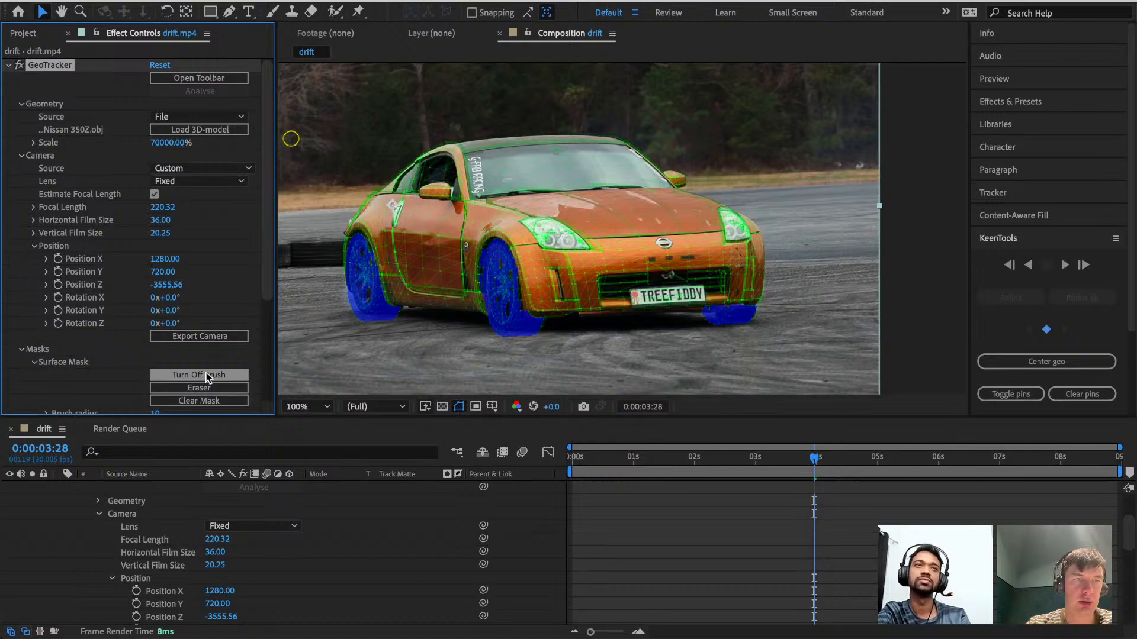
# Turn off the surface mask Brush, track the car backwards from 0:00:03:28 and stop the tracking at 0:00:01:16.
pyautogui.scroll(-2, 204, 396)
pyautogui.click(212, 354)
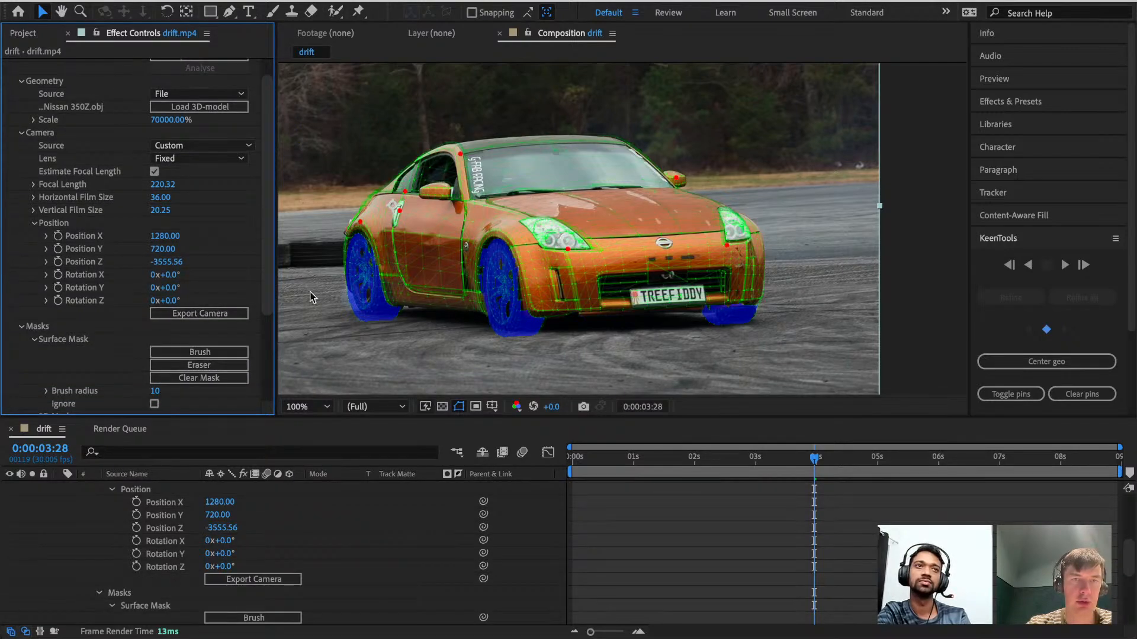
pyautogui.click(1030, 265)
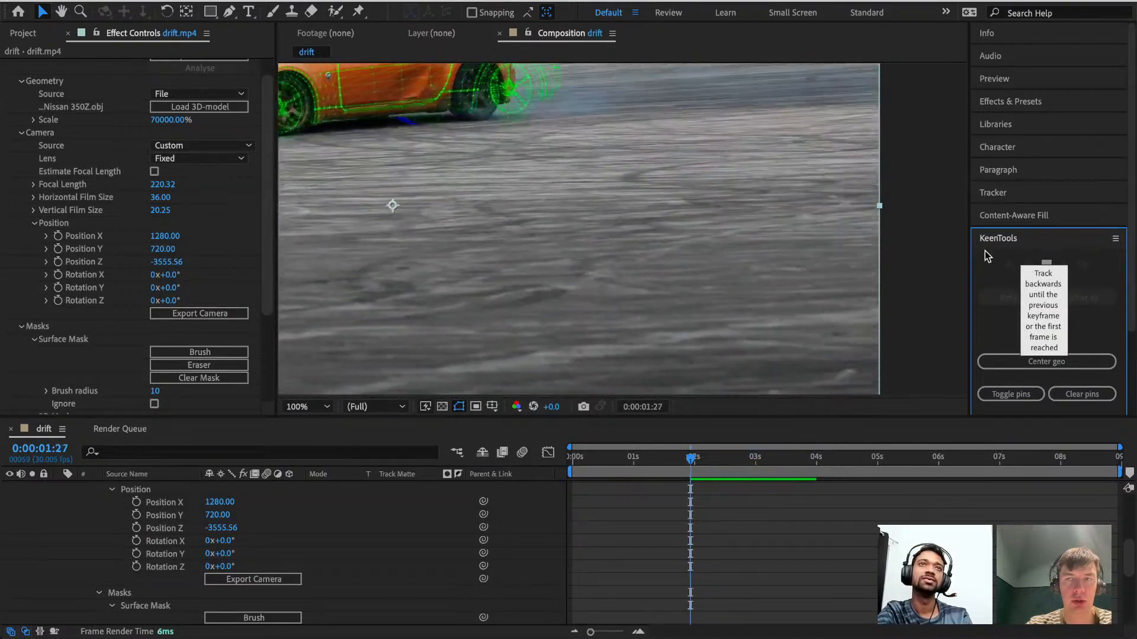
pyautogui.click(1045, 264)
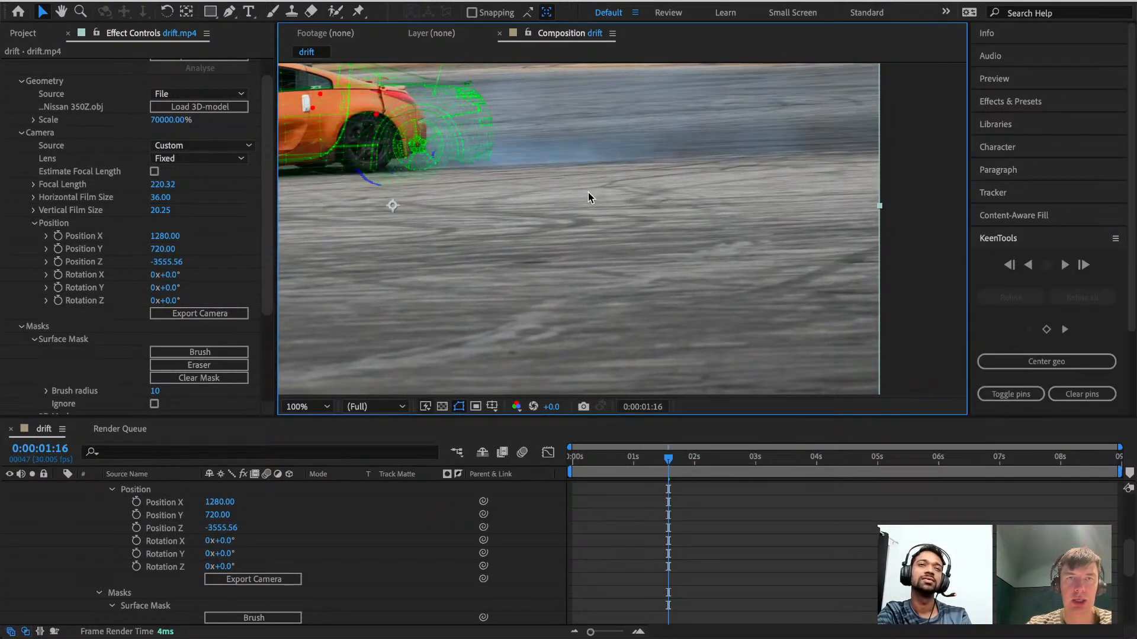
# Extend the surface mask with the Brush over the model's front and rear wheels at 0:00:01:16, then turn the Brush off.
pyautogui.press('space')
pyautogui.moveTo(594, 198); pyautogui.dragTo(883, 302)
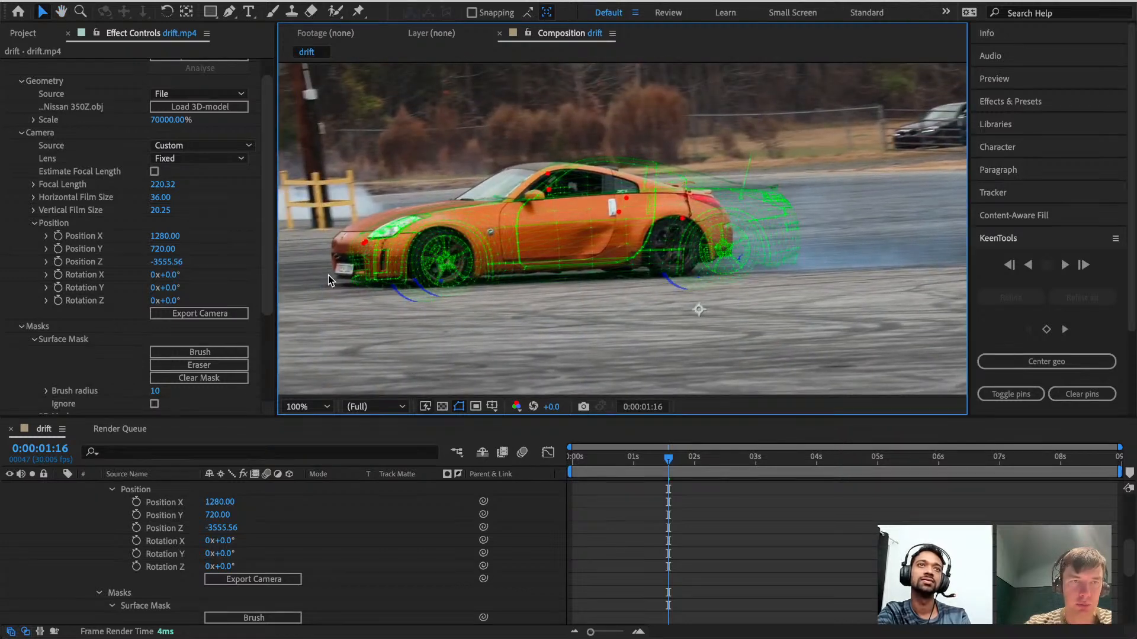
pyautogui.click(190, 347)
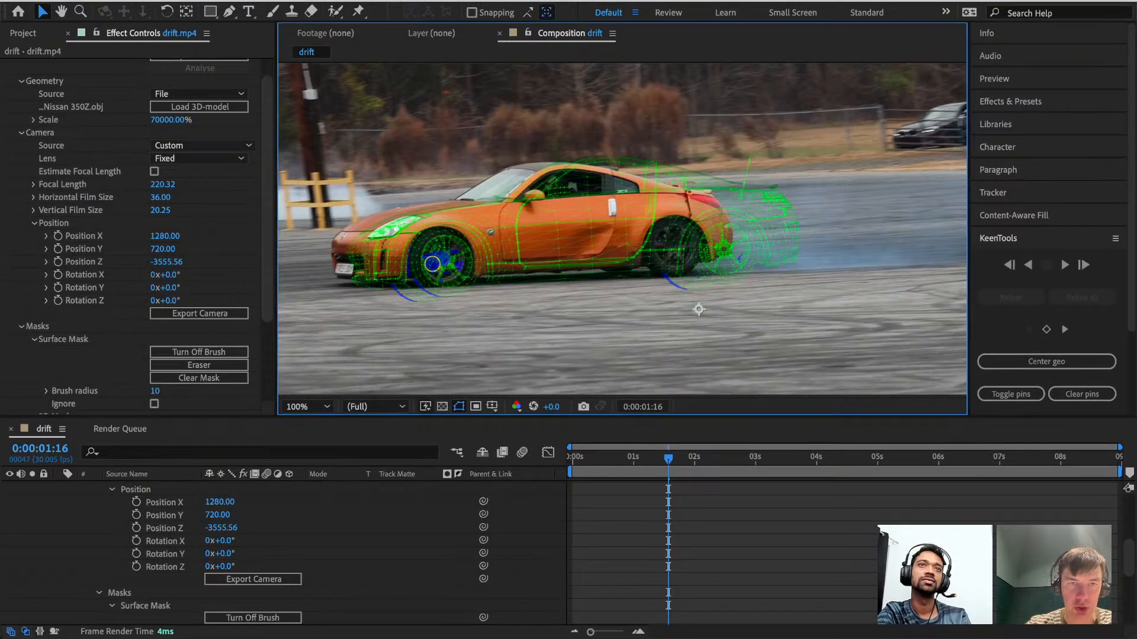
pyautogui.moveTo(433, 264)
pyautogui.mouseDown()
pyautogui.moveTo(428, 244)
pyautogui.moveTo(457, 241)
pyautogui.moveTo(465, 282)
pyautogui.moveTo(467, 240)
pyautogui.moveTo(441, 235)
pyautogui.moveTo(420, 252)
pyautogui.moveTo(417, 296)
pyautogui.moveTo(407, 297)
pyautogui.moveTo(453, 283)
pyautogui.moveTo(456, 258)
pyautogui.moveTo(471, 272)
pyautogui.moveTo(472, 254)
pyautogui.mouseUp()
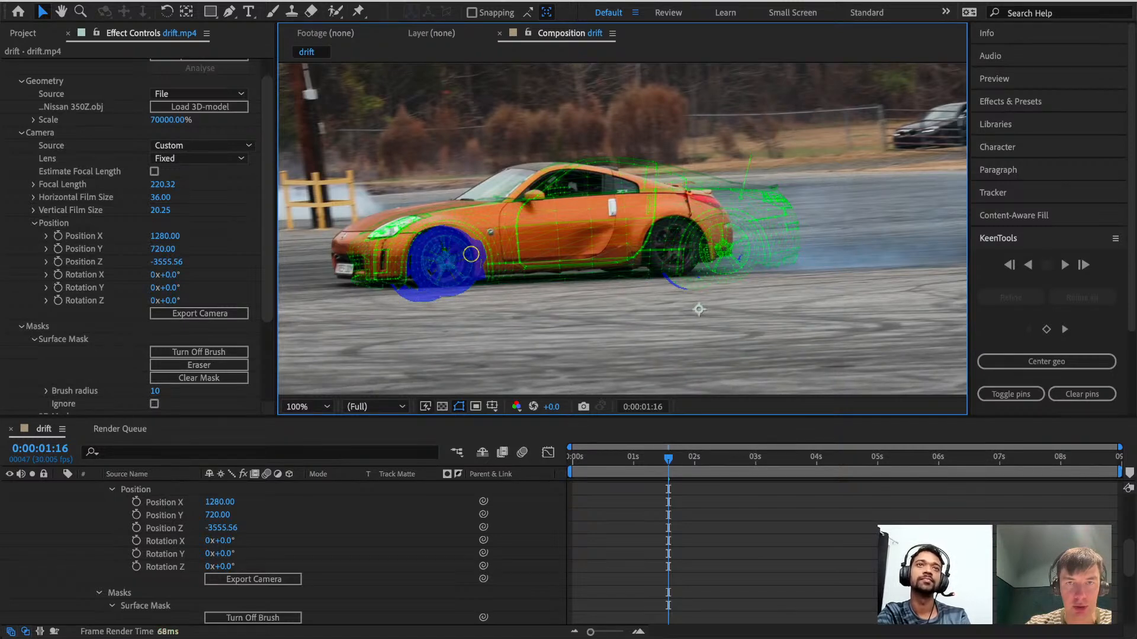
pyautogui.moveTo(725, 269)
pyautogui.mouseDown()
pyautogui.moveTo(713, 232)
pyautogui.moveTo(737, 232)
pyautogui.moveTo(741, 266)
pyautogui.moveTo(725, 269)
pyautogui.moveTo(723, 245)
pyautogui.moveTo(731, 260)
pyautogui.moveTo(690, 281)
pyautogui.mouseUp()
pyautogui.moveTo(699, 275)
pyautogui.mouseDown()
pyautogui.moveTo(713, 228)
pyautogui.moveTo(733, 225)
pyautogui.moveTo(753, 264)
pyautogui.moveTo(695, 290)
pyautogui.moveTo(725, 220)
pyautogui.mouseUp()
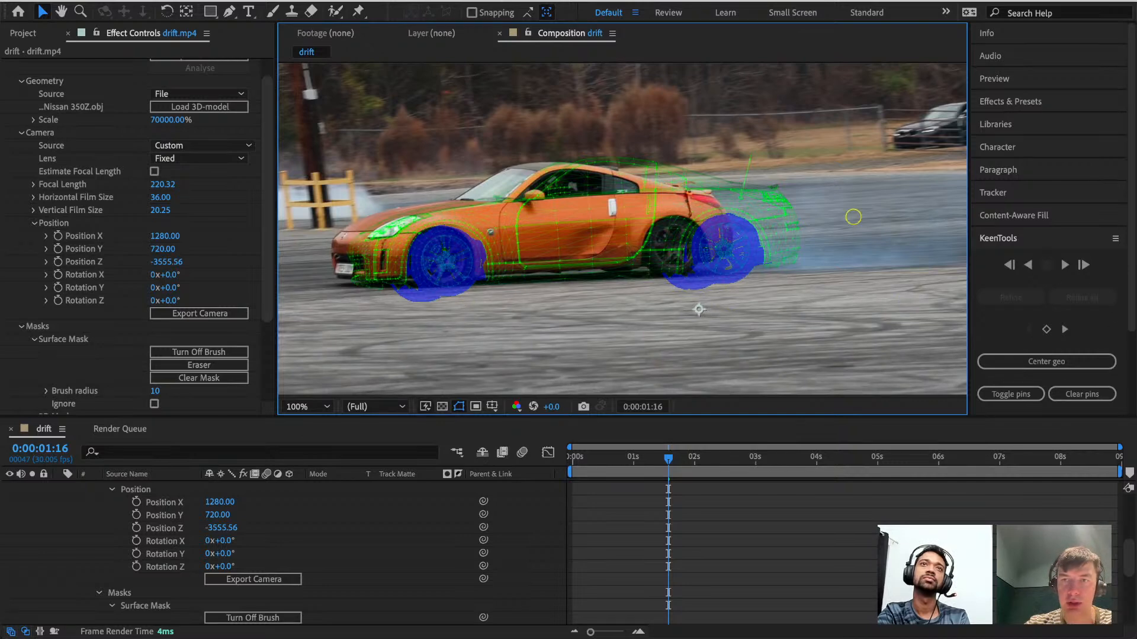
pyautogui.click(213, 353)
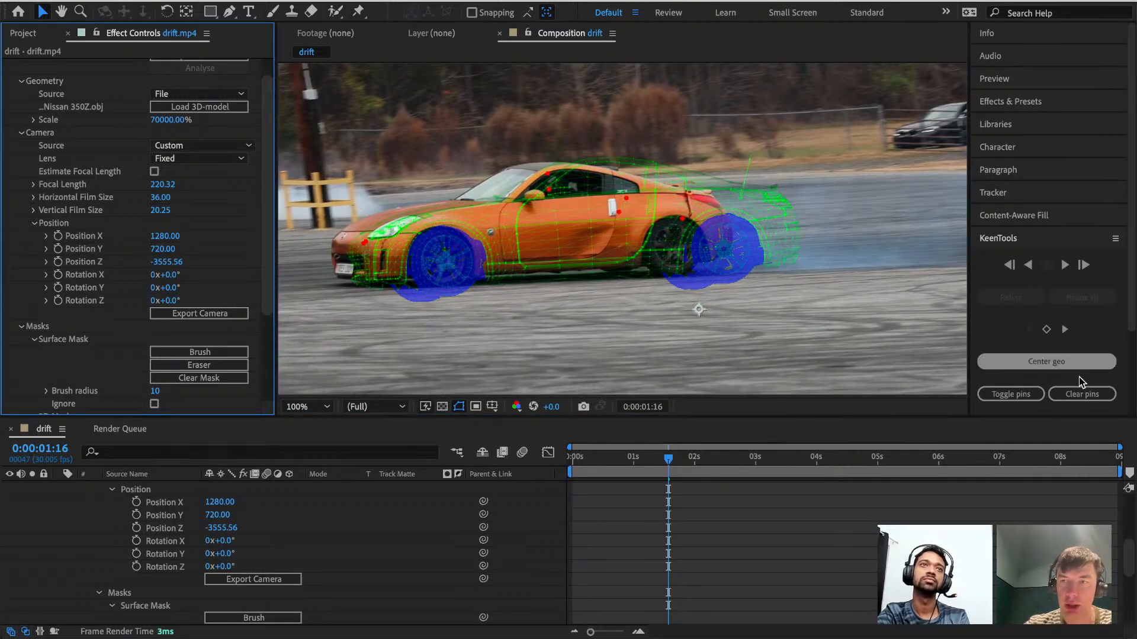
# Toggle the pins off and realign the model at 0:00:01:16 by pinning its rear, front wheel arch, nose, windshield, headlight and side sill.
pyautogui.click(1025, 392)
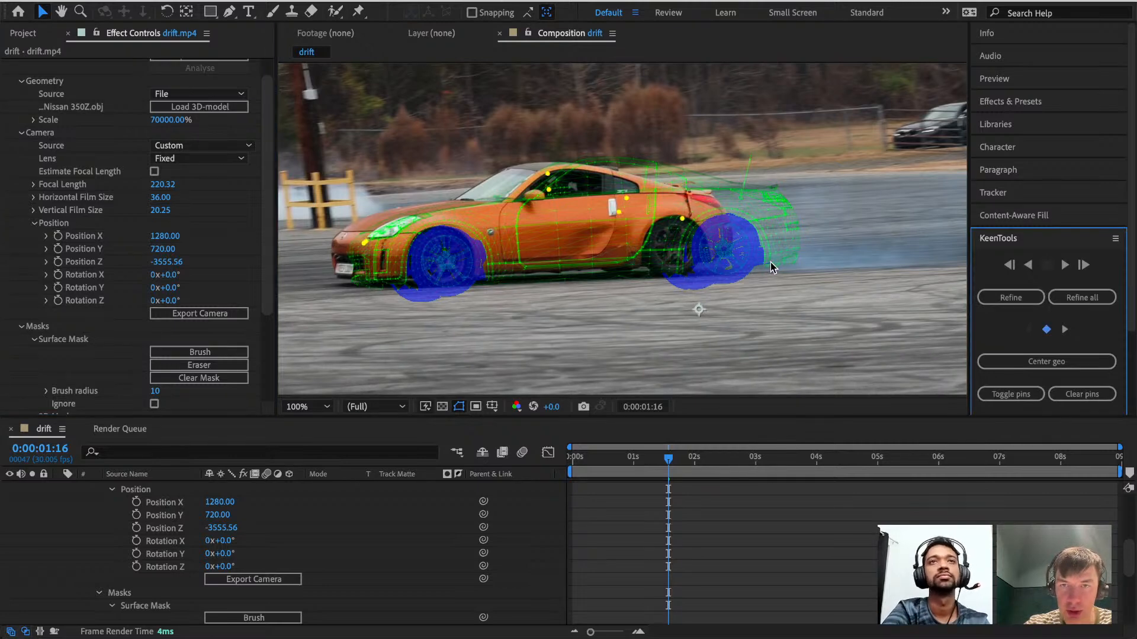
pyautogui.moveTo(770, 261); pyautogui.dragTo(715, 259)
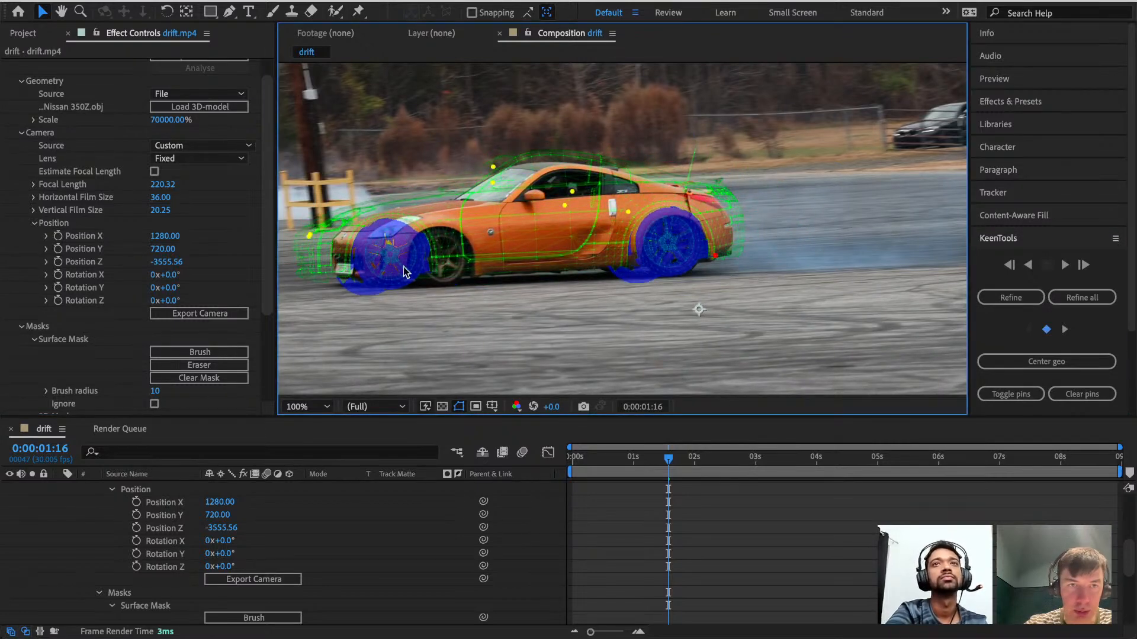
pyautogui.moveTo(355, 276); pyautogui.dragTo(408, 276)
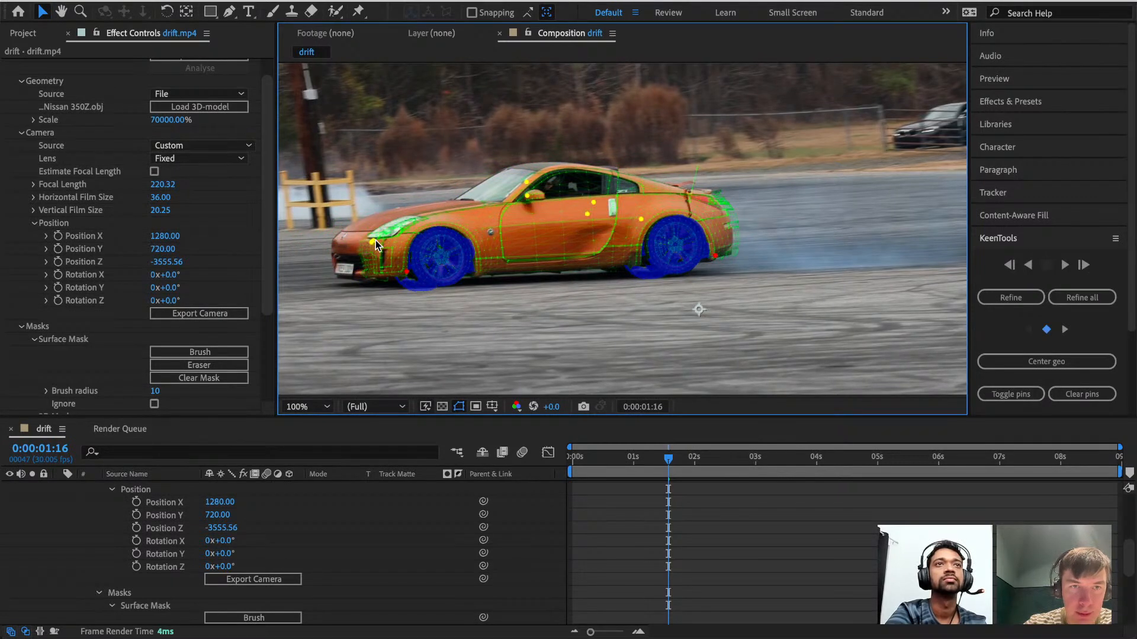
pyautogui.moveTo(373, 240); pyautogui.dragTo(340, 239)
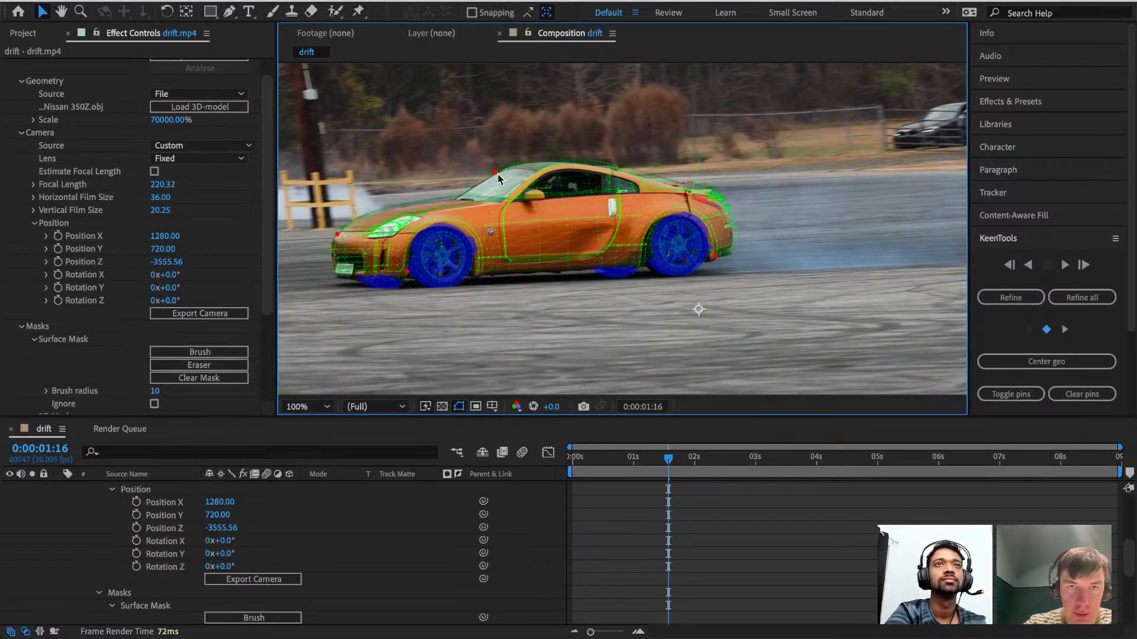
pyautogui.moveTo(495, 171); pyautogui.dragTo(506, 174)
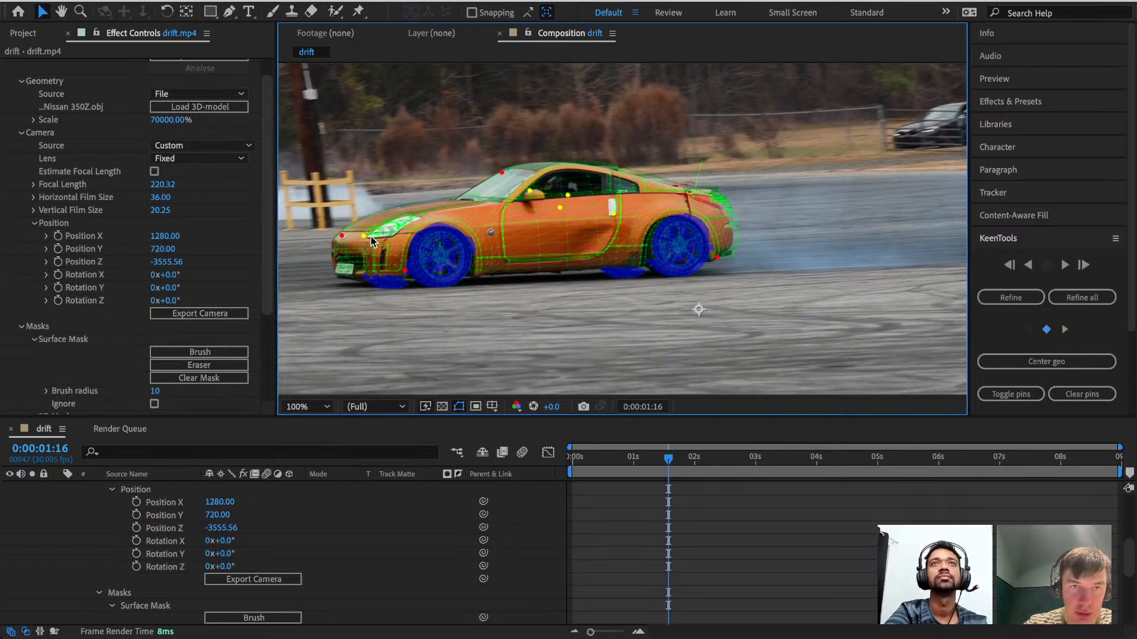
pyautogui.moveTo(364, 237); pyautogui.dragTo(368, 239)
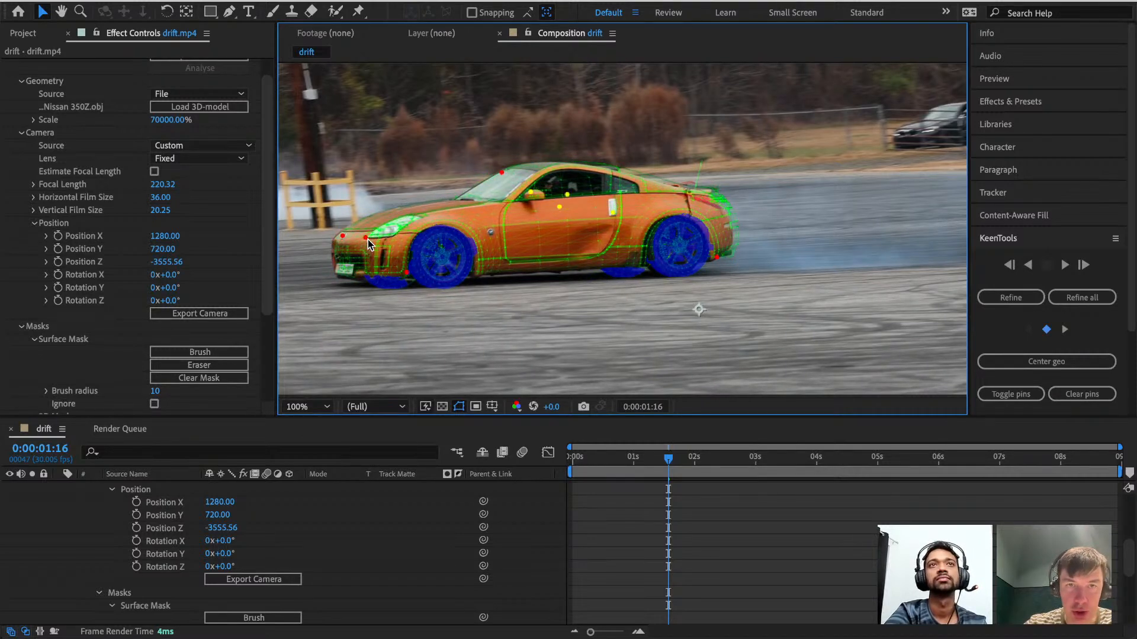
pyautogui.moveTo(718, 201); pyautogui.dragTo(708, 204)
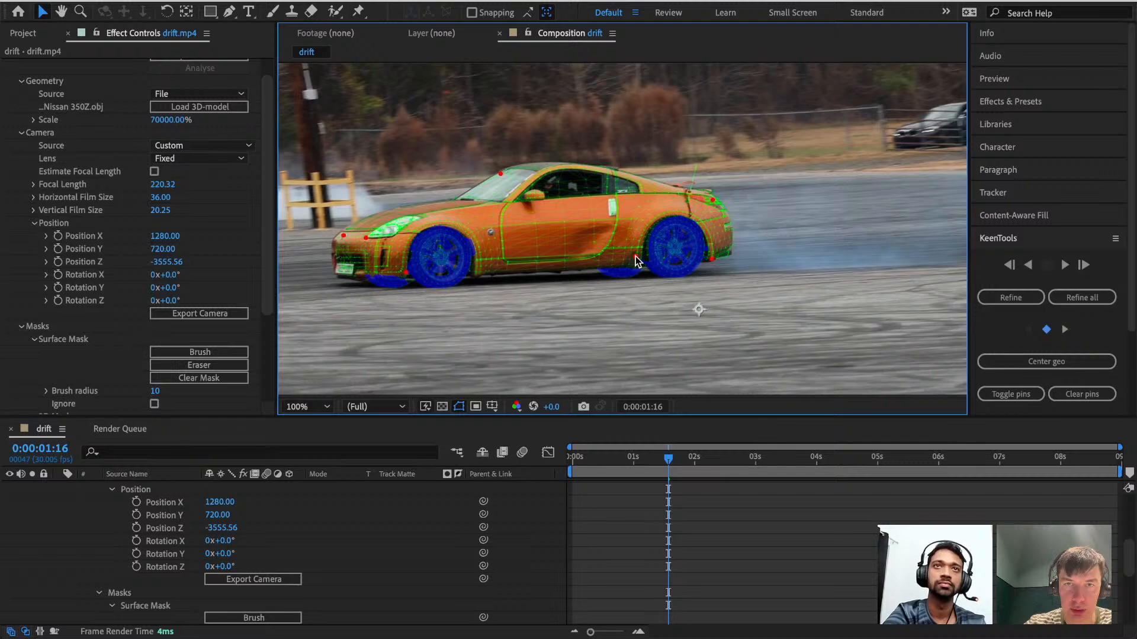
pyautogui.moveTo(635, 256); pyautogui.dragTo(635, 256)
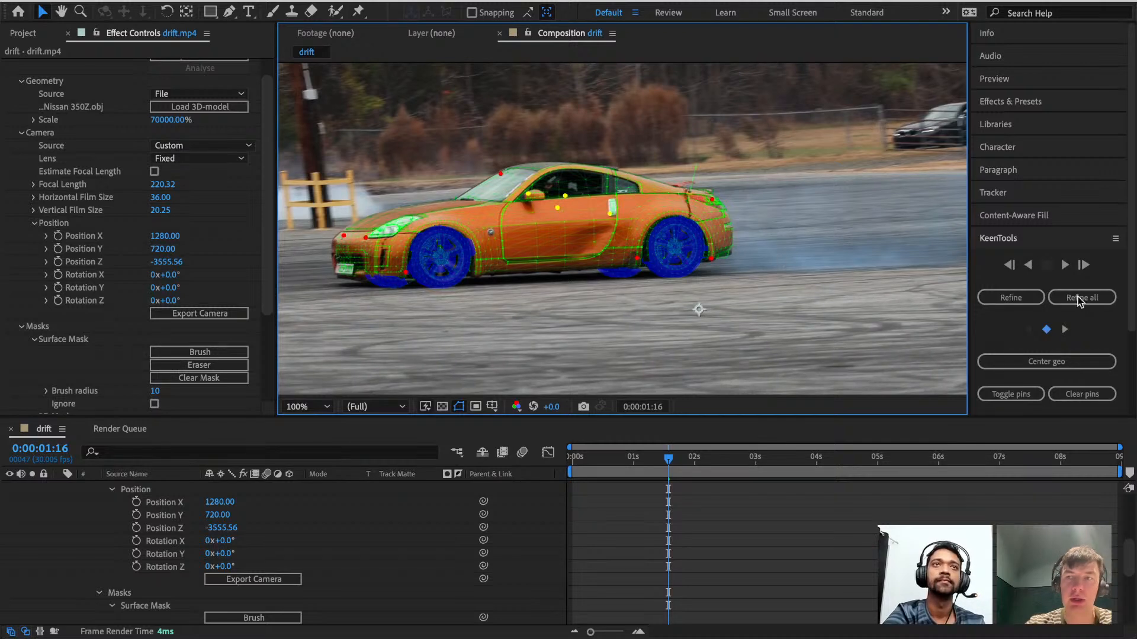
# Refine the tracking between the closest keyframes and check the model's fit on the car at 0:00:03:09.
pyautogui.click(1019, 297)
pyautogui.scroll(5, 813, 513)
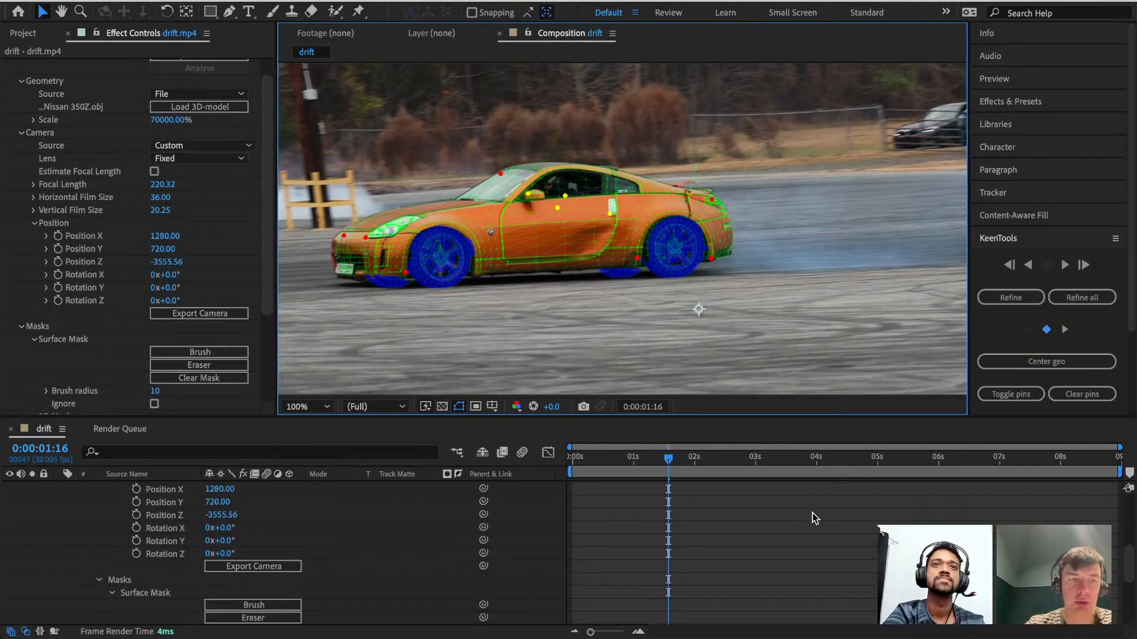
pyautogui.click(1024, 301)
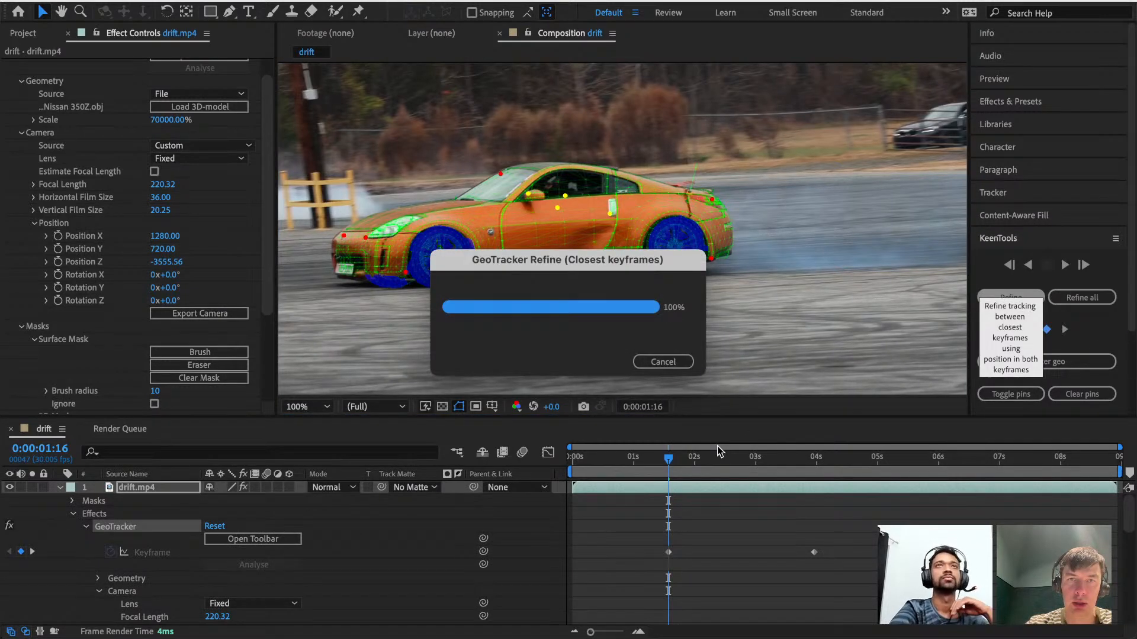
pyautogui.moveTo(670, 460); pyautogui.dragTo(776, 475)
pyautogui.press('h')
pyautogui.moveTo(789, 276); pyautogui.dragTo(777, 124)
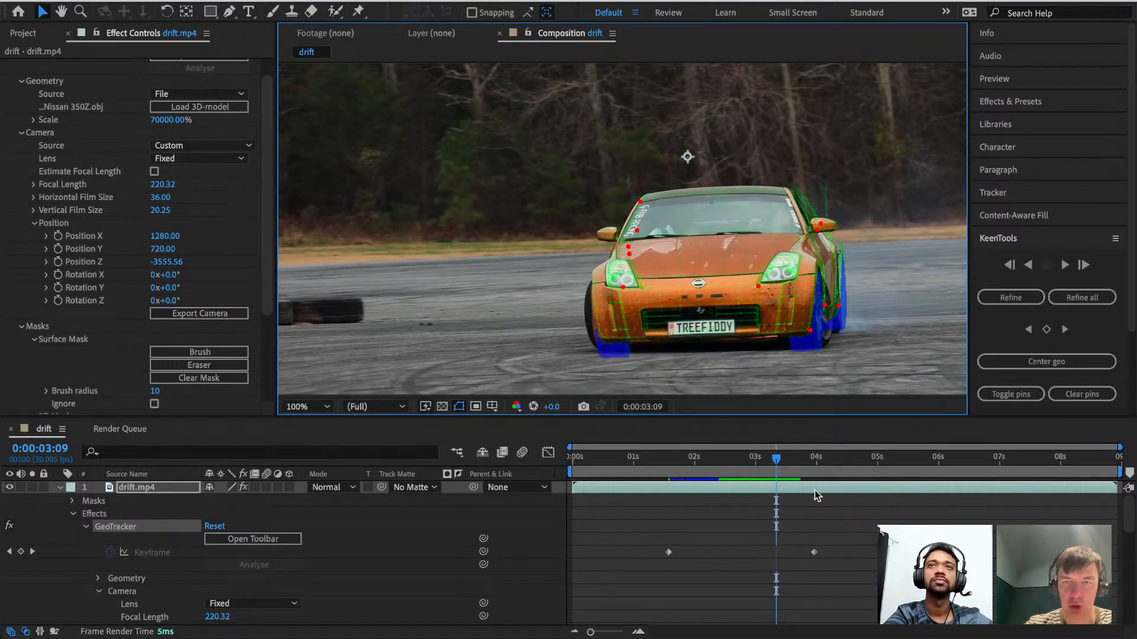
# Return to the keyframe at 0:00:01:16 and track the car backwards to the start of the footage, dismissing the tracking error.
pyautogui.moveTo(777, 462); pyautogui.dragTo(669, 499)
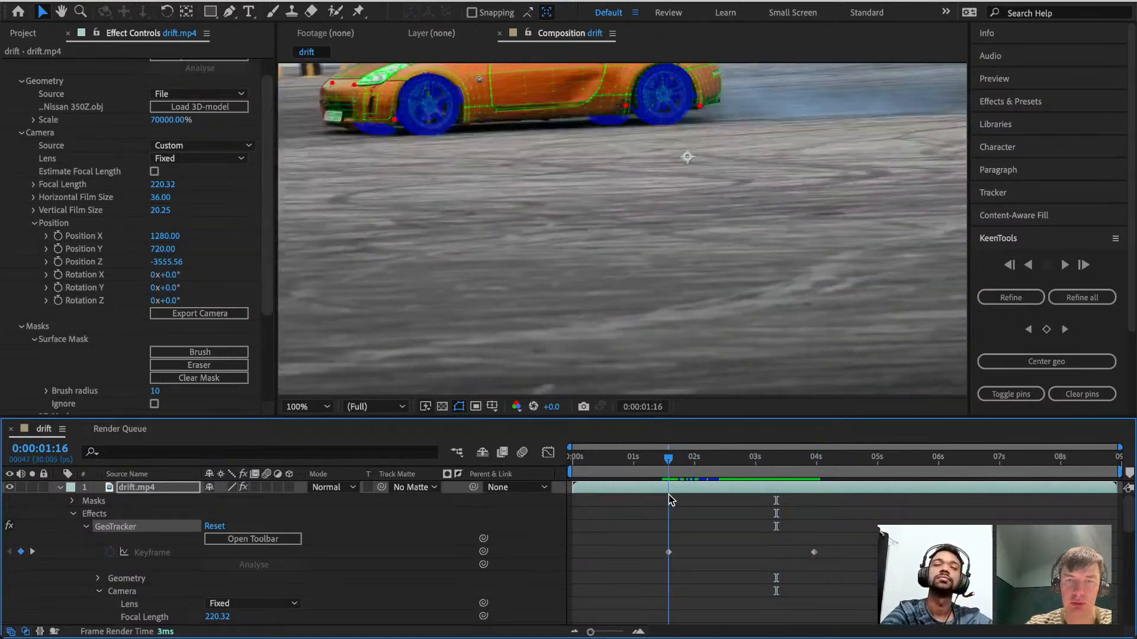
pyautogui.scroll(-2, 697, 274)
pyautogui.press('h')
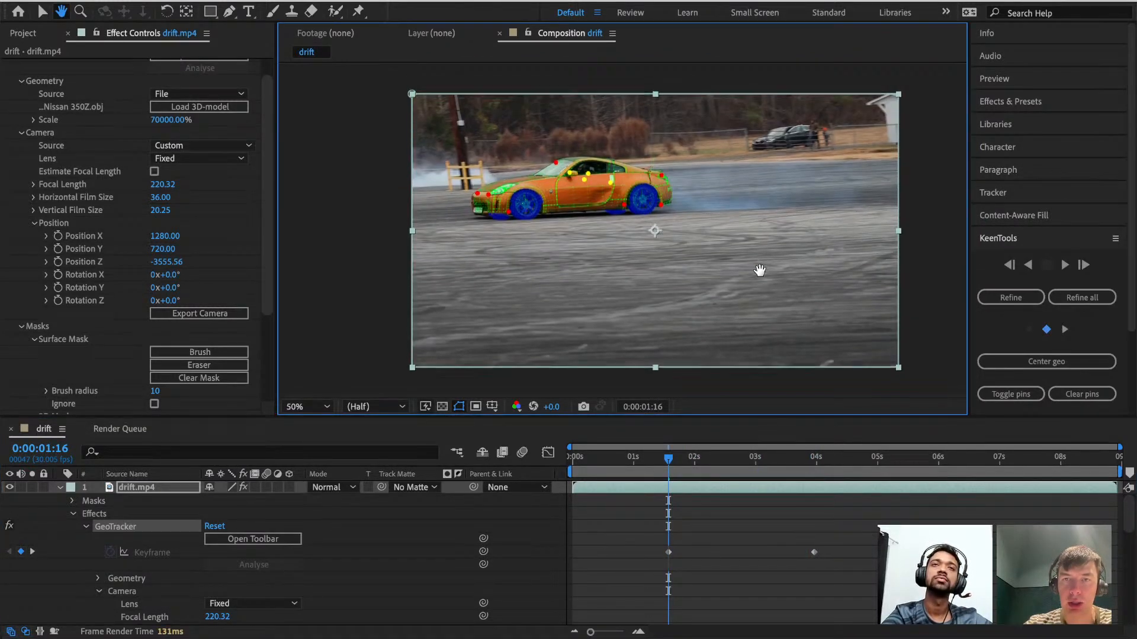
pyautogui.moveTo(760, 270); pyautogui.dragTo(760, 308)
pyautogui.click(1029, 266)
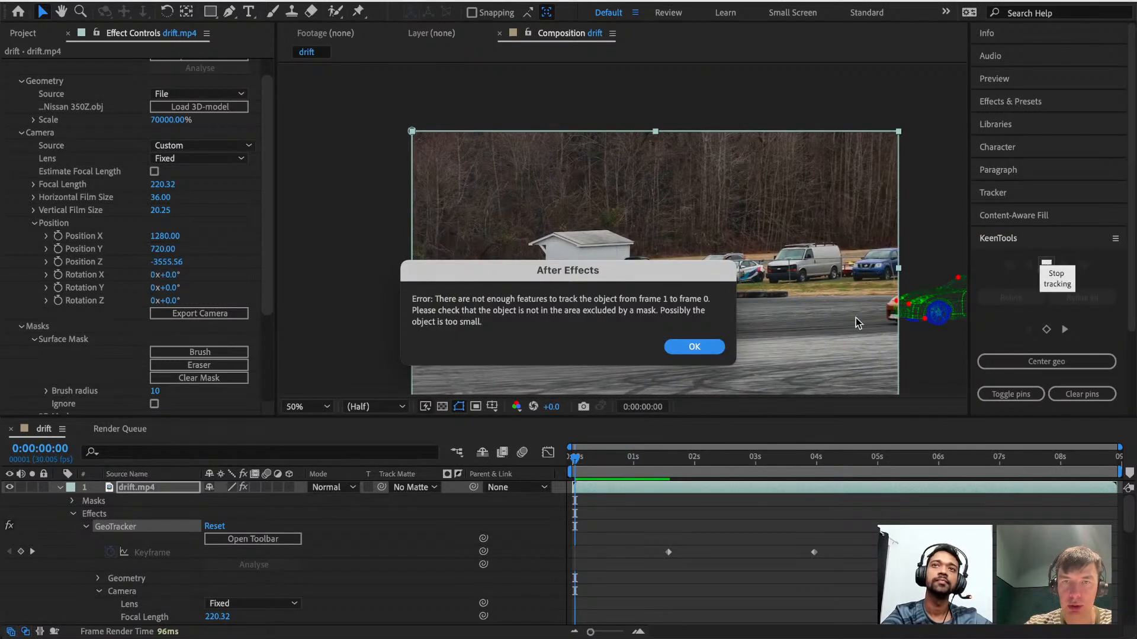
pyautogui.click(698, 348)
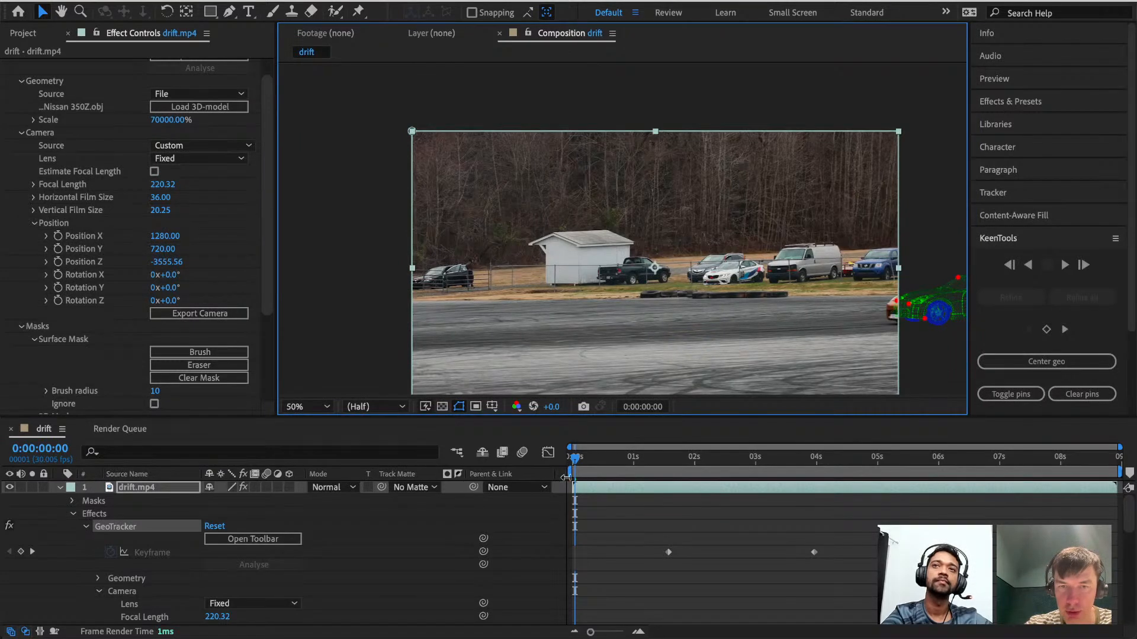
# Correct the model's alignment at 0:00:00:10 by adjusting its pins on the nose, front wheel arch and rear.
pyautogui.moveTo(572, 460); pyautogui.dragTo(588, 461)
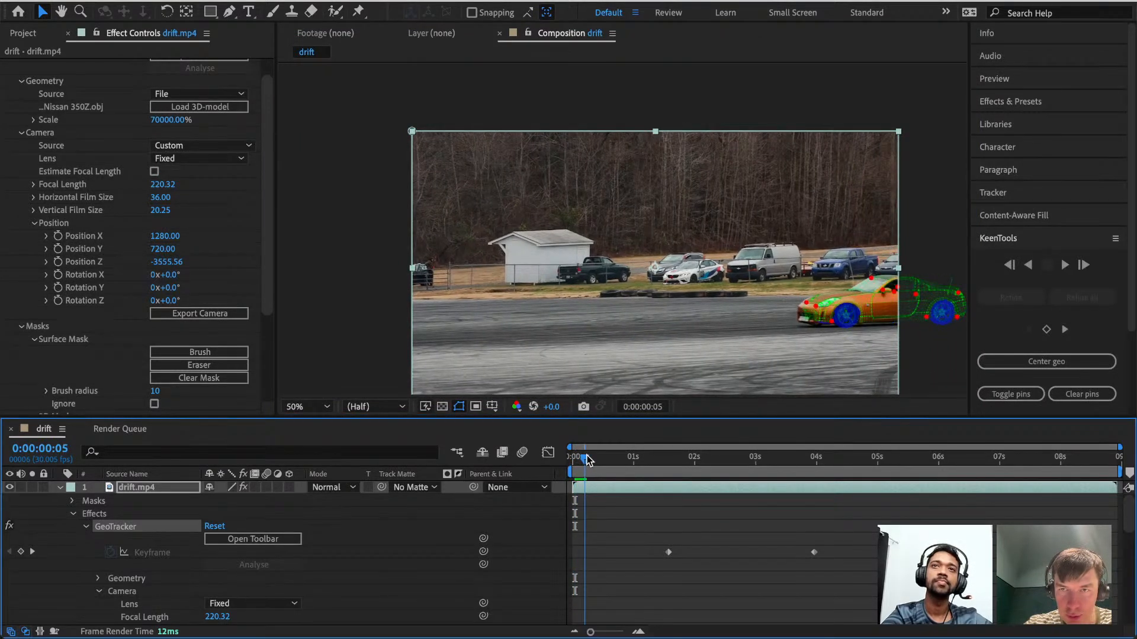
pyautogui.scroll(1, 828, 292)
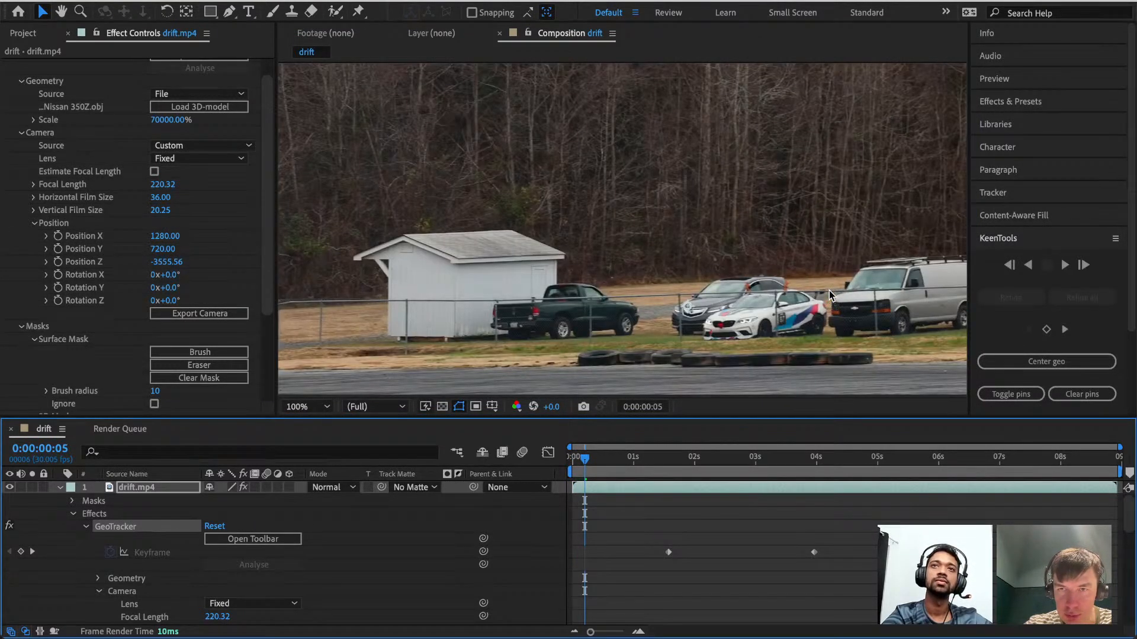
pyautogui.press('space')
pyautogui.moveTo(797, 253); pyautogui.dragTo(421, 100)
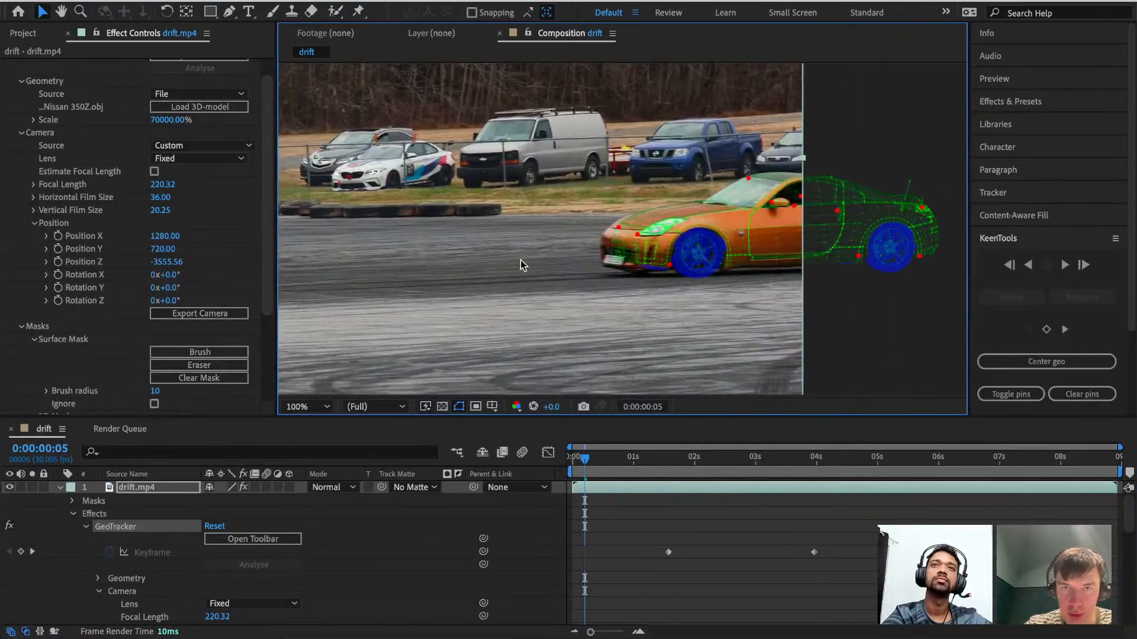
pyautogui.moveTo(585, 459); pyautogui.dragTo(594, 459)
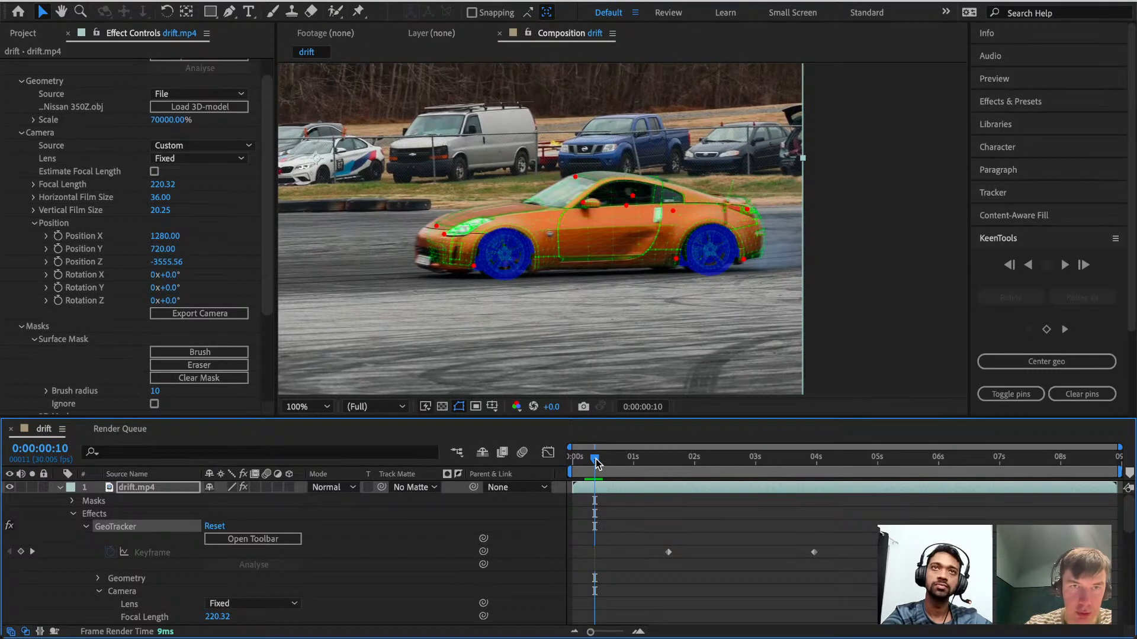
pyautogui.moveTo(435, 231); pyautogui.dragTo(413, 233)
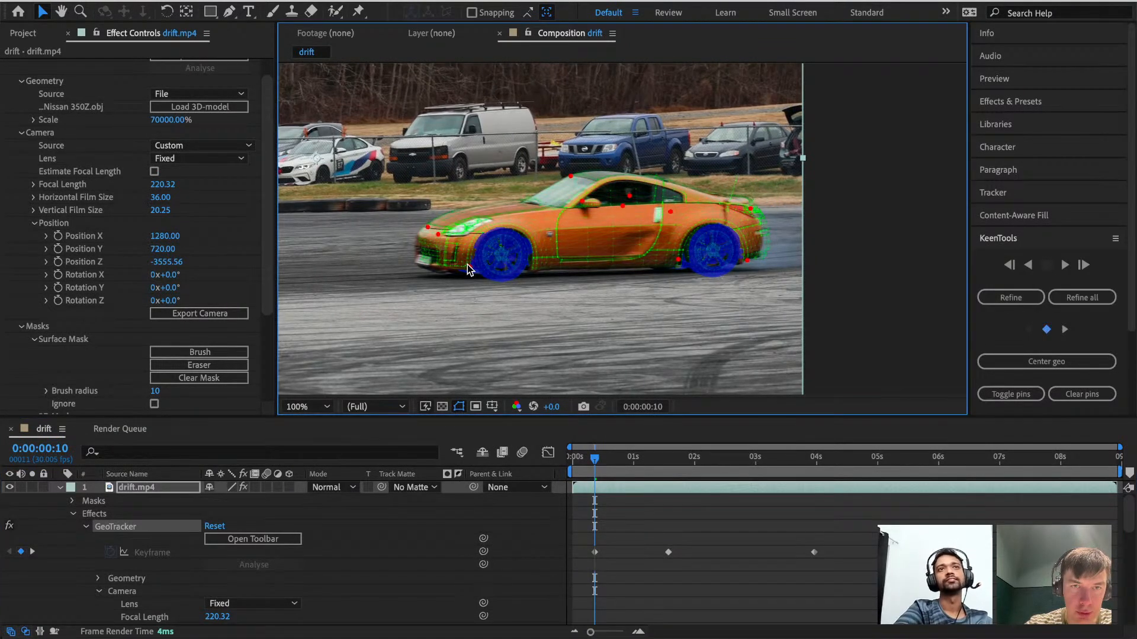
pyautogui.moveTo(468, 266); pyautogui.dragTo(475, 271)
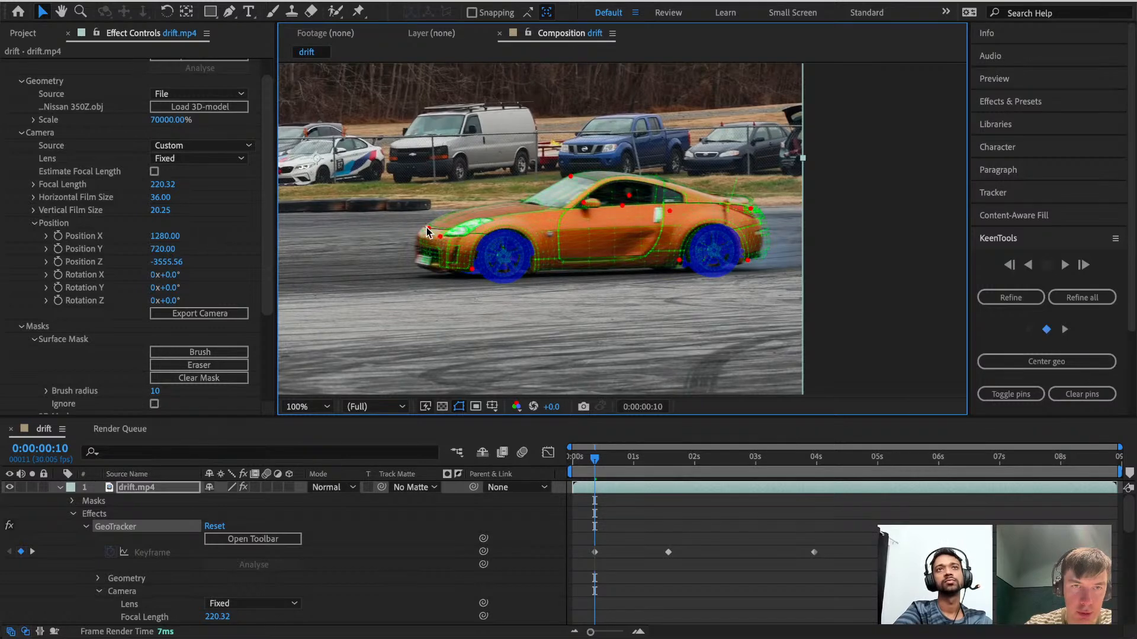
pyautogui.moveTo(424, 228); pyautogui.dragTo(421, 229)
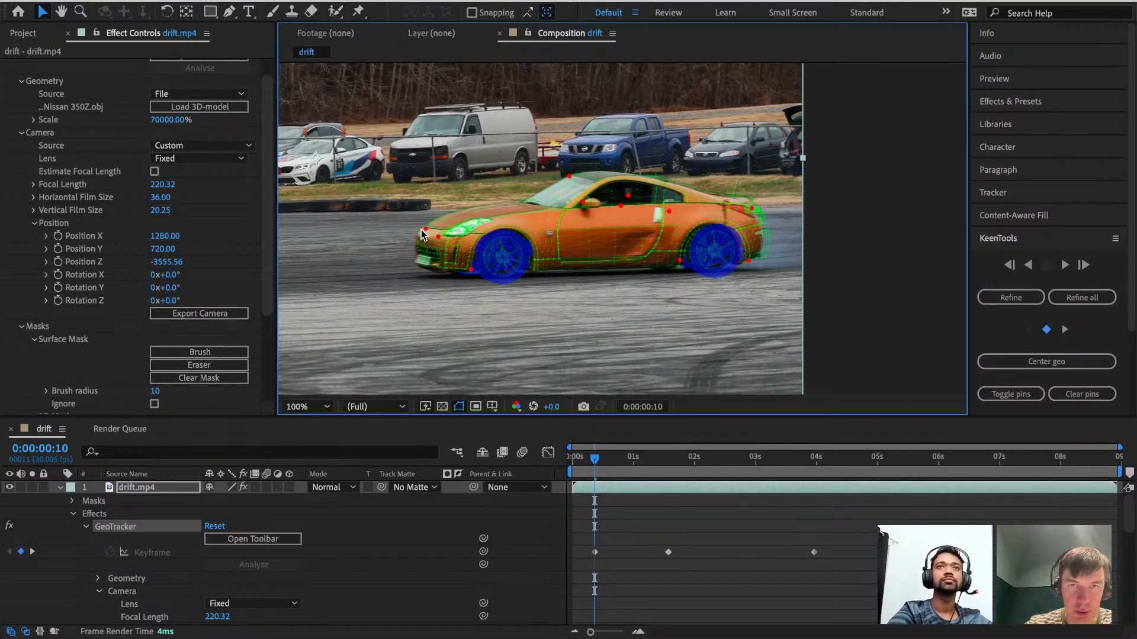
pyautogui.moveTo(753, 209); pyautogui.dragTo(728, 220)
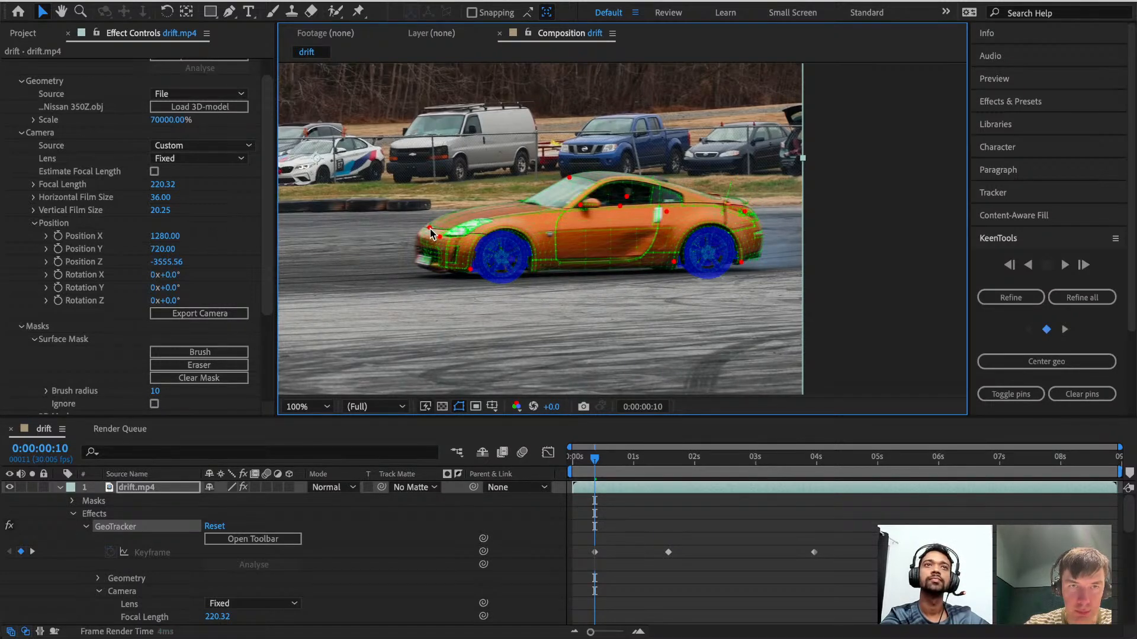
# Nudge the model's nose pin at 0:00:00:10 and refine the tracking between the closest keyframes.
pyautogui.moveTo(424, 229); pyautogui.dragTo(426, 230)
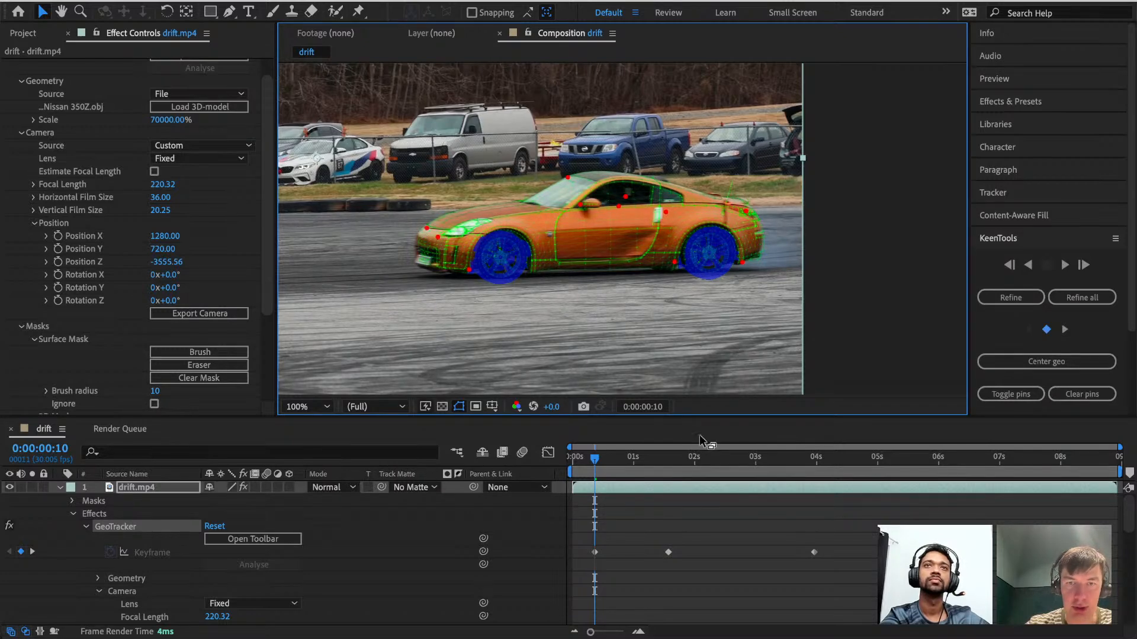
pyautogui.click(1024, 299)
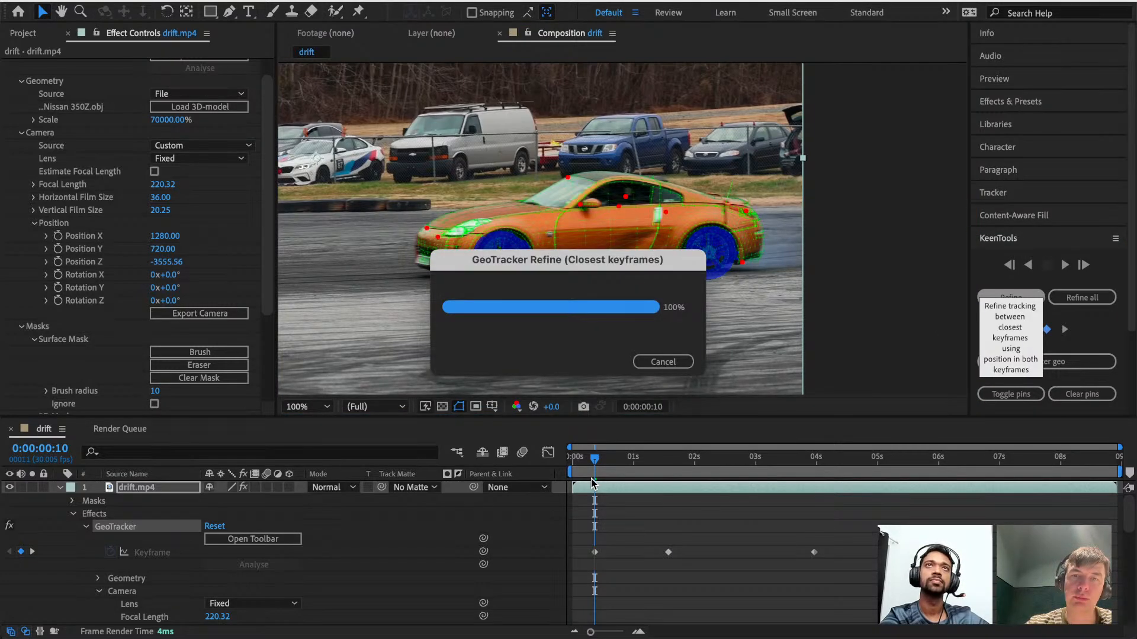
# Correct the model's alignment at 0:00:00:25 with pins on its spoiler, nose and rear bumper, and refine the tracking between the closest keyframes.
pyautogui.moveTo(598, 465); pyautogui.dragTo(628, 466)
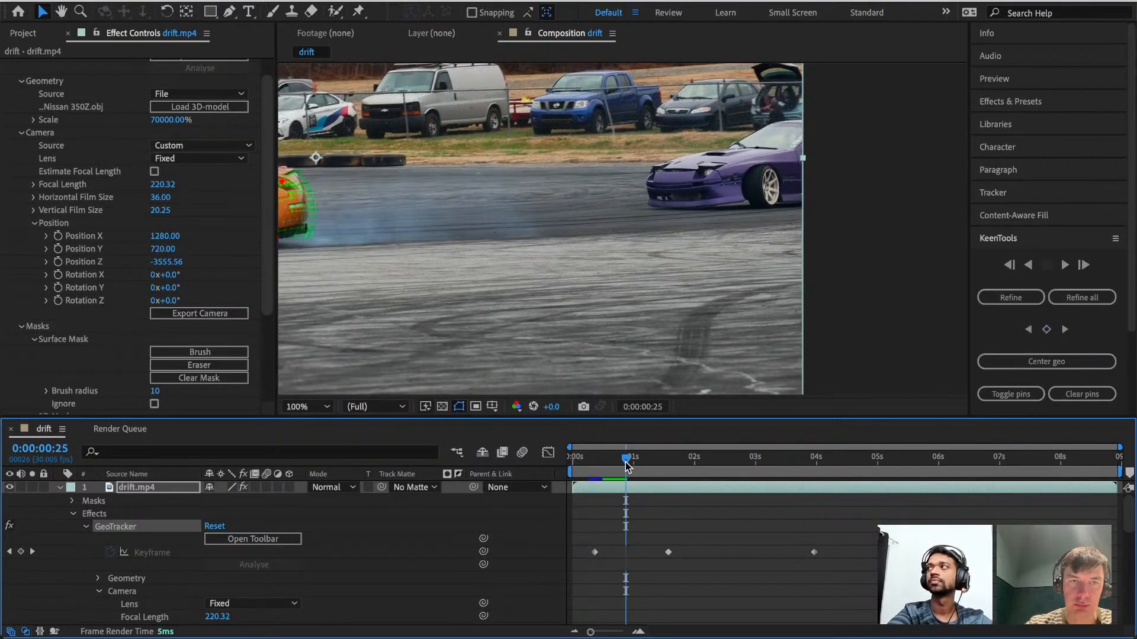
pyautogui.moveTo(526, 255); pyautogui.dragTo(837, 279)
pyautogui.moveTo(664, 283); pyautogui.dragTo(839, 290)
pyautogui.press('v')
pyautogui.moveTo(804, 222); pyautogui.dragTo(774, 208)
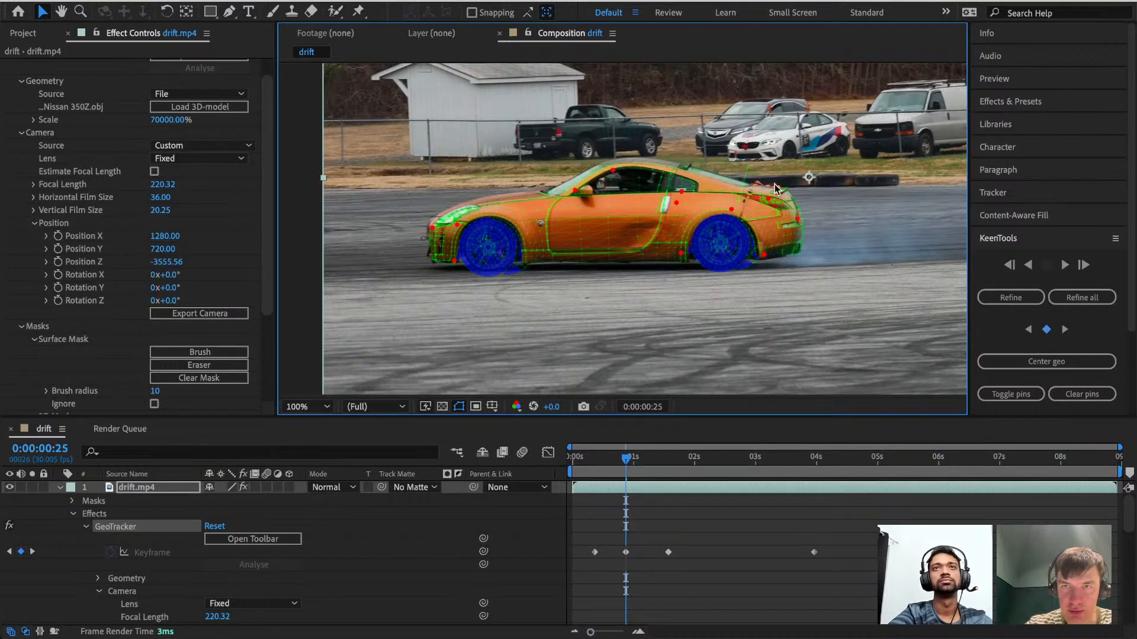
pyautogui.click(426, 222)
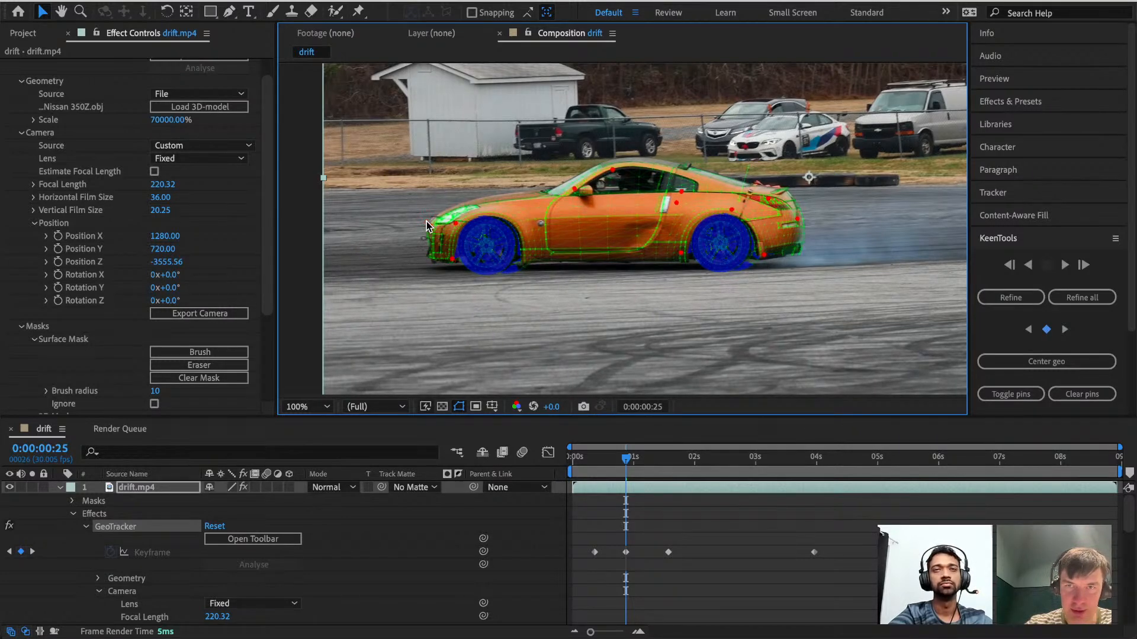
pyautogui.click(789, 249)
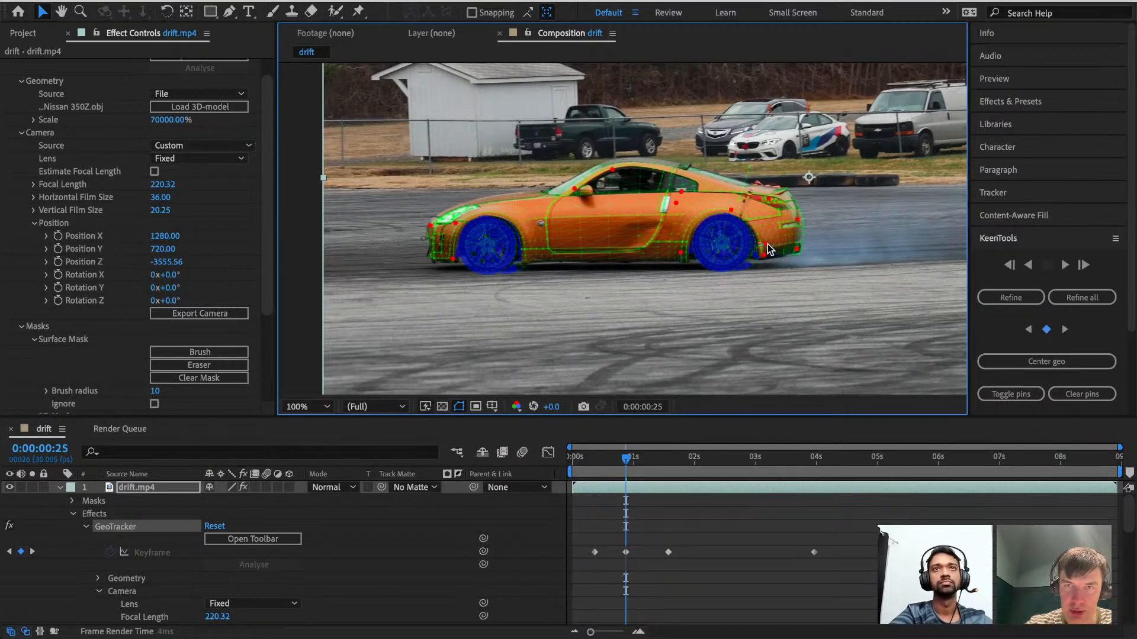
pyautogui.moveTo(770, 244); pyautogui.dragTo(772, 243)
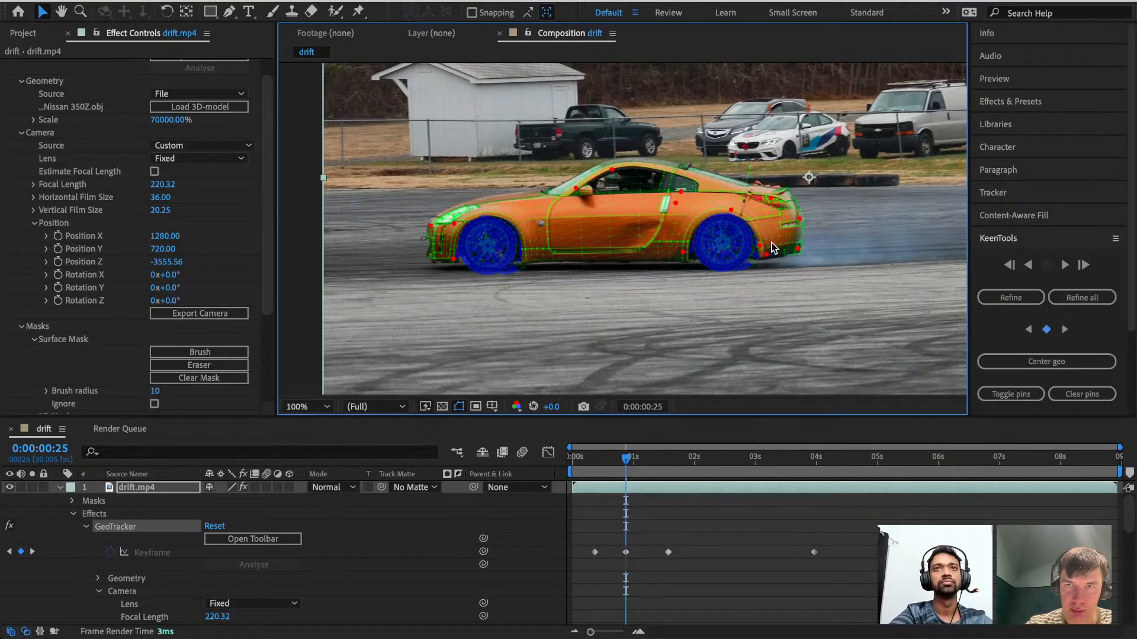
pyautogui.click(1015, 299)
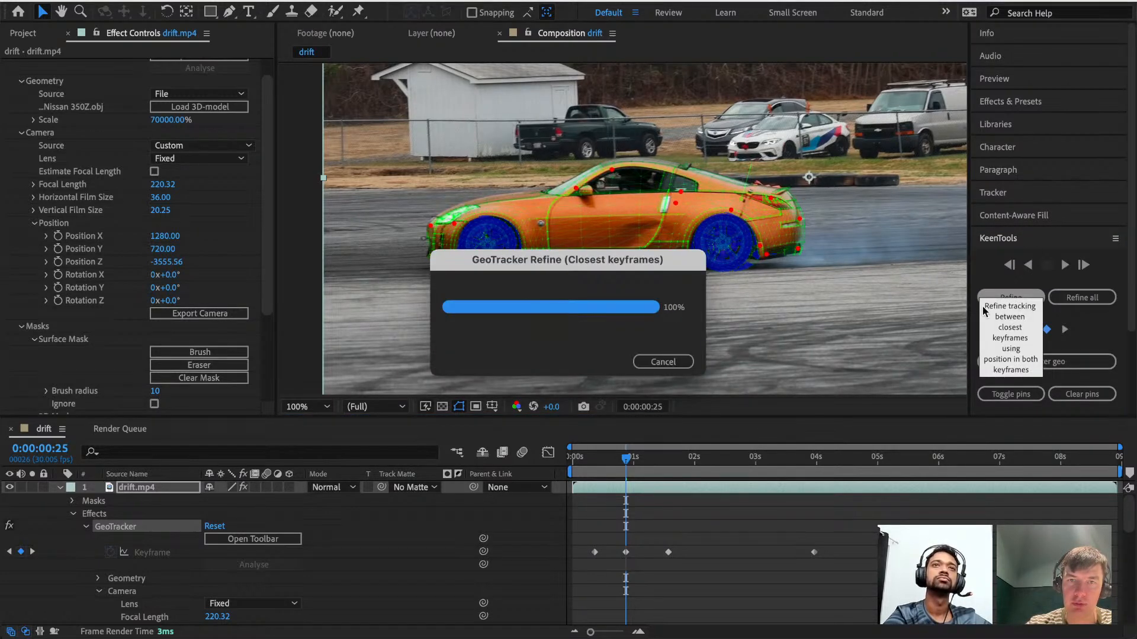
# Return to the keyframe at 0:00:00:10, track the car backwards to the first frame and check the model's fit there, dismissing the tracking error.
pyautogui.click(610, 462)
pyautogui.moveTo(611, 462)
pyautogui.mouseDown()
pyautogui.moveTo(685, 469)
pyautogui.moveTo(593, 475)
pyautogui.mouseUp()
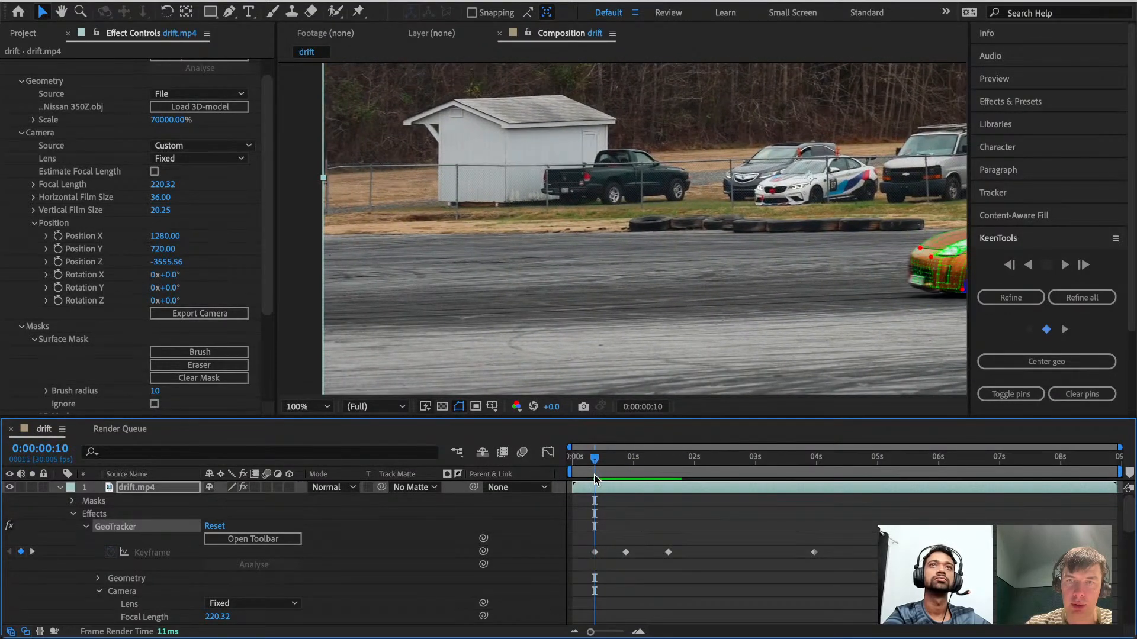
pyautogui.press('h')
pyautogui.moveTo(868, 259); pyautogui.dragTo(461, 251)
pyautogui.press('v')
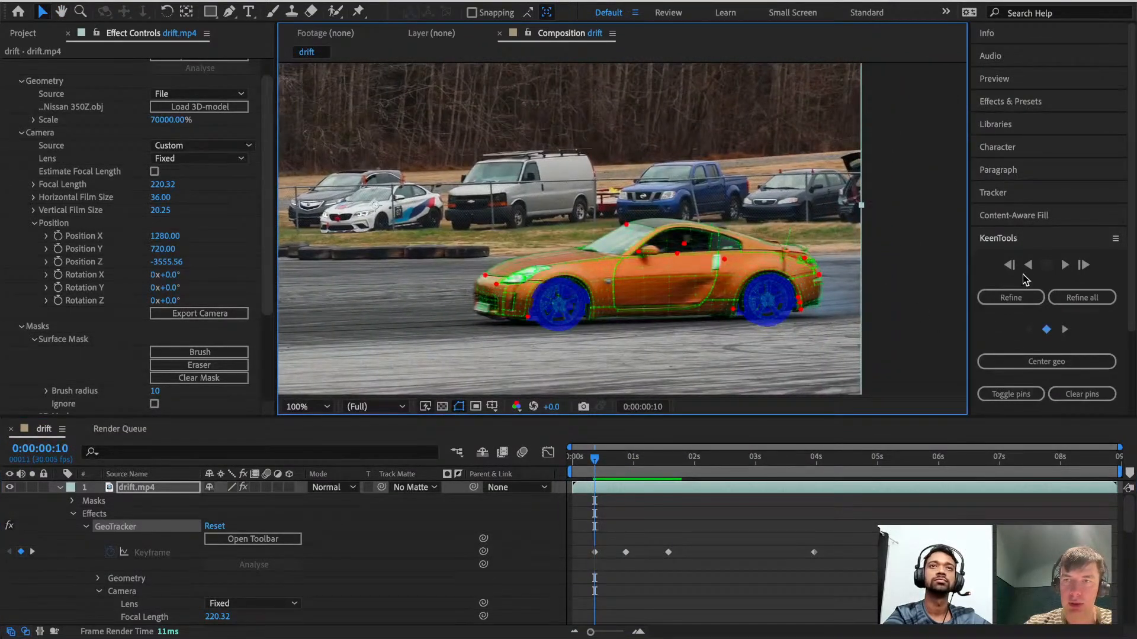
pyautogui.click(1028, 266)
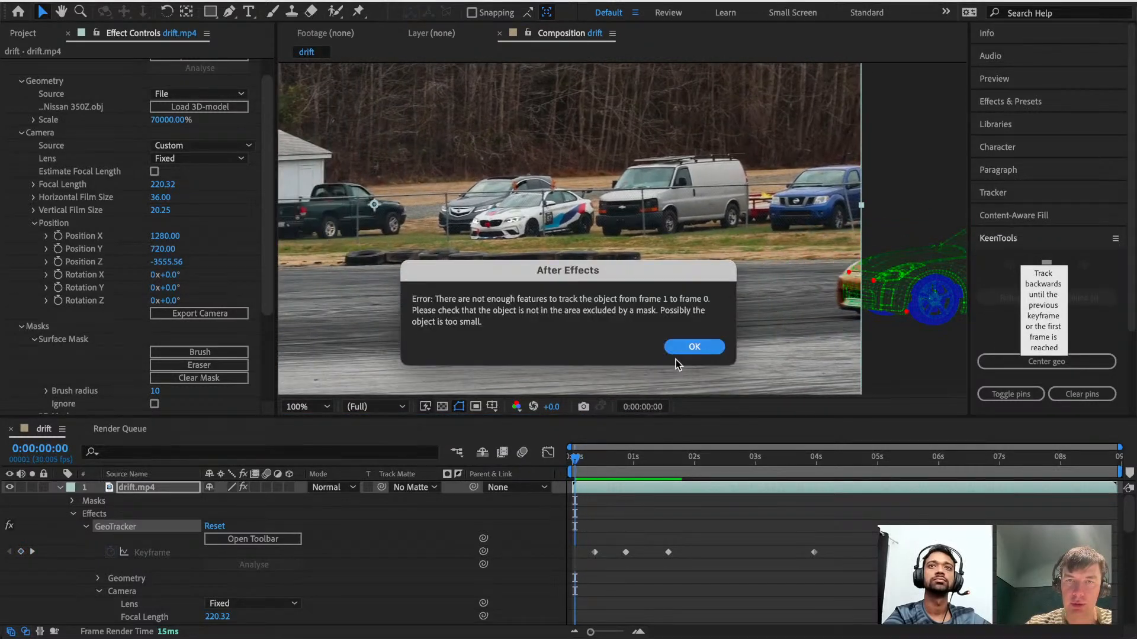
pyautogui.click(682, 349)
pyautogui.click(578, 461)
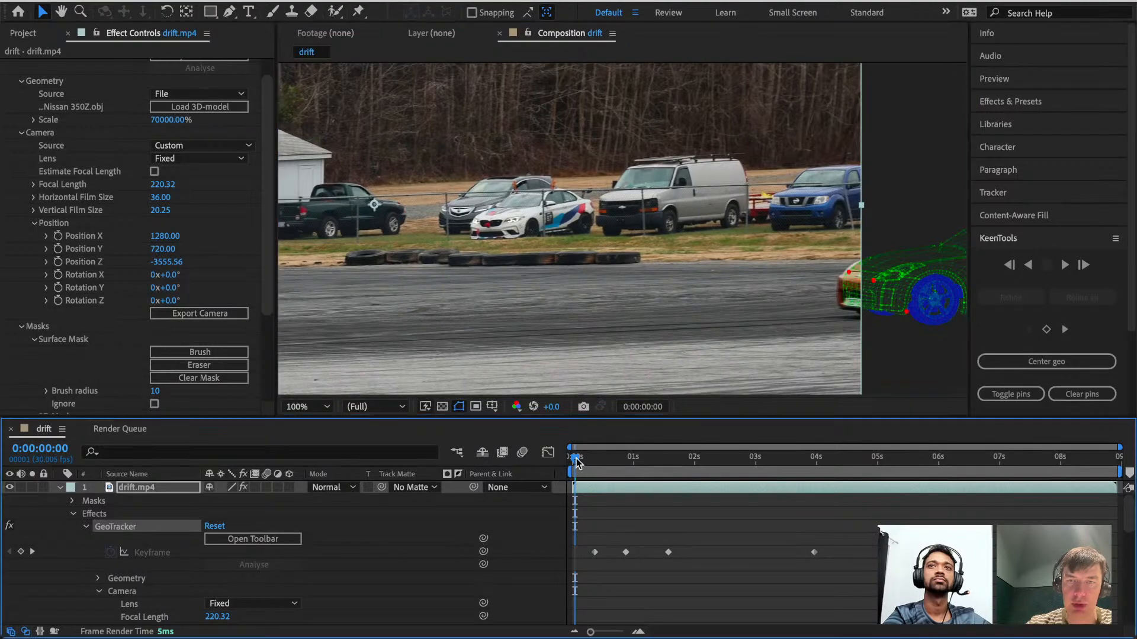
pyautogui.moveTo(577, 462)
pyautogui.mouseDown()
pyautogui.moveTo(619, 465)
pyautogui.moveTo(579, 470)
pyautogui.mouseUp()
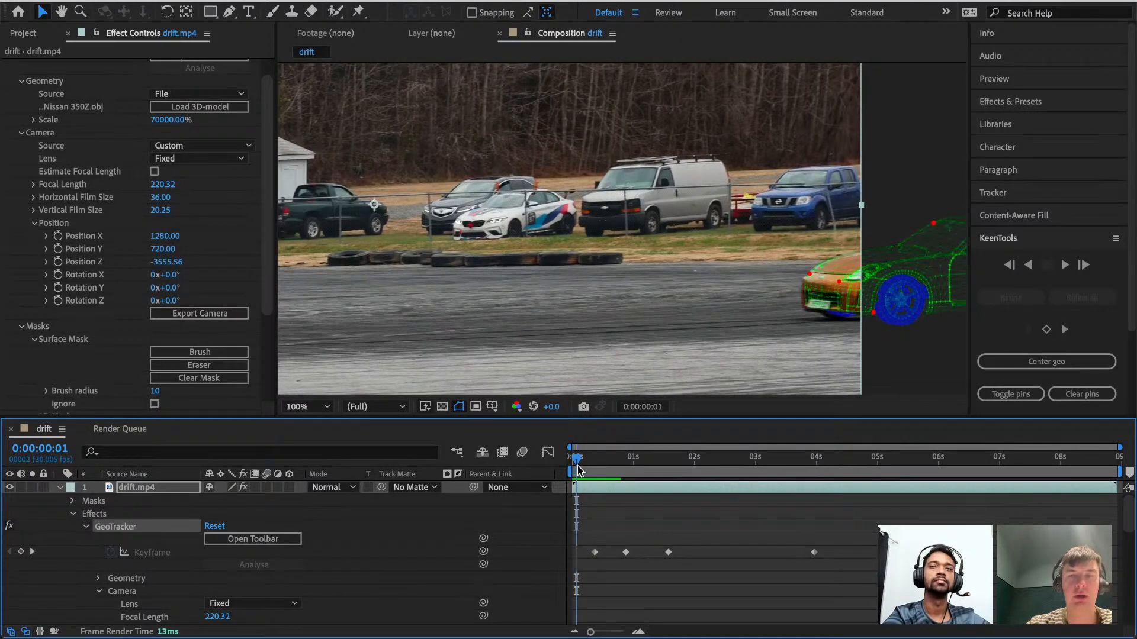
# Track the car forward from the keyframe at 0:00:03:28 and stop the tracking at 0:00:05:11.
pyautogui.scroll(-2, 614, 305)
pyautogui.moveTo(761, 465); pyautogui.dragTo(816, 471)
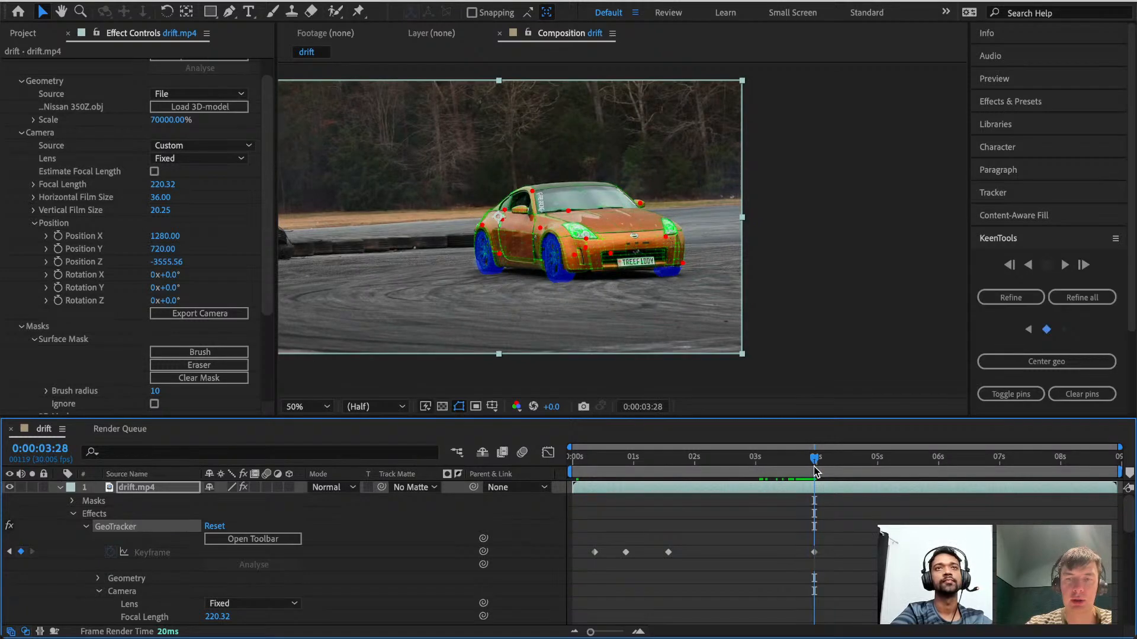
pyautogui.click(1064, 266)
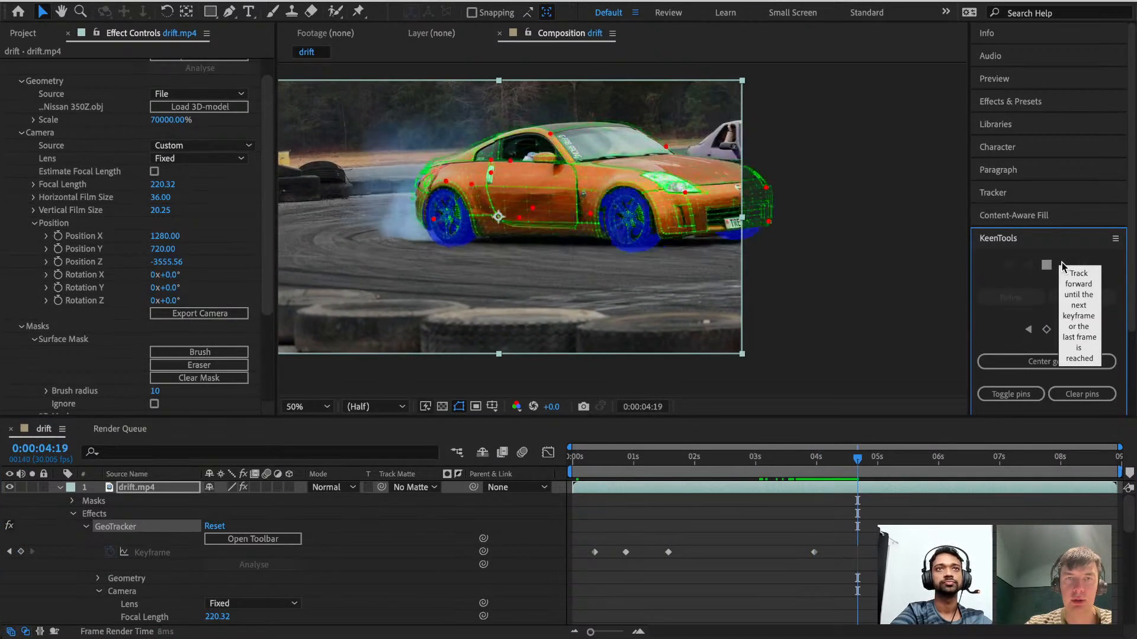
pyautogui.click(1046, 265)
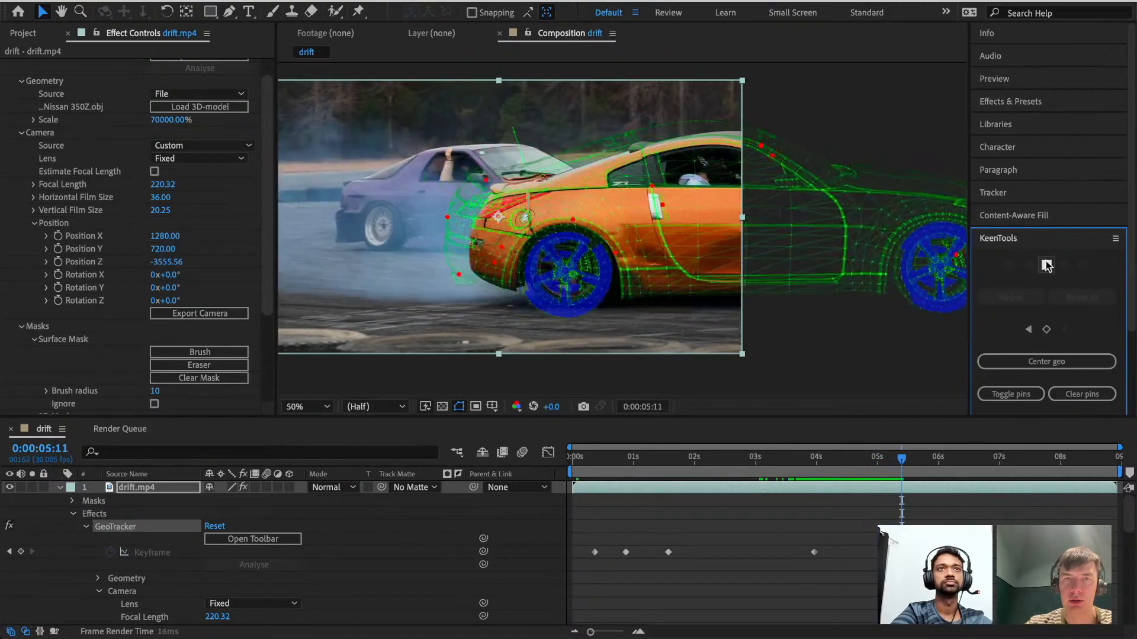
# Clear all pins and realign the model at 0:00:05:11 by pinning its side sill, rear bumper, spoiler, nose and taillight.
pyautogui.moveTo(634, 262); pyautogui.dragTo(498, 285)
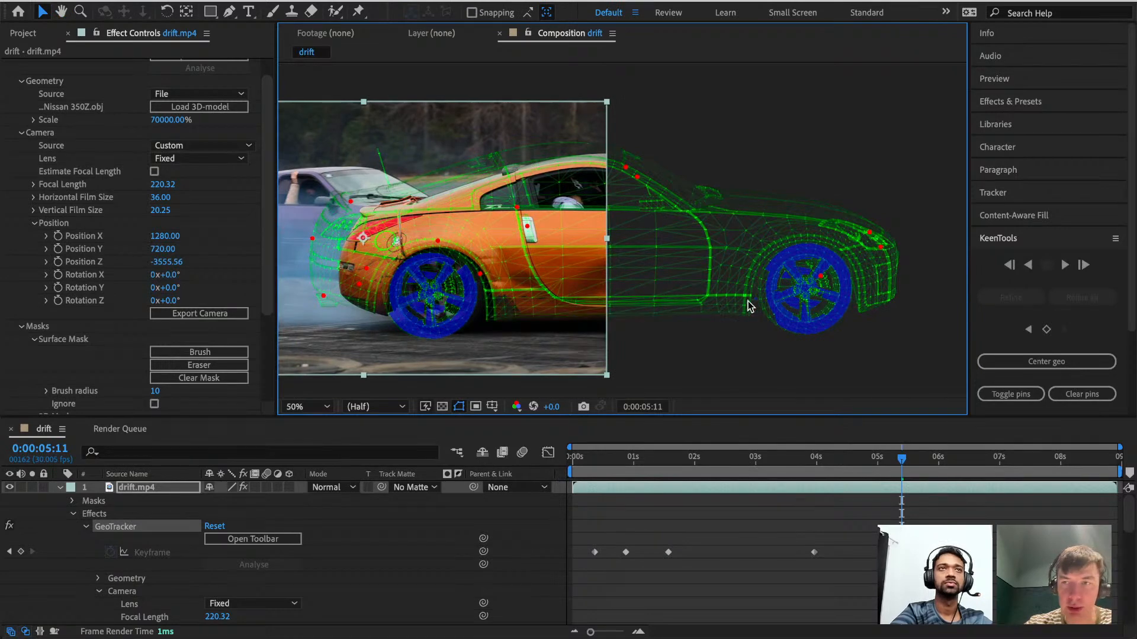
pyautogui.click(1077, 393)
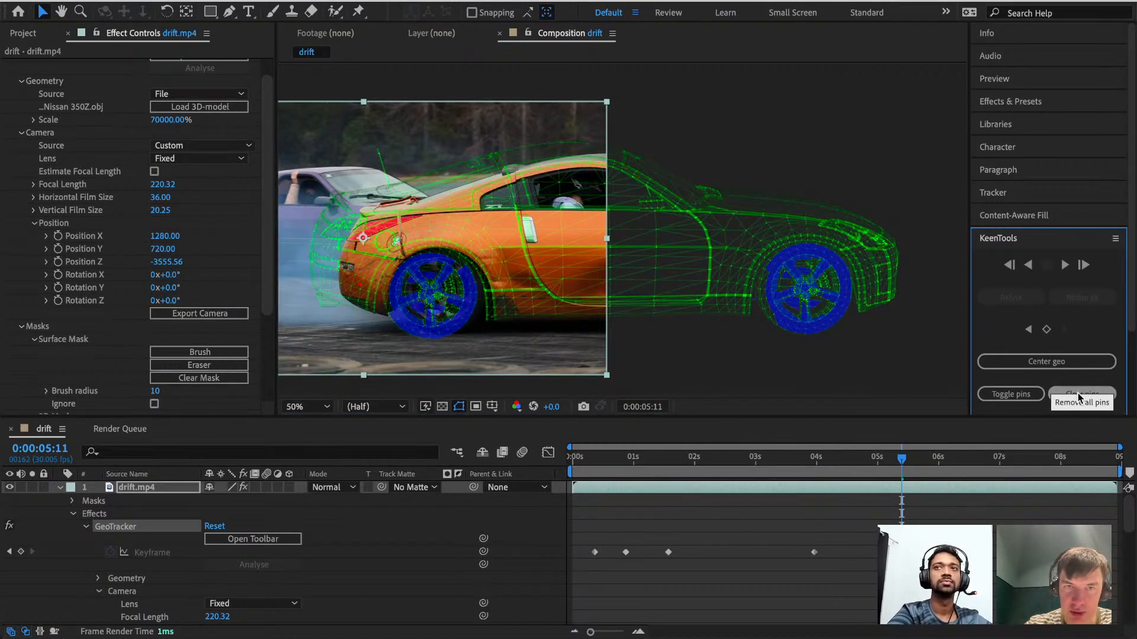
pyautogui.moveTo(492, 310); pyautogui.dragTo(498, 313)
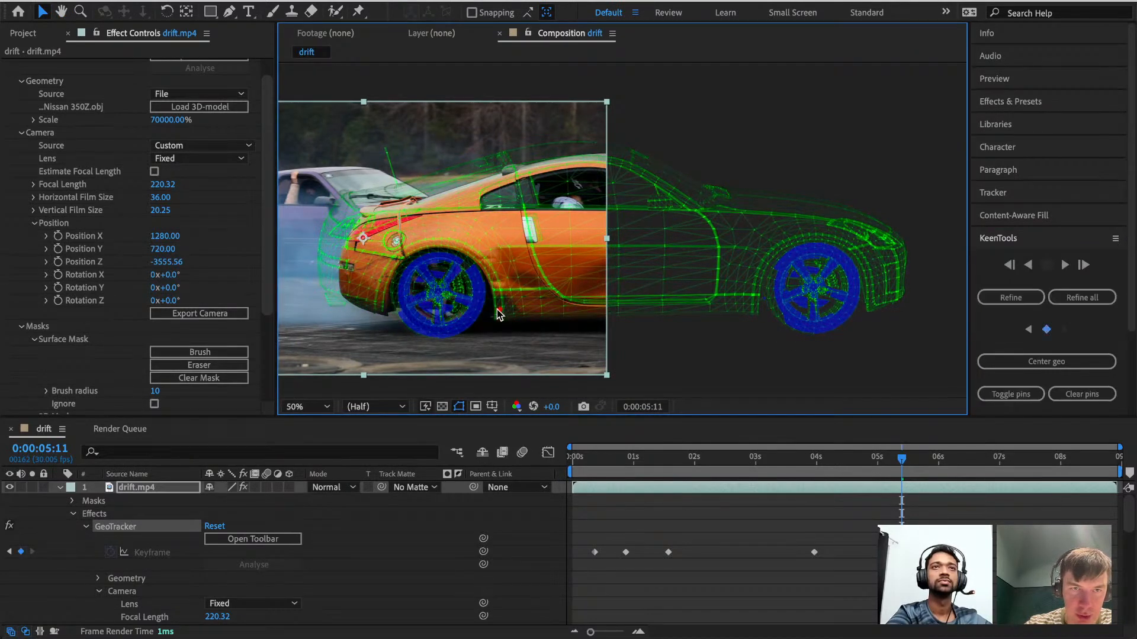
pyautogui.click(382, 304)
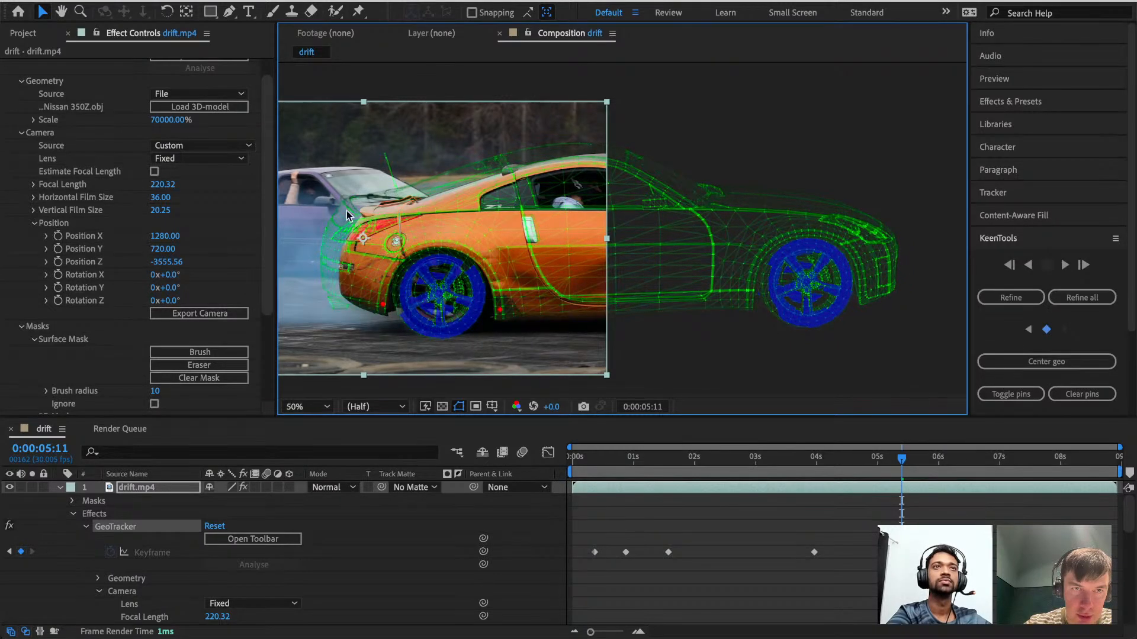
pyautogui.moveTo(348, 198); pyautogui.dragTo(373, 211)
pyautogui.moveTo(893, 245); pyautogui.dragTo(876, 250)
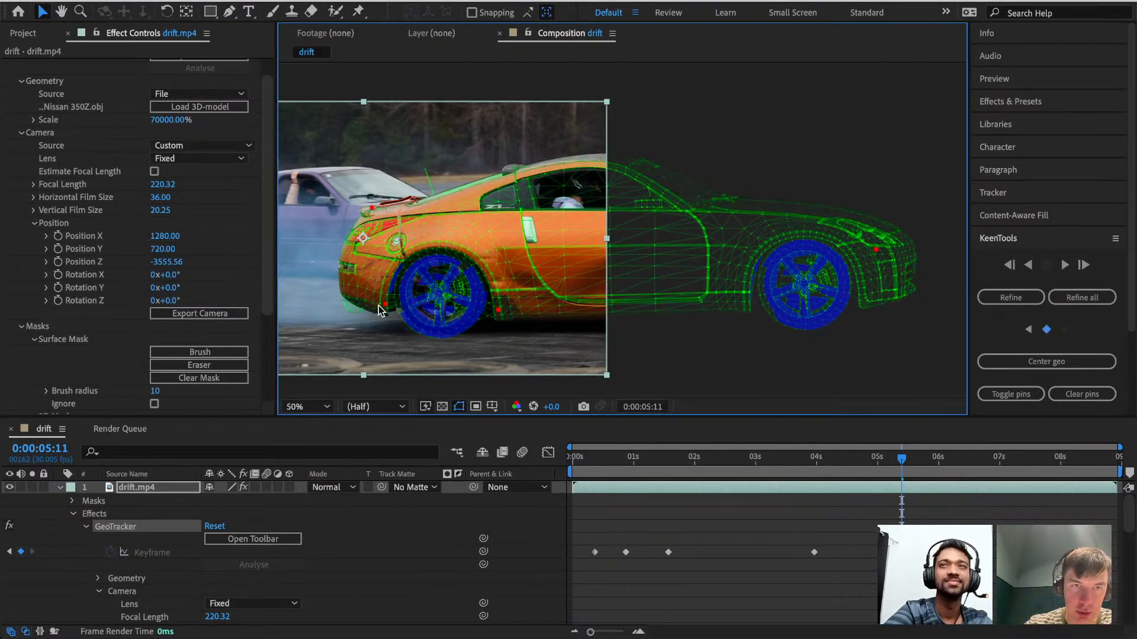
pyautogui.moveTo(384, 306); pyautogui.dragTo(384, 303)
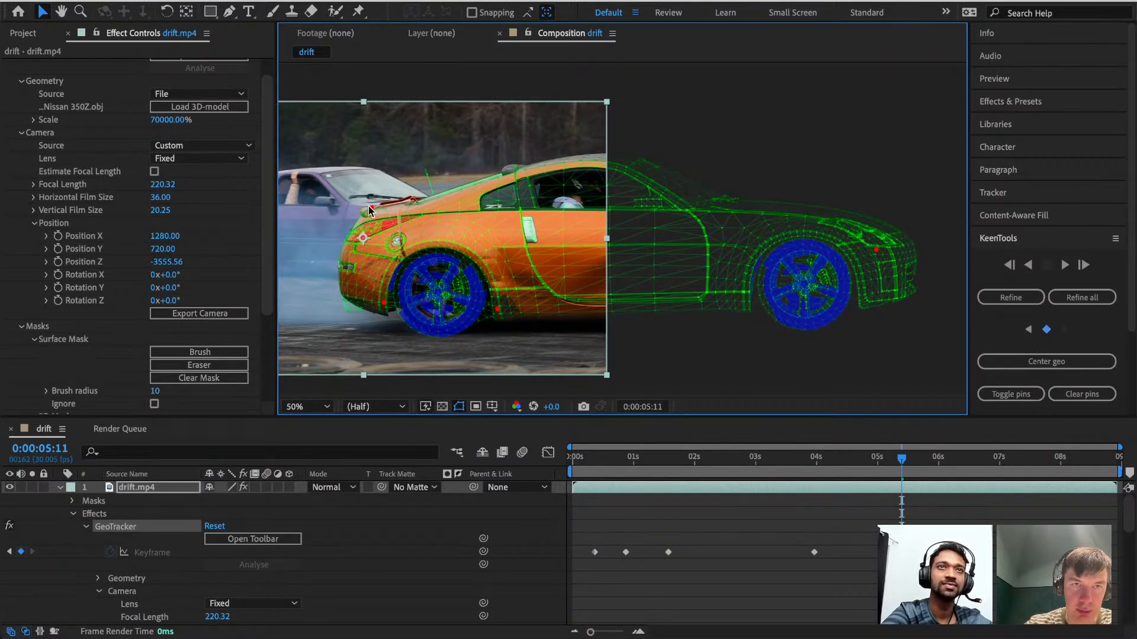
pyautogui.moveTo(360, 239); pyautogui.dragTo(362, 237)
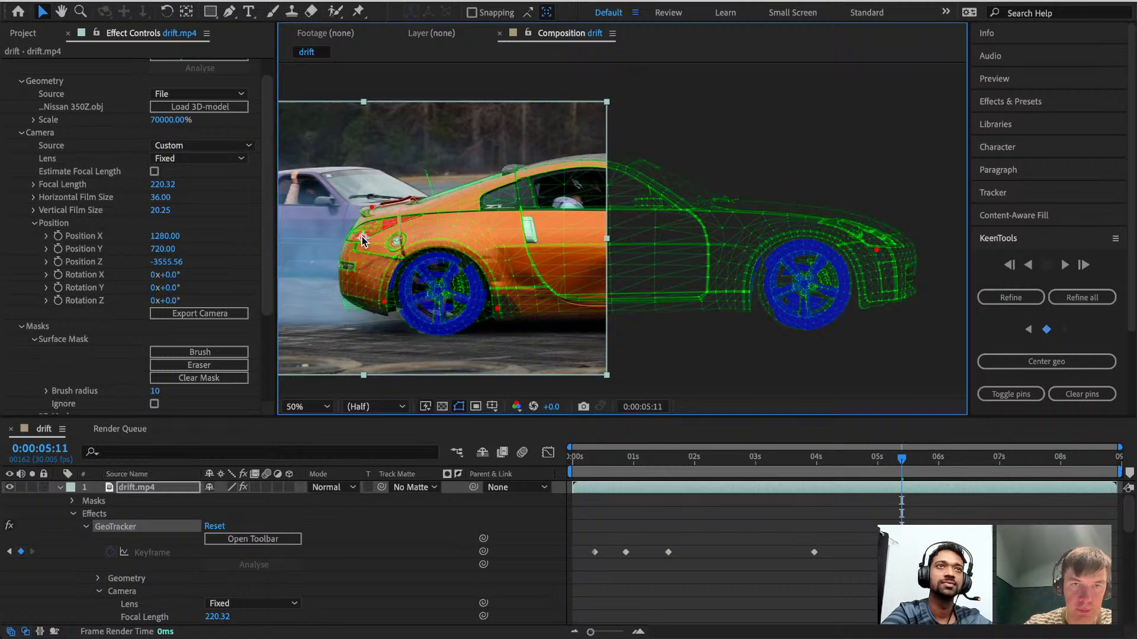
# Refine the tracking between the closest keyframes and track the car forward from 0:00:05:11, stopping at 0:00:06:10.
pyautogui.click(1032, 303)
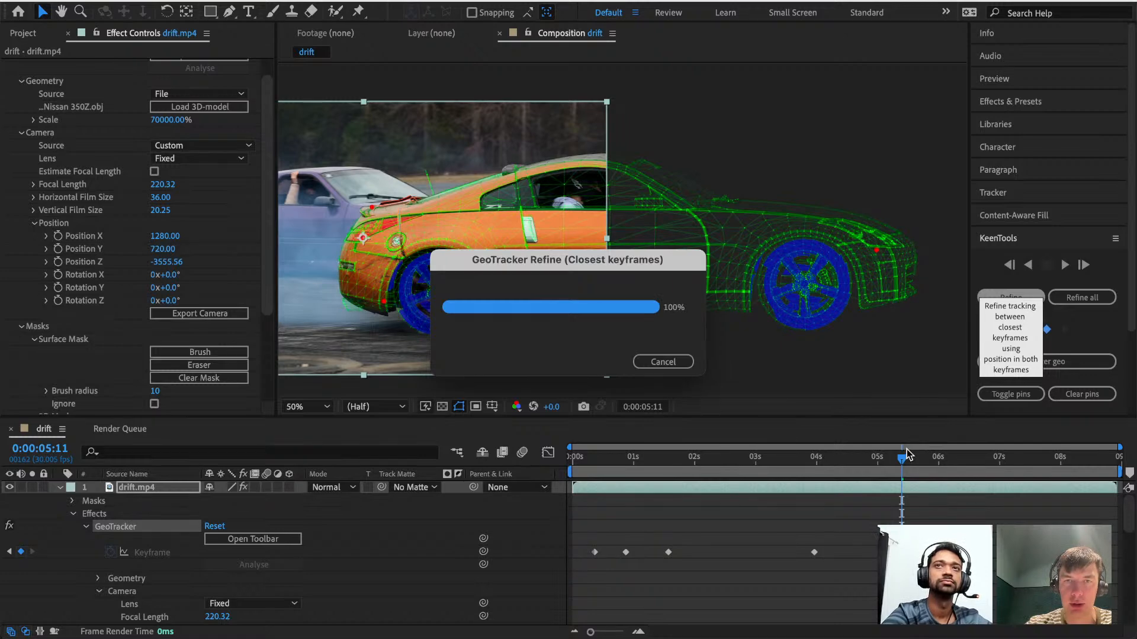
pyautogui.moveTo(904, 461)
pyautogui.mouseDown()
pyautogui.moveTo(855, 471)
pyautogui.moveTo(920, 472)
pyautogui.moveTo(901, 477)
pyautogui.mouseUp()
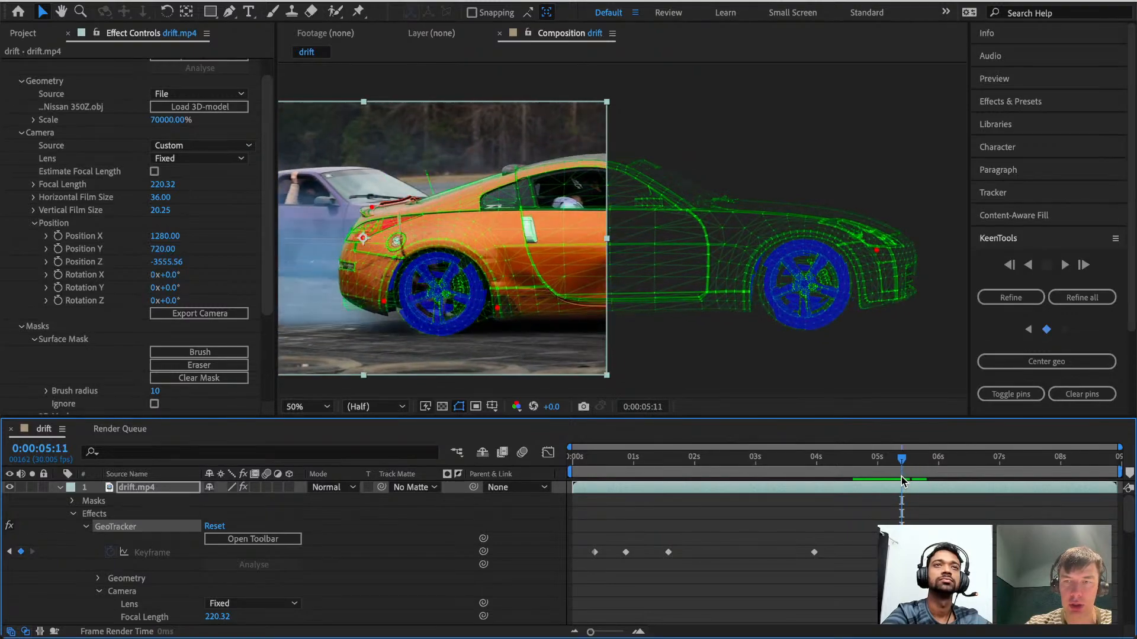
pyautogui.click(1068, 264)
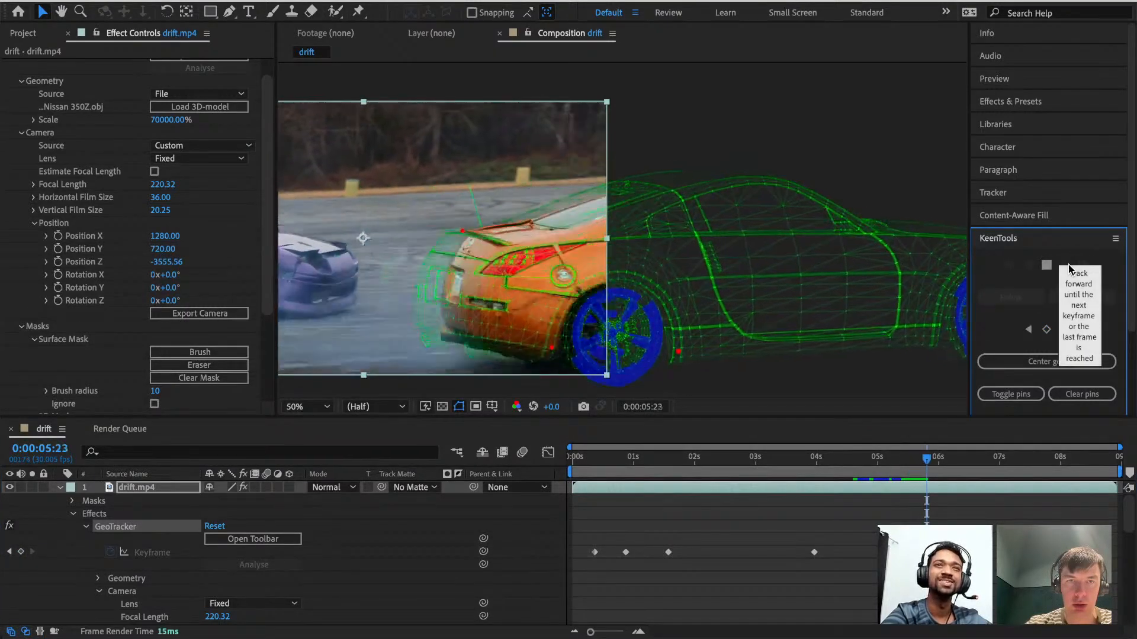
pyautogui.click(1046, 265)
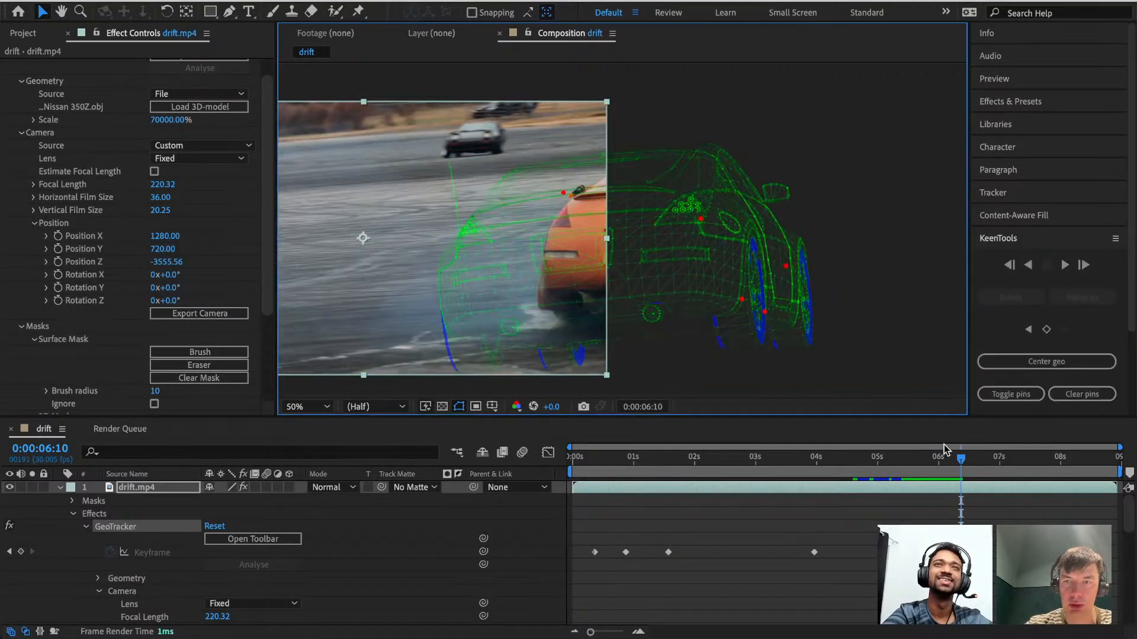
# Go back to 0:00:05:27 and realign the model's rear by pinning its taillight, license plate area, roof and lower bumper.
pyautogui.moveTo(963, 459); pyautogui.dragTo(948, 461)
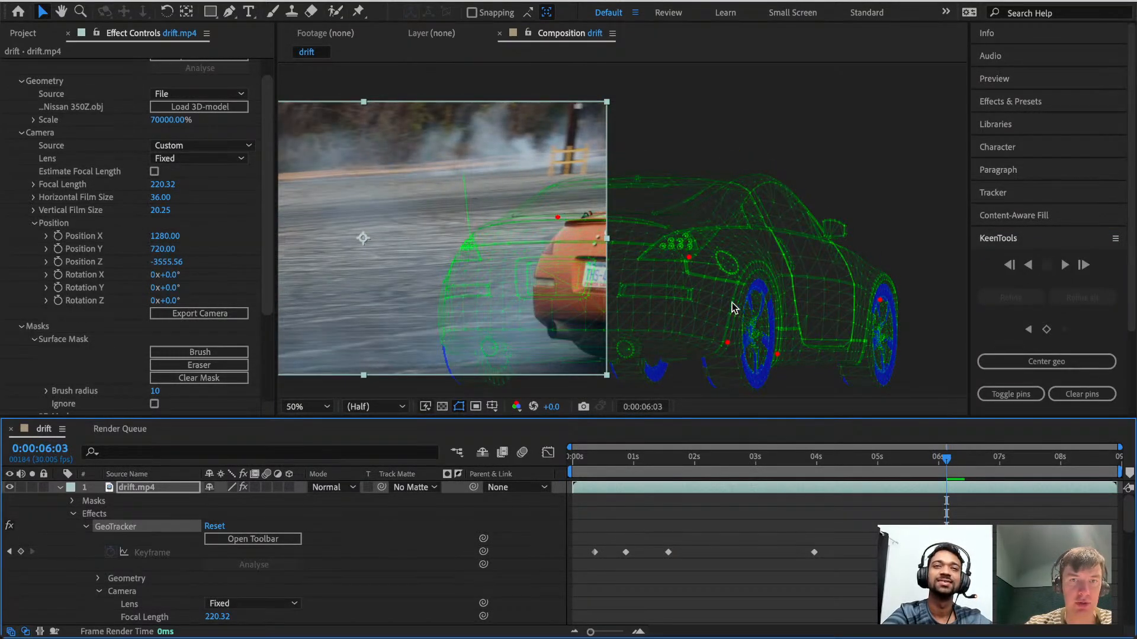
pyautogui.moveTo(947, 463); pyautogui.dragTo(937, 469)
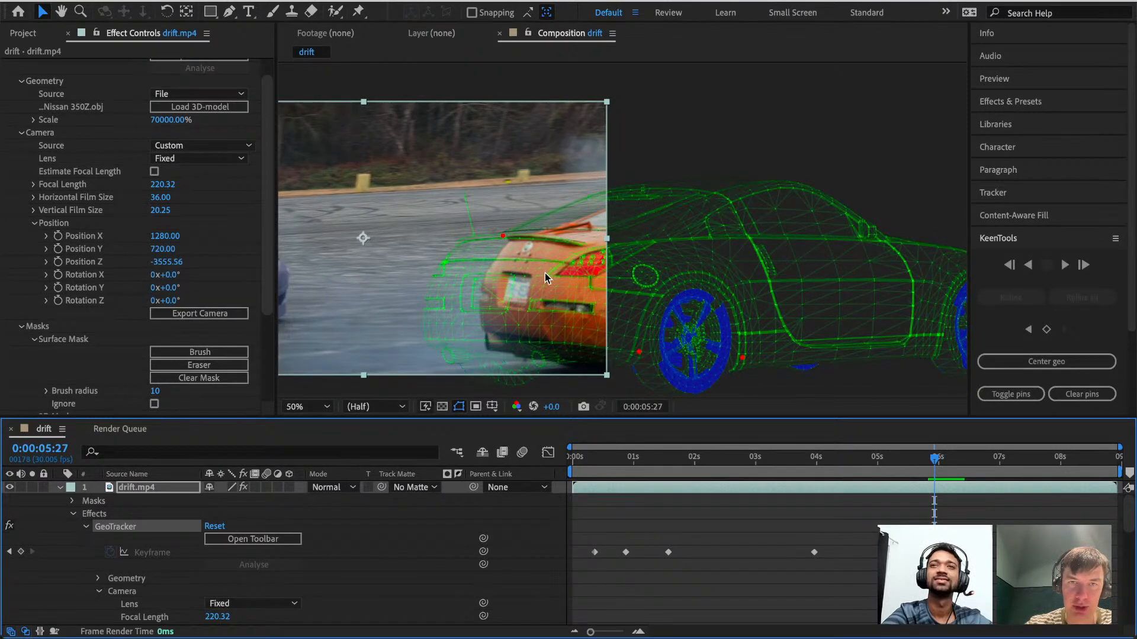
pyautogui.moveTo(545, 277); pyautogui.dragTo(554, 278)
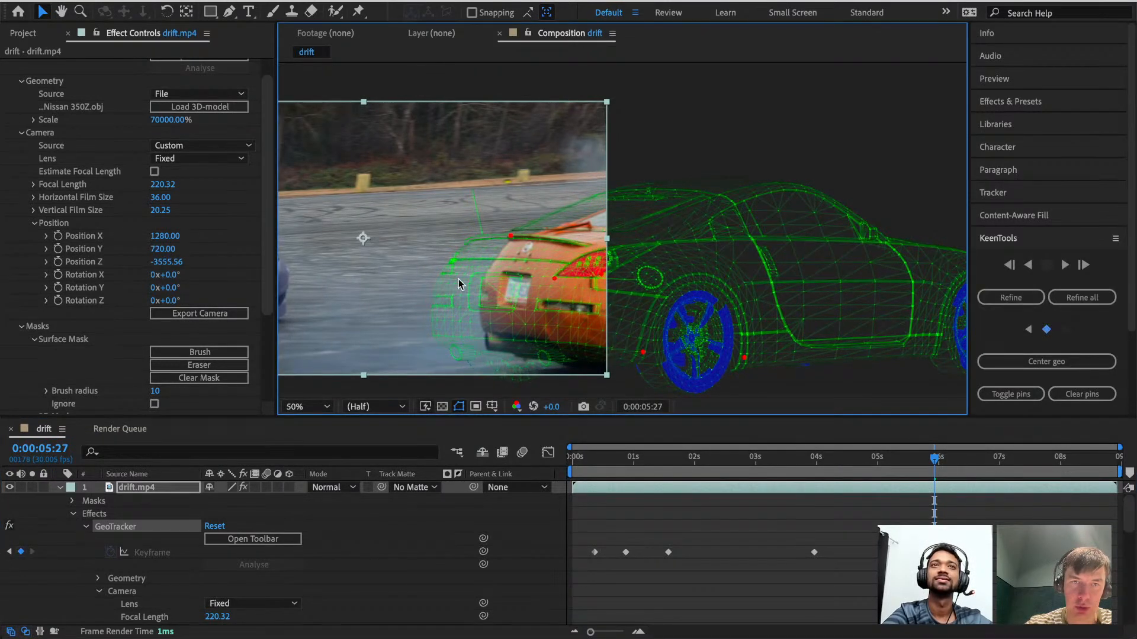
pyautogui.moveTo(452, 285); pyautogui.dragTo(518, 277)
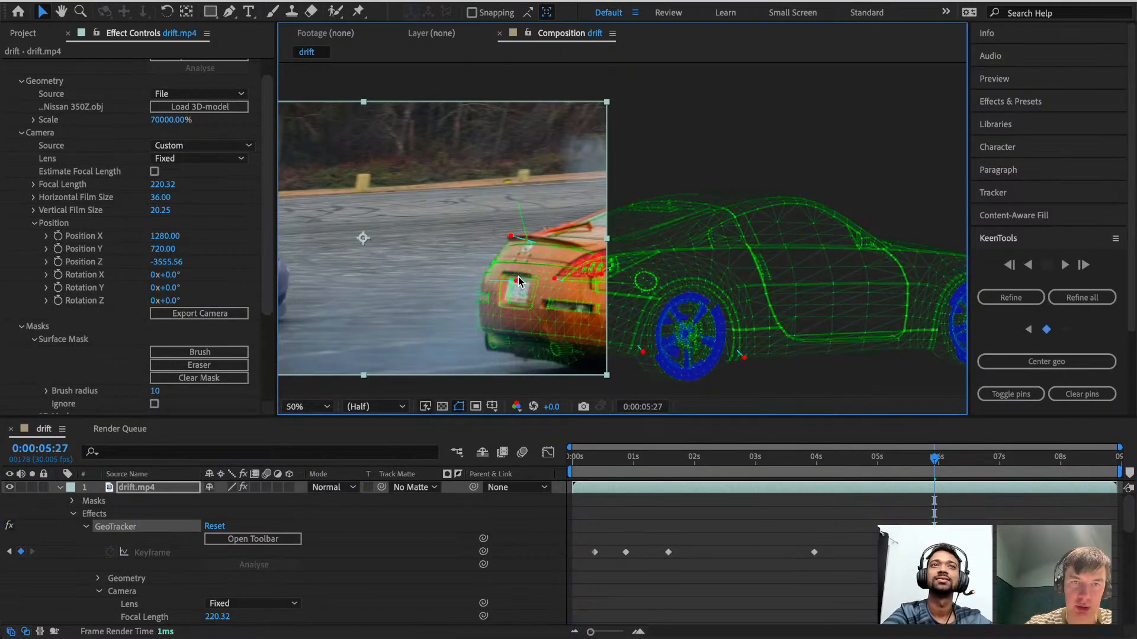
pyautogui.moveTo(668, 194); pyautogui.dragTo(667, 187)
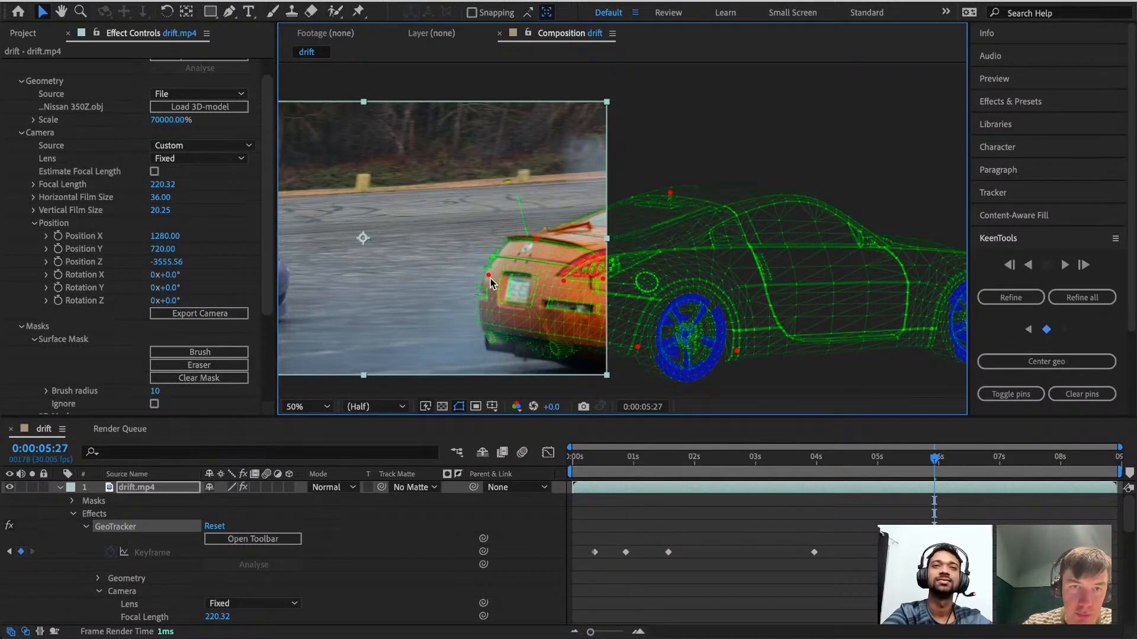
pyautogui.moveTo(490, 278); pyautogui.dragTo(499, 279)
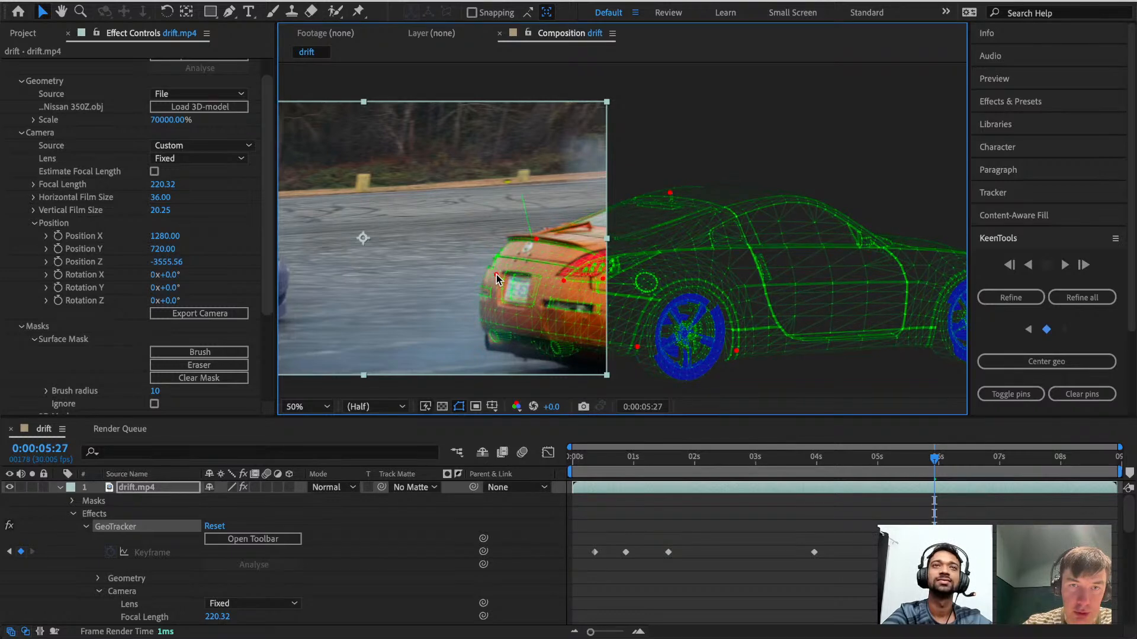
pyautogui.moveTo(558, 307); pyautogui.dragTo(546, 316)
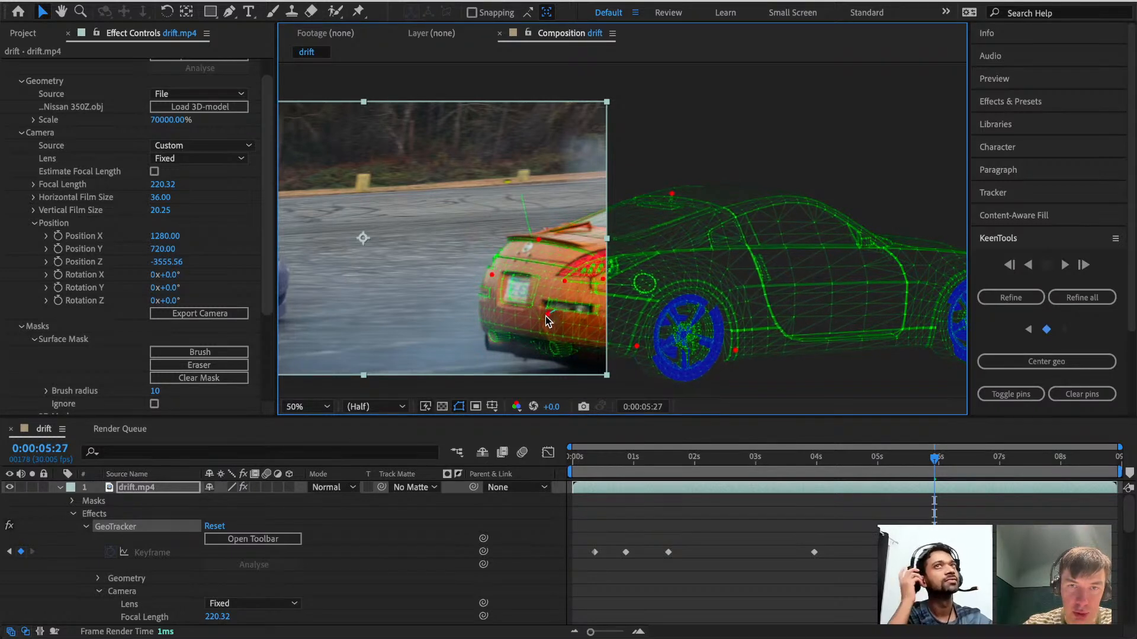
pyautogui.click(505, 345)
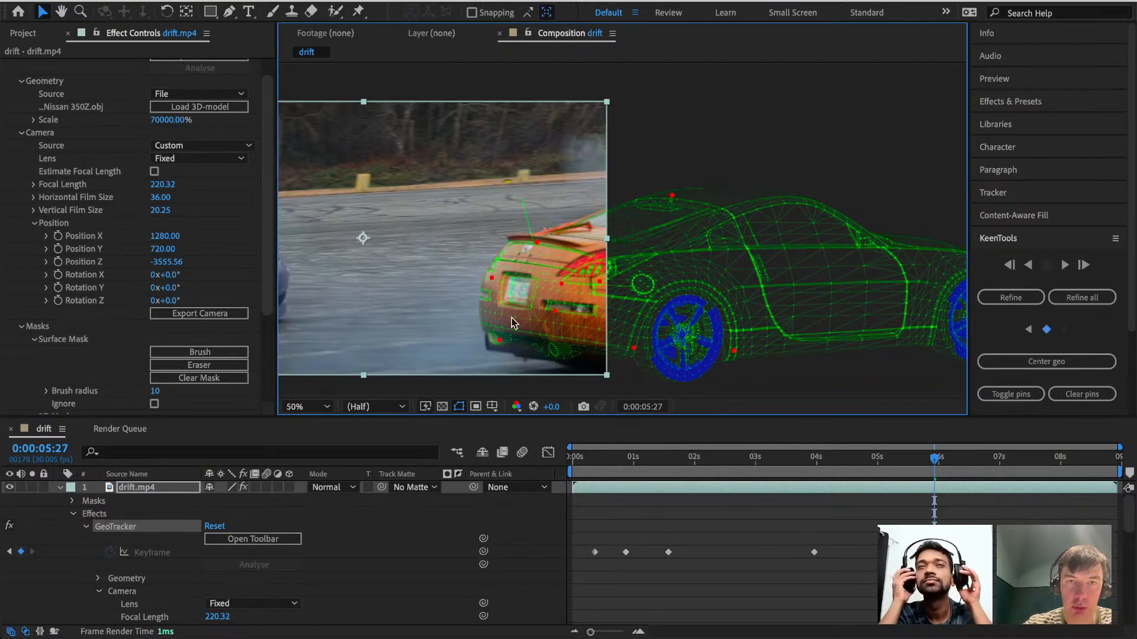
# Fine-tune the model's roof, taillight and rear bumper edge at 0:00:05:27, and refine the tracking between the closest keyframes.
pyautogui.moveTo(672, 196); pyautogui.dragTo(672, 193)
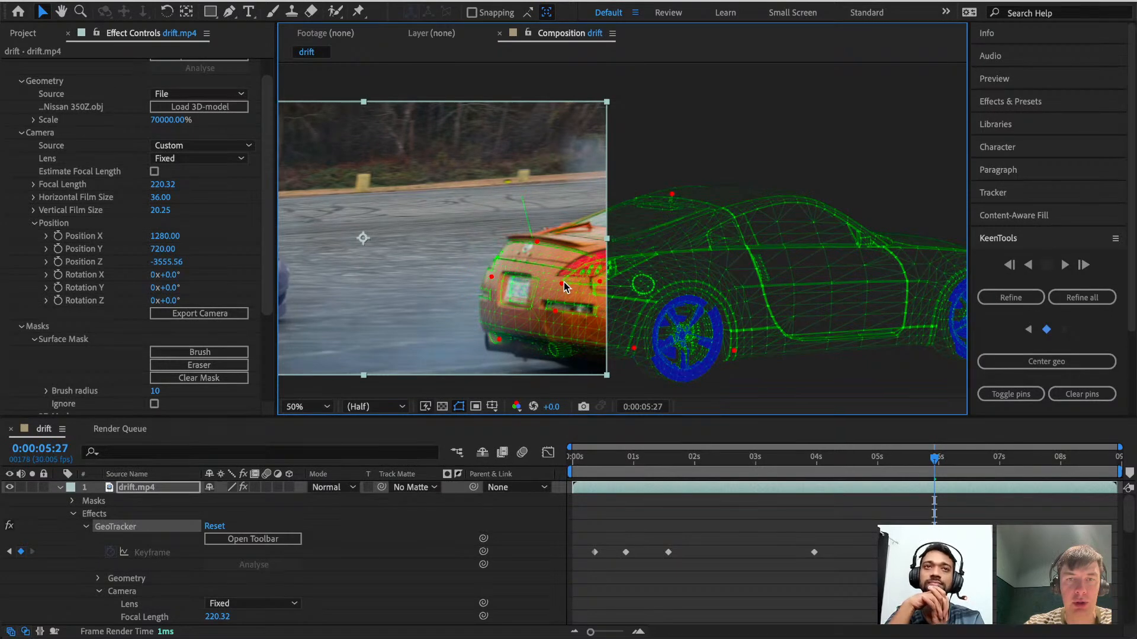
pyautogui.moveTo(564, 282); pyautogui.dragTo(553, 234)
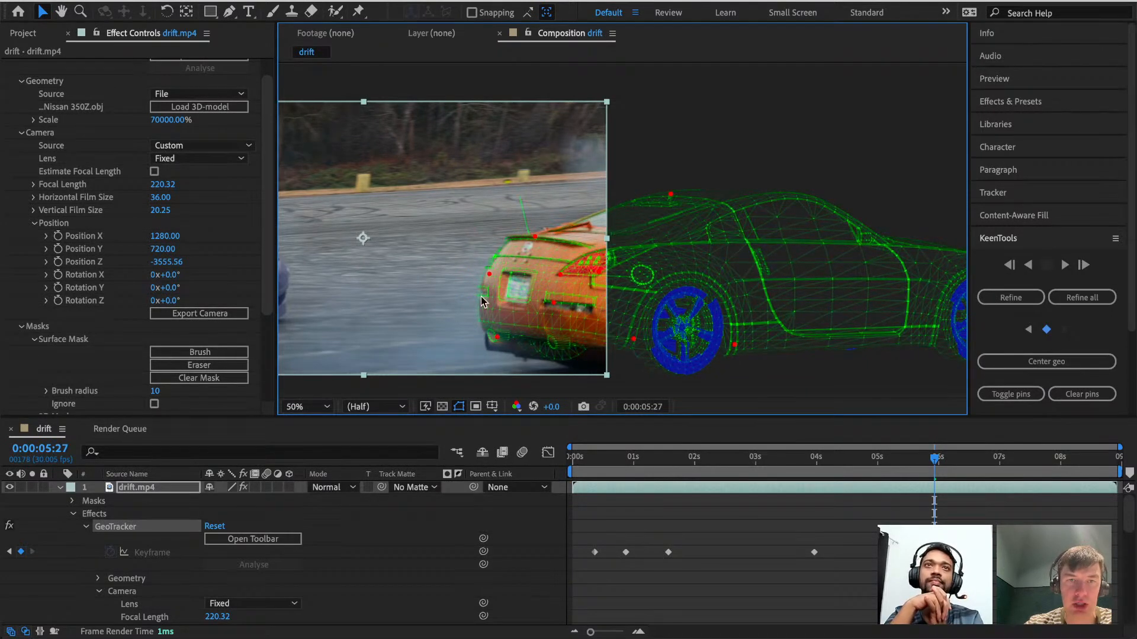
pyautogui.click(492, 272)
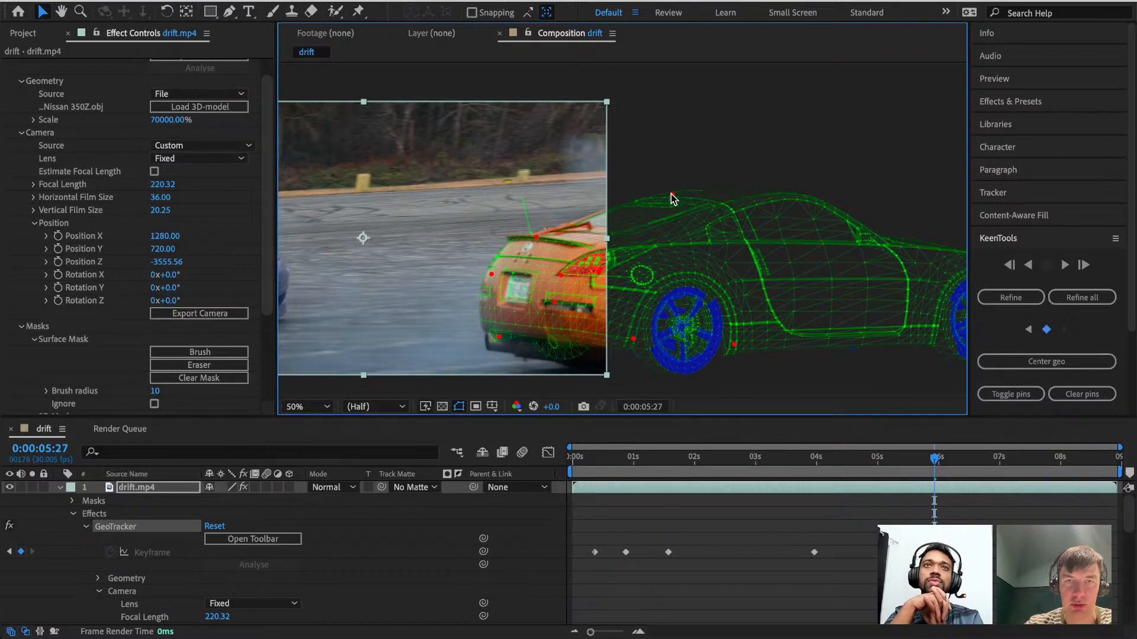
pyautogui.click(1026, 298)
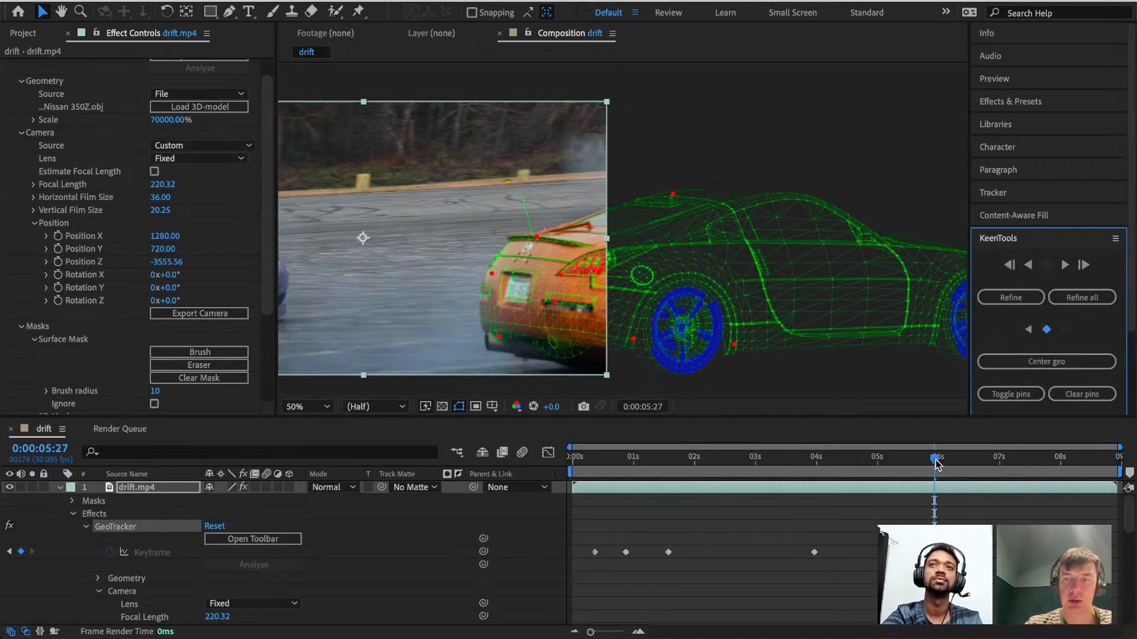
# Go to 0:00:05:21, toggle the pins, realign the model's rear edge, front wheel and rear fender, and refine the tracking.
pyautogui.moveTo(937, 465); pyautogui.dragTo(923, 469)
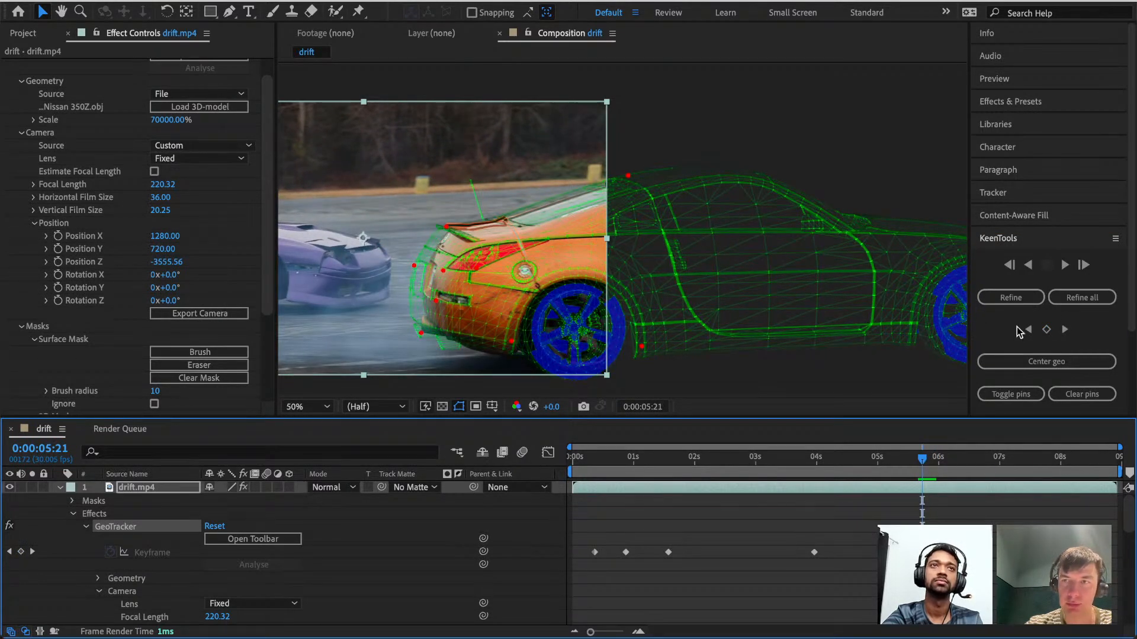
pyautogui.click(1018, 393)
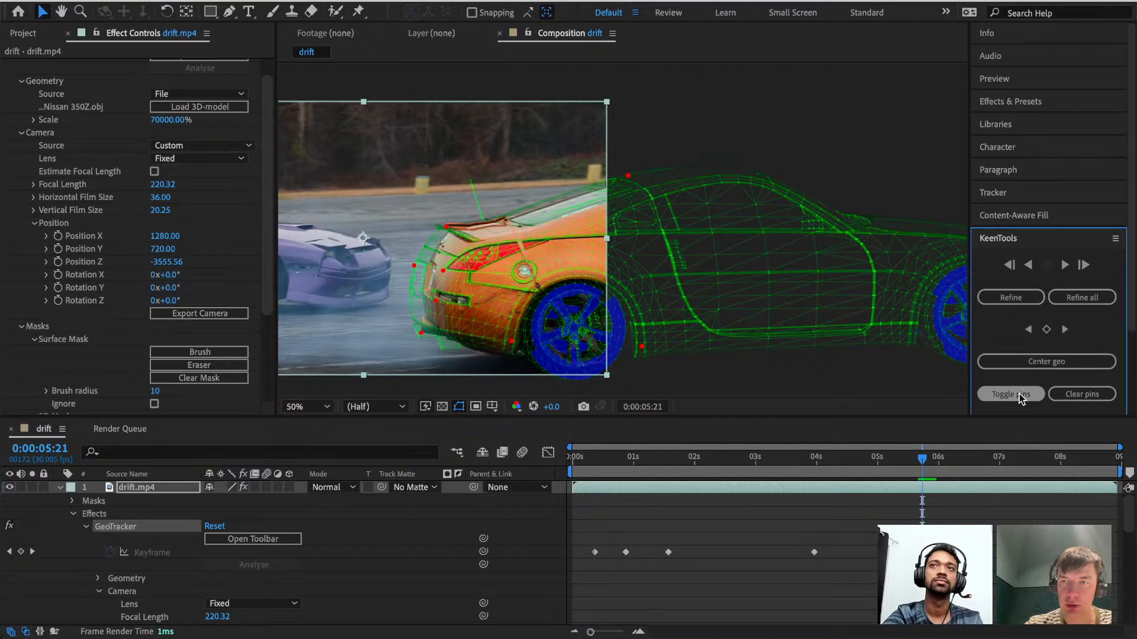
pyautogui.click(513, 344)
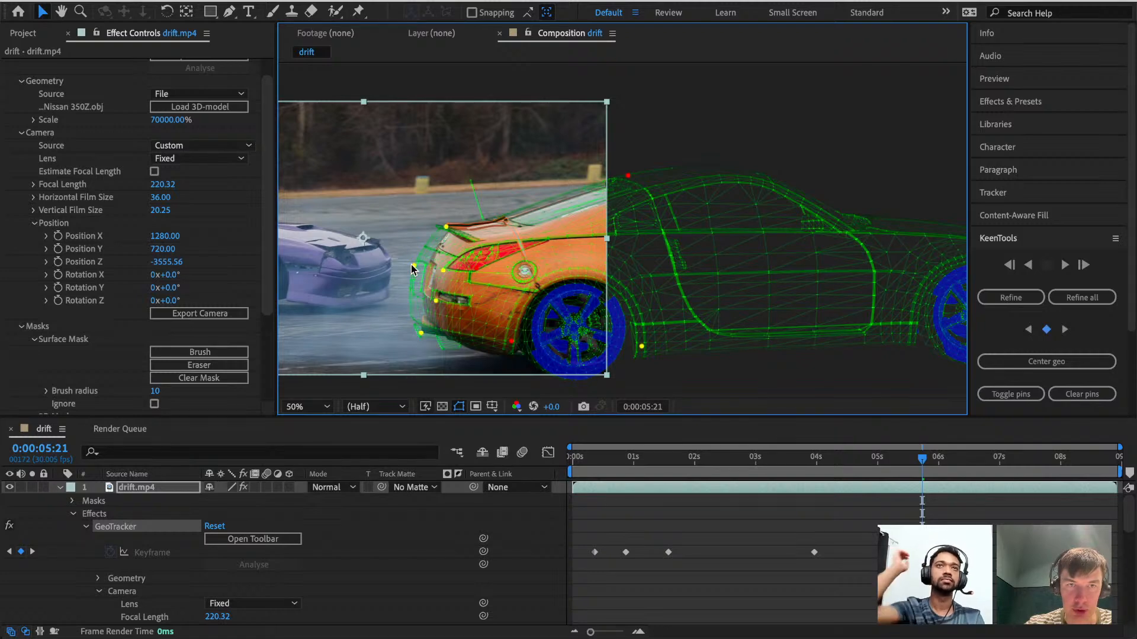
pyautogui.moveTo(414, 266); pyautogui.dragTo(432, 268)
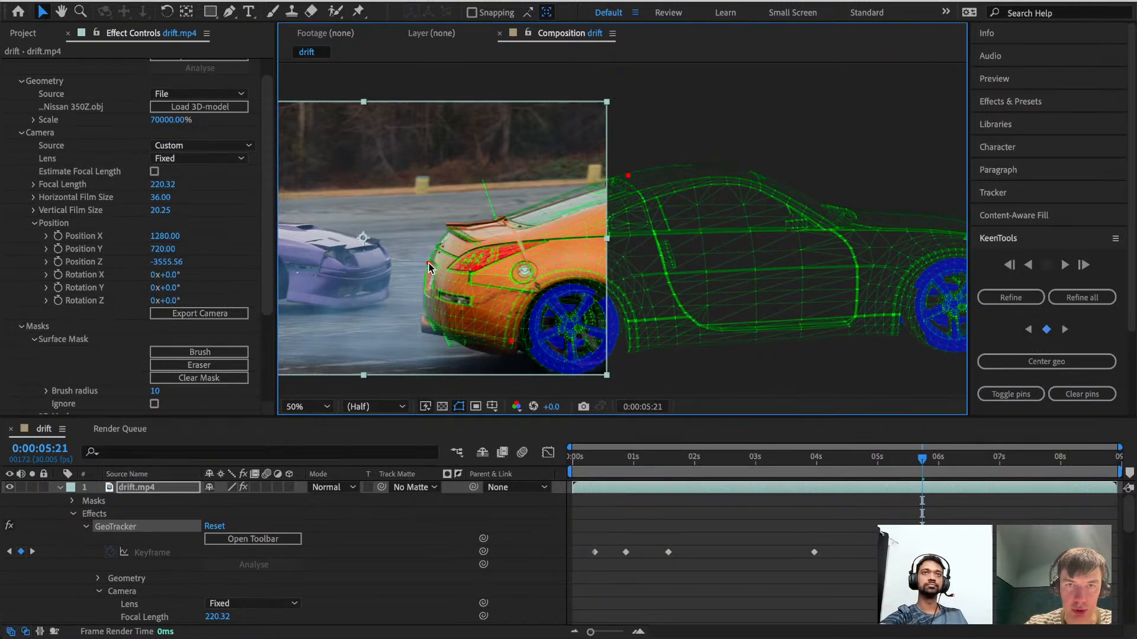
pyautogui.moveTo(946, 280); pyautogui.dragTo(950, 277)
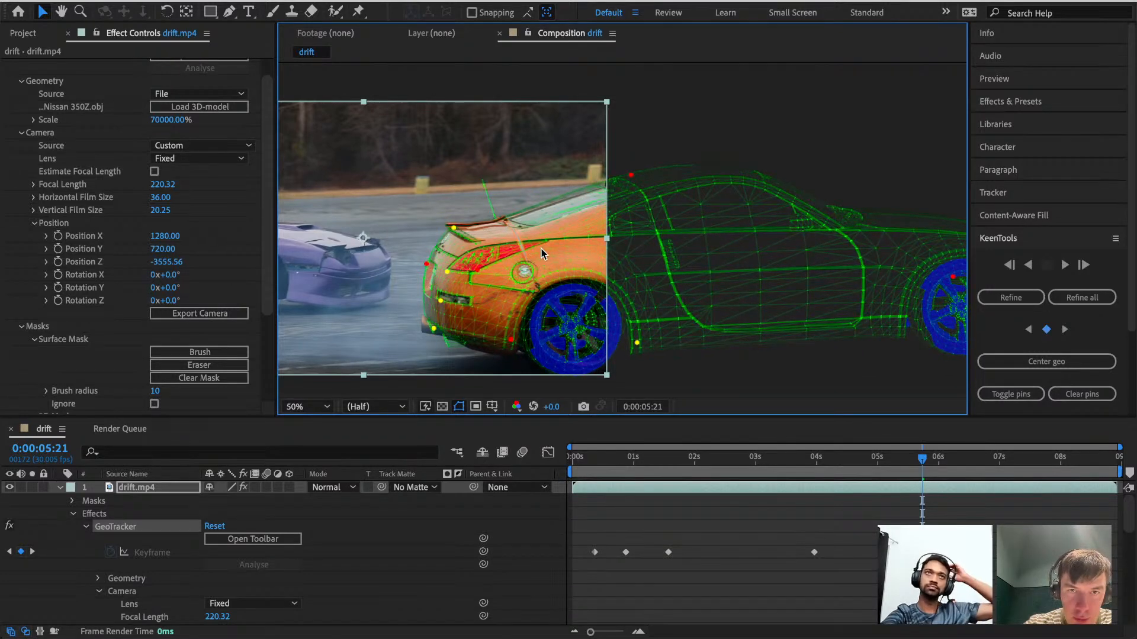
pyautogui.moveTo(543, 243); pyautogui.dragTo(550, 244)
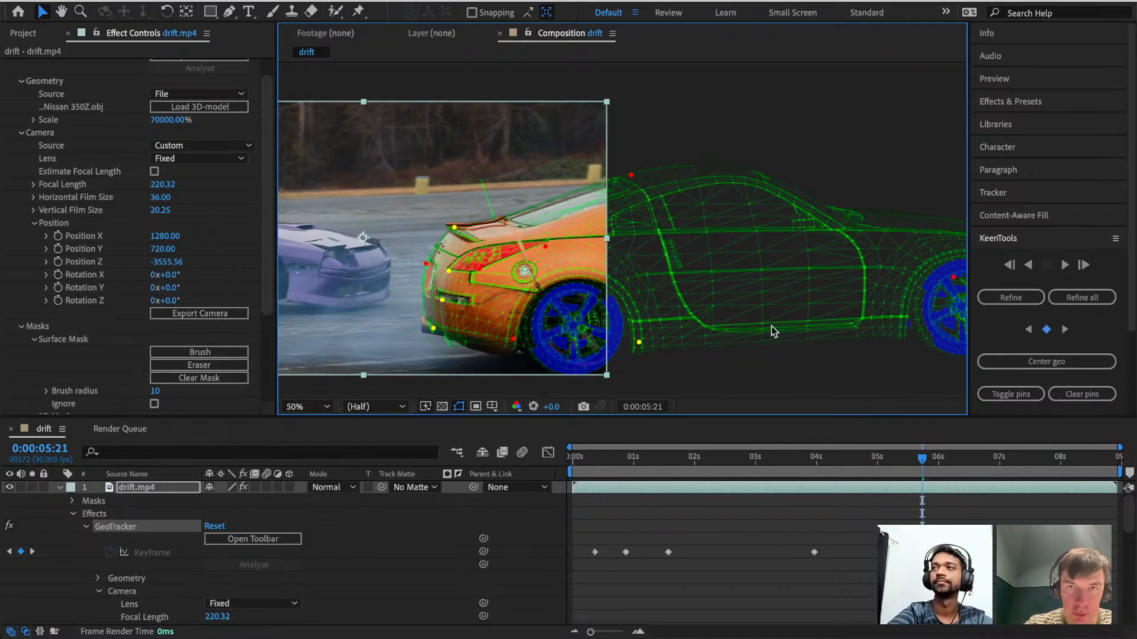
pyautogui.click(1022, 303)
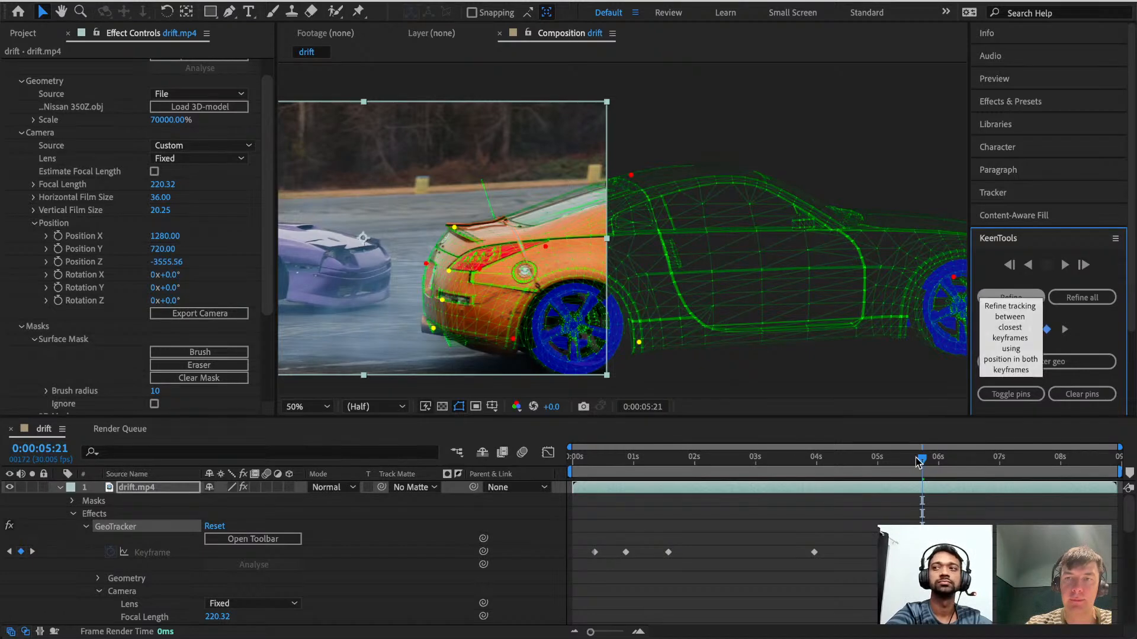
# Go to 0:00:07:11, toggle the pins and roughly fit the model to the car by its taillight, wheels and rear.
pyautogui.moveTo(922, 460); pyautogui.dragTo(935, 465)
pyautogui.click(1046, 329)
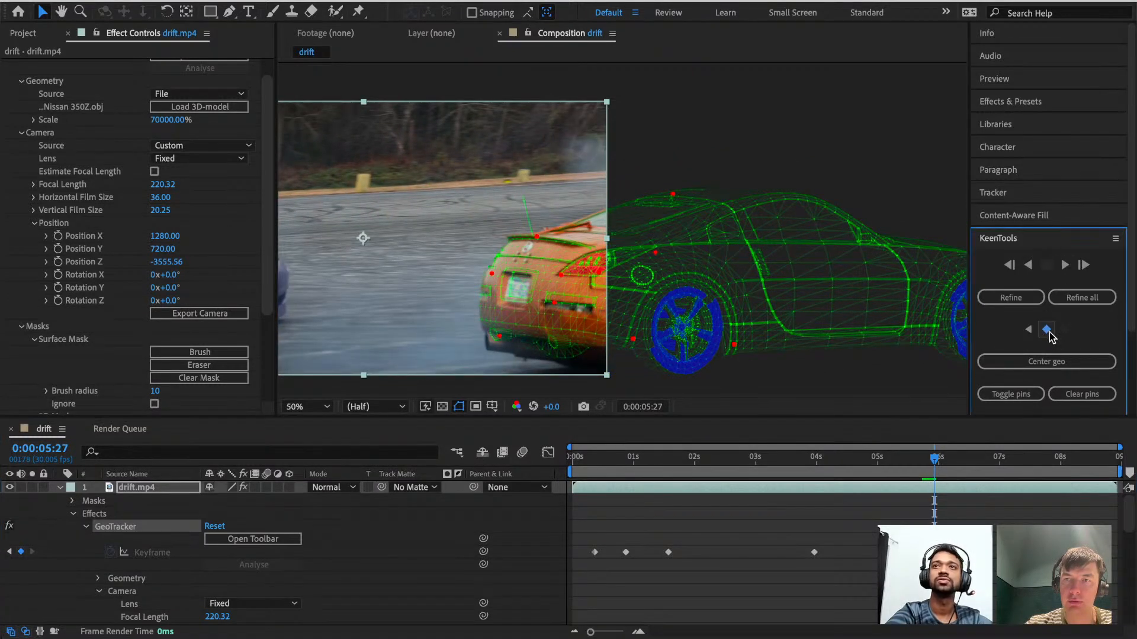
pyautogui.moveTo(931, 463); pyautogui.dragTo(1027, 463)
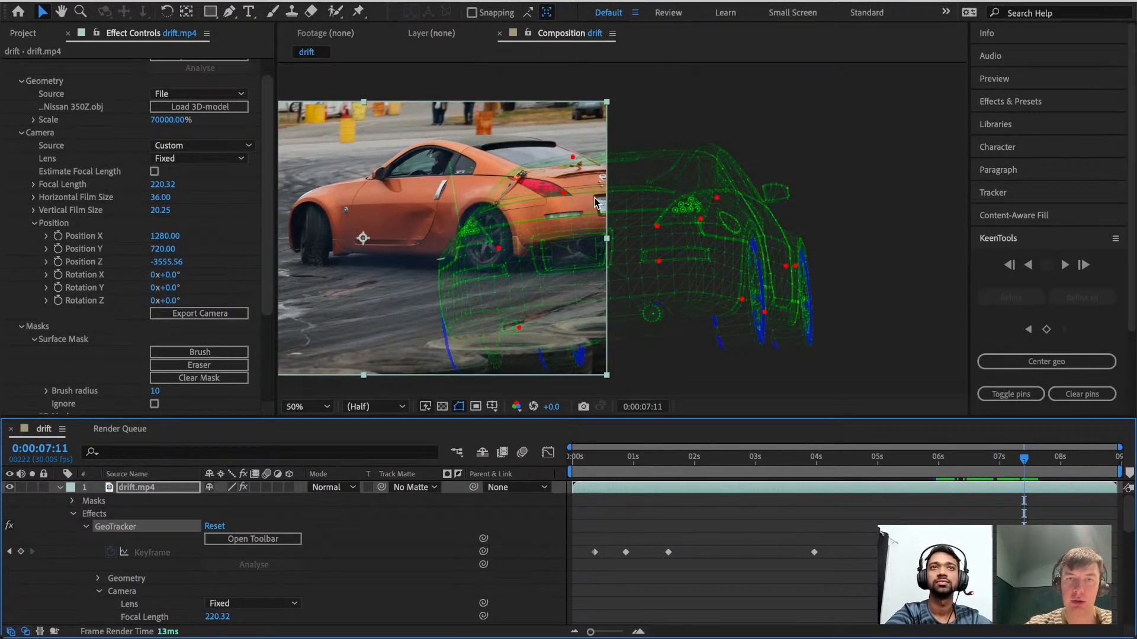
pyautogui.click(1008, 394)
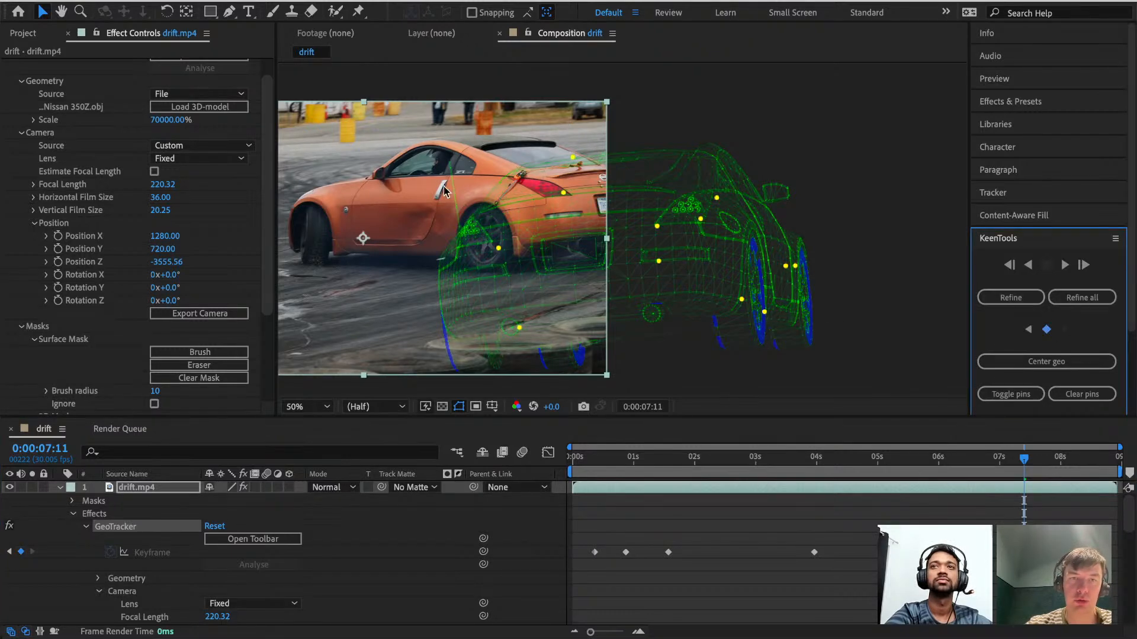
pyautogui.moveTo(499, 248); pyautogui.dragTo(571, 194)
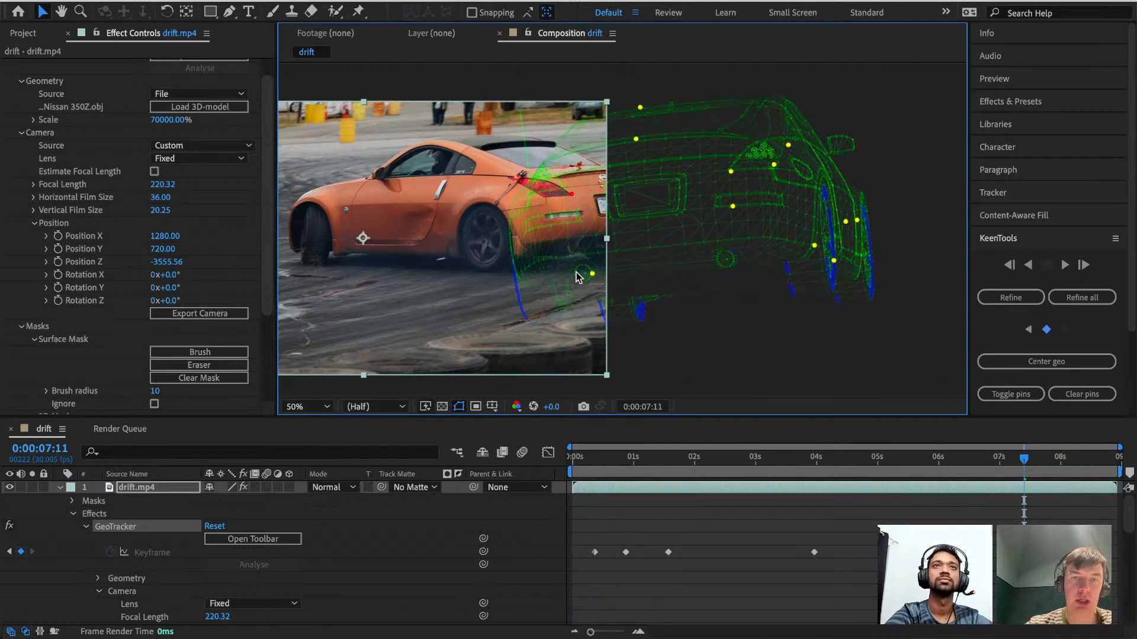
pyautogui.moveTo(563, 295); pyautogui.dragTo(508, 272)
pyautogui.moveTo(540, 328); pyautogui.dragTo(344, 263)
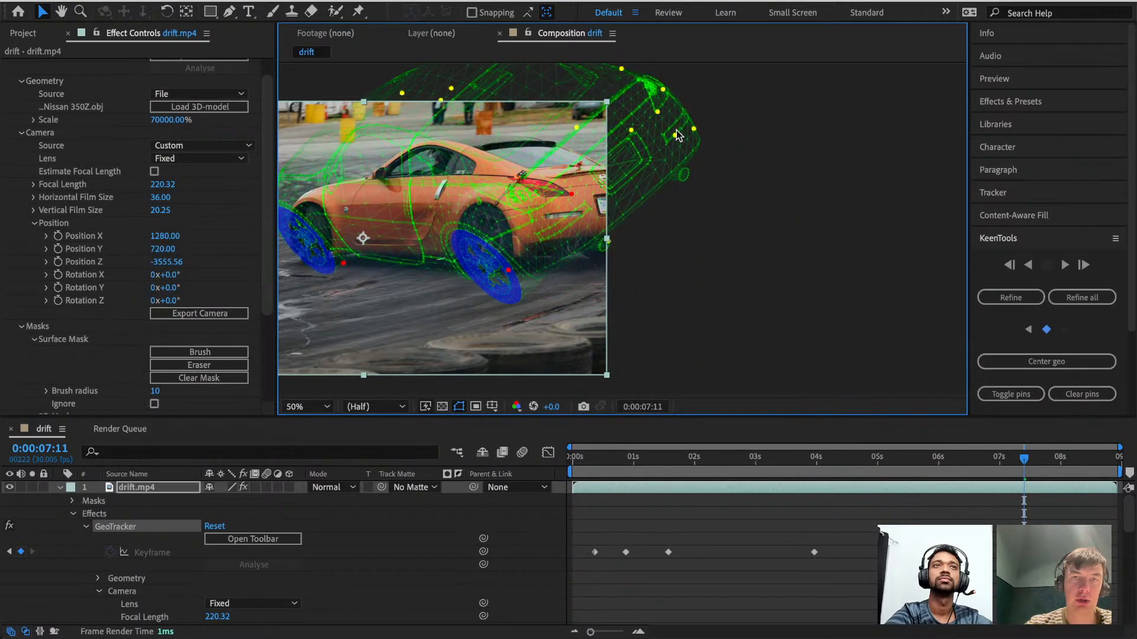
pyautogui.moveTo(659, 115); pyautogui.dragTo(617, 214)
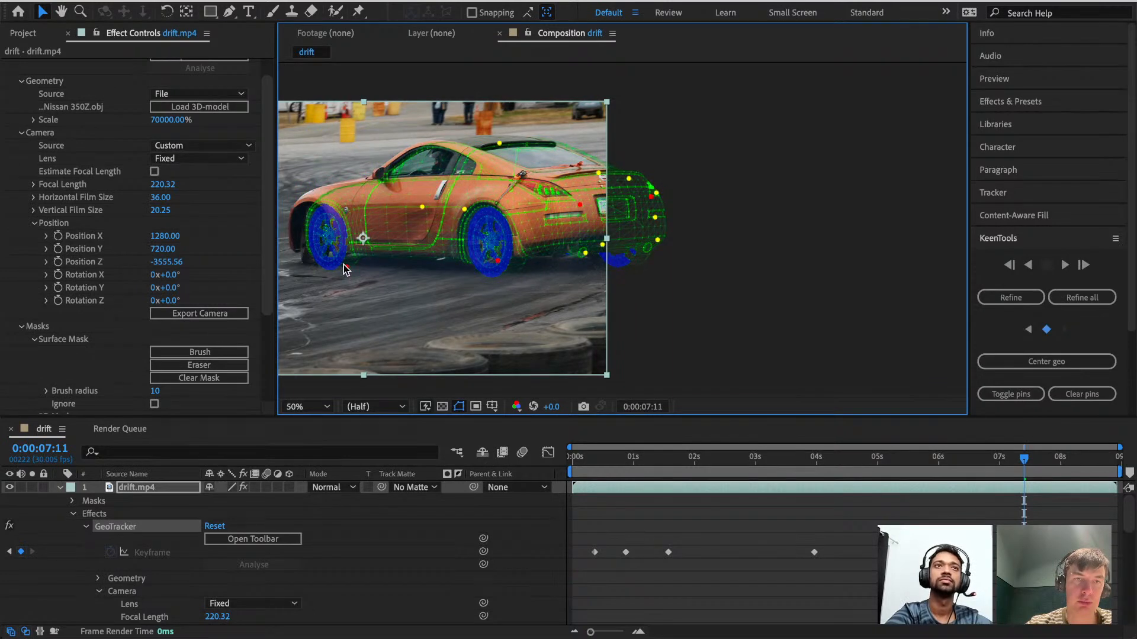
# Fine-tune the model at 0:00:07:11 by pinning its front wheel, rear window, door sill and front fender to the car.
pyautogui.moveTo(345, 265); pyautogui.dragTo(330, 265)
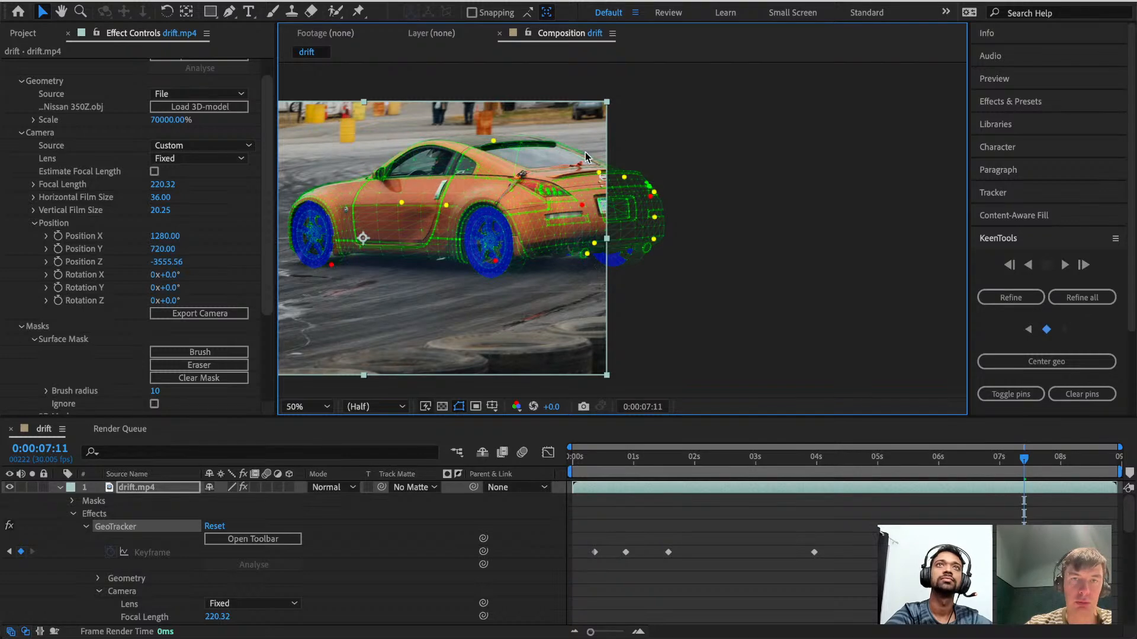
pyautogui.moveTo(571, 154); pyautogui.dragTo(571, 159)
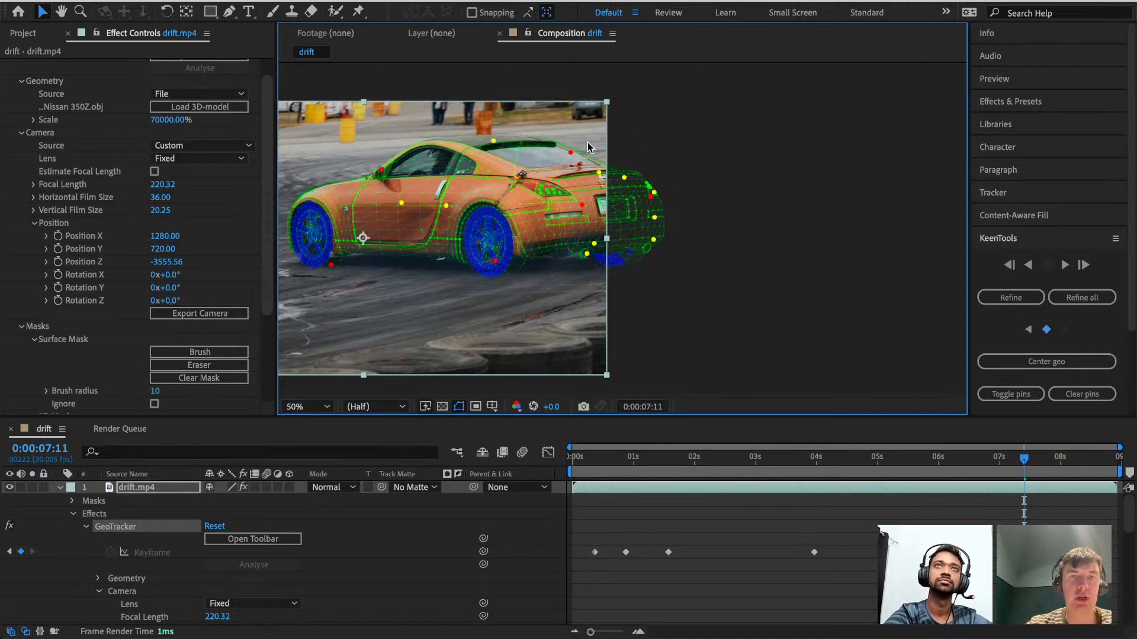
pyautogui.moveTo(569, 152); pyautogui.dragTo(566, 153)
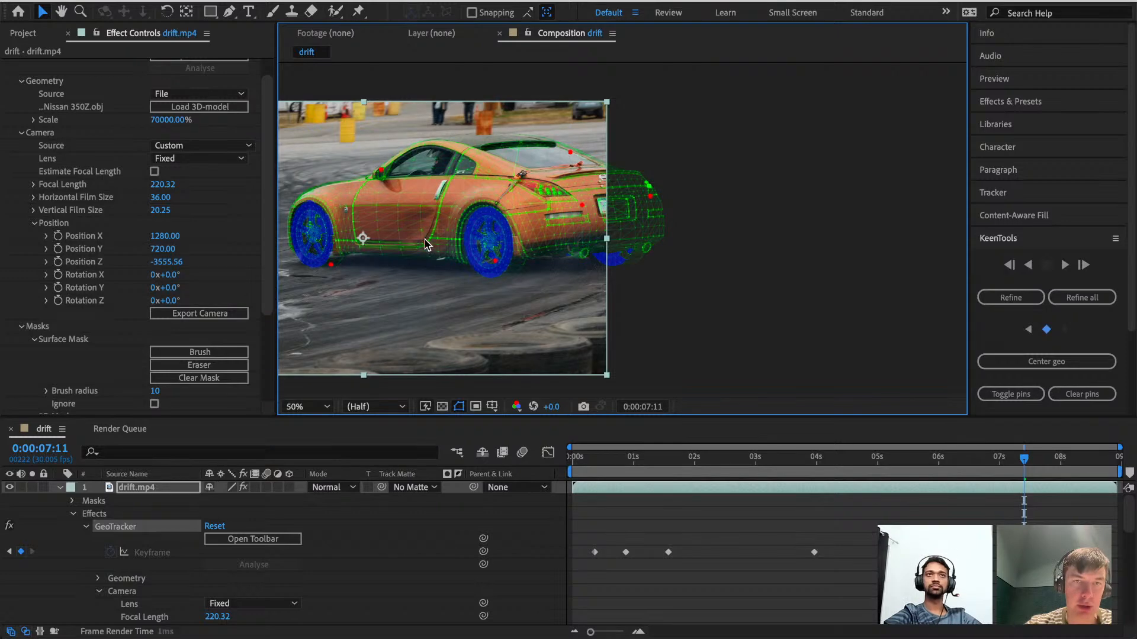
pyautogui.moveTo(422, 233); pyautogui.dragTo(419, 232)
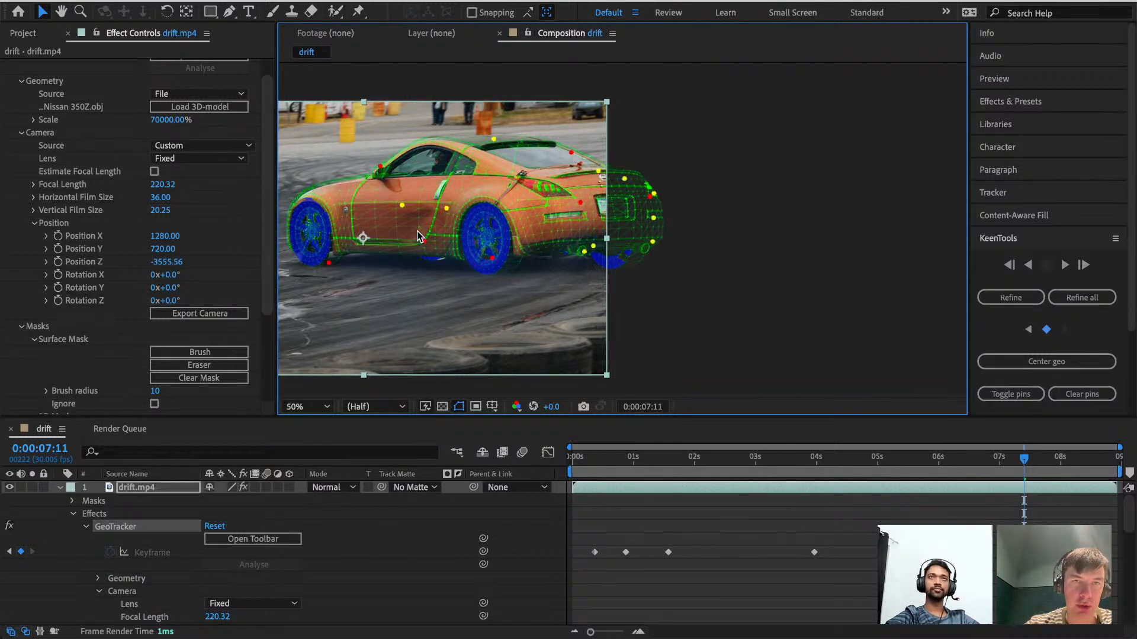
pyautogui.click(313, 195)
pyautogui.moveTo(312, 195); pyautogui.dragTo(311, 196)
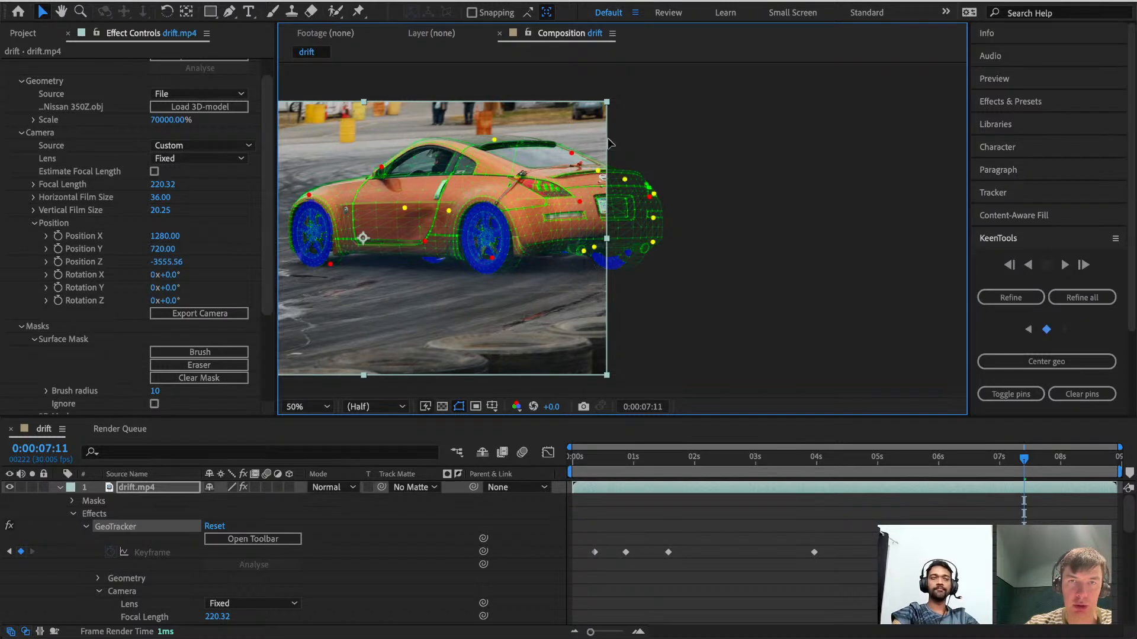
pyautogui.moveTo(571, 153); pyautogui.dragTo(572, 156)
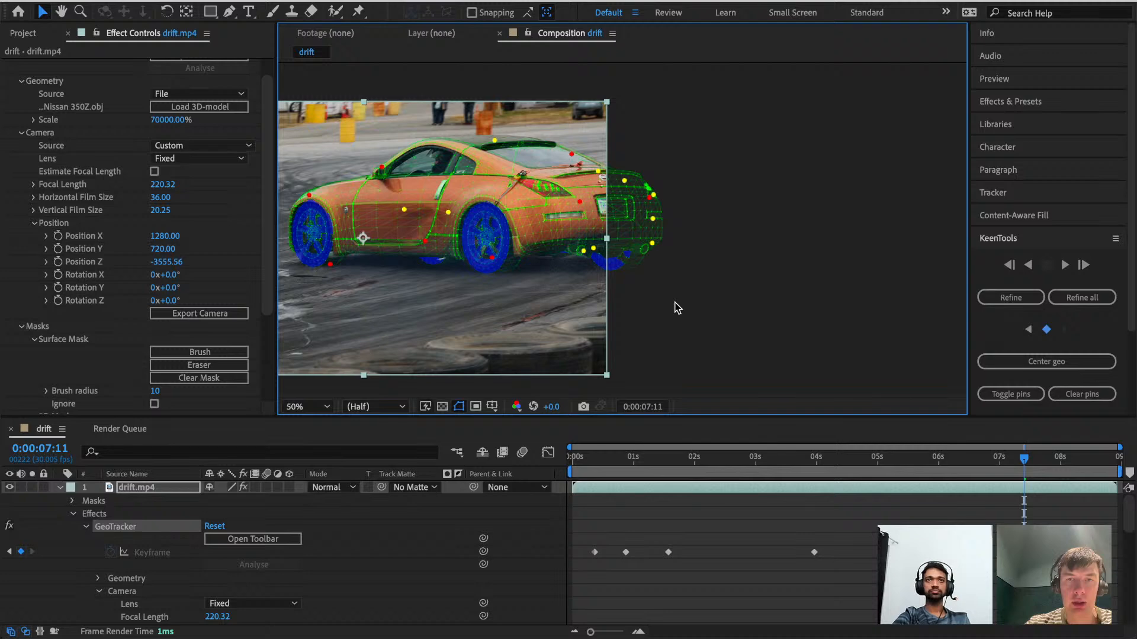
# Try to refine the tracking around 0:00:07:11, and track the car forward from the earlier aligned section.
pyautogui.click(1018, 303)
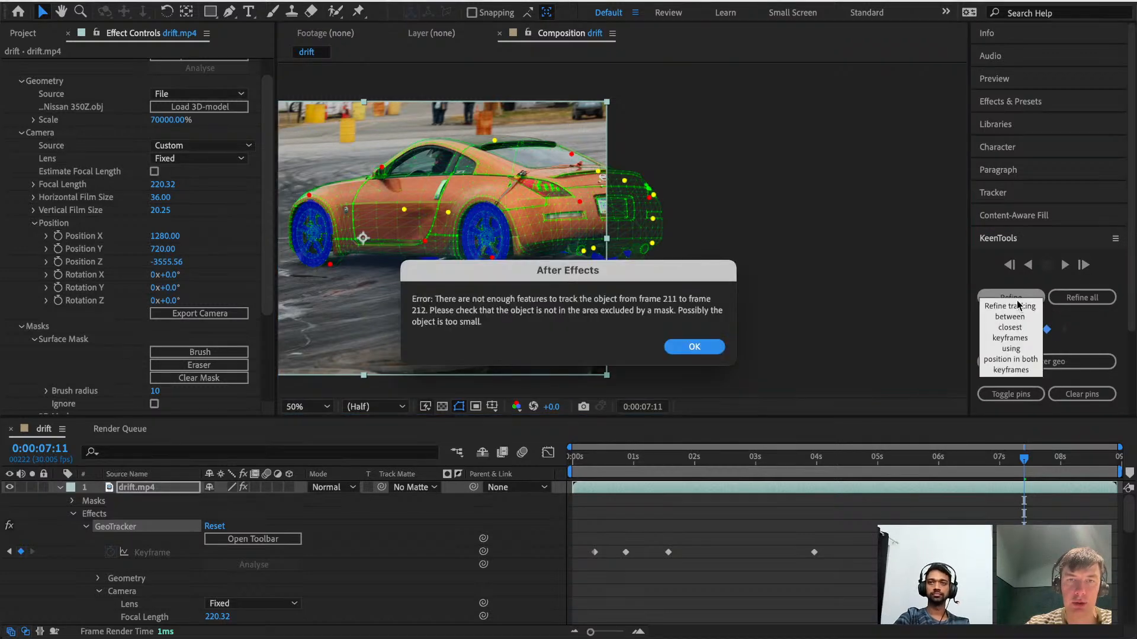
pyautogui.click(684, 348)
pyautogui.click(1004, 465)
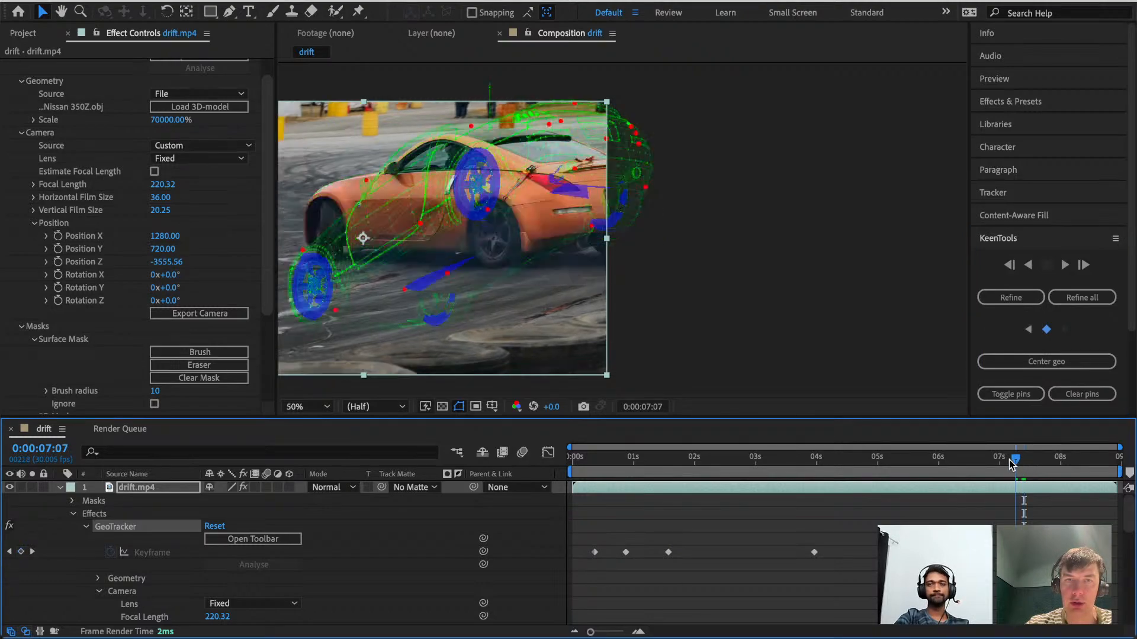
pyautogui.moveTo(1005, 472); pyautogui.dragTo(922, 508)
pyautogui.click(1064, 268)
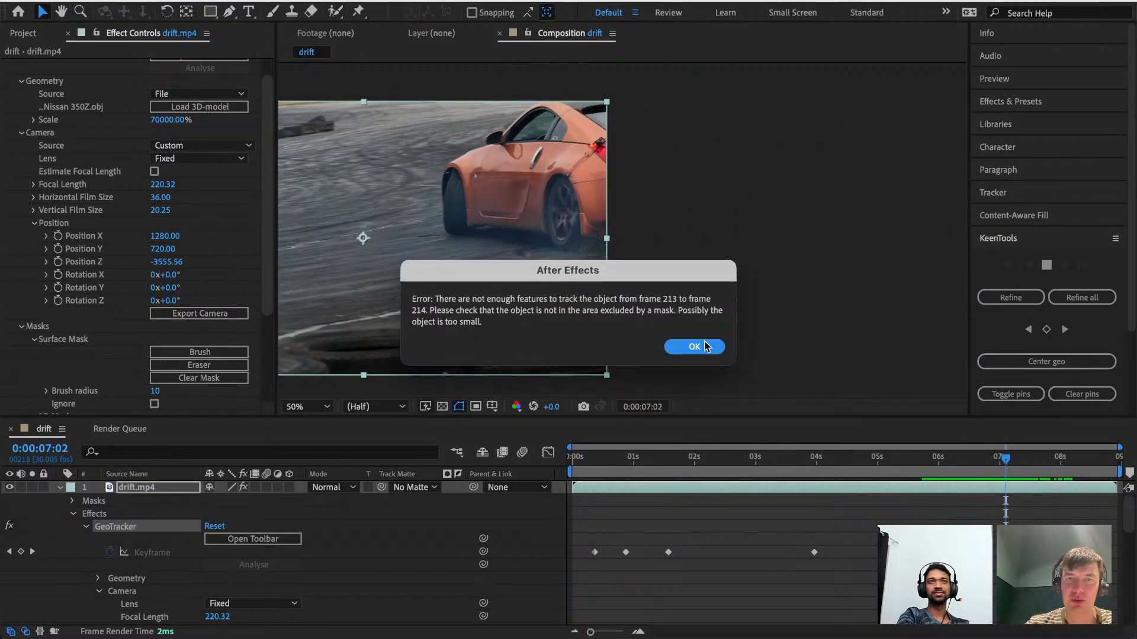
pyautogui.click(695, 348)
# Go to 0:00:06:15, toggle the pins and roughly fit the model to the car by its taillight, lower bumper and roof.
pyautogui.click(977, 470)
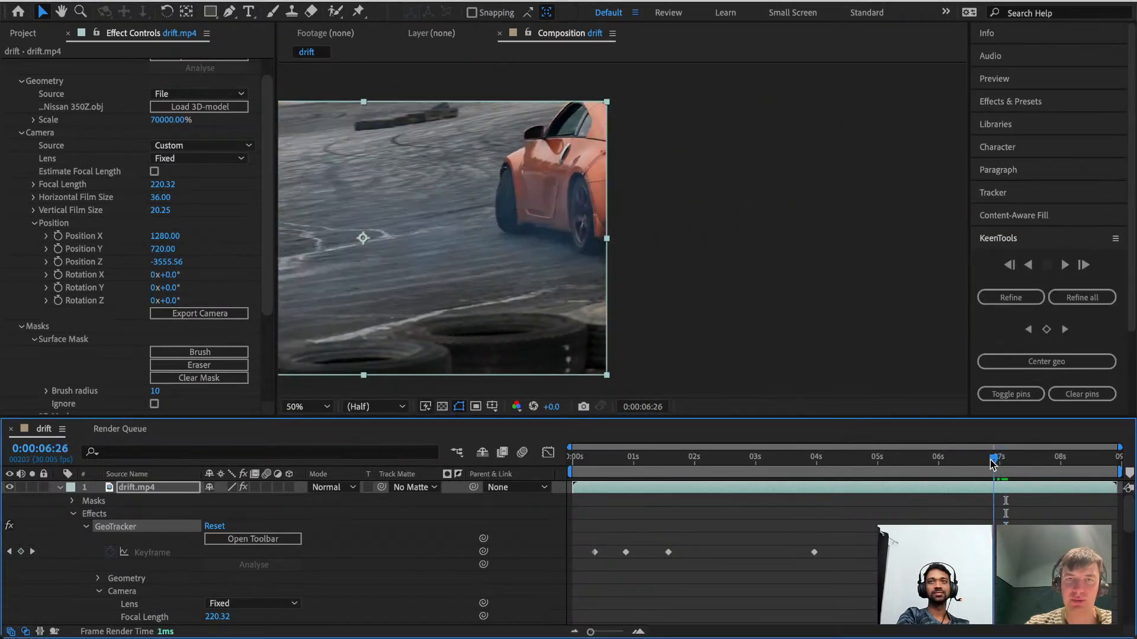
pyautogui.click(971, 471)
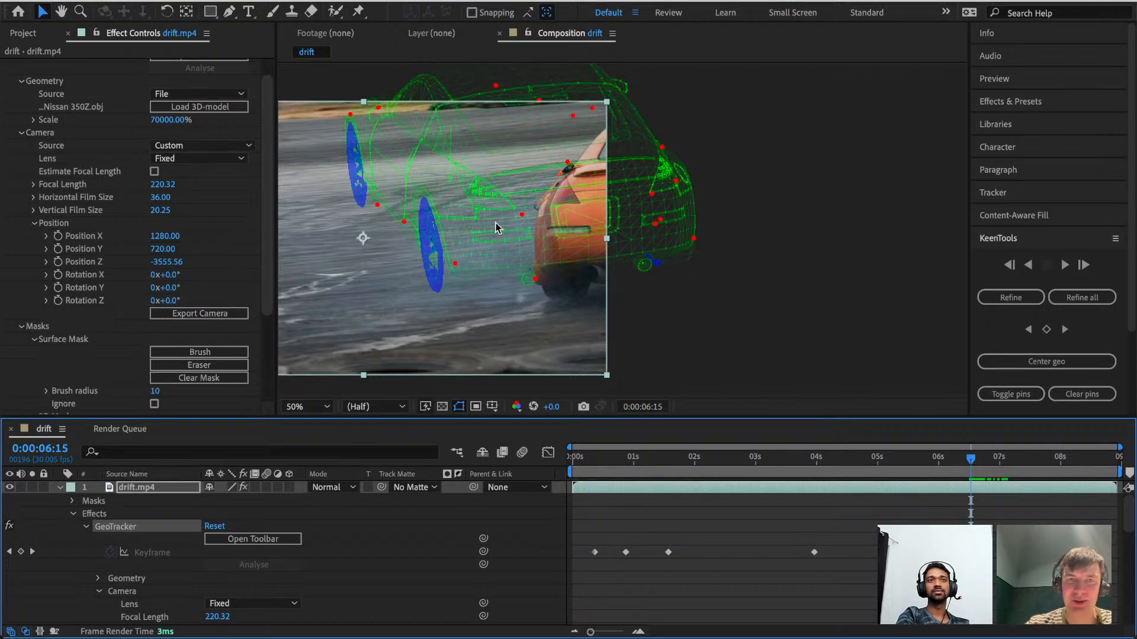
pyautogui.click(1009, 394)
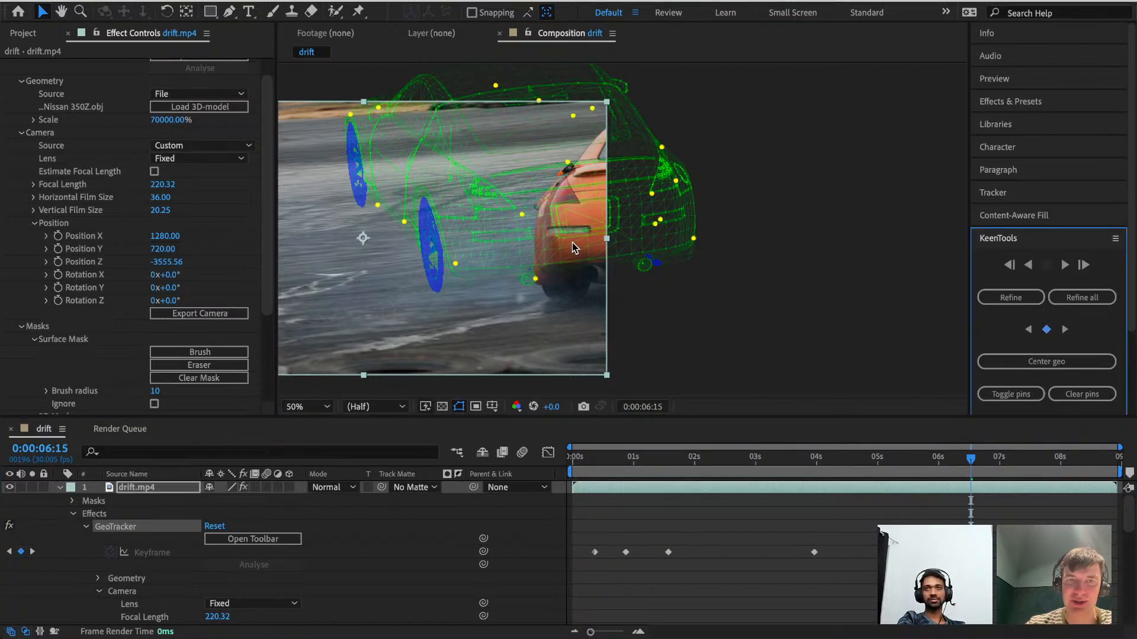
pyautogui.moveTo(520, 211); pyautogui.dragTo(577, 204)
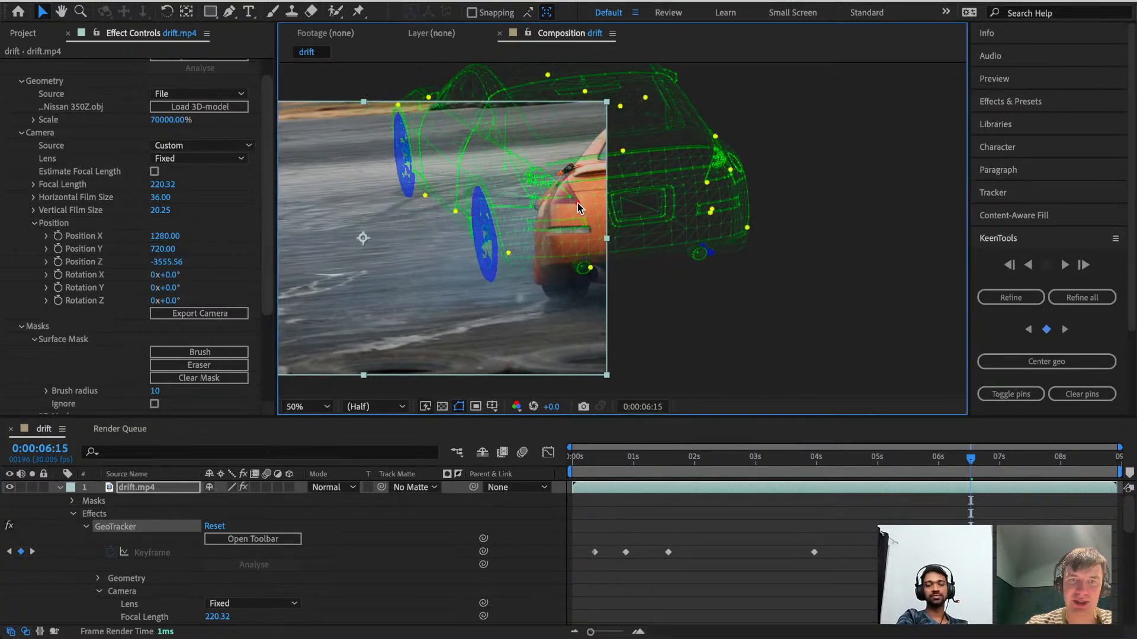
pyautogui.moveTo(515, 255); pyautogui.dragTo(543, 267)
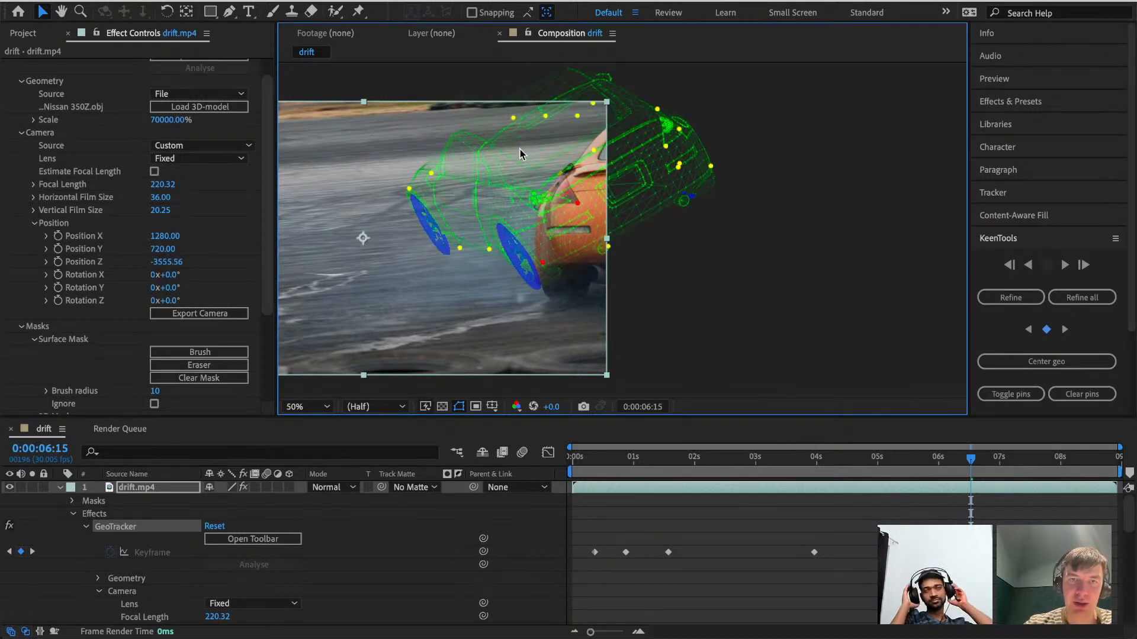
pyautogui.moveTo(499, 150); pyautogui.dragTo(622, 125)
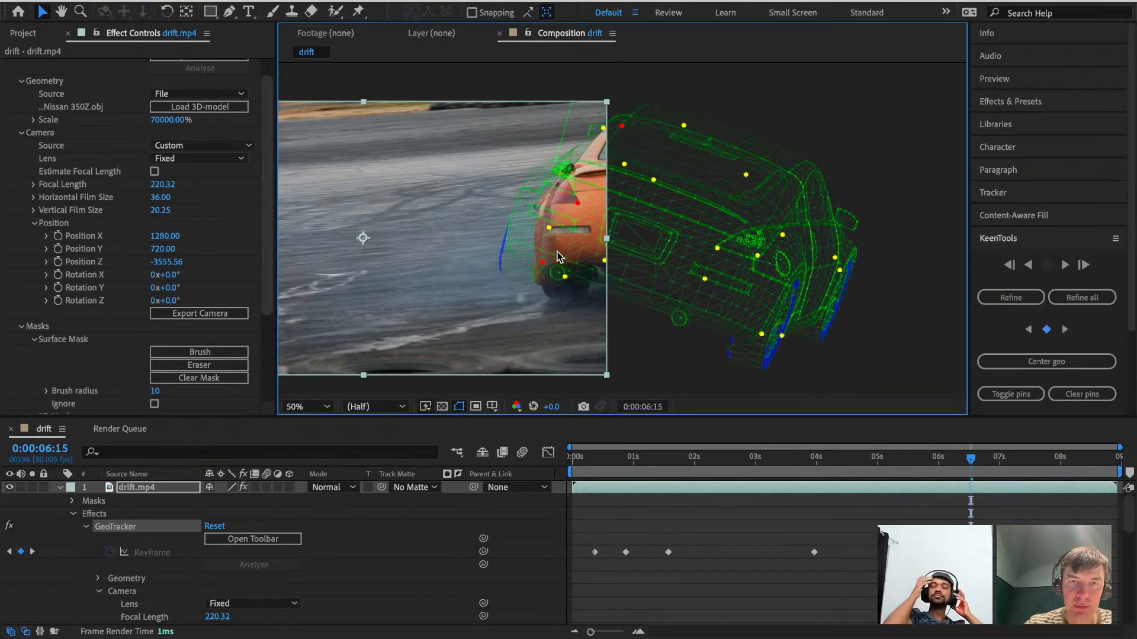
pyautogui.moveTo(543, 263); pyautogui.dragTo(545, 266)
pyautogui.moveTo(557, 270); pyautogui.dragTo(584, 267)
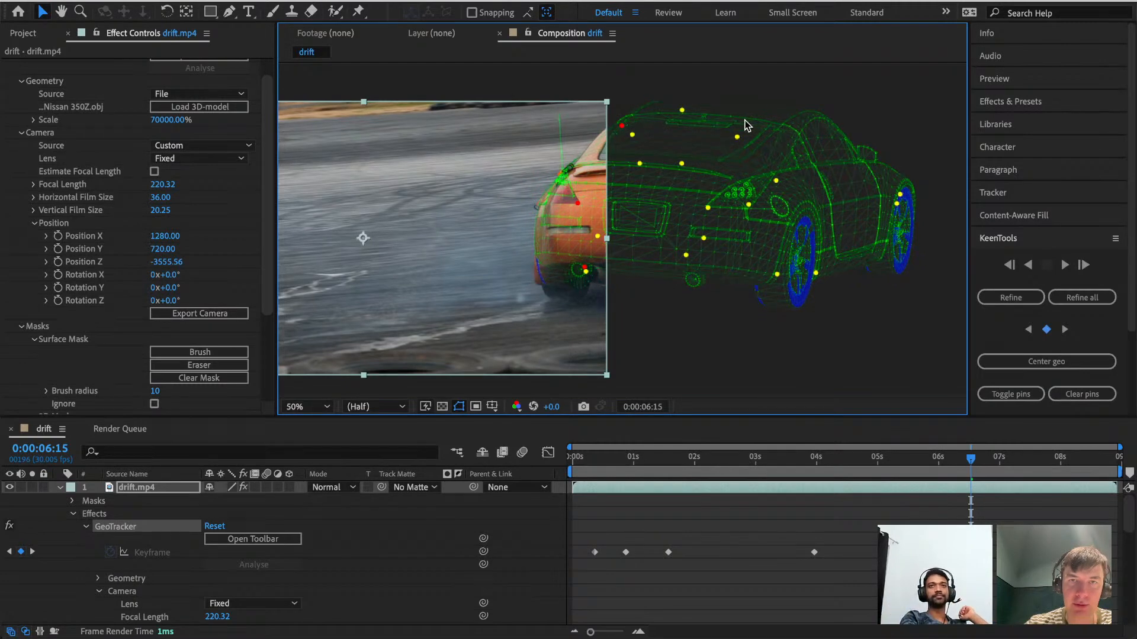
# Fine-tune the model at 0:00:06:15 by its front fender, taillight, side edge and exhaust, and refine the tracking between the closest keyframes.
pyautogui.click(880, 174)
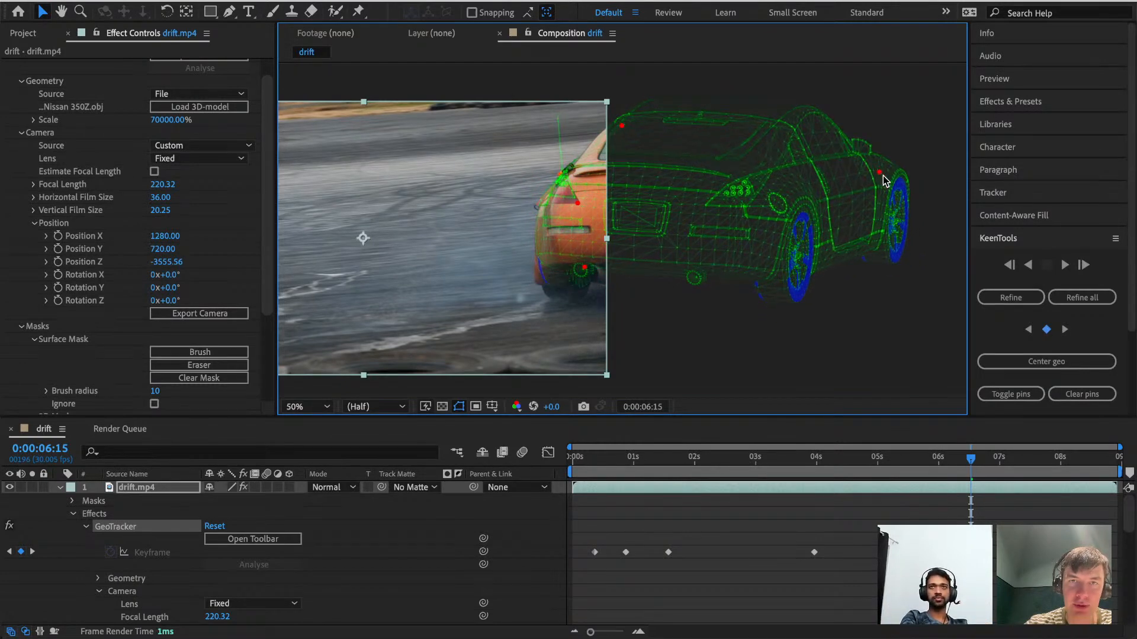
pyautogui.moveTo(880, 173); pyautogui.dragTo(882, 175)
pyautogui.moveTo(577, 203); pyautogui.dragTo(585, 214)
pyautogui.click(548, 204)
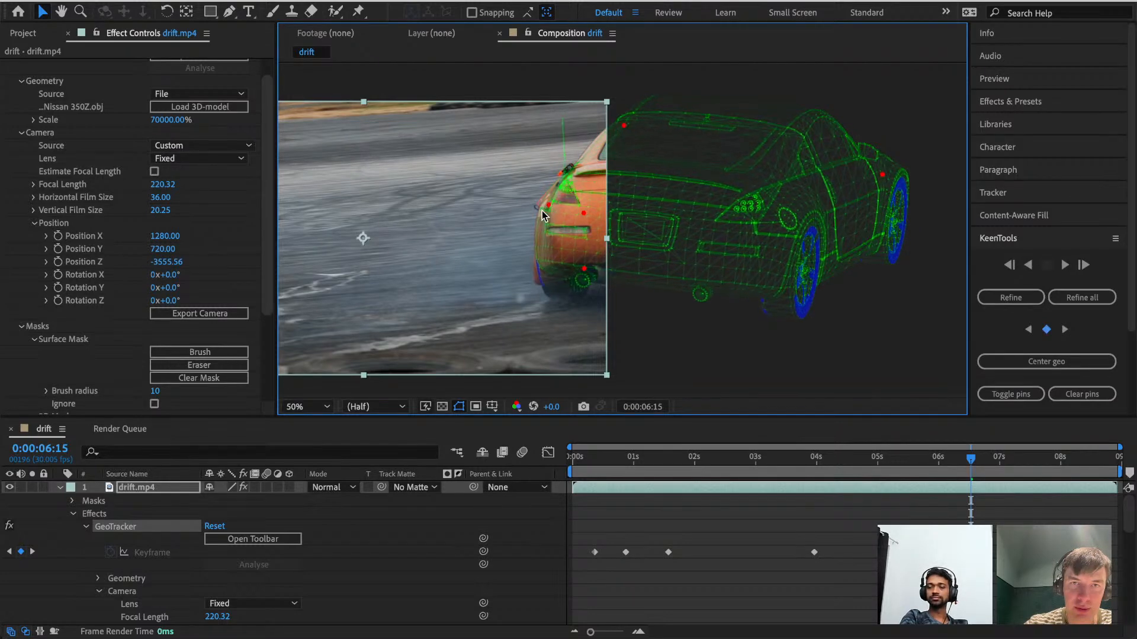
pyautogui.moveTo(882, 173); pyautogui.dragTo(876, 164)
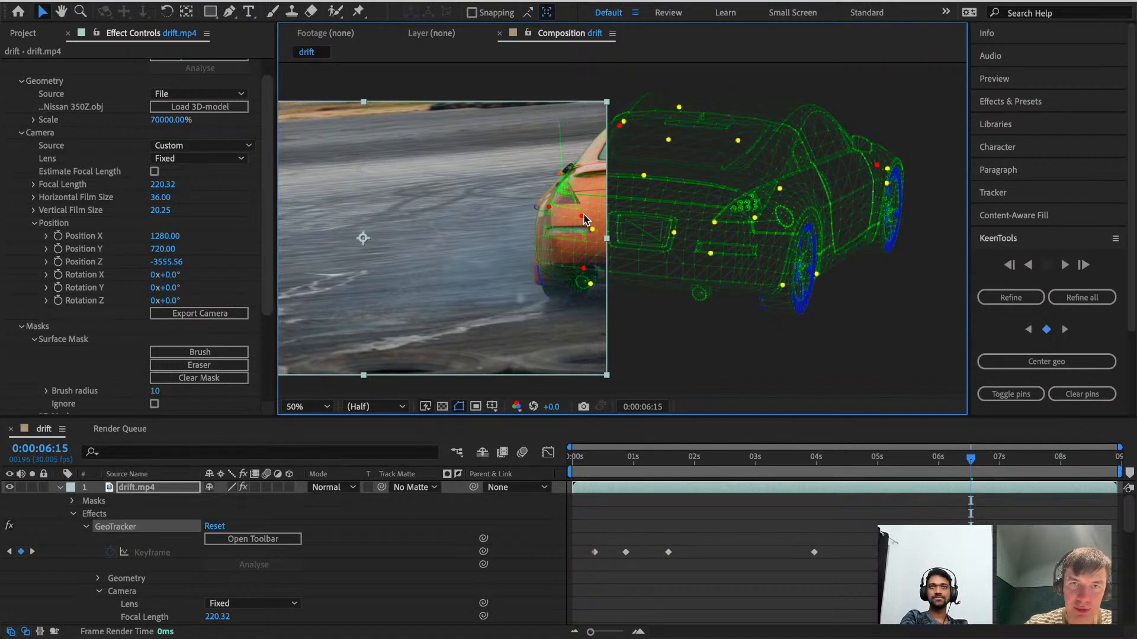
pyautogui.moveTo(584, 219)
pyautogui.mouseDown()
pyautogui.moveTo(544, 213)
pyautogui.moveTo(585, 208)
pyautogui.mouseUp()
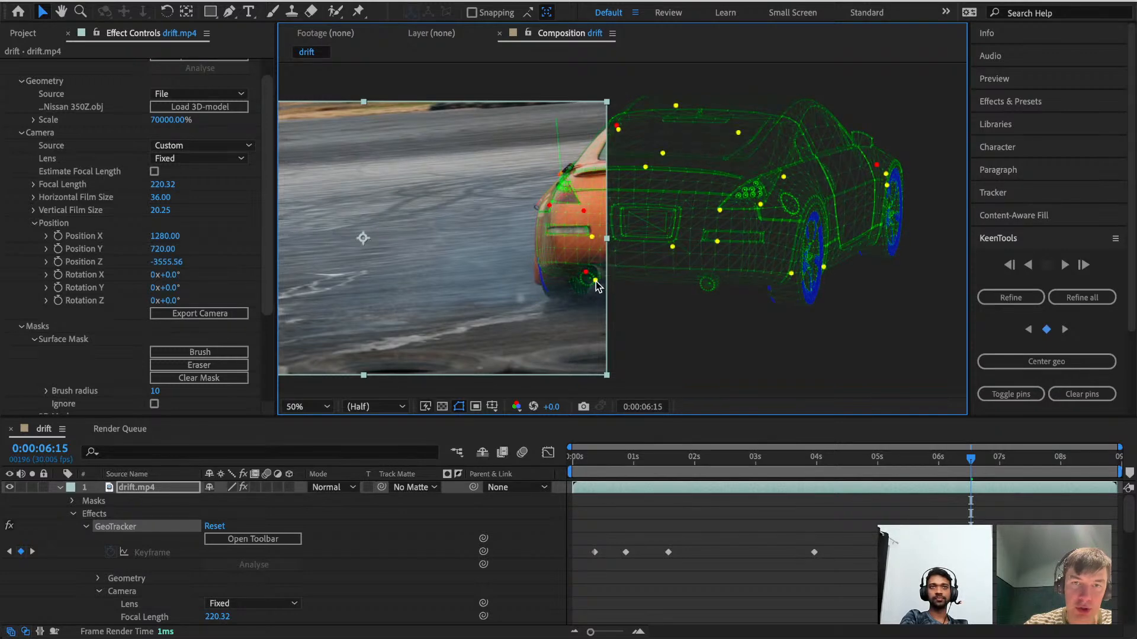
pyautogui.moveTo(596, 282); pyautogui.dragTo(600, 274)
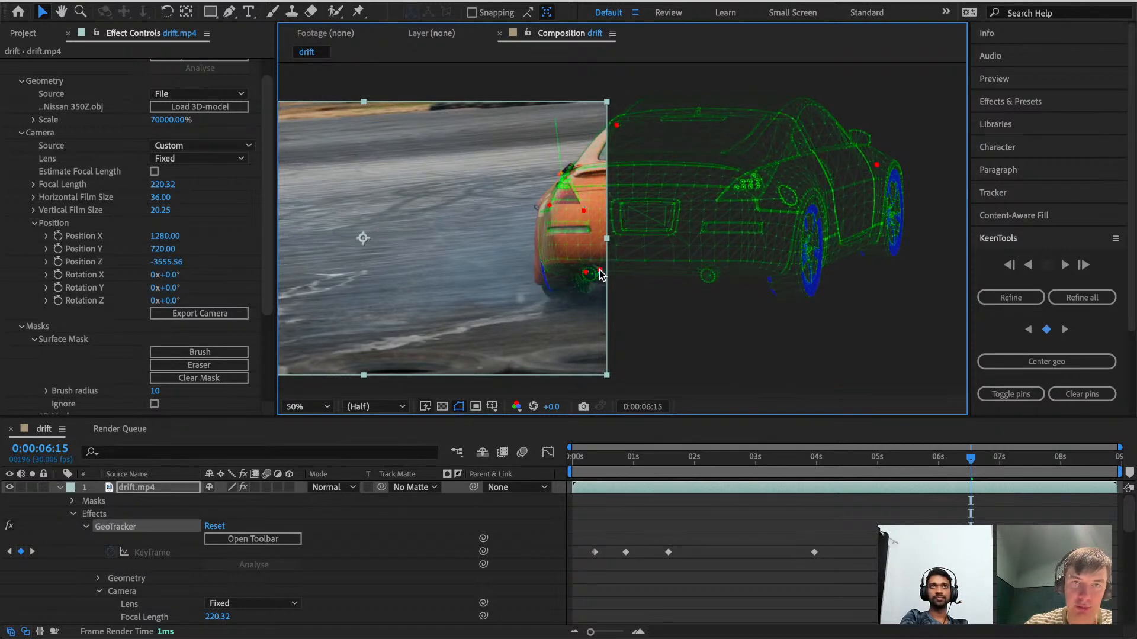
pyautogui.moveTo(549, 205); pyautogui.dragTo(545, 211)
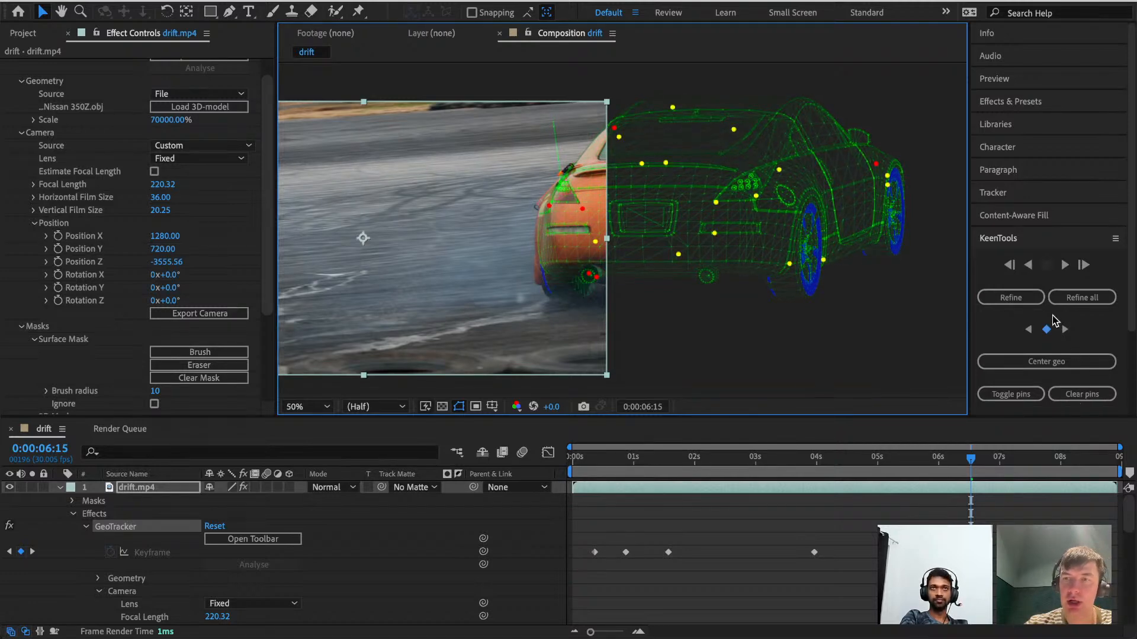
pyautogui.click(1029, 309)
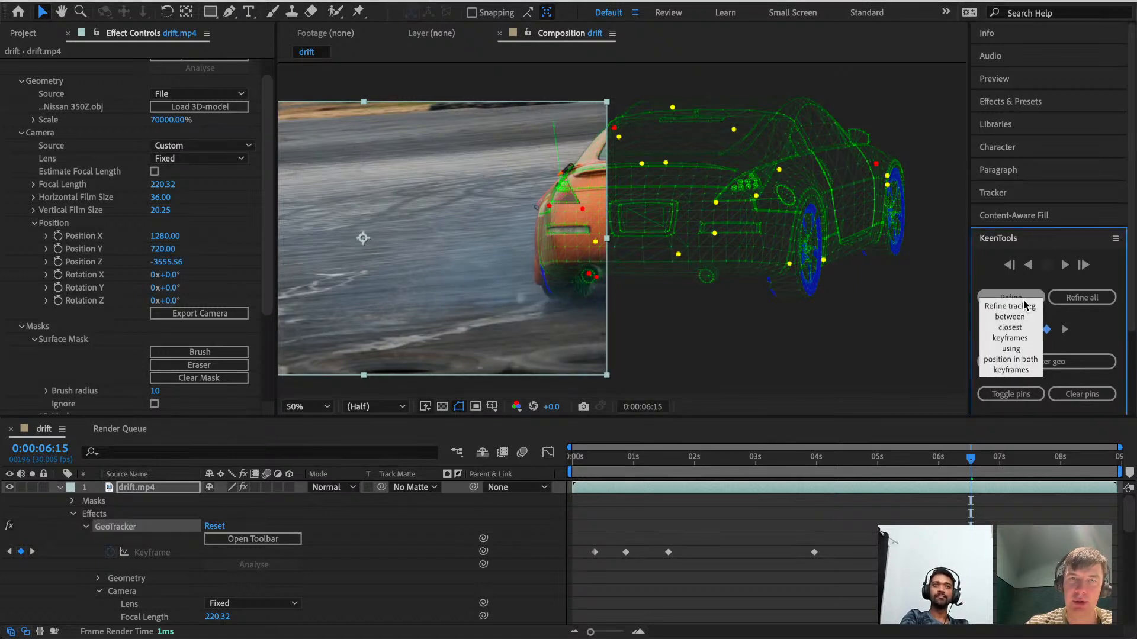
# Go to 0:00:06:23, realign the model by its side mirror and rear window, and refine the tracking between the closest keyframes.
pyautogui.moveTo(971, 461); pyautogui.dragTo(987, 494)
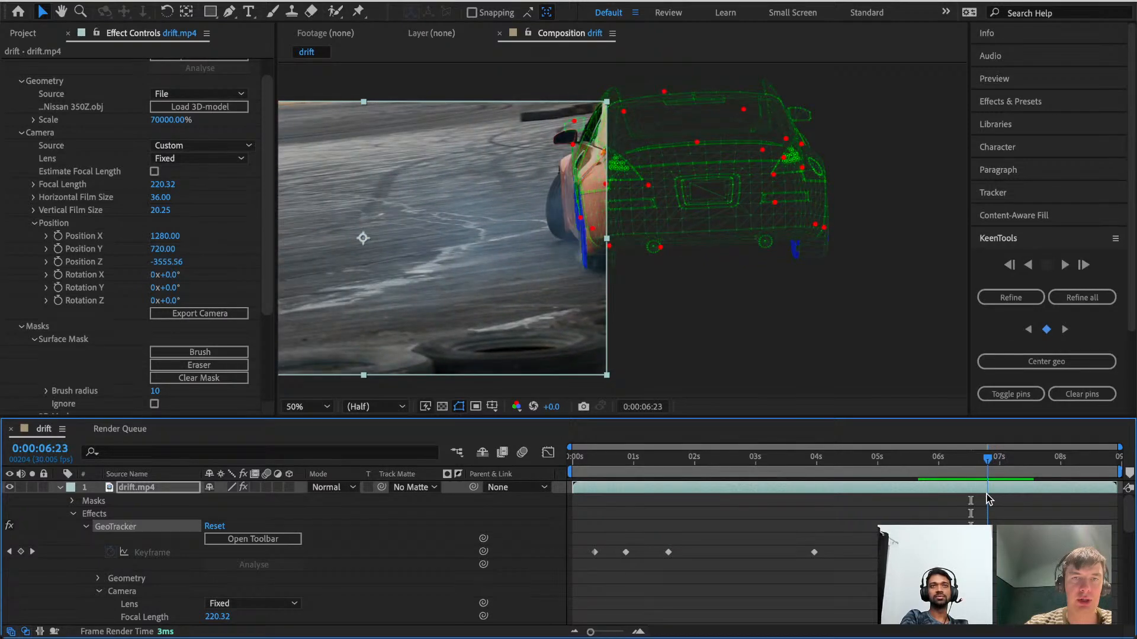
pyautogui.moveTo(572, 149); pyautogui.dragTo(519, 212)
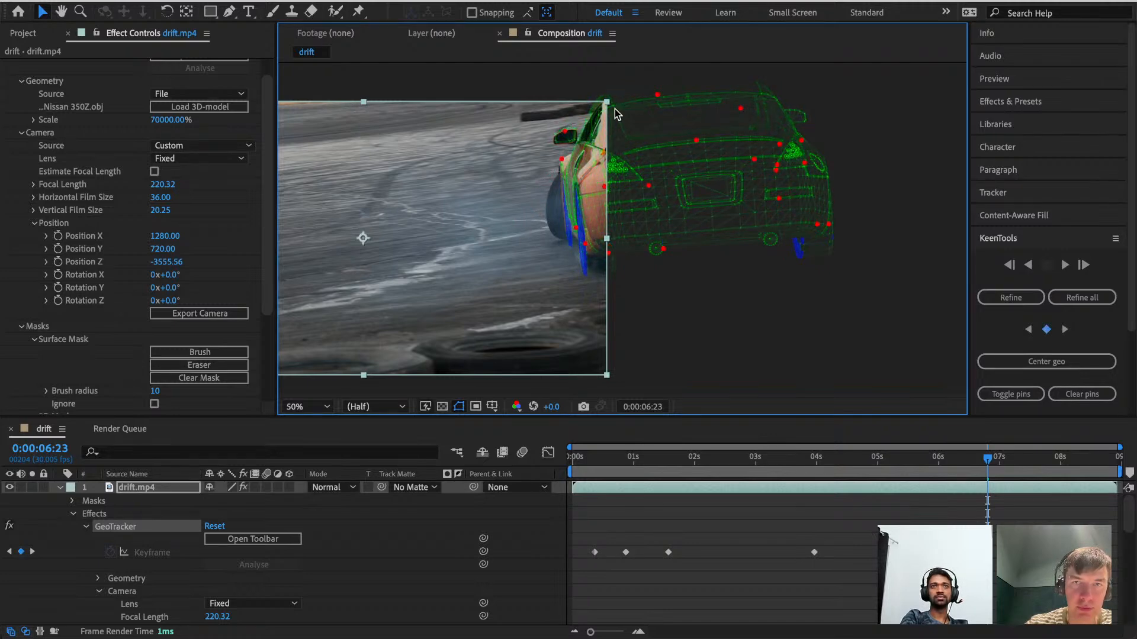
pyautogui.moveTo(621, 119); pyautogui.dragTo(628, 158)
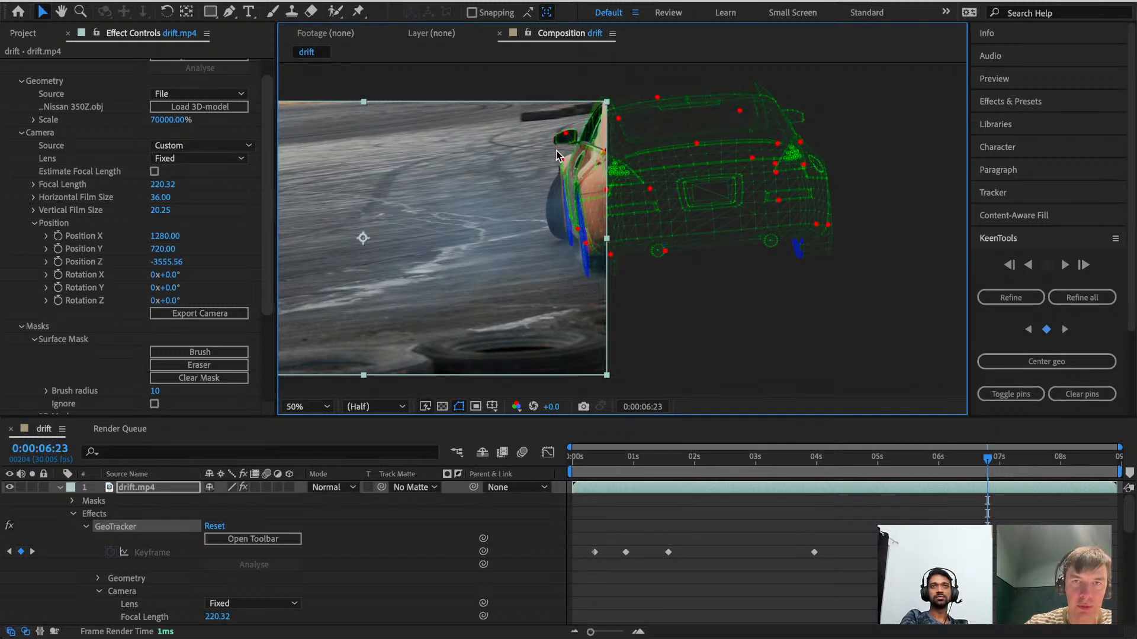
pyautogui.click(1016, 299)
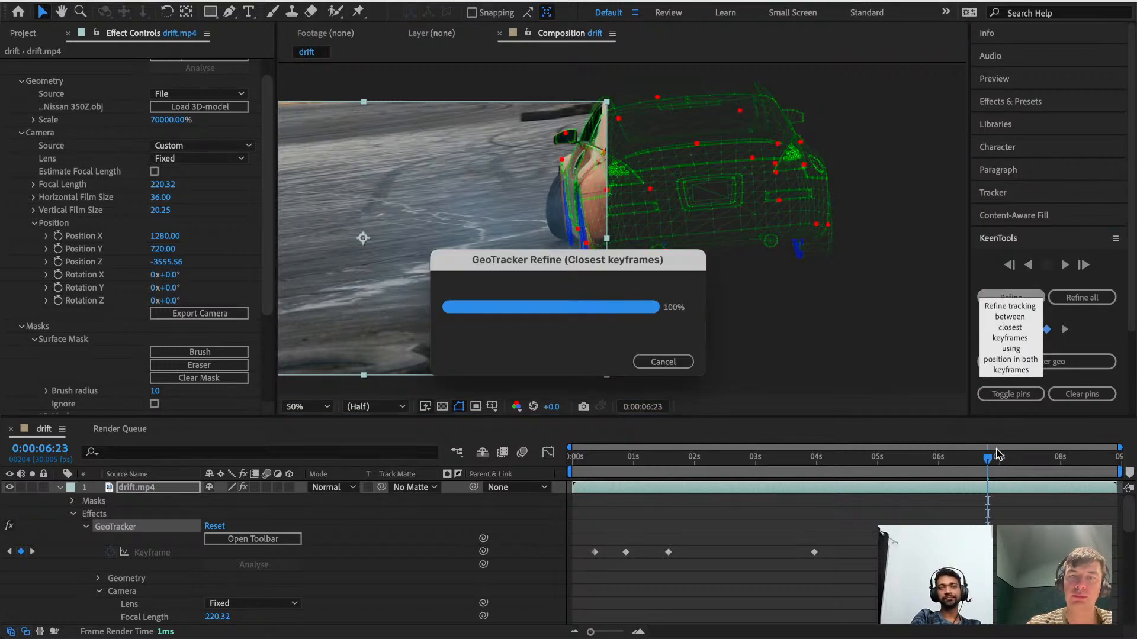
# Check the tracking from 0:00:06:18, readjust the model's lower side, rear wheel and mirror at 0:00:06:23, and refine again.
pyautogui.click(977, 460)
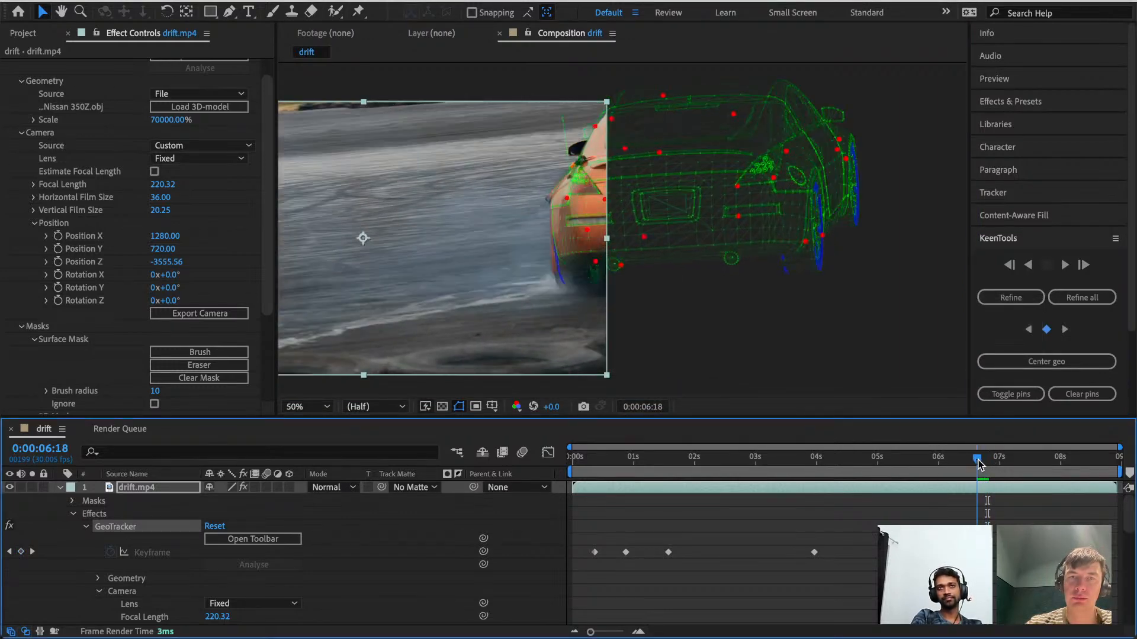
pyautogui.moveTo(978, 463)
pyautogui.mouseDown()
pyautogui.moveTo(1017, 471)
pyautogui.moveTo(971, 482)
pyautogui.moveTo(986, 482)
pyautogui.mouseUp()
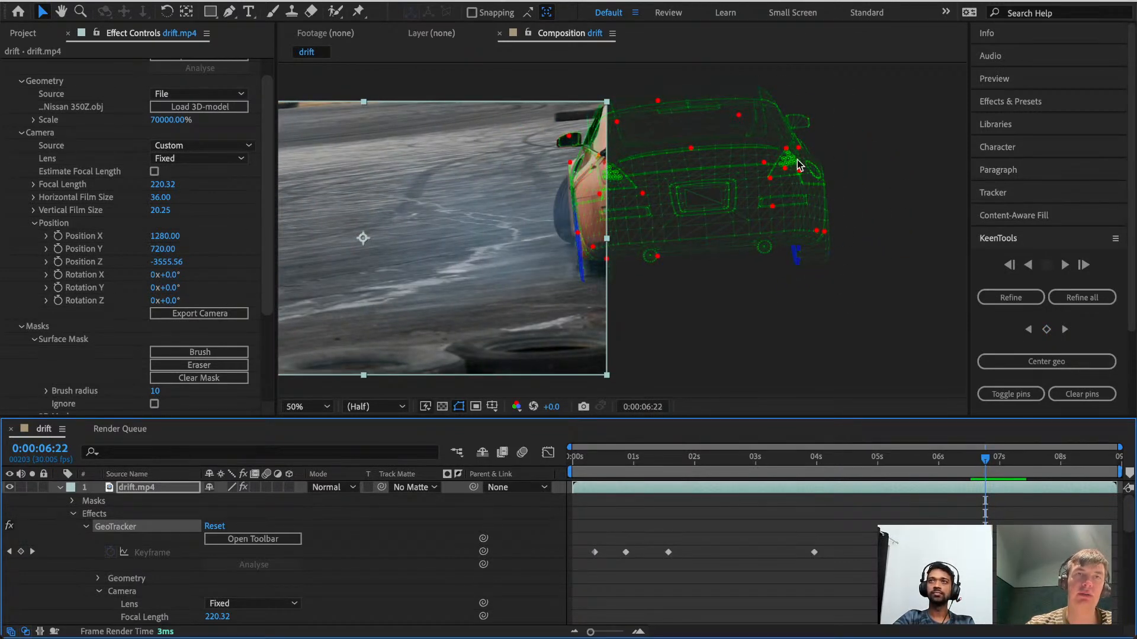
pyautogui.moveTo(986, 465); pyautogui.dragTo(987, 506)
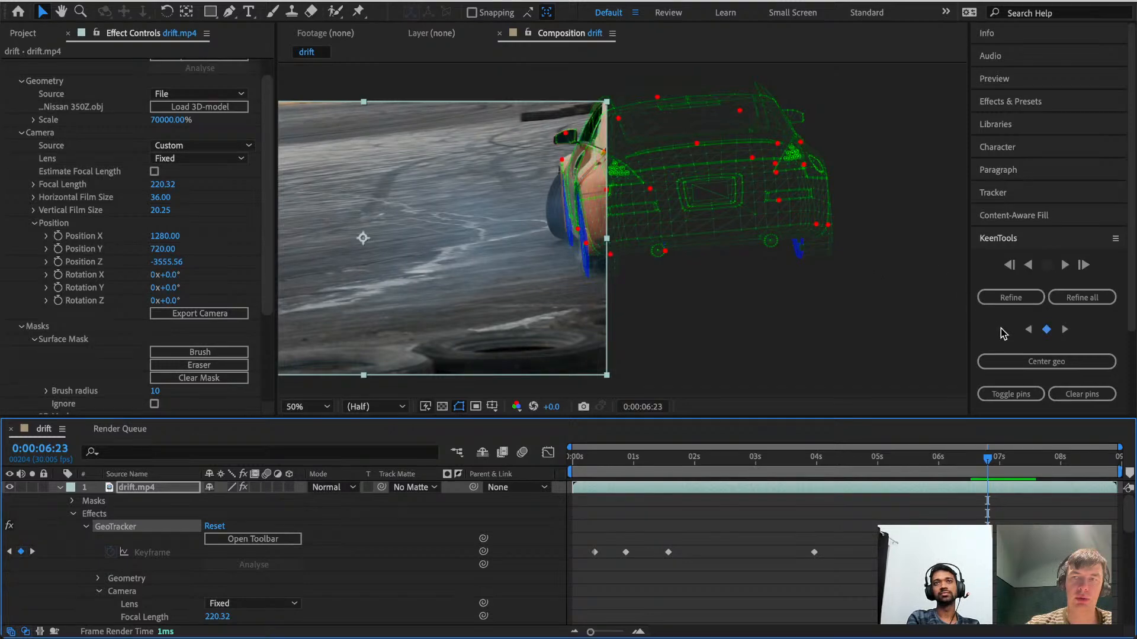
pyautogui.moveTo(828, 226); pyautogui.dragTo(819, 308)
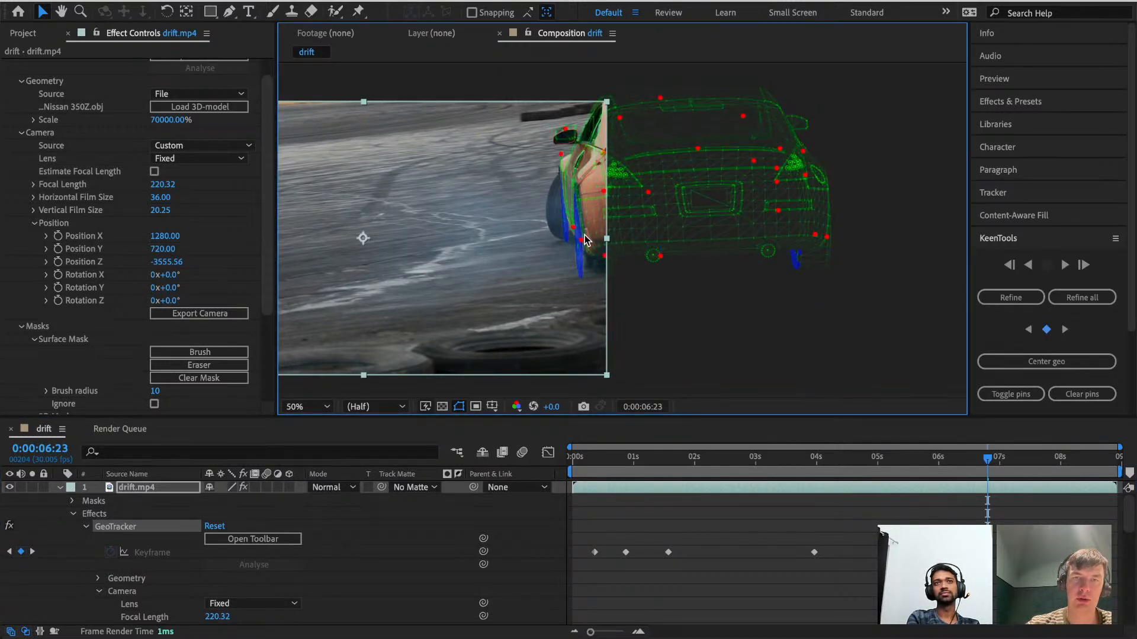
pyautogui.moveTo(588, 238); pyautogui.dragTo(592, 239)
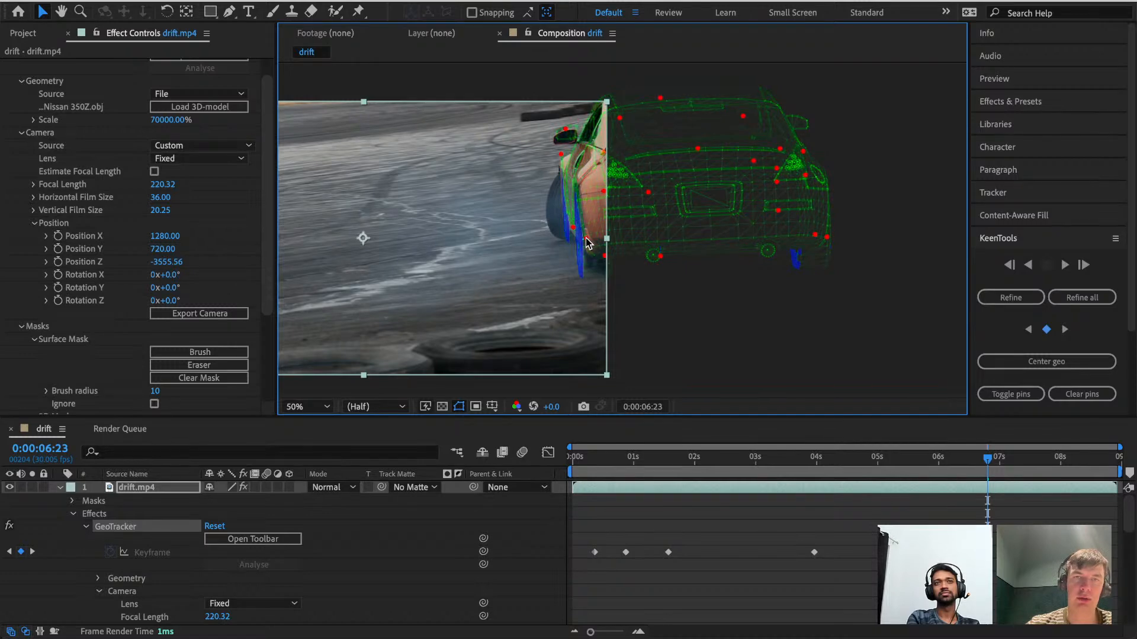
pyautogui.moveTo(566, 140); pyautogui.dragTo(566, 151)
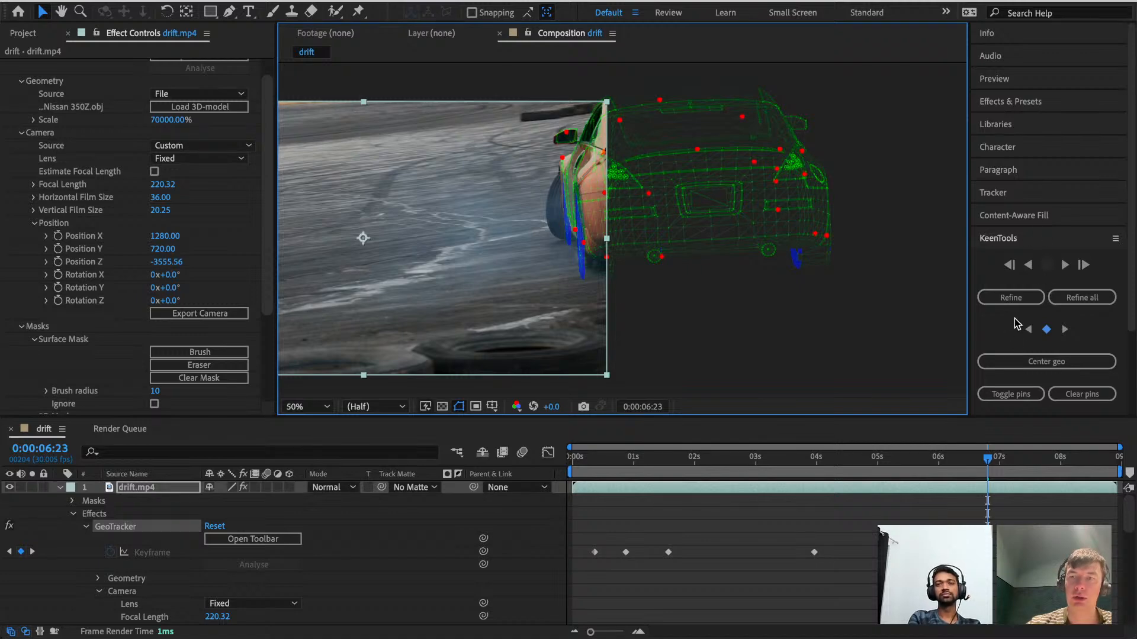
pyautogui.click(1016, 299)
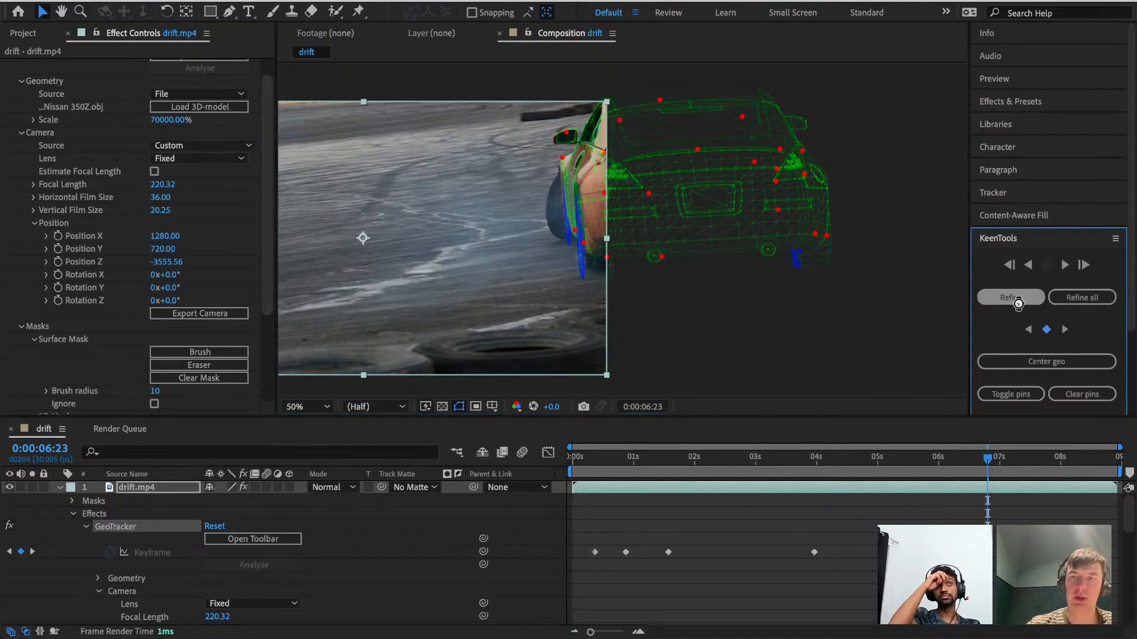
# Go to the keyframe at 0:00:07:11 and track the car forward to the end of the clip.
pyautogui.click(988, 466)
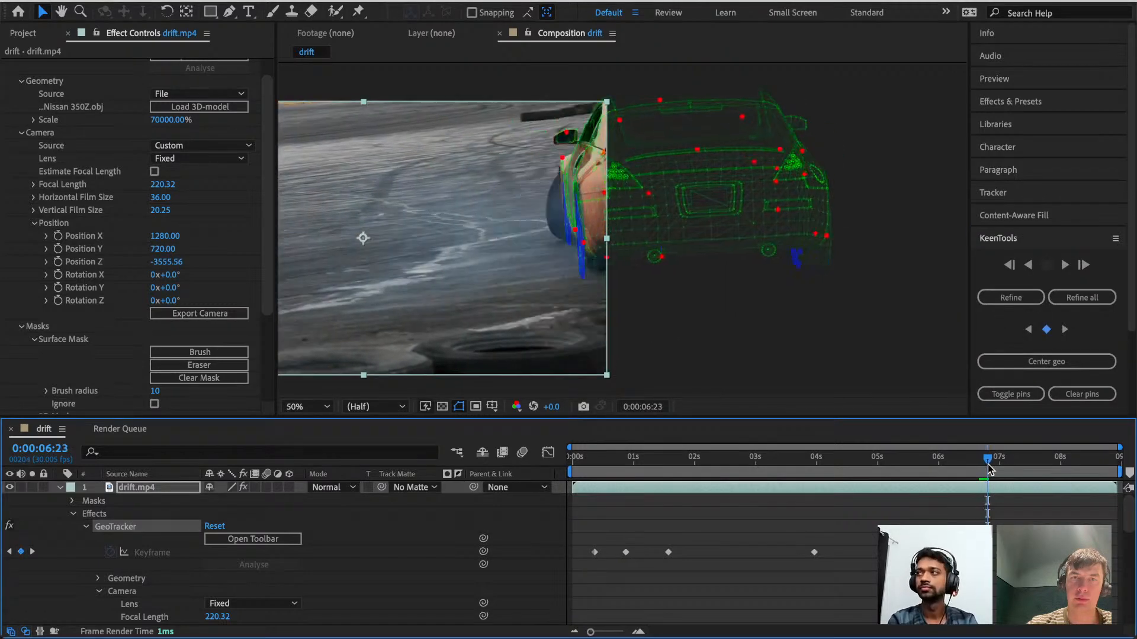
pyautogui.moveTo(988, 469)
pyautogui.mouseDown()
pyautogui.moveTo(1036, 468)
pyautogui.moveTo(1012, 481)
pyautogui.moveTo(1025, 485)
pyautogui.mouseUp()
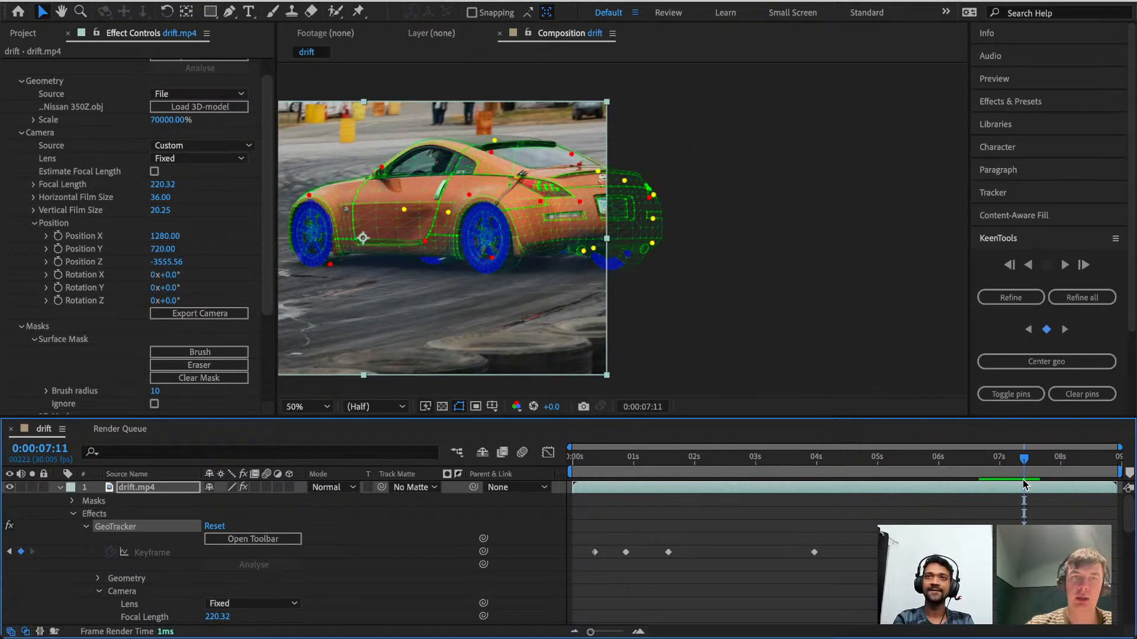
pyautogui.press(',')
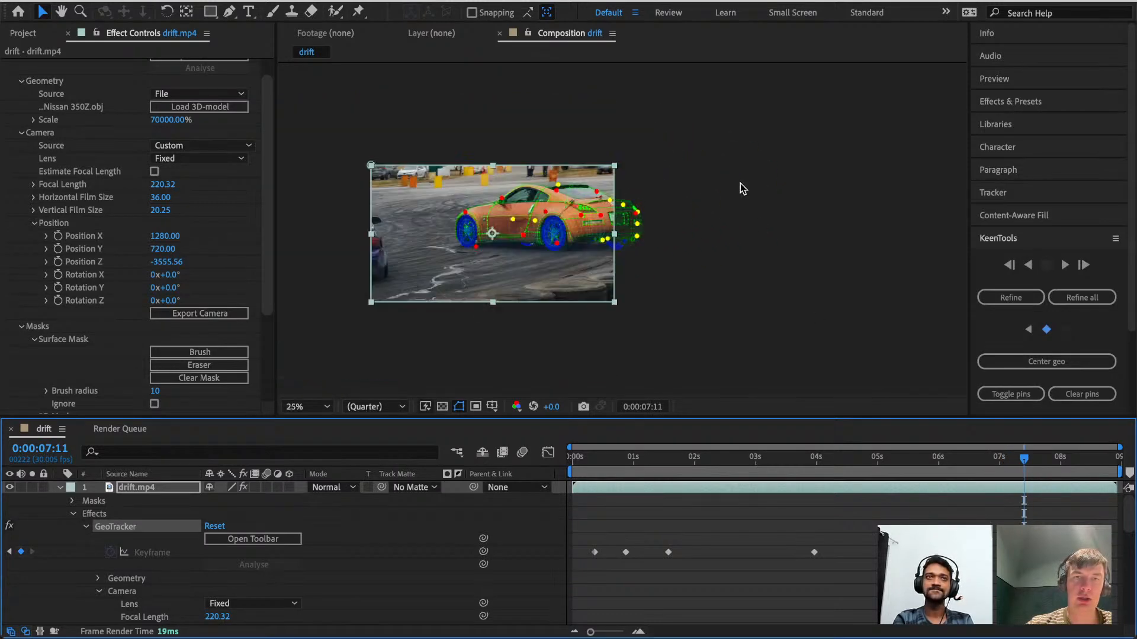
pyautogui.click(1068, 267)
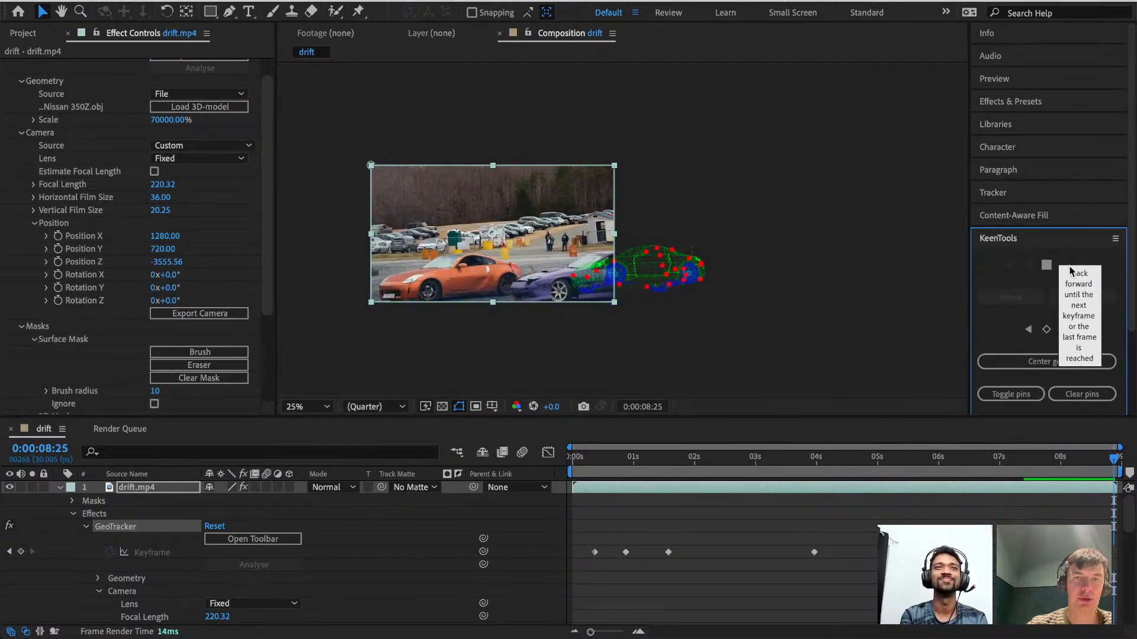
# Add a keyframe at 0:00:08:00 and clear all tracking data after it.
pyautogui.scroll(2, 539, 298)
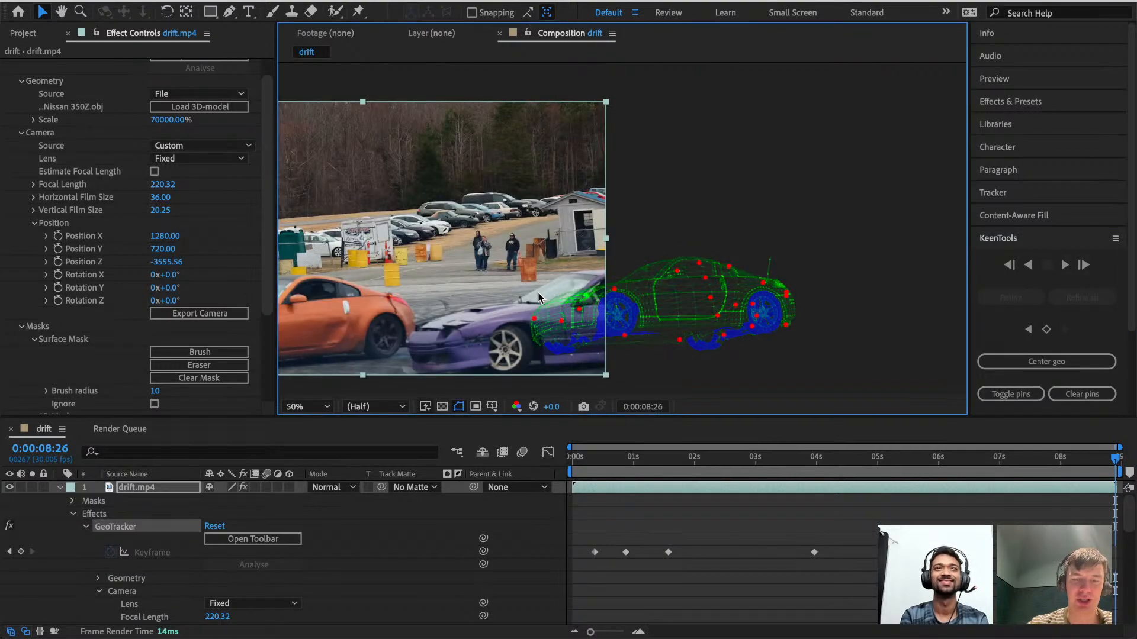
pyautogui.hotkey('shift', '/')
pyautogui.moveTo(1115, 459); pyautogui.dragTo(1064, 464)
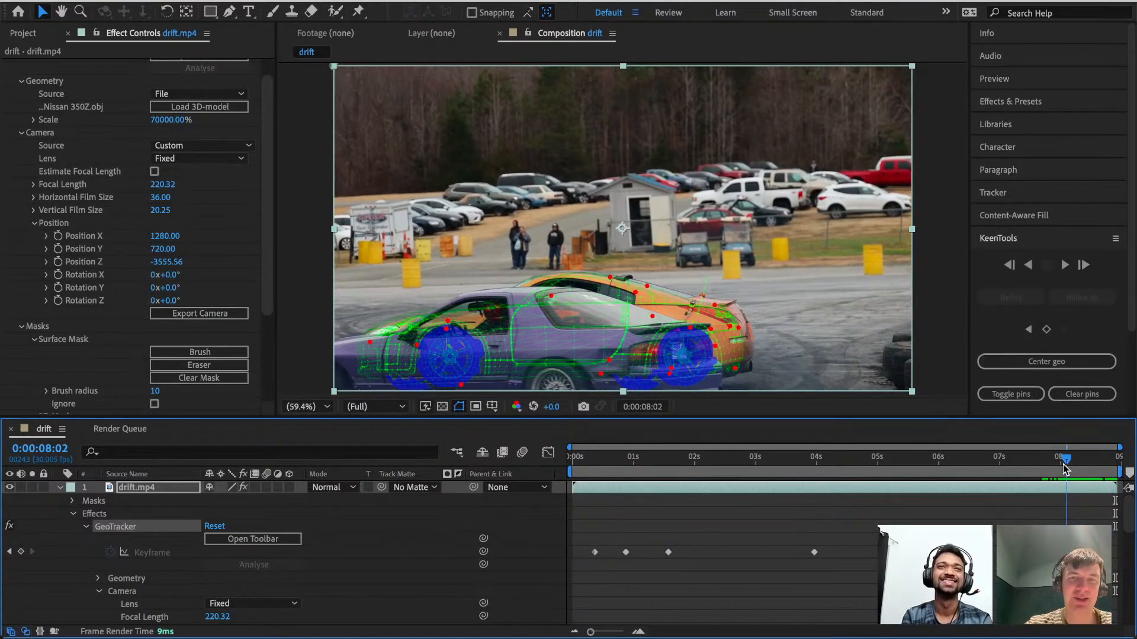
pyautogui.moveTo(1063, 465)
pyautogui.mouseDown()
pyautogui.moveTo(1041, 472)
pyautogui.moveTo(1060, 477)
pyautogui.mouseUp()
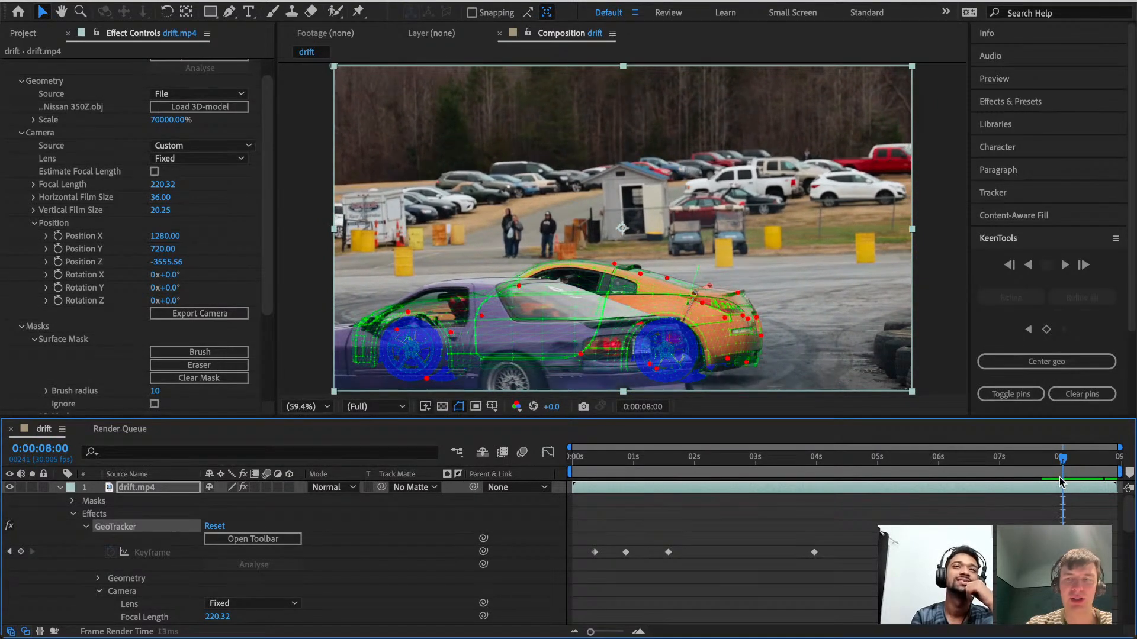
pyautogui.click(1047, 329)
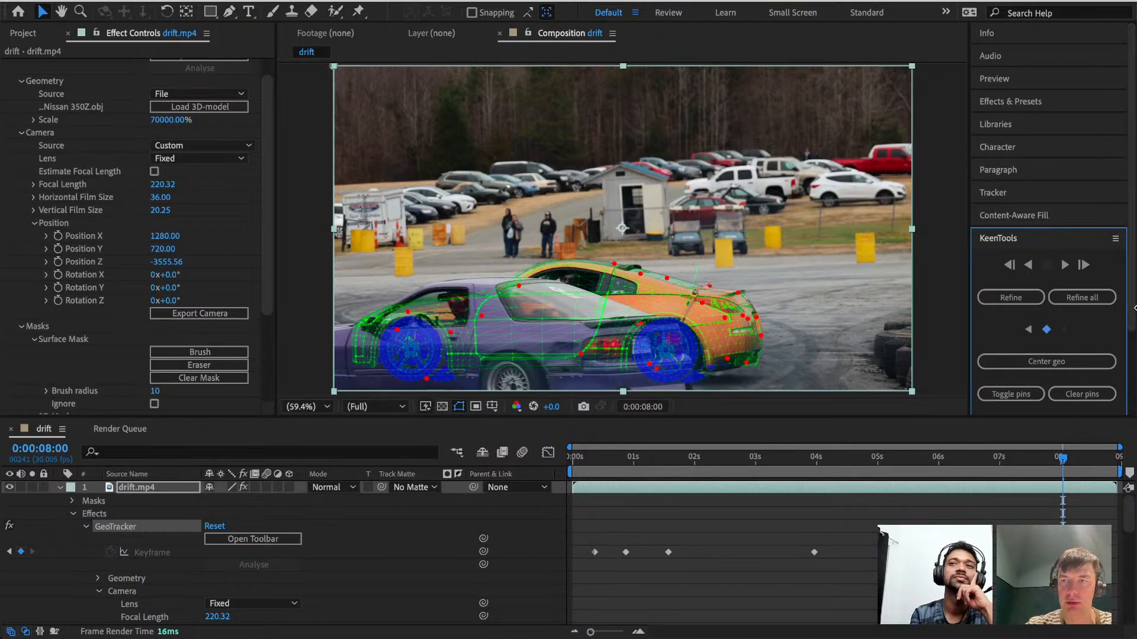
pyautogui.scroll(-3, 1133, 306)
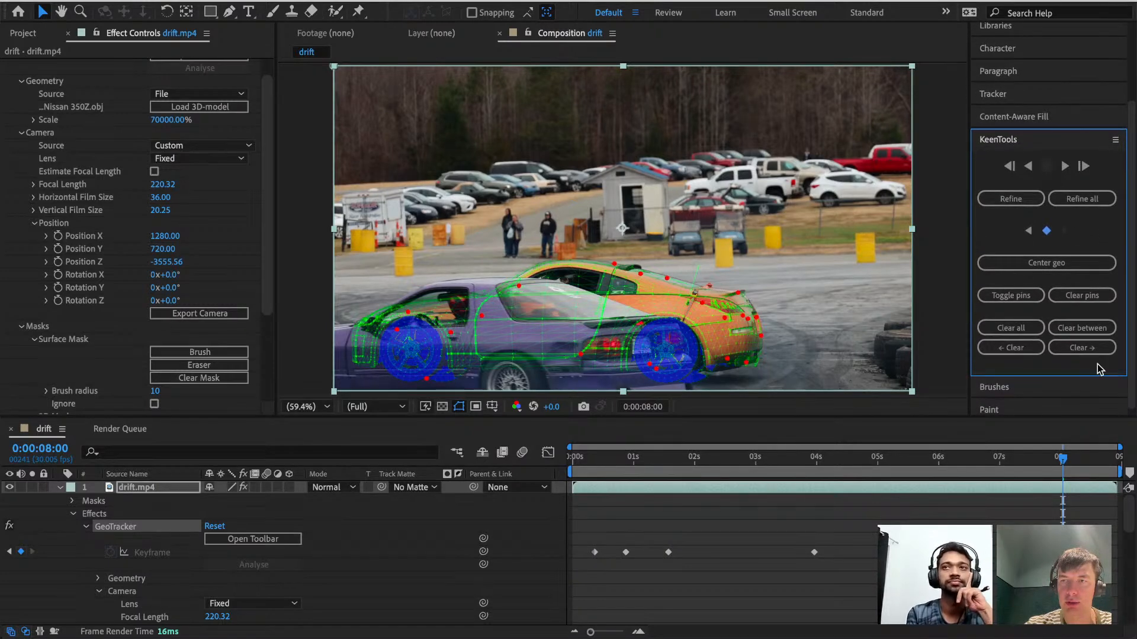
pyautogui.click(1092, 350)
# Go to the last frame at 0:00:08:26, clear the pins and roughly fit the model by the door sill, front bumper, rear wheel and nose.
pyautogui.moveTo(1062, 462); pyautogui.dragTo(1128, 463)
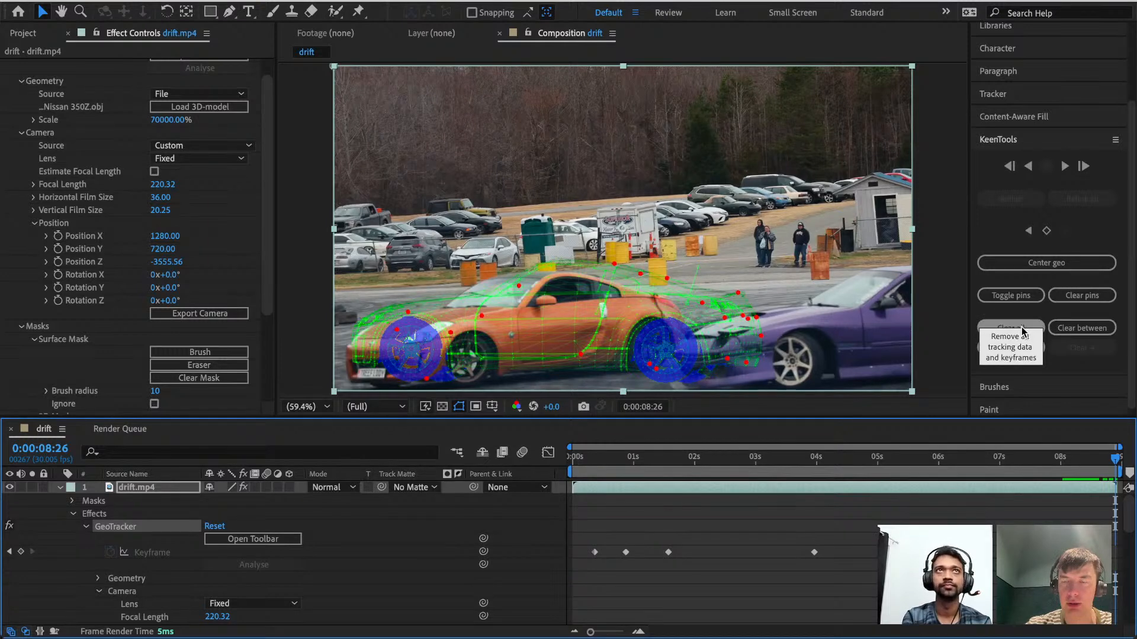
pyautogui.click(1081, 299)
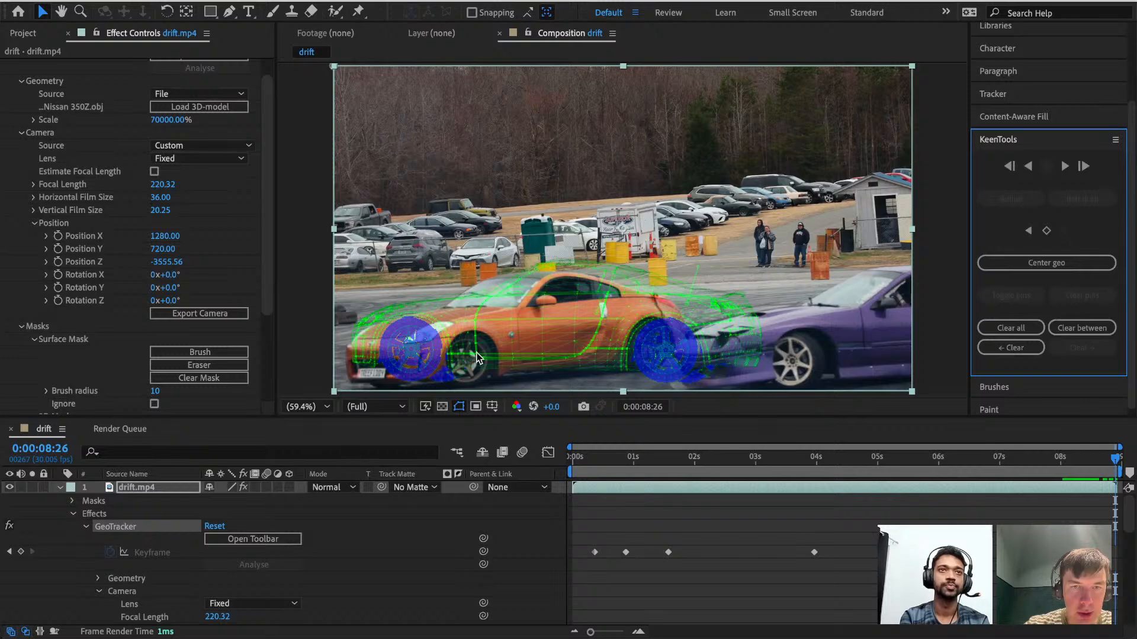
pyautogui.moveTo(477, 358); pyautogui.dragTo(523, 361)
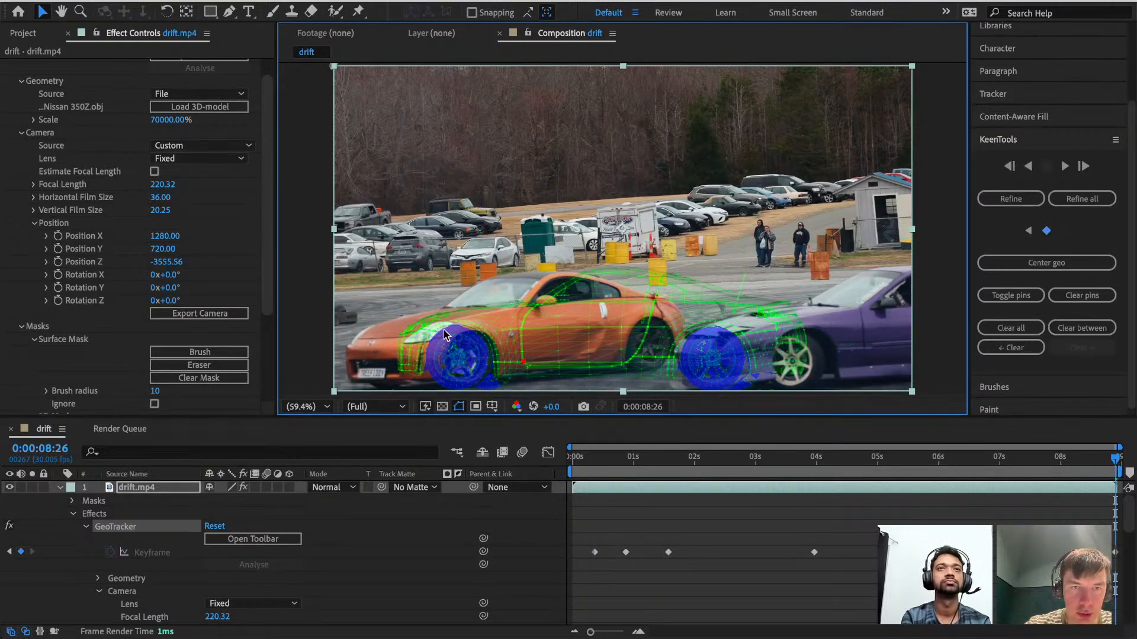
pyautogui.moveTo(421, 342); pyautogui.dragTo(429, 345)
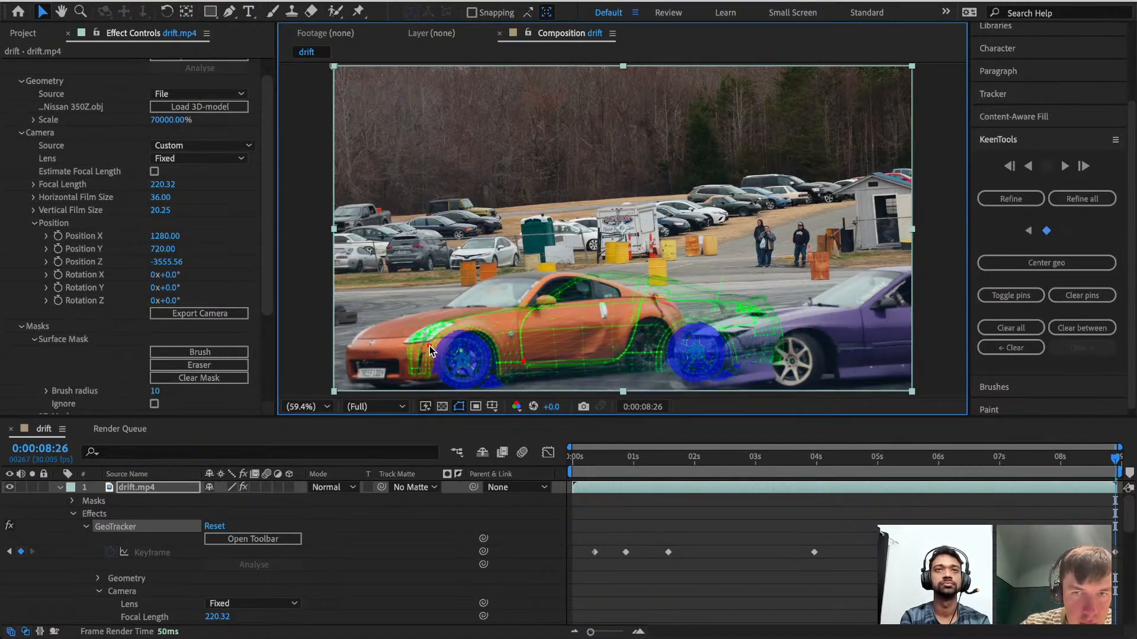
pyautogui.moveTo(697, 355); pyautogui.dragTo(667, 346)
pyautogui.moveTo(328, 379); pyautogui.dragTo(364, 336)
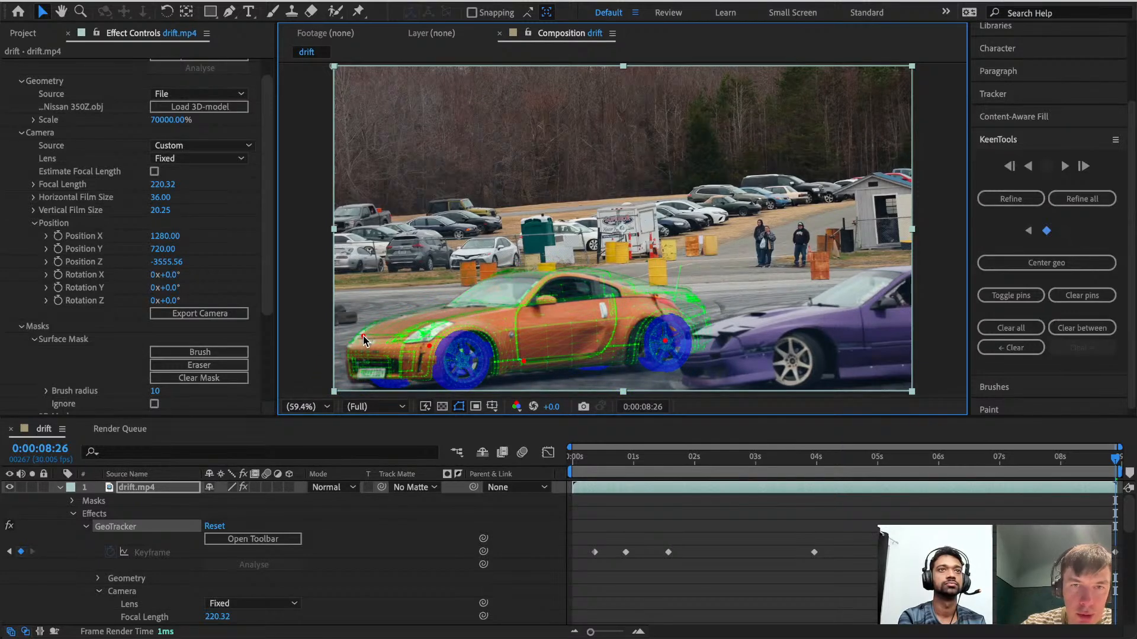
# Remove the rear wheel pin, fine-tune the last-frame fit by the car's tail and nose, and track backward to the previous keyframe.
pyautogui.rightClick(666, 341)
pyautogui.moveTo(700, 304); pyautogui.dragTo(677, 313)
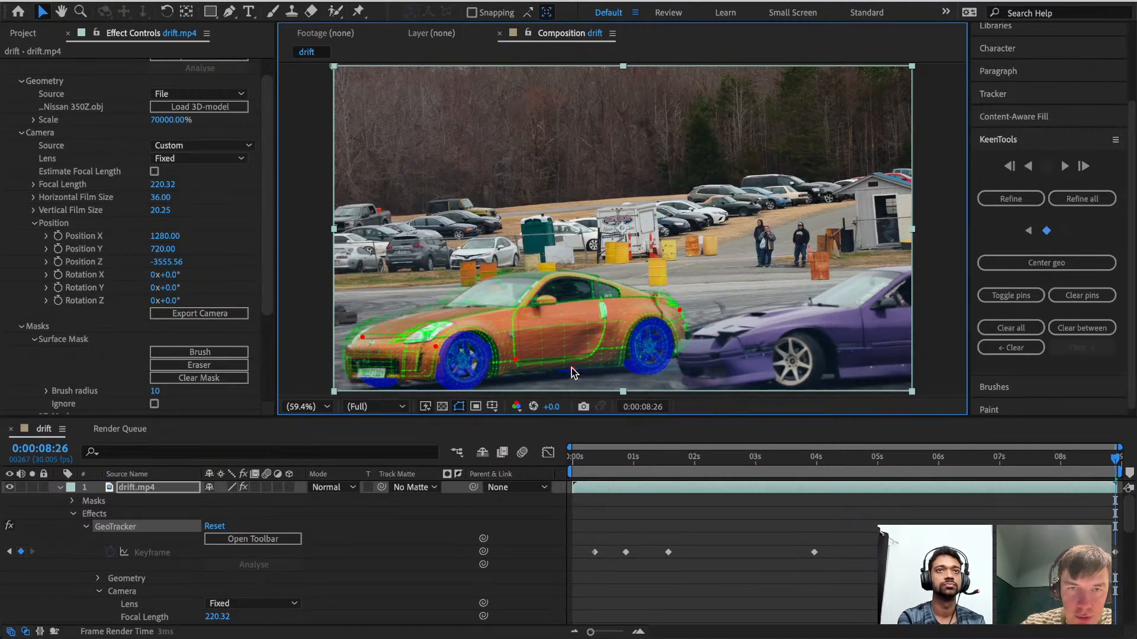
pyautogui.moveTo(363, 337); pyautogui.dragTo(365, 340)
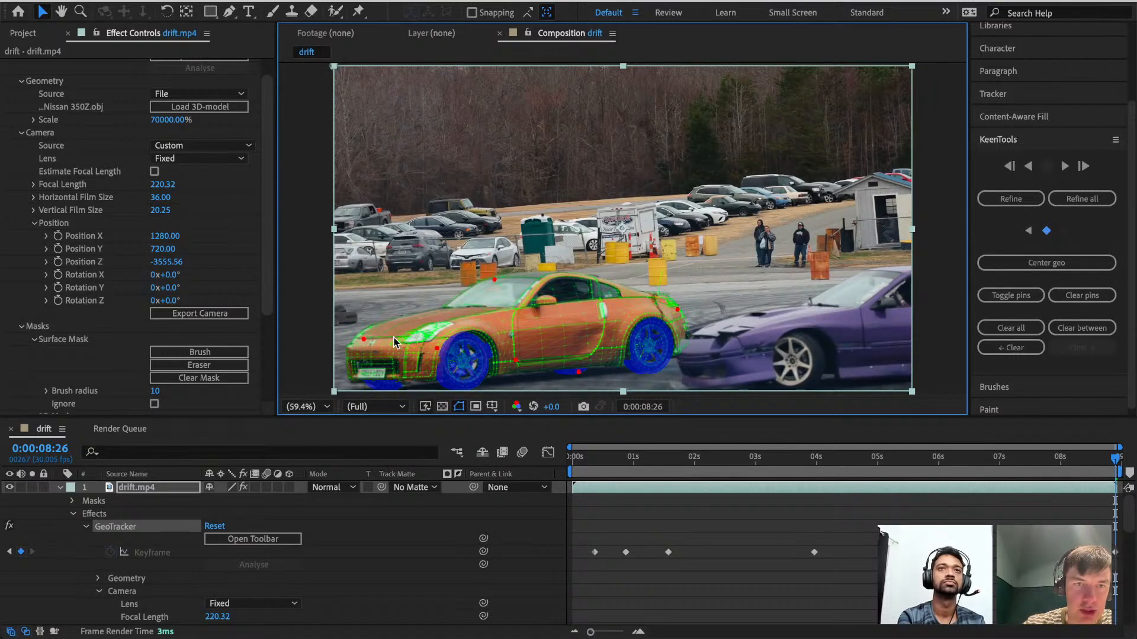
pyautogui.click(1028, 168)
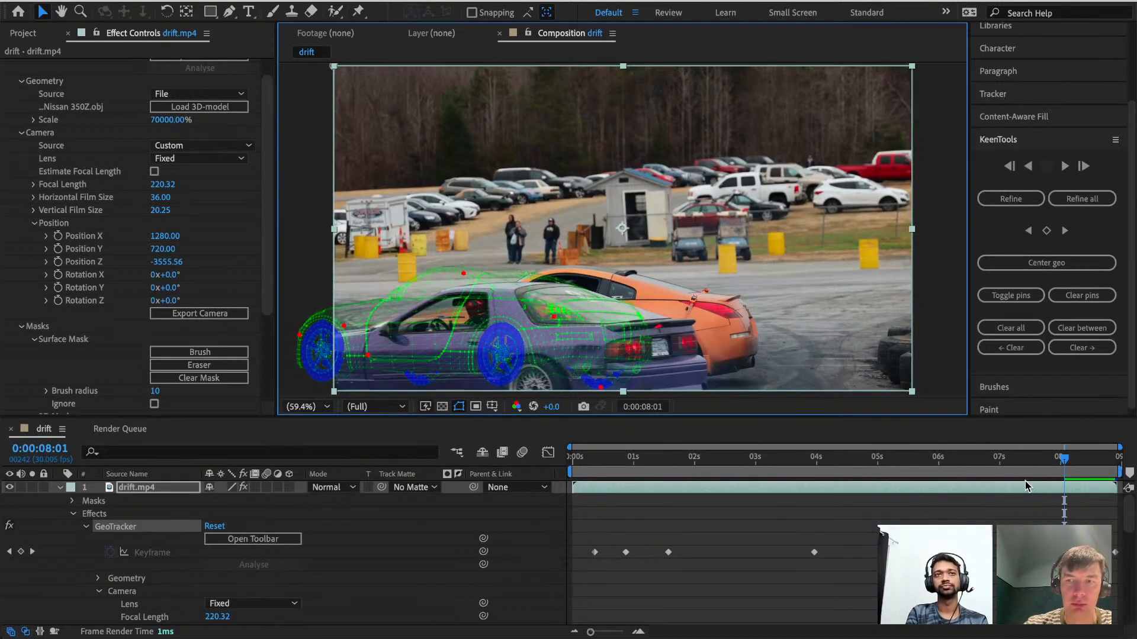
# Add a keyframe at 0:00:08:11 and, from 0:00:08:06, clear the tracking data between the surrounding keyframes.
pyautogui.moveTo(1071, 467); pyautogui.dragTo(1086, 469)
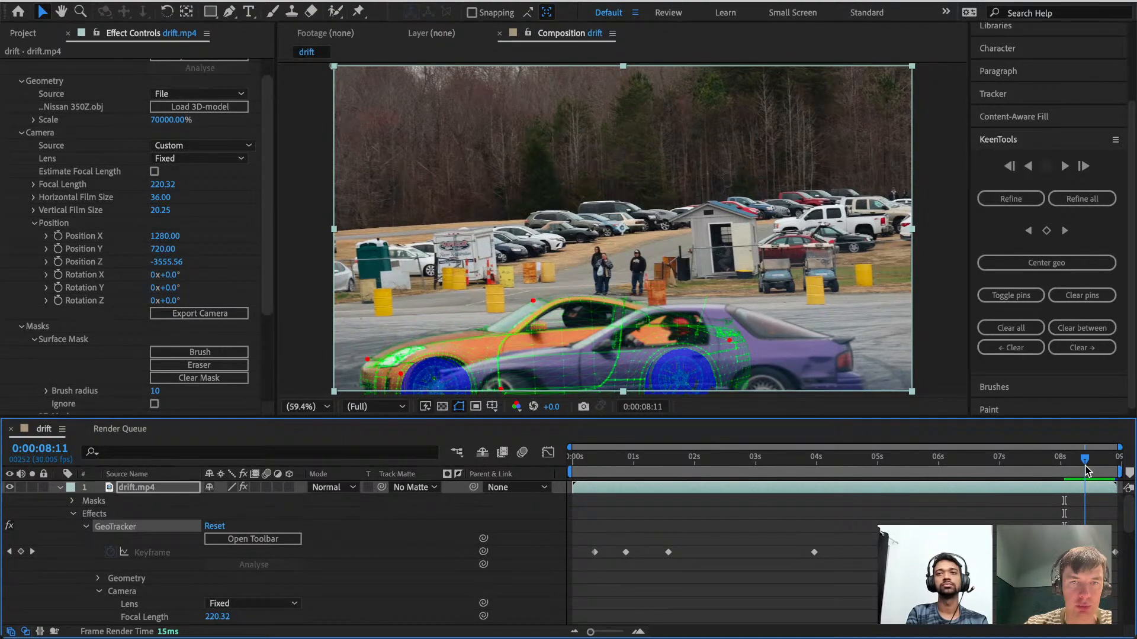
pyautogui.click(1046, 231)
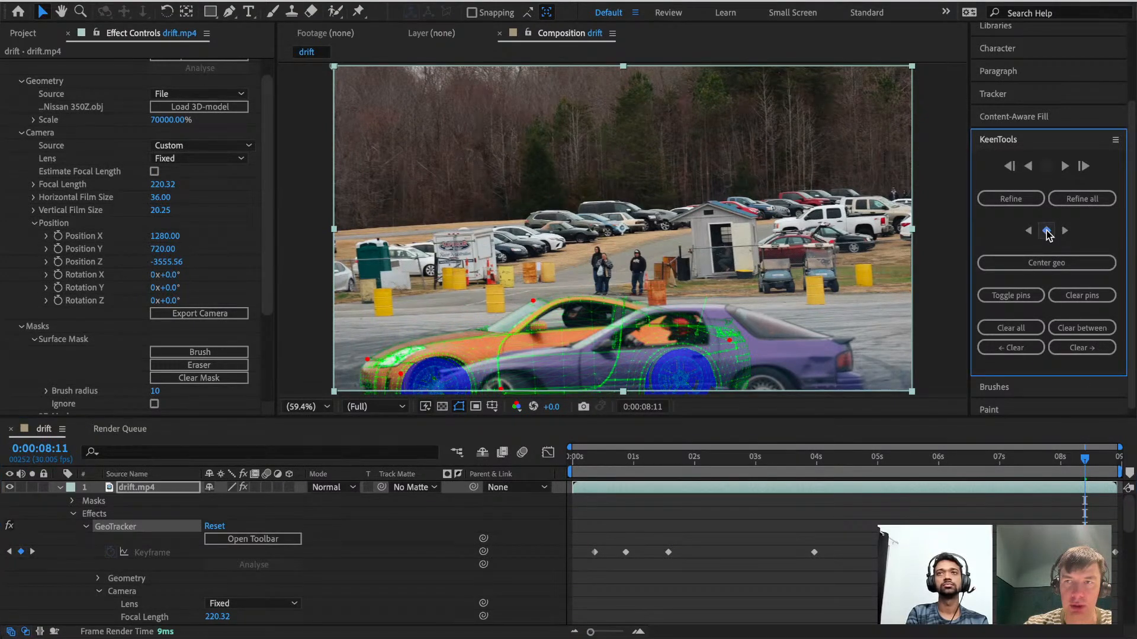
pyautogui.moveTo(1088, 477); pyautogui.dragTo(1075, 461)
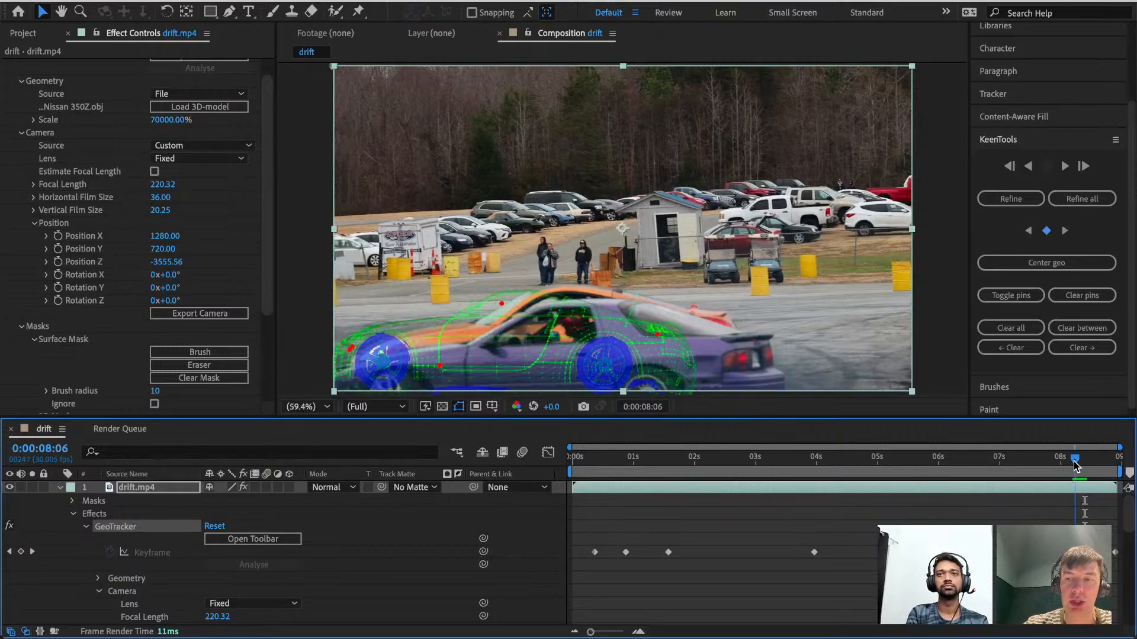
pyautogui.click(1083, 328)
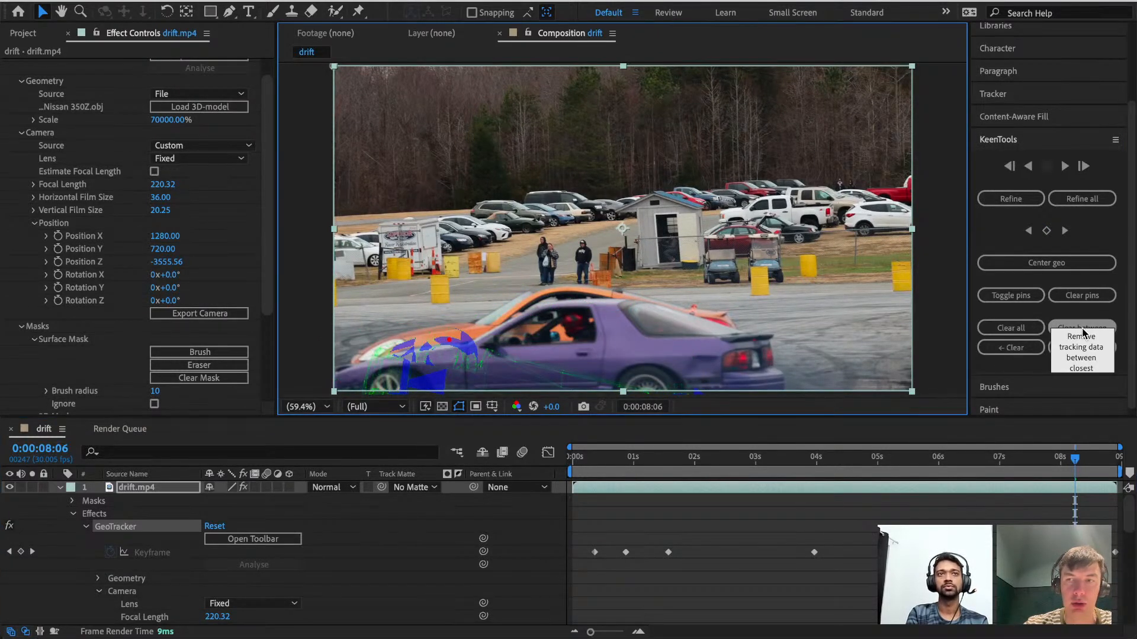
# Go to the keyframe at 0:00:08:00 and expand the GeoTracker Results to show the position and rotation values.
pyautogui.moveTo(1076, 462); pyautogui.dragTo(1063, 481)
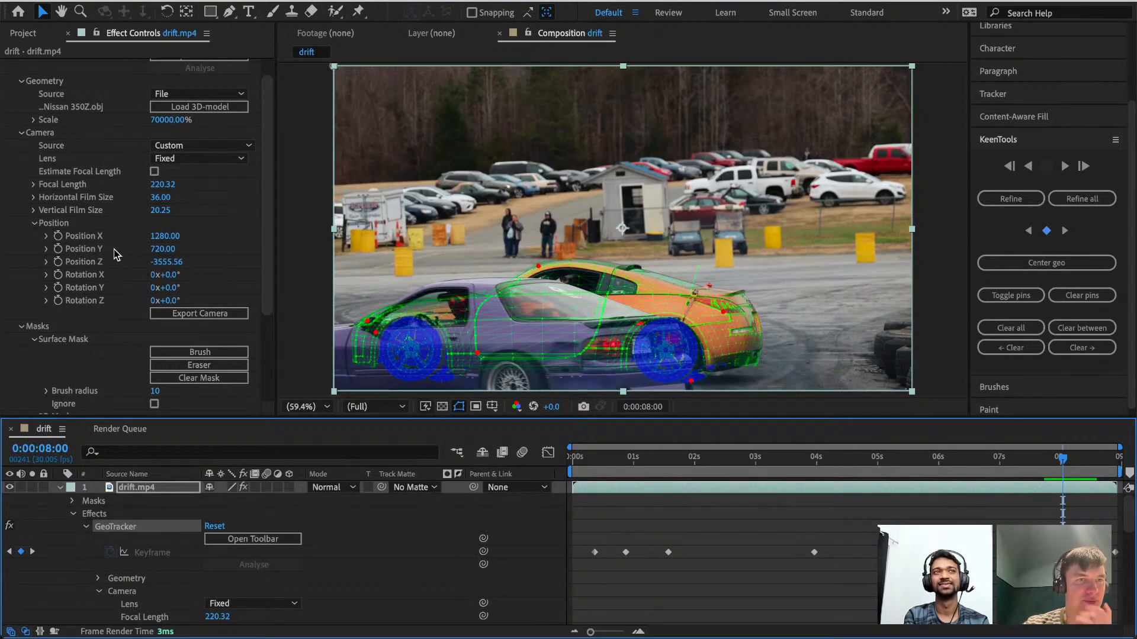
pyautogui.scroll(-5, 151, 361)
pyautogui.click(22, 343)
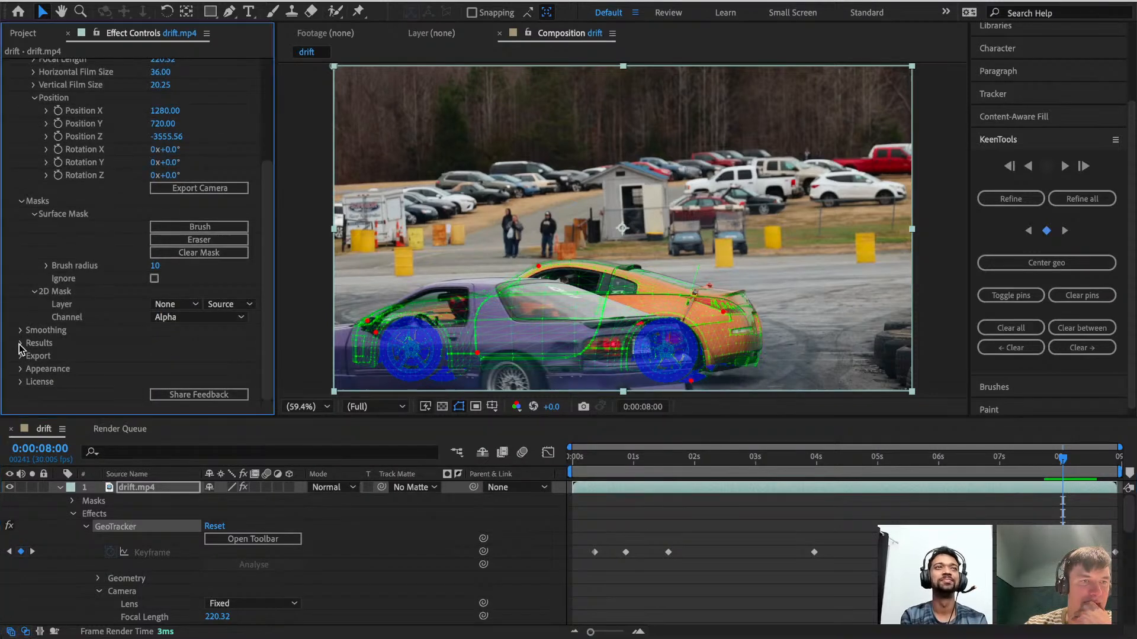
pyautogui.scroll(-1, 30, 350)
pyautogui.scroll(-2, 70, 349)
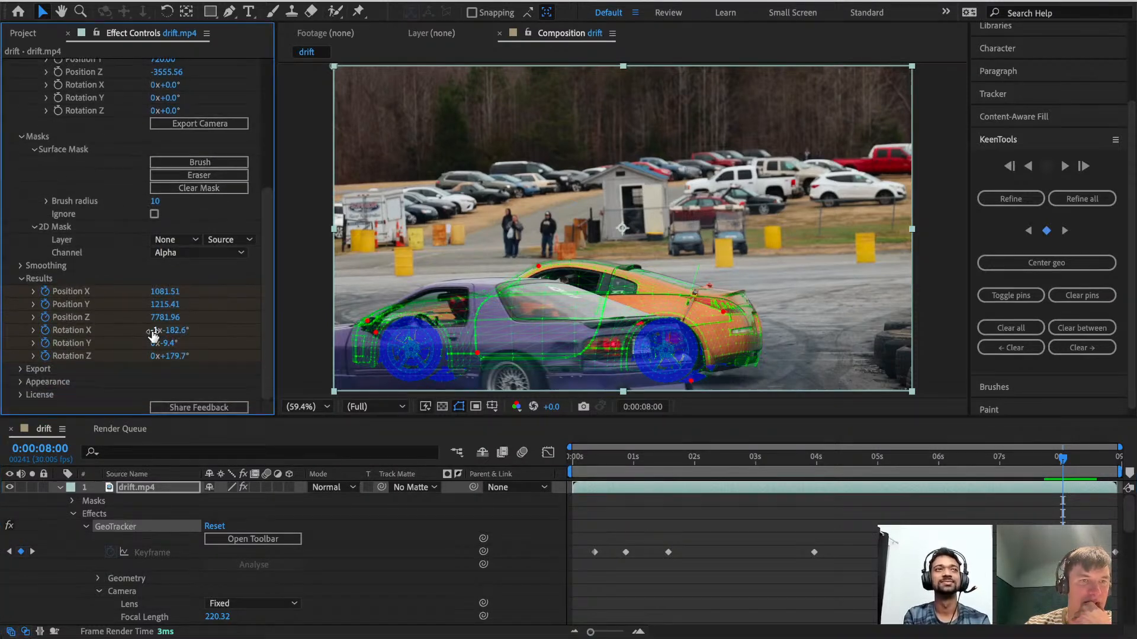
# Compare the rotation results across the keyframes from 0:00:08:00 to 0:00:08:26 and set the Rotation X revolutions at 0:00:08:11 to -1.
pyautogui.moveTo(1063, 460)
pyautogui.mouseDown()
pyautogui.moveTo(1048, 462)
pyautogui.moveTo(1104, 464)
pyautogui.moveTo(1083, 464)
pyautogui.mouseUp()
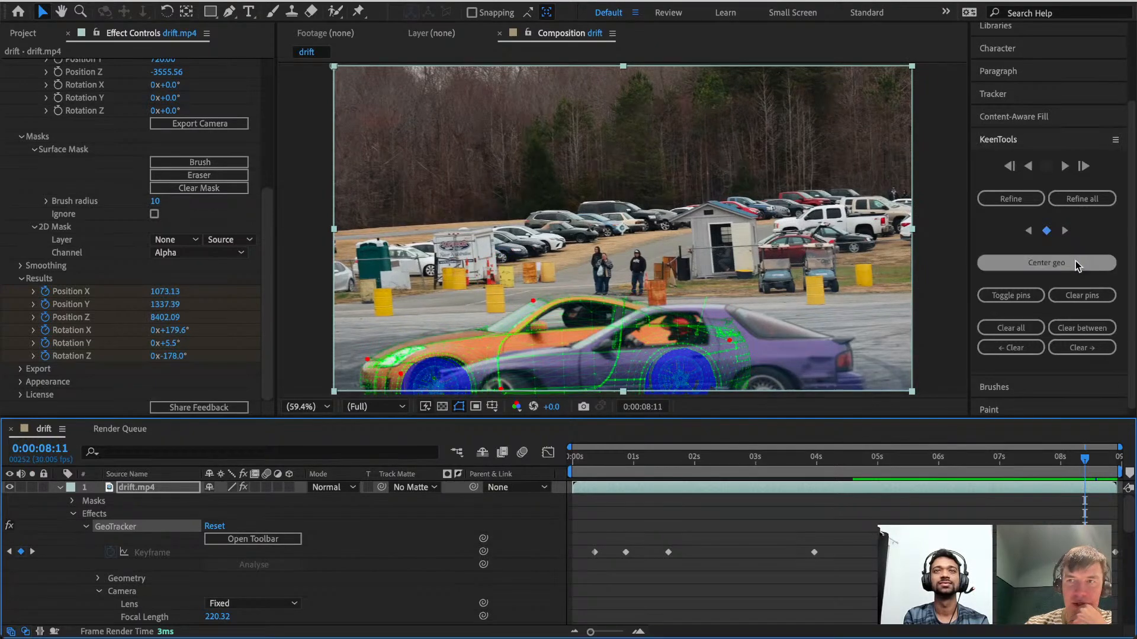
pyautogui.click(1066, 231)
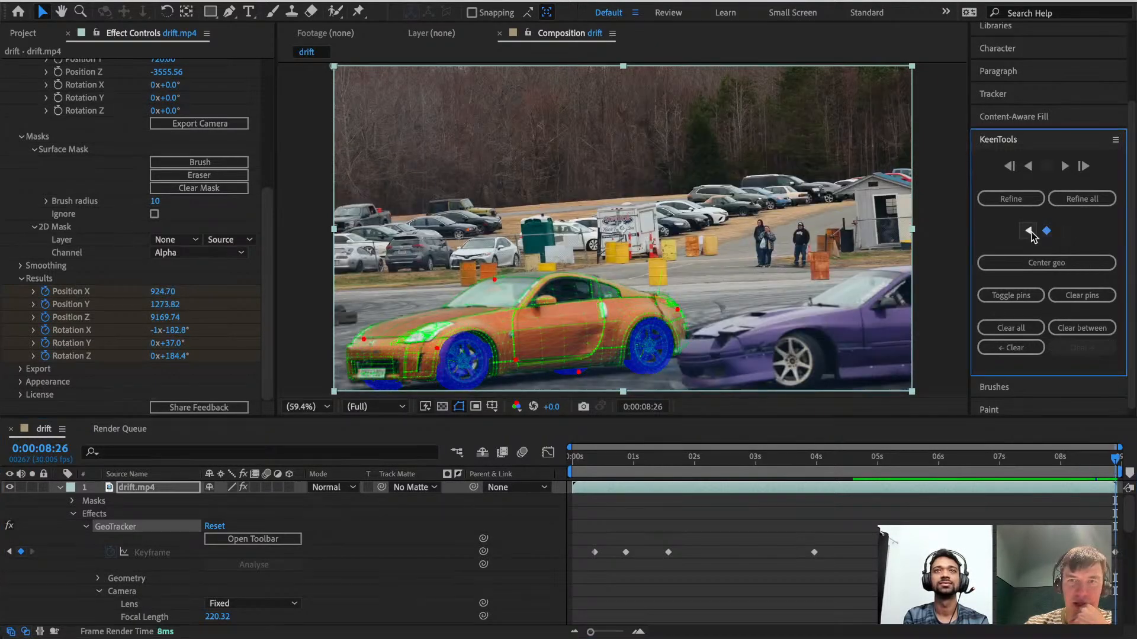
pyautogui.click(1030, 231)
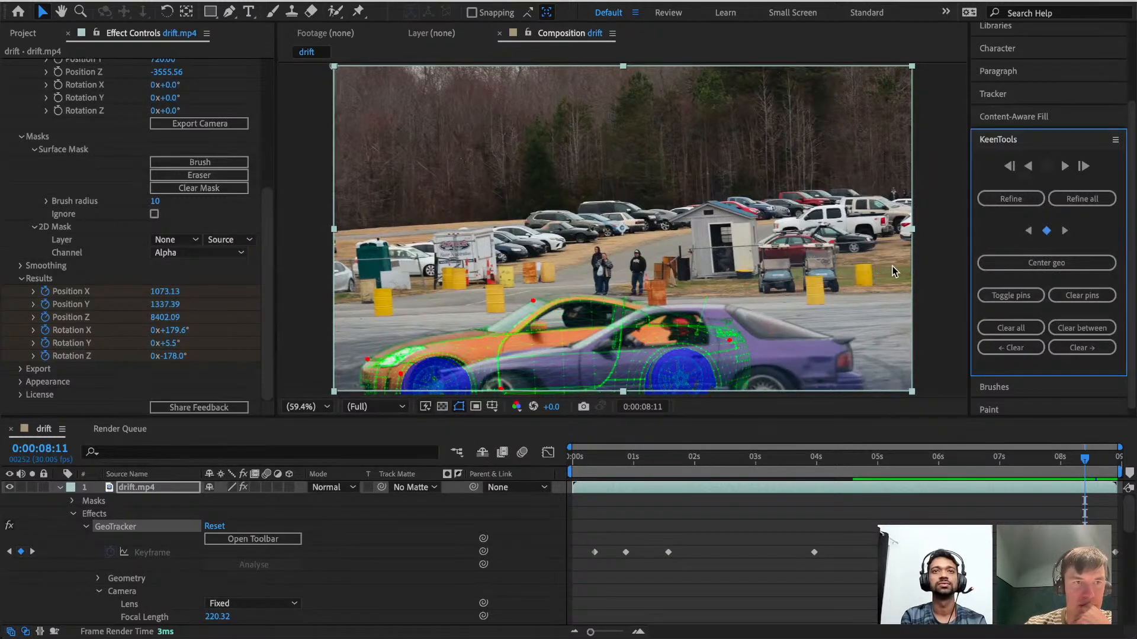
pyautogui.click(1028, 231)
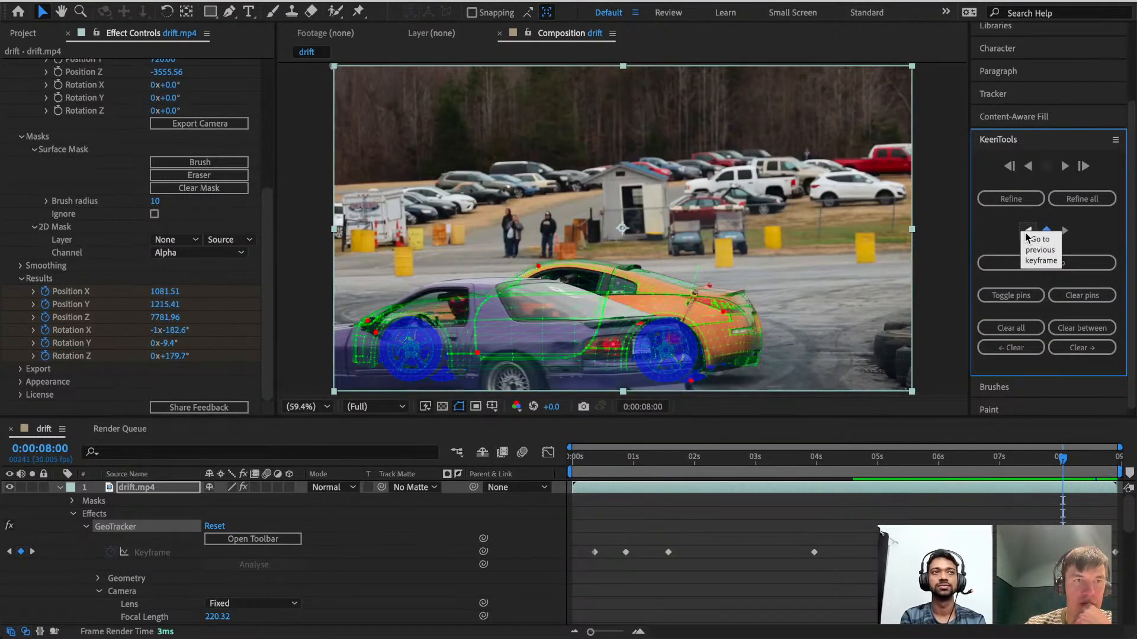
pyautogui.click(1068, 230)
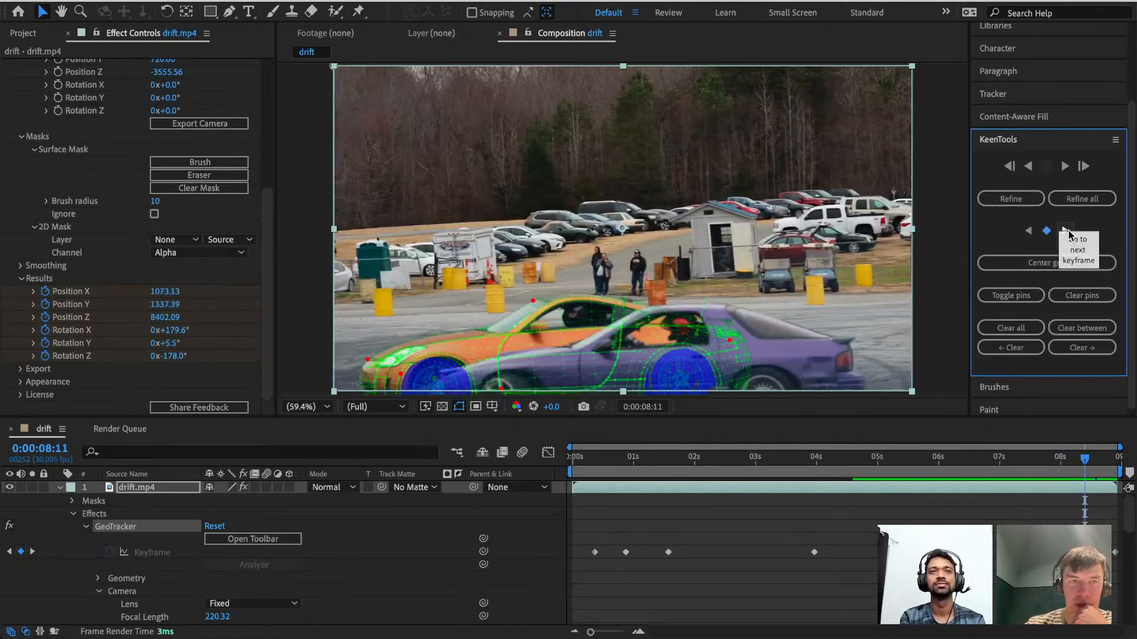
pyautogui.click(154, 335)
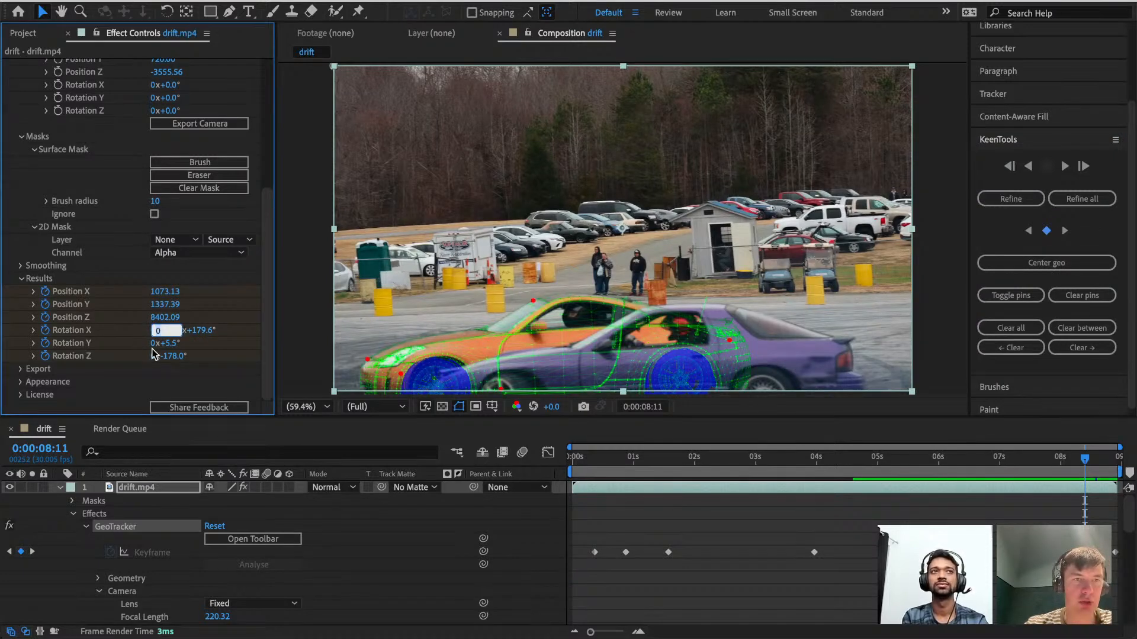
pyautogui.write('-1')
pyautogui.press('Return')
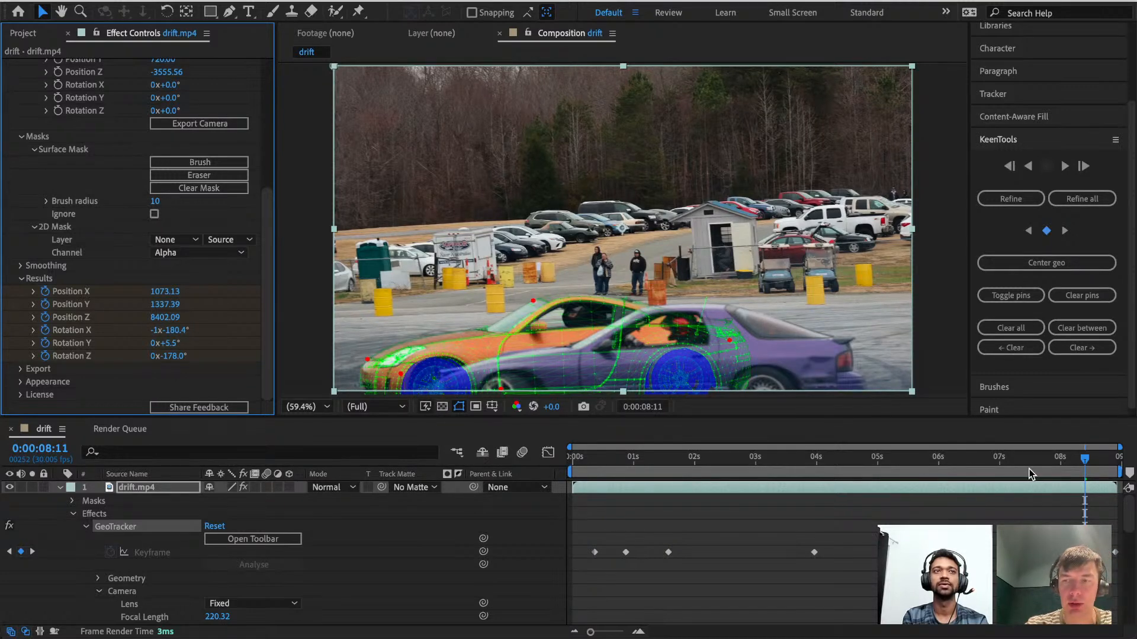
# Go to 0:00:08:06 and clear the tracking data between the neighbouring keyframes again.
pyautogui.click(1082, 466)
pyautogui.moveTo(1082, 466); pyautogui.dragTo(1074, 464)
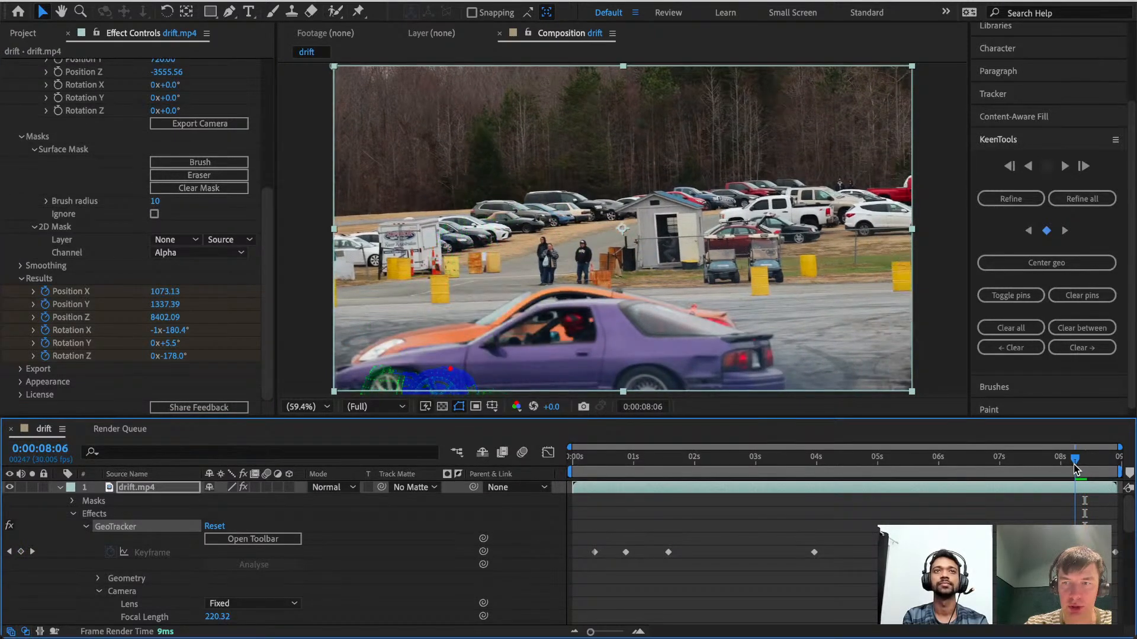
pyautogui.click(1081, 329)
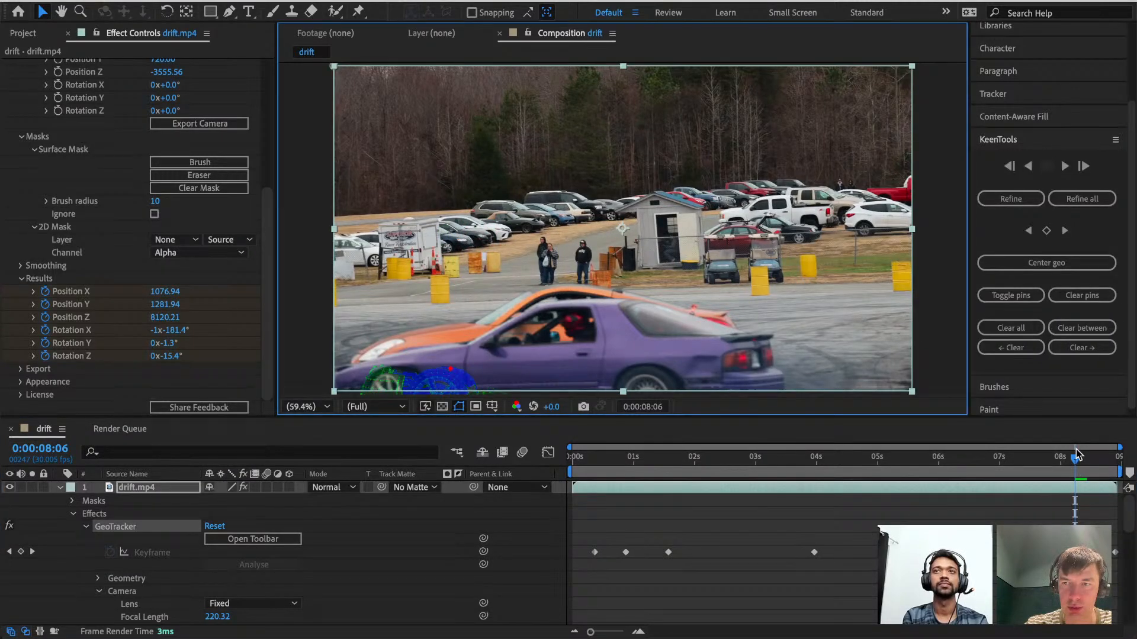
# Compare the rotation results at the 0:00:08:00 and 0:00:08:11 keyframes and set the Rotation Z revolutions at 0:00:08:11 to +1.
pyautogui.moveTo(1076, 462)
pyautogui.mouseDown()
pyautogui.moveTo(1057, 463)
pyautogui.moveTo(1073, 463)
pyautogui.mouseUp()
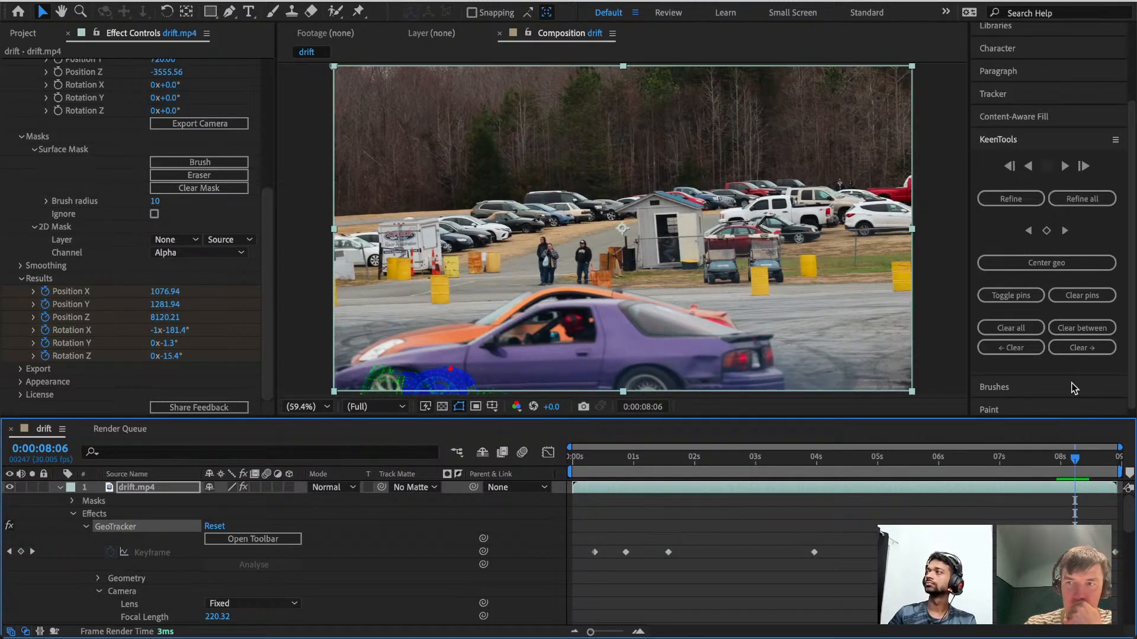
pyautogui.click(1066, 232)
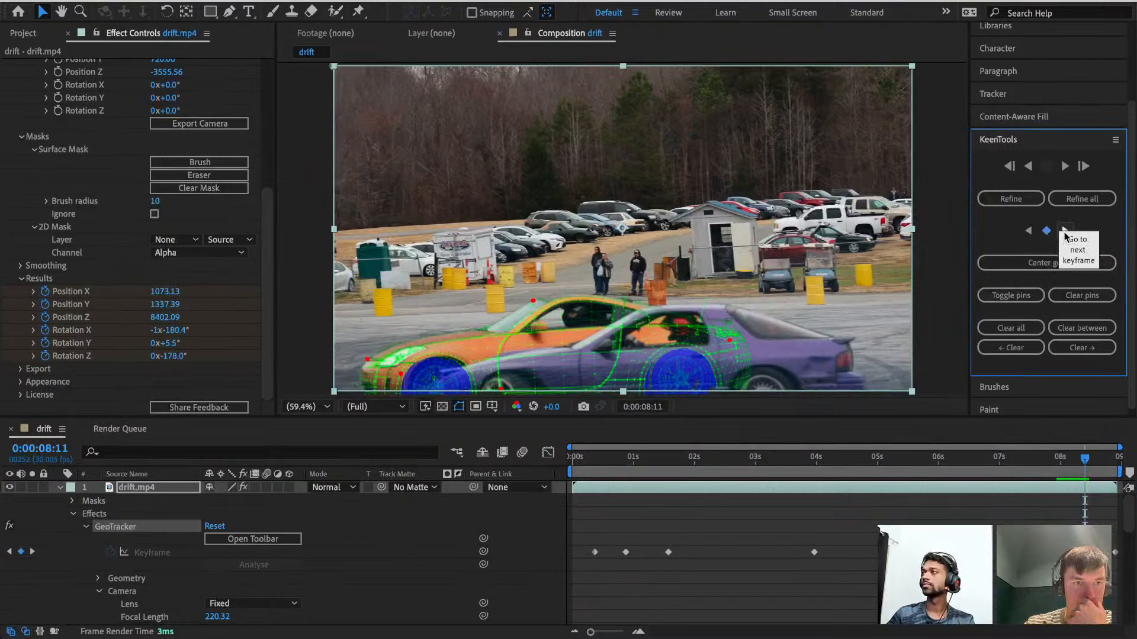
pyautogui.click(1029, 232)
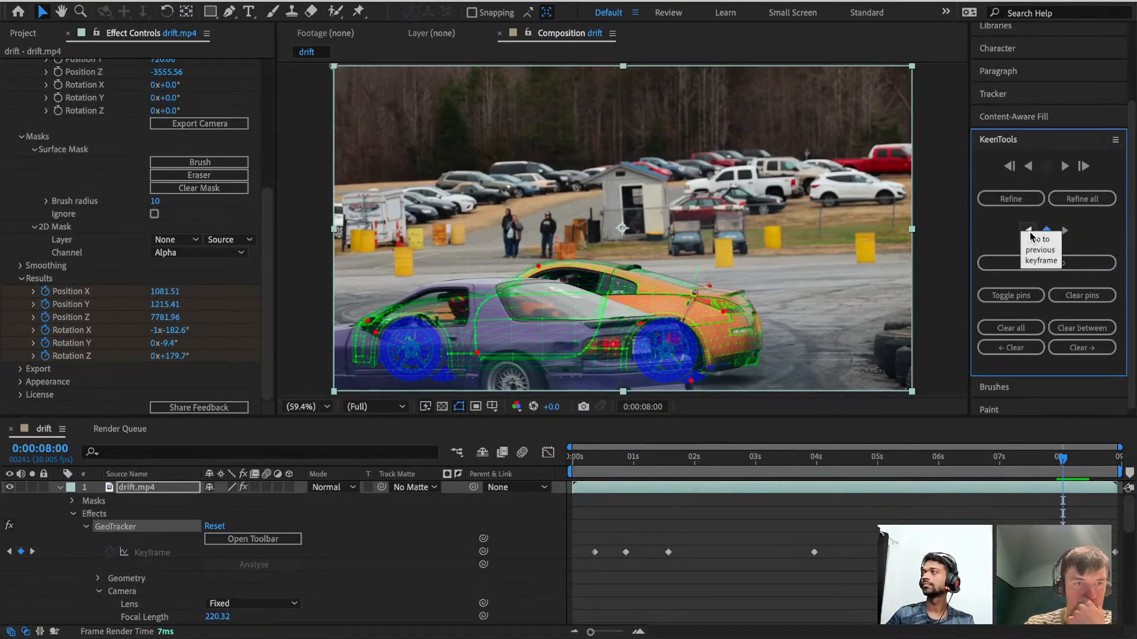
pyautogui.click(1064, 232)
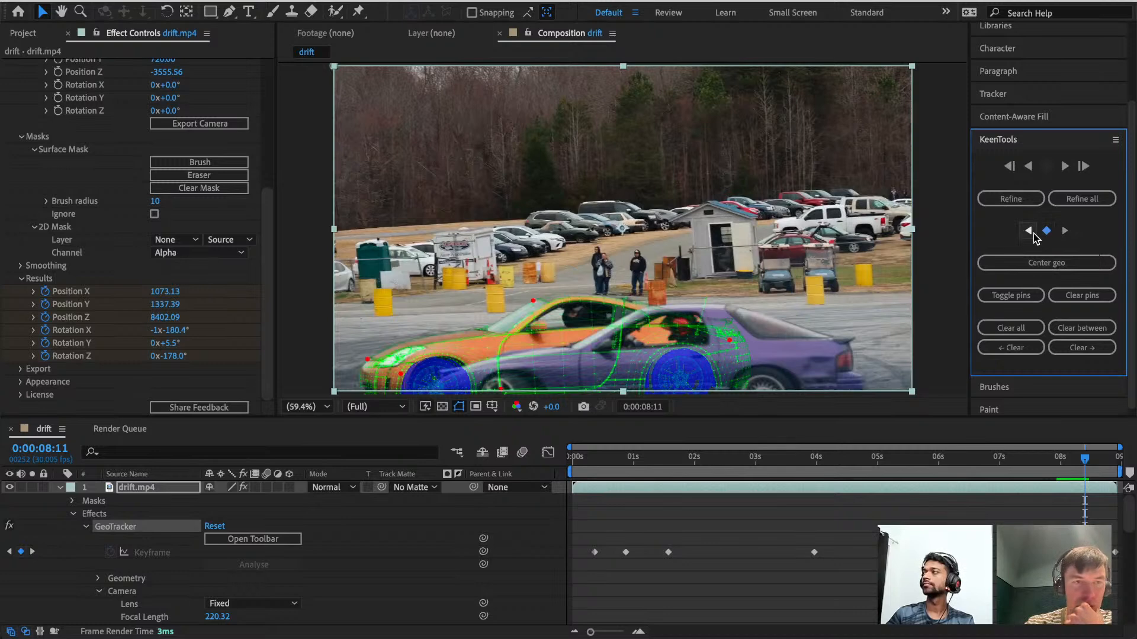
pyautogui.click(1030, 233)
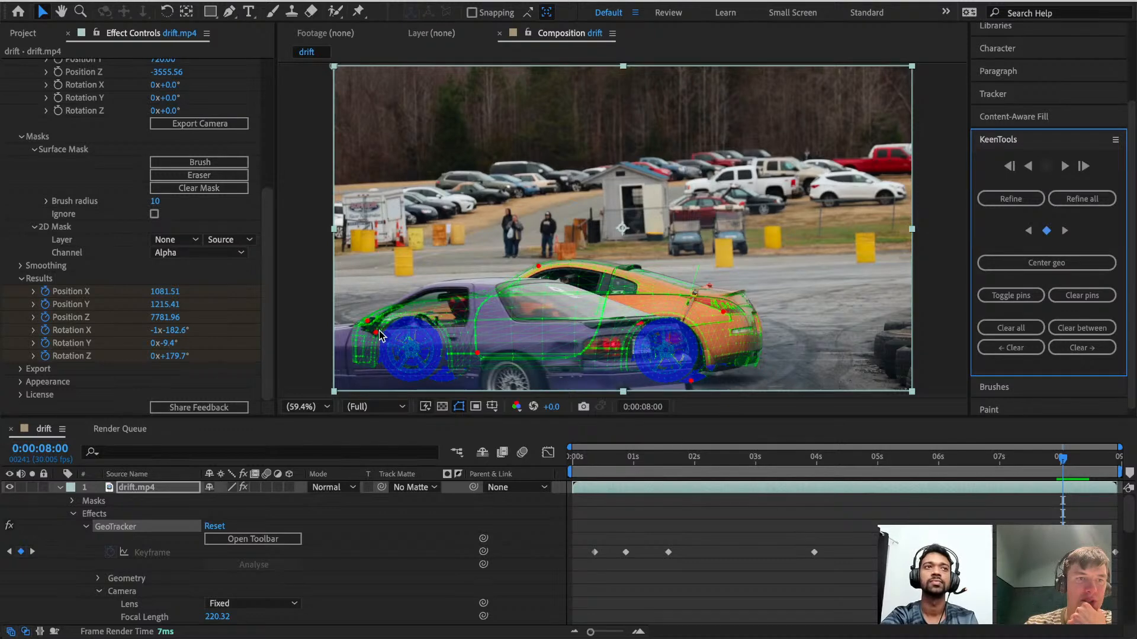
pyautogui.click(1064, 231)
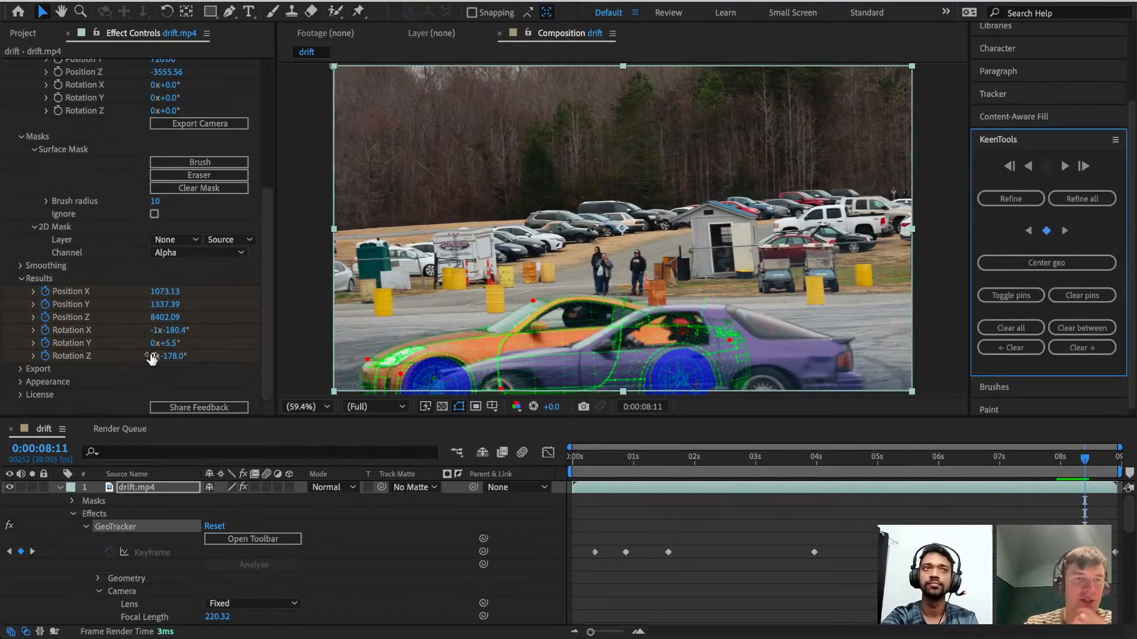
pyautogui.click(153, 357)
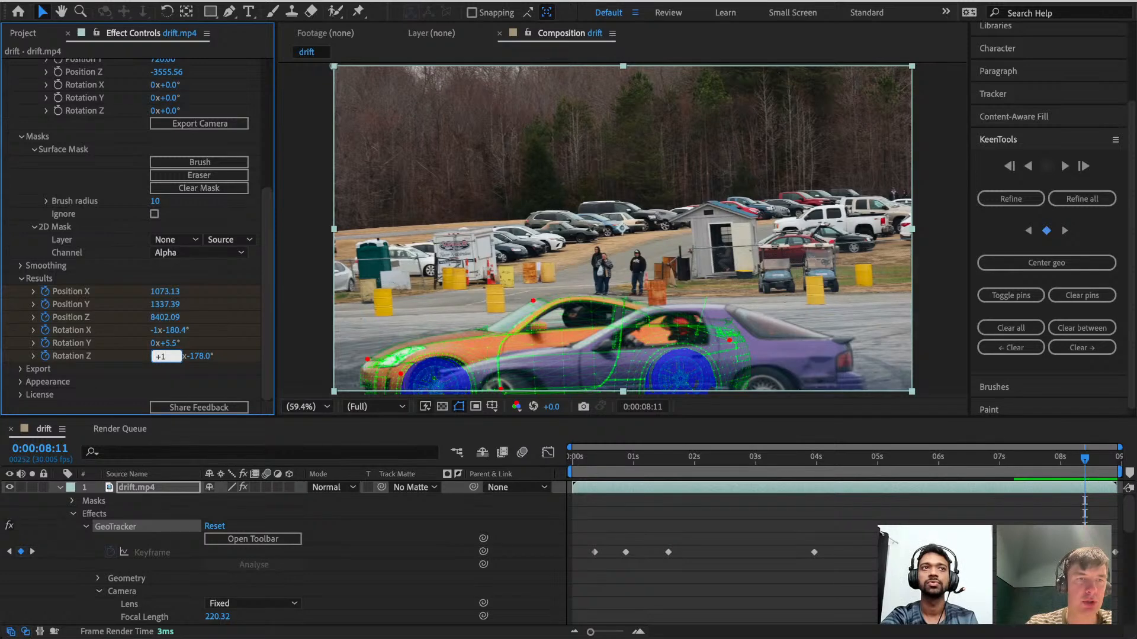
pyautogui.press('Return')
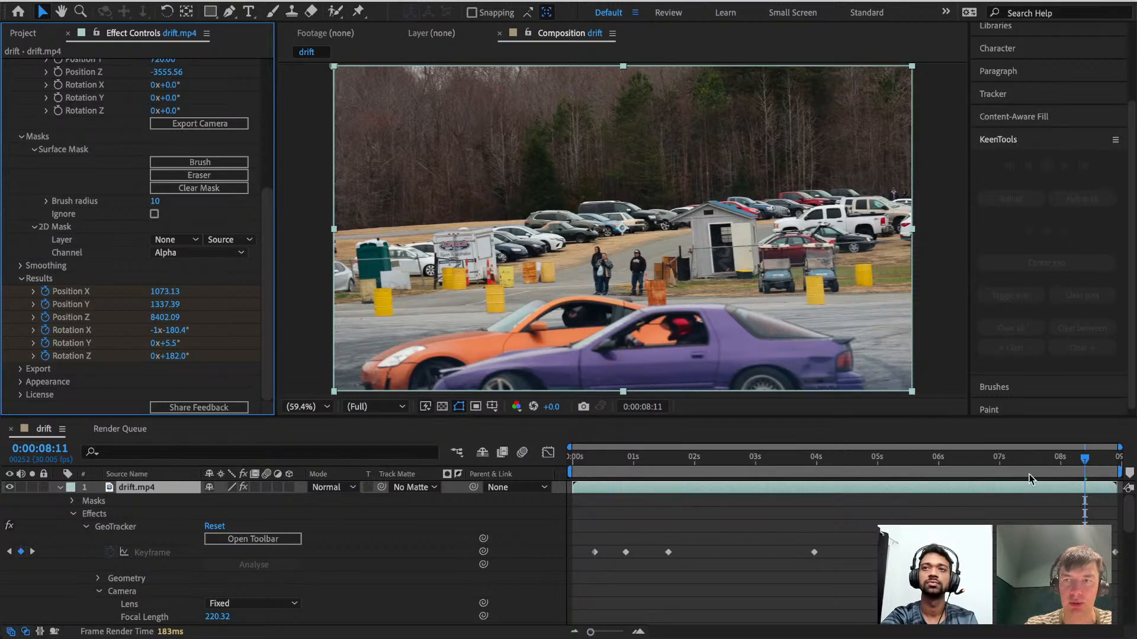
# Reselect the GeoTracker effect and scrub between 0:00:08:11, 0:00:07:28 and 0:00:08:00 to check the model's fit on the car.
pyautogui.scroll(6, 59, 109)
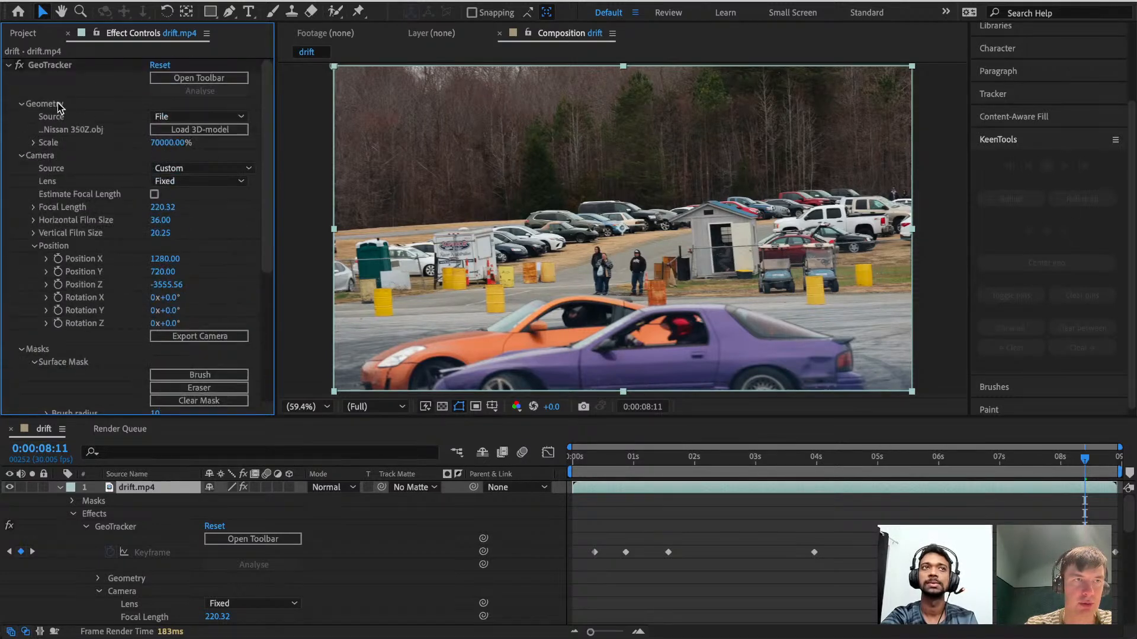
pyautogui.click(61, 66)
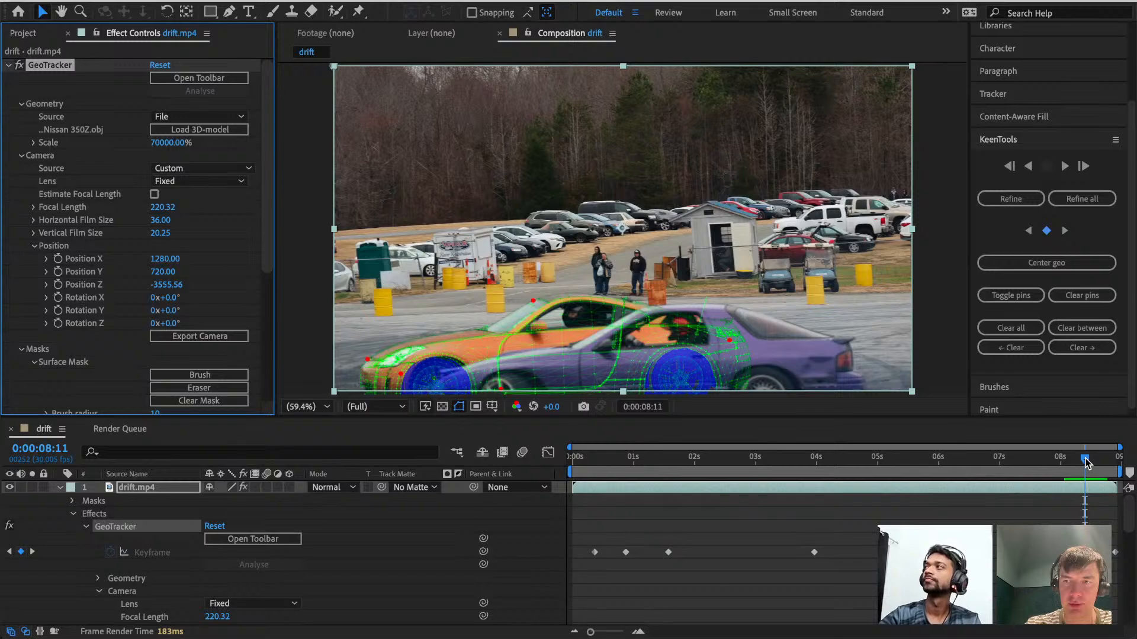
pyautogui.moveTo(1085, 460); pyautogui.dragTo(1058, 477)
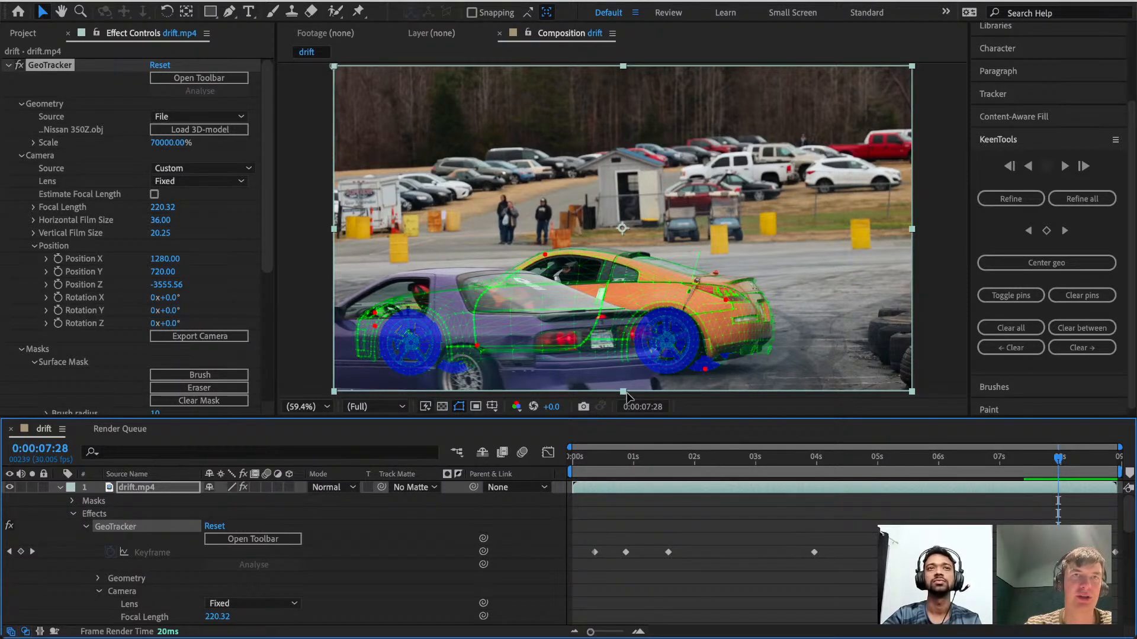
pyautogui.click(1060, 458)
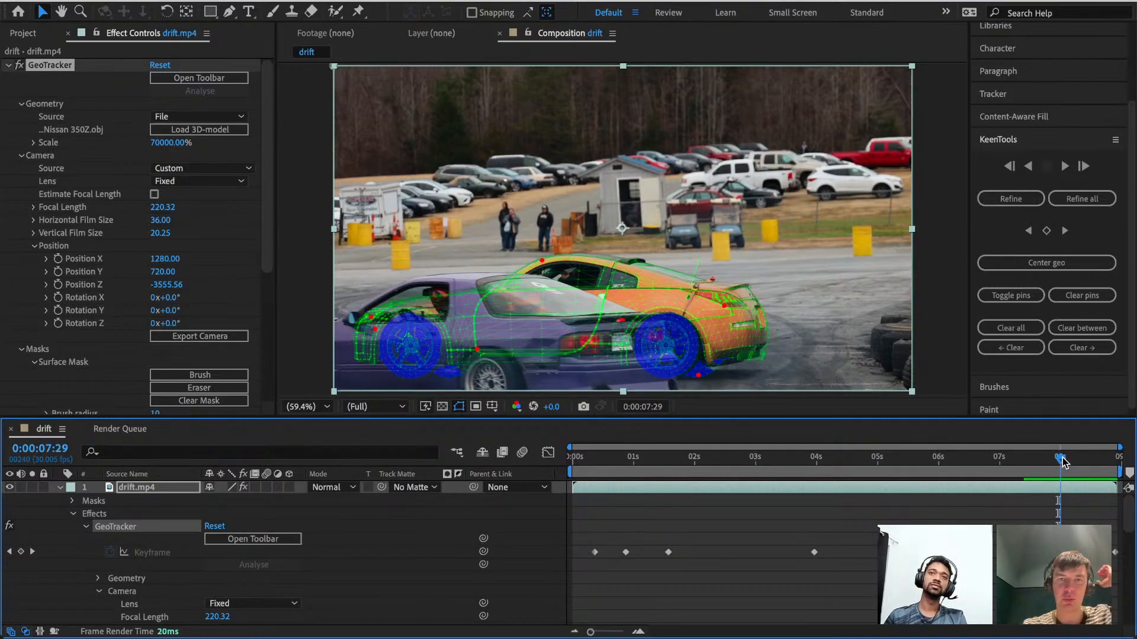
pyautogui.moveTo(1062, 461)
pyautogui.mouseDown()
pyautogui.moveTo(1081, 462)
pyautogui.moveTo(1063, 467)
pyautogui.mouseUp()
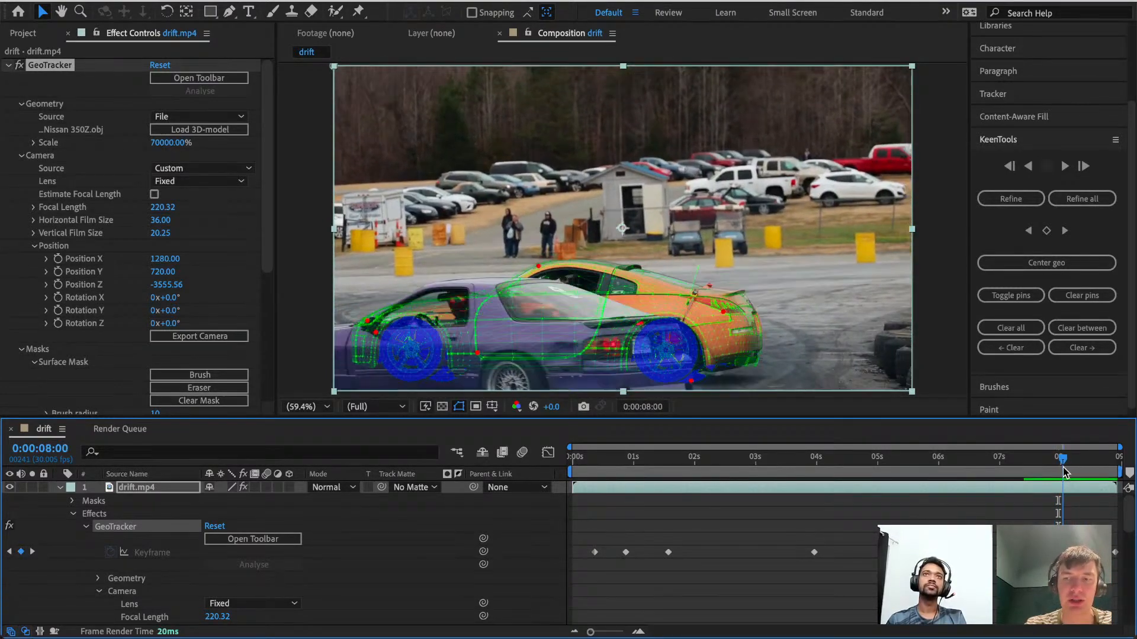
# Reselect the layer's GeoTracker effect and preview the clip with the tracked model overlaid, temporarily enlarging the composition view.
pyautogui.click(931, 319)
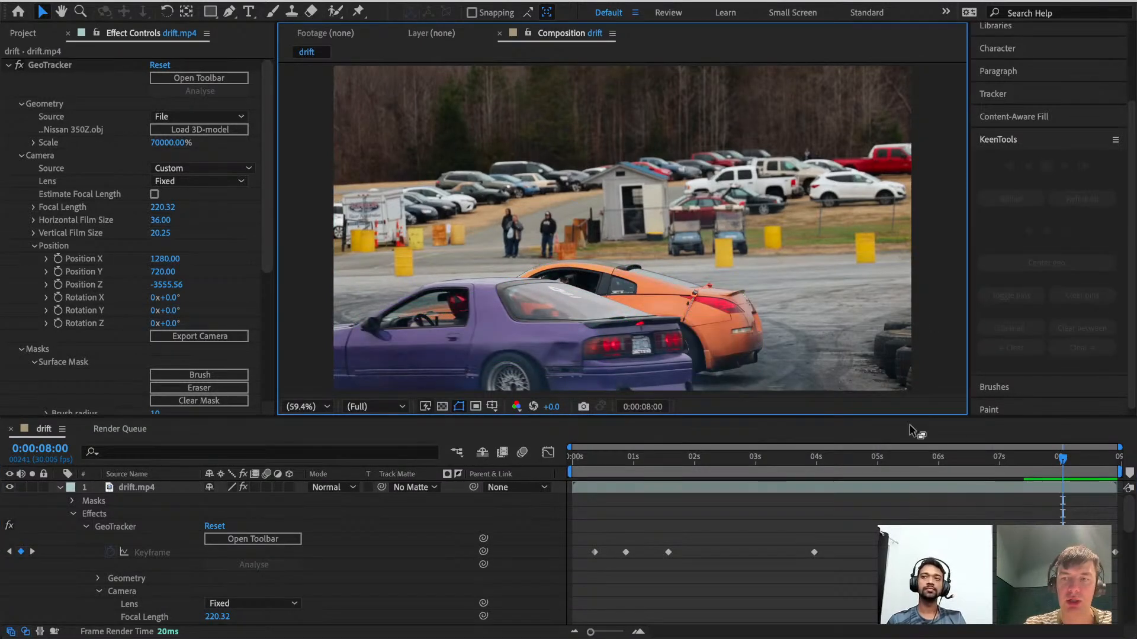
pyautogui.click(115, 490)
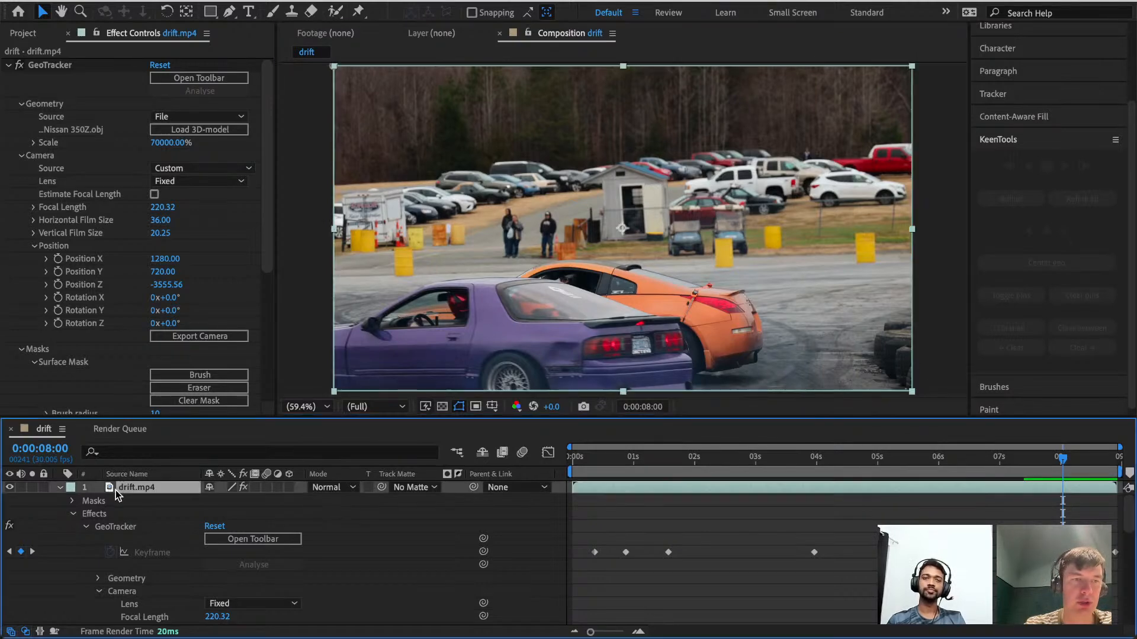
pyautogui.click(130, 528)
pyautogui.press('space')
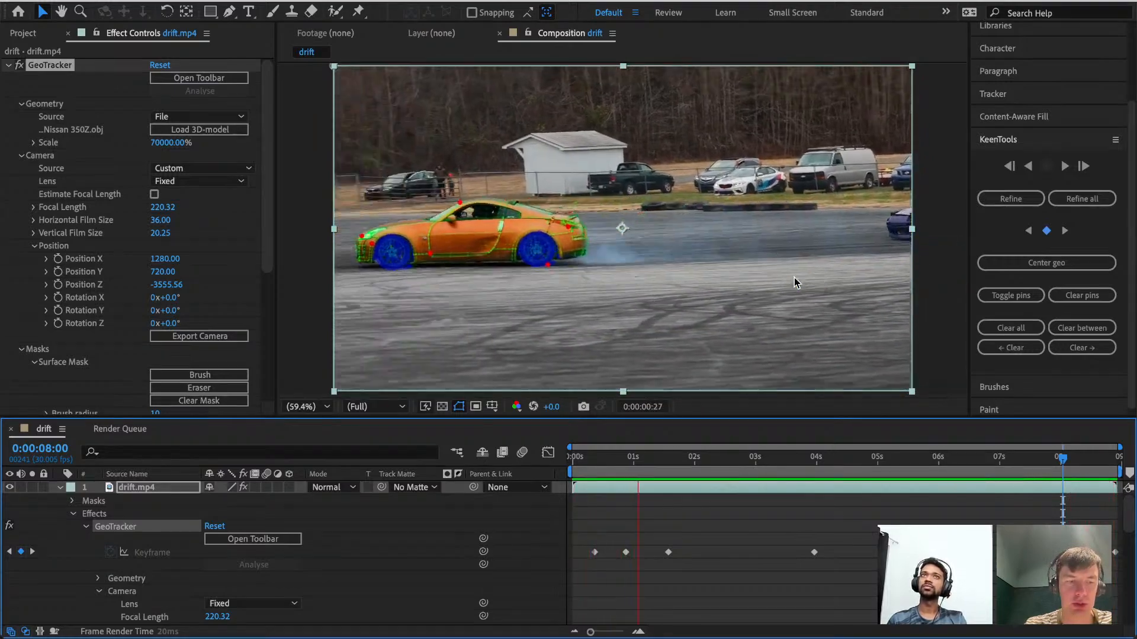
pyautogui.press('`')
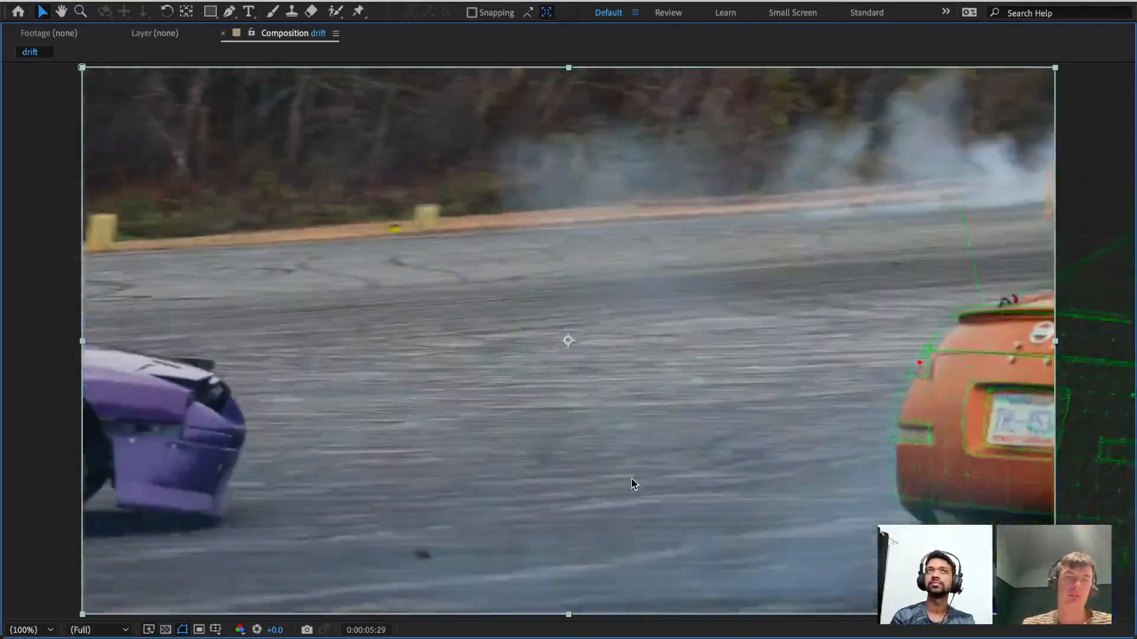
pyautogui.press('`')
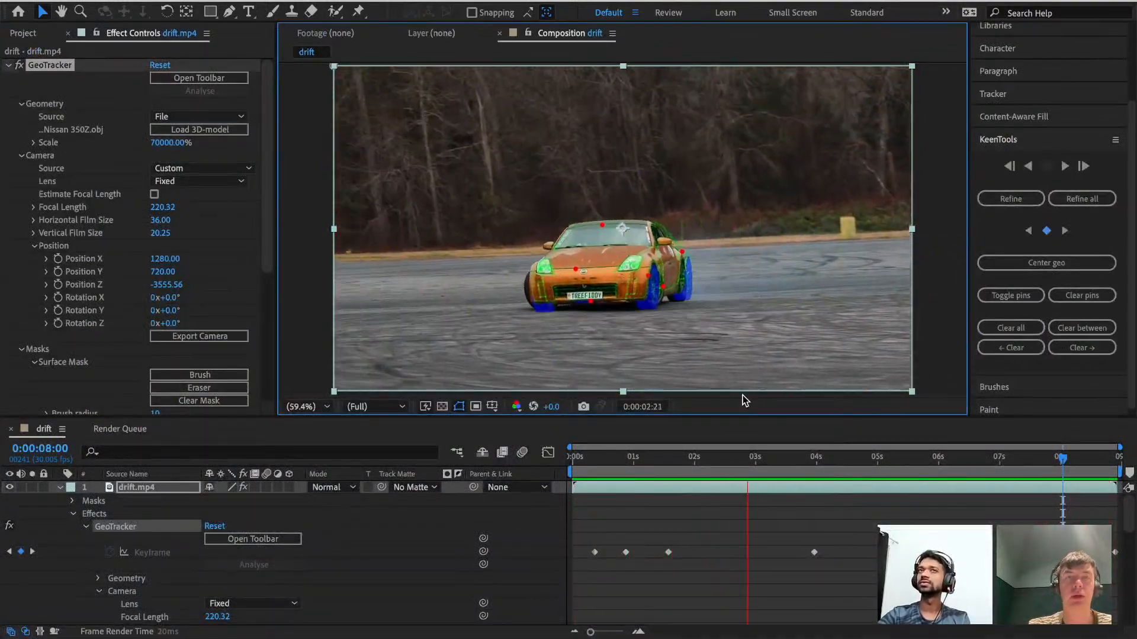
pyautogui.press('space')
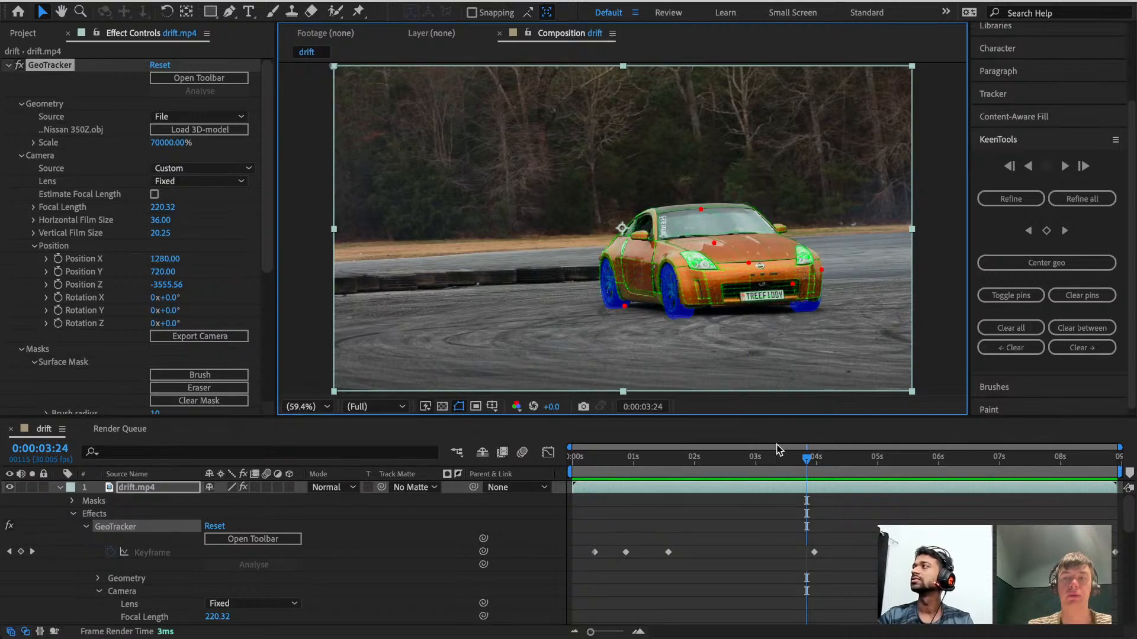
# Go to 0:00:06:00 and realign the model with the orange car's rear by moving the tail light pin.
pyautogui.moveTo(817, 459); pyautogui.dragTo(943, 477)
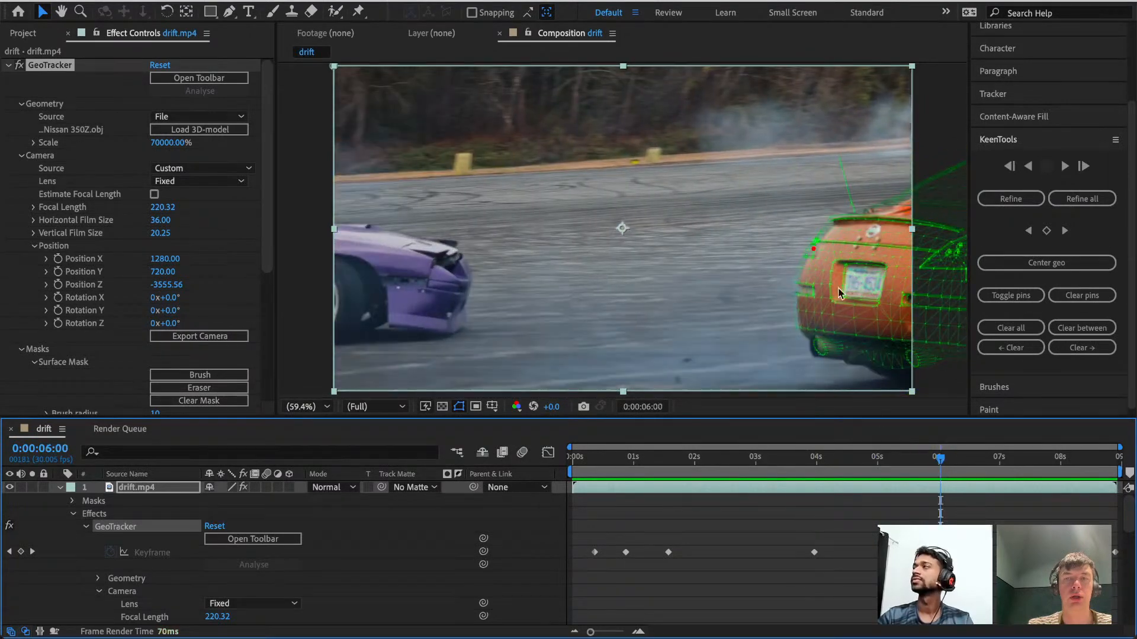
pyautogui.moveTo(813, 249); pyautogui.dragTo(818, 251)
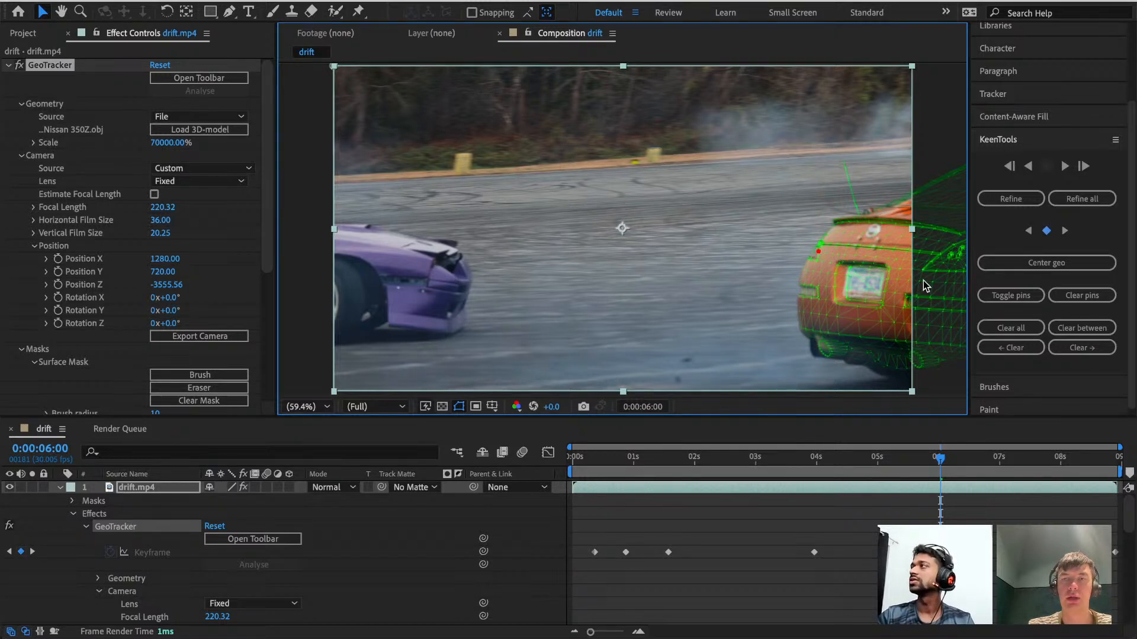
# Refine the car's GeoTracker track between the keyframes nearest 0:00:06:00 and check it back to 0:00:05:21.
pyautogui.click(1007, 198)
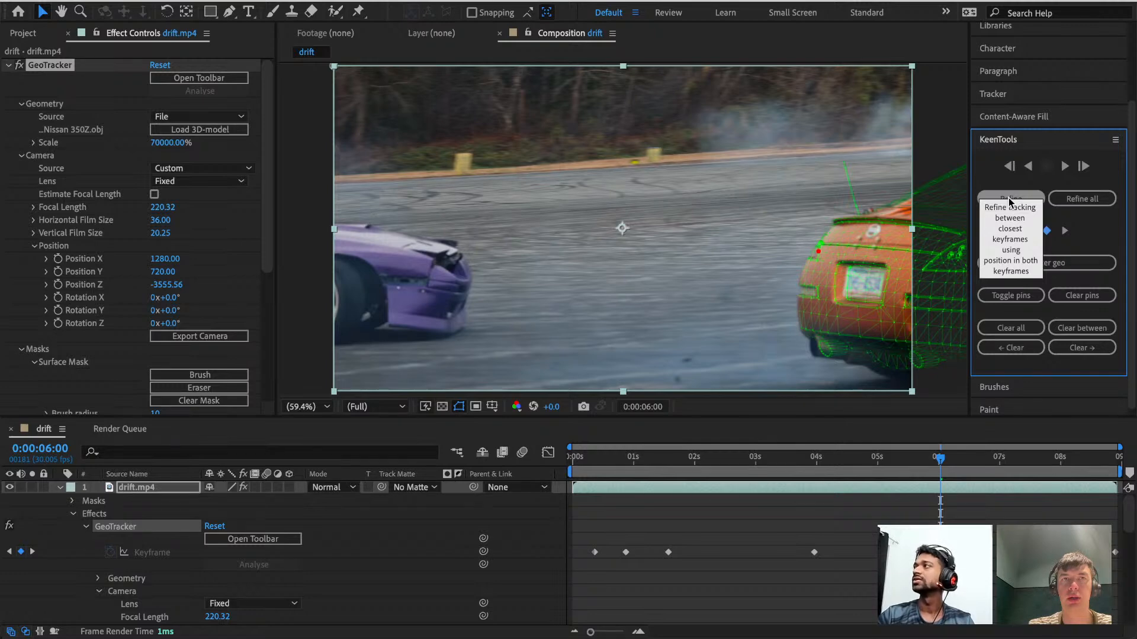
pyautogui.click(927, 458)
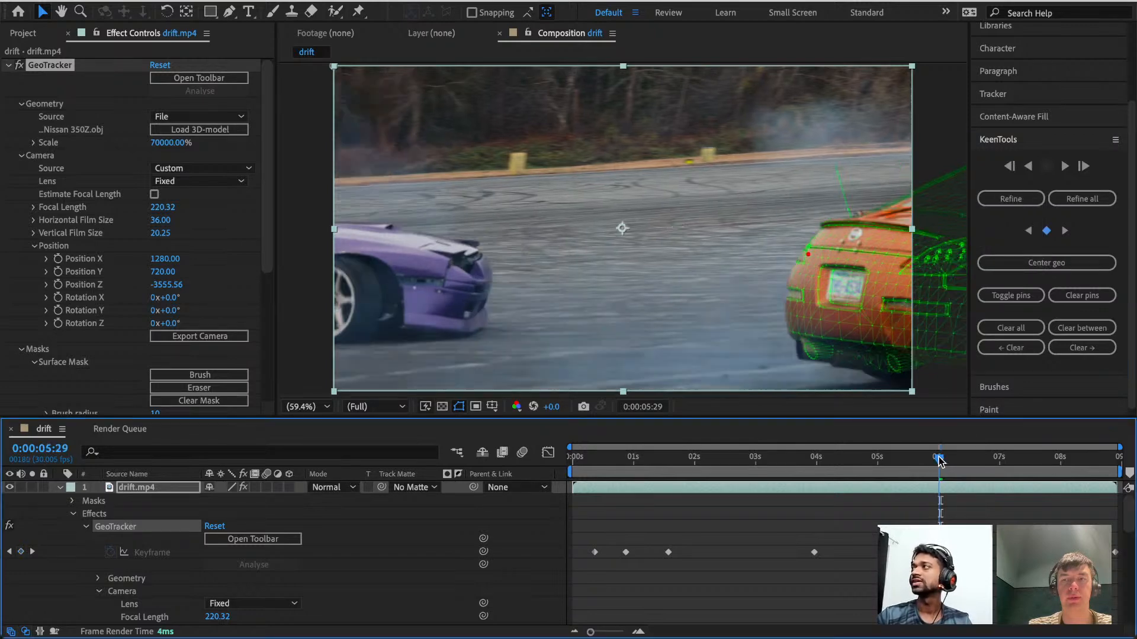
pyautogui.moveTo(928, 463)
pyautogui.mouseDown()
pyautogui.moveTo(965, 469)
pyautogui.moveTo(921, 471)
pyautogui.mouseUp()
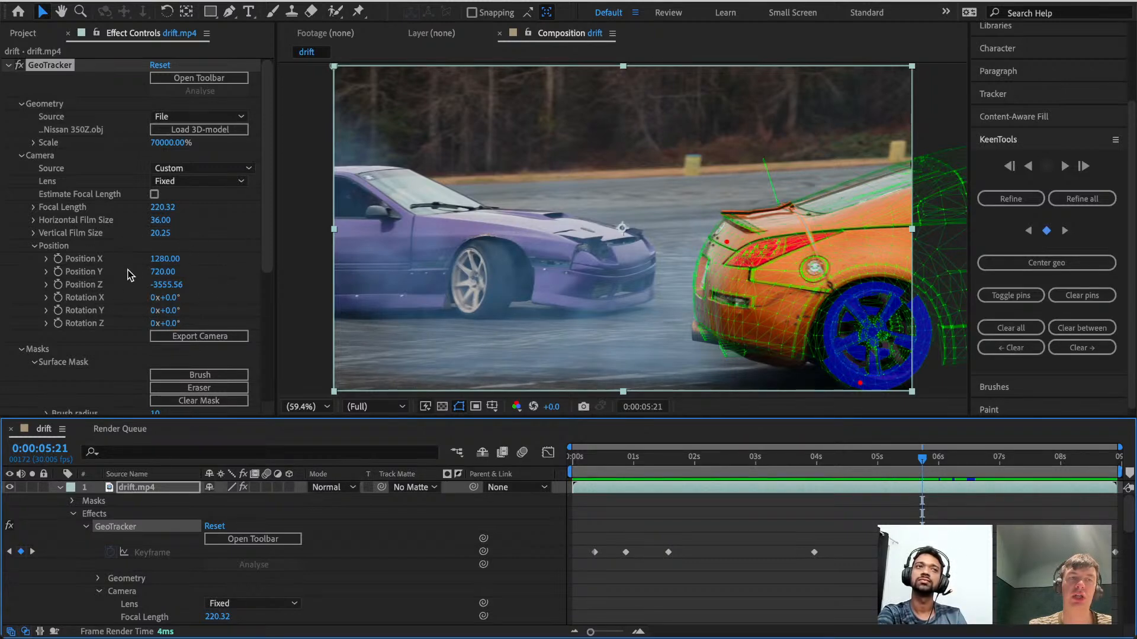
# Collapse GeoTracker's Camera settings to inspect the Results values and scrub through the clip to check the track, ending at 0:00:01:11.
pyautogui.click(21, 155)
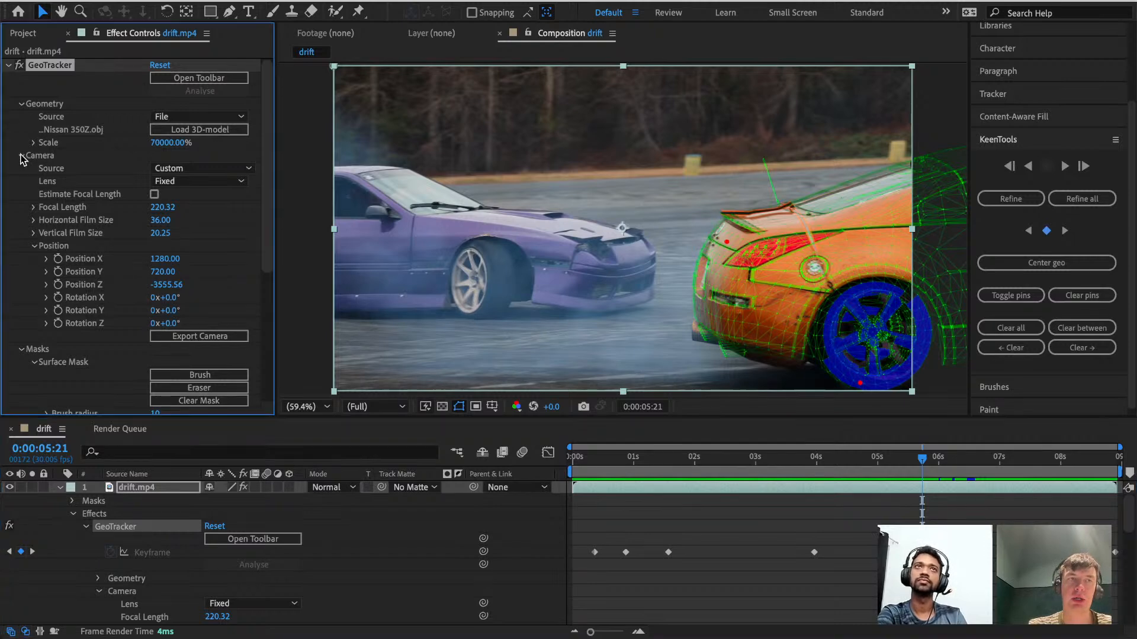
pyautogui.scroll(-2, 110, 316)
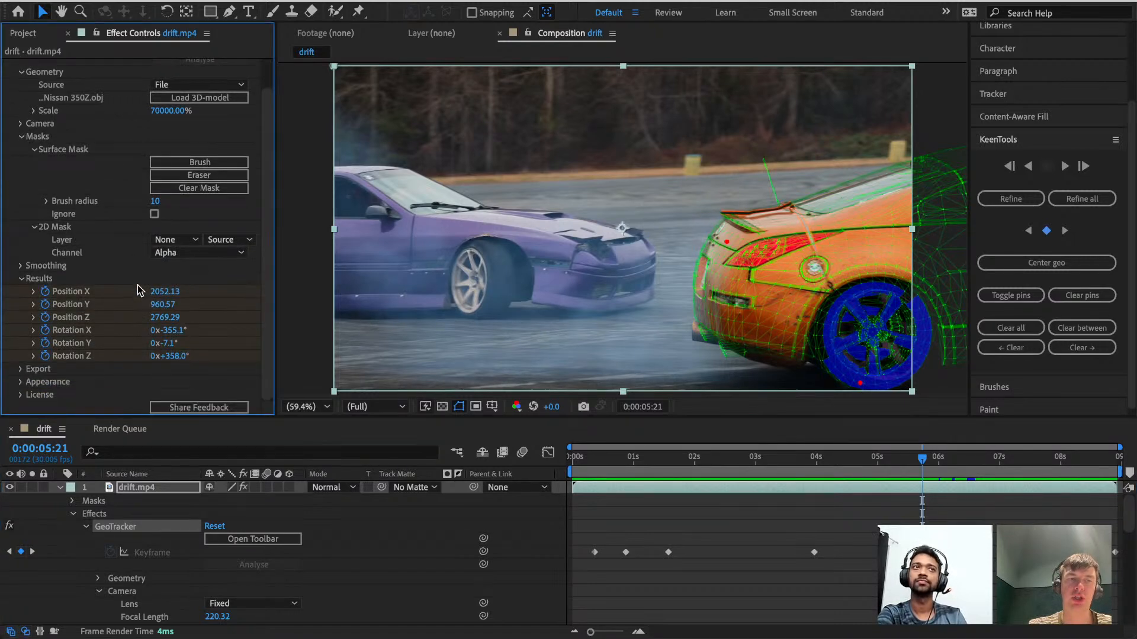
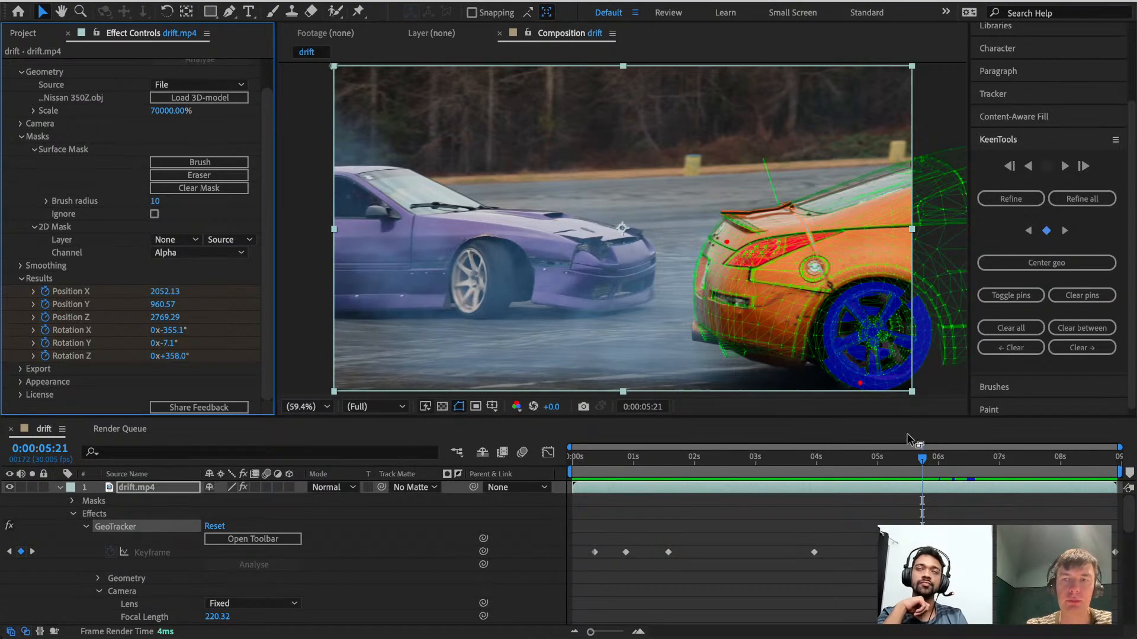
pyautogui.moveTo(926, 460); pyautogui.dragTo(1077, 462)
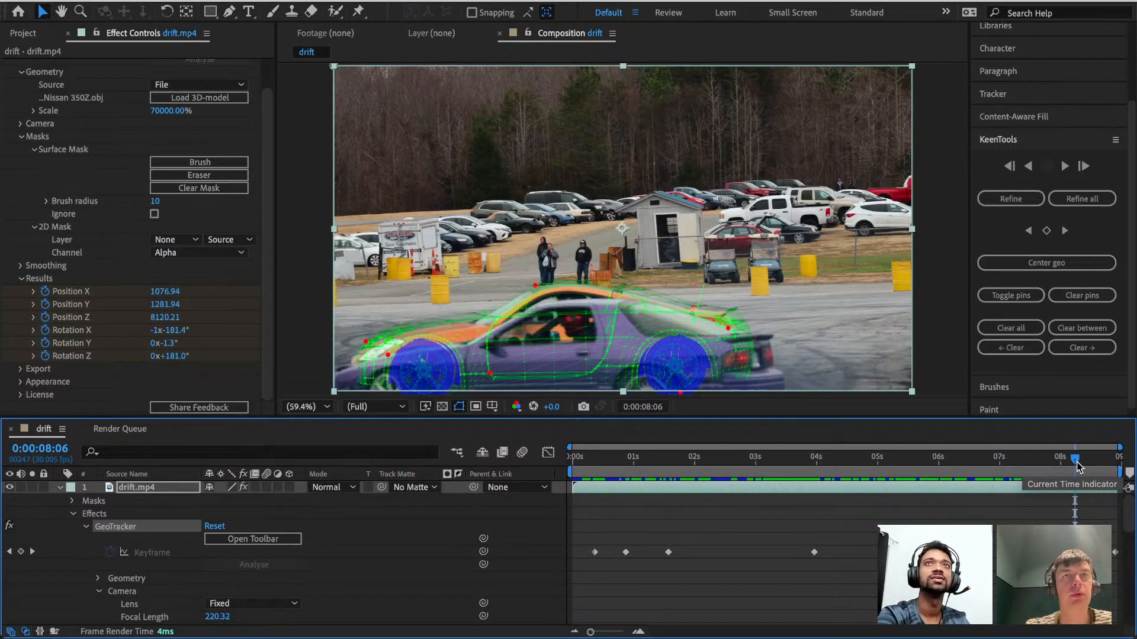
pyautogui.moveTo(1078, 460); pyautogui.dragTo(835, 460)
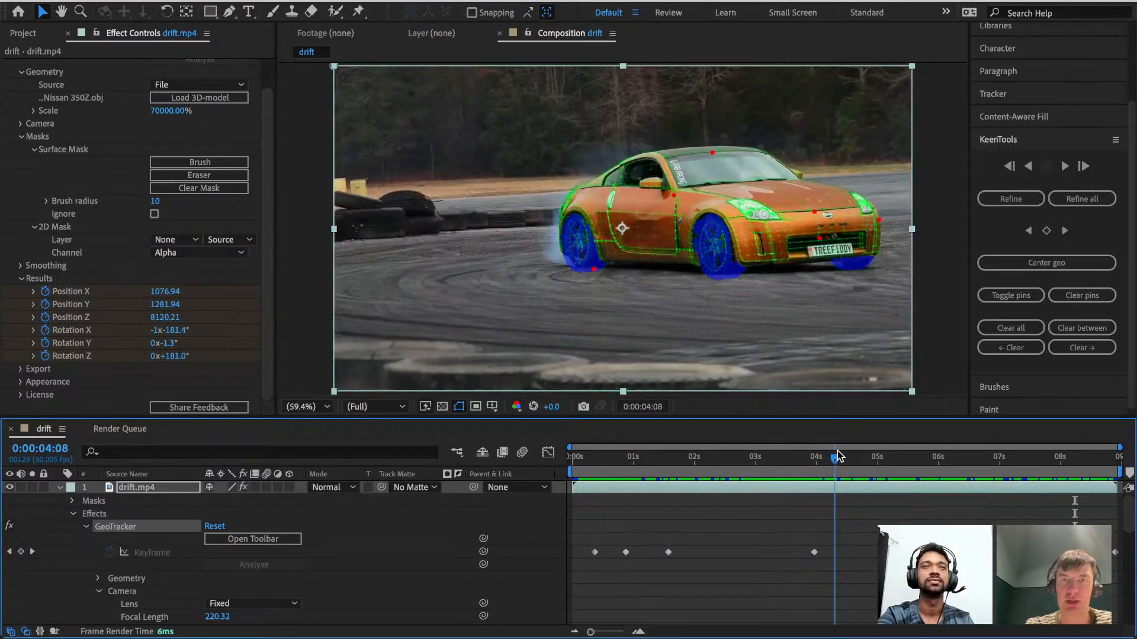
pyautogui.click(944, 258)
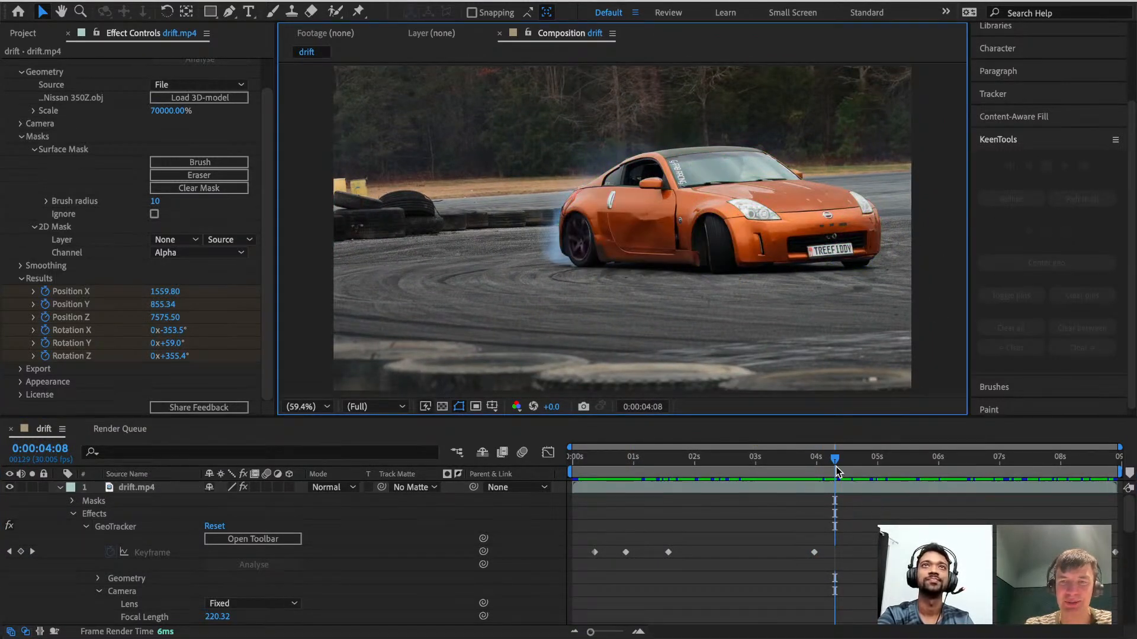
pyautogui.moveTo(835, 461); pyautogui.dragTo(816, 461)
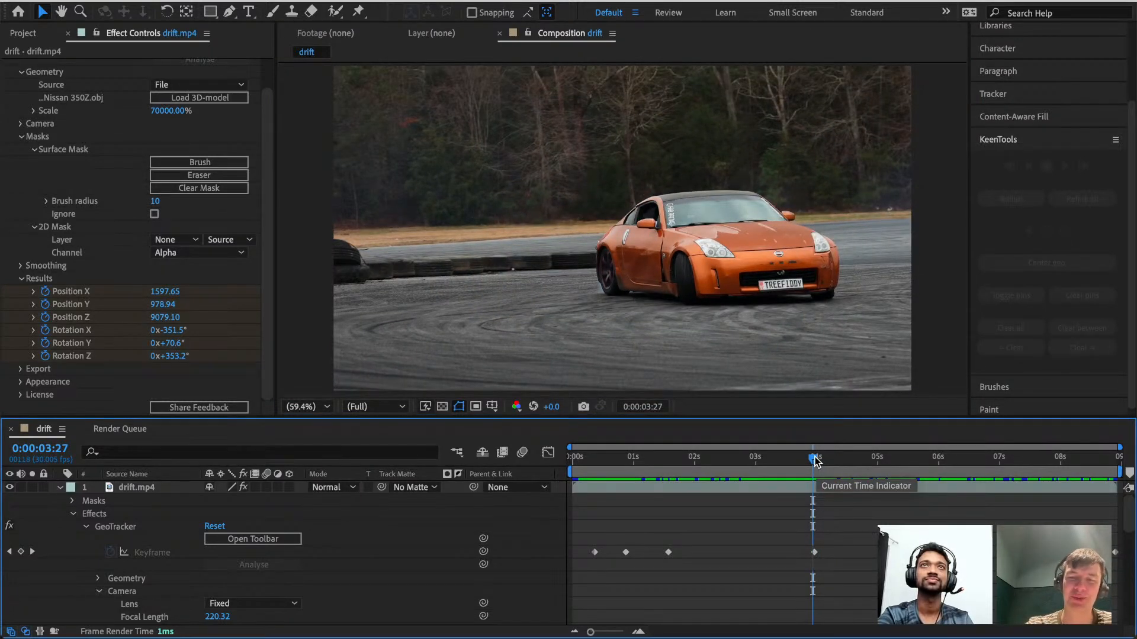
pyautogui.moveTo(815, 461); pyautogui.dragTo(657, 461)
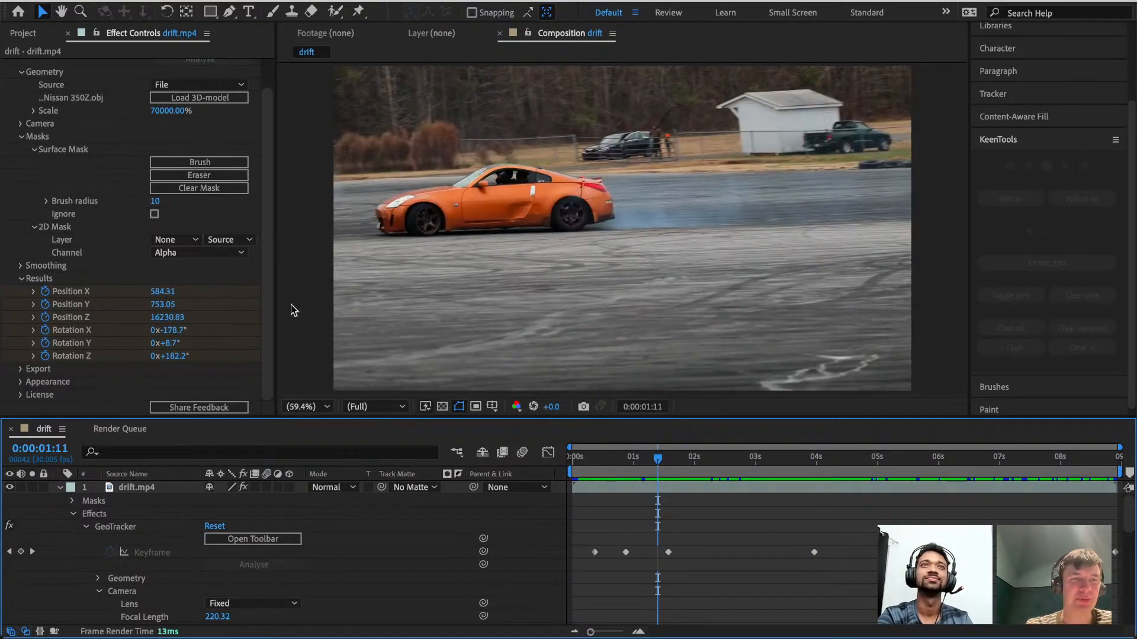
pyautogui.scroll(3, 241, 292)
pyautogui.click(8, 67)
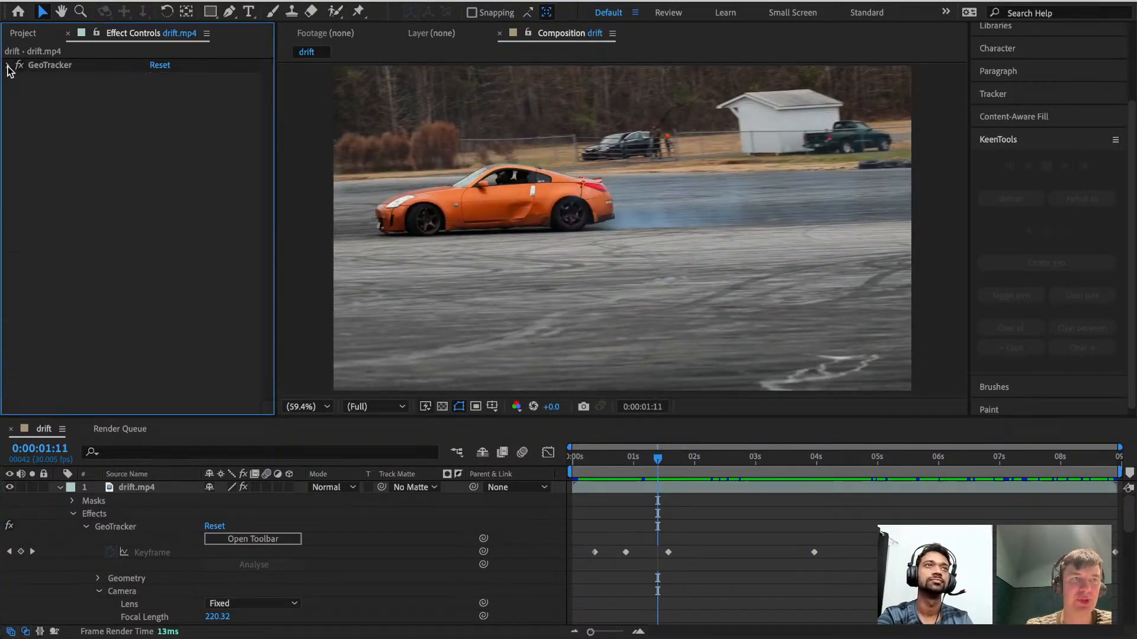
pyautogui.click(59, 490)
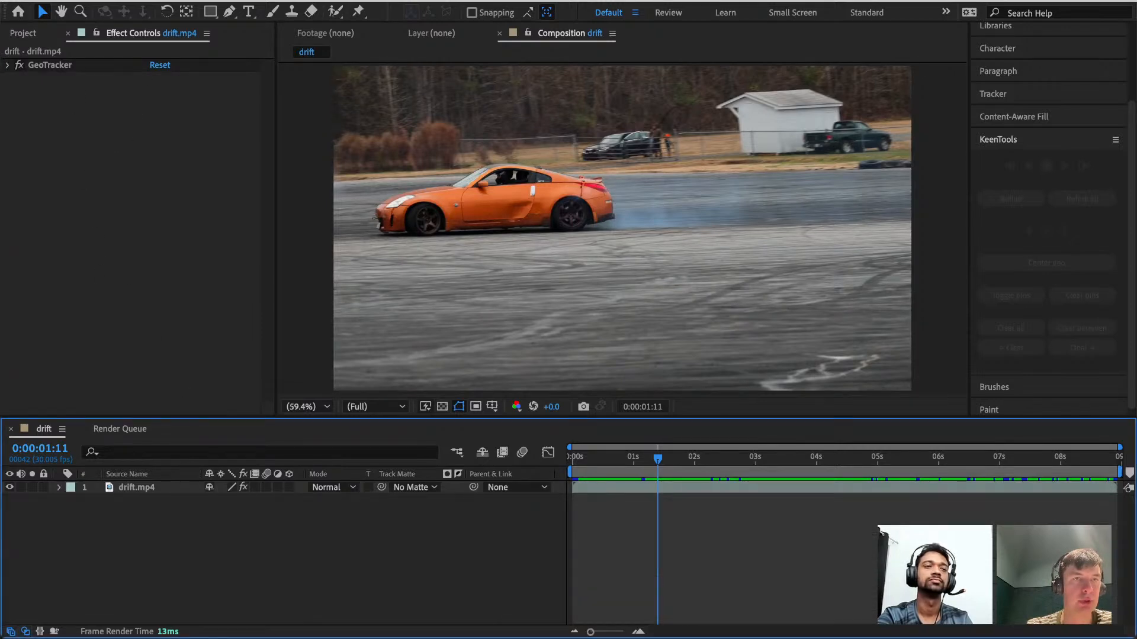
pyautogui.click(59, 487)
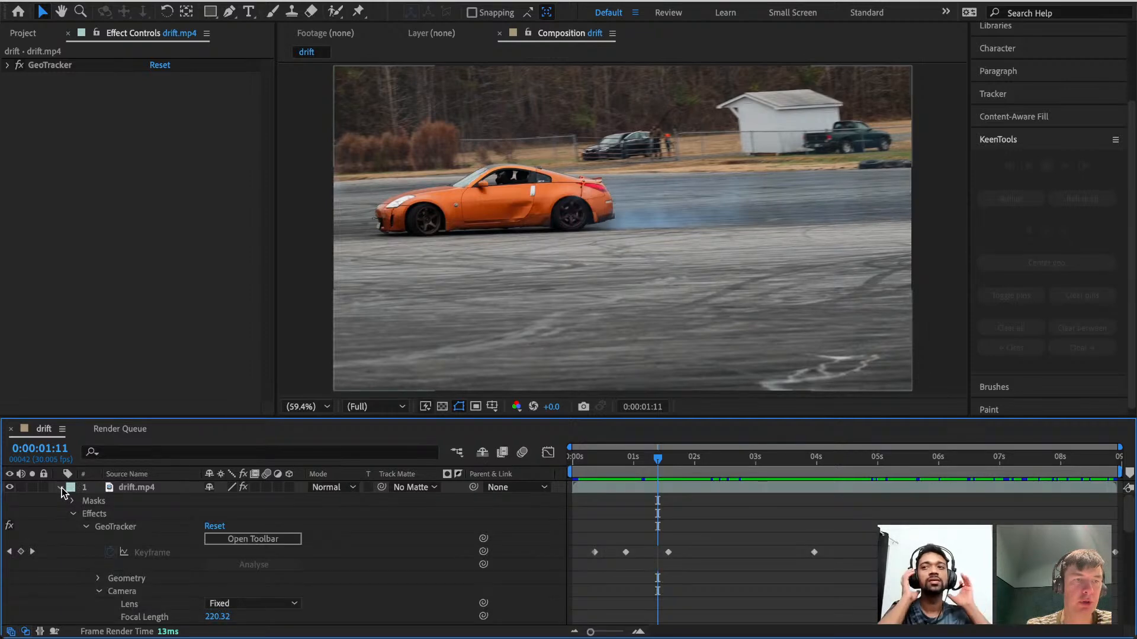
# Export GeoTracker's object track as a linked 3D null together with the GeoTracker camera.
pyautogui.click(123, 530)
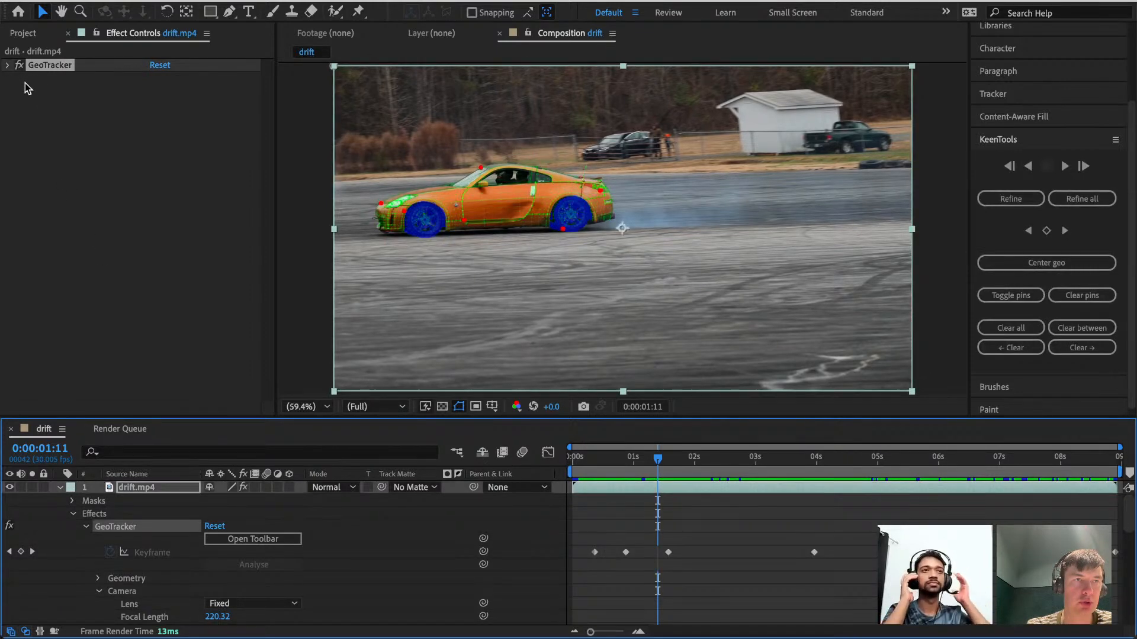
pyautogui.click(7, 65)
pyautogui.scroll(-1, 112, 278)
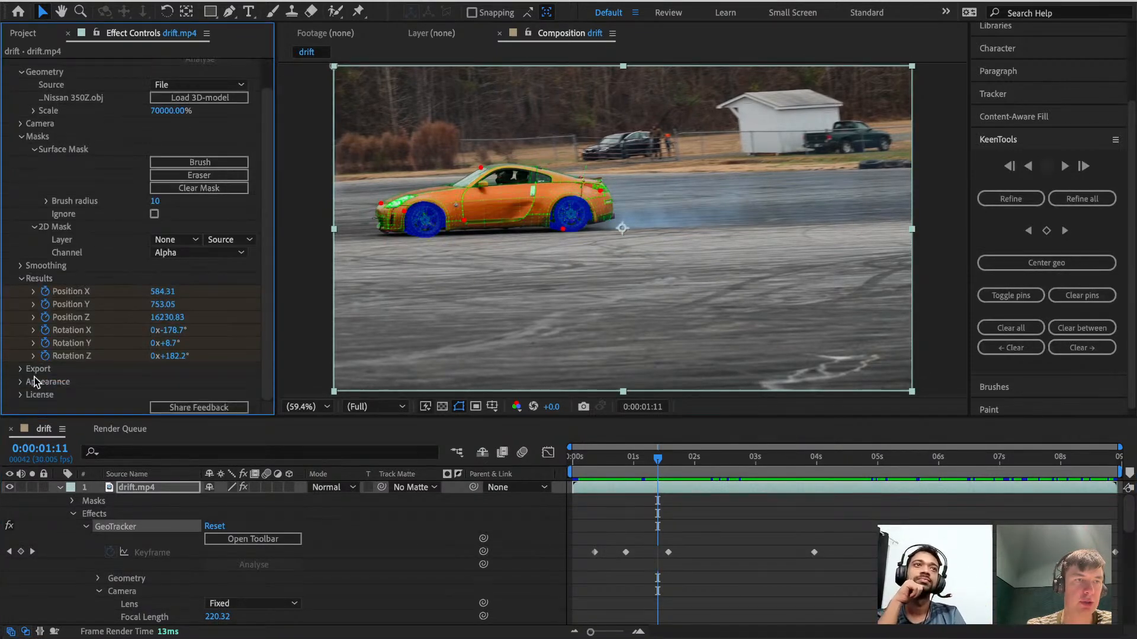
pyautogui.click(20, 369)
pyautogui.scroll(-4, 143, 304)
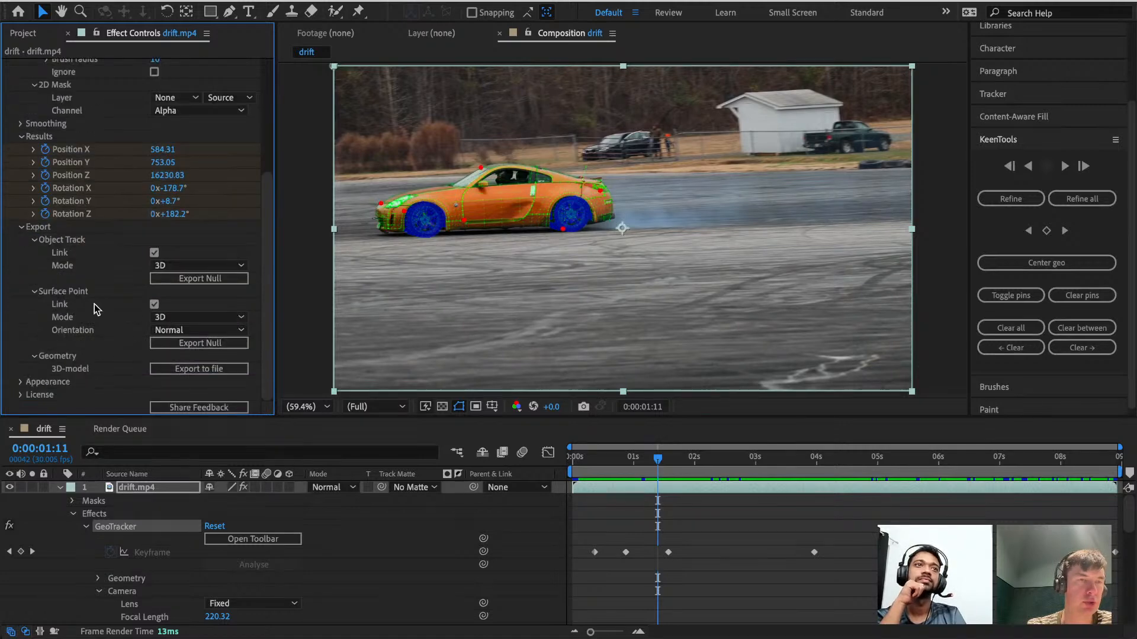
pyautogui.click(189, 279)
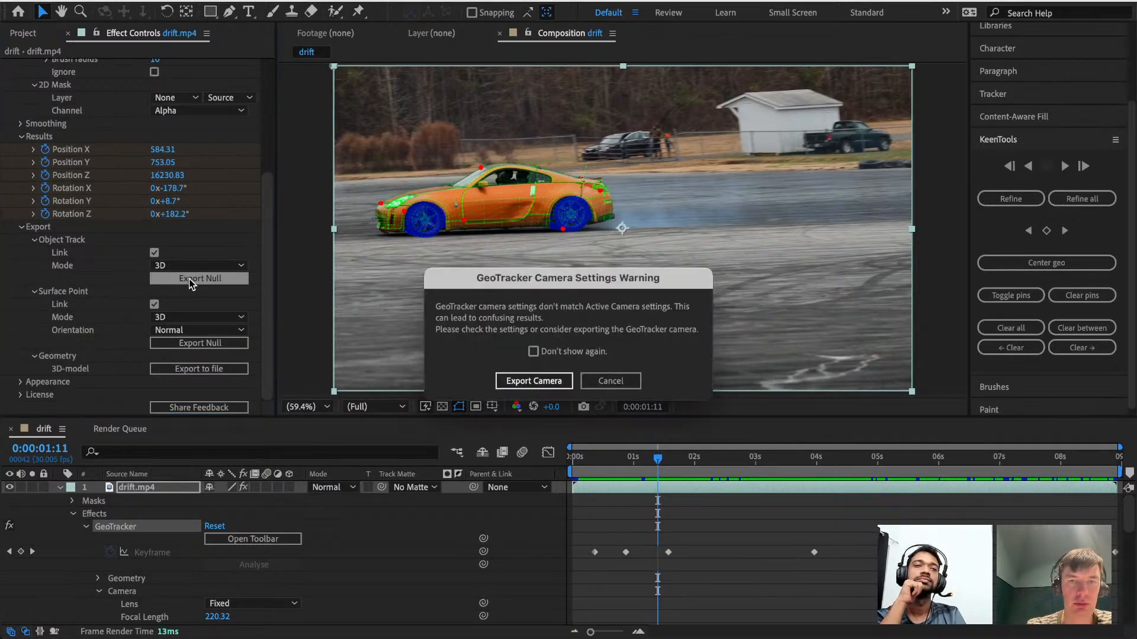
pyautogui.click(536, 382)
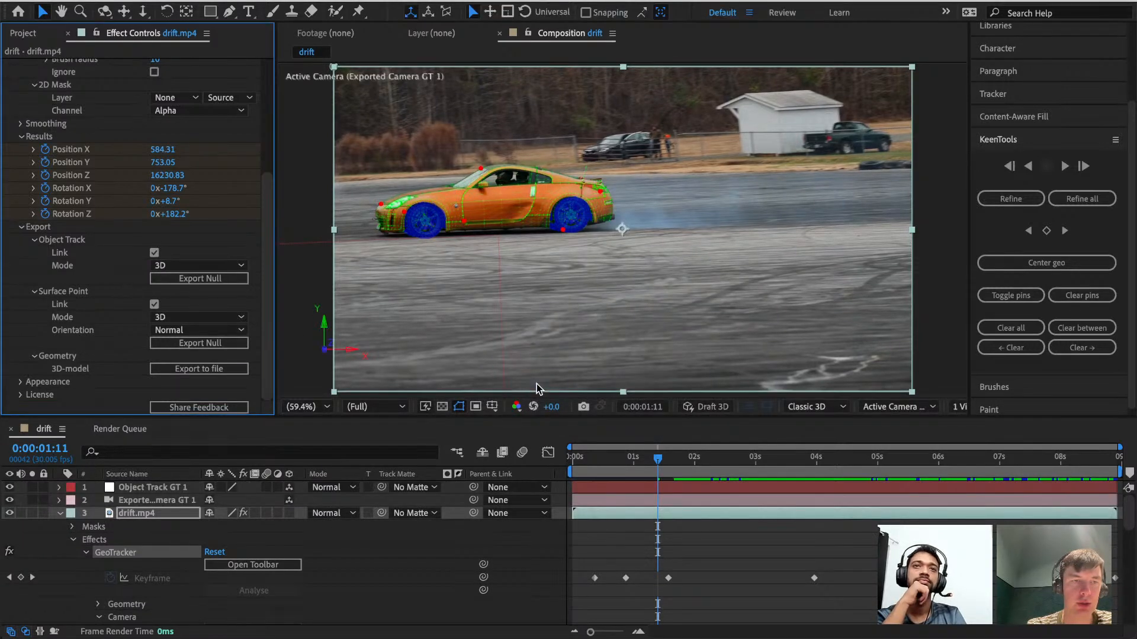
# Collapse the drift.mp4 layer and create a new 2560 × 1440 px solid named Element.
pyautogui.click(59, 513)
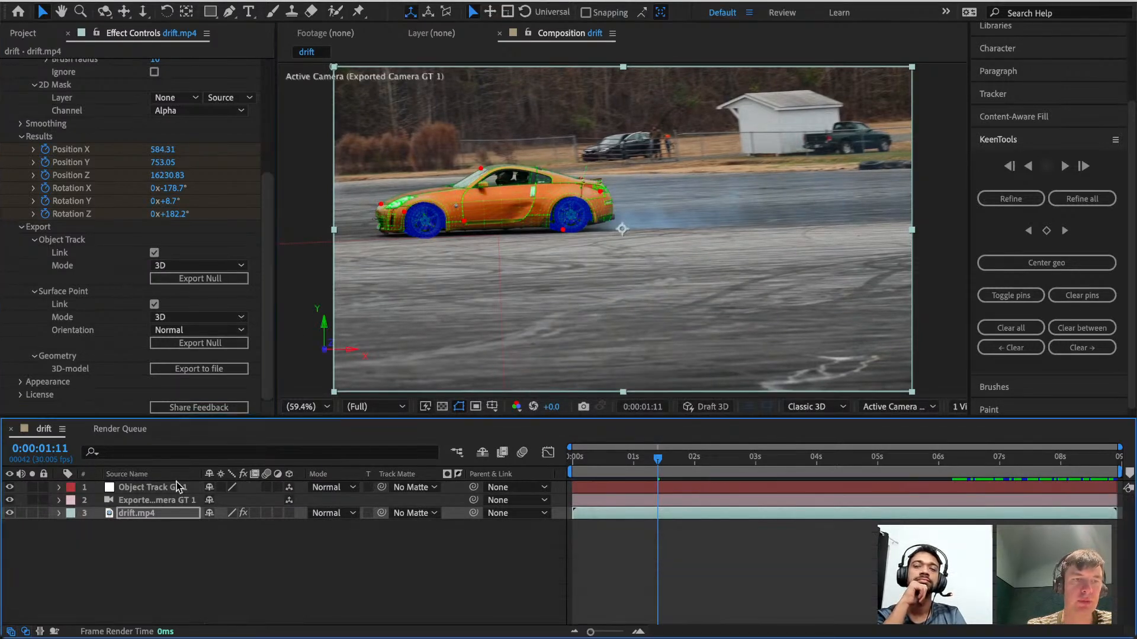
pyautogui.click(207, 572)
pyautogui.rightClick(211, 578)
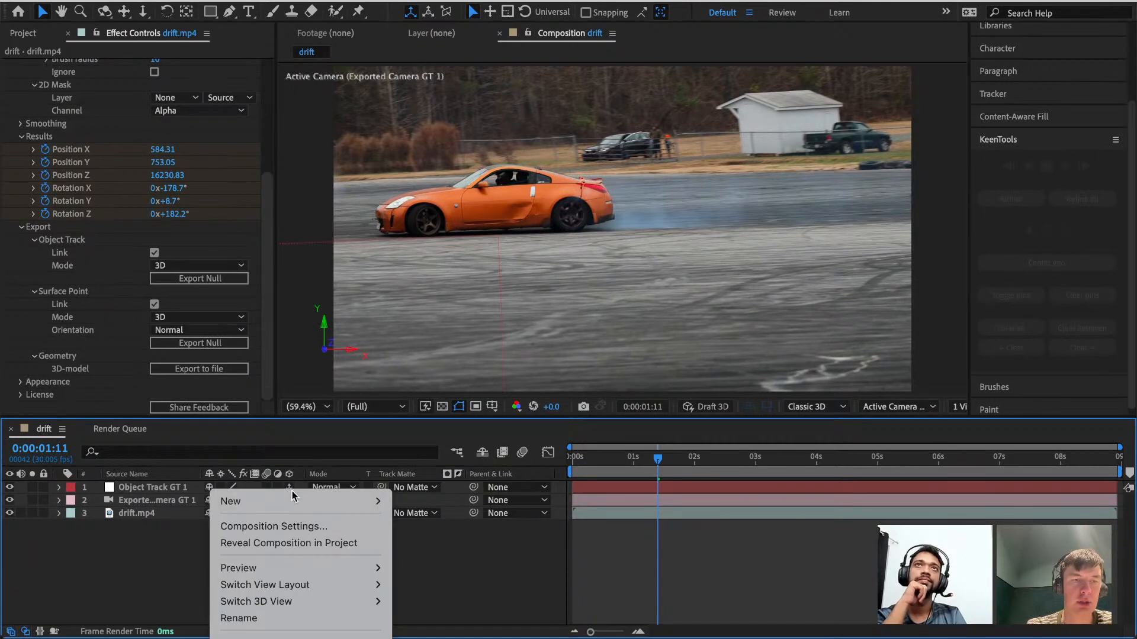
pyautogui.moveTo(294, 502)
pyautogui.click(454, 544)
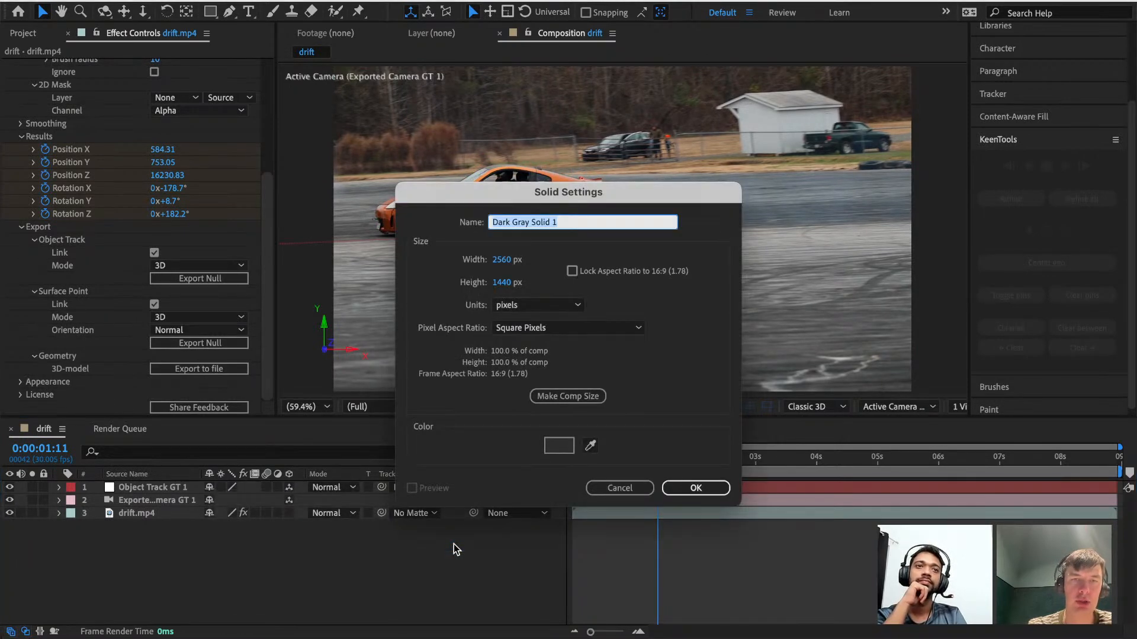
pyautogui.write('E')
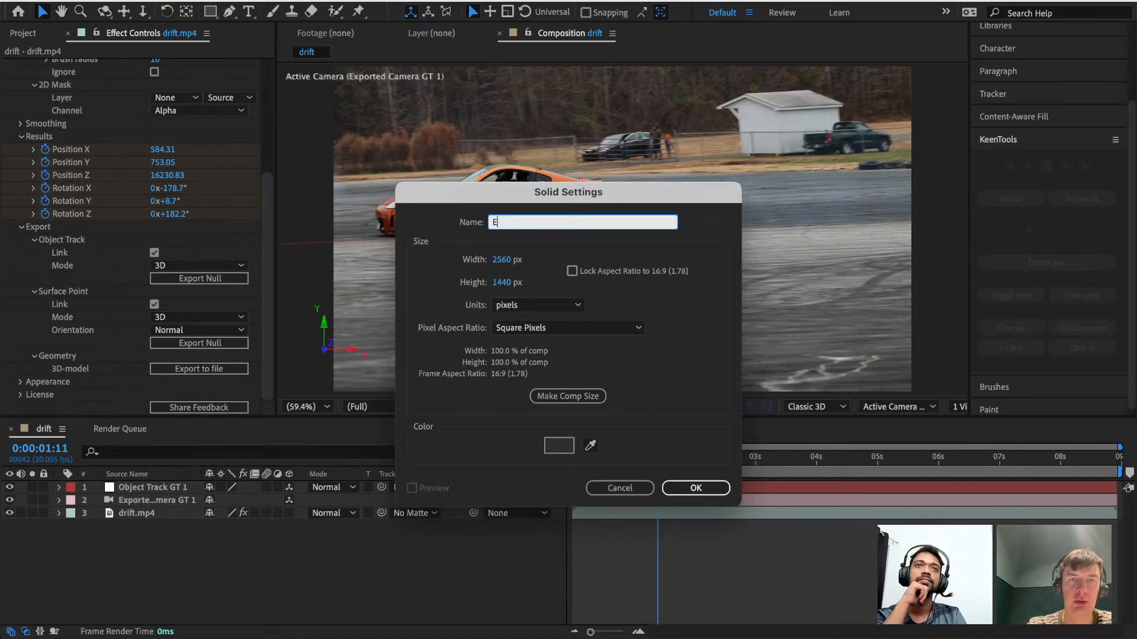
pyautogui.write('lklemen')
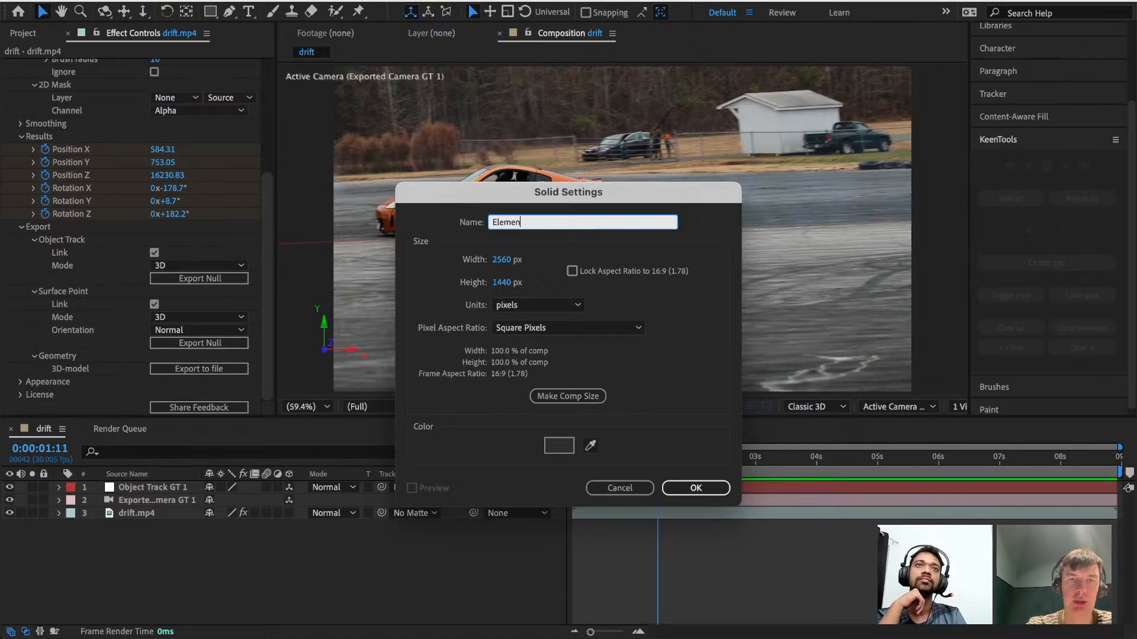
pyautogui.write('t')
pyautogui.press('Return')
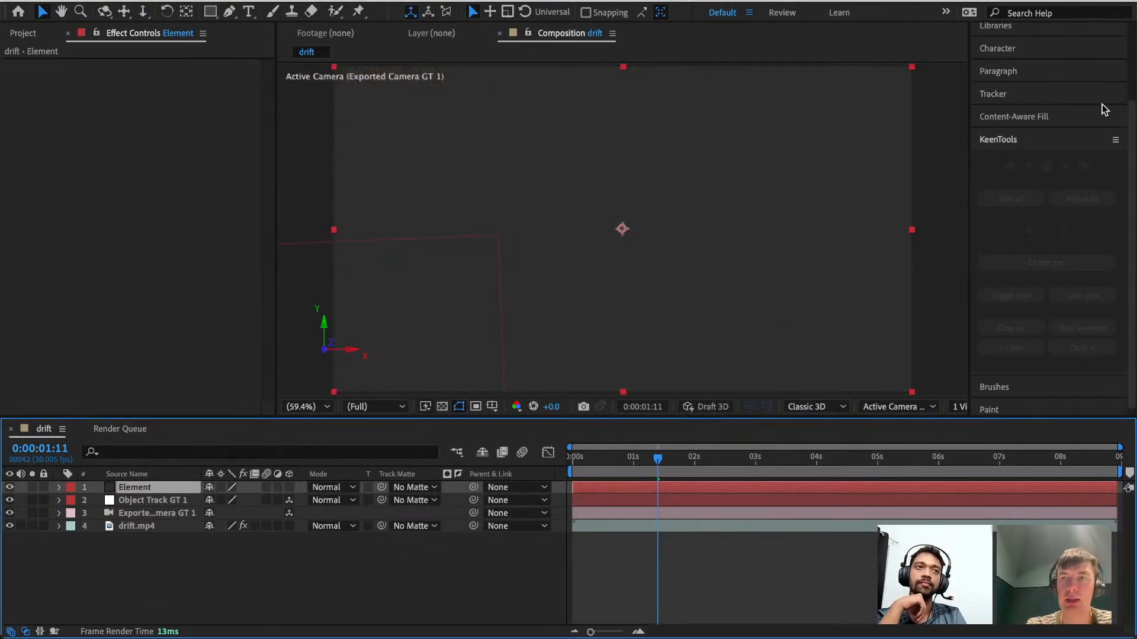
# Find Video Copilot's Element effect by searching for "elem" and apply it to the Element solid.
pyautogui.click(1014, 55)
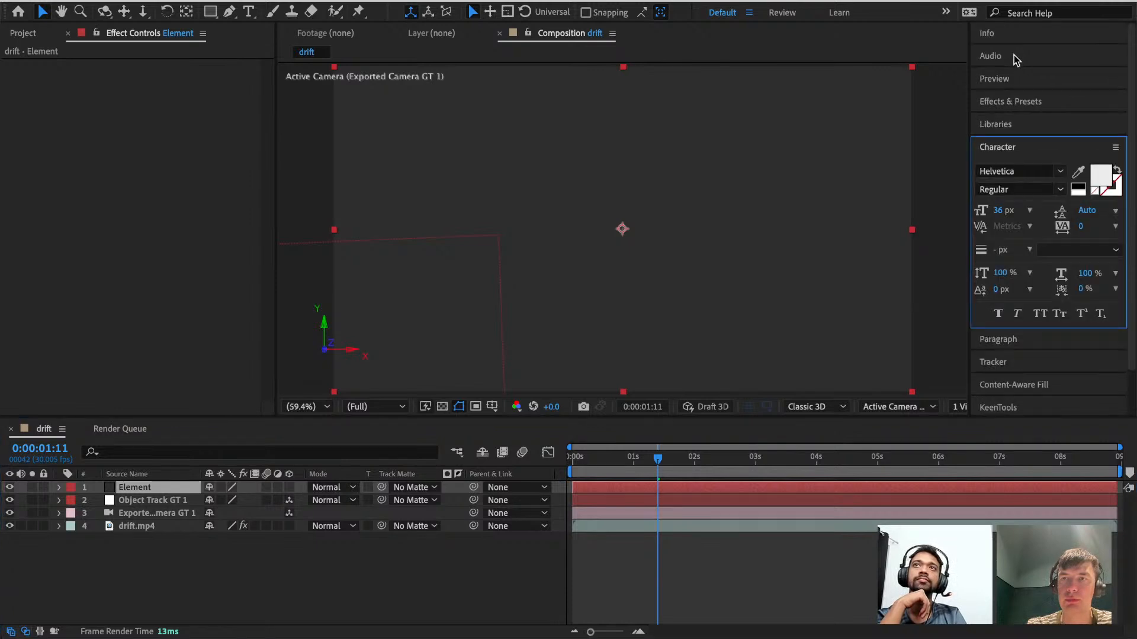
pyautogui.click(1016, 108)
pyautogui.click(1030, 120)
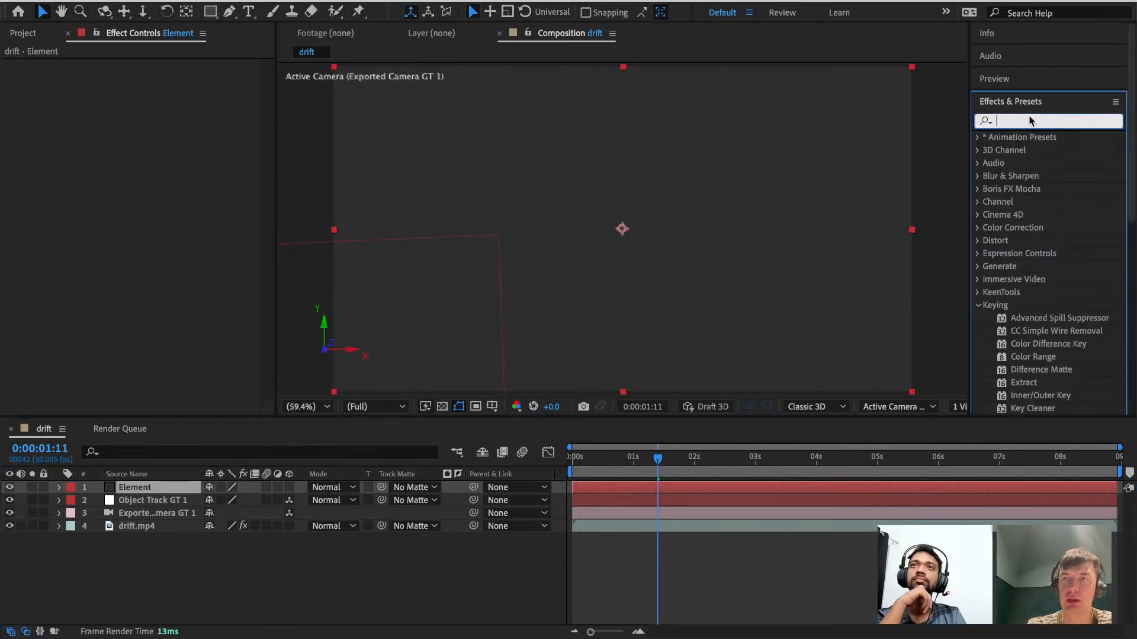
pyautogui.write('ele')
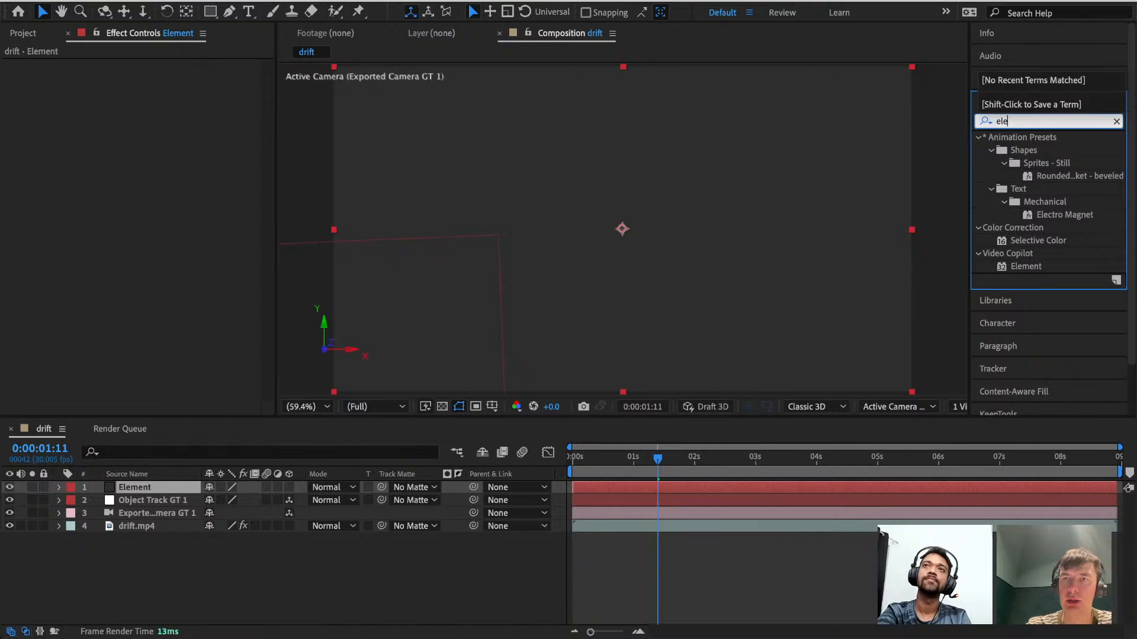
pyautogui.write('m')
pyautogui.moveTo(1027, 151); pyautogui.dragTo(627, 179)
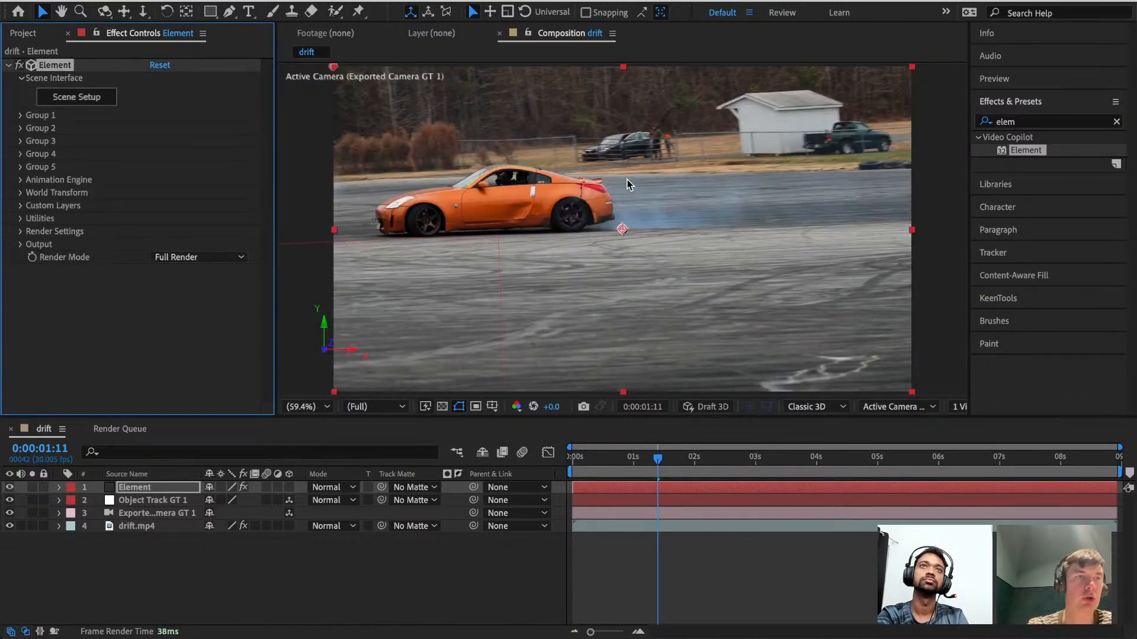
# Import Nissan 350Z.obj from the drift folder into the Element scene setup and look for the model in the preview.
pyautogui.click(69, 98)
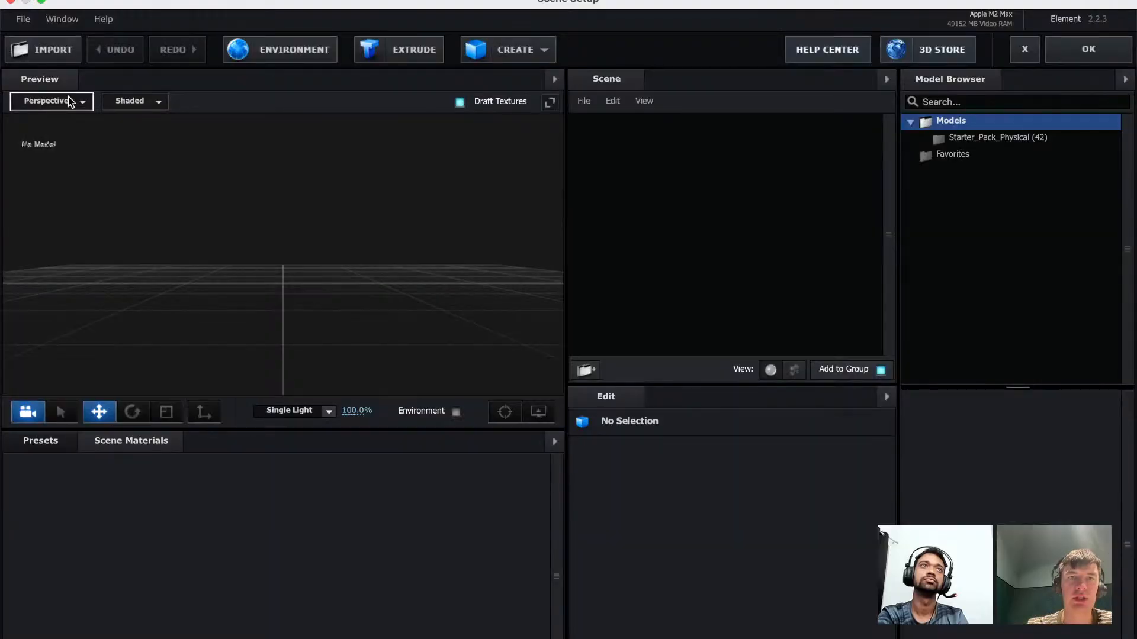
pyautogui.click(48, 45)
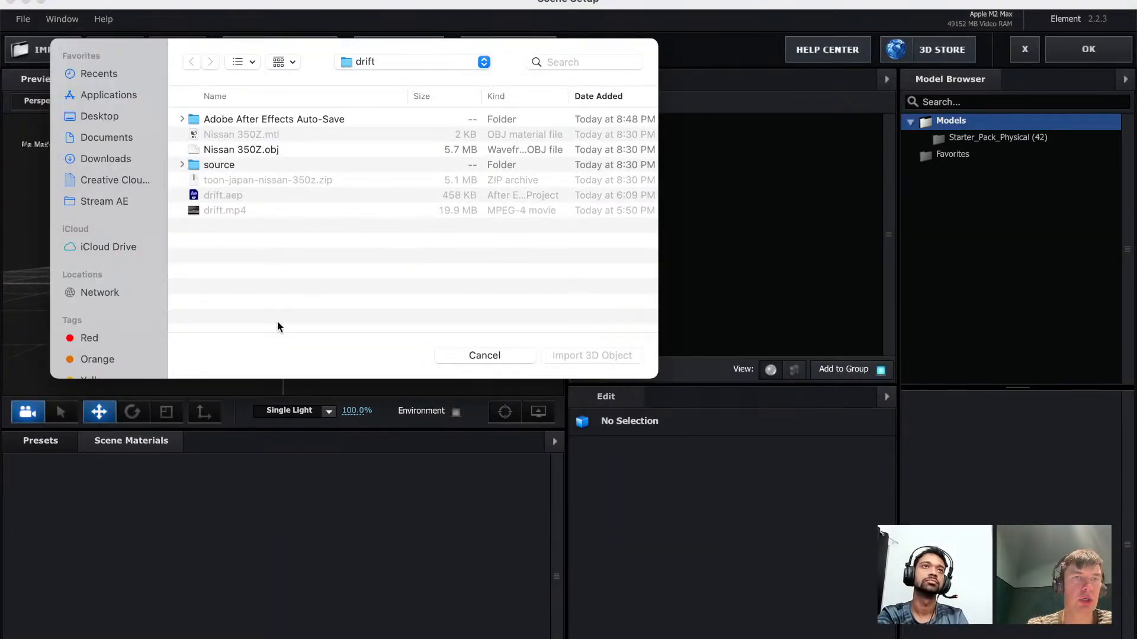
pyautogui.click(258, 153)
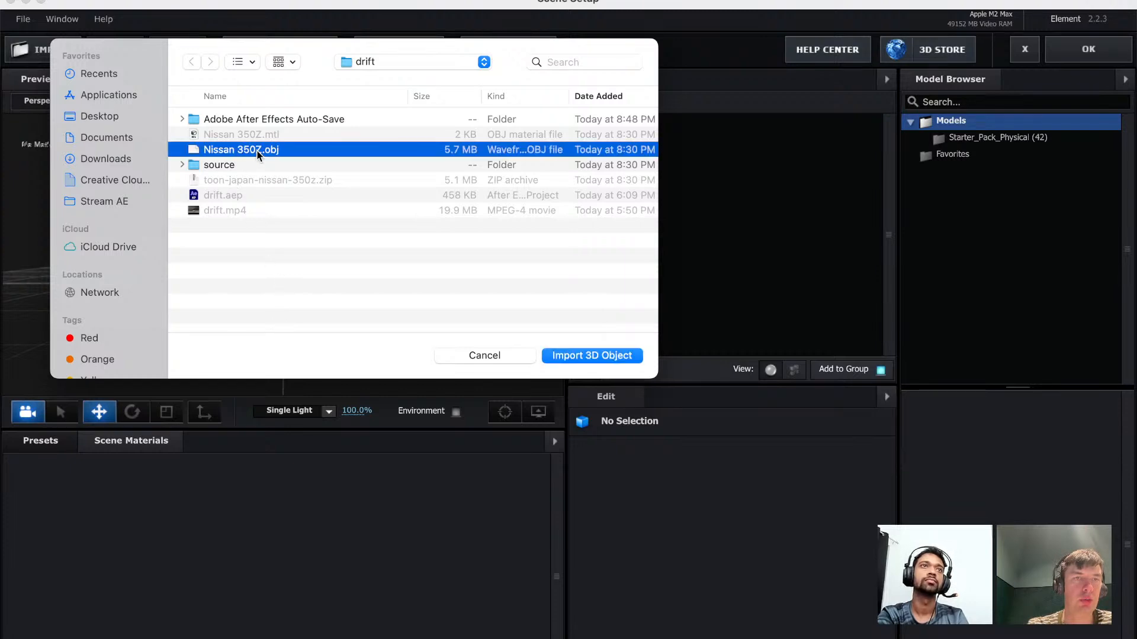
pyautogui.click(602, 350)
pyautogui.click(688, 388)
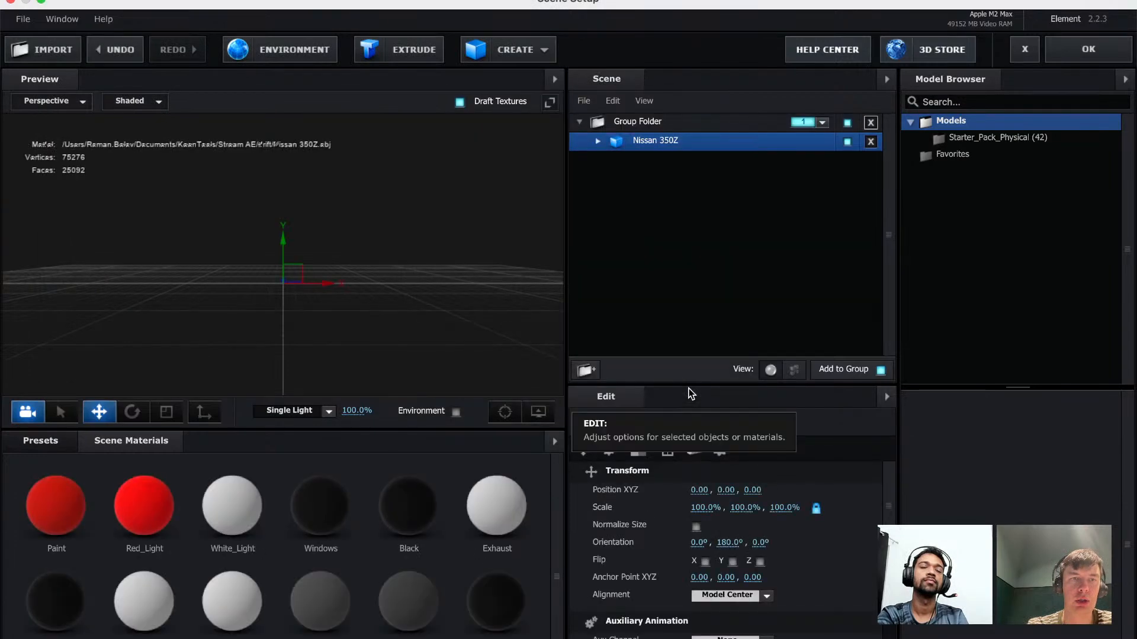
pyautogui.scroll(10, 271, 293)
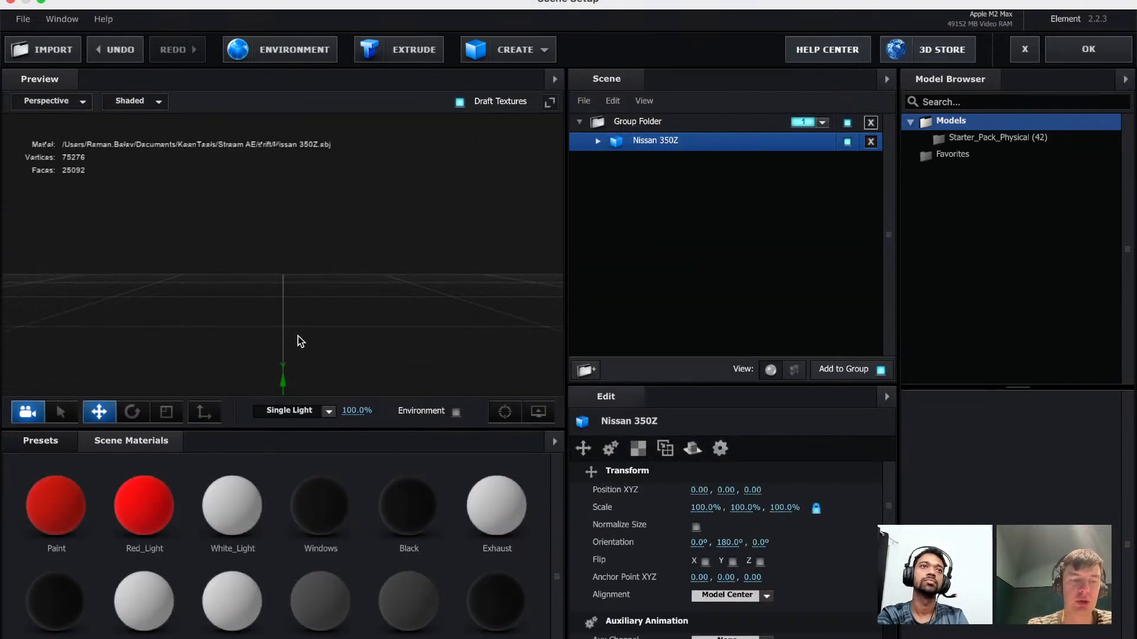
pyautogui.scroll(-3, 297, 336)
pyautogui.scroll(3, 297, 335)
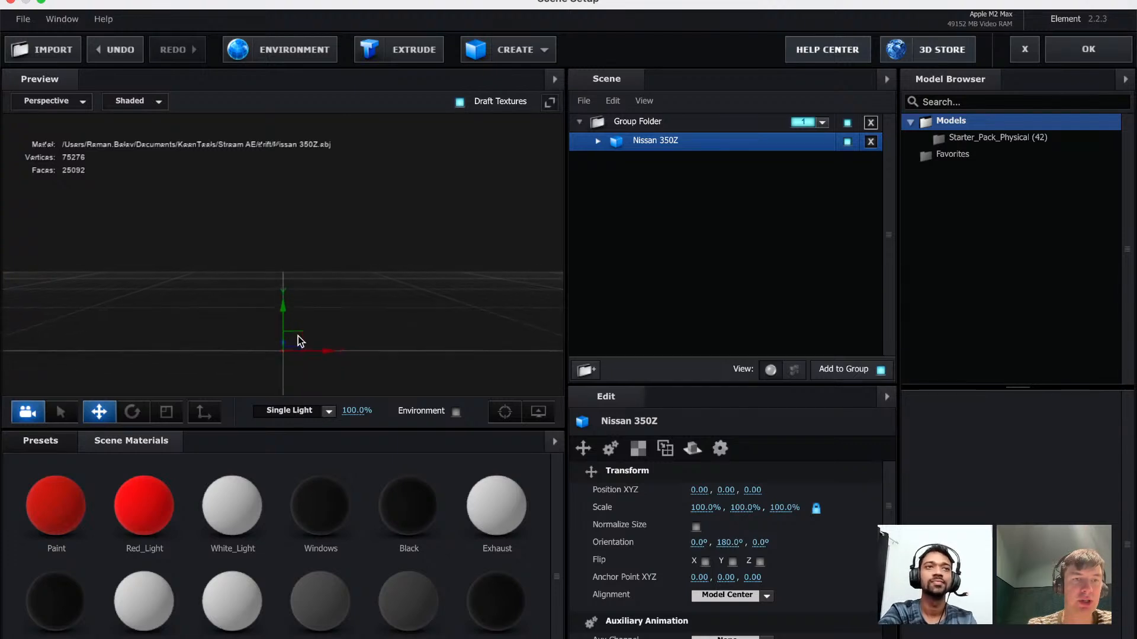
# Examine the imported Nissan 350Z in the scene preview from a closer, elevated viewpoint.
pyautogui.scroll(5, 285, 352)
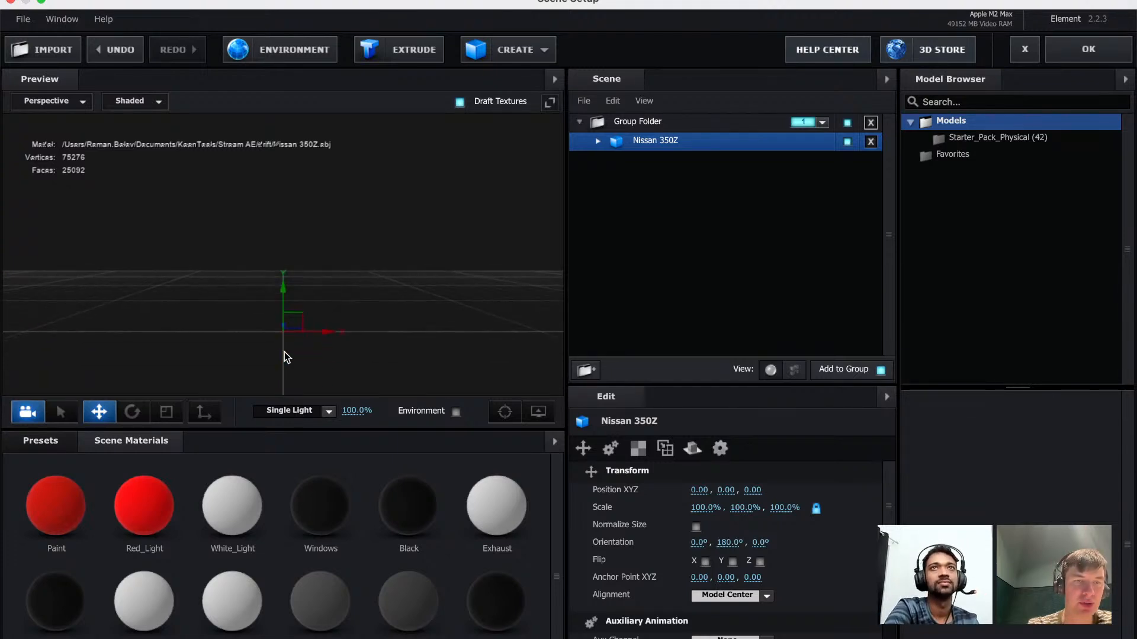
pyautogui.scroll(-3, 273, 293)
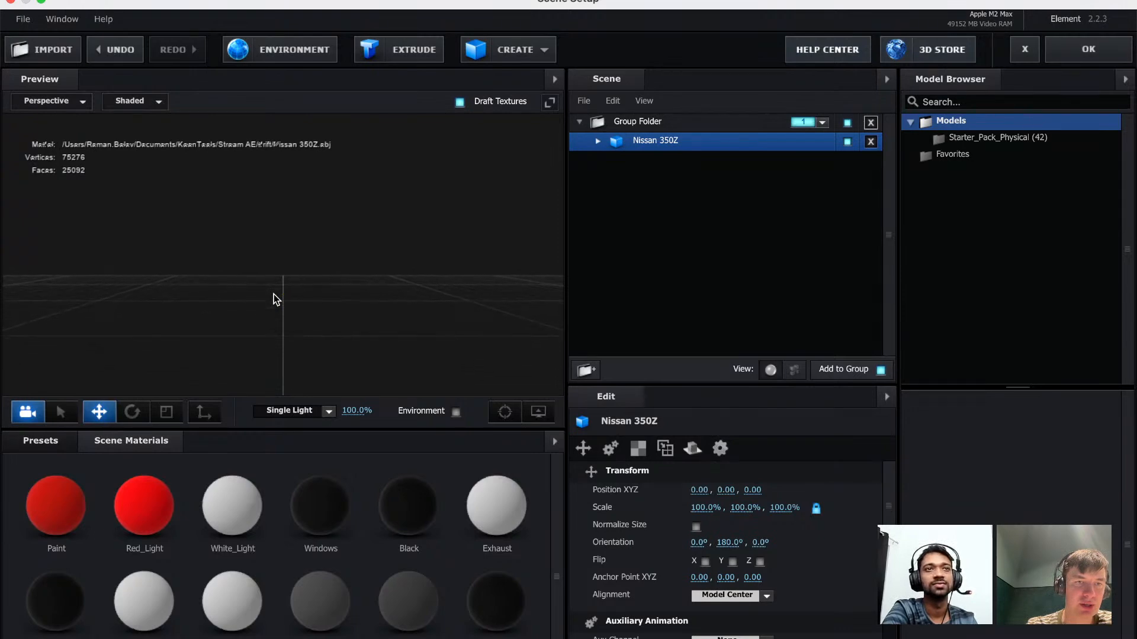
pyautogui.moveTo(265, 349); pyautogui.dragTo(296, 182)
pyautogui.scroll(4, 313, 274)
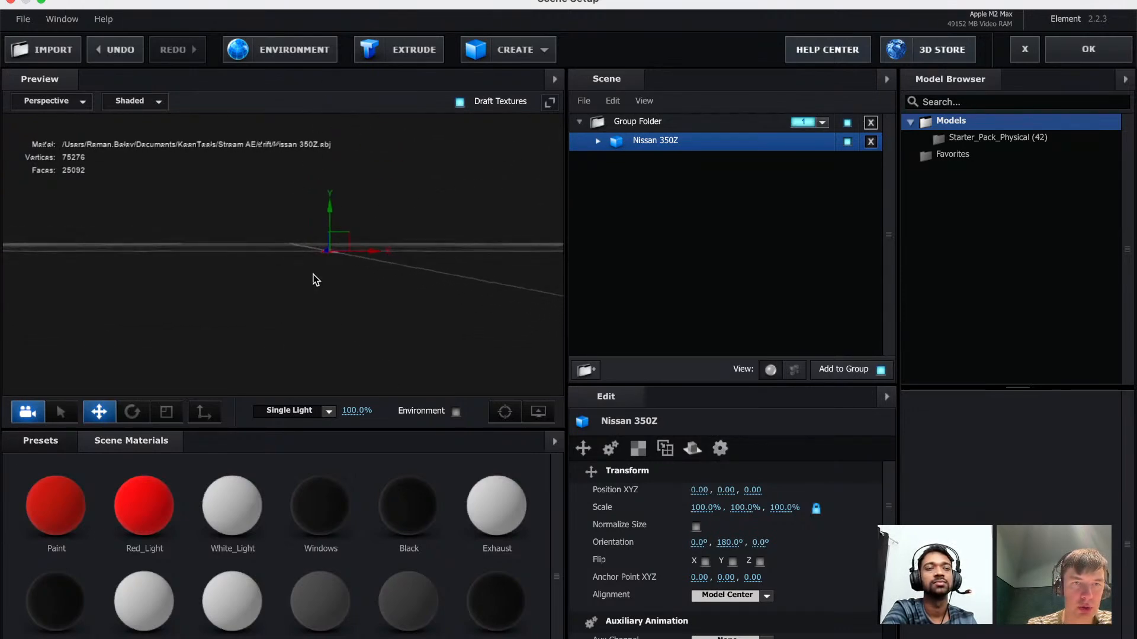
pyautogui.scroll(5, 314, 279)
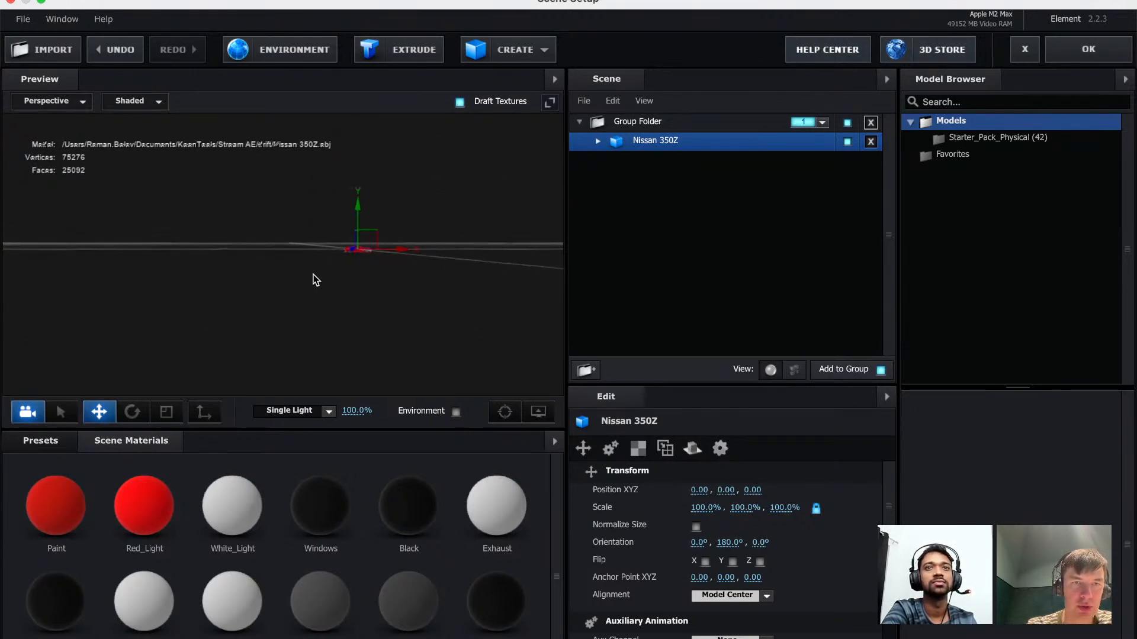
pyautogui.moveTo(447, 288); pyautogui.dragTo(311, 291)
pyautogui.scroll(4, 285, 283)
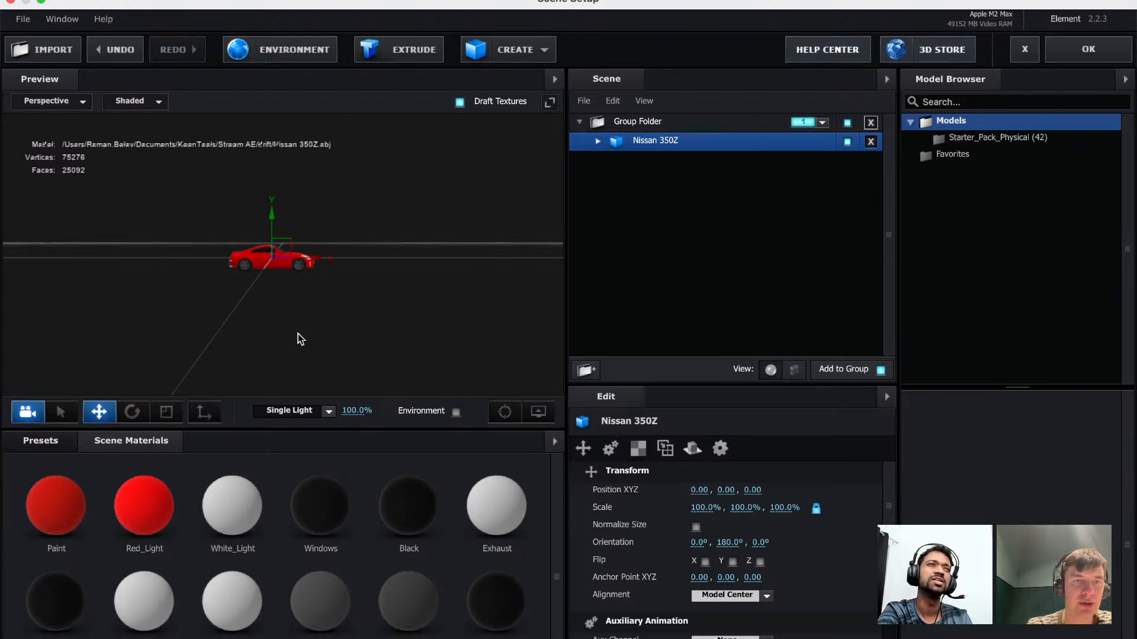
pyautogui.moveTo(298, 334); pyautogui.dragTo(266, 276)
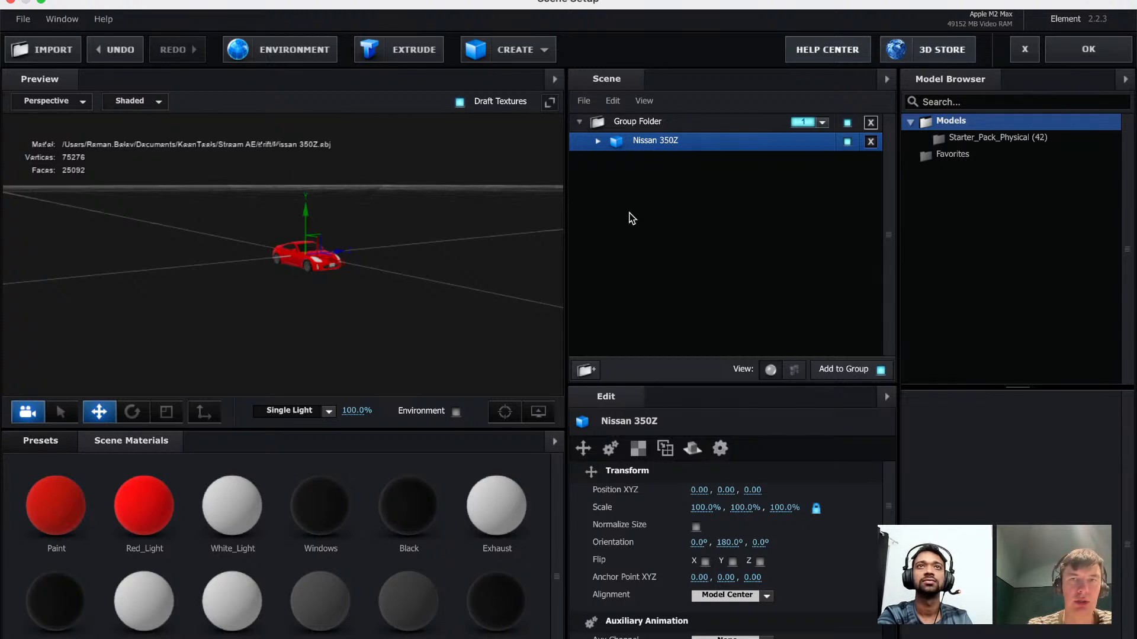
# Remove the Nissan 350Z model from the group and re-import Nissan 350Z.obj with Force Alignment set to From Model.
pyautogui.click(870, 144)
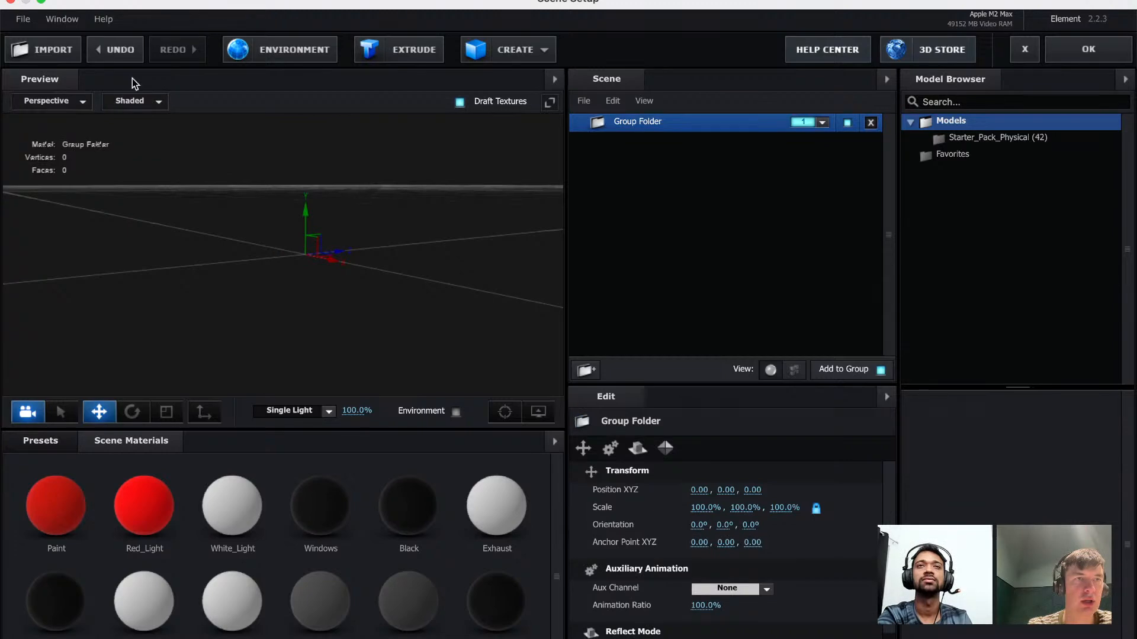
pyautogui.click(53, 47)
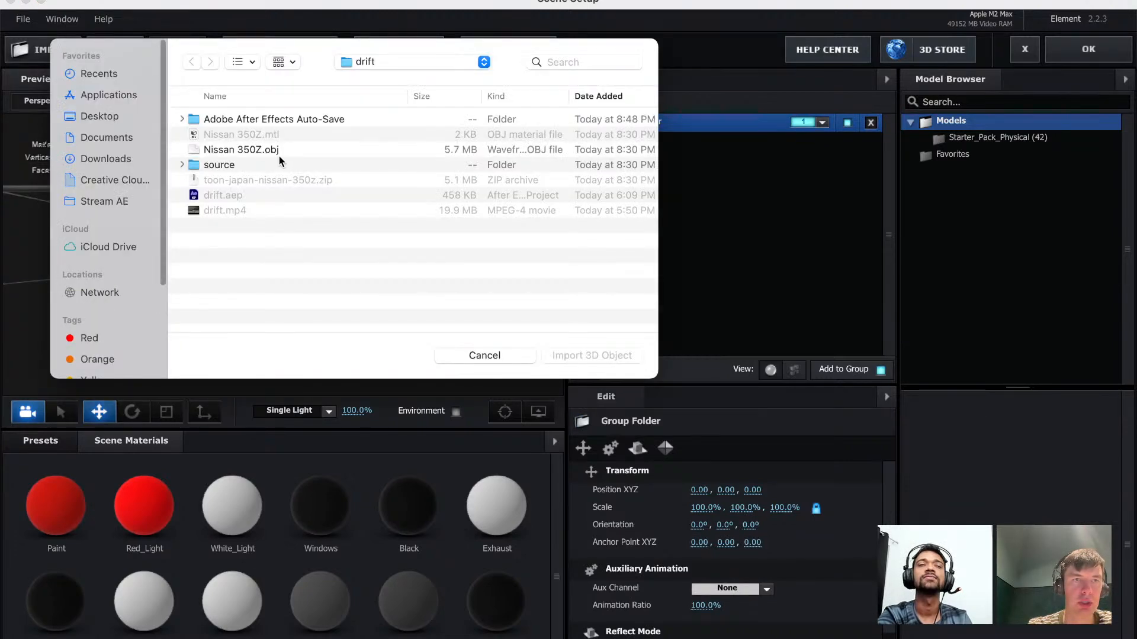
pyautogui.click(258, 149)
pyautogui.doubleClick(259, 149)
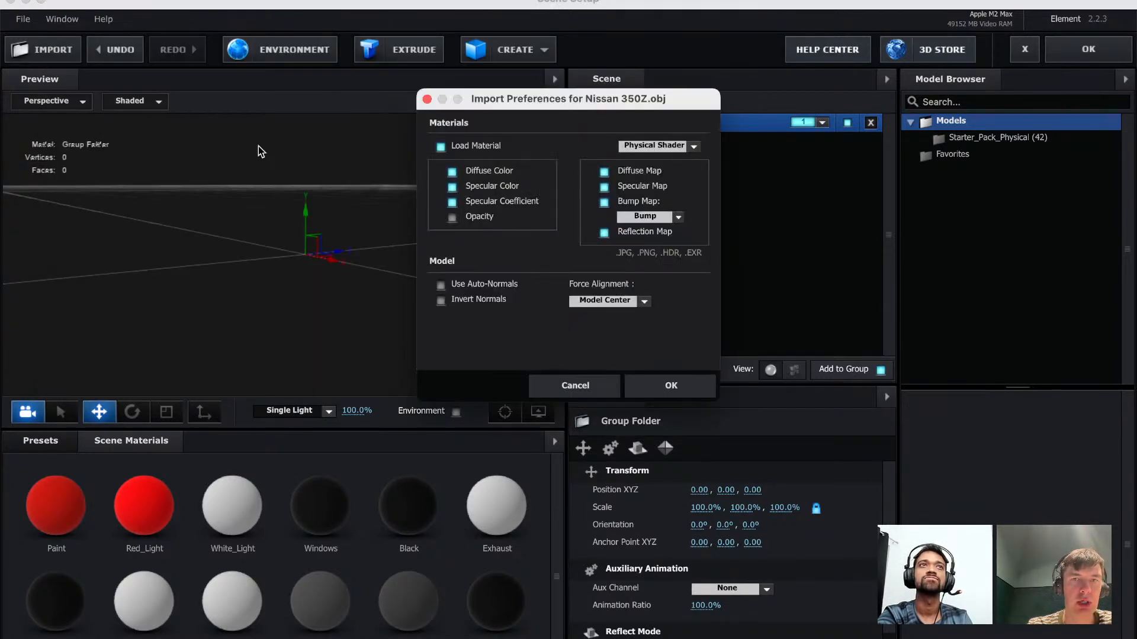
pyautogui.click(609, 303)
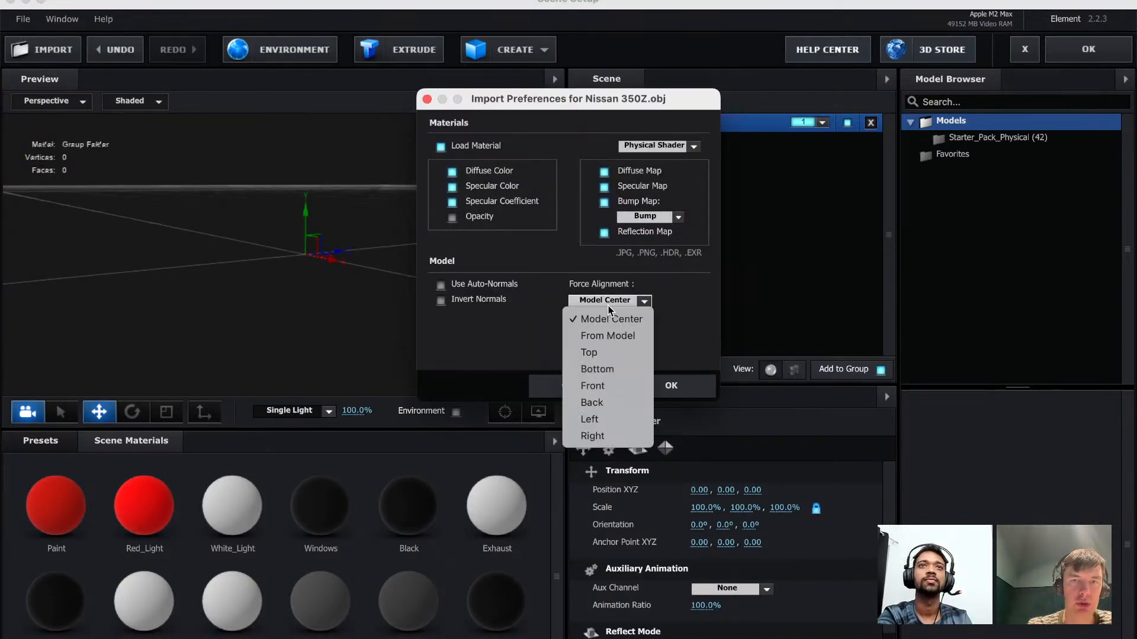
pyautogui.click(603, 336)
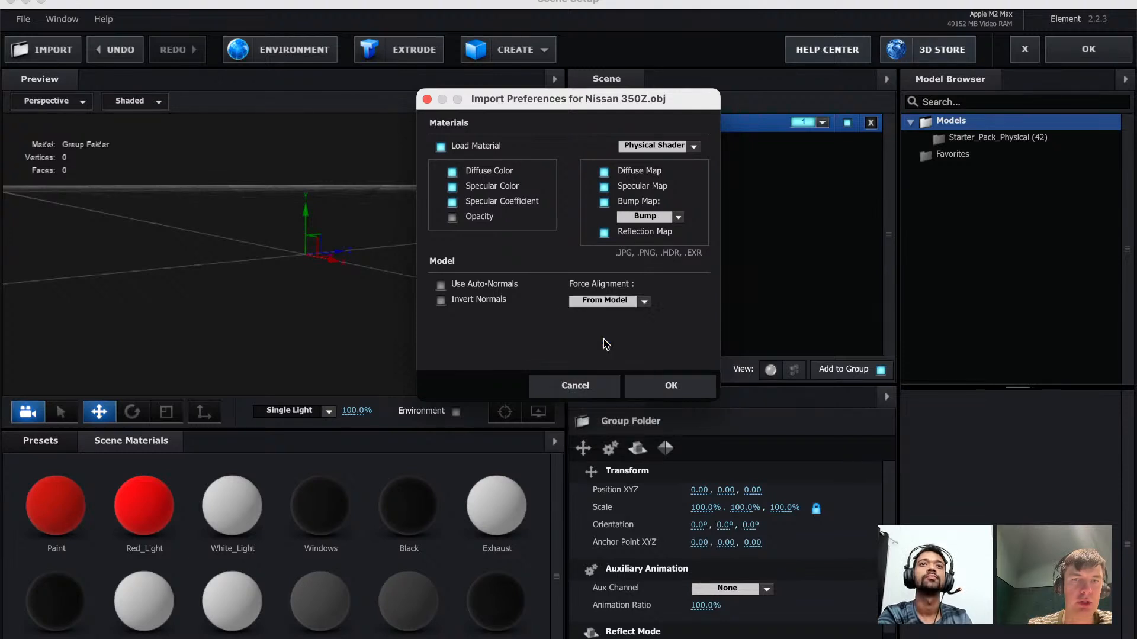
pyautogui.click(613, 308)
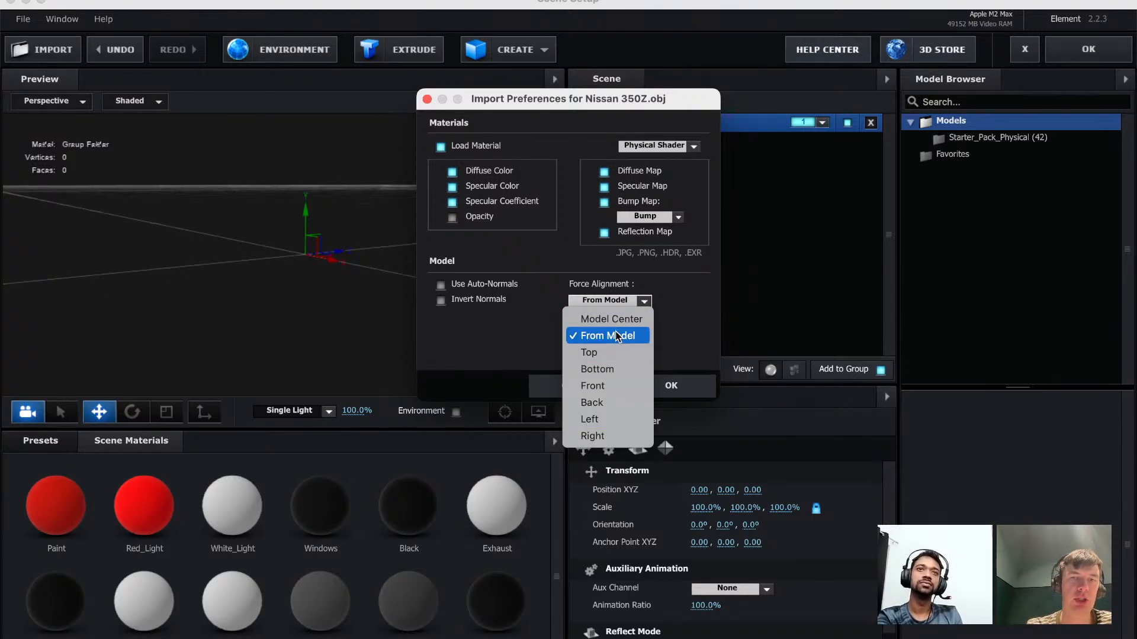
pyautogui.click(679, 324)
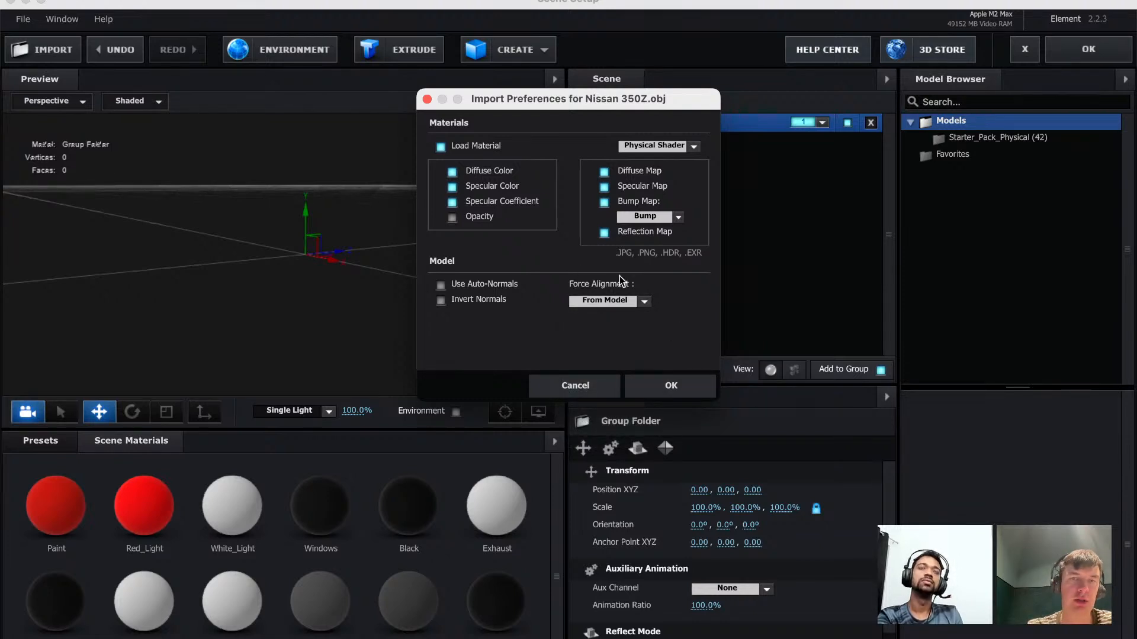
pyautogui.click(677, 385)
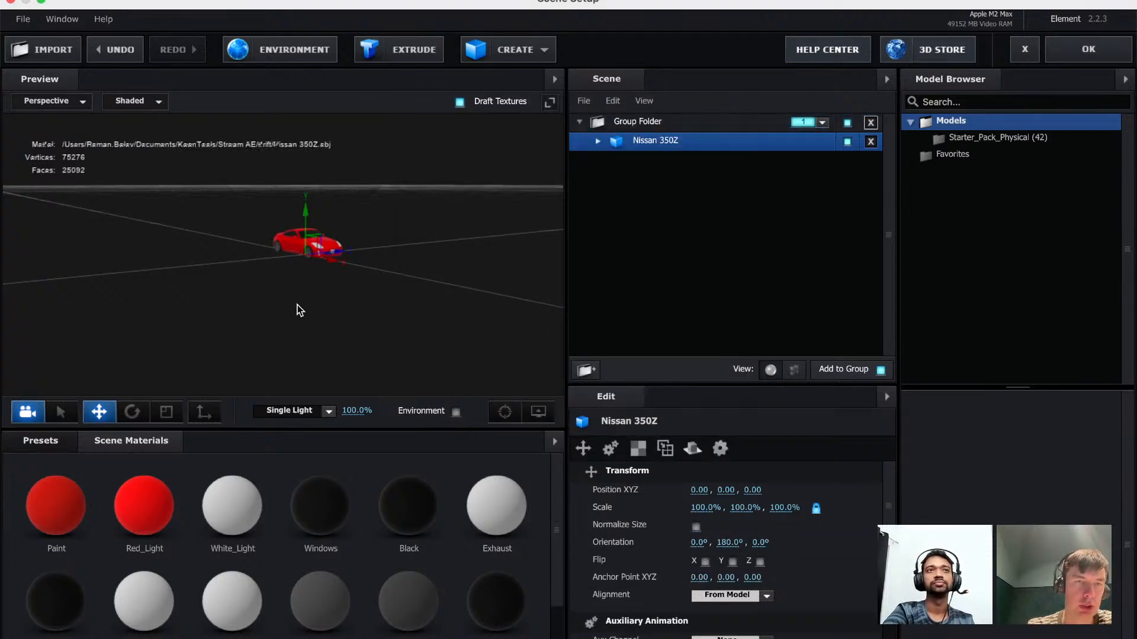
# Review the re-imported car and its list of materials, and accept the scene setup.
pyautogui.moveTo(297, 309); pyautogui.dragTo(314, 330)
pyautogui.click(598, 142)
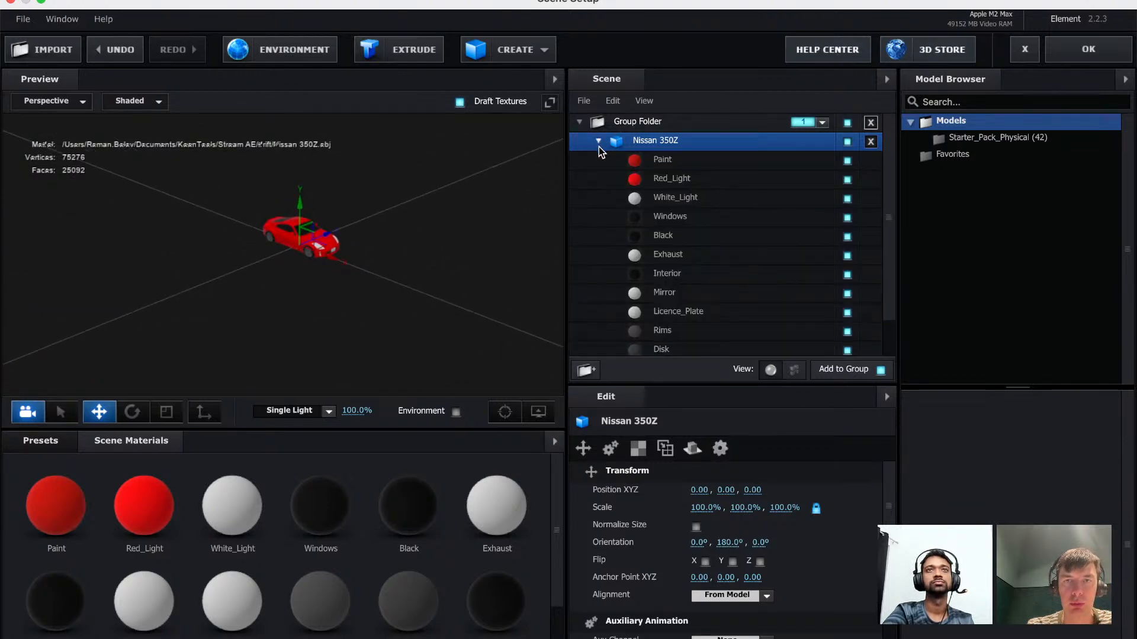
pyautogui.scroll(-3, 636, 230)
pyautogui.scroll(3, 636, 230)
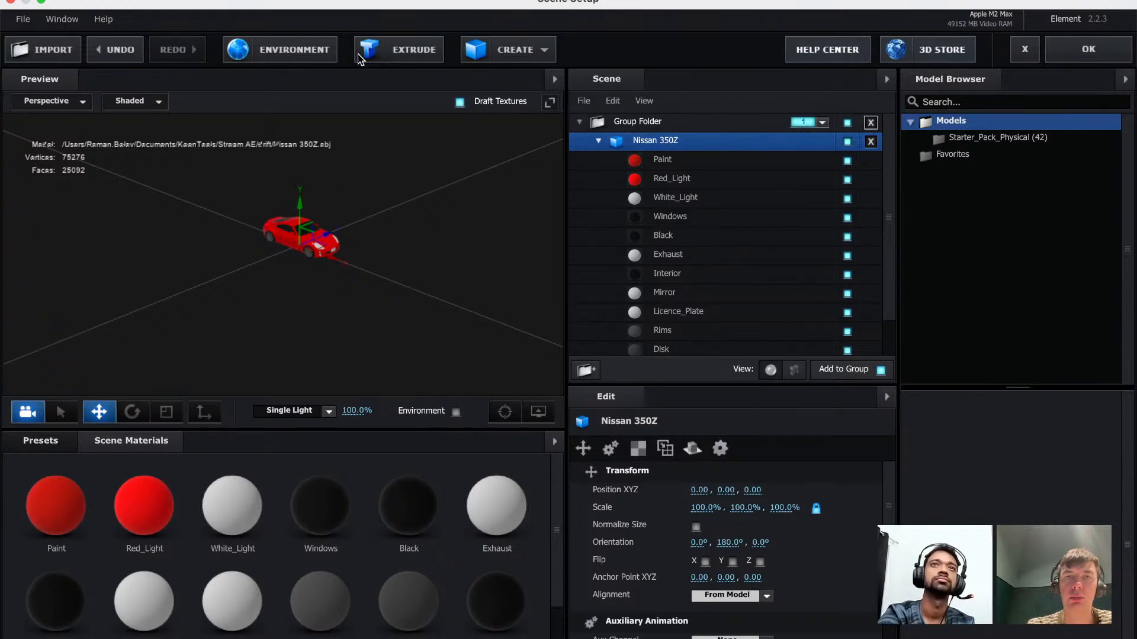
pyautogui.click(1101, 53)
# Create a group null for Element's Group 1 and parent it to the Object Track GT 1 layer.
pyautogui.click(22, 115)
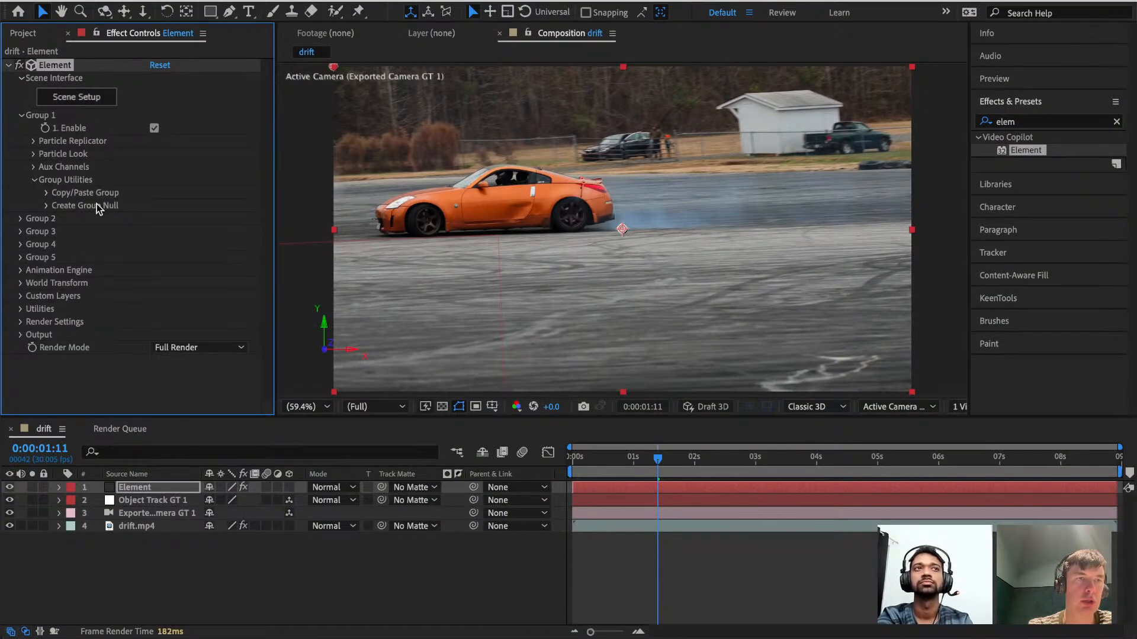
pyautogui.click(48, 205)
pyautogui.click(77, 228)
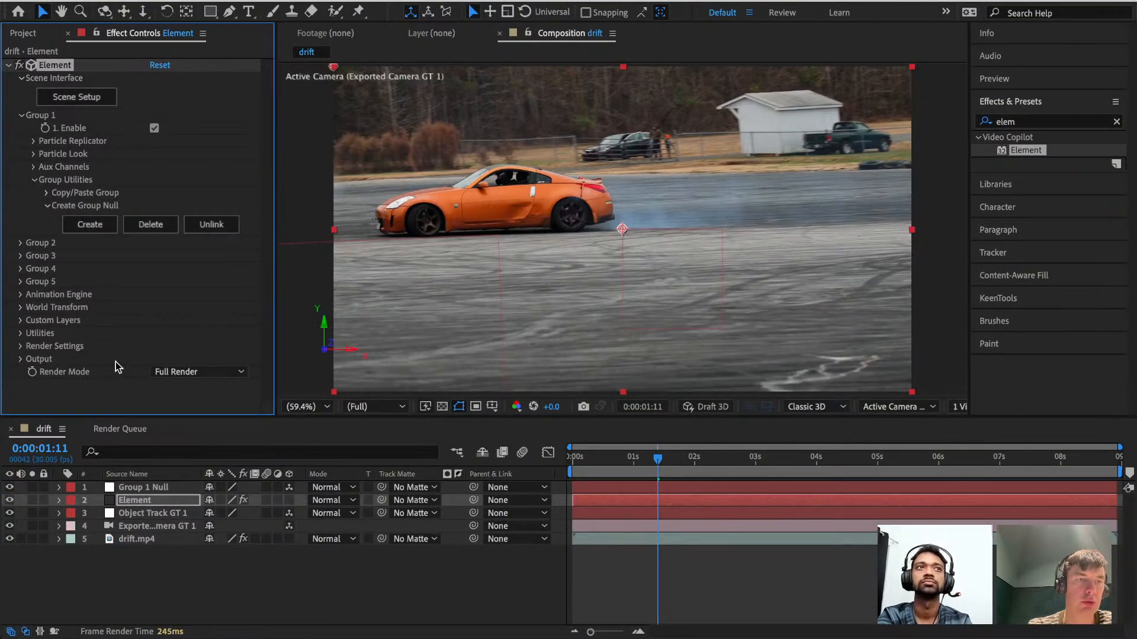
pyautogui.click(474, 488)
pyautogui.moveTo(474, 488); pyautogui.dragTo(145, 514)
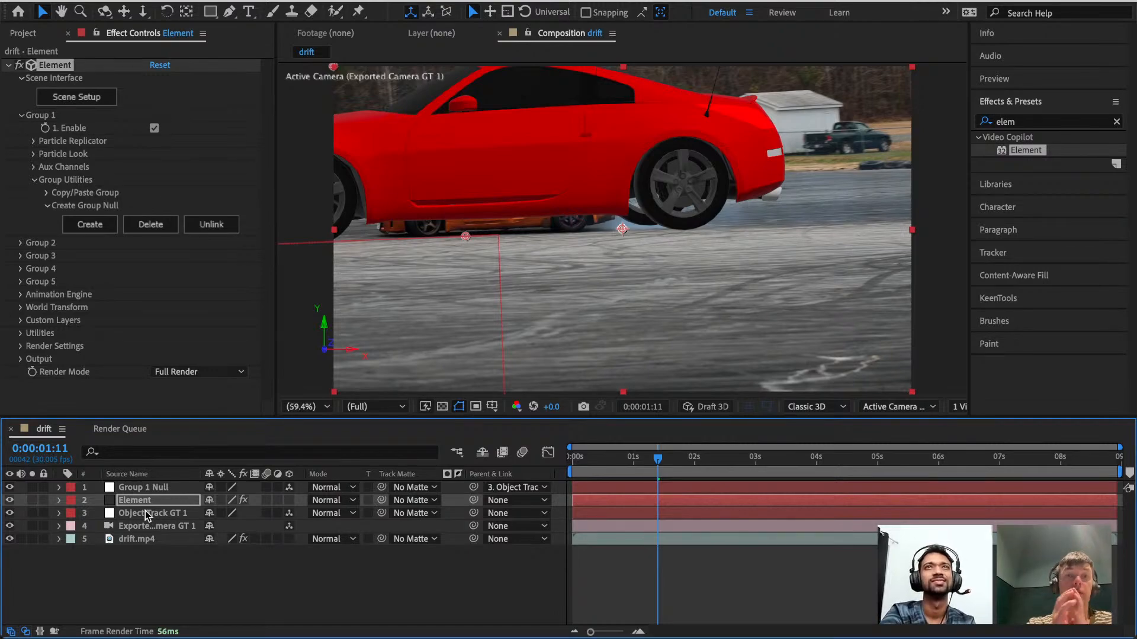
# At 0:00:03:00, set the Group 1 Null's scale to 40% on all axes.
pyautogui.moveTo(628, 467); pyautogui.dragTo(757, 490)
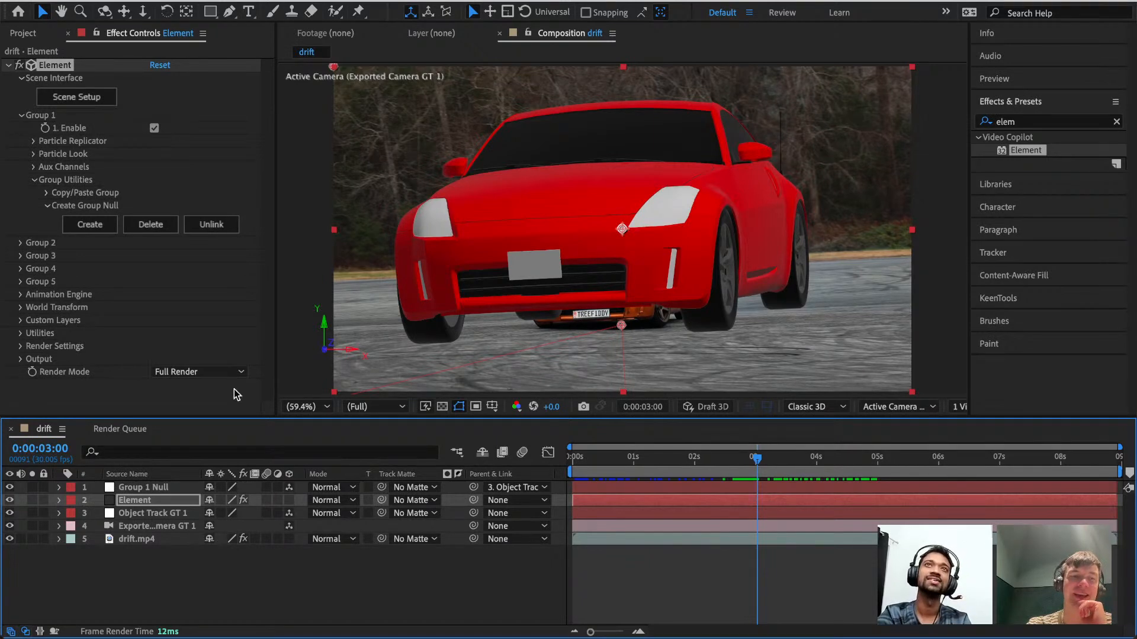
pyautogui.click(58, 488)
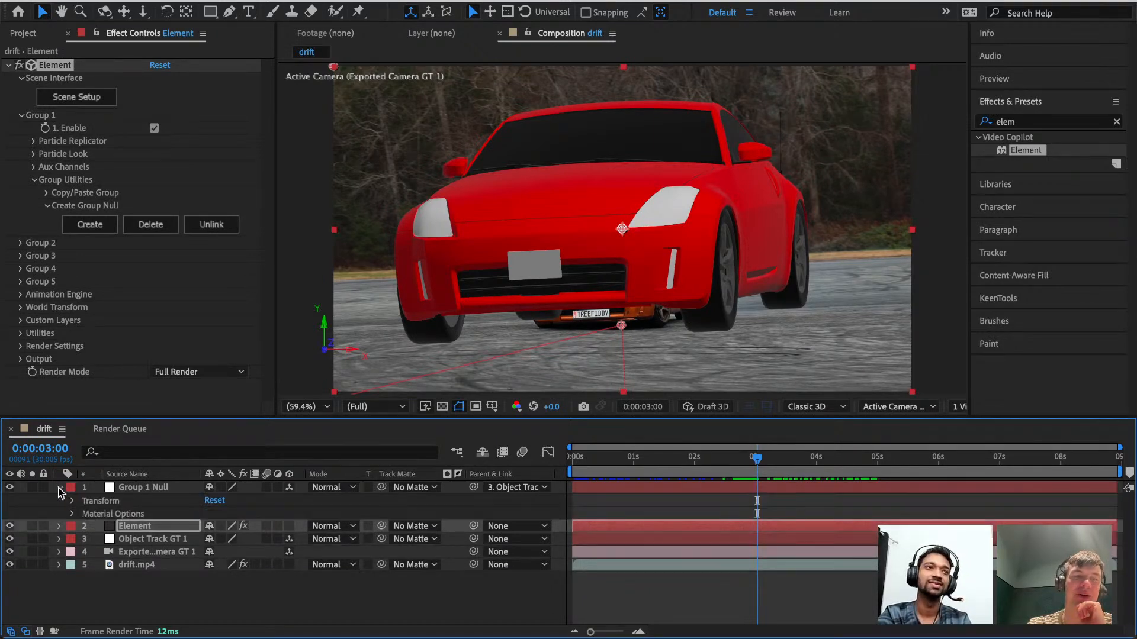
pyautogui.click(142, 491)
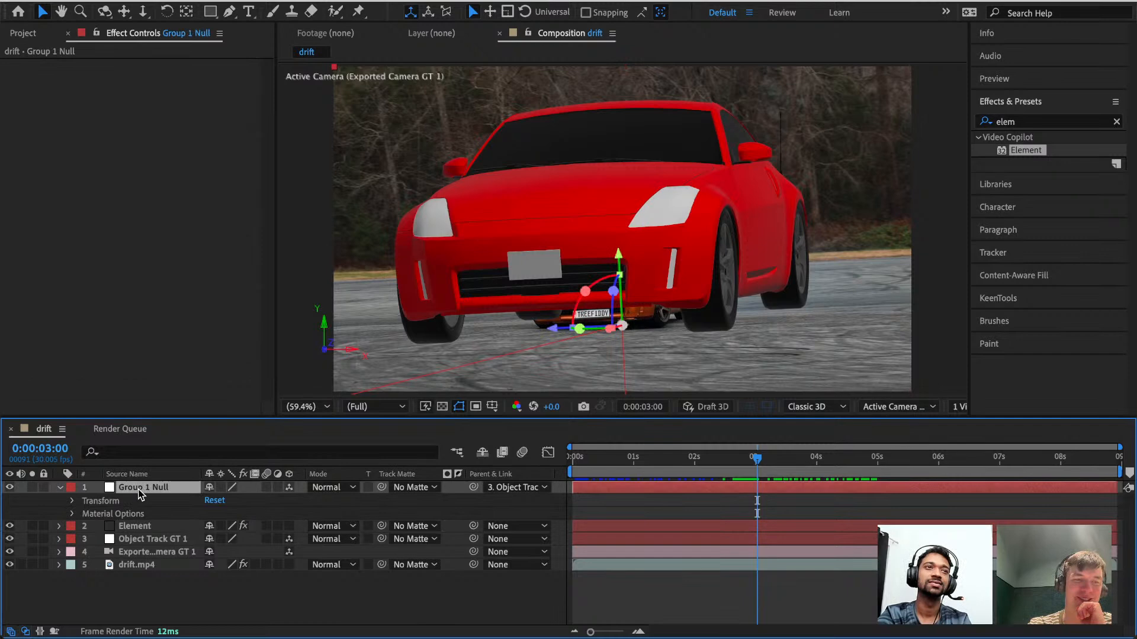
pyautogui.click(73, 501)
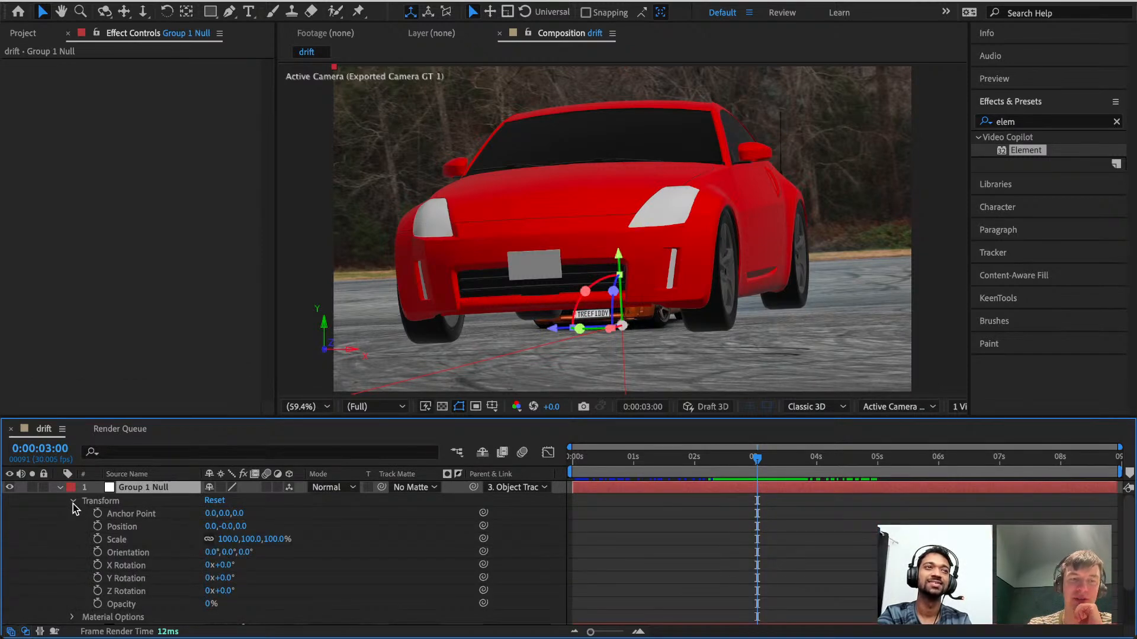
pyautogui.click(228, 540)
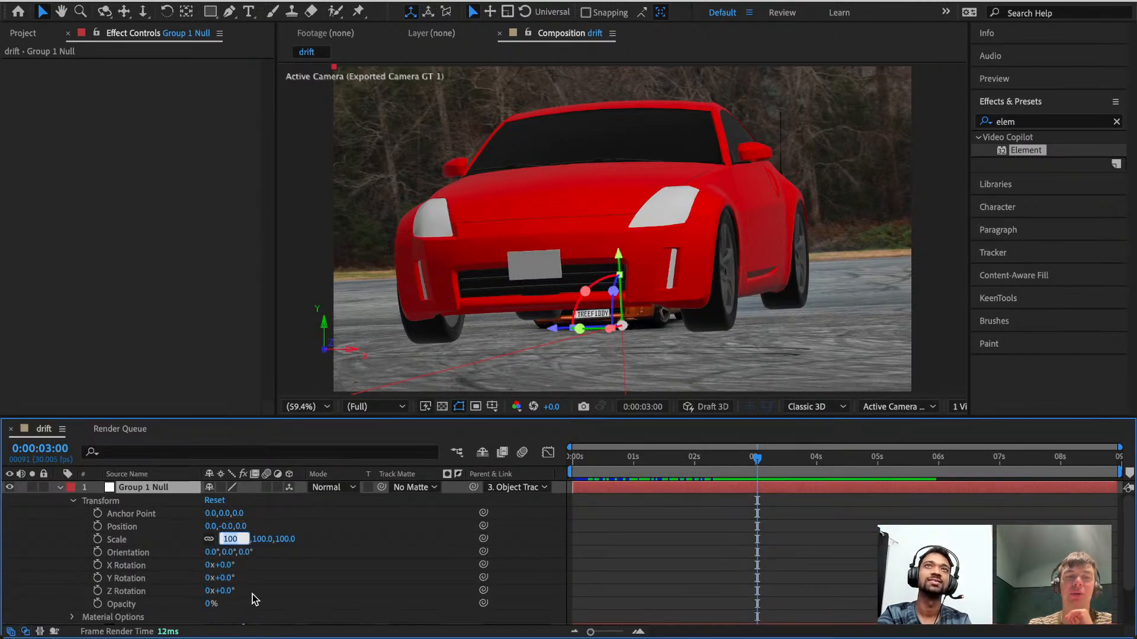
pyautogui.write('4')
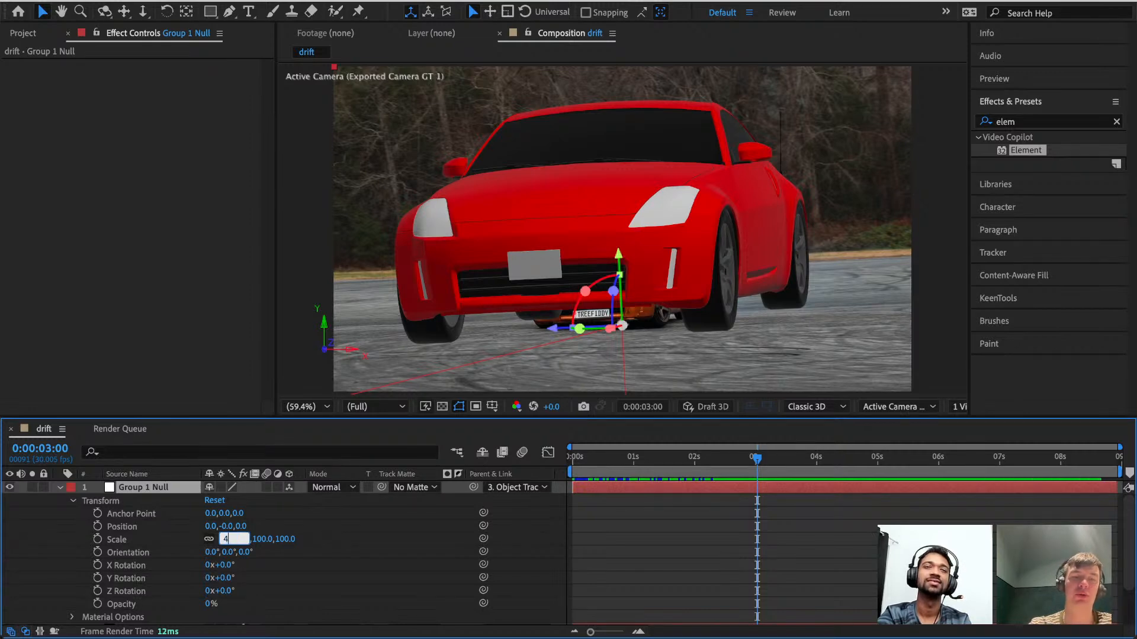
pyautogui.write('0')
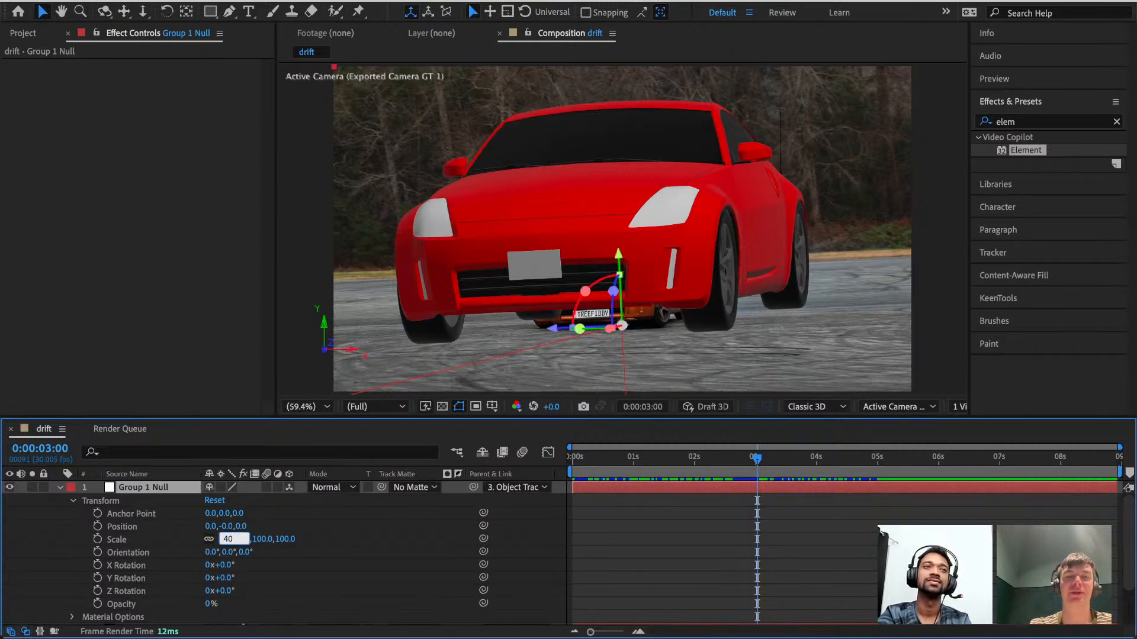
pyautogui.press('Return')
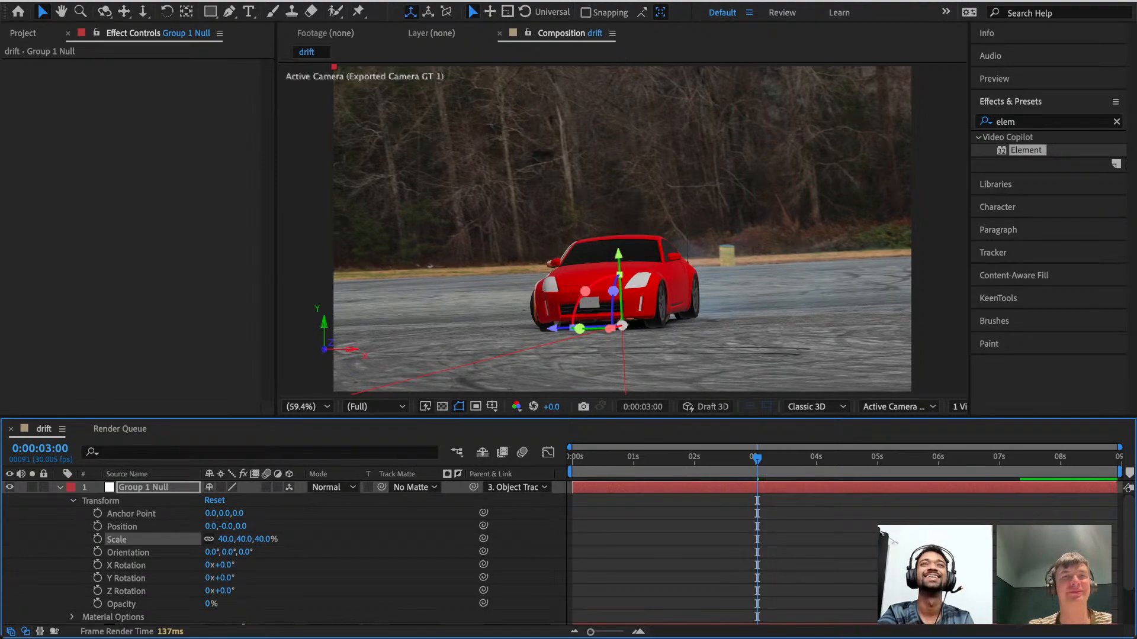
# Scrub and play the composition to check how the red car follows the footage, examining its edges closely at 0:00:02:23.
pyautogui.moveTo(795, 459); pyautogui.dragTo(579, 477)
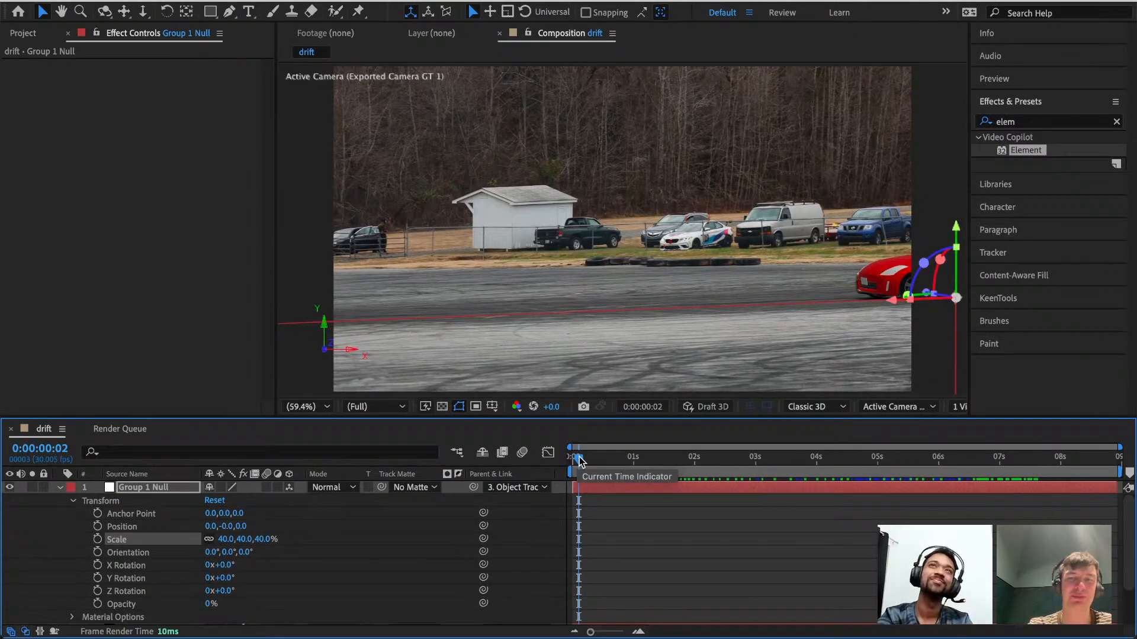
pyautogui.moveTo(591, 456); pyautogui.dragTo(701, 470)
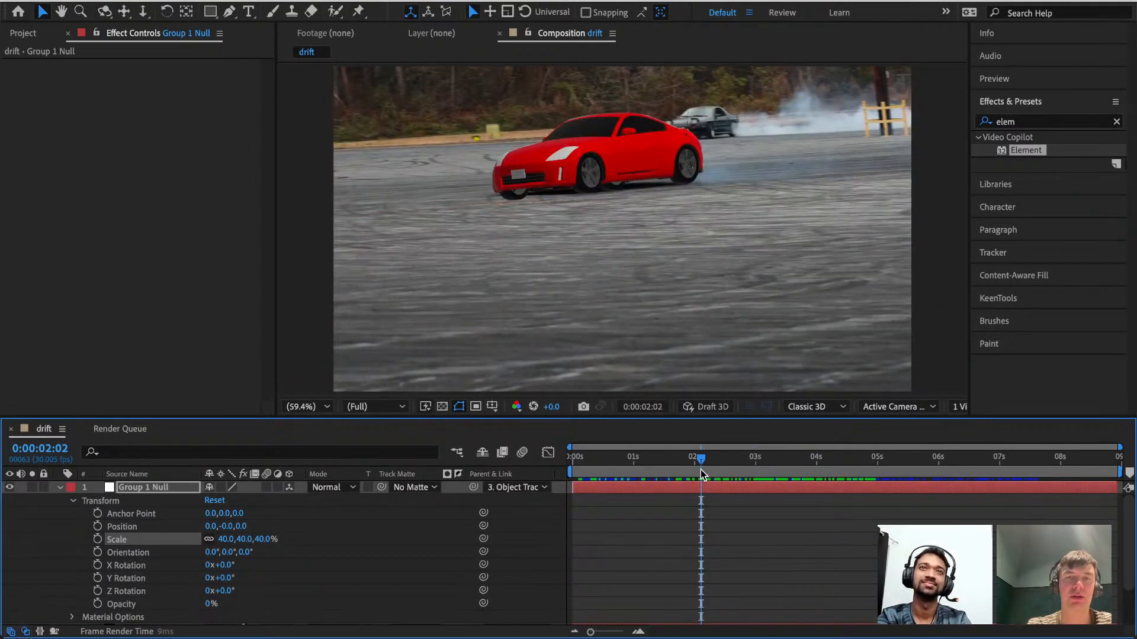
pyautogui.press('space')
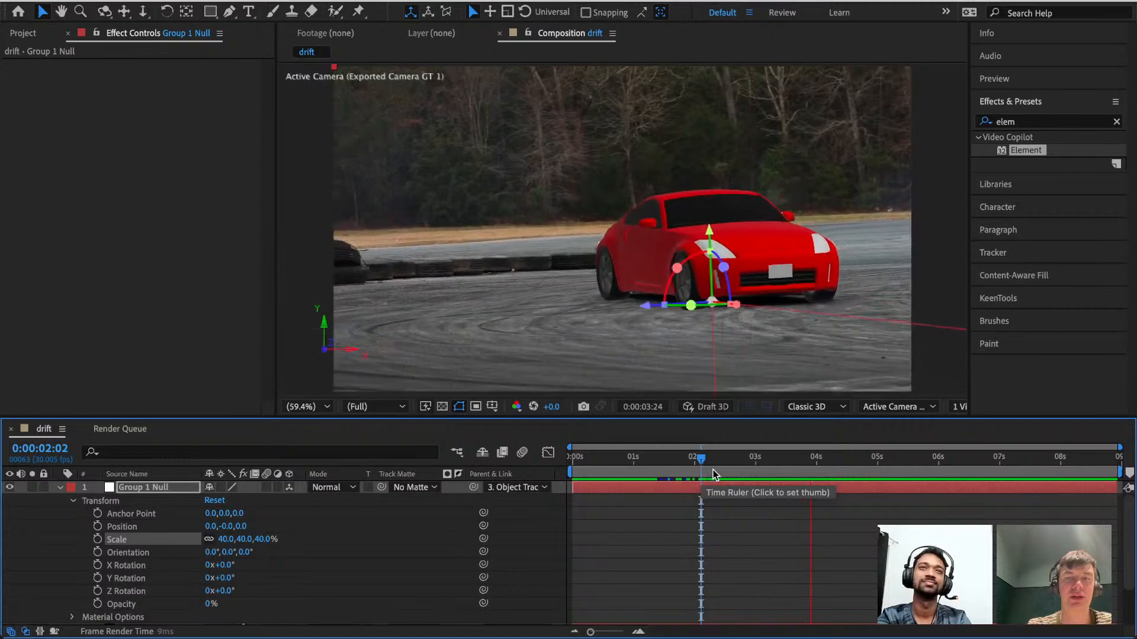
pyautogui.moveTo(713, 470); pyautogui.dragTo(743, 474)
pyautogui.scroll(4, 534, 229)
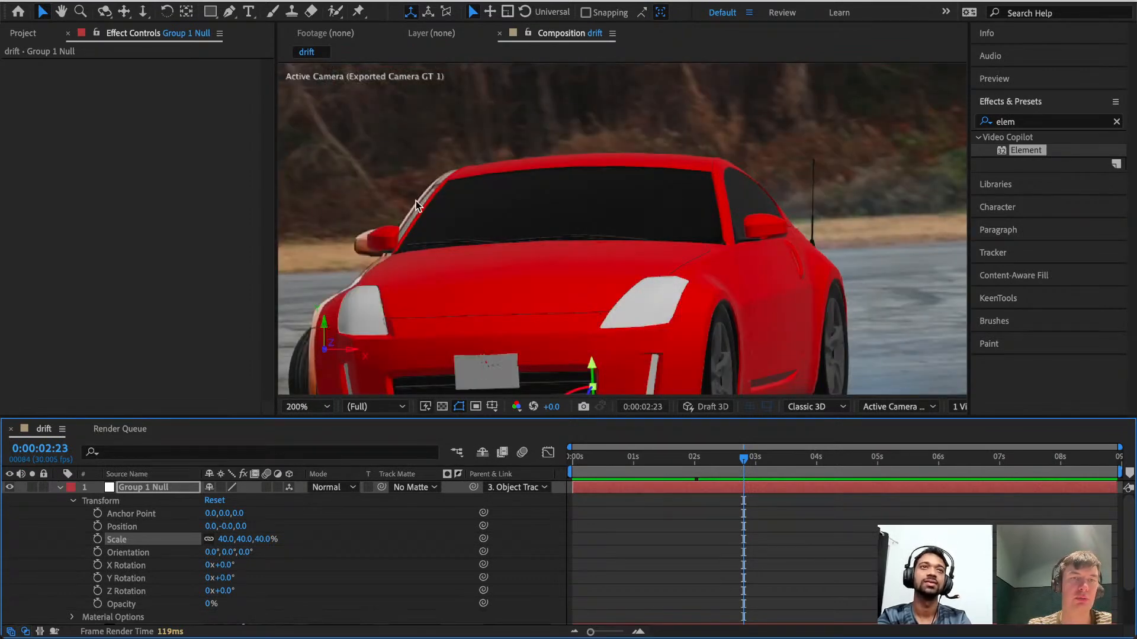
pyautogui.scroll(-2, 353, 320)
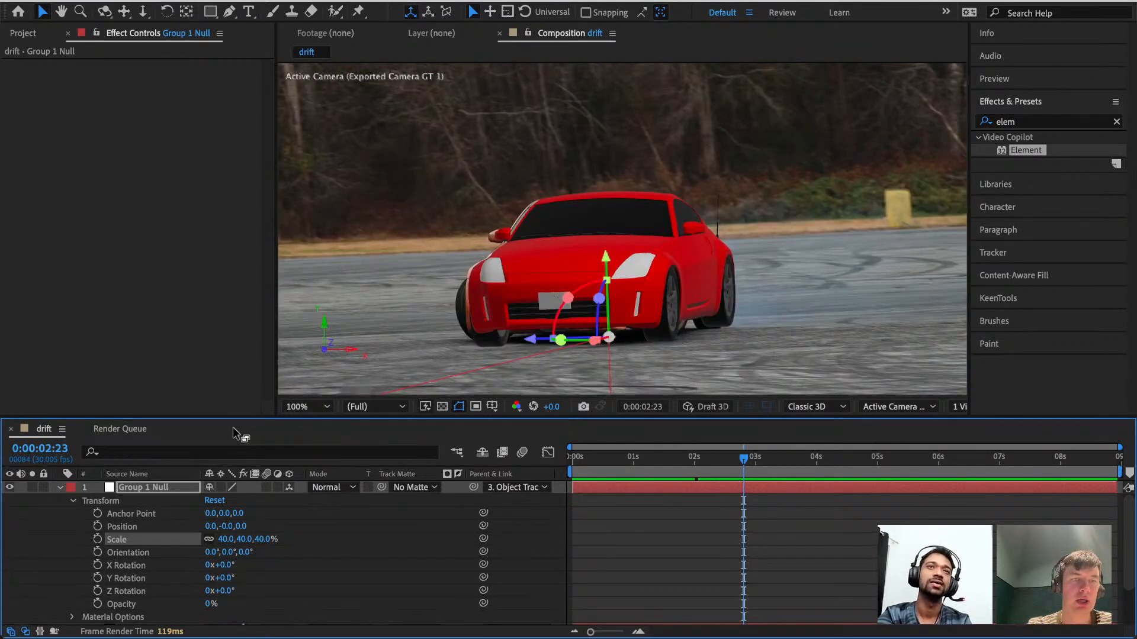
# Collapse the Group 1 Null layer and show the GeoTracker effect's settings on the drift.mp4 layer.
pyautogui.click(61, 487)
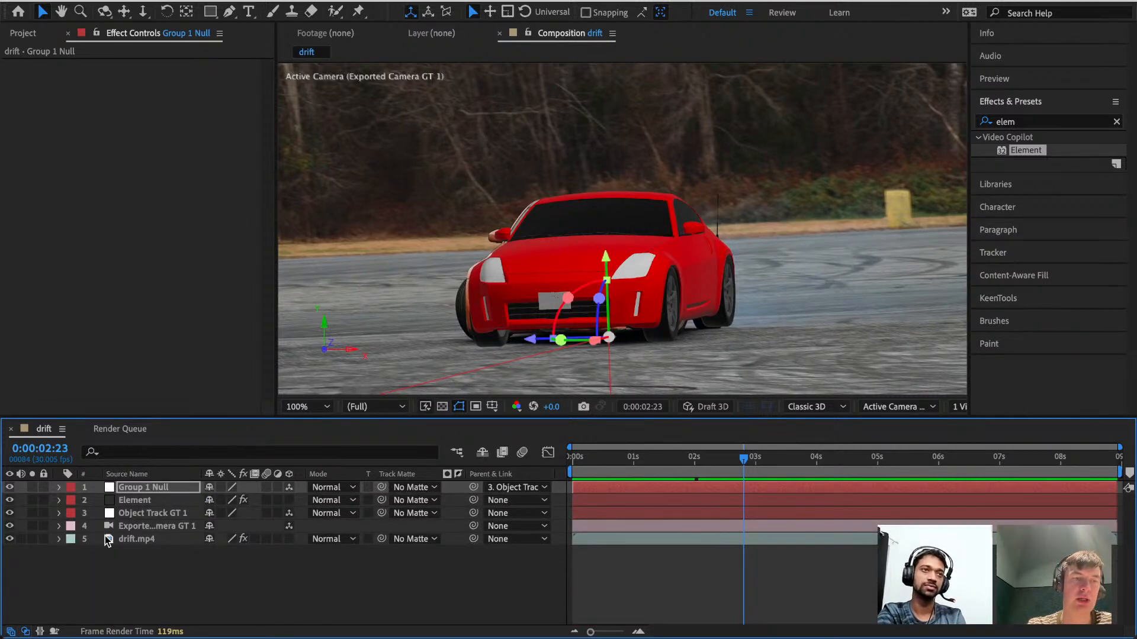
pyautogui.click(59, 541)
pyautogui.click(125, 527)
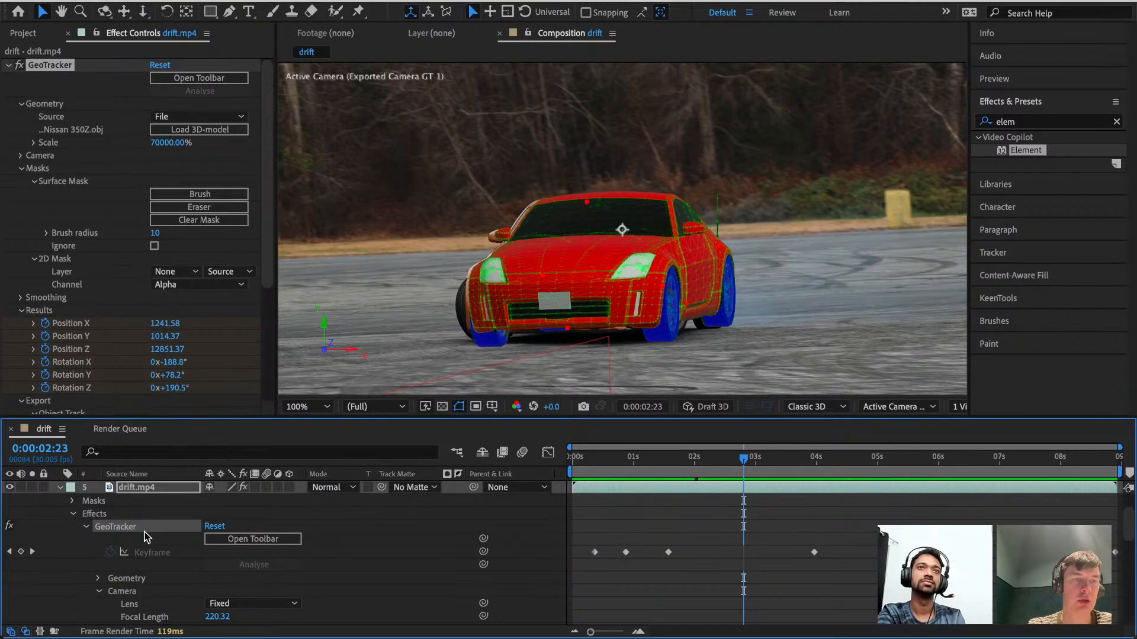
pyautogui.scroll(2, 119, 521)
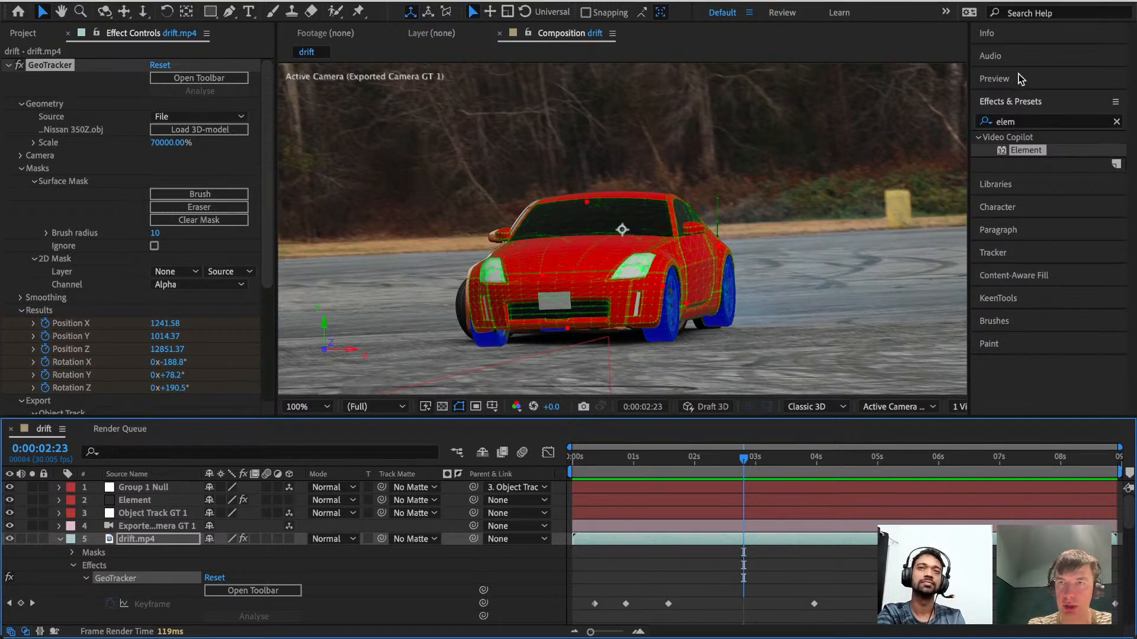
# Nudge the GeoTracker car model slightly at 0:00:02:23 using all pins, refine tracking between the closest keyframes, and inspect the fit up to 0:00:04:09.
pyautogui.click(1021, 303)
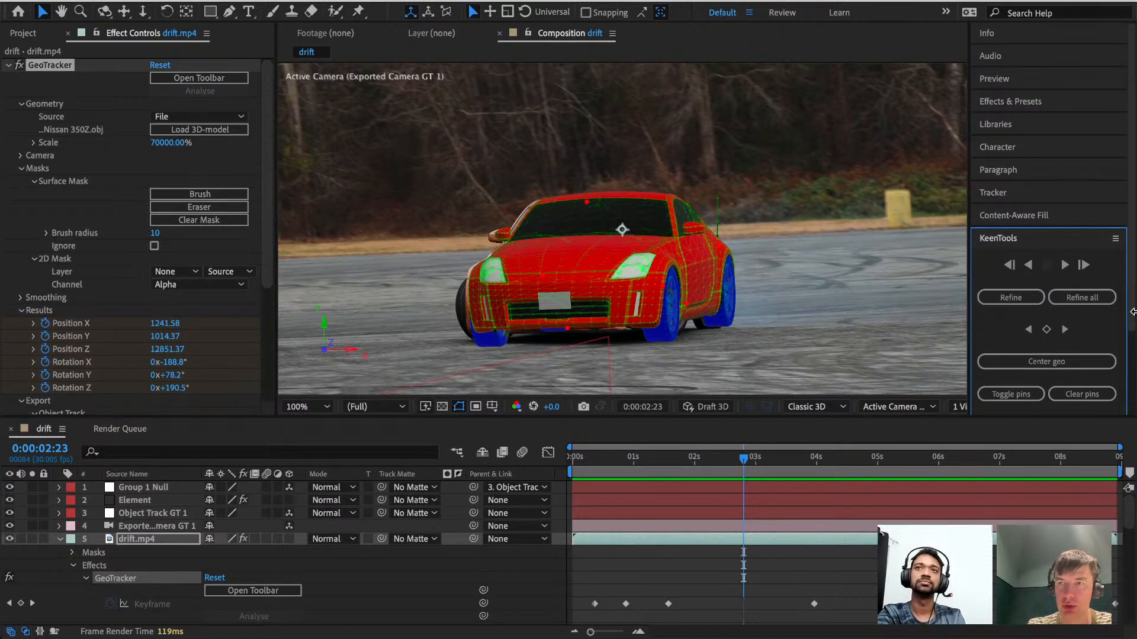
pyautogui.scroll(-3, 1060, 325)
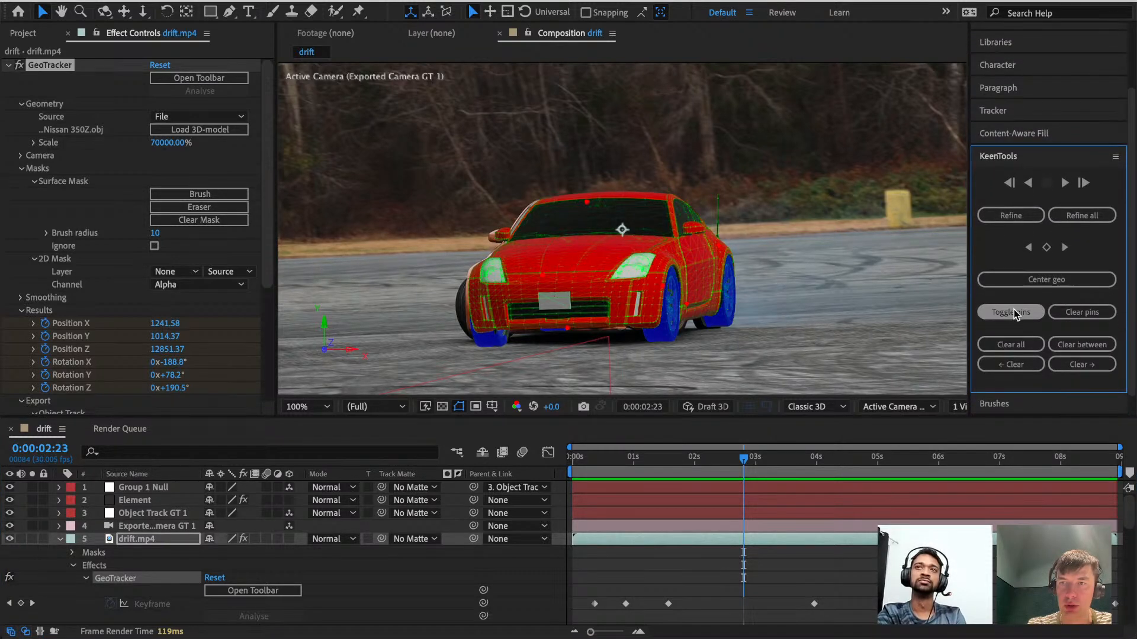
pyautogui.click(1013, 310)
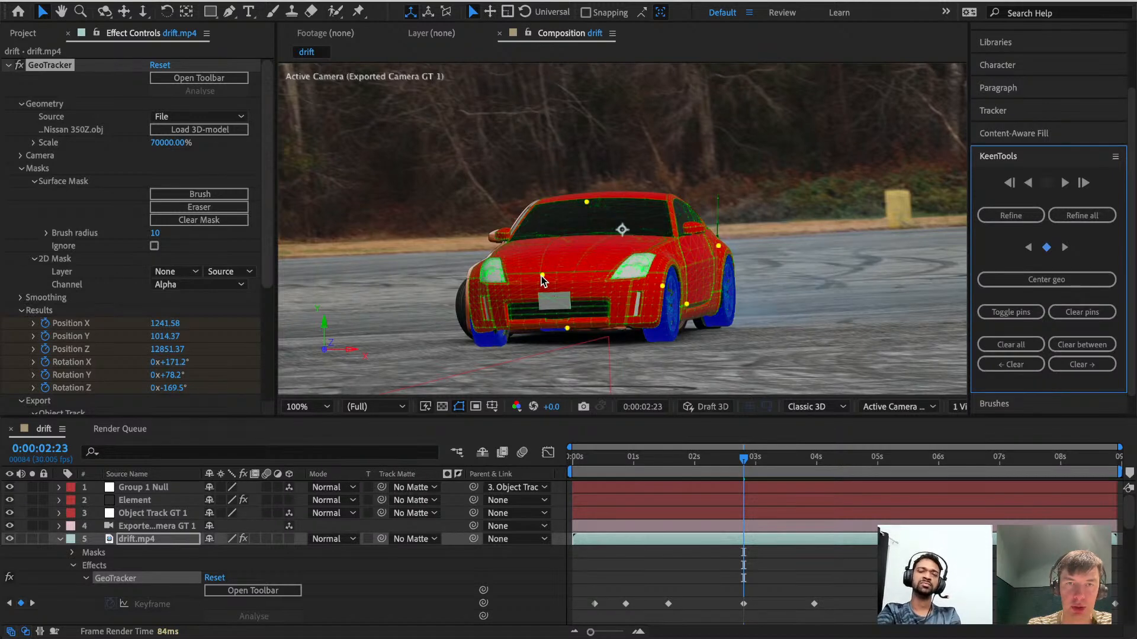
pyautogui.moveTo(541, 276); pyautogui.dragTo(540, 275)
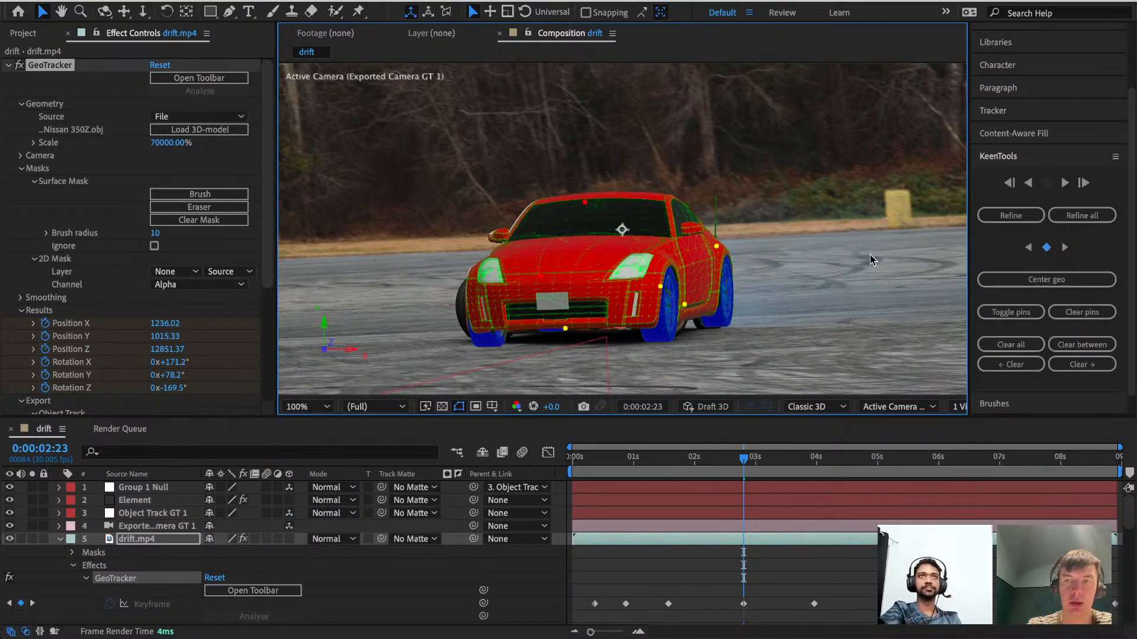
pyautogui.click(1025, 211)
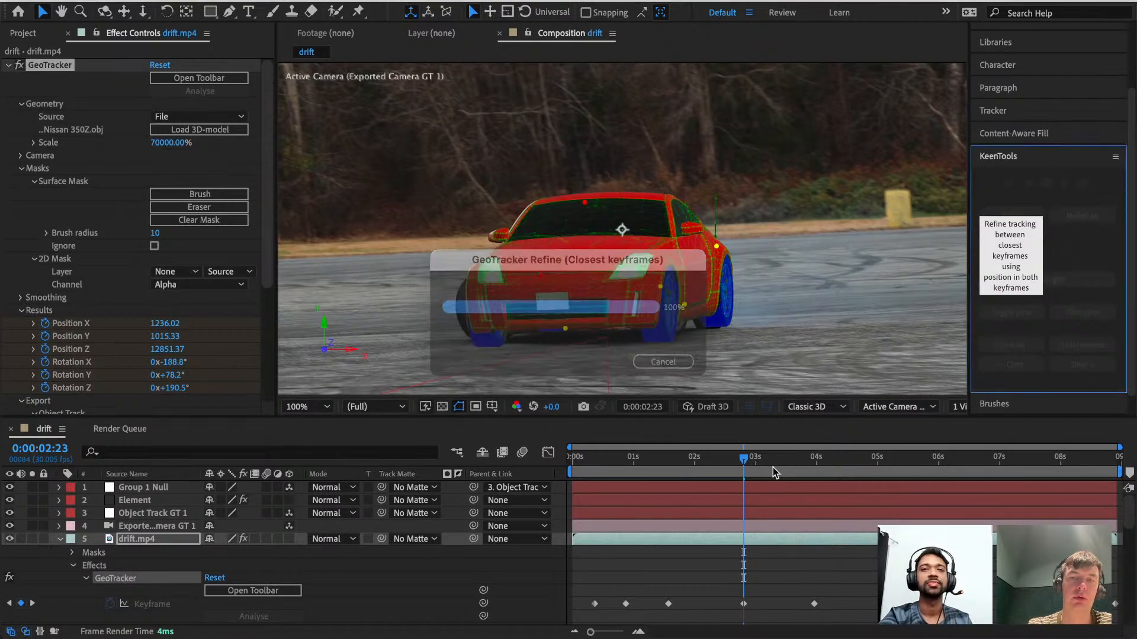
pyautogui.moveTo(741, 464); pyautogui.dragTo(837, 486)
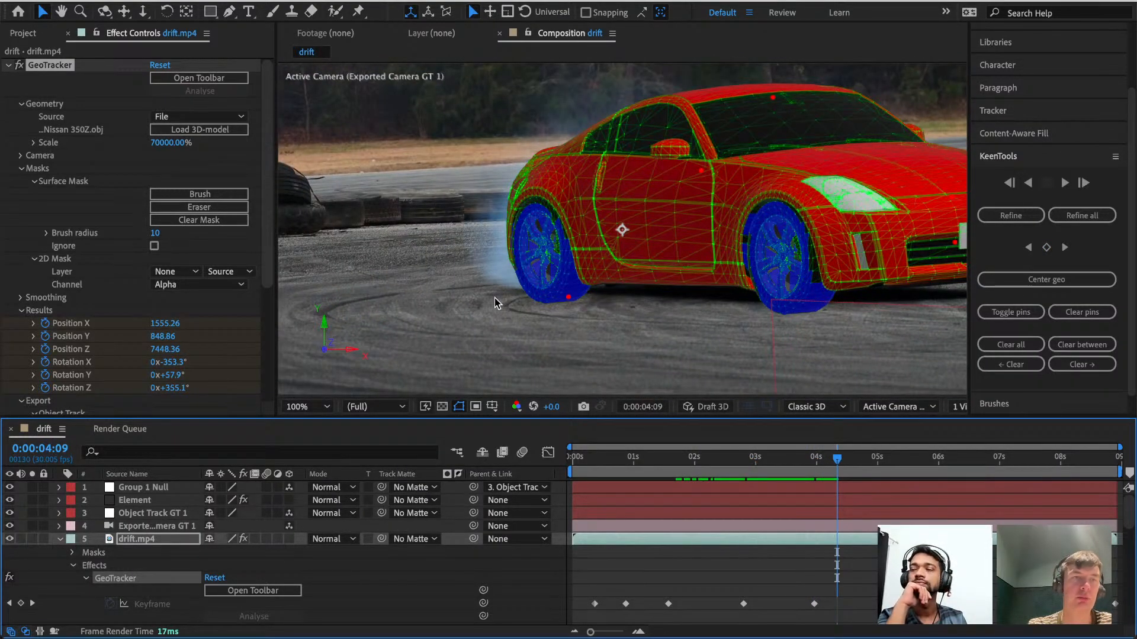
# Collapse the drift.mp4 layer, open Scene Setup for the Element layer, and show the Physical material presets.
pyautogui.click(61, 539)
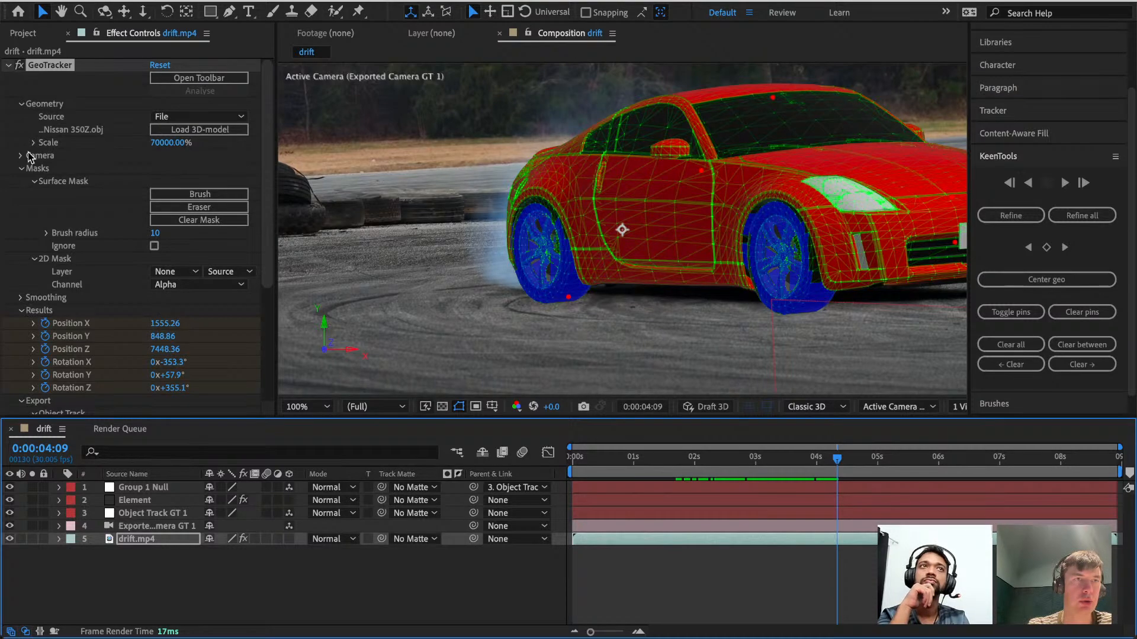
pyautogui.click(148, 499)
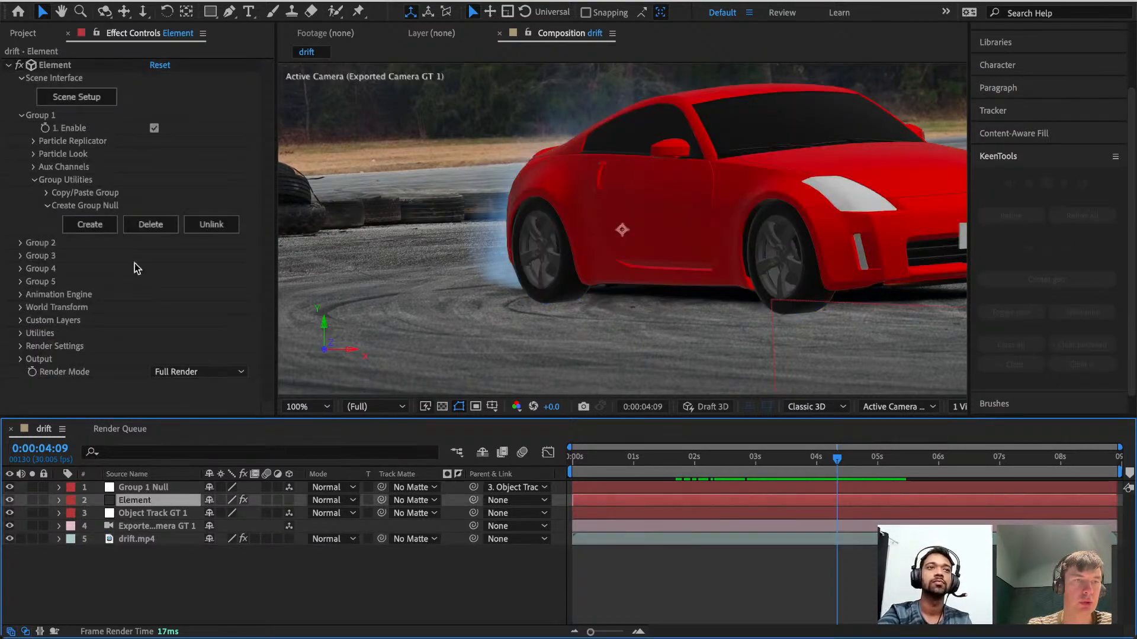
pyautogui.click(88, 99)
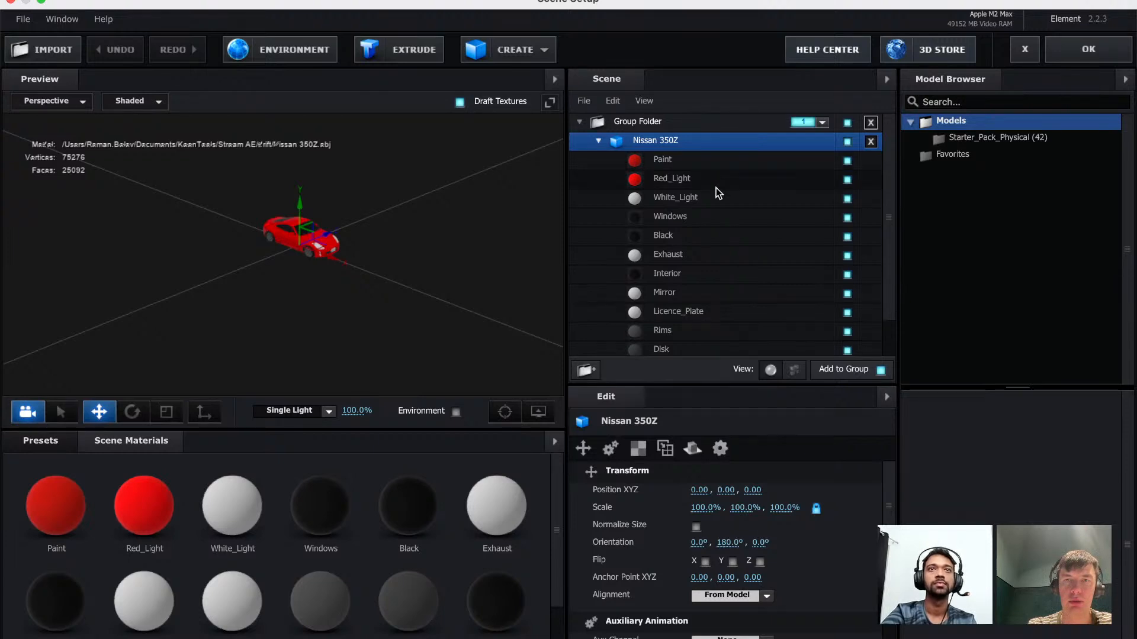
pyautogui.scroll(-3, 716, 187)
pyautogui.scroll(3, 715, 187)
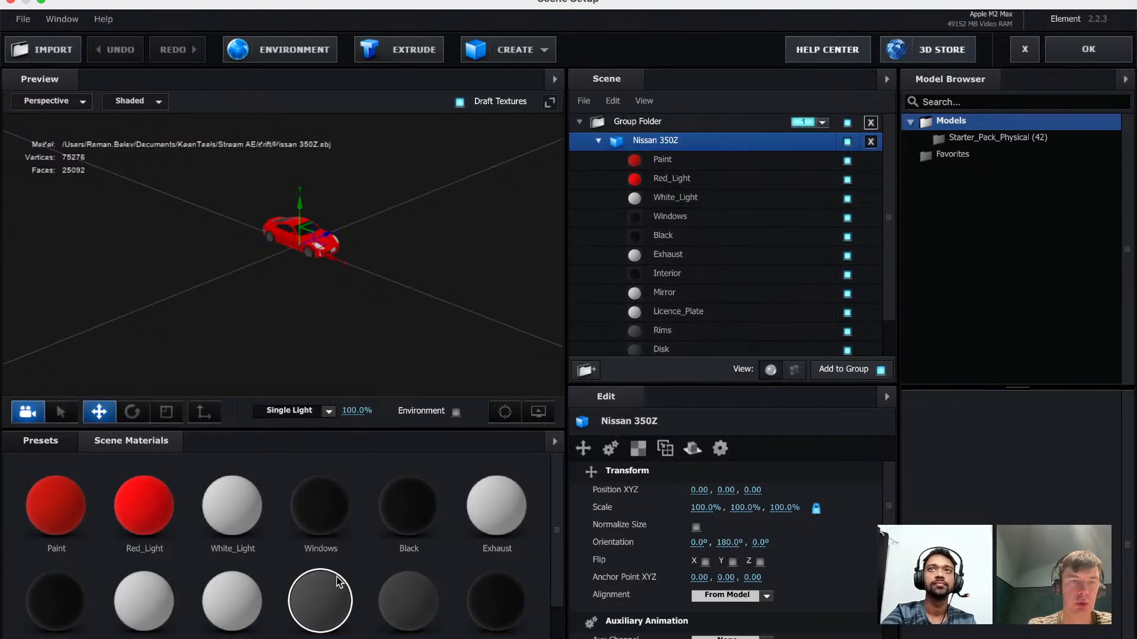
pyautogui.scroll(-3, 320, 592)
pyautogui.click(25, 443)
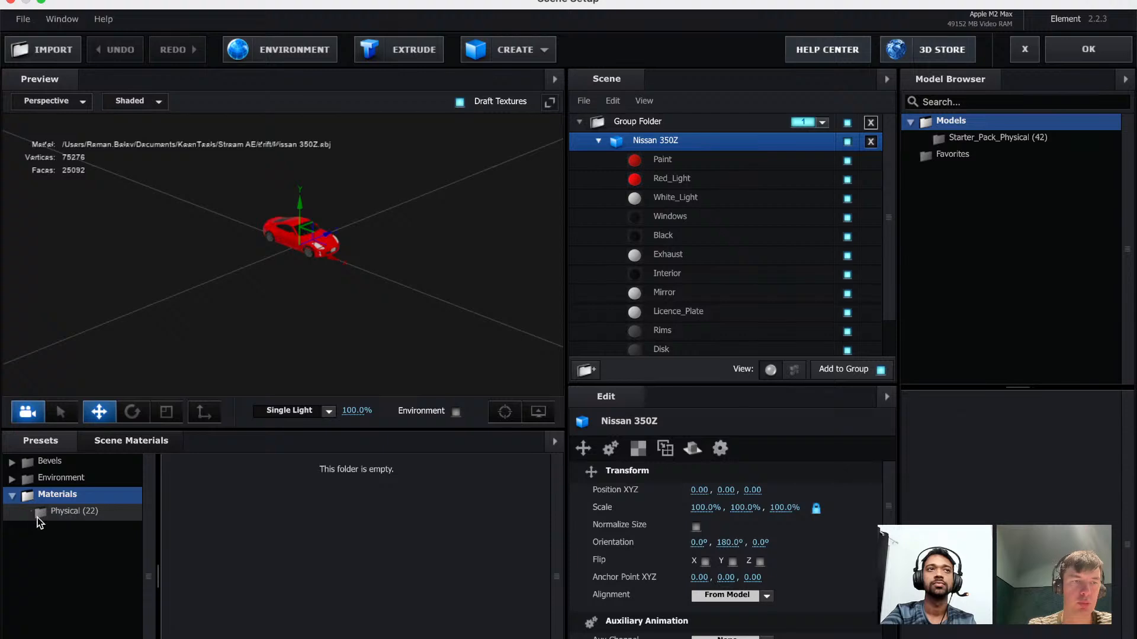
pyautogui.click(11, 478)
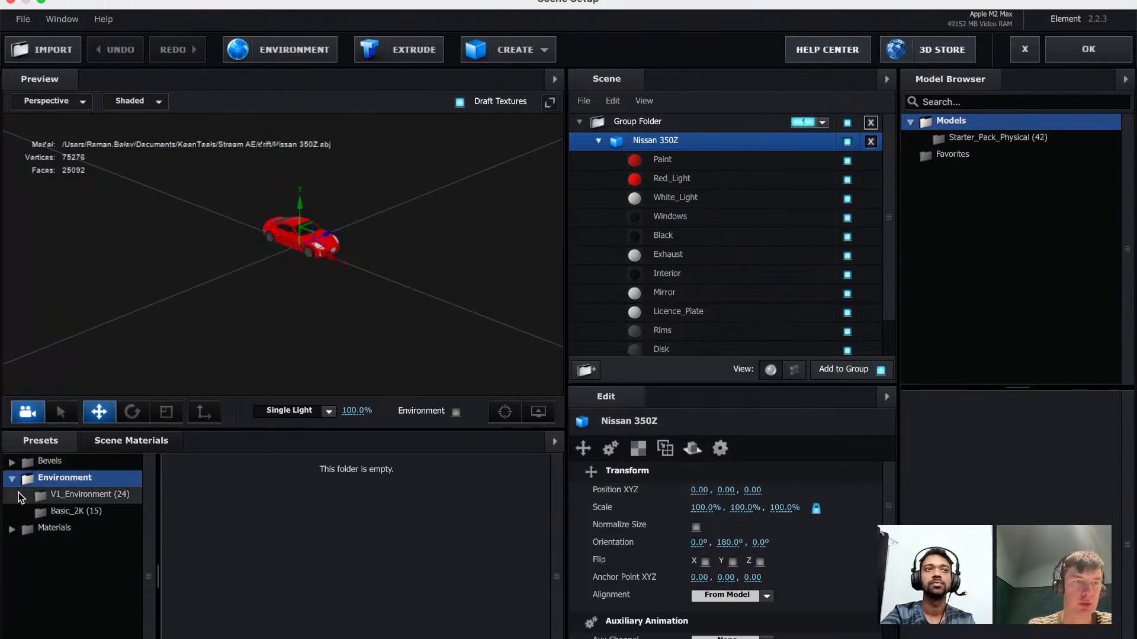
pyautogui.click(28, 527)
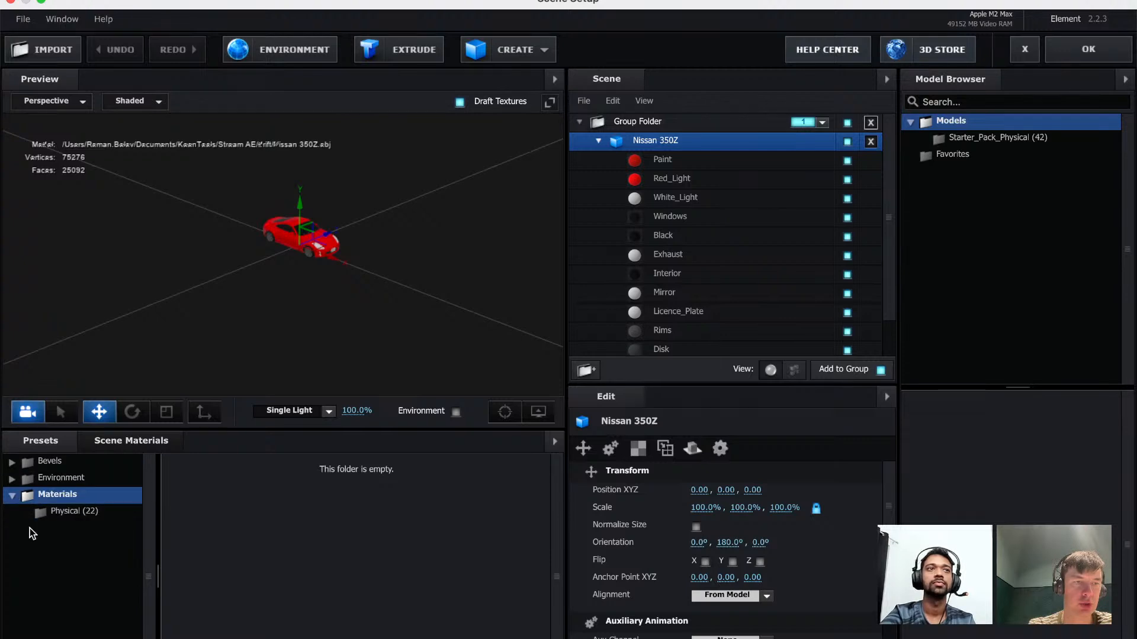
pyautogui.click(69, 512)
pyautogui.scroll(-3, 467, 590)
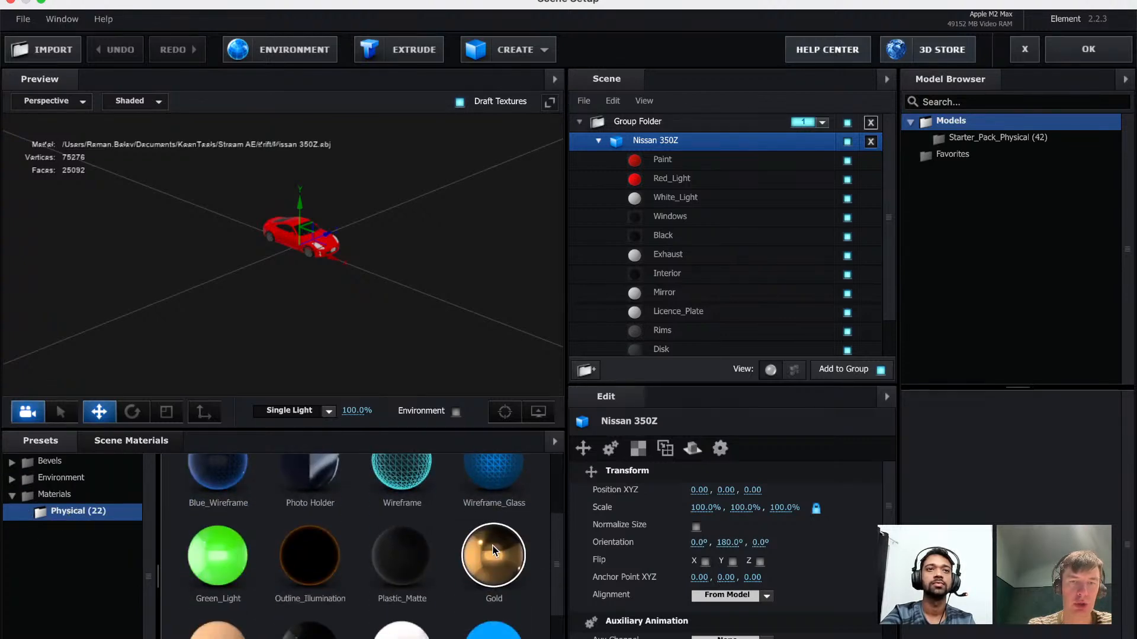
# Try the Gold preset on the Nissan 350Z's Red_Light and Paint materials and undo each assignment.
pyautogui.moveTo(496, 549); pyautogui.dragTo(681, 186)
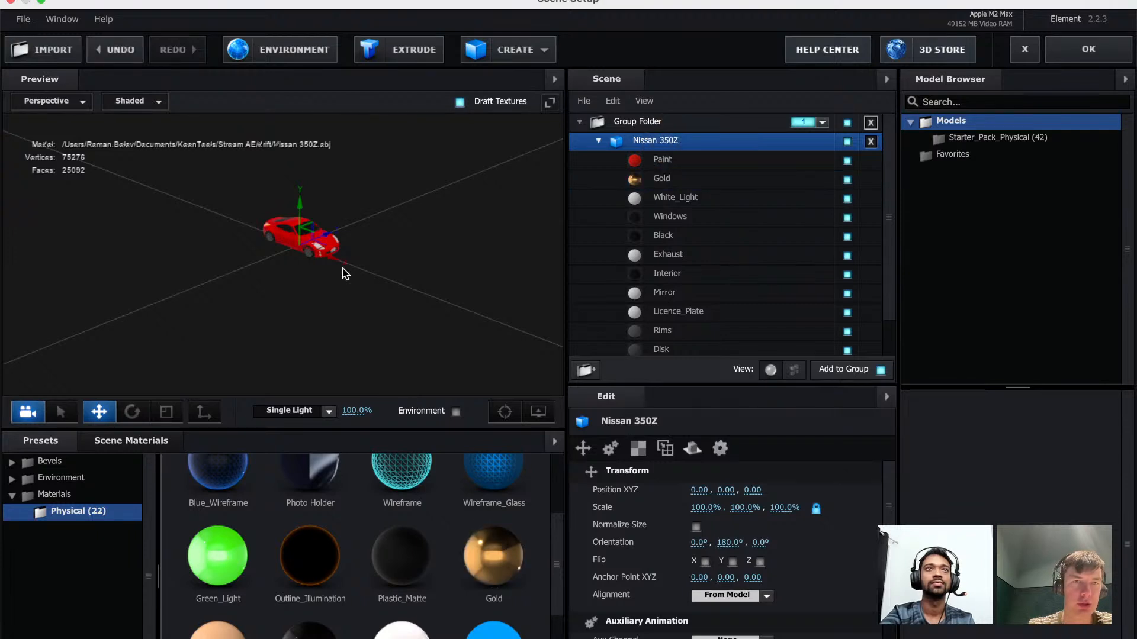
pyautogui.press('super+z')
pyautogui.moveTo(489, 552)
pyautogui.mouseDown()
pyautogui.moveTo(708, 142)
pyautogui.moveTo(671, 162)
pyautogui.mouseUp()
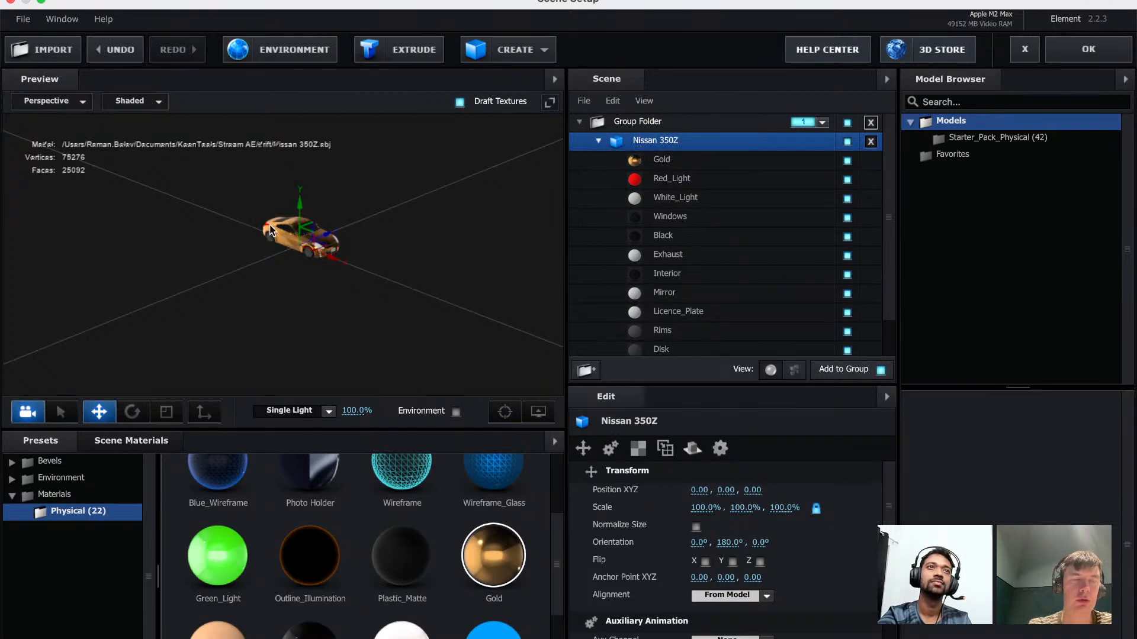
pyautogui.moveTo(340, 305); pyautogui.dragTo(365, 294)
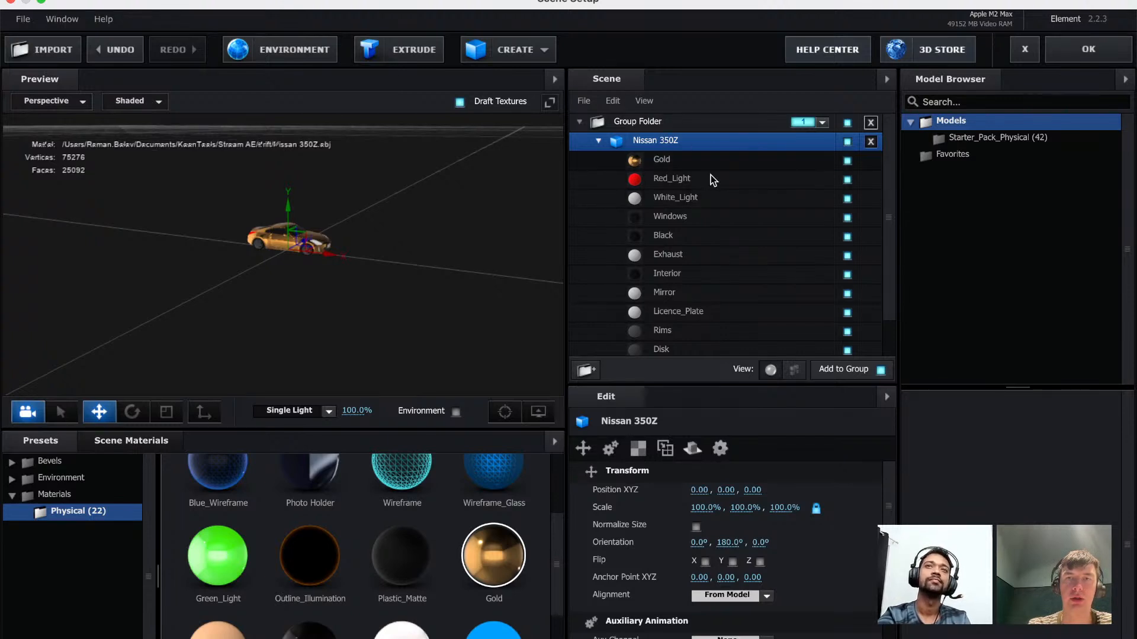
pyautogui.press('super+z')
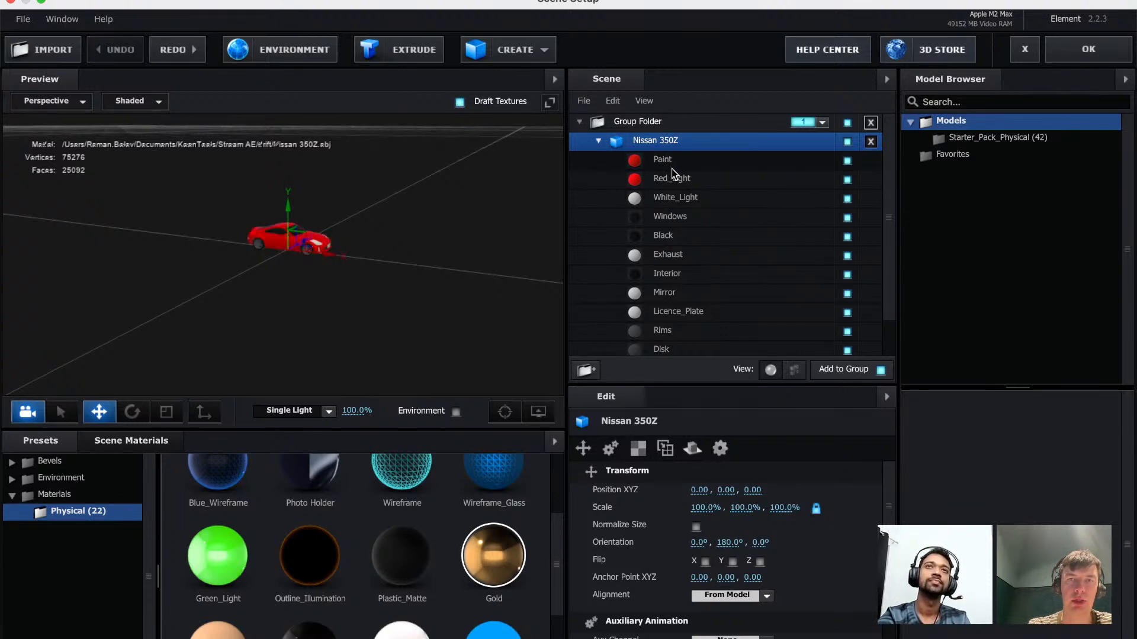
# Duplicate the Nissan 350Z model, disable the lower copy, and expand the material list of the upper copy.
pyautogui.click(598, 141)
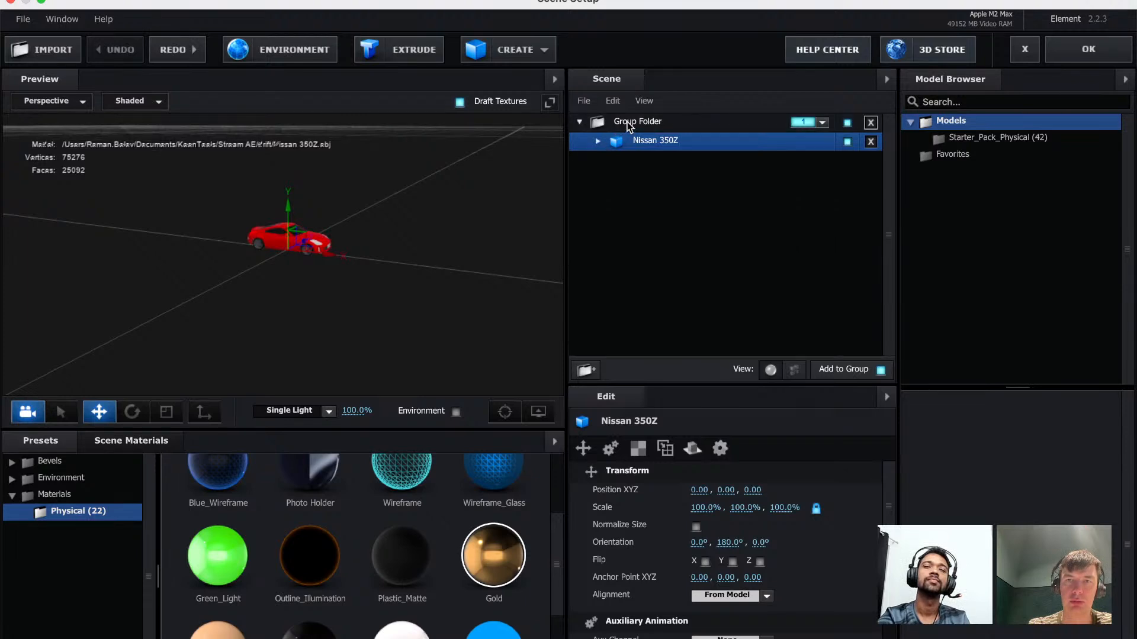
pyautogui.rightClick(622, 121)
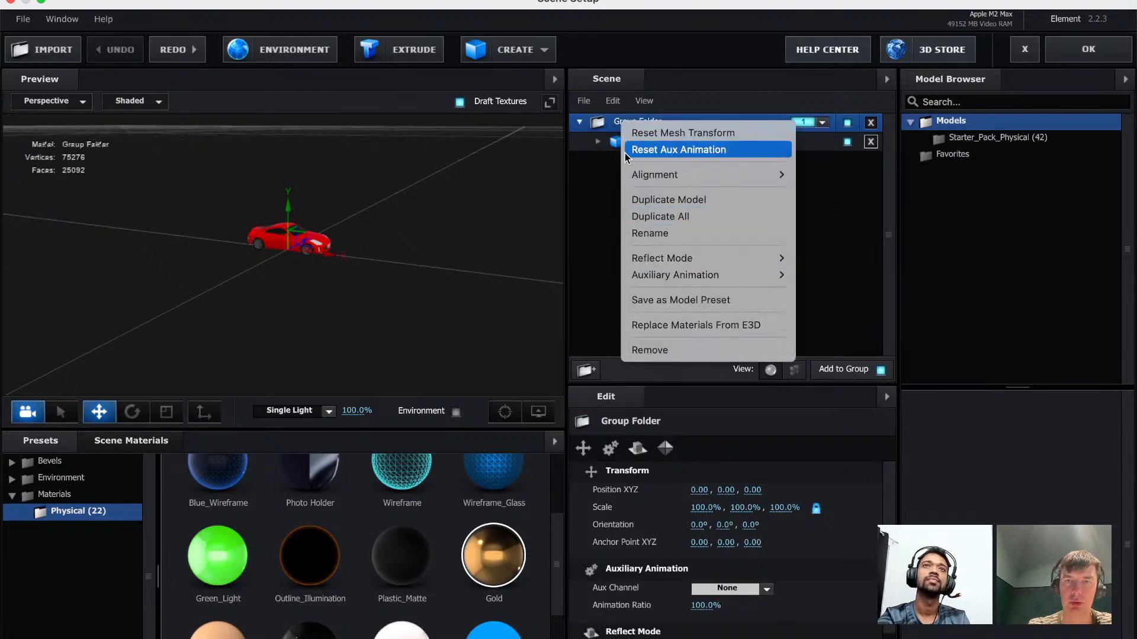
pyautogui.click(601, 125)
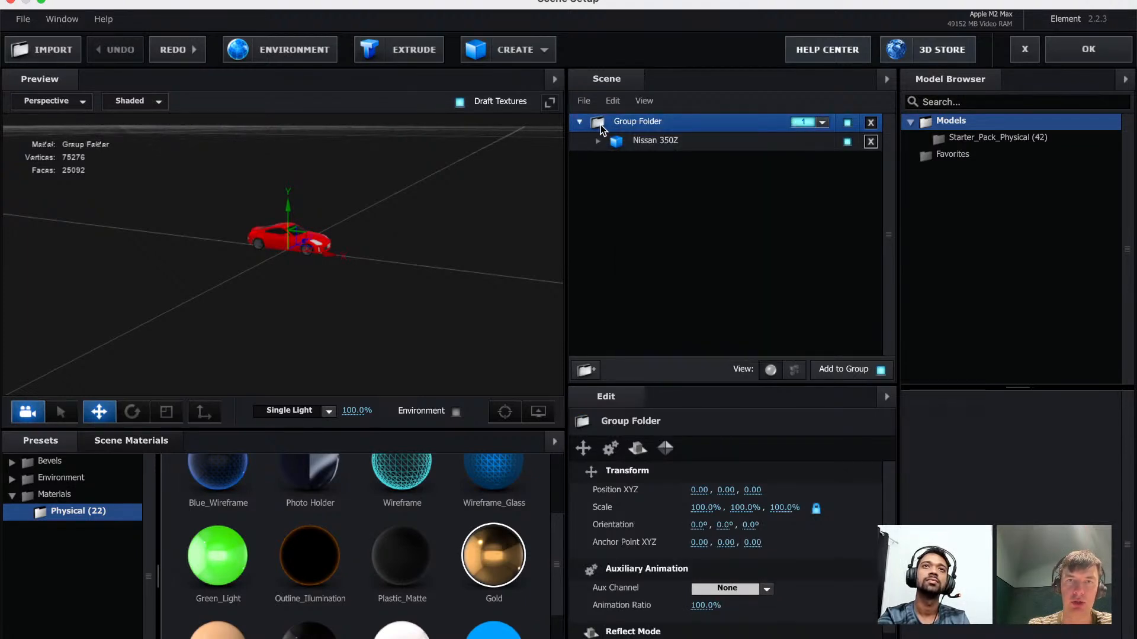
pyautogui.click(654, 141)
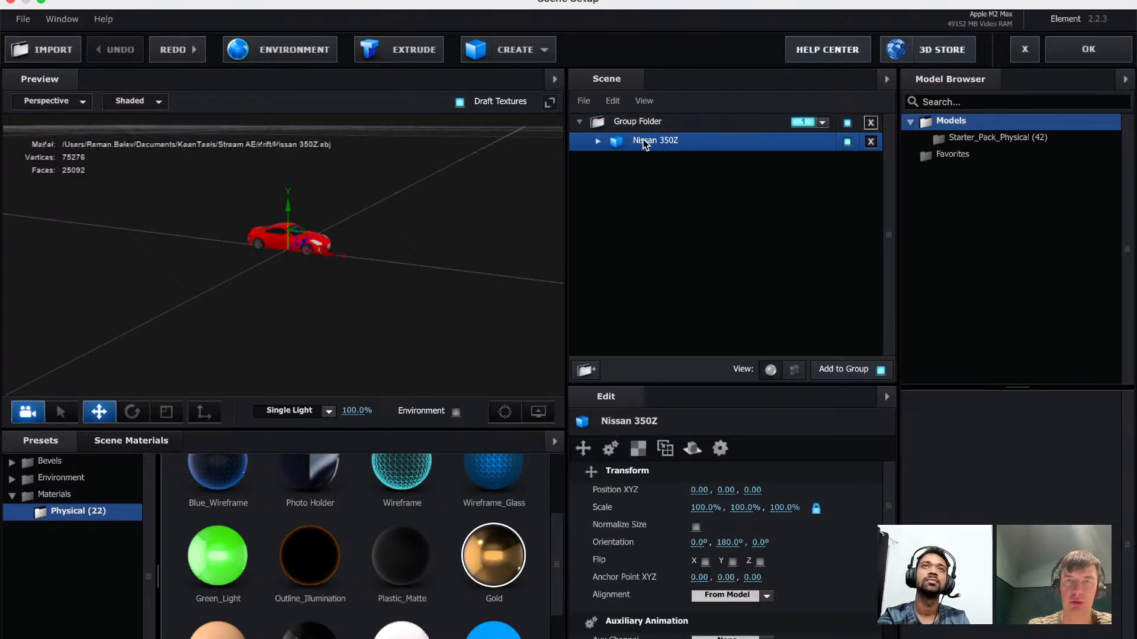
pyautogui.rightClick(643, 142)
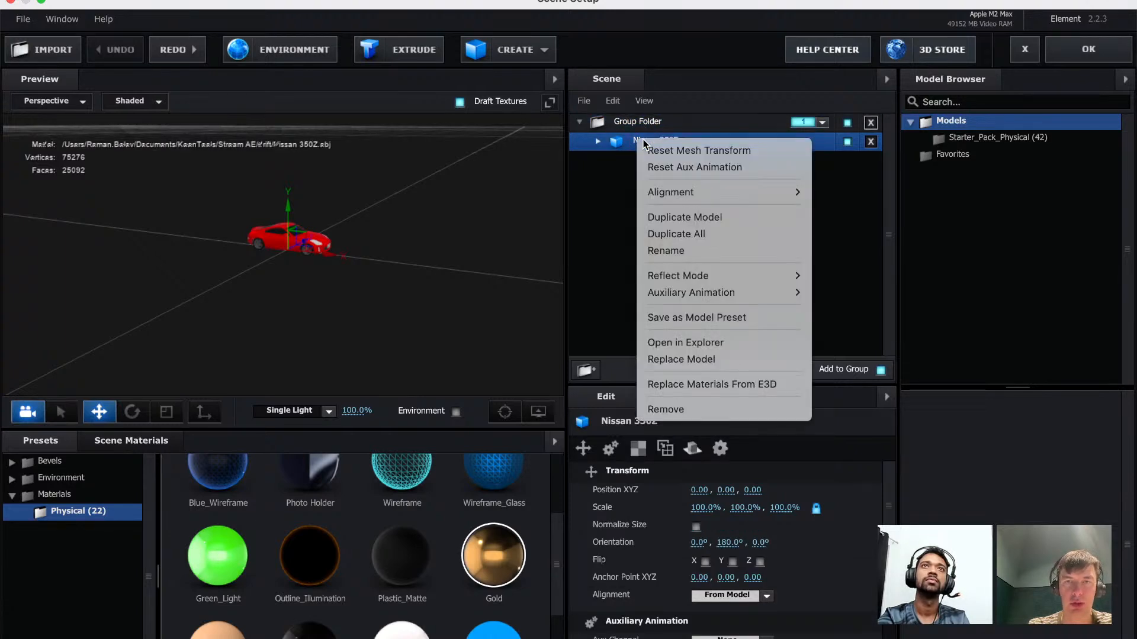
pyautogui.click(681, 217)
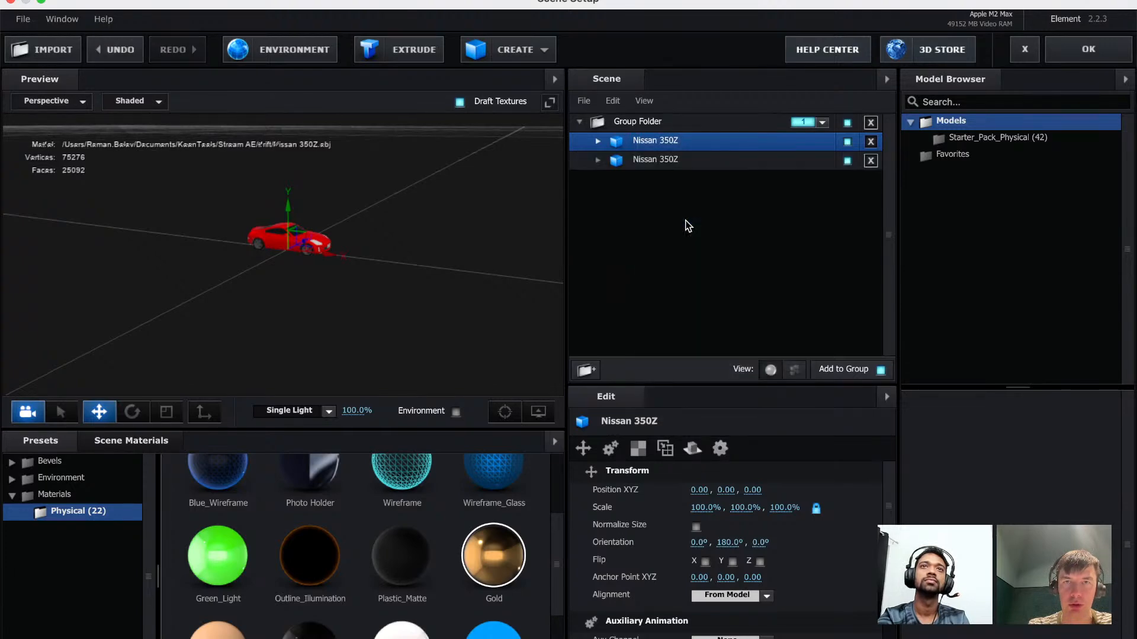
pyautogui.click(598, 159)
pyautogui.click(598, 160)
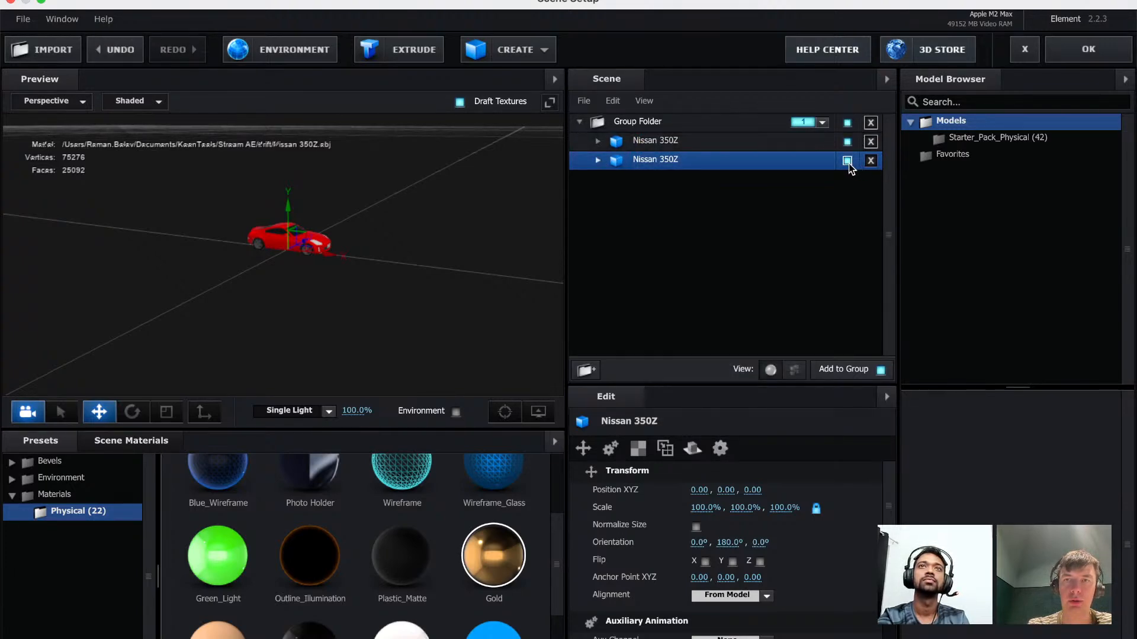
pyautogui.click(598, 142)
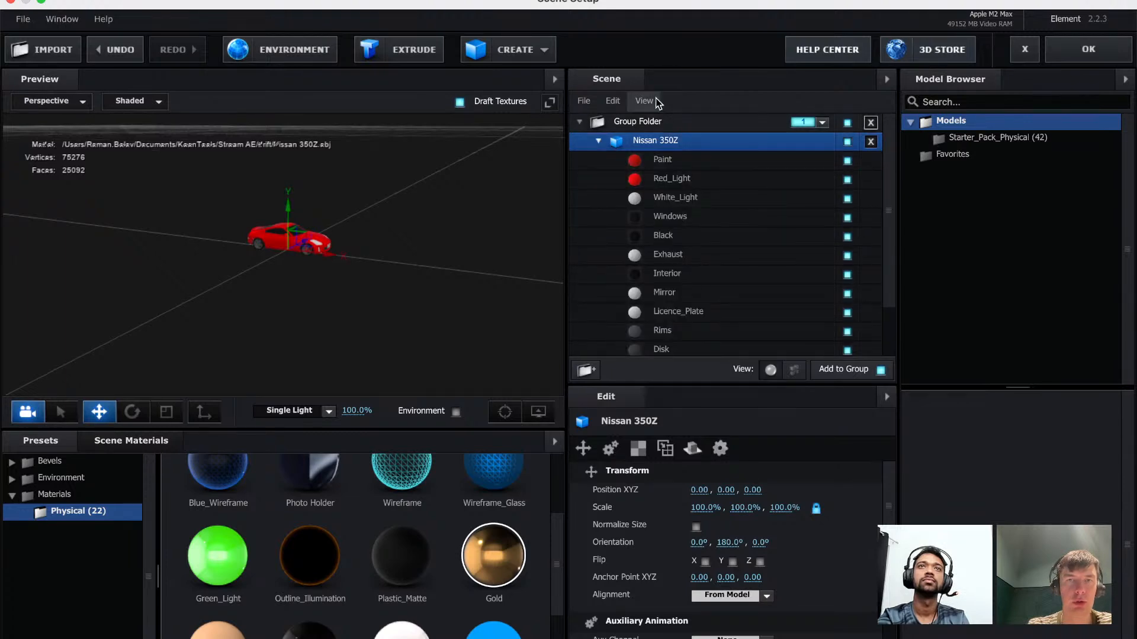
# Replace the Paint material of the enabled Nissan 350Z with the Gold preset and review its other materials.
pyautogui.moveTo(483, 567)
pyautogui.mouseDown()
pyautogui.moveTo(652, 292)
pyautogui.moveTo(666, 165)
pyautogui.mouseUp()
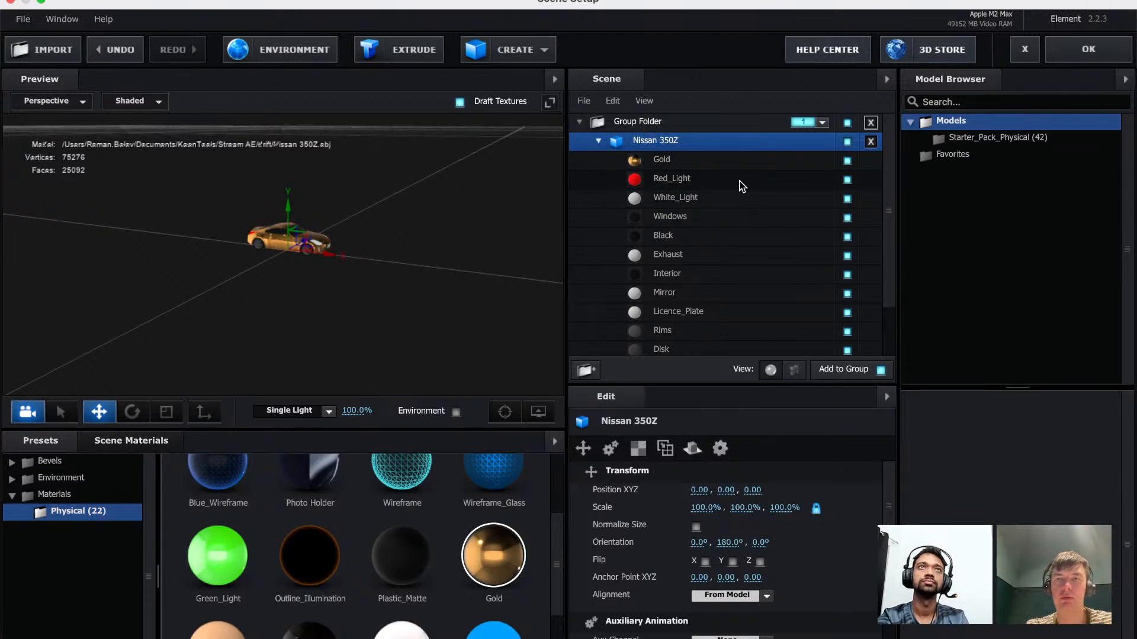
pyautogui.scroll(-3, 710, 213)
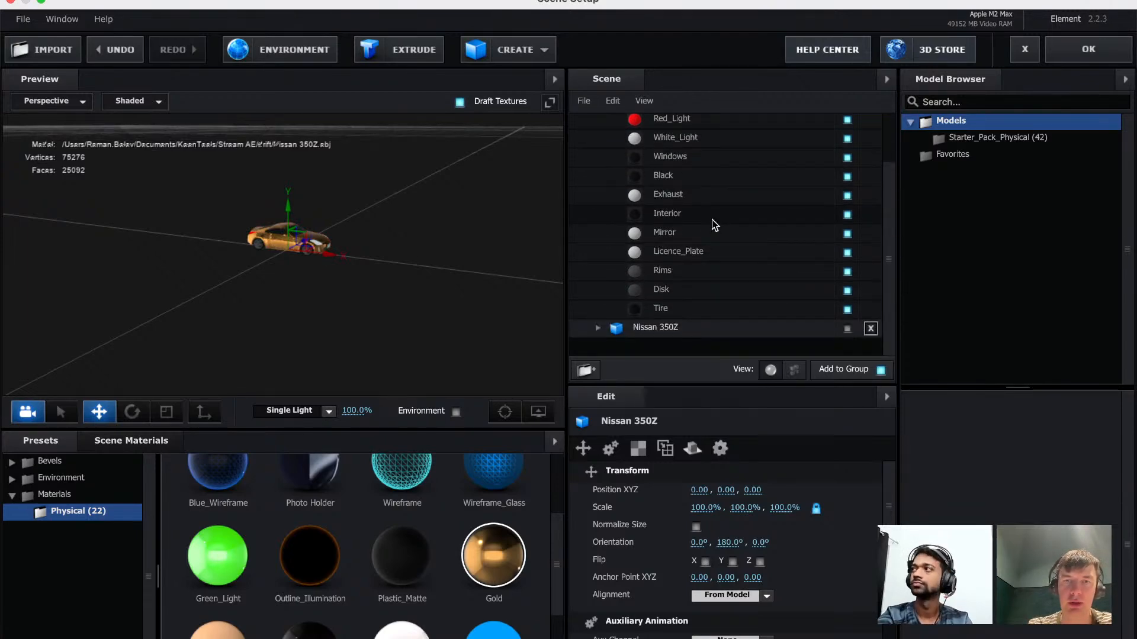
pyautogui.scroll(1, 714, 224)
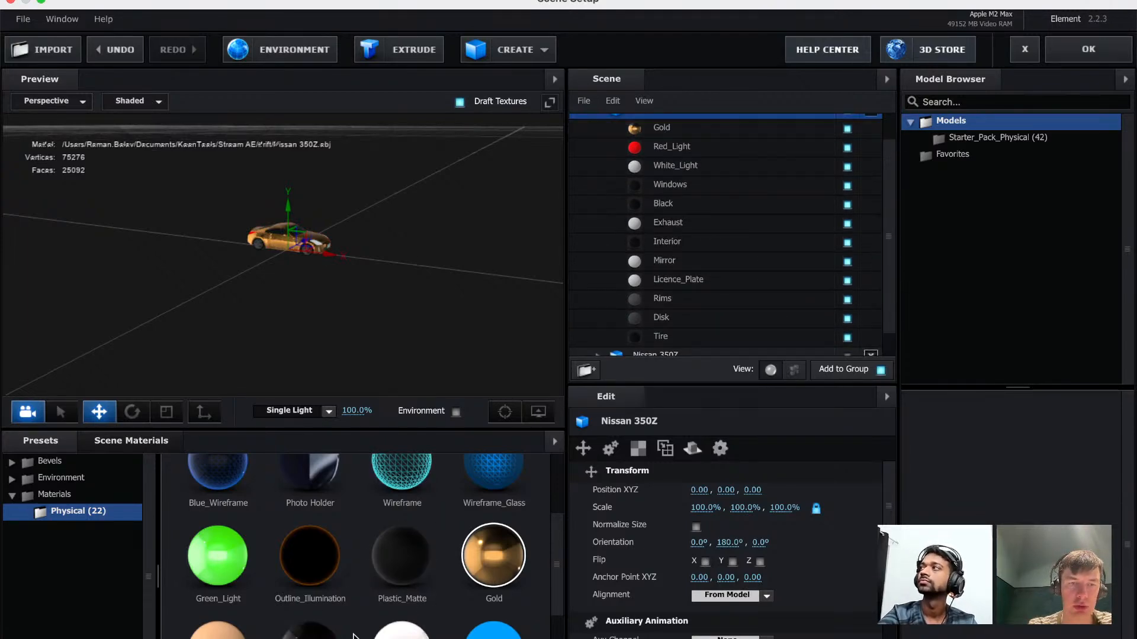
# Assign the Matte_Shadow preset to every material of the enabled Nissan 350Z model.
pyautogui.scroll(-4, 451, 619)
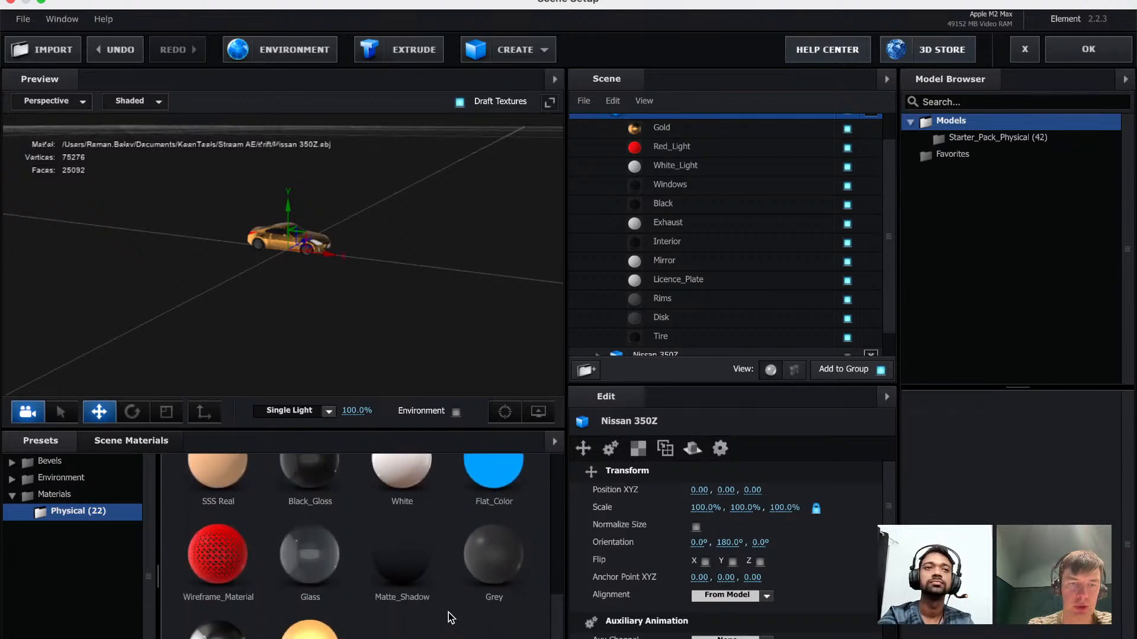
pyautogui.moveTo(414, 553); pyautogui.dragTo(678, 121)
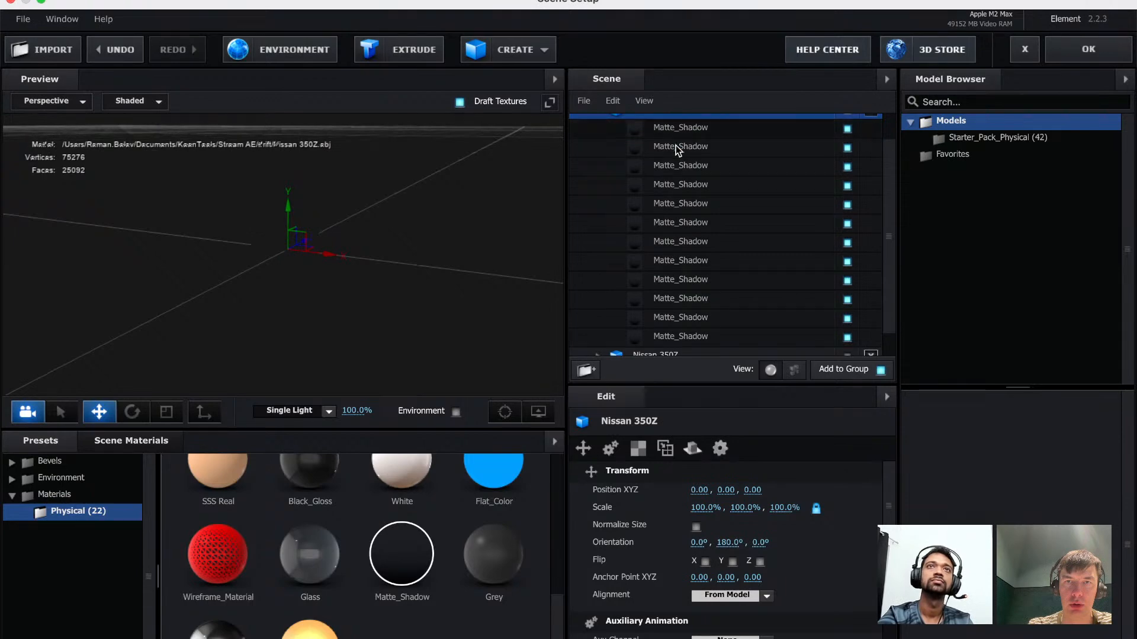
pyautogui.scroll(2, 676, 149)
pyautogui.scroll(3, 327, 588)
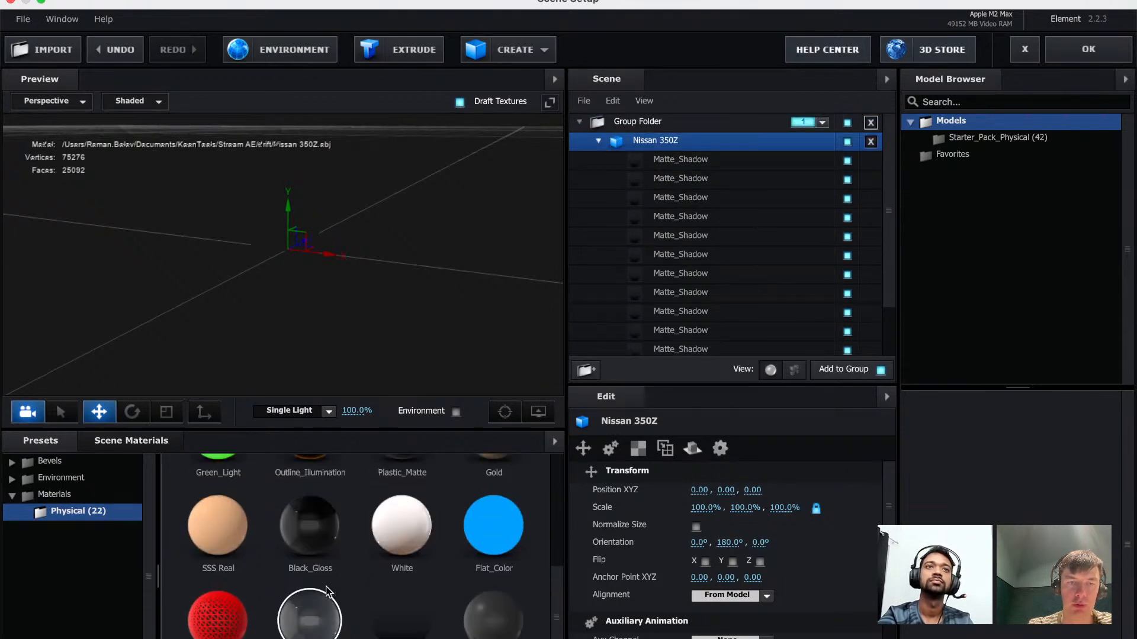
# Replace the first Matte_Shadow material of the enabled Nissan 350Z with Gold, check the model in the preview, and apply the scene setup.
pyautogui.scroll(3, 327, 591)
pyautogui.moveTo(507, 592); pyautogui.dragTo(689, 162)
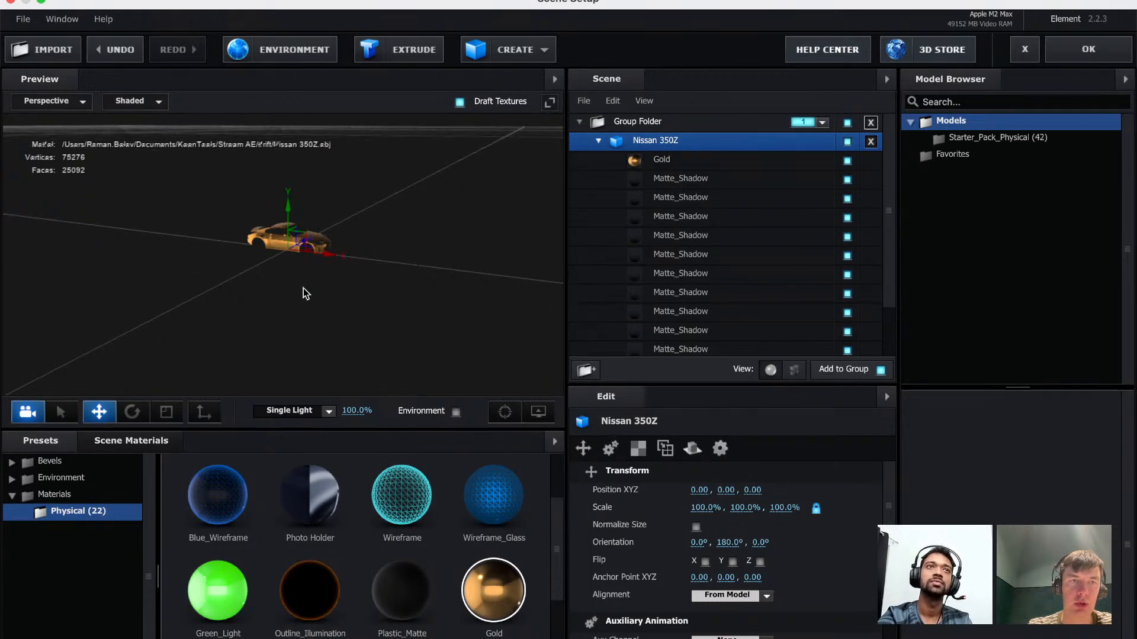
pyautogui.moveTo(304, 292); pyautogui.dragTo(358, 174)
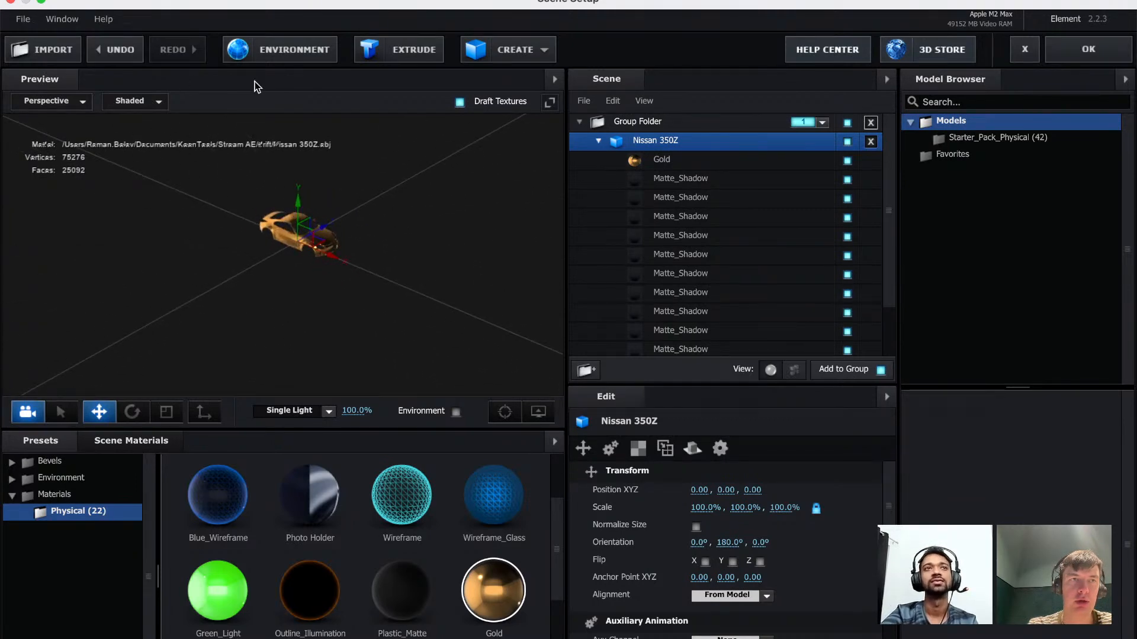
pyautogui.click(1081, 47)
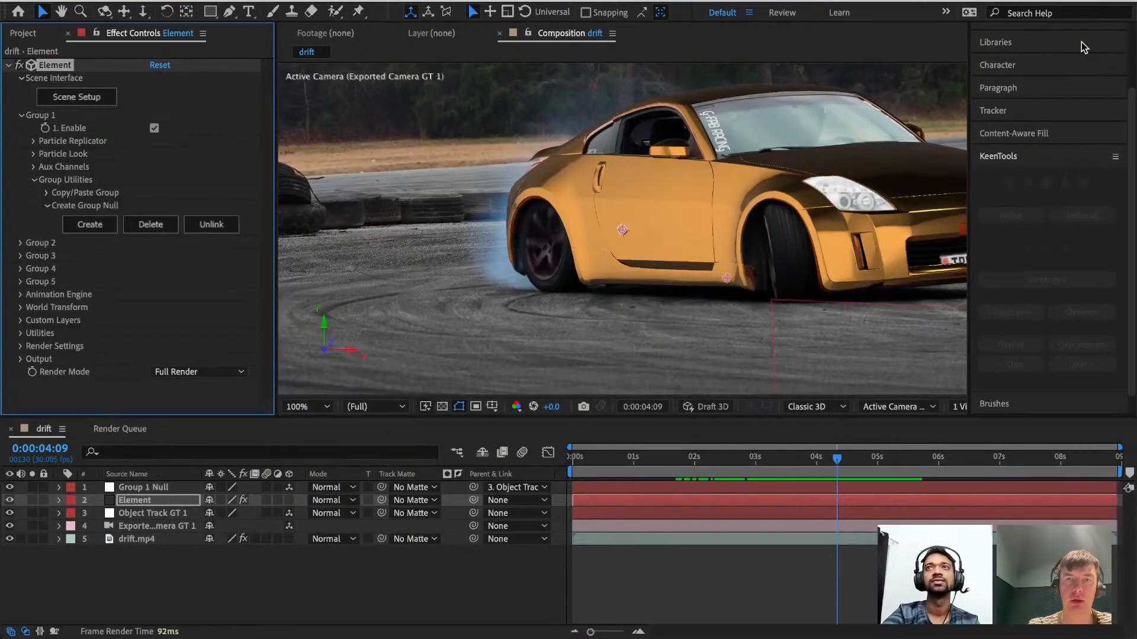
# Play back the gold car composite to check how the model follows the footage, and move the current time to 0:00:02:15.
pyautogui.press('space')
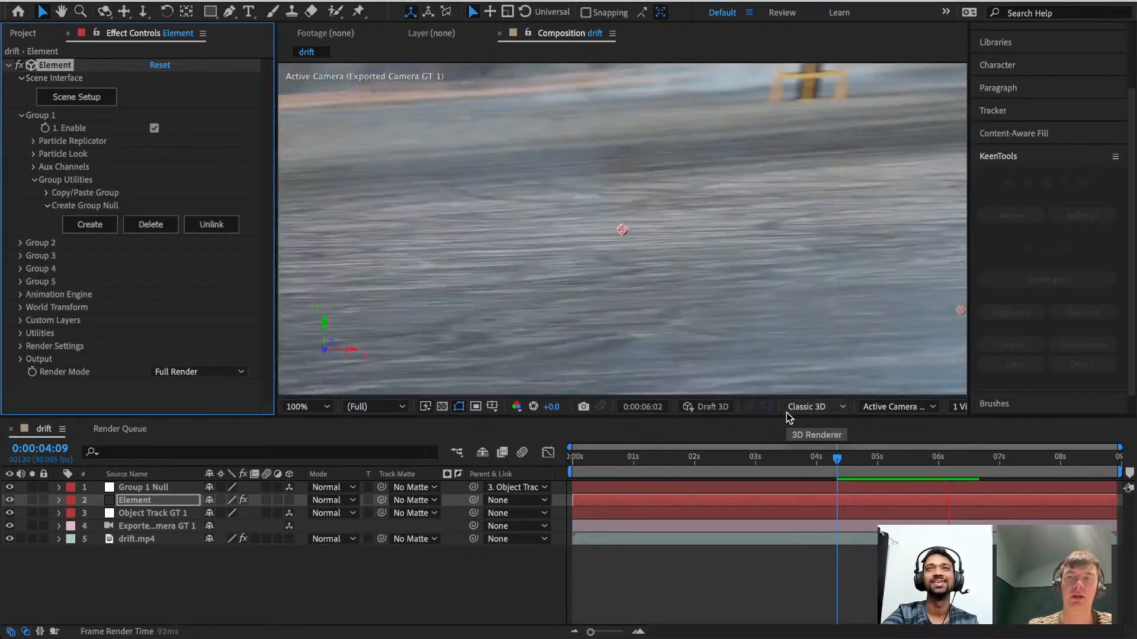
pyautogui.press('space')
pyautogui.press('space')
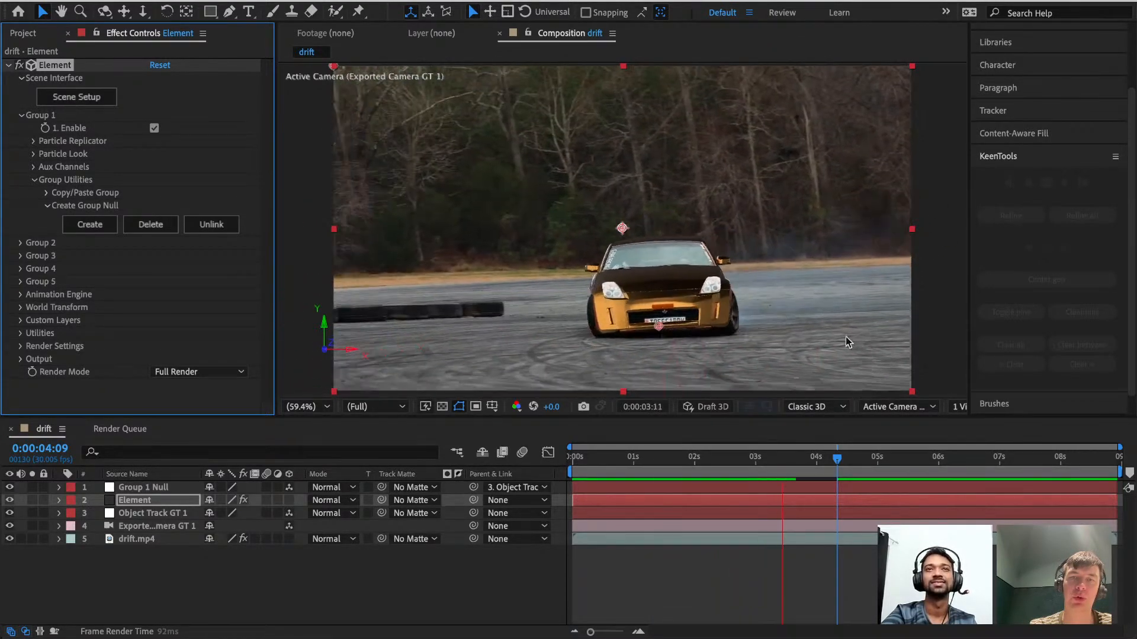
pyautogui.moveTo(832, 460); pyautogui.dragTo(727, 468)
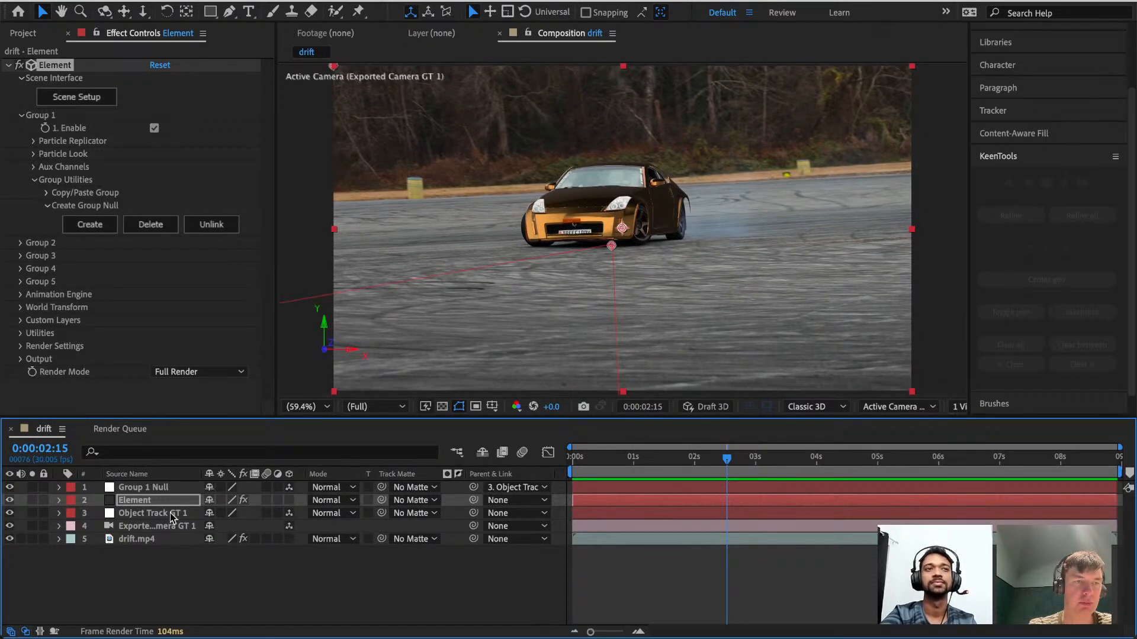
# Select the GeoTracker effect on drift.mp4 and hide the Element layer to compare the tracked mesh with the original car.
pyautogui.click(135, 540)
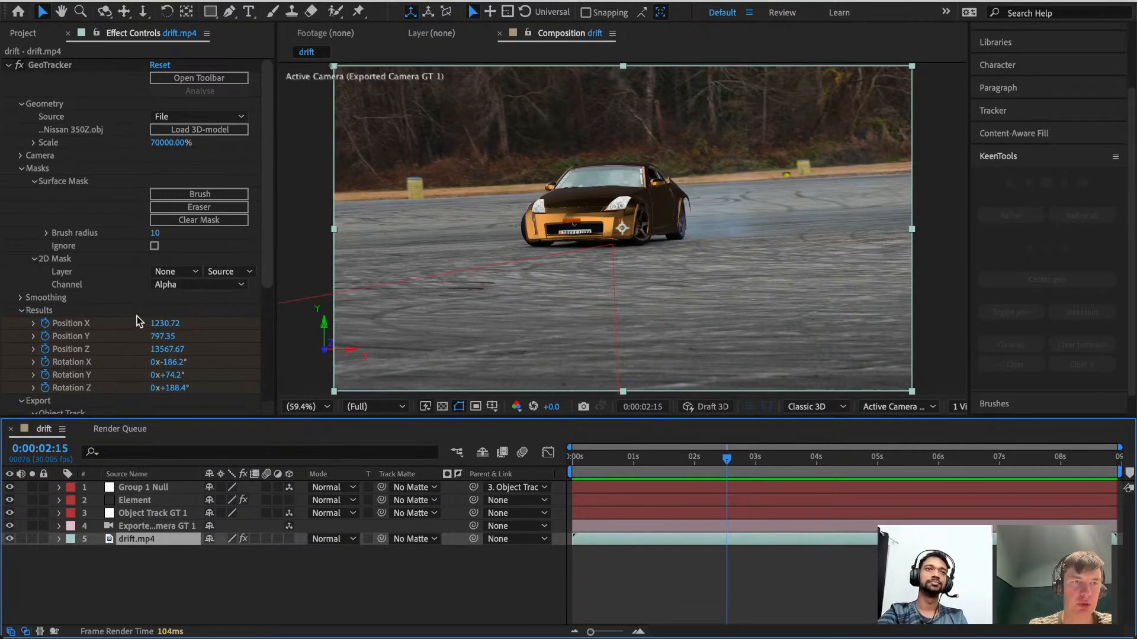
pyautogui.scroll(-6, 52, 317)
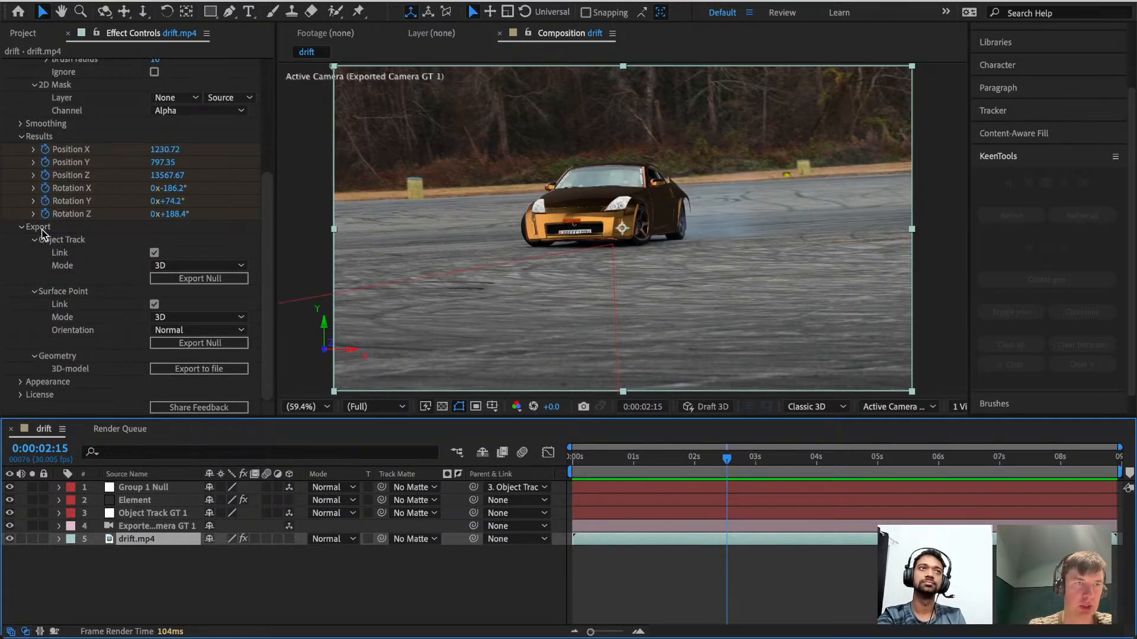
pyautogui.click(36, 231)
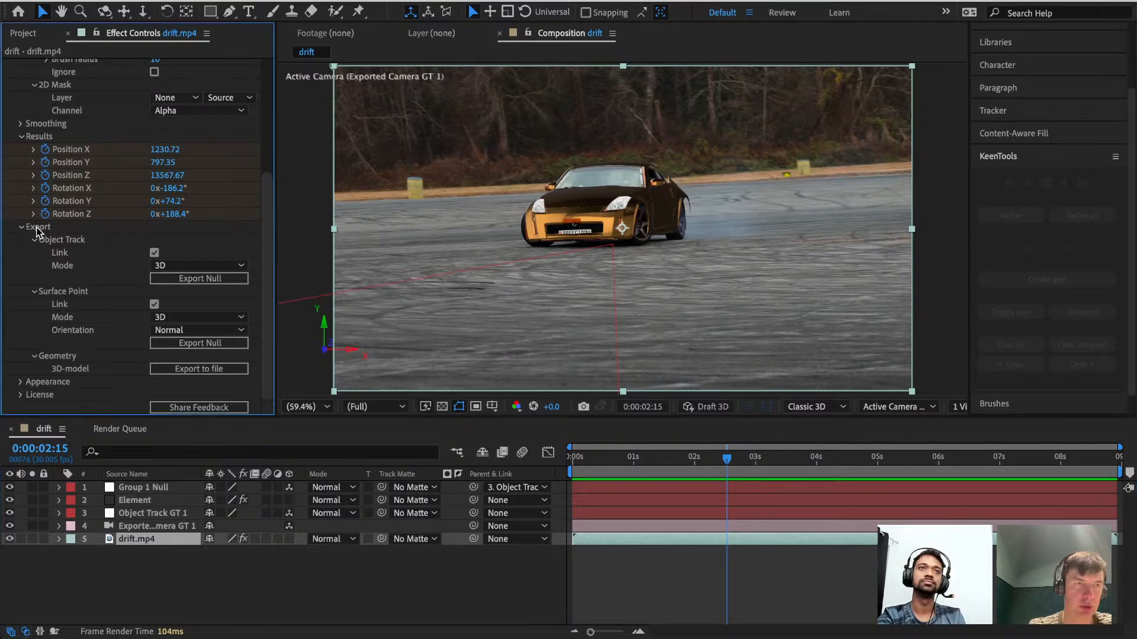
pyautogui.scroll(6, 84, 298)
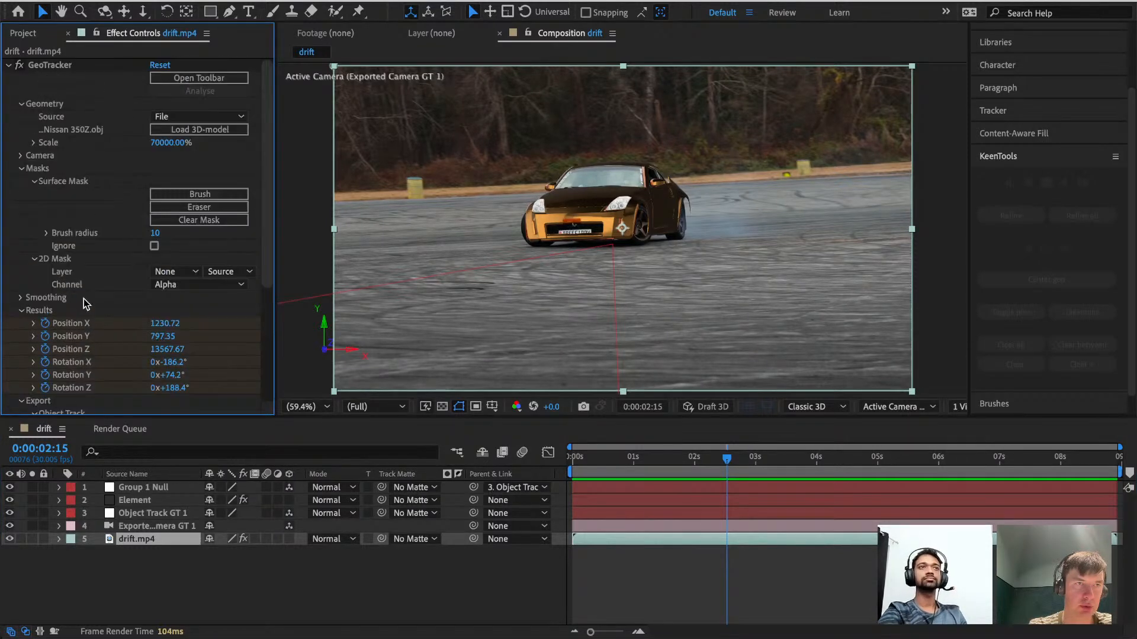
pyautogui.click(67, 64)
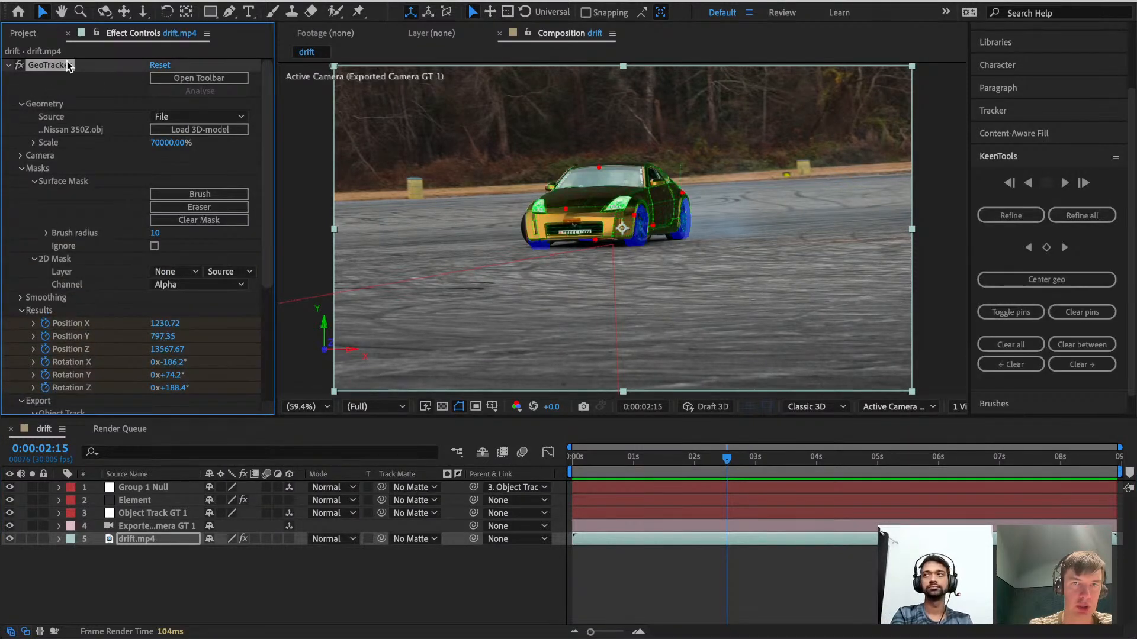
pyautogui.scroll(3, 646, 207)
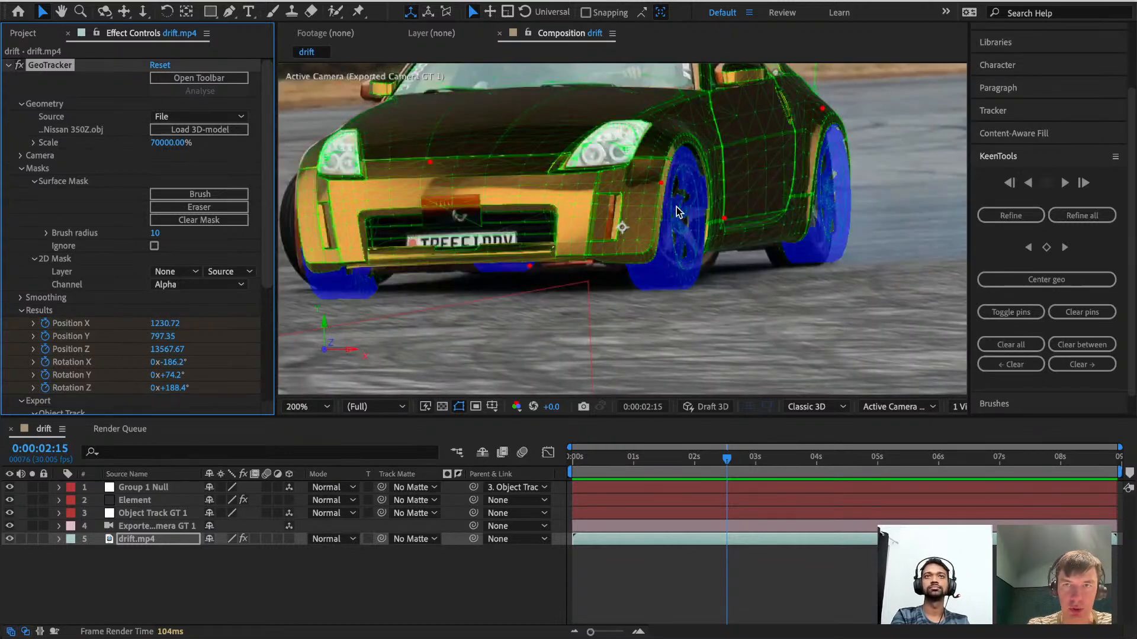
pyautogui.click(9, 501)
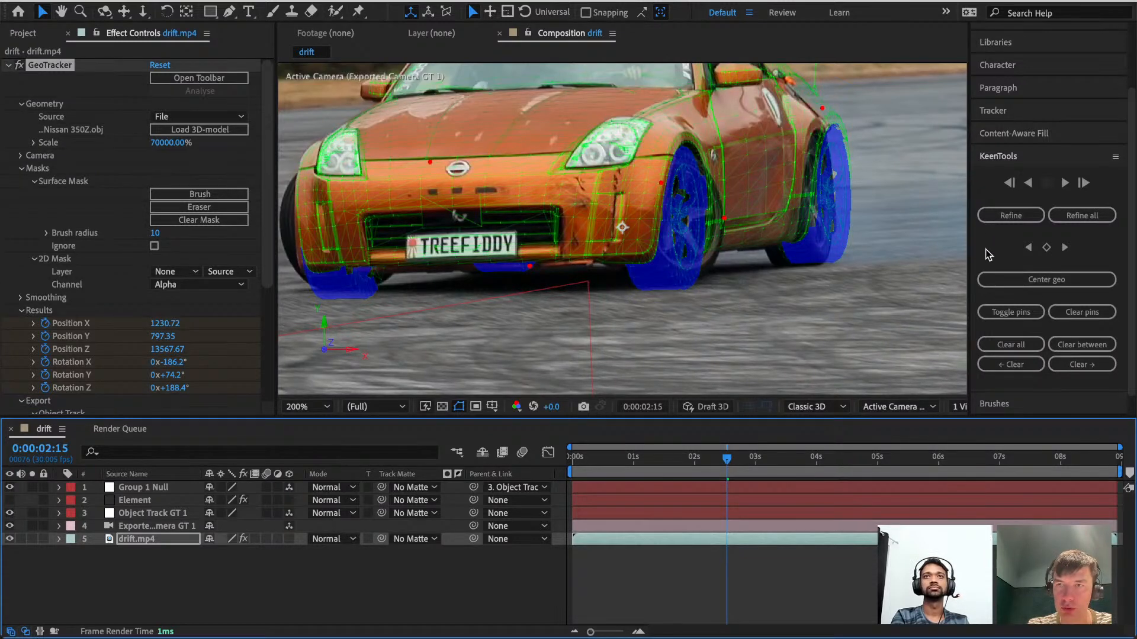
# At the 0:00:02:23 GeoTracker keyframe, adjust the pins at the rear fender and front headlight to fit the car, and refine the track.
pyautogui.click(58, 538)
pyautogui.scroll(-2, 59, 545)
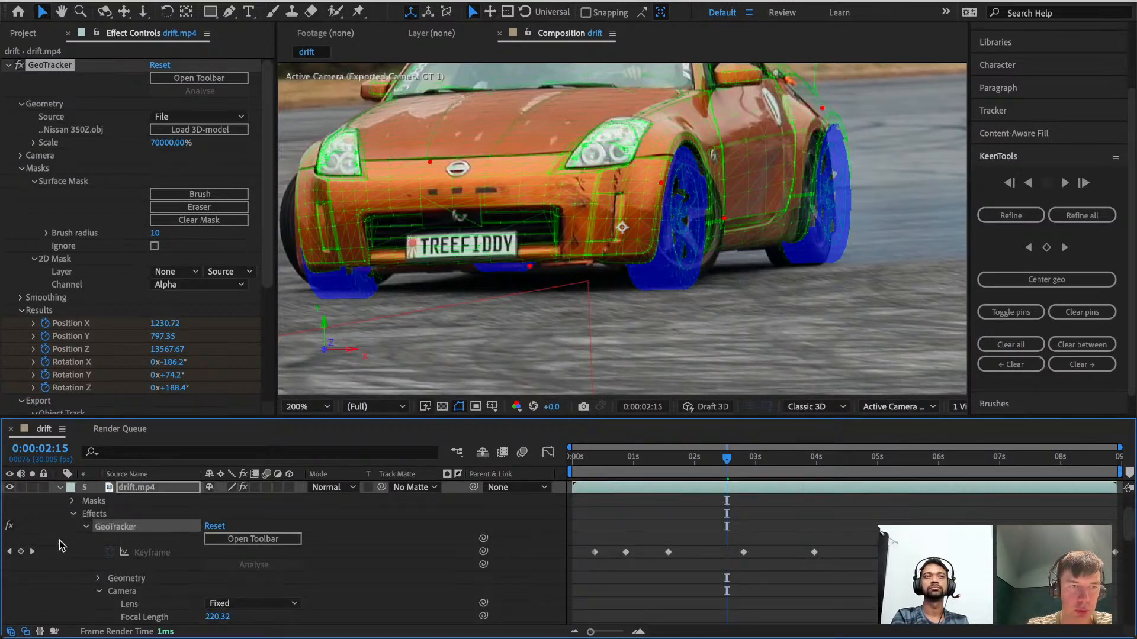
pyautogui.moveTo(734, 457); pyautogui.dragTo(743, 460)
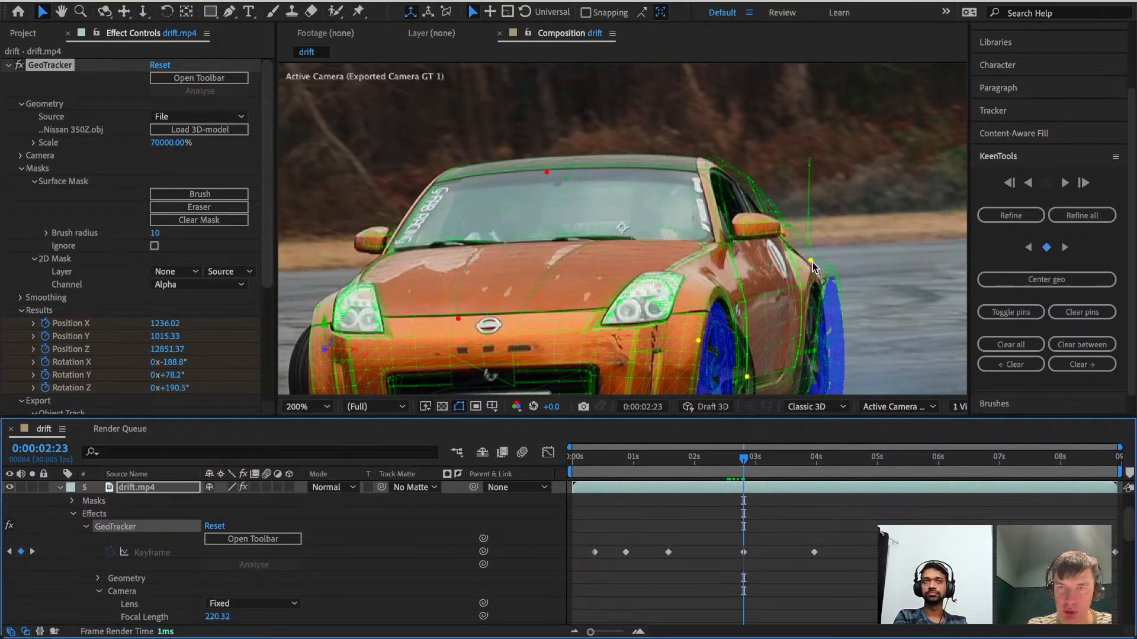
pyautogui.moveTo(810, 261); pyautogui.dragTo(796, 269)
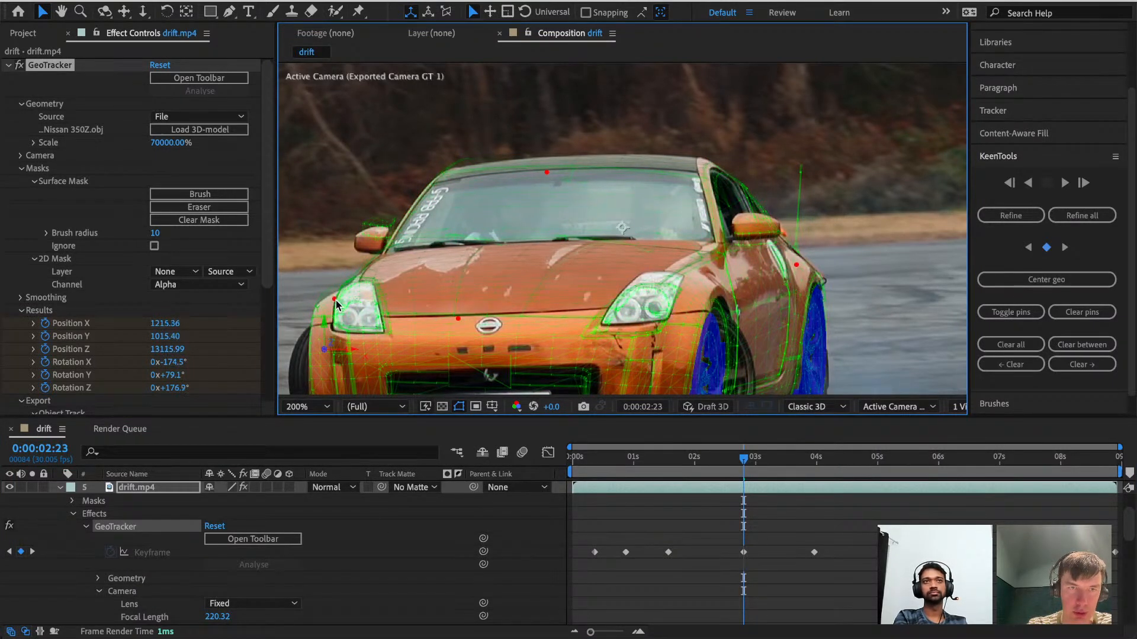
pyautogui.moveTo(337, 306); pyautogui.dragTo(333, 307)
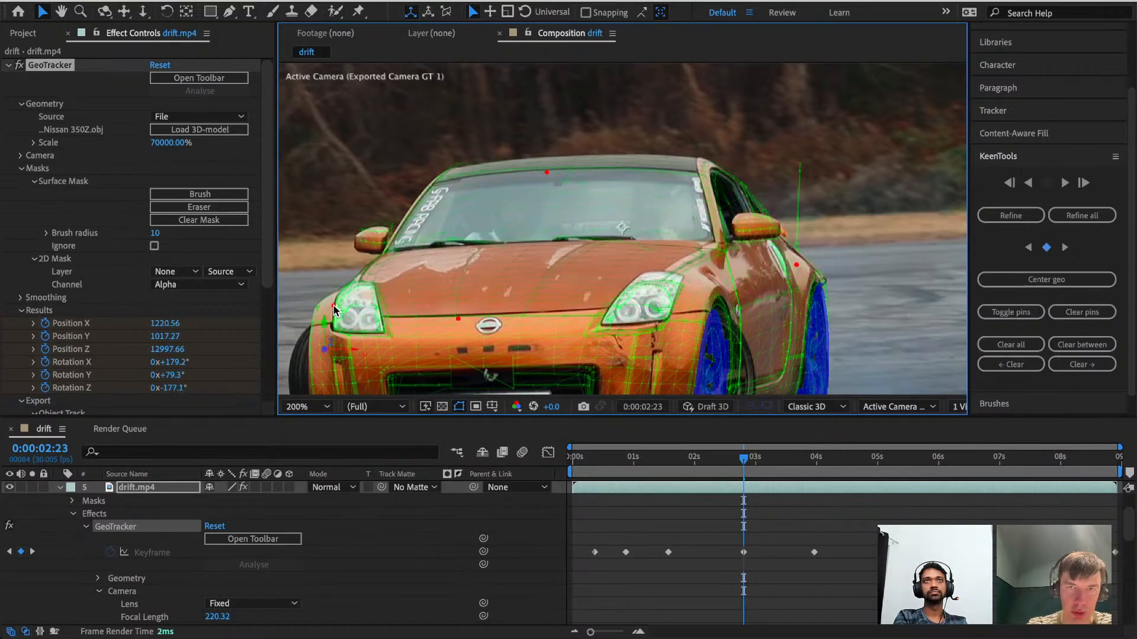
pyautogui.click(1012, 217)
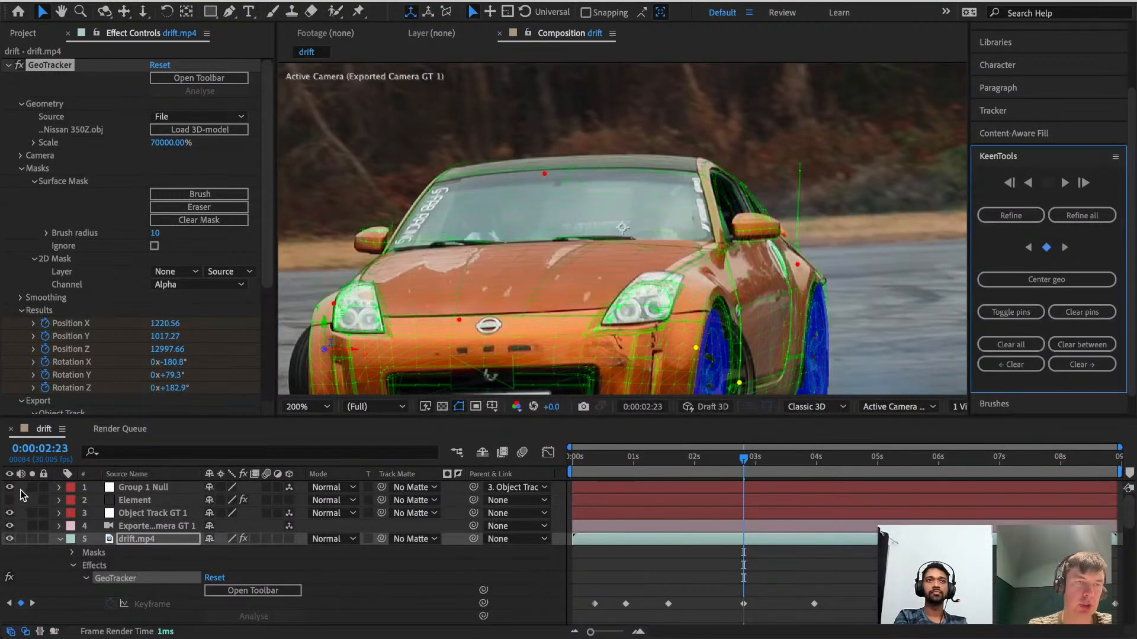
# Show the Element layer again and play back the refined track with the gold car over the whole clip.
pyautogui.click(9, 500)
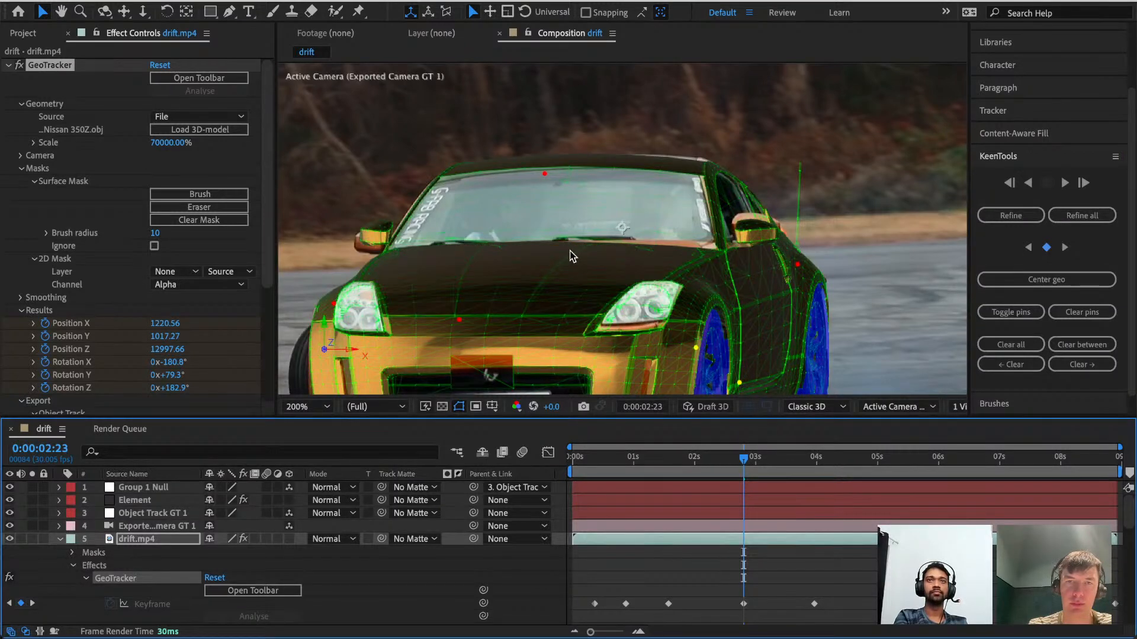
pyautogui.press(',')
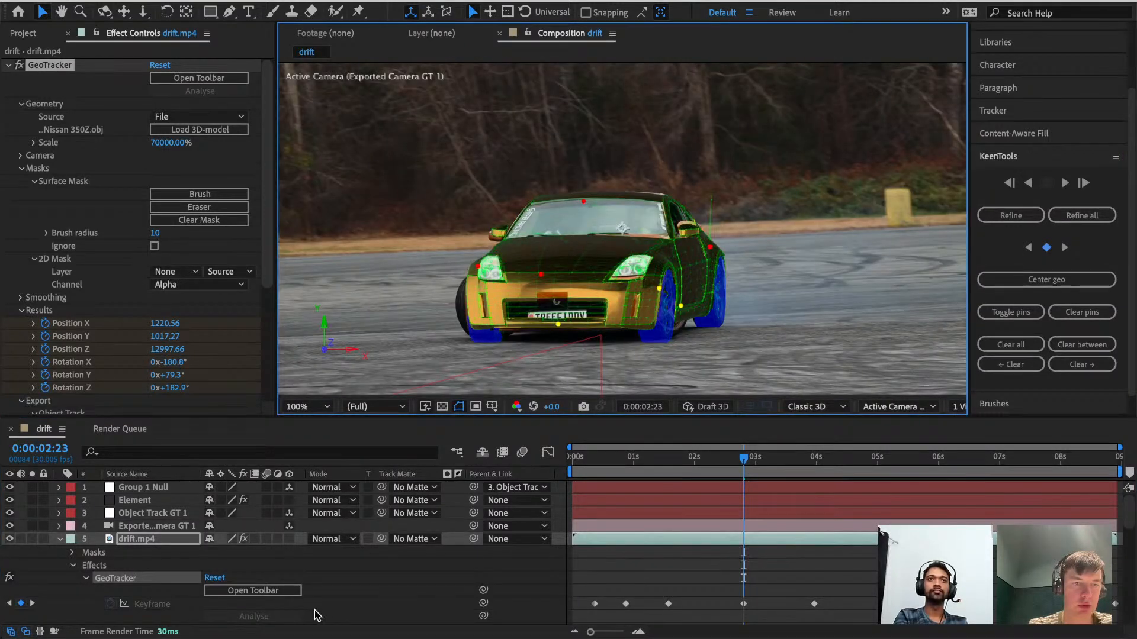
pyautogui.click(60, 539)
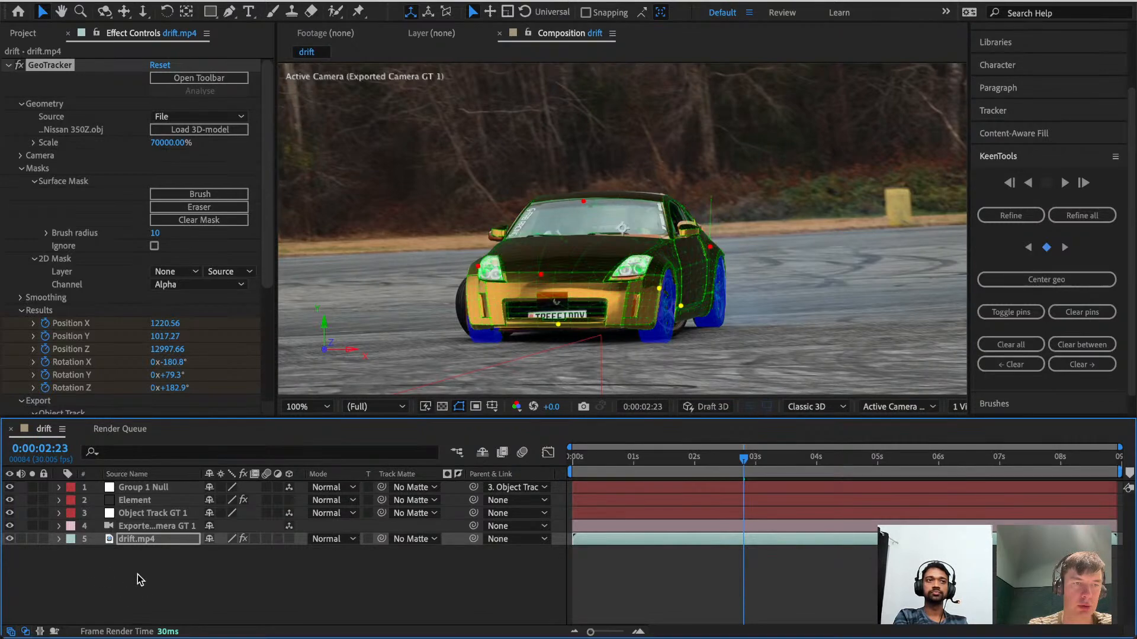
pyautogui.click(138, 574)
pyautogui.press('space')
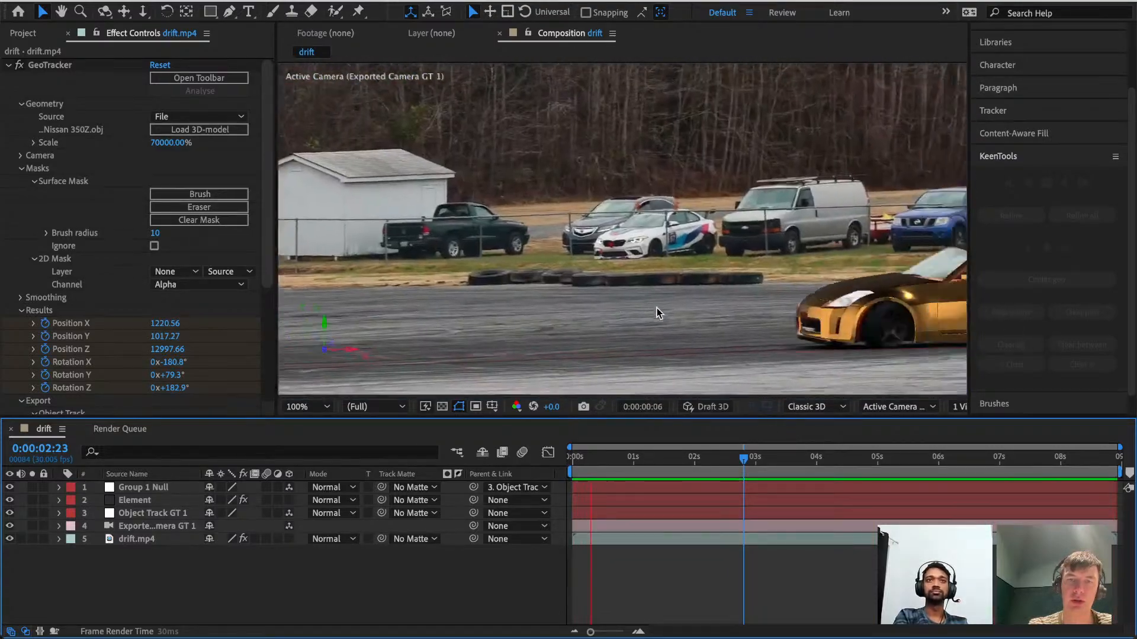
pyautogui.hotkey('shift', '/')
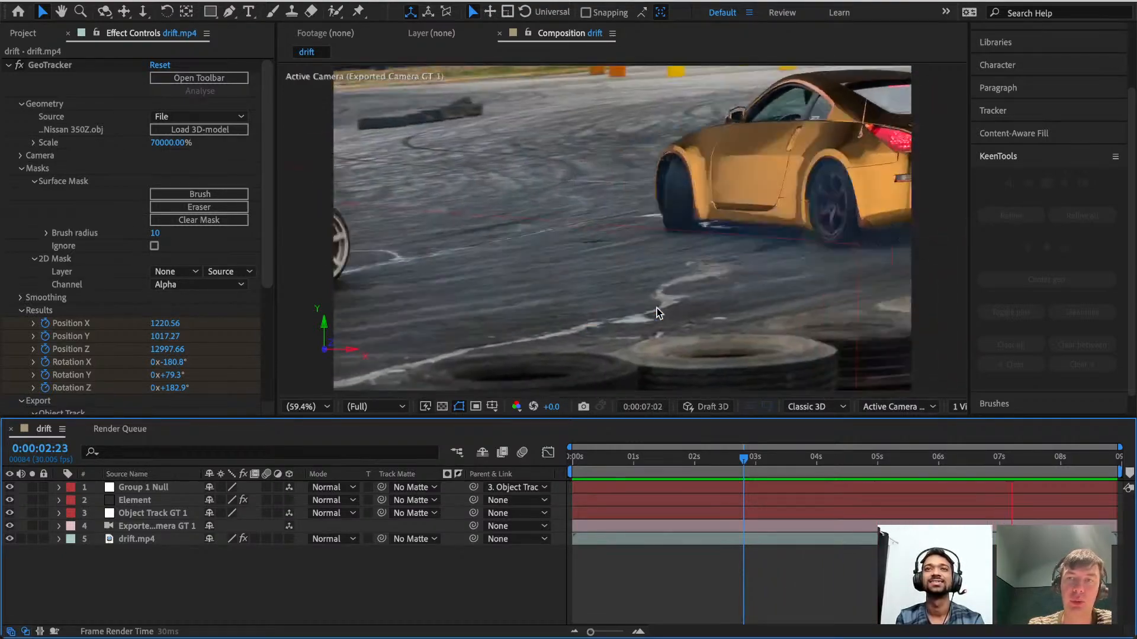
pyautogui.press('space')
# Move the current time to 0:00:04:11 and create a new composition-sized solid named fire.
pyautogui.moveTo(989, 454); pyautogui.dragTo(842, 464)
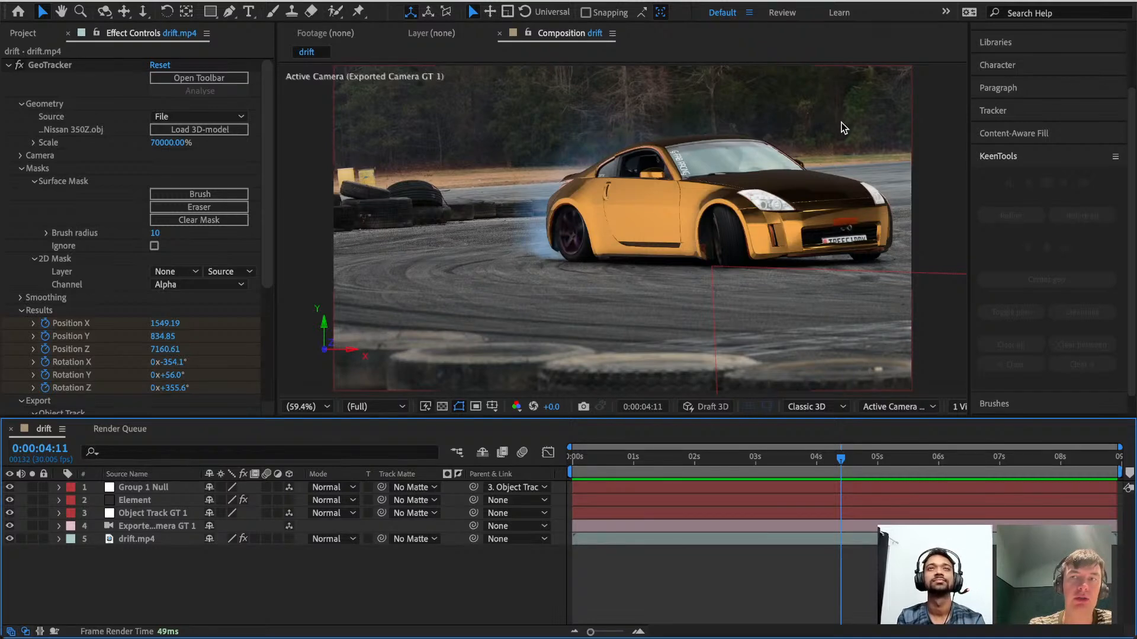
pyautogui.click(1028, 155)
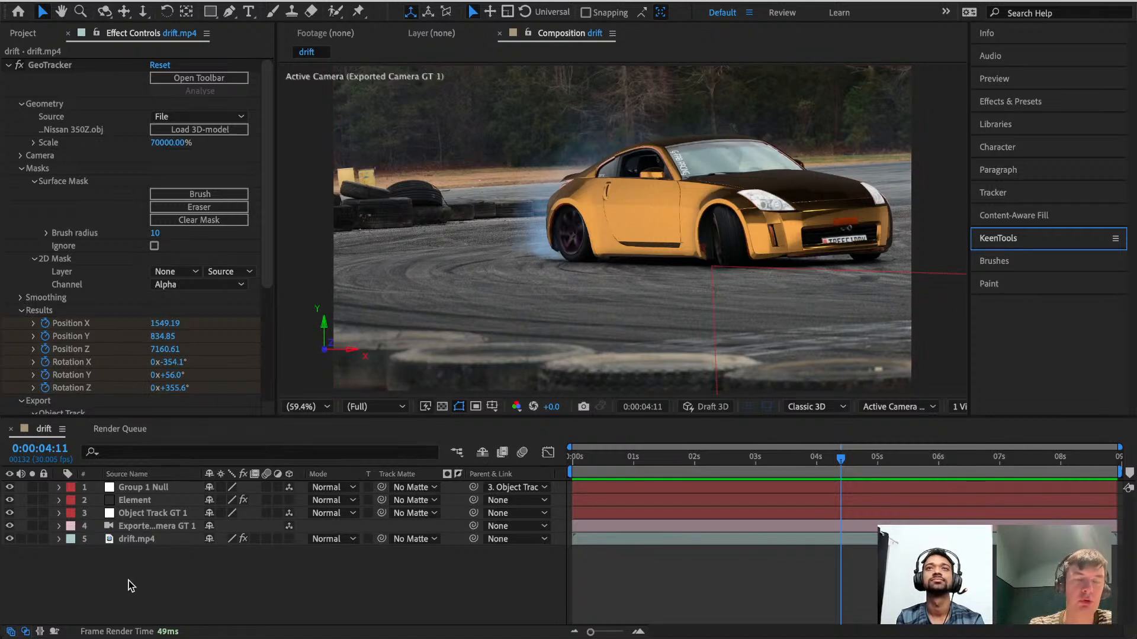
pyautogui.rightClick(110, 584)
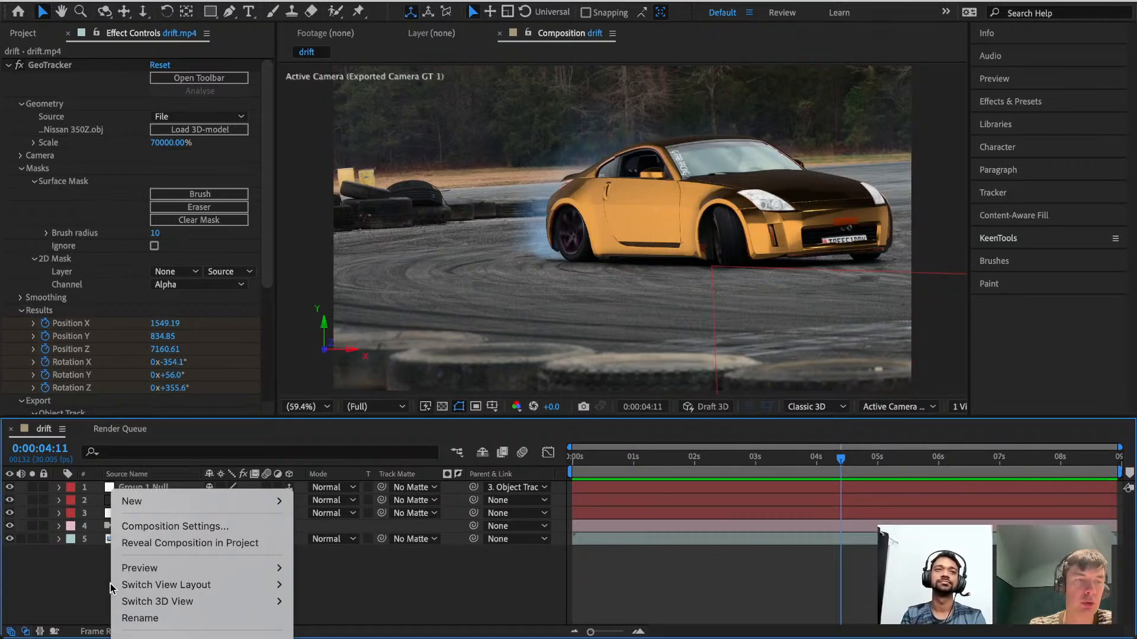
pyautogui.moveTo(241, 503)
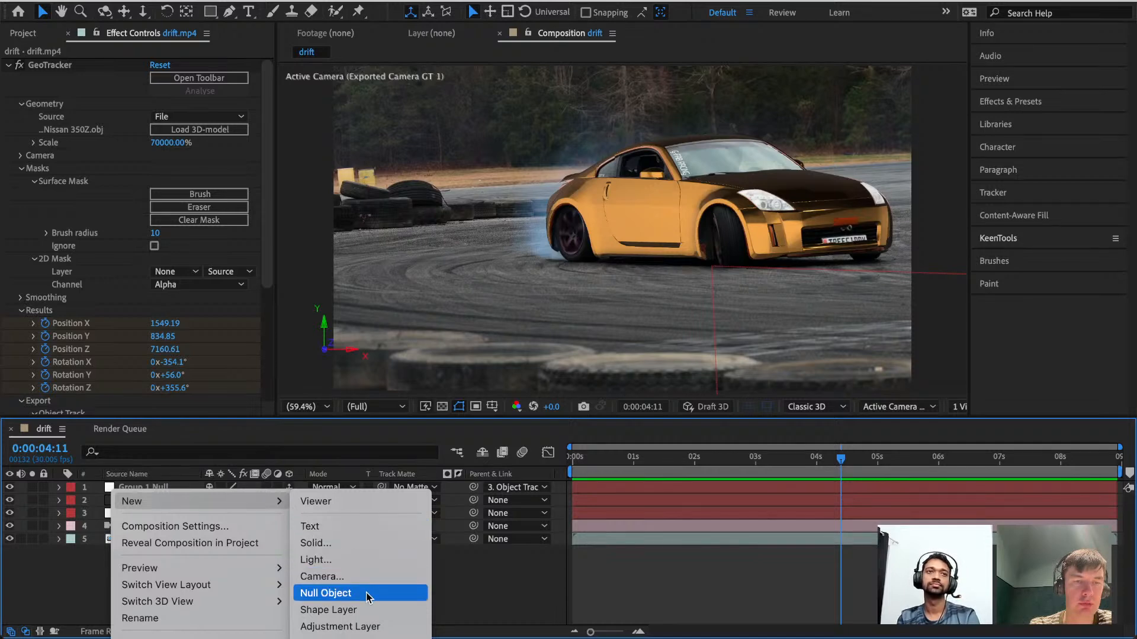
pyautogui.click(371, 542)
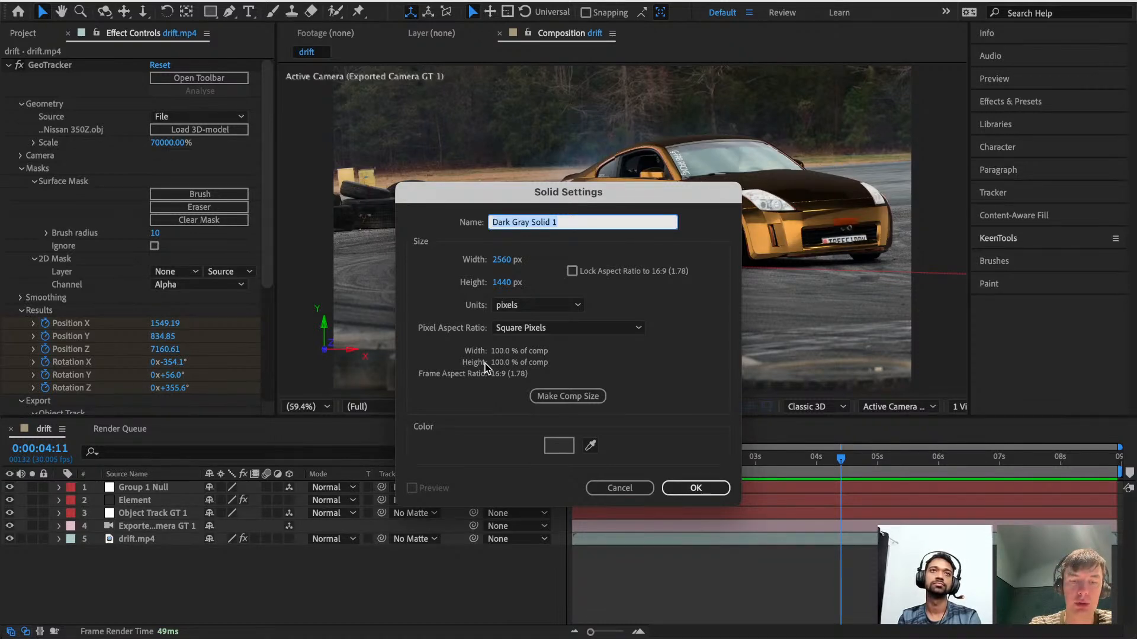
pyautogui.write('fire')
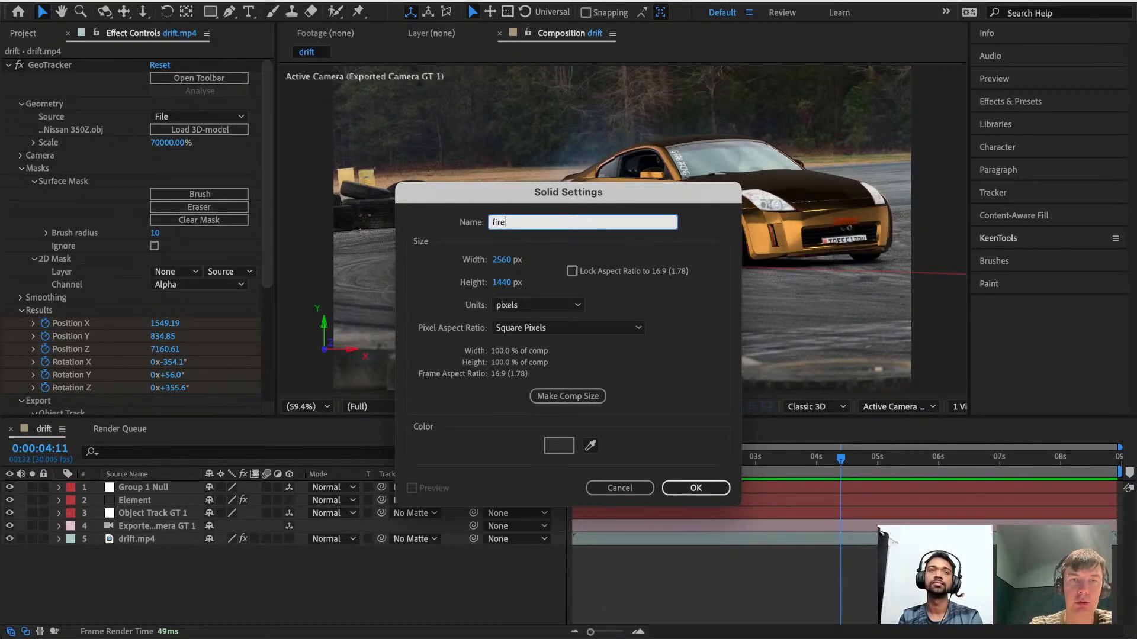
pyautogui.press('Return')
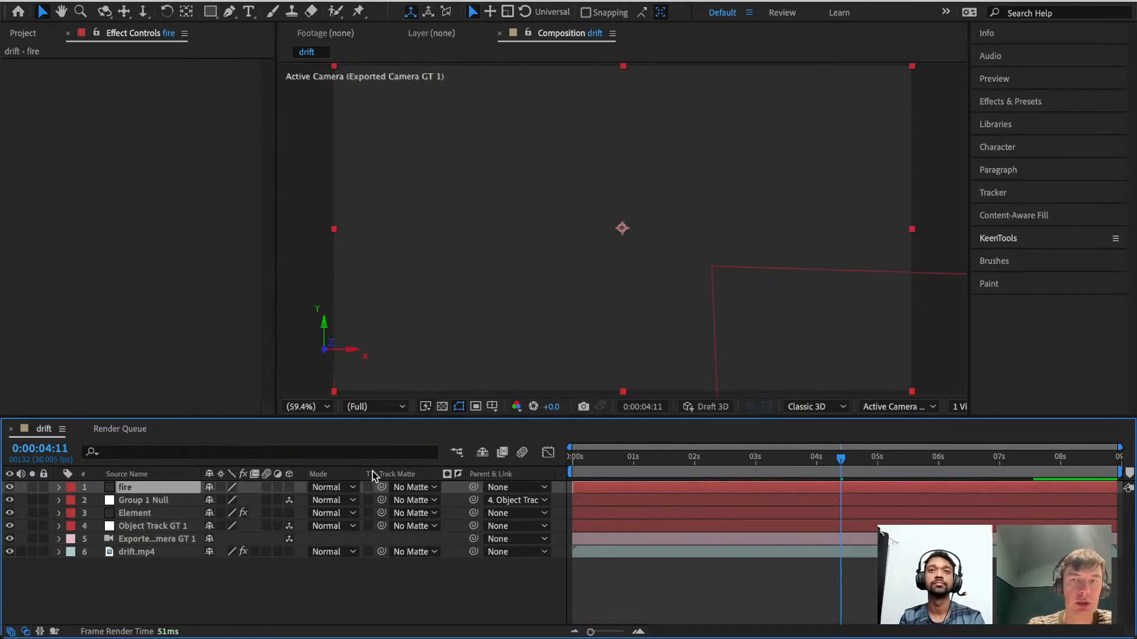
# Find the Stardust effect and apply it to the fire solid.
pyautogui.click(1019, 103)
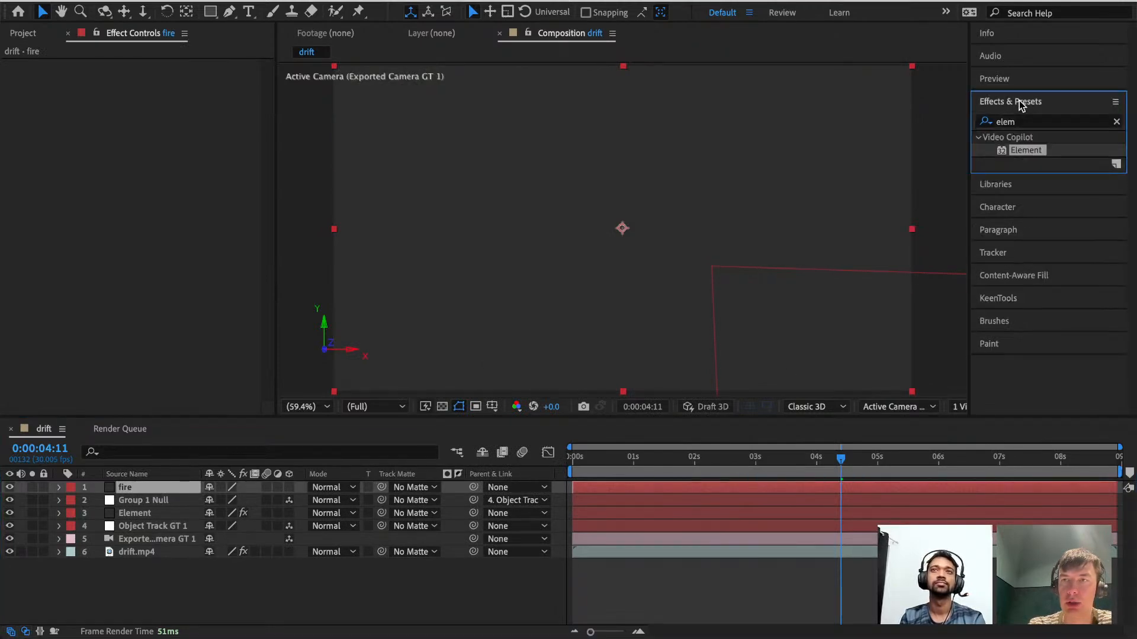
pyautogui.click(1033, 125)
pyautogui.write('stard')
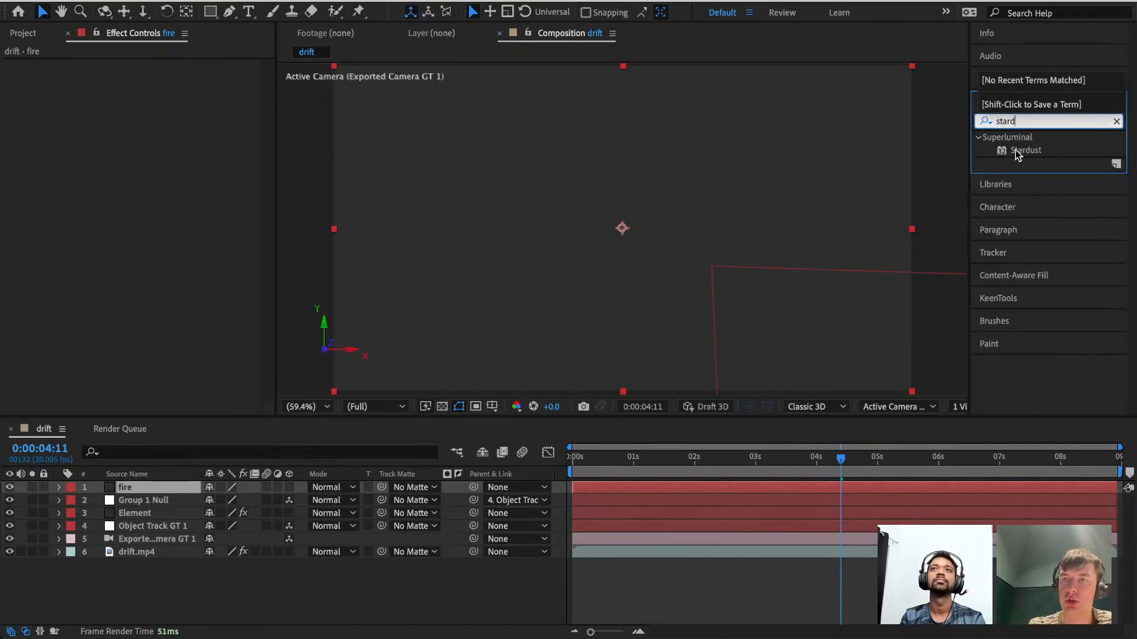
pyautogui.moveTo(1025, 151); pyautogui.dragTo(628, 165)
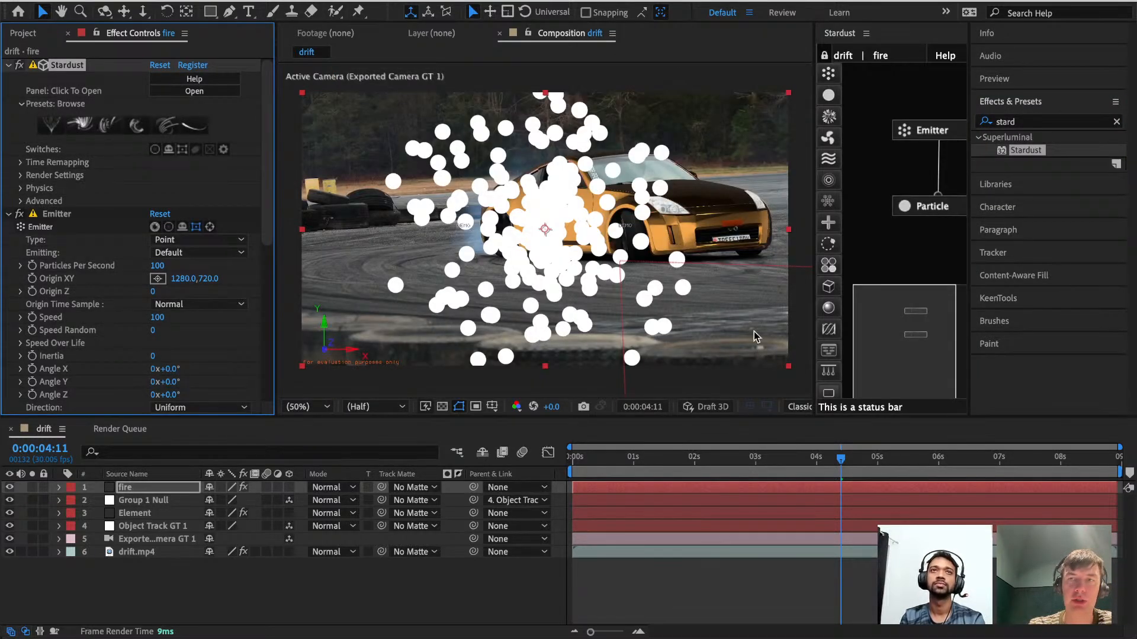
# Add the Fire 01 preset from the Fire and Smoke category to the Stardust effect.
pyautogui.click(83, 125)
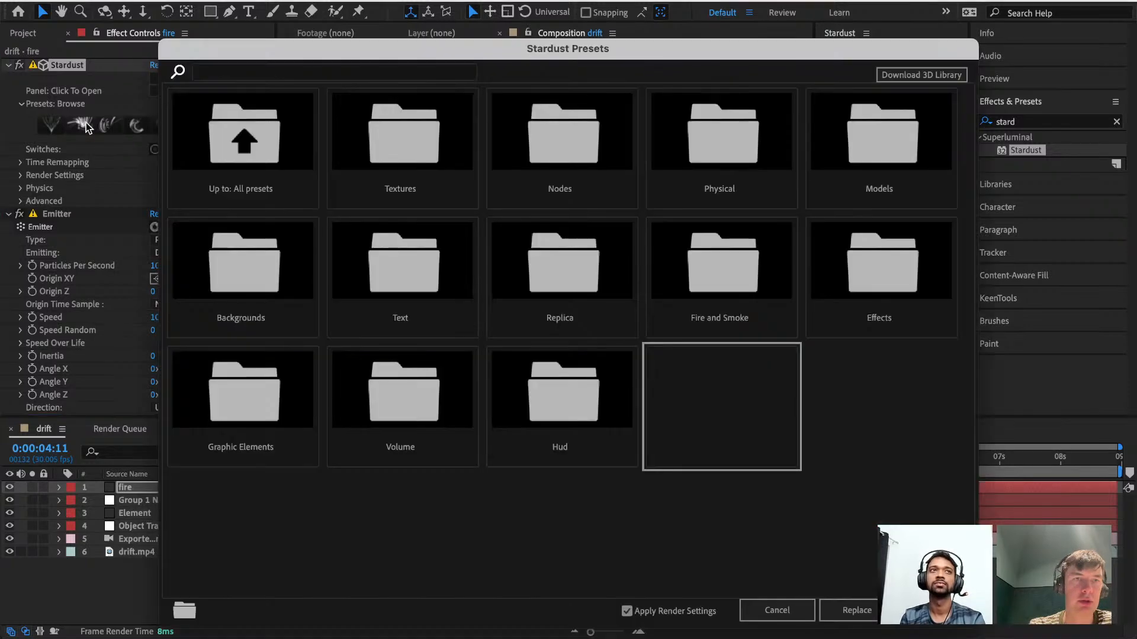
pyautogui.doubleClick(705, 275)
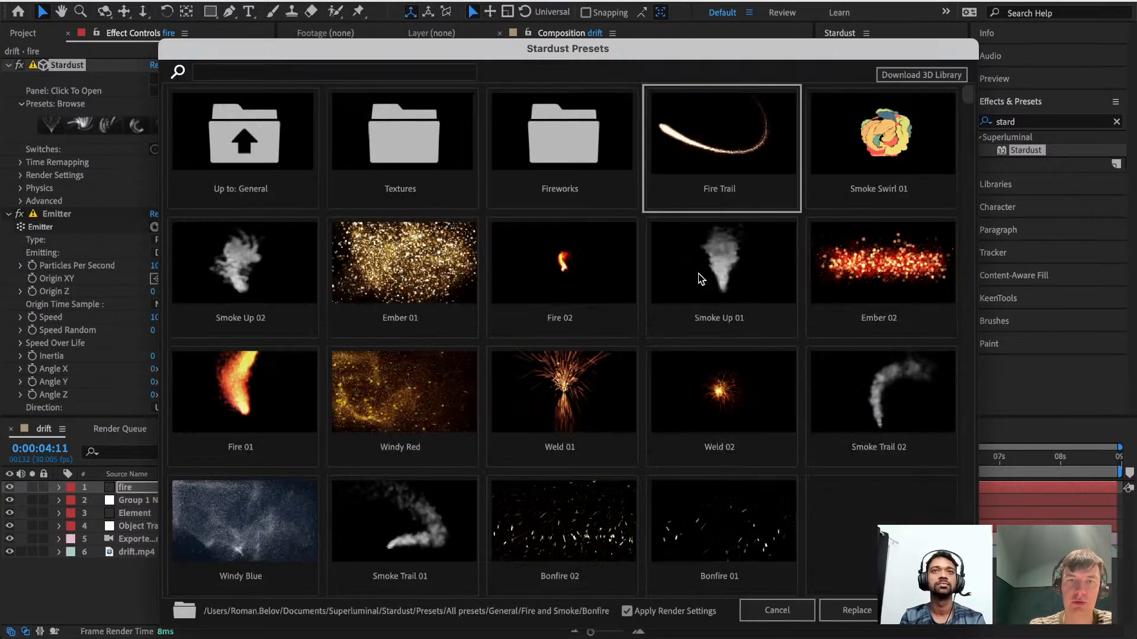
pyautogui.click(253, 400)
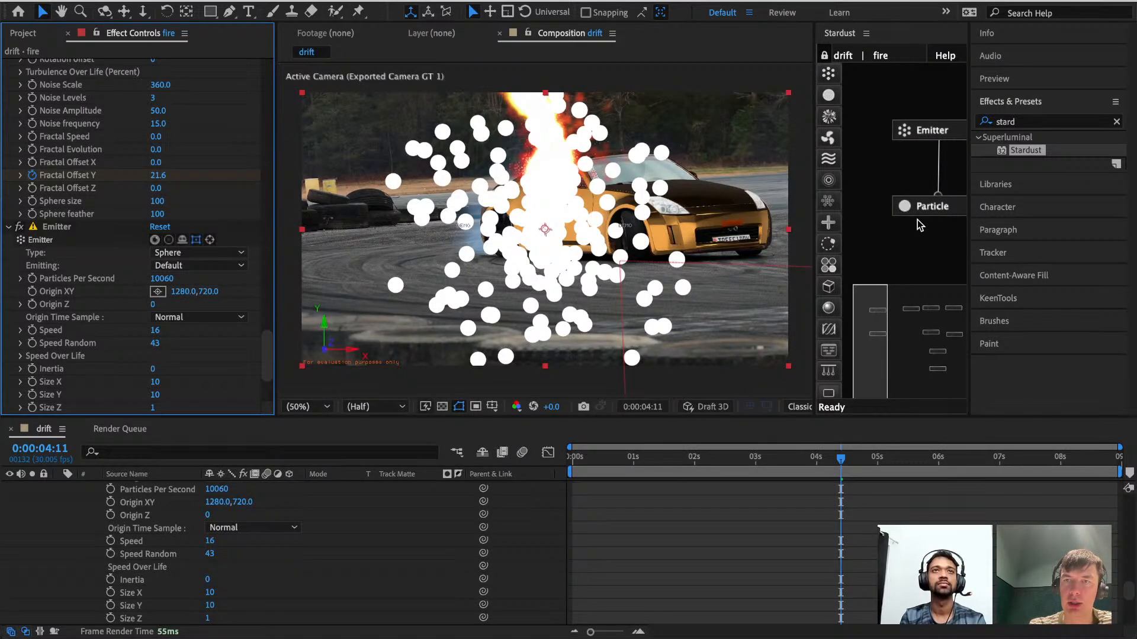
# Delete the separate Emitter and Particle pair that is not linked to the fire preset from the Stardust node graph.
pyautogui.click(936, 322)
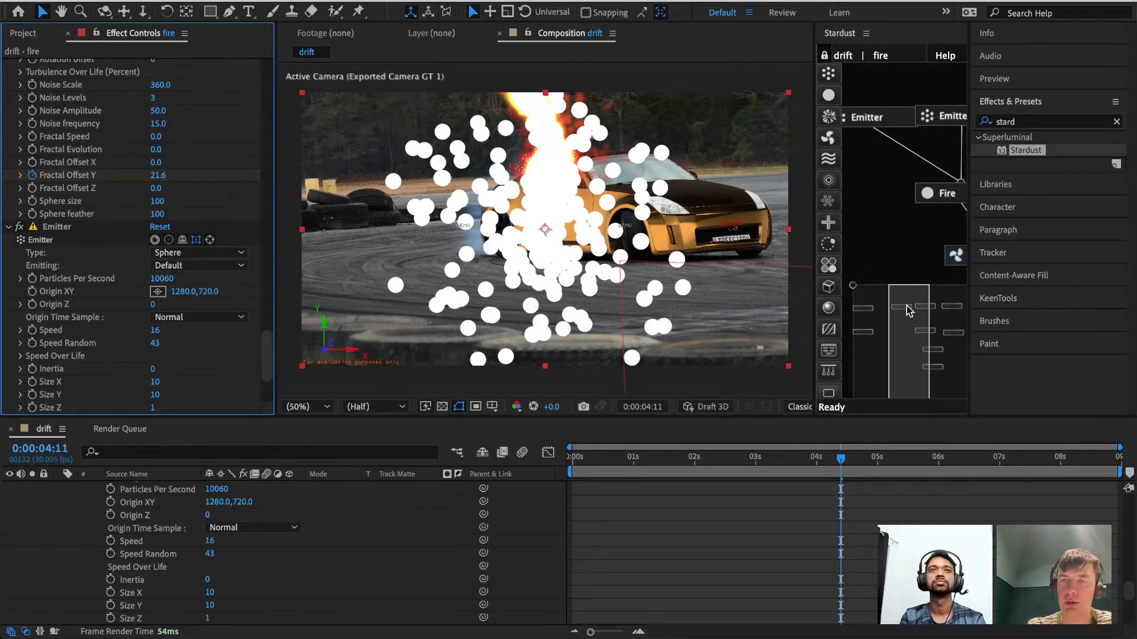
pyautogui.click(865, 317)
pyautogui.press('`')
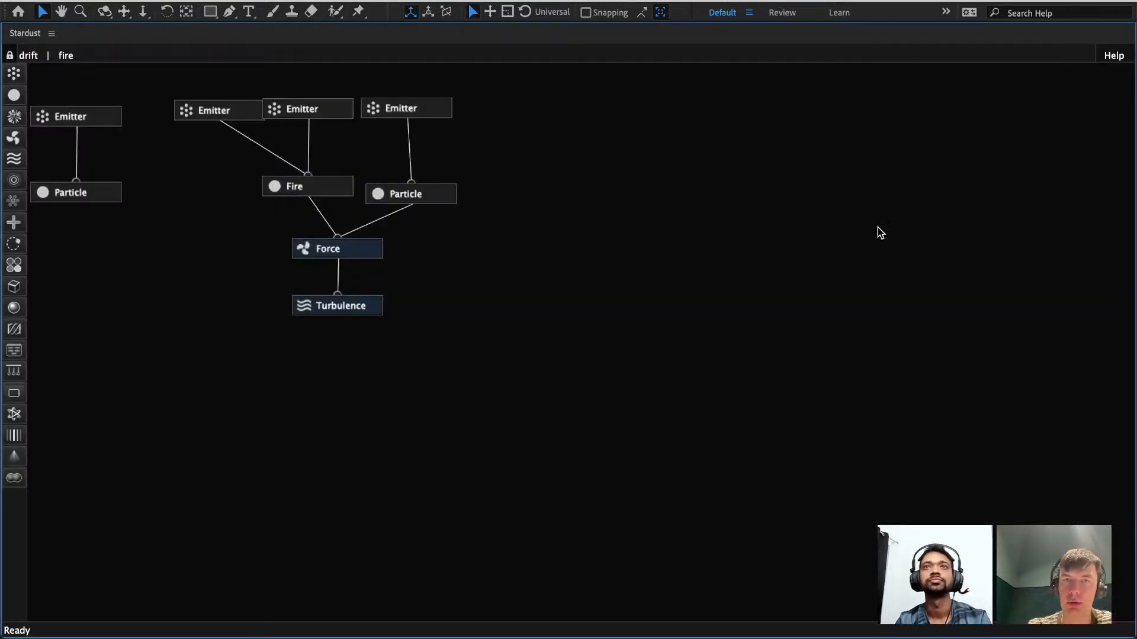
pyautogui.moveTo(188, 225); pyautogui.dragTo(46, 143)
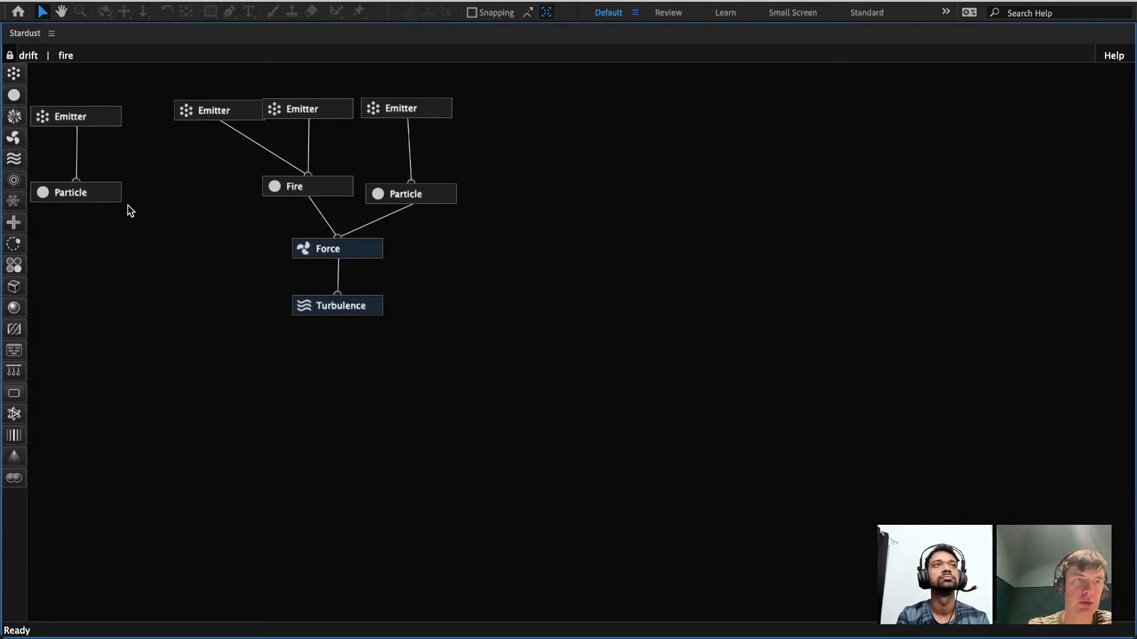
pyautogui.moveTo(127, 211); pyautogui.dragTo(31, 103)
pyautogui.press('Delete')
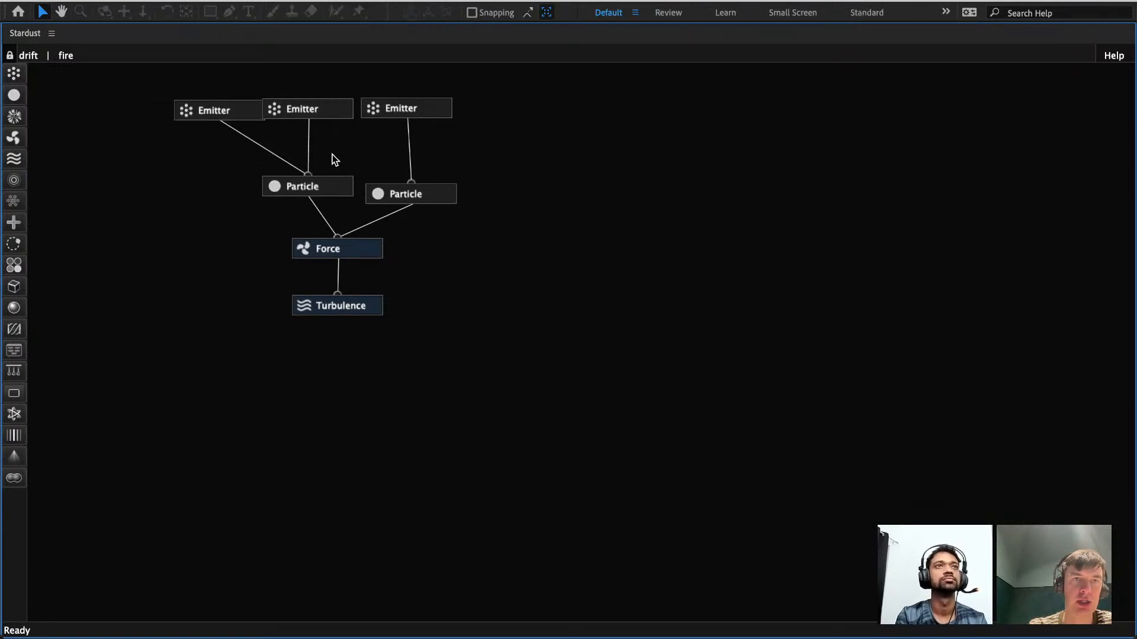
# Add a Model node to the empty area of the Stardust node graph beside the fire preset nodes.
pyautogui.moveTo(15, 291); pyautogui.dragTo(170, 286)
pyautogui.press('`')
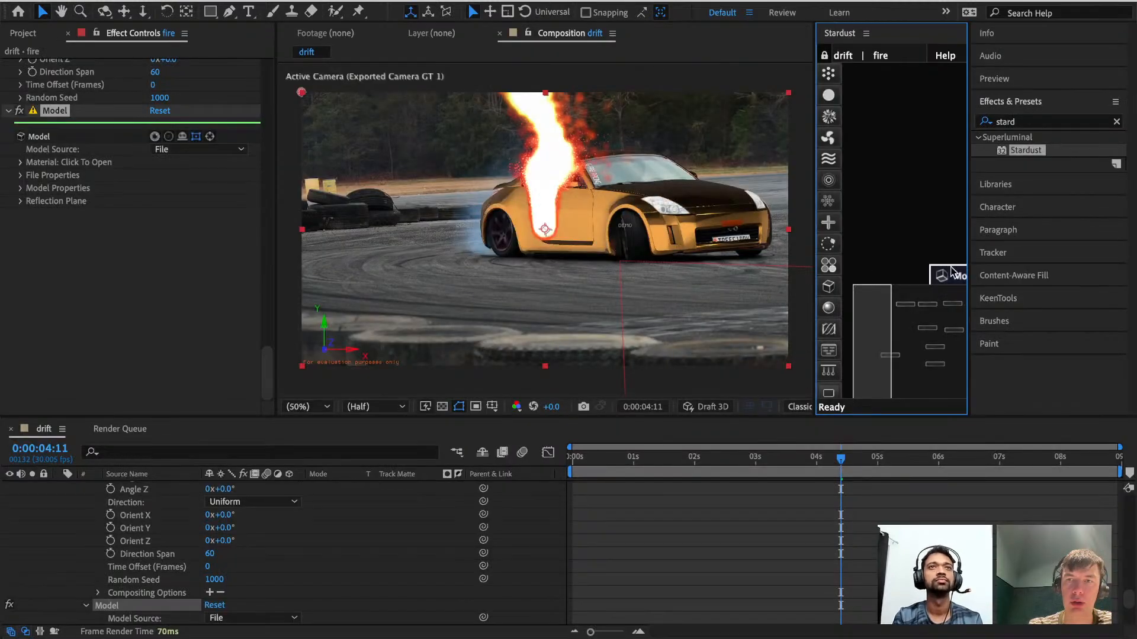
pyautogui.moveTo(946, 274); pyautogui.dragTo(916, 222)
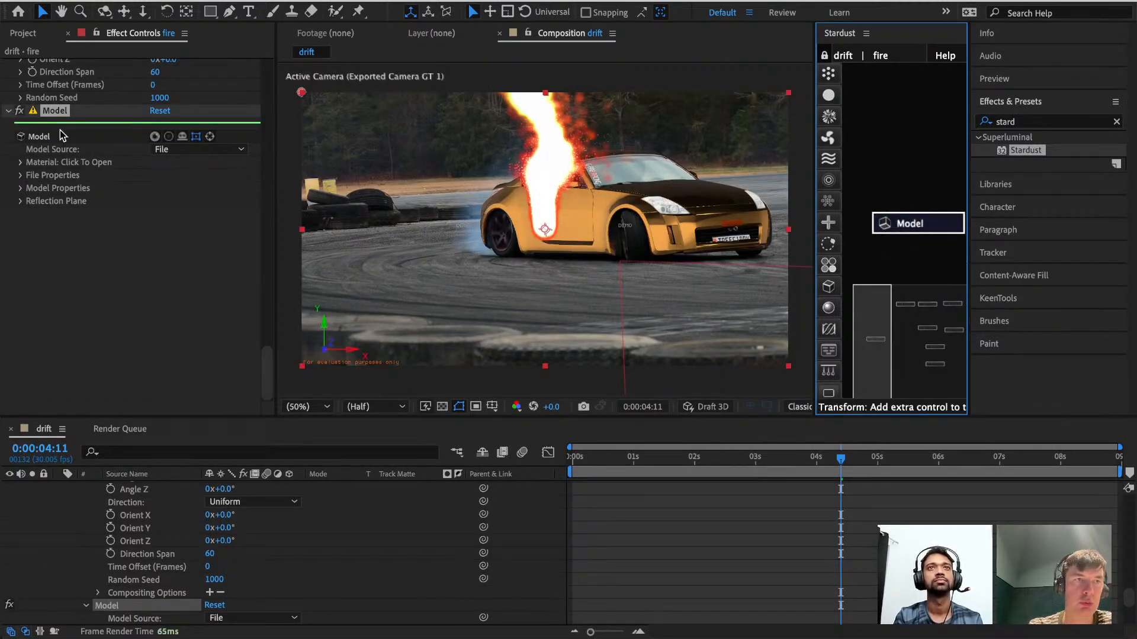
# Load Nissan 350Z.obj from the drift folder as the file source of the Model node.
pyautogui.click(194, 151)
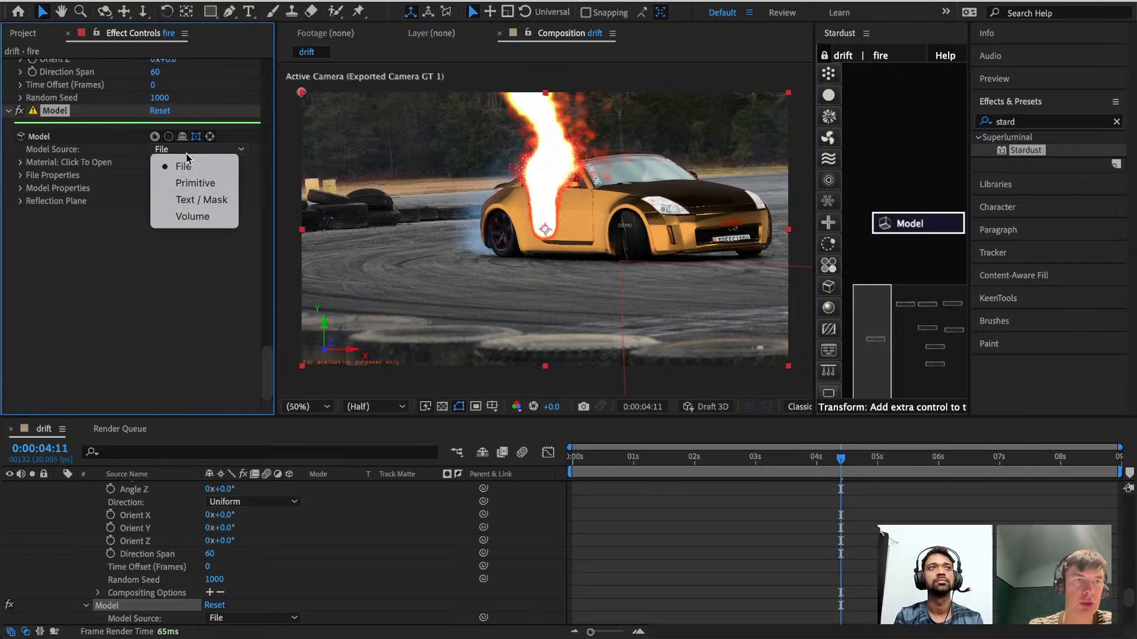
pyautogui.click(51, 152)
pyautogui.click(21, 164)
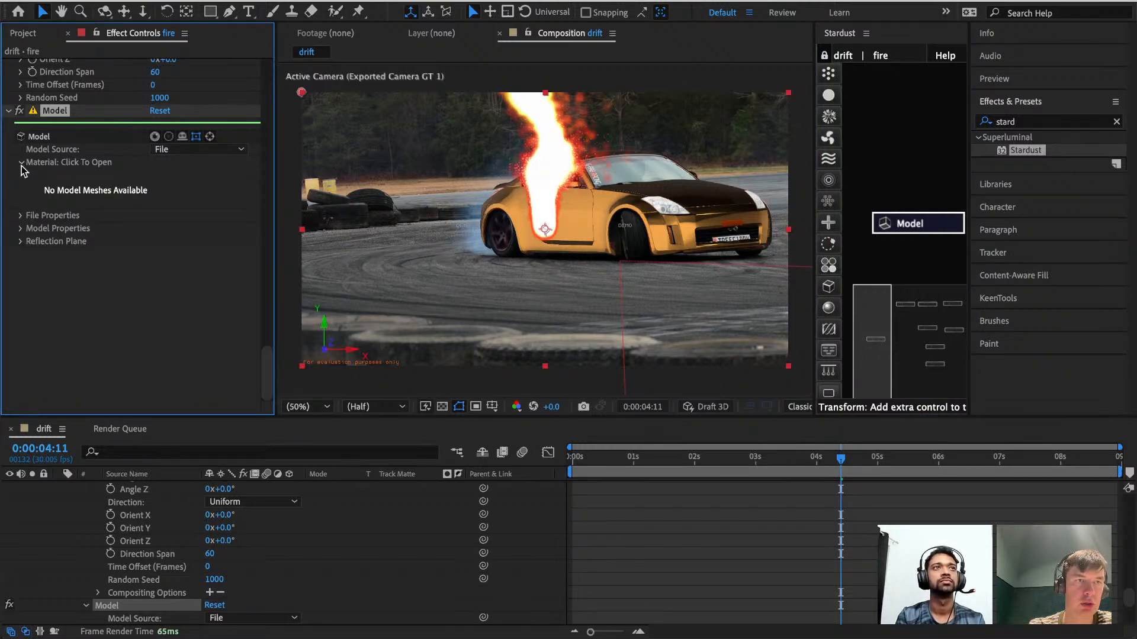
pyautogui.click(21, 165)
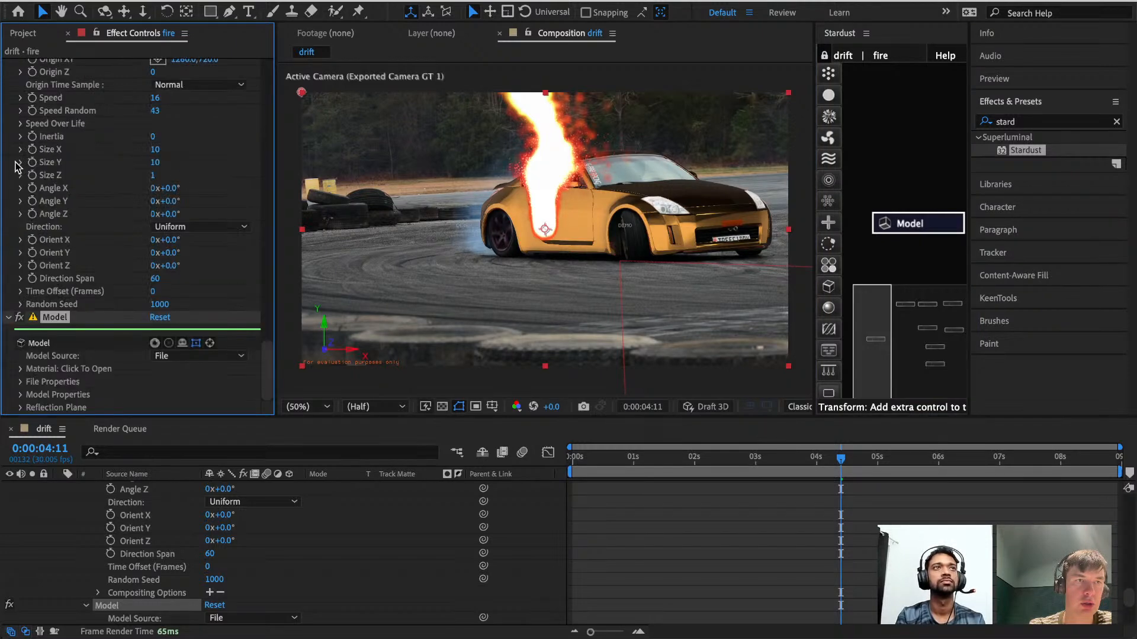
pyautogui.click(23, 383)
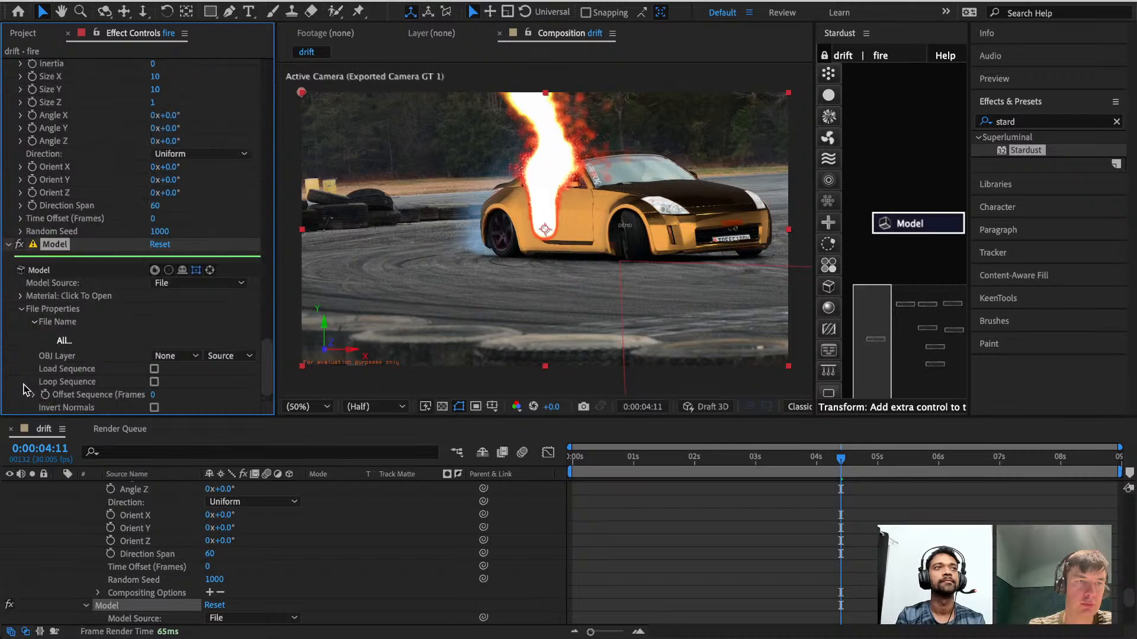
pyautogui.click(64, 343)
pyautogui.click(735, 325)
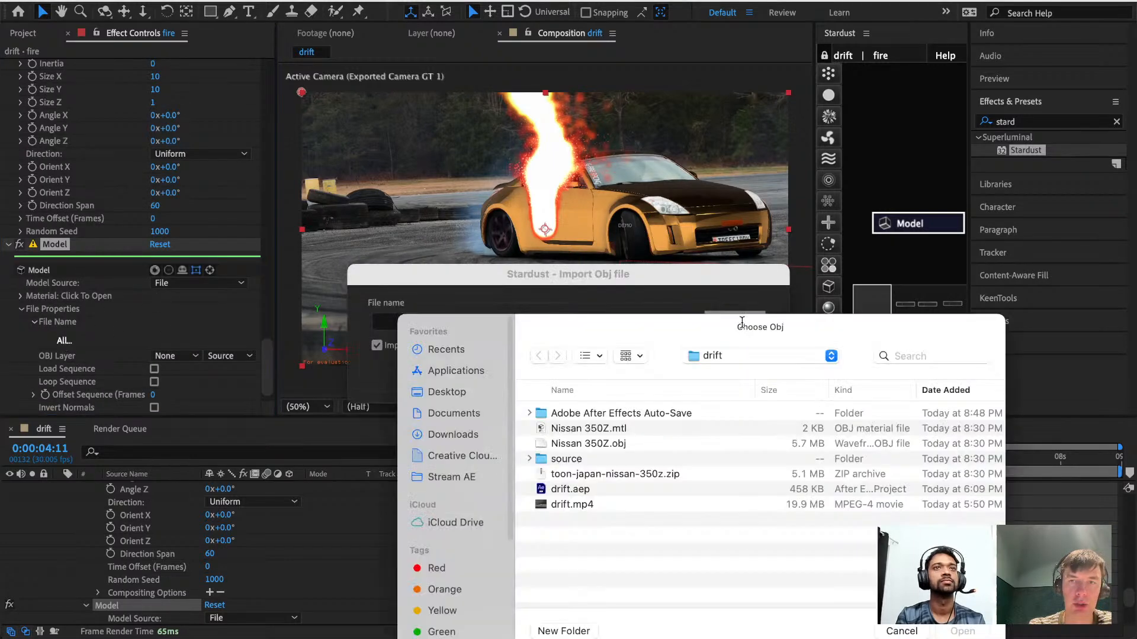
pyautogui.doubleClick(593, 443)
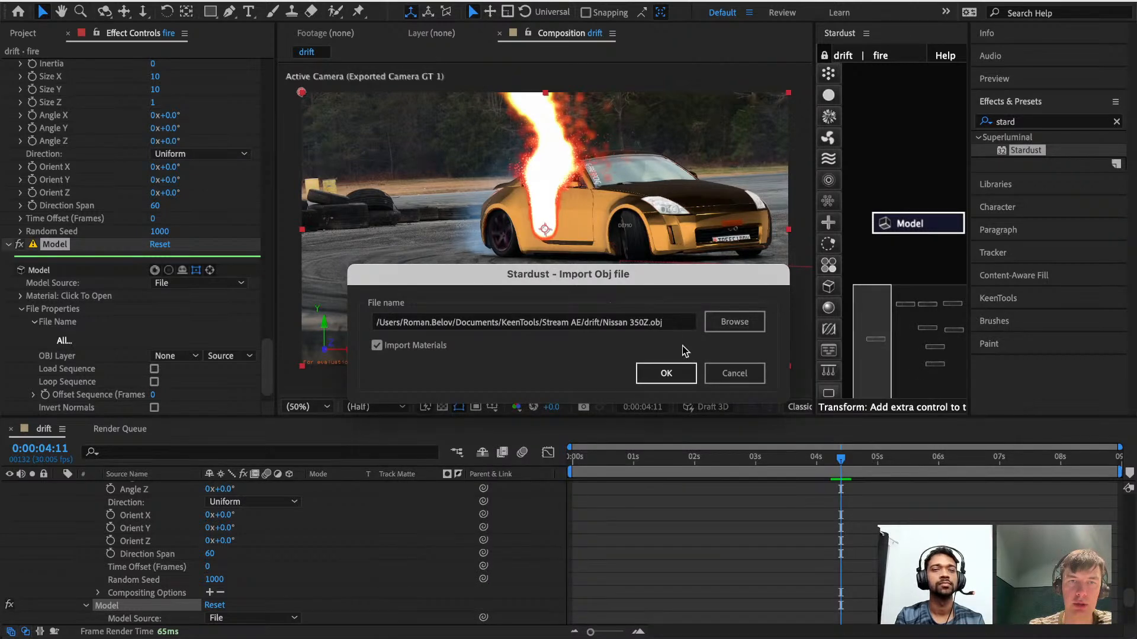
pyautogui.click(425, 346)
pyautogui.click(667, 372)
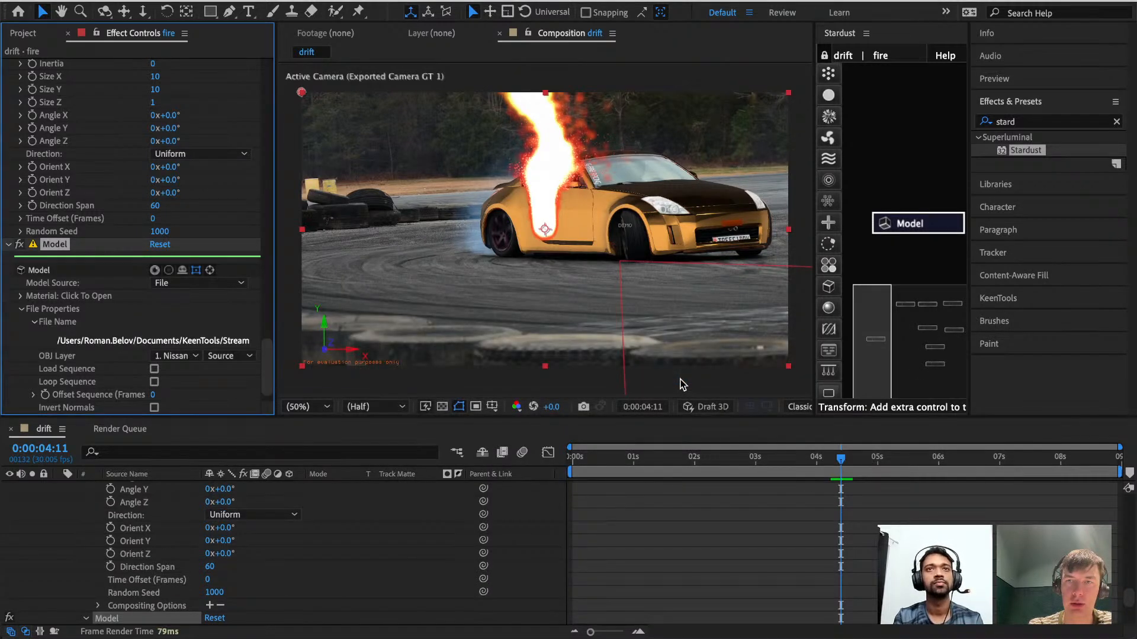
# Place the Model node above the fire preset nodes and connect it to all three Emitter nodes.
pyautogui.moveTo(920, 219); pyautogui.dragTo(915, 136)
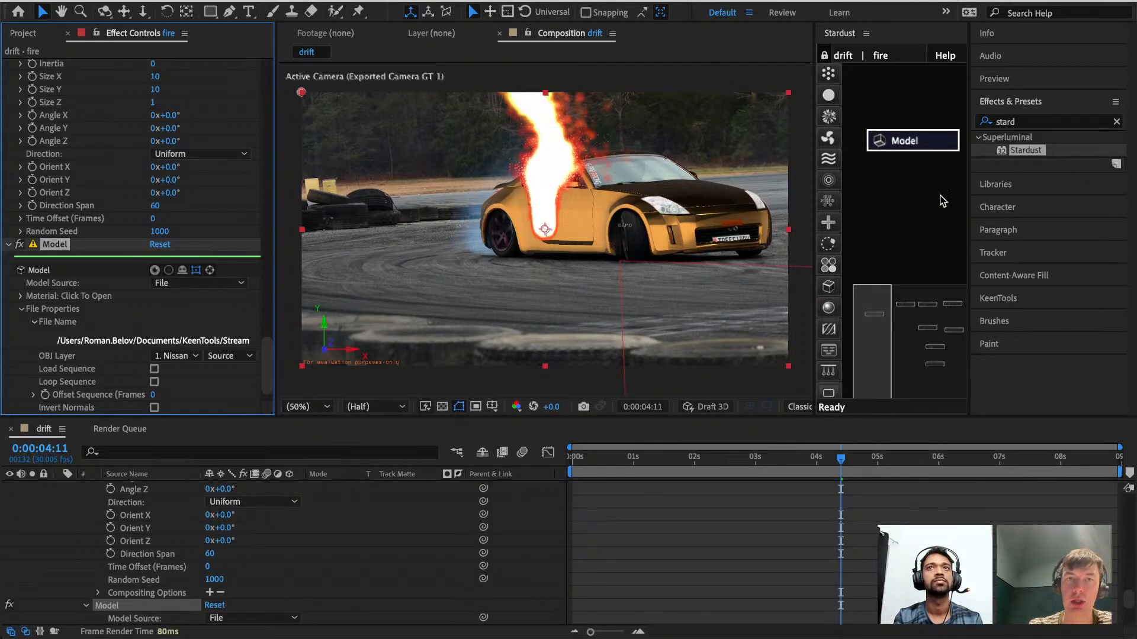
pyautogui.moveTo(940, 194); pyautogui.dragTo(910, 201)
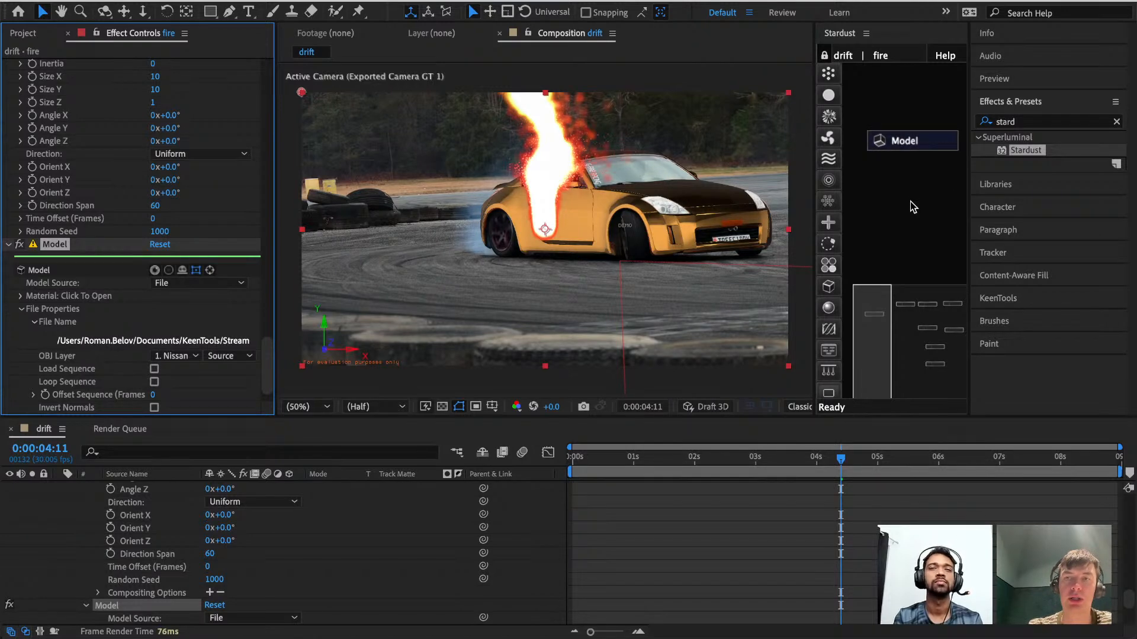
pyautogui.press('space')
pyautogui.moveTo(883, 309); pyautogui.dragTo(929, 303)
pyautogui.press('`')
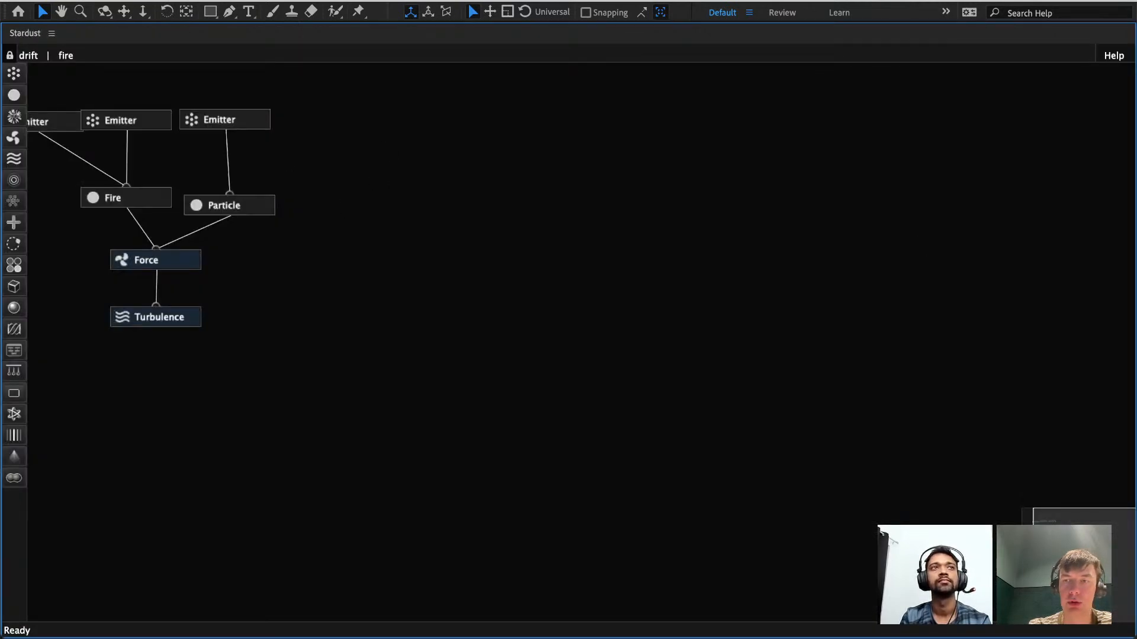
pyautogui.moveTo(399, 372); pyautogui.dragTo(716, 396)
pyautogui.moveTo(237, 177); pyautogui.dragTo(443, 135)
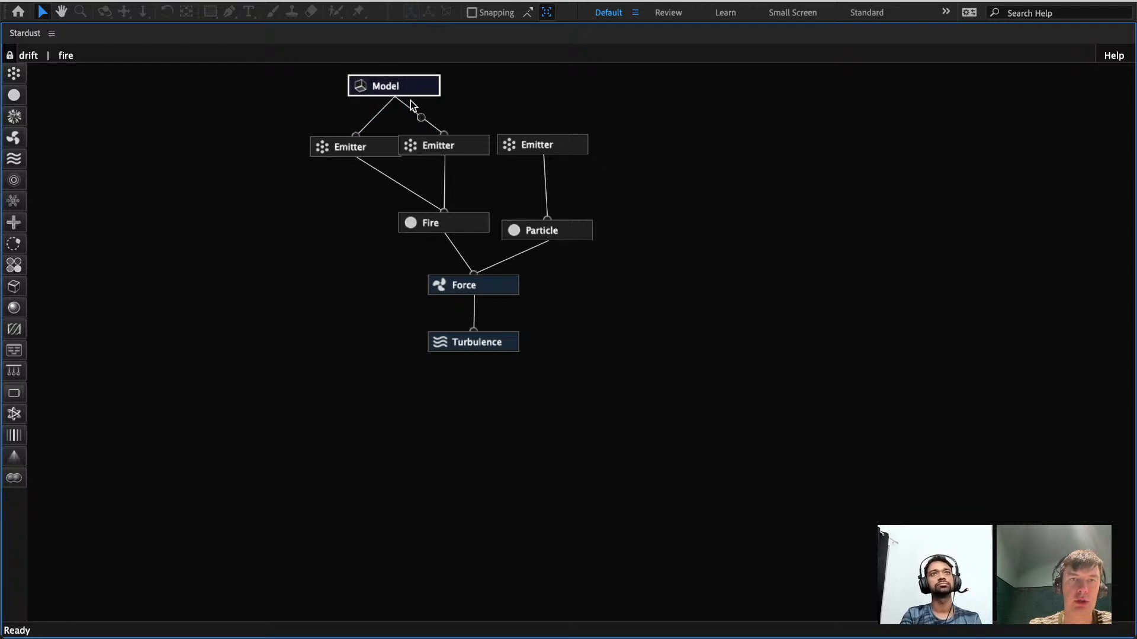
pyautogui.moveTo(396, 96); pyautogui.dragTo(540, 140)
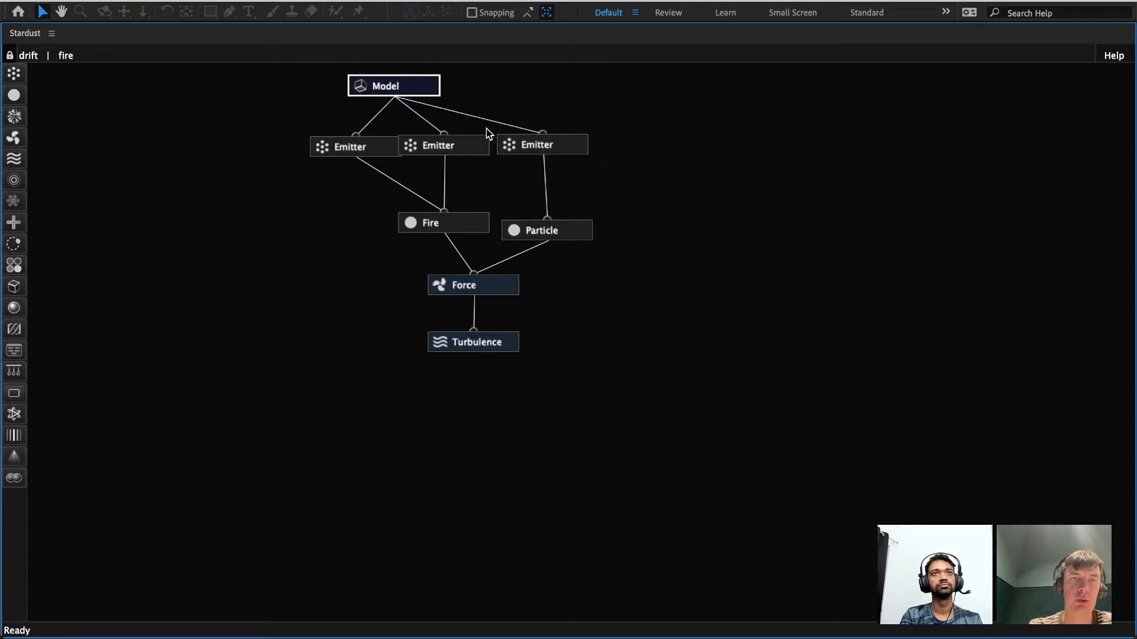
pyautogui.press('`')
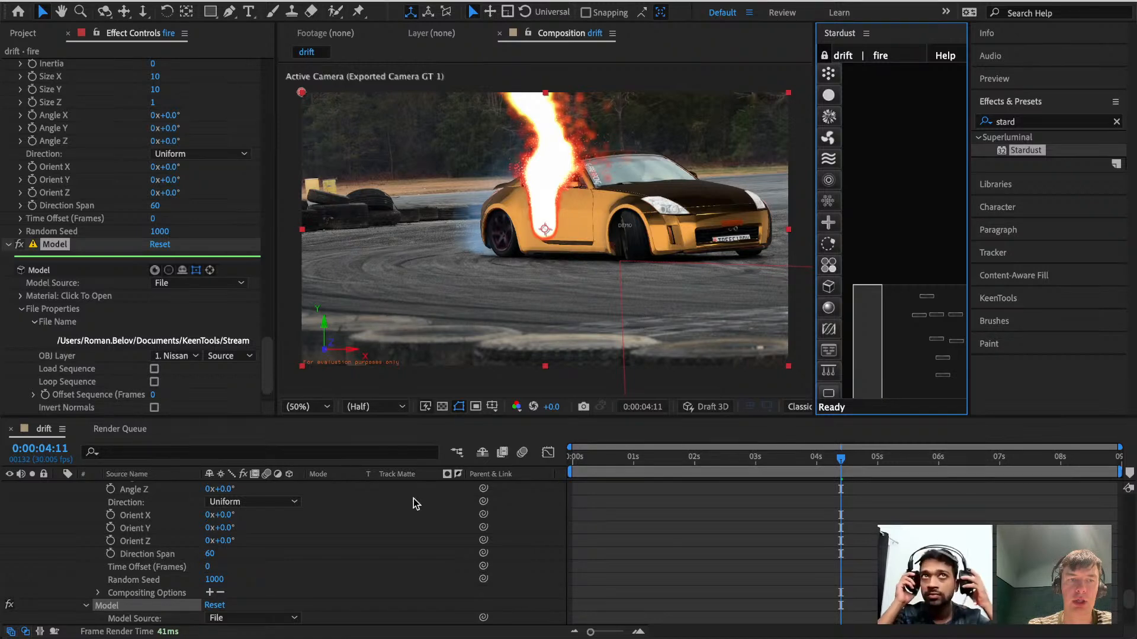
# Collapse the fire layer's properties and add a Transform node connected after the Turbulence node in the Stardust graph.
pyautogui.scroll(10, 302, 602)
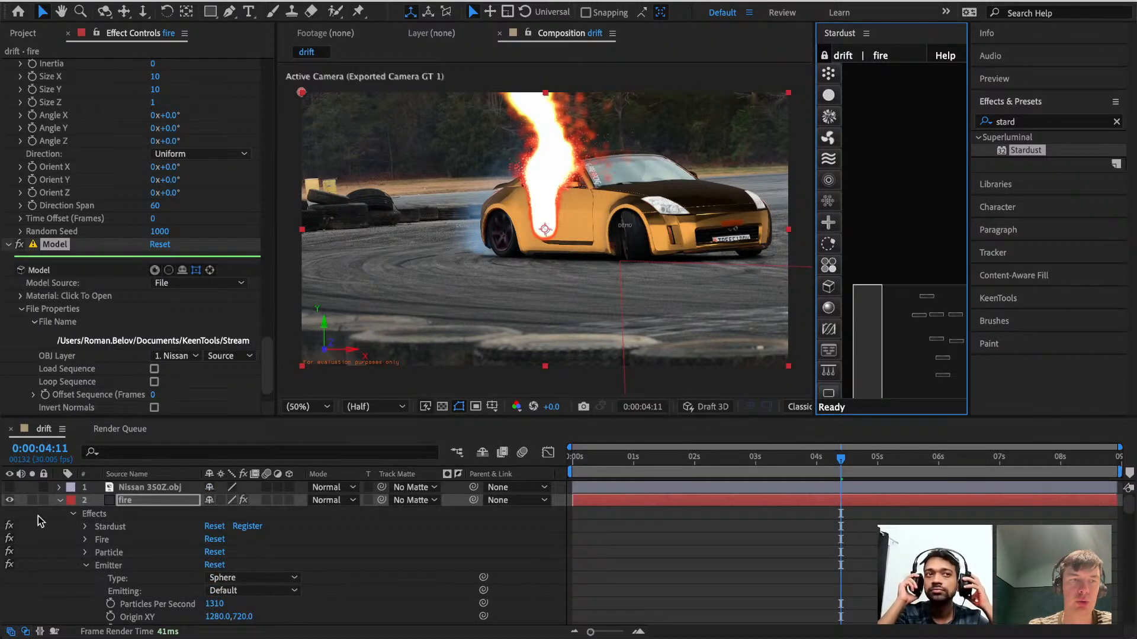
pyautogui.click(59, 501)
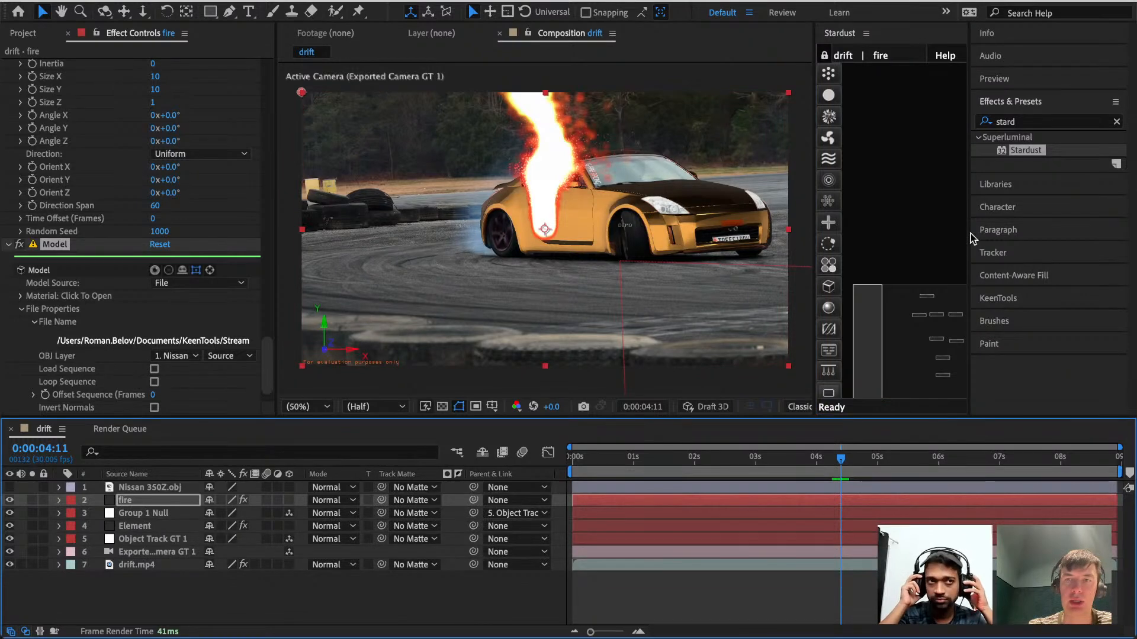
pyautogui.press('`')
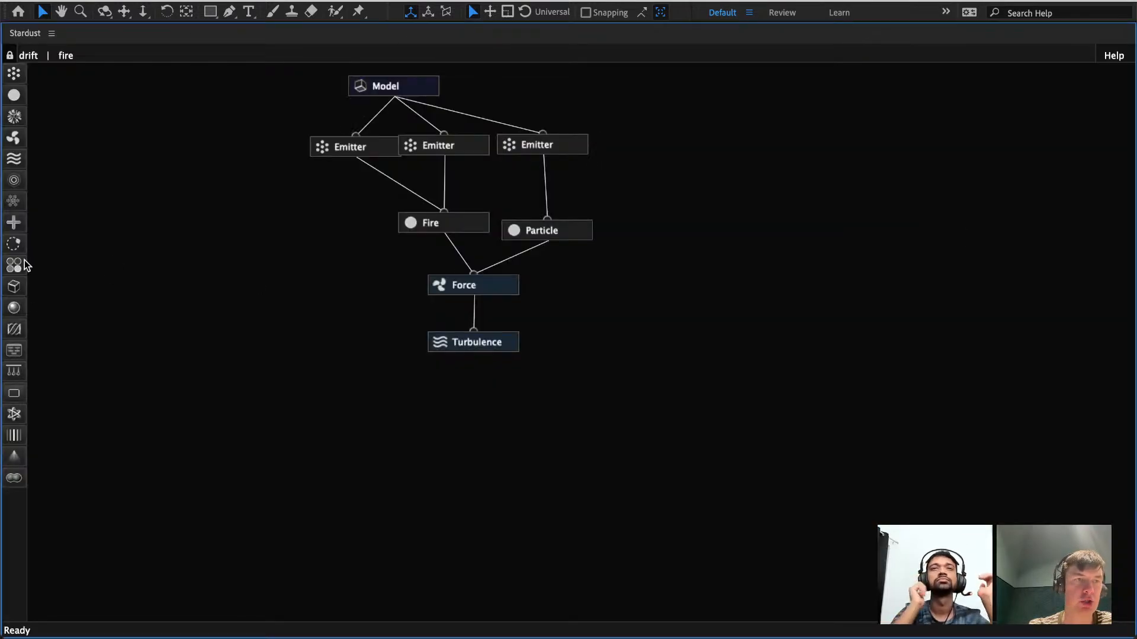
pyautogui.moveTo(15, 230); pyautogui.dragTo(472, 392)
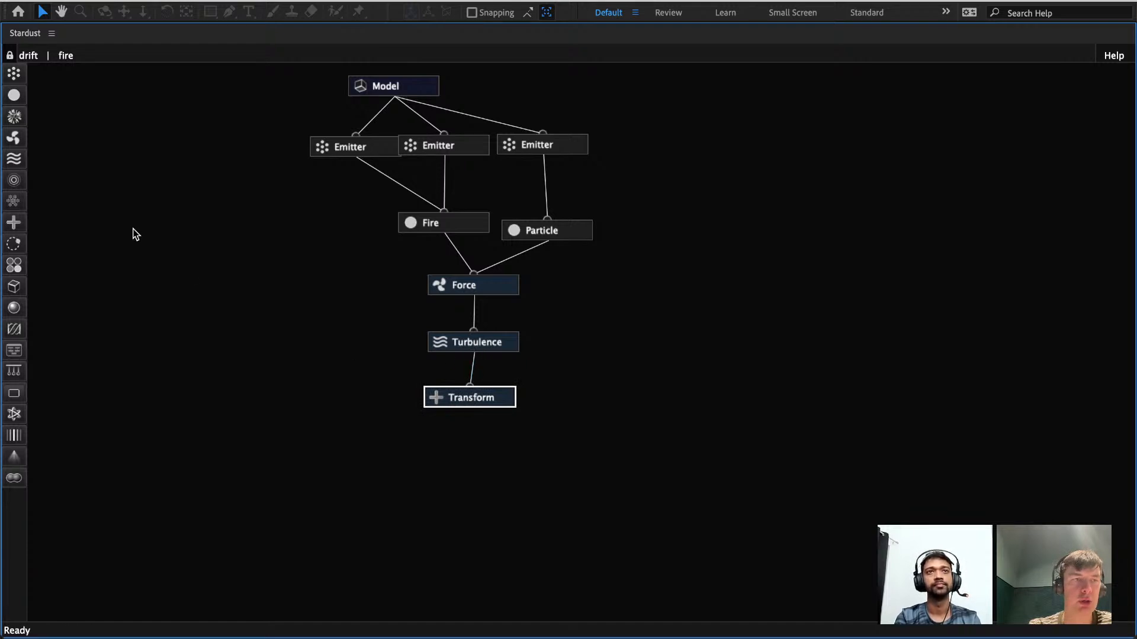
pyautogui.click(467, 393)
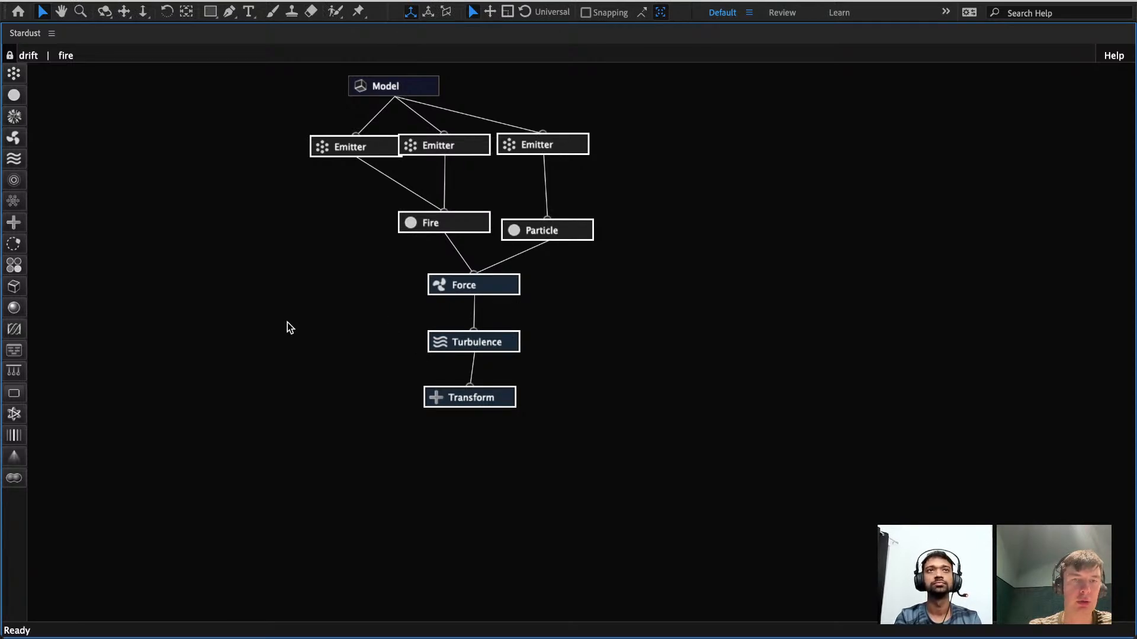
pyautogui.press('`')
# Set the Transform node's Inherit Motion null layer to Object Track GT 1 and scrub back to 0:00:00:01.
pyautogui.scroll(-5, 83, 249)
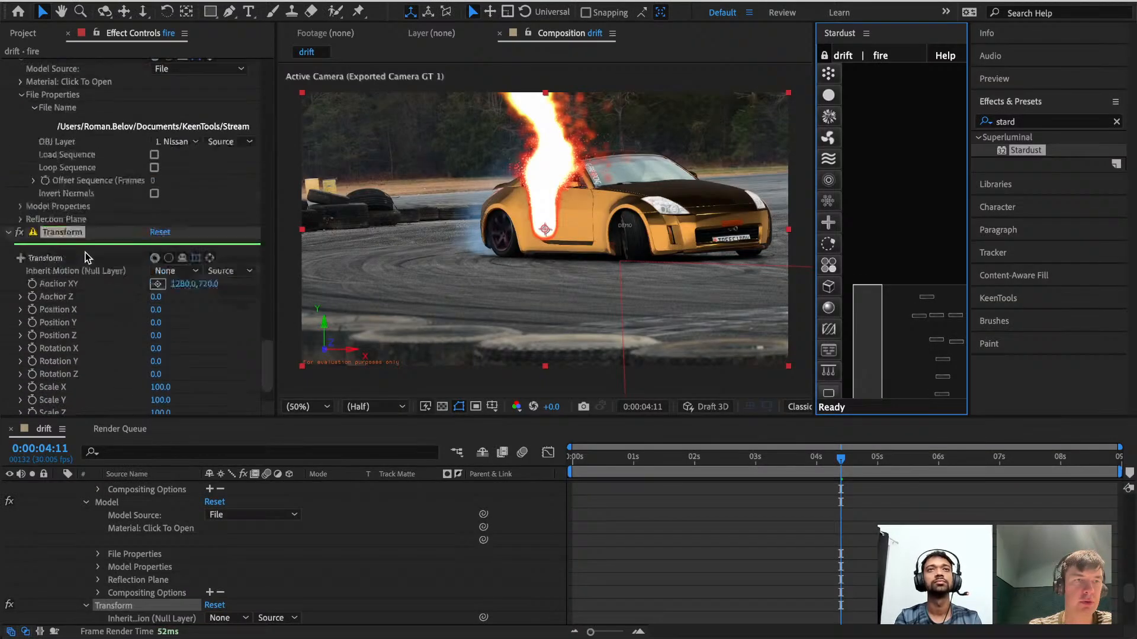
pyautogui.click(168, 227)
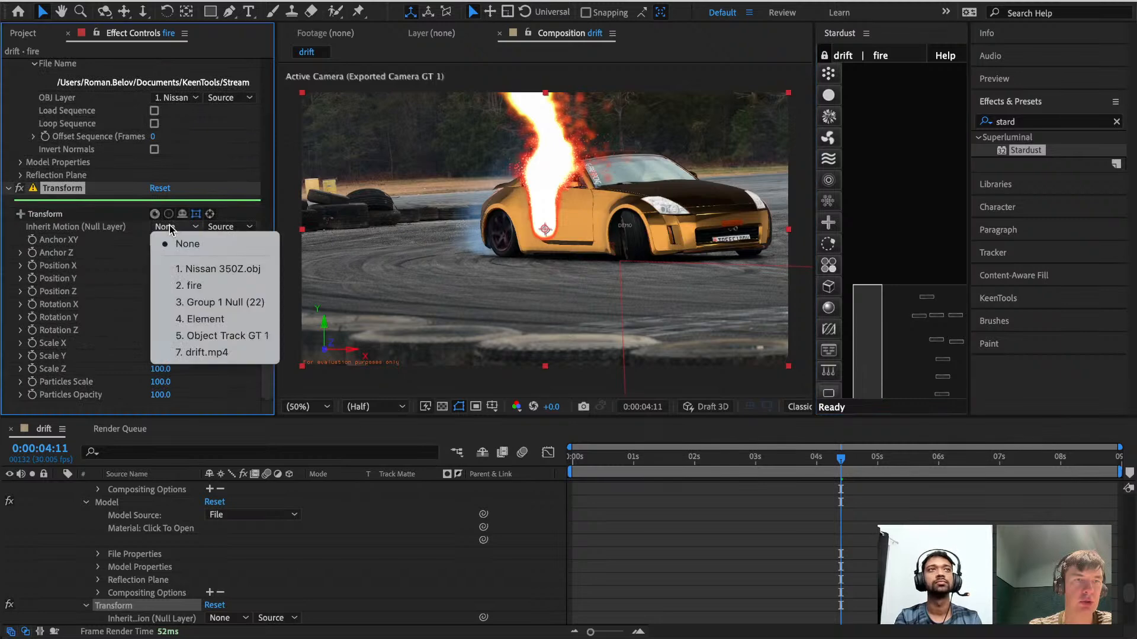
pyautogui.click(208, 336)
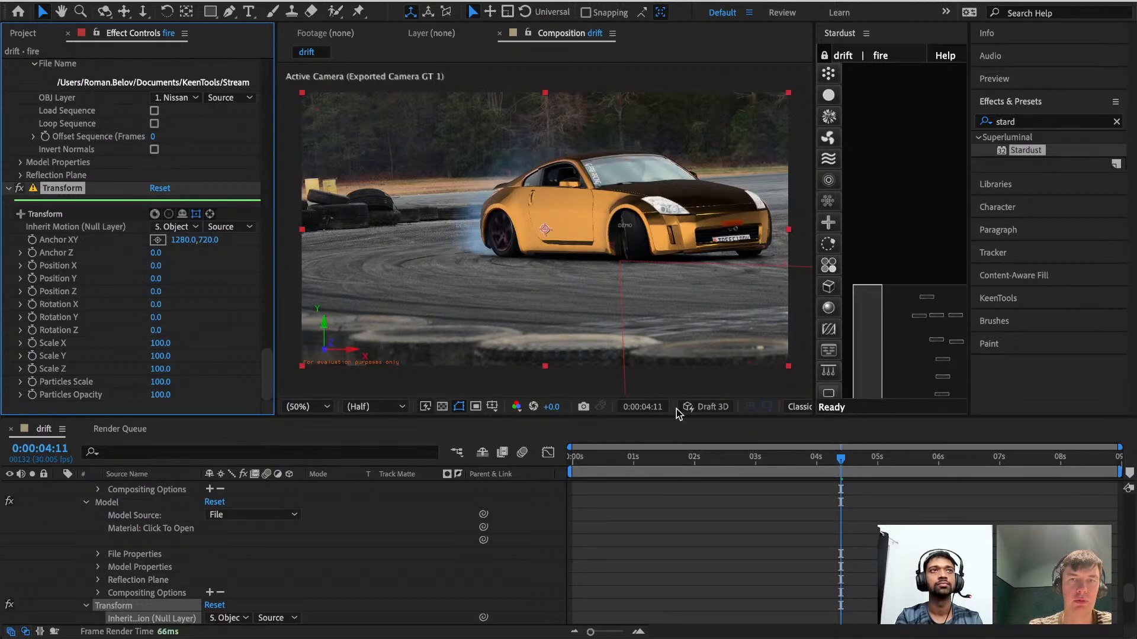
pyautogui.moveTo(802, 461); pyautogui.dragTo(576, 460)
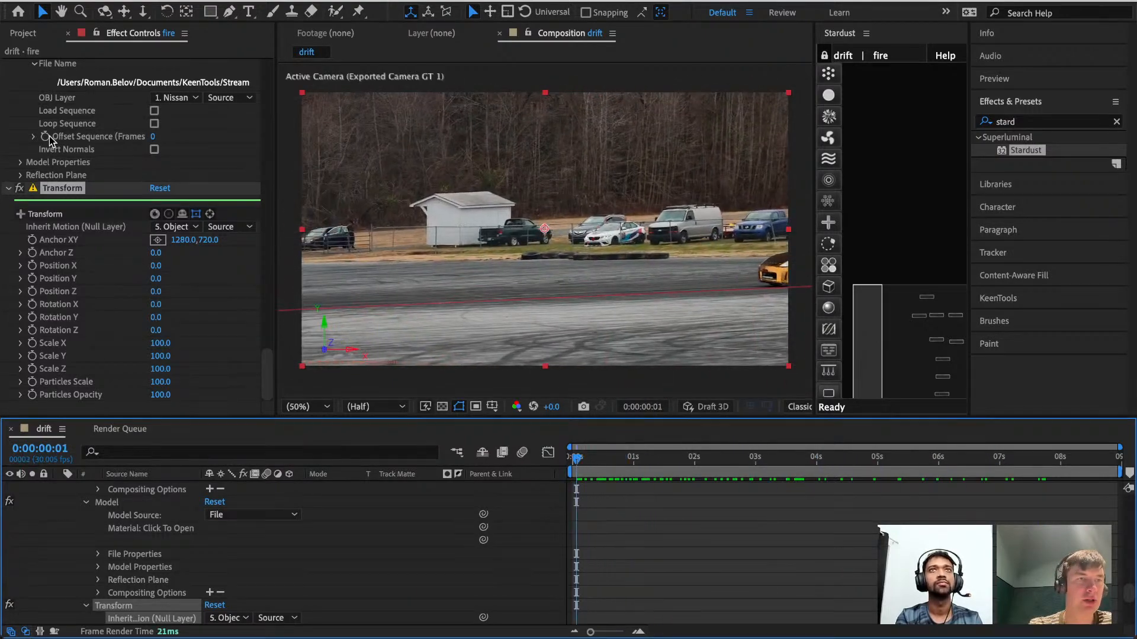
# Look through the fire layer's Stardust settings and examine the transform properties of the Object Track GT 1 layer.
pyautogui.scroll(5, 49, 136)
pyautogui.scroll(5, 49, 138)
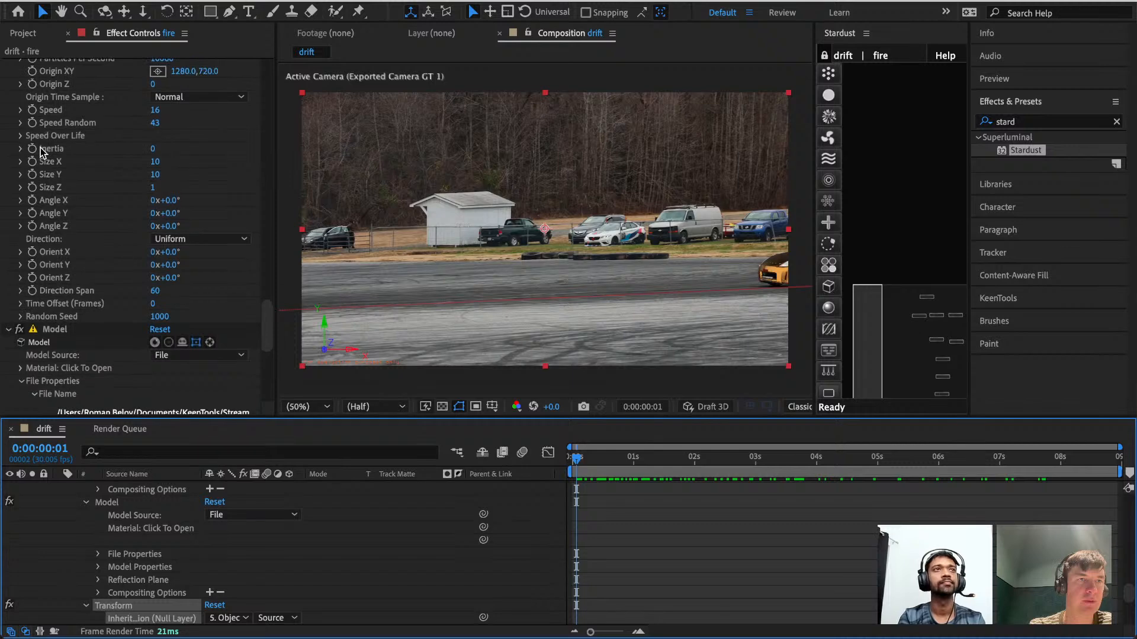
pyautogui.scroll(-5, 35, 188)
pyautogui.scroll(15, 24, 193)
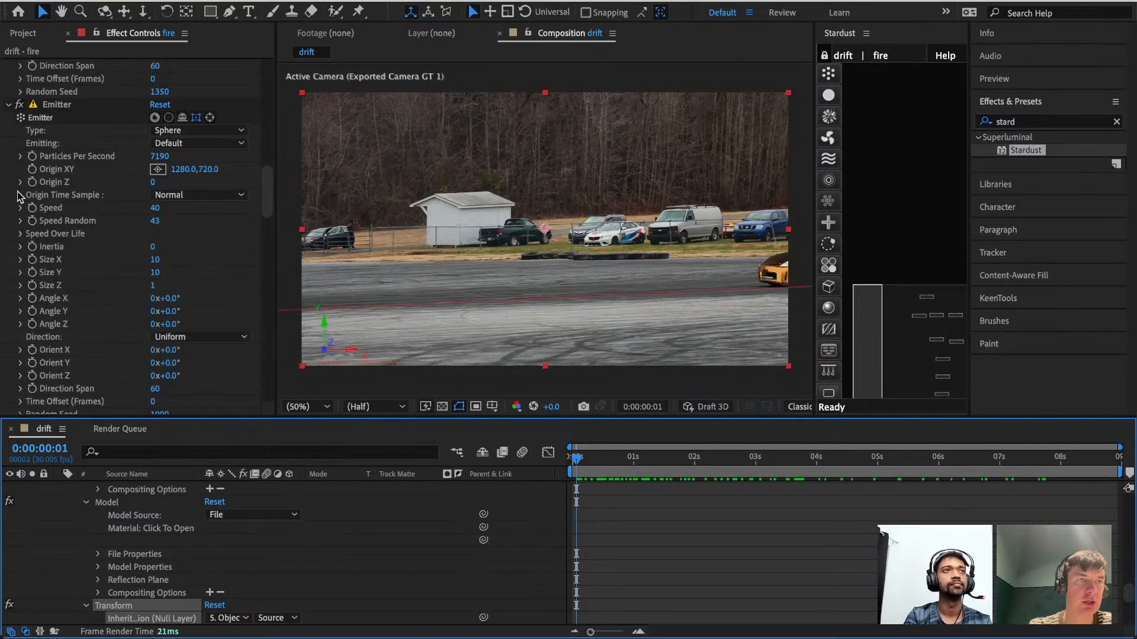
pyautogui.scroll(1, 19, 196)
pyautogui.scroll(10, 145, 508)
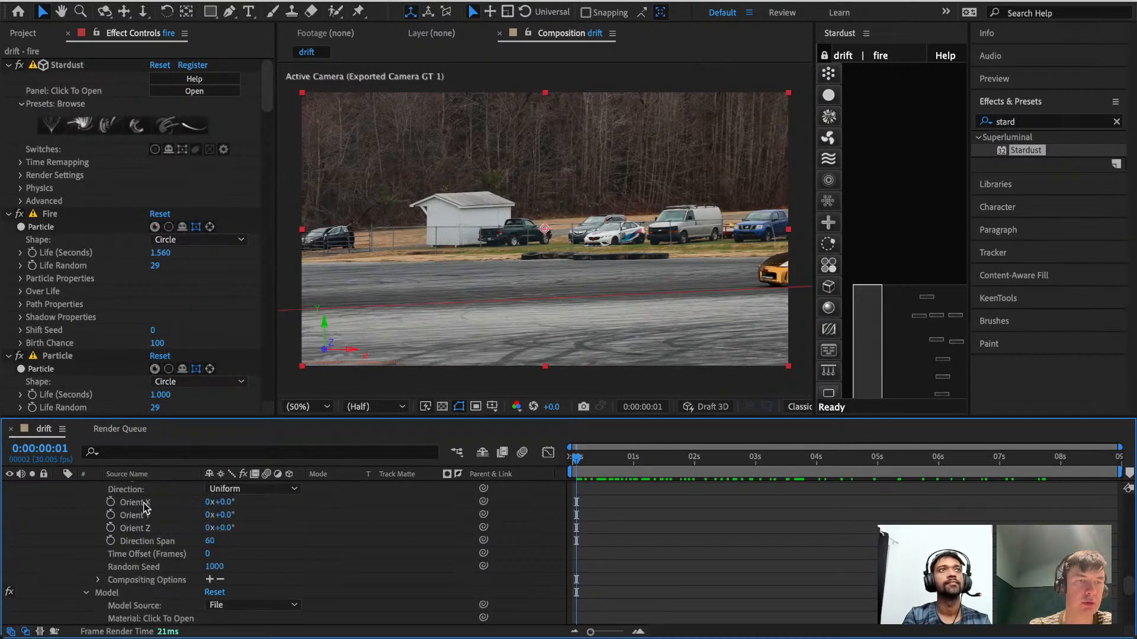
pyautogui.click(145, 503)
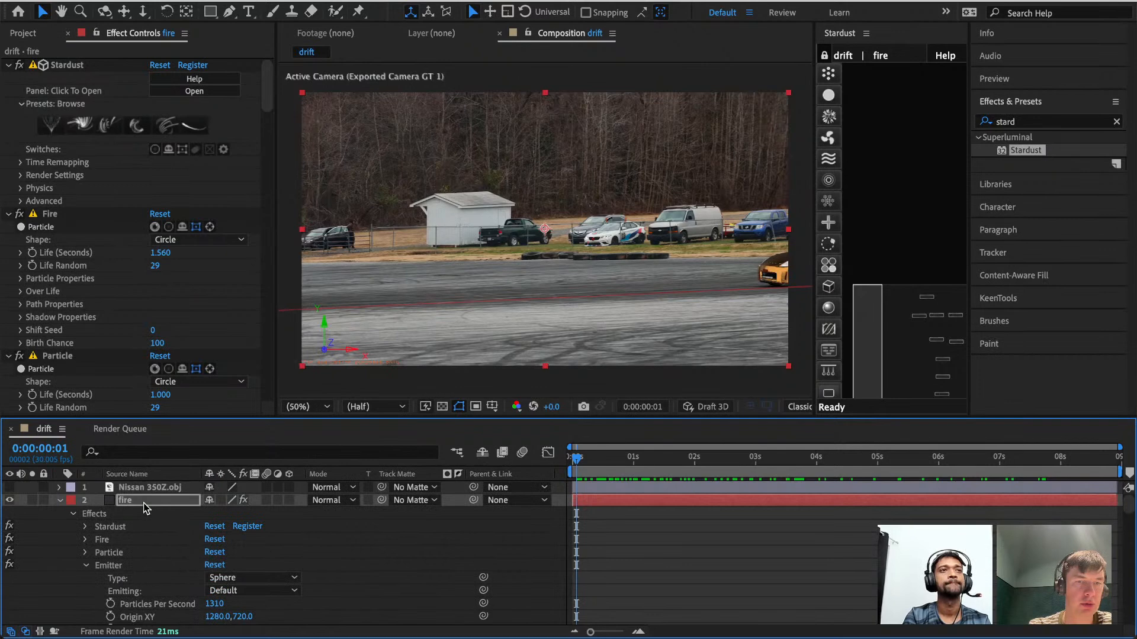
pyautogui.click(61, 502)
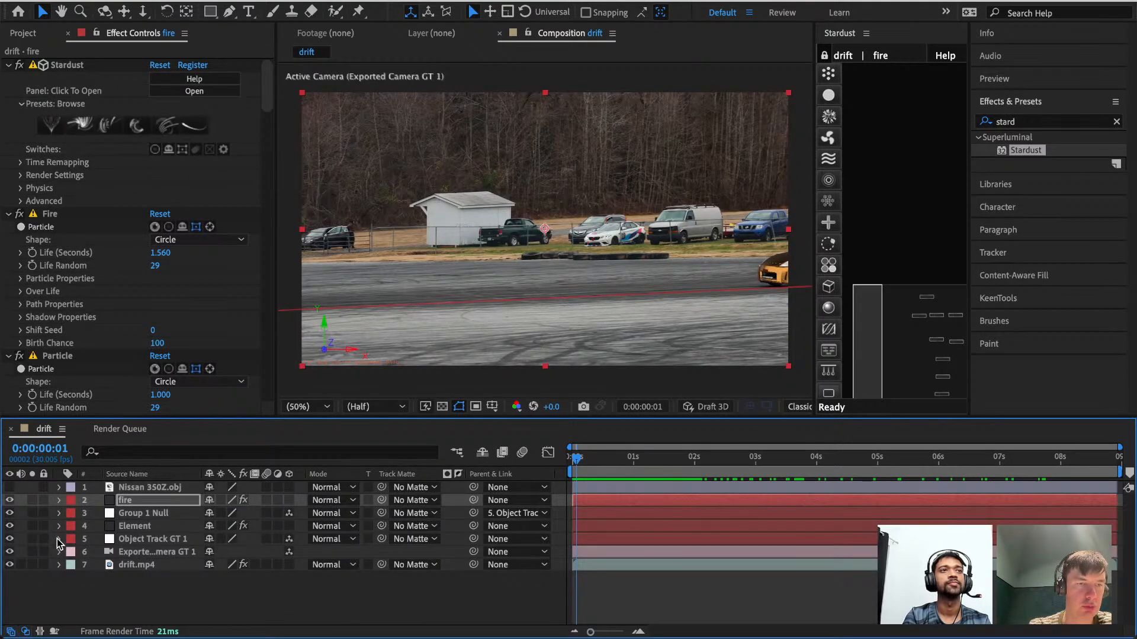
pyautogui.click(58, 539)
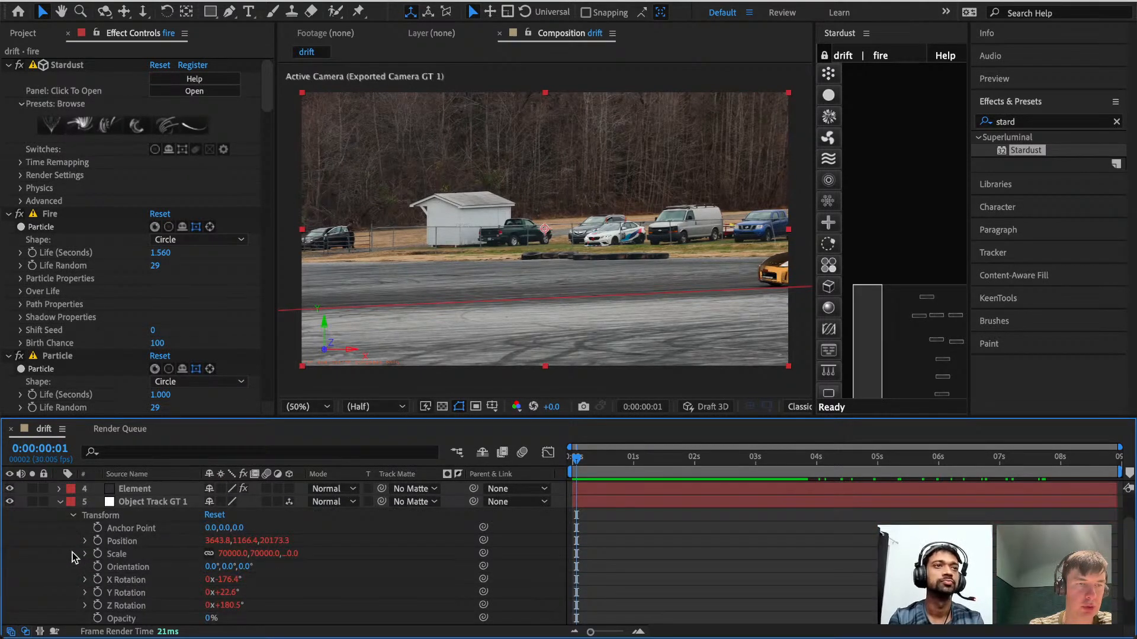
pyautogui.click(74, 553)
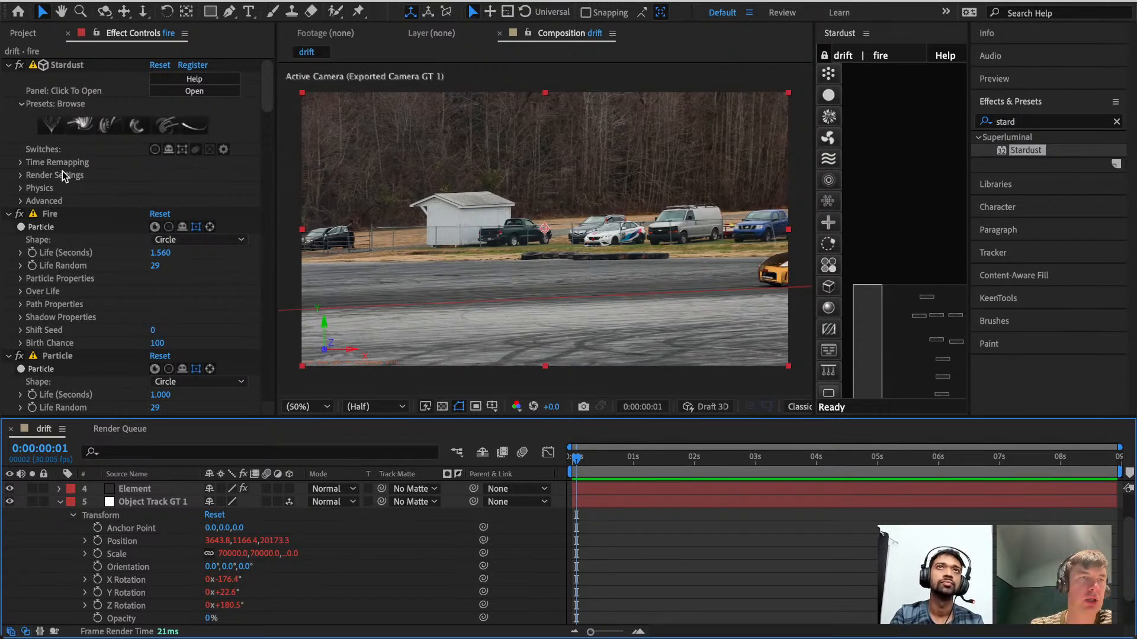
# Set the clipping Max Distance to 50000 in the fire layer's Stardust render settings and scrub to 0:00:04:00.
pyautogui.click(21, 177)
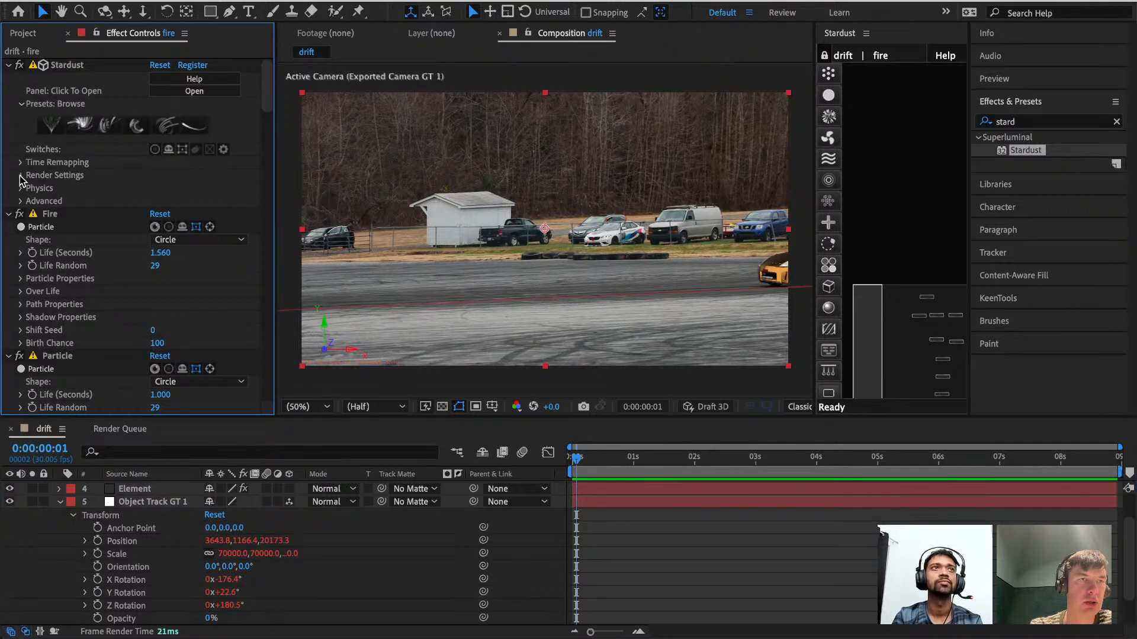
pyautogui.scroll(-1, 126, 339)
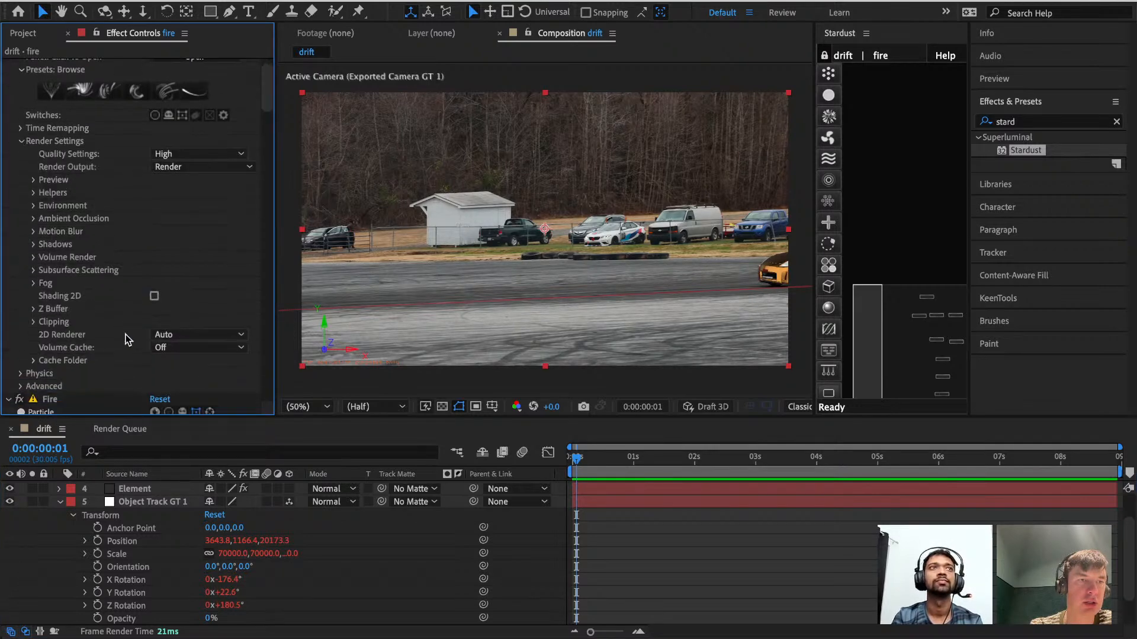
pyautogui.click(33, 321)
pyautogui.scroll(-2, 33, 321)
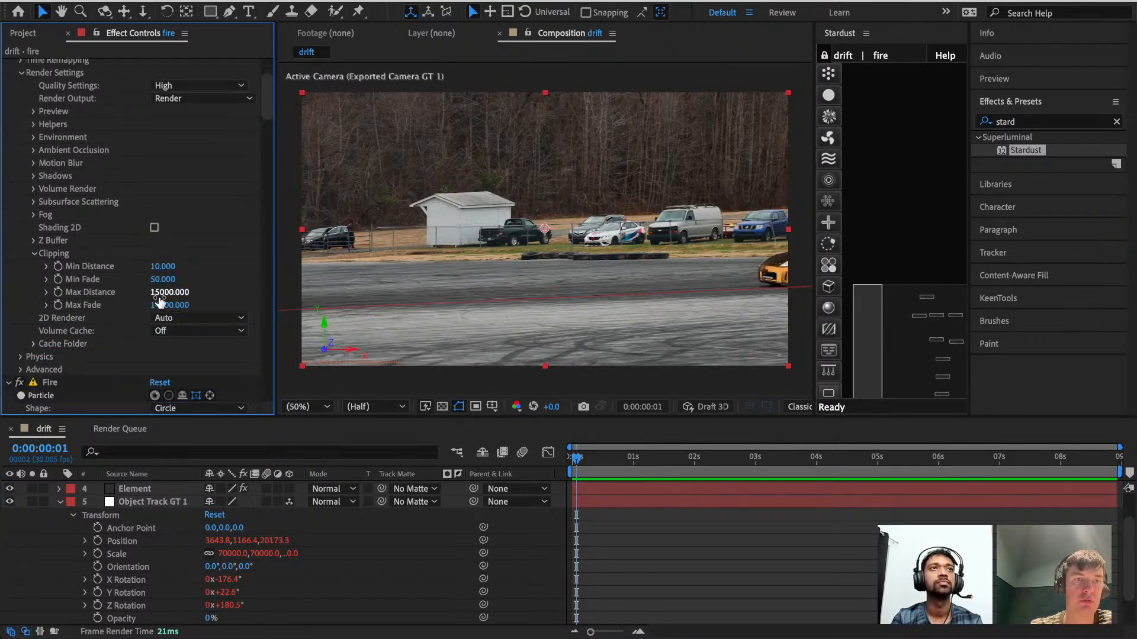
pyautogui.click(159, 296)
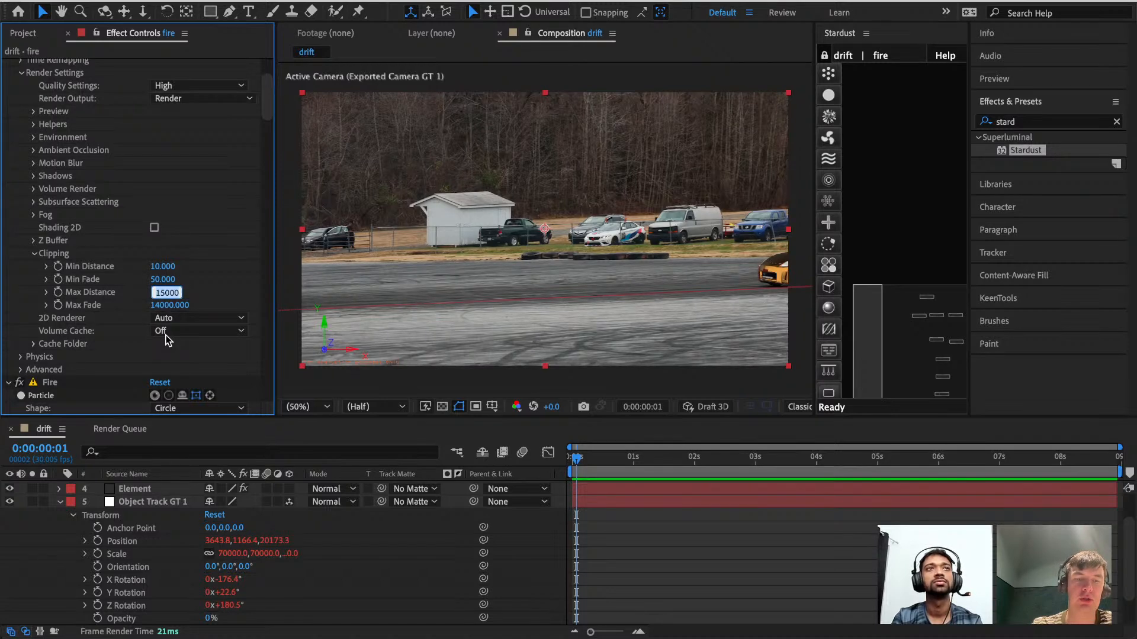
pyautogui.write('50')
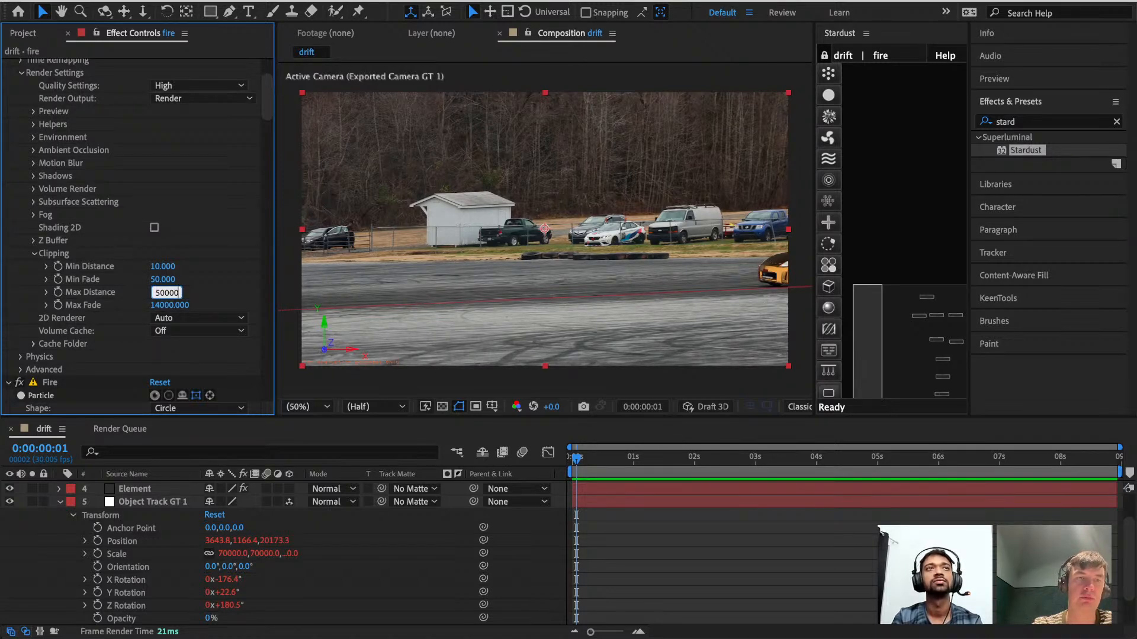
pyautogui.write('000')
pyautogui.press('Return')
pyautogui.click(652, 461)
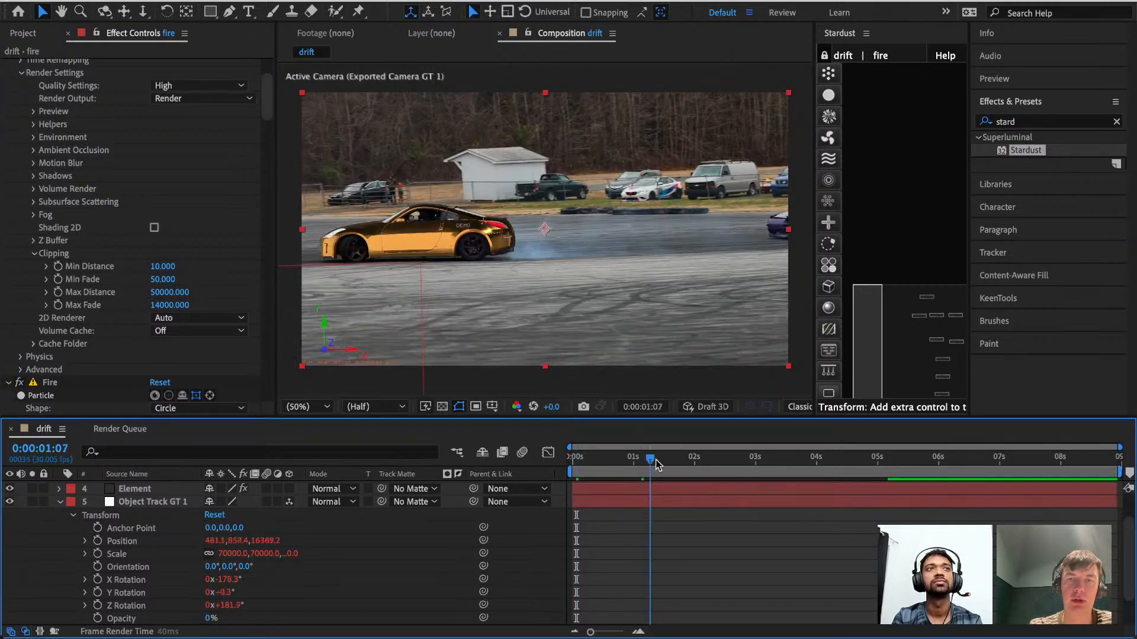
pyautogui.moveTo(655, 465); pyautogui.dragTo(818, 470)
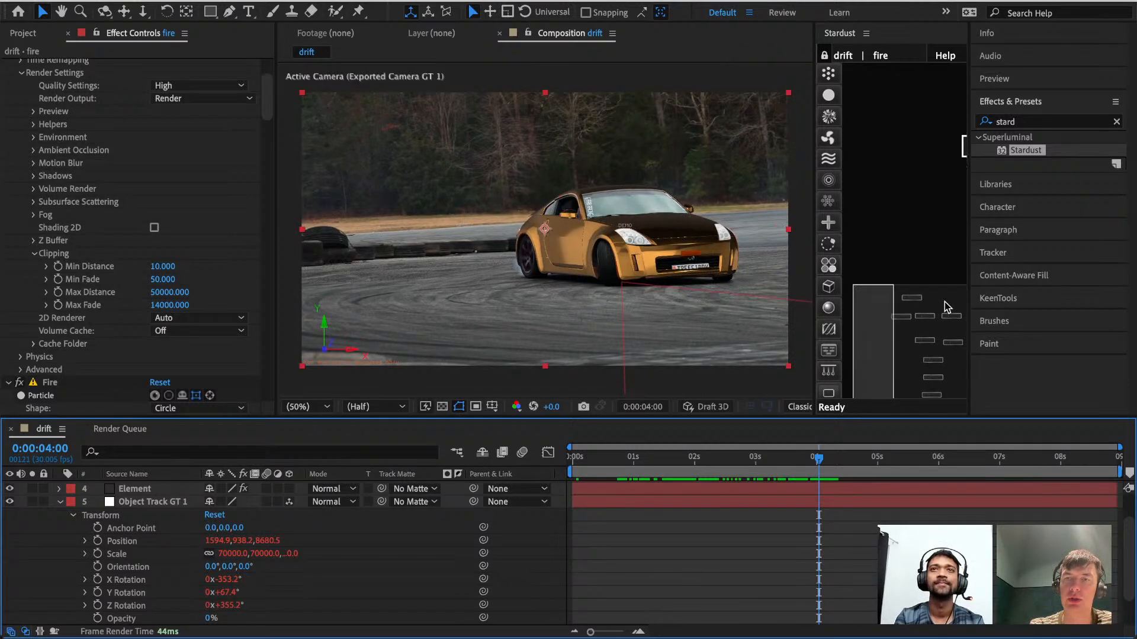
# Set the fire layer's clipping Max Fade to 50000.
pyautogui.moveTo(944, 302); pyautogui.dragTo(963, 340)
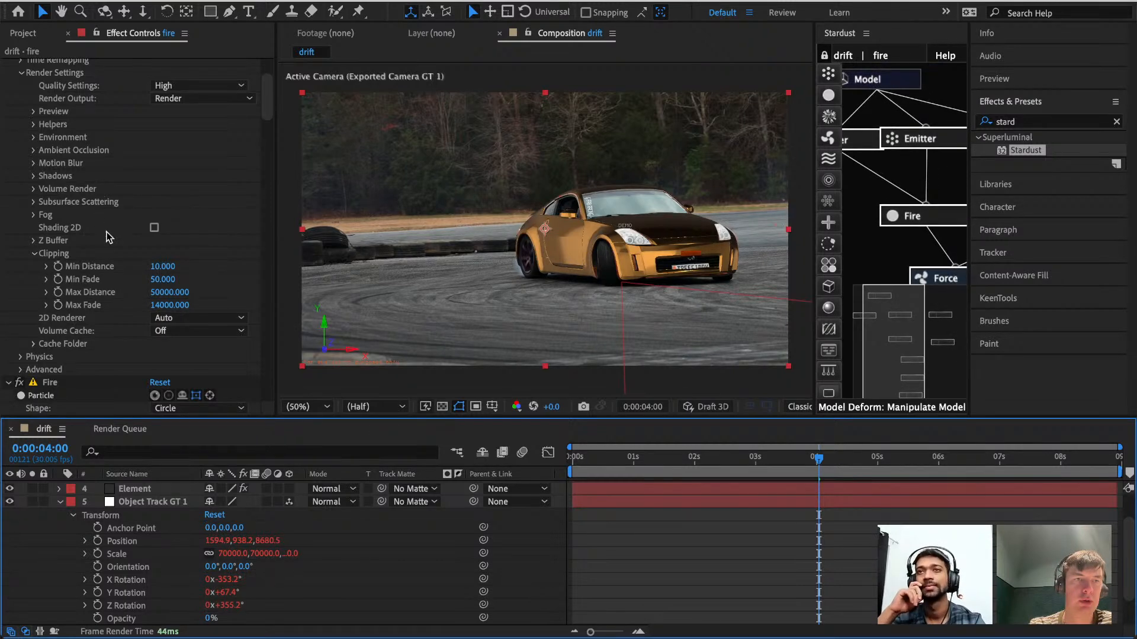
pyautogui.click(171, 305)
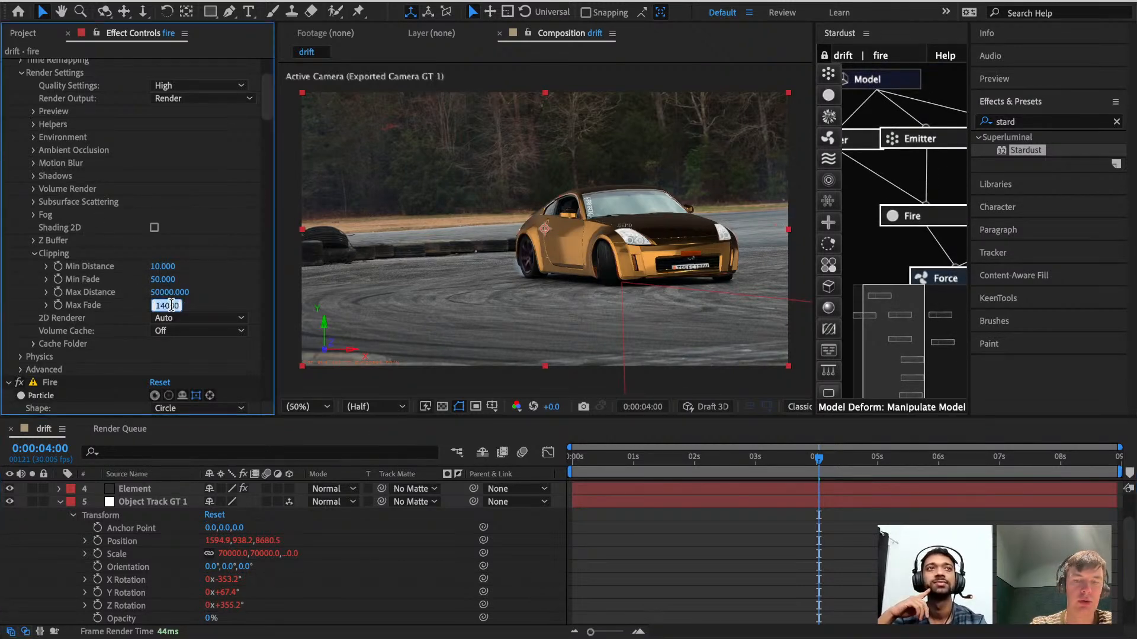
pyautogui.write('5000')
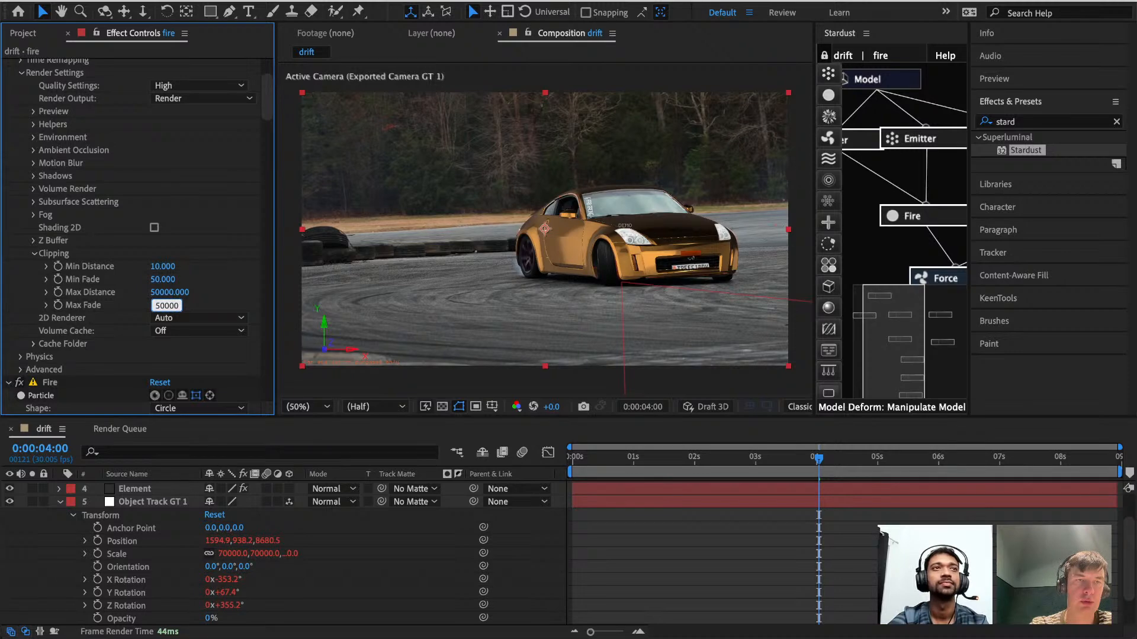
pyautogui.write('0')
pyautogui.press('Return')
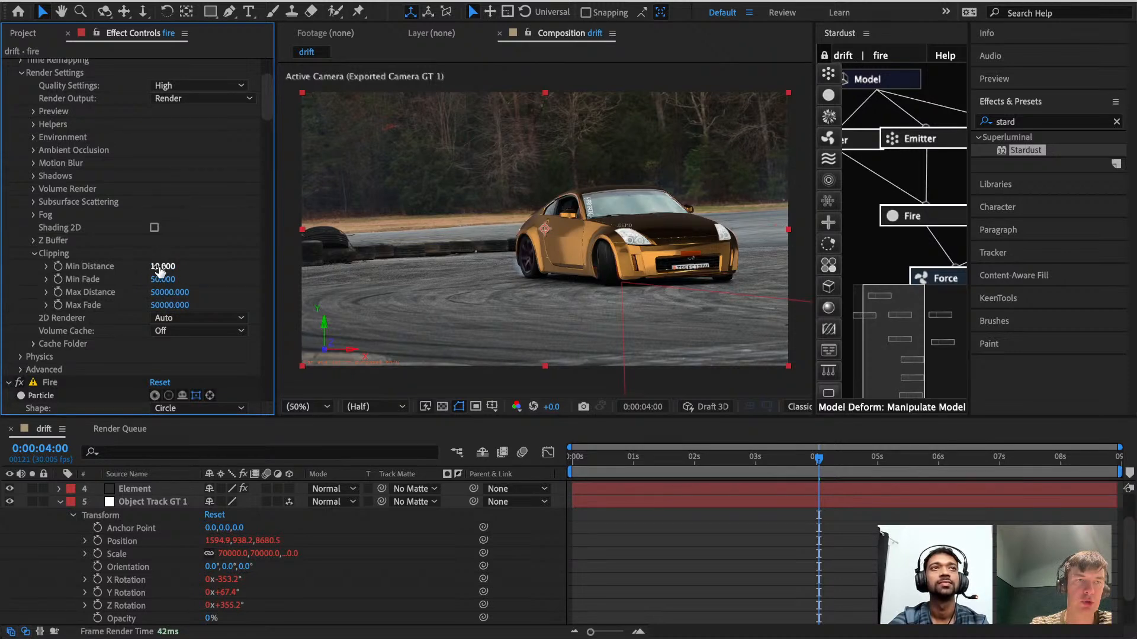
# Set the fire layer's clipping Max Fade to 0.
pyautogui.click(169, 305)
pyautogui.write('0')
pyautogui.press('Return')
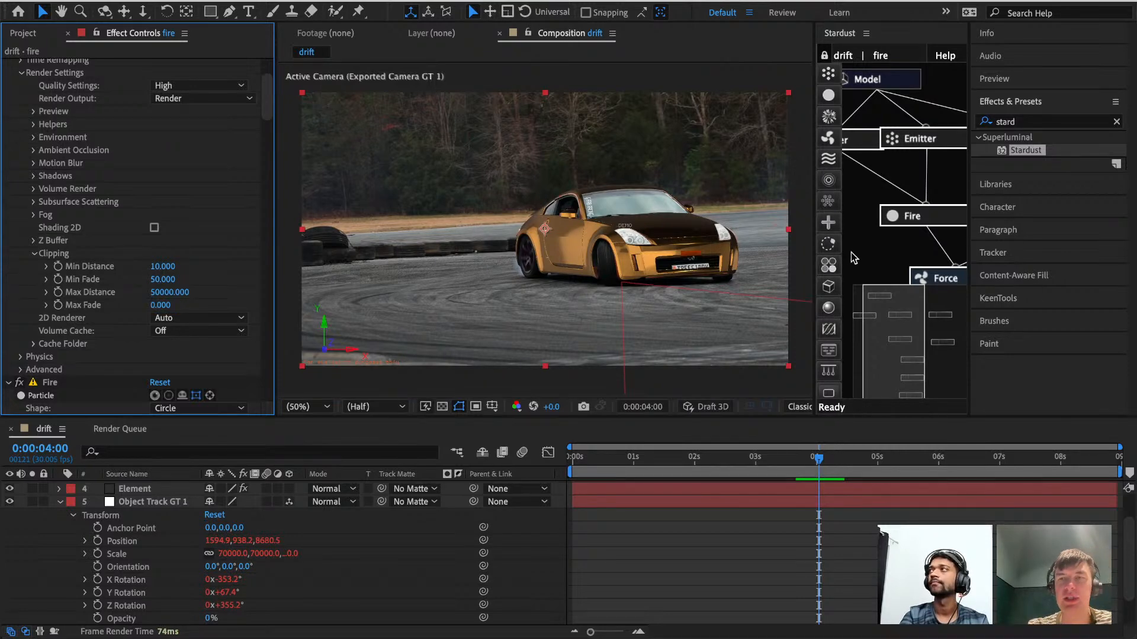
# Select the Fire node and scrub to 0:00:02:27 to look for particles in and around the composition frame.
pyautogui.moveTo(882, 294); pyautogui.dragTo(874, 295)
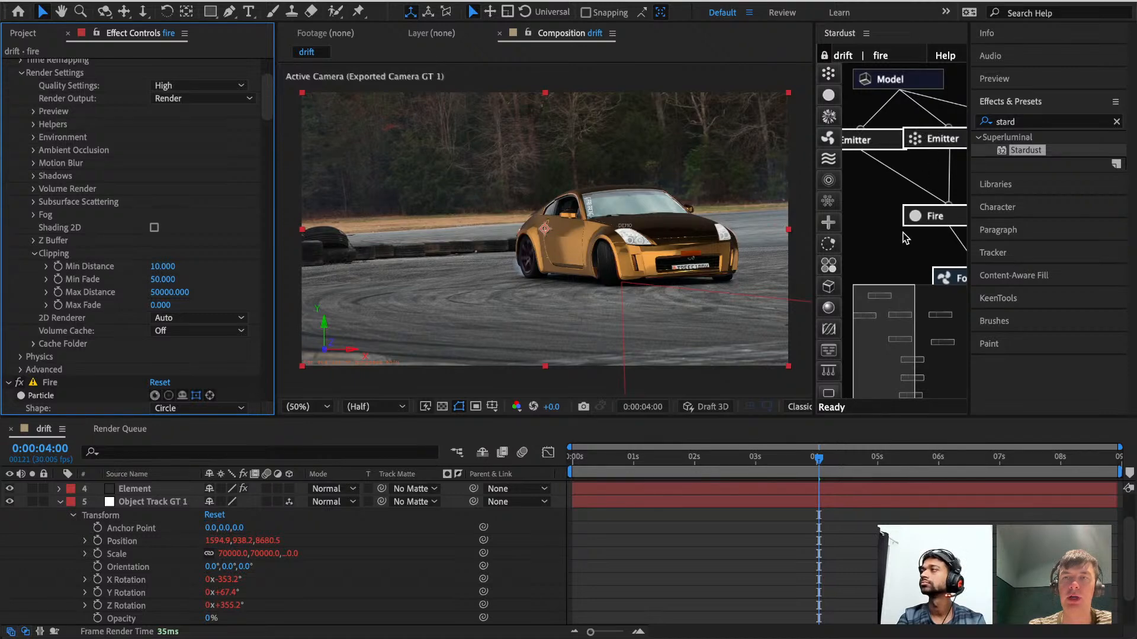
pyautogui.click(937, 218)
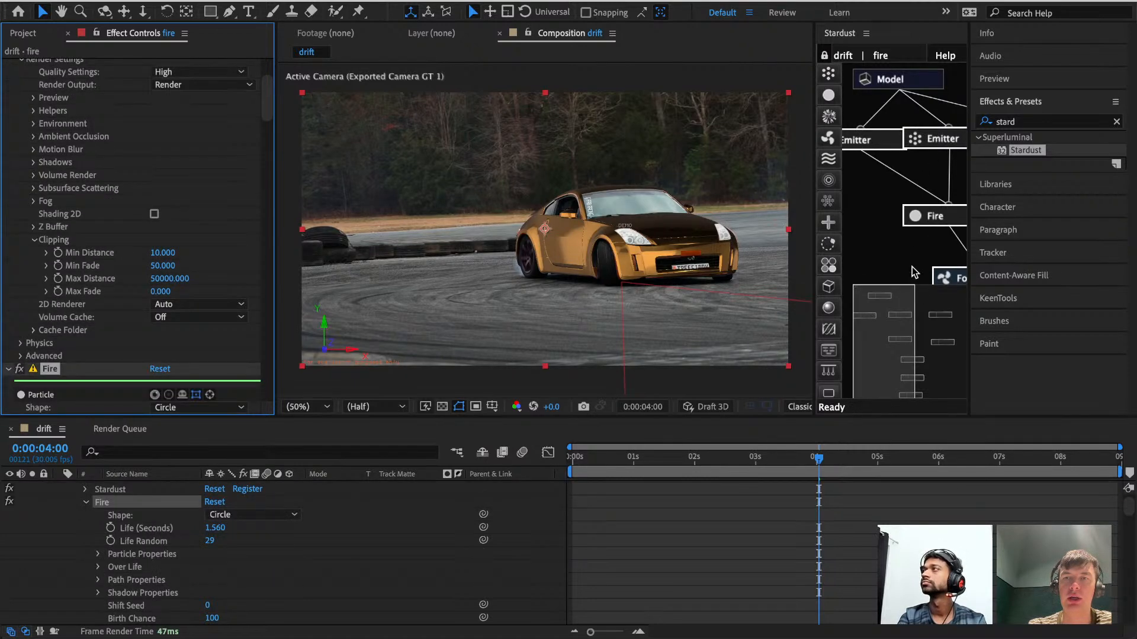
pyautogui.moveTo(895, 305); pyautogui.dragTo(915, 321)
pyautogui.scroll(-4, 515, 160)
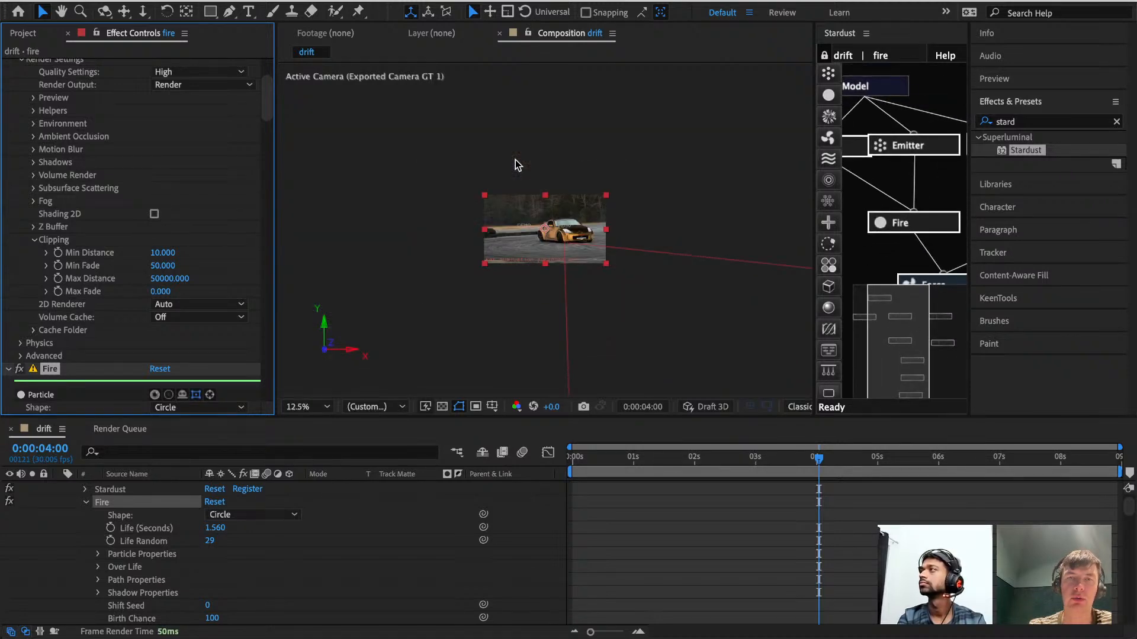
pyautogui.scroll(2, 515, 165)
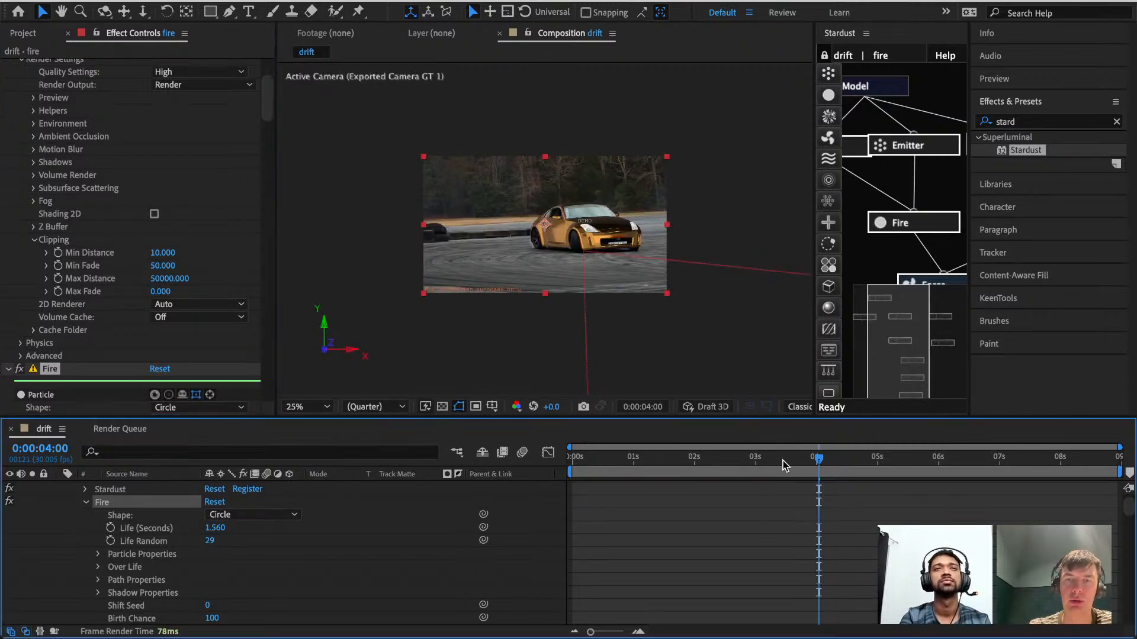
pyautogui.moveTo(634, 465); pyautogui.dragTo(751, 463)
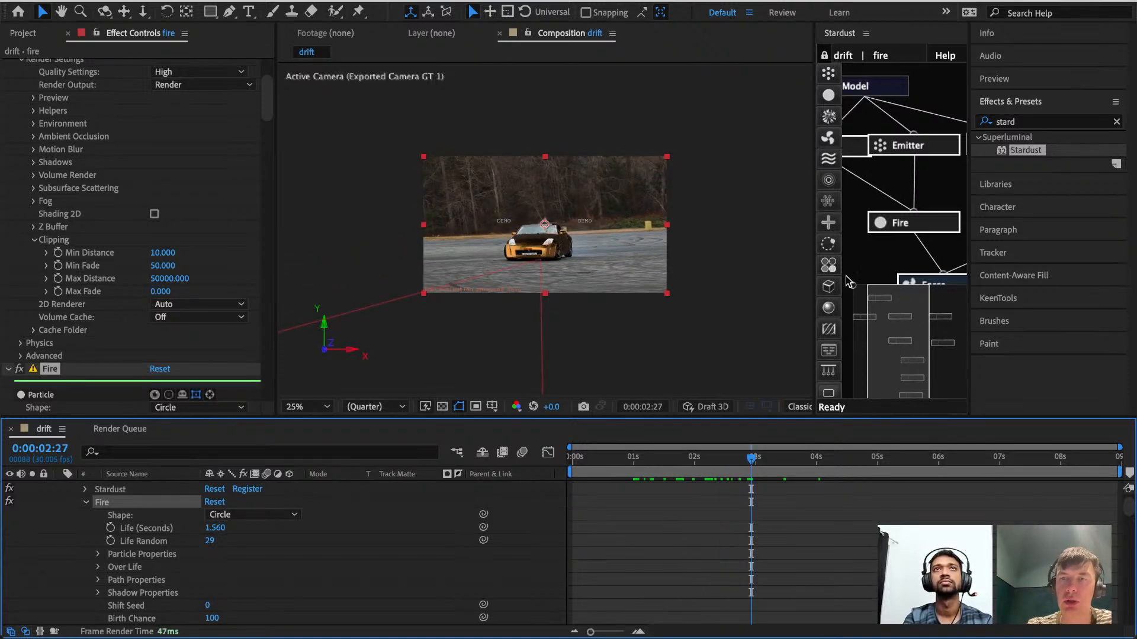
# Widen the Stardust node graph and select the Model node to examine its file settings.
pyautogui.moveTo(813, 249); pyautogui.dragTo(628, 259)
pyautogui.click(811, 104)
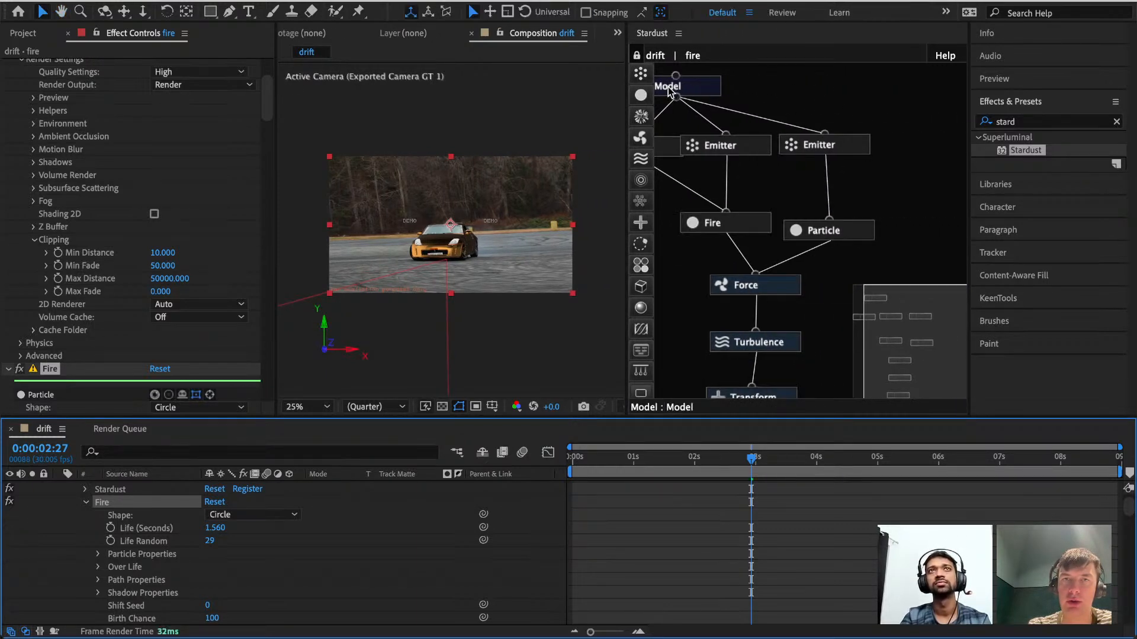
pyautogui.click(701, 88)
pyautogui.scroll(-5, 148, 267)
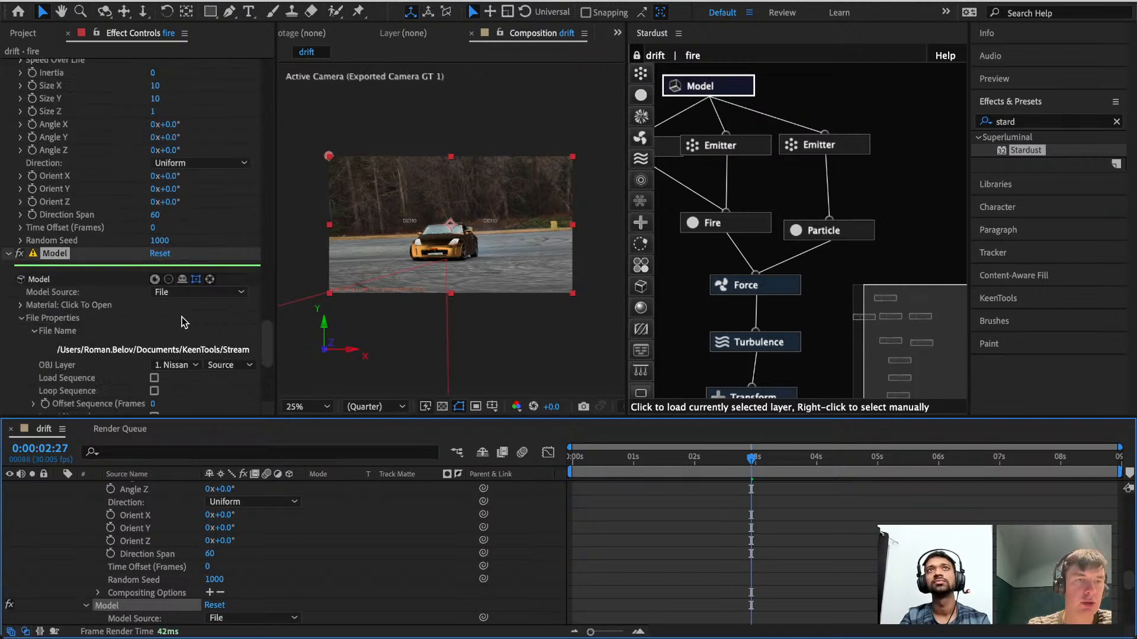
pyautogui.scroll(-4, 184, 321)
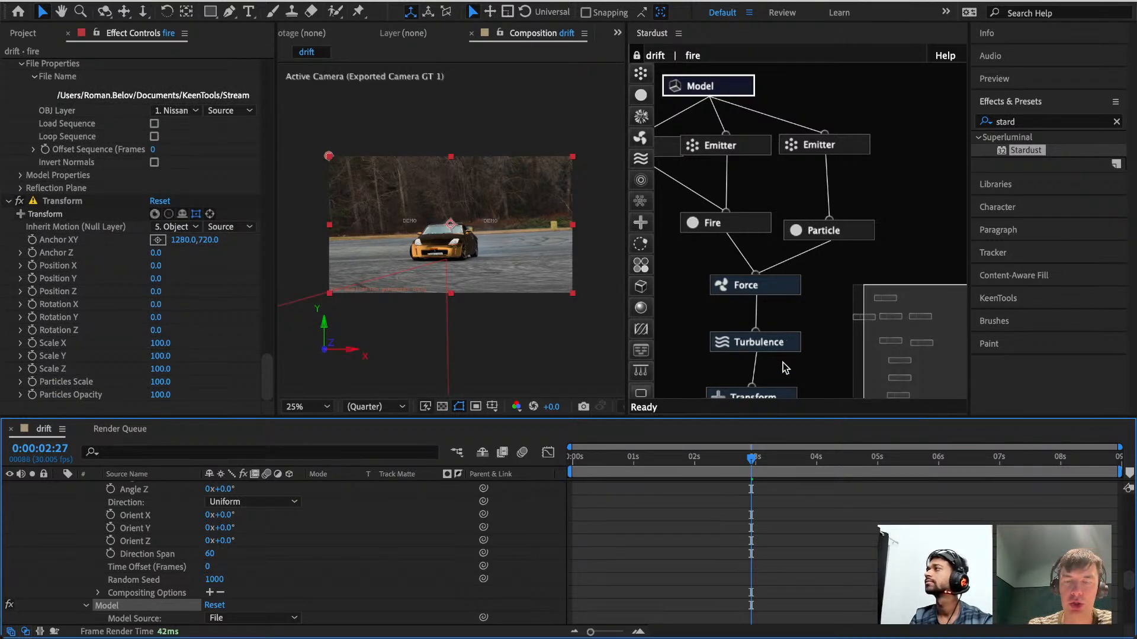
# Move the Transform node closer to the Turbulence node and check the settings of the Fire, Turbulence and Transform nodes.
pyautogui.moveTo(788, 397); pyautogui.dragTo(792, 382)
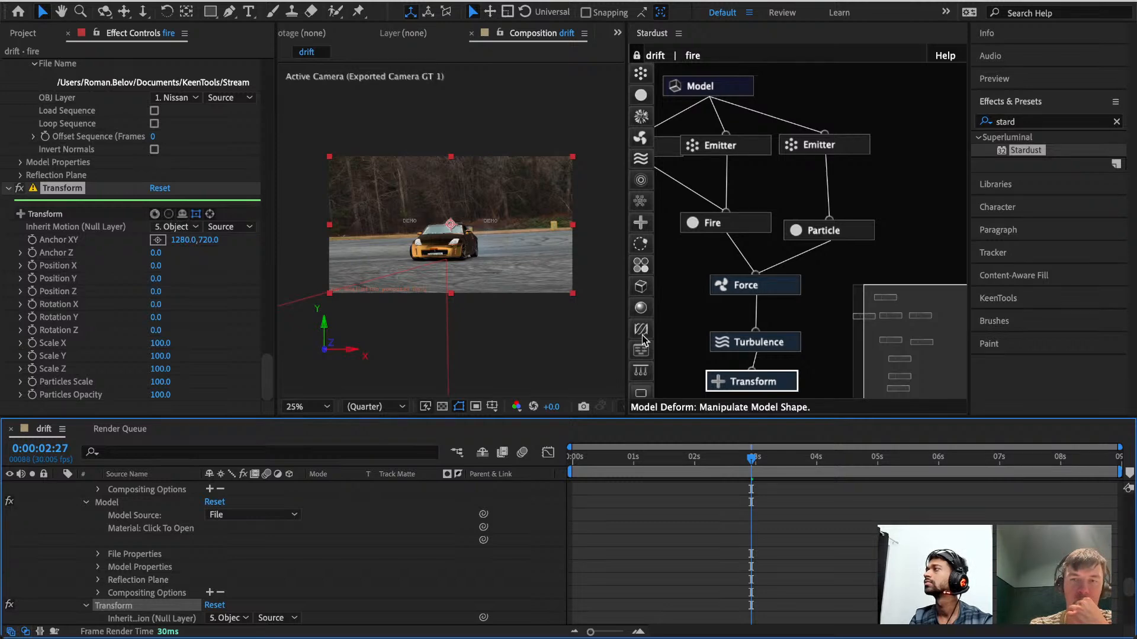
pyautogui.click(691, 268)
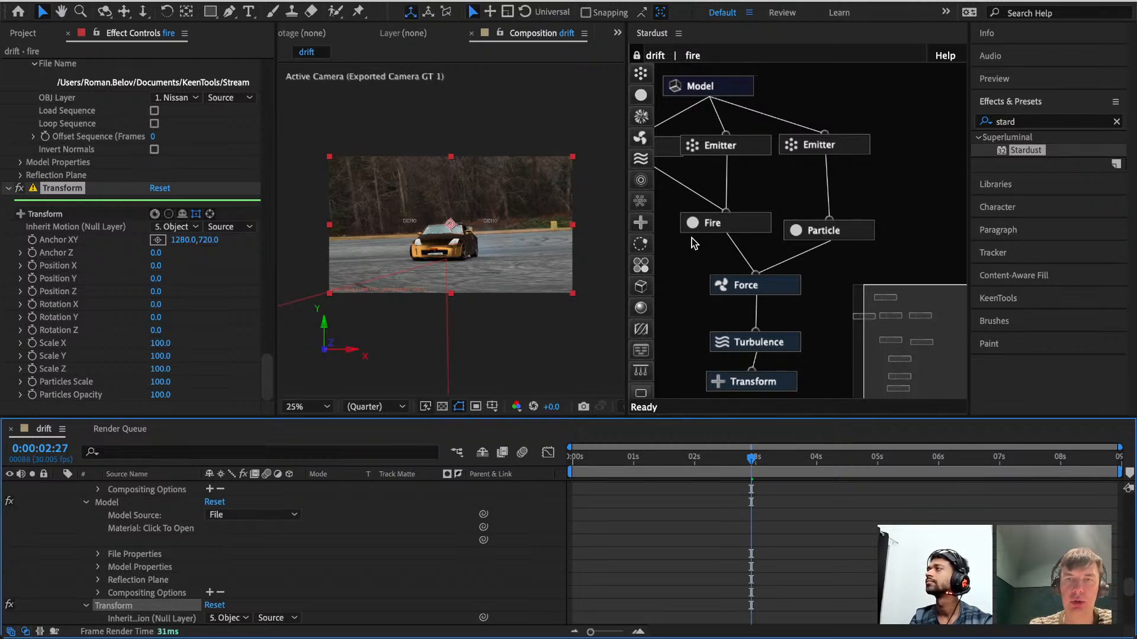
pyautogui.click(725, 228)
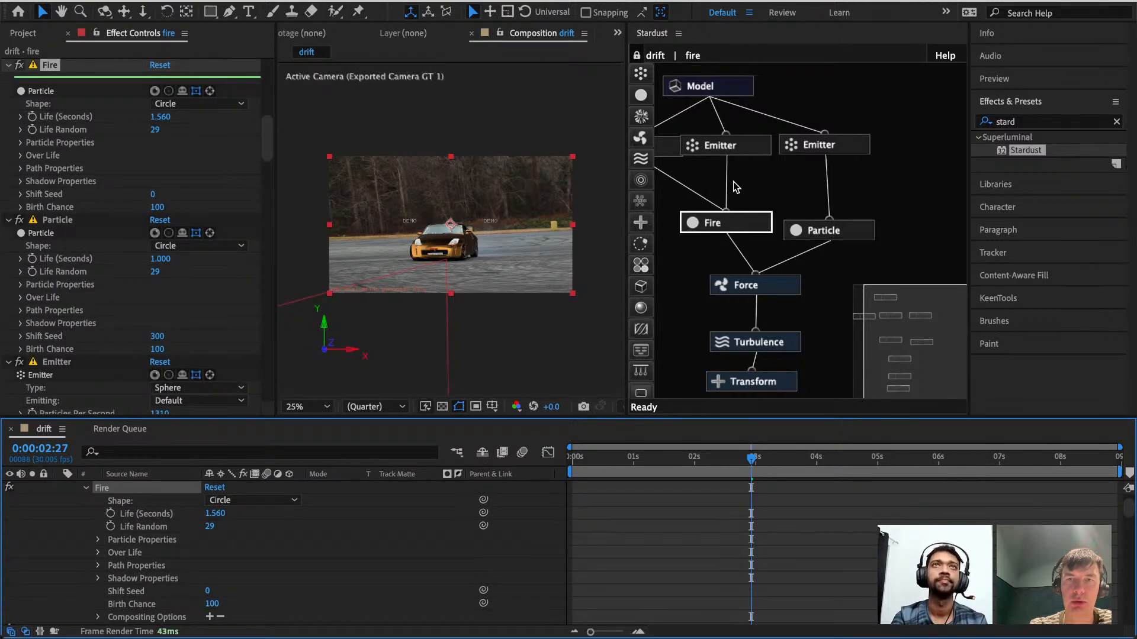
pyautogui.click(759, 349)
pyautogui.click(752, 381)
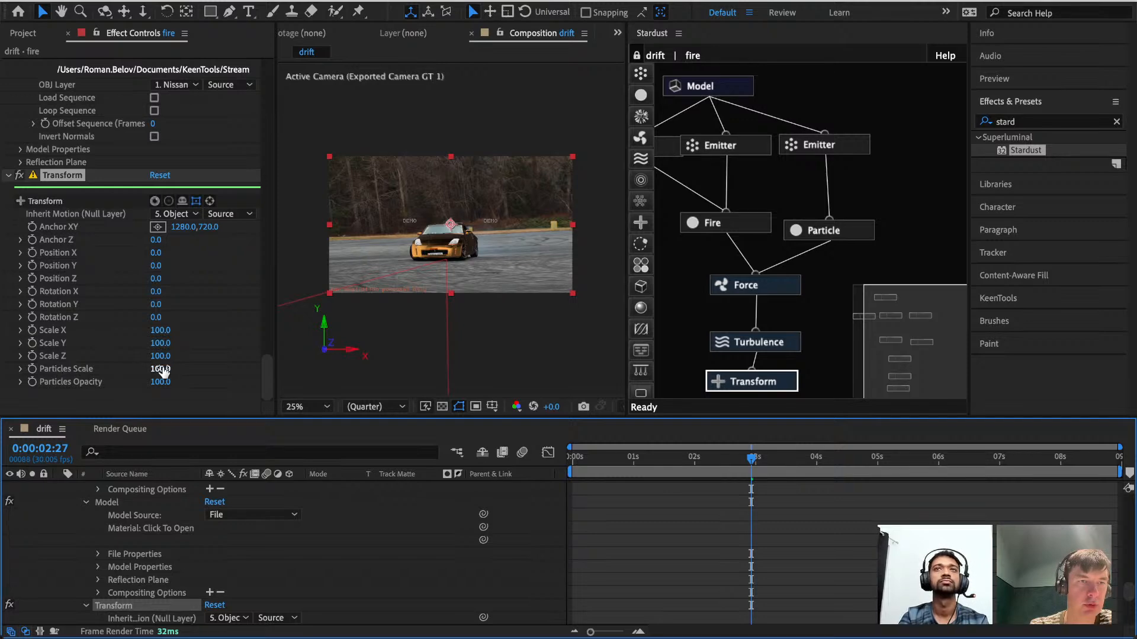
# Collapse the properties of the fire and Object Track GT 1 layers in the timeline.
pyautogui.scroll(10, 166, 550)
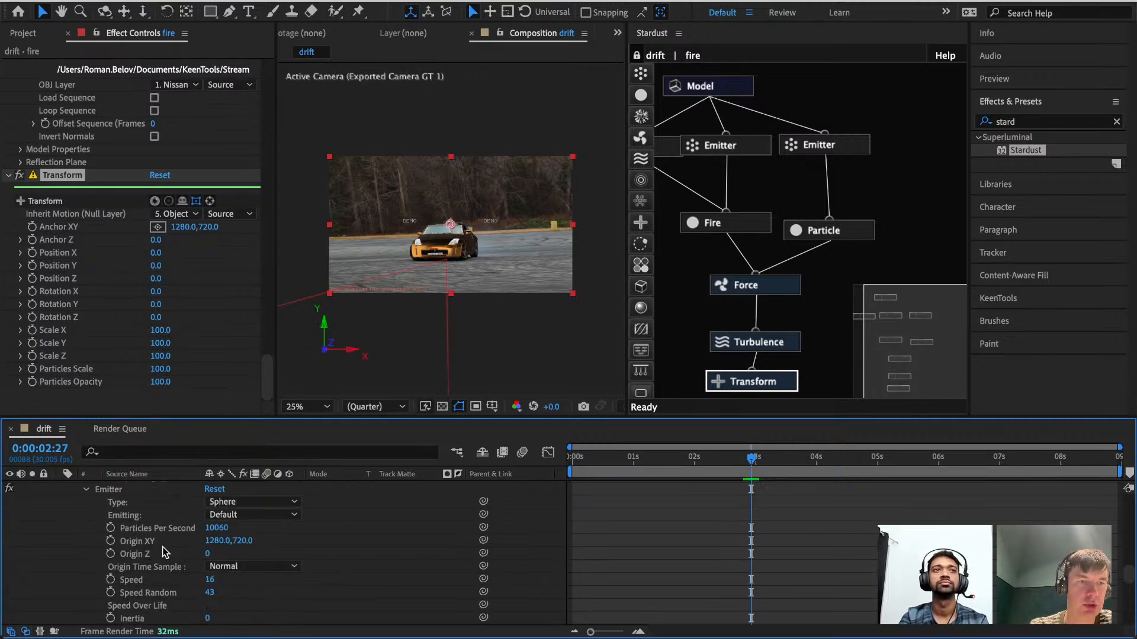
pyautogui.scroll(10, 166, 552)
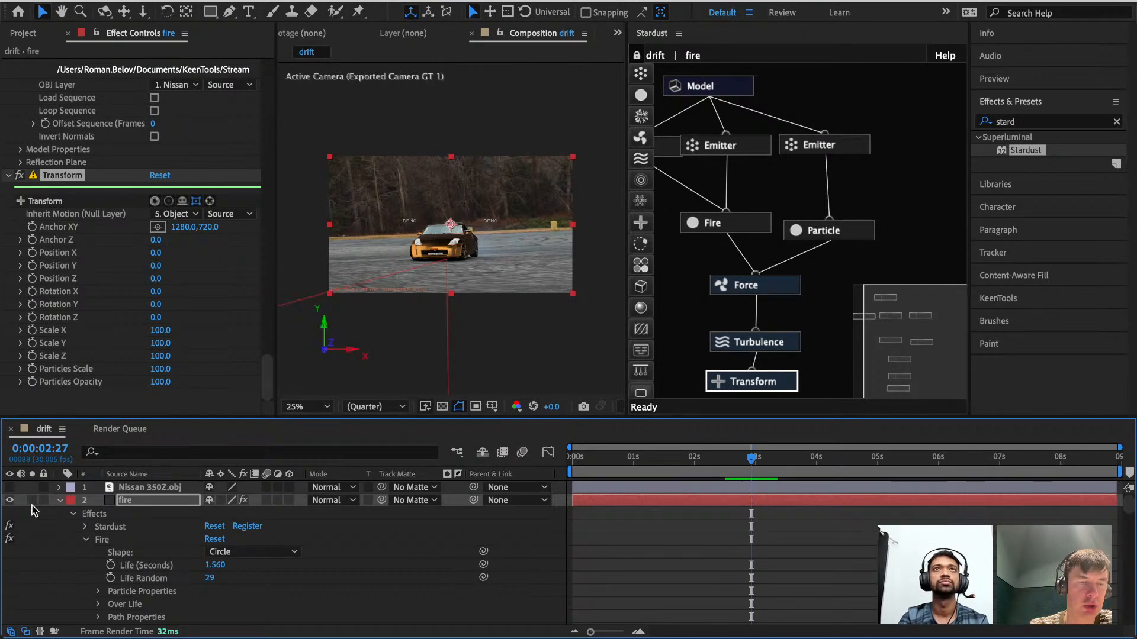
pyautogui.click(59, 501)
pyautogui.click(60, 539)
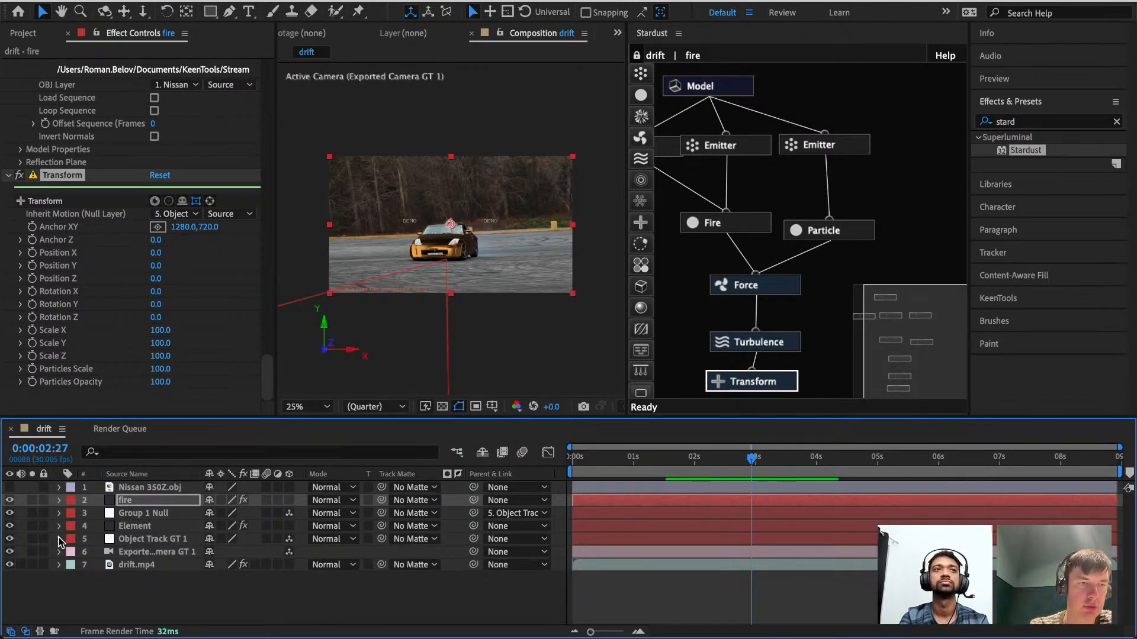
pyautogui.click(60, 540)
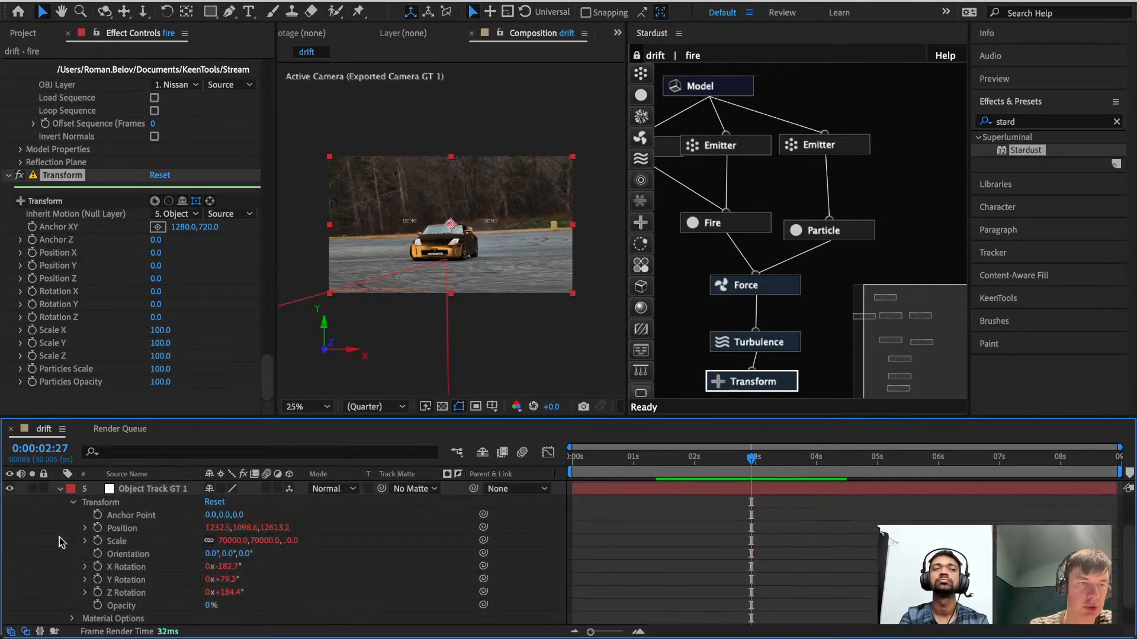
pyautogui.click(59, 489)
# Examine the GeoTracker results and export settings of the drift.mp4 layer and scrub to 0:00:04:00.
pyautogui.click(149, 569)
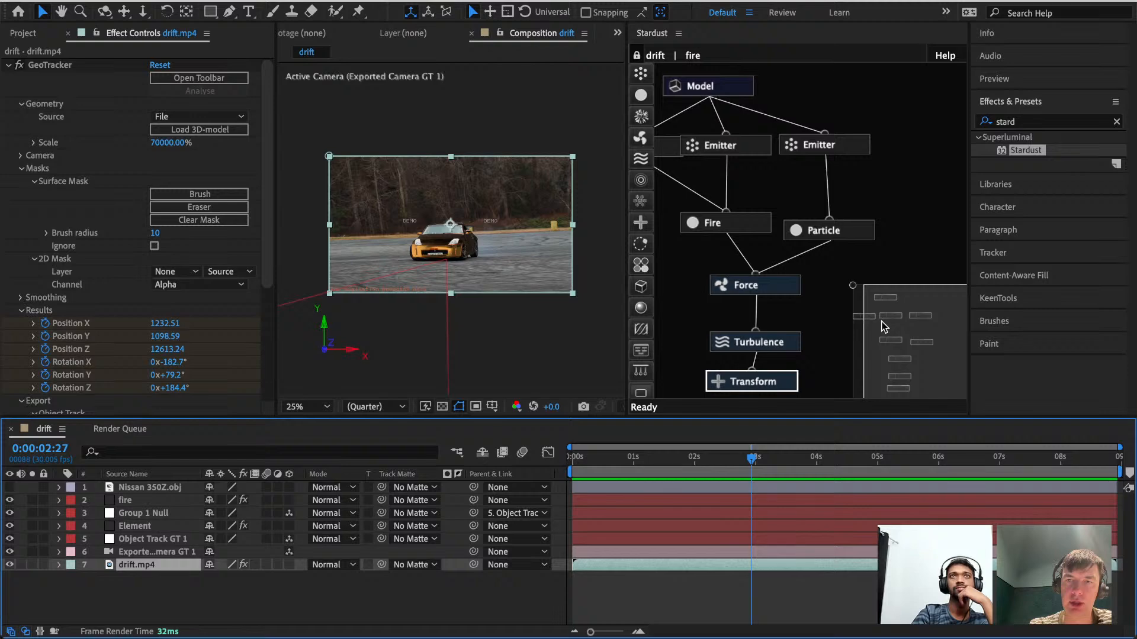
pyautogui.moveTo(882, 321); pyautogui.dragTo(873, 322)
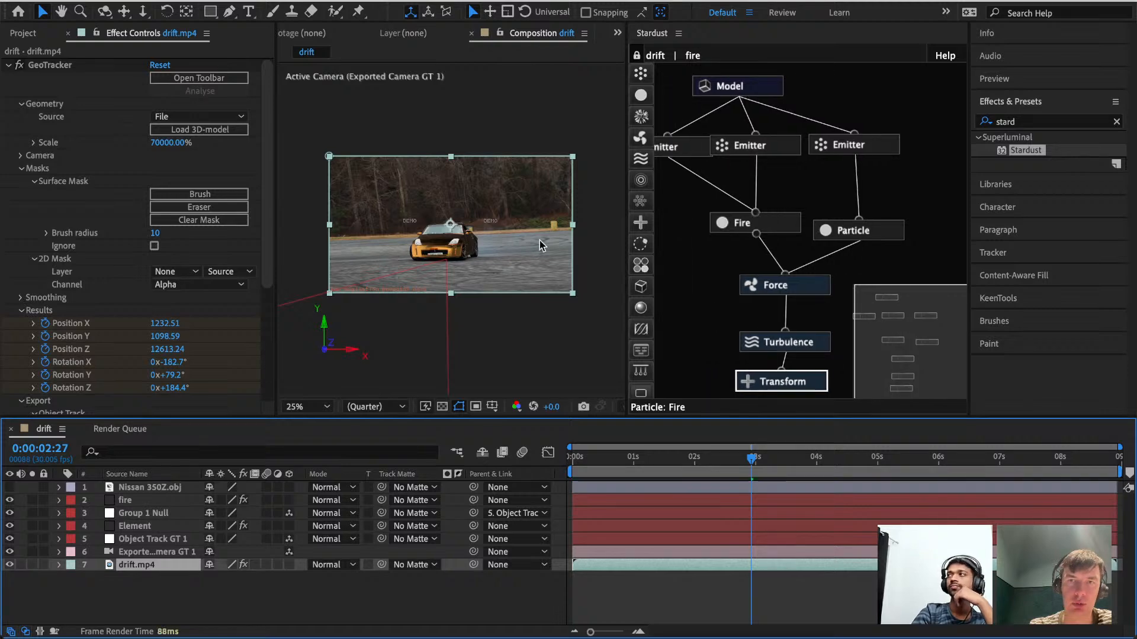
pyautogui.scroll(-6, 157, 388)
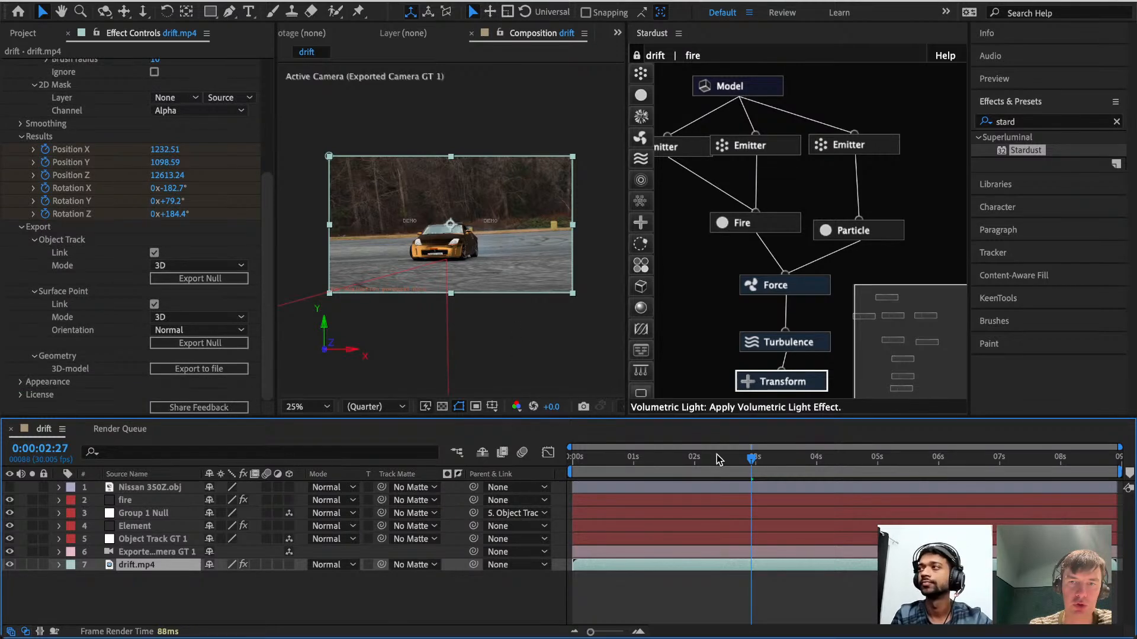
pyautogui.moveTo(717, 455); pyautogui.dragTo(819, 472)
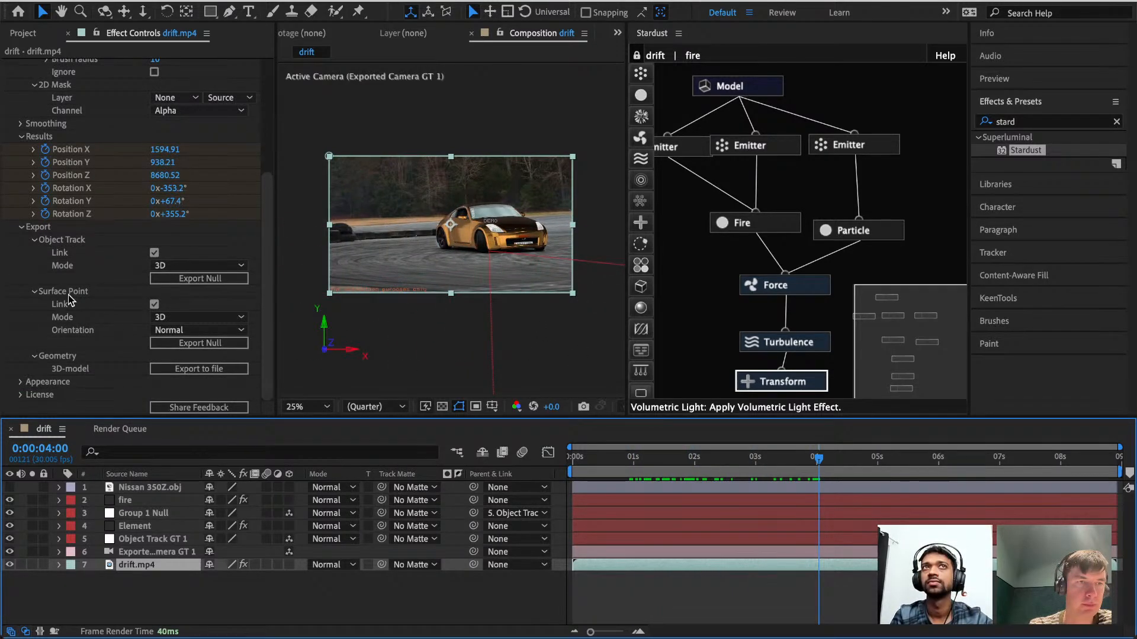
# Collapse the Results and Export groups of the GeoTracker effect on drift.mp4.
pyautogui.click(20, 136)
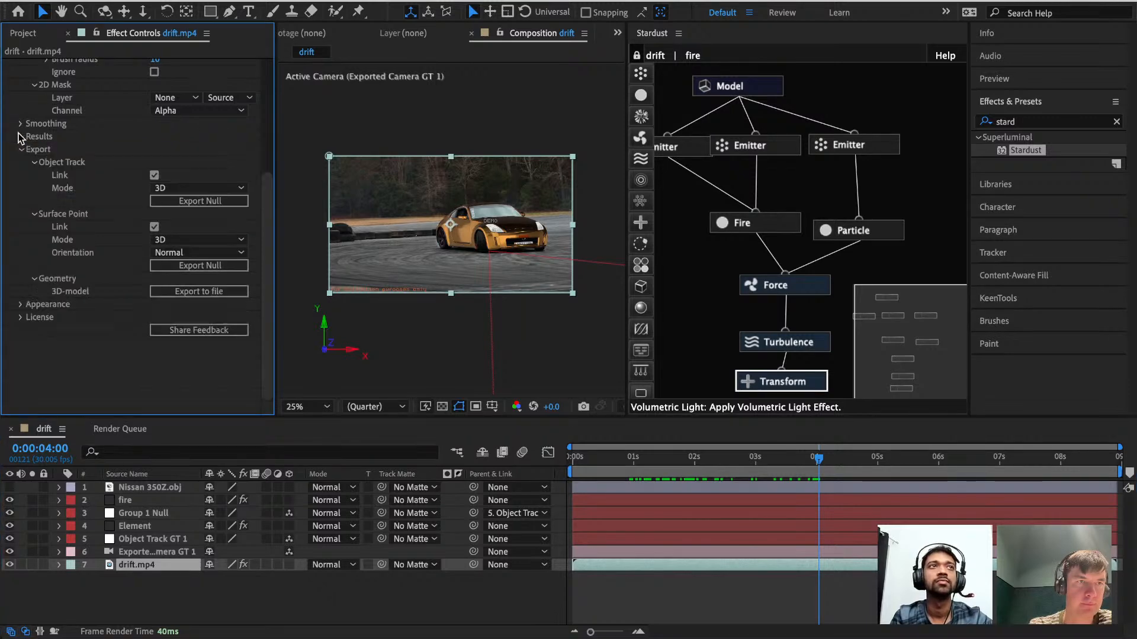
pyautogui.scroll(3, 19, 133)
pyautogui.click(20, 229)
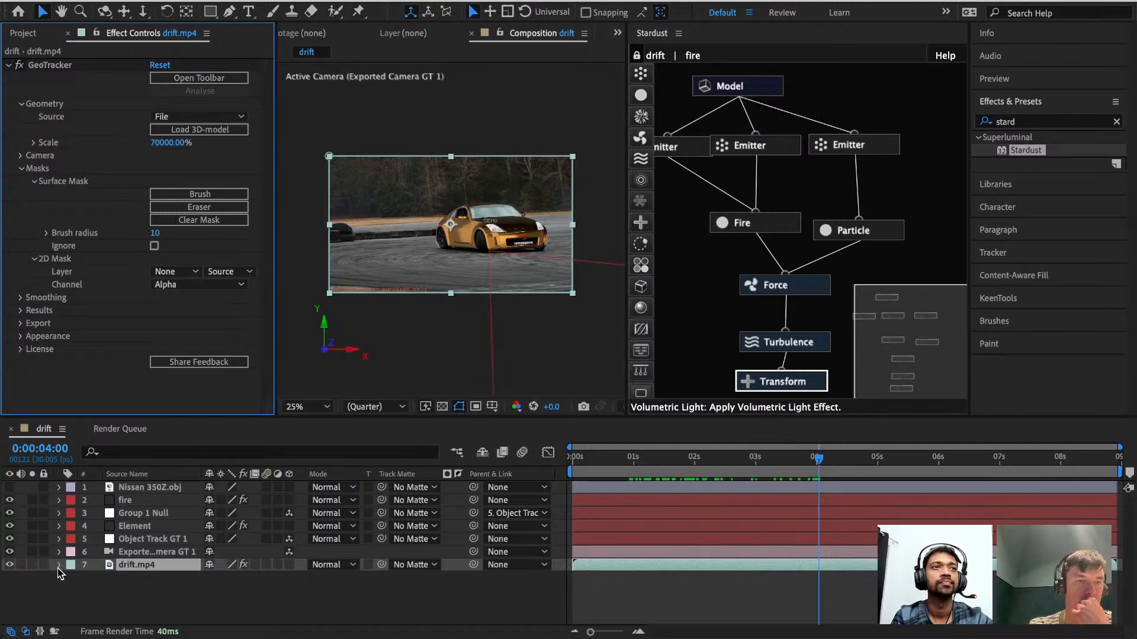
# Add a second Transform node to the fire graph and space out the Turbulence and existing Transform nodes to make room for it.
pyautogui.click(777, 342)
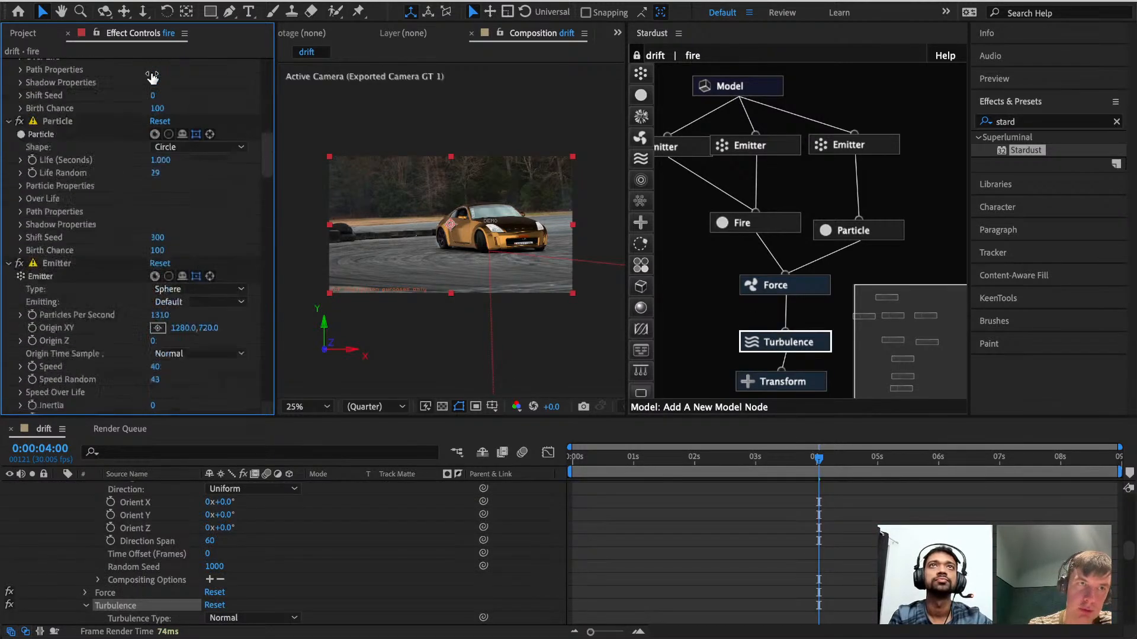
pyautogui.click(799, 385)
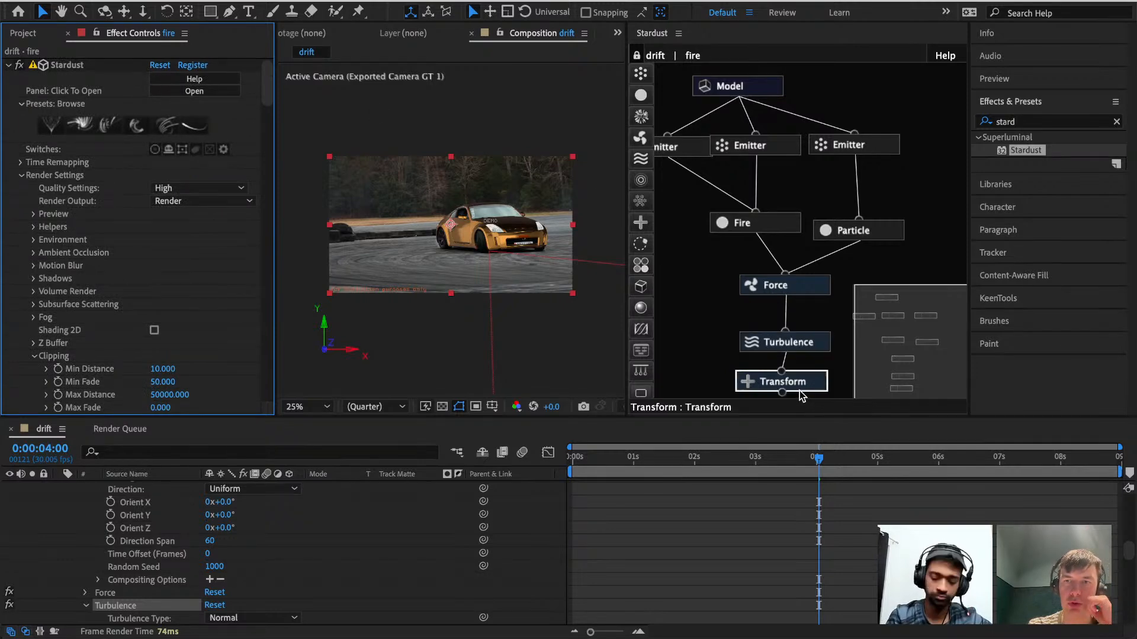
pyautogui.click(641, 224)
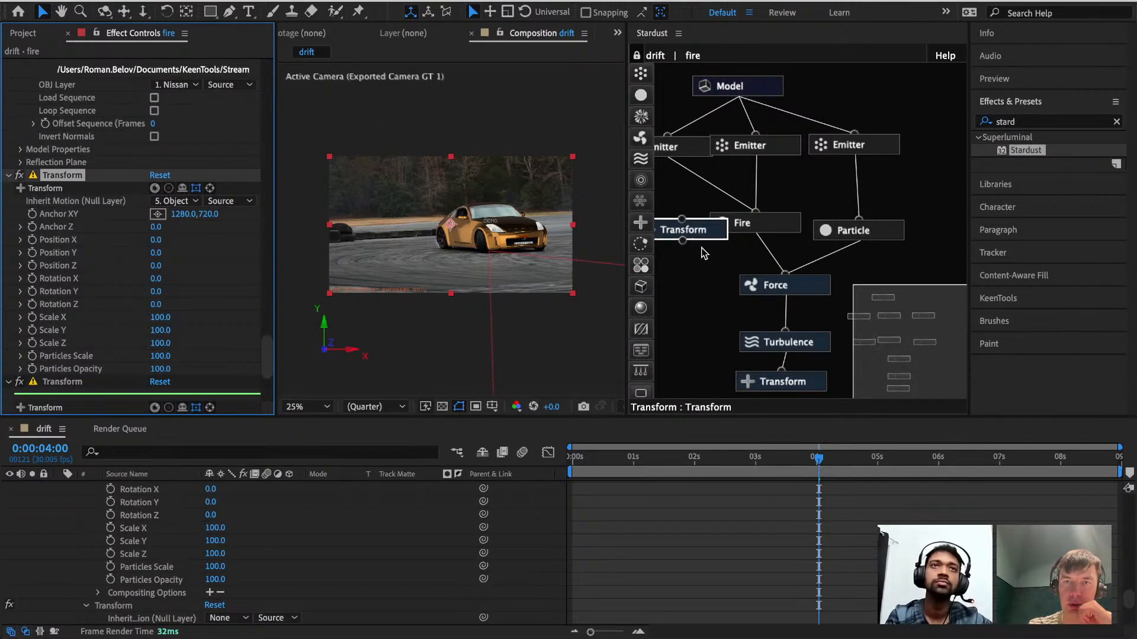
pyautogui.moveTo(681, 232); pyautogui.dragTo(708, 356)
pyautogui.click(790, 391)
pyautogui.moveTo(789, 393); pyautogui.dragTo(786, 423)
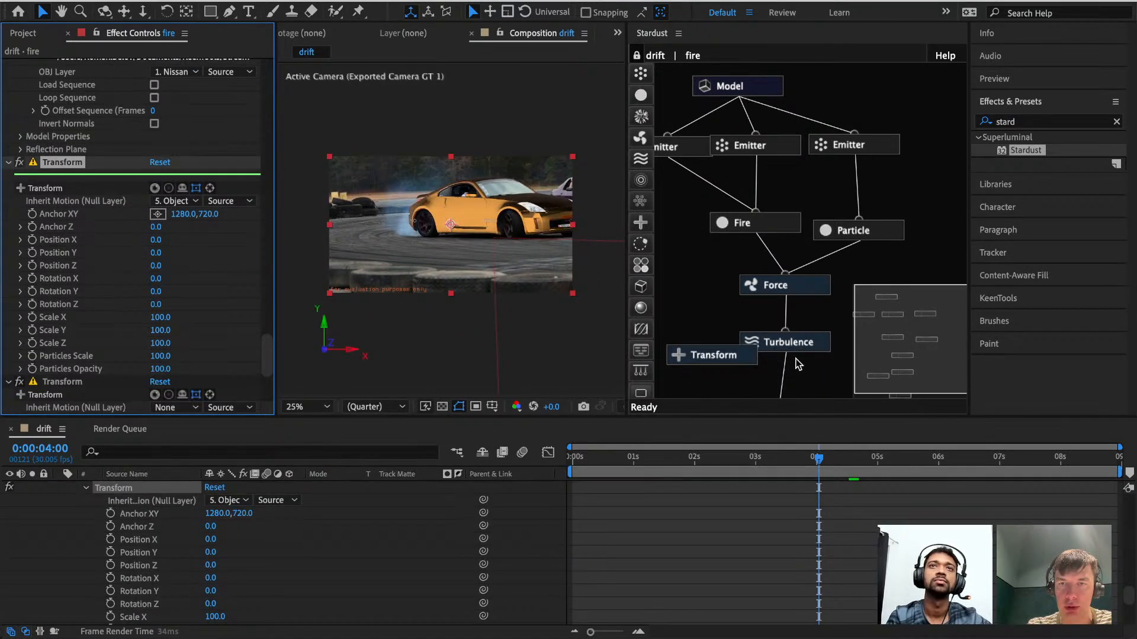
pyautogui.moveTo(794, 345); pyautogui.dragTo(794, 328)
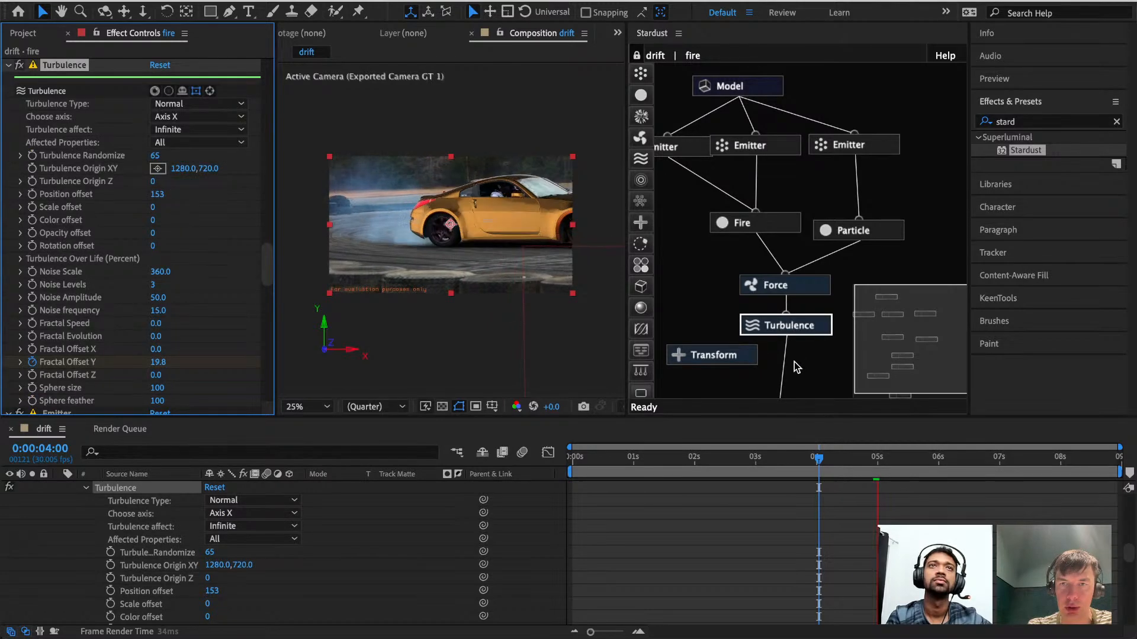
pyautogui.press('space')
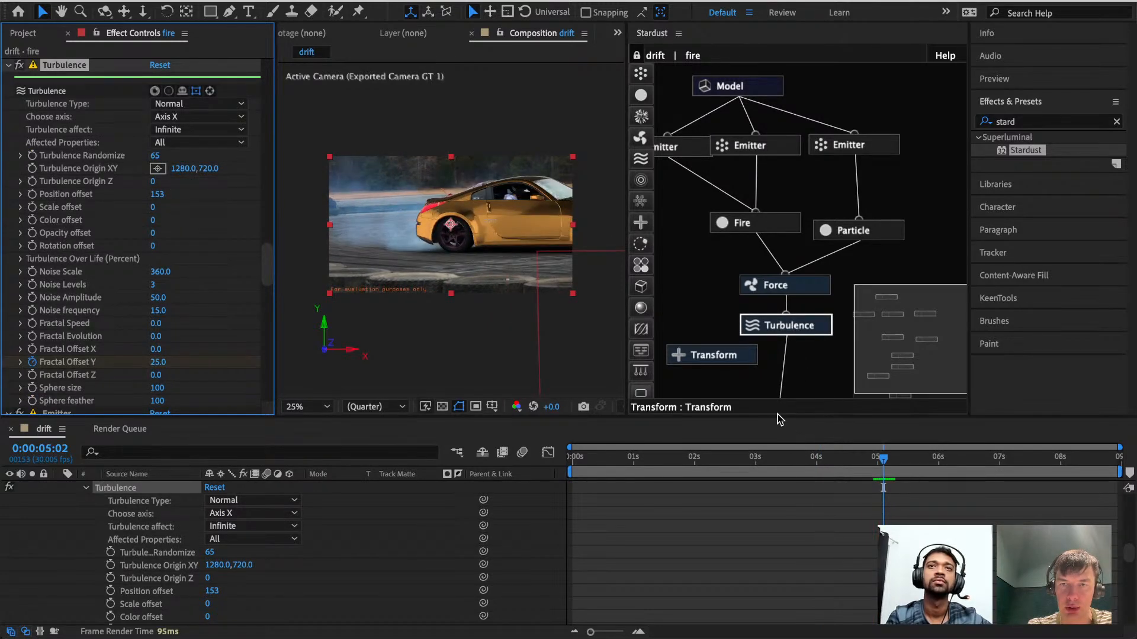
# Insert the new Transform node into the connection between the Turbulence node and the existing Transform node.
pyautogui.press('`')
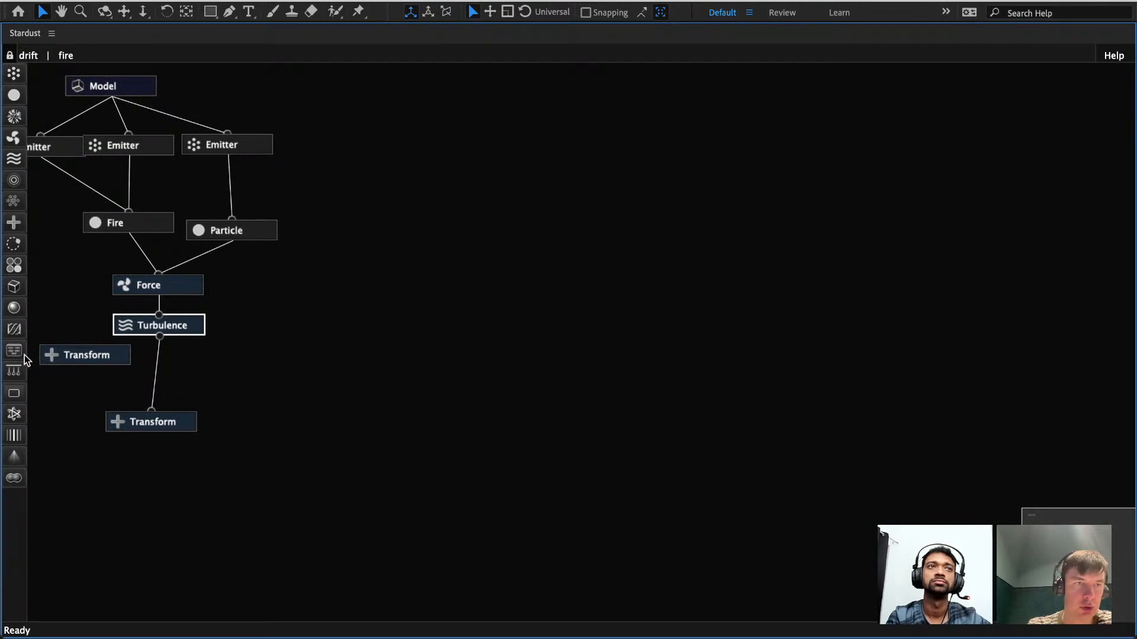
pyautogui.moveTo(82, 353); pyautogui.dragTo(94, 361)
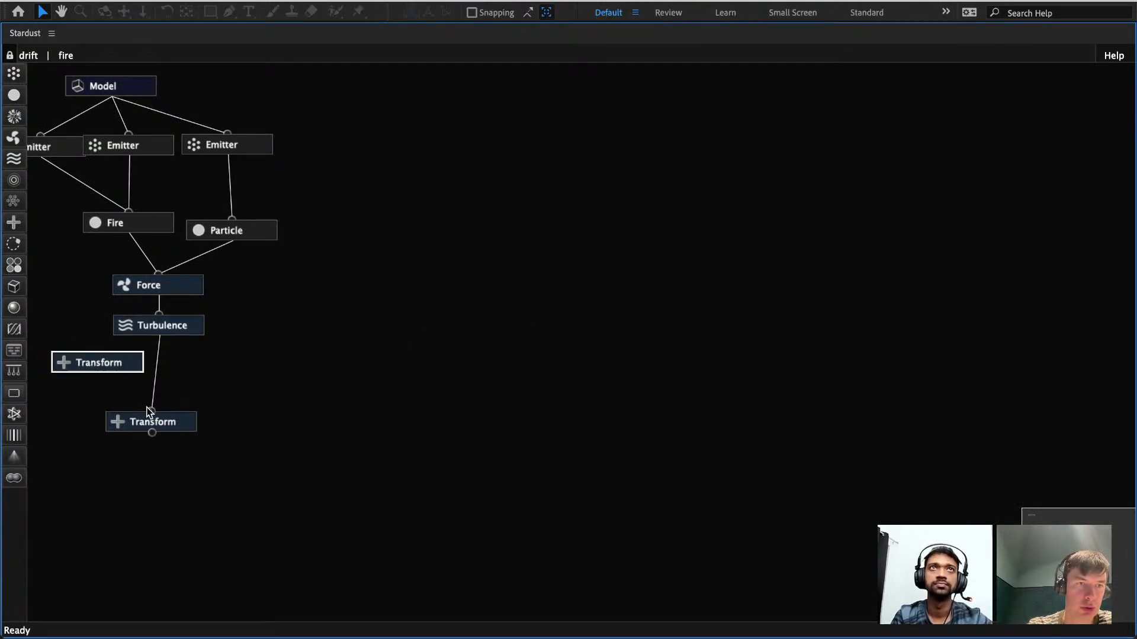
pyautogui.moveTo(148, 408); pyautogui.dragTo(111, 370)
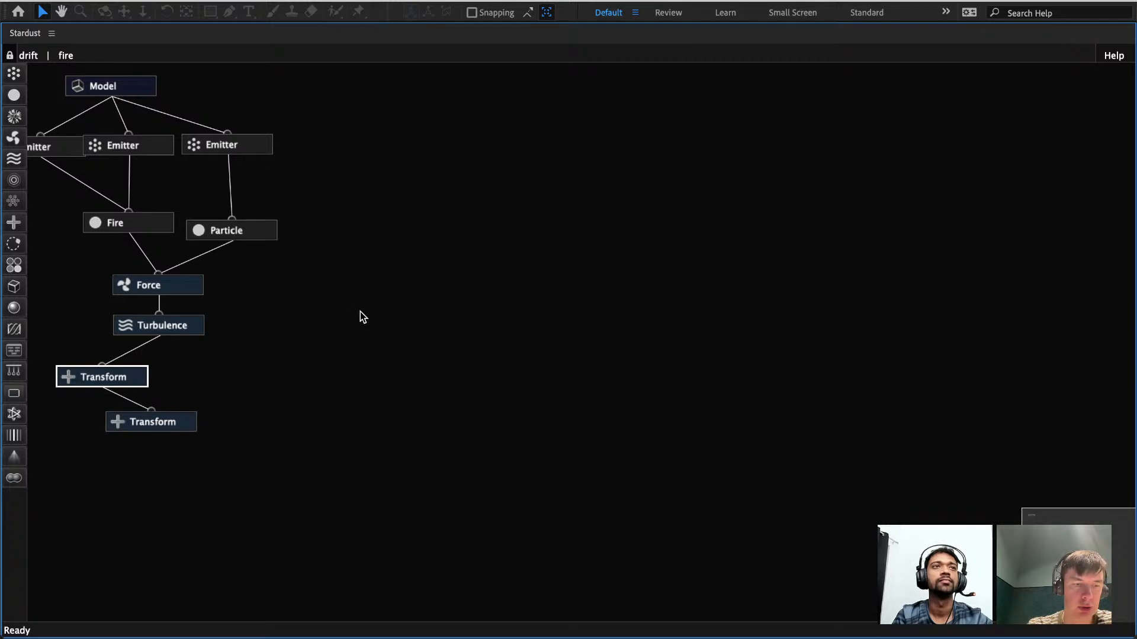
pyautogui.press('`')
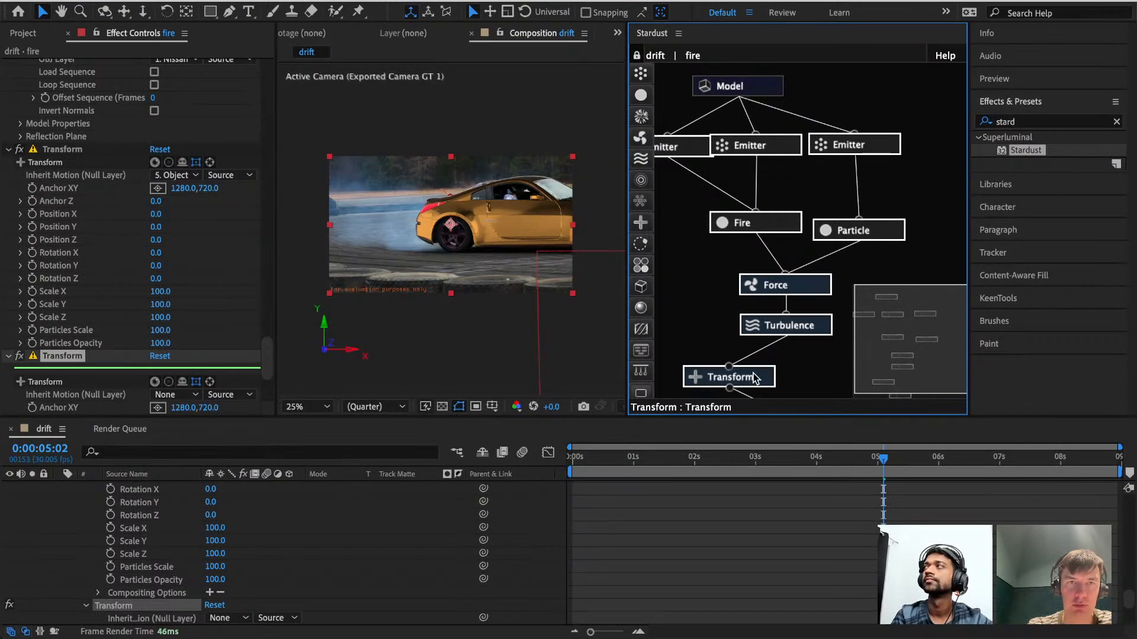
# Try a Scale X of 3840 on the new Transform node and undo it.
pyautogui.scroll(-3, 118, 233)
pyautogui.scroll(-3, 119, 233)
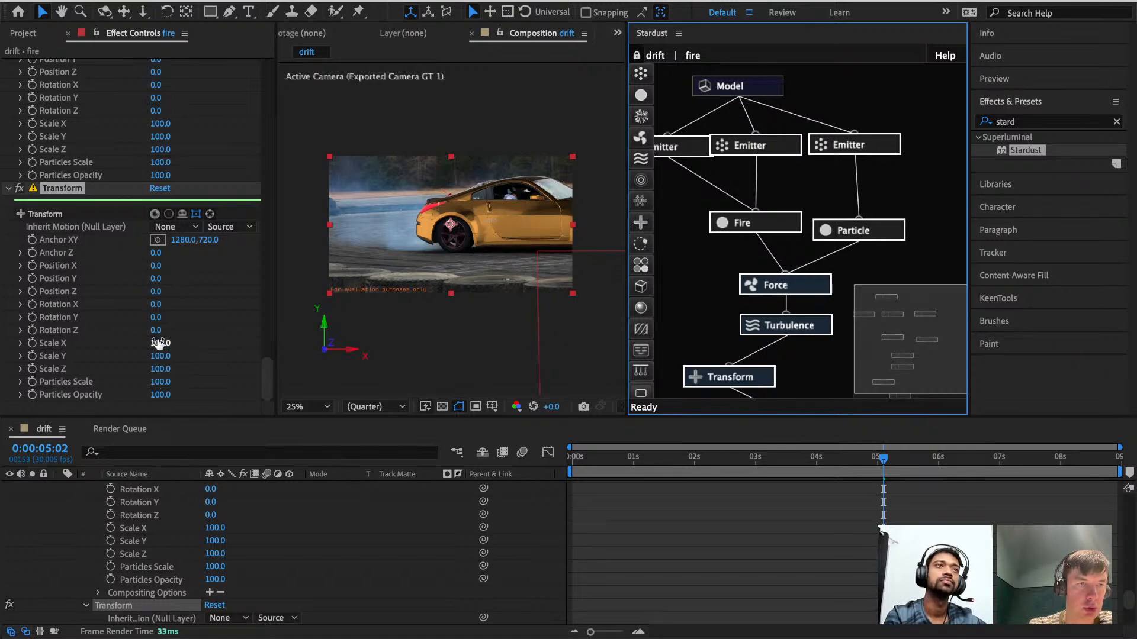
pyautogui.moveTo(158, 344); pyautogui.dragTo(462, 344)
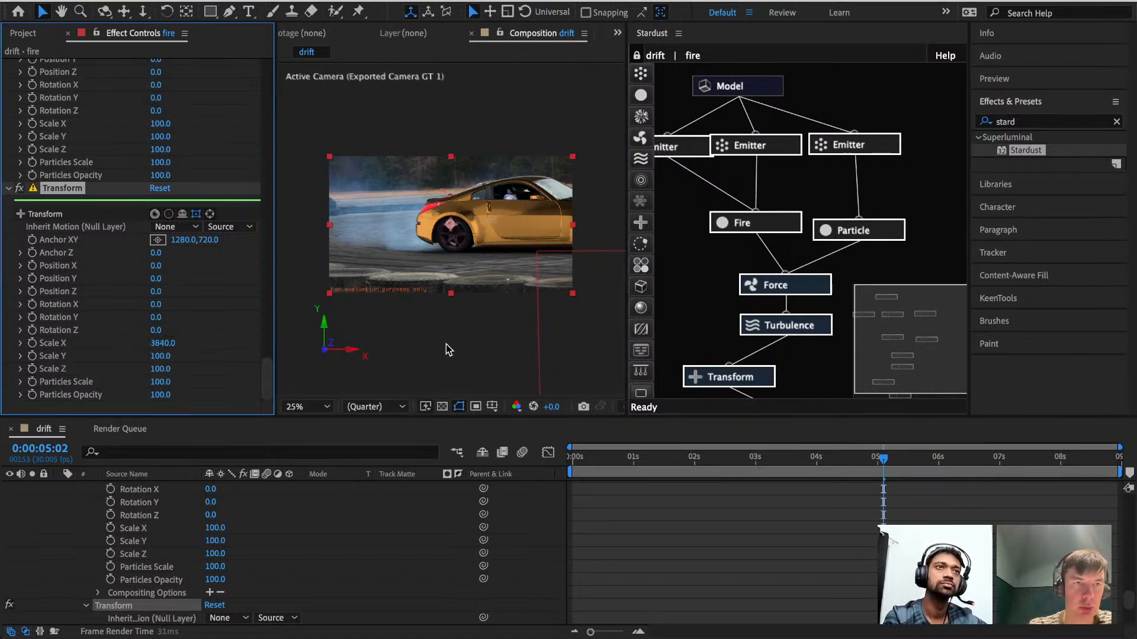
pyautogui.hotkey('ctrl', 'z')
# Try a Particles Scale of 10000 on the new Transform node, then return it to 100.
pyautogui.click(161, 382)
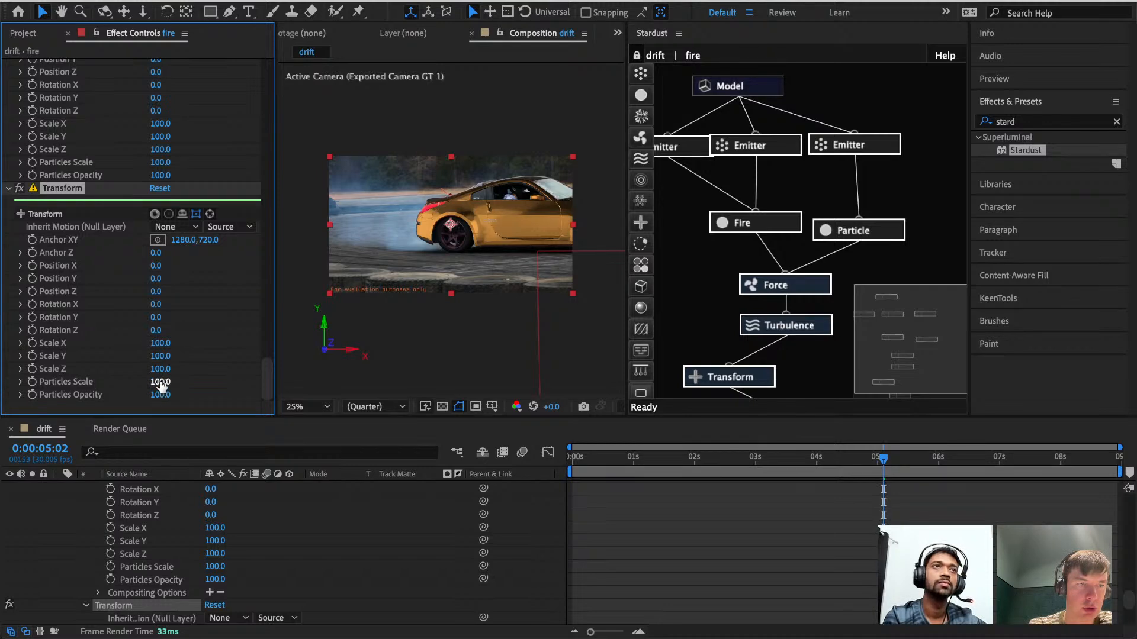
pyautogui.write('100')
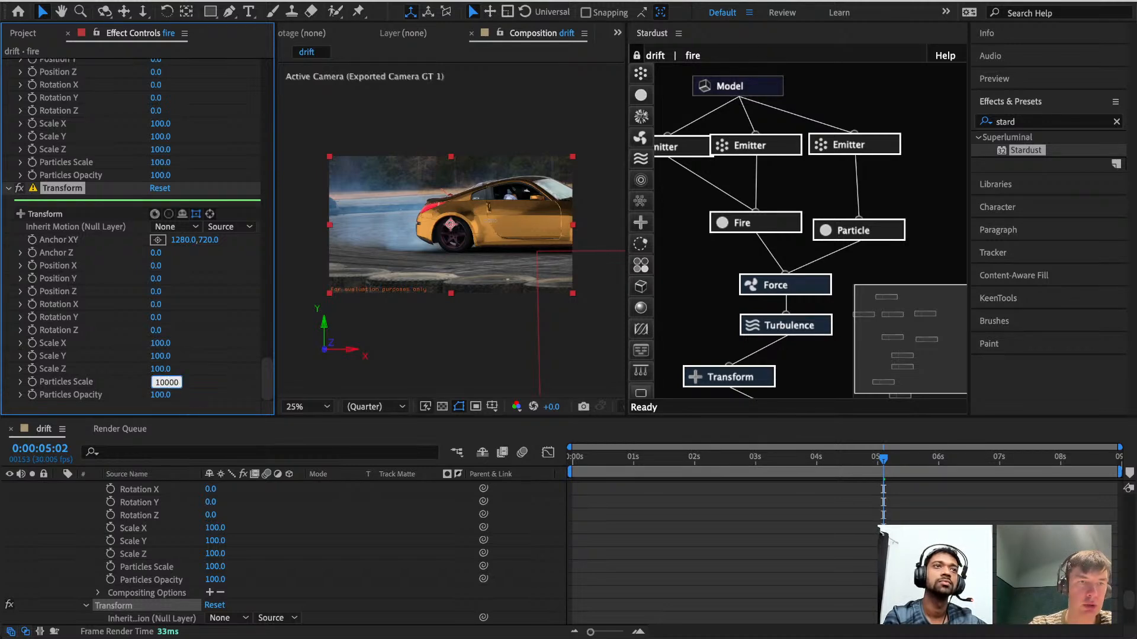
pyautogui.write('00')
pyautogui.press('Return')
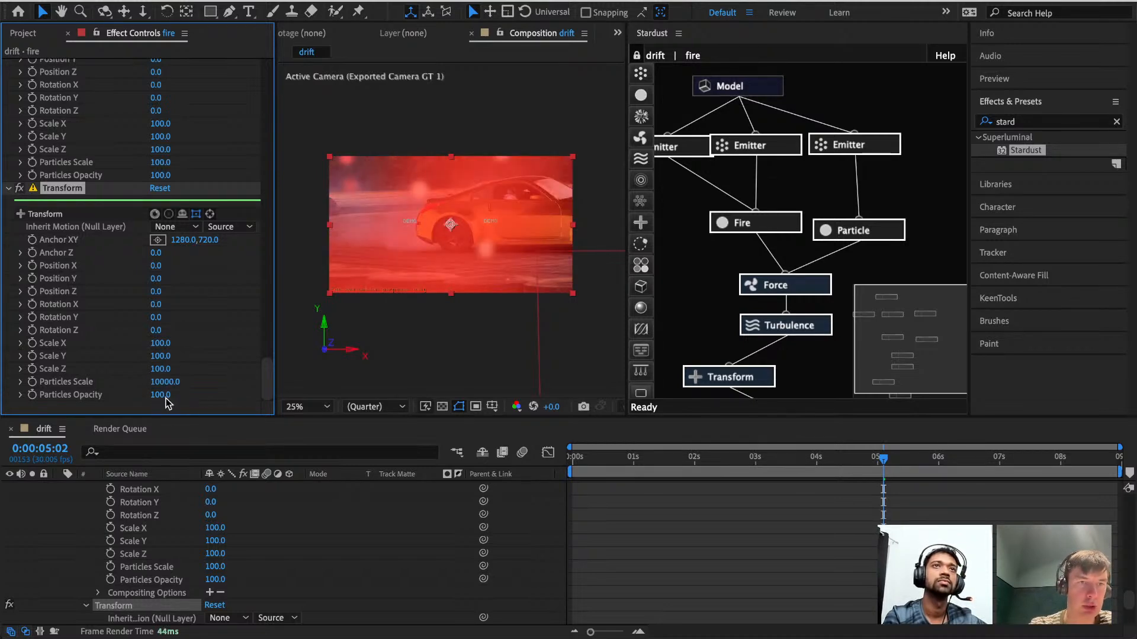
pyautogui.click(166, 382)
pyautogui.write('100')
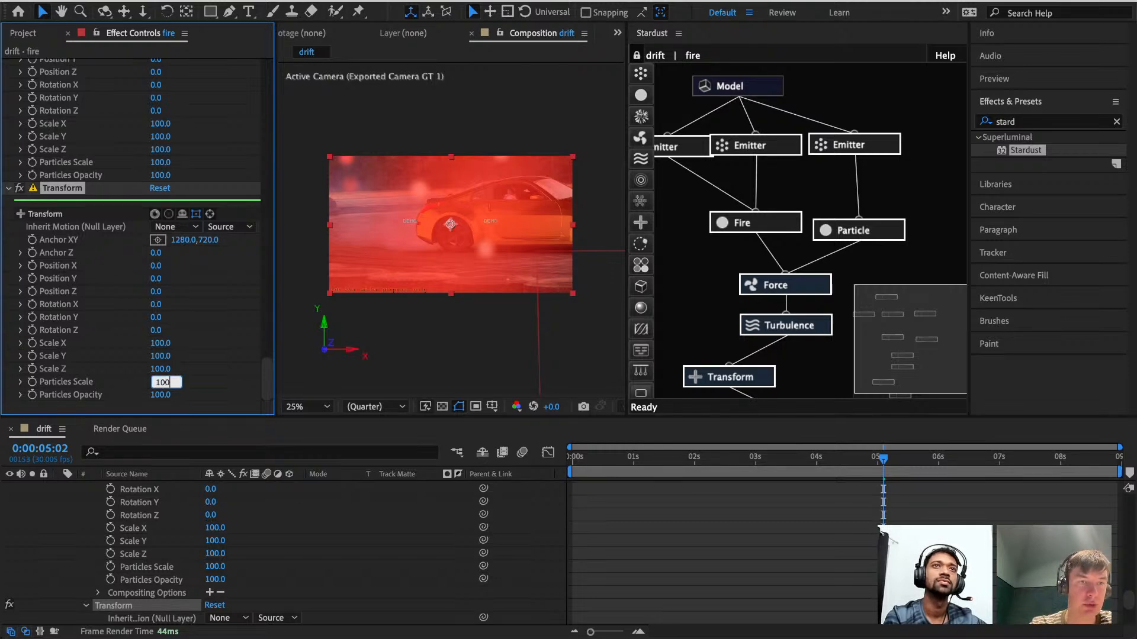
pyautogui.press('Return')
# Try Particles Scale values of 1000 and 0 on the new Transform node.
pyautogui.click(165, 382)
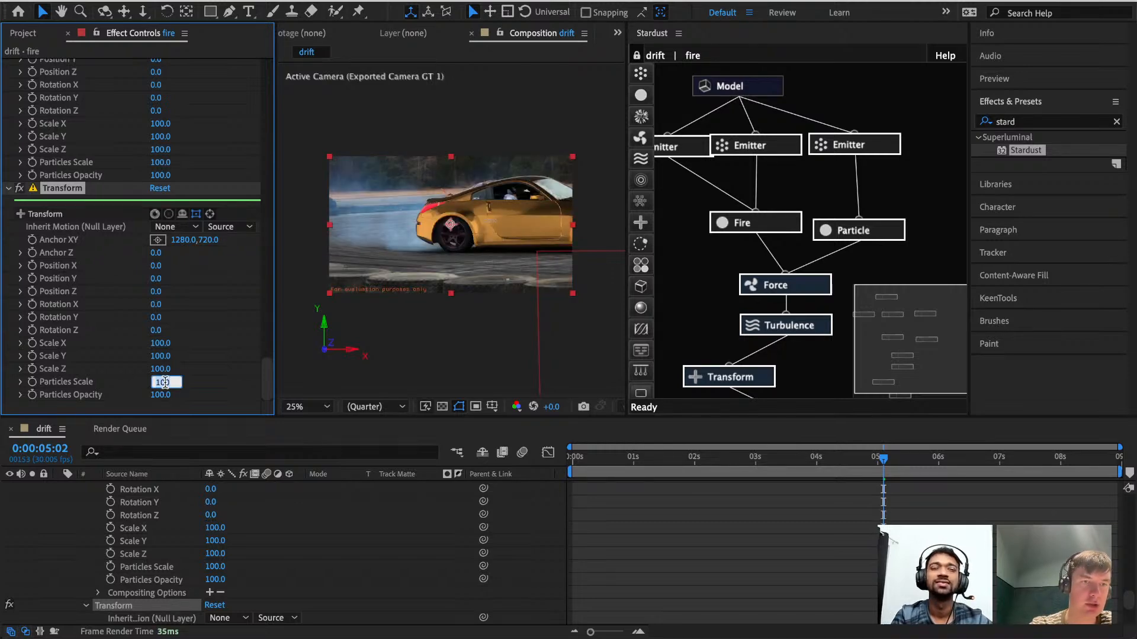
pyautogui.press('Return')
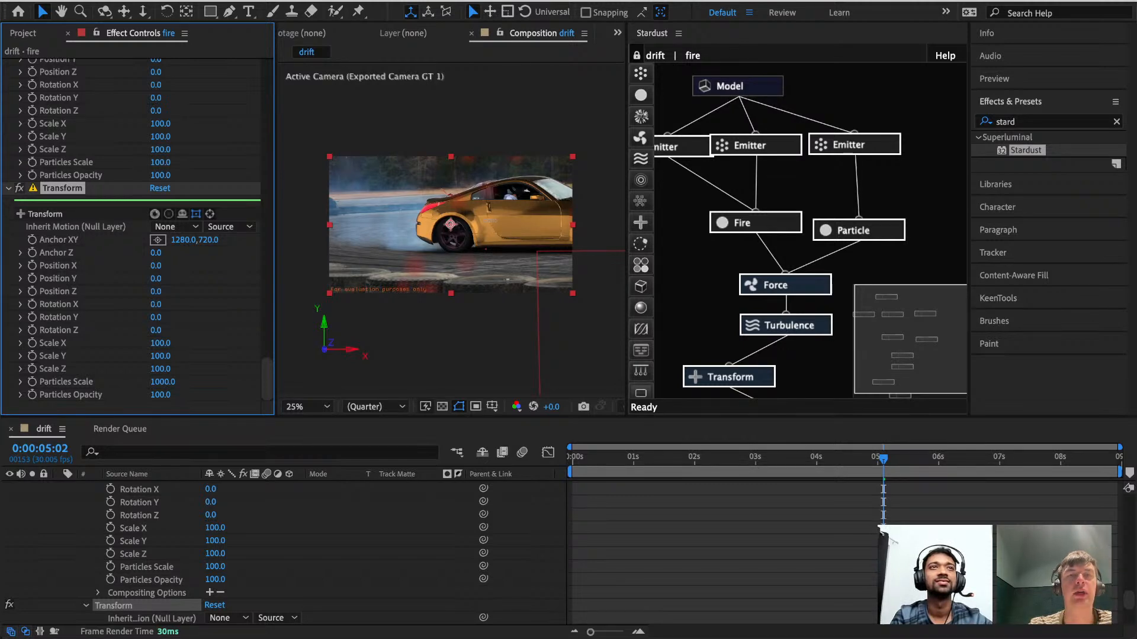
pyautogui.click(164, 382)
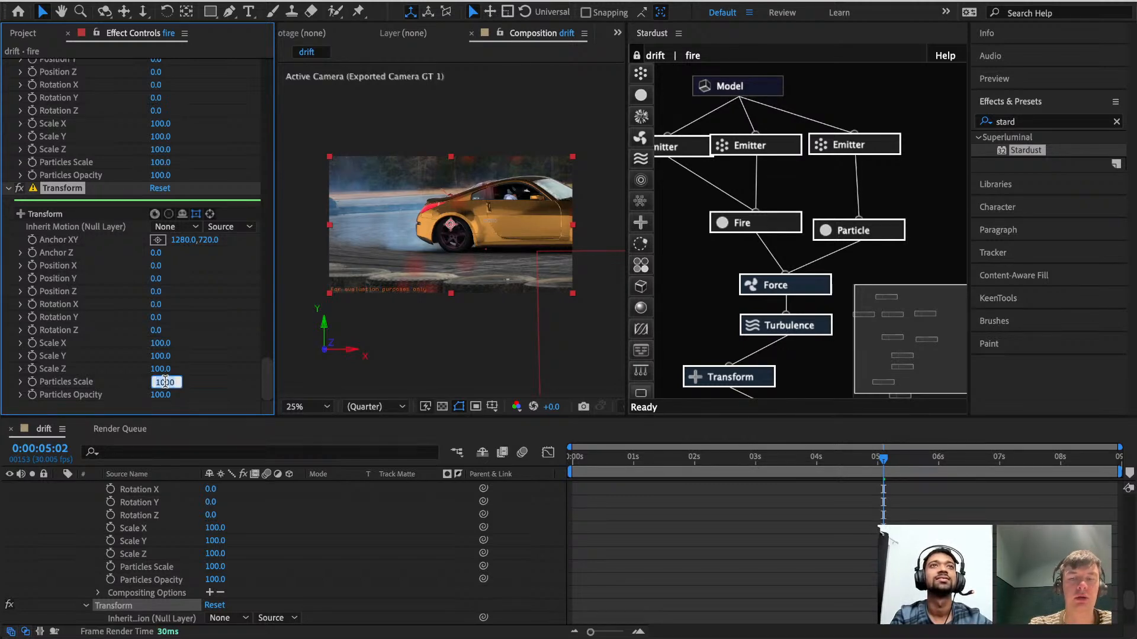
pyautogui.write('0')
pyautogui.press('Return')
# Keep Scale Z at 100 and set Particles Scale to 10 on the new Transform node.
pyautogui.click(160, 369)
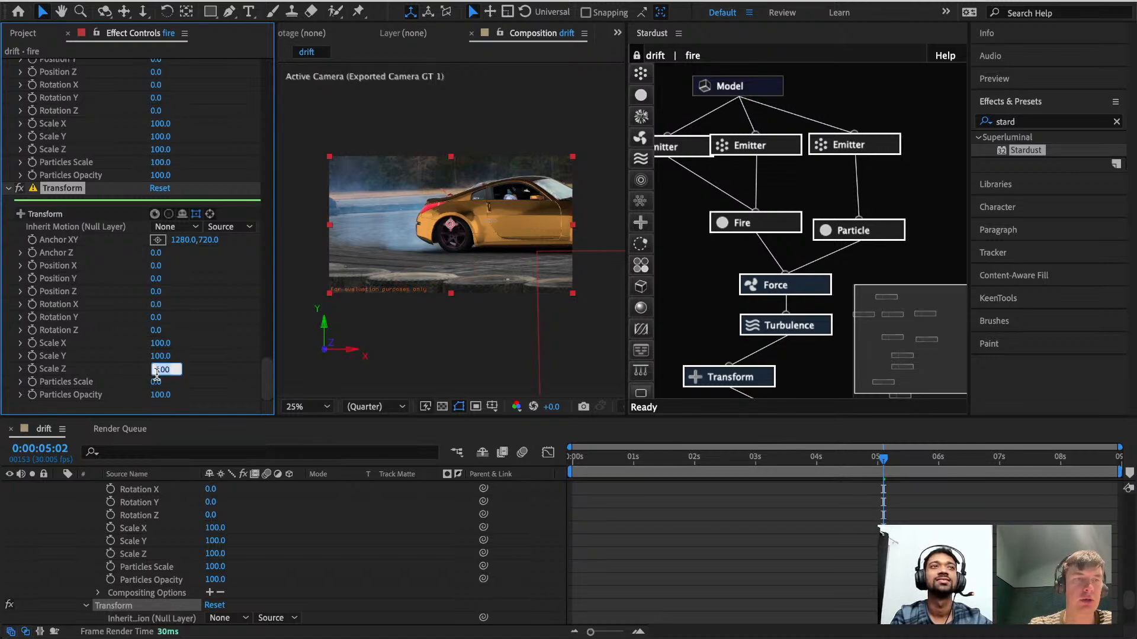
pyautogui.write('100')
pyautogui.press('Return')
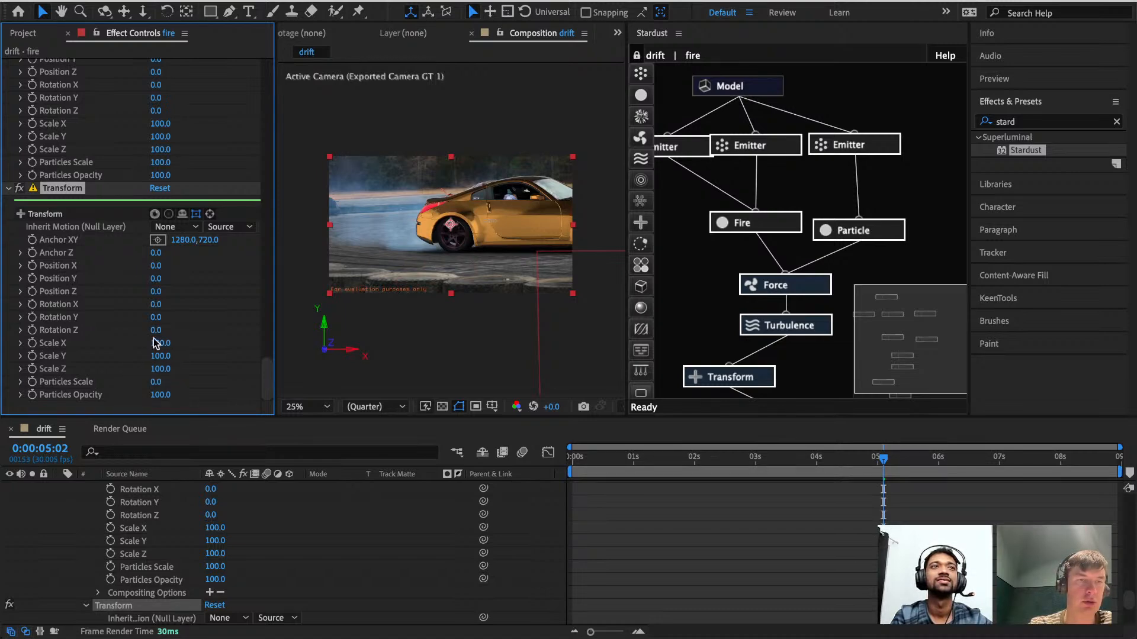
pyautogui.click(157, 382)
pyautogui.write('10')
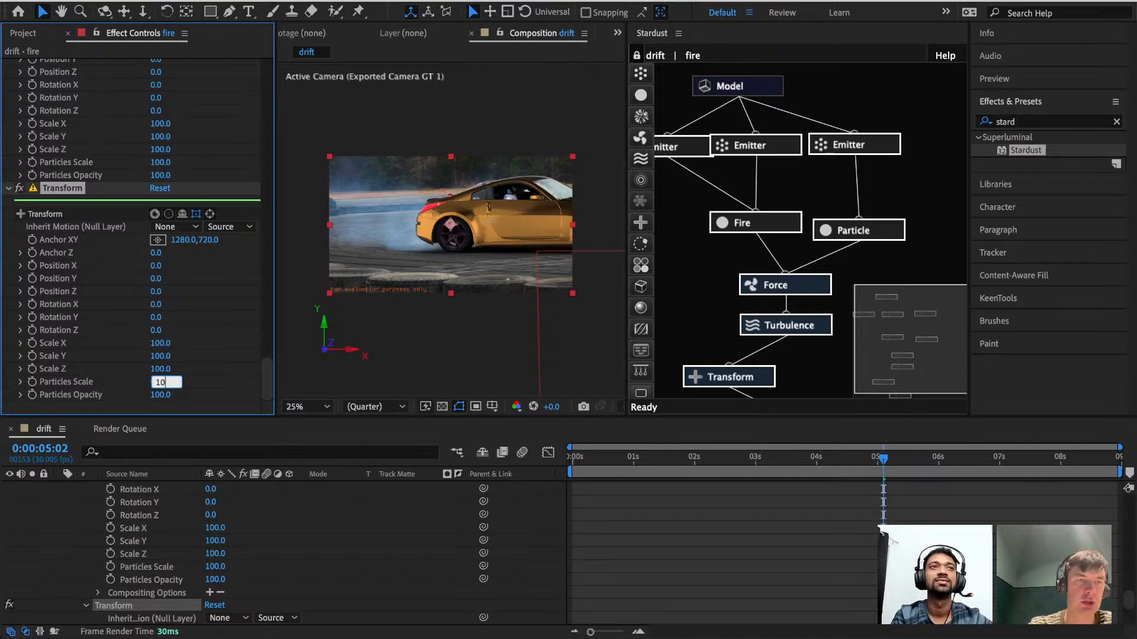
pyautogui.press('Return')
# Try reducing Scale X, Scale Y and Scale Z of the new Transform node to 10.
pyautogui.click(158, 344)
pyautogui.write('10')
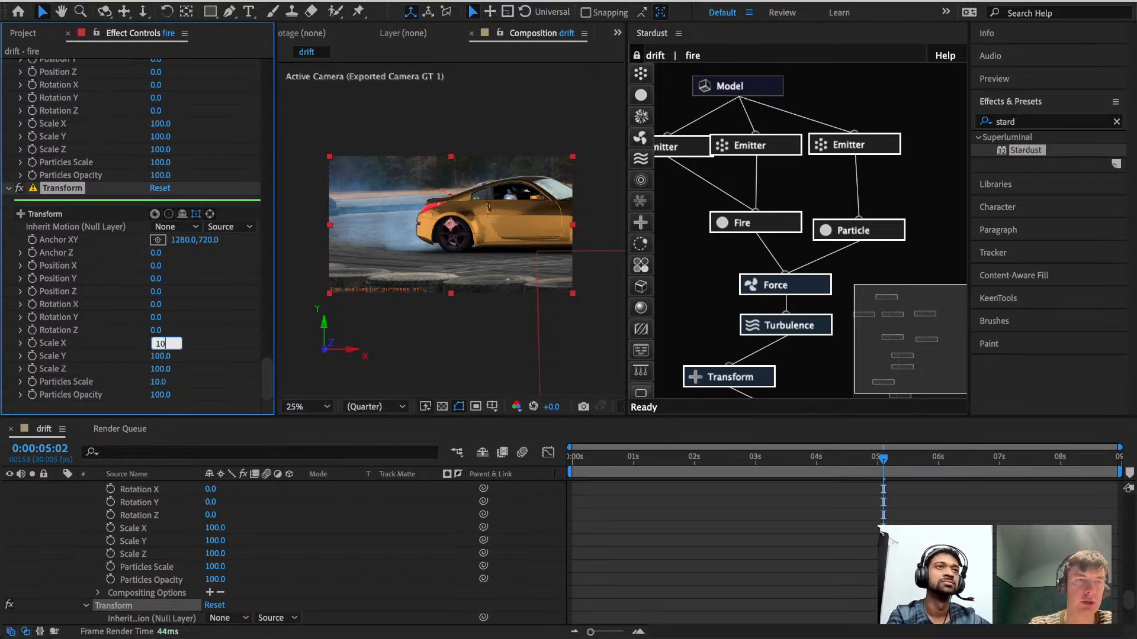
pyautogui.press('Return')
pyautogui.click(161, 356)
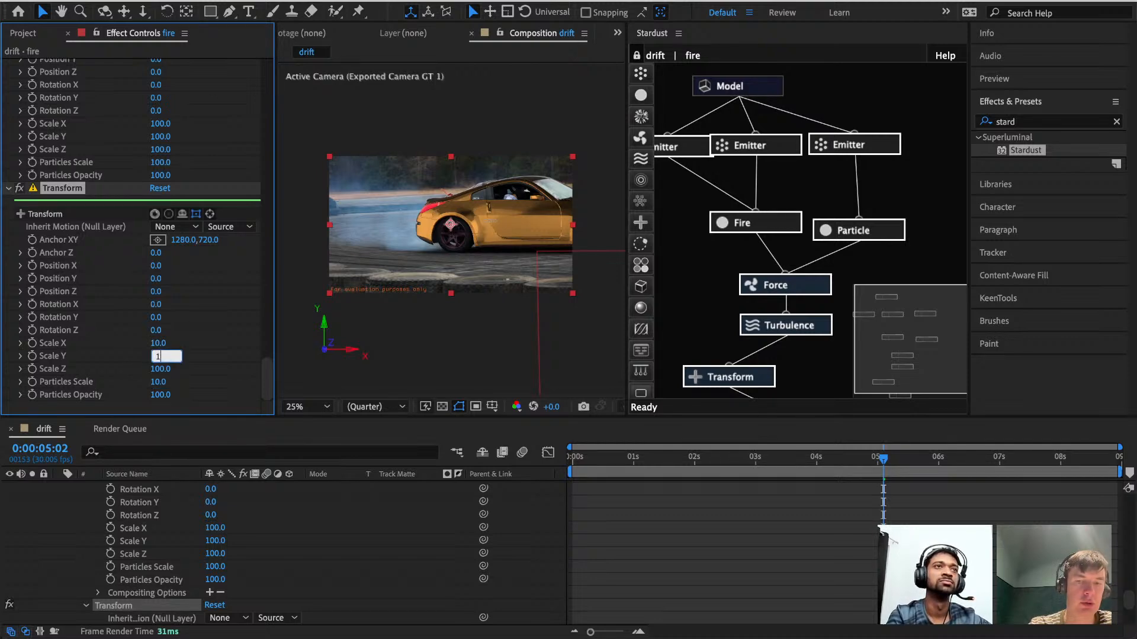
pyautogui.press('Return')
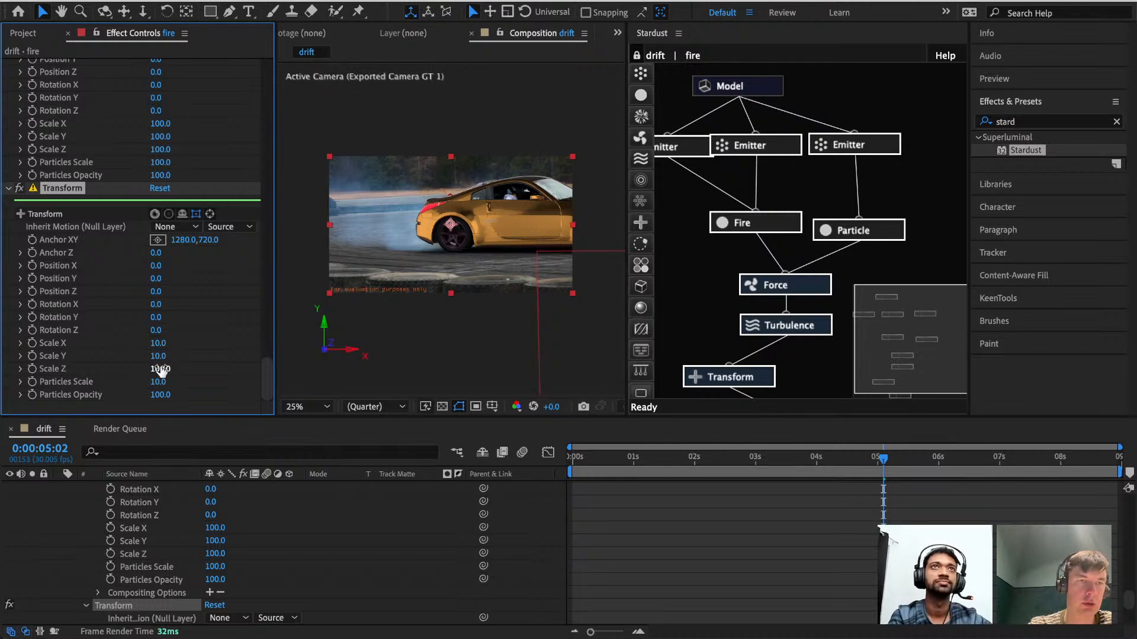
pyautogui.click(159, 369)
pyautogui.write('10')
pyautogui.press('Return')
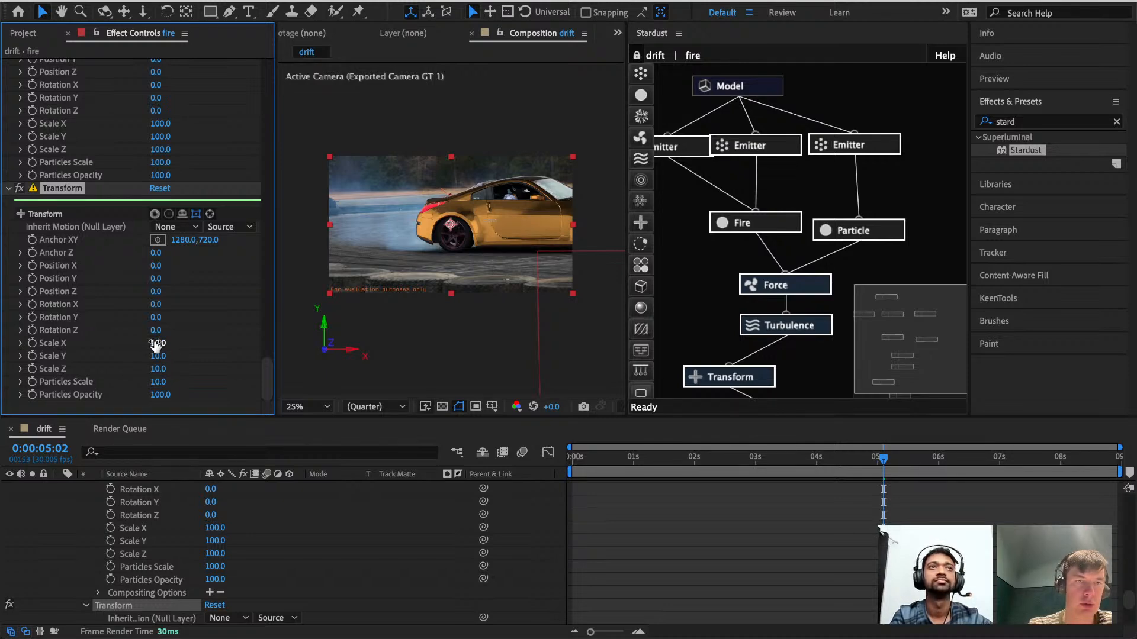
# Try Particles Scale values of 3970 and 5410 on the new Transform node, checking the fire at 0:00:00:14.
pyautogui.moveTo(158, 346); pyautogui.dragTo(166, 345)
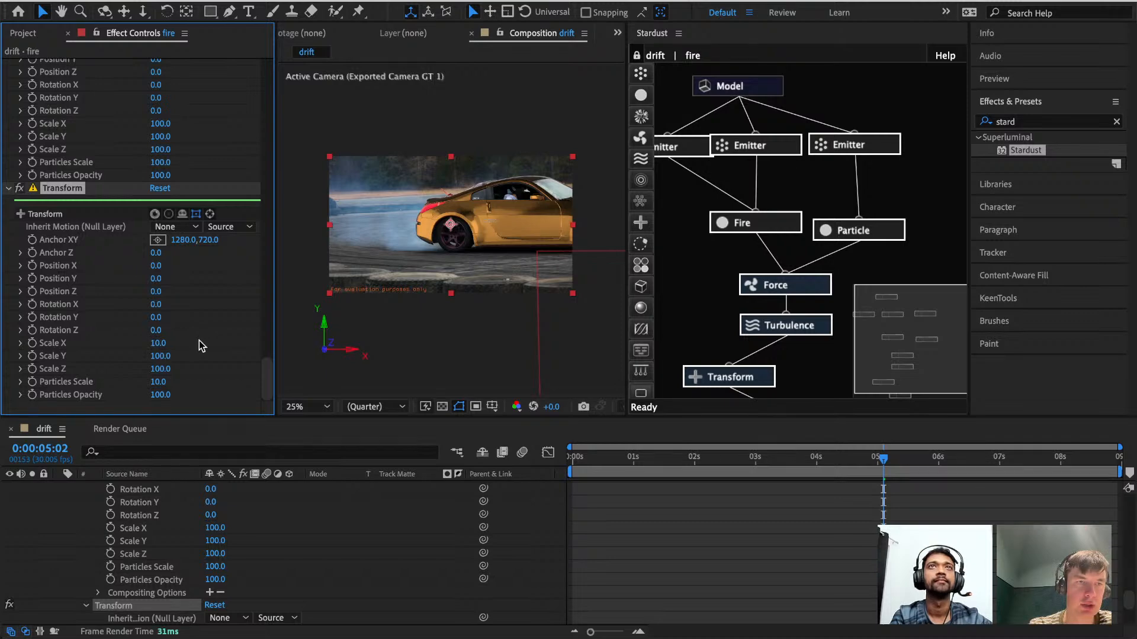
pyautogui.moveTo(158, 382); pyautogui.dragTo(539, 407)
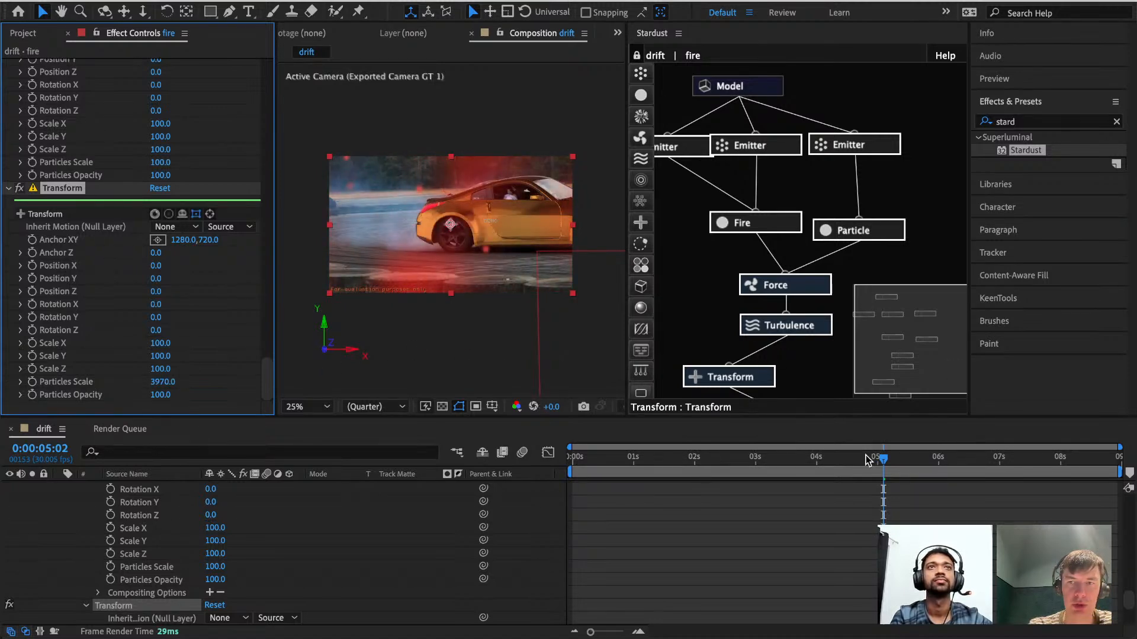
pyautogui.moveTo(818, 458); pyautogui.dragTo(601, 468)
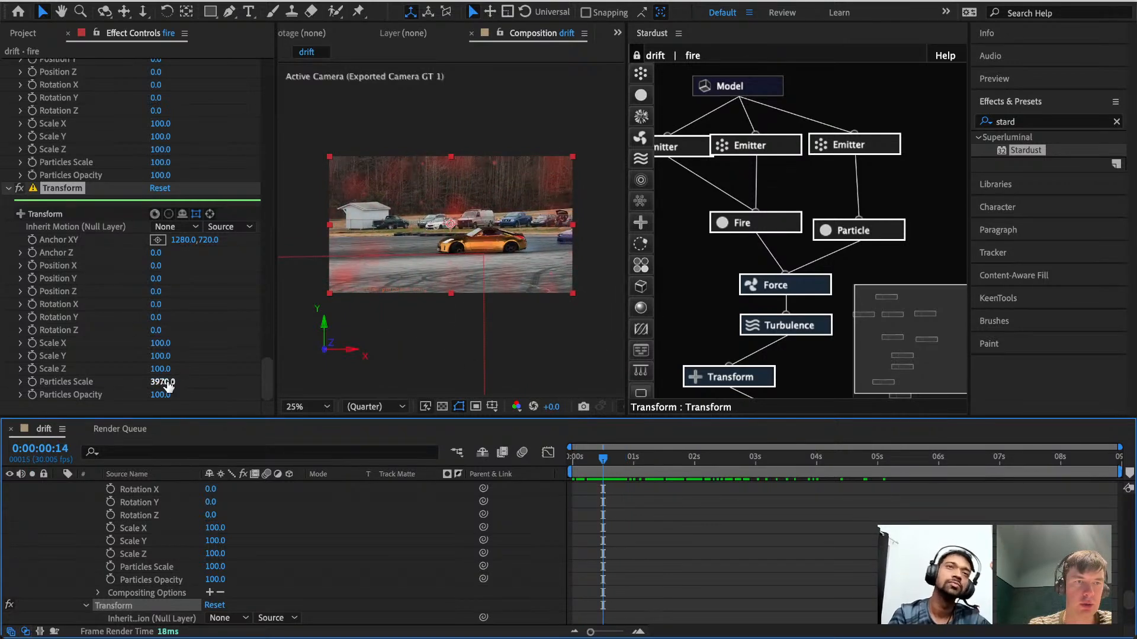
pyautogui.moveTo(163, 381)
pyautogui.mouseDown()
pyautogui.moveTo(153, 382)
pyautogui.moveTo(197, 377)
pyautogui.moveTo(162, 384)
pyautogui.moveTo(182, 384)
pyautogui.mouseUp()
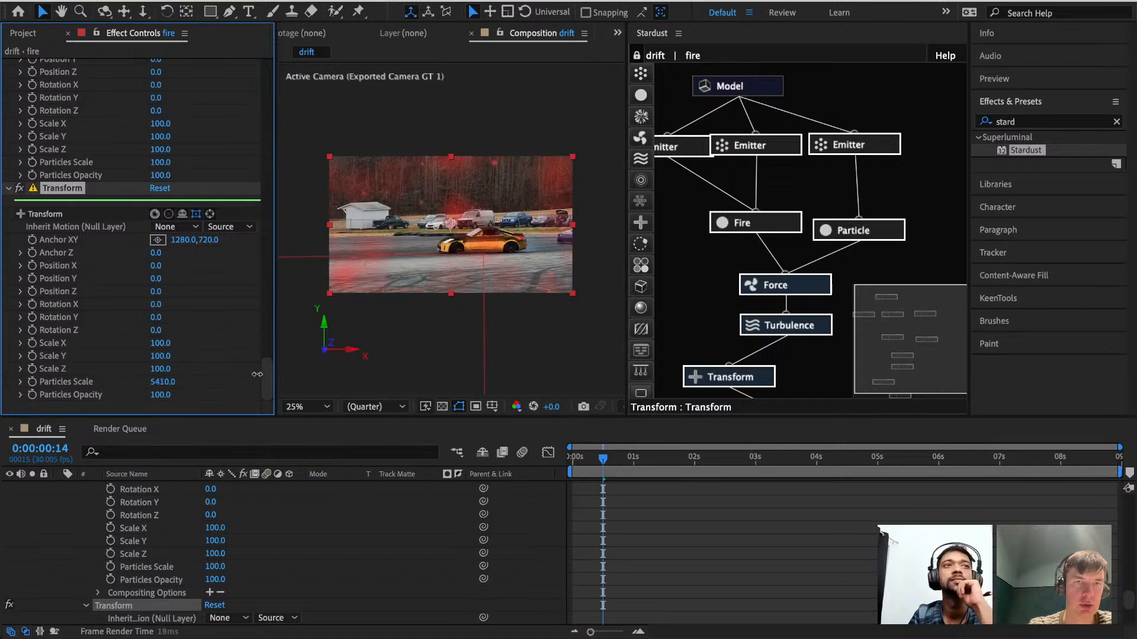
pyautogui.moveTo(257, 374); pyautogui.dragTo(217, 381)
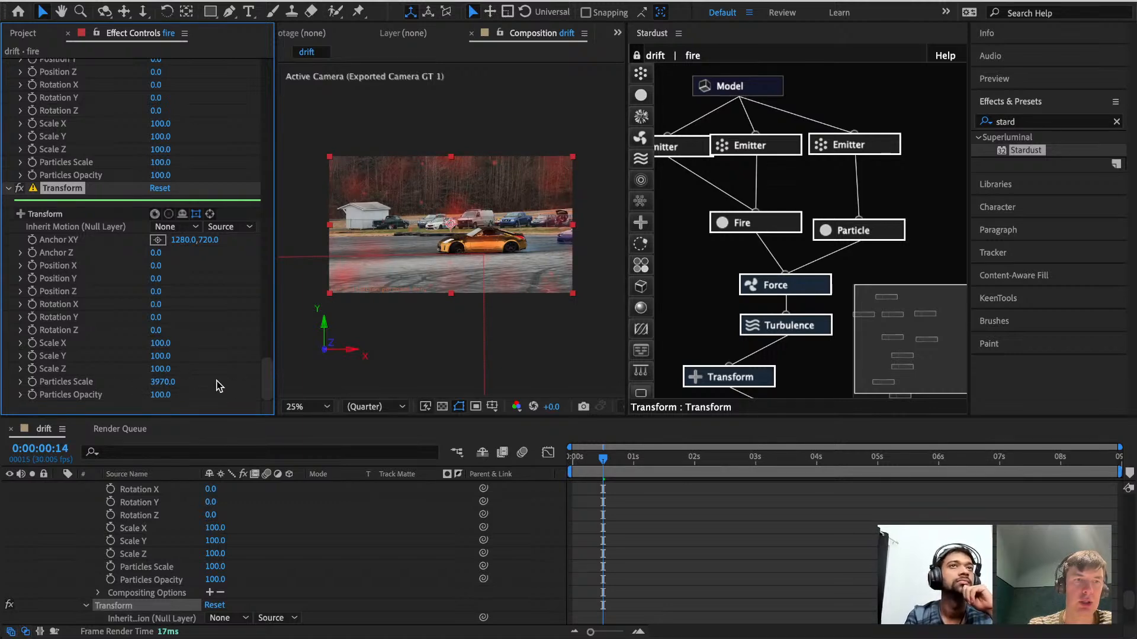
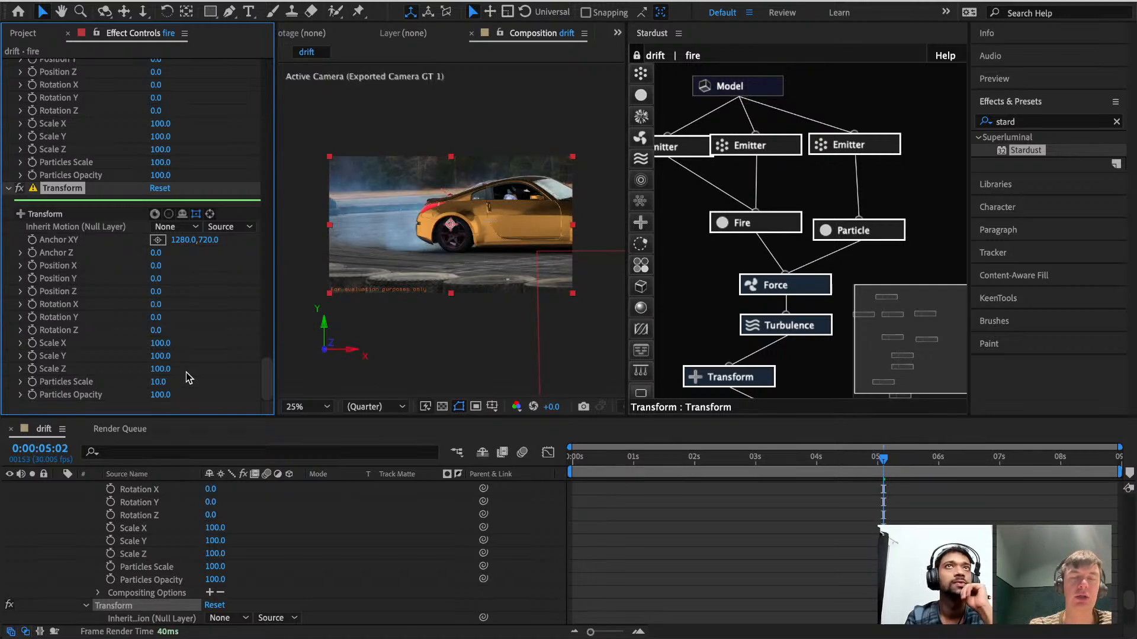
# Check the settings of the three Emitter nodes and select the Model node that feeds them.
pyautogui.click(687, 157)
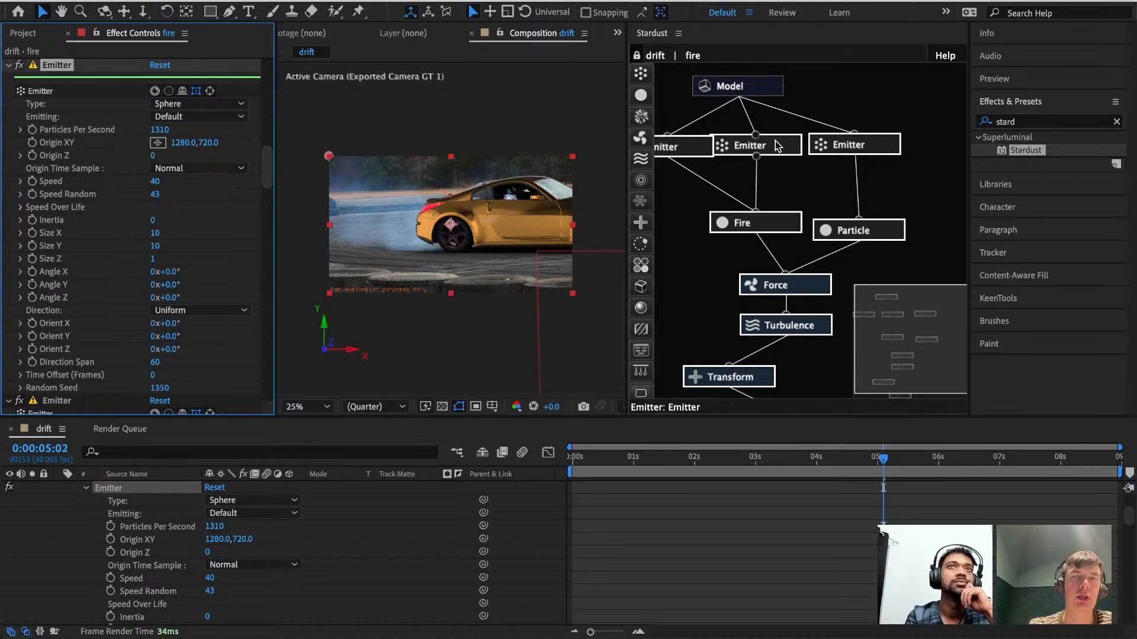
pyautogui.click(718, 140)
pyautogui.click(851, 148)
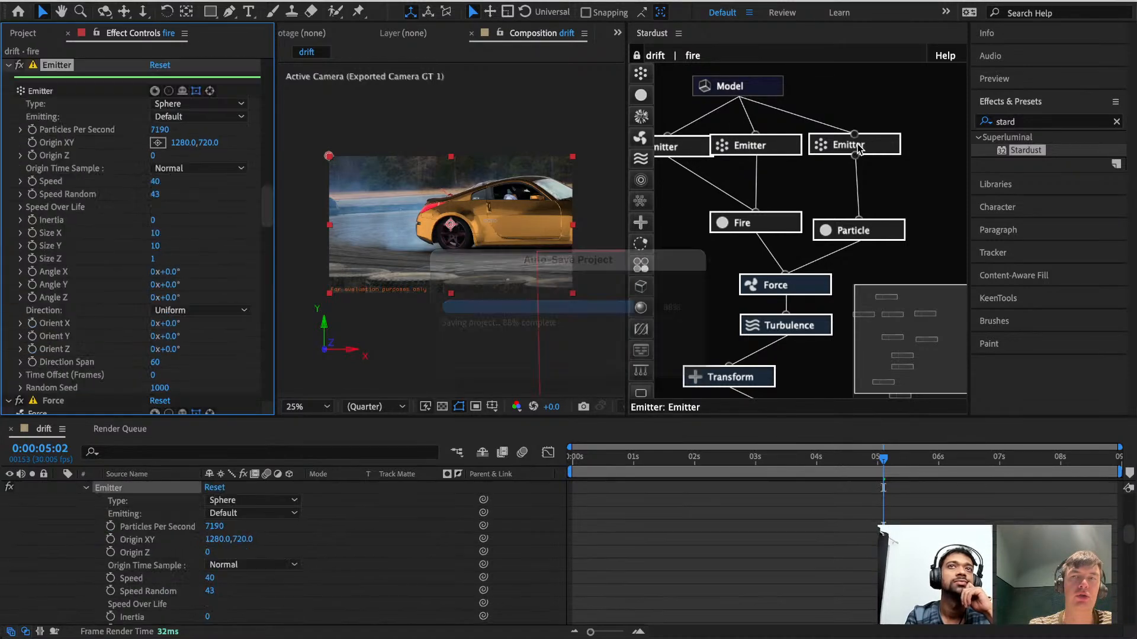
pyautogui.click(756, 88)
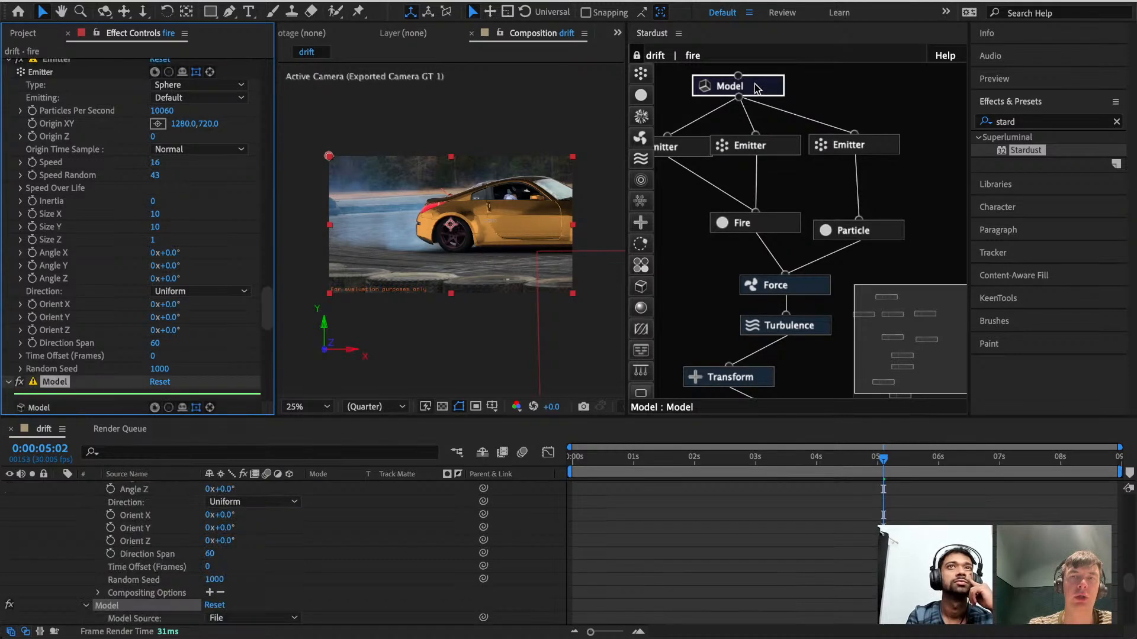
# Turn off Flip Y and turn on Normalize Scale in the Model node's Model Properties, then check the fire at 0:00:02:06.
pyautogui.scroll(-5, 208, 220)
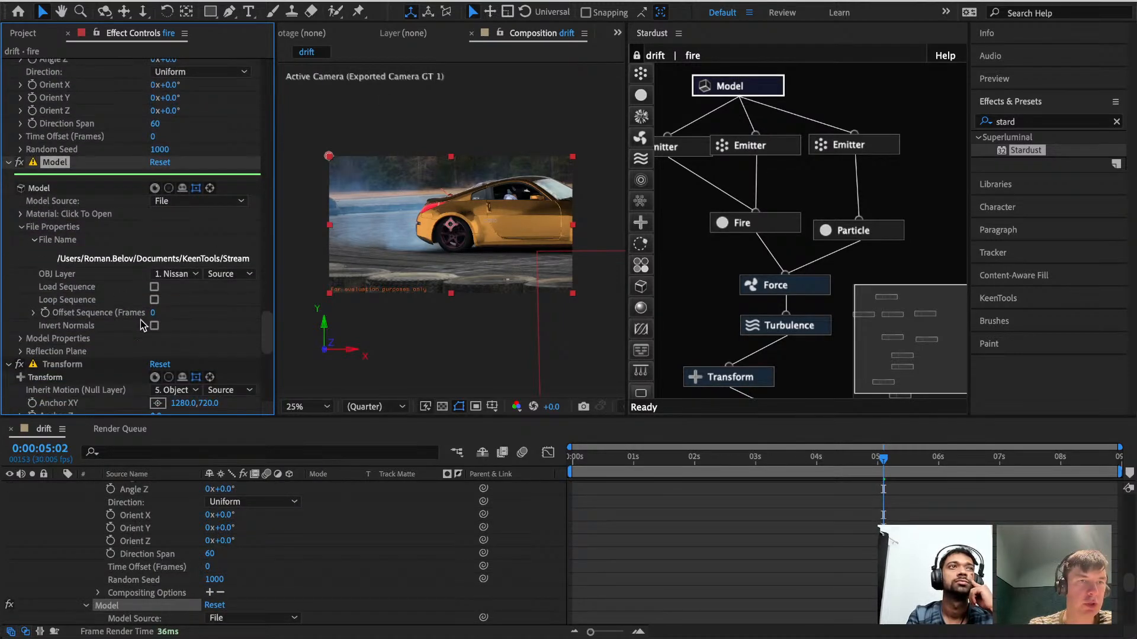
pyautogui.scroll(-5, 165, 337)
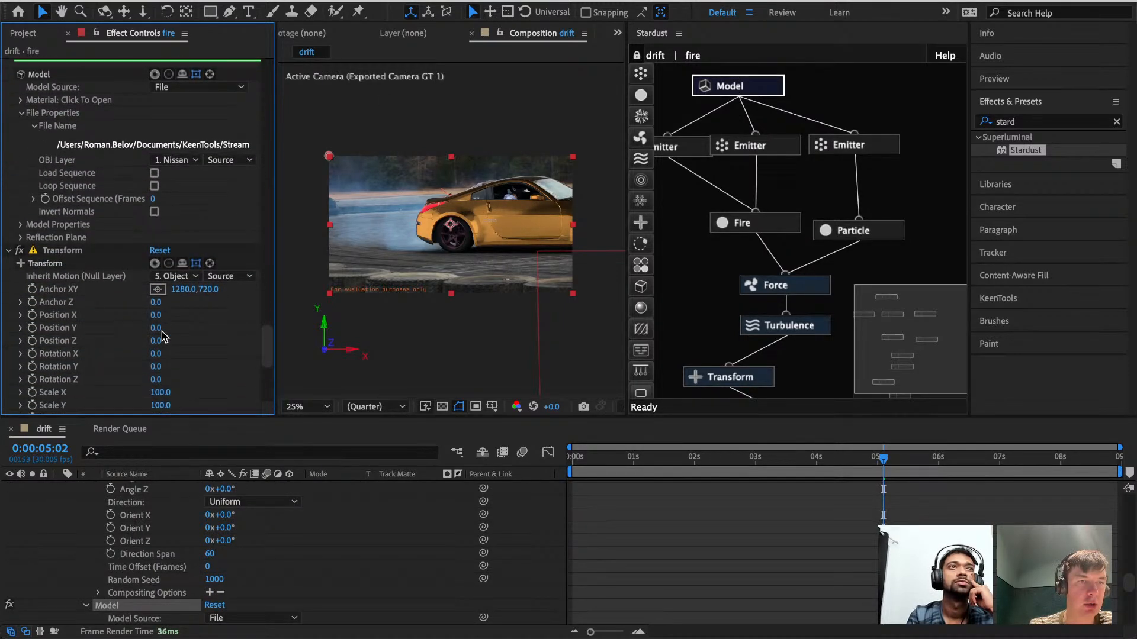
pyautogui.scroll(5, 165, 336)
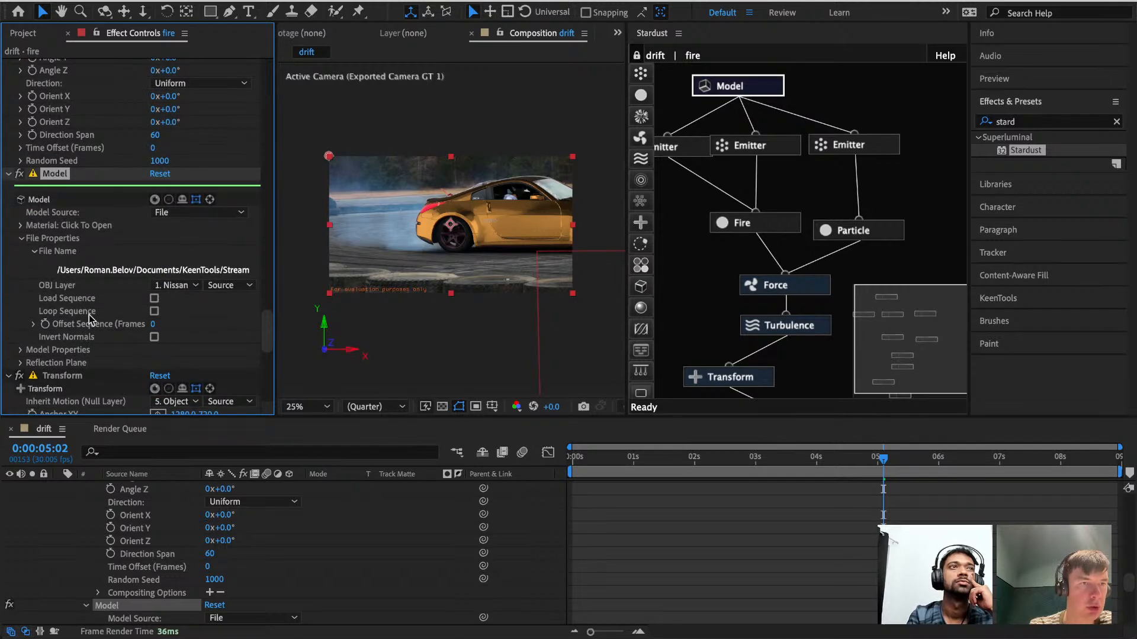
pyautogui.scroll(-3, 78, 359)
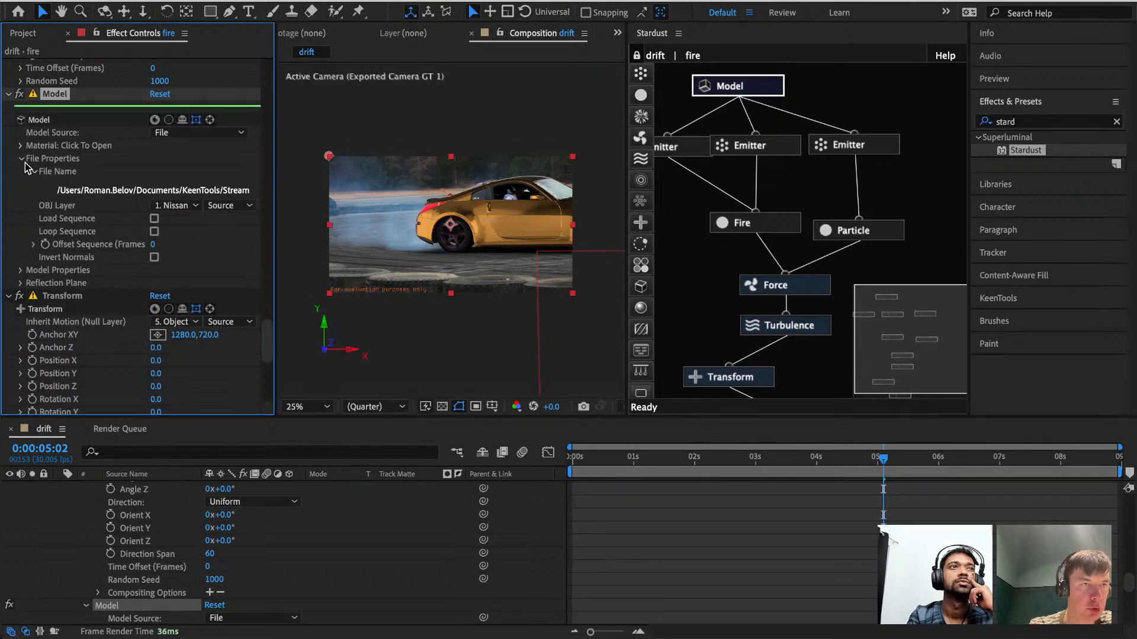
pyautogui.click(22, 160)
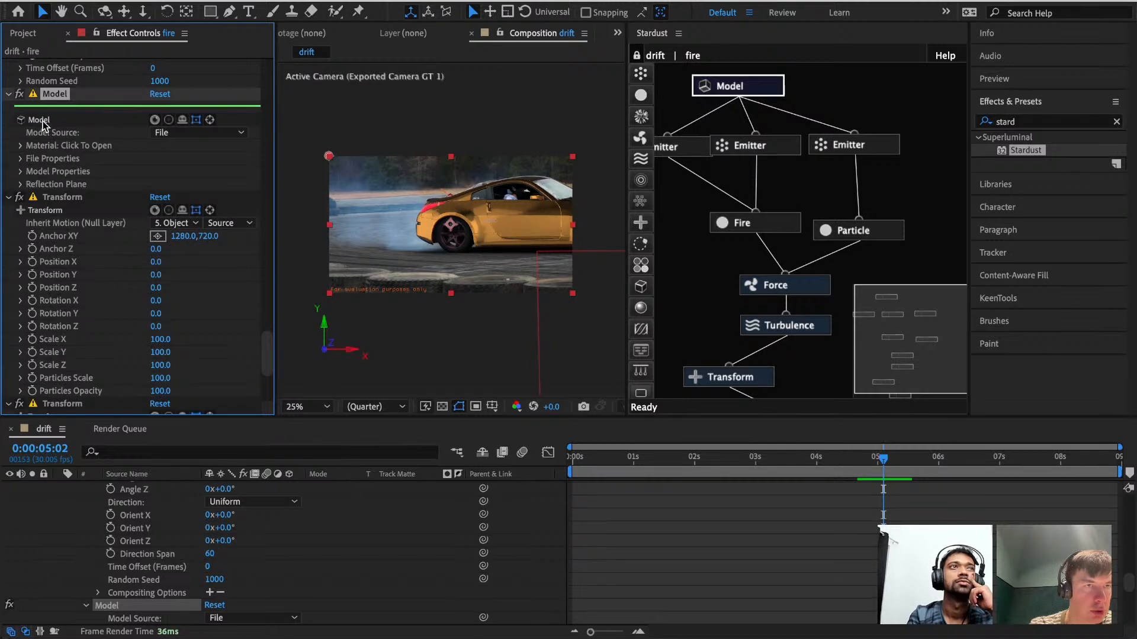
pyautogui.click(20, 172)
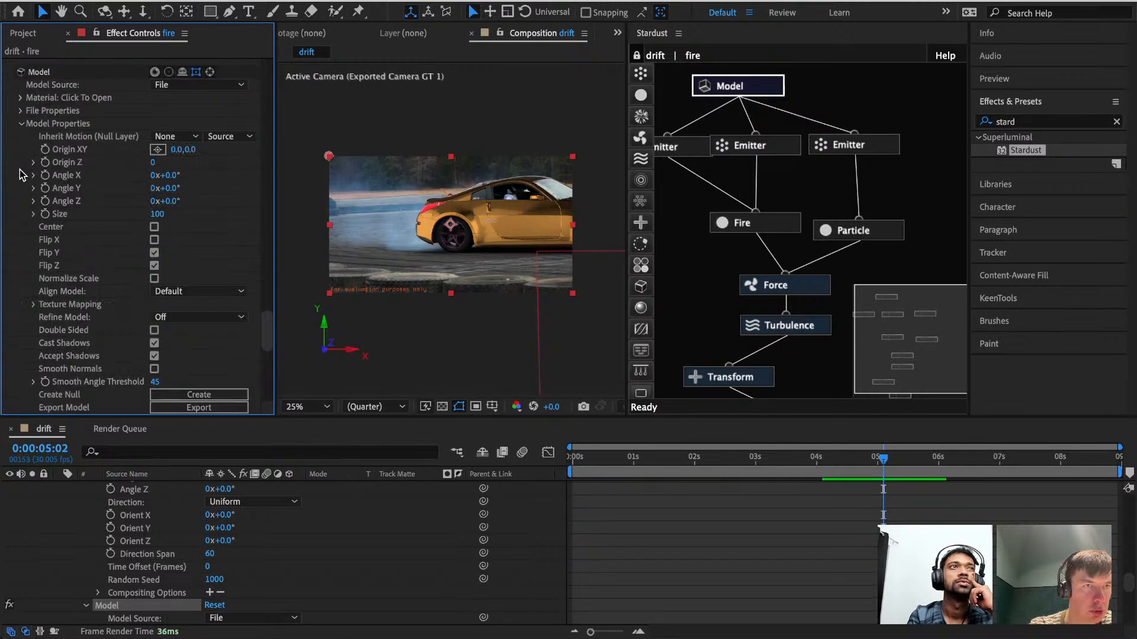
pyautogui.click(154, 265)
pyautogui.click(154, 252)
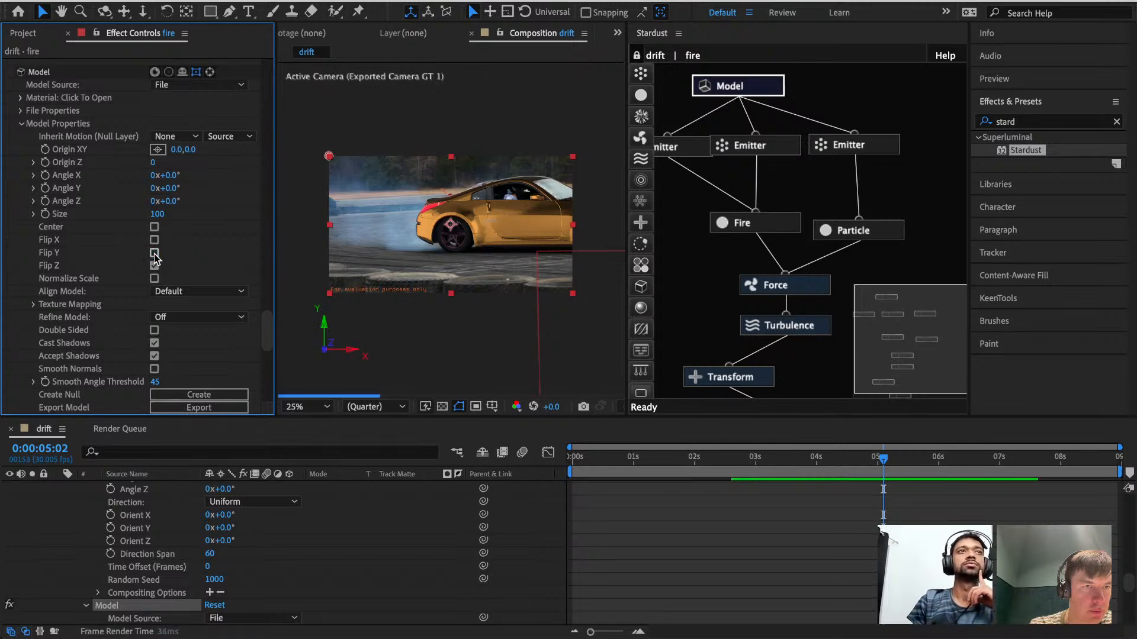
pyautogui.click(154, 278)
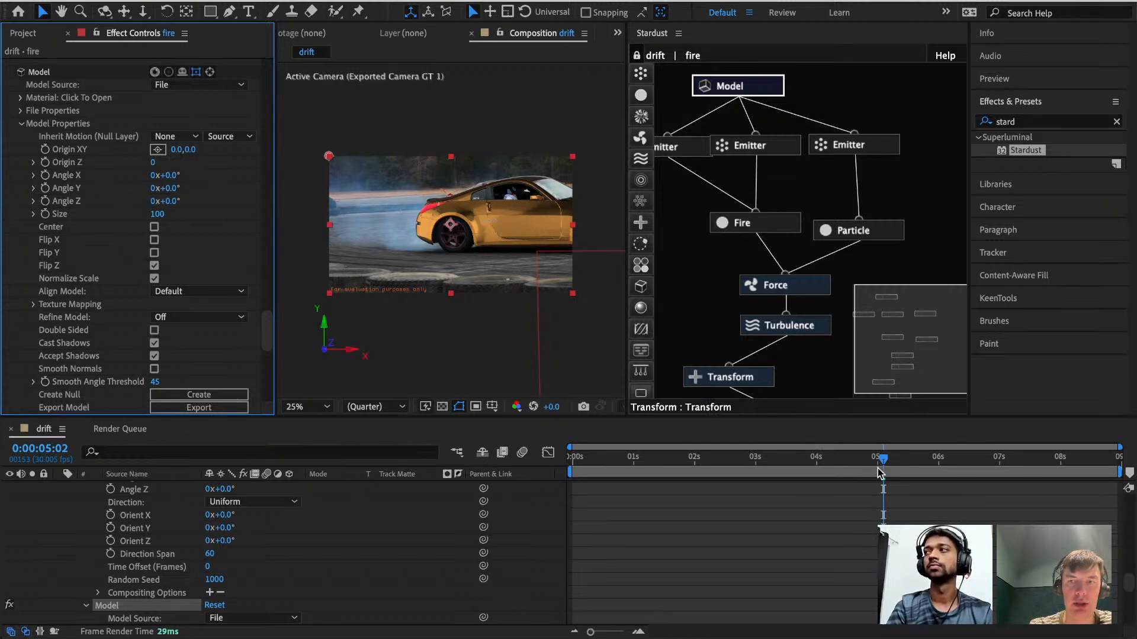
pyautogui.moveTo(877, 468); pyautogui.dragTo(708, 467)
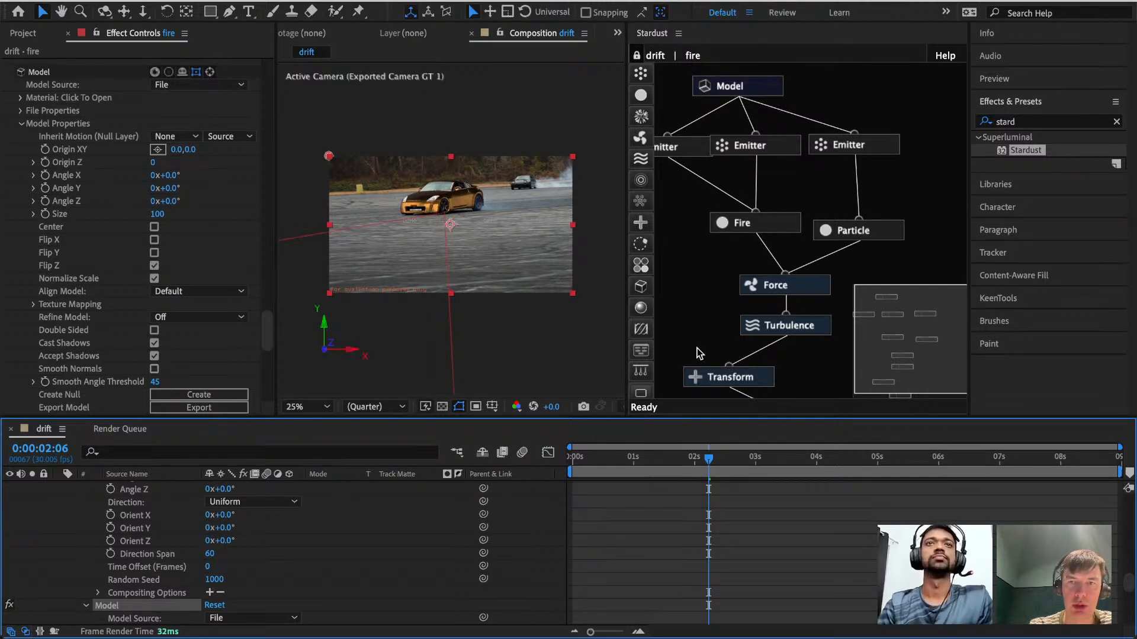
# Delete both Transform nodes below the Turbulence node and check the fire against the car at 0:00:01:11.
pyautogui.click(720, 374)
pyautogui.press('Delete')
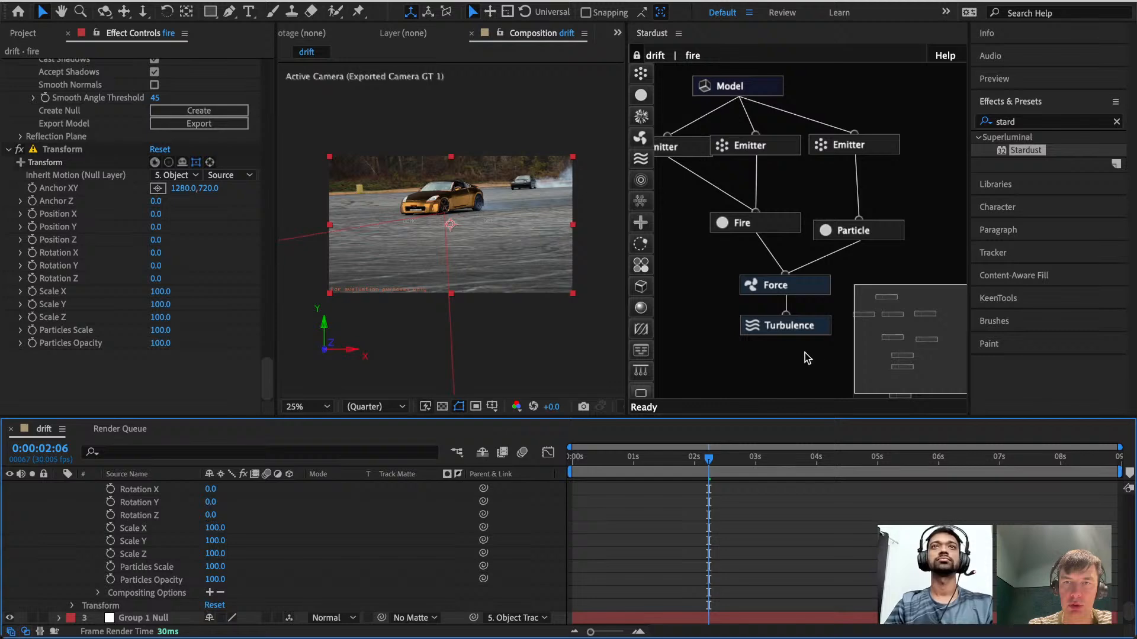
pyautogui.moveTo(876, 349); pyautogui.dragTo(872, 368)
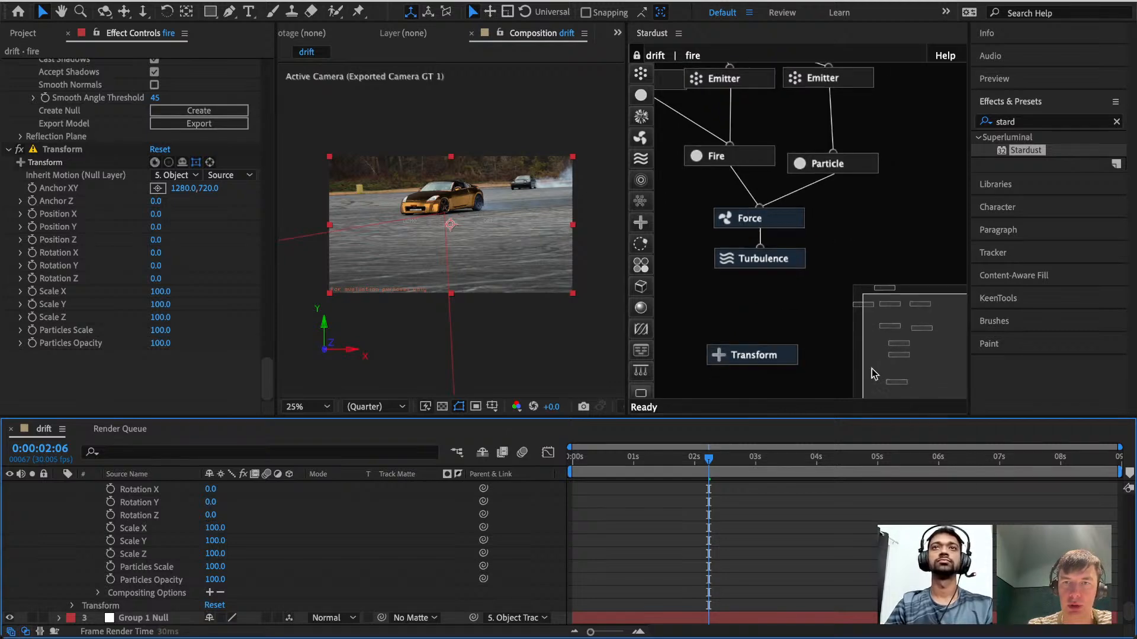
pyautogui.press('Delete')
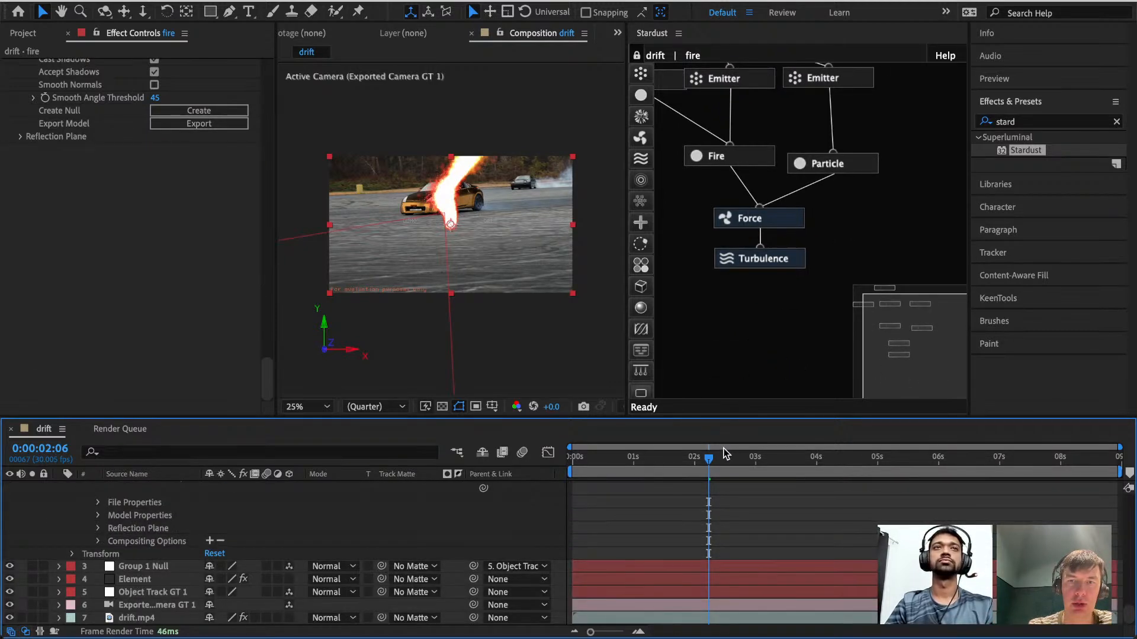
pyautogui.click(684, 457)
pyautogui.moveTo(583, 462); pyautogui.dragTo(658, 465)
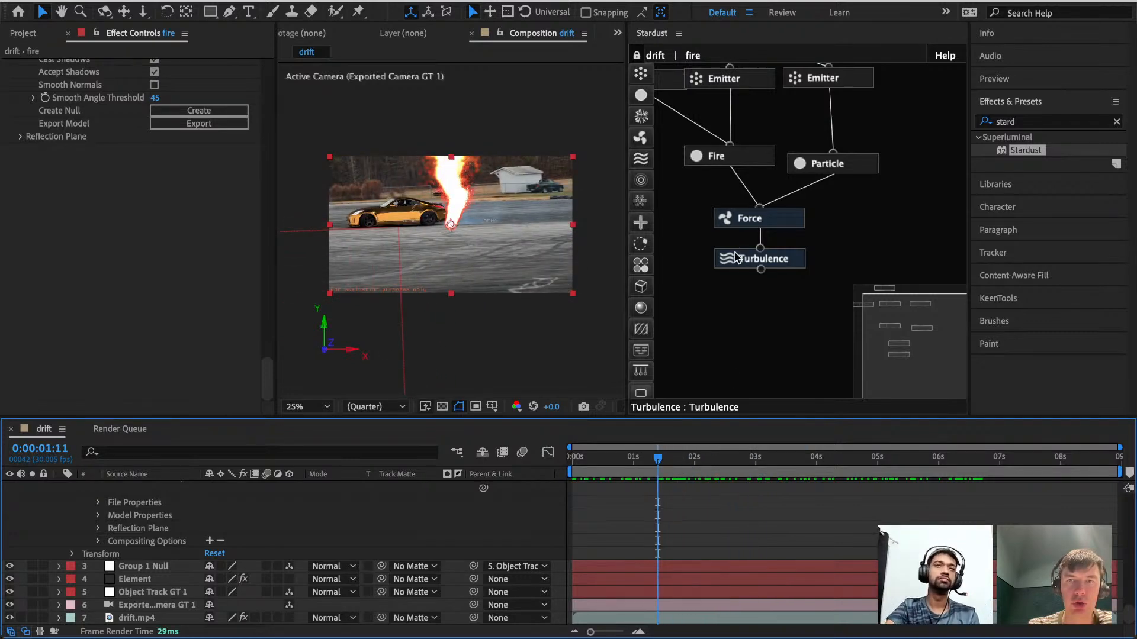
# Play the shot to 0:00:03:03 and try lowering the Size in the Model node's properties.
pyautogui.moveTo(888, 322); pyautogui.dragTo(887, 288)
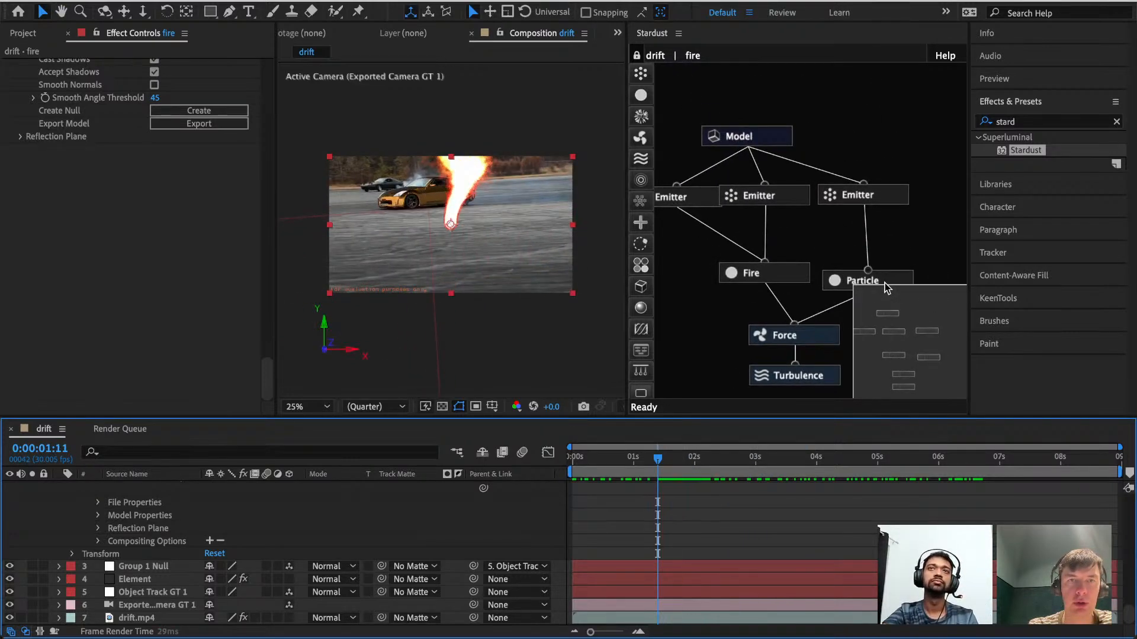
pyautogui.click(761, 138)
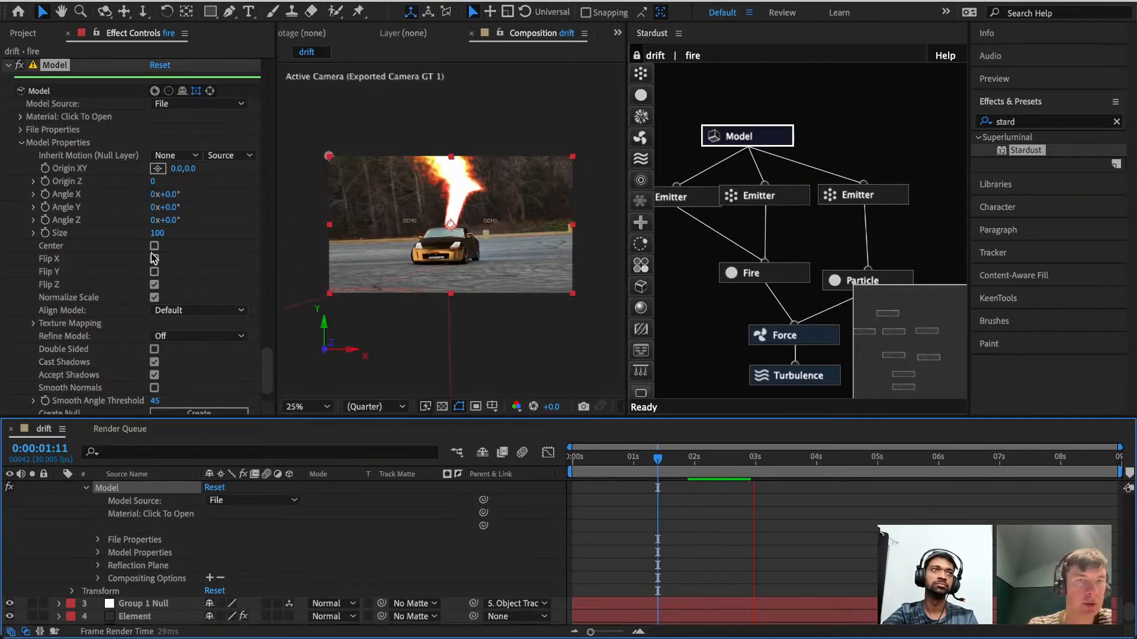
pyautogui.press('space')
pyautogui.moveTo(158, 235); pyautogui.dragTo(118, 231)
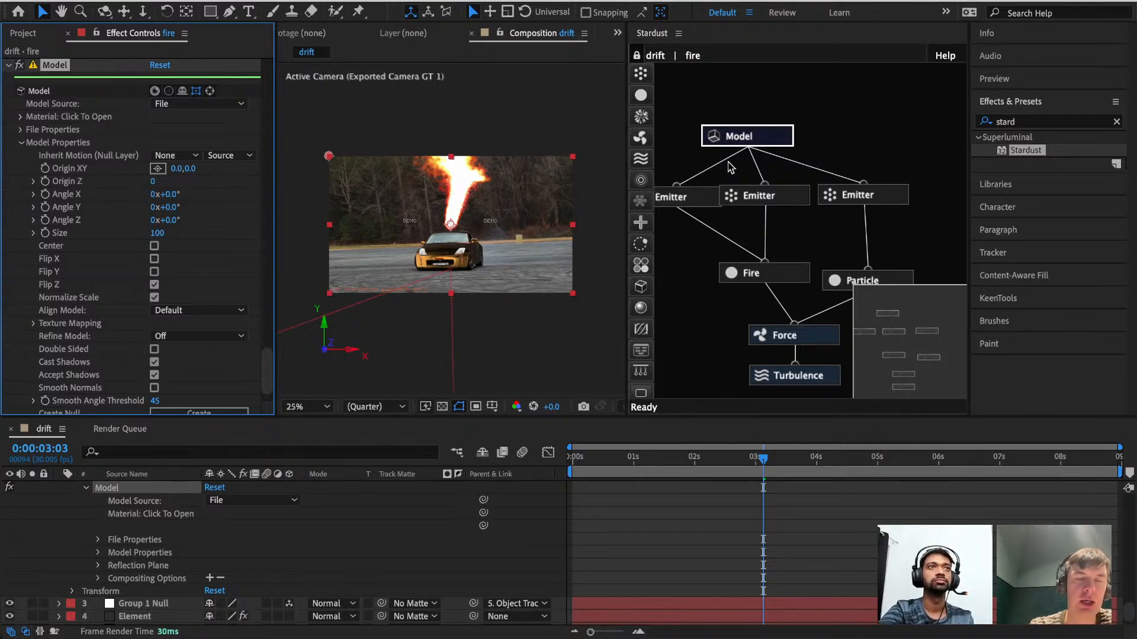
# Change the Type of the first and middle Emitter nodes feeding Fire from Sphere to Object.
pyautogui.click(685, 196)
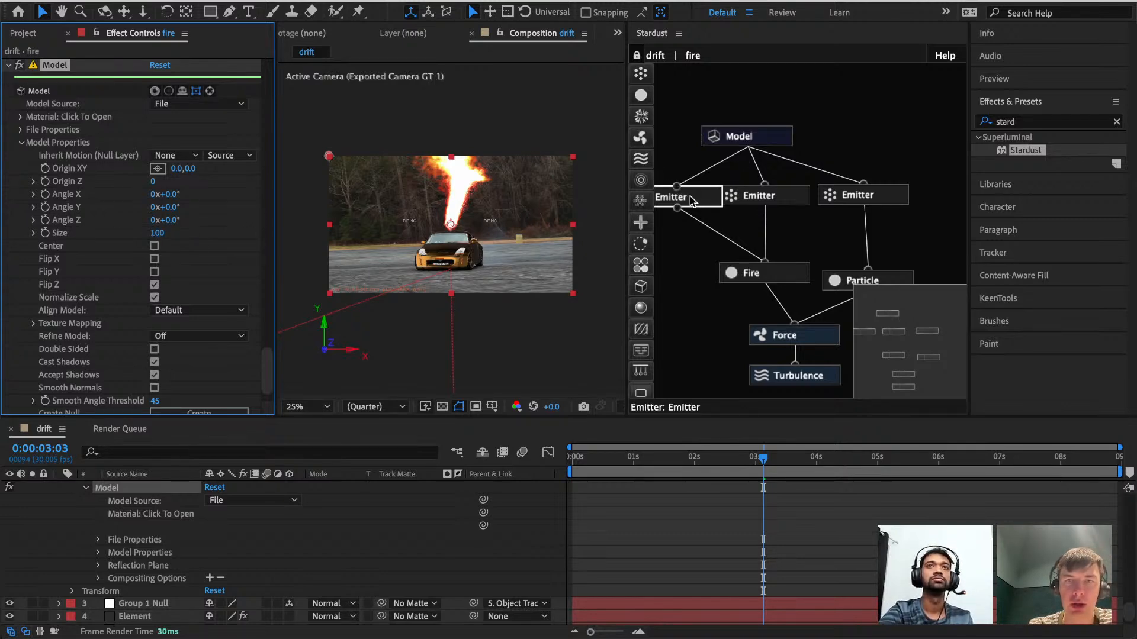
pyautogui.click(219, 106)
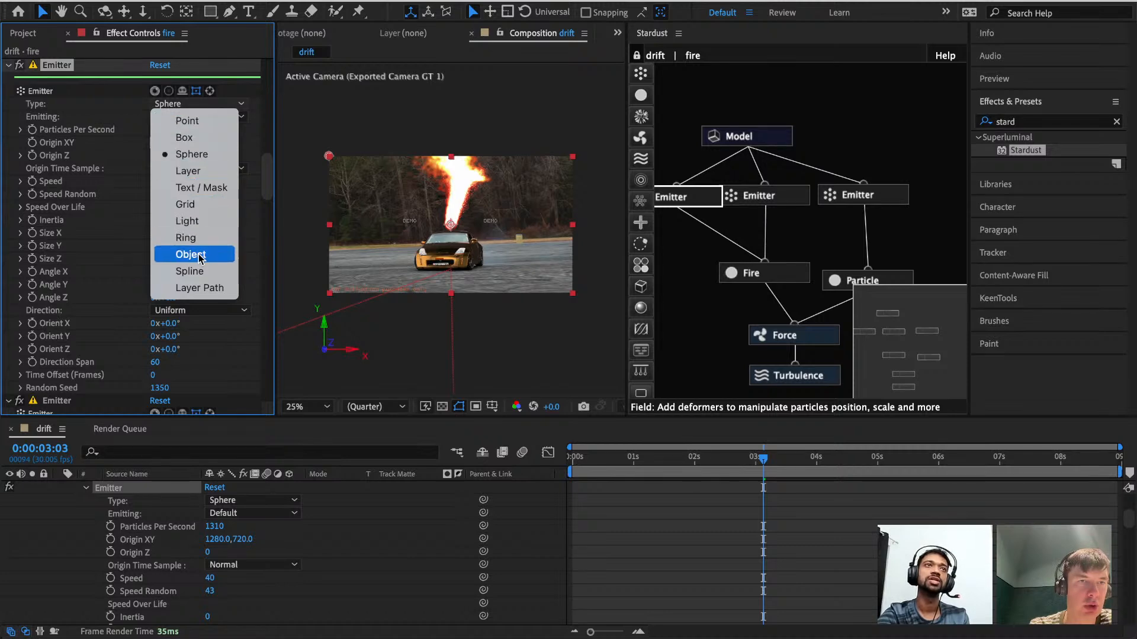
pyautogui.click(199, 256)
pyautogui.click(788, 194)
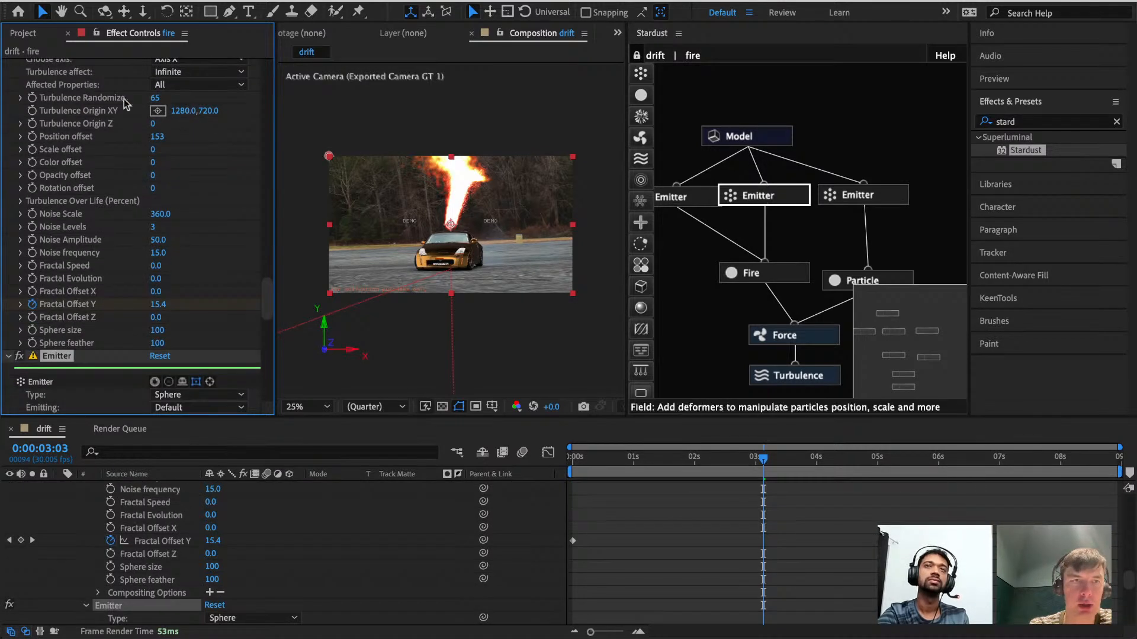
pyautogui.scroll(-5, 198, 296)
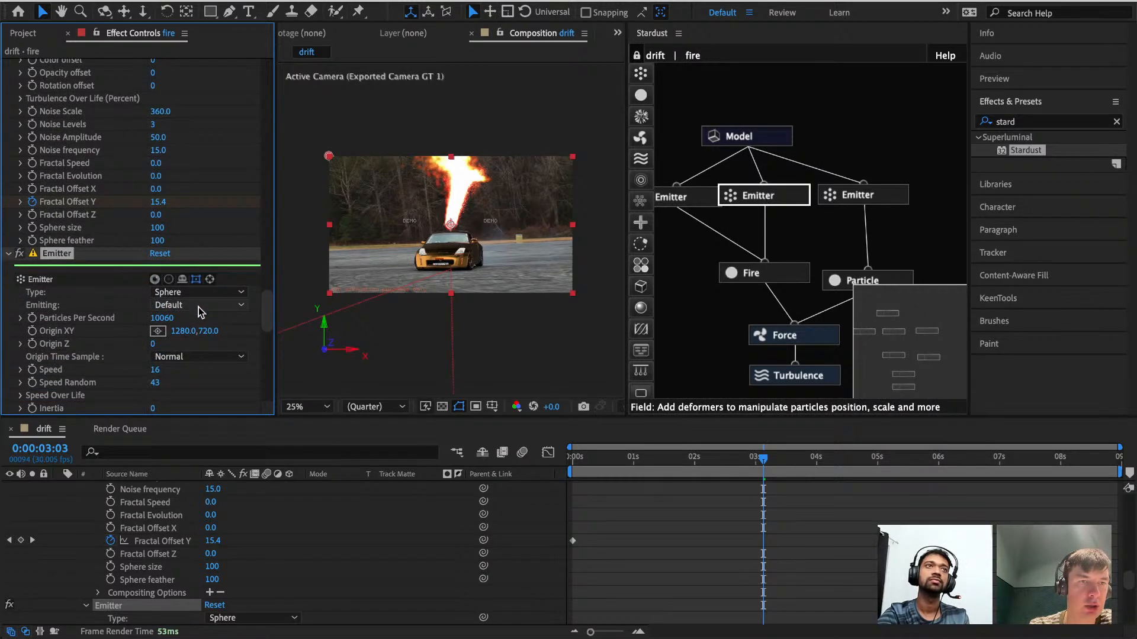
pyautogui.click(199, 293)
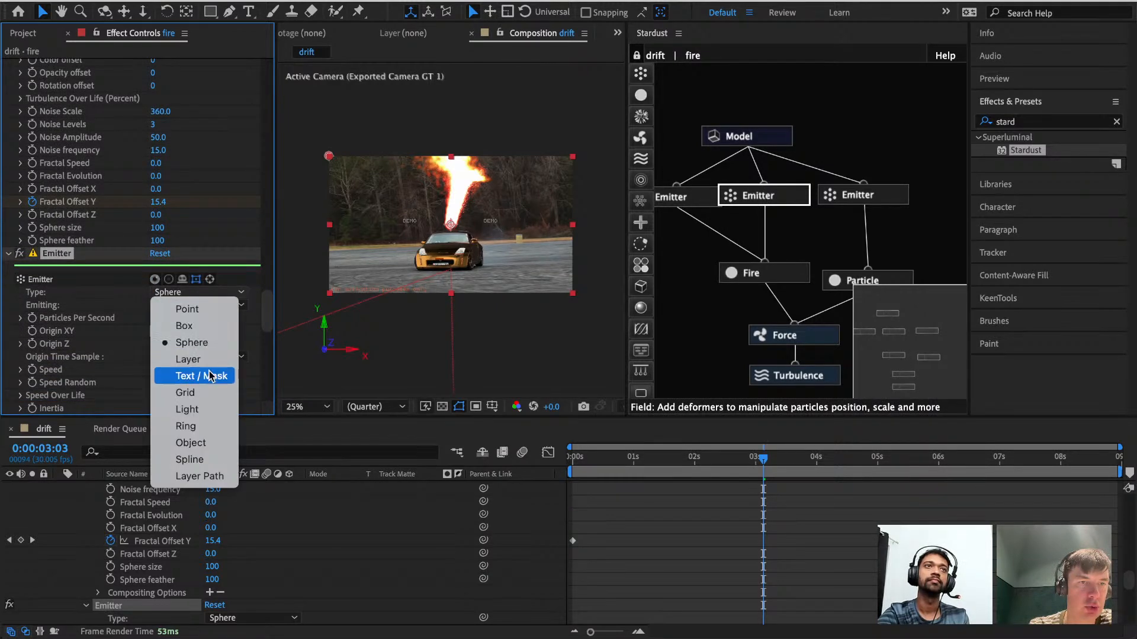
pyautogui.click(207, 443)
# Change the Type of the Emitter node feeding Particle to Object and check the fire at 0:00:01:09.
pyautogui.click(860, 197)
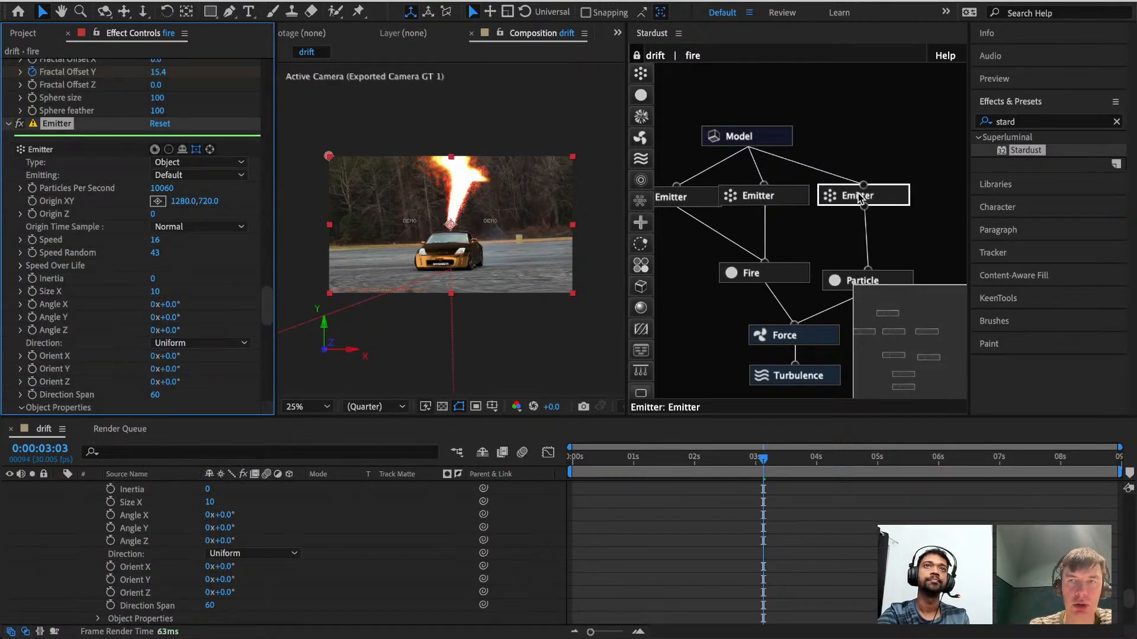
pyautogui.scroll(-6, 204, 243)
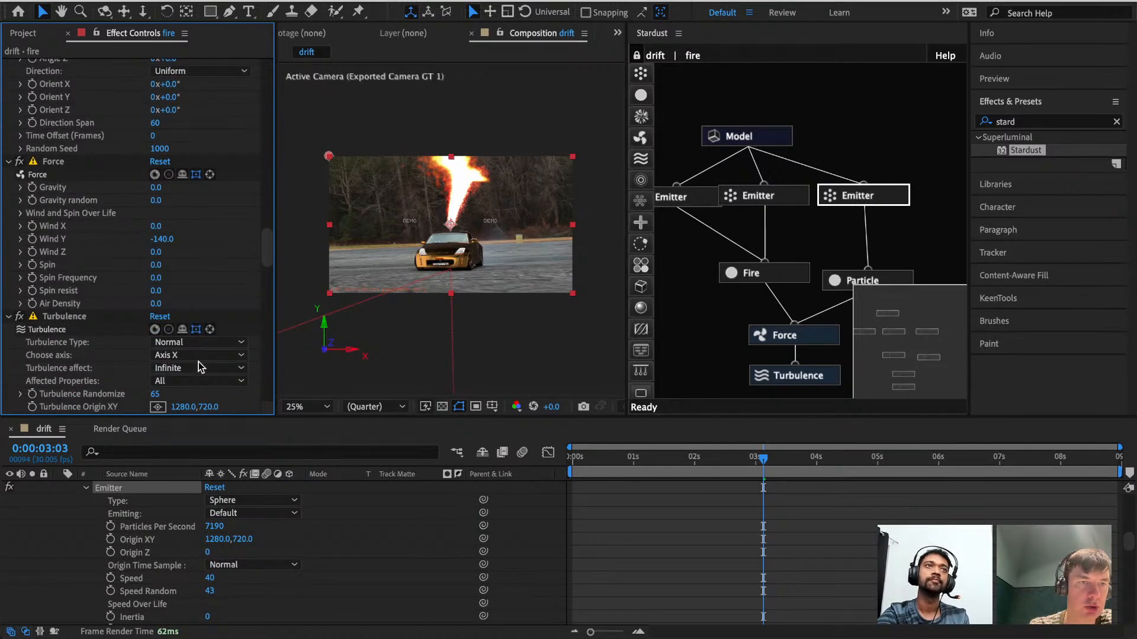
pyautogui.scroll(-2, 172, 189)
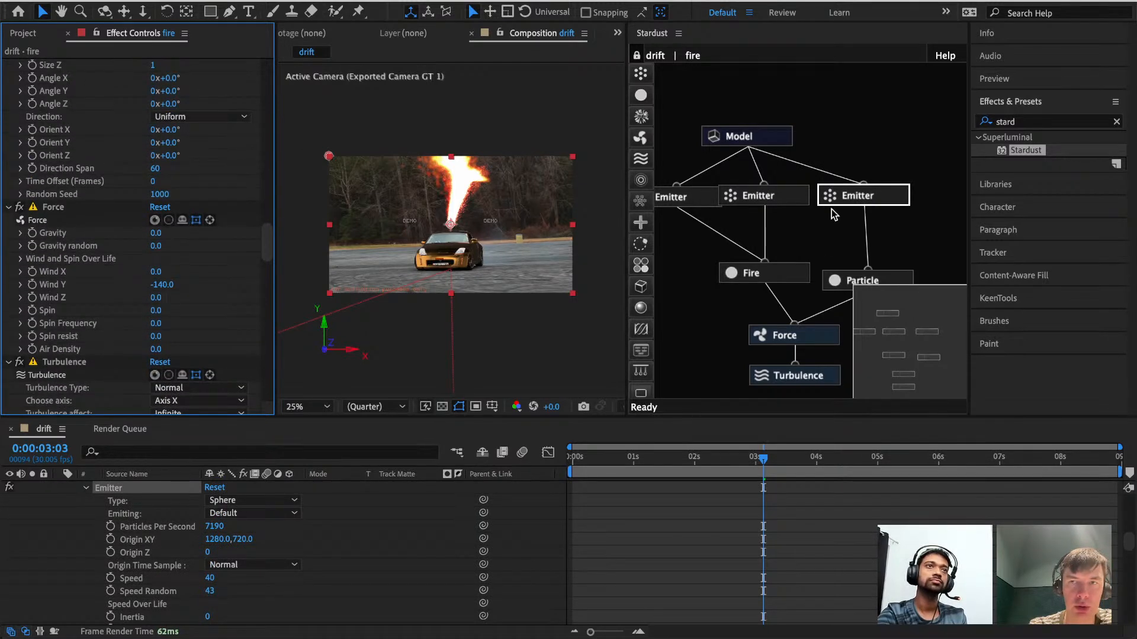
pyautogui.click(852, 200)
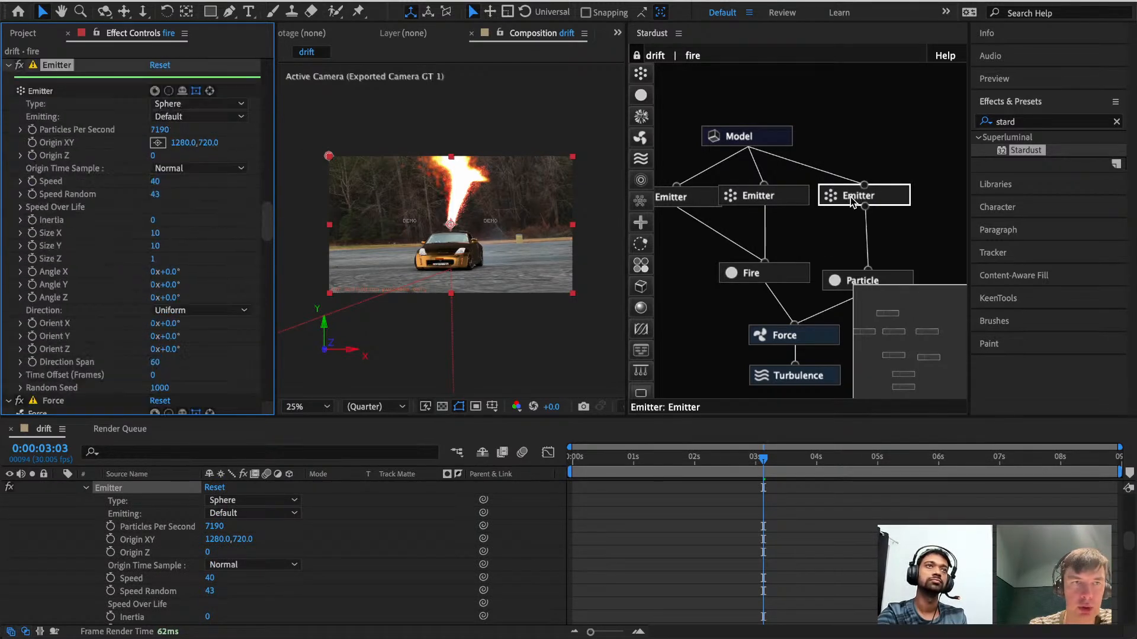
pyautogui.click(201, 105)
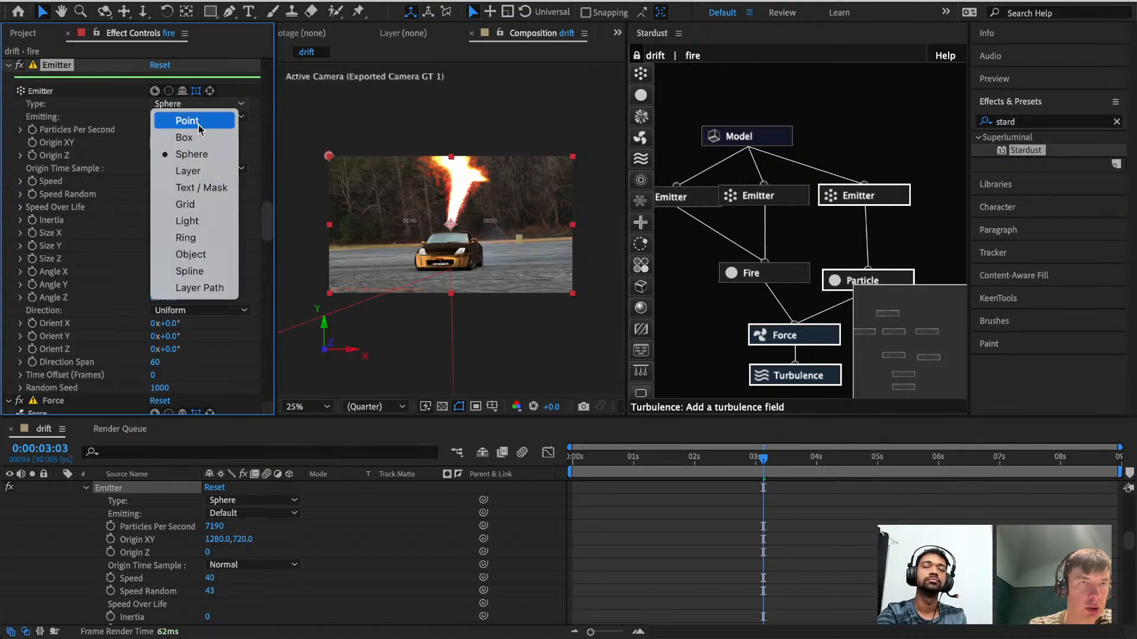
pyautogui.click(212, 253)
pyautogui.moveTo(767, 461); pyautogui.dragTo(654, 461)
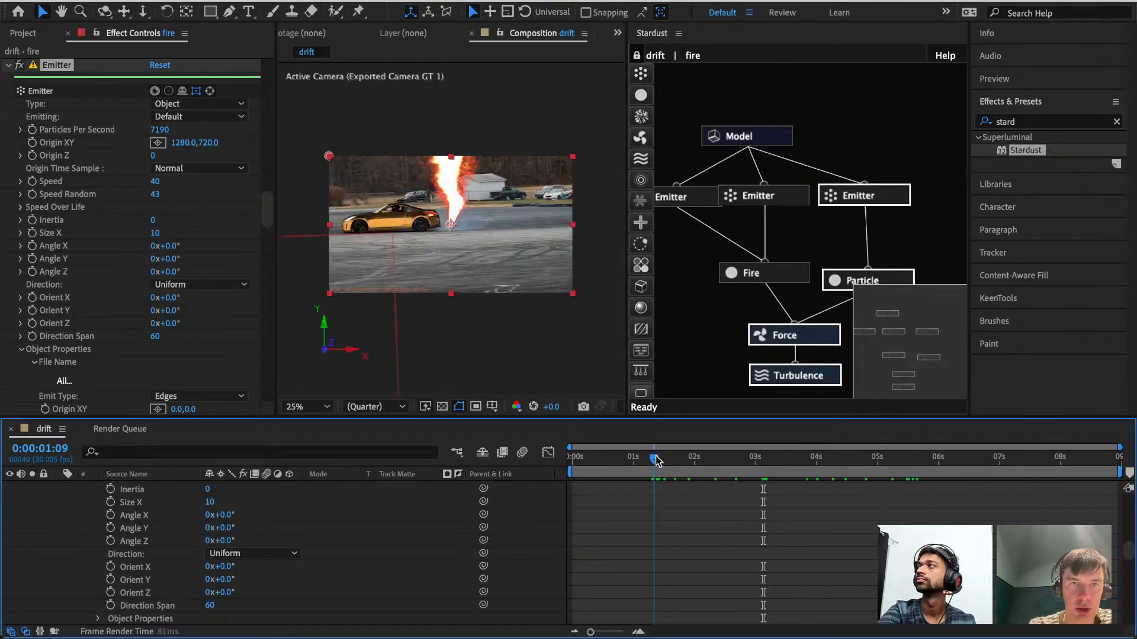
# Increase the Model node's Size to 70000 and check how the fire sits on the car at 0:00:02:07.
pyautogui.click(770, 149)
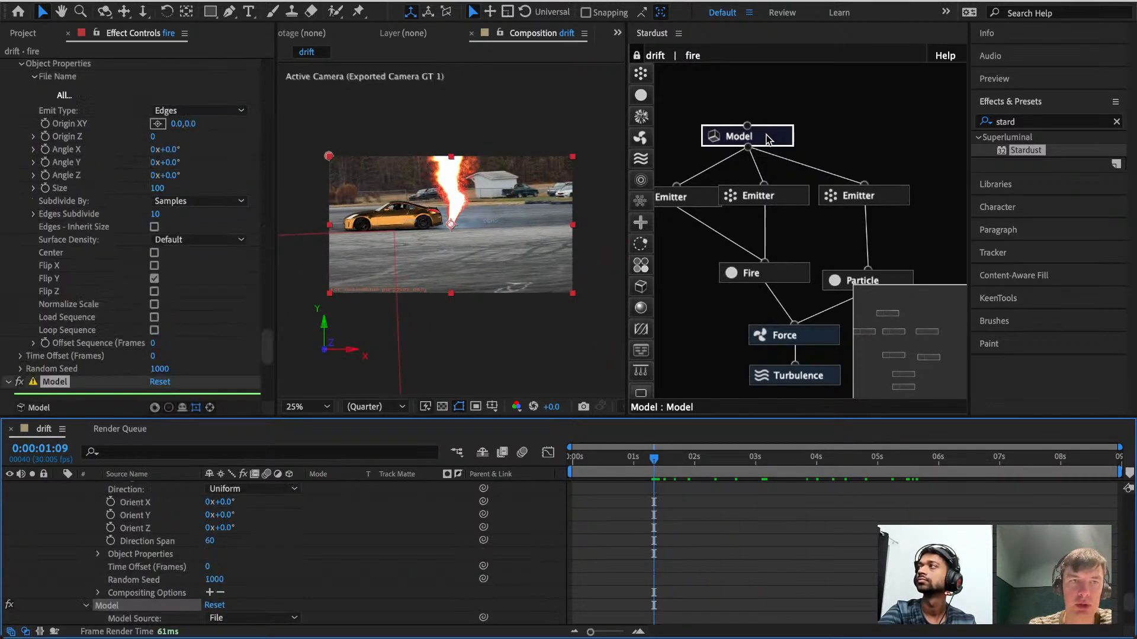
pyautogui.scroll(-5, 201, 280)
pyautogui.scroll(-4, 200, 284)
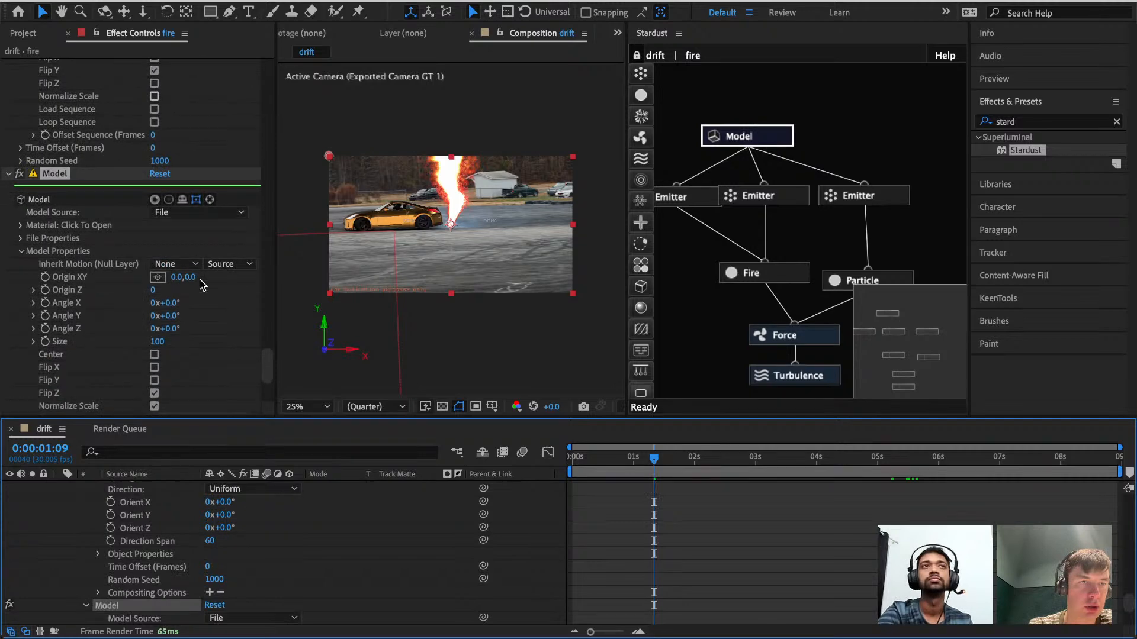
pyautogui.moveTo(157, 274); pyautogui.dragTo(370, 232)
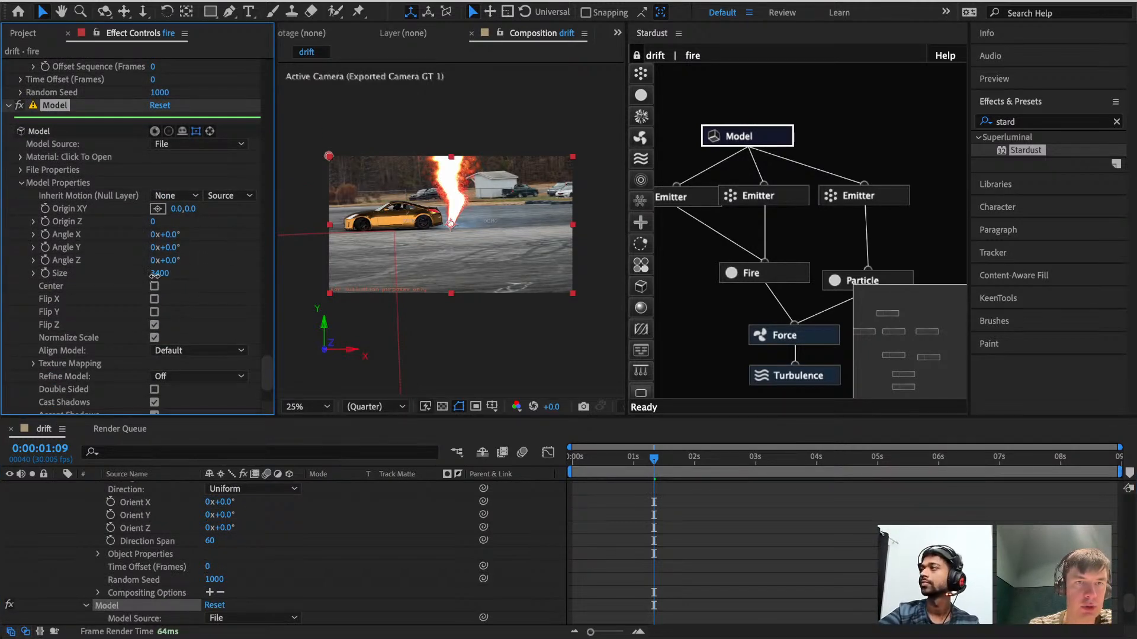
pyautogui.moveTo(155, 276); pyautogui.dragTo(1130, 285)
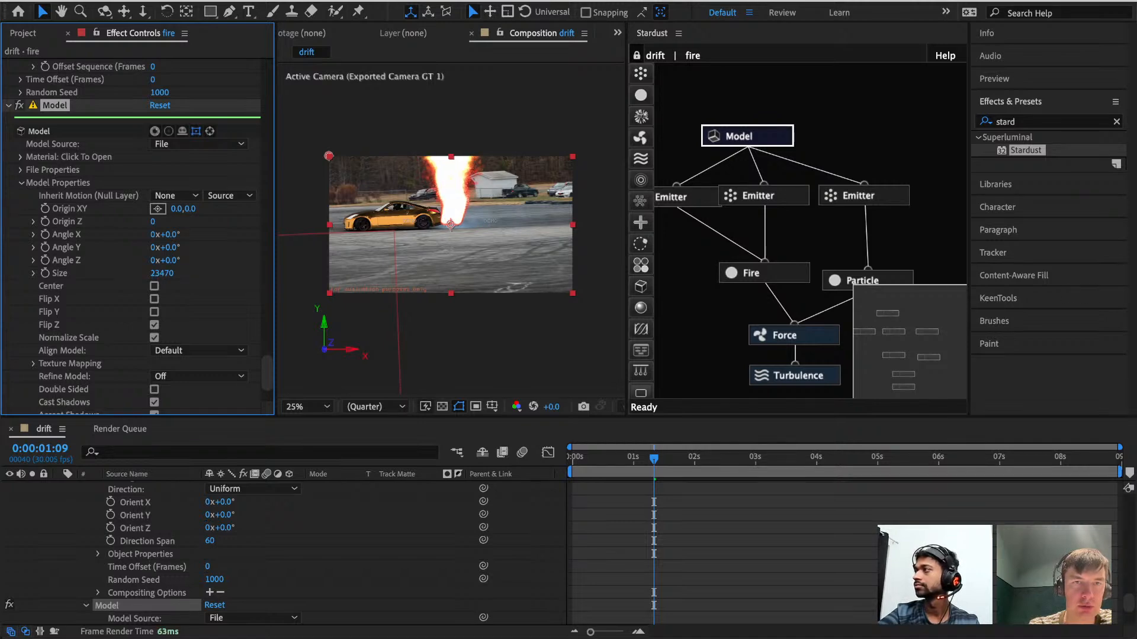
pyautogui.click(165, 274)
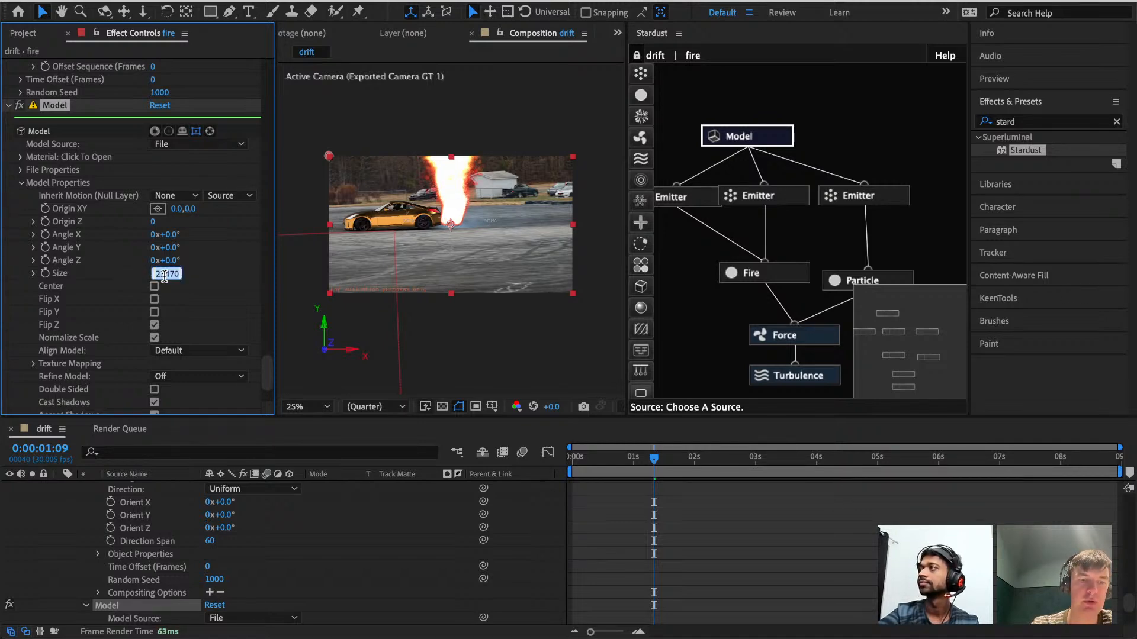
pyautogui.press('Return')
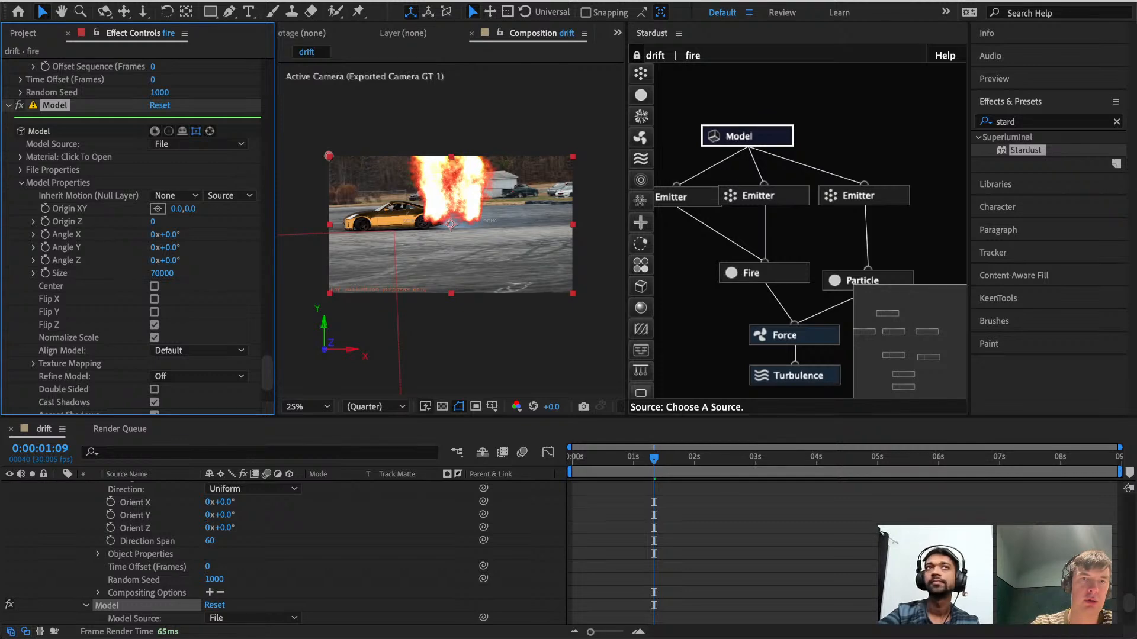
pyautogui.moveTo(666, 464); pyautogui.dragTo(711, 446)
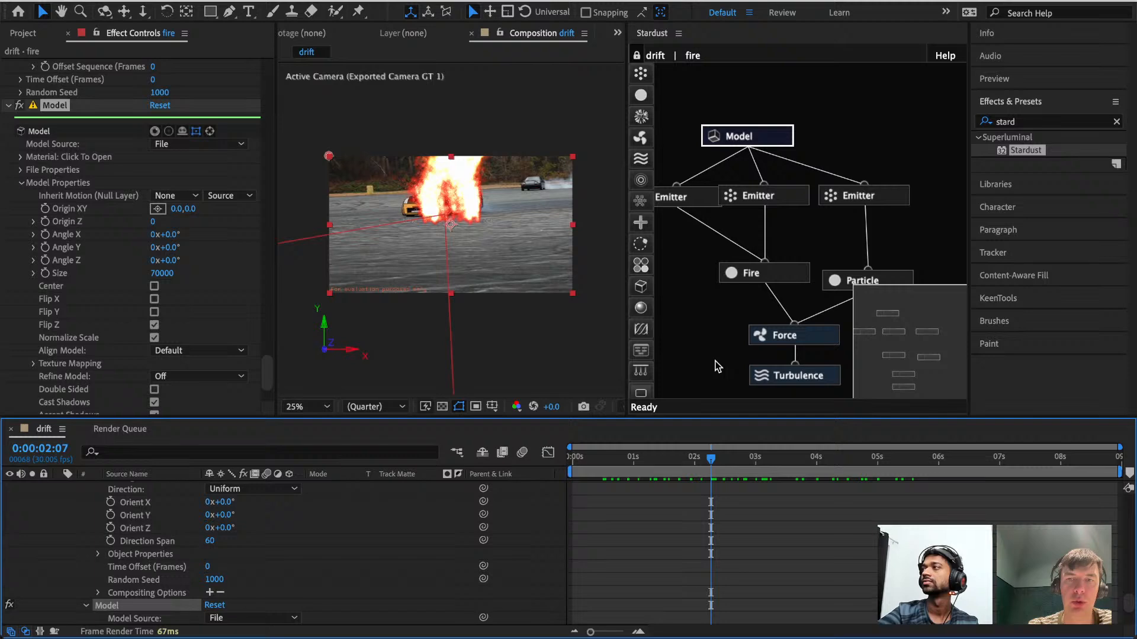
# Add a Transform node to the Stardust graph and connect it below Turbulence.
pyautogui.click(773, 371)
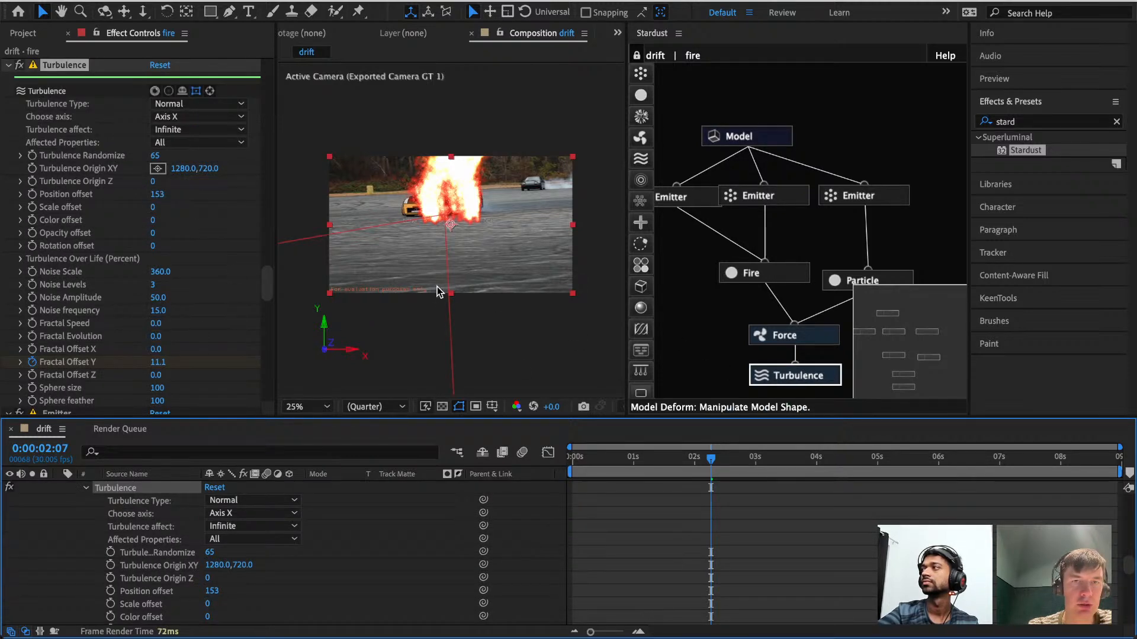
pyautogui.moveTo(640, 222); pyautogui.dragTo(798, 407)
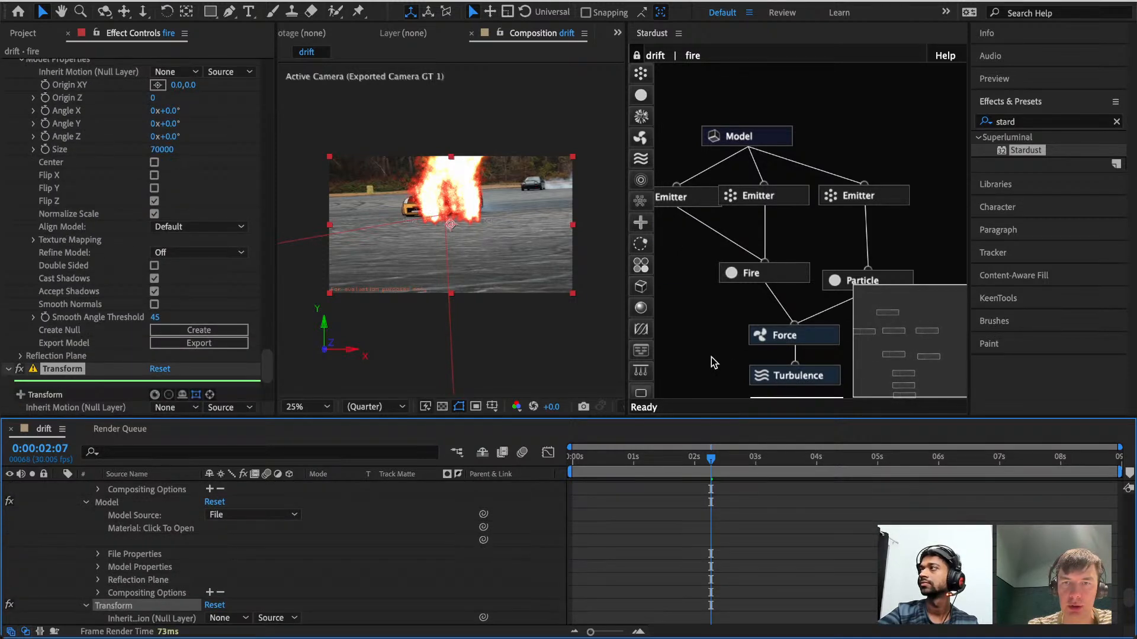
pyautogui.scroll(-2, 926, 360)
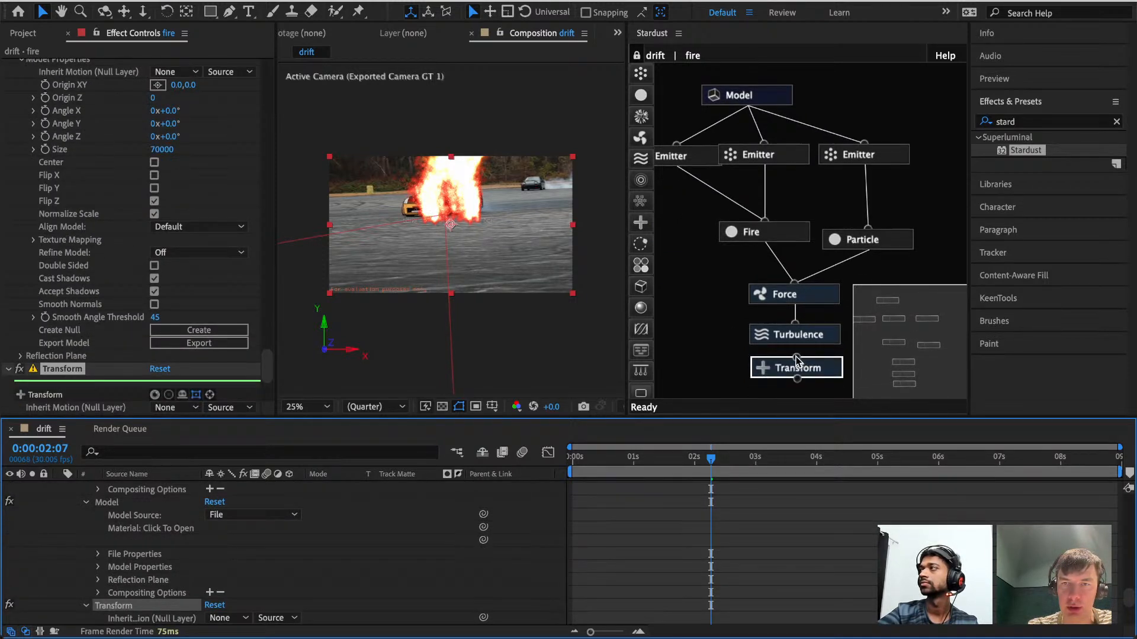
pyautogui.moveTo(811, 374); pyautogui.dragTo(805, 382)
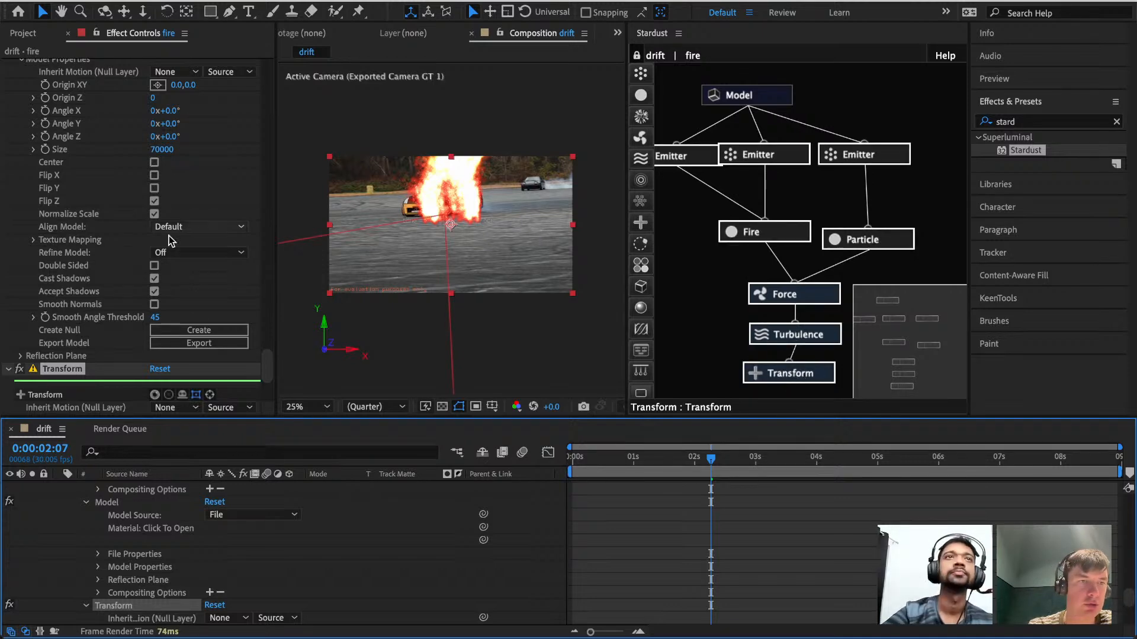
# Set the Transform node's Inherit Motion to Object Track GT 1 and check the shot at 0:00:01:09.
pyautogui.scroll(-5, 196, 324)
pyautogui.click(177, 271)
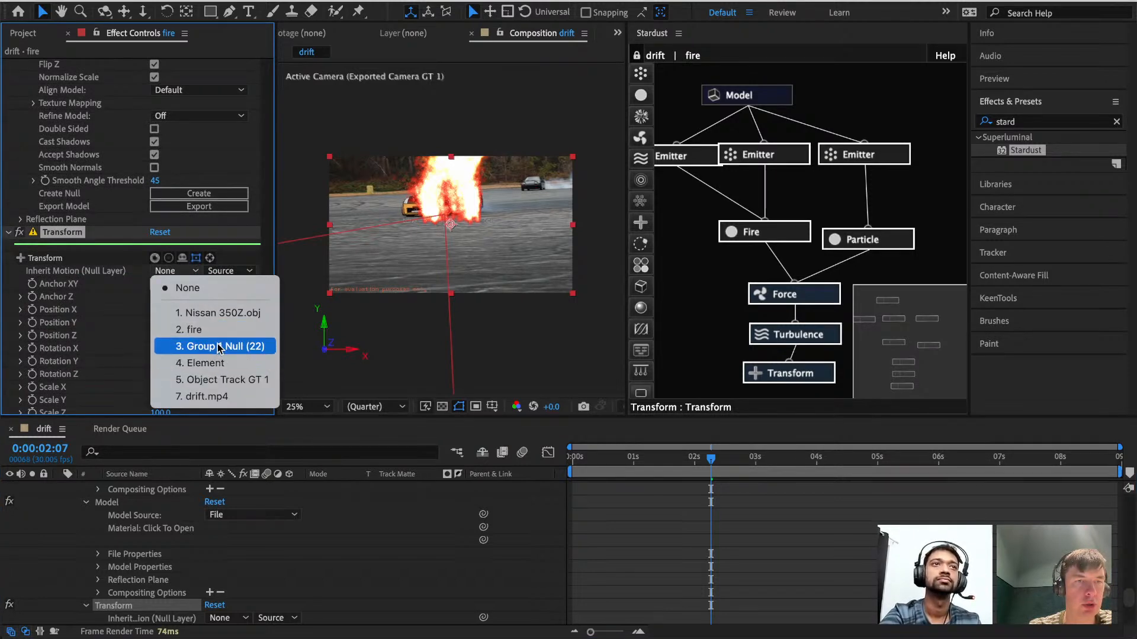
pyautogui.click(225, 380)
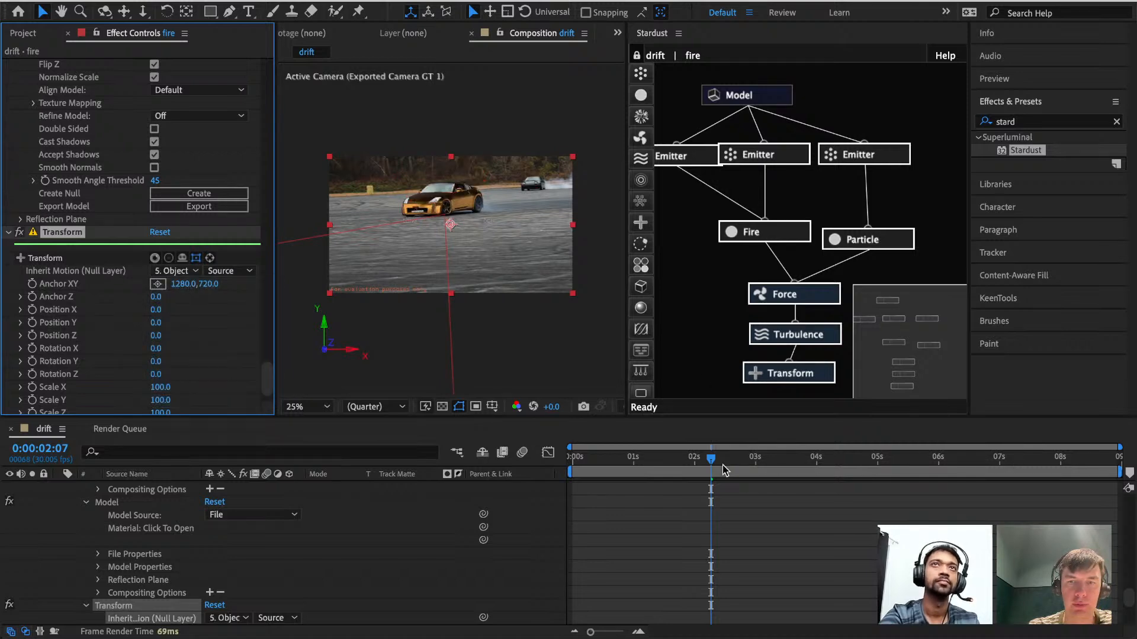
pyautogui.moveTo(724, 468); pyautogui.dragTo(654, 461)
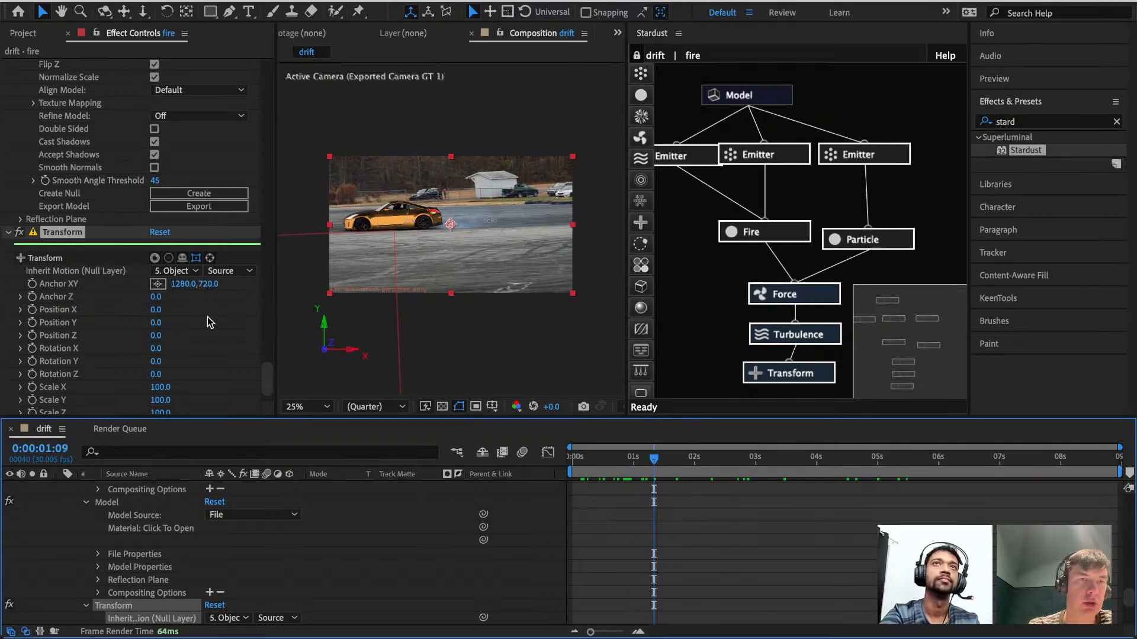
# Collapse the fire layer and disable the Scale expression on the Object Track GT 1 null.
pyautogui.scroll(-2, 207, 343)
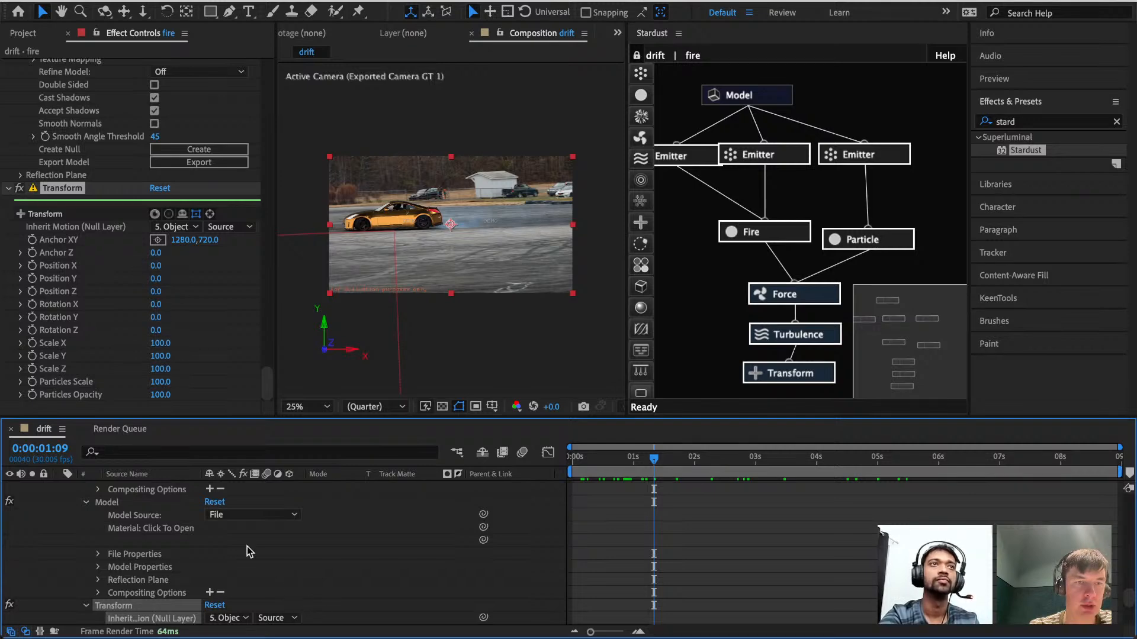
pyautogui.scroll(10, 247, 546)
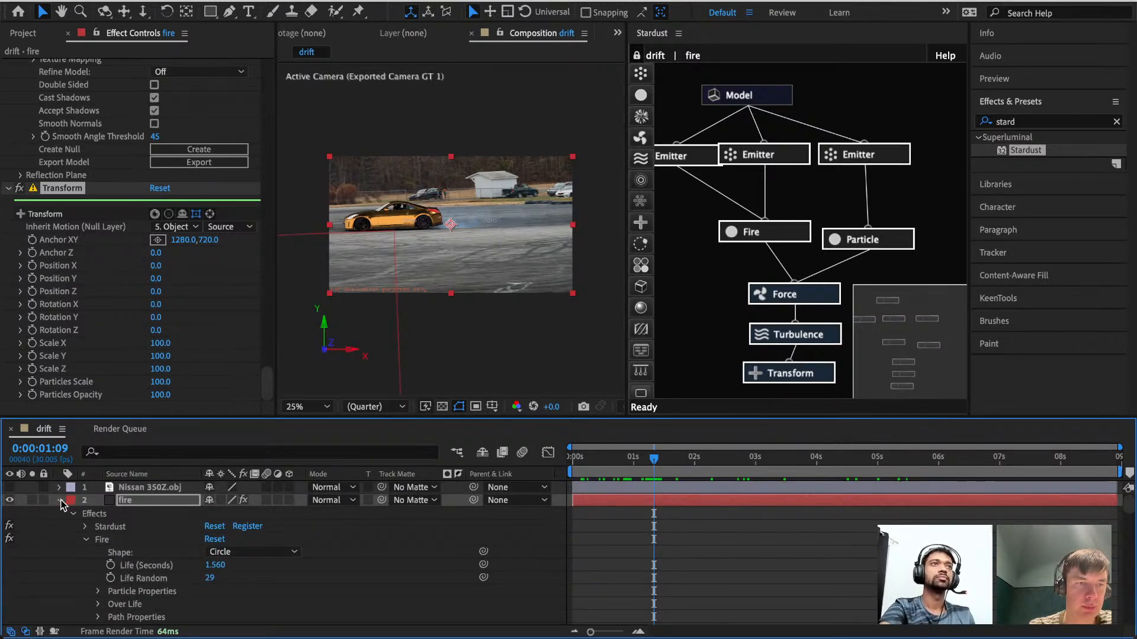
pyautogui.click(60, 501)
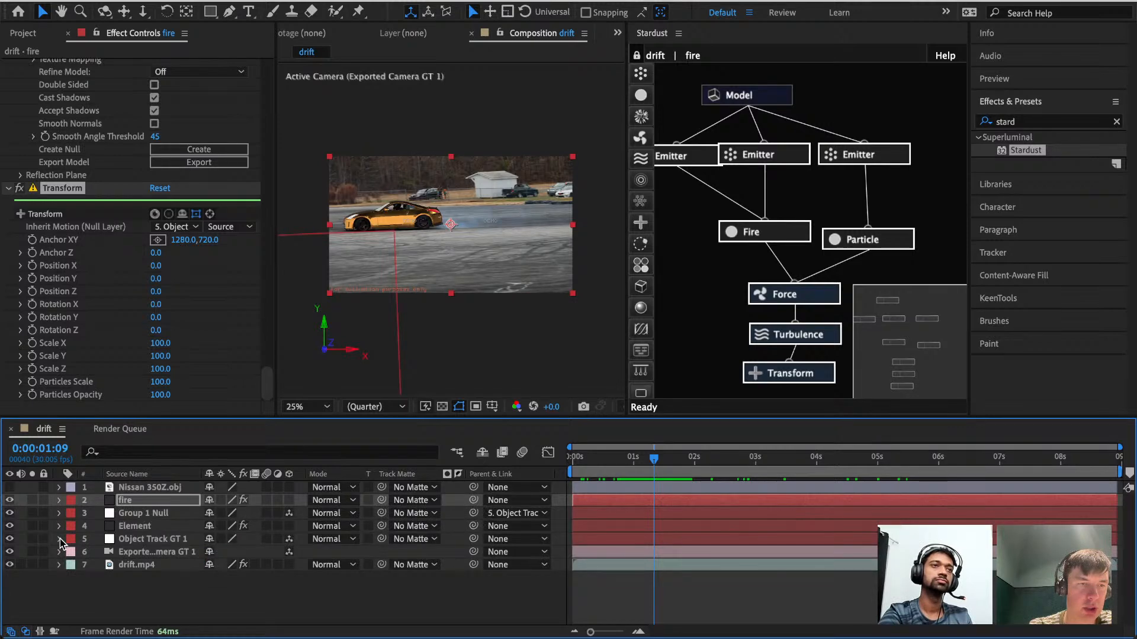
pyautogui.click(60, 539)
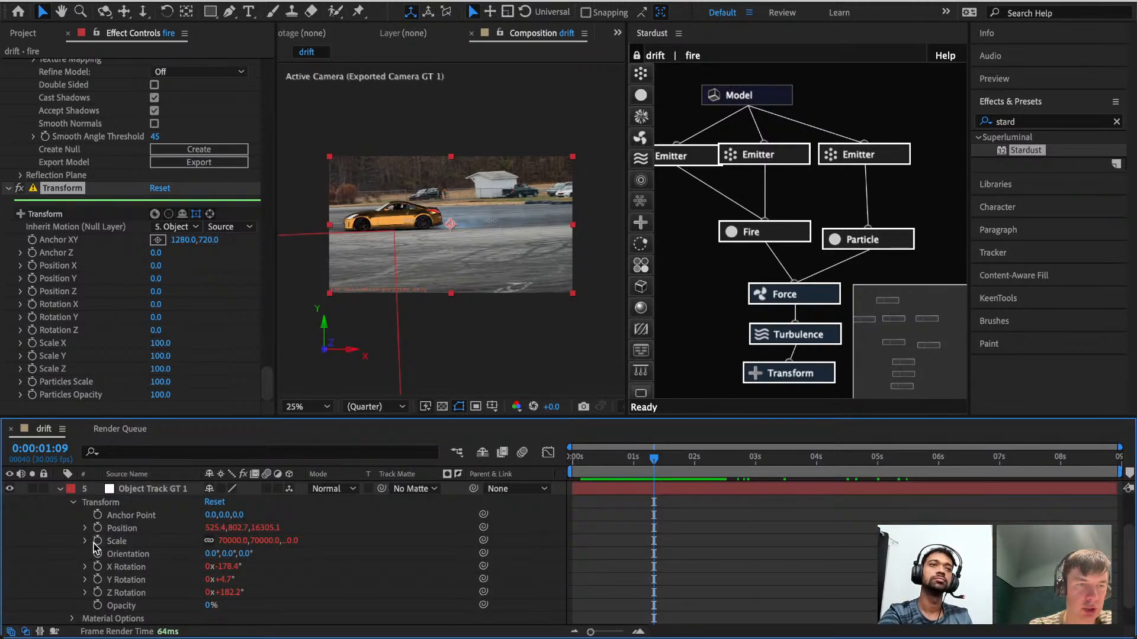
pyautogui.click(98, 541)
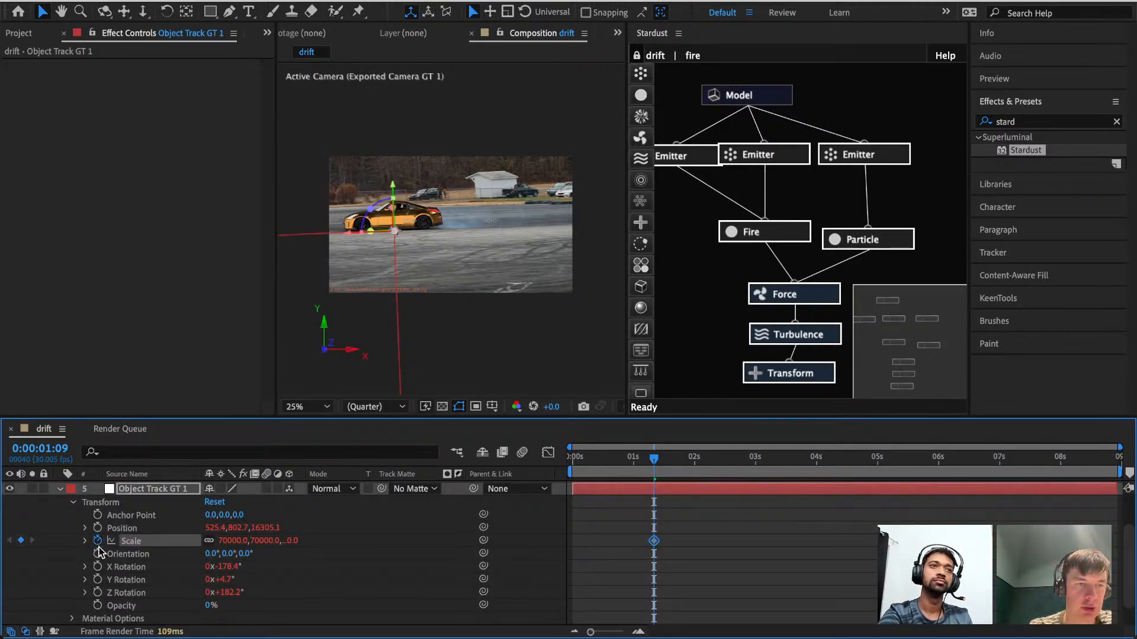
pyautogui.click(98, 541)
pyautogui.click(85, 541)
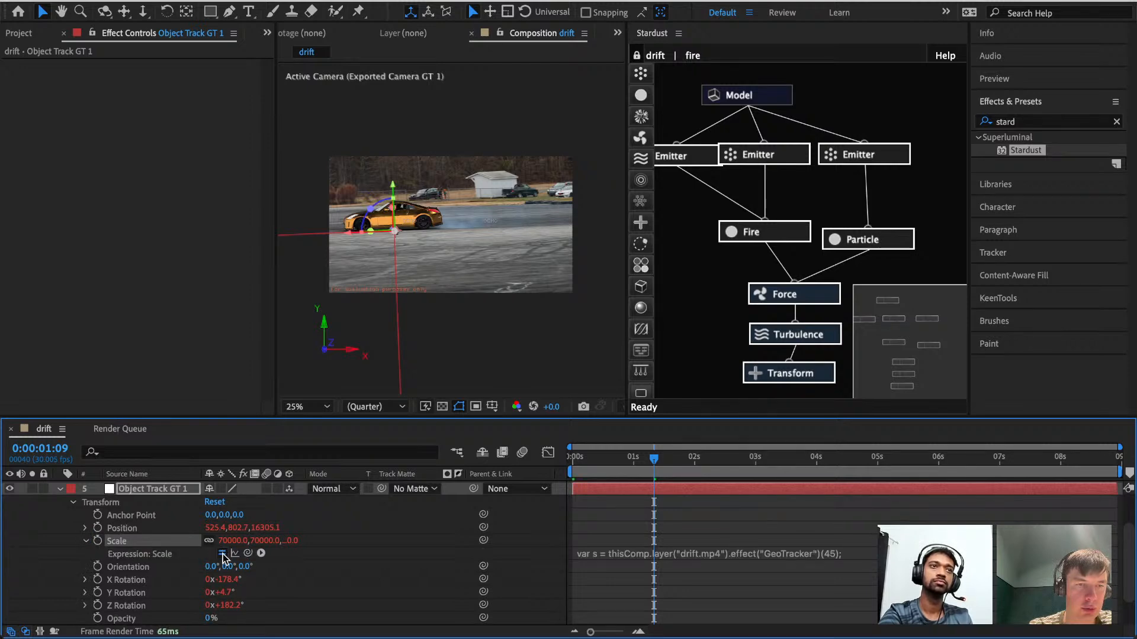
pyautogui.click(222, 553)
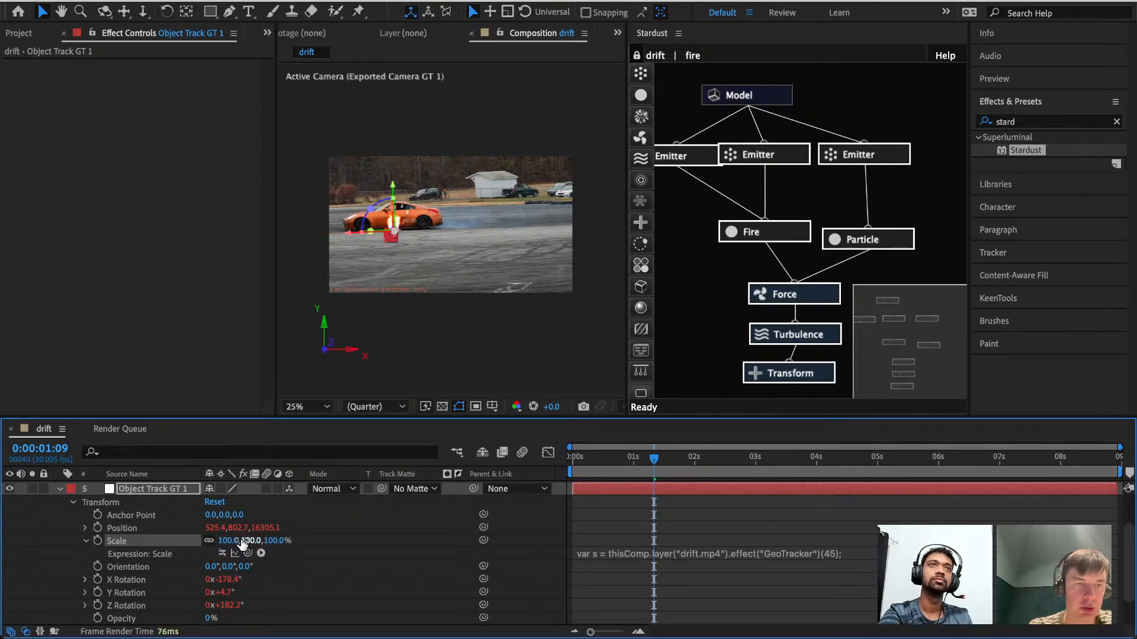
# Increase the Scale of Object Track GT 1 to 1032, judging the particles on the car at 0:00:03:10.
pyautogui.moveTo(229, 542); pyautogui.dragTo(434, 537)
pyautogui.moveTo(675, 459); pyautogui.dragTo(778, 483)
pyautogui.click(481, 340)
pyautogui.scroll(2, 440, 266)
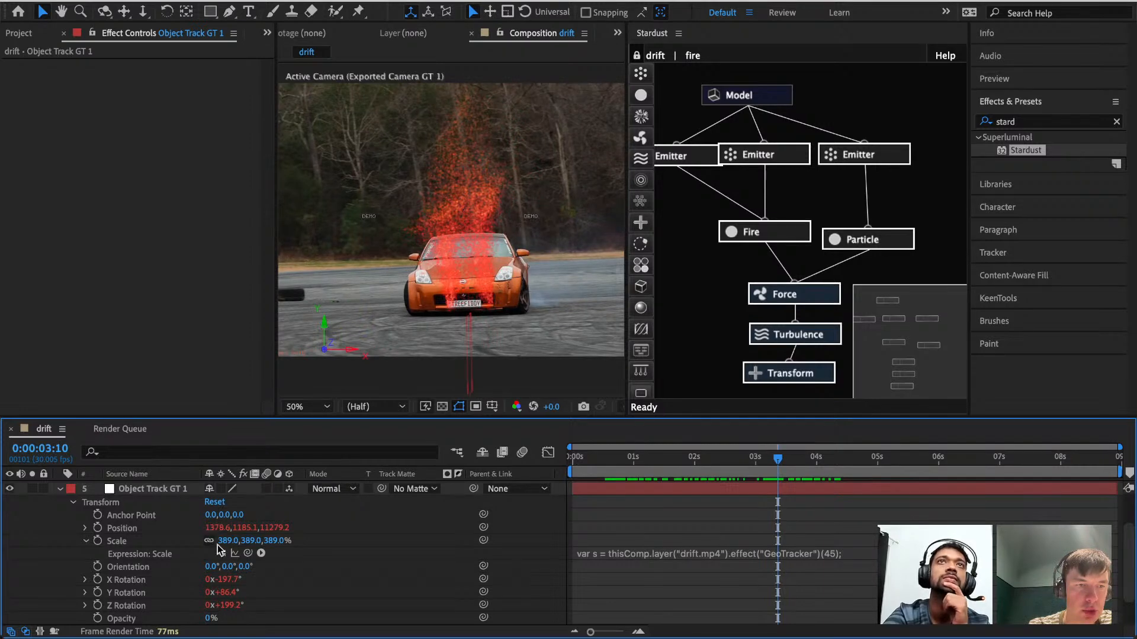
pyautogui.moveTo(224, 543); pyautogui.dragTo(695, 527)
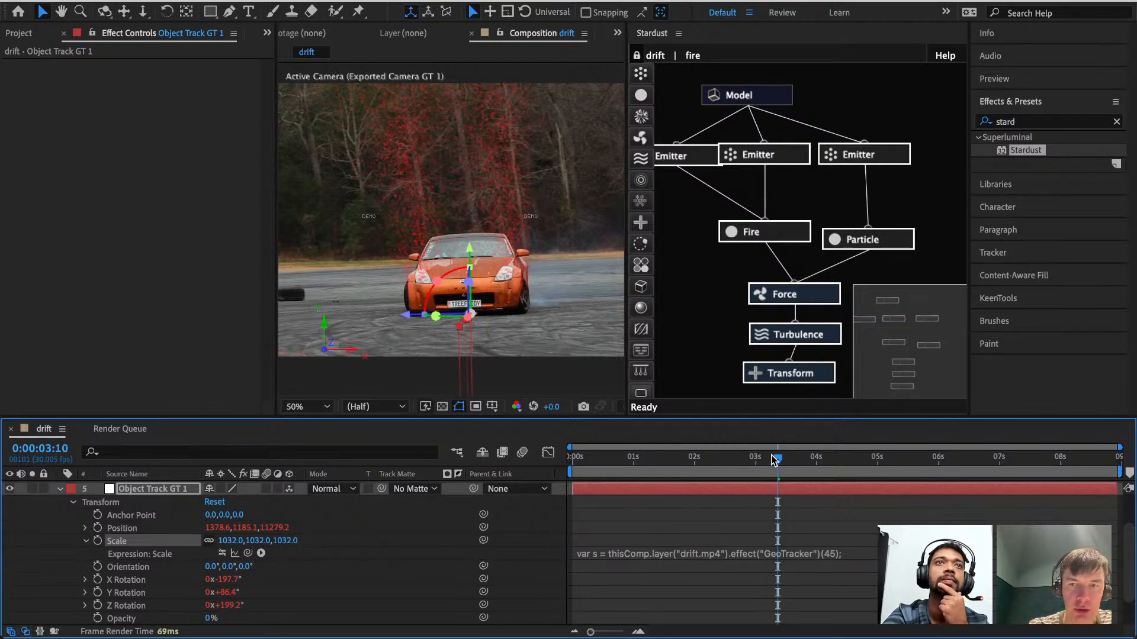
# Weaken the Force node's Wind Y to about -90 while viewing the particles at 0:00:00:21.
pyautogui.moveTo(773, 460); pyautogui.dragTo(617, 467)
pyautogui.click(679, 158)
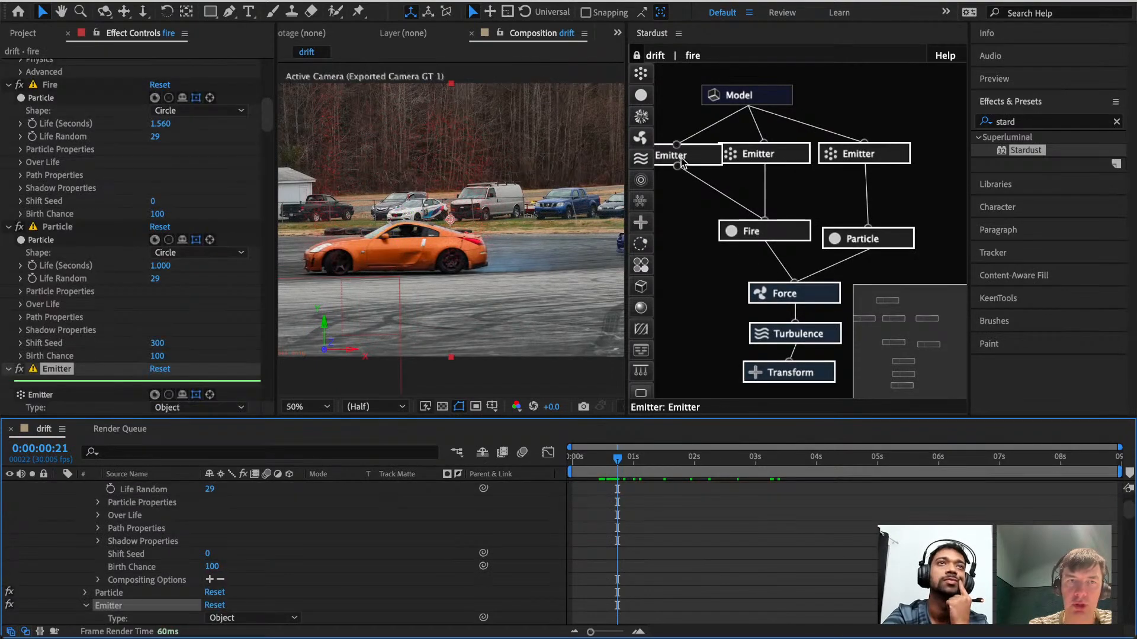
pyautogui.scroll(5, 158, 174)
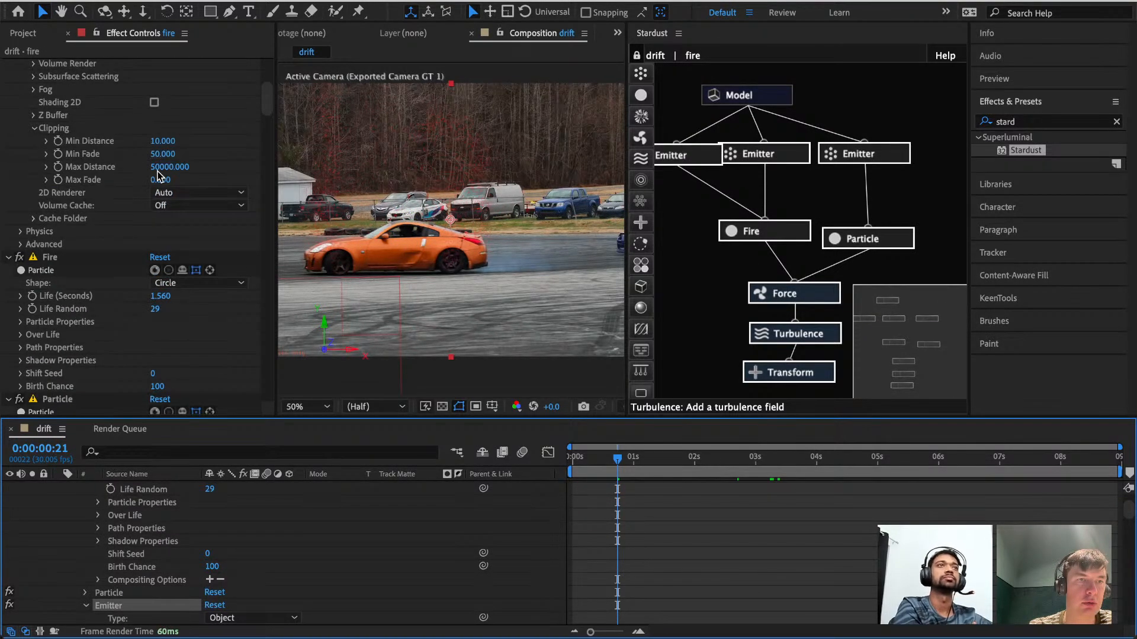
pyautogui.scroll(5, 218, 198)
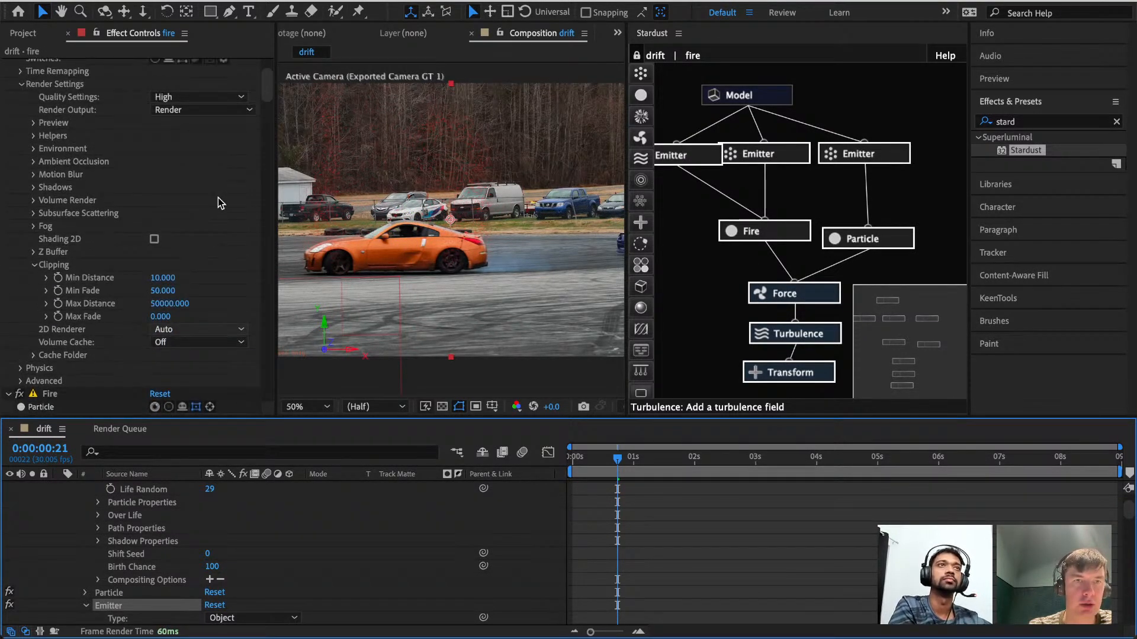
pyautogui.click(799, 294)
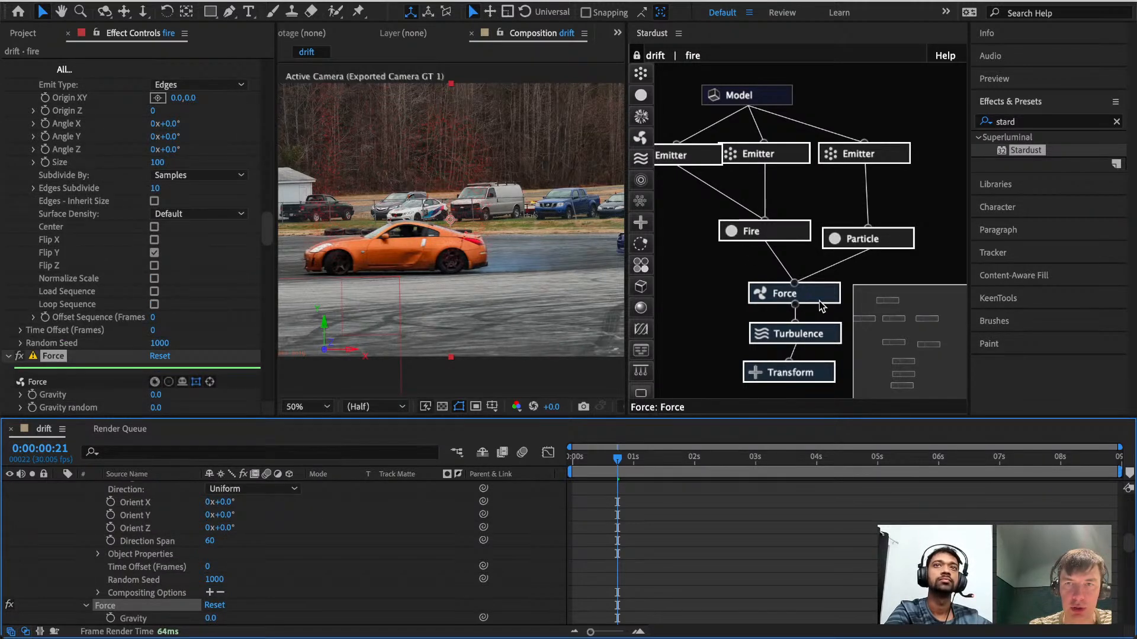
pyautogui.scroll(-5, 94, 303)
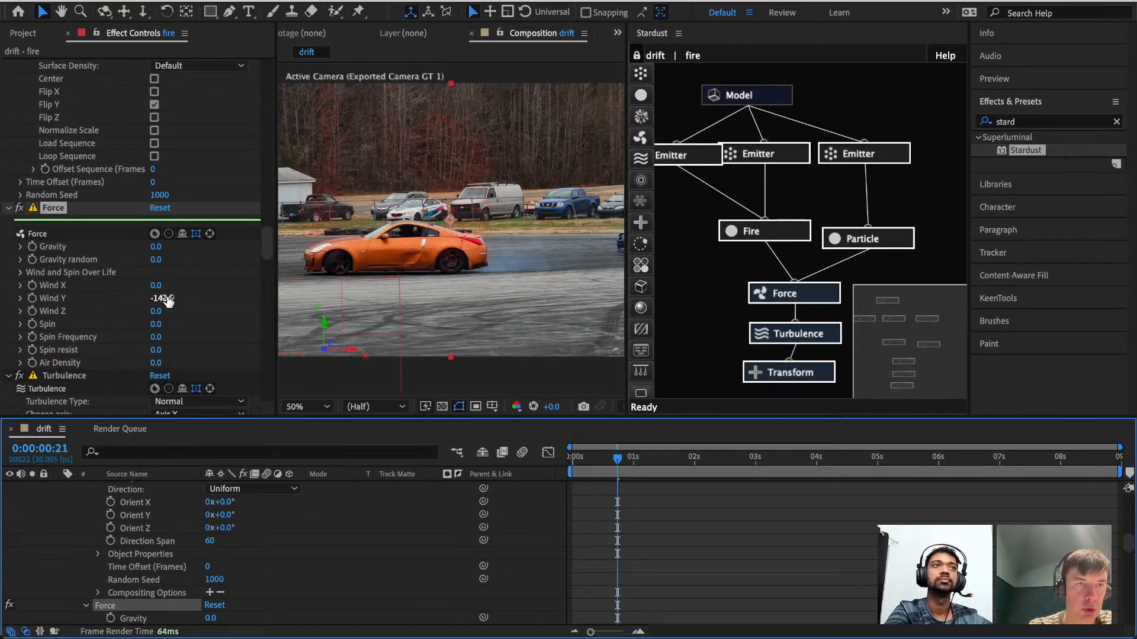
pyautogui.moveTo(161, 298)
pyautogui.mouseDown()
pyautogui.moveTo(139, 297)
pyautogui.moveTo(219, 301)
pyautogui.moveTo(154, 297)
pyautogui.moveTo(170, 297)
pyautogui.mouseUp()
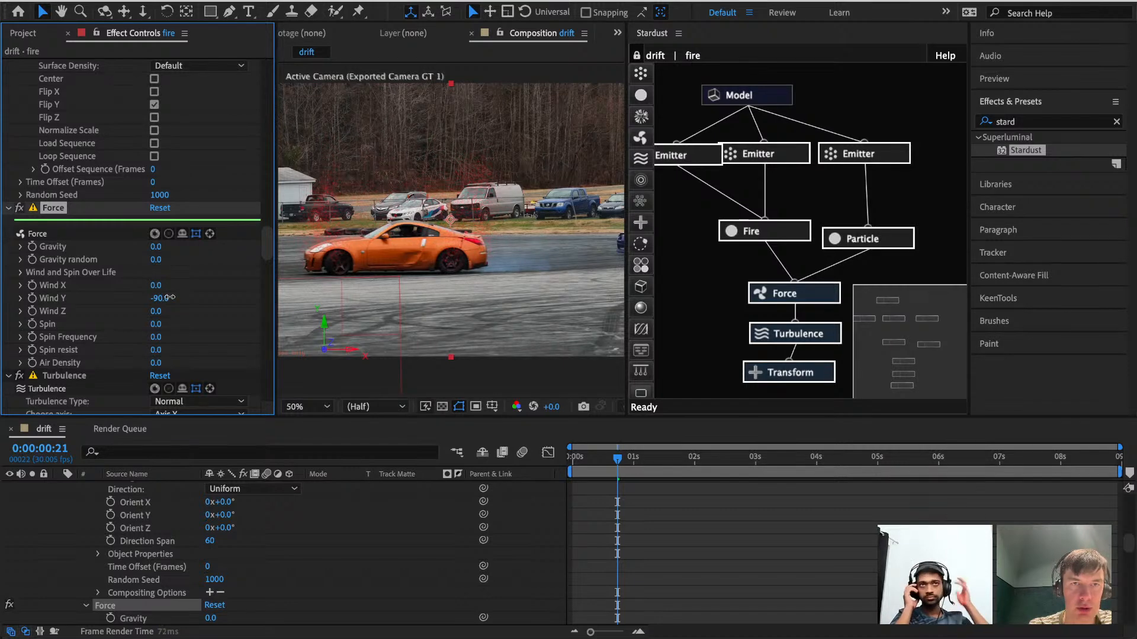
# Try a Speed of -170 on the Emitter feeding Particle, then undo it.
pyautogui.click(847, 159)
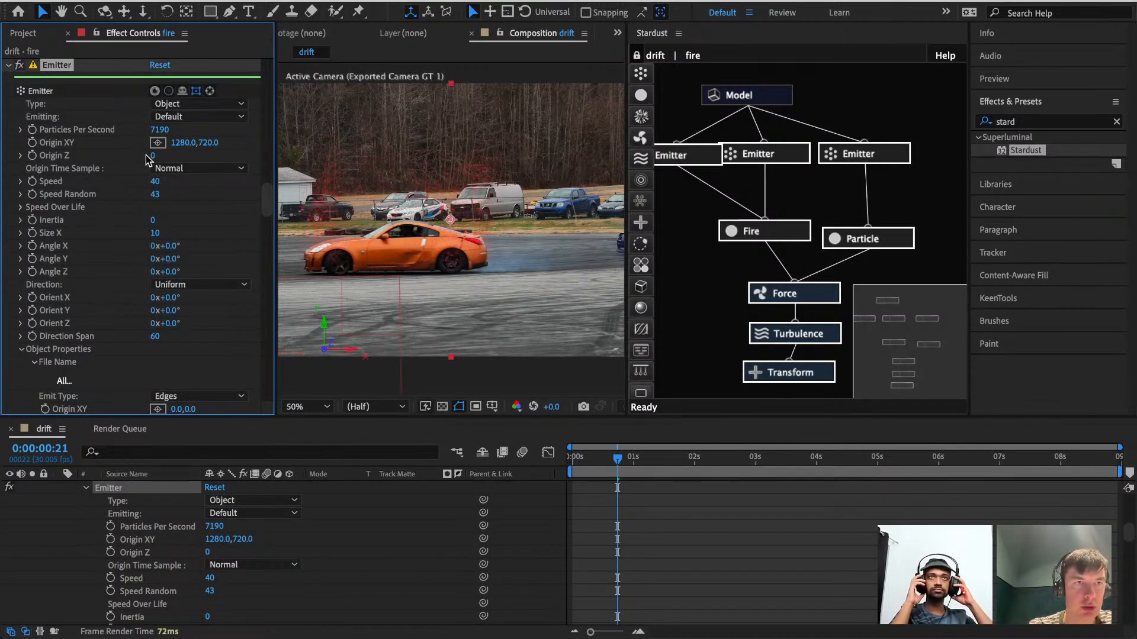
pyautogui.moveTo(156, 182); pyautogui.dragTo(152, 183)
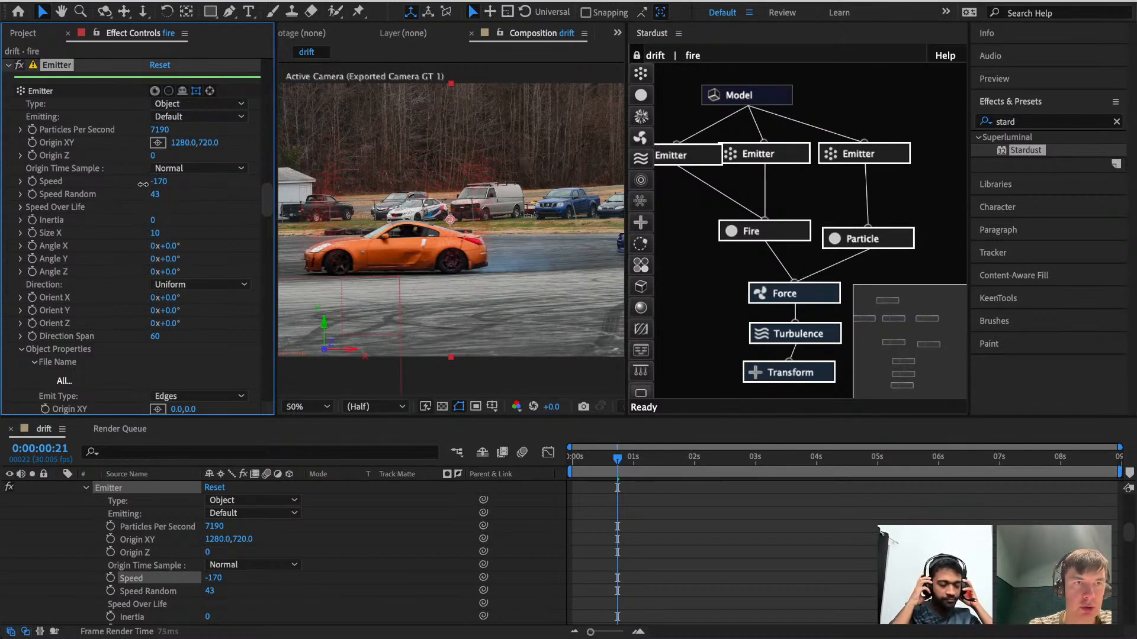
pyautogui.hotkey('ctrl', 'z')
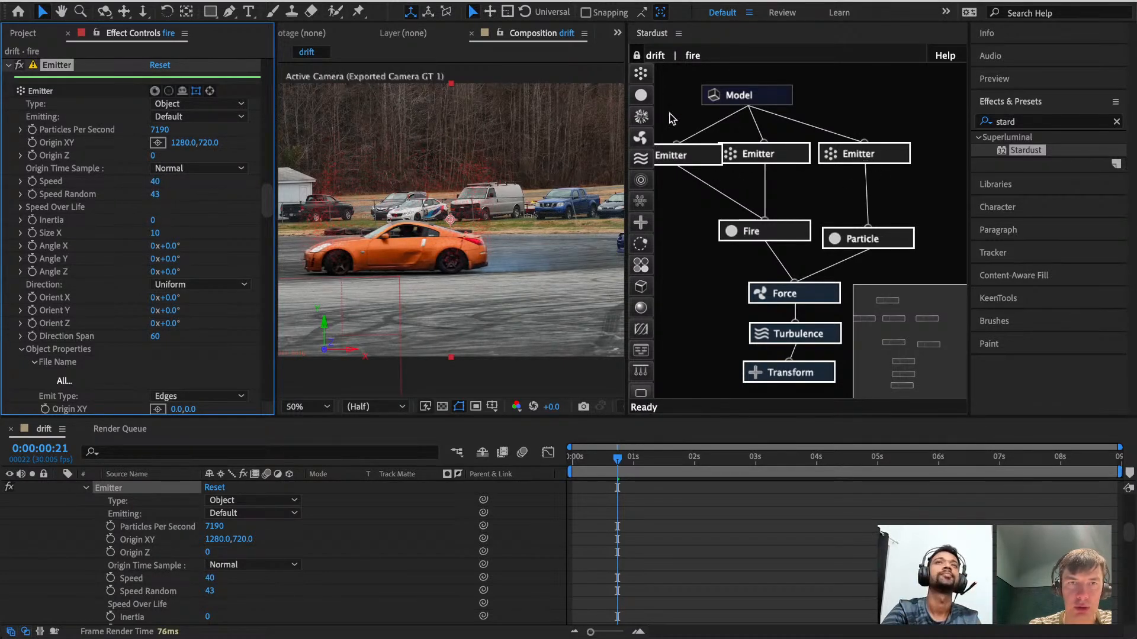
# Try different Particles Per Second and Speed values on the middle Emitter feeding Fire, and undo them.
pyautogui.click(776, 156)
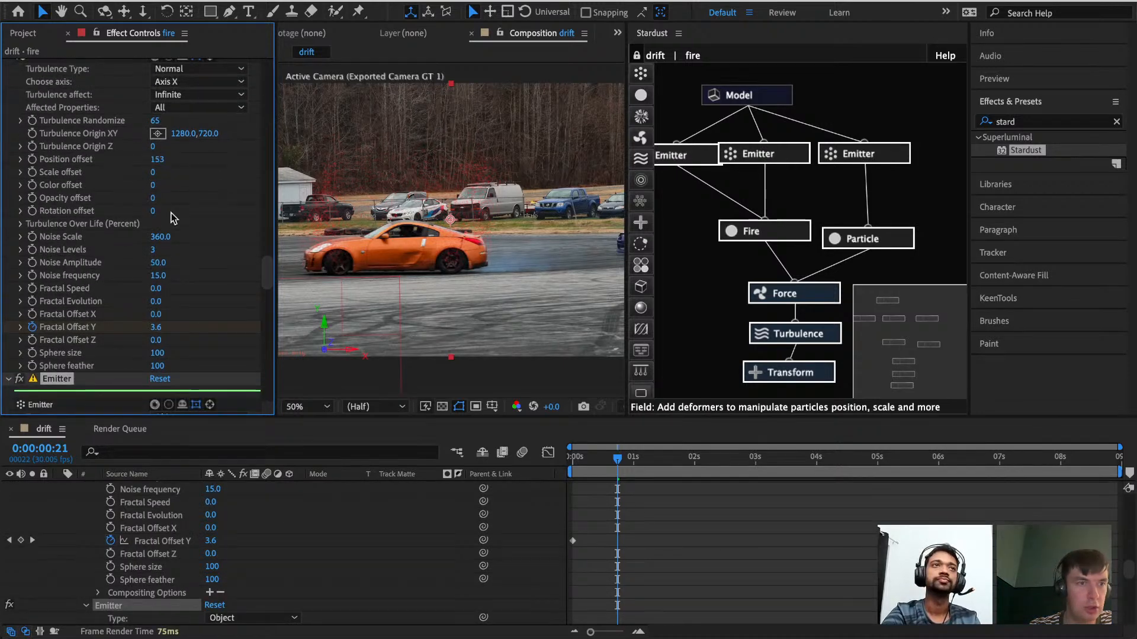
pyautogui.scroll(-5, 193, 355)
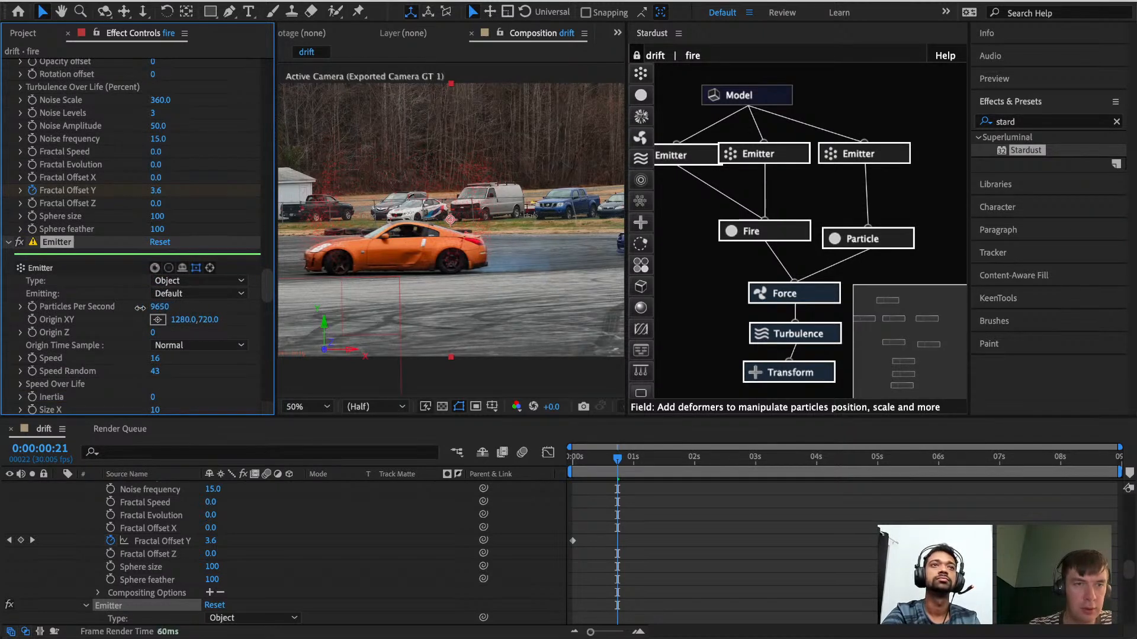
pyautogui.press('super+z')
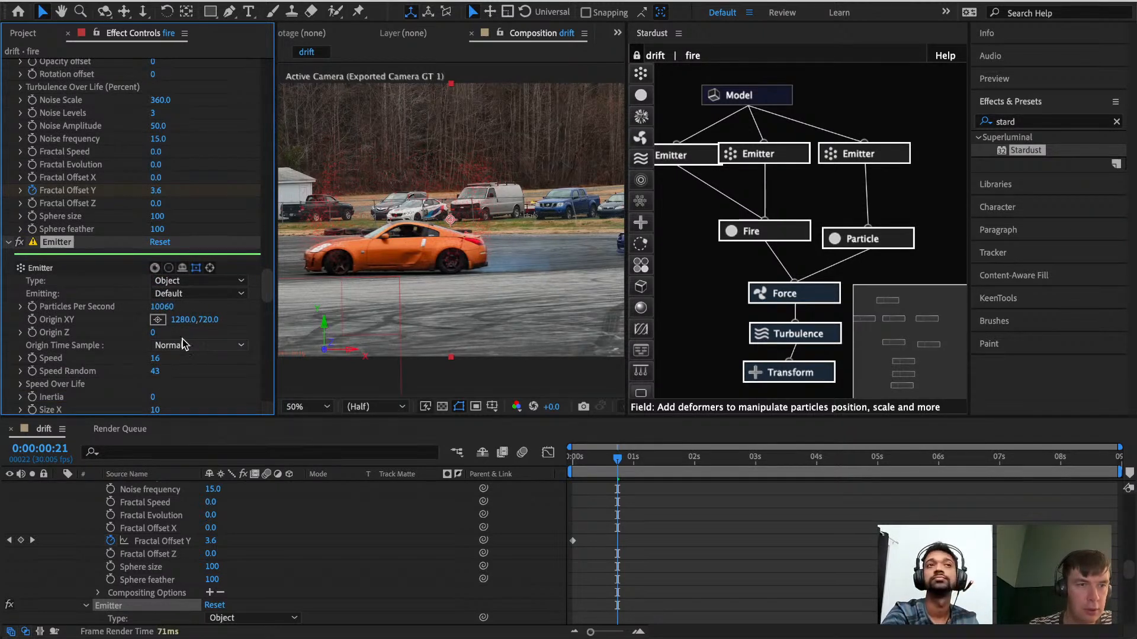
pyautogui.scroll(-1, 184, 345)
pyautogui.moveTo(155, 347); pyautogui.dragTo(146, 347)
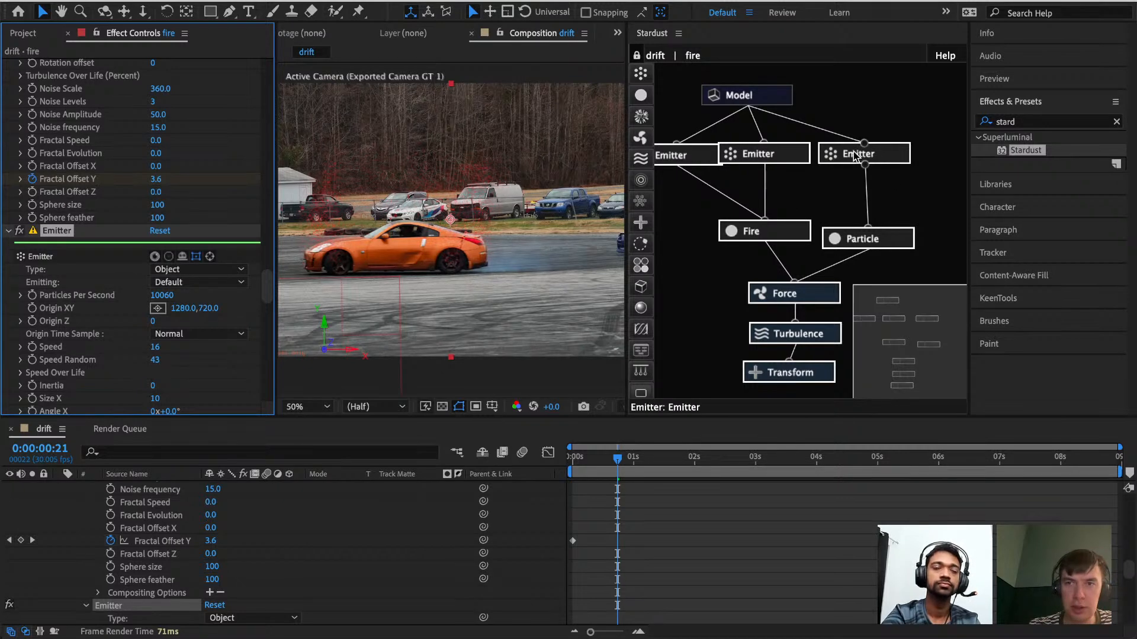
# Try other Particles Per Second and Speed values on the first Emitter, then 10460 Particles Per Second on the Emitter feeding Particle.
pyautogui.click(690, 155)
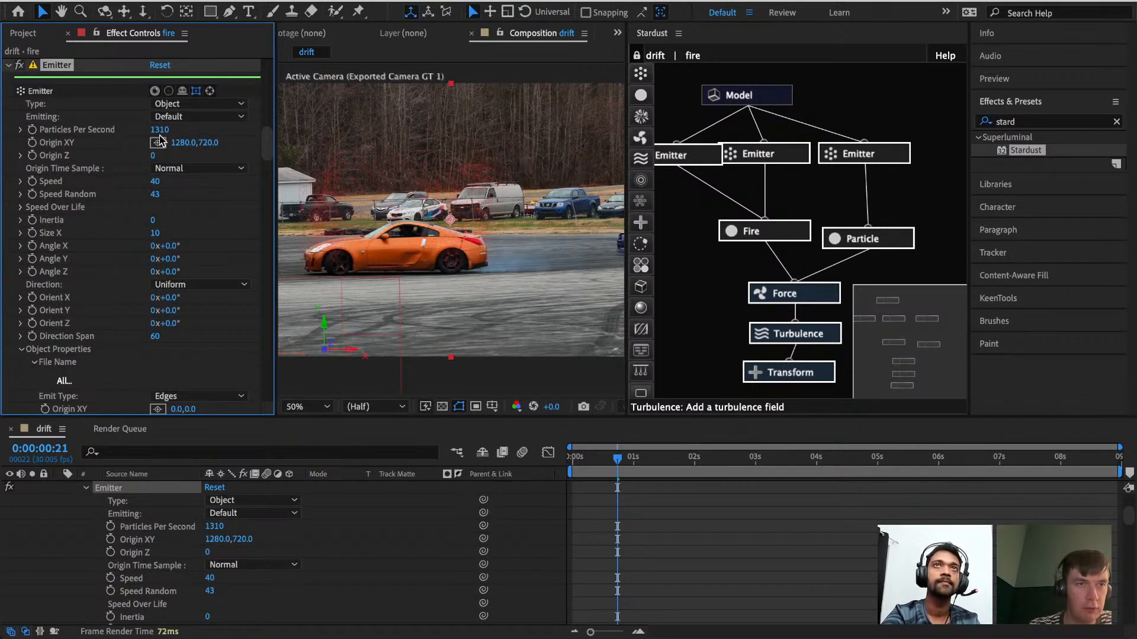
pyautogui.moveTo(160, 130); pyautogui.dragTo(204, 129)
pyautogui.hotkey('ctrl', 'z')
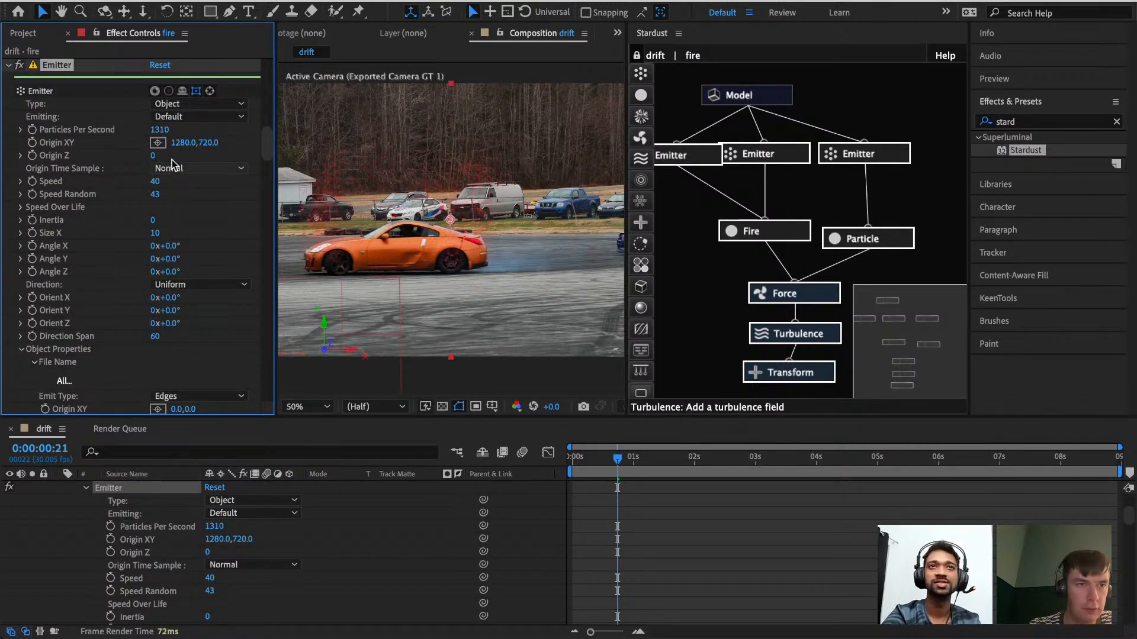
pyautogui.moveTo(155, 188); pyautogui.dragTo(127, 189)
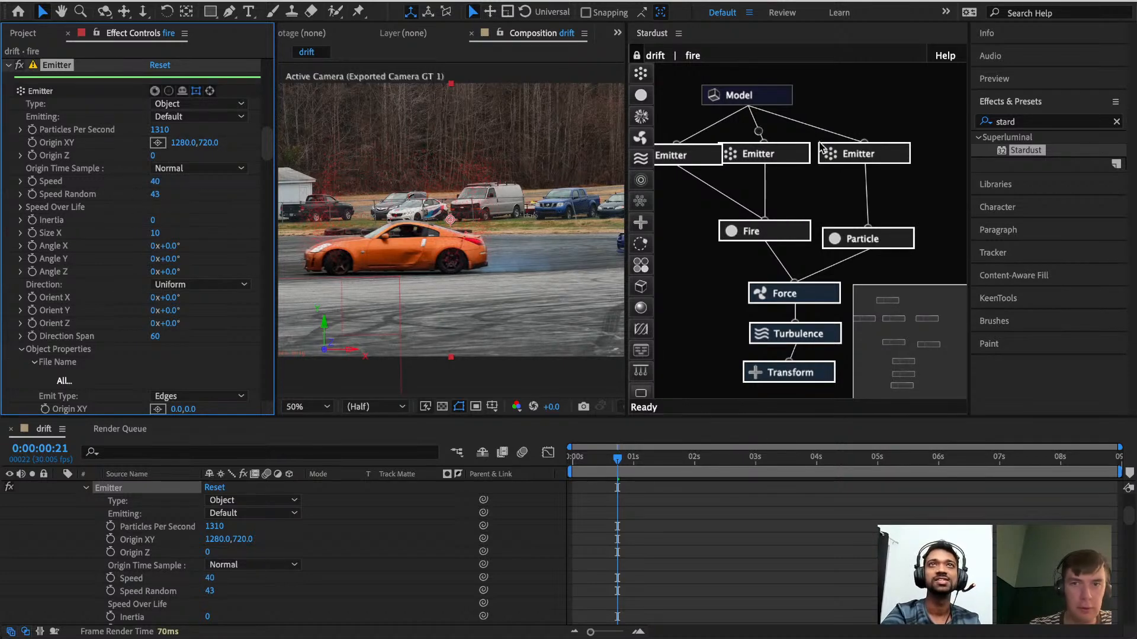
pyautogui.click(798, 155)
pyautogui.click(890, 157)
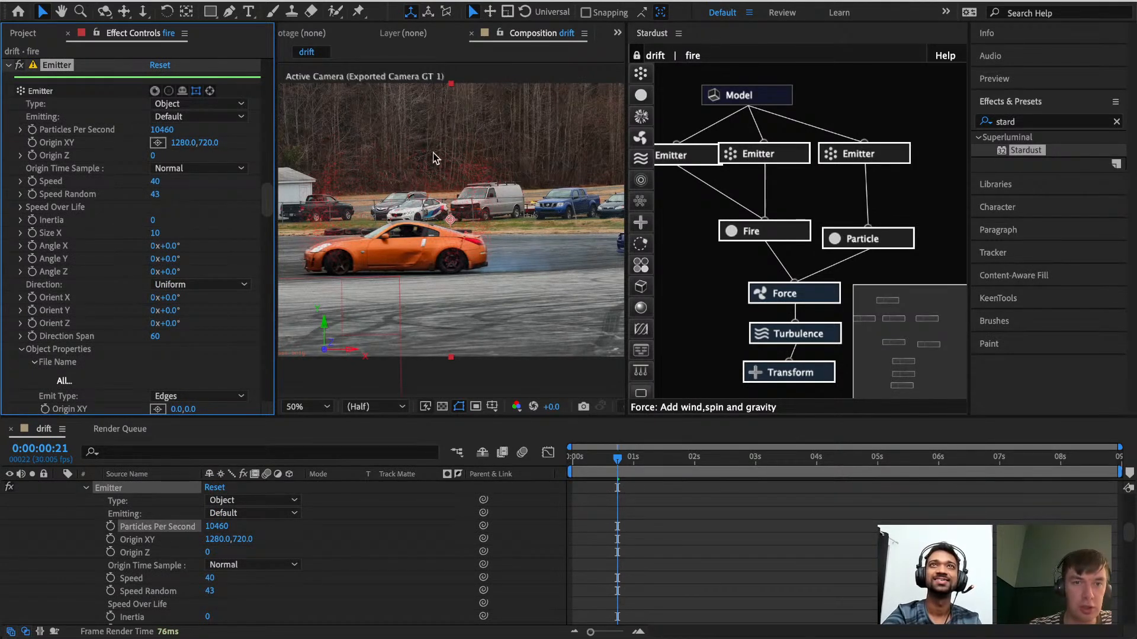
# Check how the particles follow the car at 0:00:04:06 and deselect all nodes in the Stardust graph.
pyautogui.click(637, 459)
pyautogui.moveTo(637, 458); pyautogui.dragTo(831, 456)
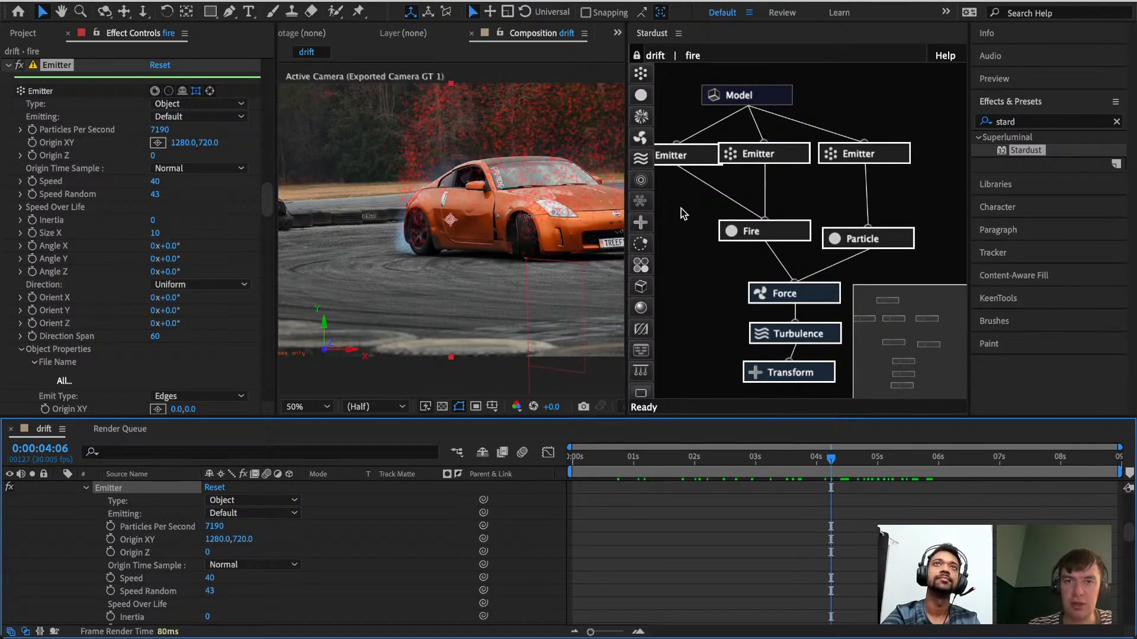
pyautogui.press('space')
pyautogui.moveTo(681, 208)
pyautogui.mouseDown()
pyautogui.moveTo(735, 264)
pyautogui.moveTo(680, 249)
pyautogui.mouseUp()
pyautogui.press('space')
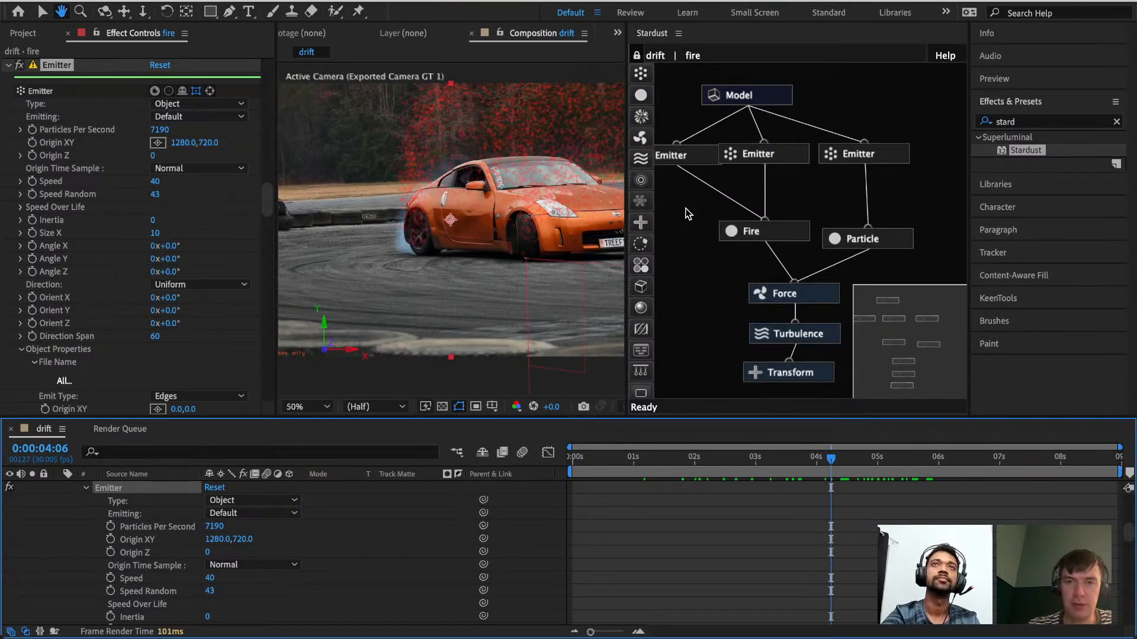
# Set Particles Per Second to 5100 on the first Emitter feeding the Fire node.
pyautogui.click(681, 161)
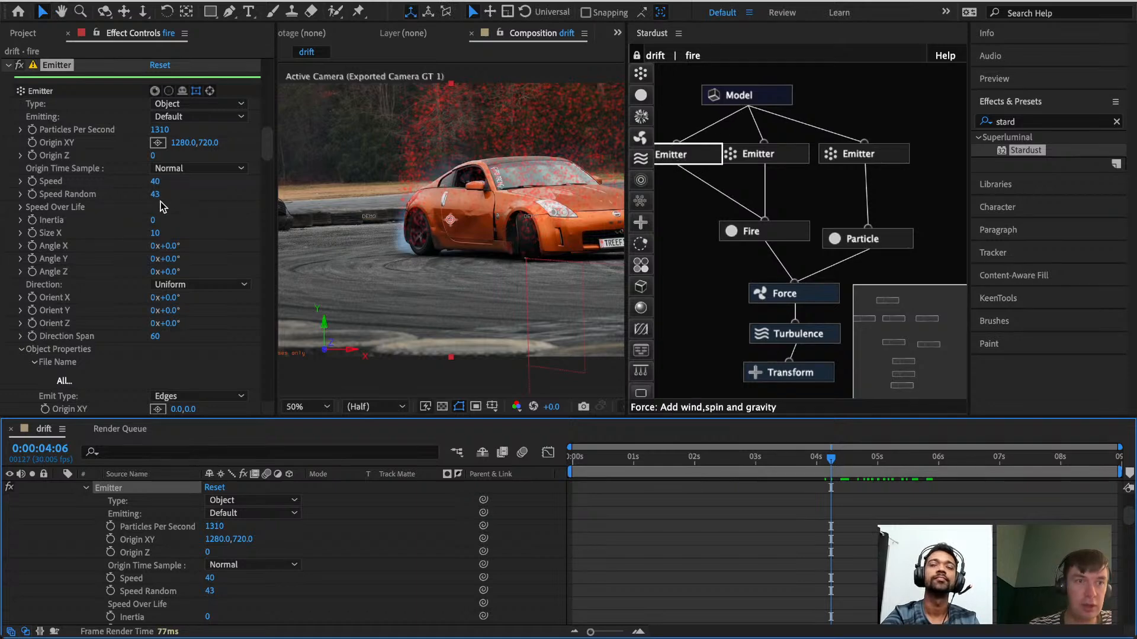
pyautogui.scroll(2, 160, 207)
pyautogui.moveTo(159, 163); pyautogui.dragTo(204, 163)
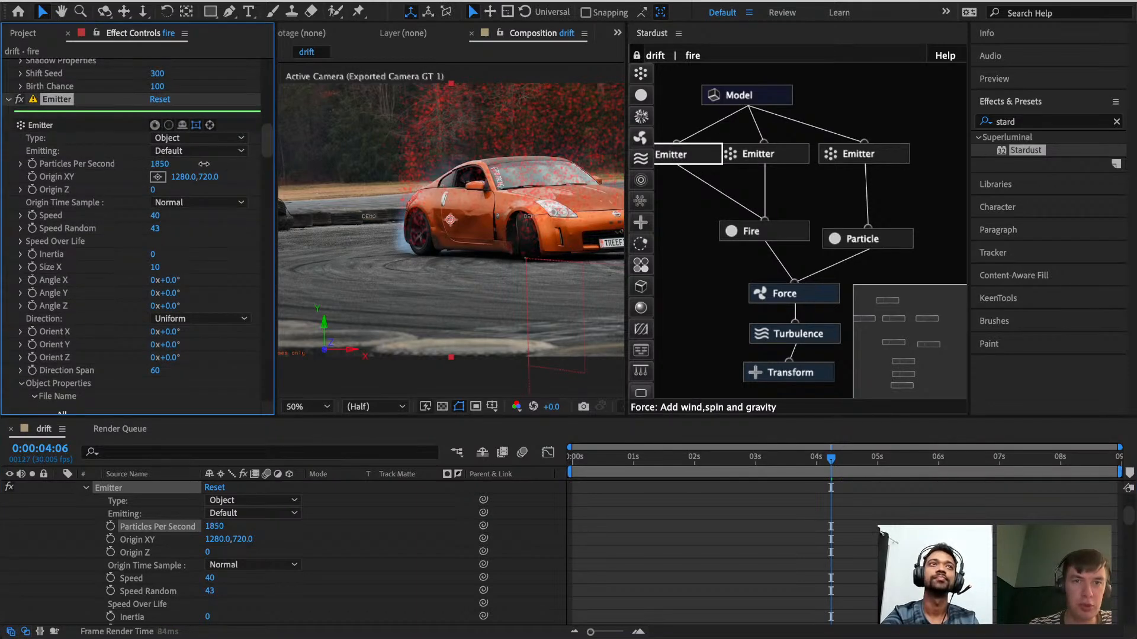
pyautogui.moveTo(336, 181); pyautogui.dragTo(772, 200)
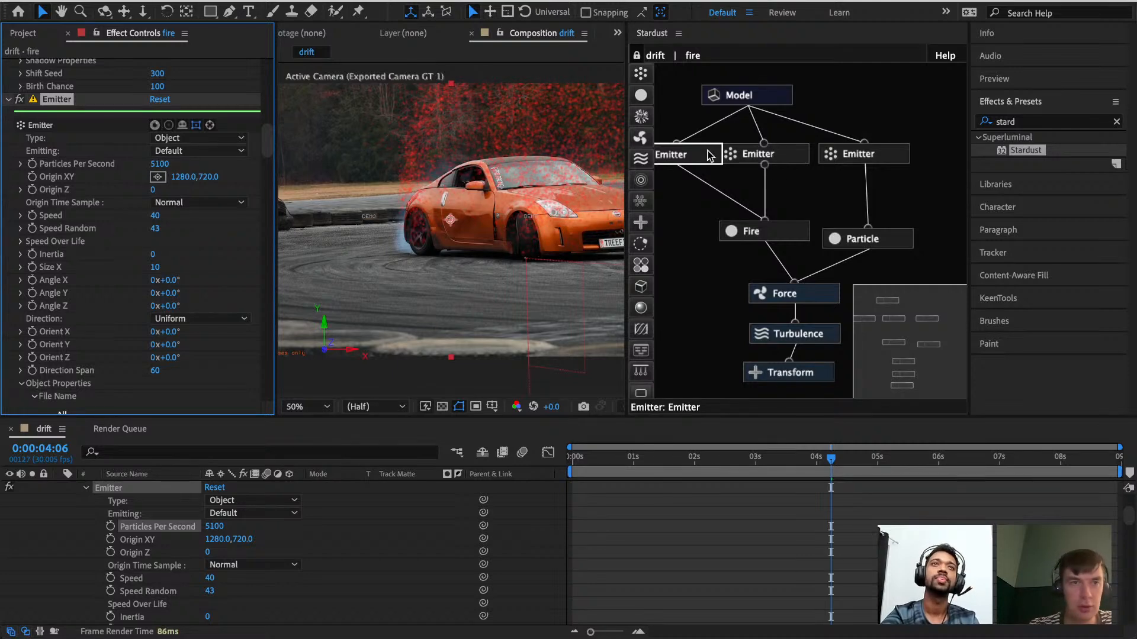
# Set Wind Y to -50 on the Force node, preview the particle motion, and select the Emitter feeding Particle.
pyautogui.click(812, 301)
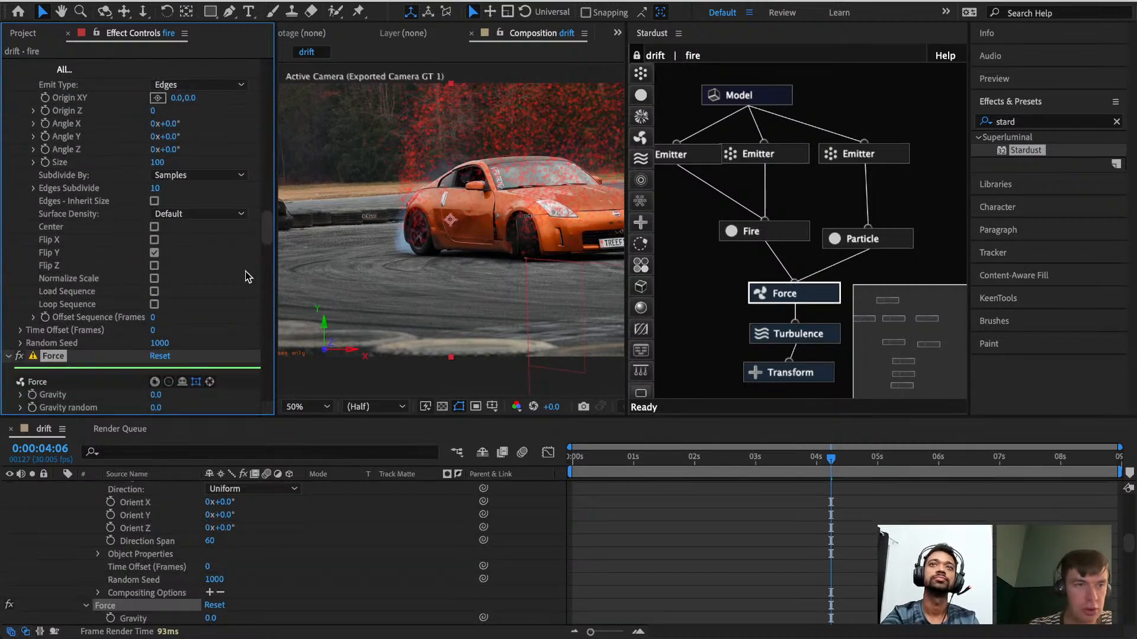
pyautogui.scroll(-2, 131, 296)
pyautogui.moveTo(165, 312)
pyautogui.mouseDown()
pyautogui.moveTo(134, 321)
pyautogui.moveTo(170, 323)
pyautogui.mouseUp()
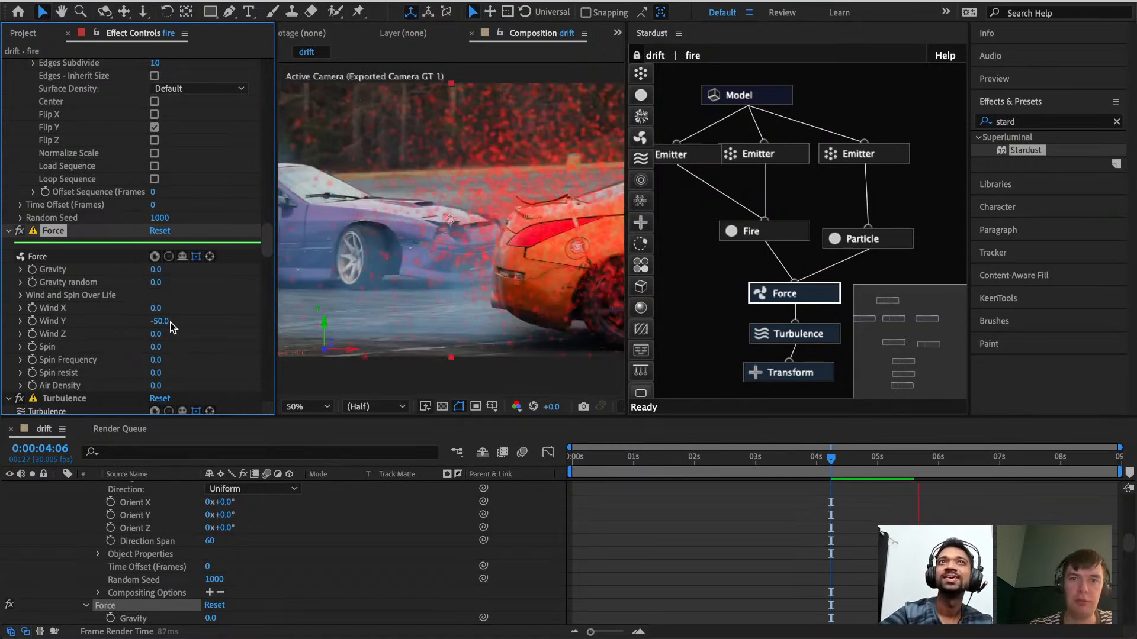
pyautogui.click(860, 155)
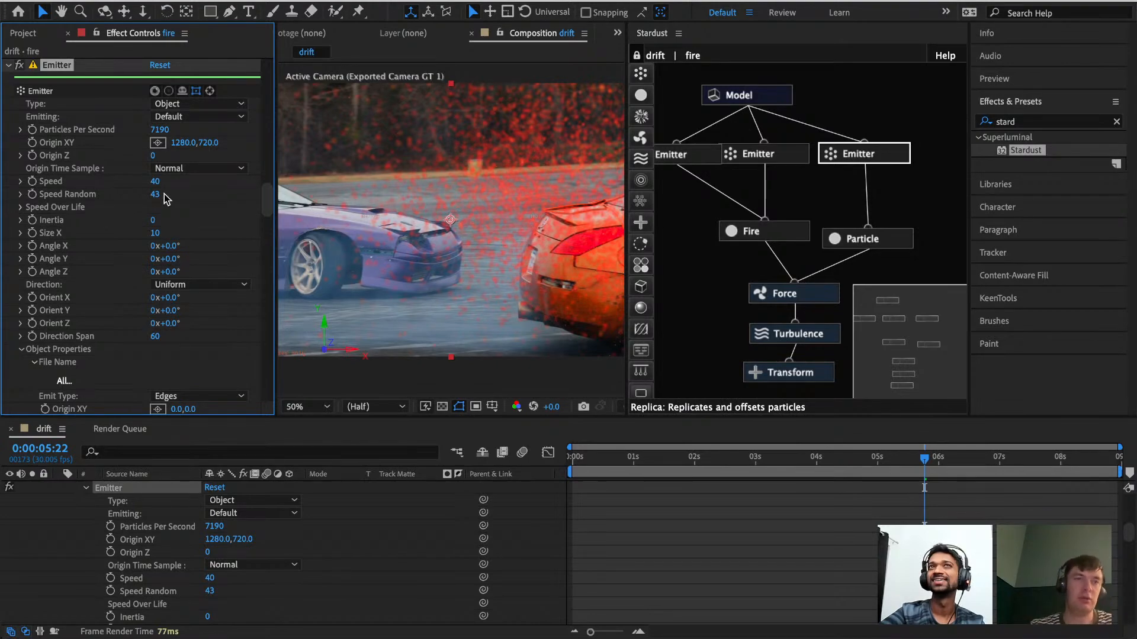
# Switch to Chrome and open a blank new tab.
pyautogui.press('super+Tab')
pyautogui.press('super+Tab')
pyautogui.press('super+Tab')
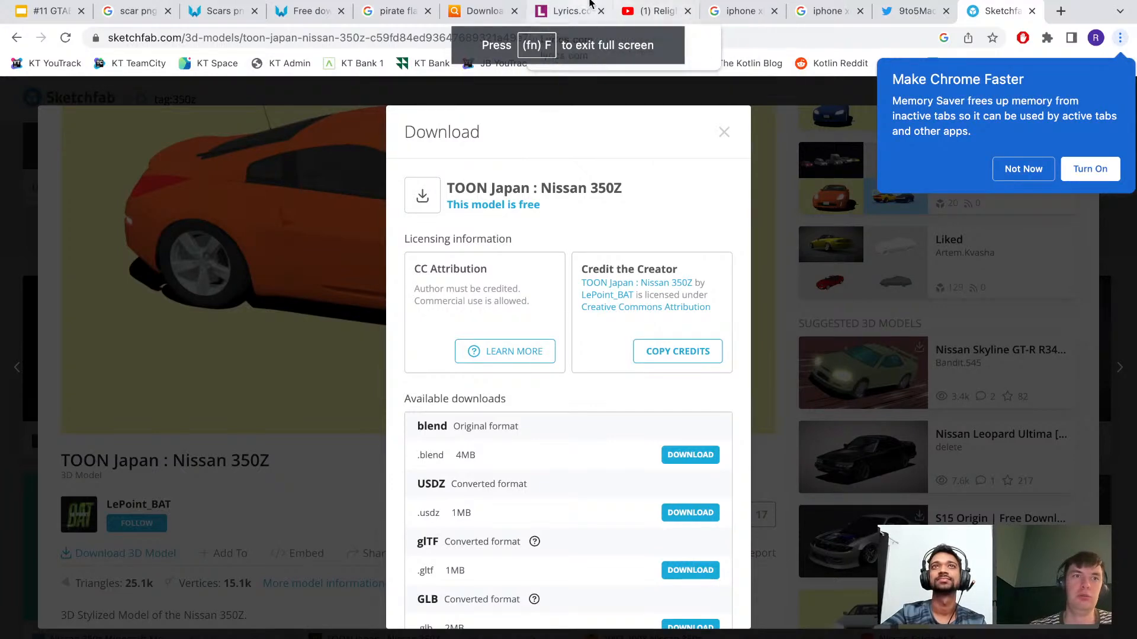
pyautogui.click(721, 13)
pyautogui.press('super+t')
pyautogui.write('ko')
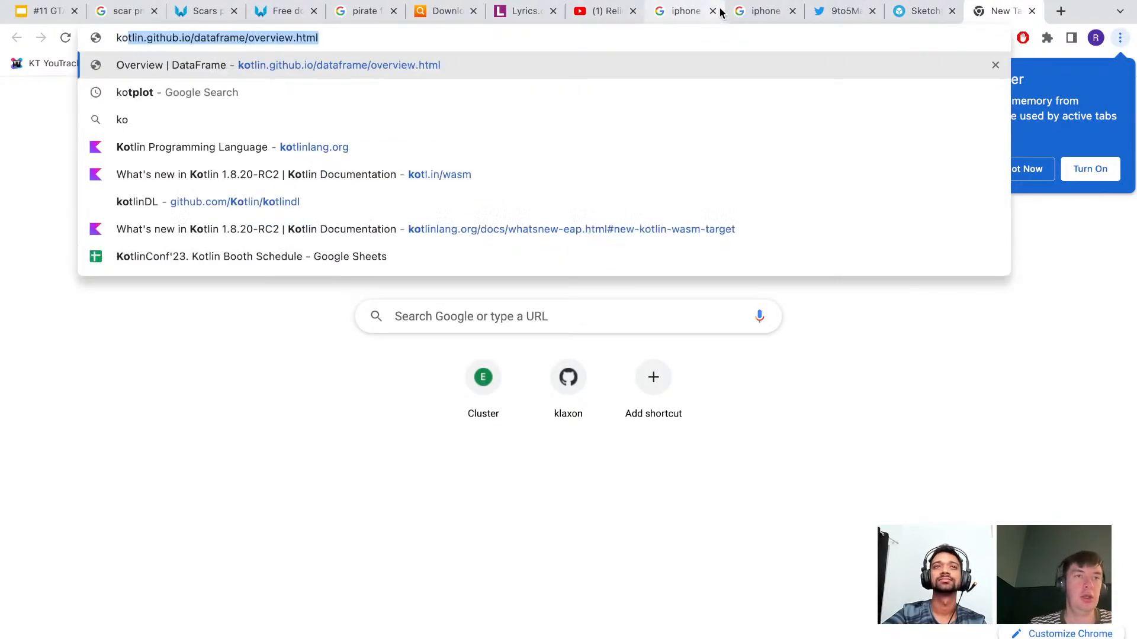
pyautogui.press('BackSpace')
pyautogui.press('BackSpace')
pyautogui.press('BackSpace')
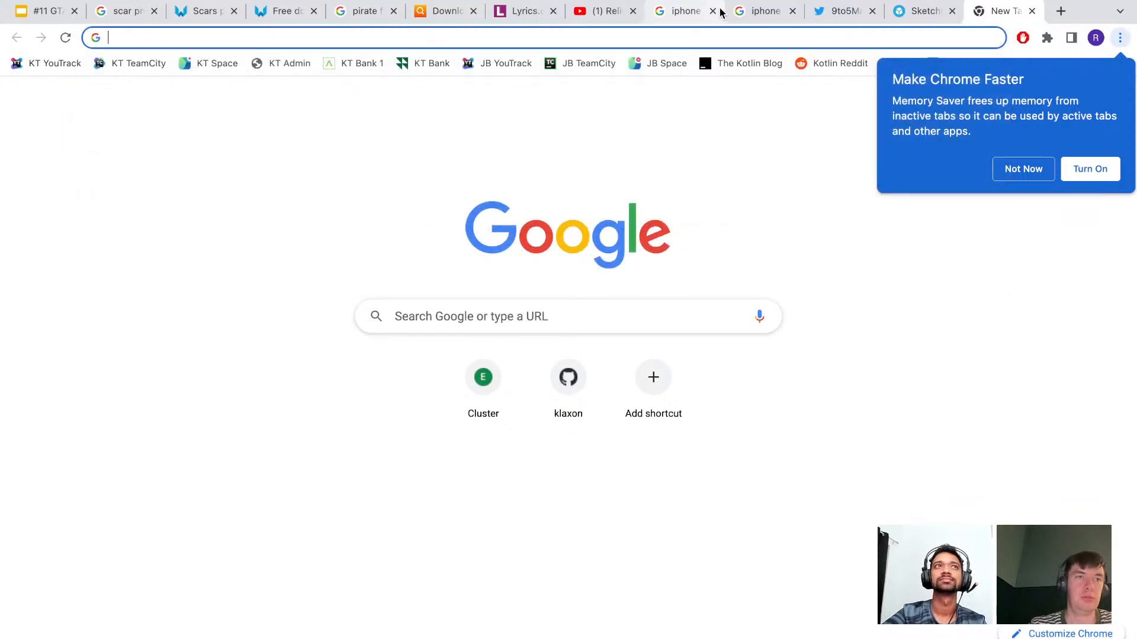
# Open the KeenTools YouTube channel at youtube.com/keentools.
pyautogui.write('yoiu')
pyautogui.press('BackSpace')
pyautogui.press('BackSpace')
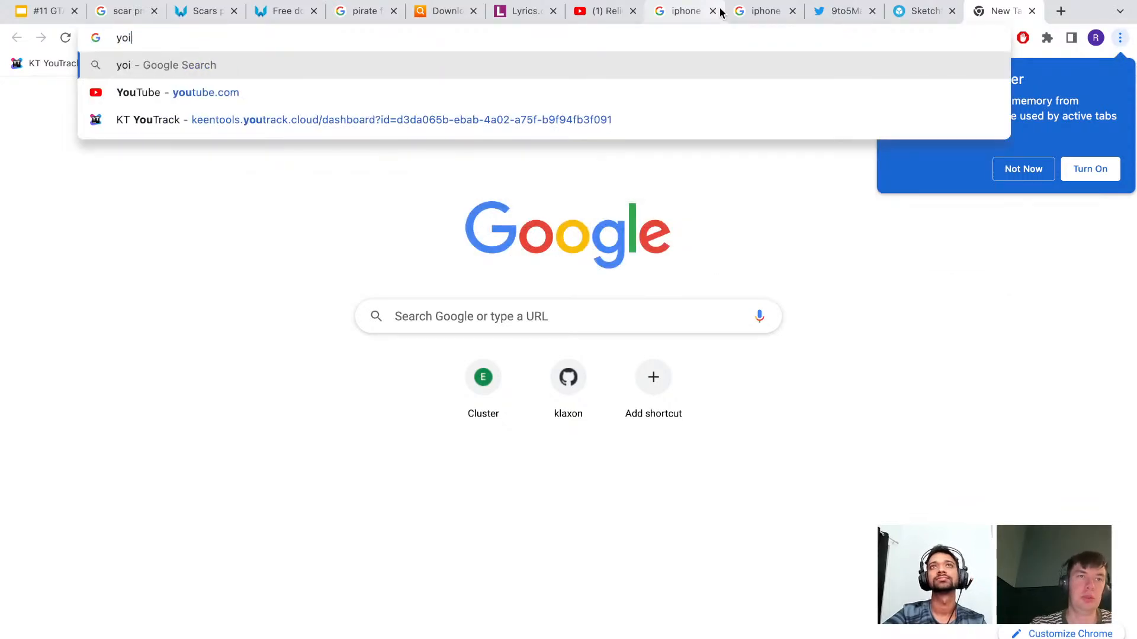
pyautogui.press('Down')
pyautogui.write('/')
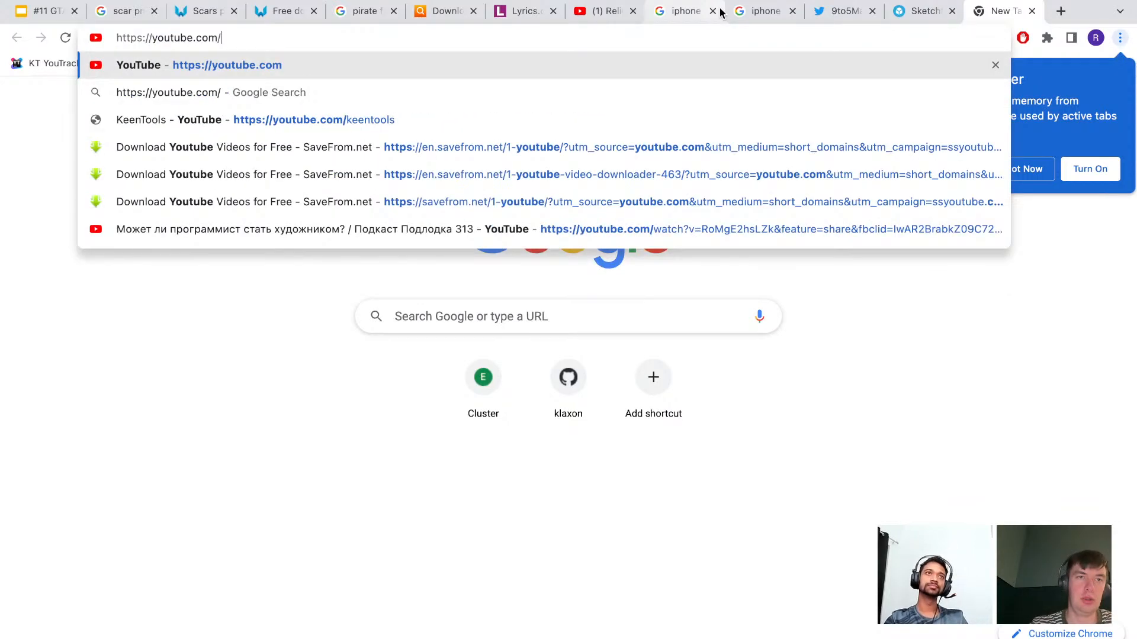
pyautogui.press('Down')
pyautogui.press('Down')
pyautogui.press('Return')
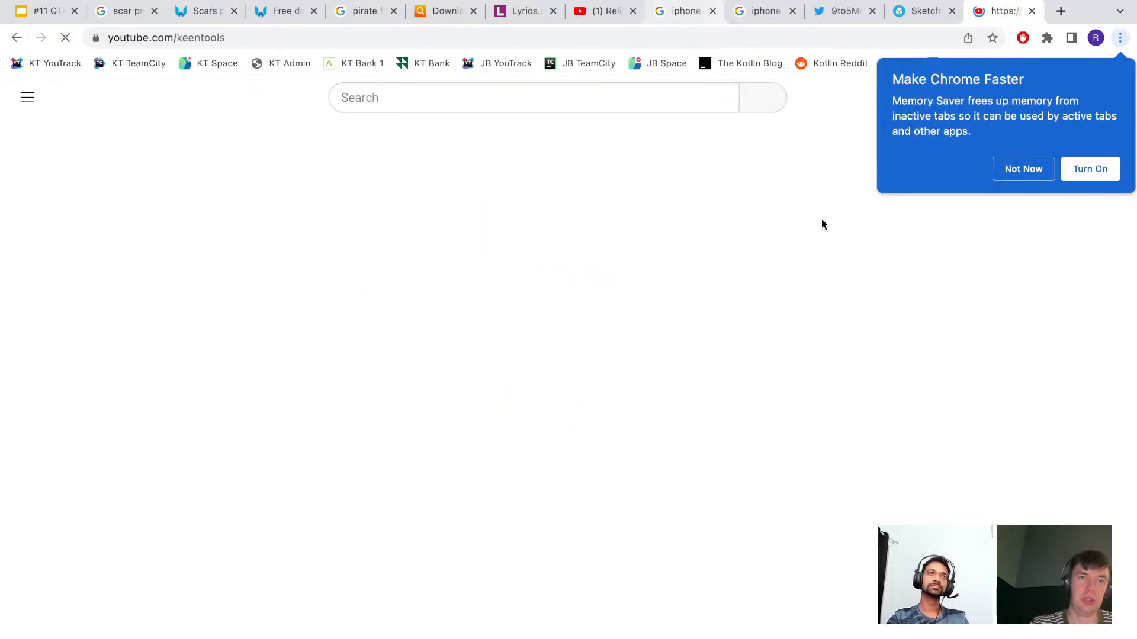
# Play the video "GeoTracker 2023.1: Track heads in After Effects!" in full screen at a reduced volume.
pyautogui.scroll(-4, 444, 265)
pyautogui.click(493, 421)
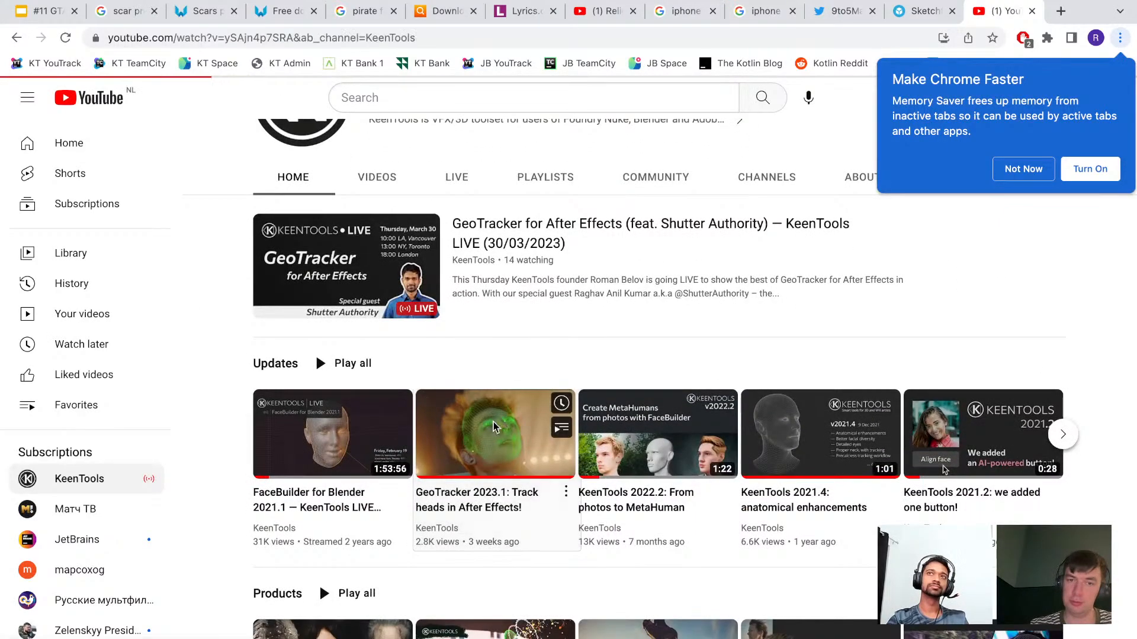
pyautogui.click(132, 536)
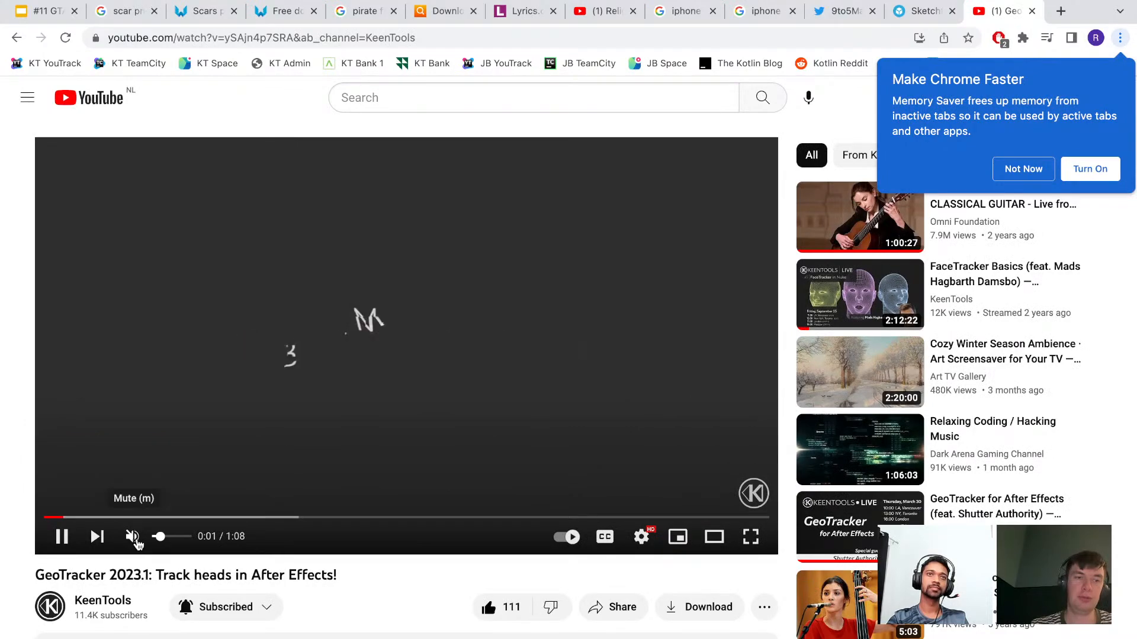
pyautogui.moveTo(163, 544); pyautogui.dragTo(159, 543)
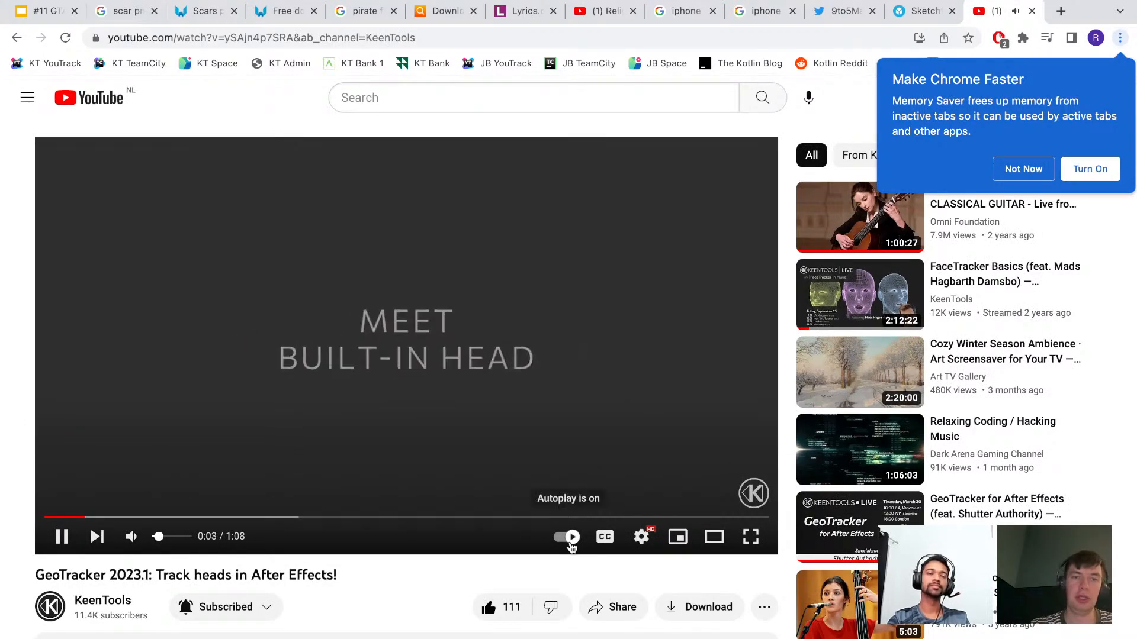
pyautogui.click(751, 537)
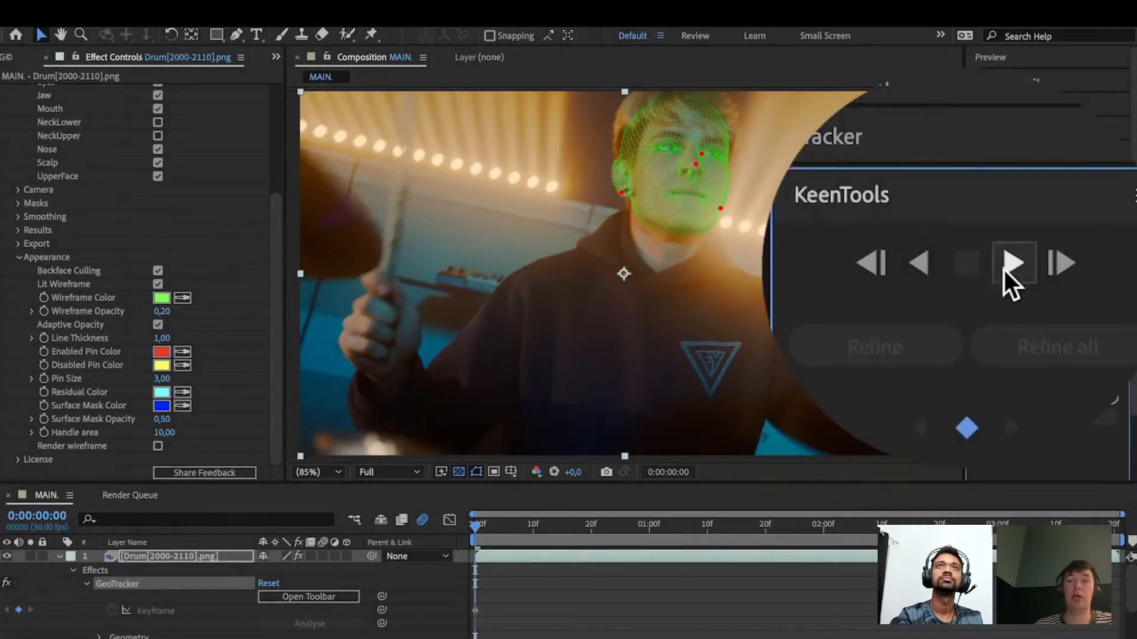
pyautogui.click(1066, 228)
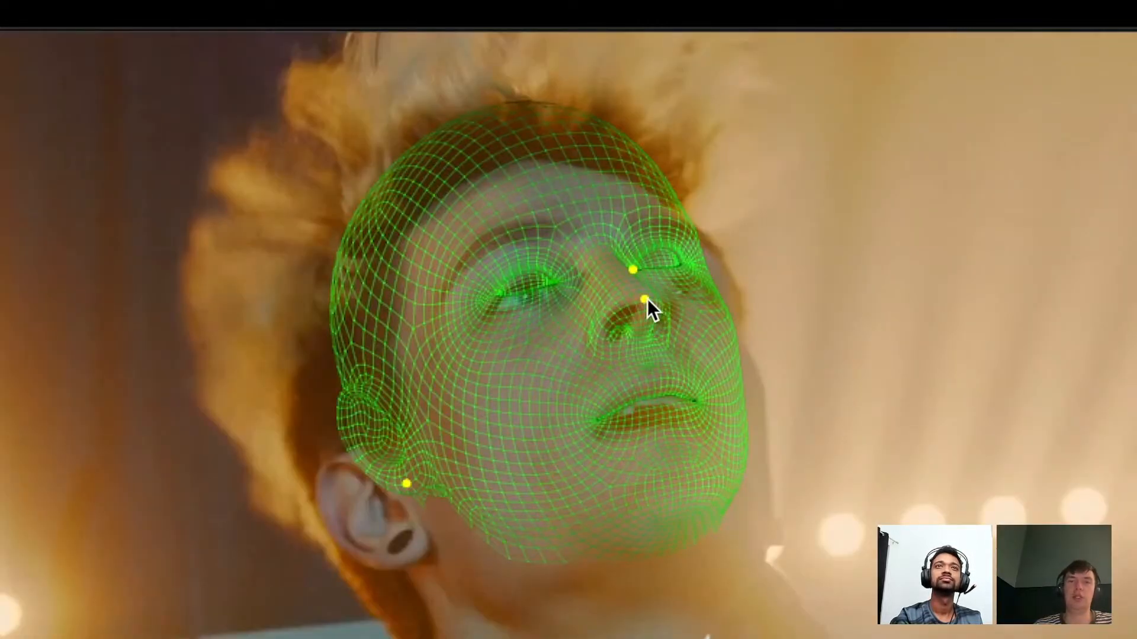
pyautogui.moveTo(645, 298); pyautogui.dragTo(645, 285)
pyautogui.moveTo(411, 478); pyautogui.dragTo(407, 561)
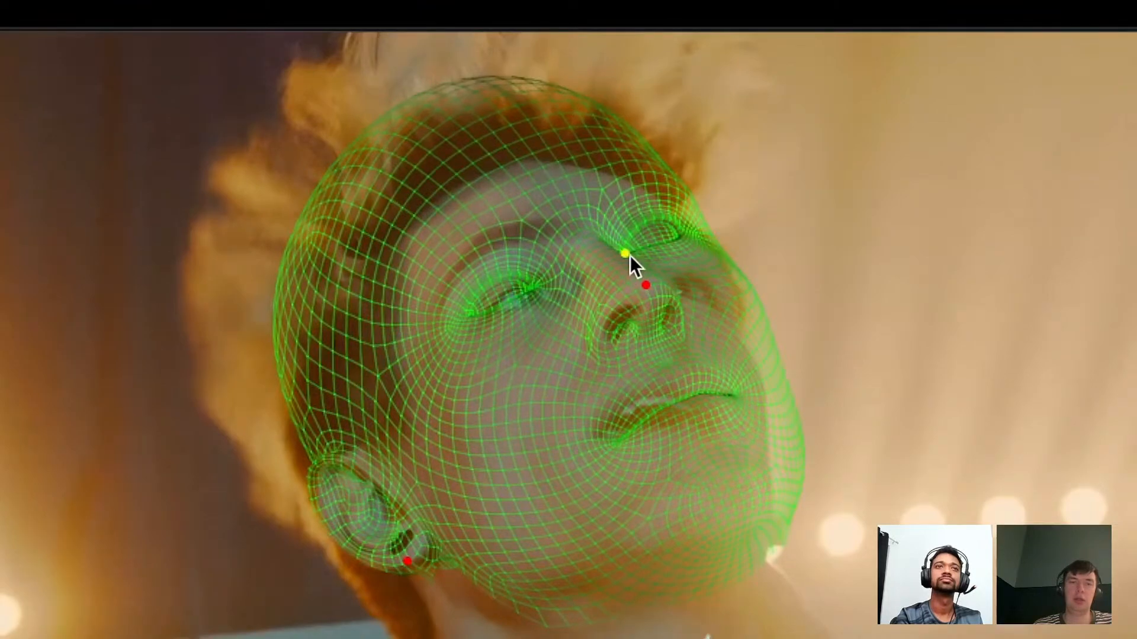
pyautogui.moveTo(630, 255); pyautogui.dragTo(648, 297)
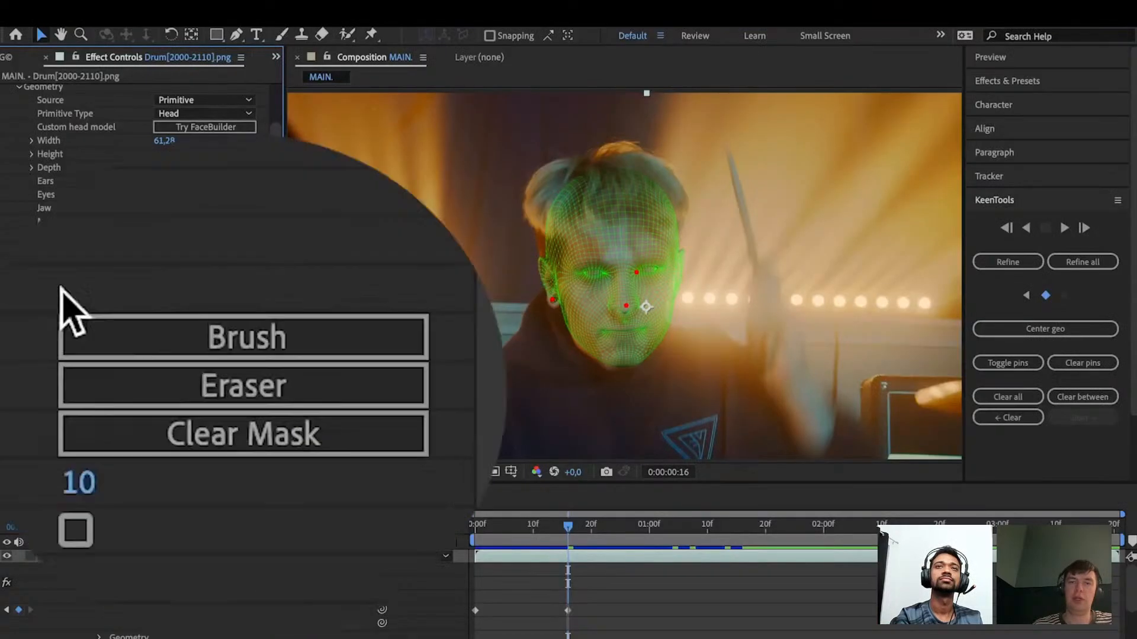
pyautogui.click(239, 335)
pyautogui.moveTo(628, 178)
pyautogui.mouseDown()
pyautogui.moveTo(483, 230)
pyautogui.moveTo(646, 232)
pyautogui.moveTo(463, 233)
pyautogui.moveTo(544, 231)
pyautogui.moveTo(451, 241)
pyautogui.moveTo(602, 258)
pyautogui.moveTo(496, 265)
pyautogui.moveTo(462, 291)
pyautogui.moveTo(463, 275)
pyautogui.moveTo(634, 267)
pyautogui.moveTo(651, 276)
pyautogui.moveTo(480, 264)
pyautogui.mouseUp()
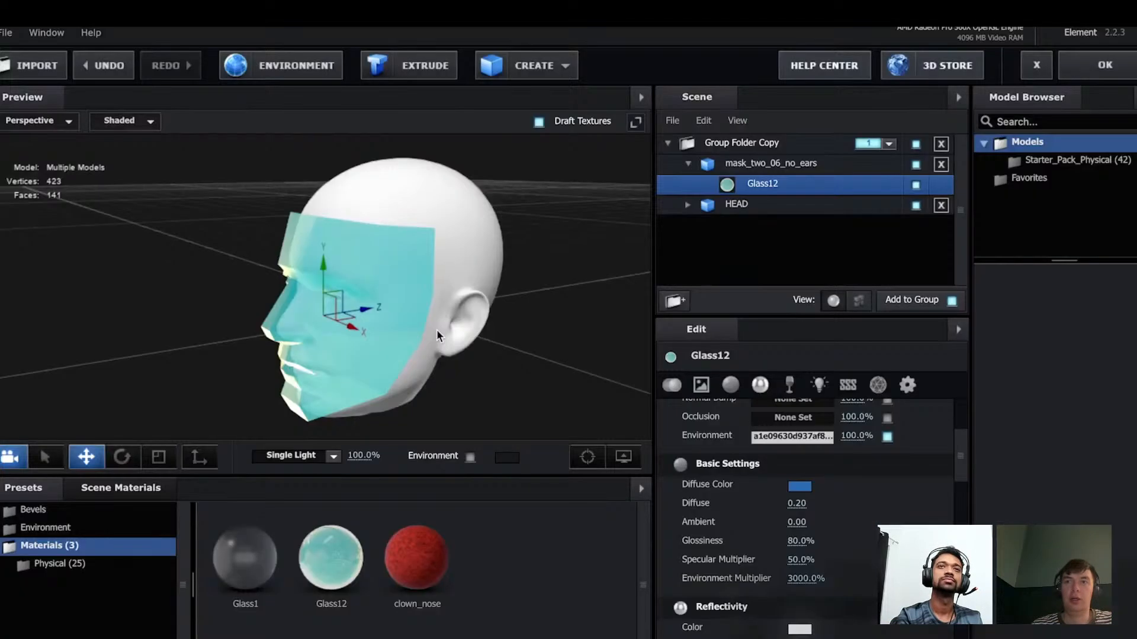
pyautogui.moveTo(516, 320); pyautogui.dragTo(497, 387)
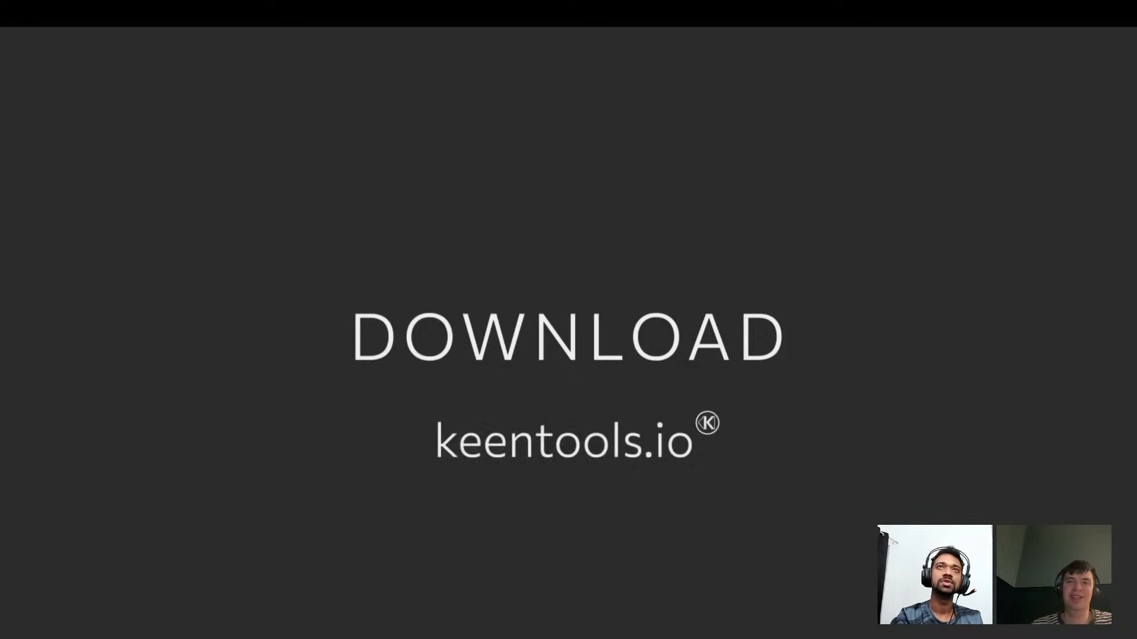
# View the keentools.io home page in the incognito window, and return to YouTube to exit the full-screen video.
pyautogui.hotkey('ctrl', 'Right')
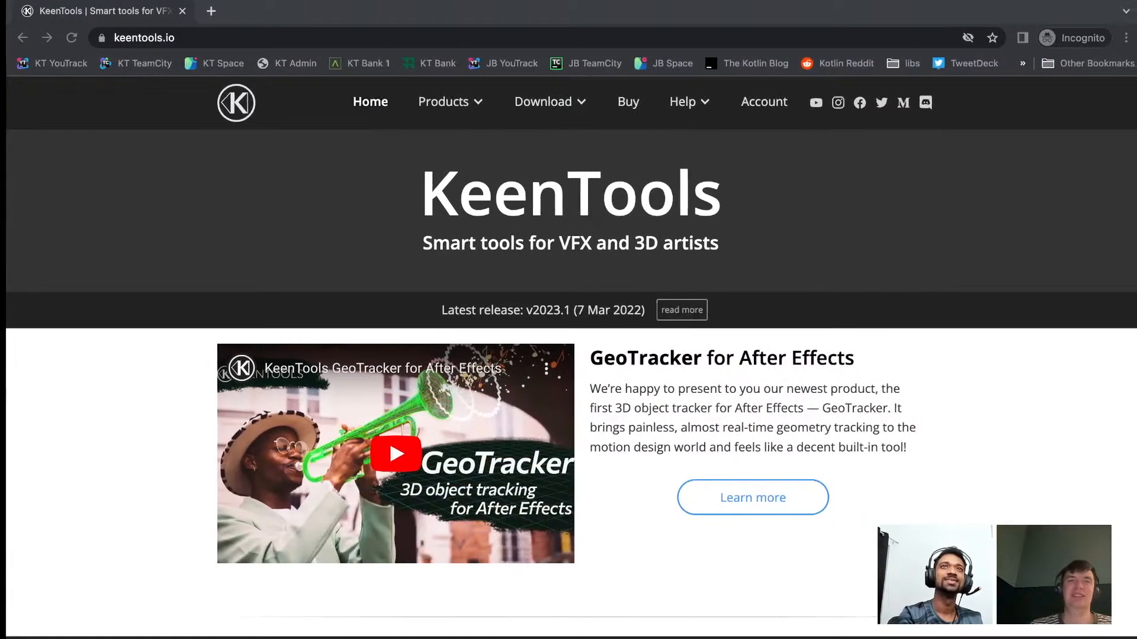
pyautogui.hscroll(-5, 580, 567)
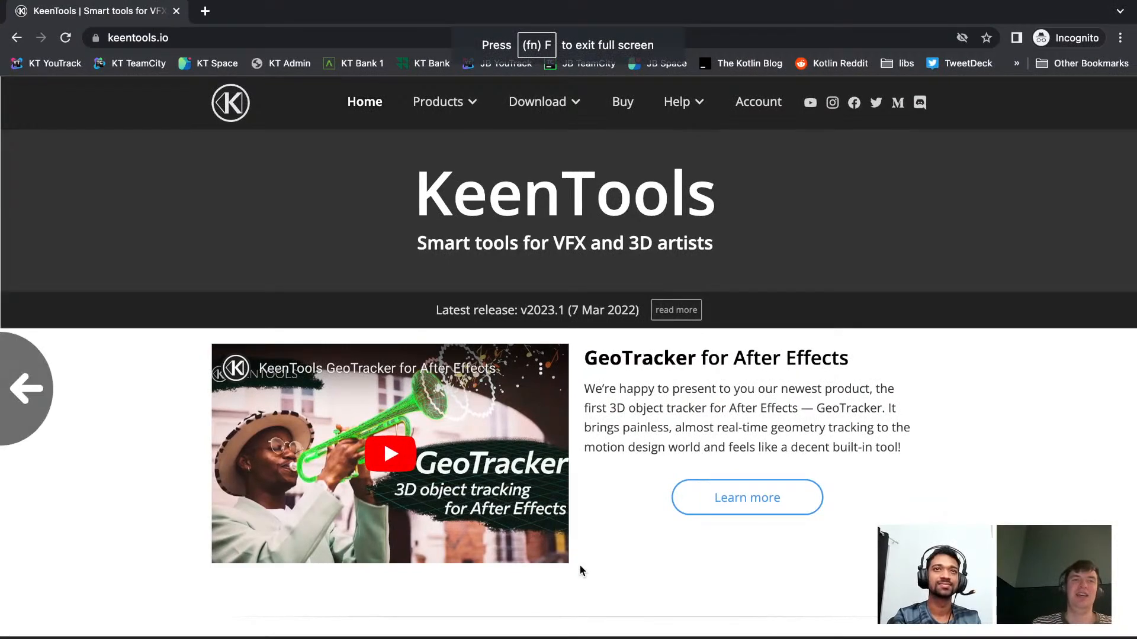
pyautogui.hotkey('ctrl', 'Left')
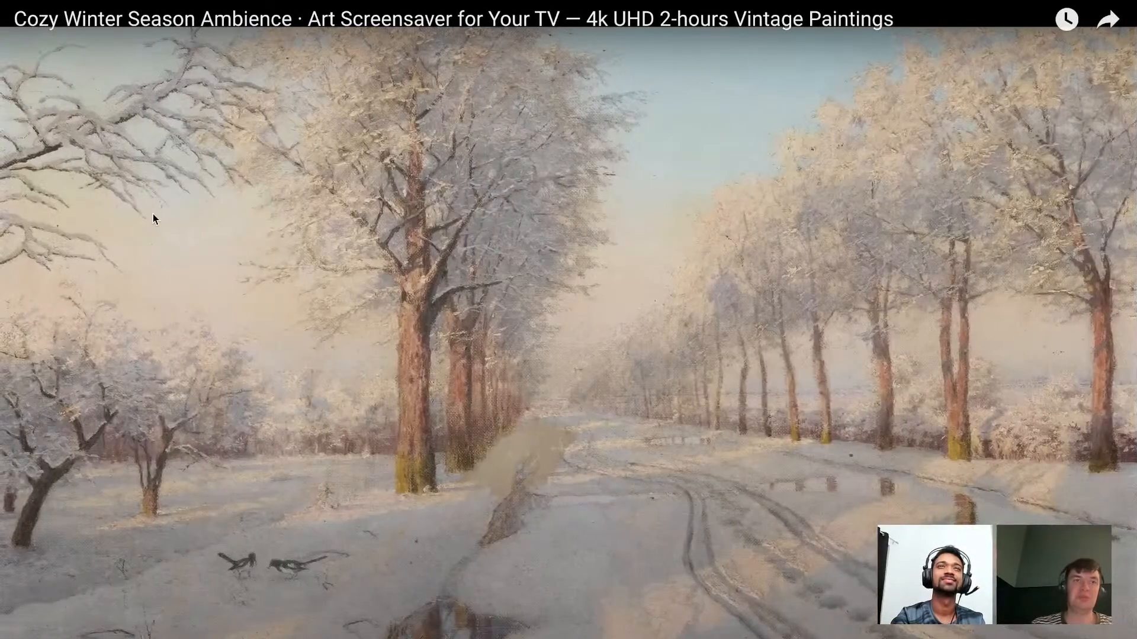
pyautogui.click(243, 246)
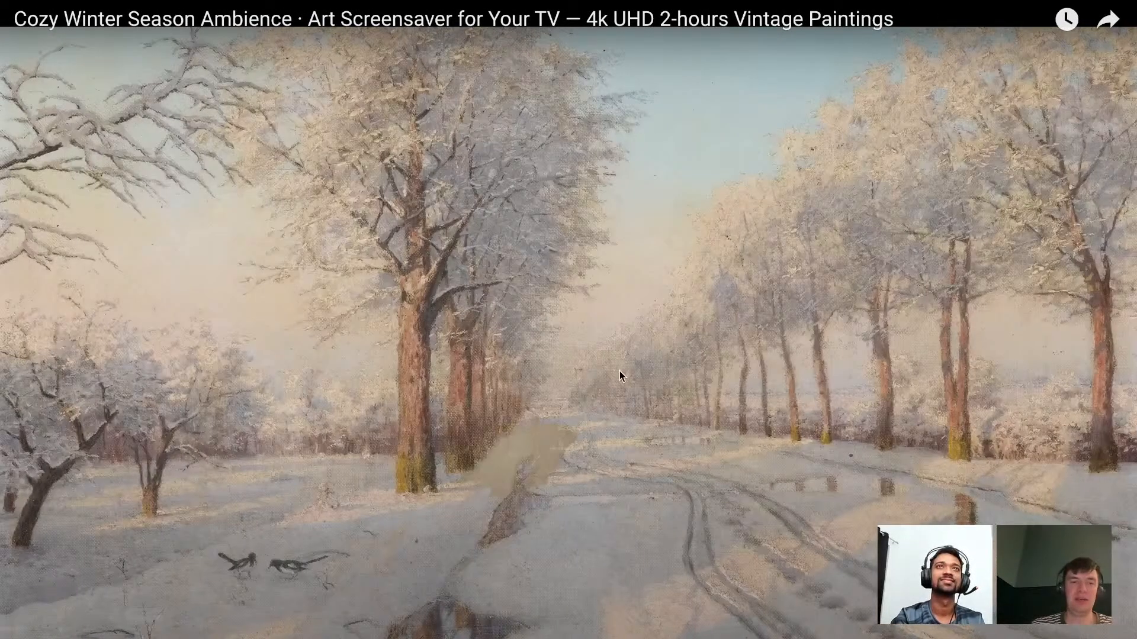
pyautogui.press('Escape')
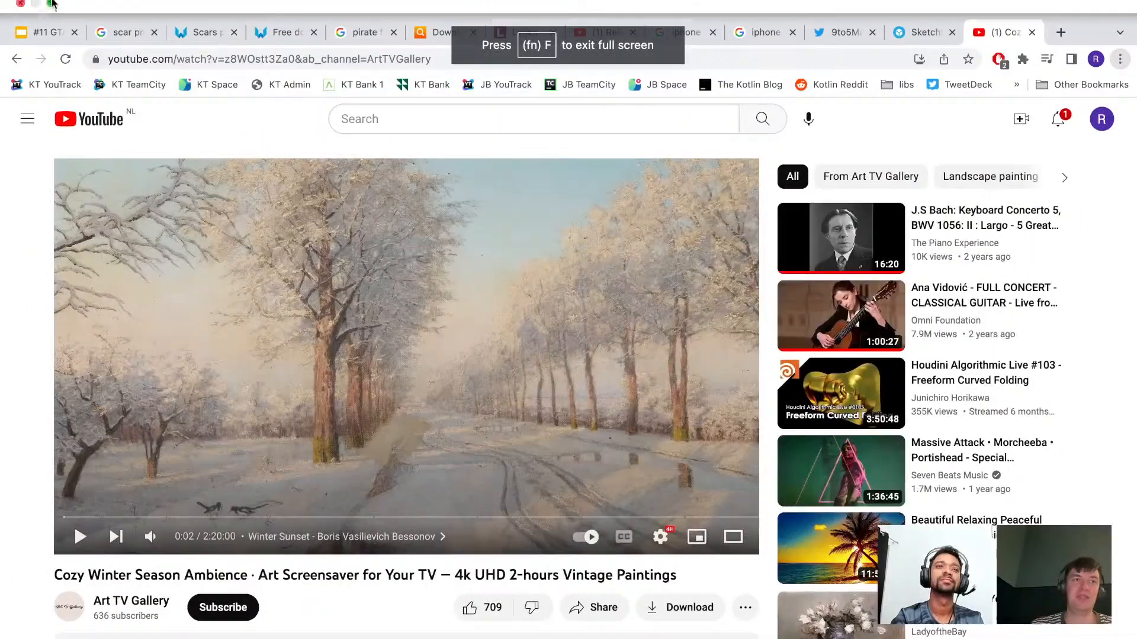
# Switch to the GeoTracker presentation, and briefly play and pause the video on the "GeoTracker for AE" slide.
pyautogui.click(53, 11)
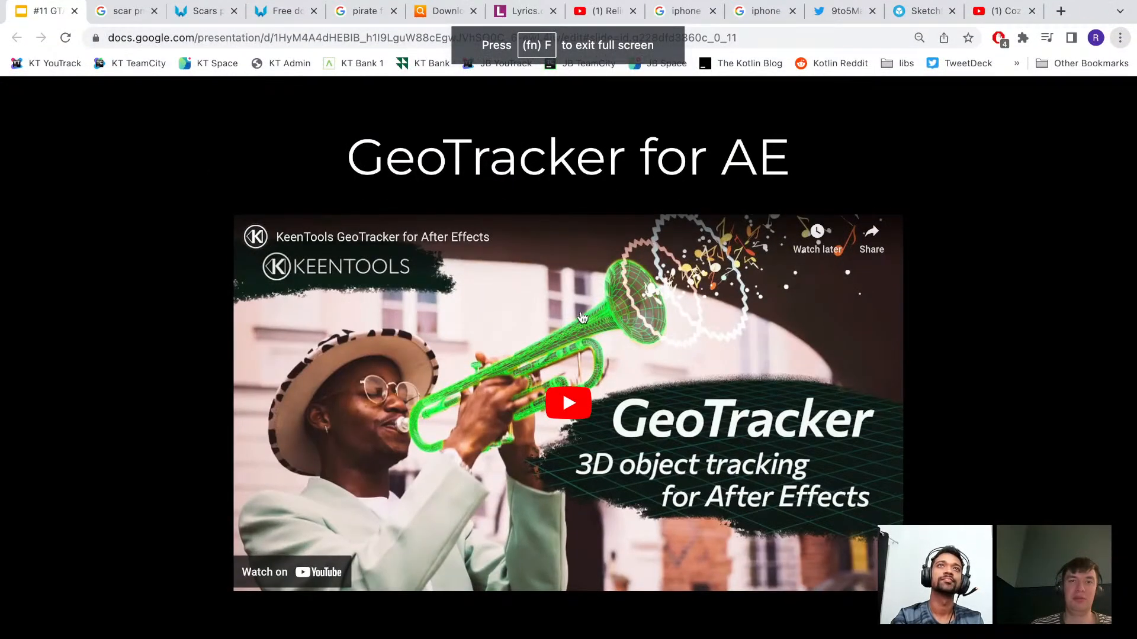
pyautogui.click(583, 317)
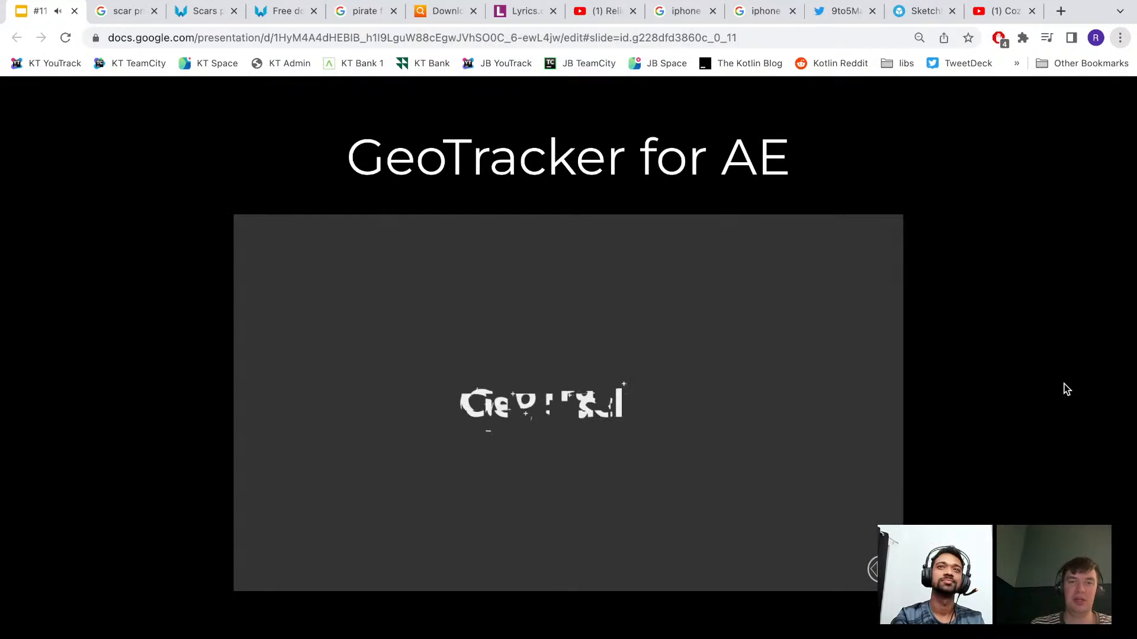
pyautogui.click(829, 529)
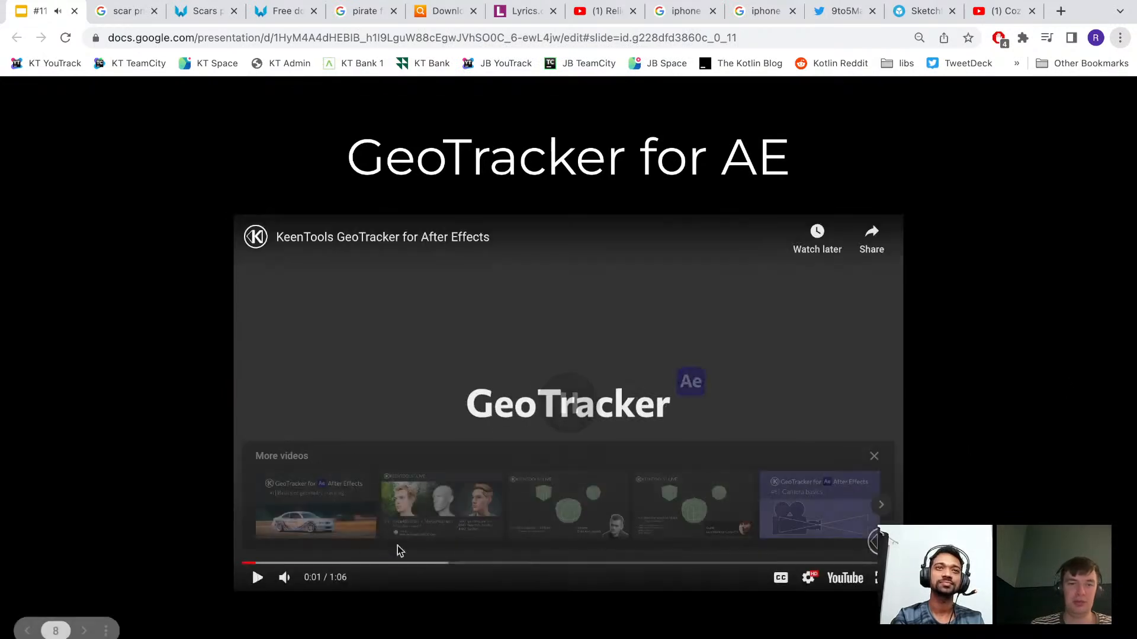
# Advance the presentation through the Discord and newsletter slide and return to the "QUESTIONS?" slide.
pyautogui.doubleClick(84, 631)
pyautogui.click(84, 631)
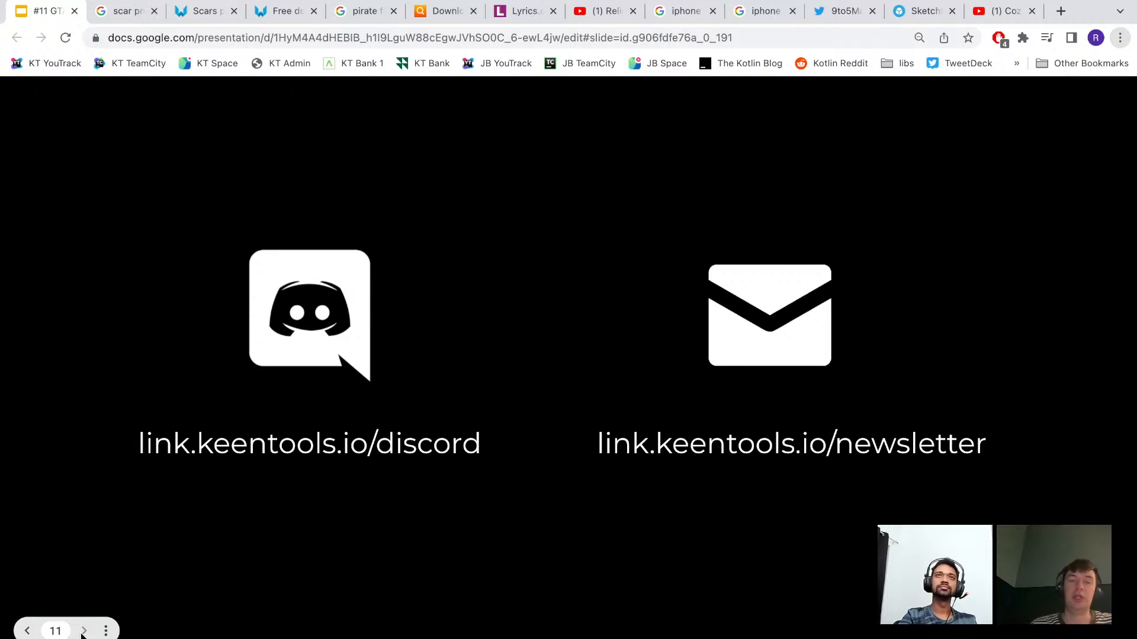
pyautogui.press('Left')
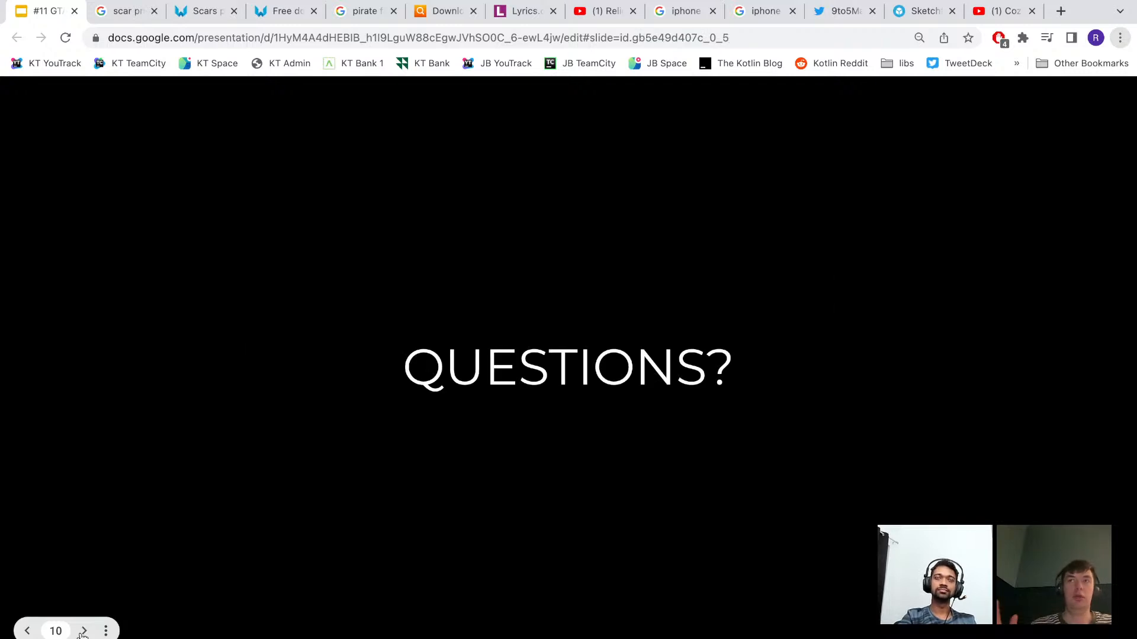